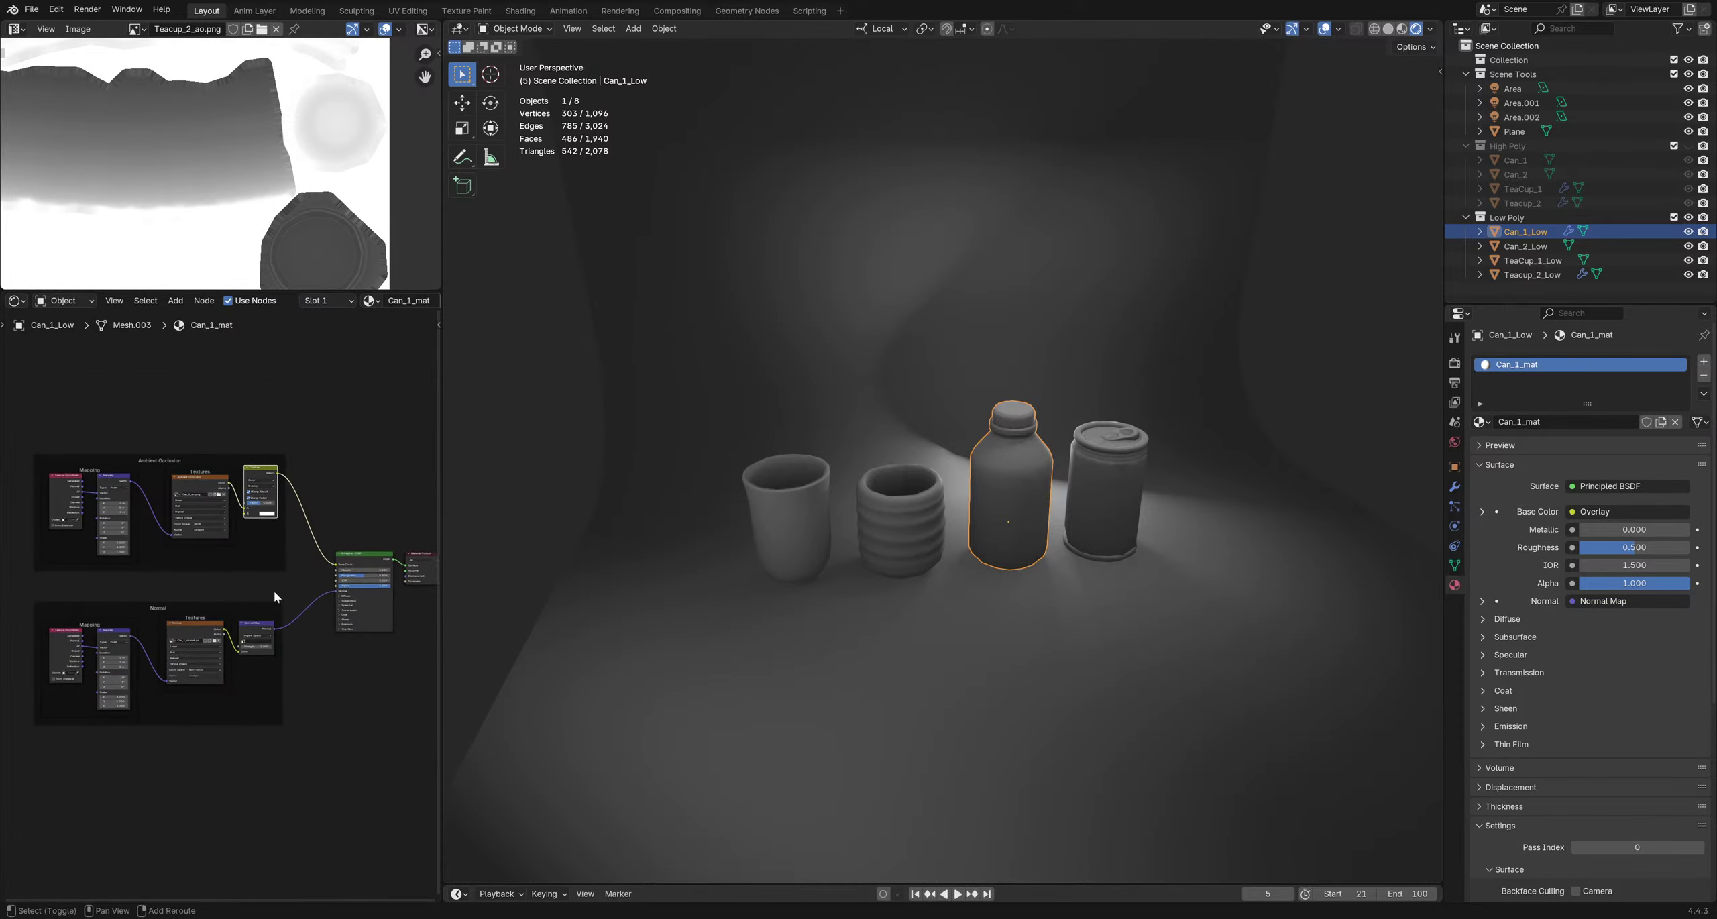
Review the bottle material's nodes and inspect the four containers up close in Material Preview shading
middle_drag(191, 627, 176, 599)
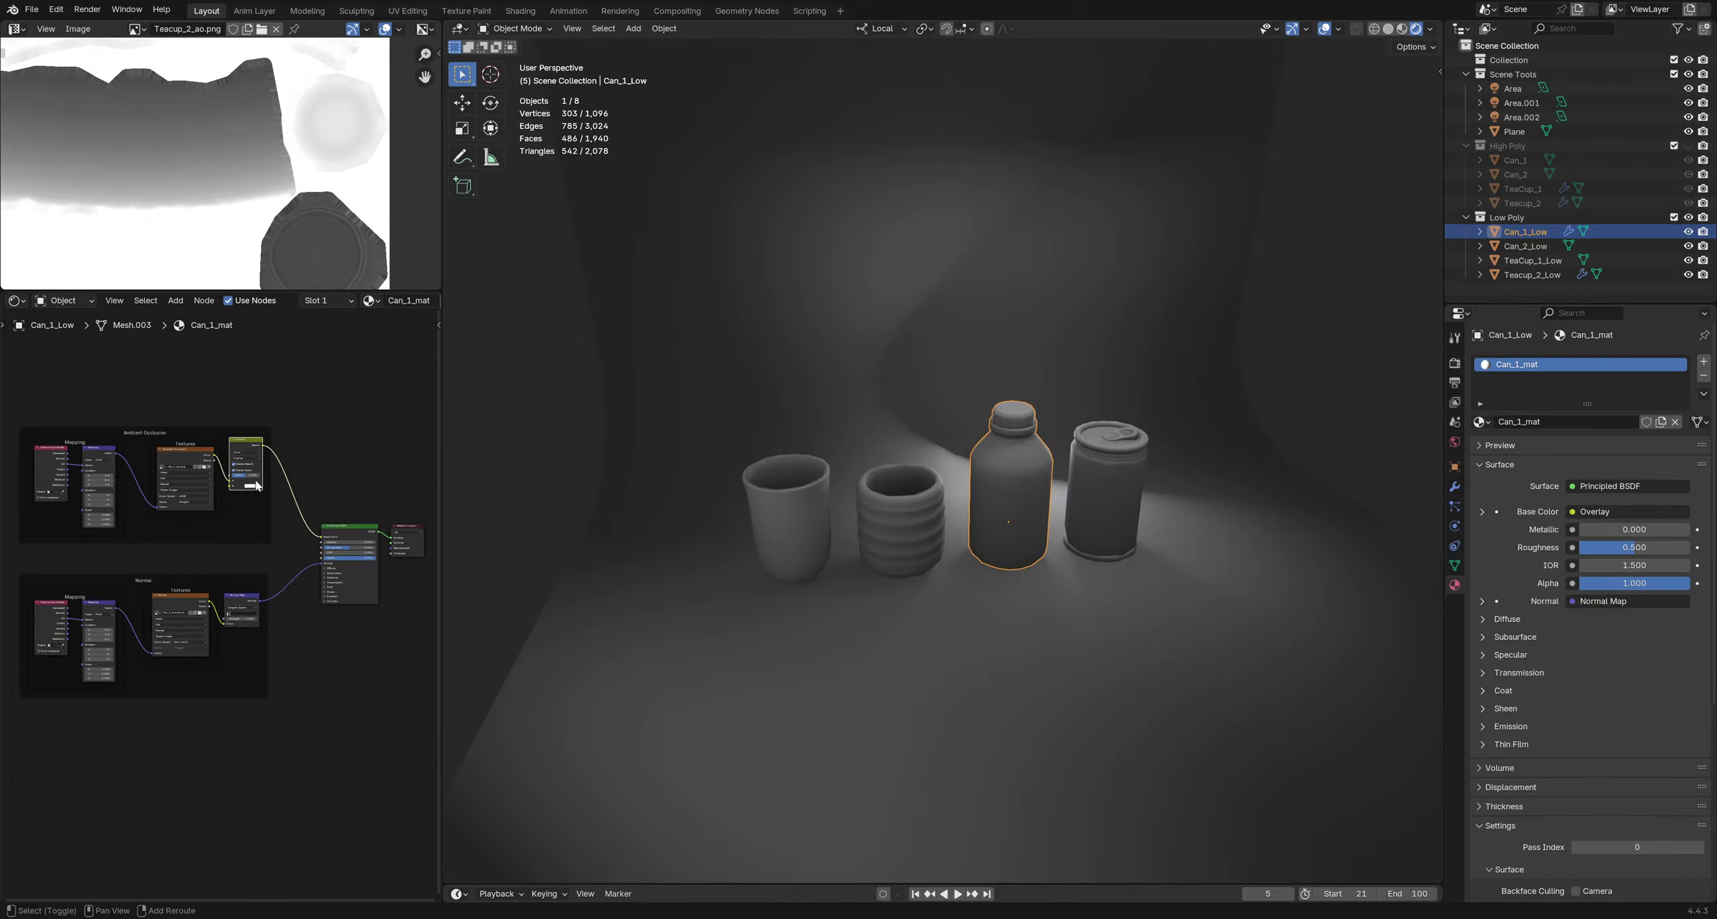
scroll(216, 496, up, 3)
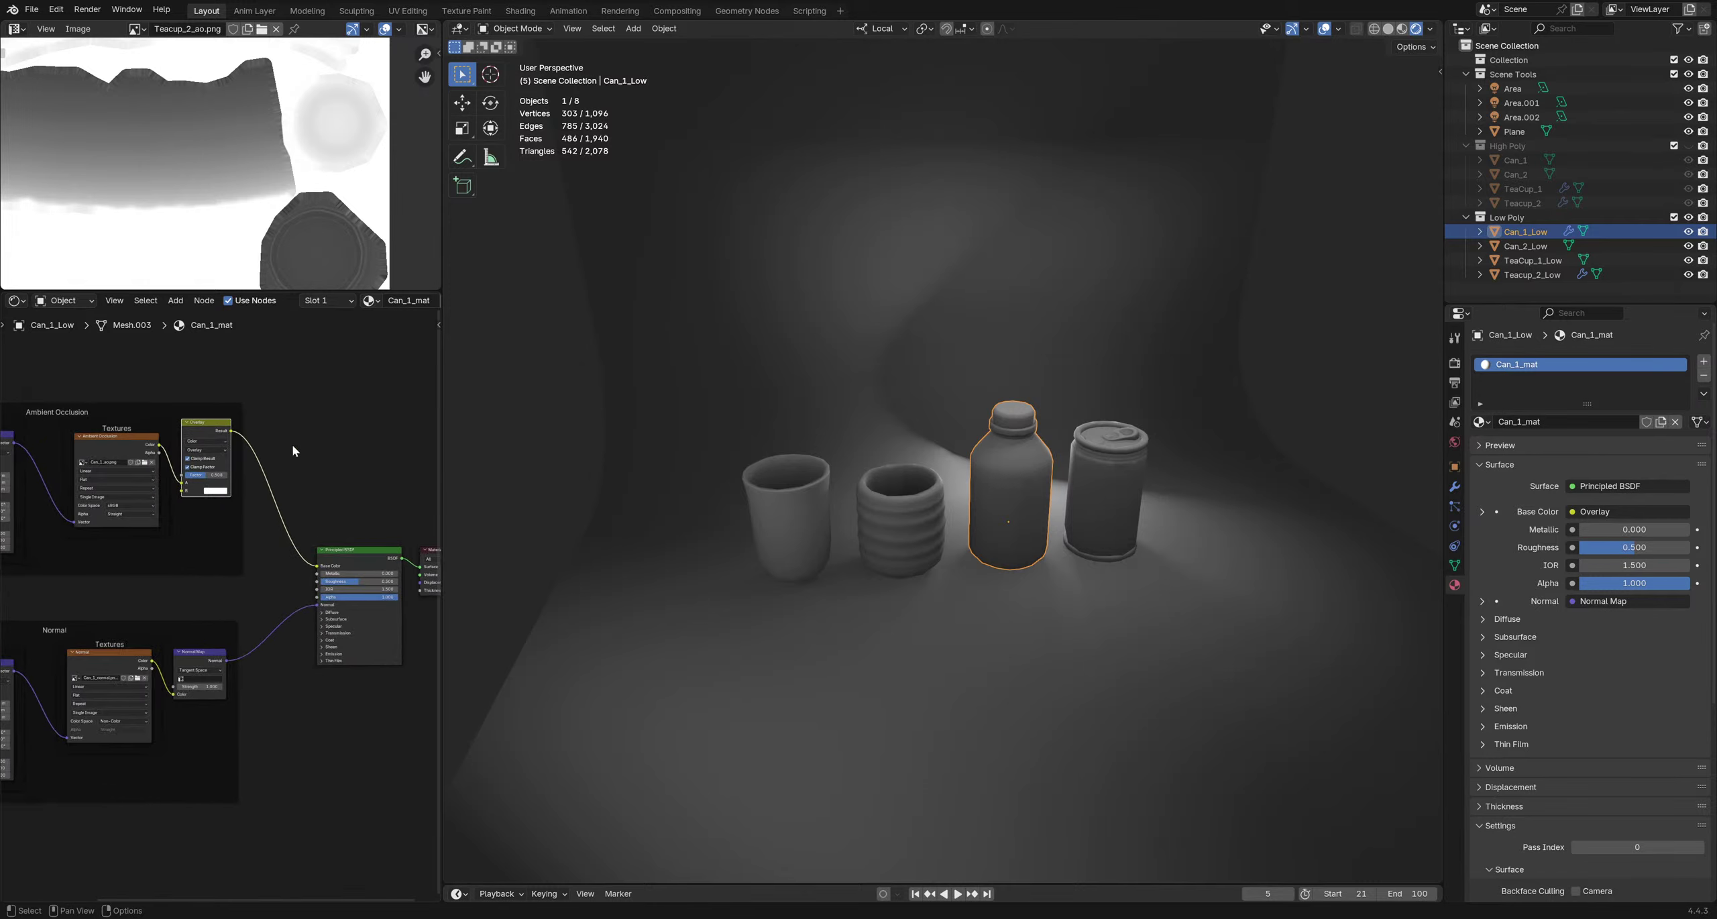
middle_drag(317, 460, 327, 439)
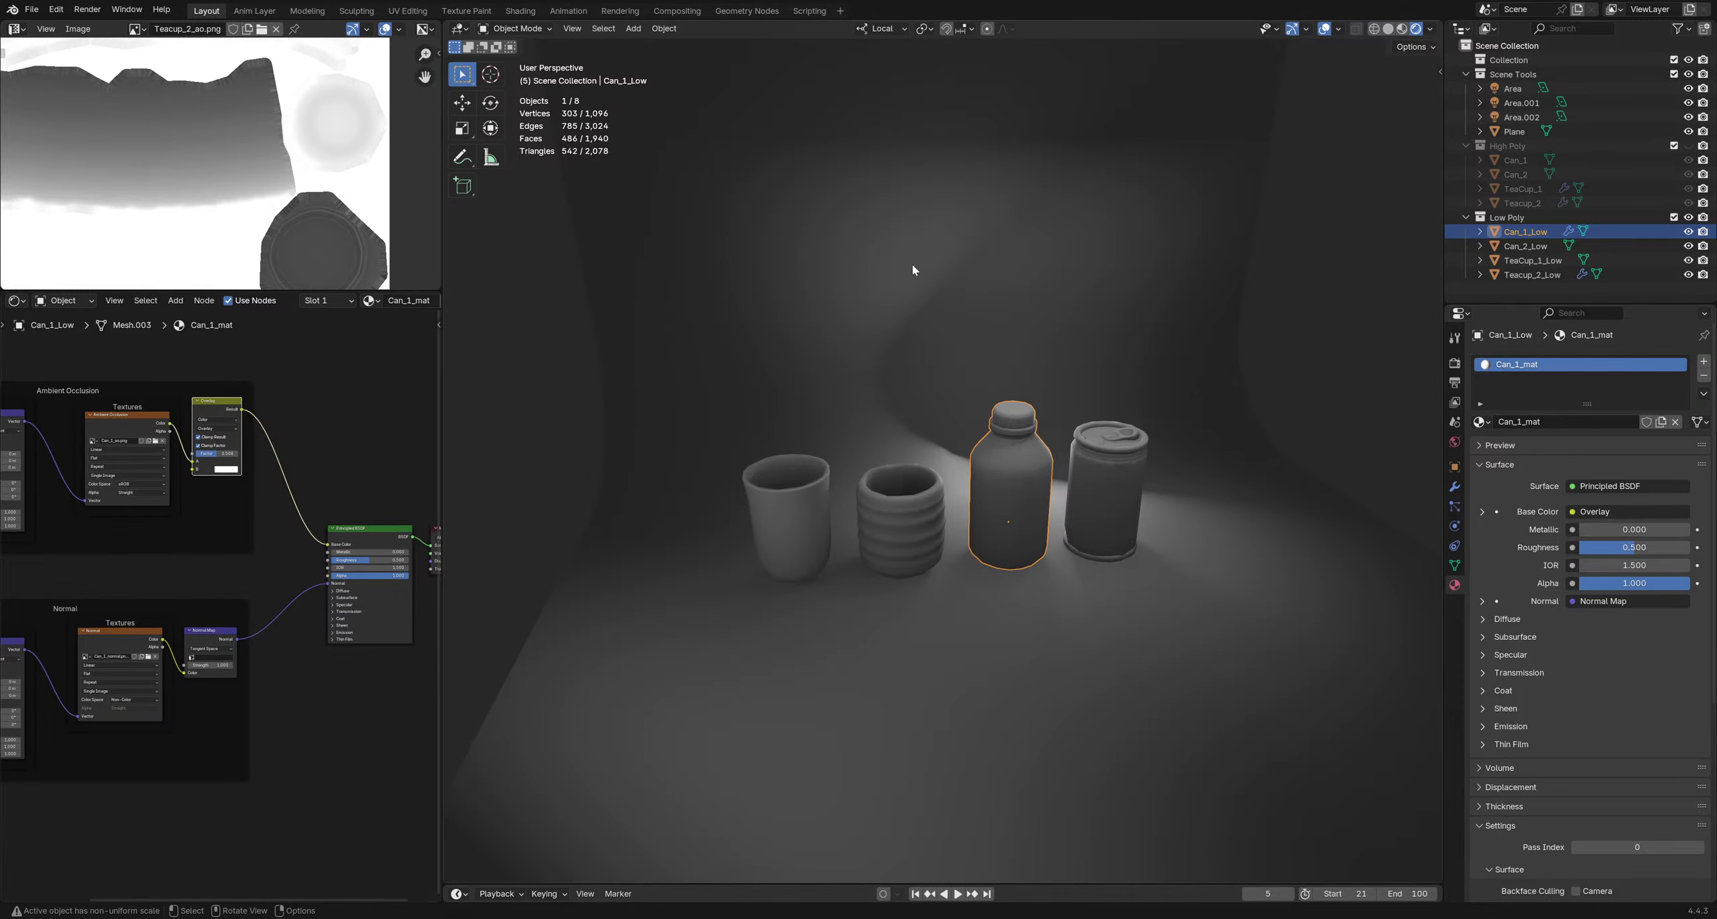
click(1401, 28)
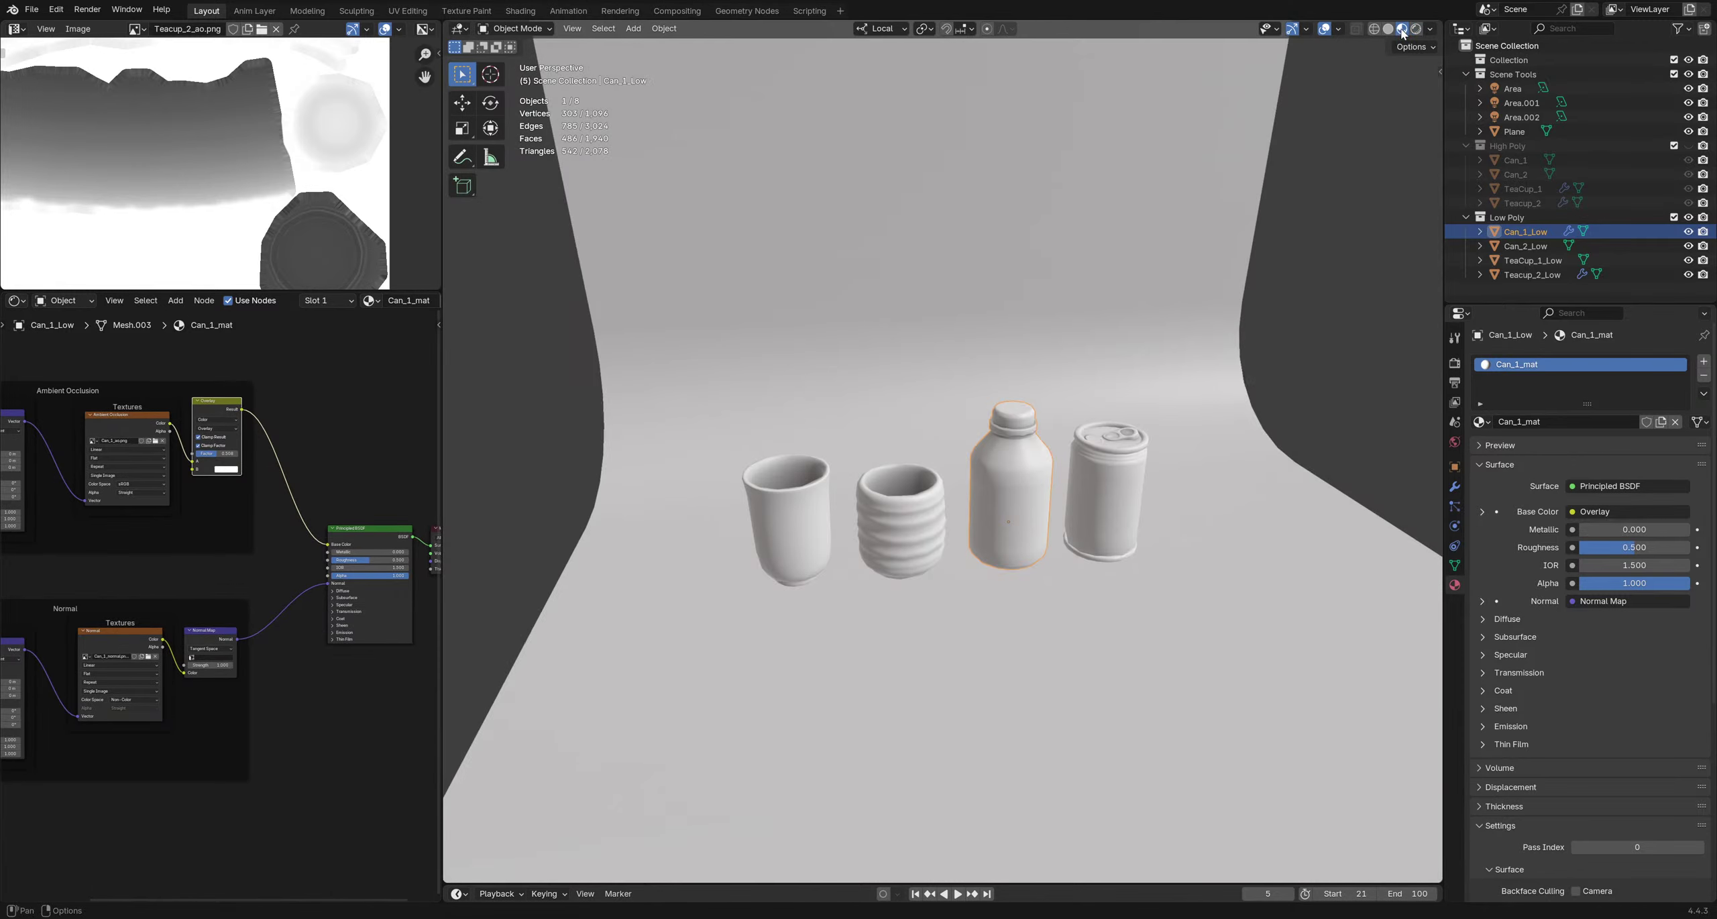
mouse_move(986, 462)
middle_down()
mouse_move(866, 468)
mouse_move(805, 427)
mouse_move(920, 521)
mouse_move(891, 439)
mouse_move(804, 455)
middle_up()
scroll(805, 427, up, 5)
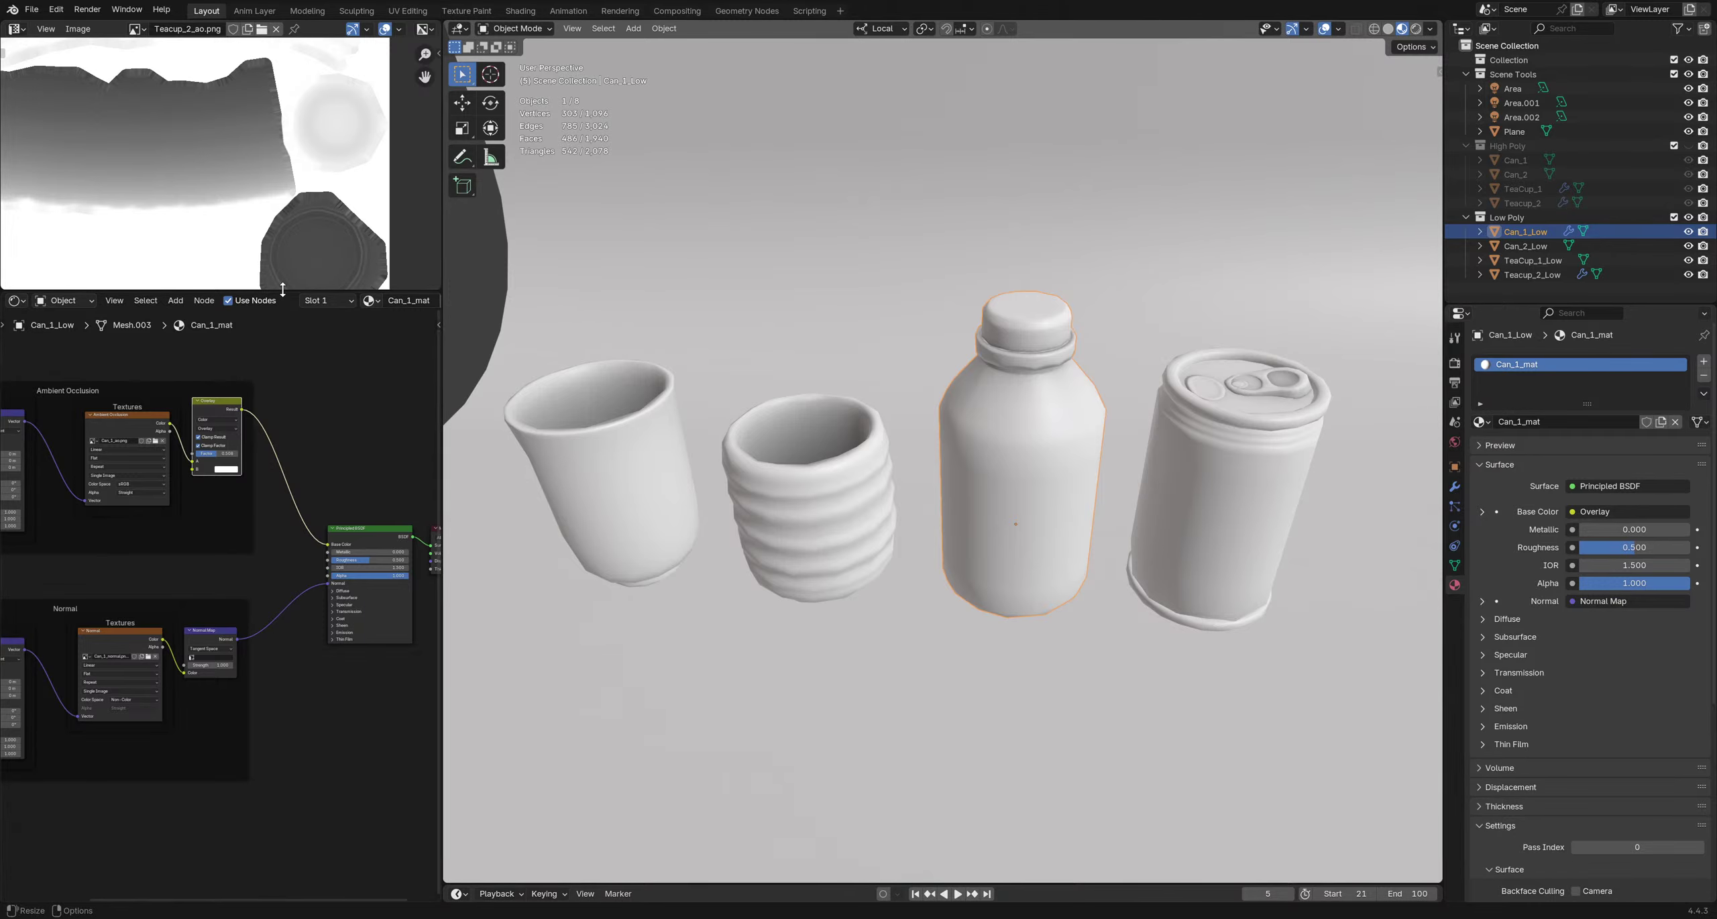
Enlarge the shader editor in both height and width for a closer look at the Principled BSDF node
drag(376, 291, 386, 235)
drag(440, 378, 478, 377)
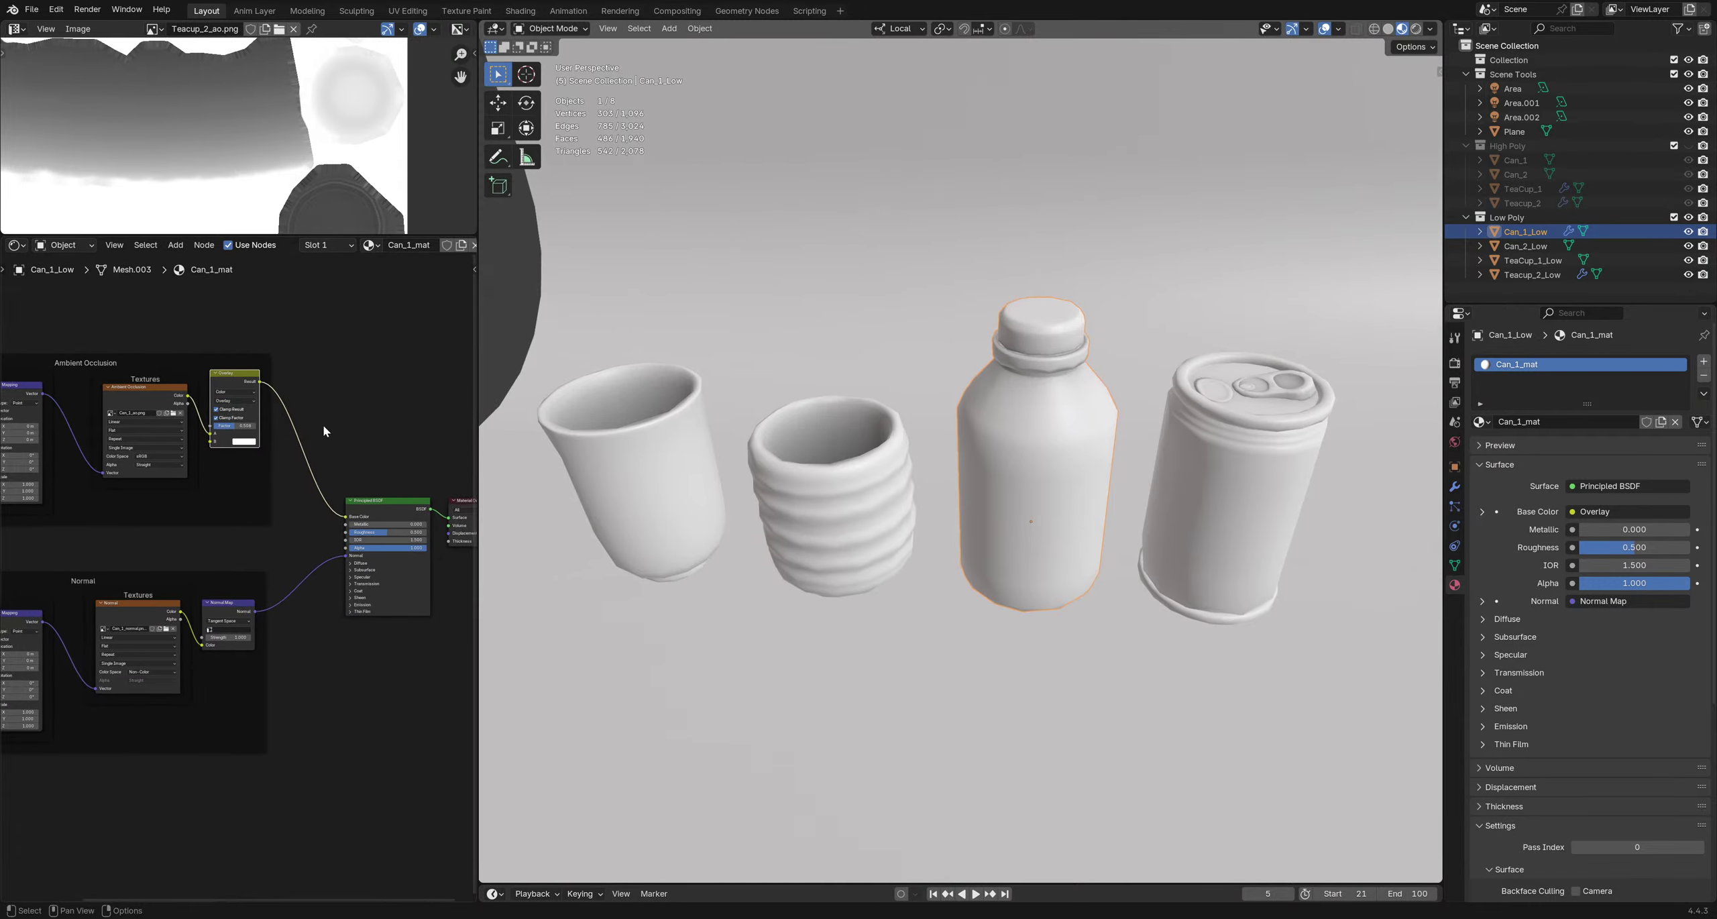
scroll(322, 423, up, 4)
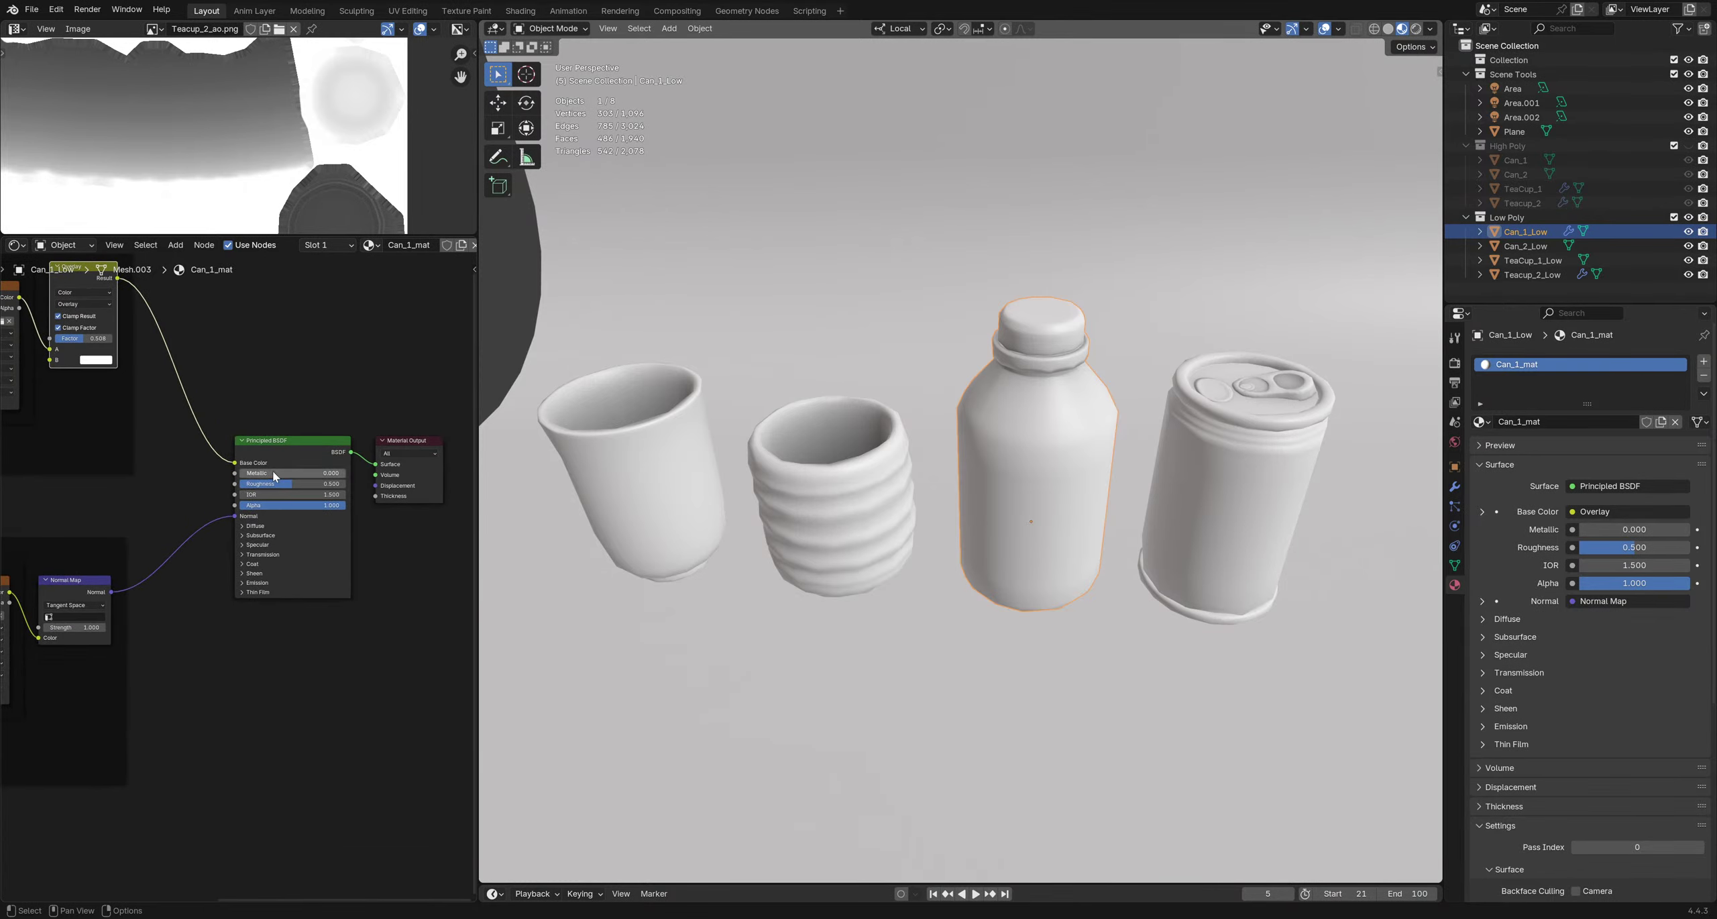
Set the bottle material's Metallic to 0.072 and Roughness to 0.253, and view the scene in Rendered shading
drag(248, 475, 266, 487)
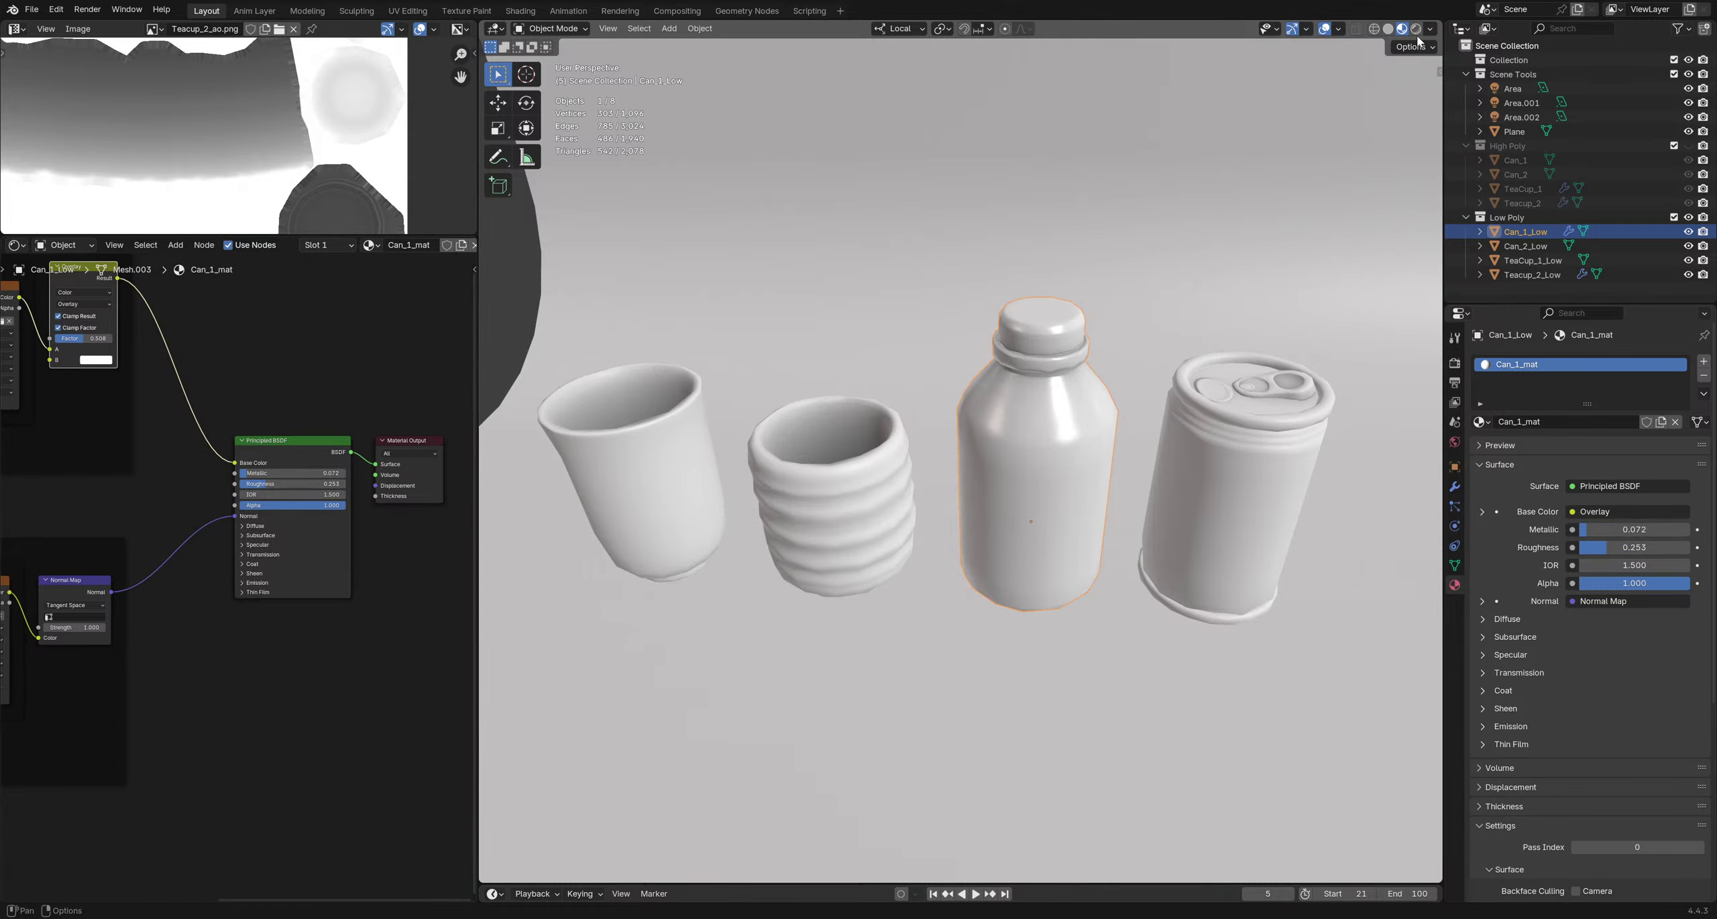
key(z)
click(753, 242)
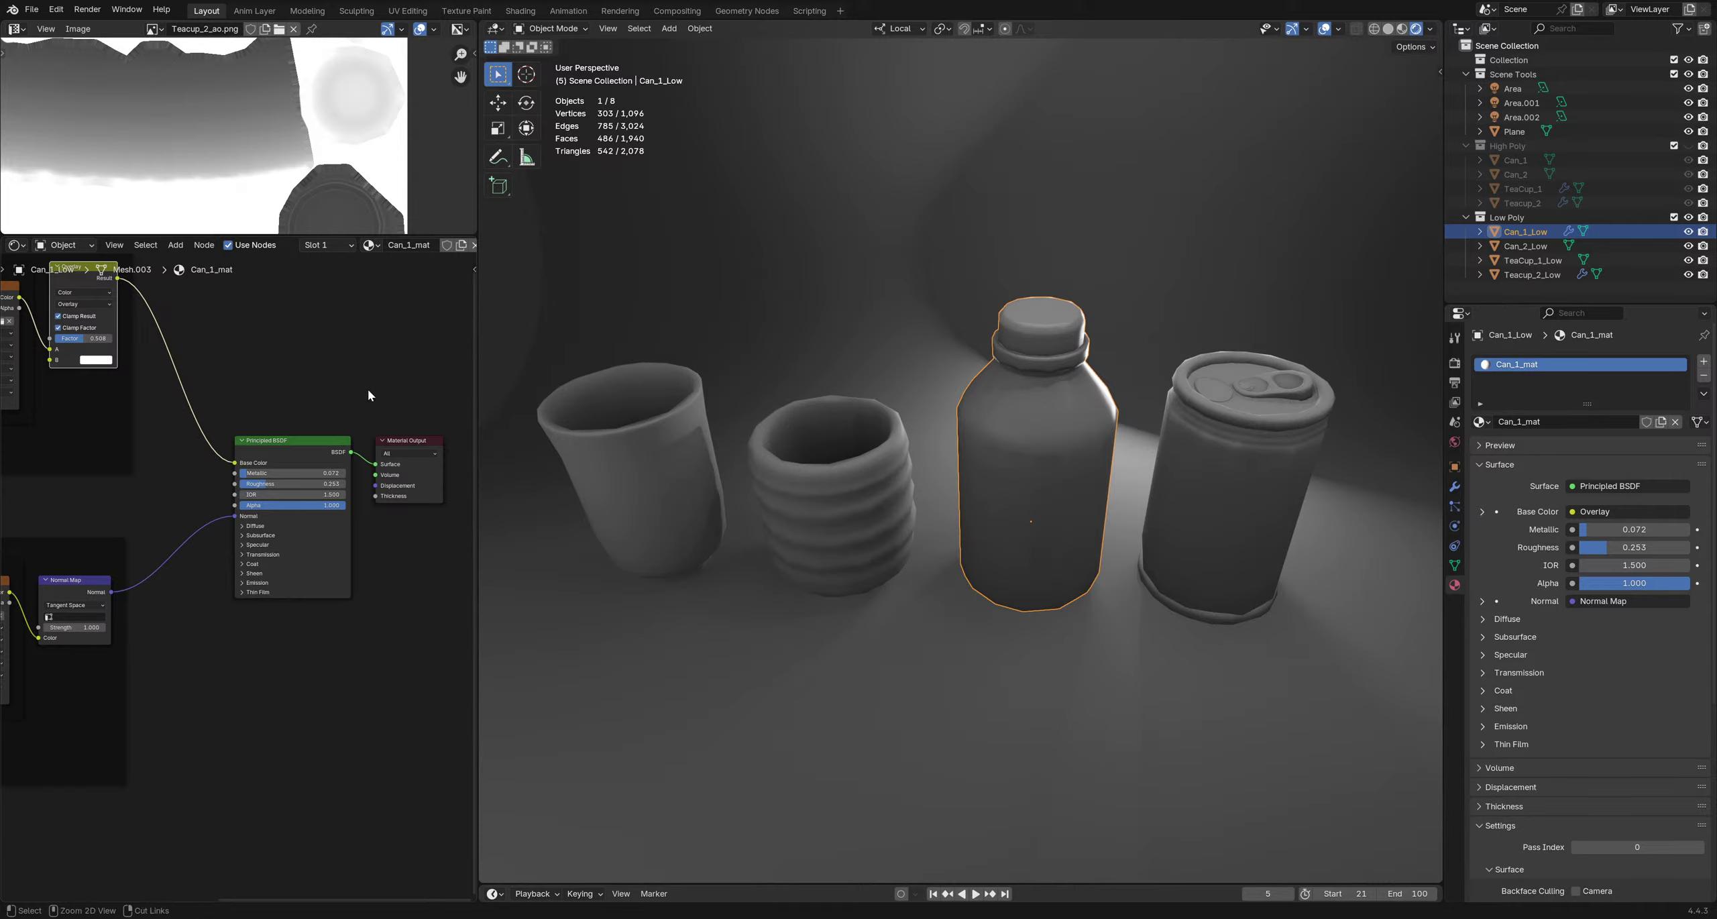
key(ctrl+z)
key(ctrl+shift+z)
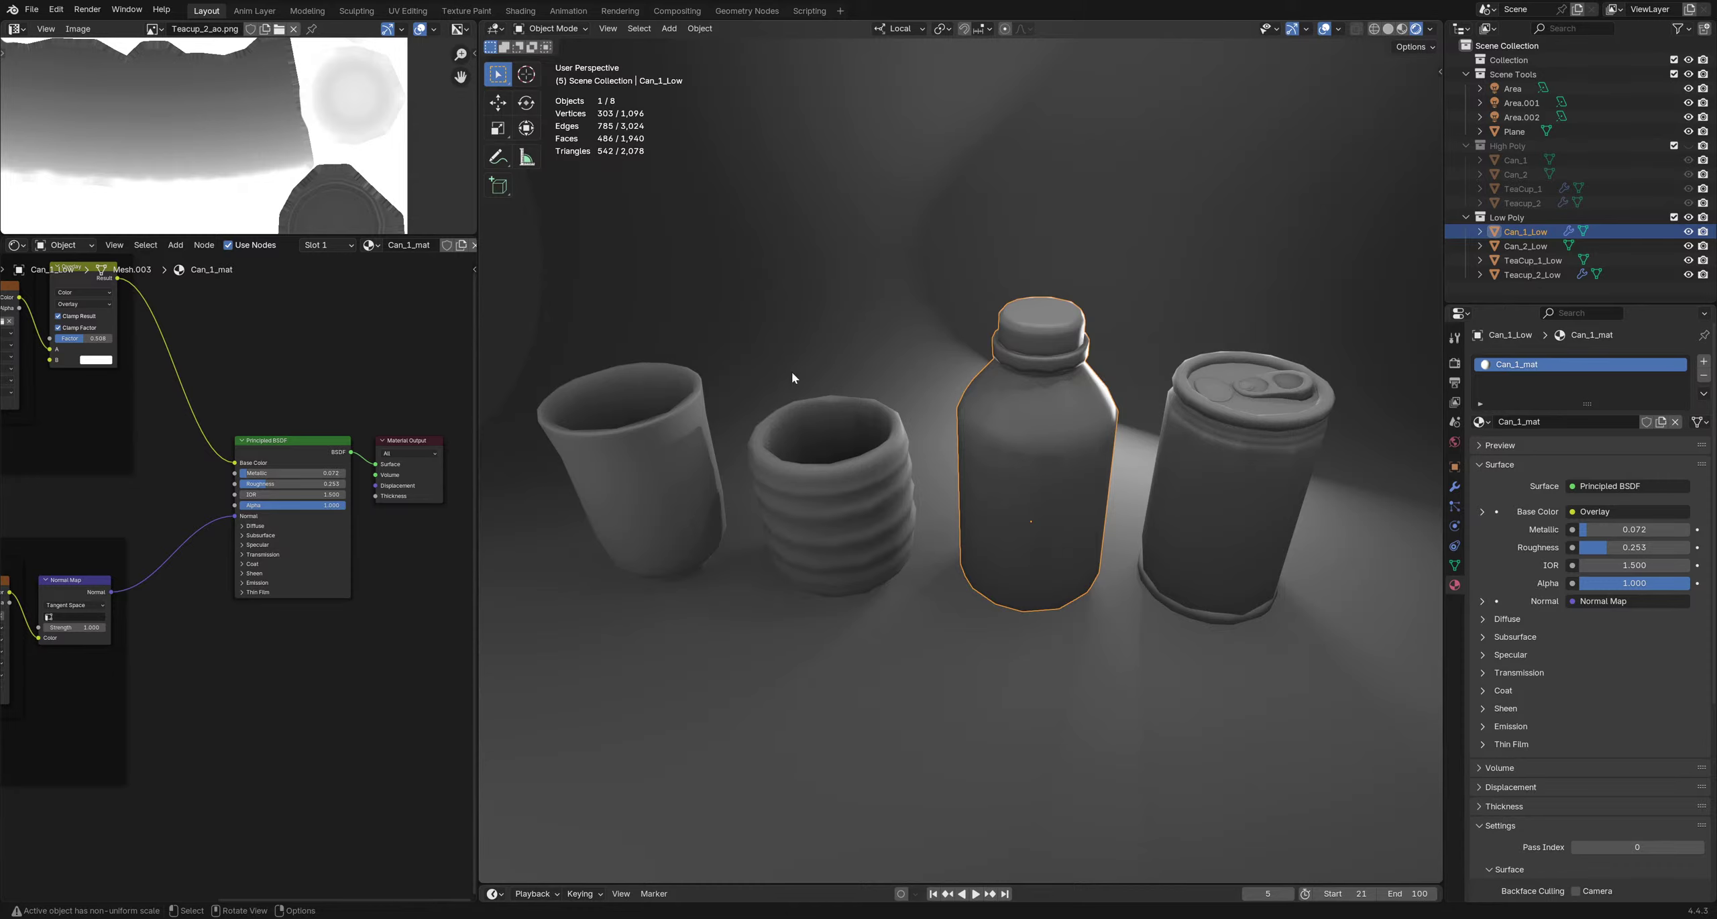
With the viewport overlays hidden, set the bottle material's Roughness to 0 and save the file
key(shift+alt+z)
middle_drag(1100, 420, 946, 463)
mouse_move(282, 484)
mouse_down()
mouse_move(322, 483)
mouse_move(248, 484)
mouse_up()
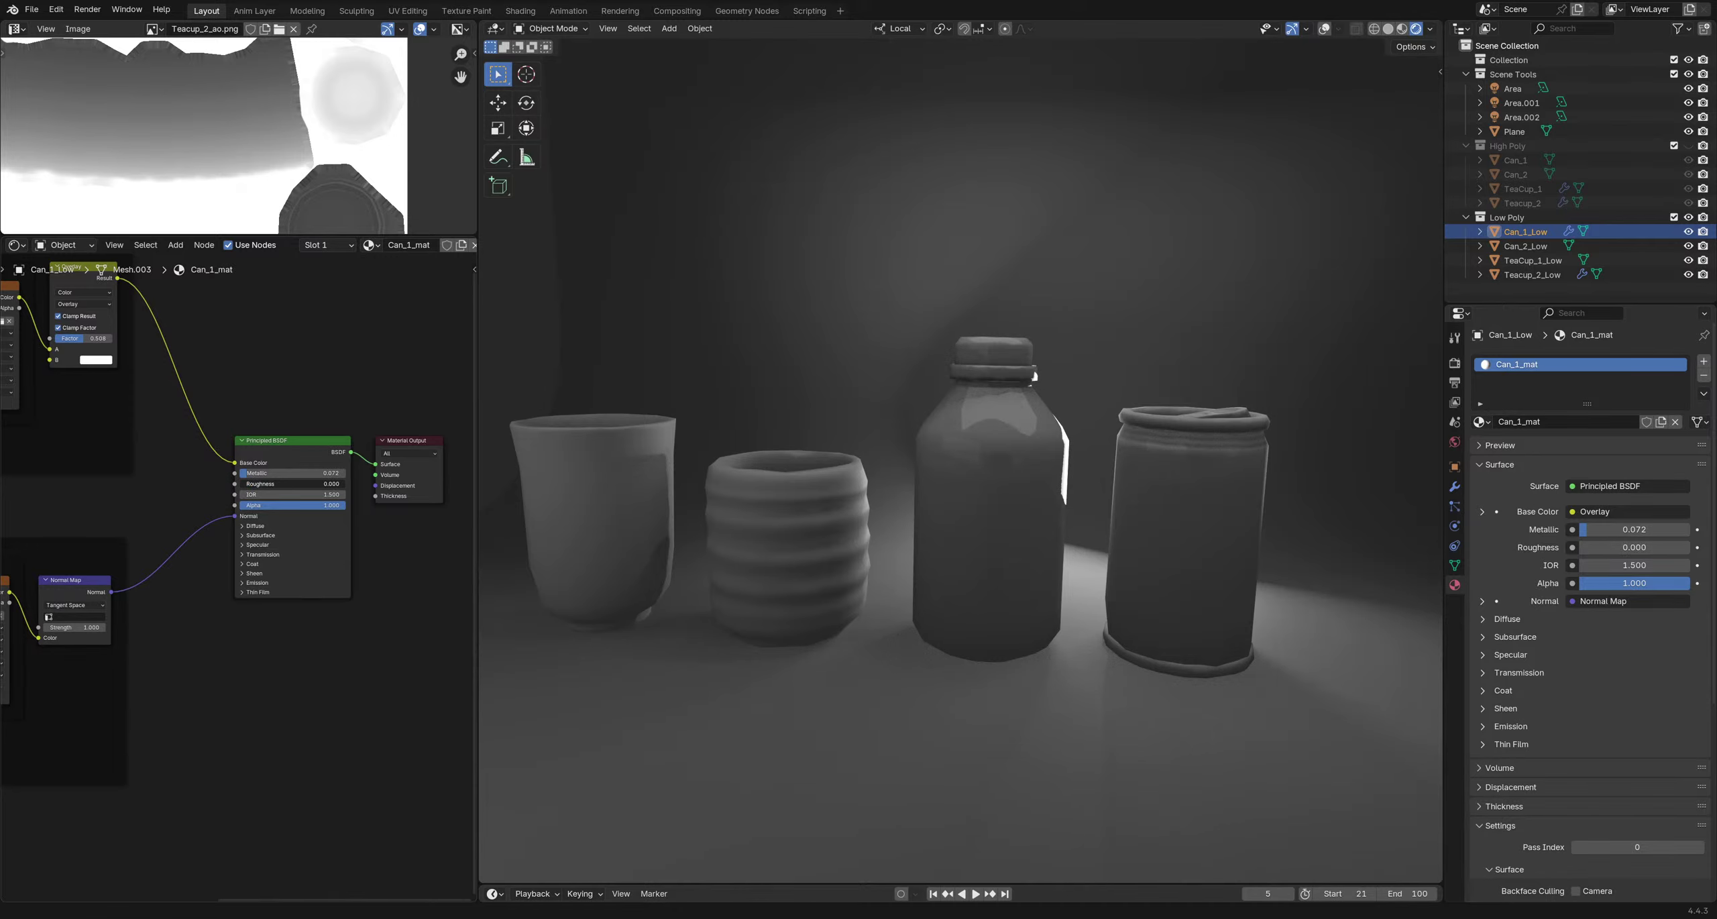
middle_drag(670, 483, 977, 537)
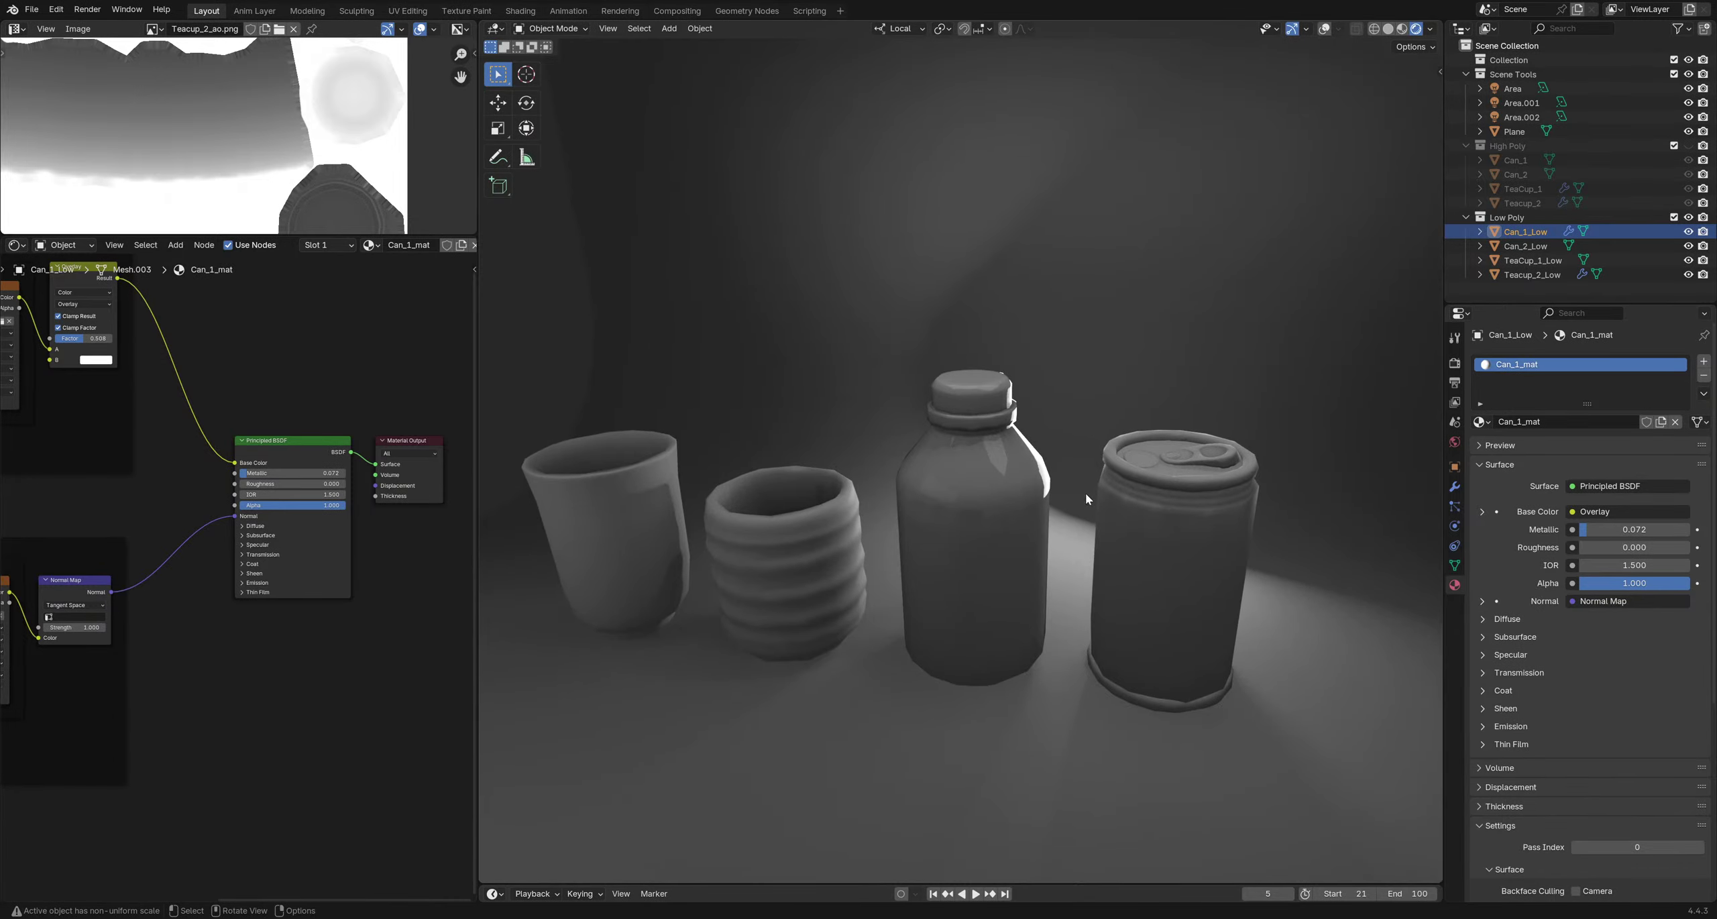
key(ctrl+s)
Switch the render engine to Cycles to compare the scene's lighting, and return it to EEVEE
click(1454, 362)
click(1637, 361)
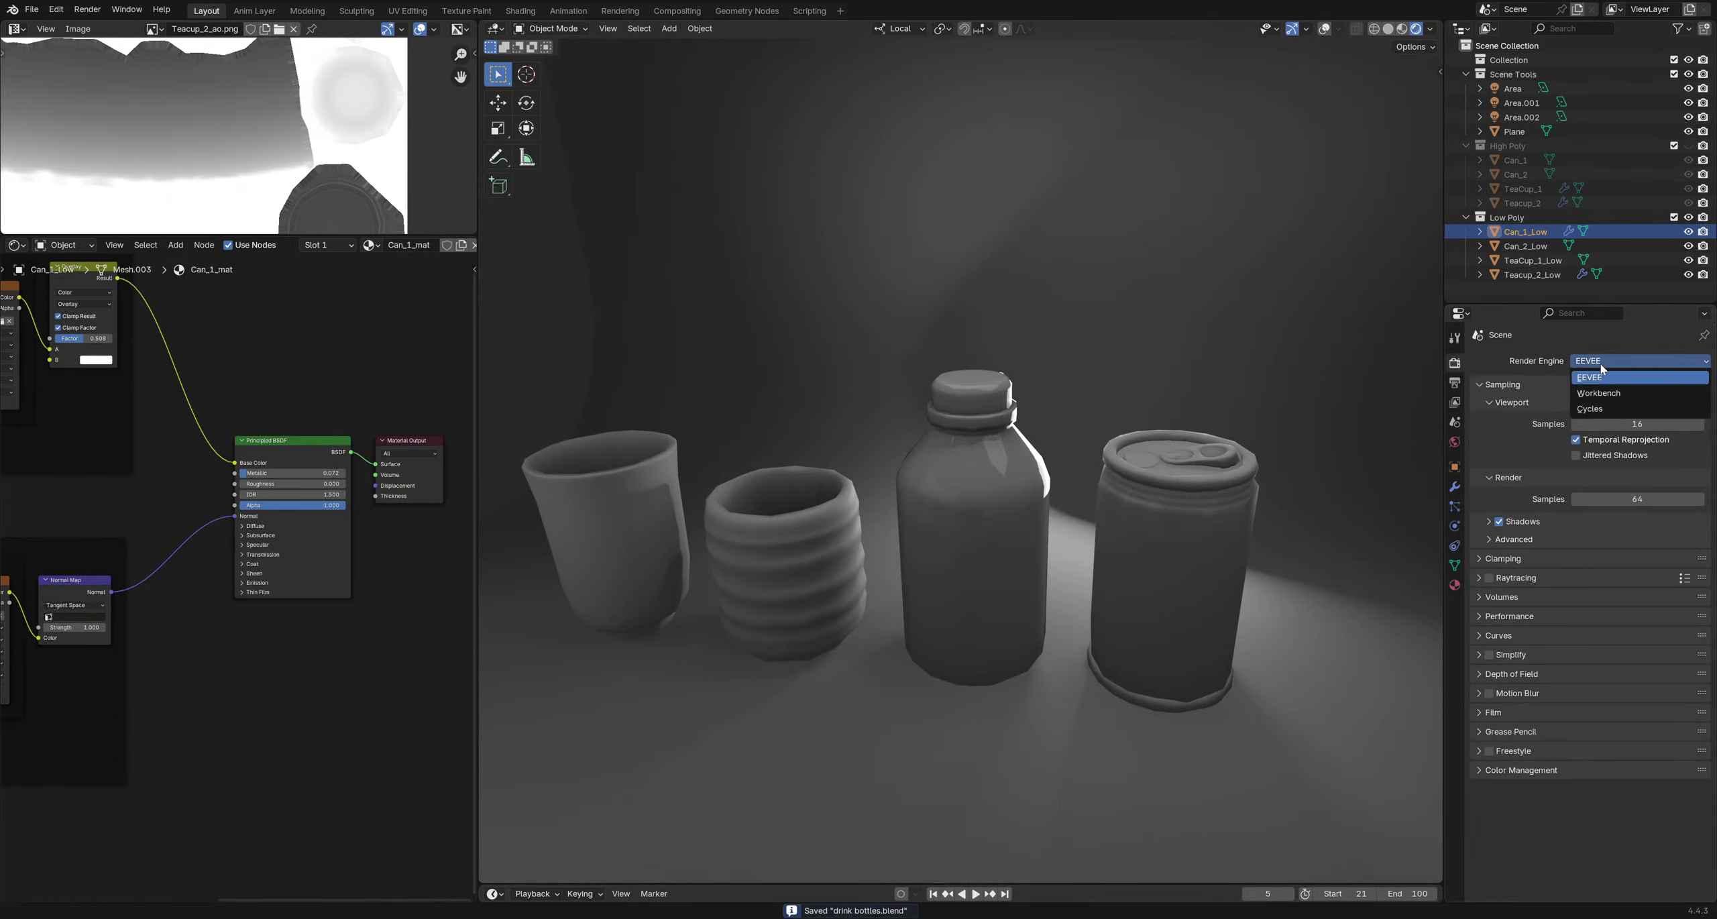
click(1577, 409)
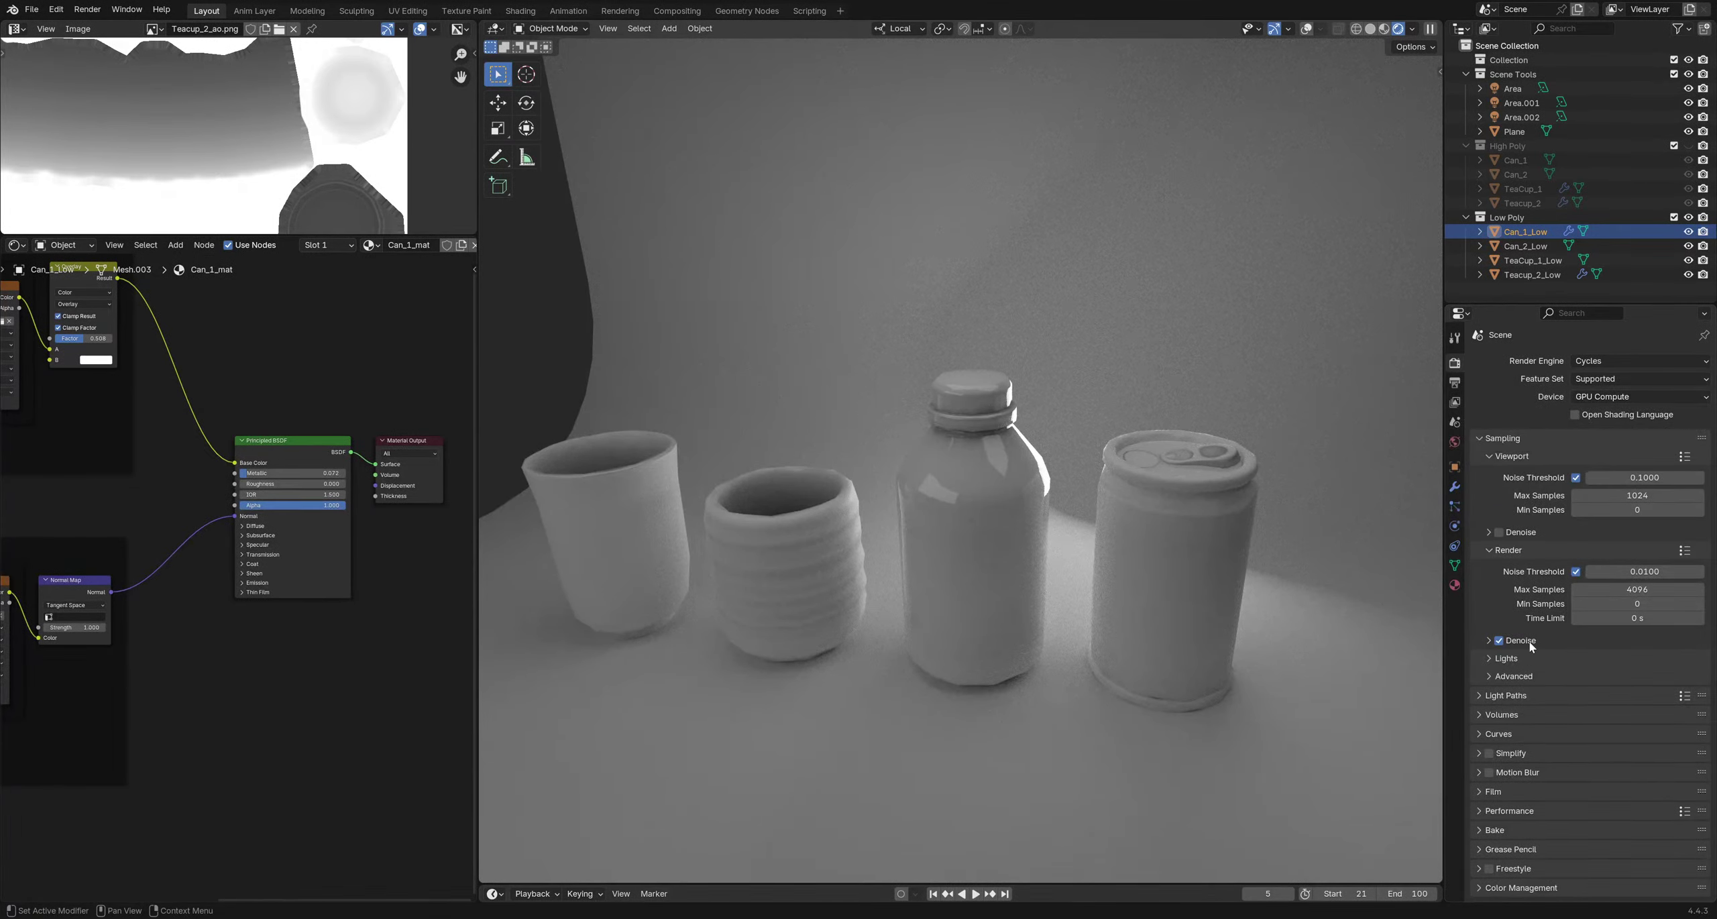
middle_drag(728, 433, 899, 452)
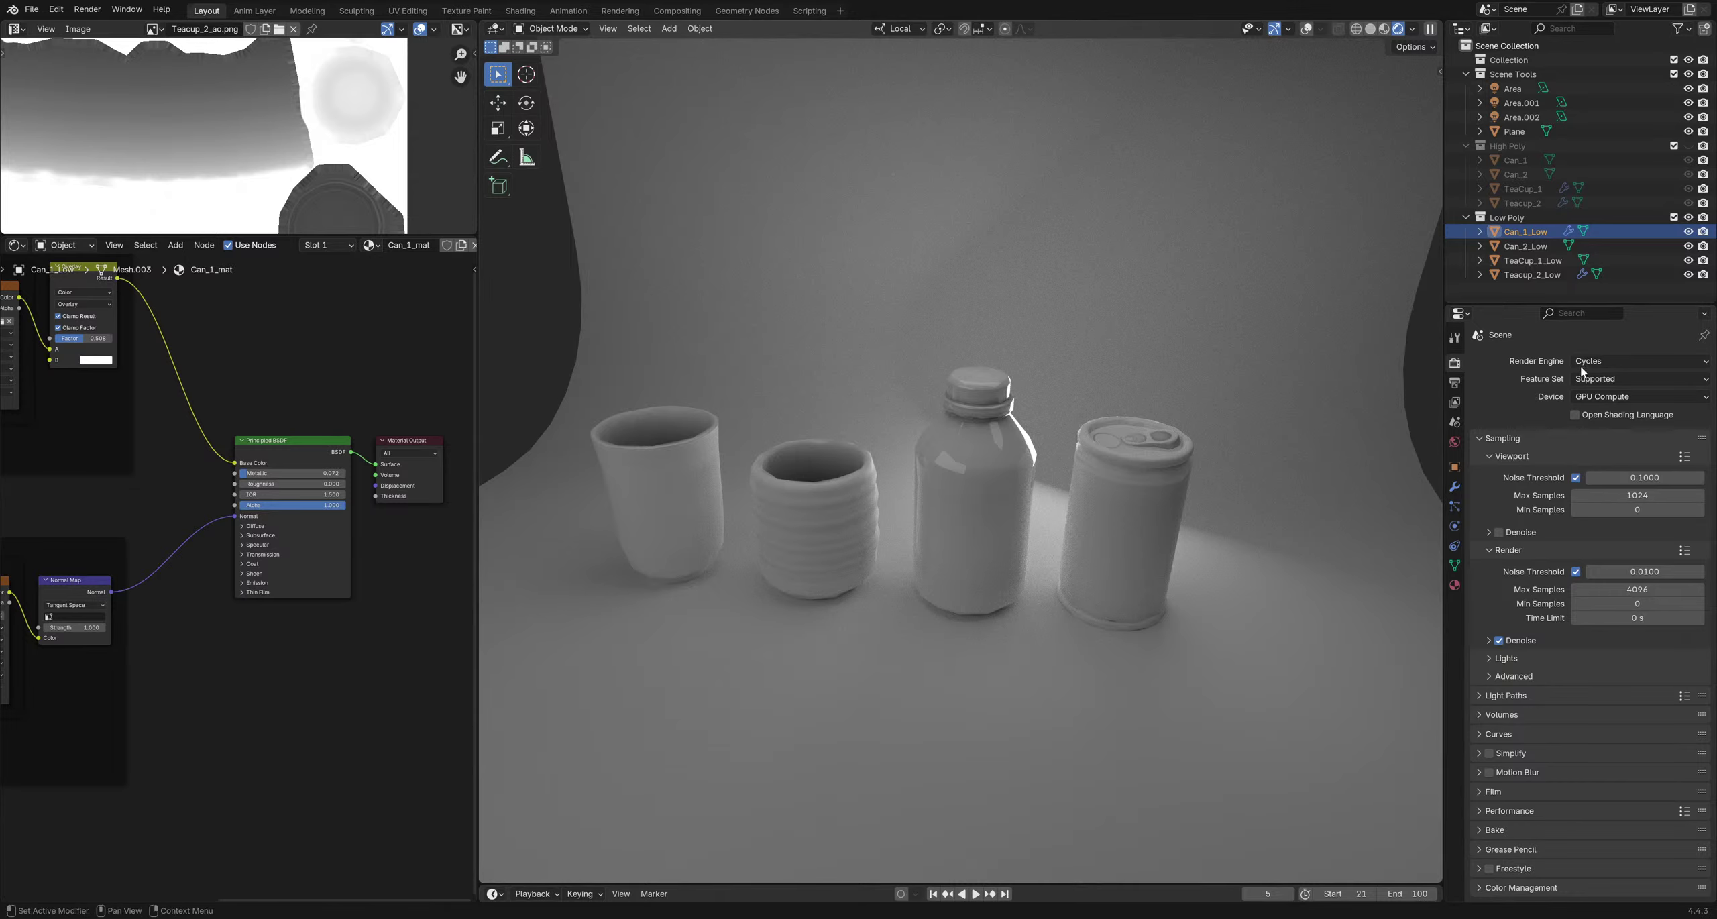
click(1636, 361)
click(1591, 381)
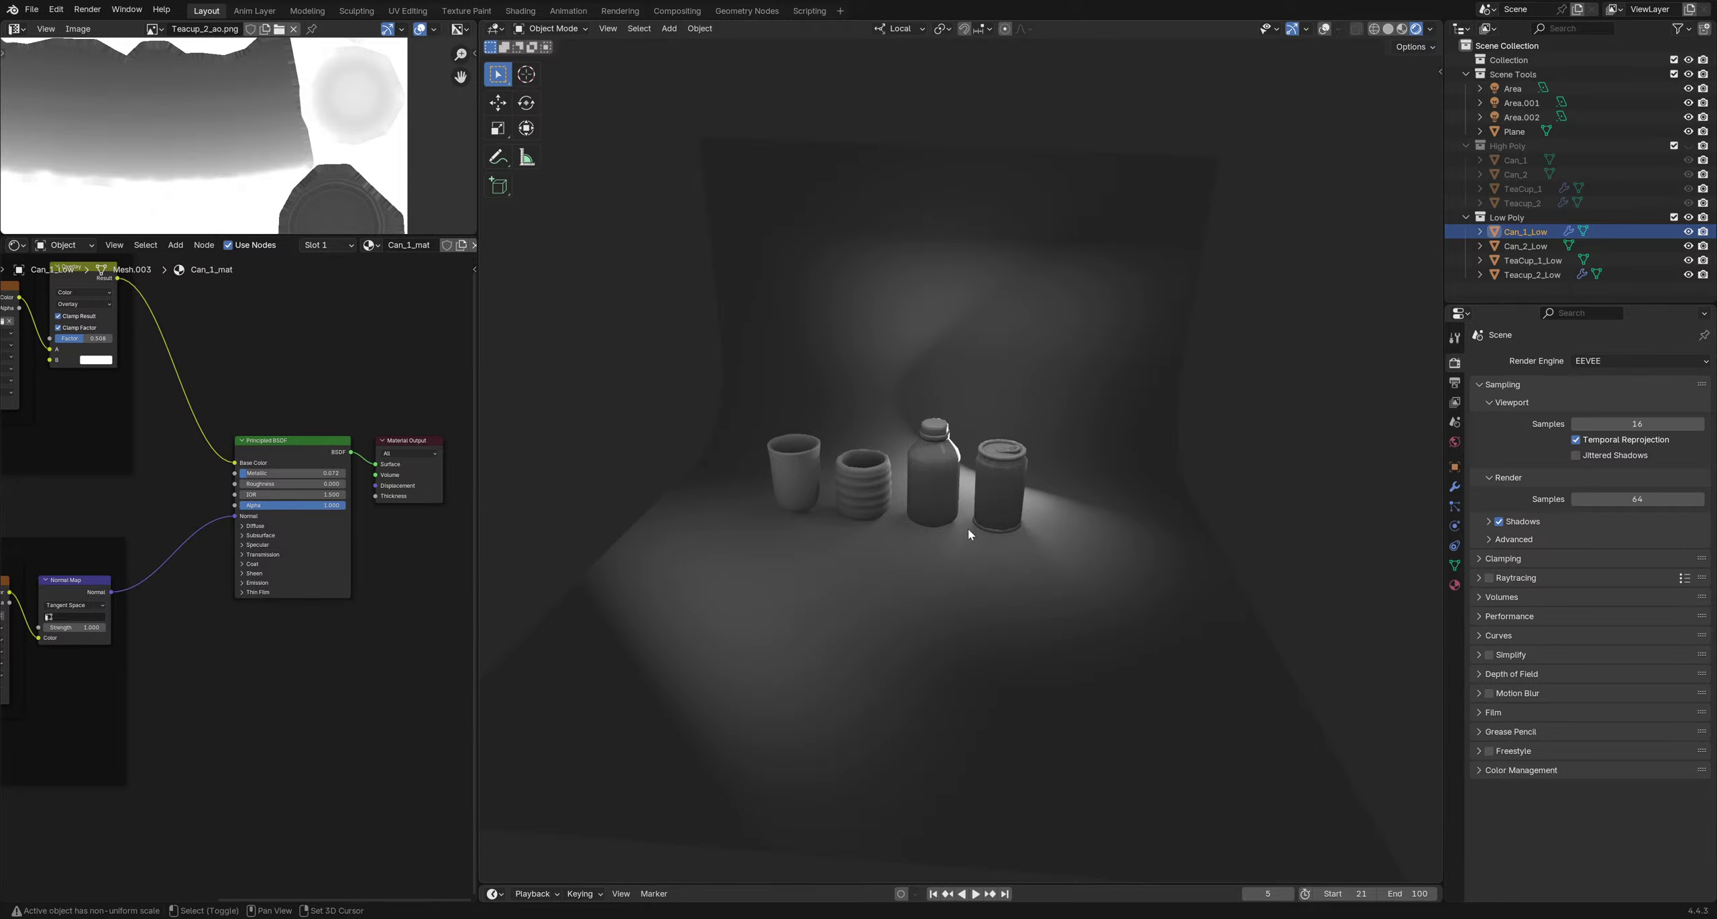
Save the file and add a Volume light probe to the scene
middle_drag(968, 529, 942, 550)
key(ctrl+s)
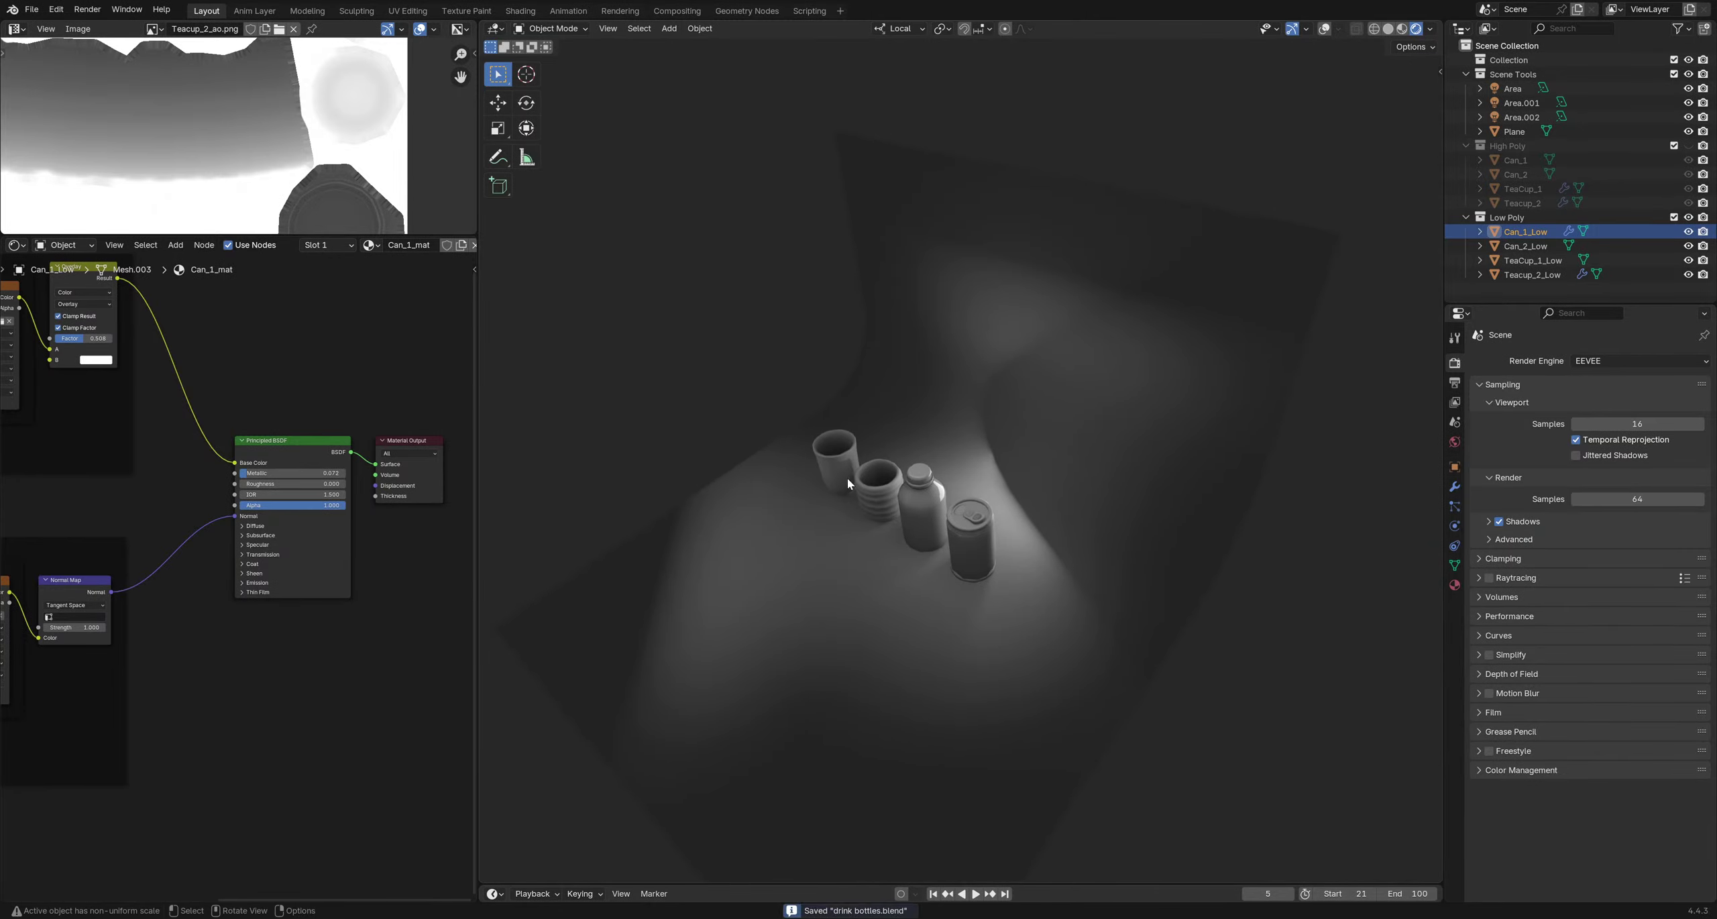
key(shift+a)
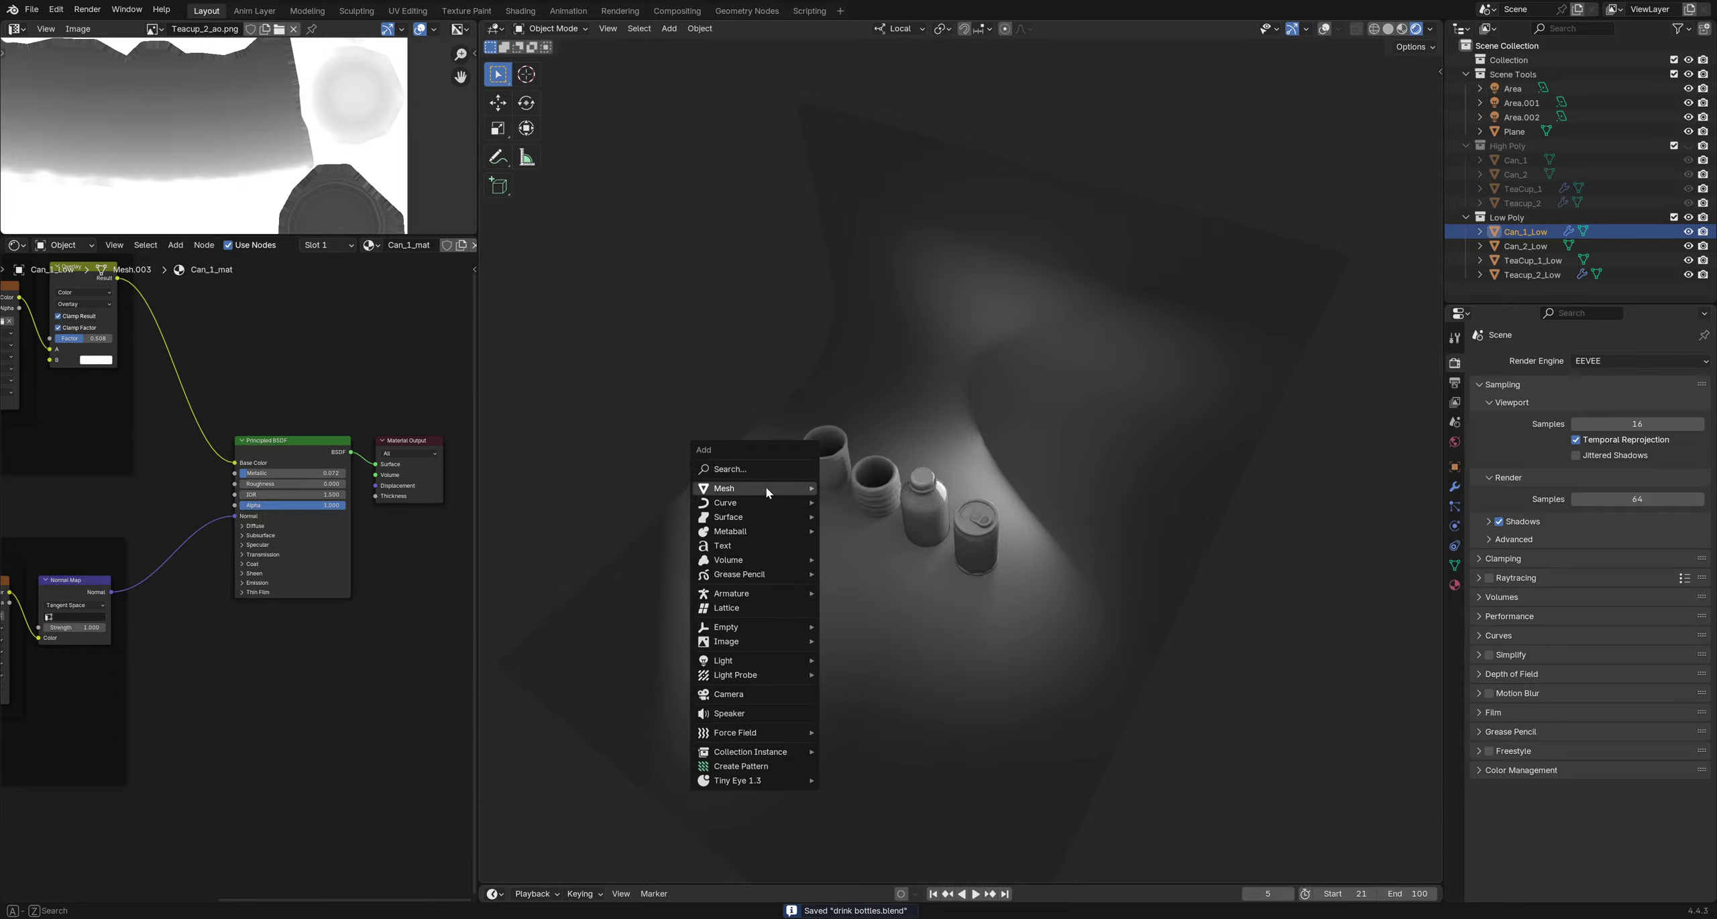
mouse_move(778, 491)
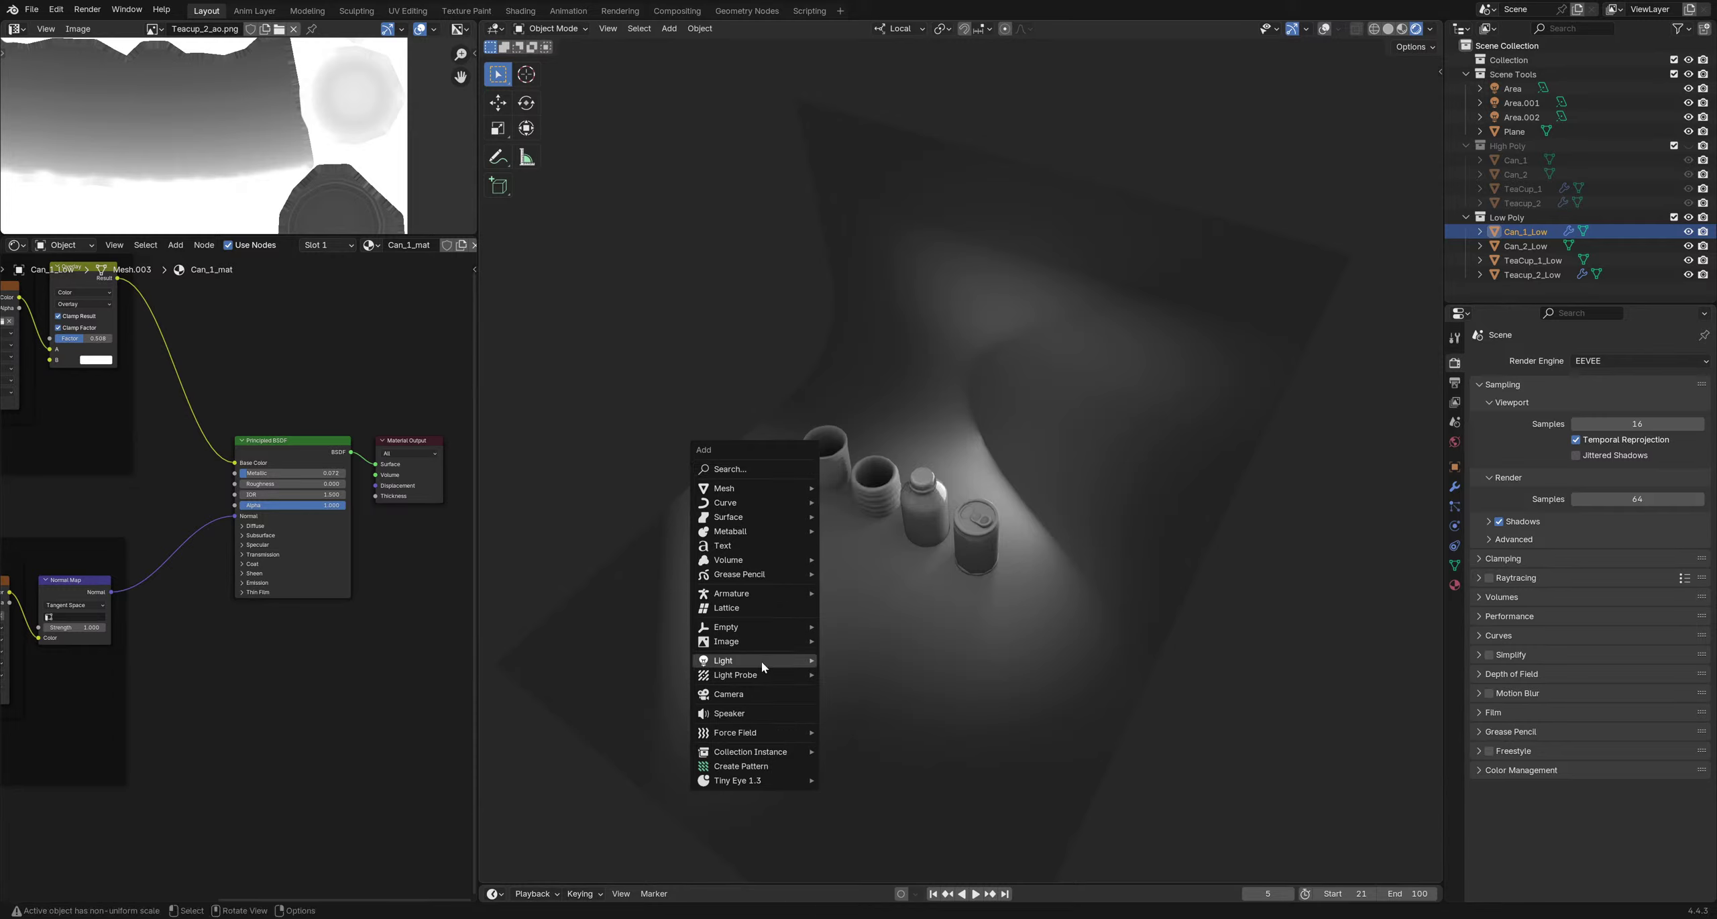
mouse_move(764, 676)
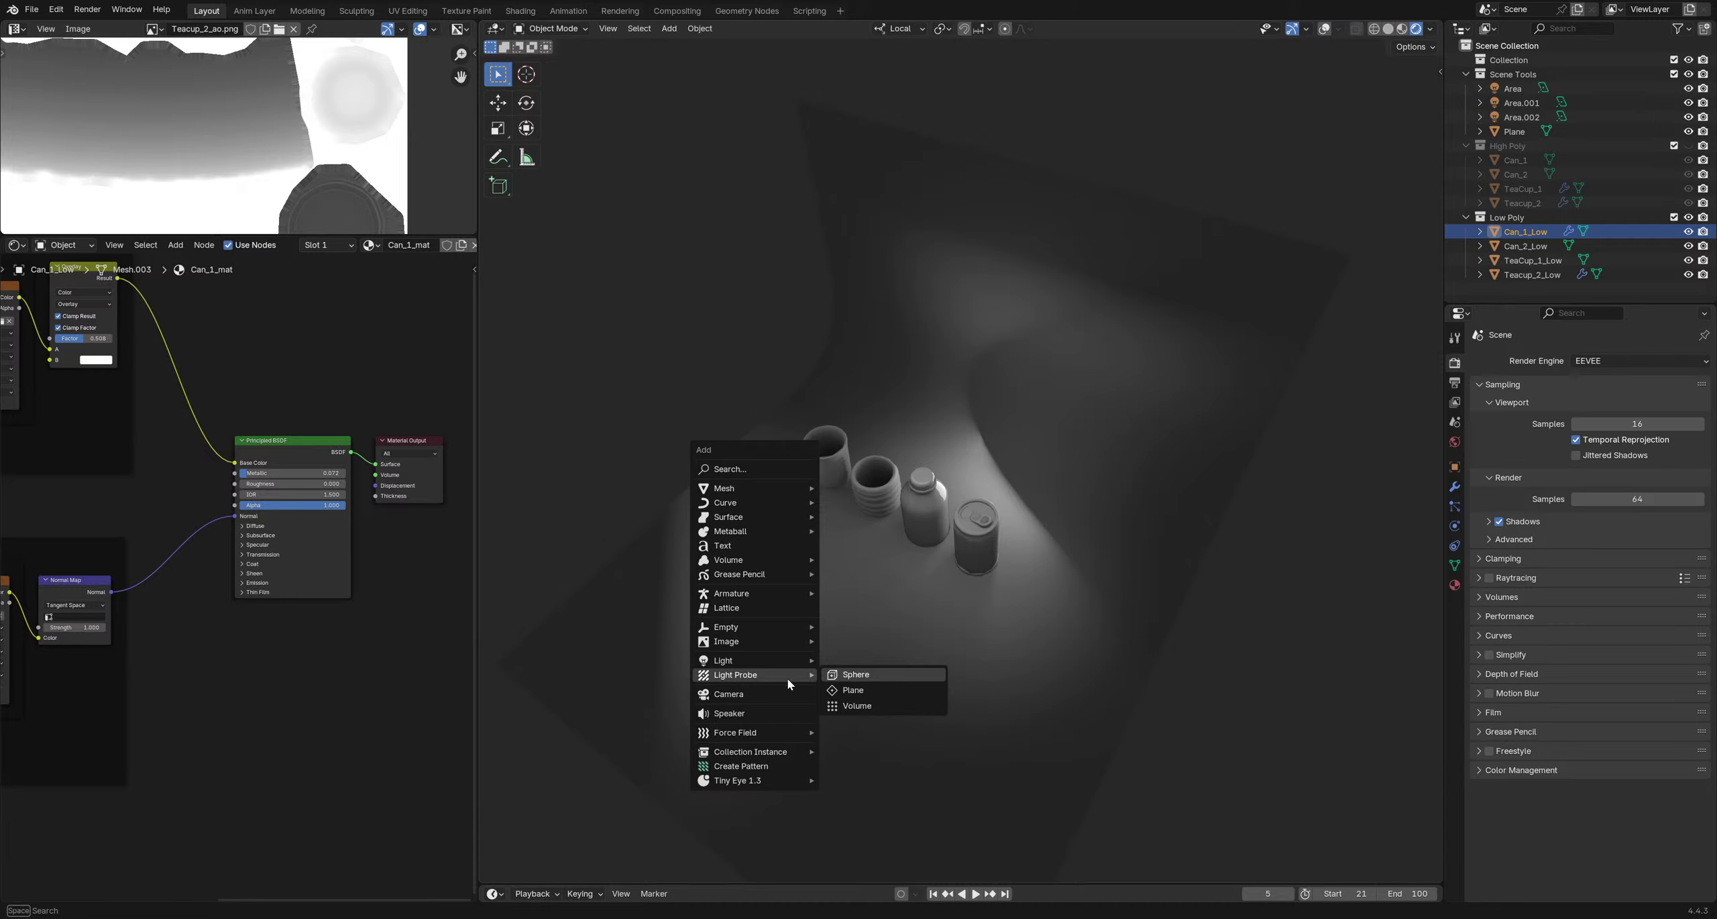
click(857, 706)
Turn the viewport overlays back on and enable the display of Extras for the light probe
middle_drag(852, 596, 865, 537)
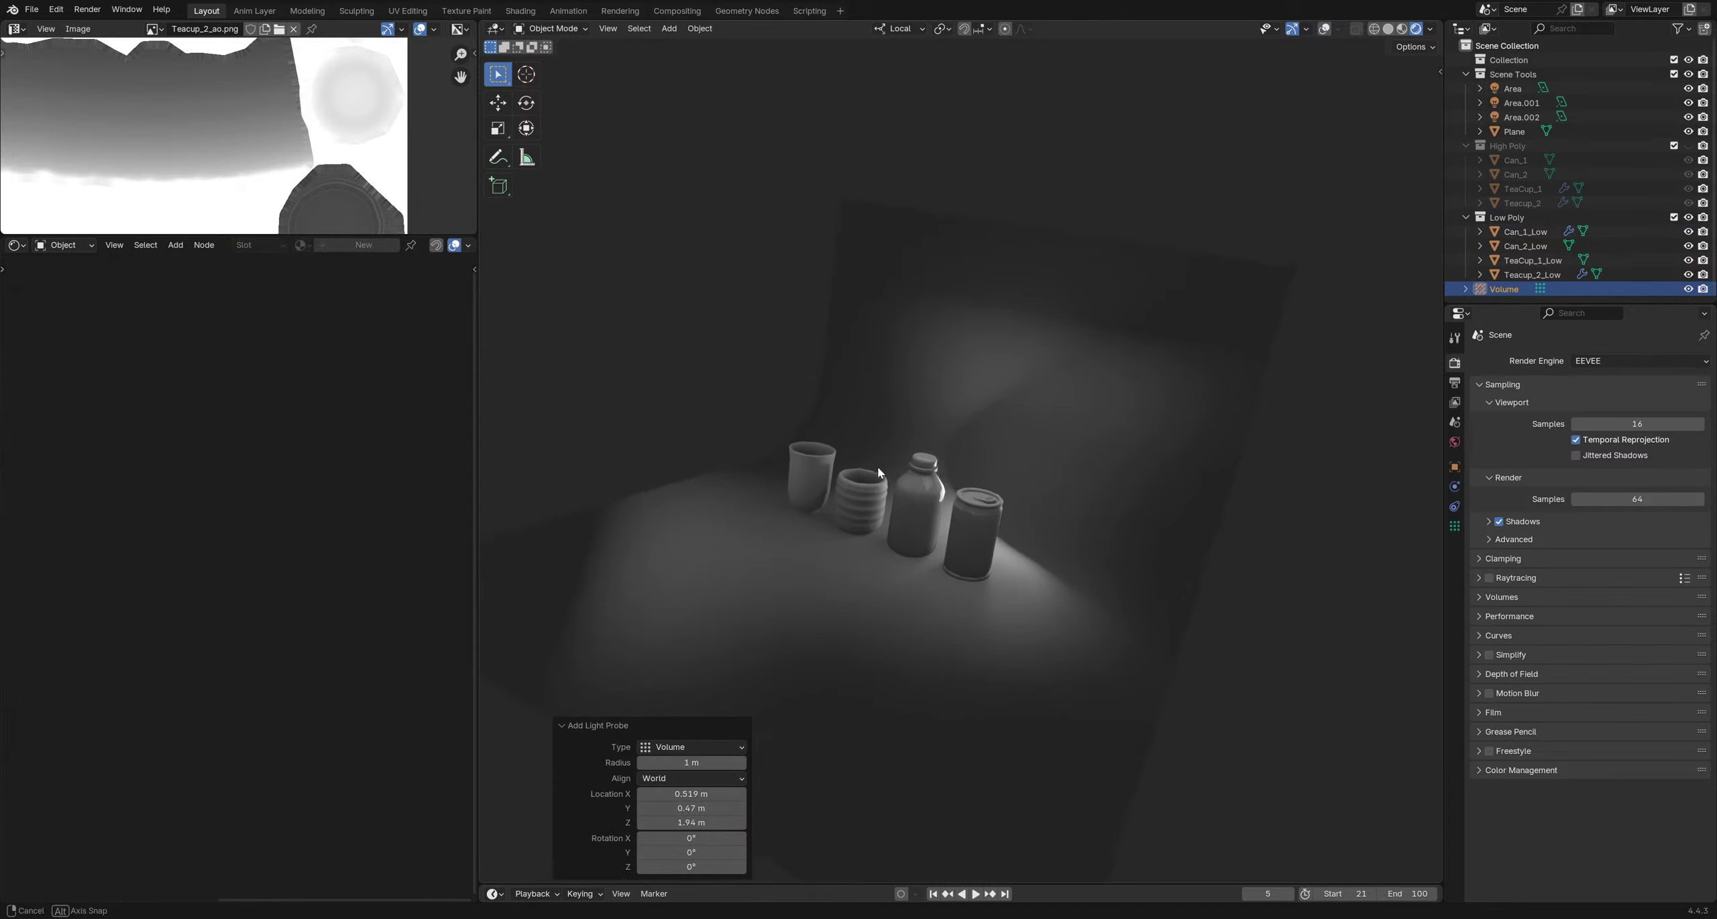
click(1336, 29)
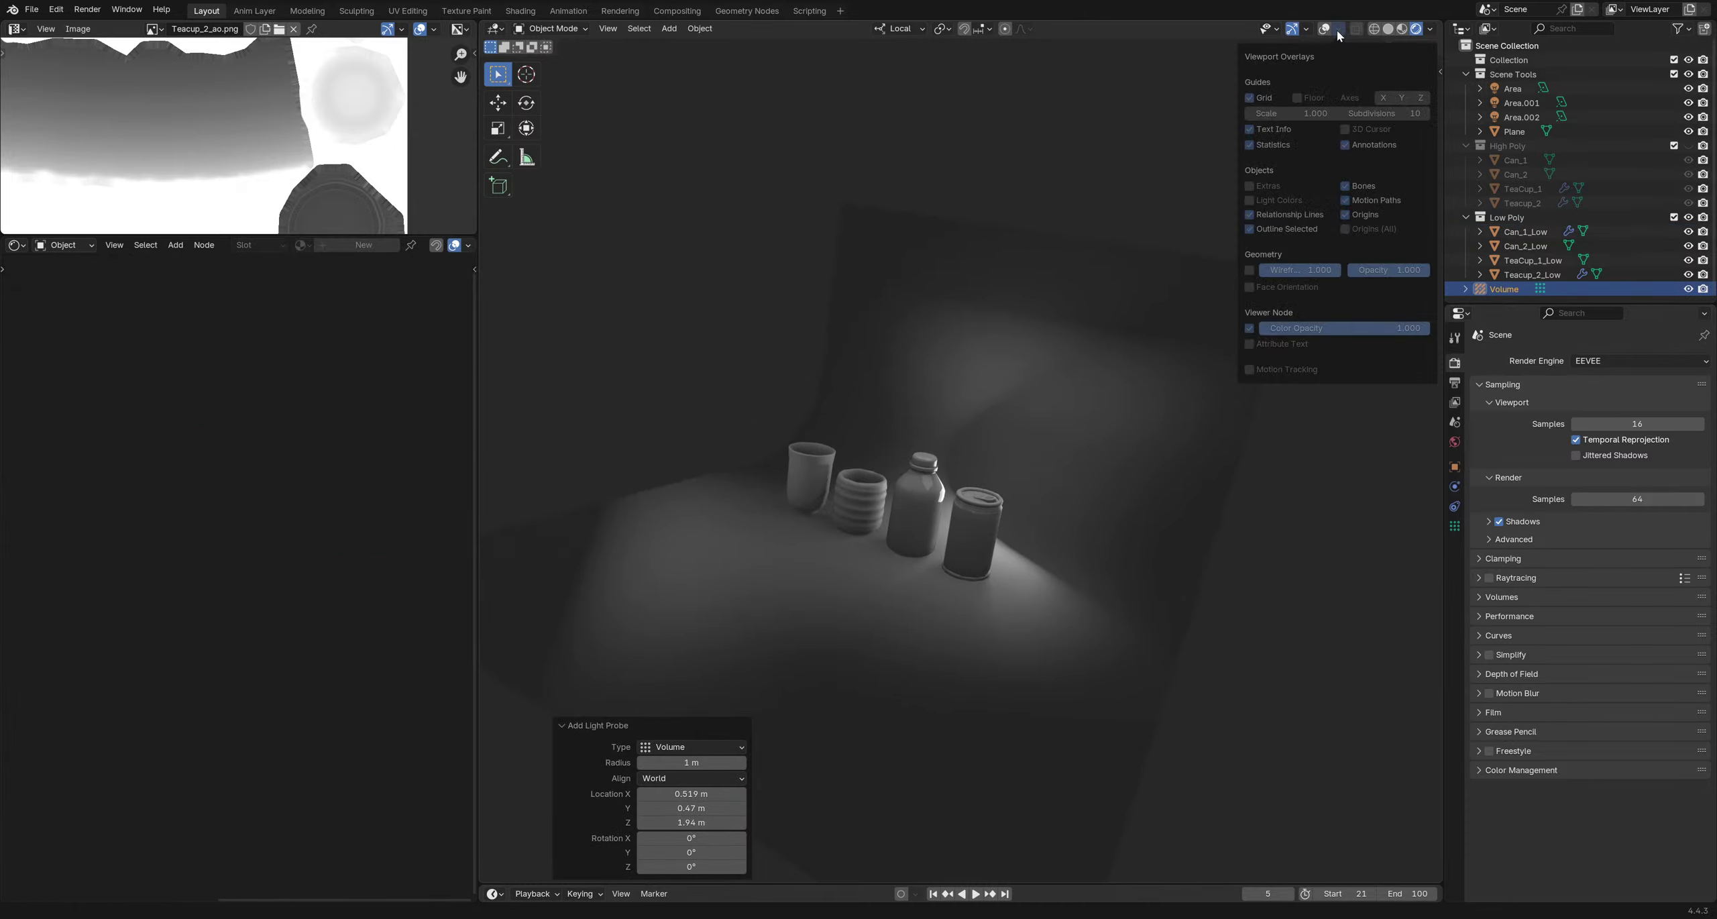
click(1337, 29)
click(1324, 28)
middle_drag(1006, 329, 923, 451)
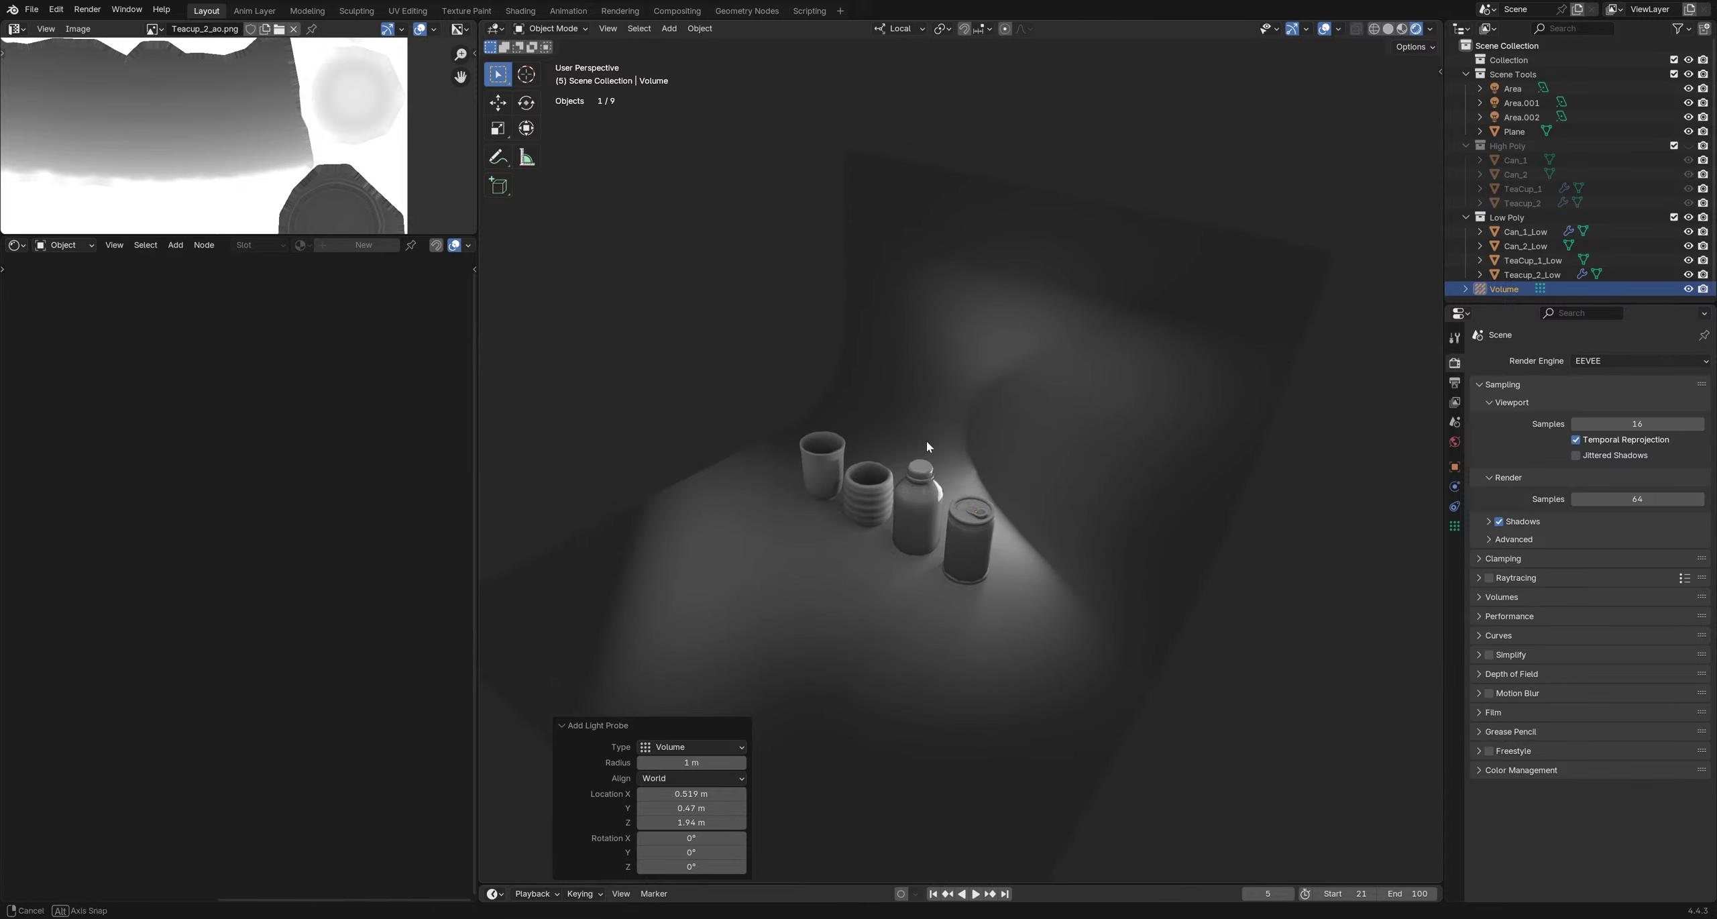
click(1337, 29)
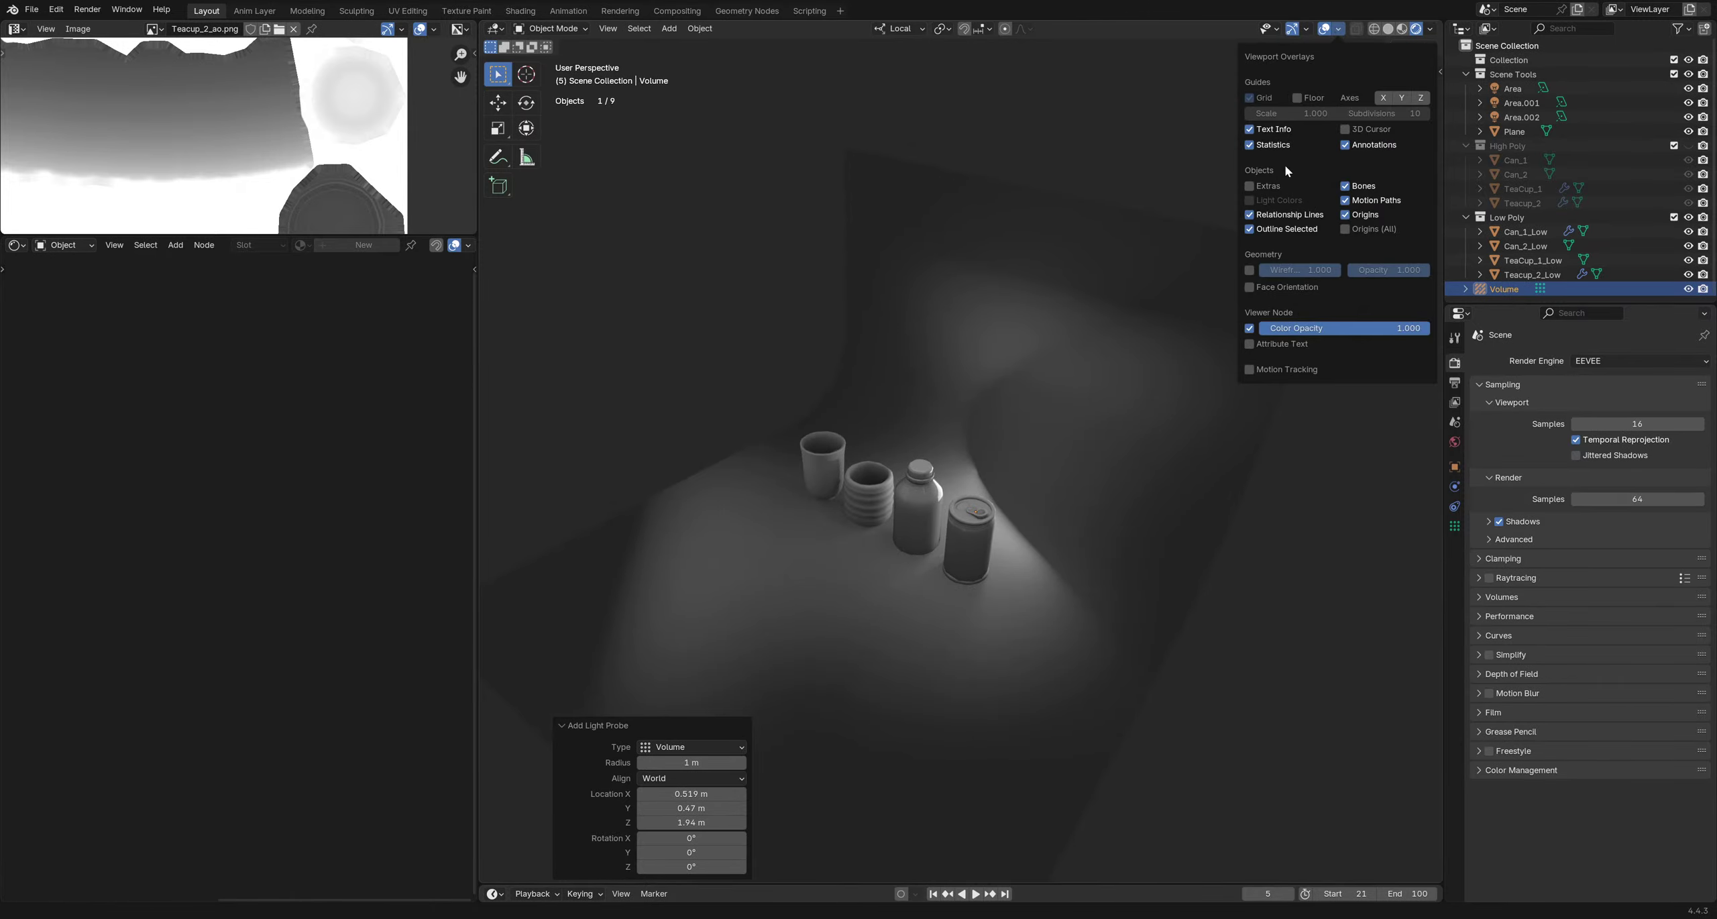
click(1249, 186)
Move the light probe volume about -0.92 m along its local X axis to centre it over the containers
middle_drag(831, 462, 936, 473)
key(g)
key(x)
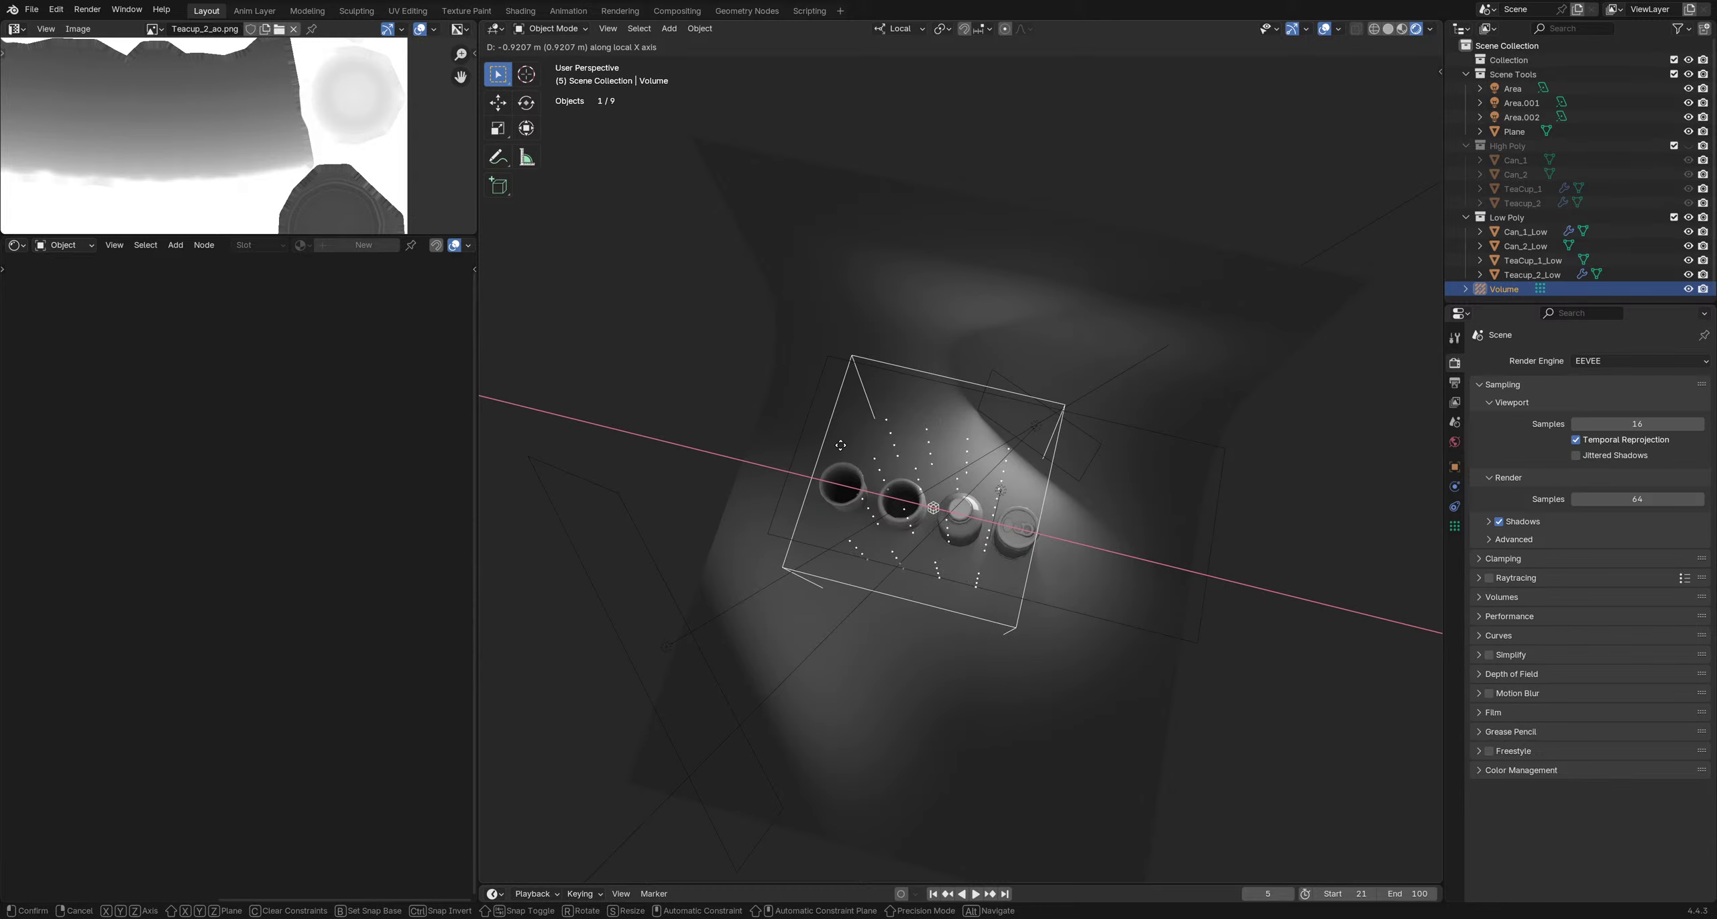
click(839, 446)
mouse_move(839, 446)
middle_down()
mouse_move(927, 594)
mouse_move(1073, 511)
mouse_move(847, 449)
middle_up()
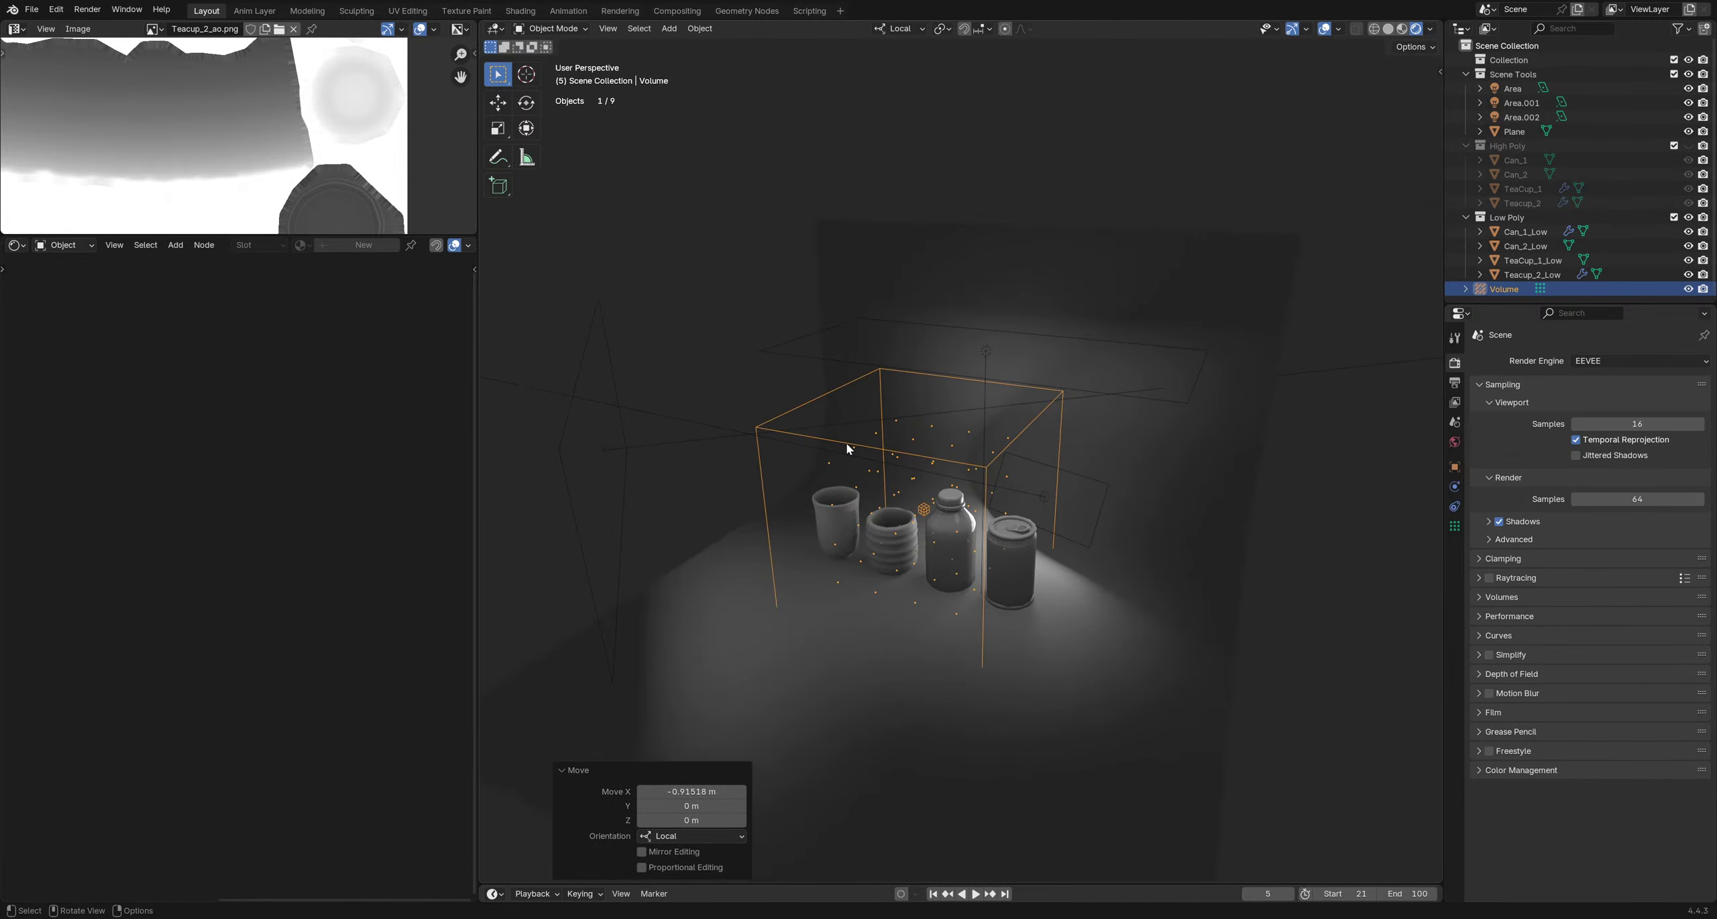
Scale the light probe volume by about 1.915 along its local X axis to enclose the row of containers
key(s)
key(x)
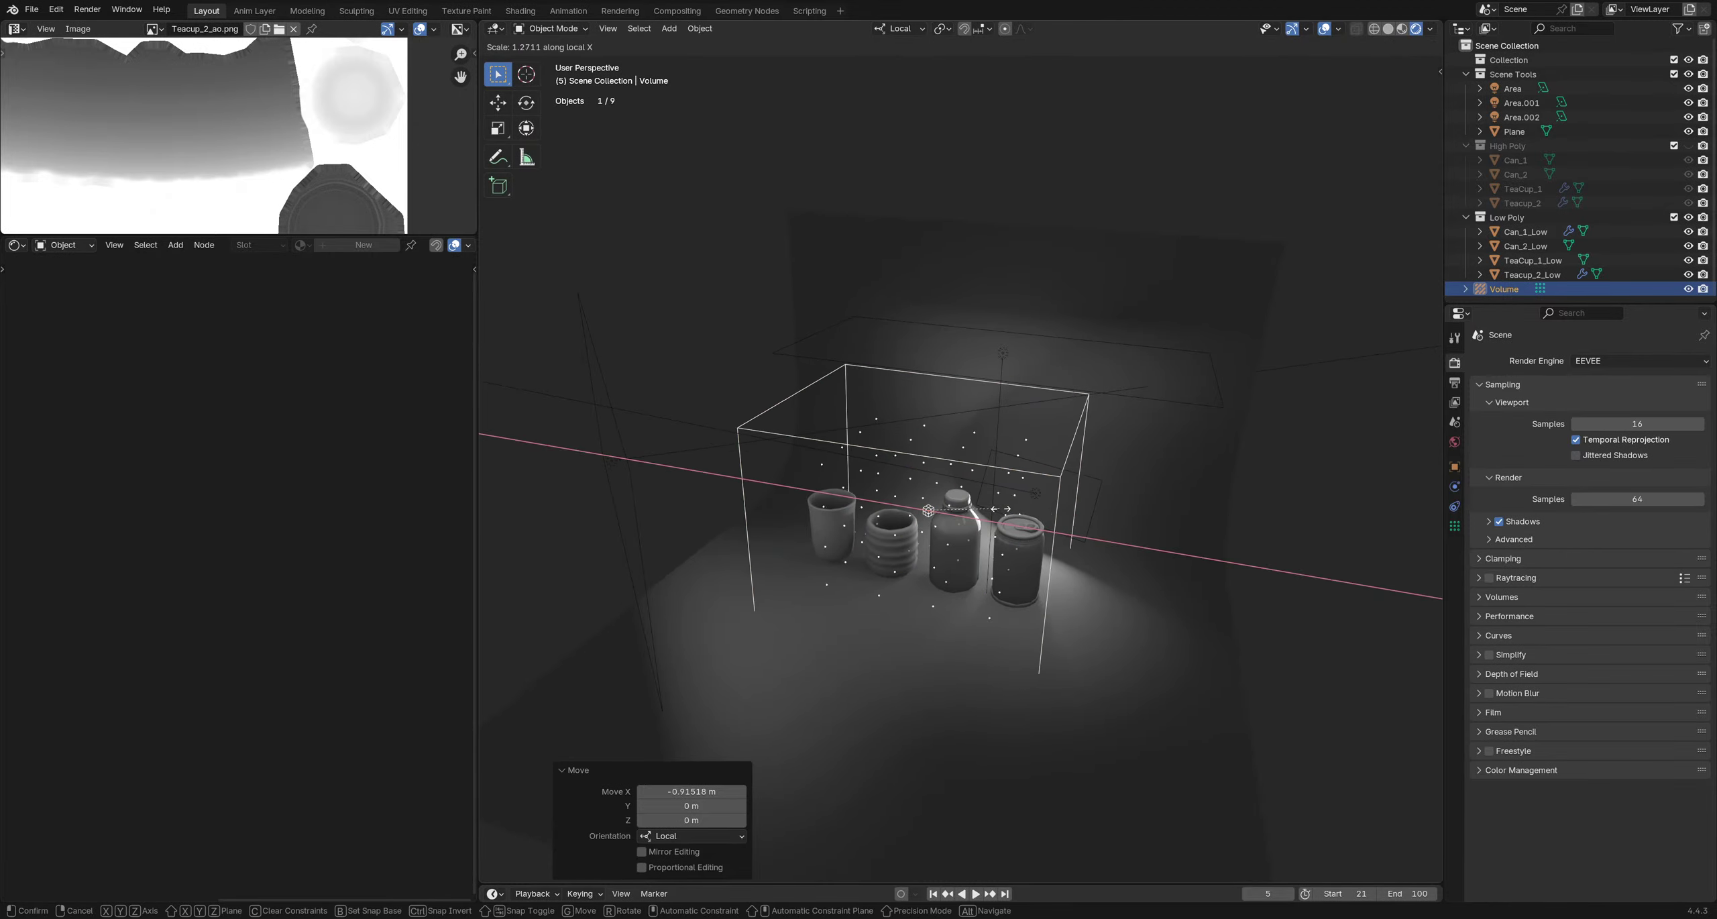
click(1040, 508)
middle_drag(1041, 508, 1087, 497)
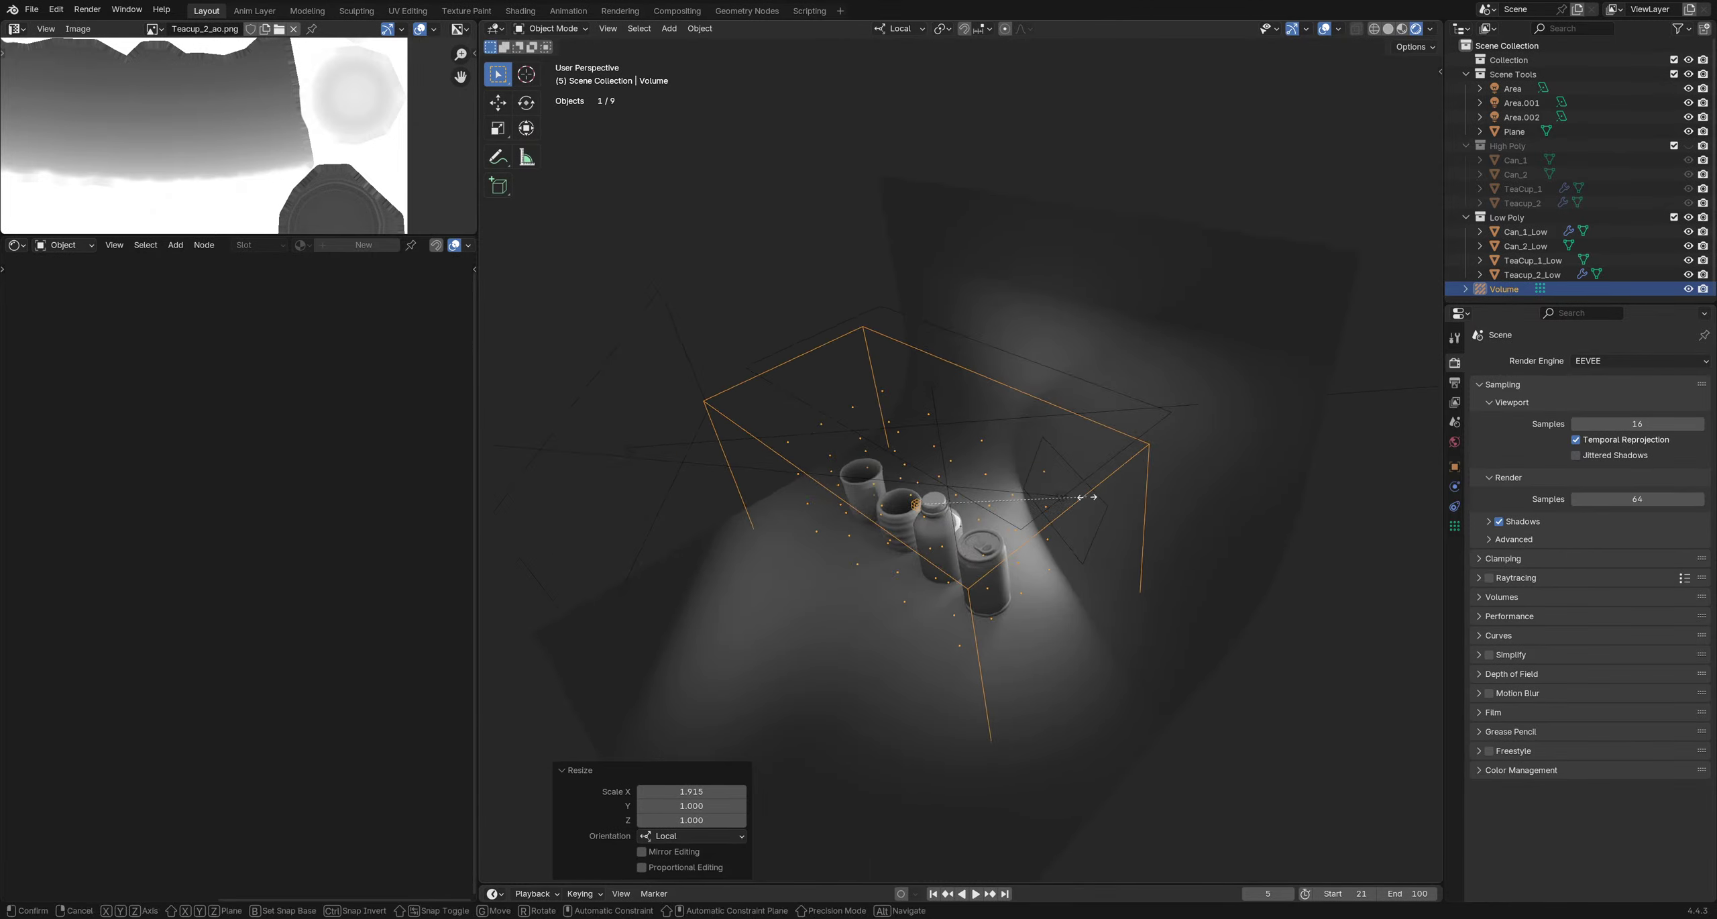
click(1046, 501)
Lower the light probe volume by about 0.044 m along the Z axis
middle_drag(838, 488, 929, 423)
middle_drag(982, 569, 1085, 479)
key(g)
key(z)
click(970, 488)
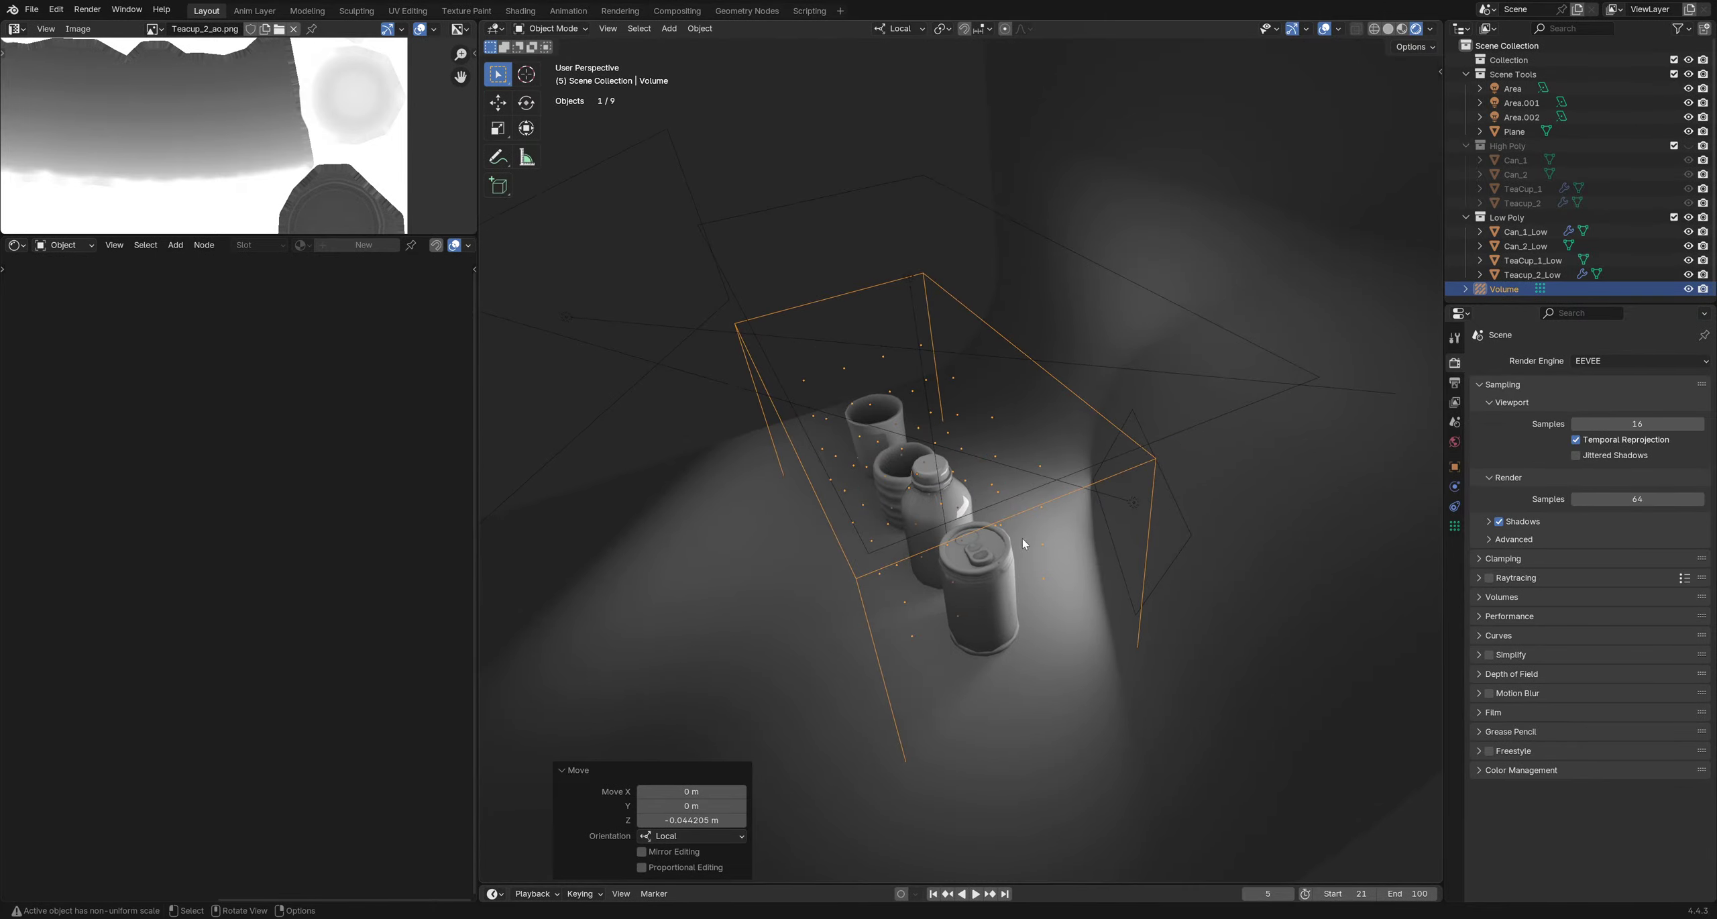
Bake the light cache of the volume light probe
middle_drag(1025, 543, 1287, 452)
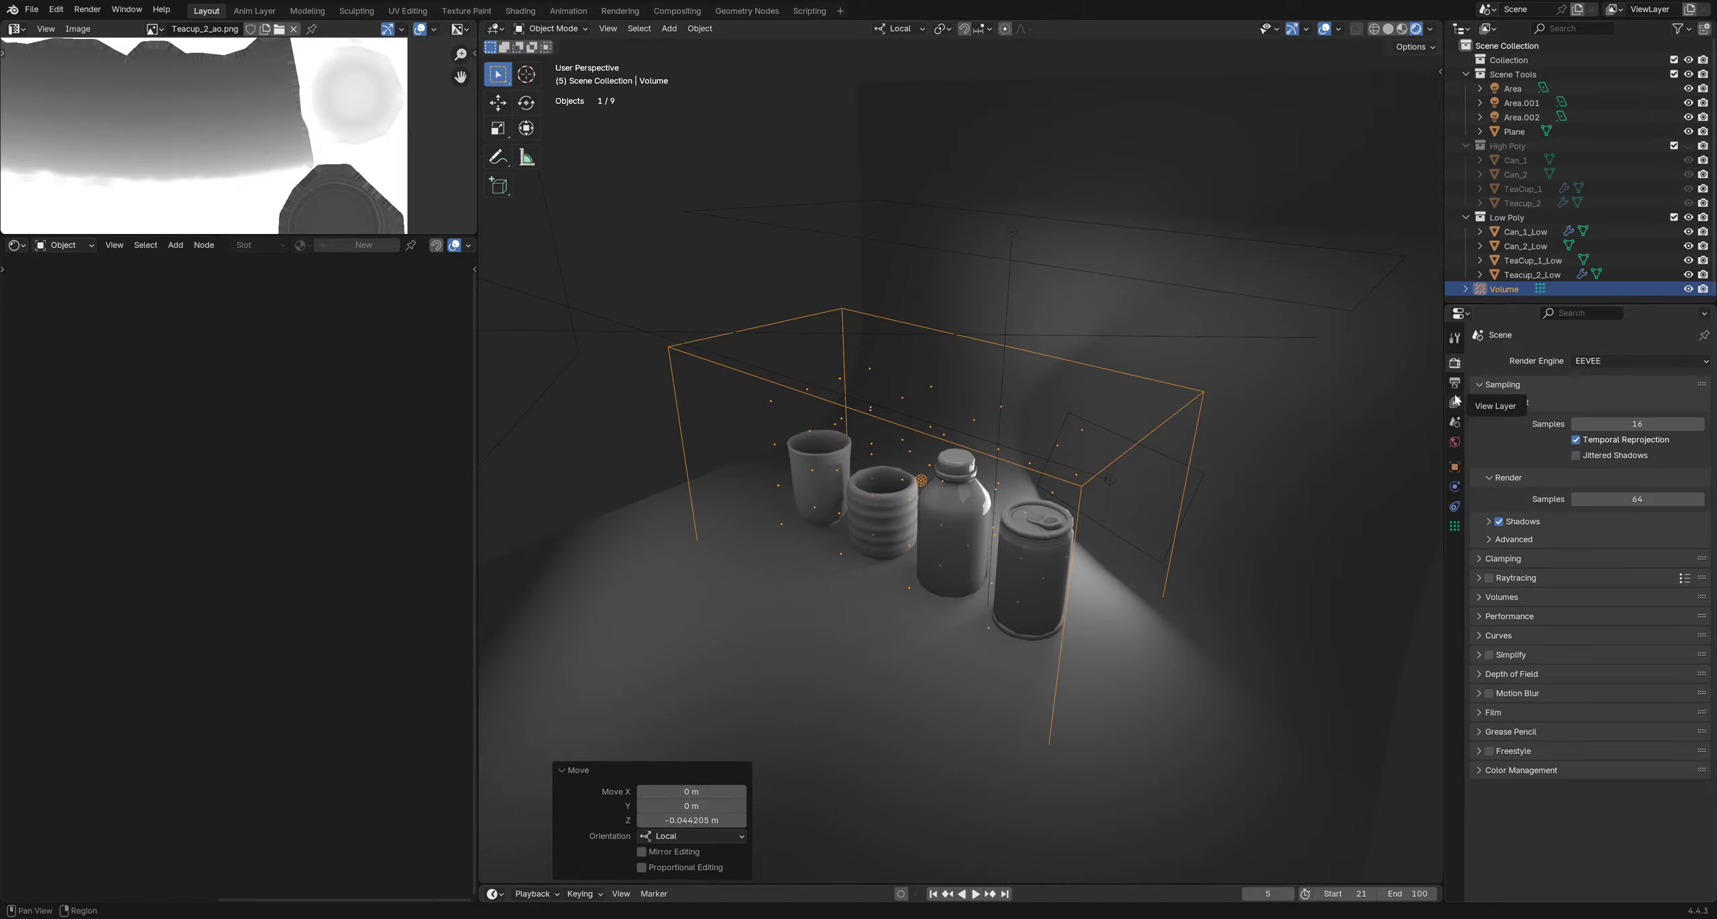
click(1455, 527)
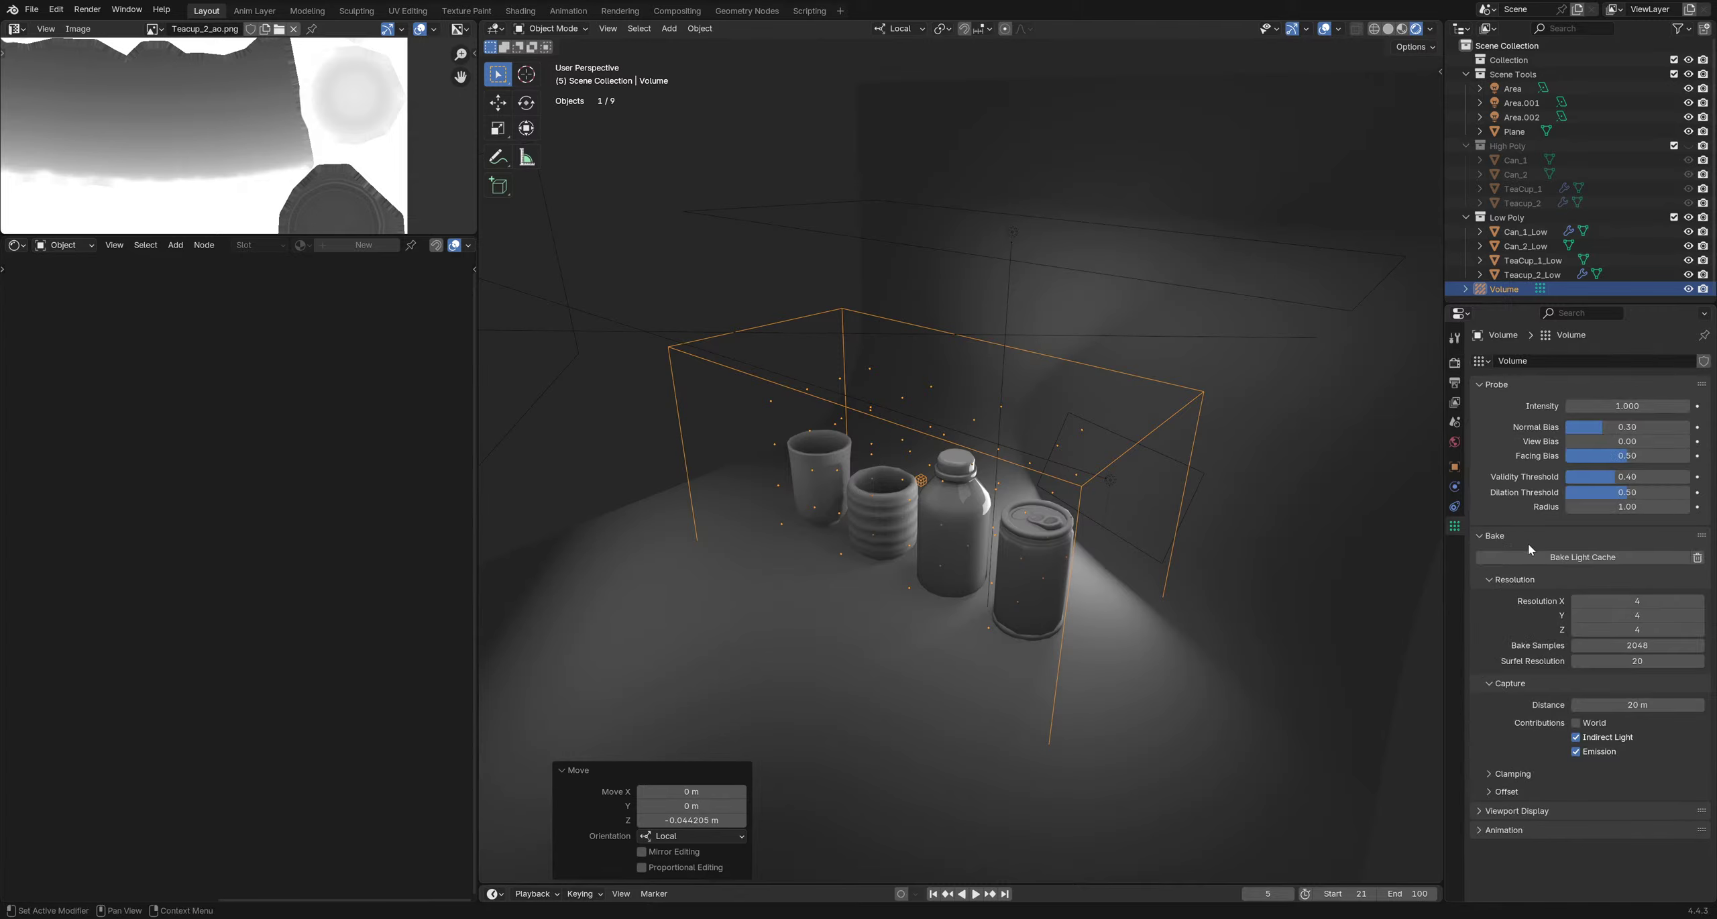
click(1531, 562)
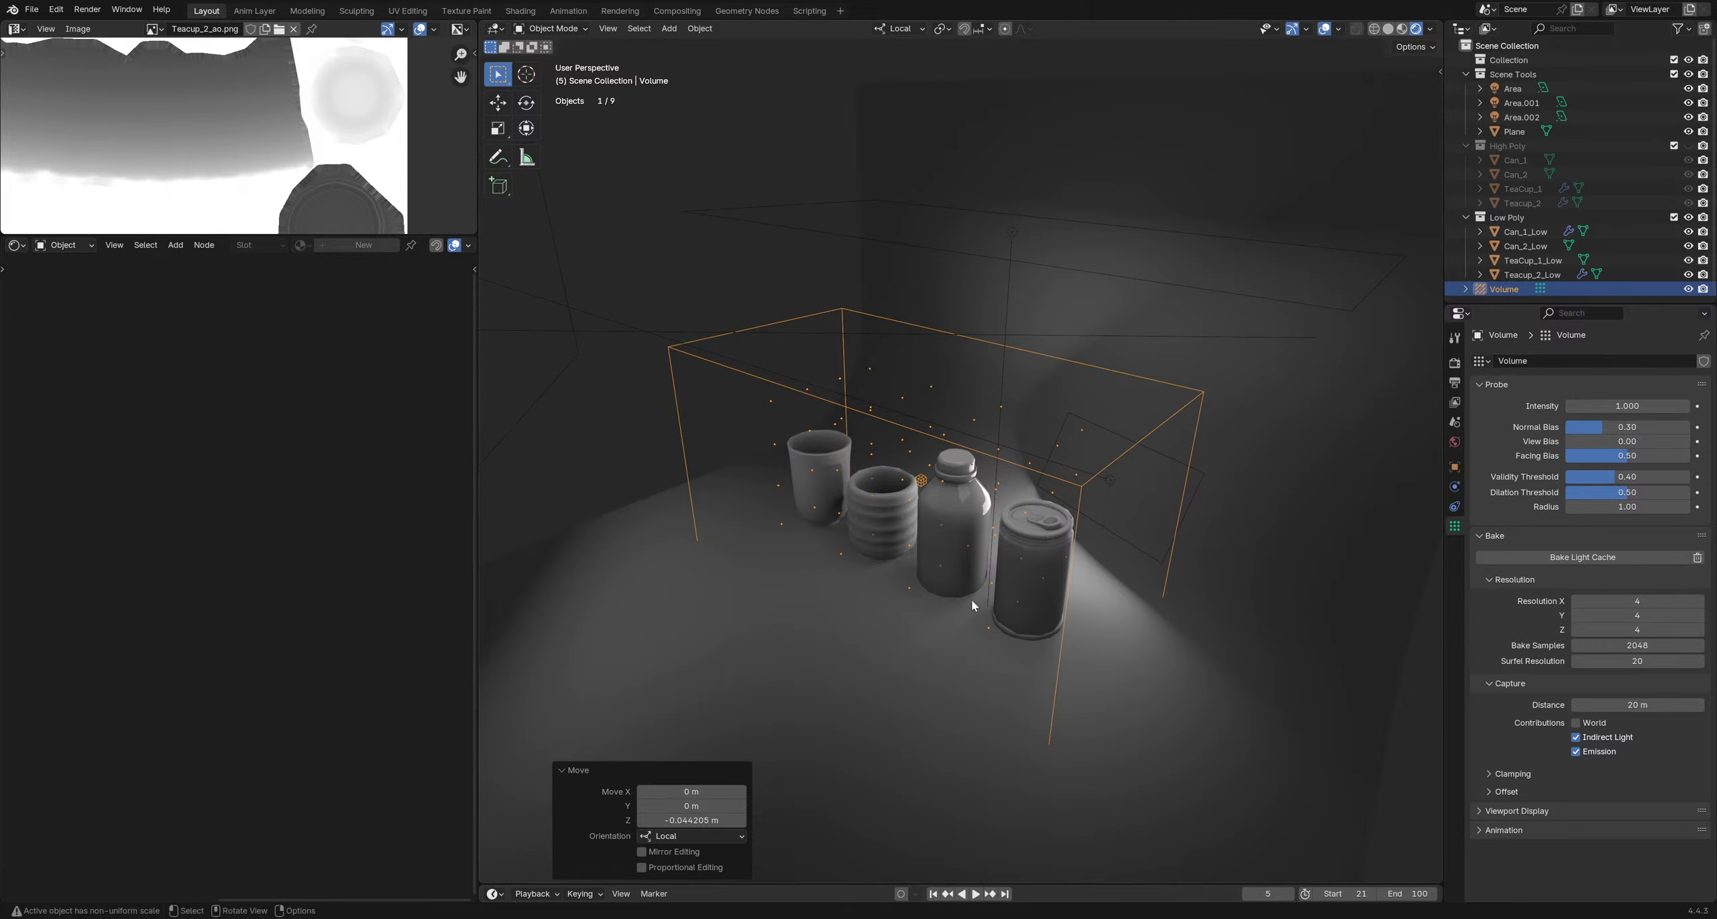
Examine the lighting on the containers with the probe deselected, check the render settings, and reselect the probe volume
click(629, 421)
middle_drag(625, 432, 940, 631)
middle_drag(978, 540, 897, 556)
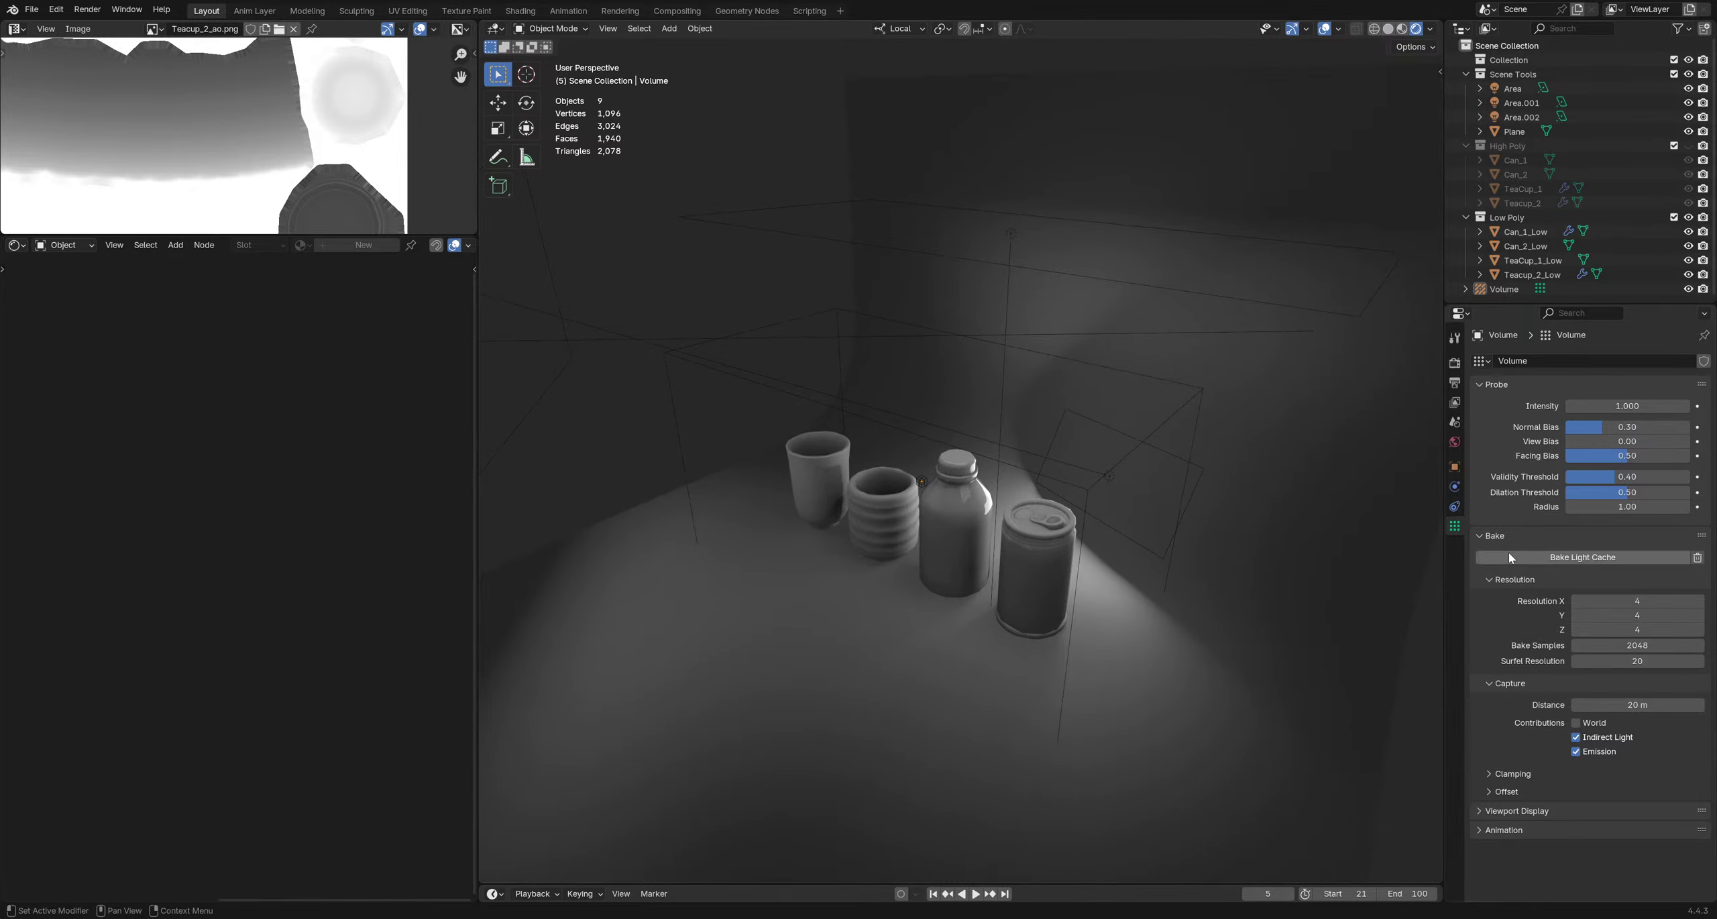
click(1454, 363)
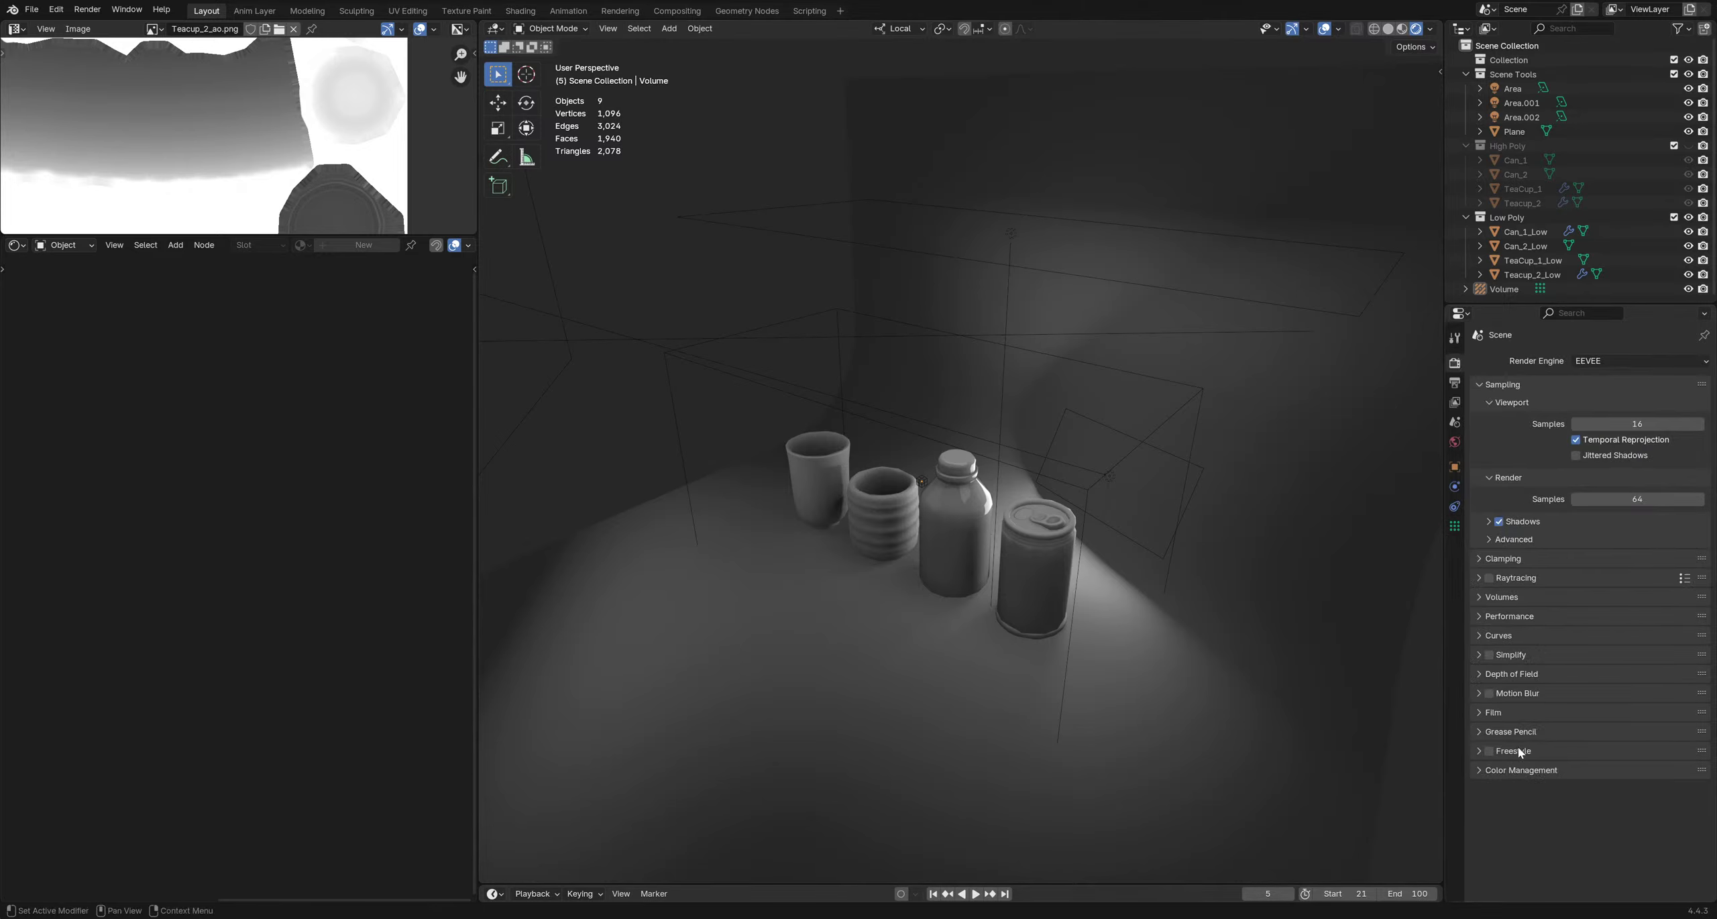
click(1144, 448)
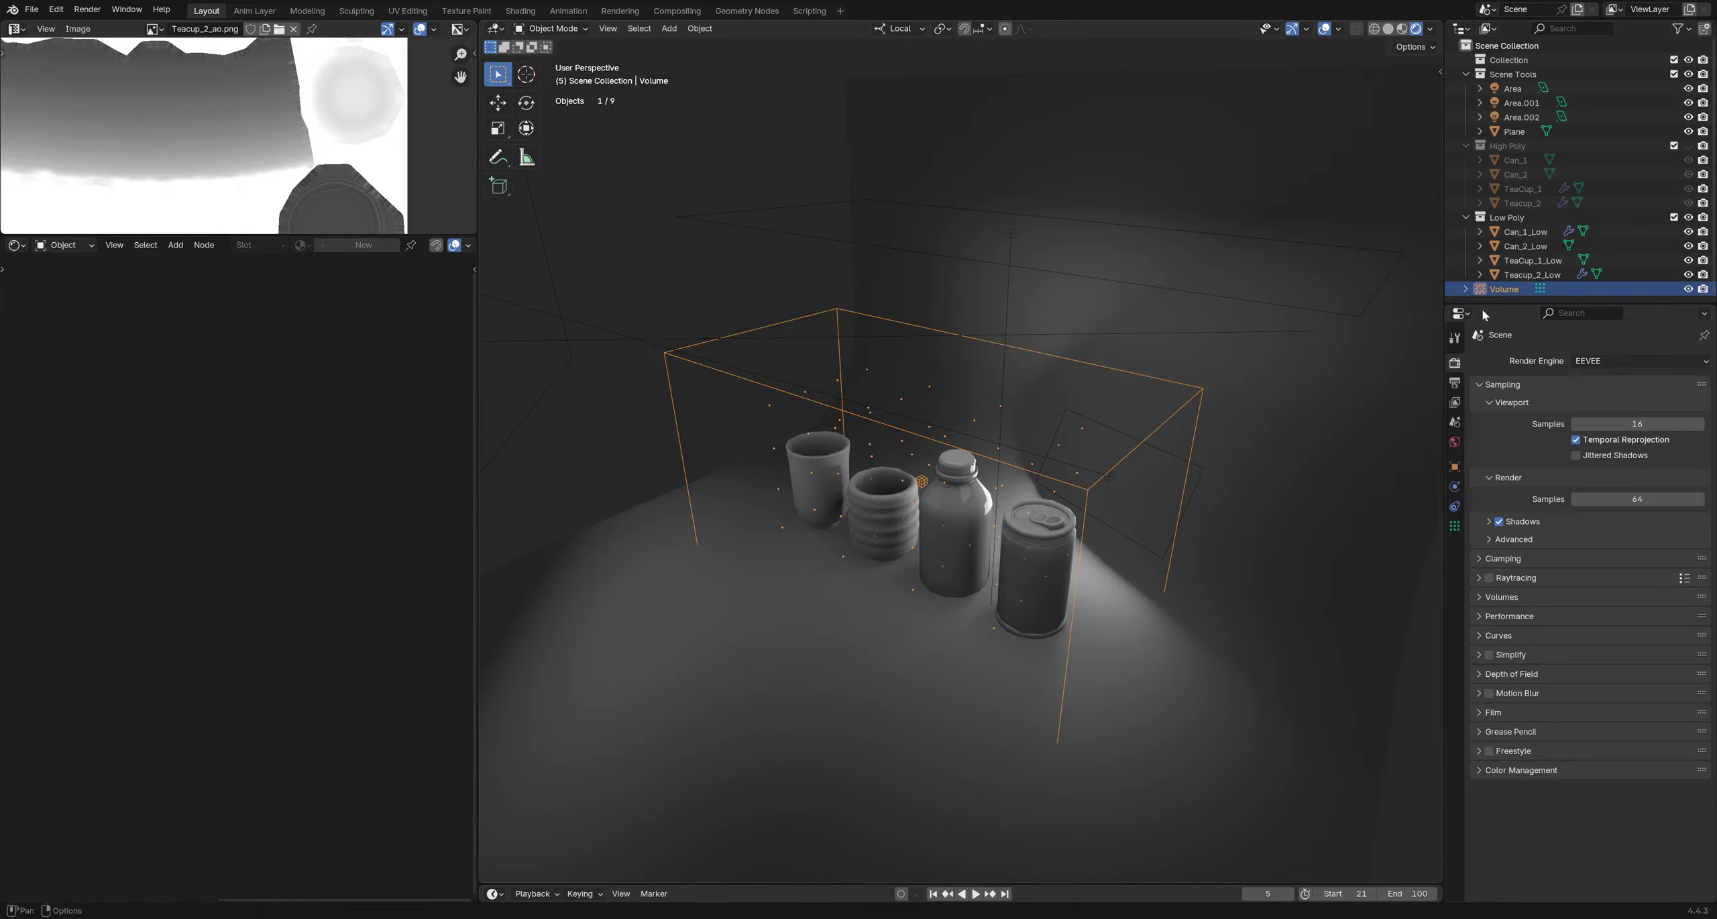
Move the Volume light probe into the Scene Tools collection and rename the Plane object to Backdrop
drag(1506, 288, 1530, 83)
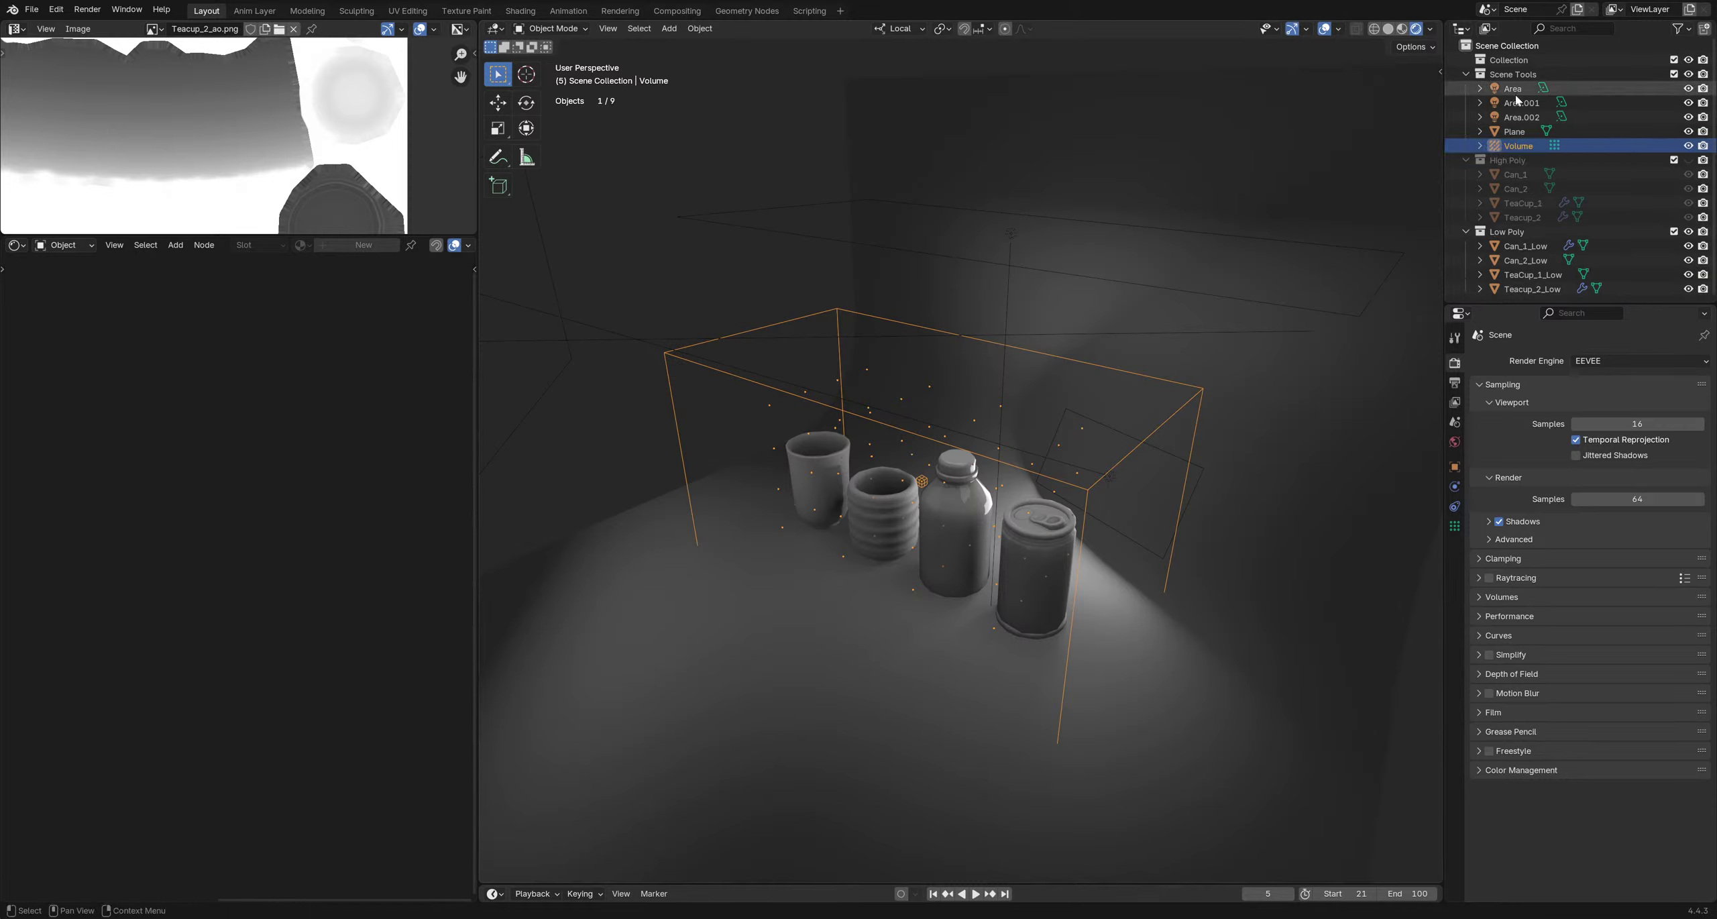
click(1517, 132)
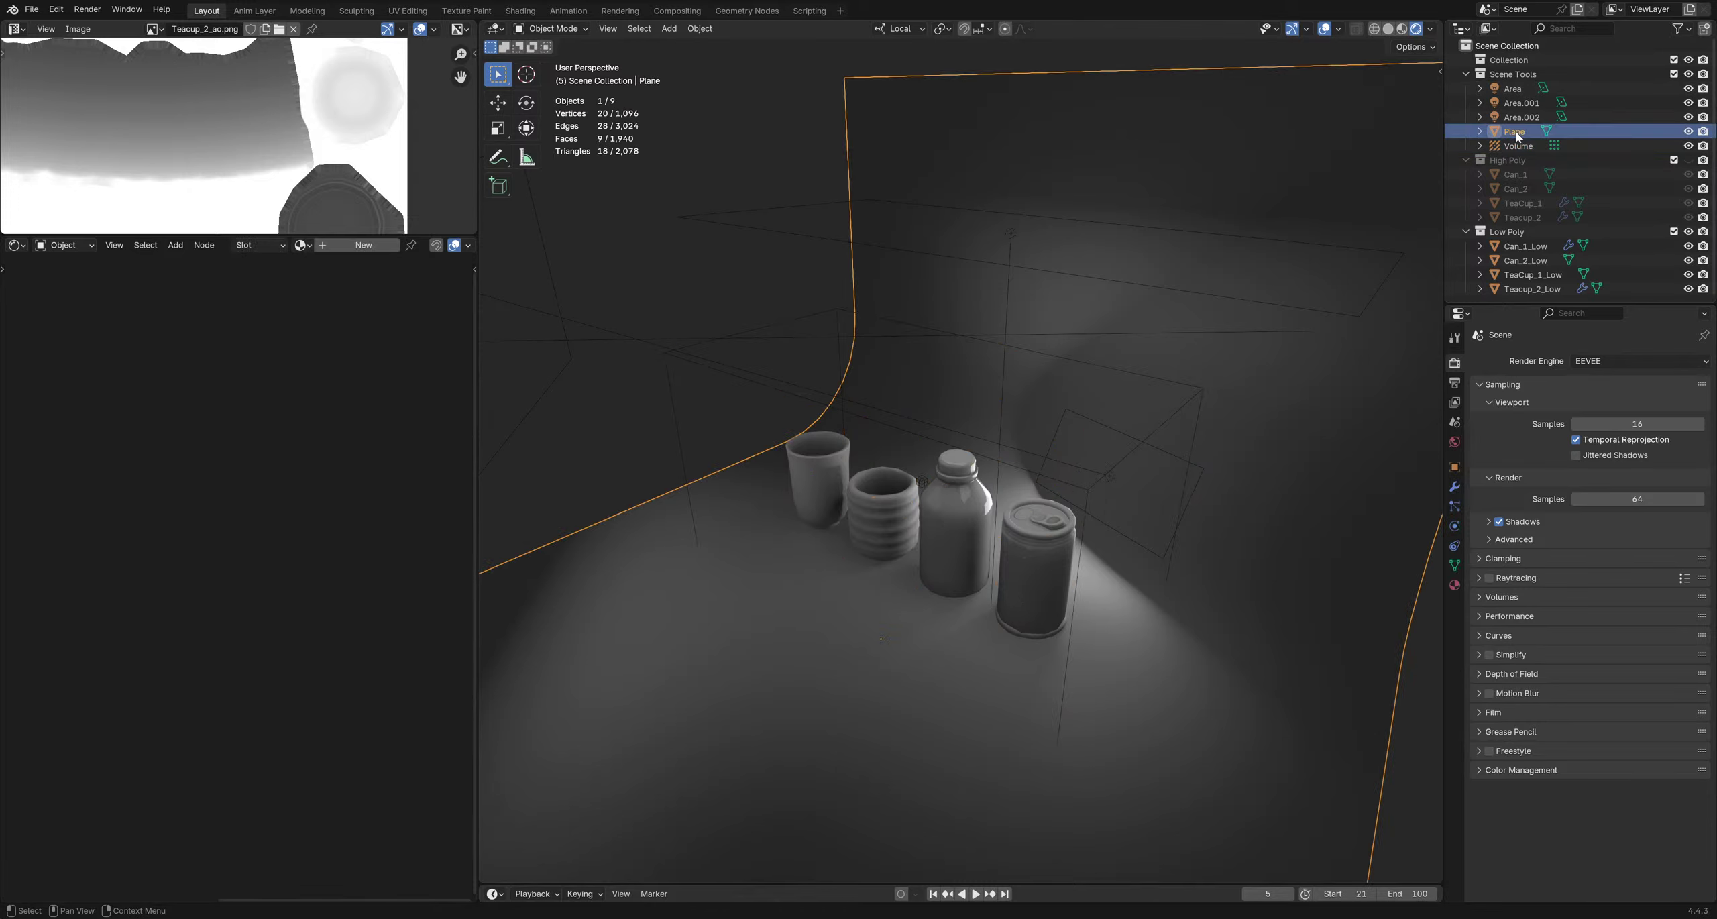
double_click(1517, 132)
text(Backdrop)
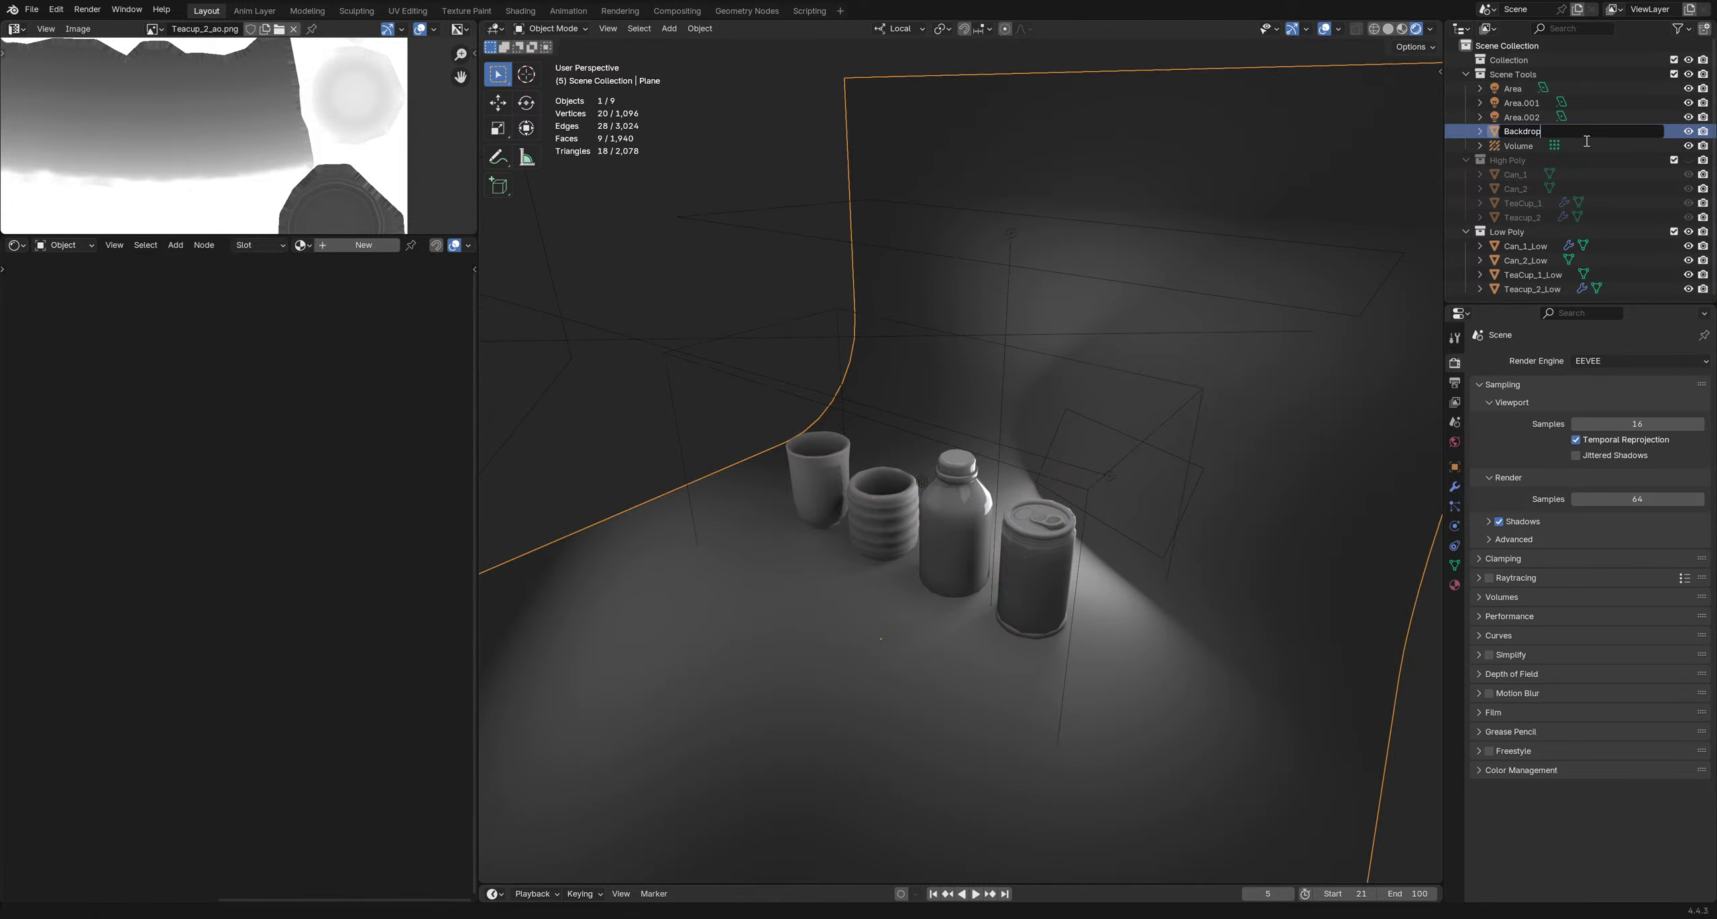
key(Return)
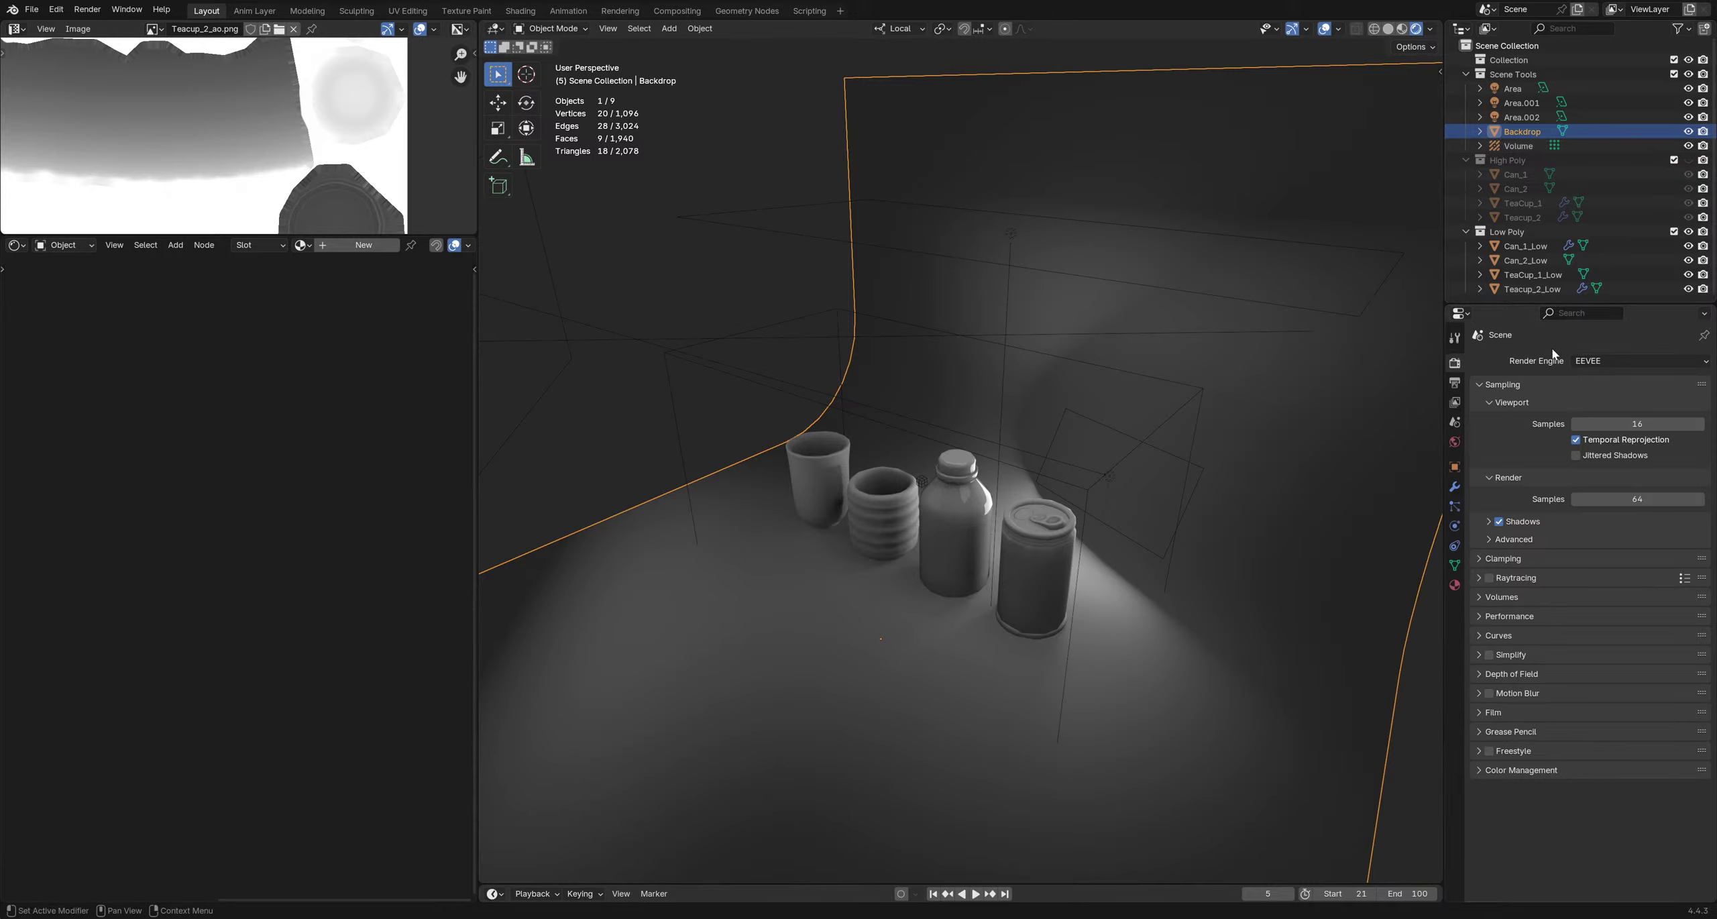
Select the Volume light probe, save the file, and enable Raytracing in the EEVEE render settings
click(1523, 146)
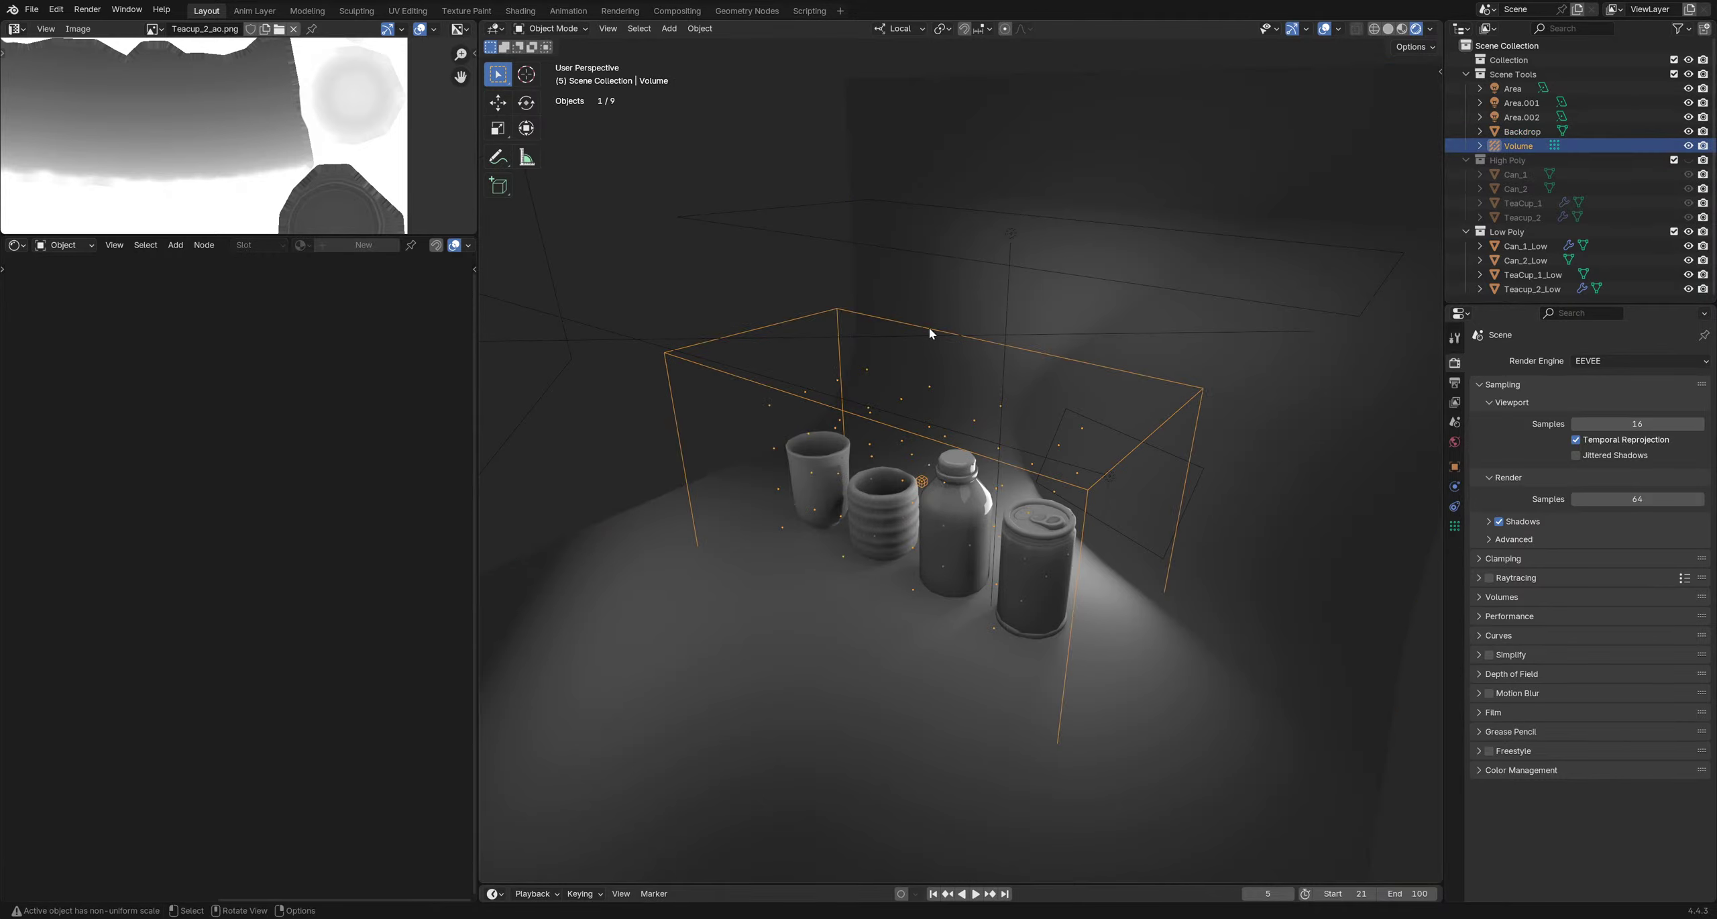
key(ctrl+s)
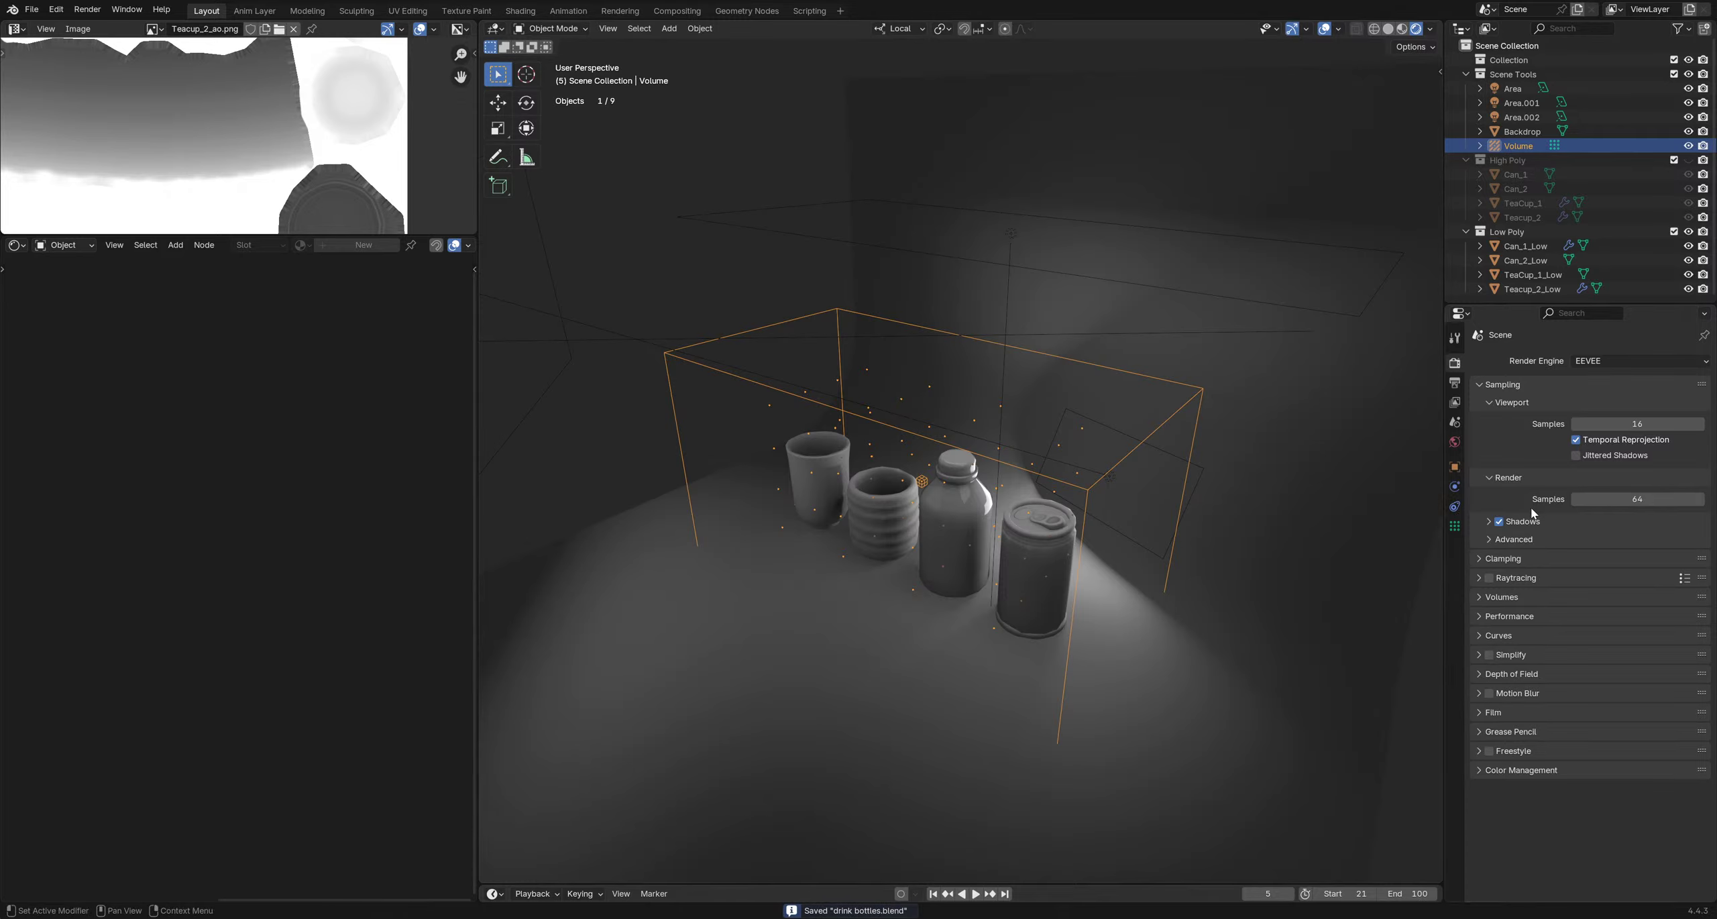
middle_drag(794, 601, 872, 577)
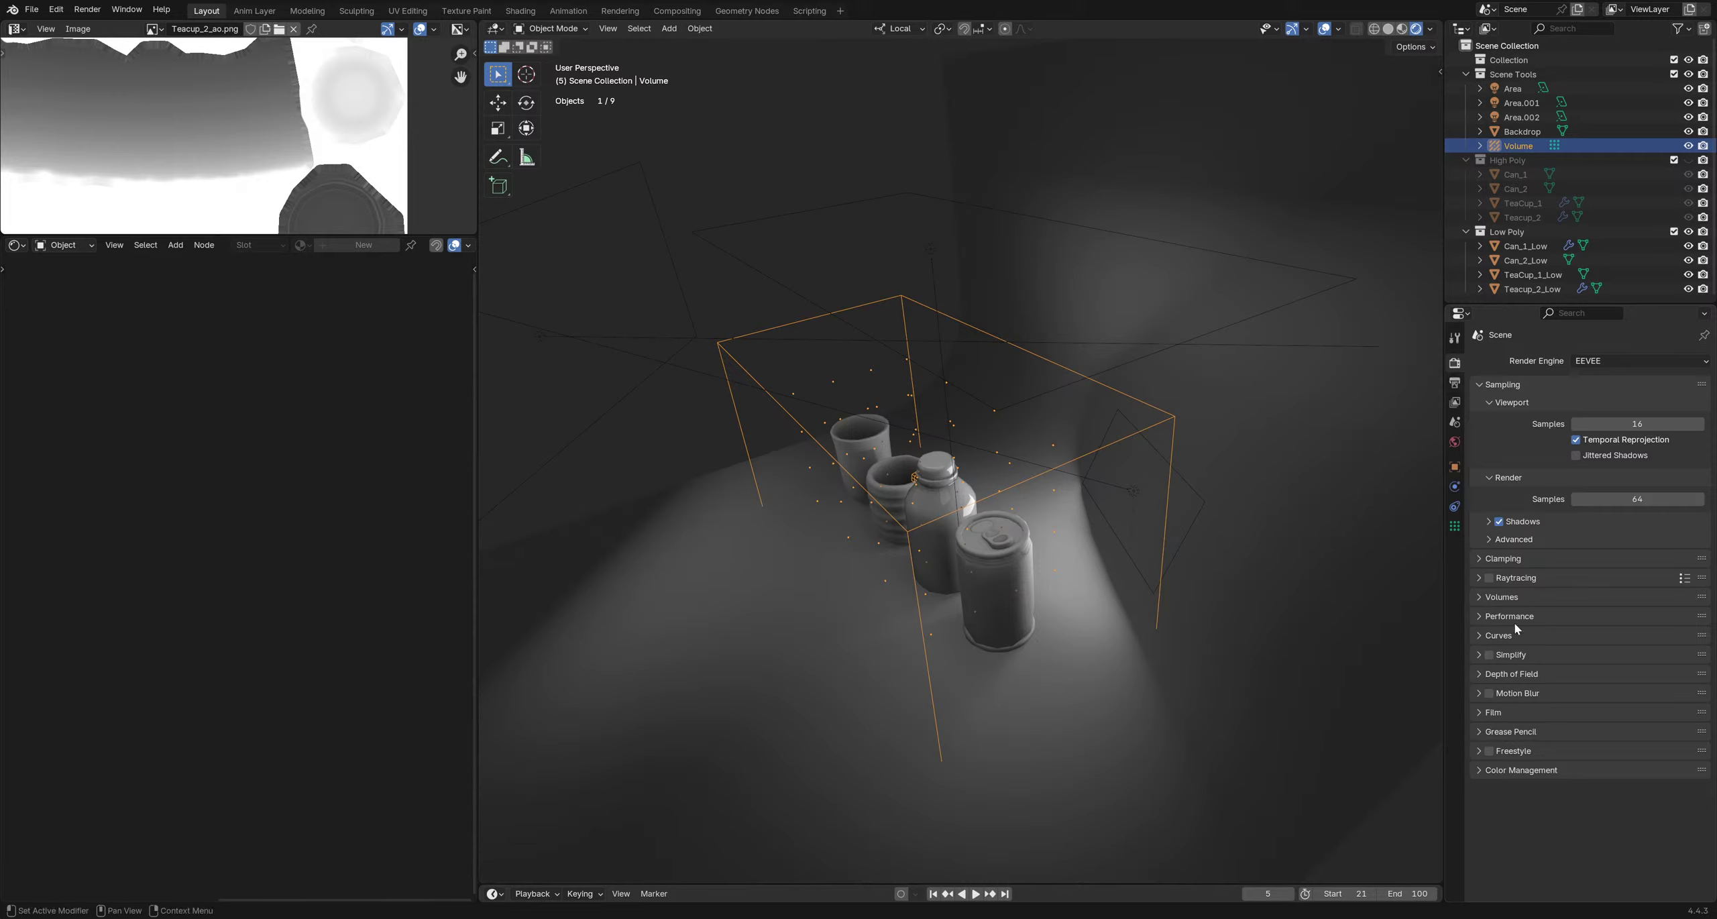
click(1490, 578)
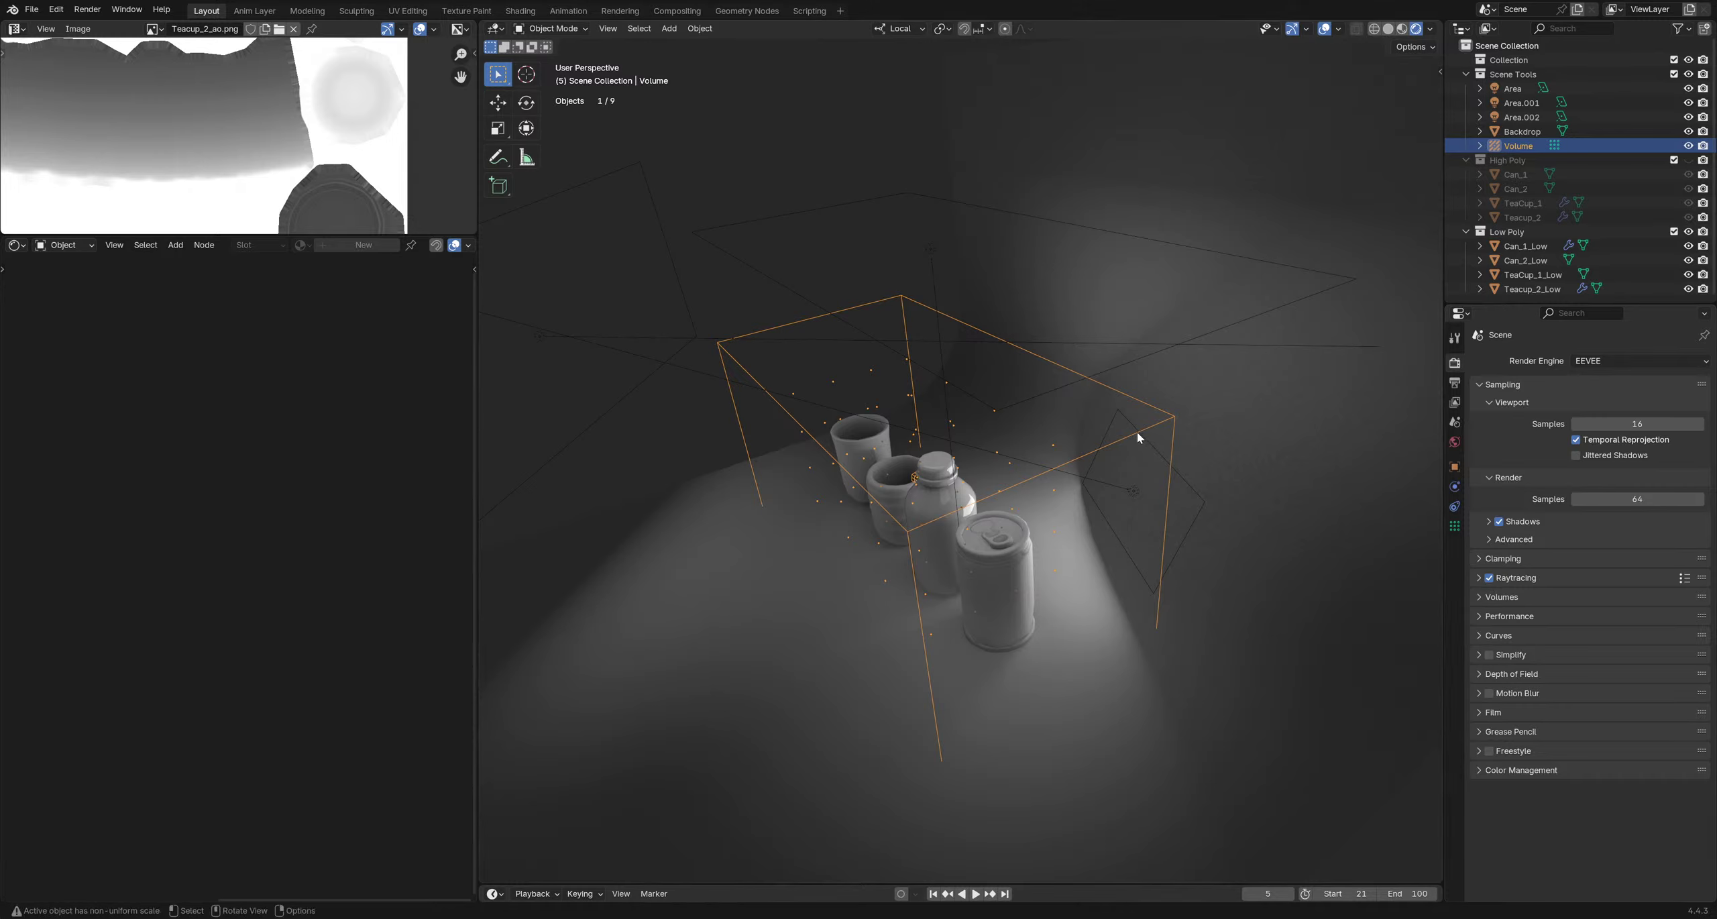
Compare the lighting on the containers with the light probe volume hidden and shown
click(768, 318)
click(789, 326)
key(h)
middle_drag(788, 325, 979, 586)
key(alt+h)
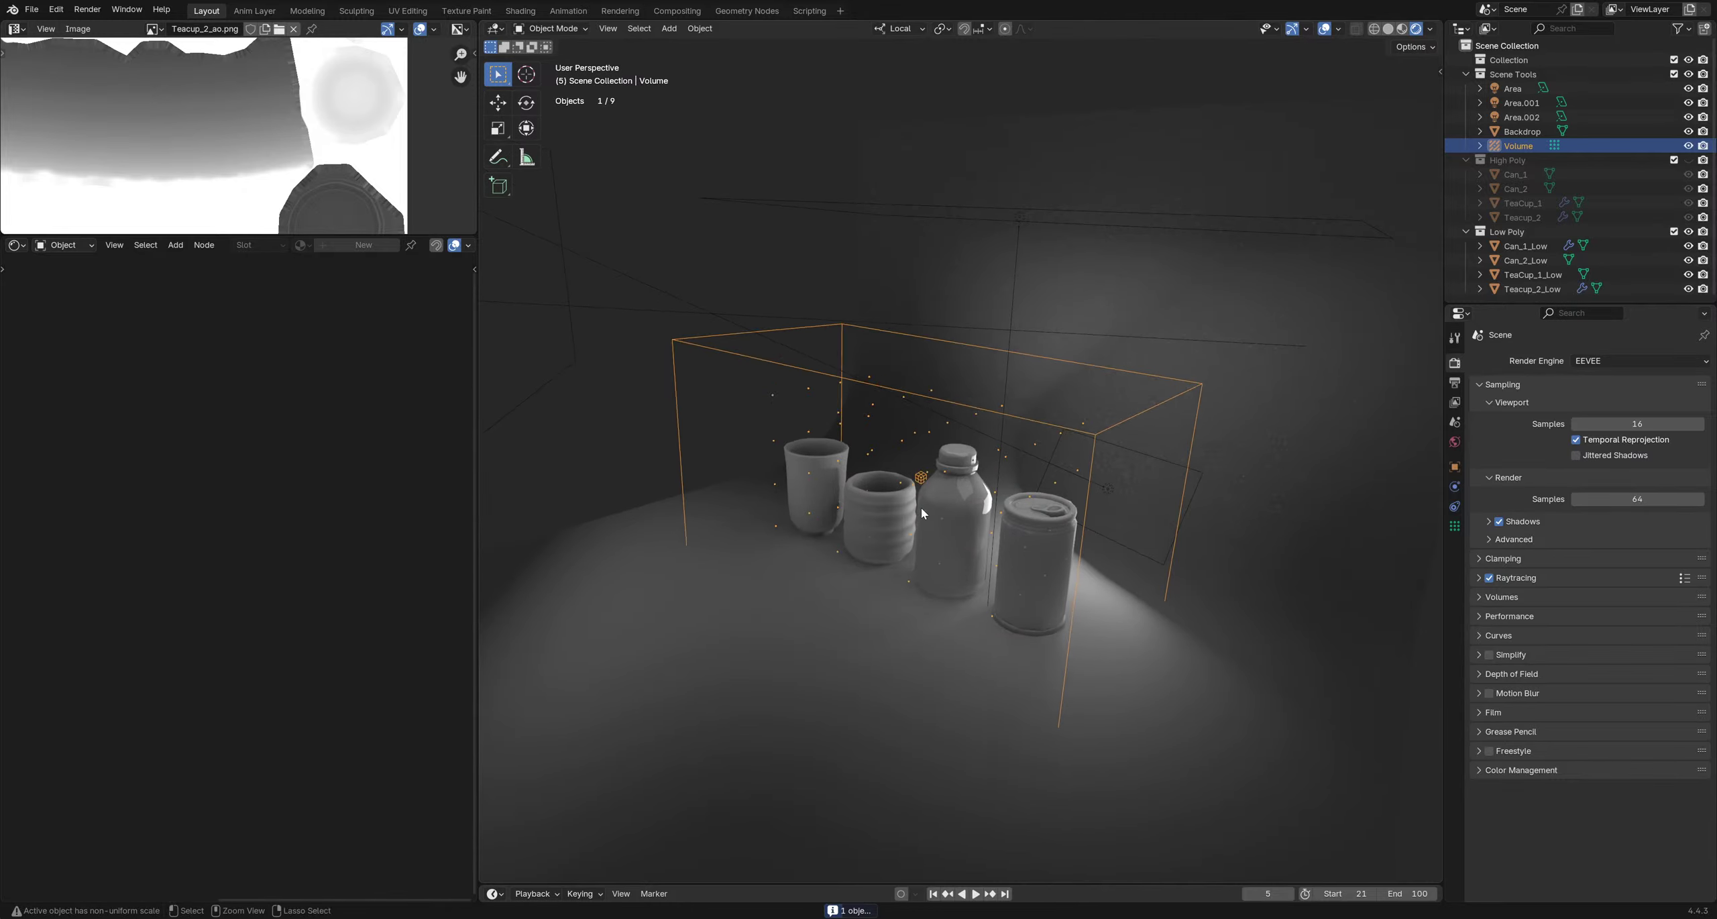
key(h)
key(alt+h)
scroll(993, 577, up, 5)
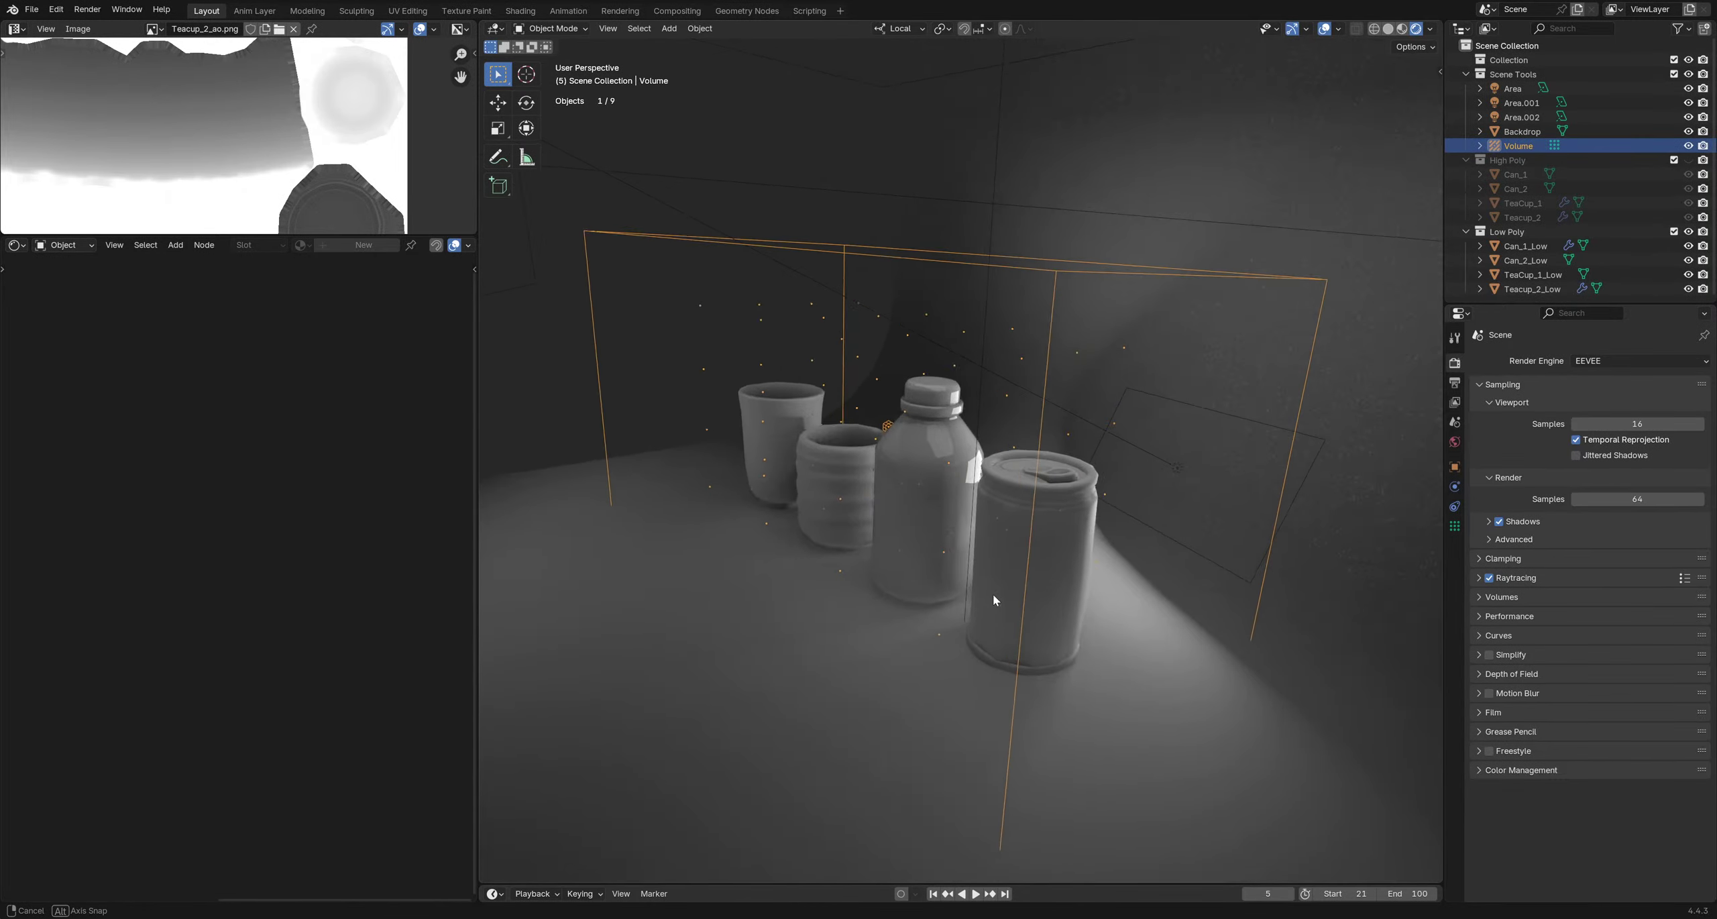
Examine the lighting on the bottle and can up close while undoing and redoing the last light probe changes
key(alt+a)
scroll(952, 536, up, 4)
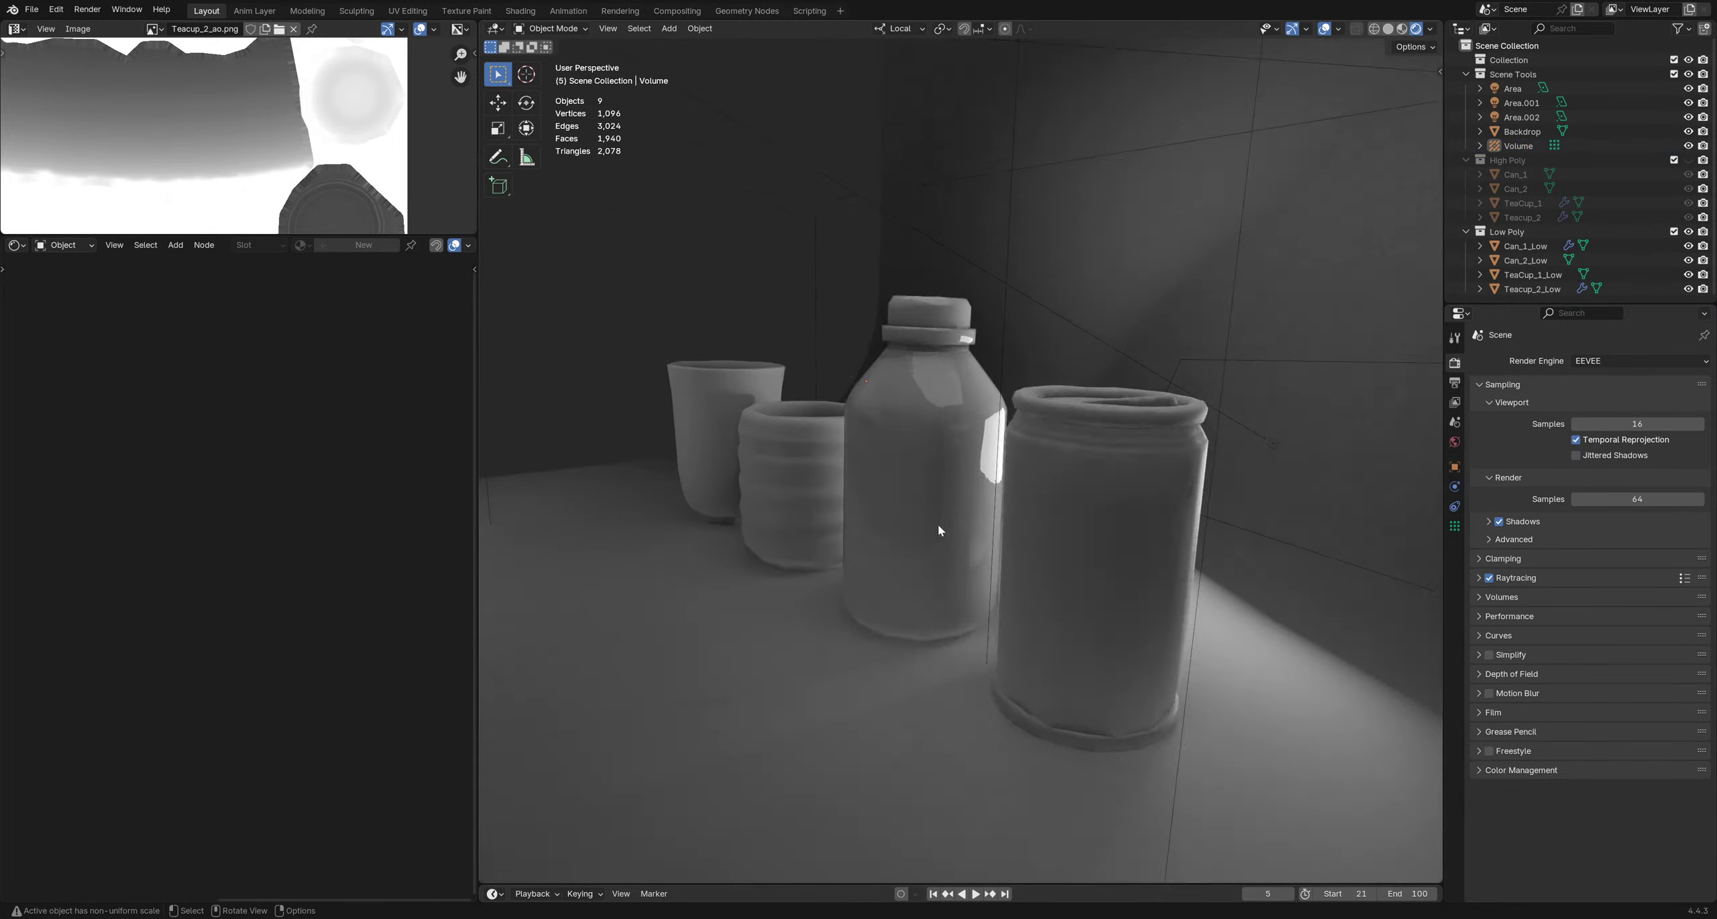
key(ctrl+z)
key(ctrl+shift+z)
key(ctrl+z)
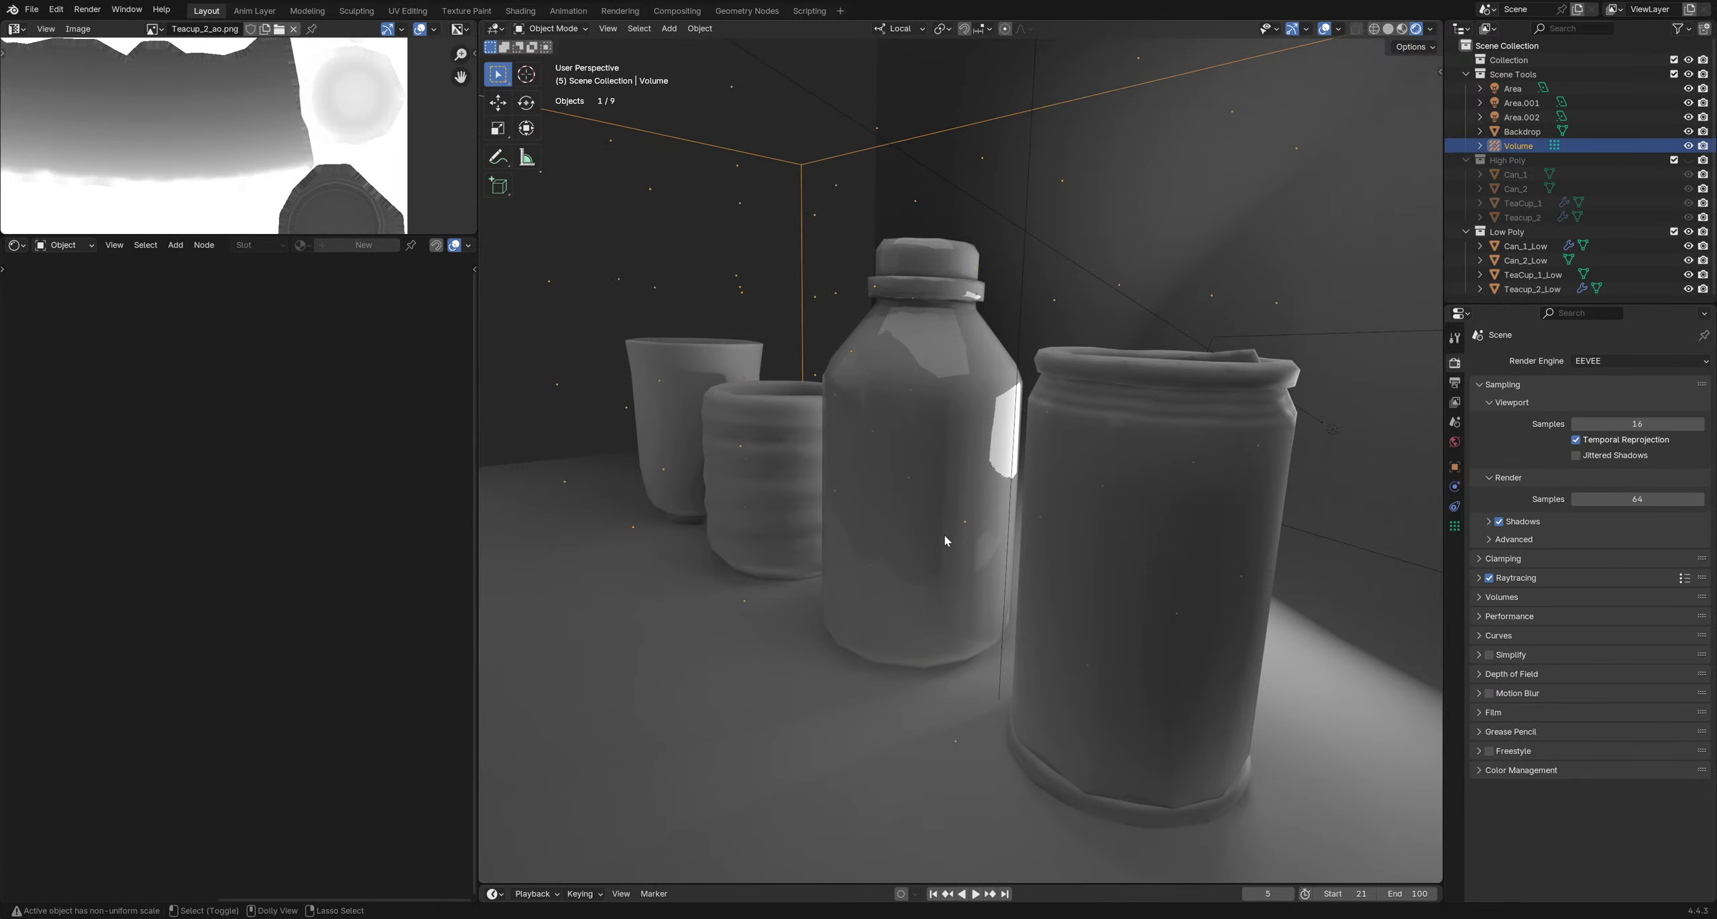
key(ctrl+shift+z)
key(ctrl+shift+z)
middle_drag(824, 521, 885, 541)
key(ctrl+z)
key(ctrl+shift+z)
scroll(1033, 537, down, 5)
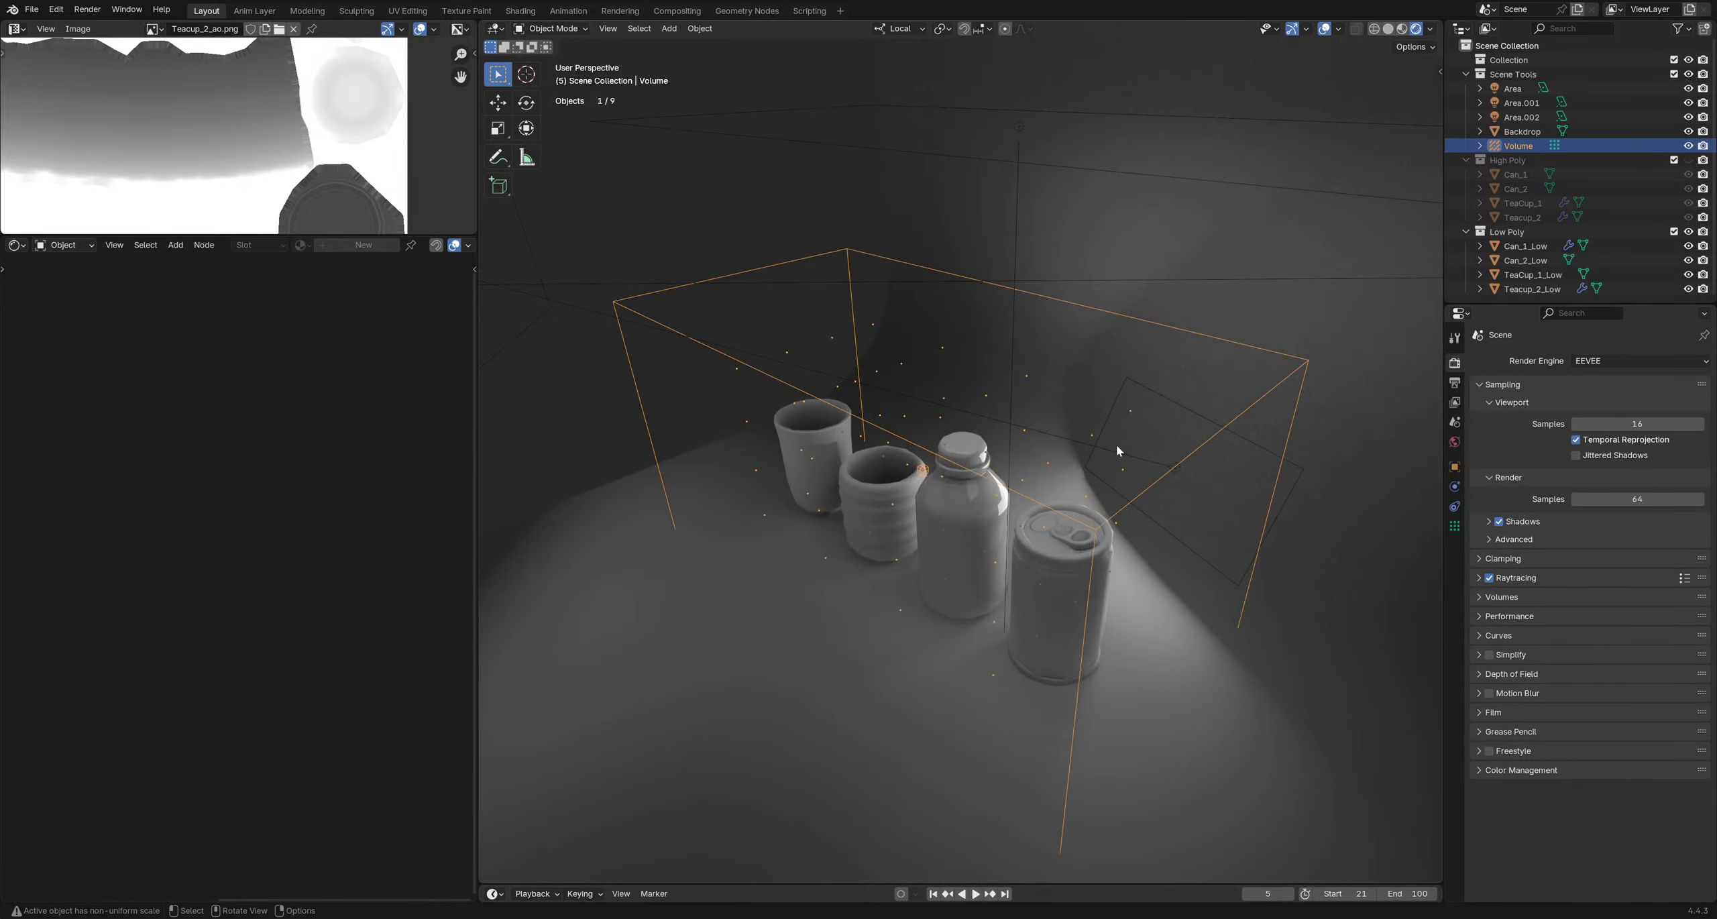
Set the light probe volume's X resolution to 8 and bake its light cache again
middle_drag(1204, 394, 1078, 398)
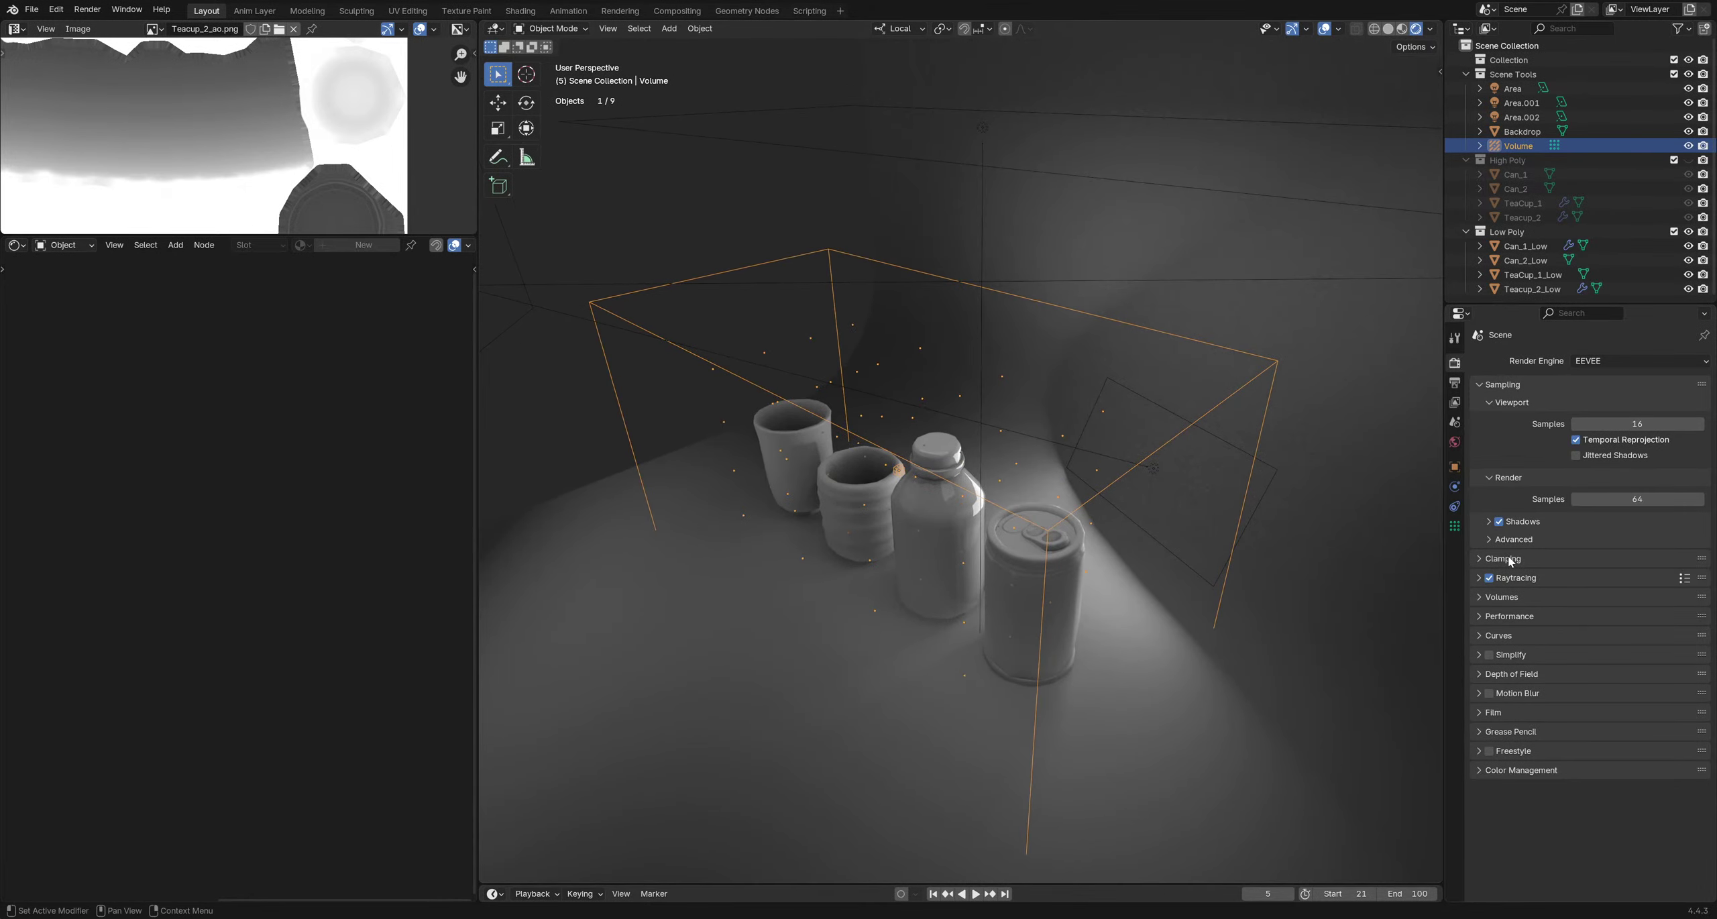
click(1532, 555)
click(1531, 560)
click(1454, 526)
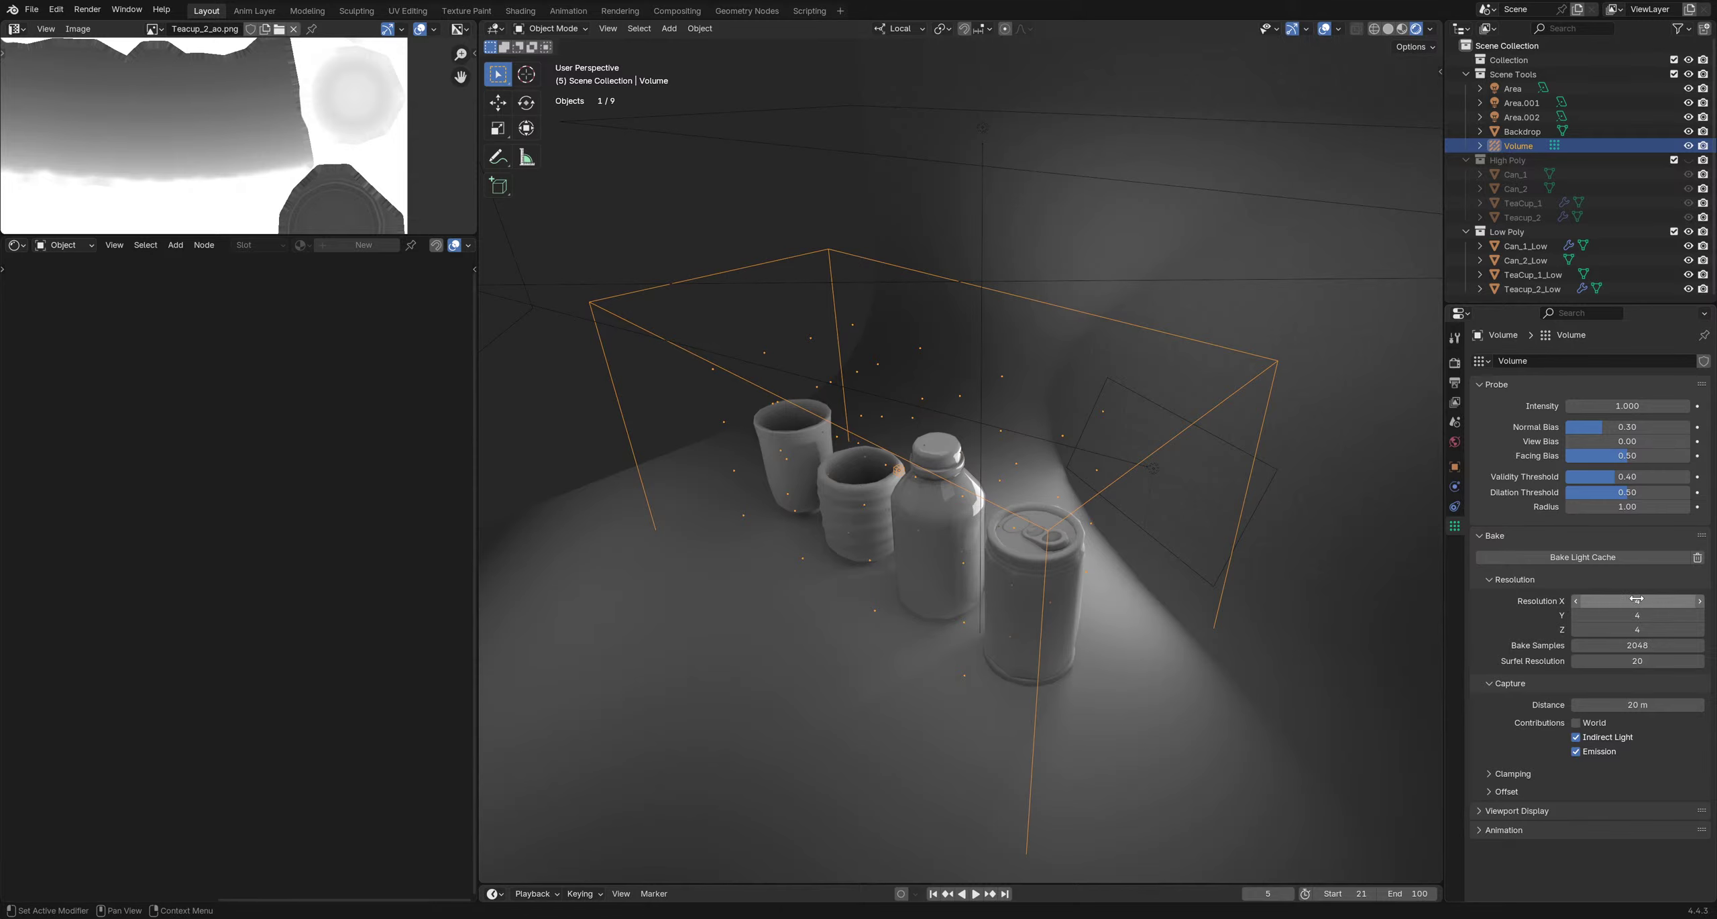
middle_drag(1026, 468, 1241, 570)
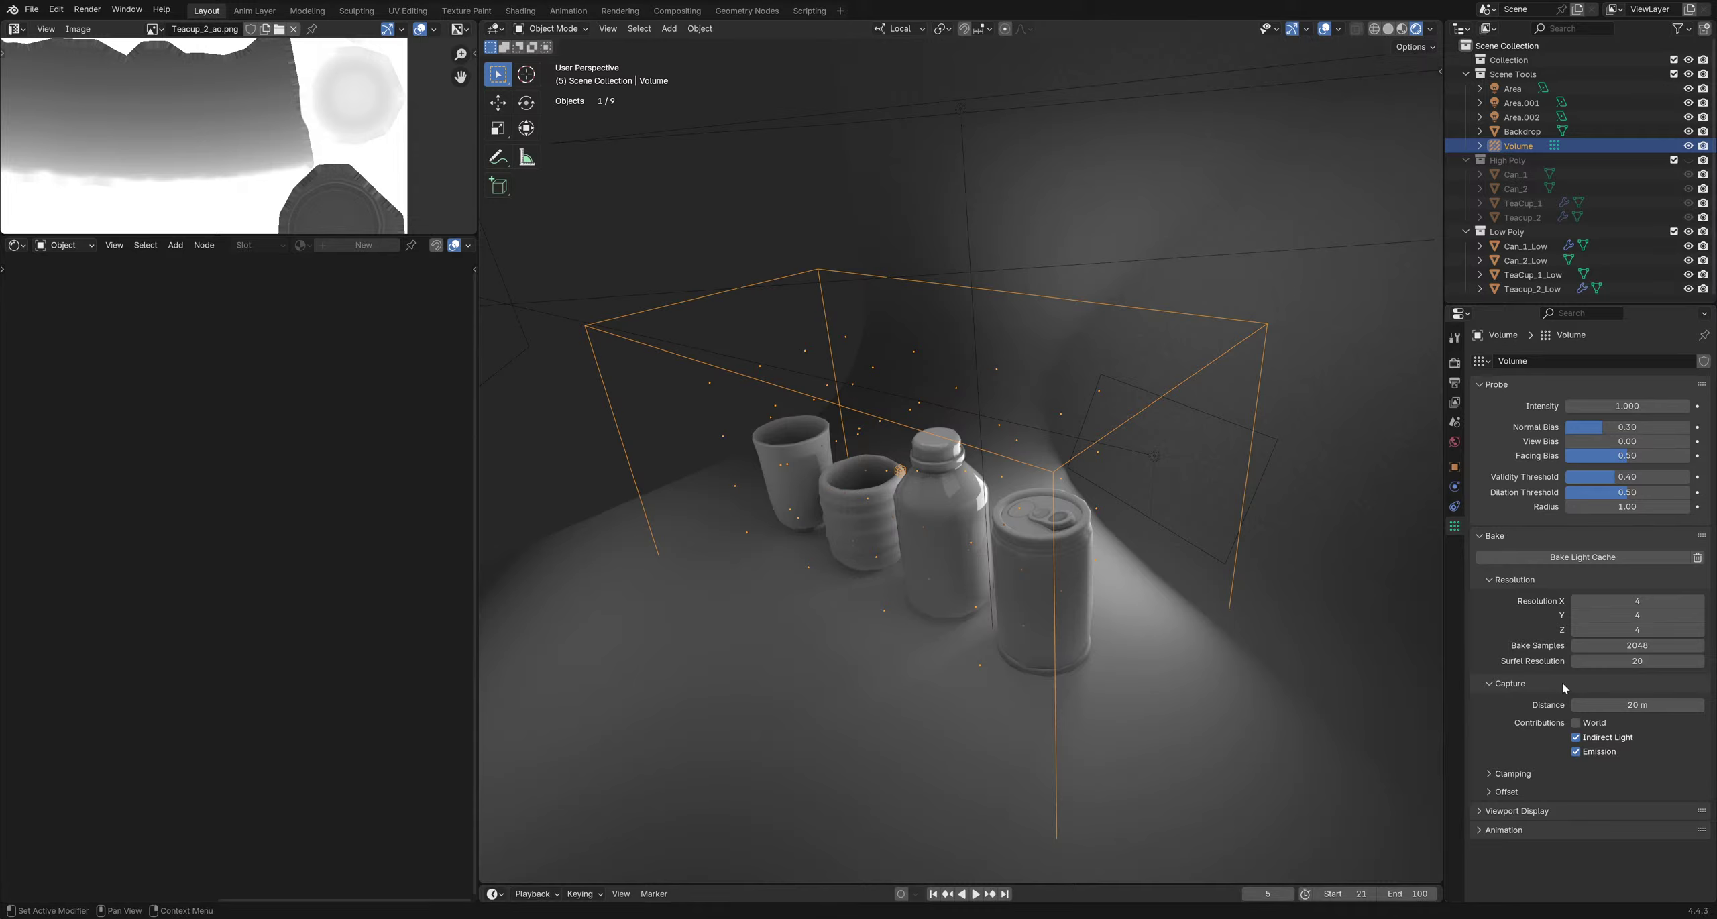
click(1633, 602)
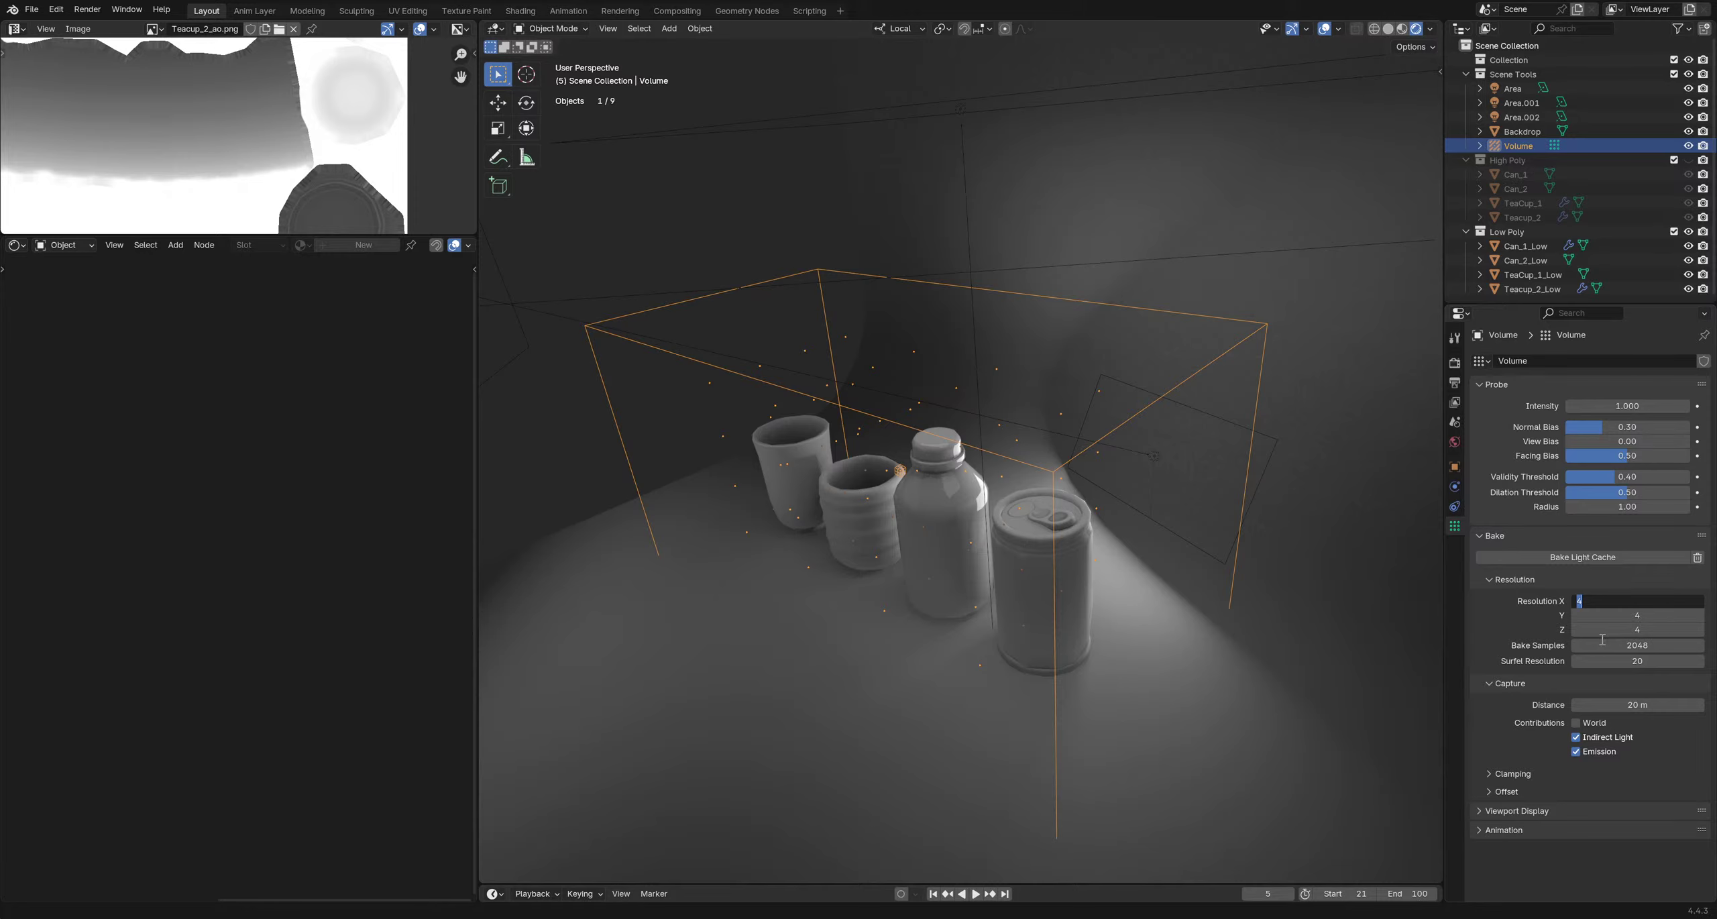
key(Return)
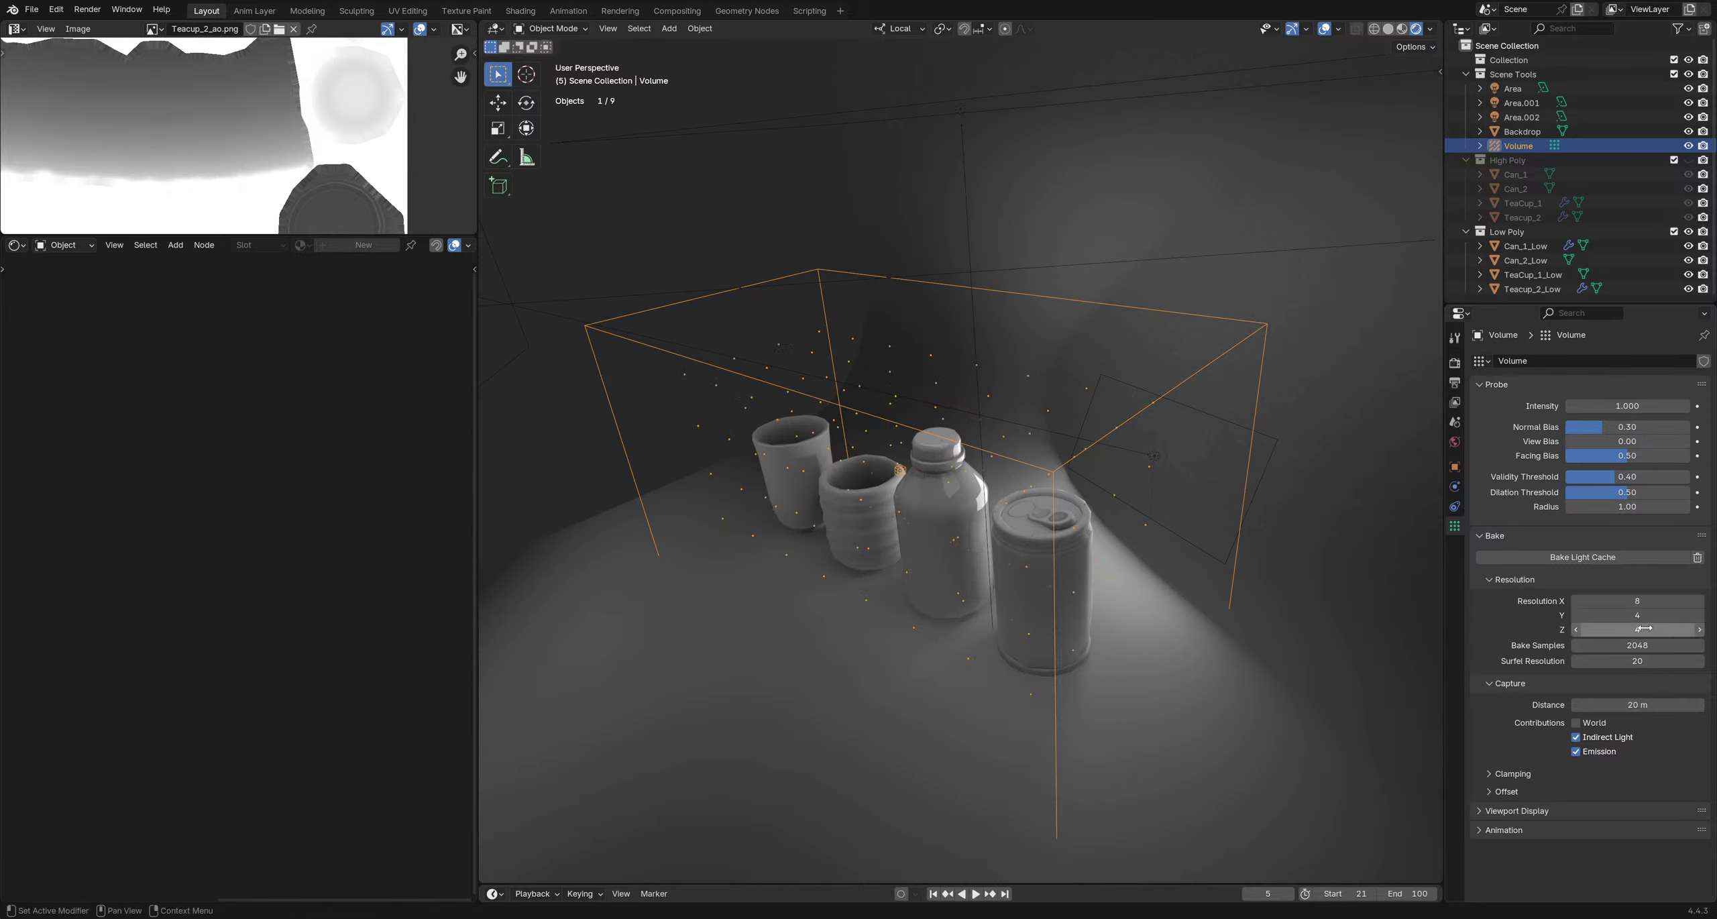
middle_drag(977, 395, 1401, 600)
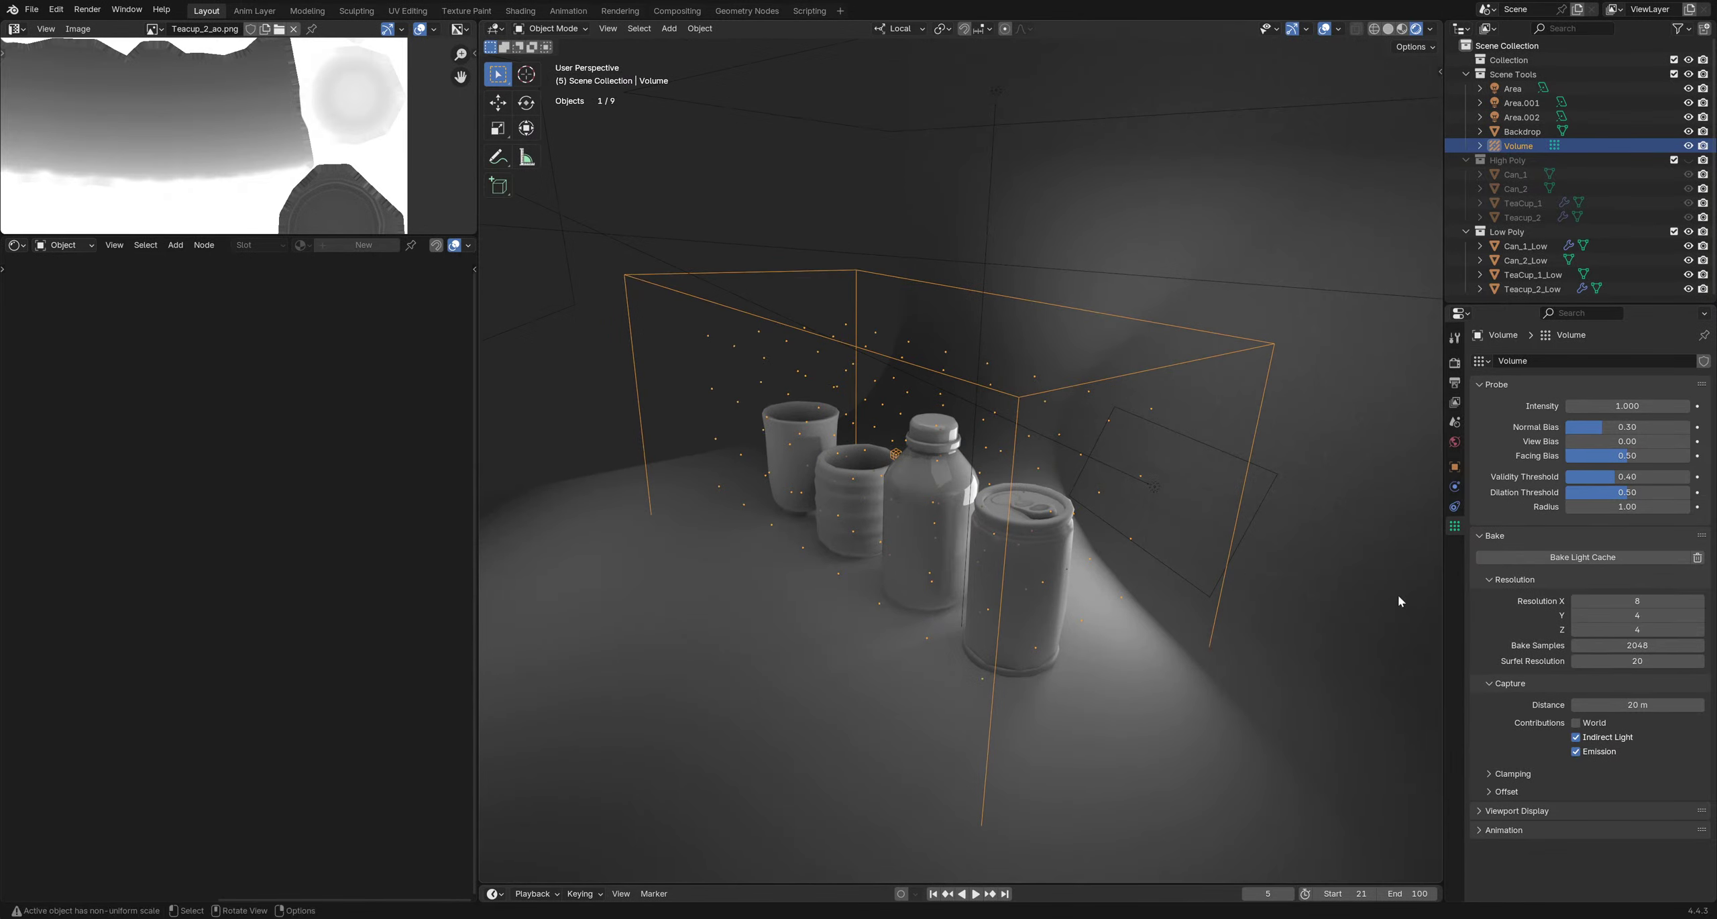
click(1554, 562)
Compare the lighting with the light probe deleted and restored, and view the containers with the viewport overlays hidden
key(Delete)
middle_drag(1177, 508, 1106, 534)
key(ctrl+z)
key(ctrl+shift+z)
key(ctrl+z)
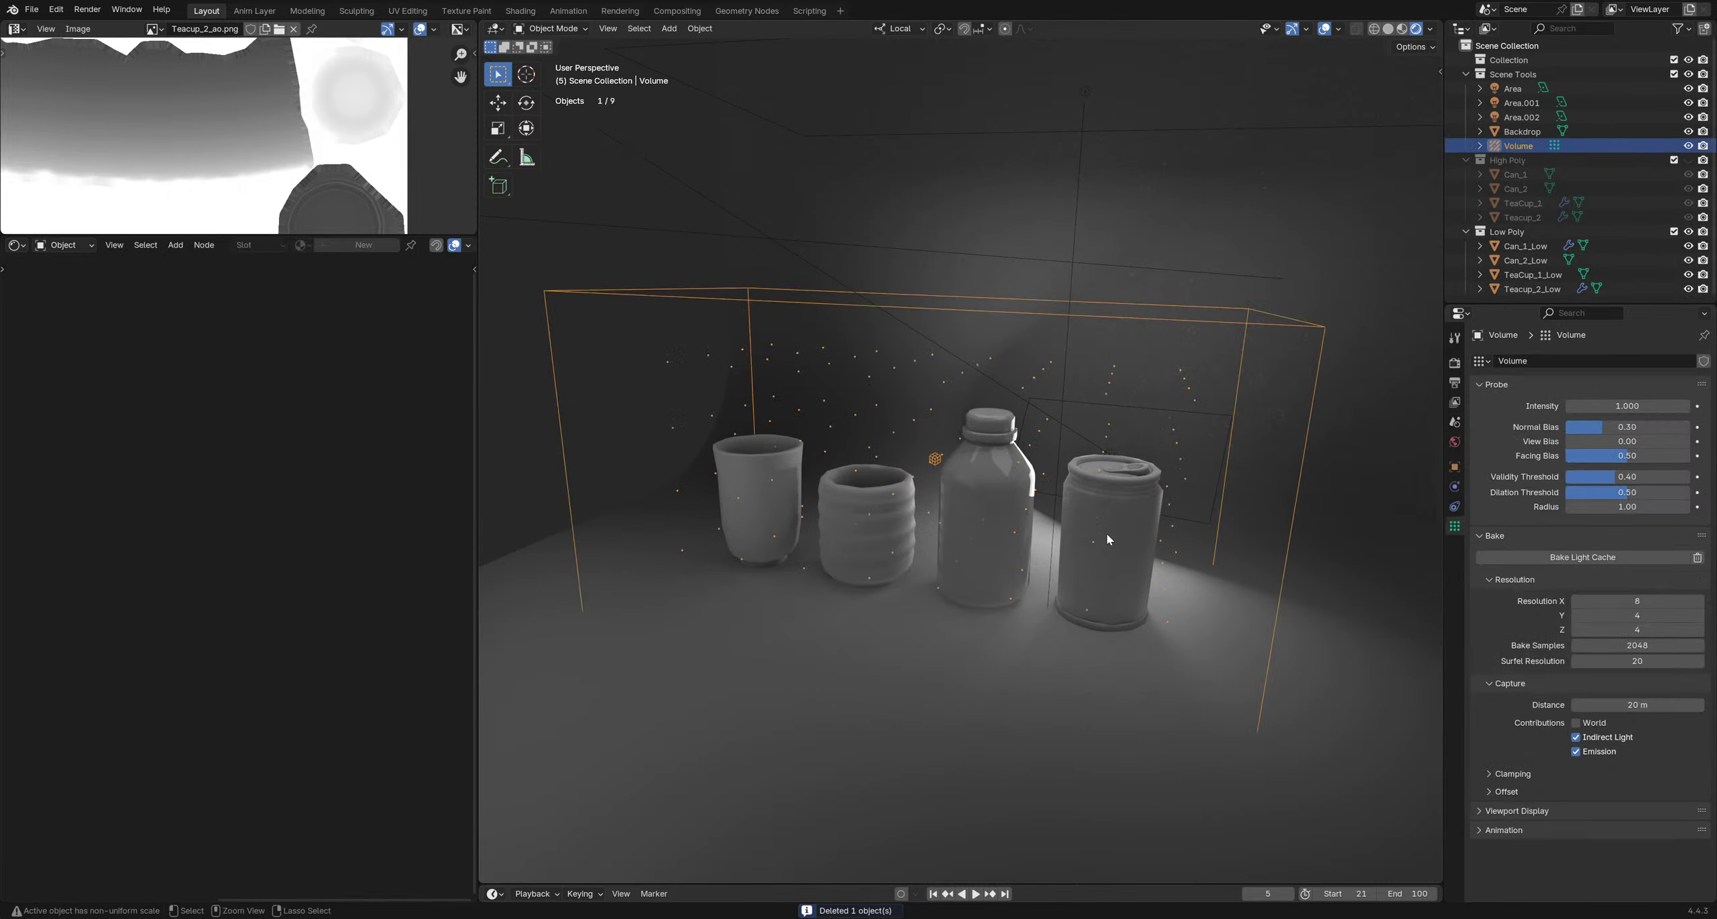
key(shift+alt+z)
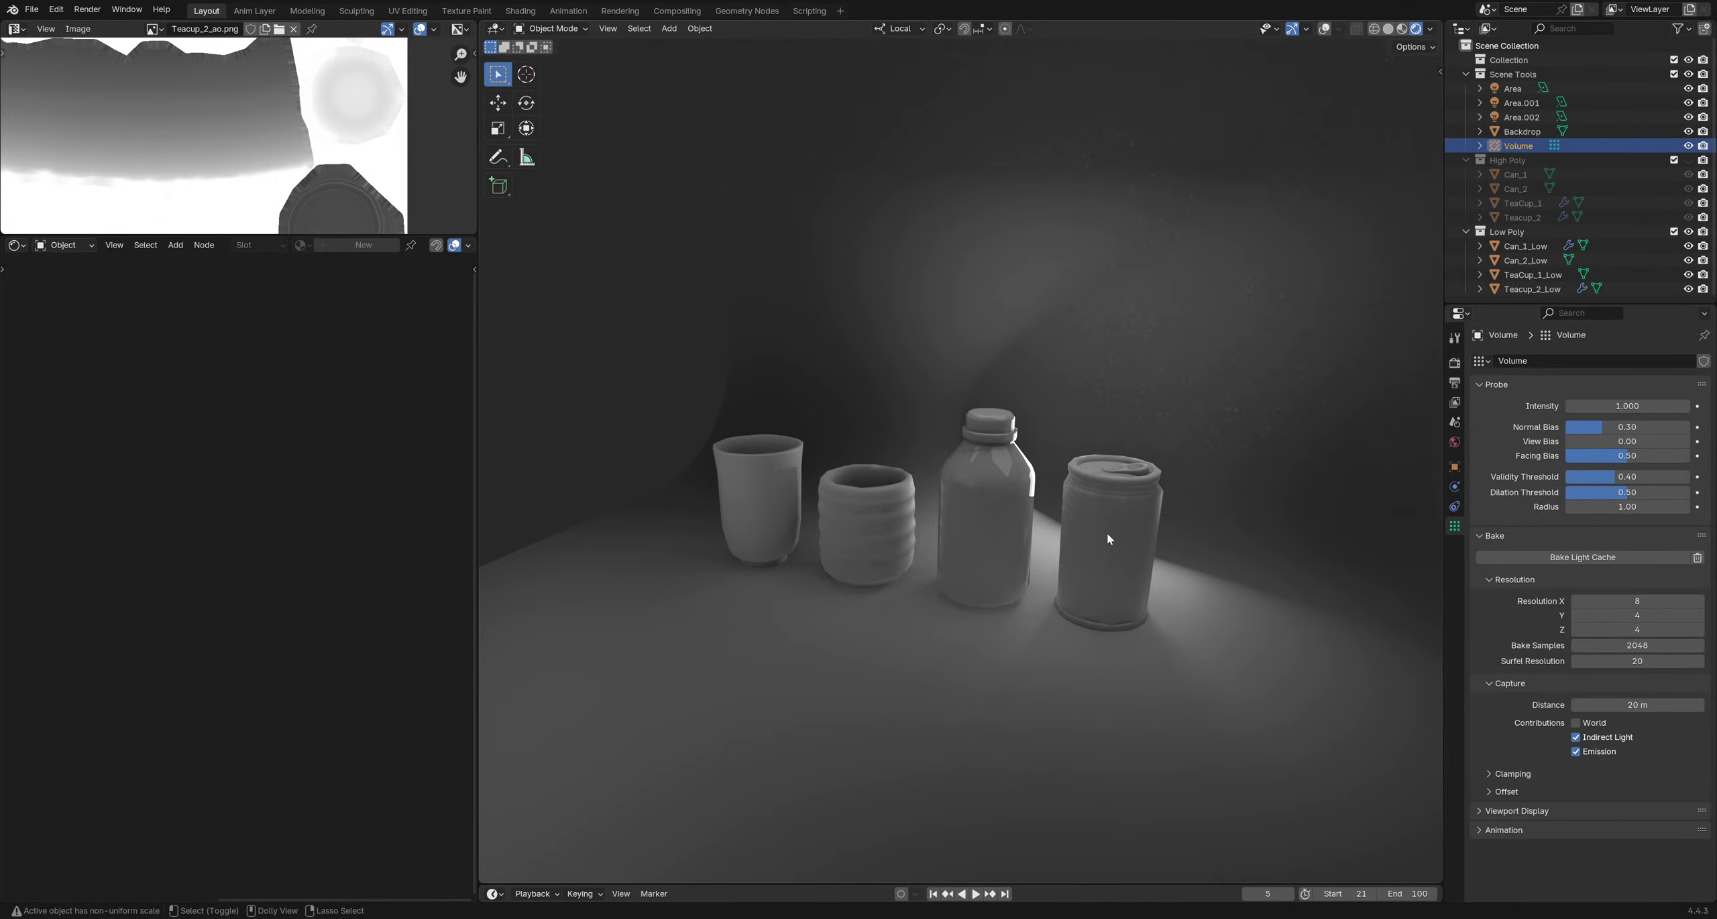
middle_drag(1107, 532, 1073, 531)
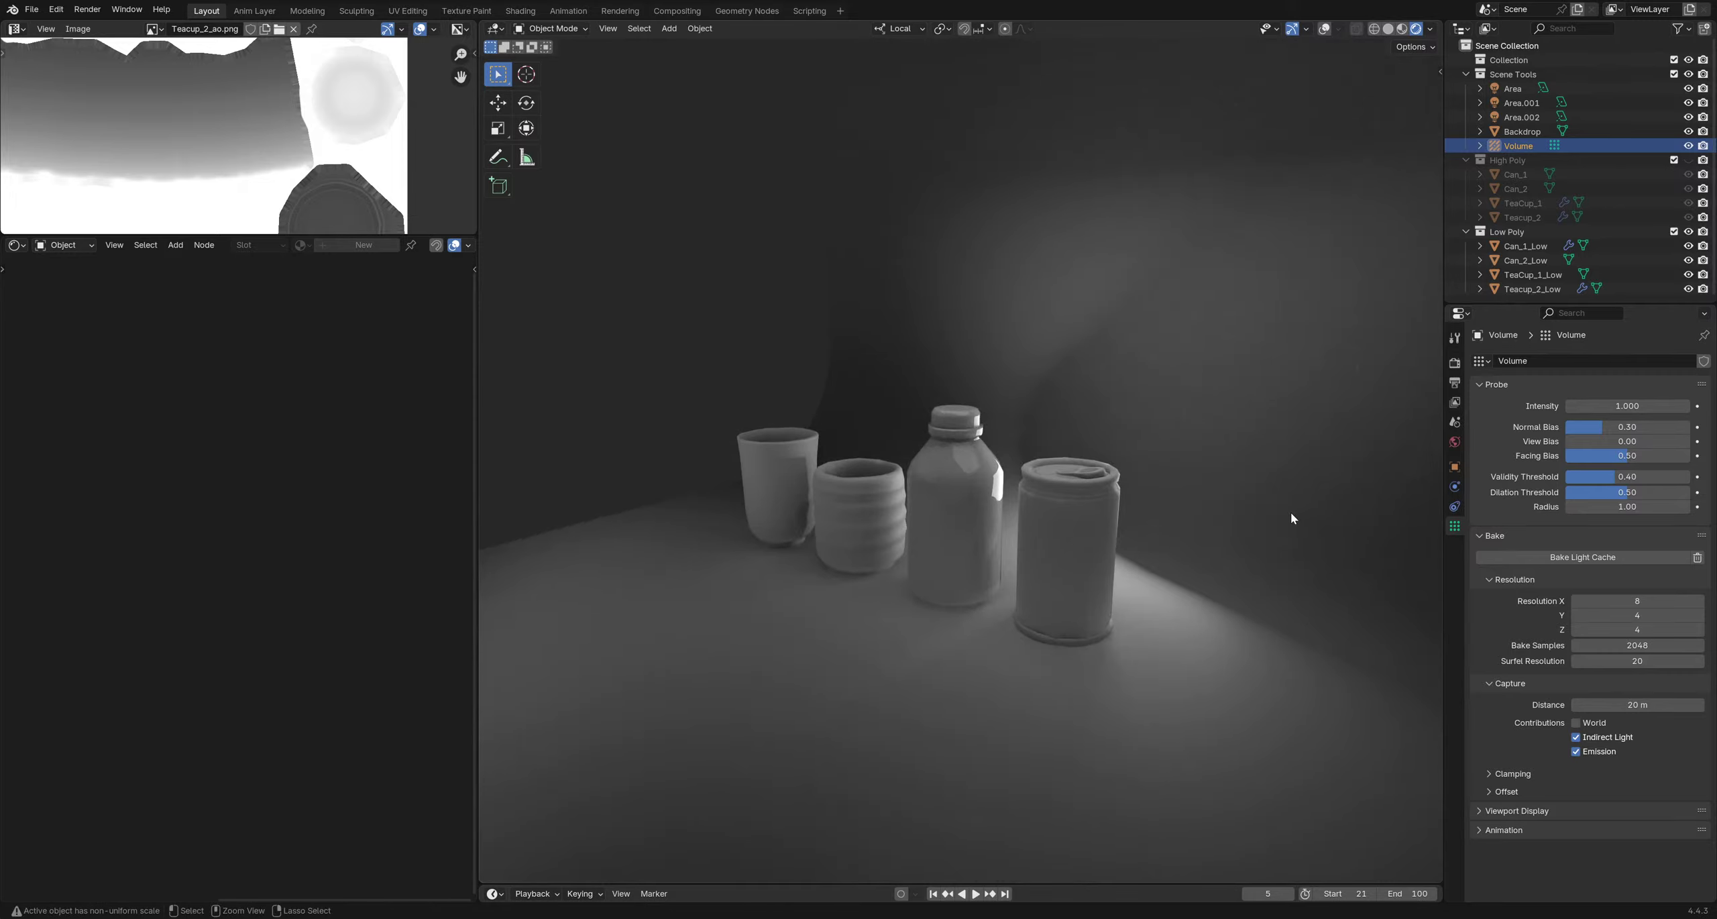
Undo the light probe's X resolution change and show the viewport overlays again
key(ctrl+z)
middle_drag(1291, 514, 920, 483)
key(shift+alt+z)
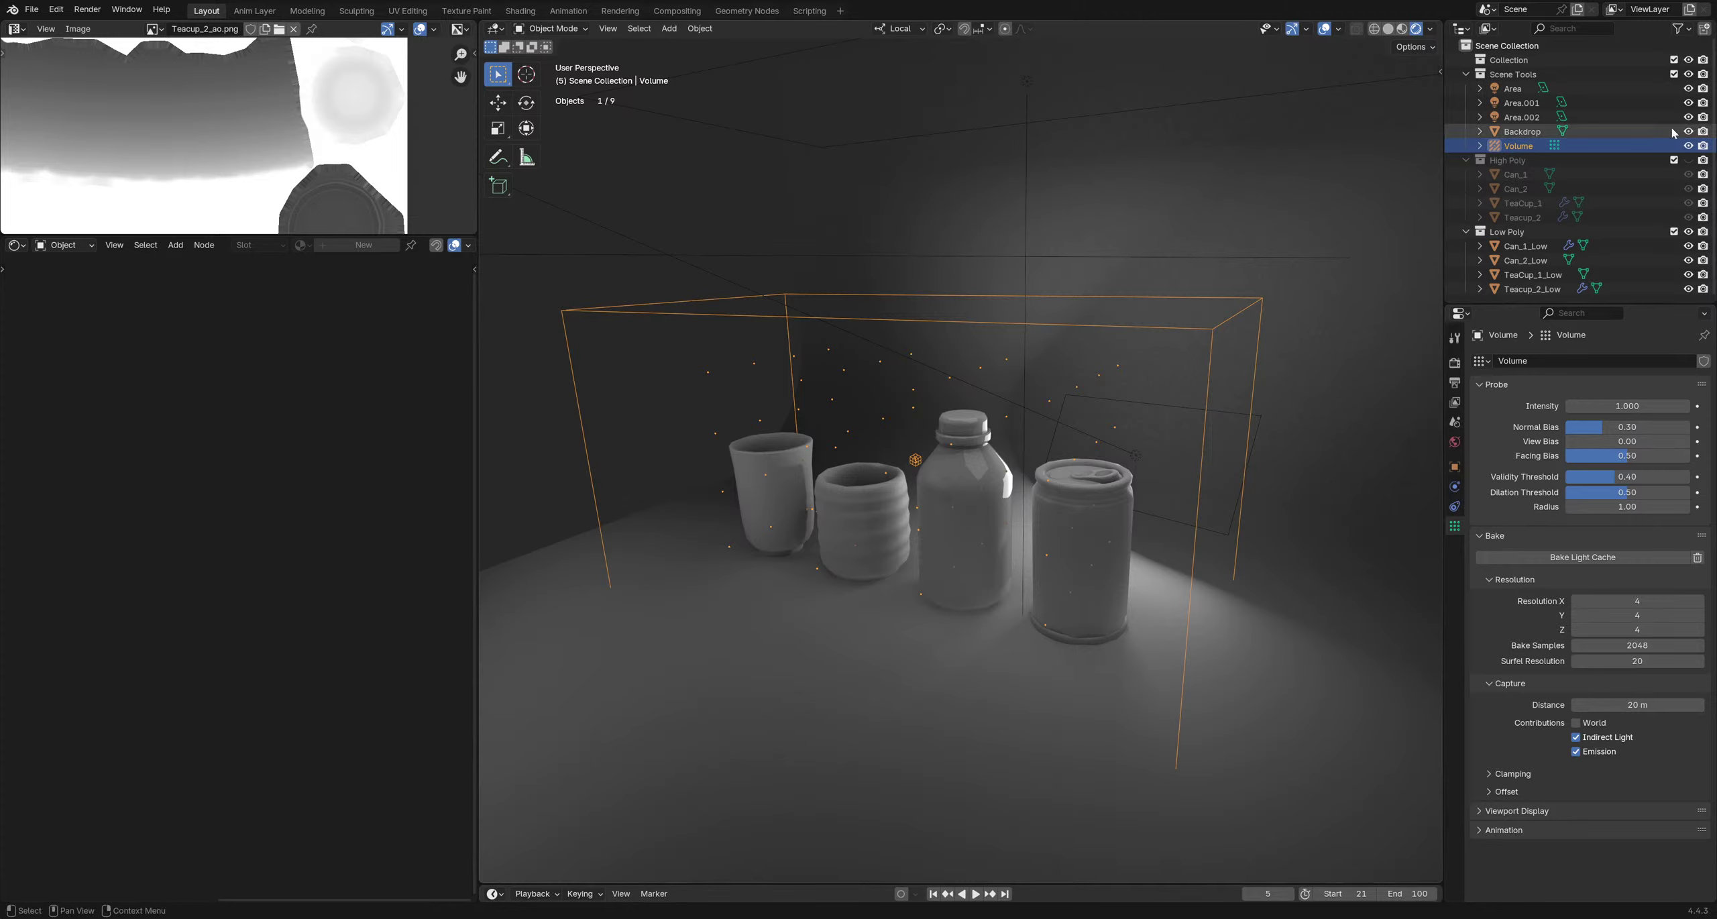
Hide the Volume light probe in the viewport, disable it in renders, and save the file
click(1688, 145)
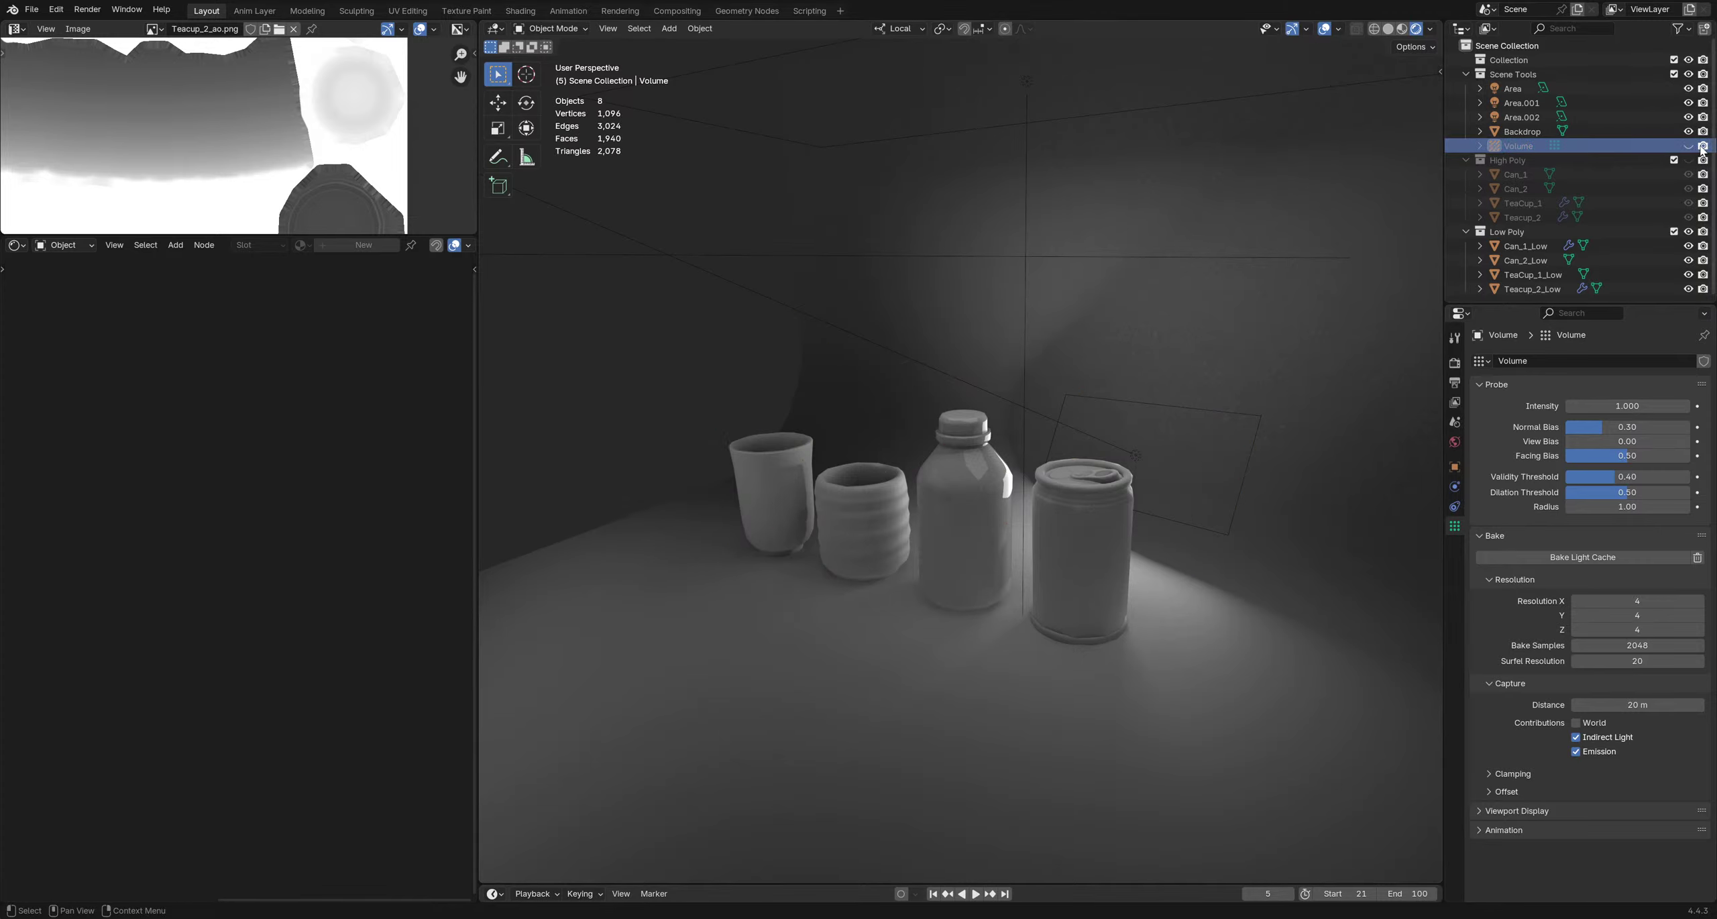
click(1702, 146)
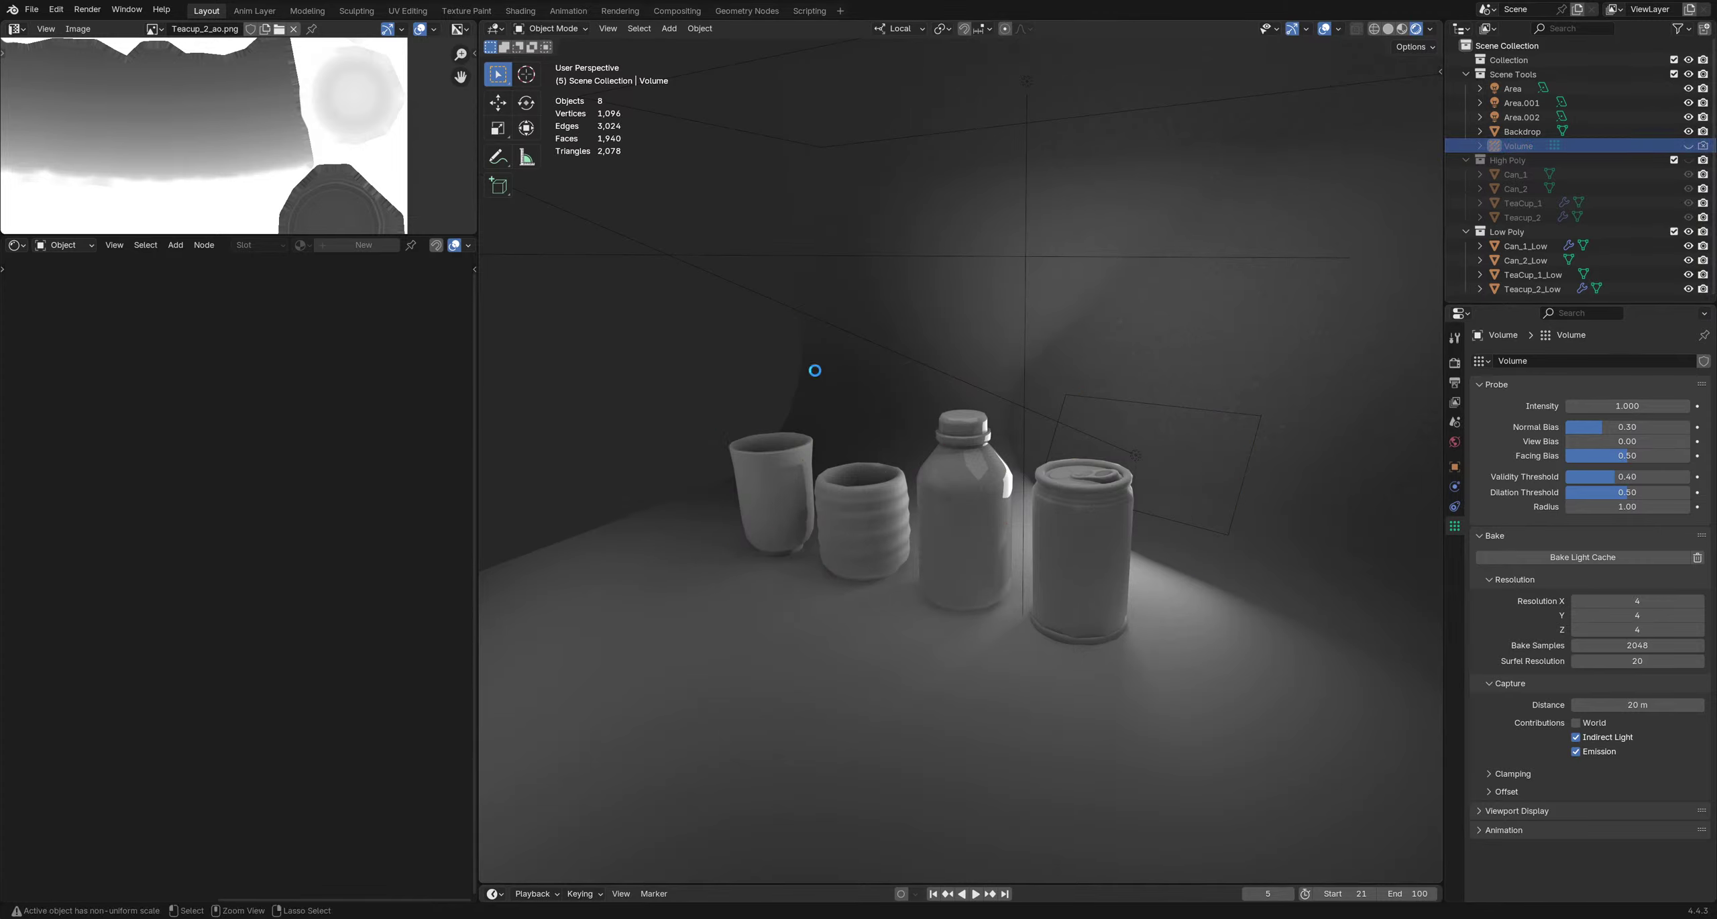
key(ctrl+s)
Widen the 3D viewport and examine the lighting on the containers from several angles with the probe hidden
middle_drag(949, 495, 1175, 440)
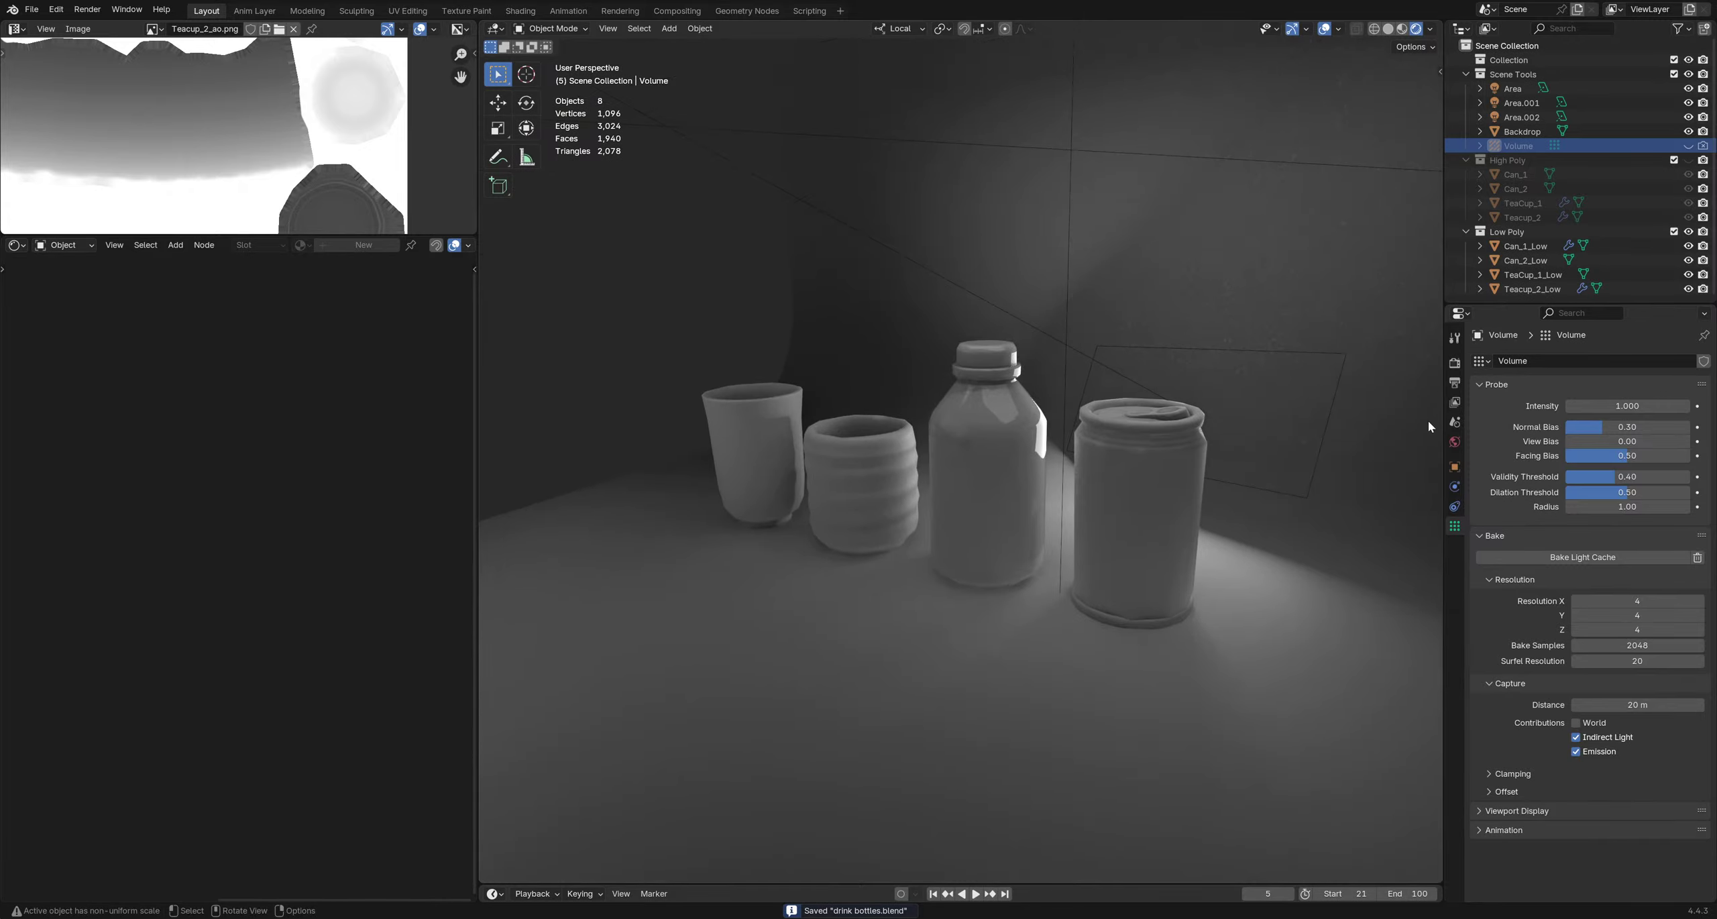
middle_drag(1427, 422, 1121, 423)
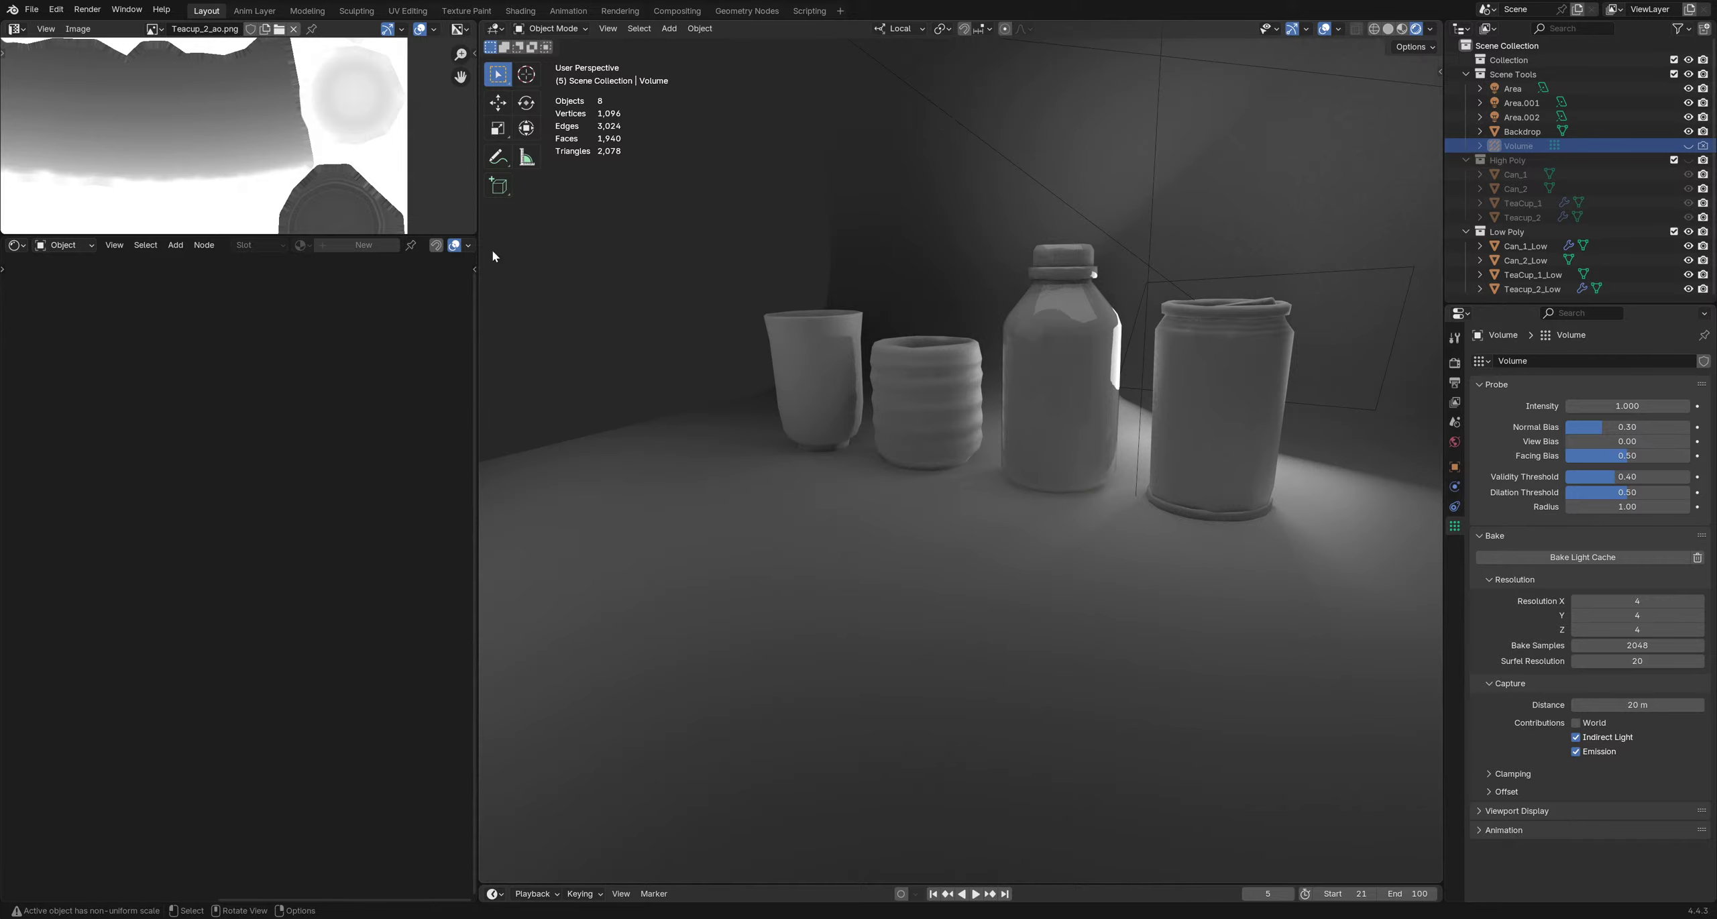
drag(478, 222, 112, 221)
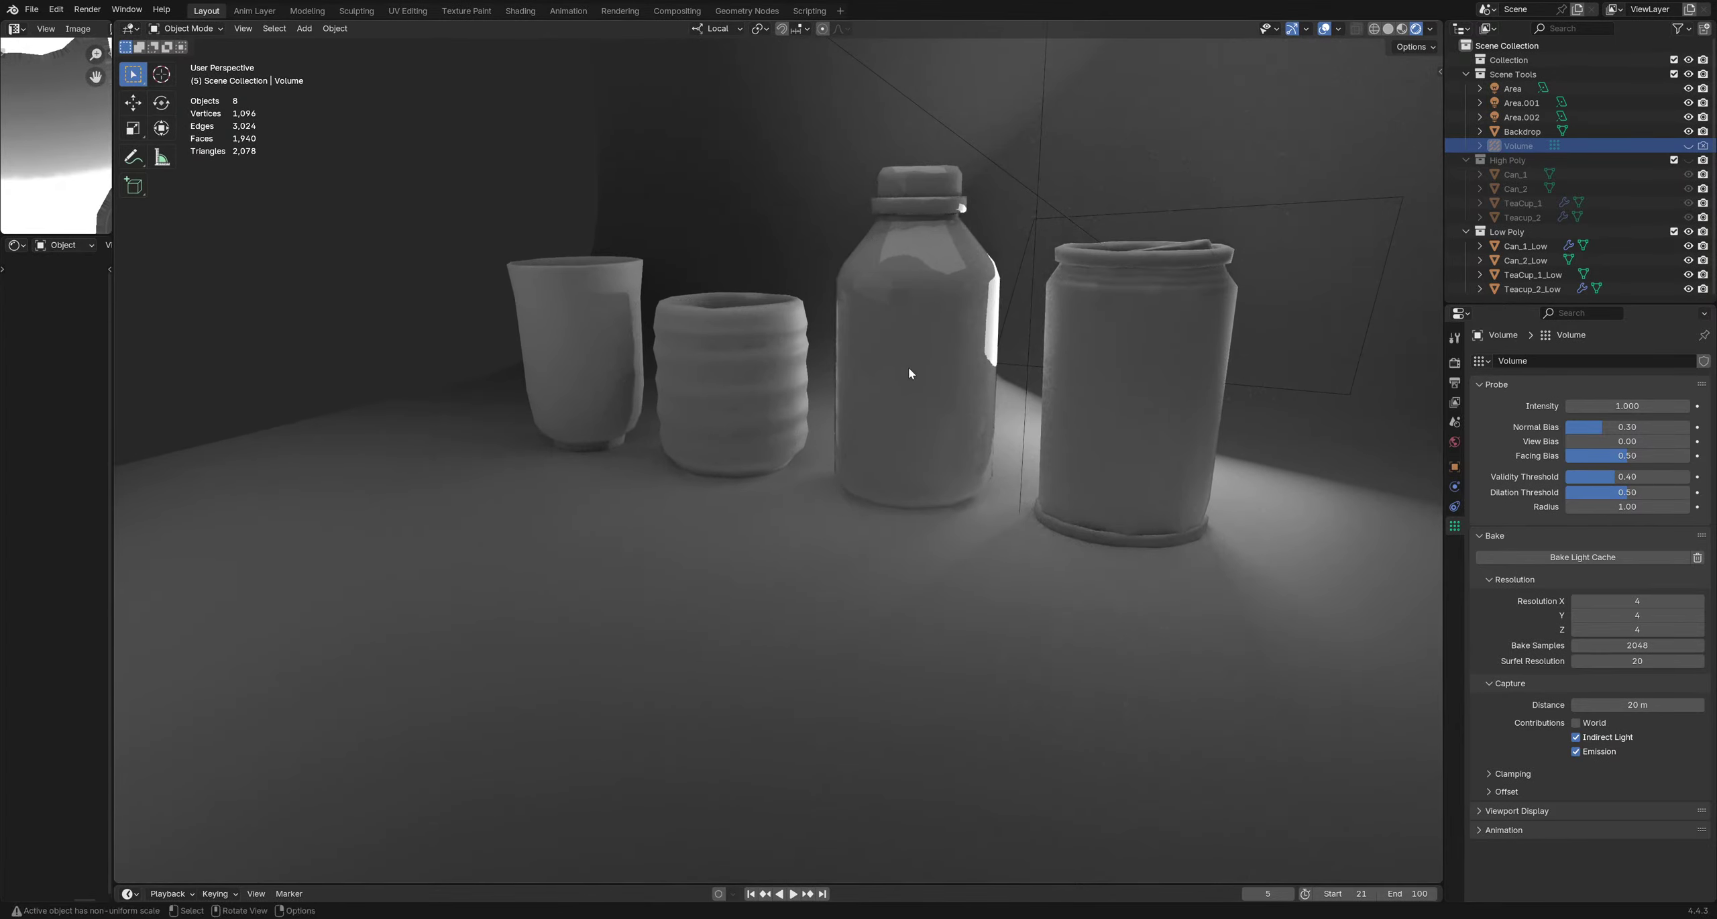
mouse_move(908, 374)
middle_down()
mouse_move(940, 358)
mouse_move(955, 425)
mouse_move(835, 467)
mouse_move(907, 406)
middle_up()
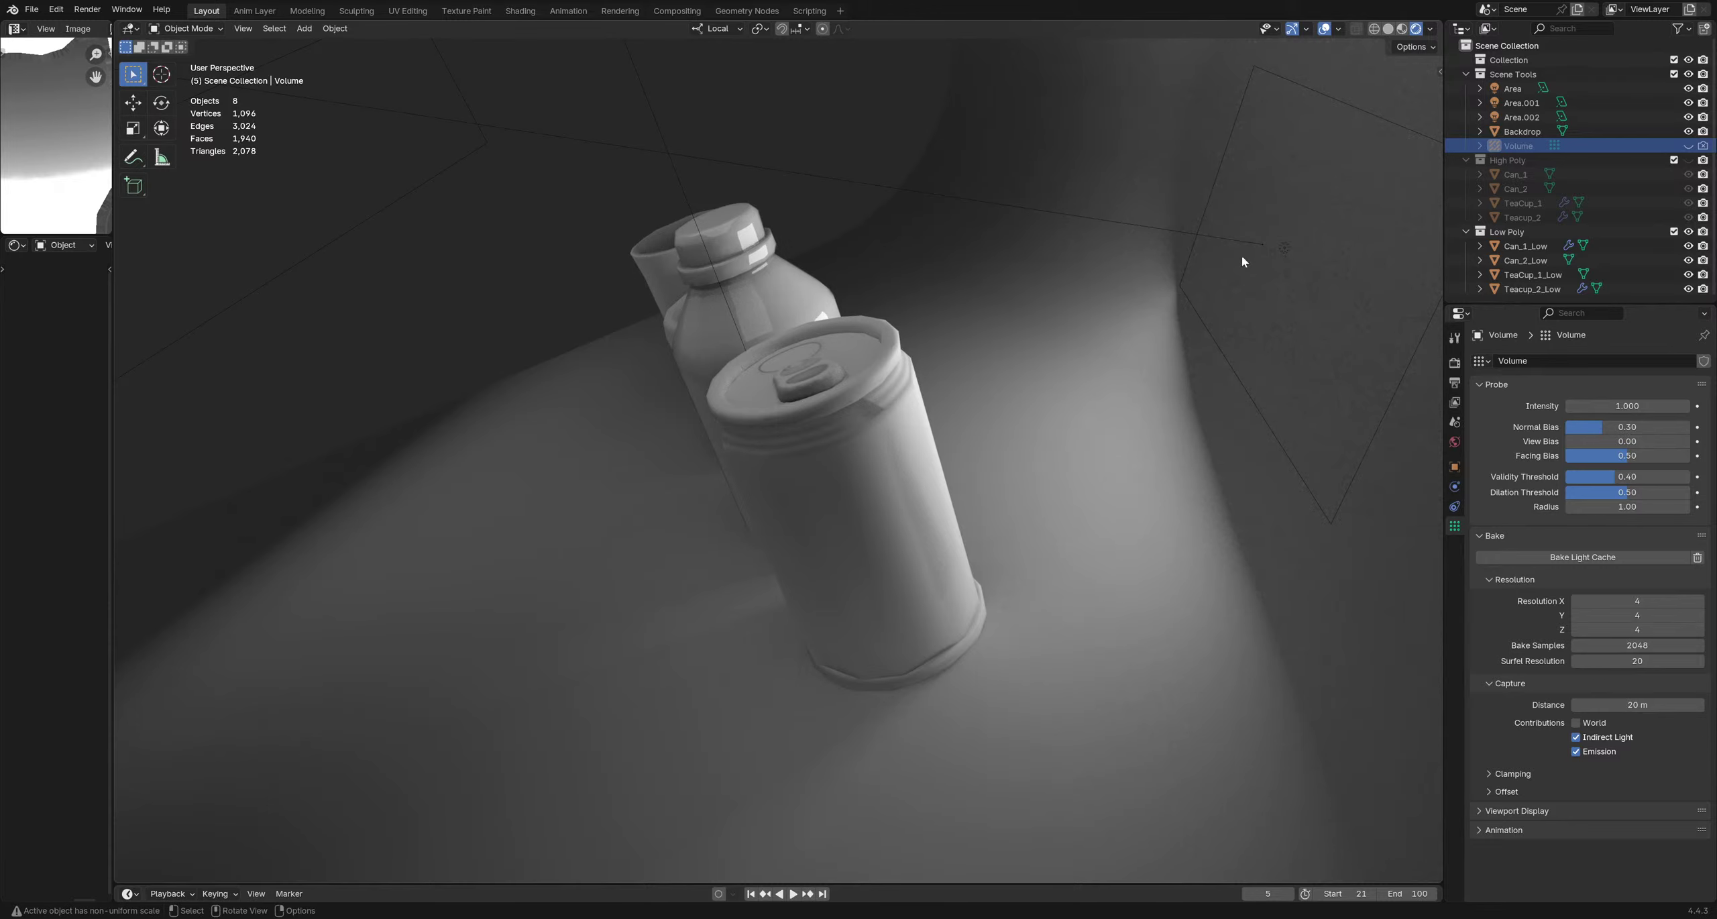
middle_drag(1106, 325, 680, 340)
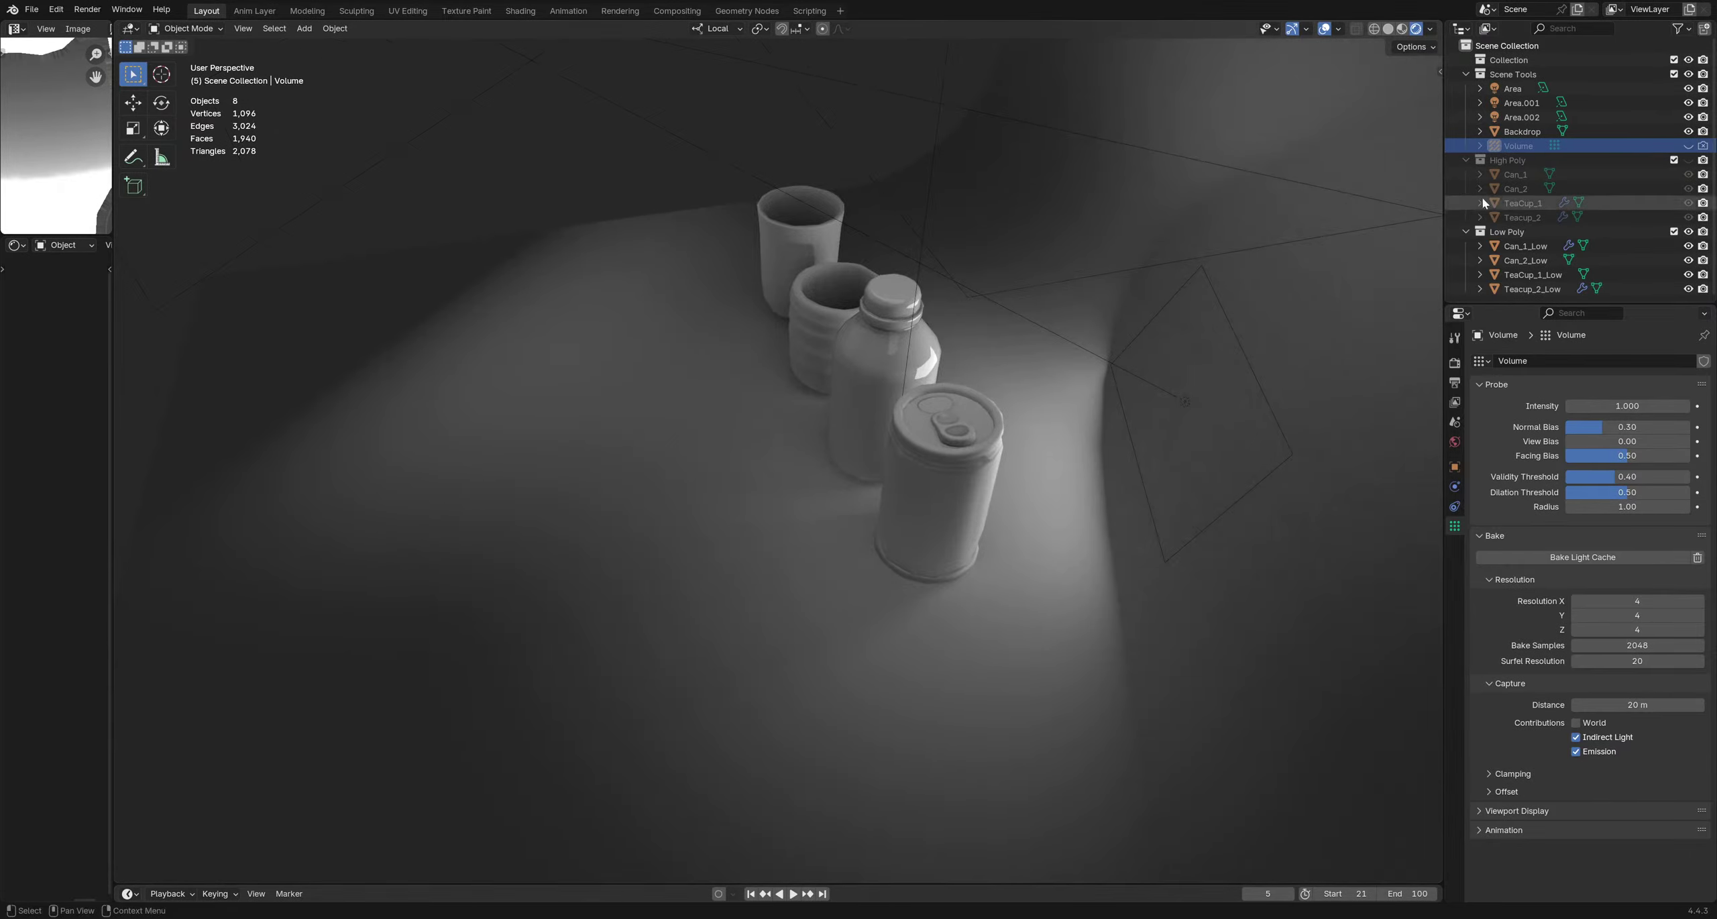
Make the Volume light probe visible again and select it
click(1688, 146)
click(1601, 149)
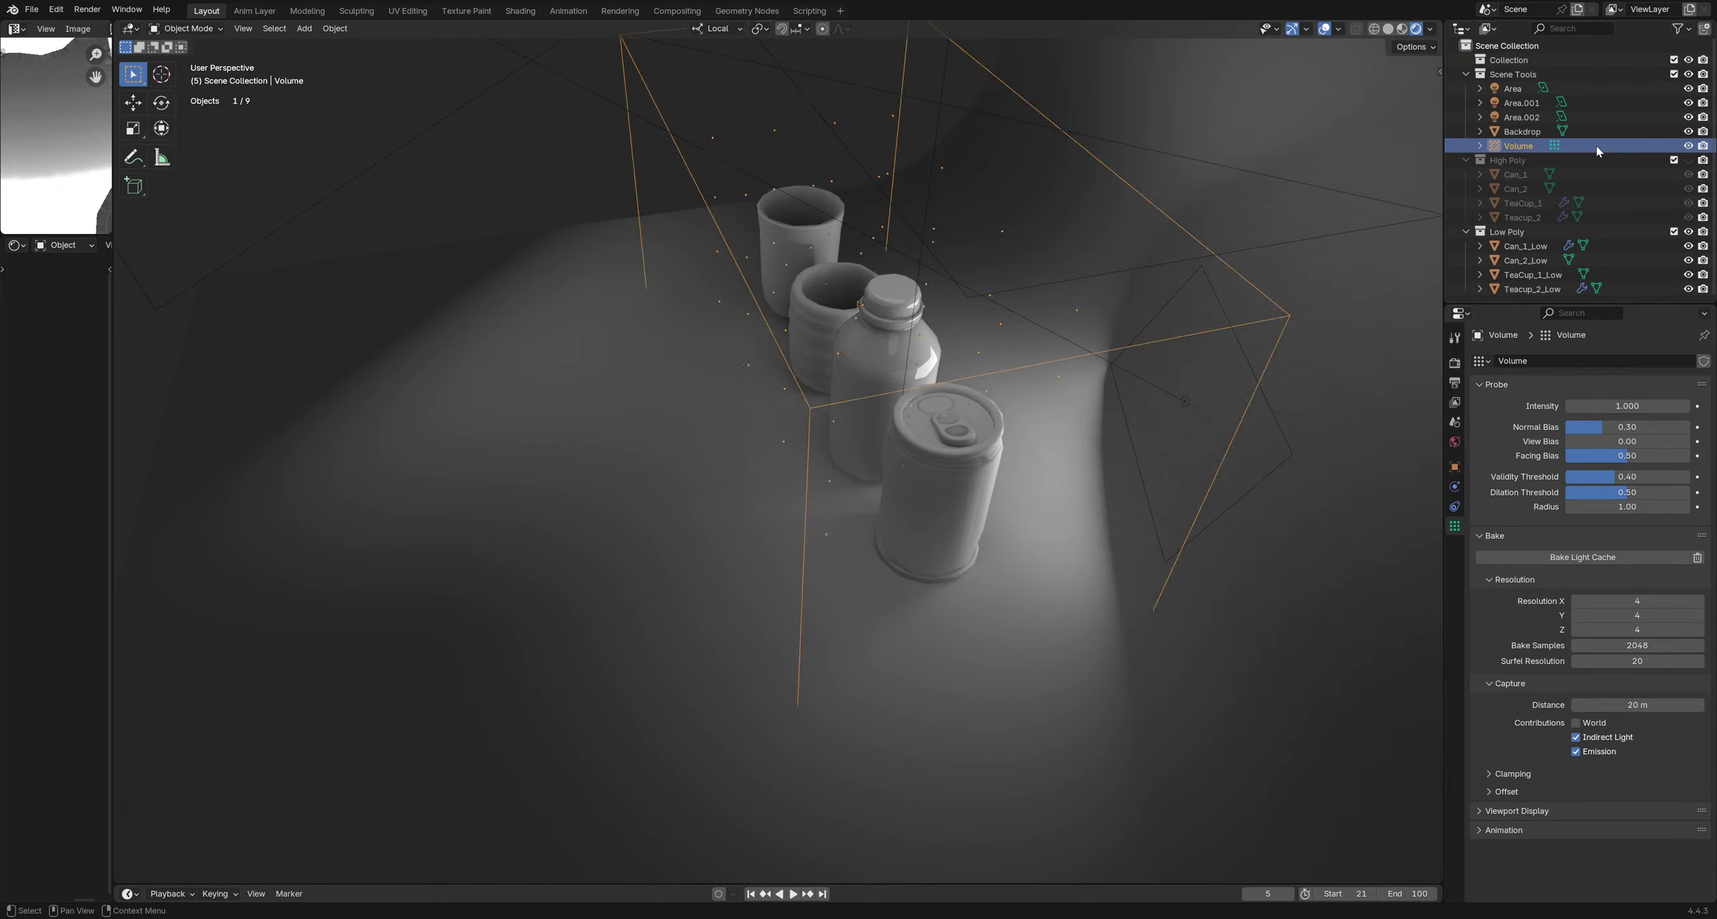
Delete the light probe volume, examine the containers' lighting from several angles without it, and restore the probe
key(x)
middle_drag(1048, 414, 892, 241)
scroll(977, 393, up, 4)
scroll(976, 391, up, 3)
scroll(1003, 396, down, 4)
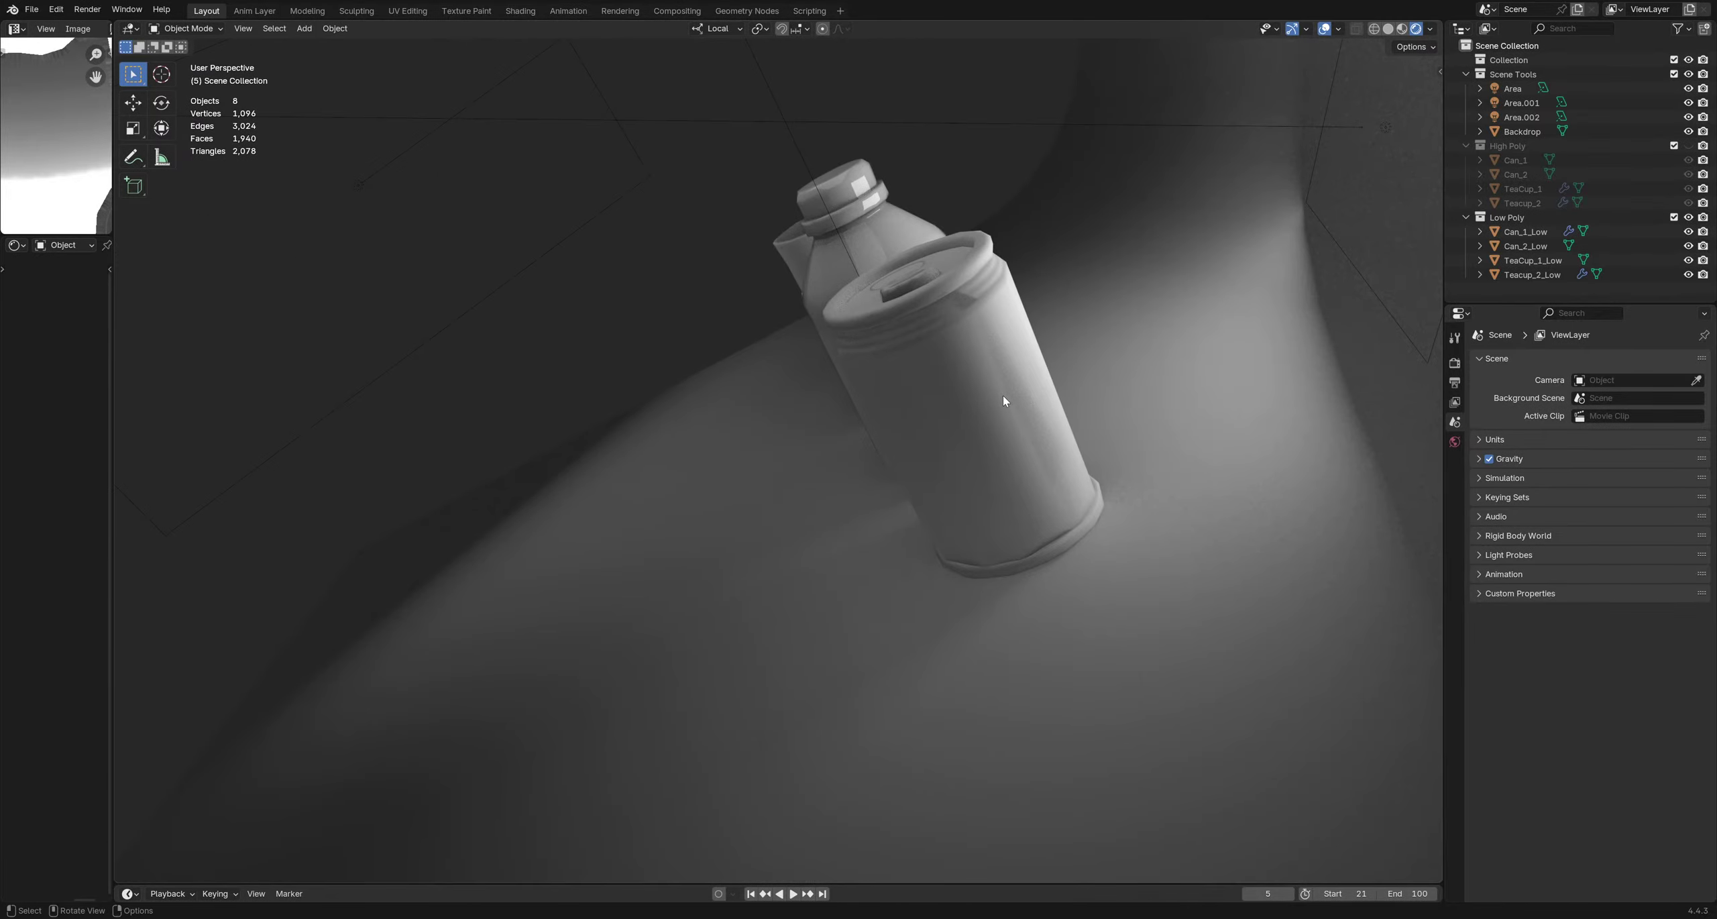
middle_drag(1011, 416, 1008, 467)
scroll(1078, 480, down, 4)
scroll(1008, 482, up, 6)
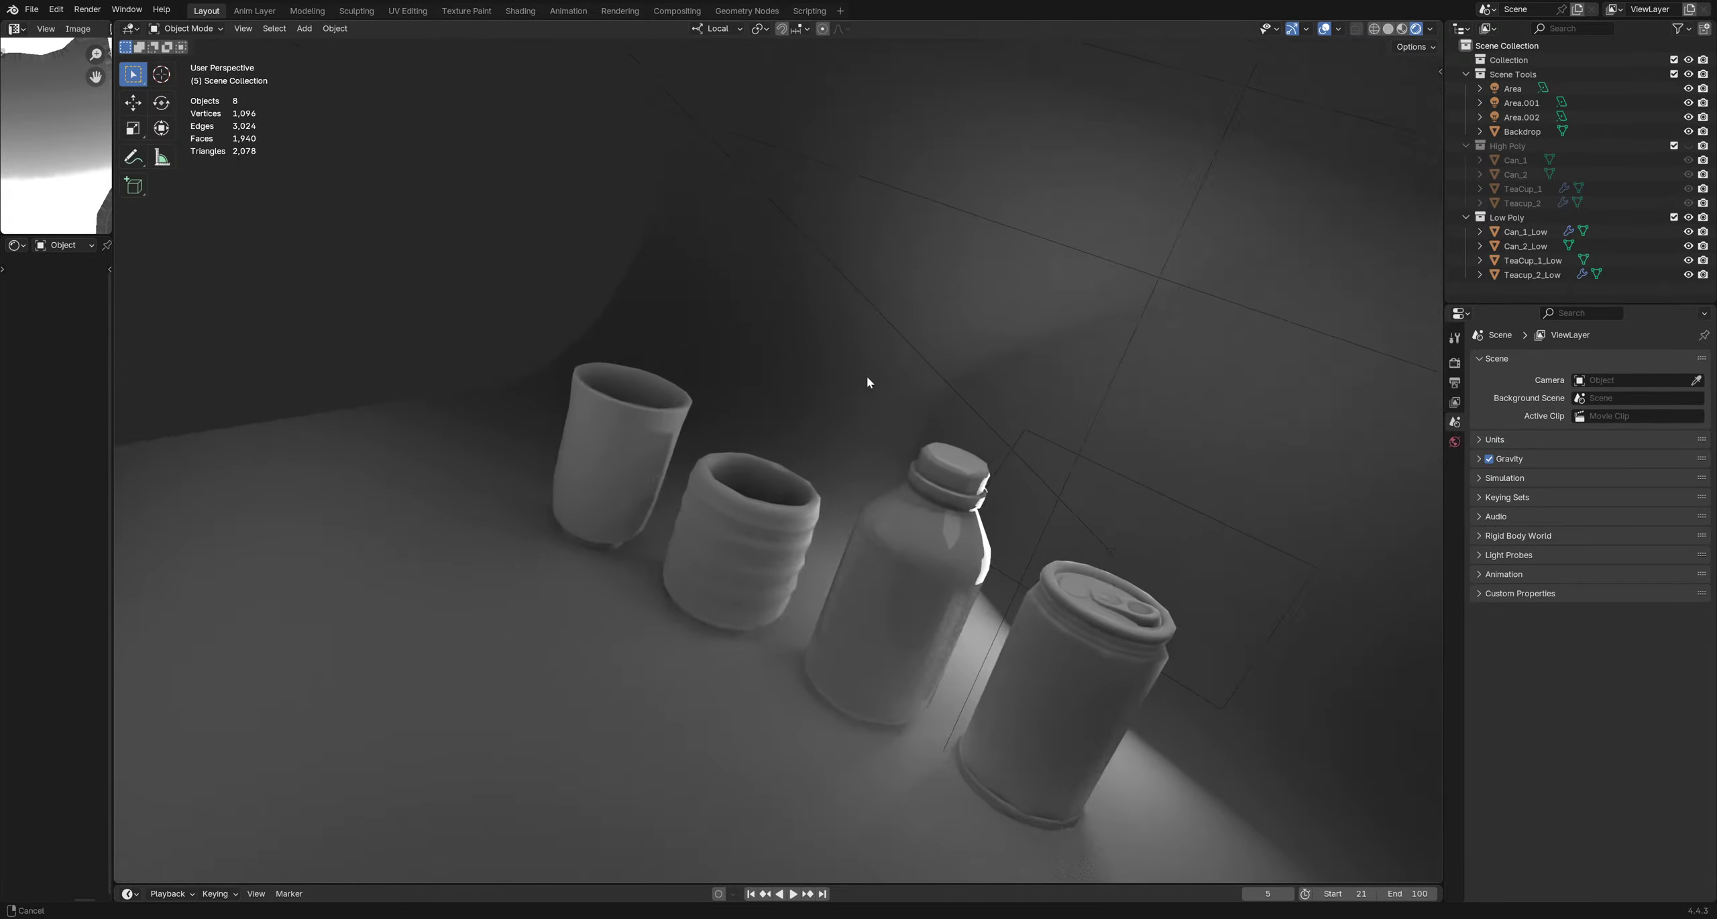
middle_drag(883, 405, 837, 481)
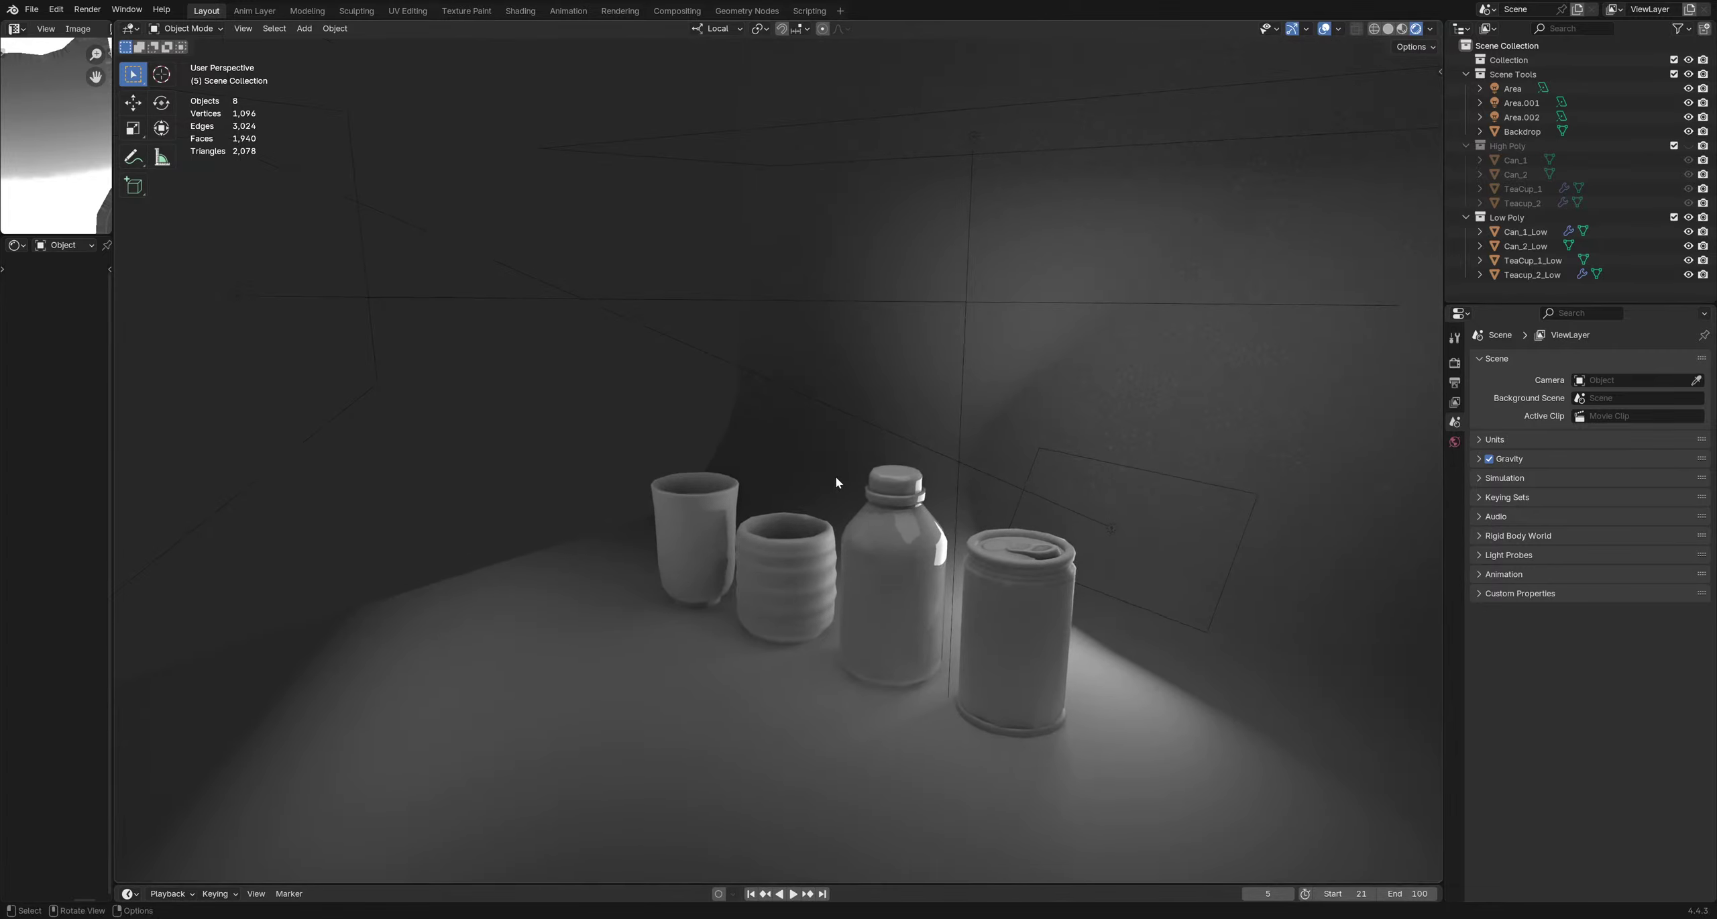
key(ctrl+v)
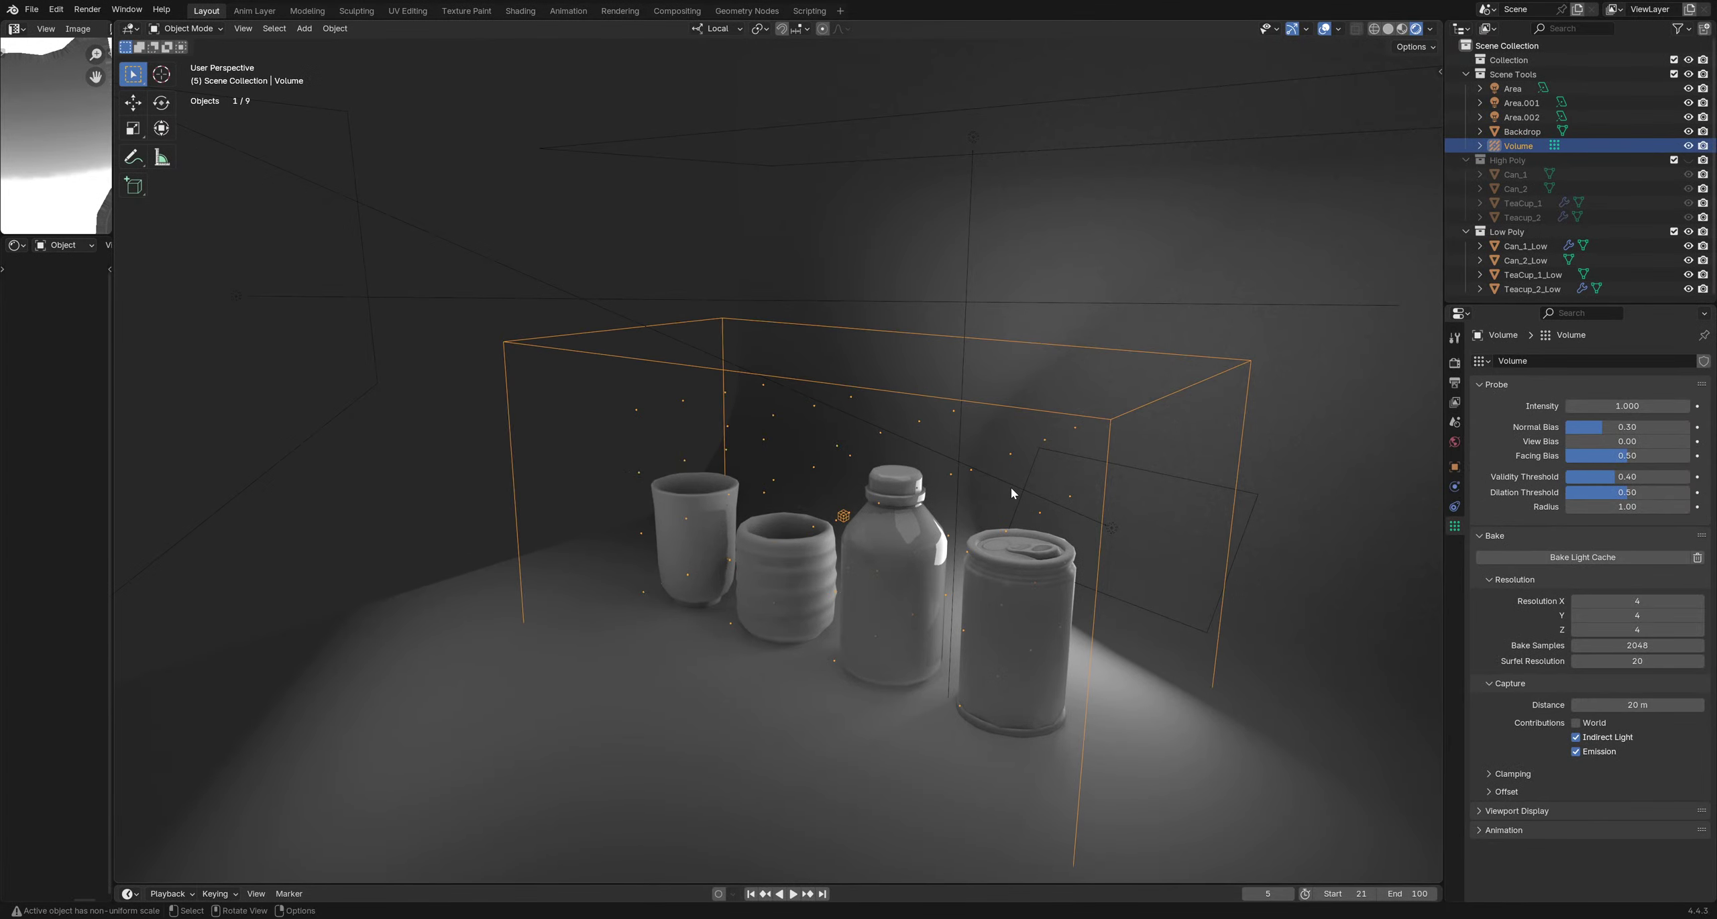
Deselect the Volume light probe and save the file
middle_drag(1011, 493, 851, 431)
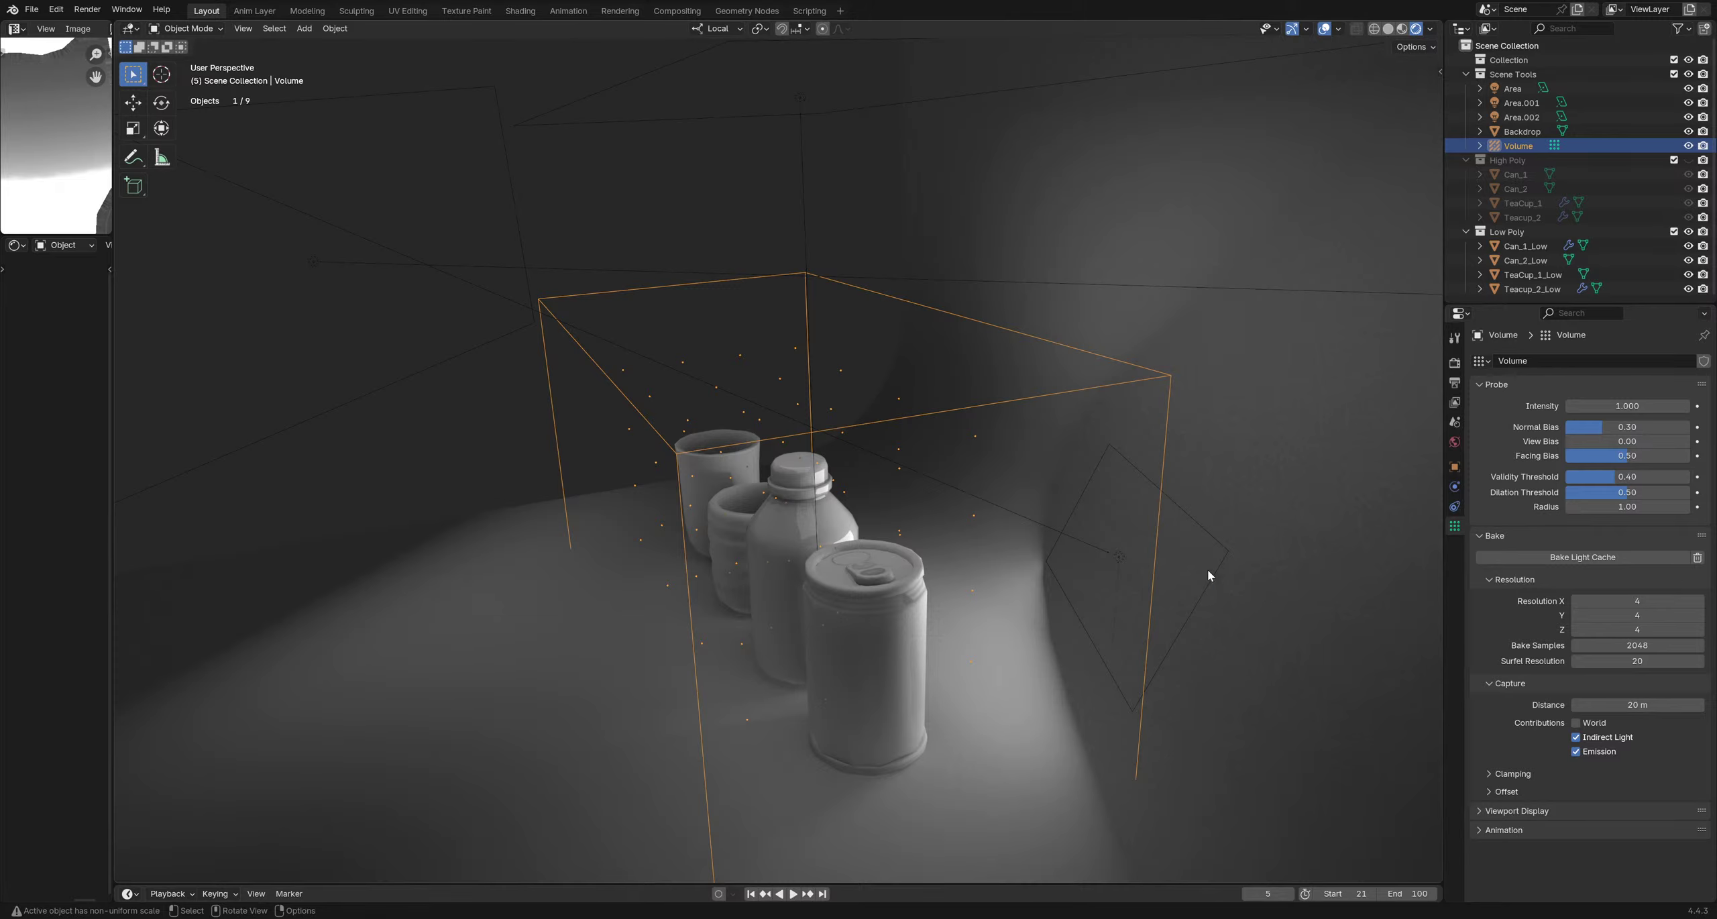
click(642, 197)
middle_drag(642, 197, 789, 453)
scroll(594, 326, down, 6)
key(ctrl+s)
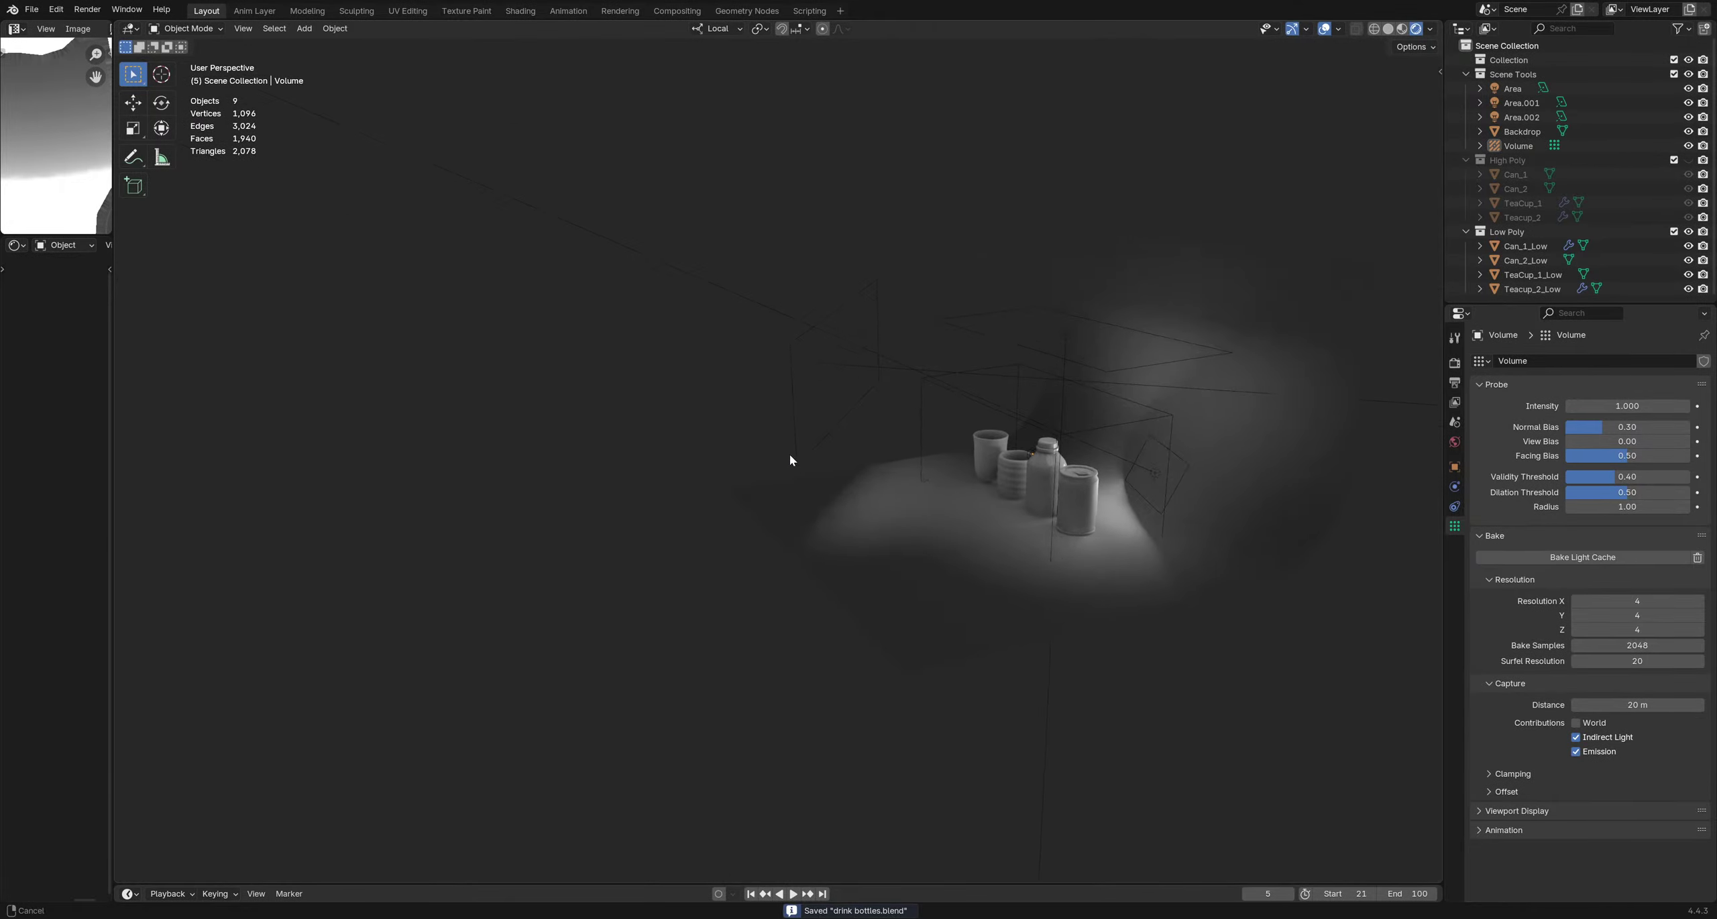
Add a 2 m cube and move it away from the containers into the empty dark area
key(shift+a)
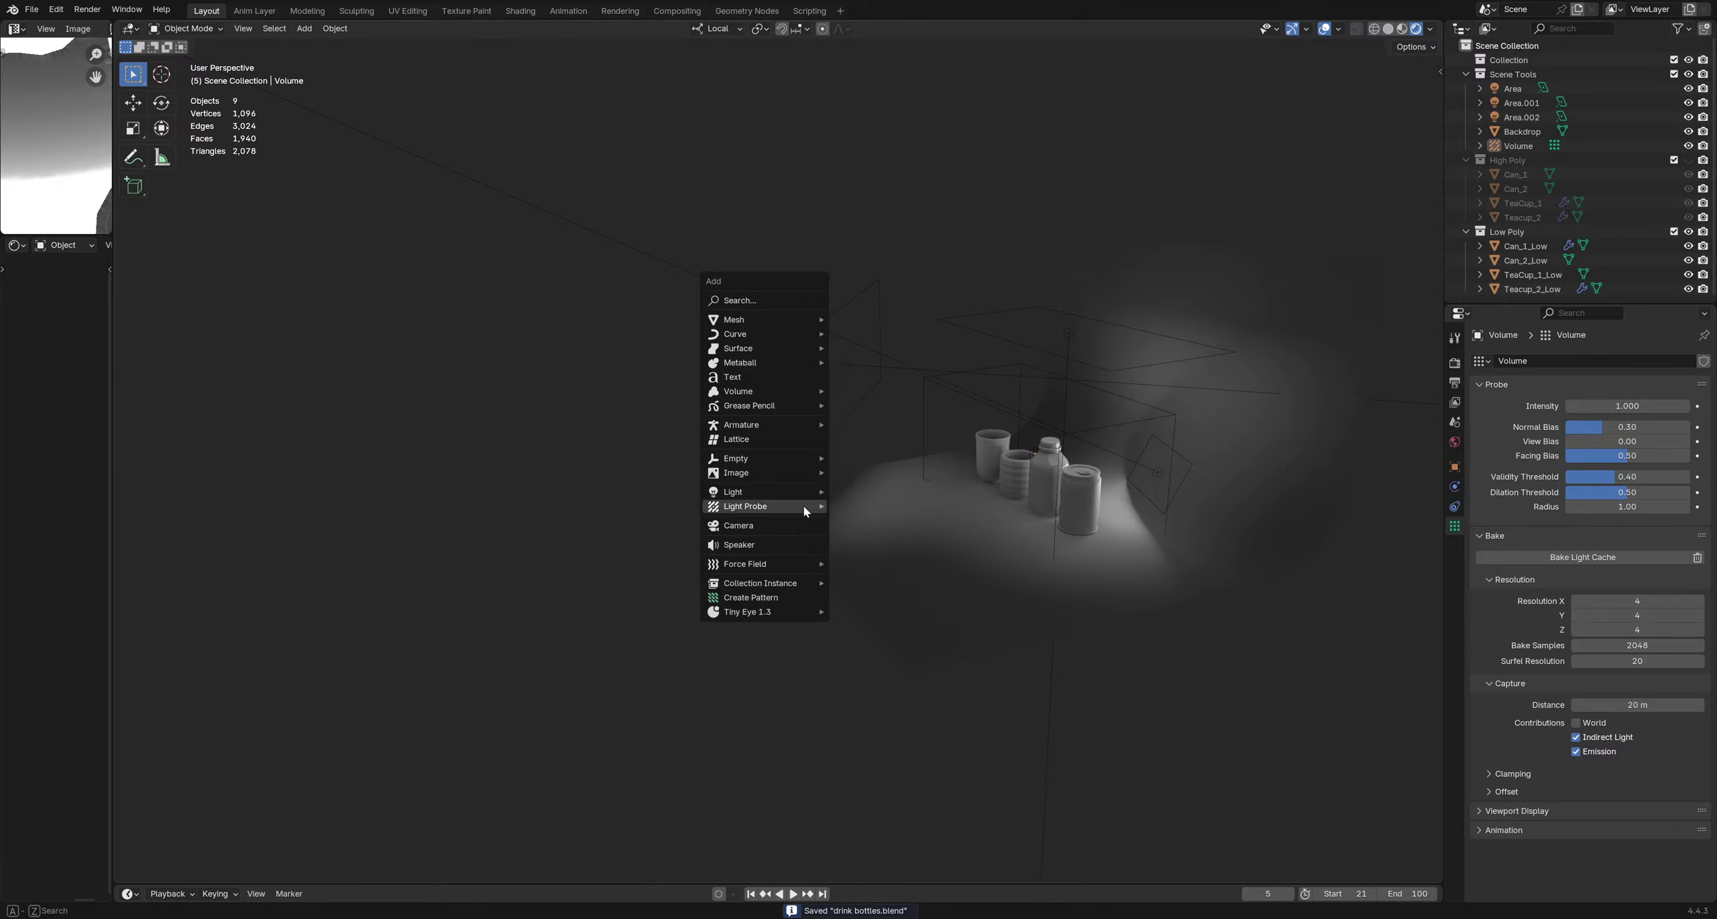
mouse_move(767, 320)
click(862, 334)
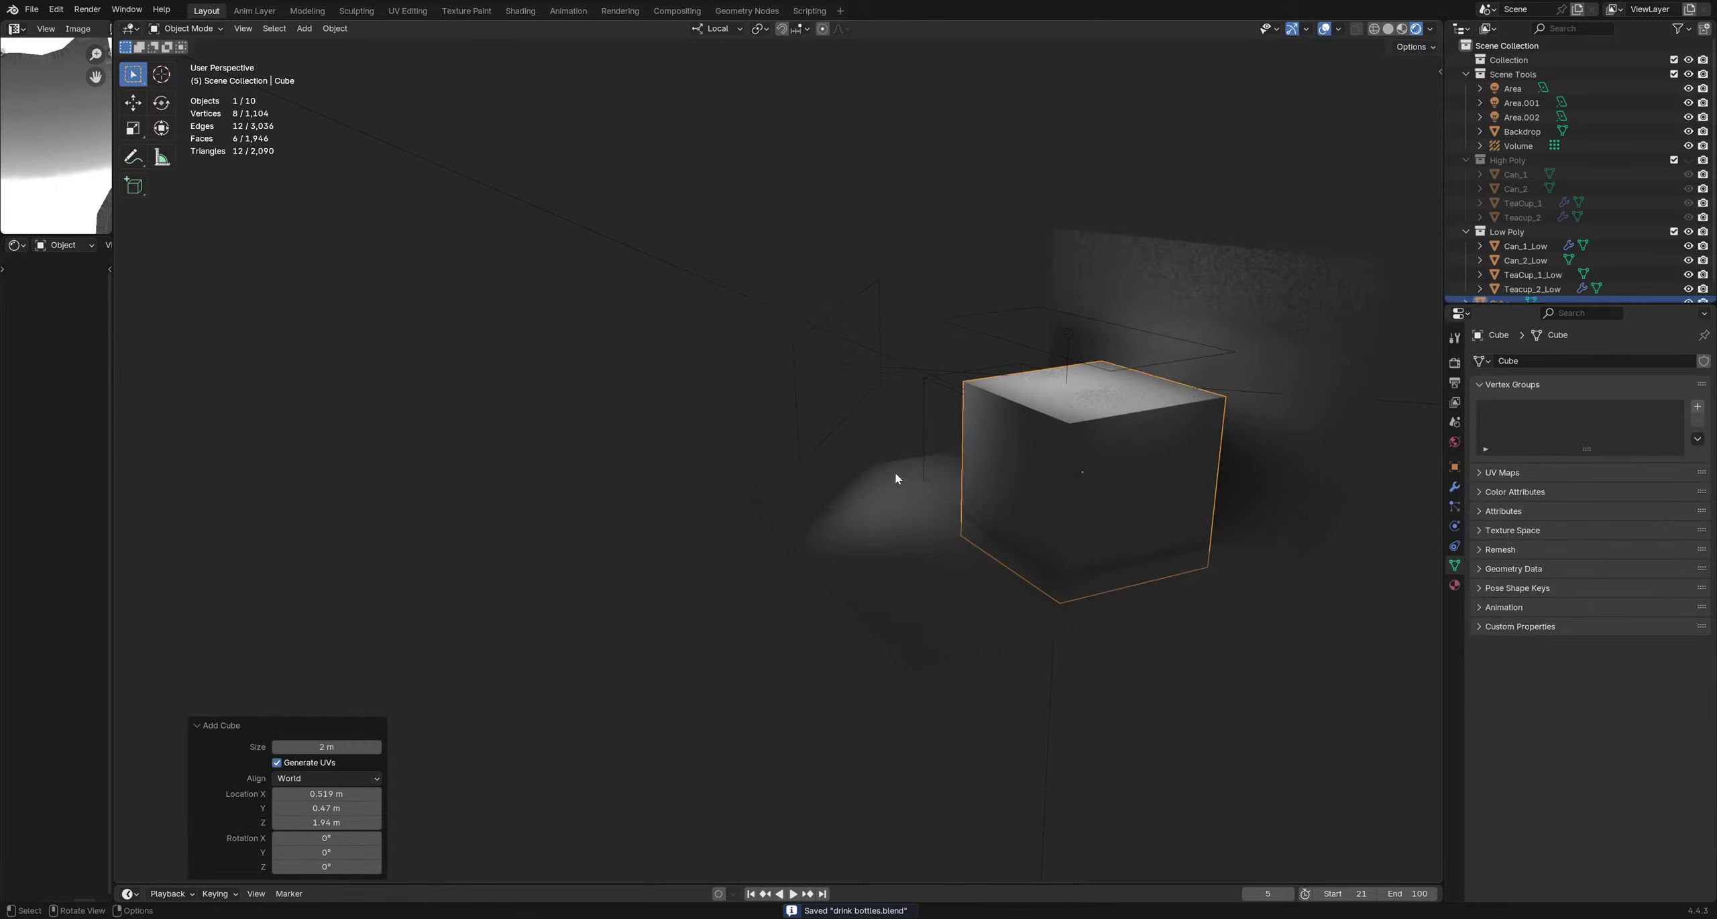
key(g)
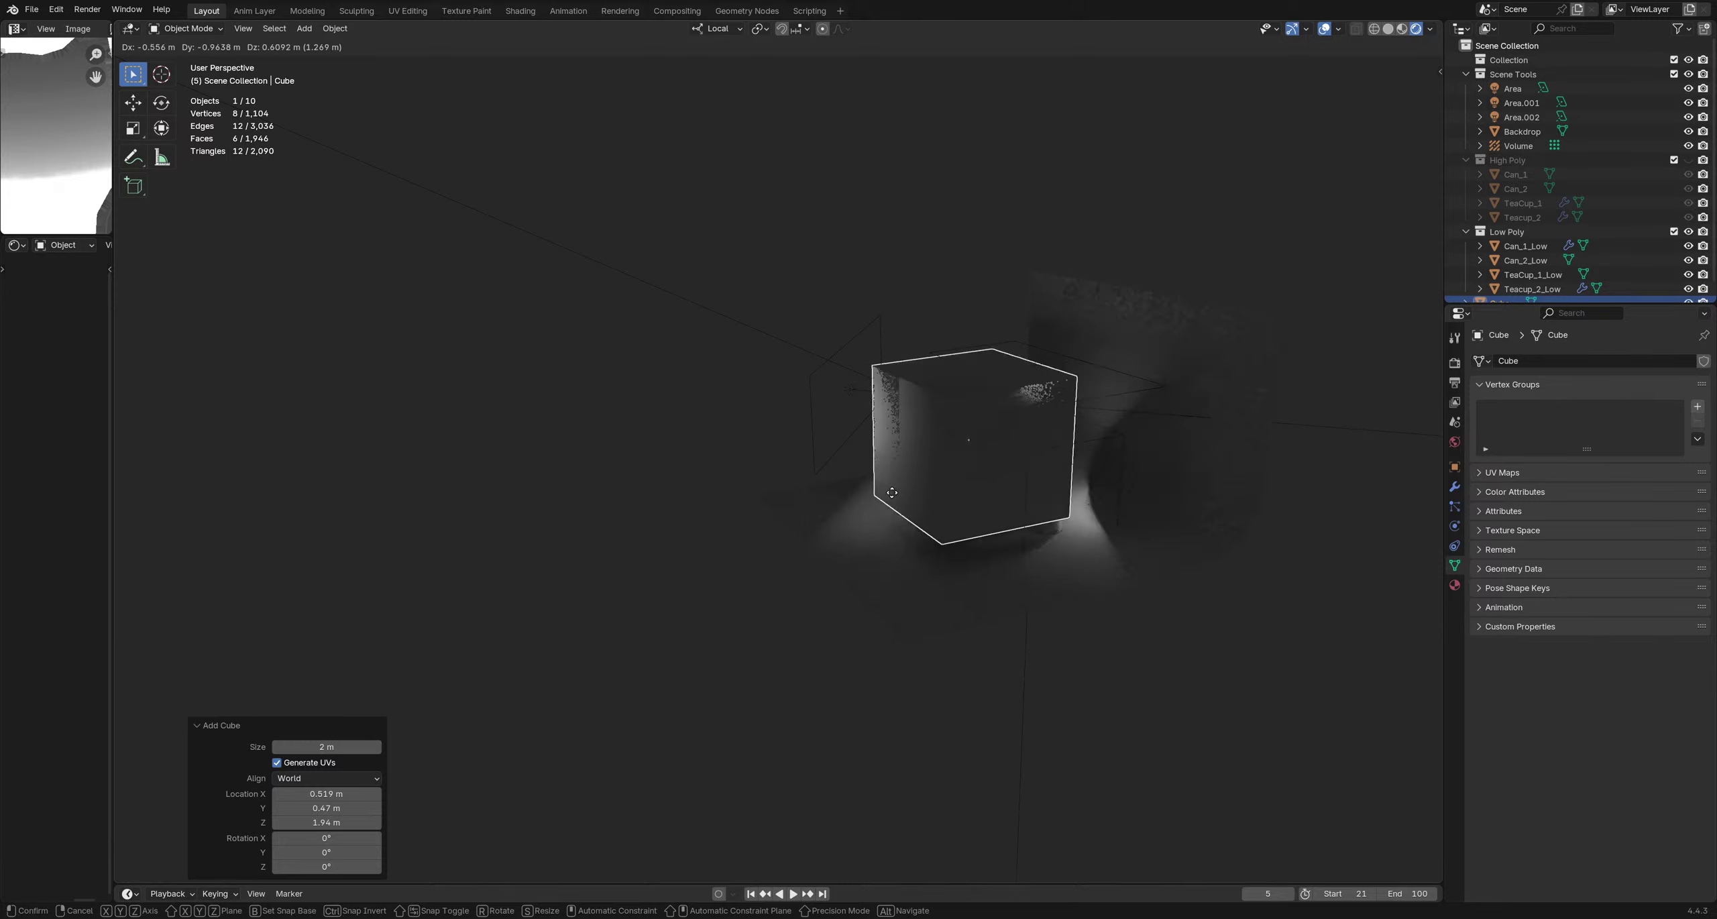
click(689, 381)
scroll(783, 440, up, 6)
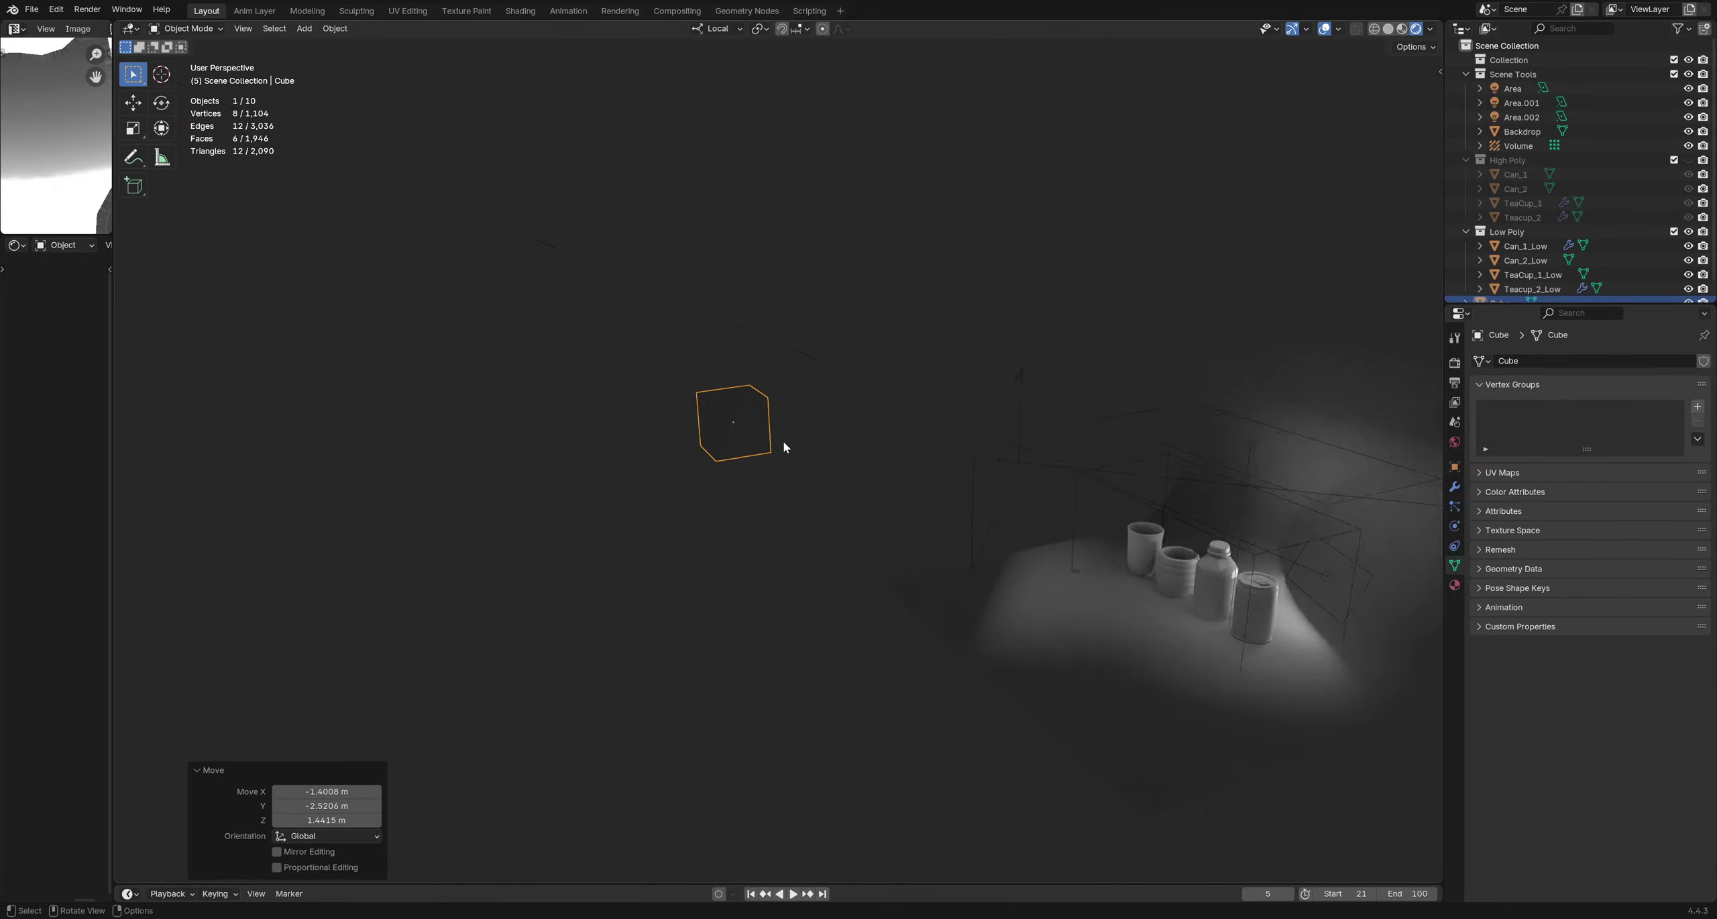
Duplicate the cube, scale the copy up by about 2.47, and place it beneath the small cube as a base
key(shift+d)
click(805, 498)
key(s)
click(947, 482)
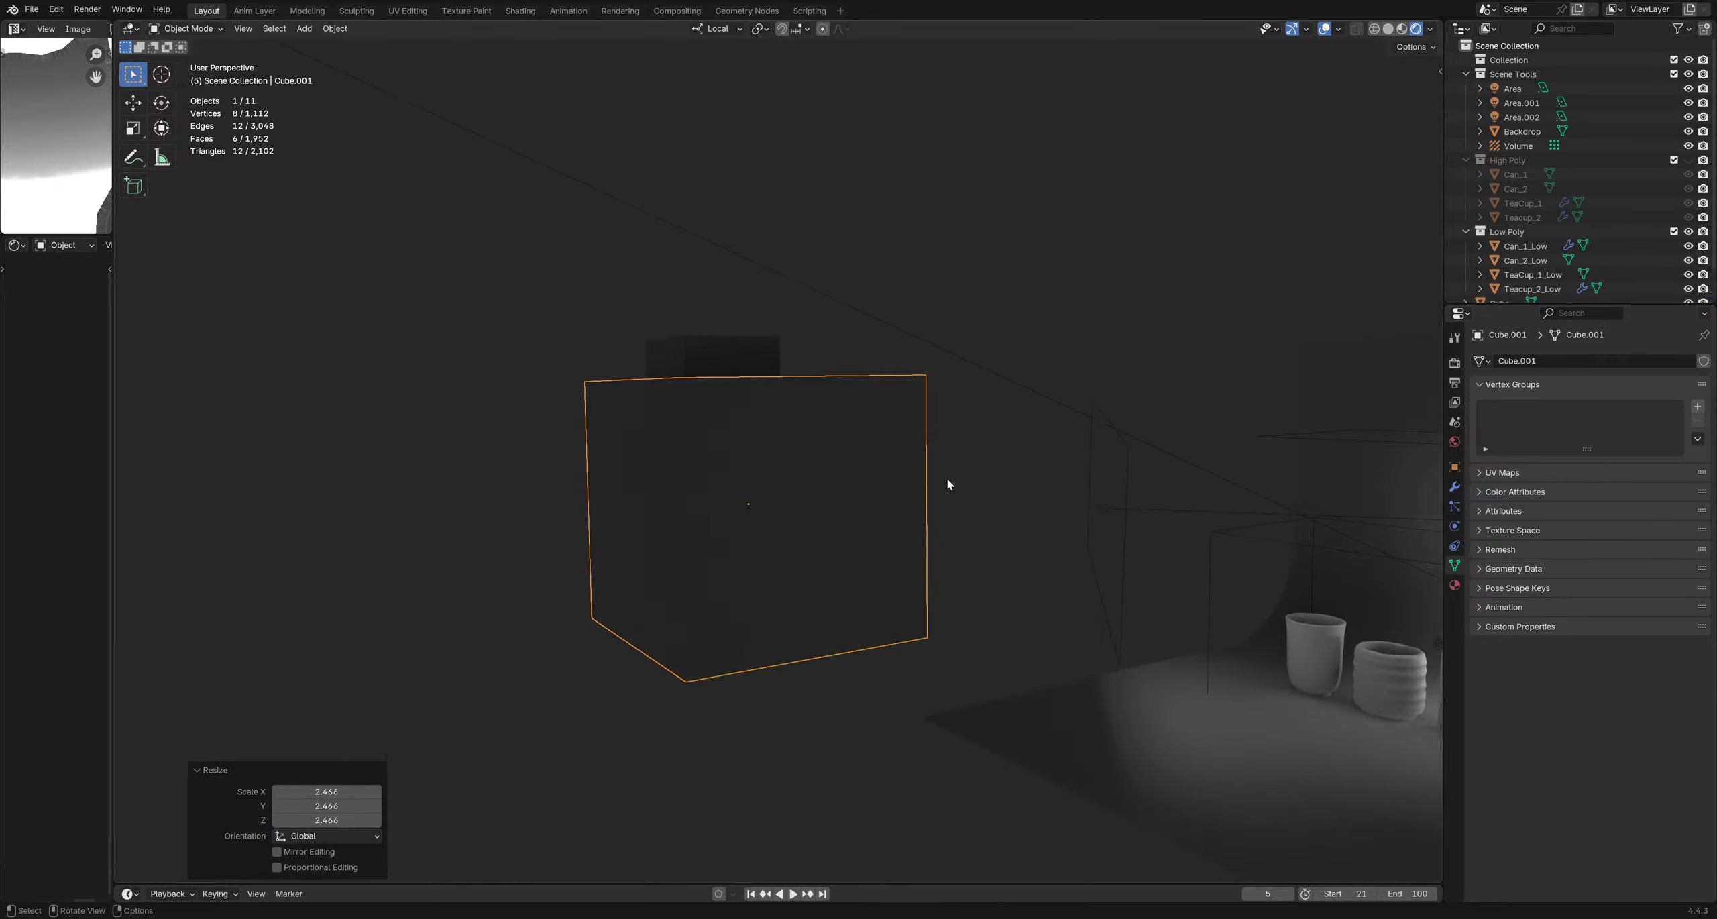
key(g)
middle_drag(928, 521, 815, 532)
click(842, 520)
click(790, 456)
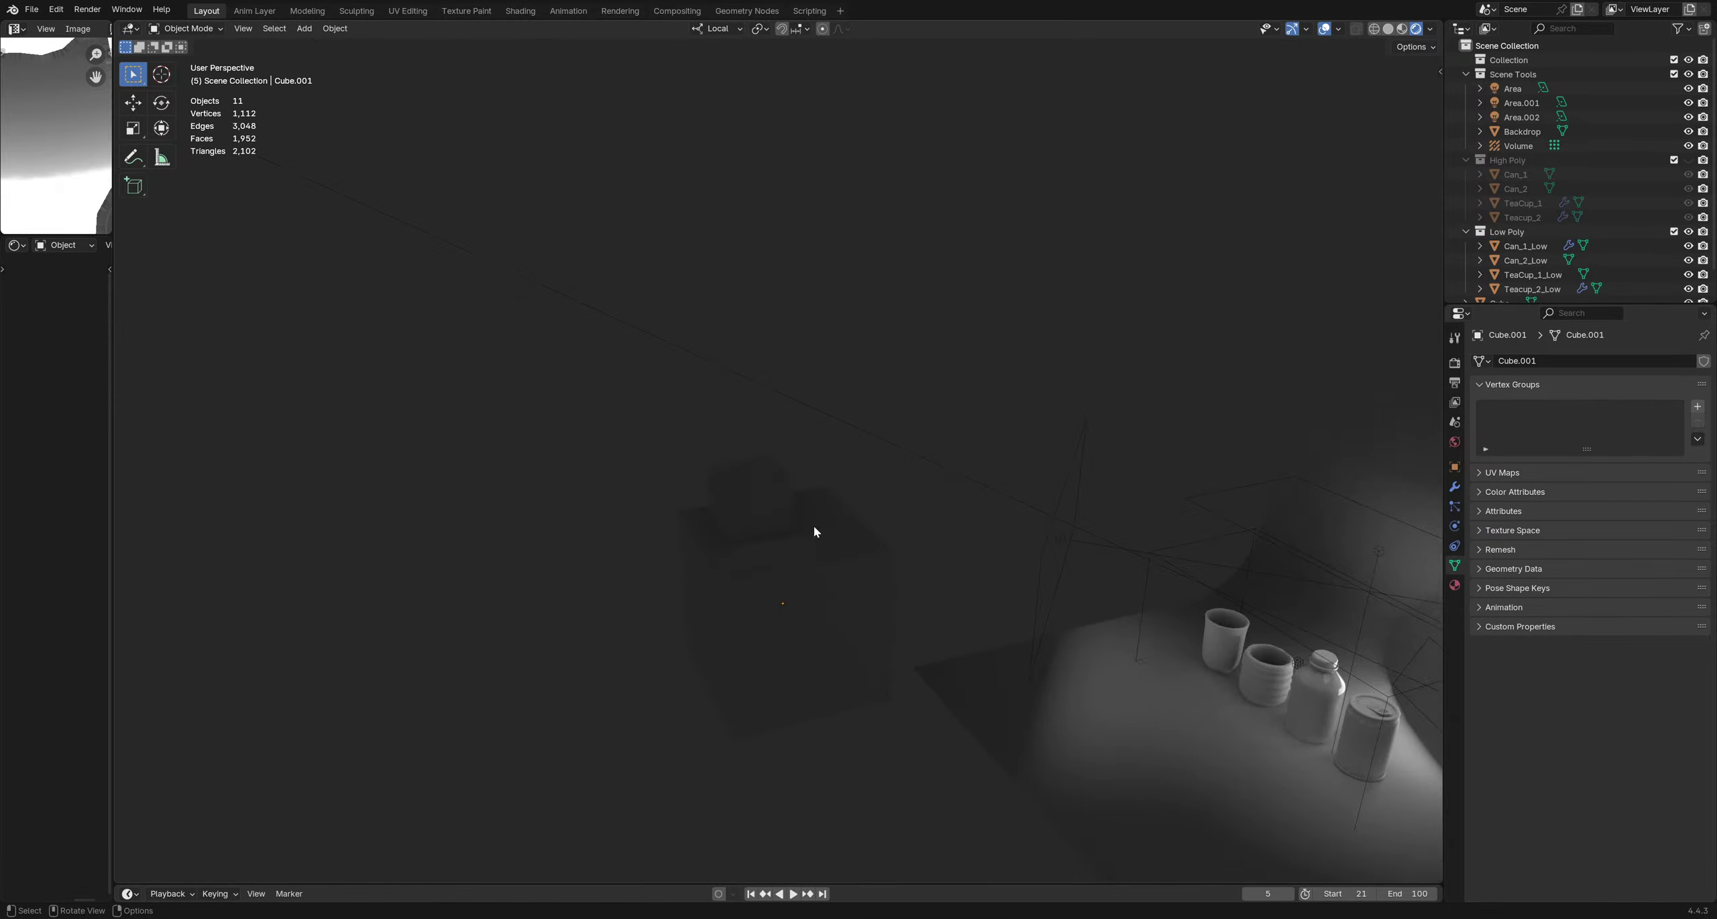
Duplicate the area light beside the containers, place the copy above the two cubes, and rotate it about 24.1° in the view
click(1049, 533)
key(shift+d)
click(376, 318)
key(r)
click(850, 448)
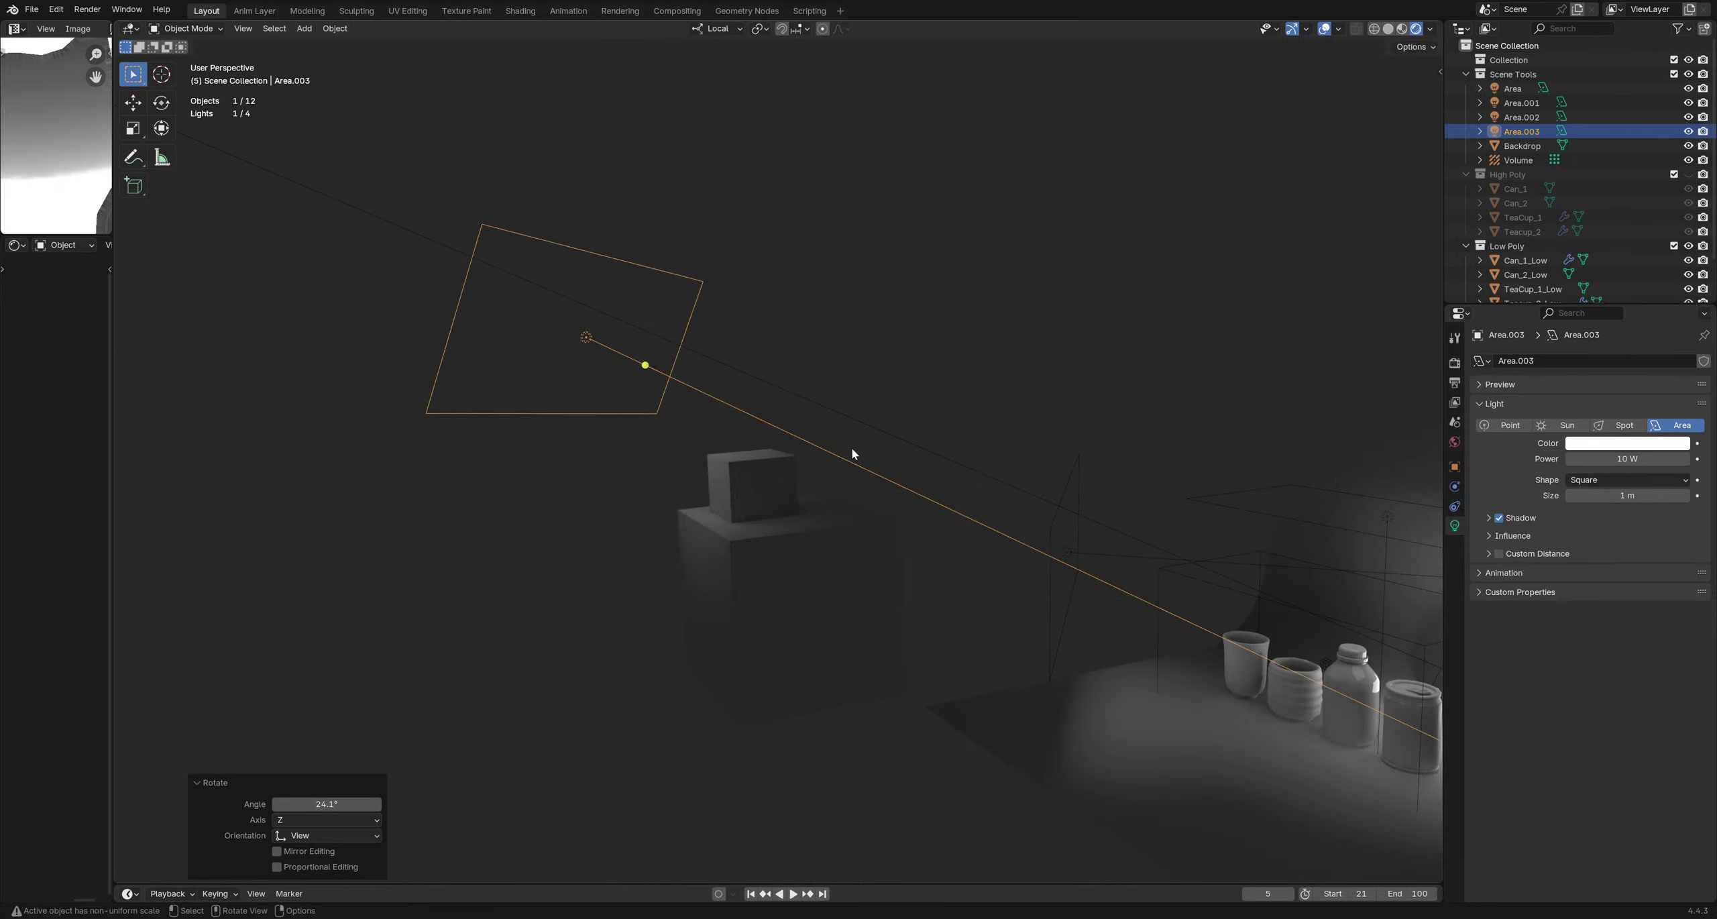
Resize and reposition the duplicated area light so it lights the stacked cubes, then deselect it
key(g)
click(807, 442)
key(s)
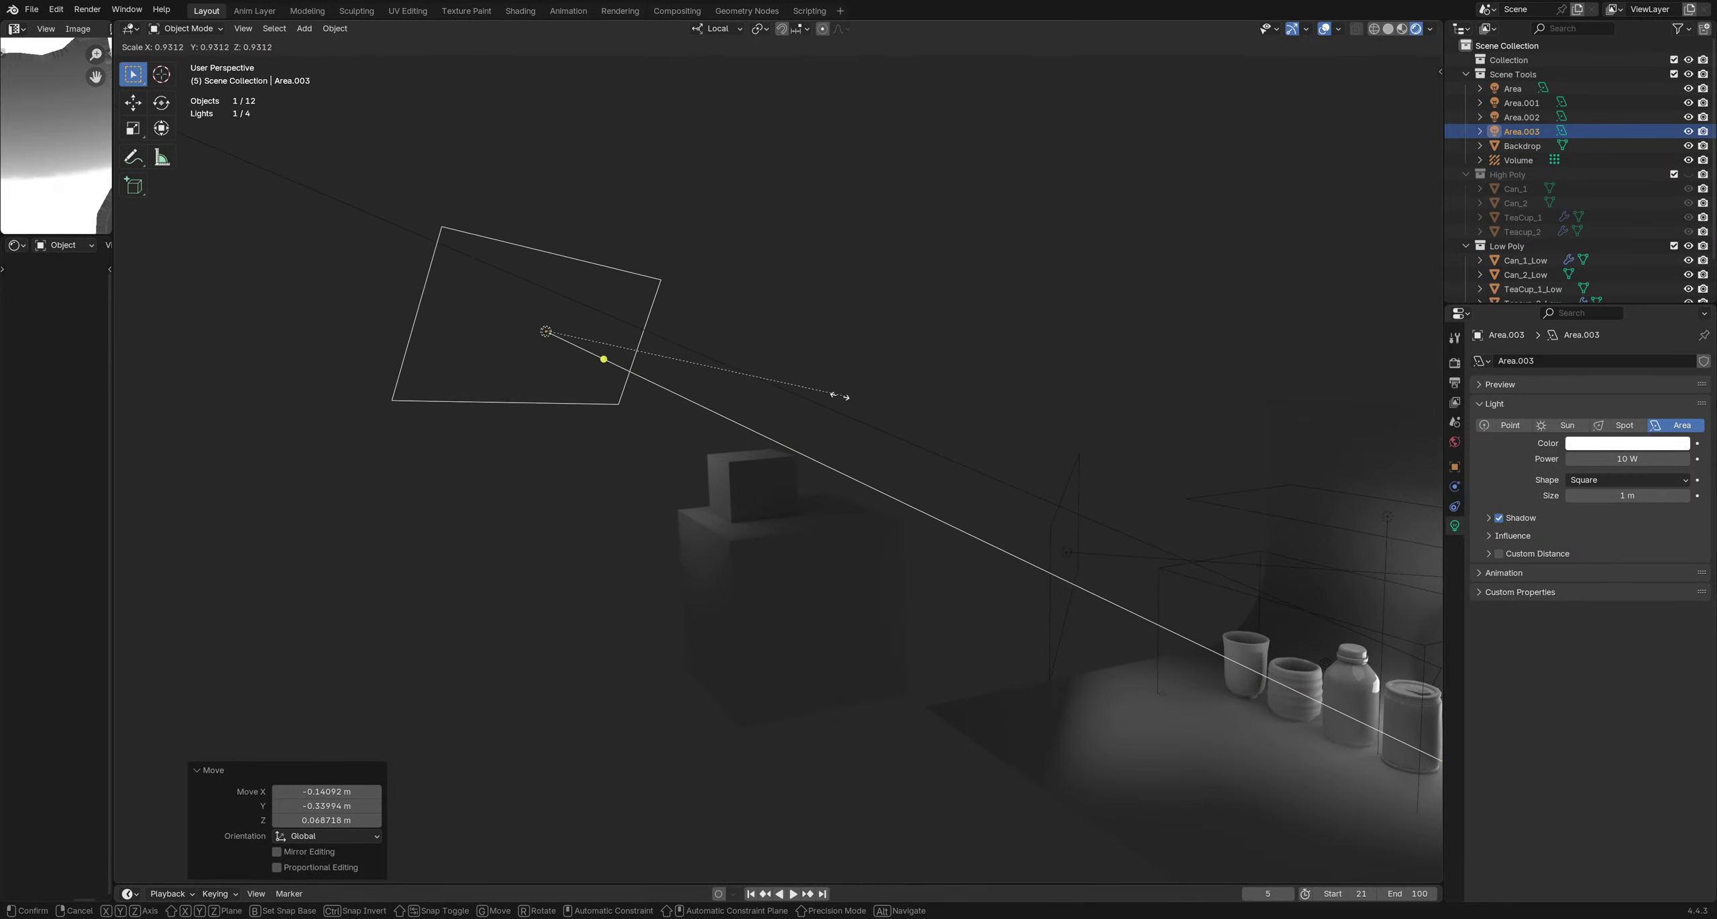
click(718, 384)
key(g)
click(763, 411)
click(892, 373)
Keep EEVEE as the render engine and turn off raytracing
scroll(804, 429, up, 2)
middle_drag(707, 470, 766, 479)
shift+middle_drag(766, 479, 665, 448)
scroll(697, 473, up, 3)
middle_drag(724, 505, 1409, 84)
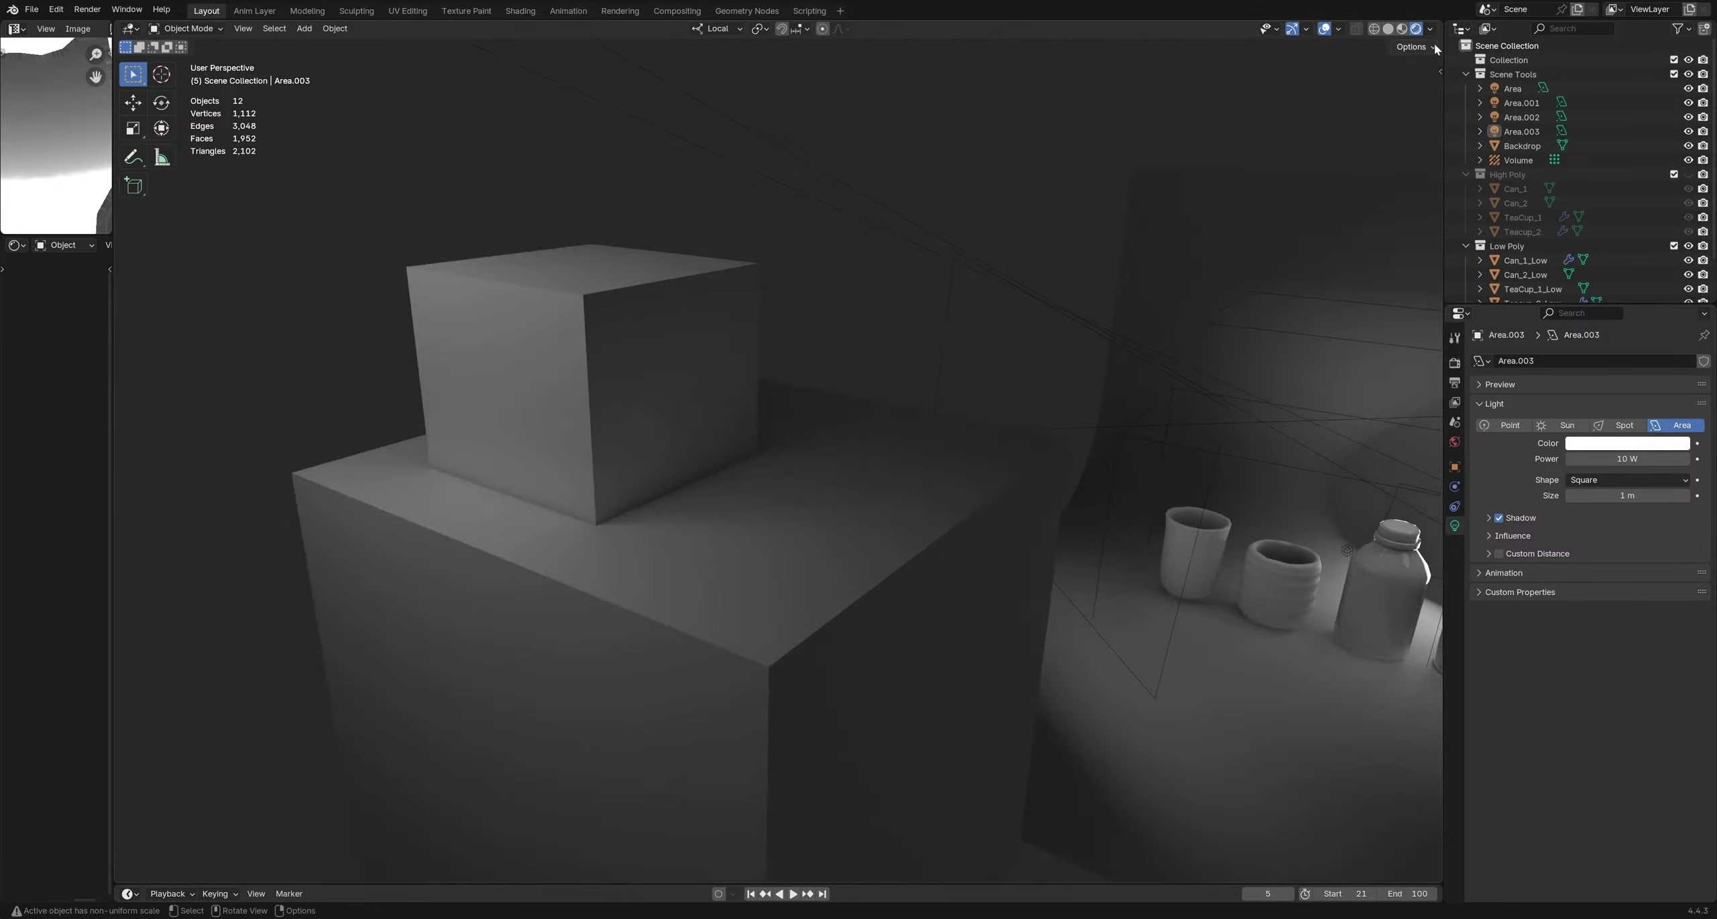
click(1454, 362)
click(1583, 362)
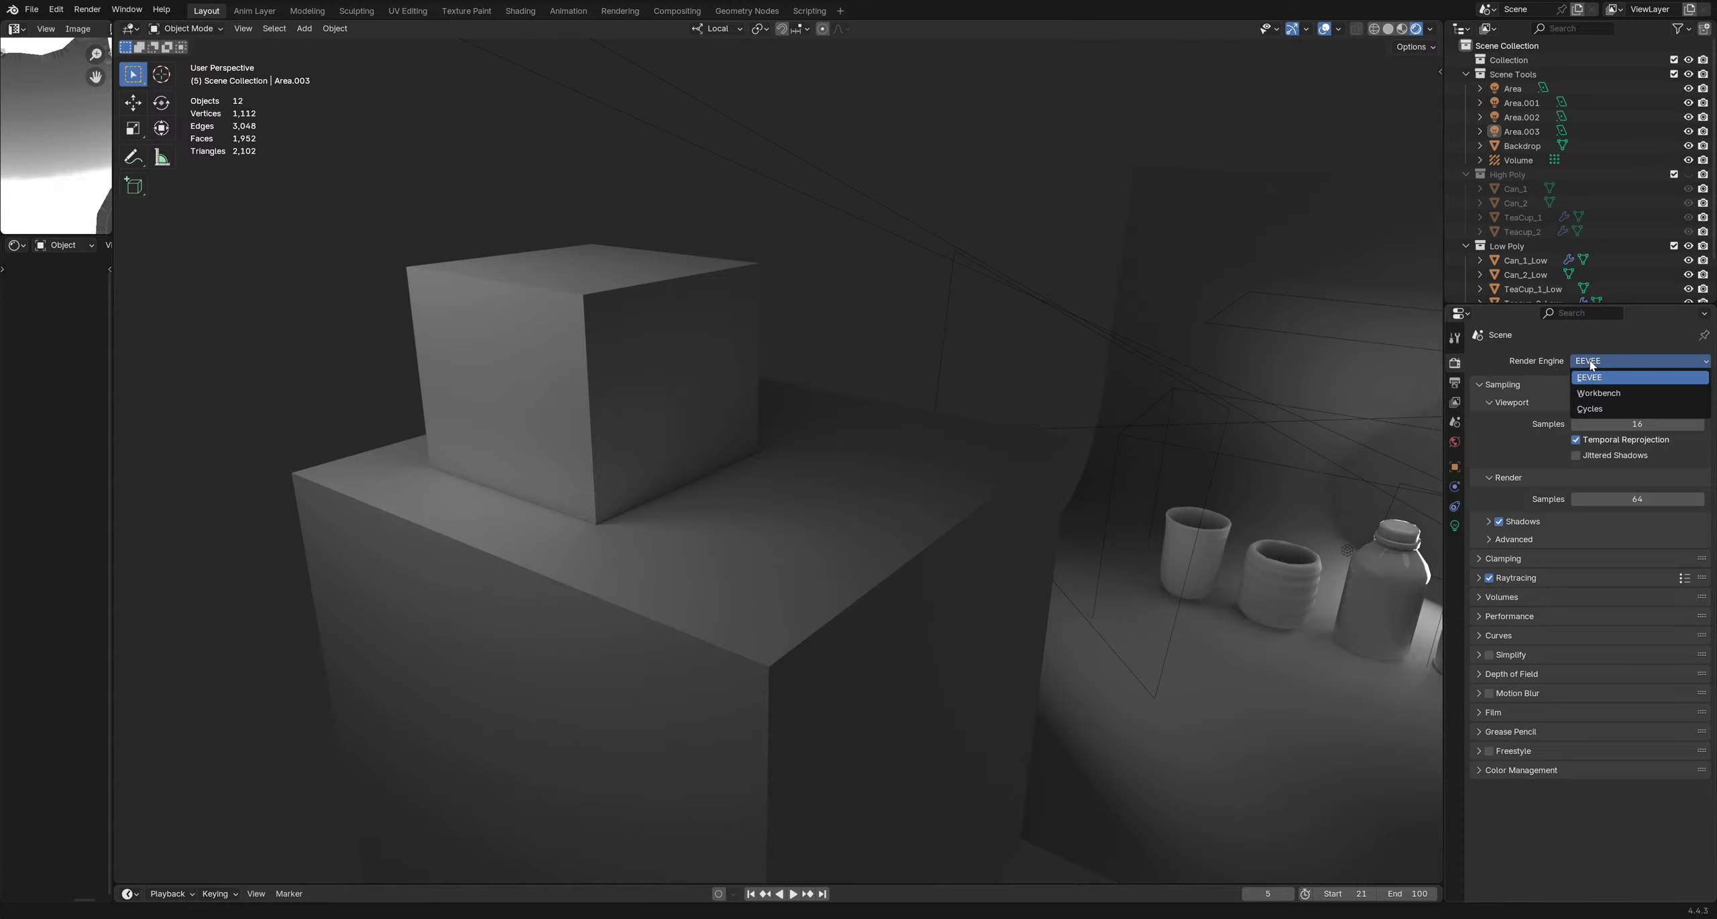
click(1589, 377)
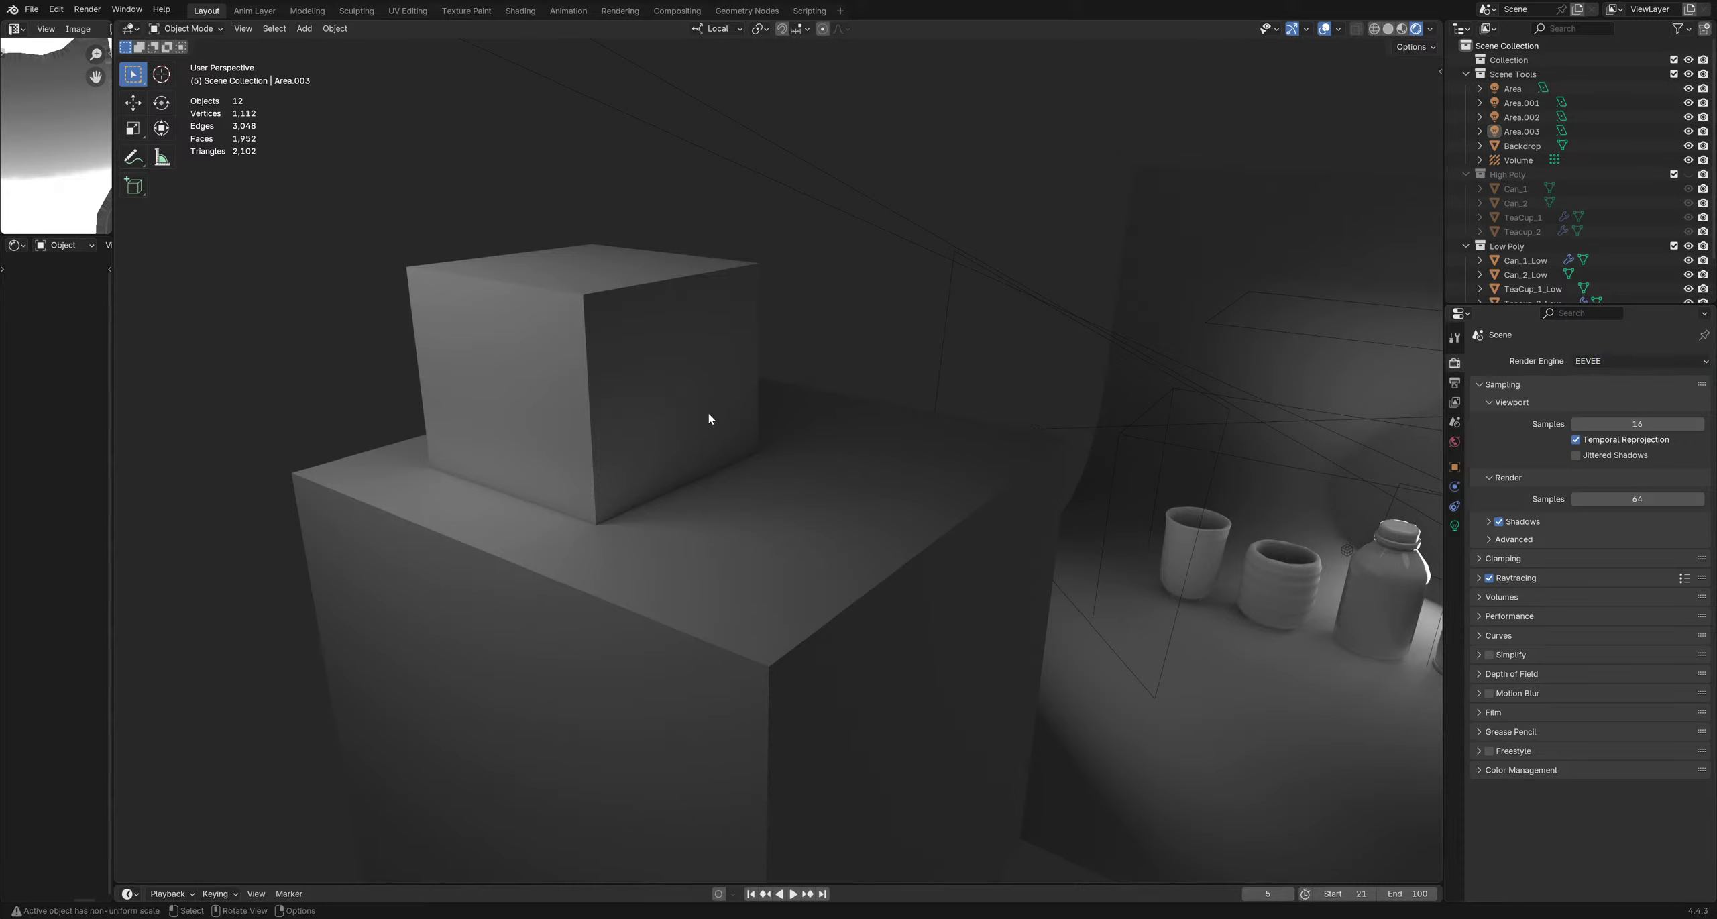
click(1489, 577)
Examine the shading and shadows on the stacked cubes from several angles with raytracing off
middle_drag(671, 335, 816, 501)
scroll(830, 436, down, 3)
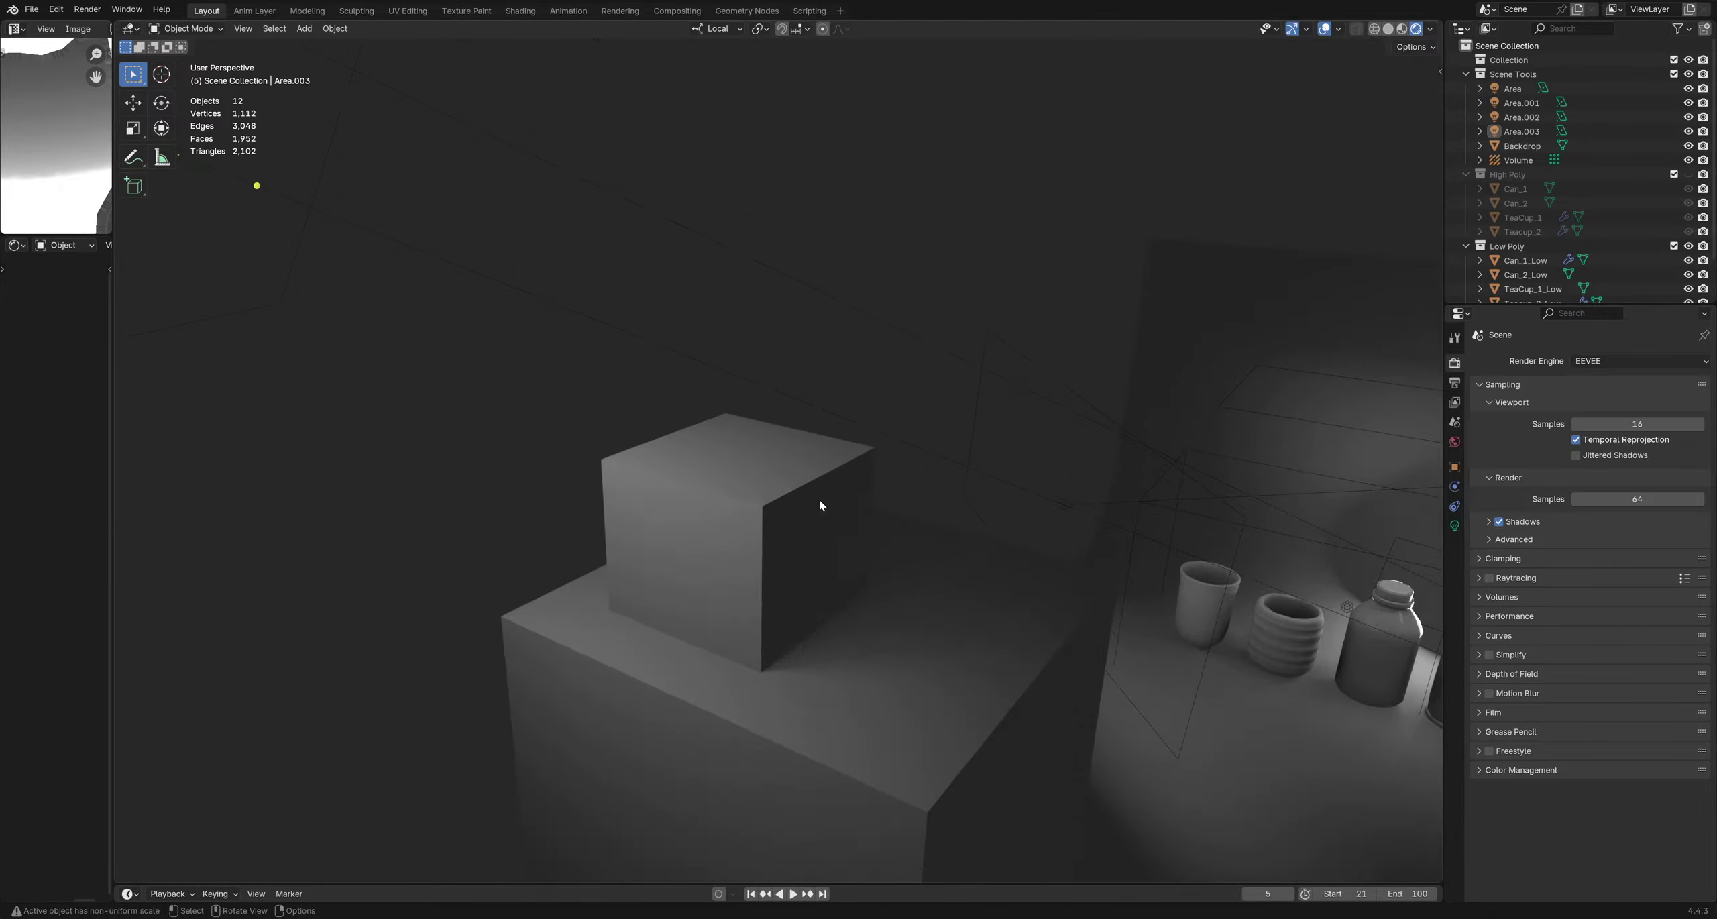
scroll(819, 502, down, 1)
scroll(785, 471, up, 6)
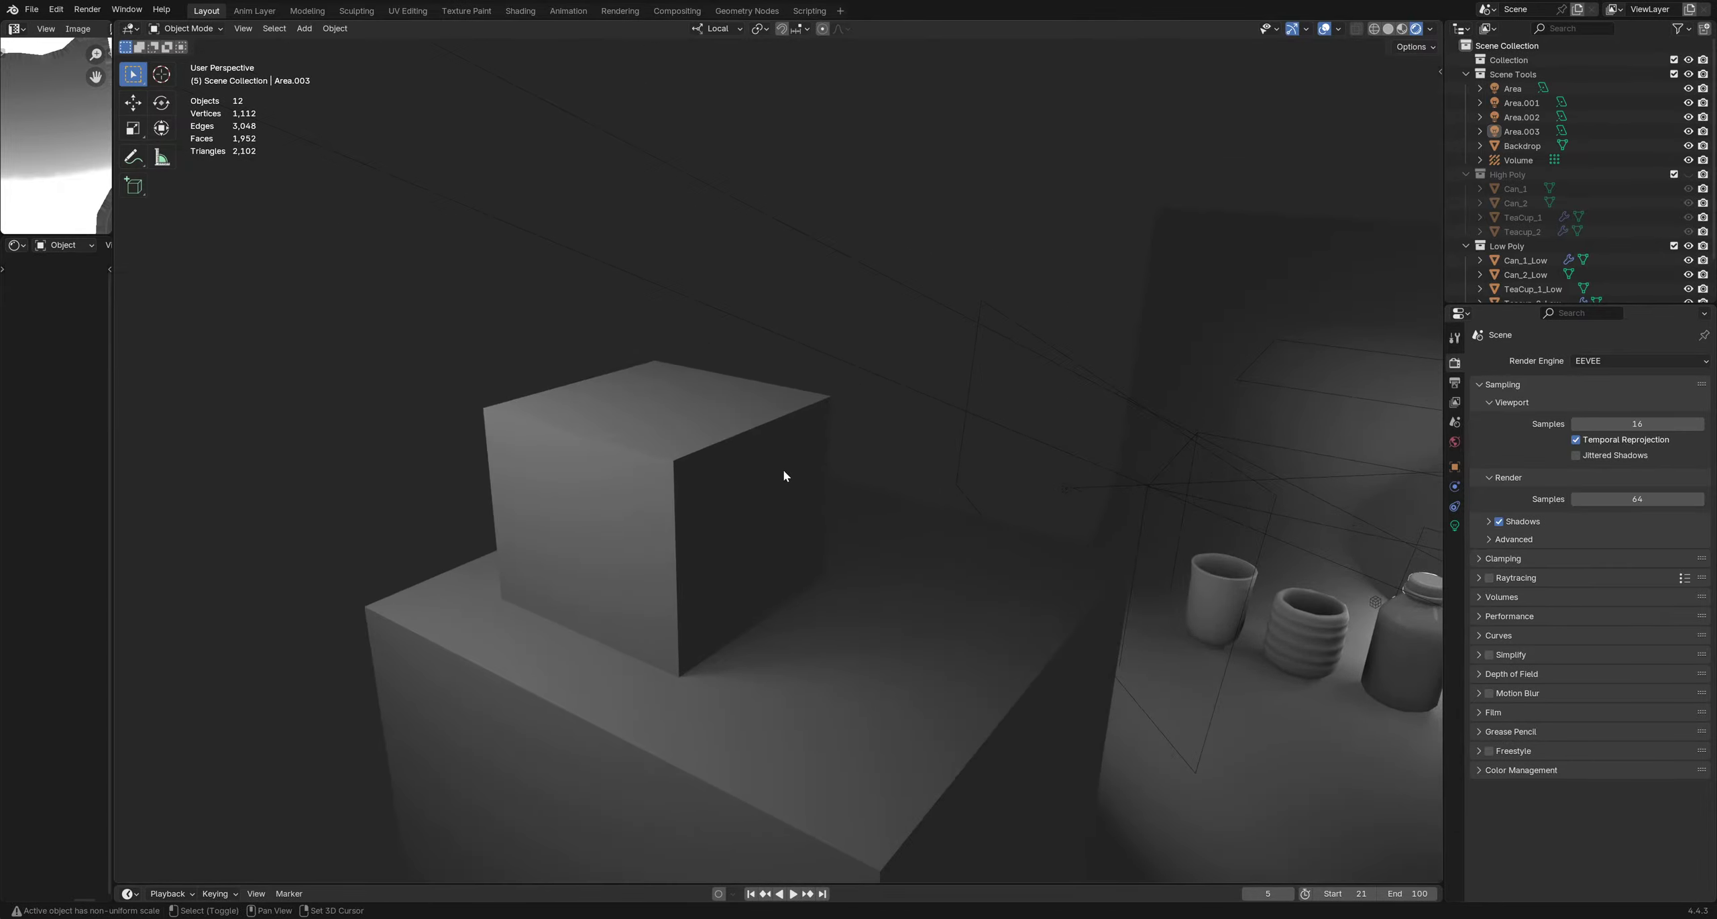
shift+middle_drag(786, 473, 691, 392)
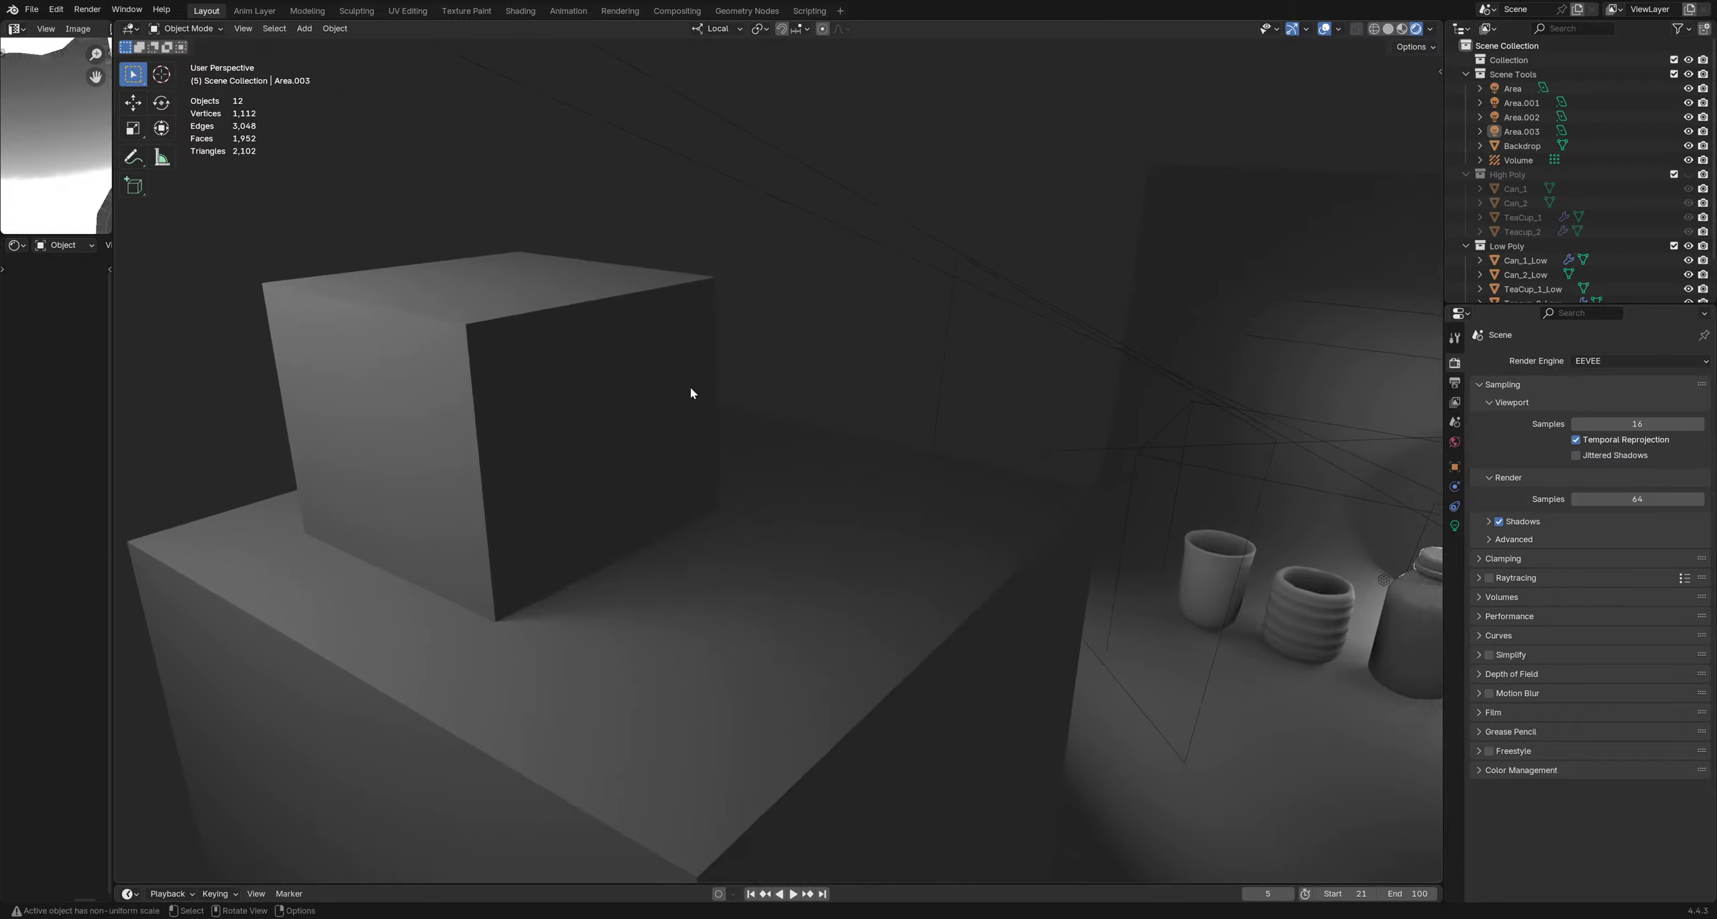
middle_drag(590, 372, 940, 580)
shift+middle_drag(902, 548, 1089, 608)
scroll(911, 504, down, 2)
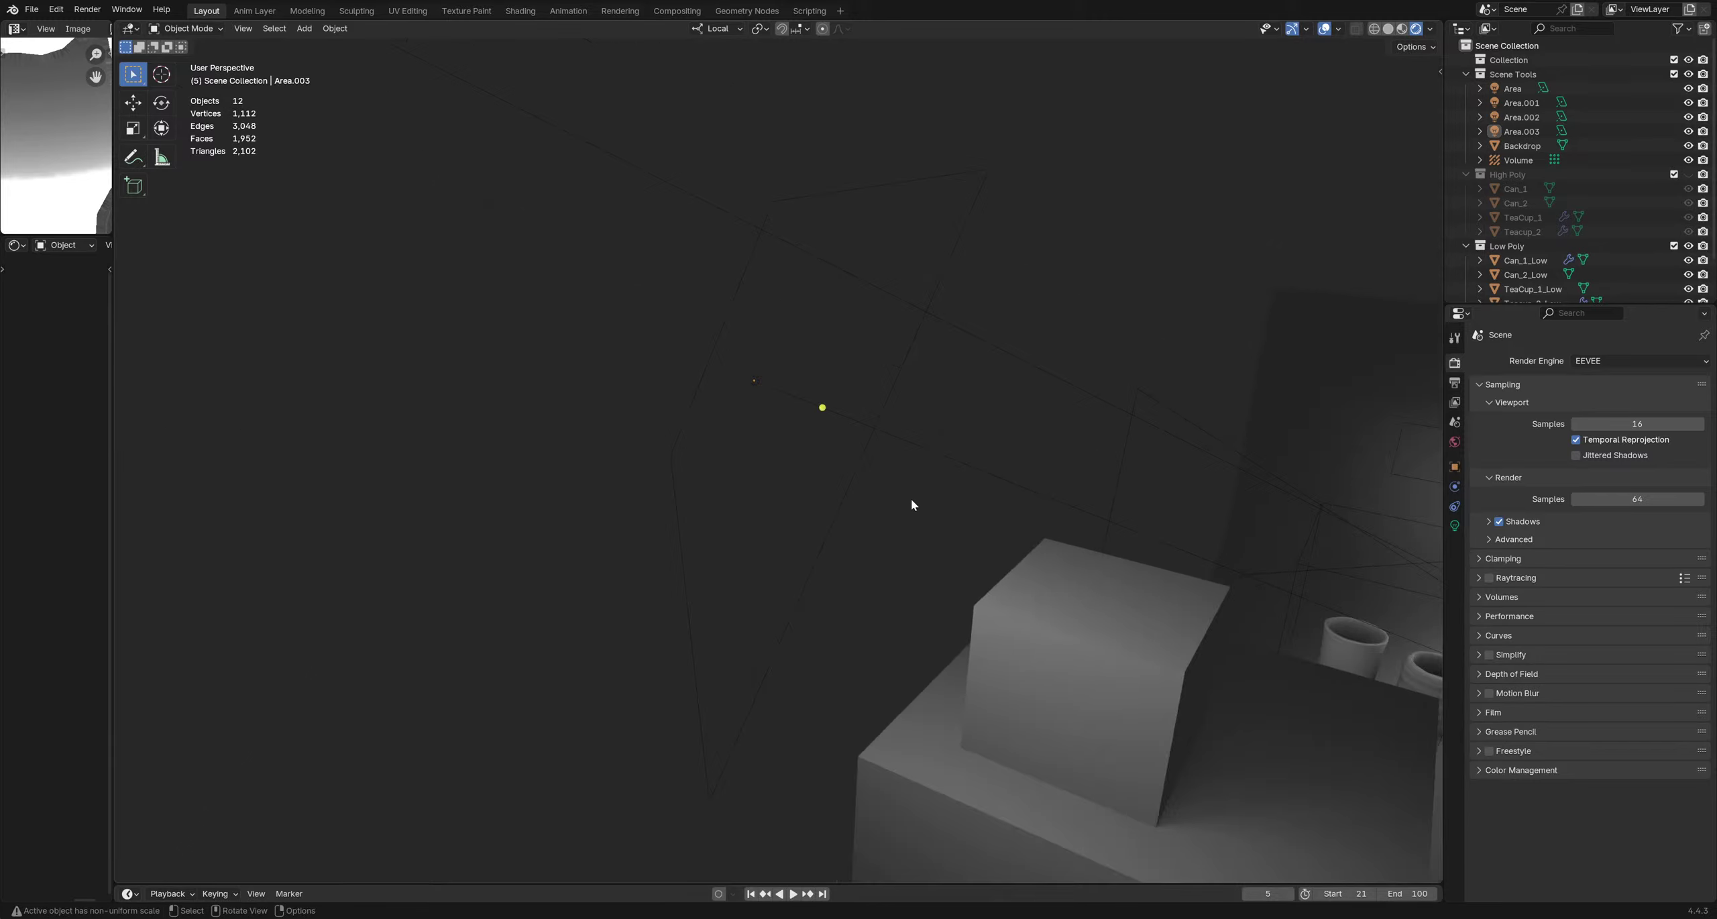
shift+middle_drag(999, 529, 629, 309)
scroll(649, 420, up, 3)
scroll(629, 301, down, 4)
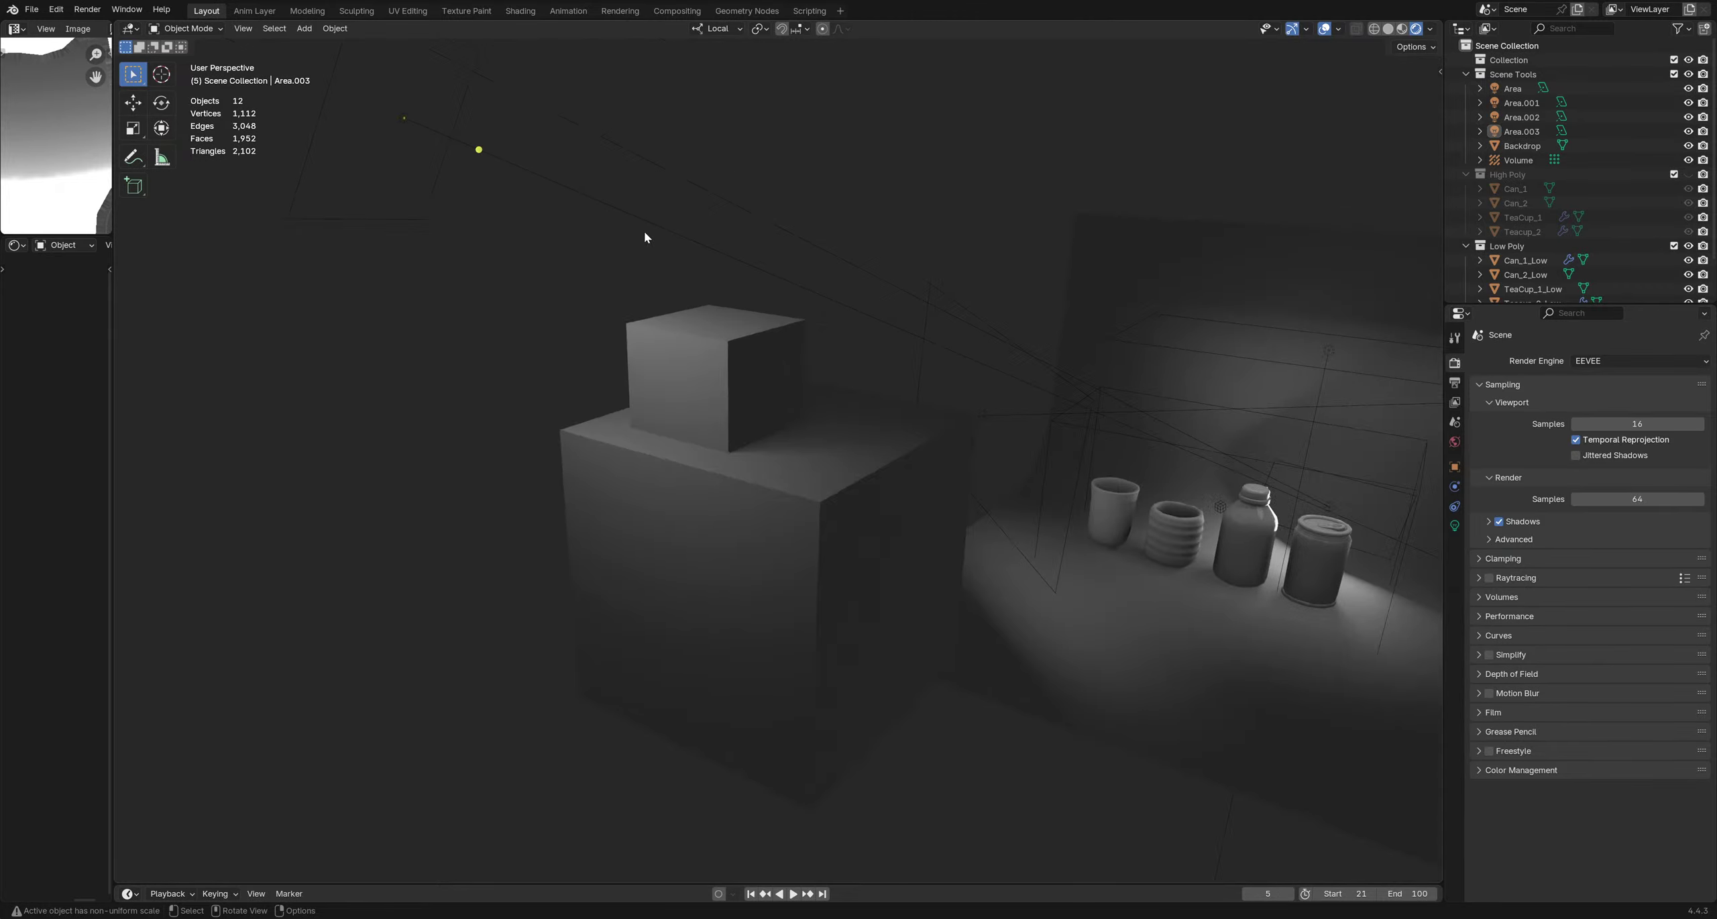
click(628, 248)
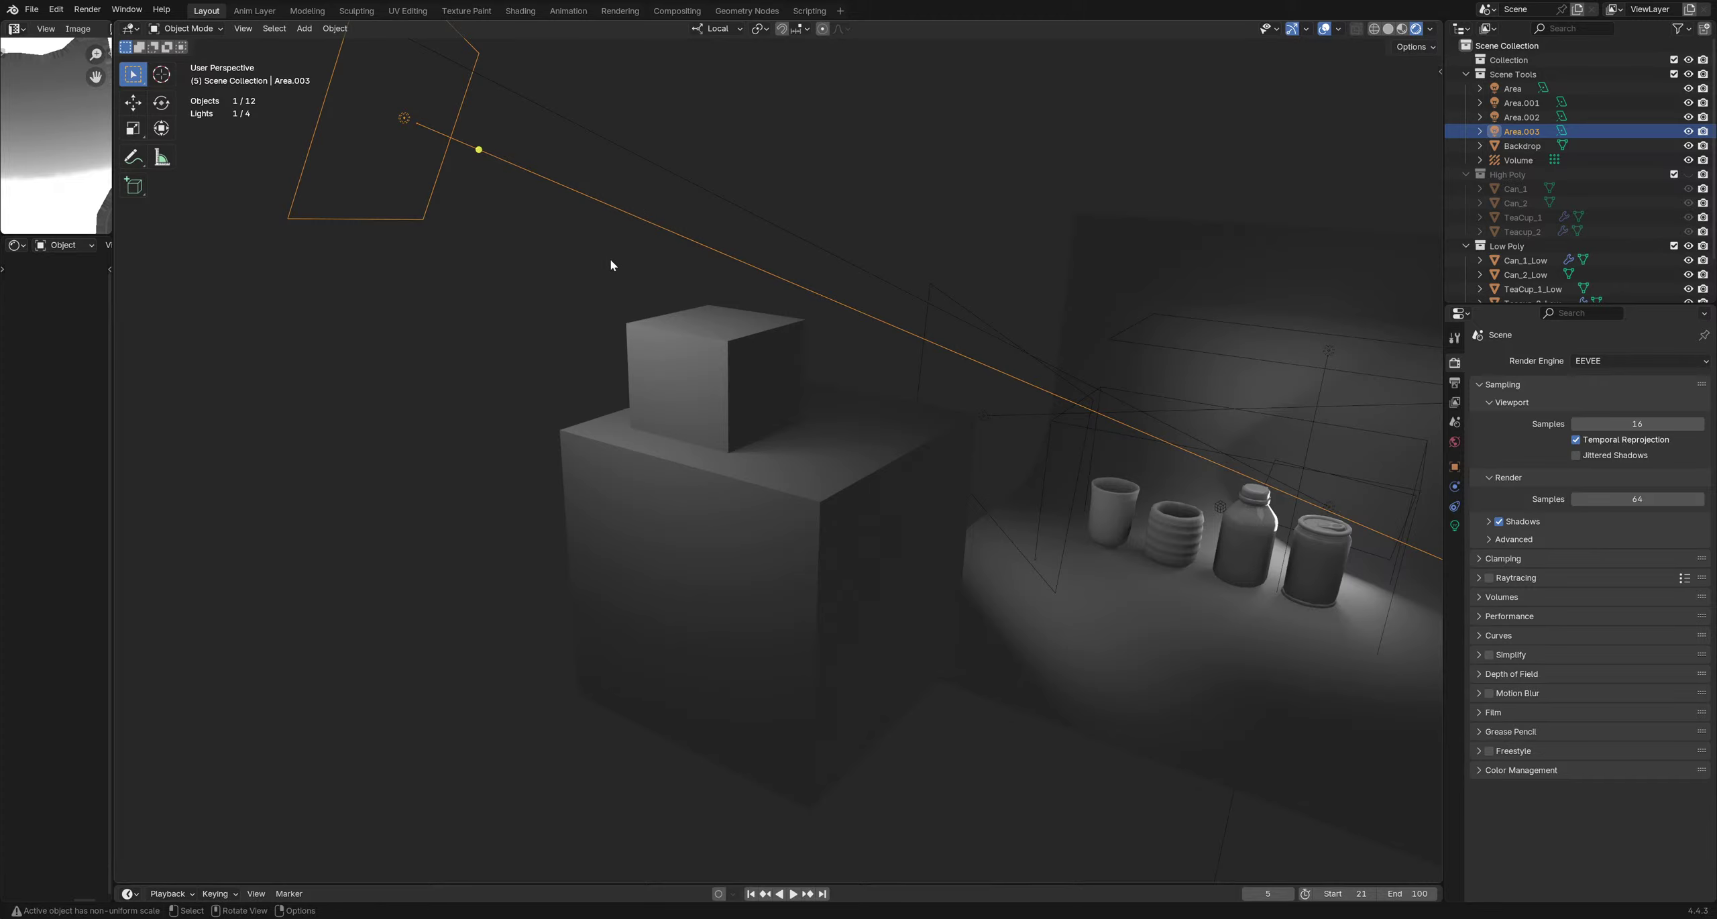
click(611, 259)
click(641, 201)
click(622, 253)
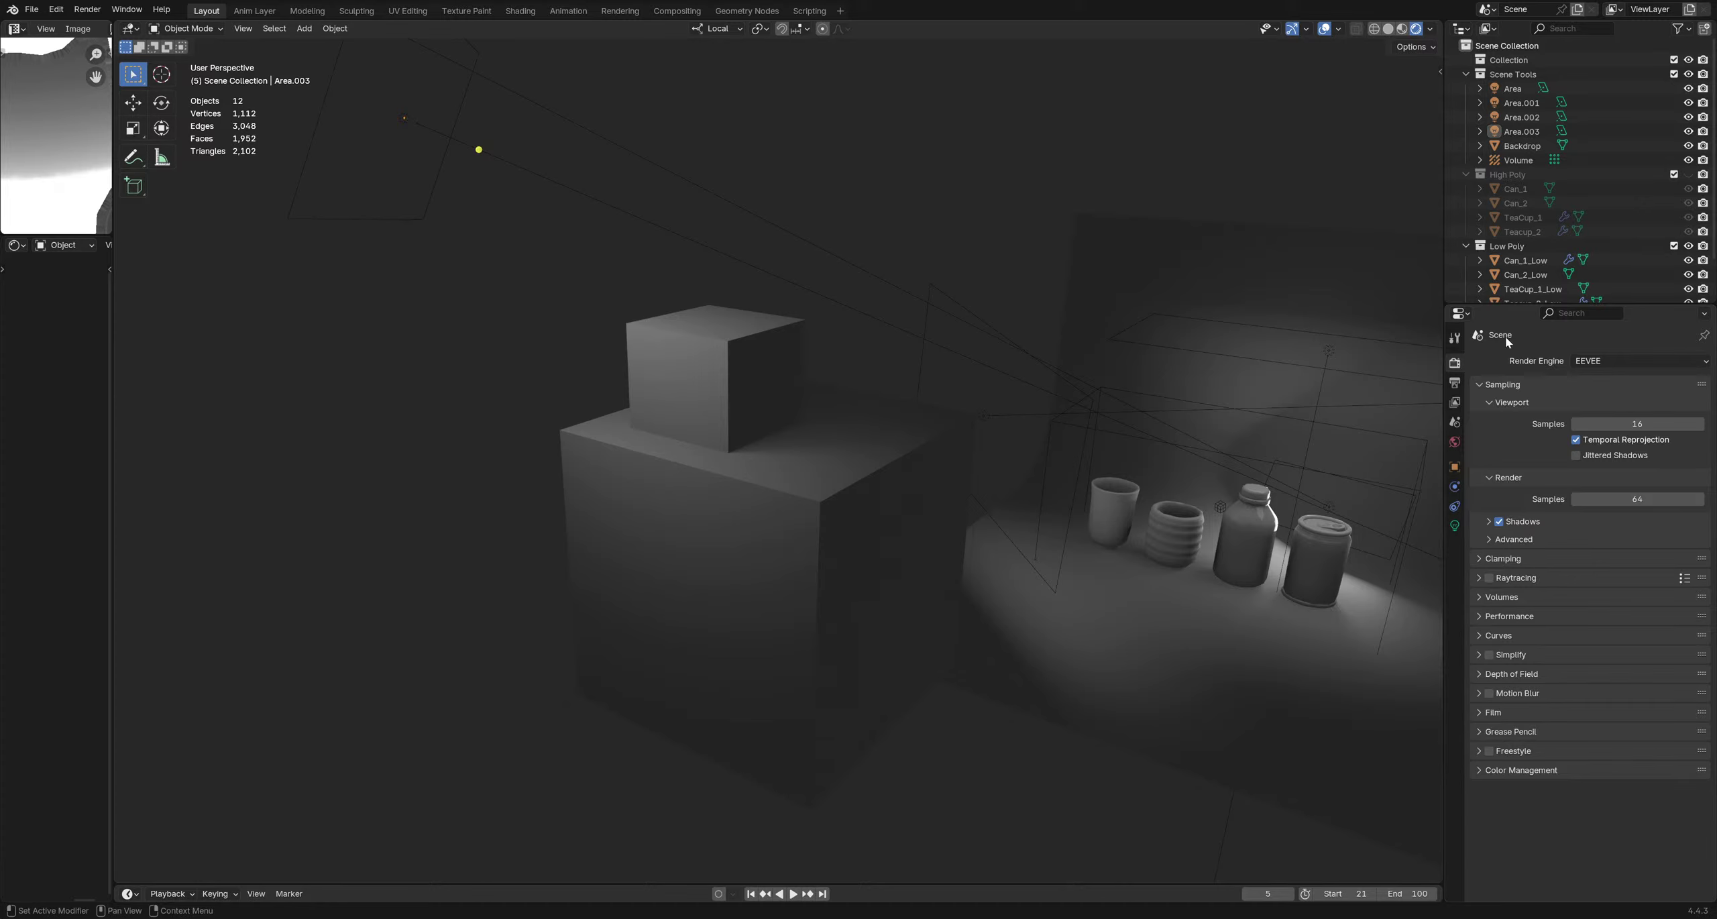
Select the Volume light probe around the containers and review its bake, offset and viewport display settings
shift+middle_drag(1177, 429, 1042, 495)
click(1015, 458)
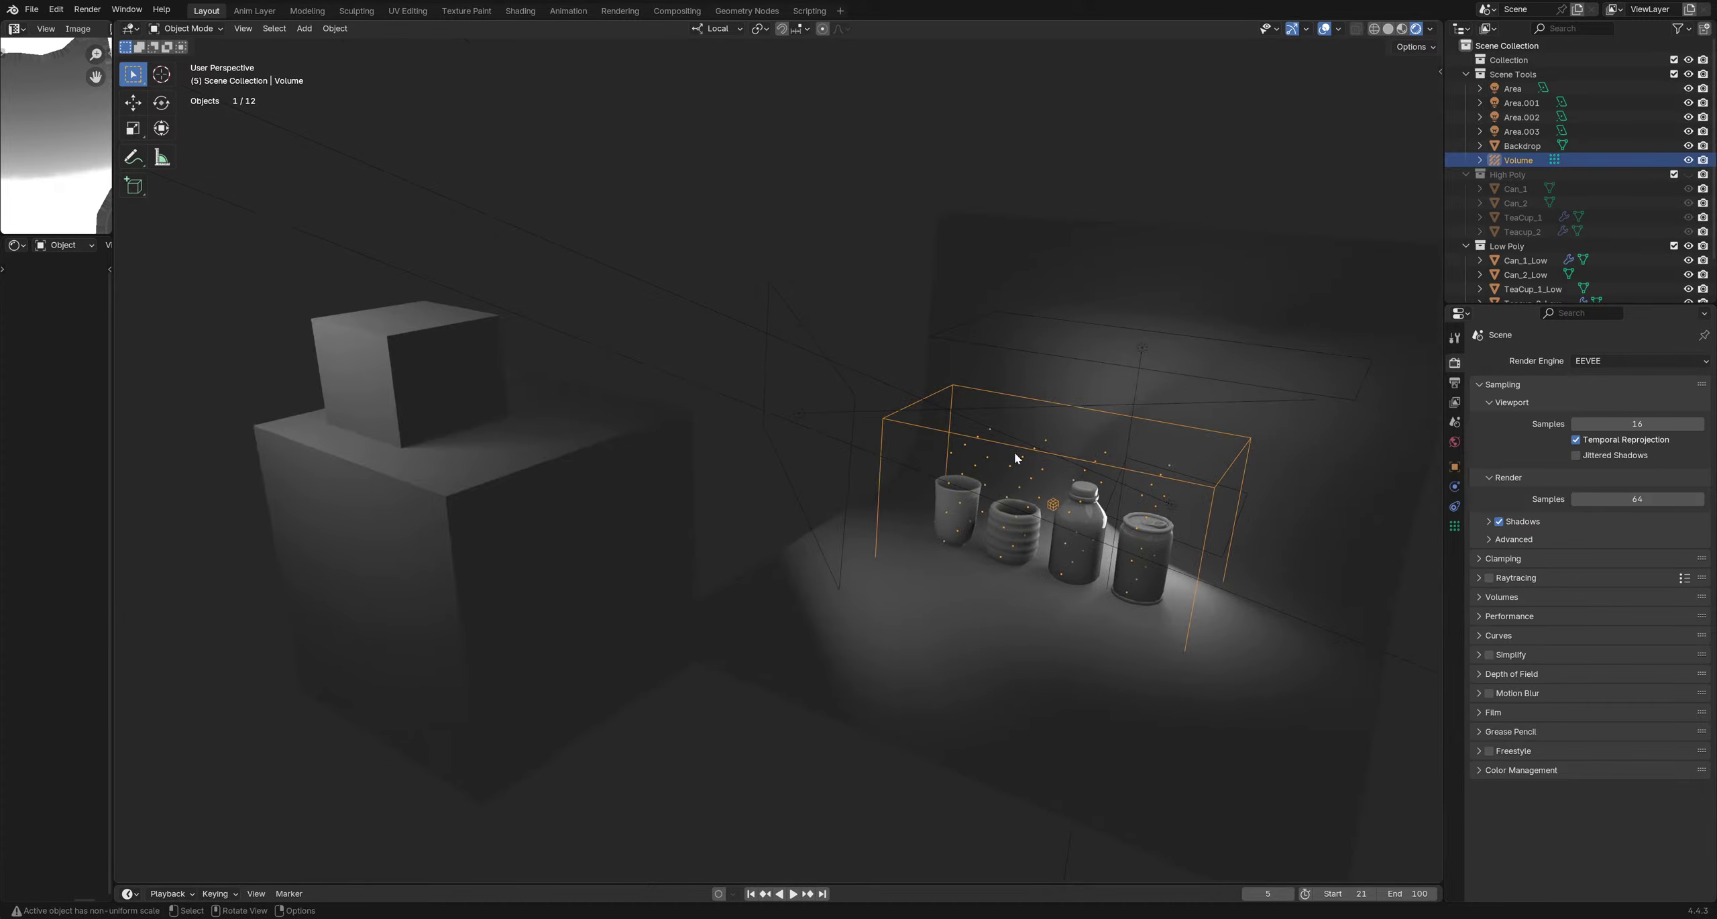
click(1454, 526)
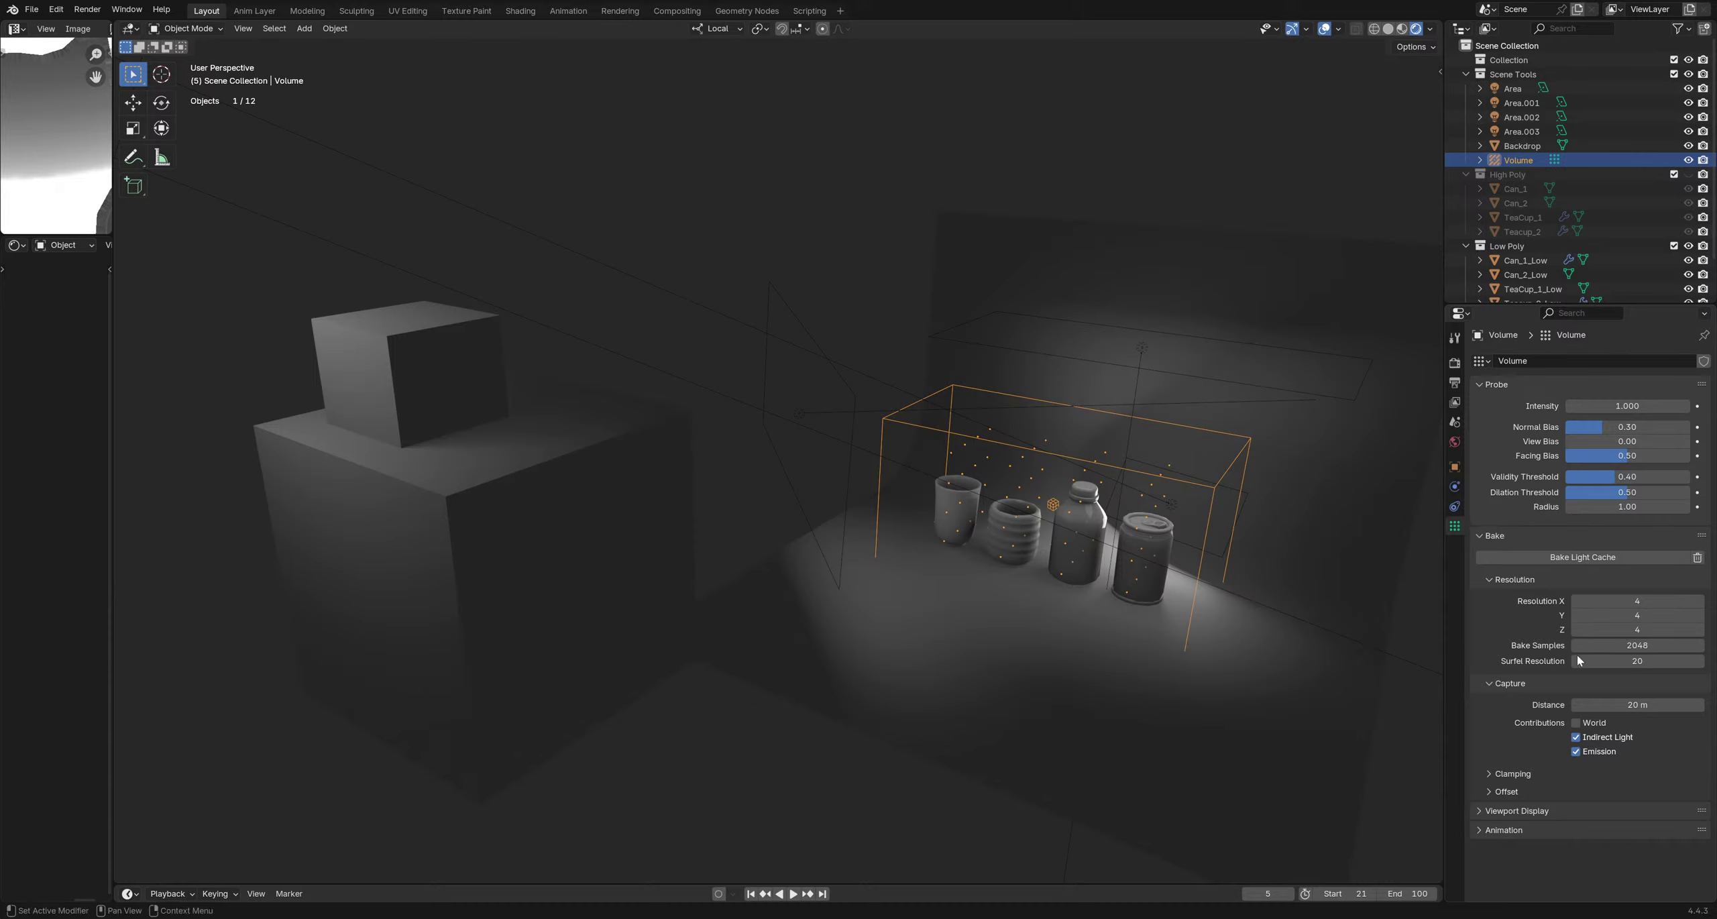
click(1521, 792)
click(1525, 789)
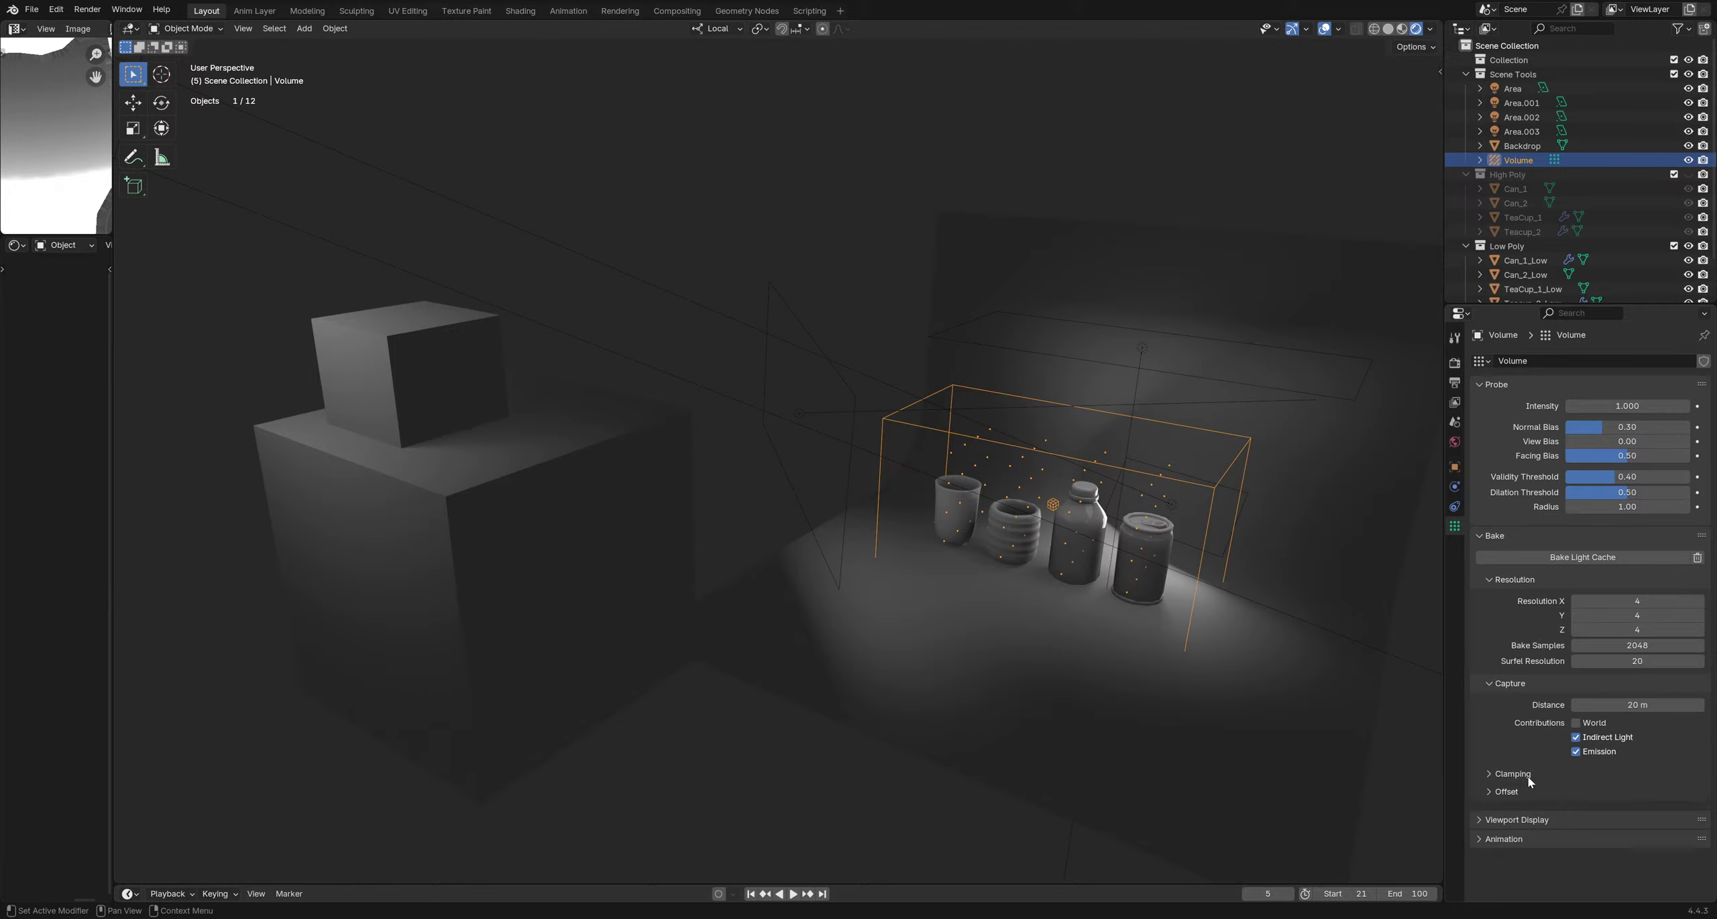
click(1526, 811)
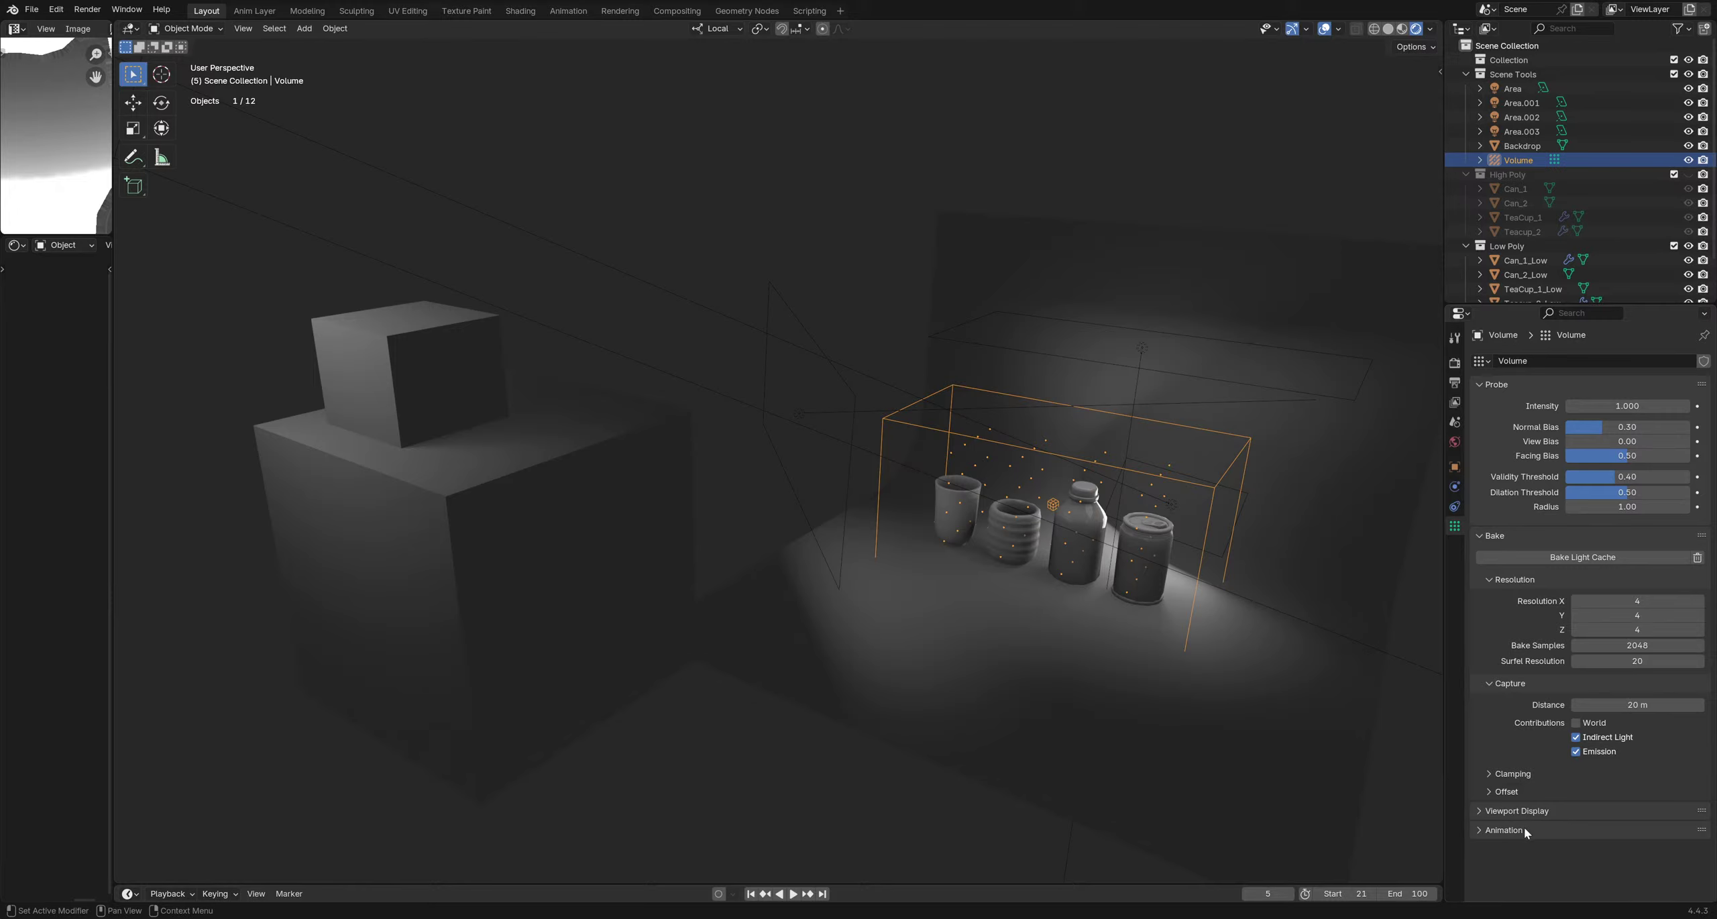
click(1526, 812)
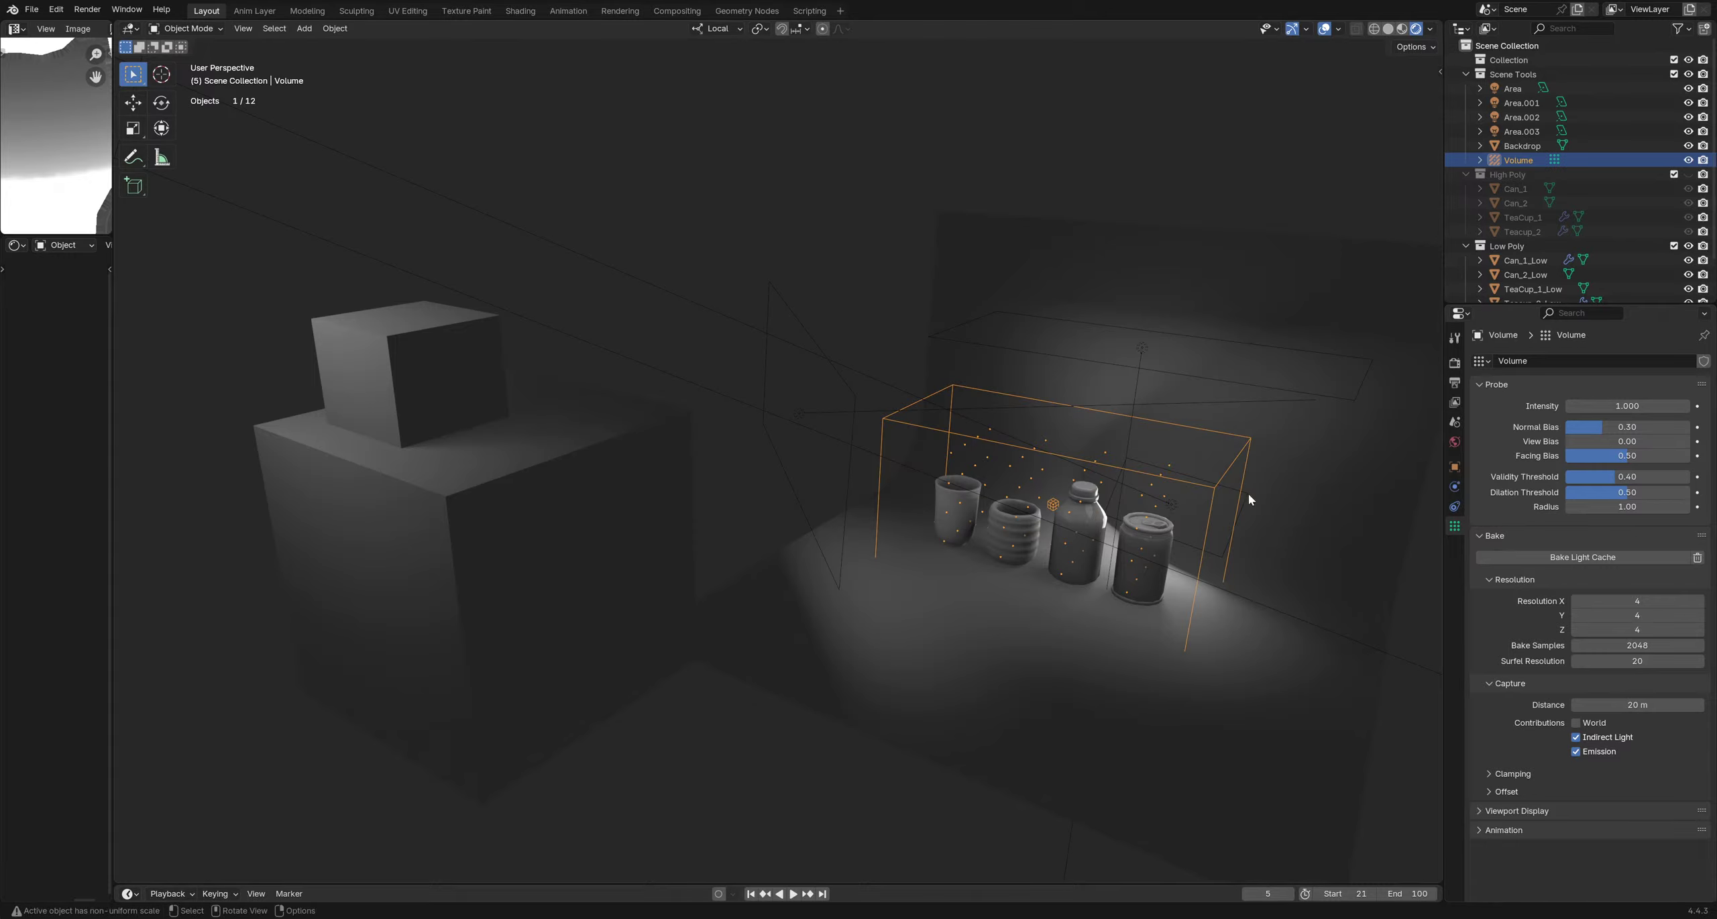
Select the small cube and check its material and mesh data properties
middle_drag(542, 341, 748, 343)
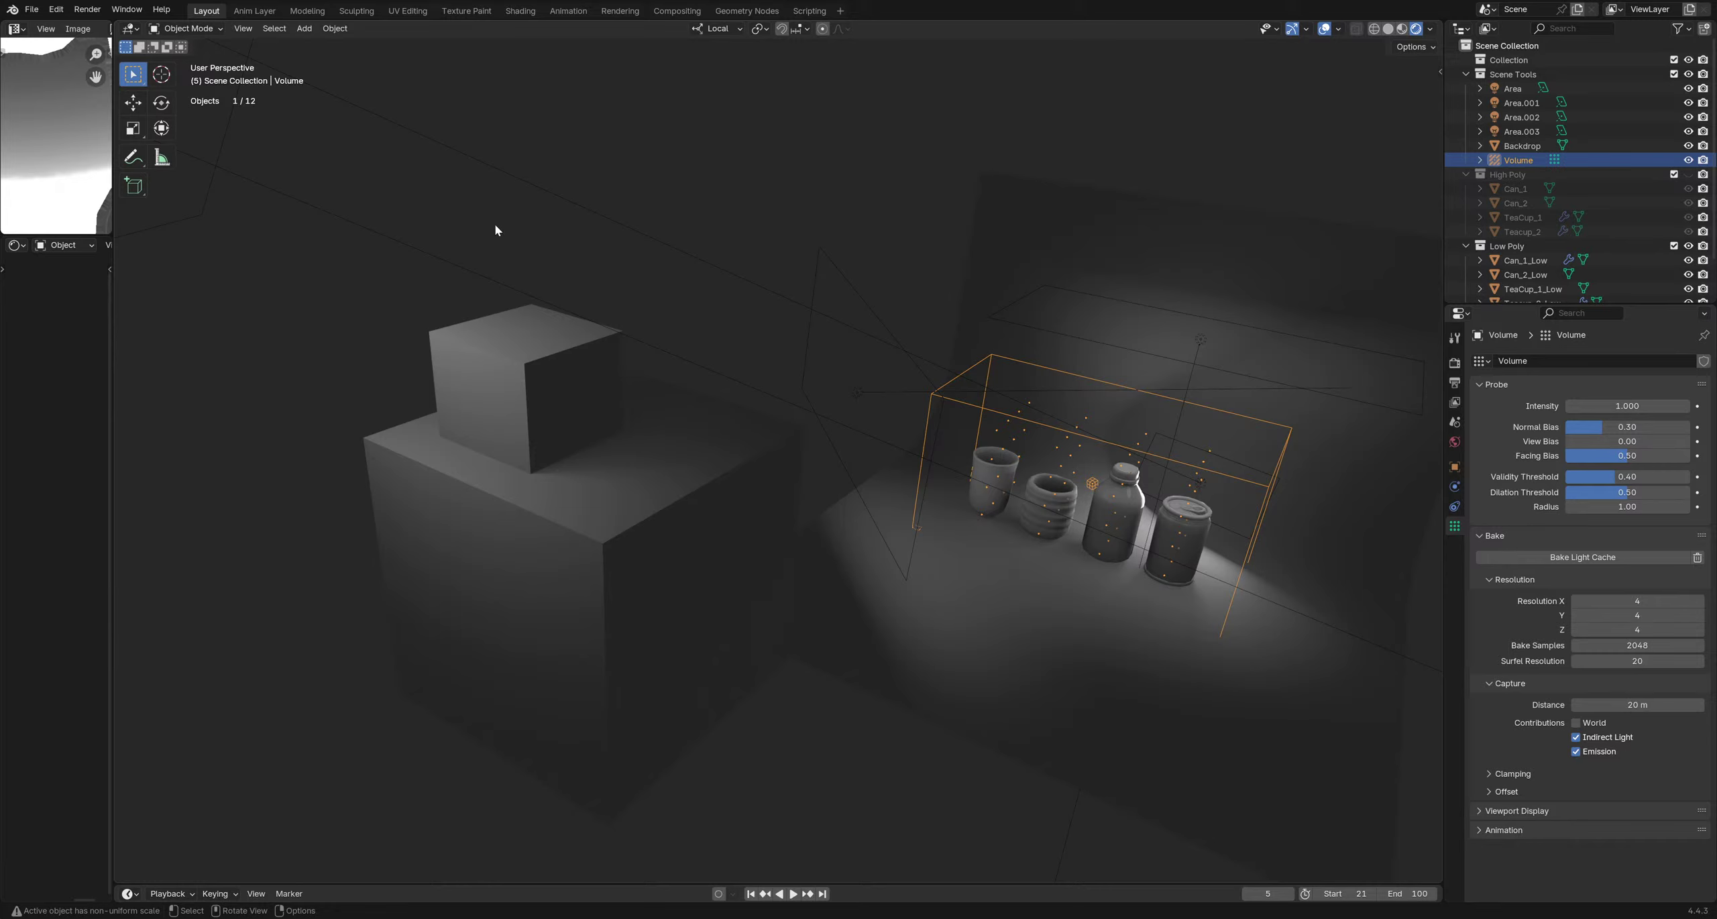
click(514, 329)
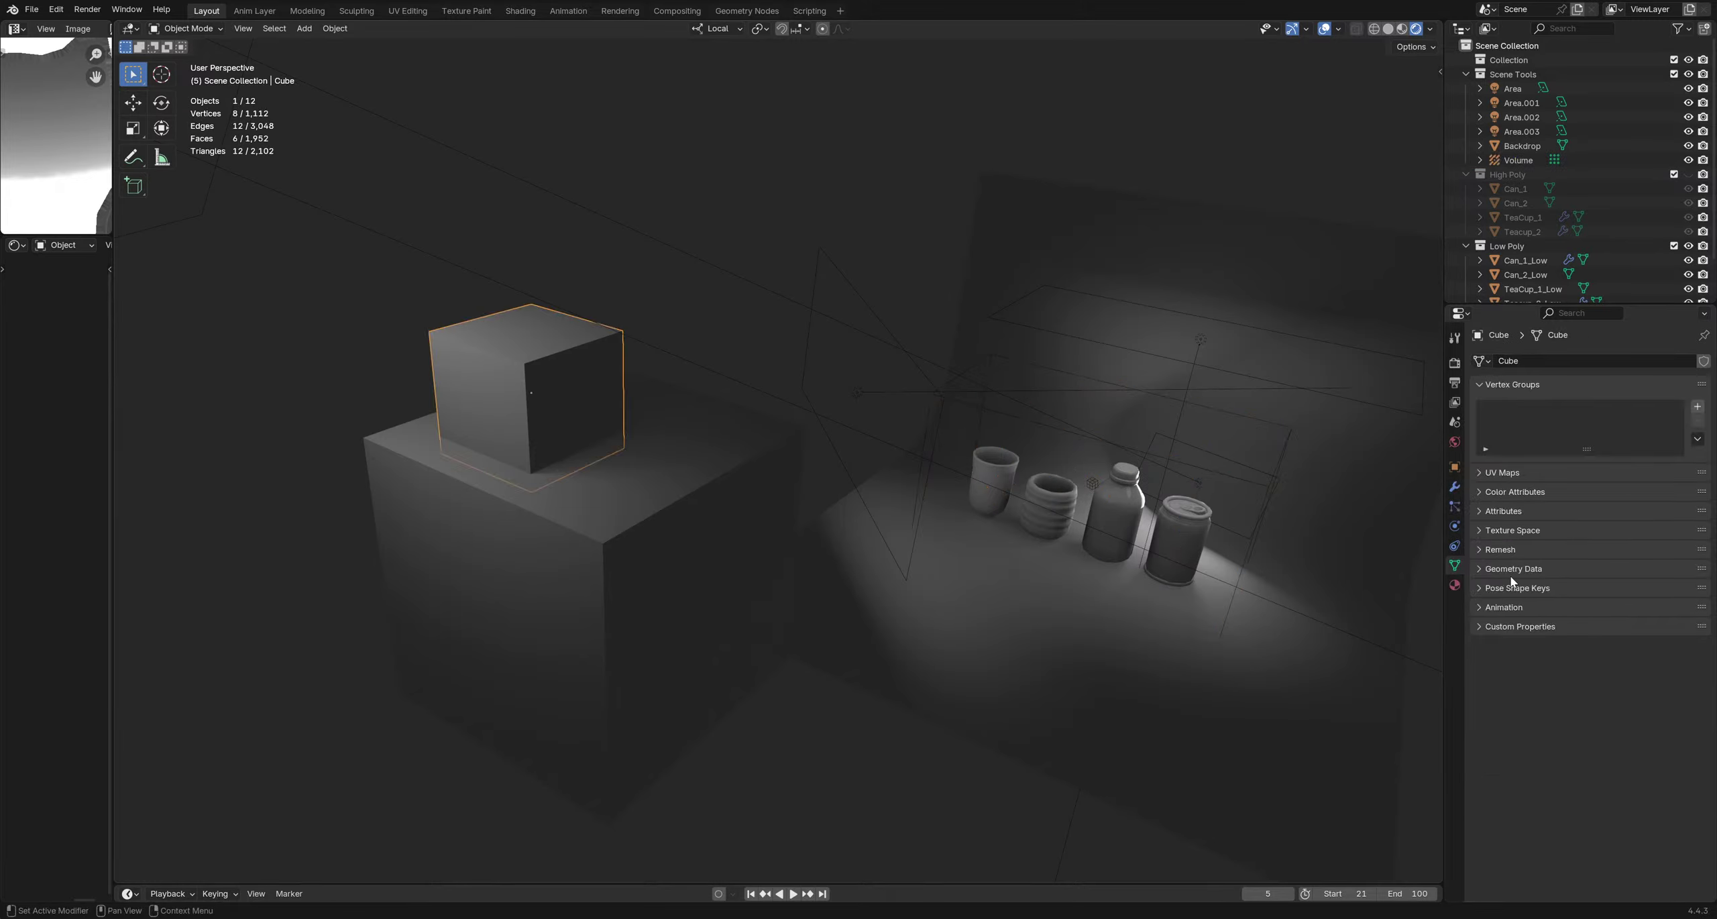
click(1454, 585)
click(1454, 567)
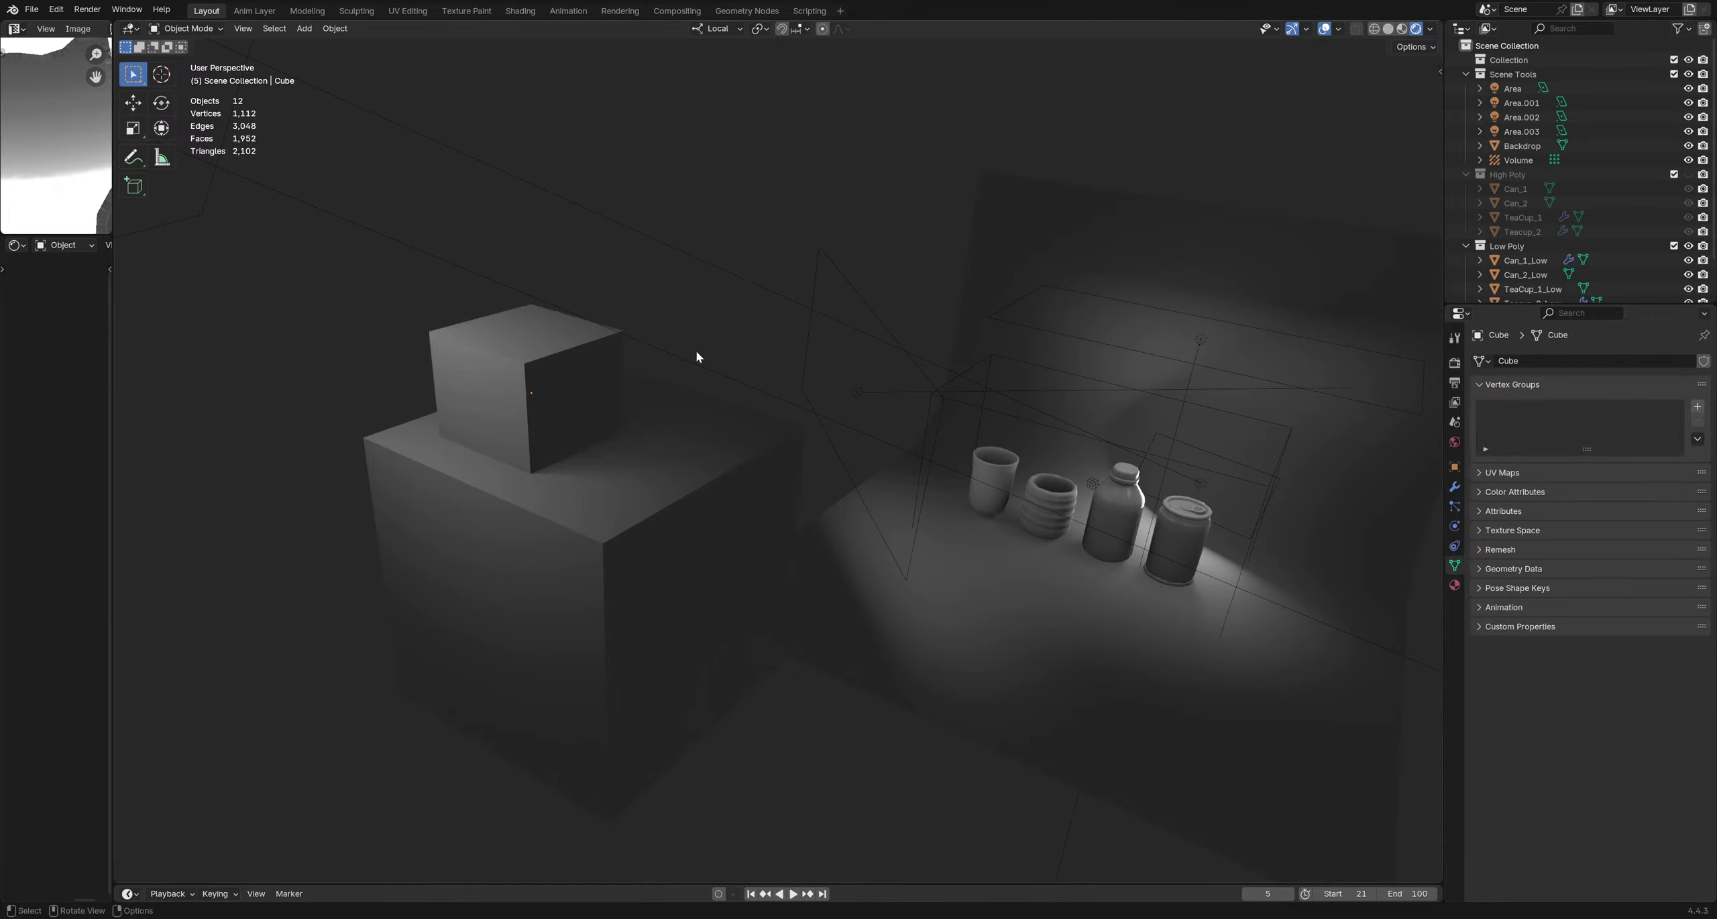
Scale down the area light by the cubes and move it close beside the small cube
middle_drag(437, 283, 667, 372)
click(508, 277)
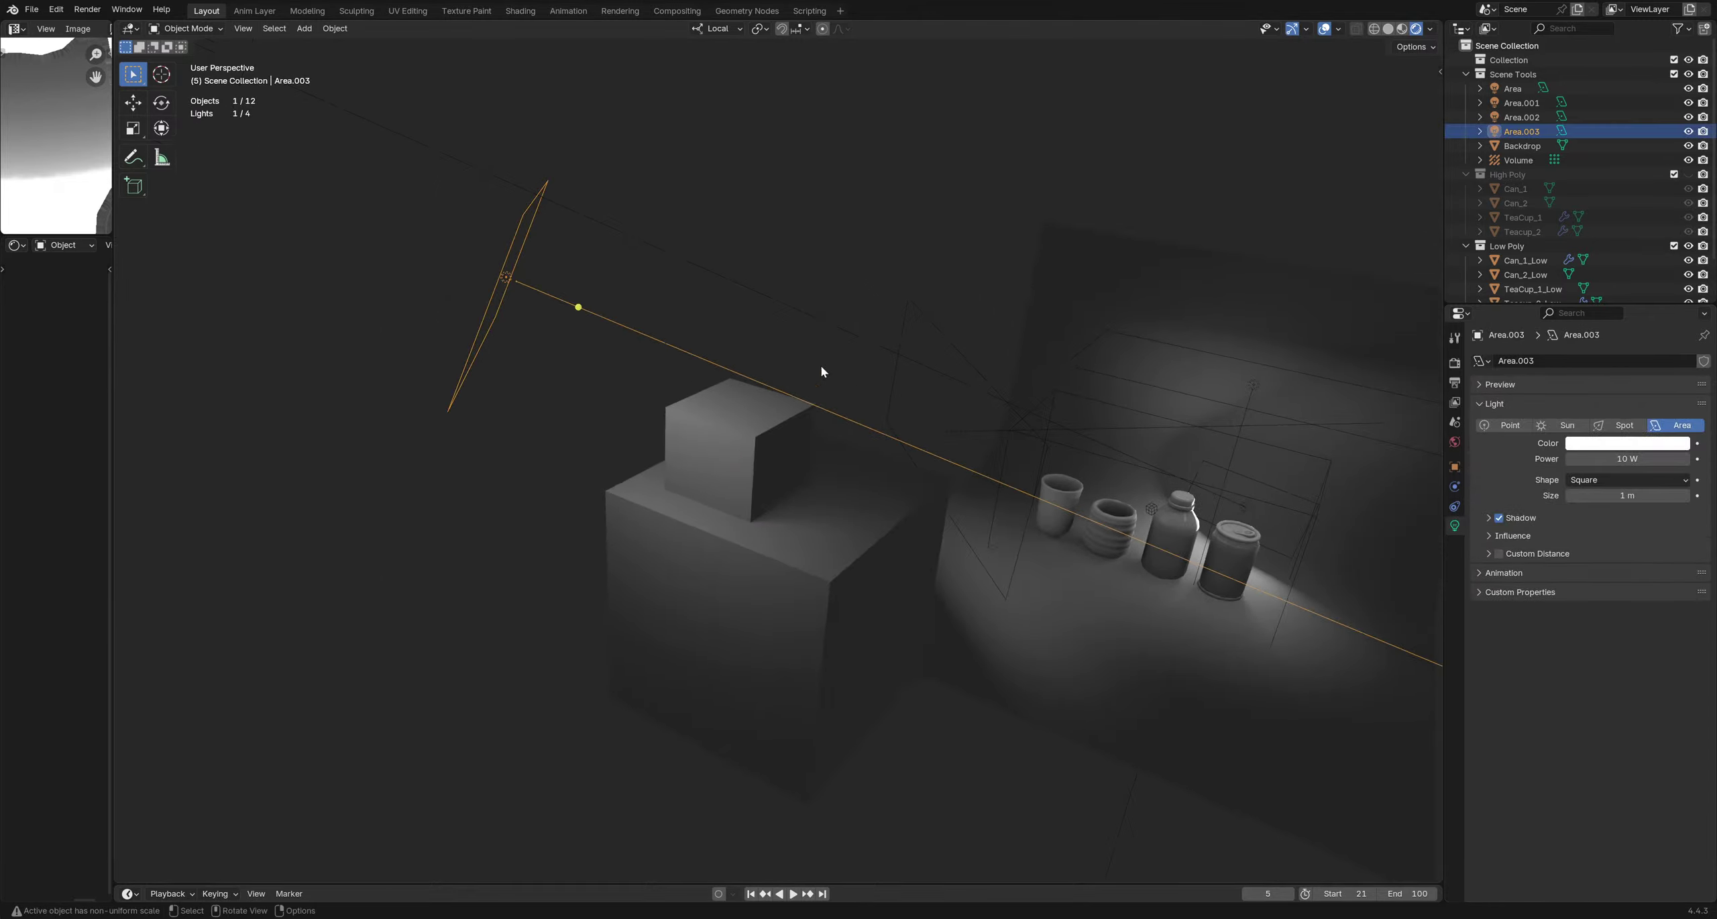
key(s)
click(612, 323)
key(g)
click(845, 564)
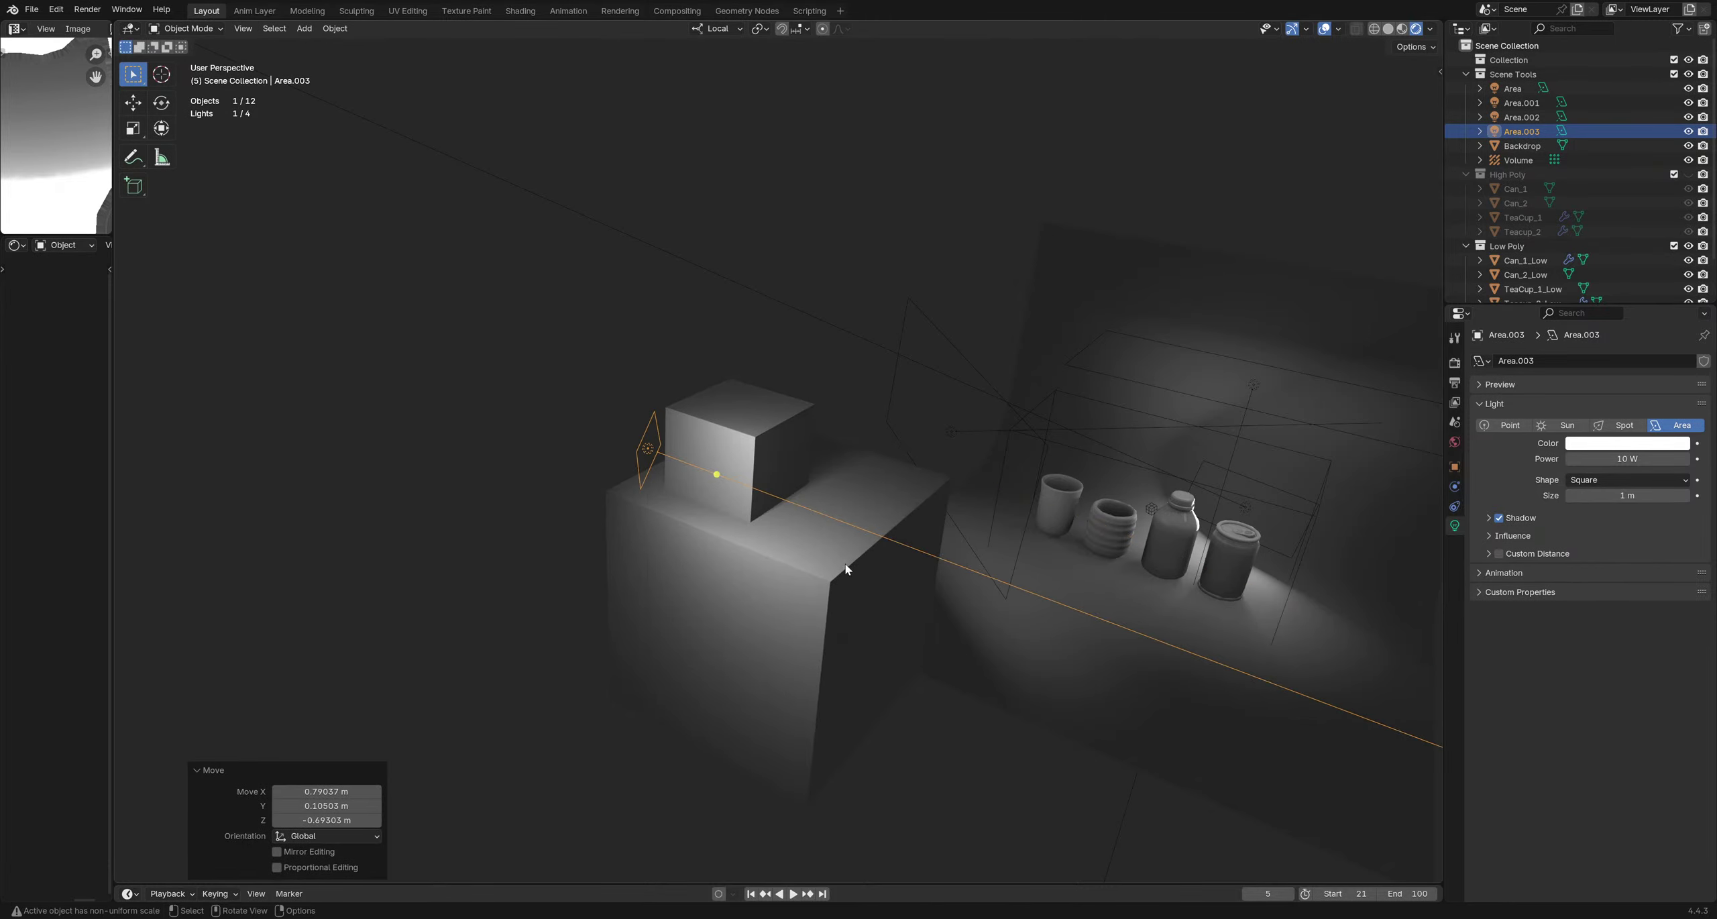
Examine the small cube's shaded side, rotate its area light about -33.6° in the view, and reposition the light
middle_drag(845, 569, 781, 559)
scroll(792, 557, up, 5)
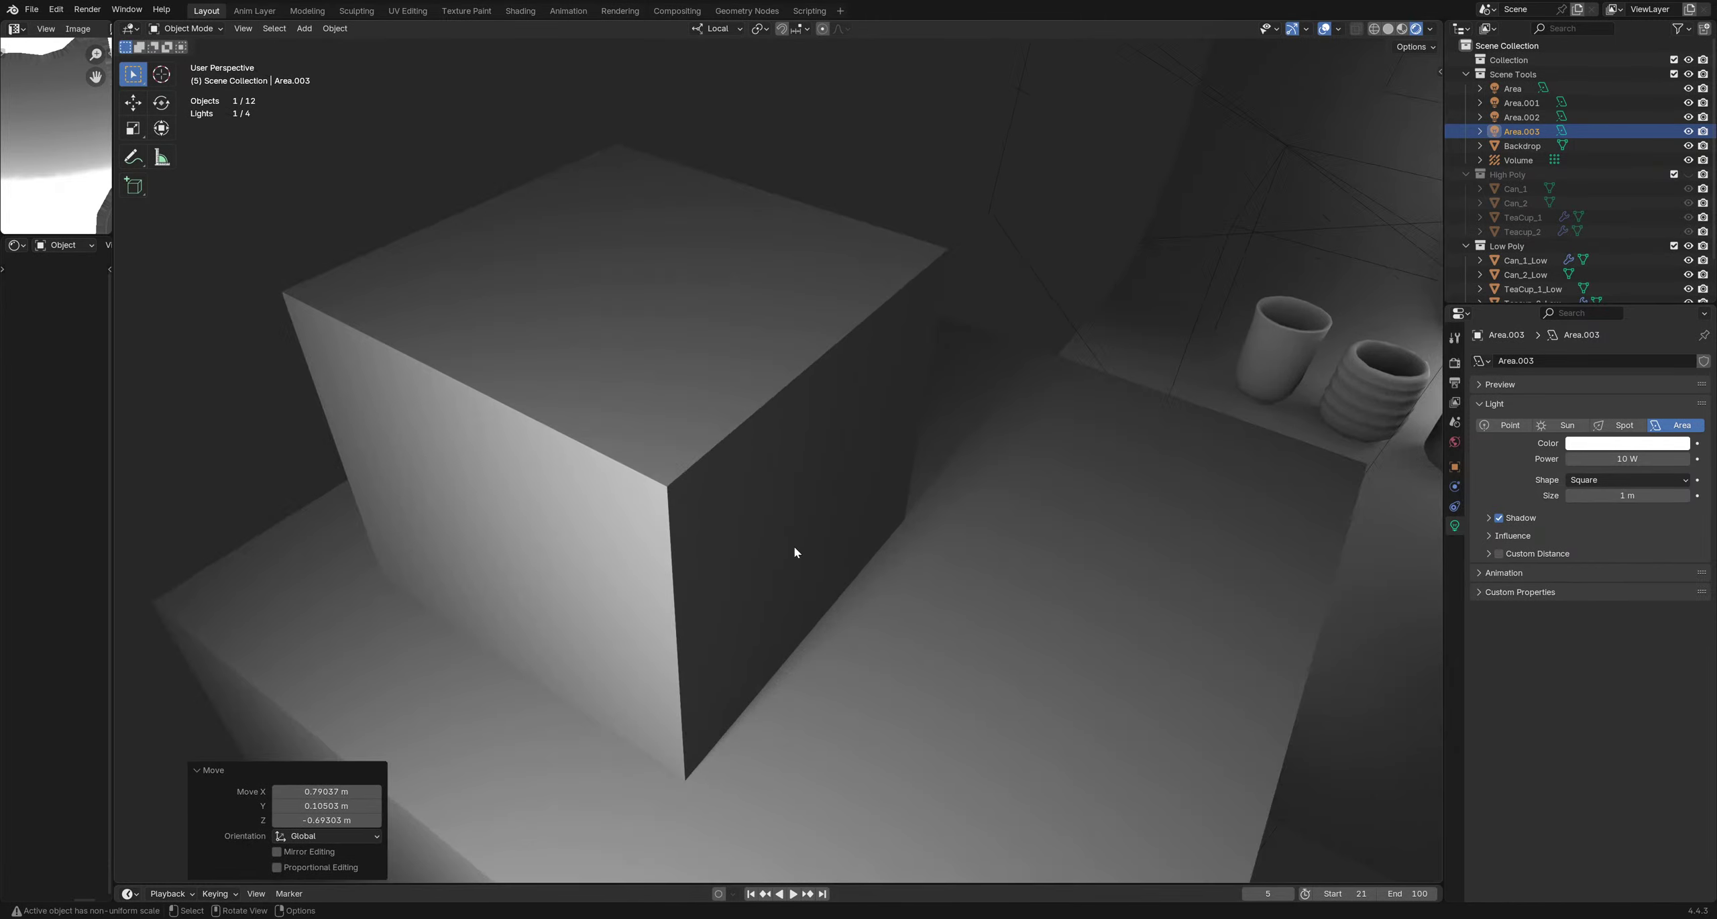
scroll(794, 552, down, 5)
click(478, 382)
middle_drag(751, 479, 641, 566)
click(568, 404)
key(r)
click(712, 426)
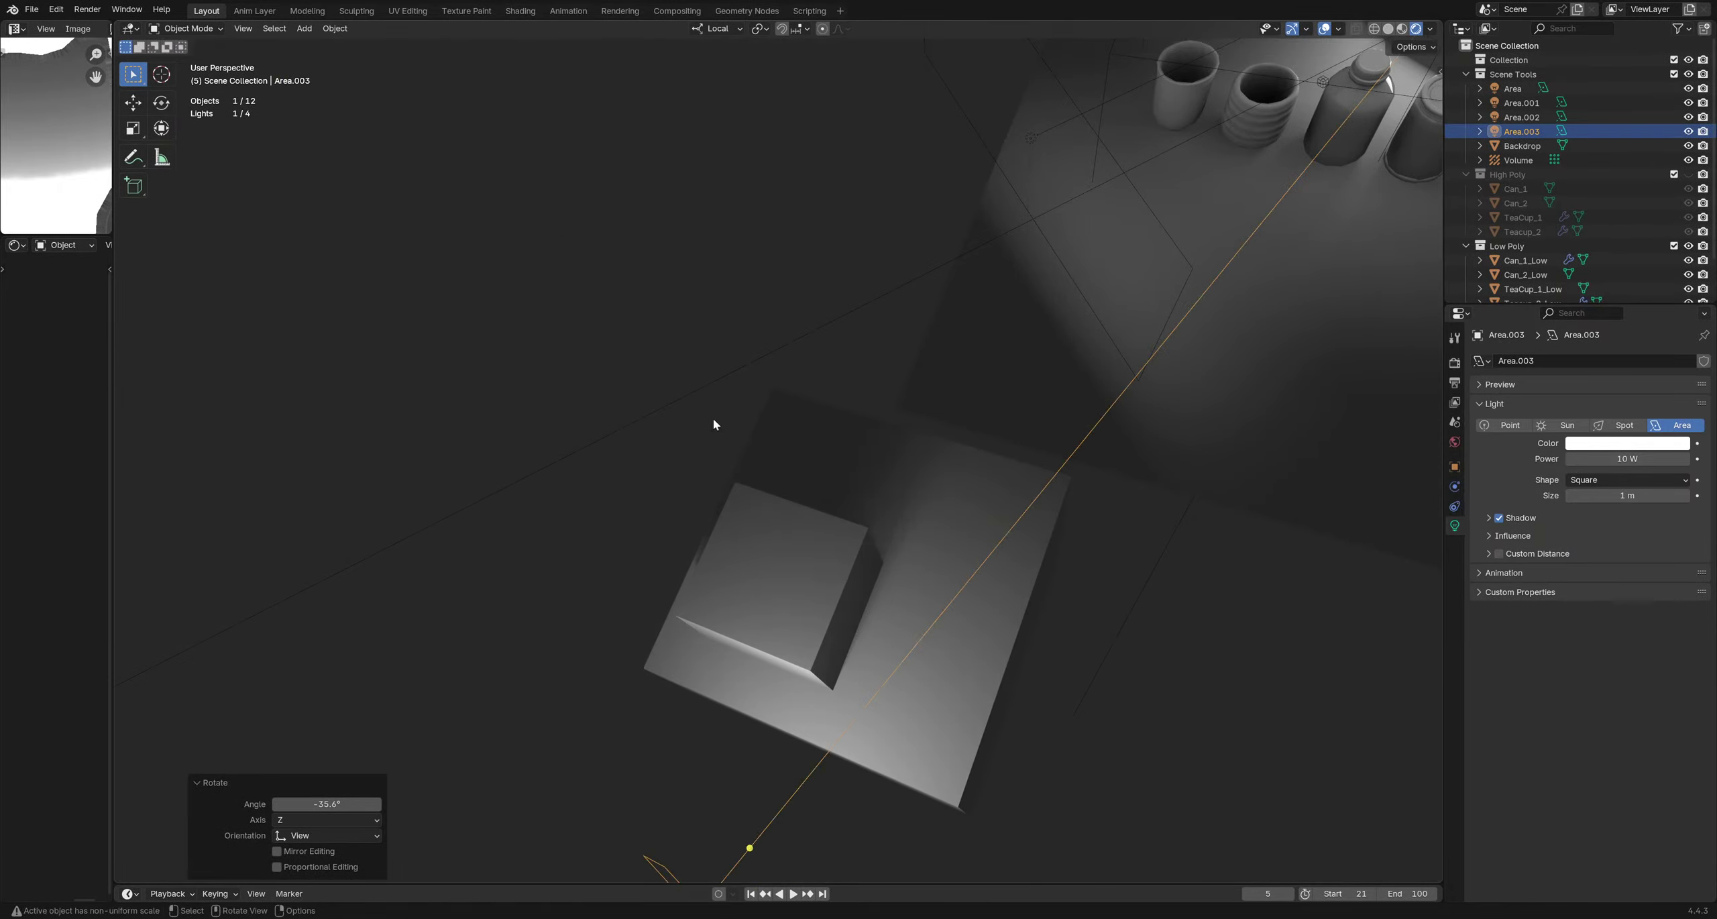
key(g)
click(853, 568)
Turn the cubes' area light to face the small cube's side and move it to a new position beside the base
click(606, 409)
middle_drag(606, 409, 798, 588)
drag(629, 673, 628, 700)
key(r)
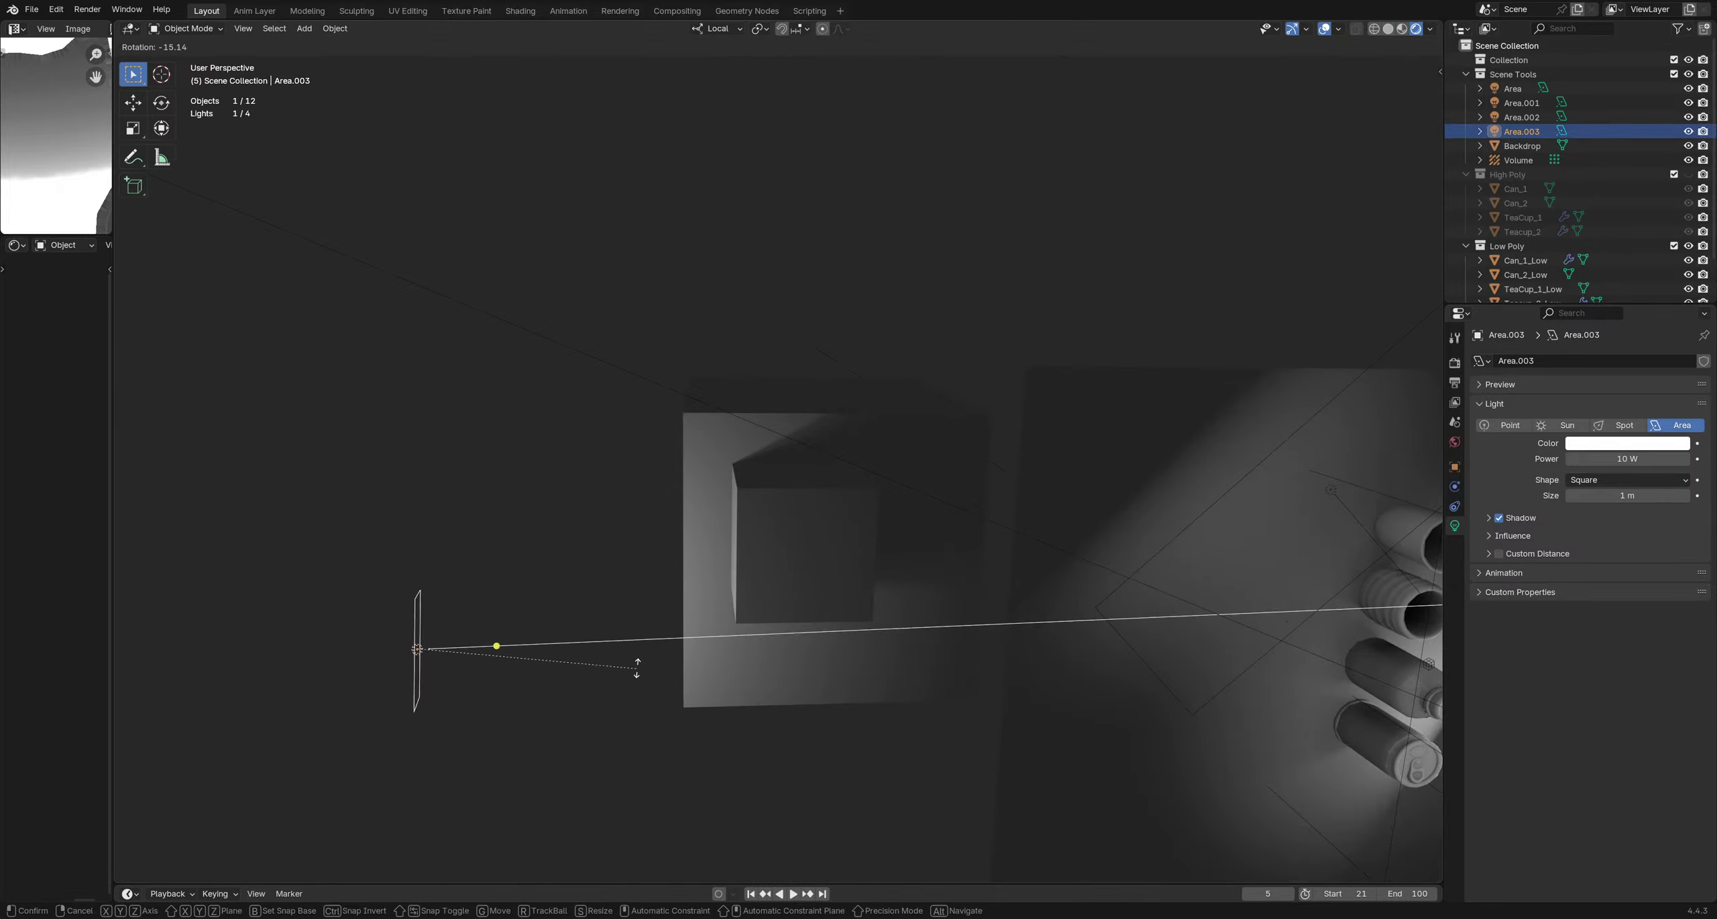
click(642, 665)
key(g)
click(715, 402)
middle_drag(715, 444, 723, 543)
Duplicate the cubes' area light, offset the copy about 1.28 m in X and 0.24 m in Y, and inspect the lighting
key(shift+d)
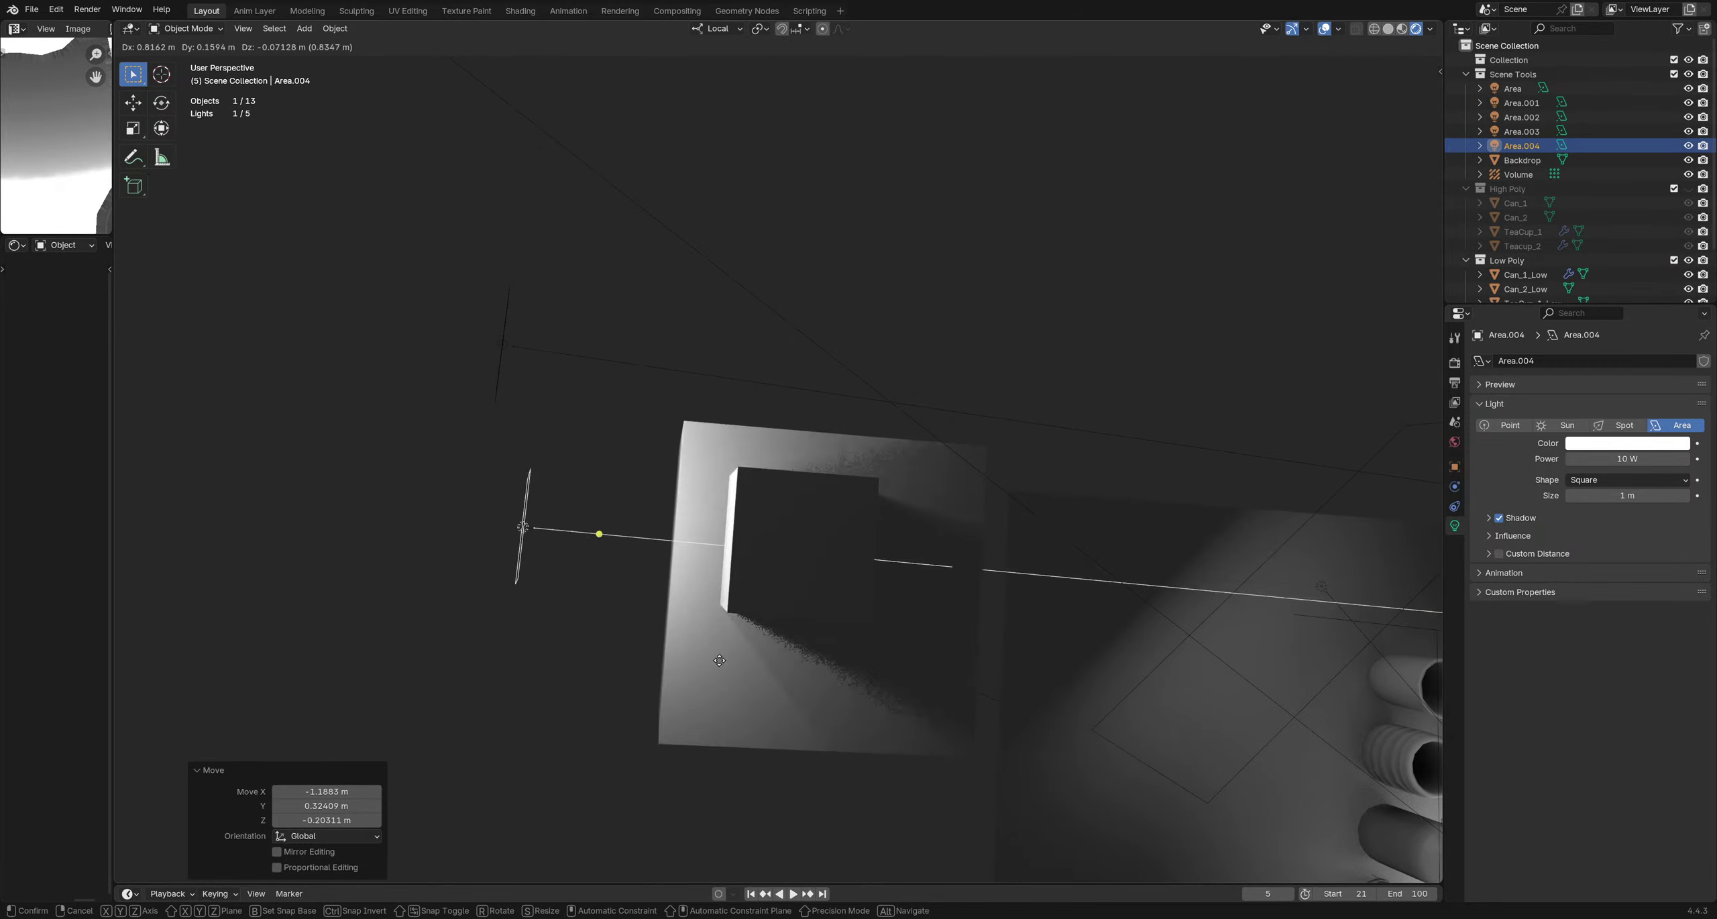
click(738, 708)
middle_drag(738, 708, 706, 578)
scroll(770, 597, up, 4)
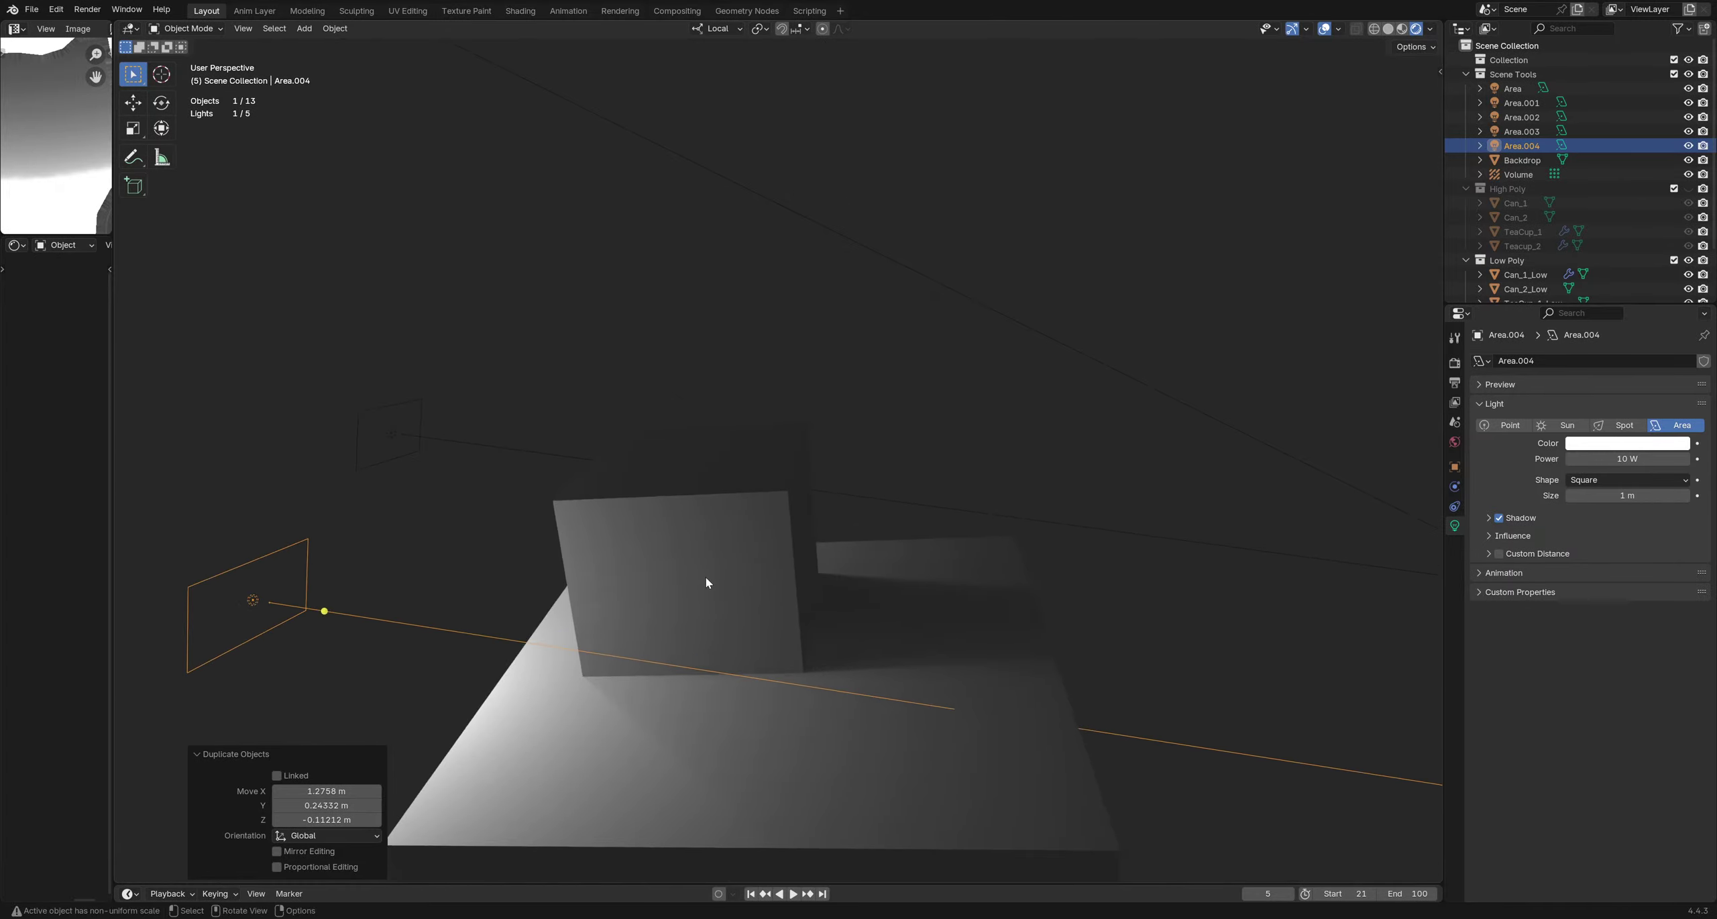
Deselect the area light, examine the small cube's lit and shaded faces, and show the render settings
shift+middle_drag(834, 572, 726, 478)
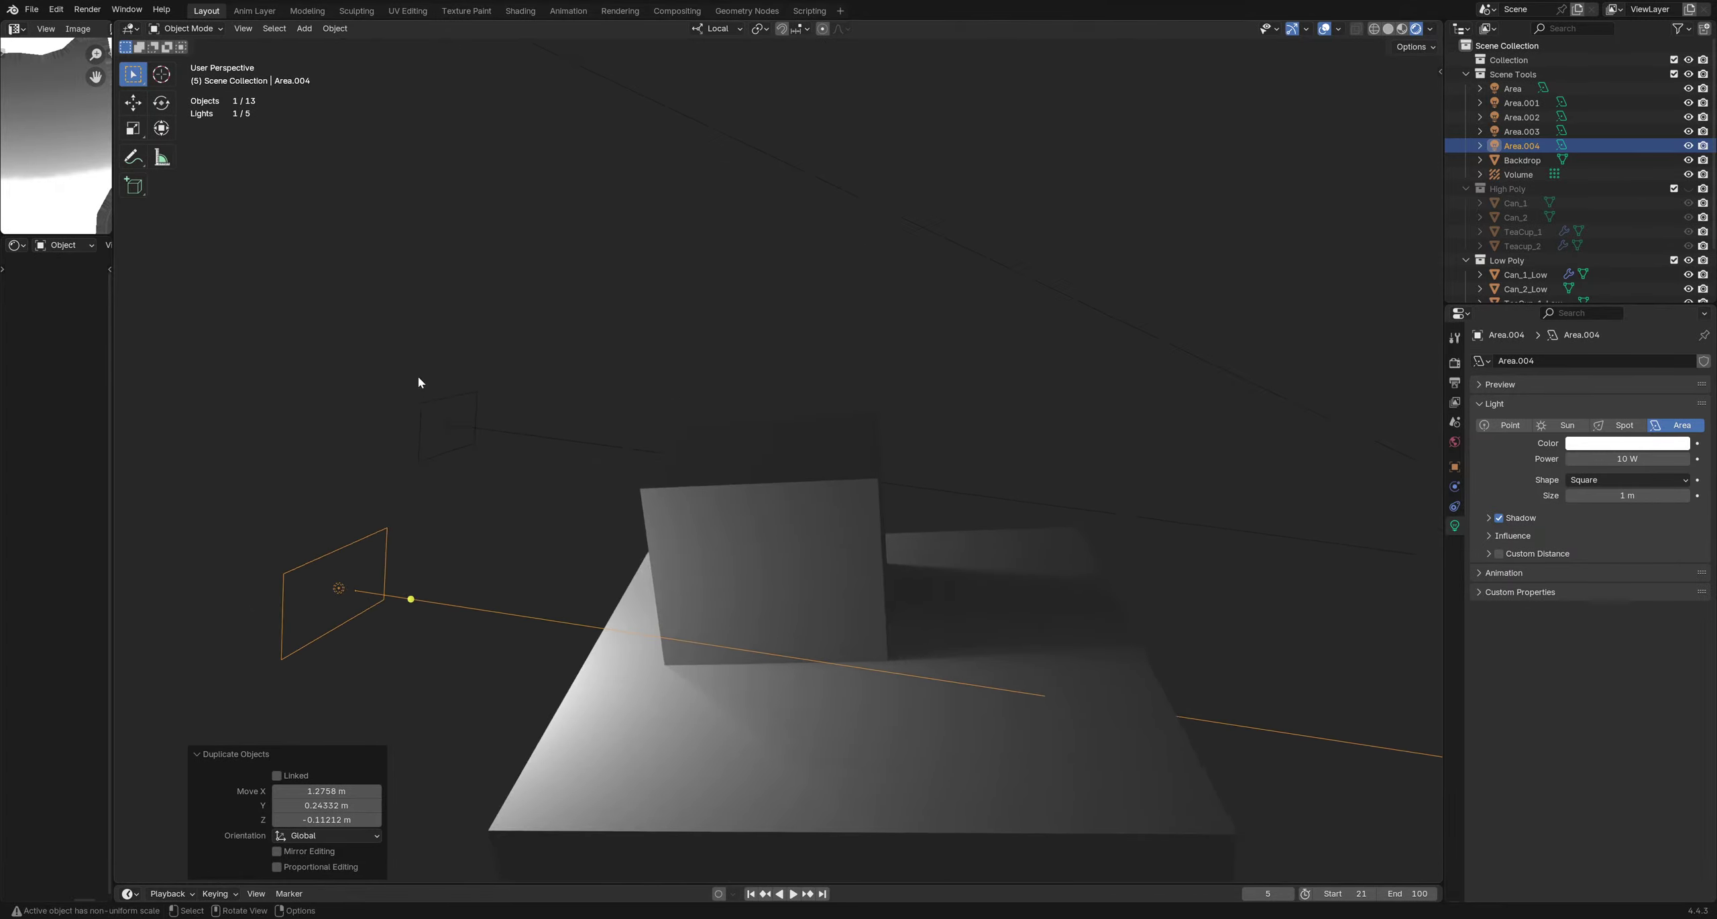
drag(419, 383, 680, 496)
middle_drag(649, 588, 603, 504)
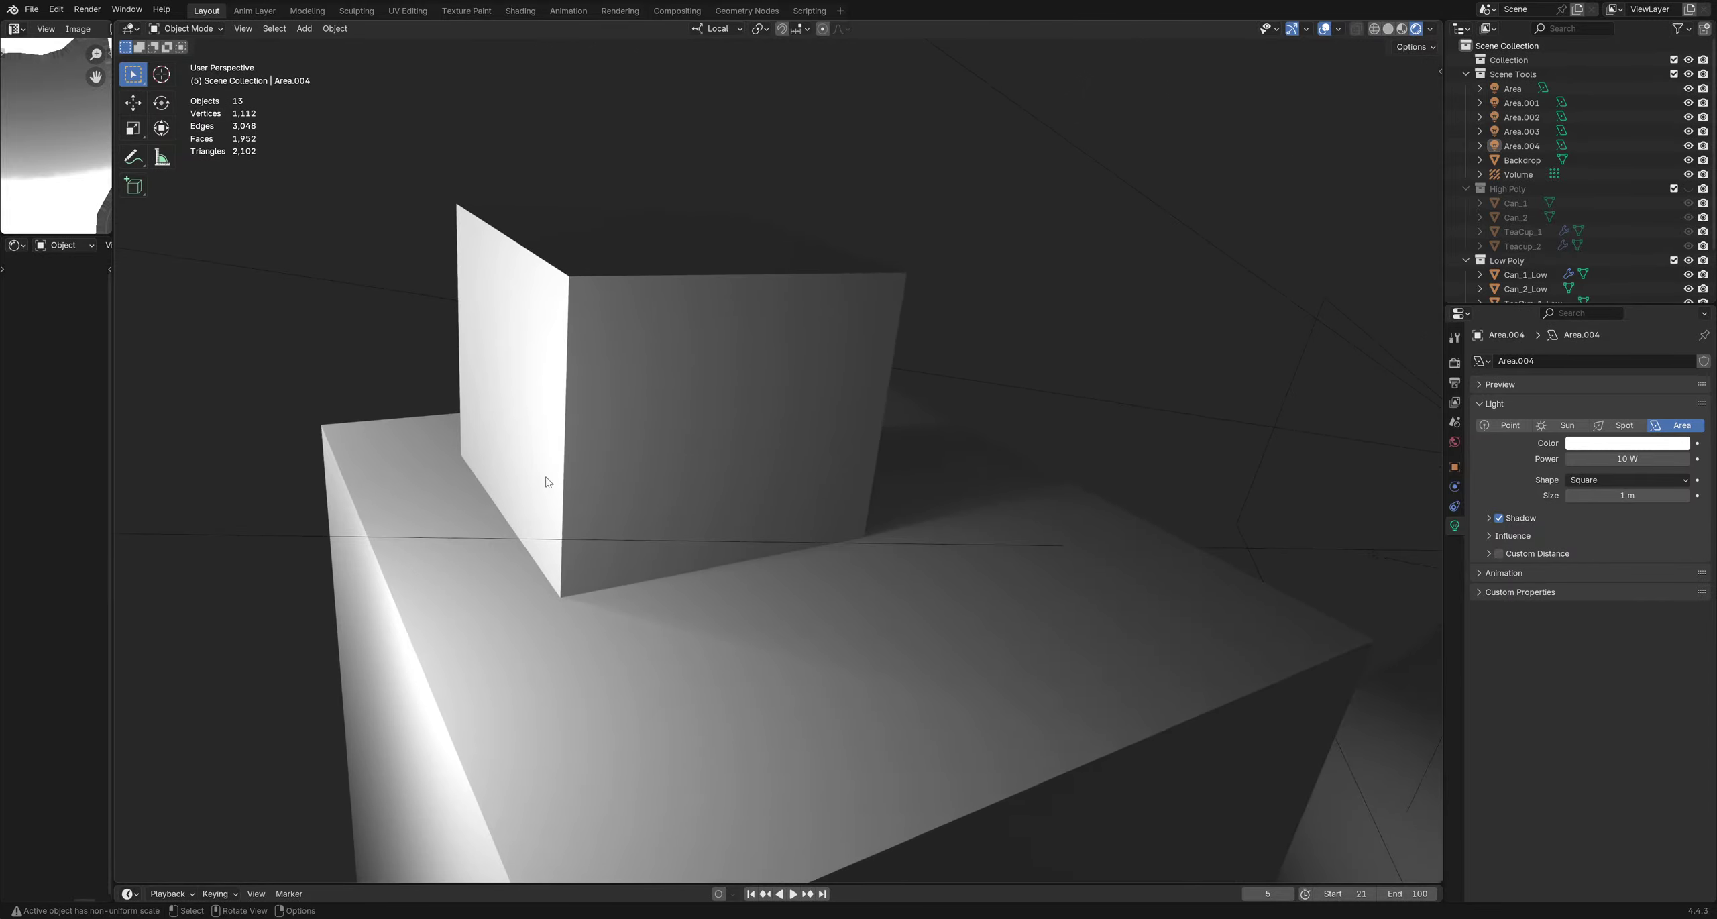
shift+middle_drag(472, 431, 895, 444)
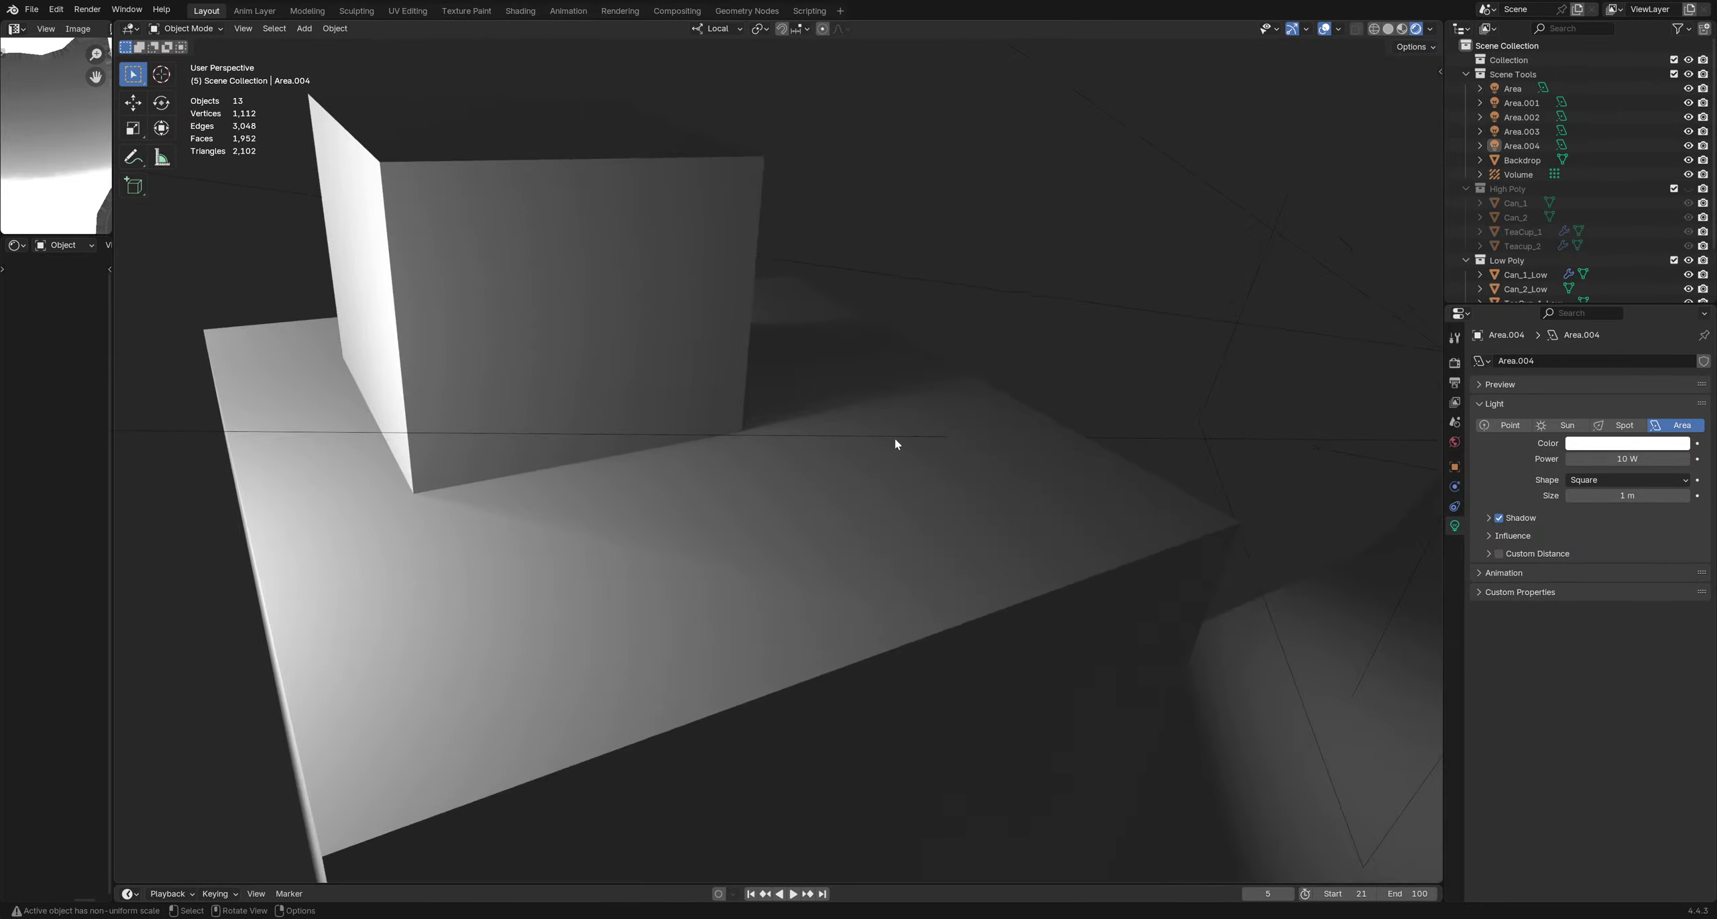
click(1456, 363)
Try deleting the light probe volume around the containers, inspect the scene, and undo the deletion
middle_drag(1334, 379, 1095, 542)
click(1065, 410)
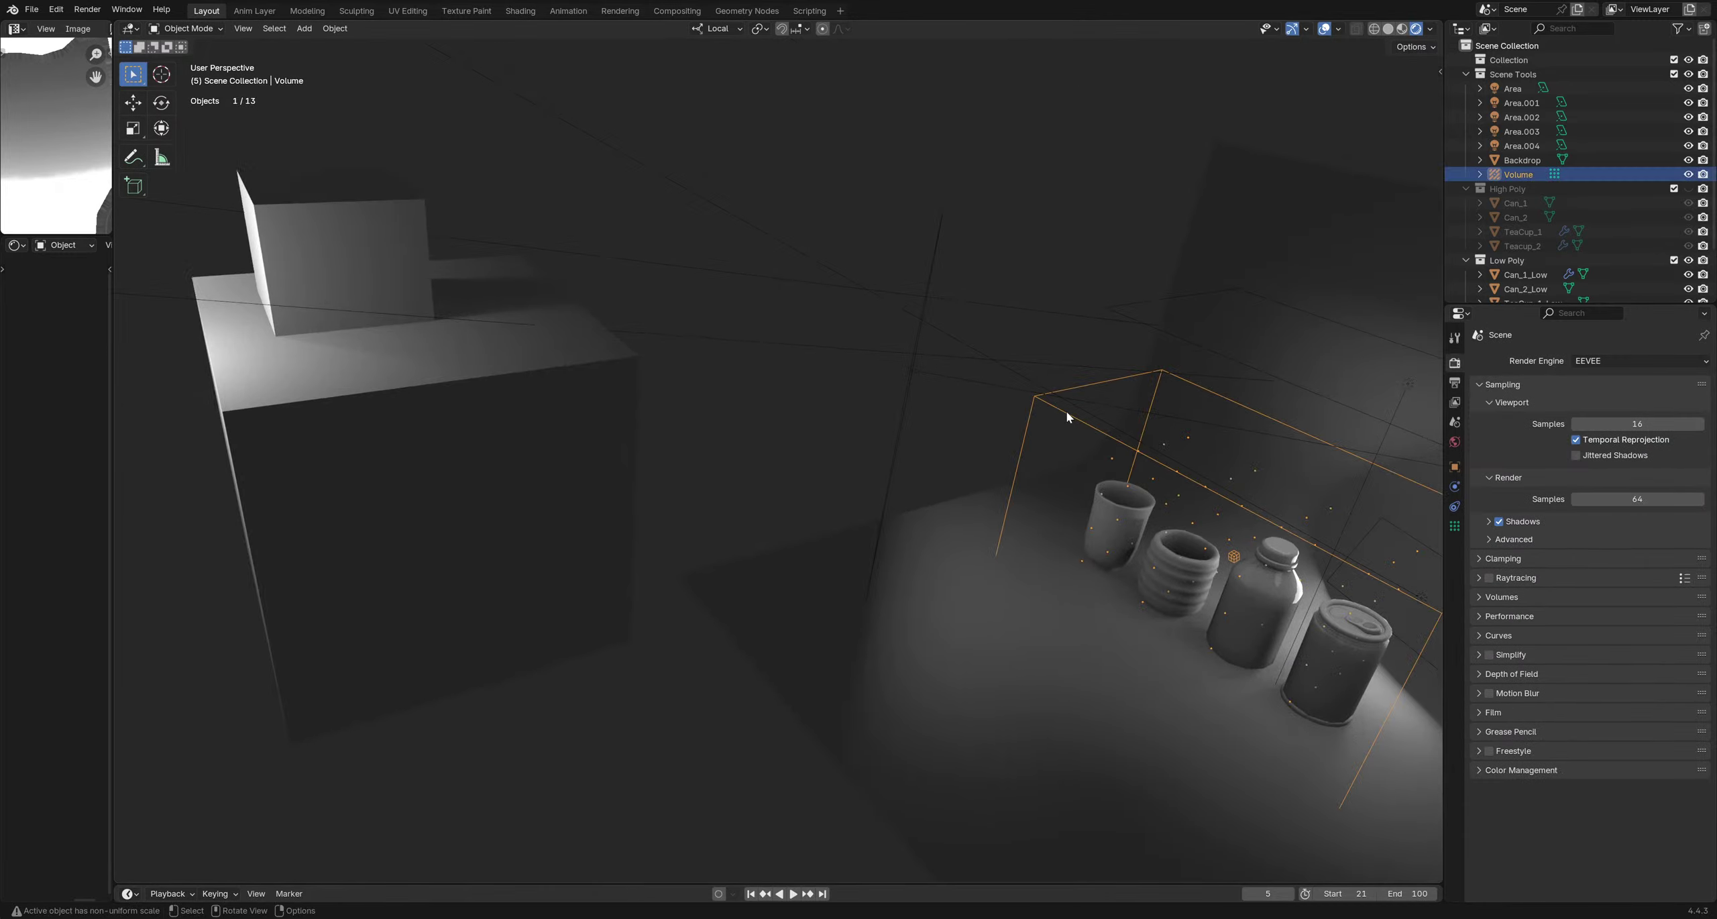
key(Delete)
middle_drag(1065, 411, 791, 506)
key(ctrl+z)
Deselect everything and enable raytracing in the EEVEE render settings
scroll(792, 506, down, 6)
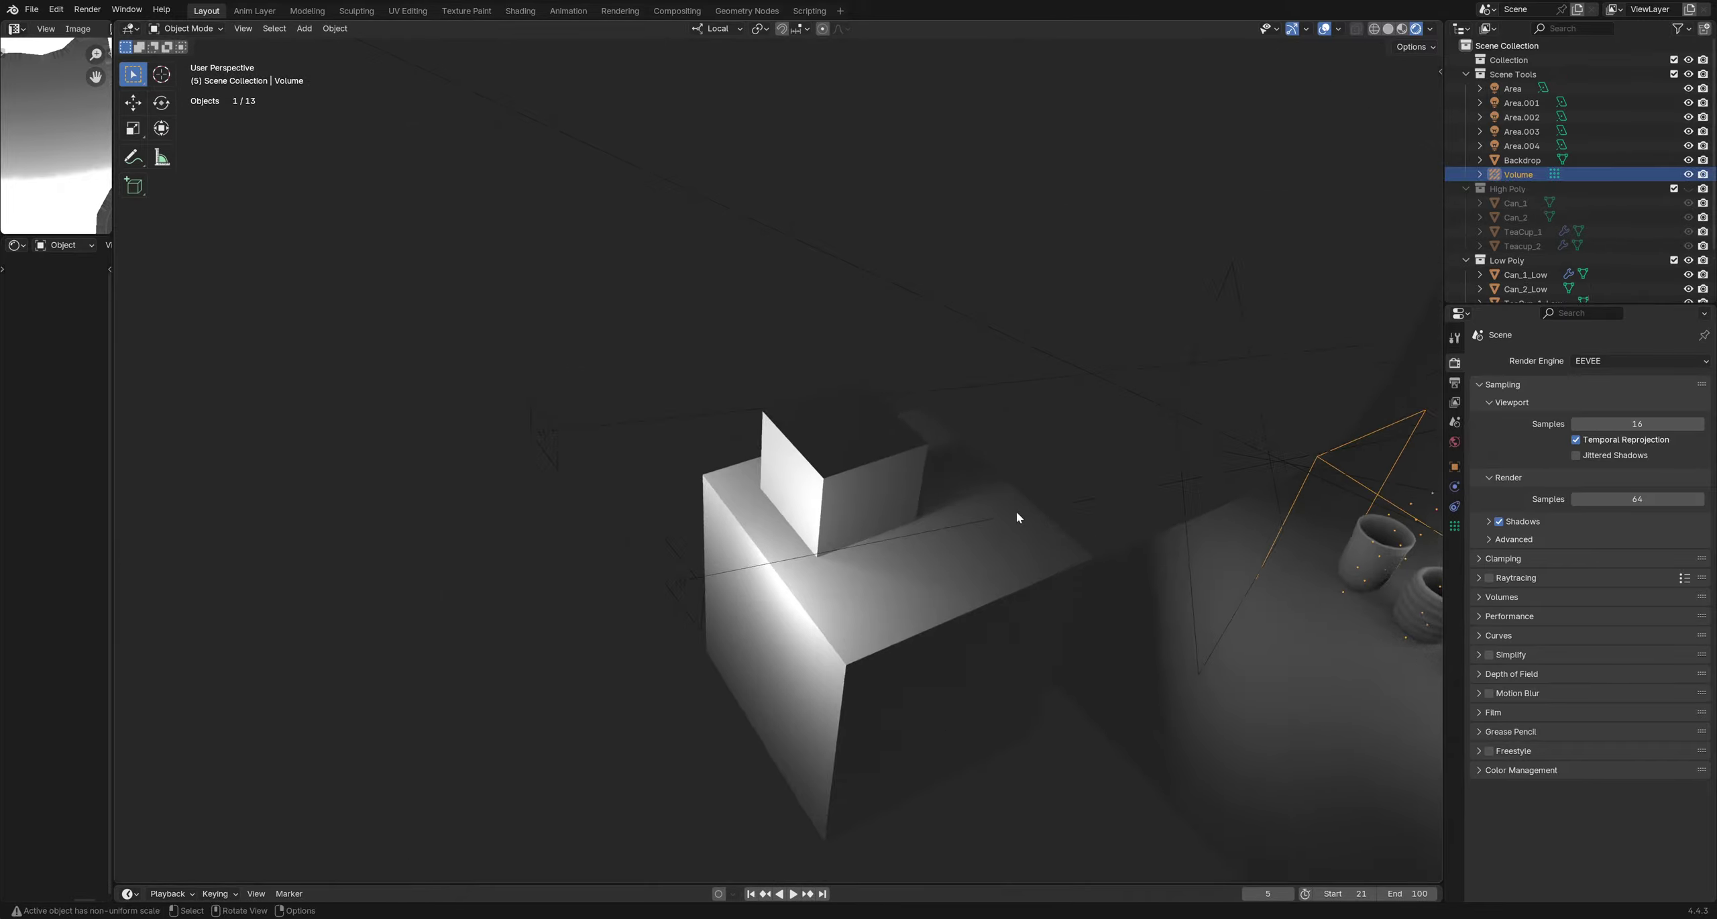
shift+middle_drag(1015, 517, 751, 476)
mouse_move(751, 476)
middle_down()
mouse_move(659, 432)
mouse_move(784, 474)
middle_up()
key(alt+a)
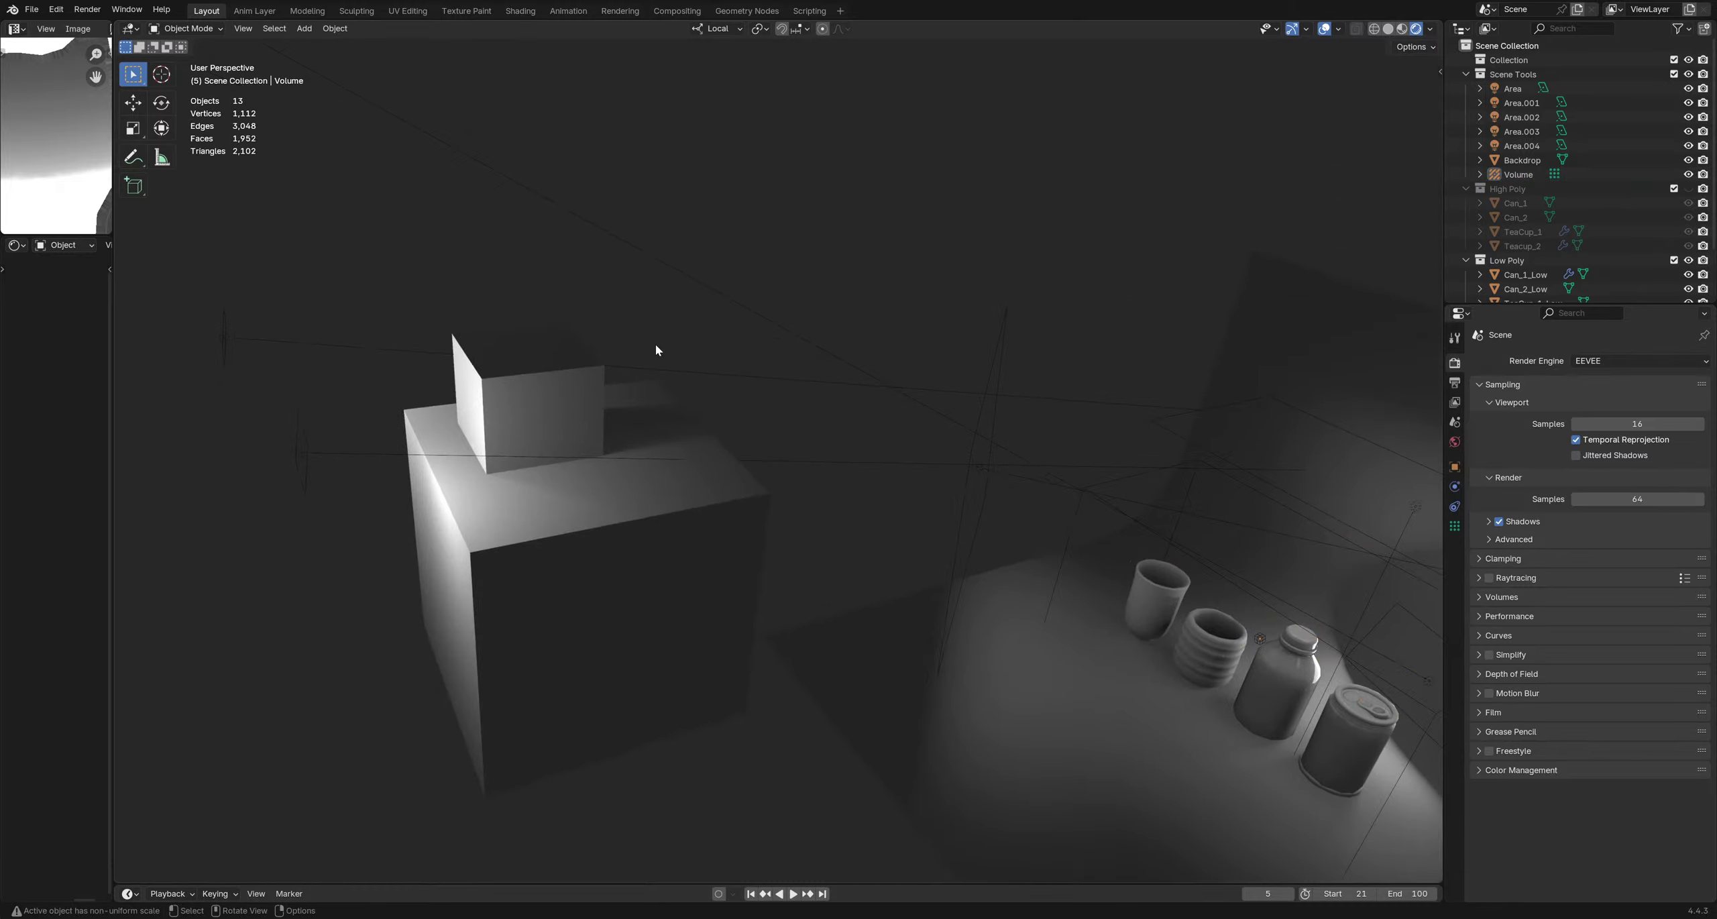
click(1539, 579)
click(1489, 578)
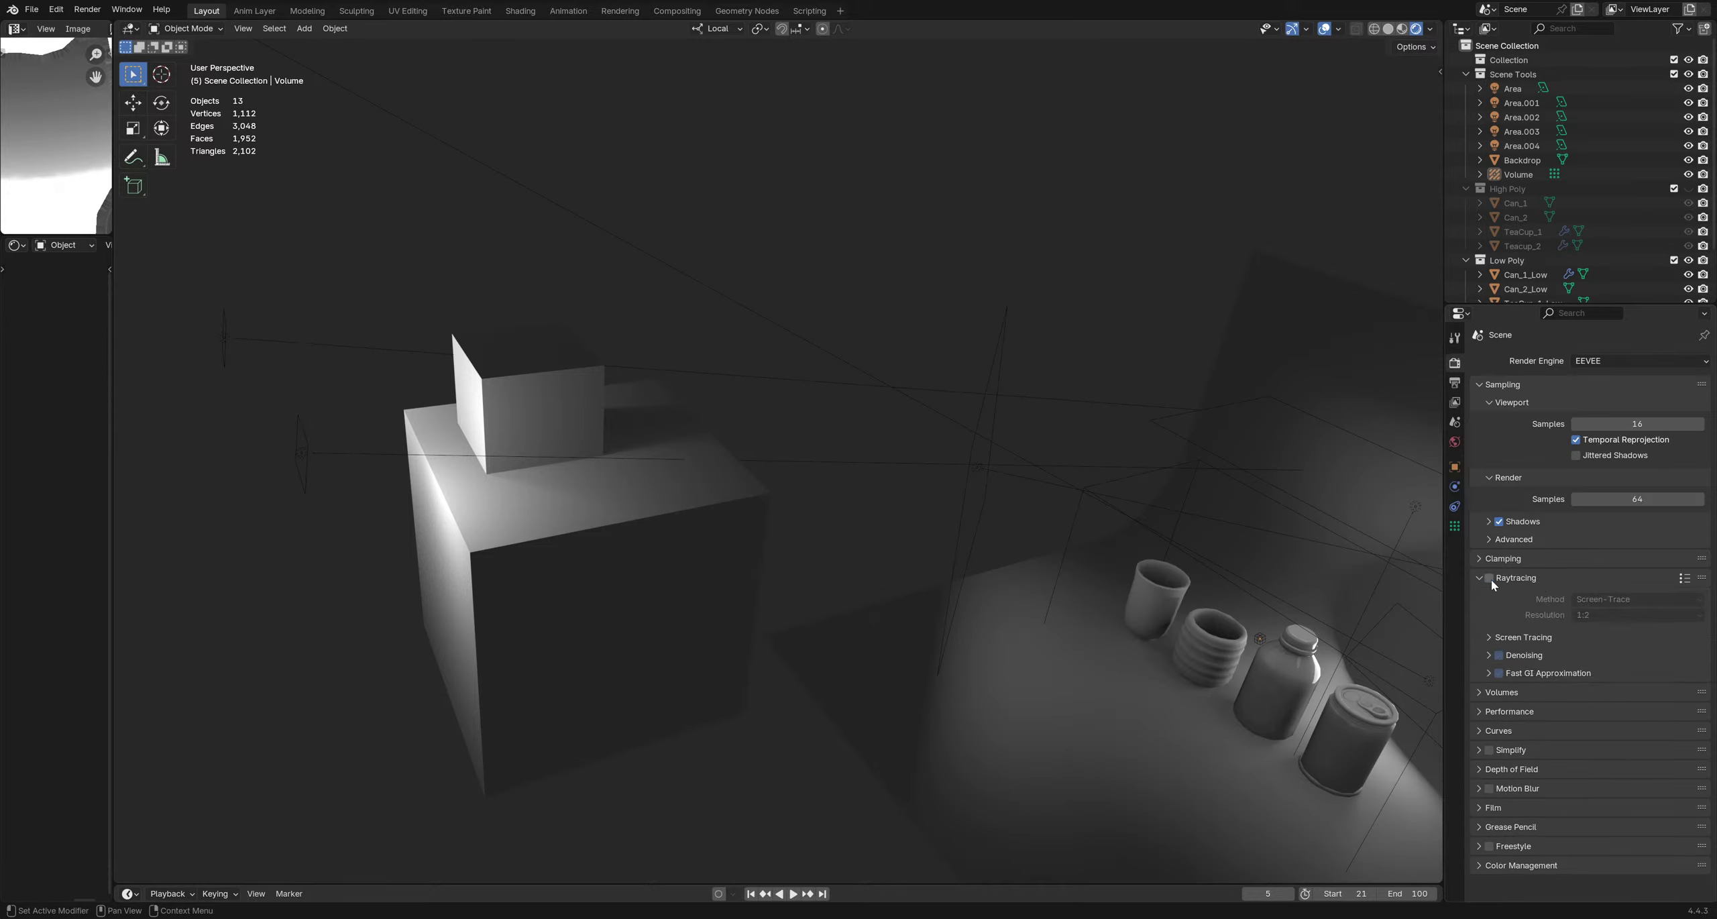
Examine the small cube and the base's upper face from several angles and distances with Screen-Trace raytracing on
scroll(583, 381, up, 2)
middle_drag(594, 383, 751, 416)
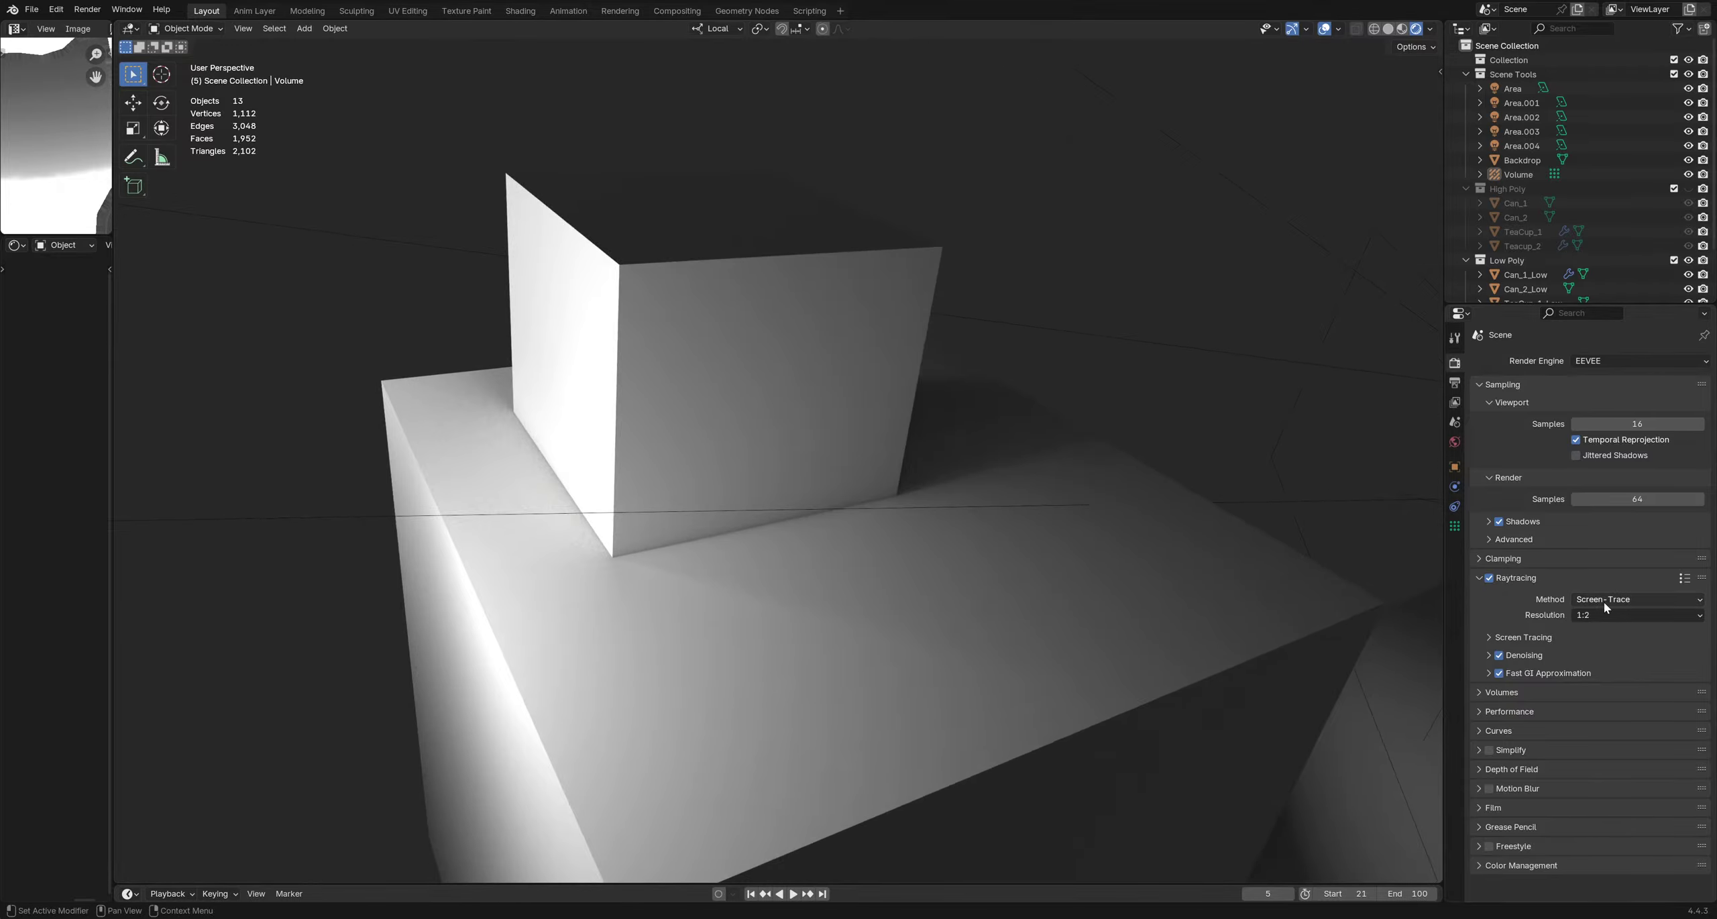
middle_drag(630, 369, 859, 443)
shift+middle_drag(859, 514, 797, 500)
scroll(816, 485, up, 1)
scroll(812, 472, up, 3)
scroll(812, 470, down, 1)
scroll(804, 492, down, 5)
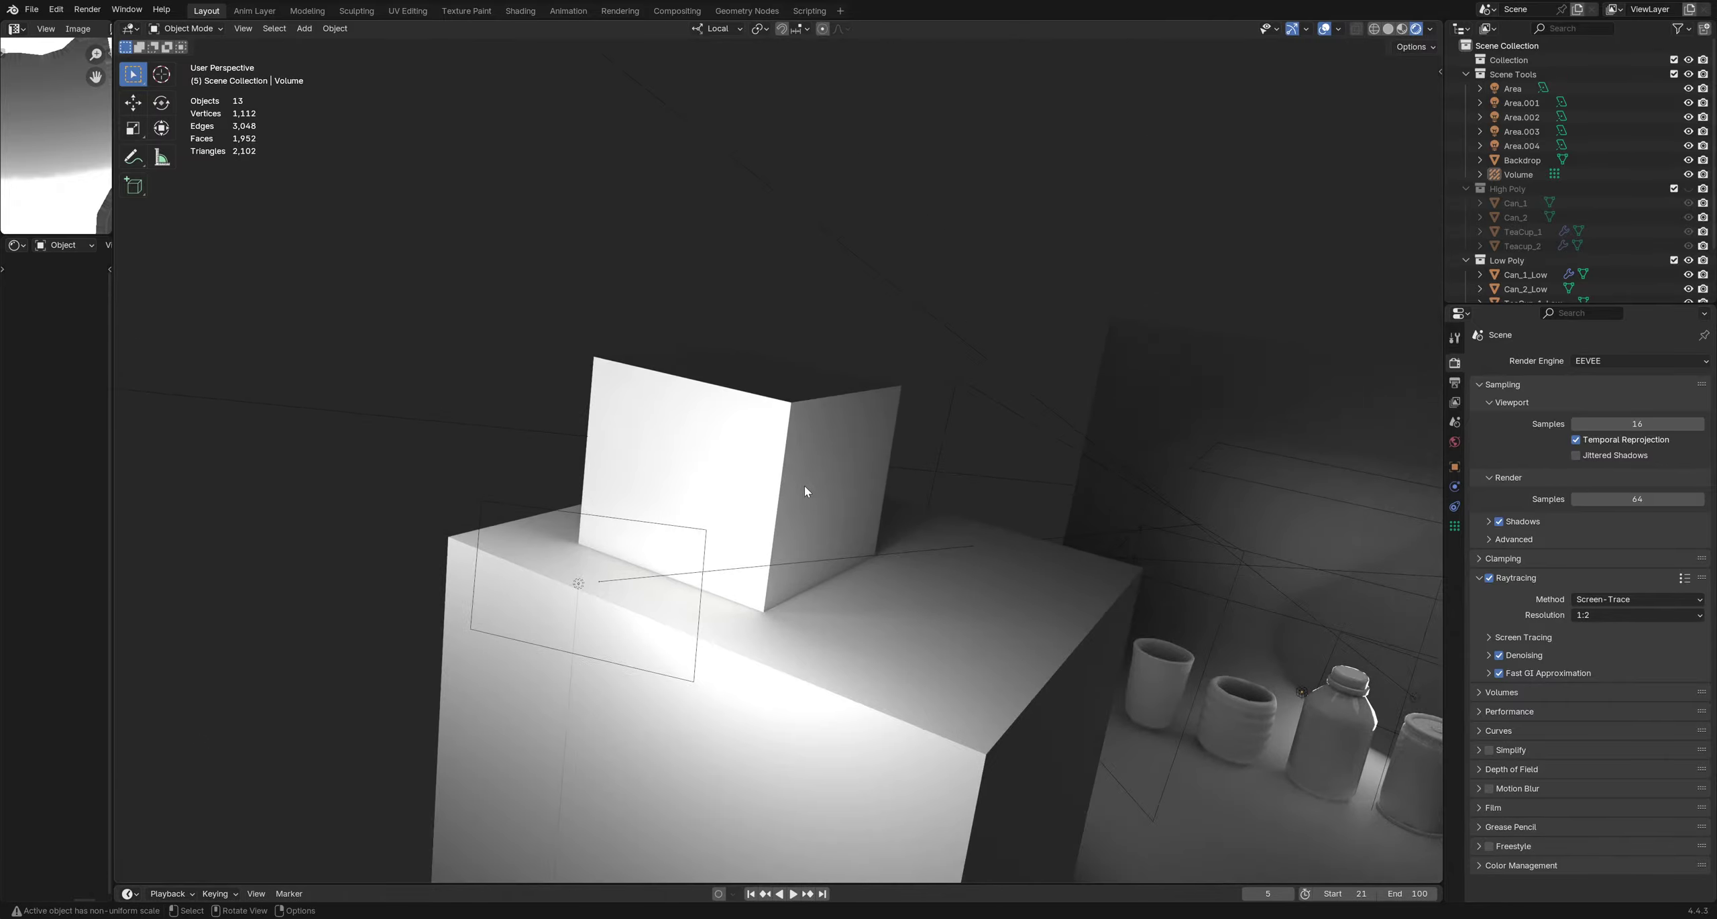
scroll(805, 493, up, 5)
scroll(806, 491, up, 1)
scroll(806, 491, down, 5)
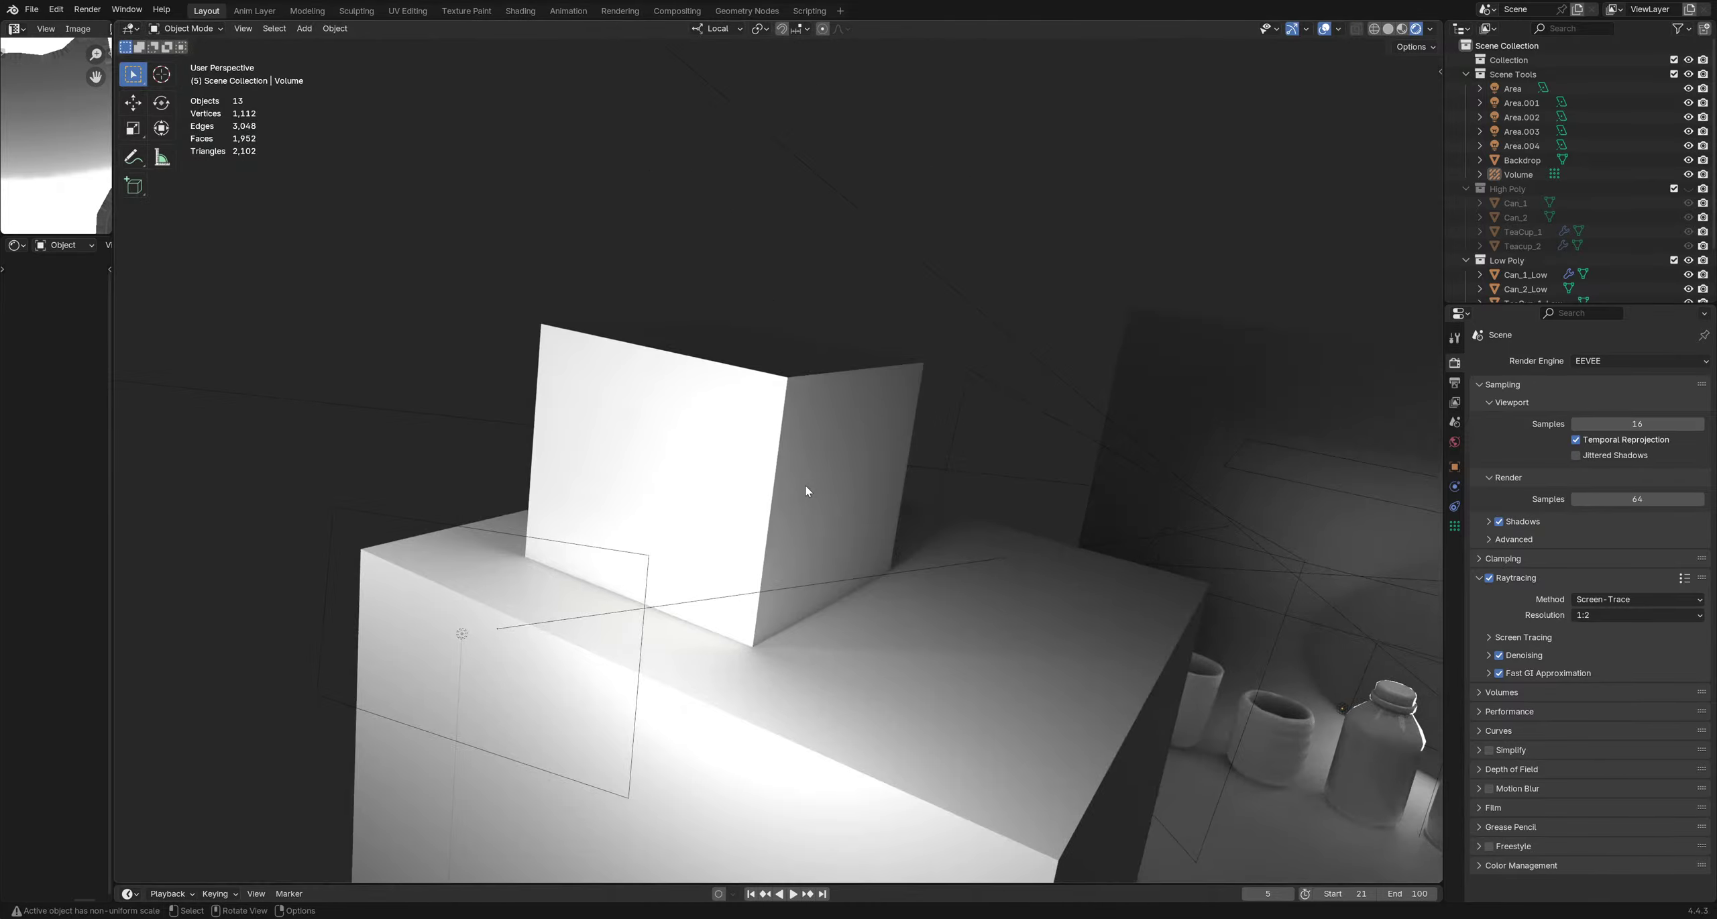
scroll(808, 492, up, 4)
mouse_move(811, 494)
middle_down()
mouse_move(751, 476)
mouse_move(804, 500)
mouse_move(767, 483)
mouse_move(811, 479)
middle_up()
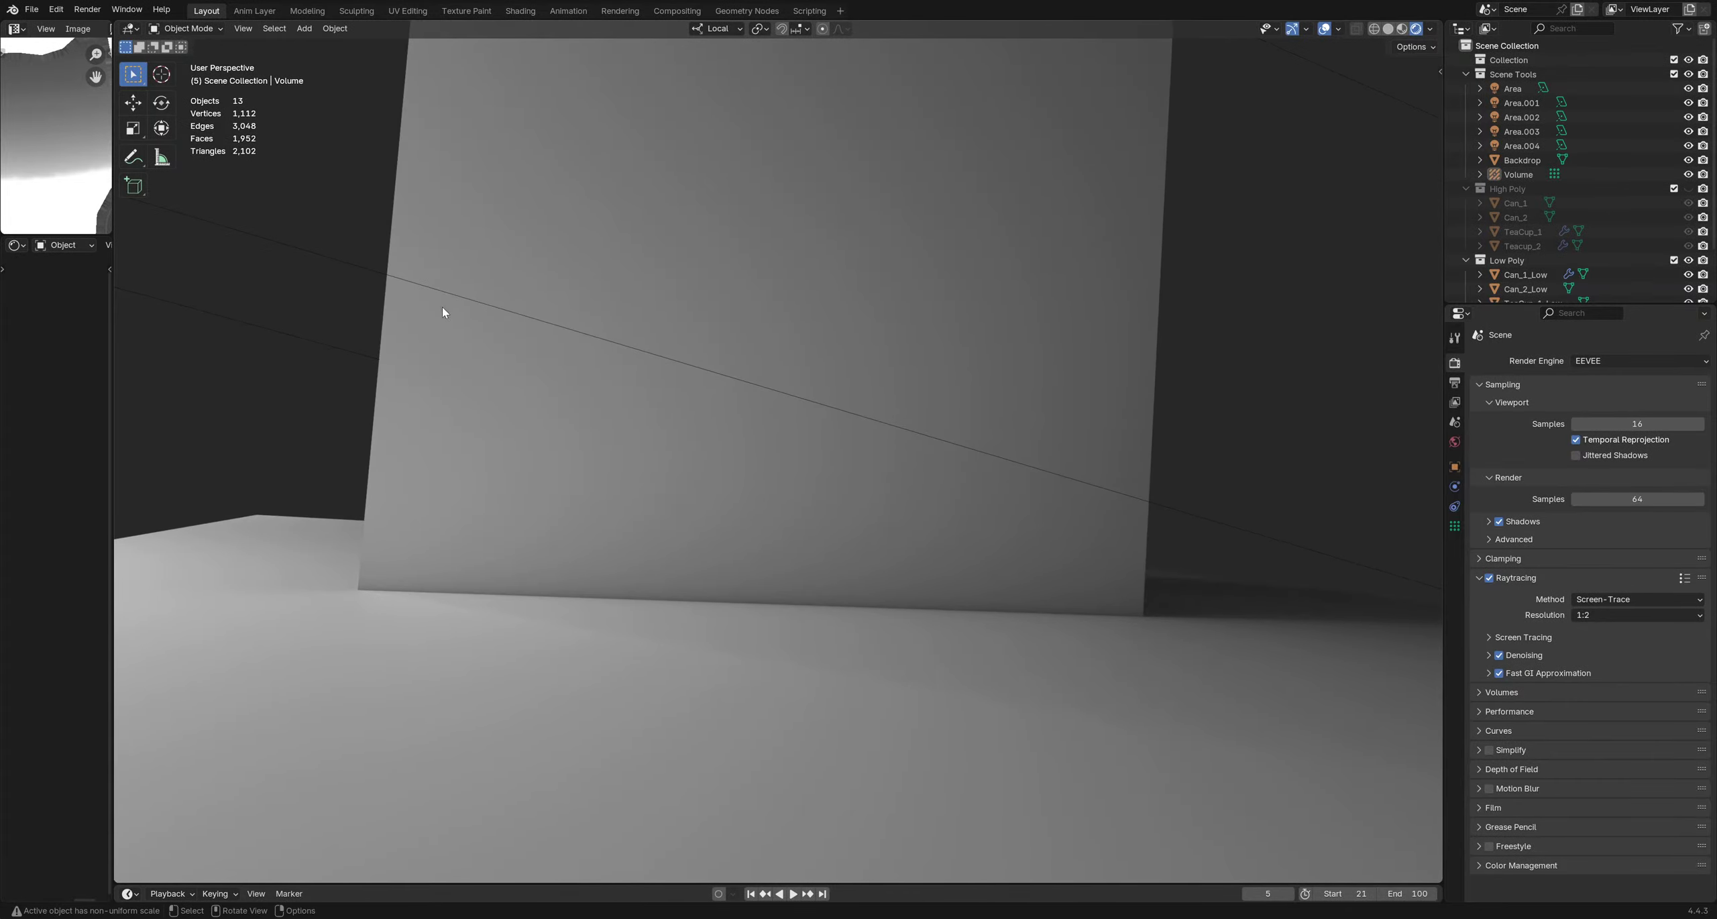
Temporarily hide the duplicated area light Area.004, inspect the shaded faces of the cubes, and reveal the light again
click(373, 273)
key(h)
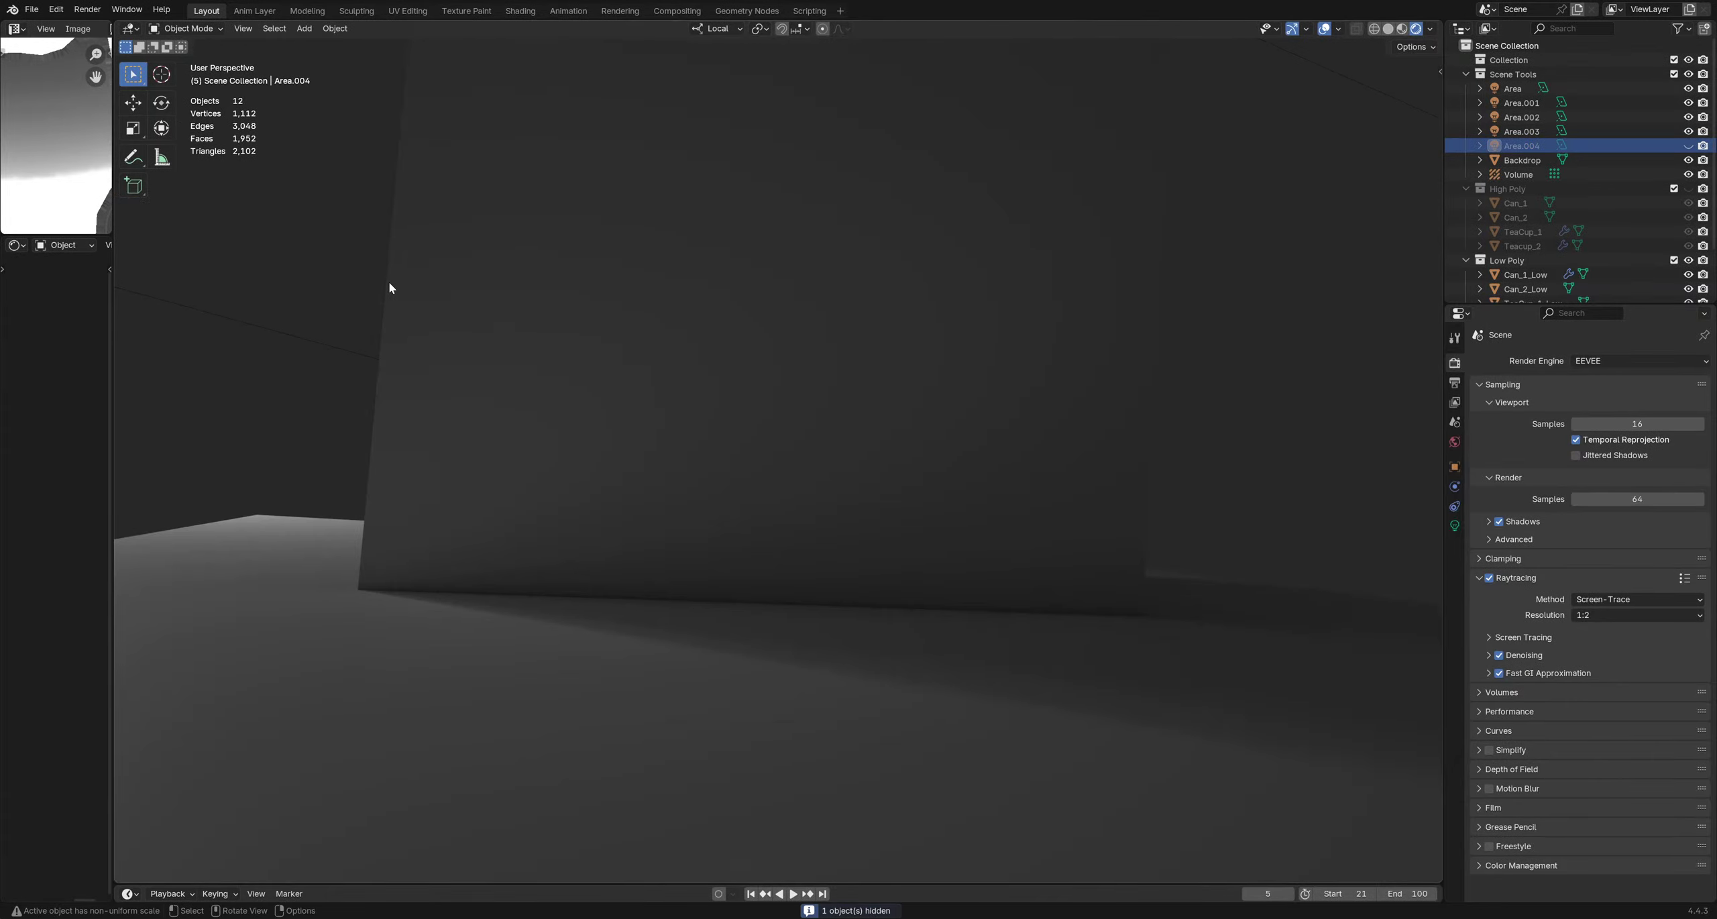
scroll(553, 360, down, 3)
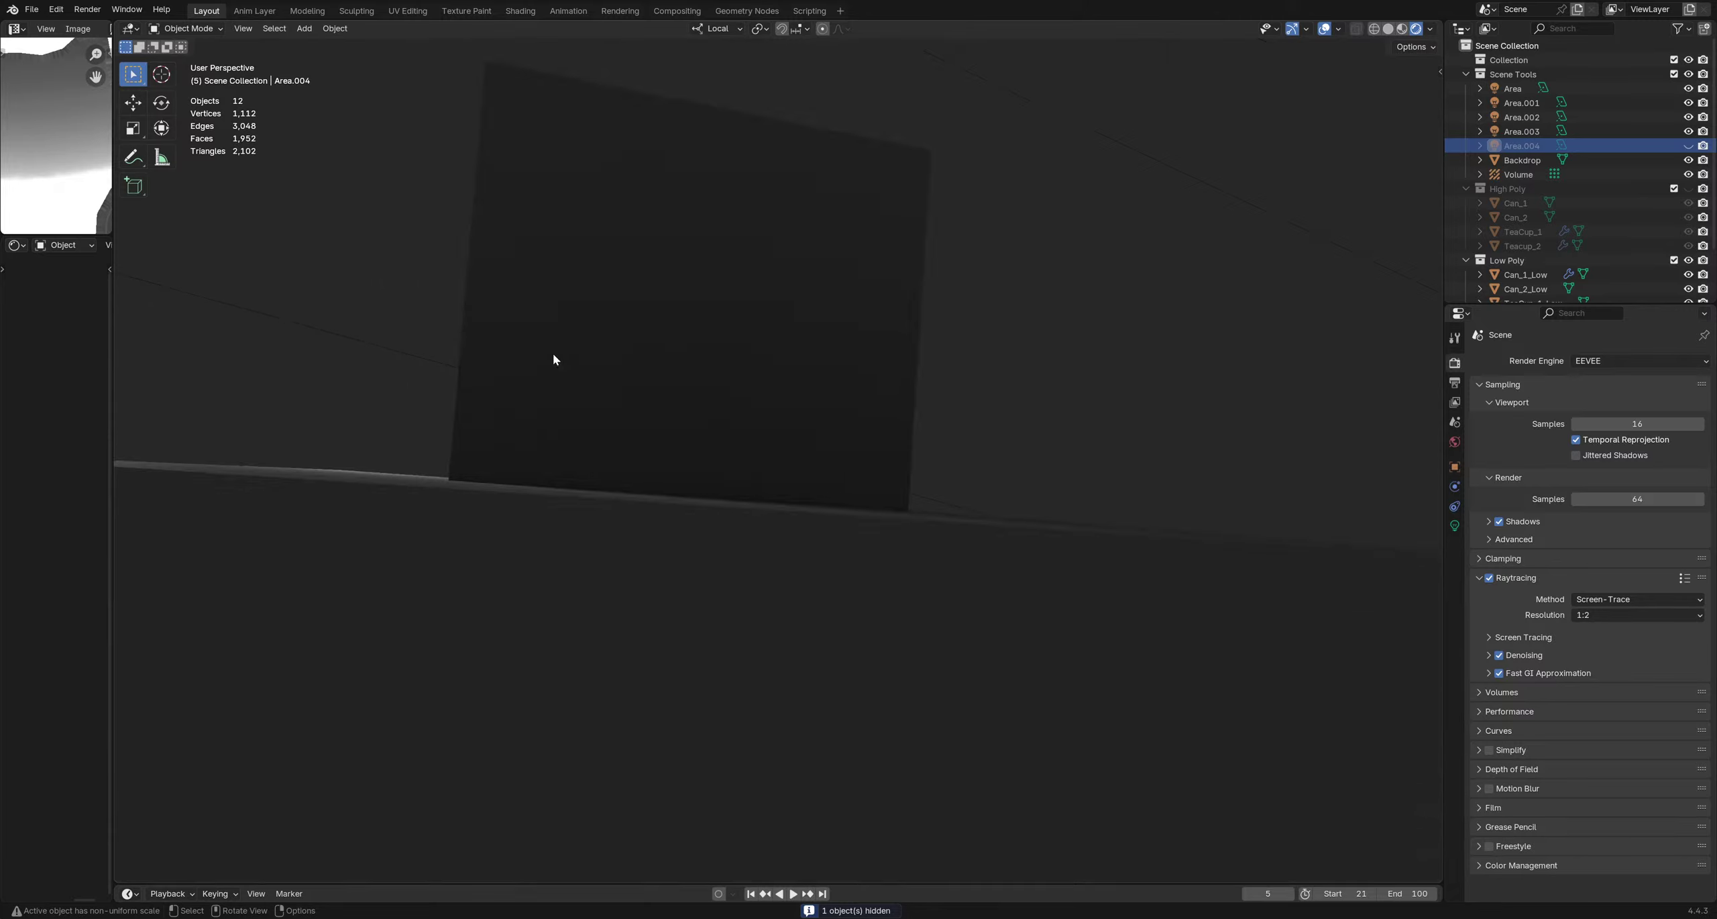
scroll(553, 359, up, 2)
scroll(552, 360, down, 4)
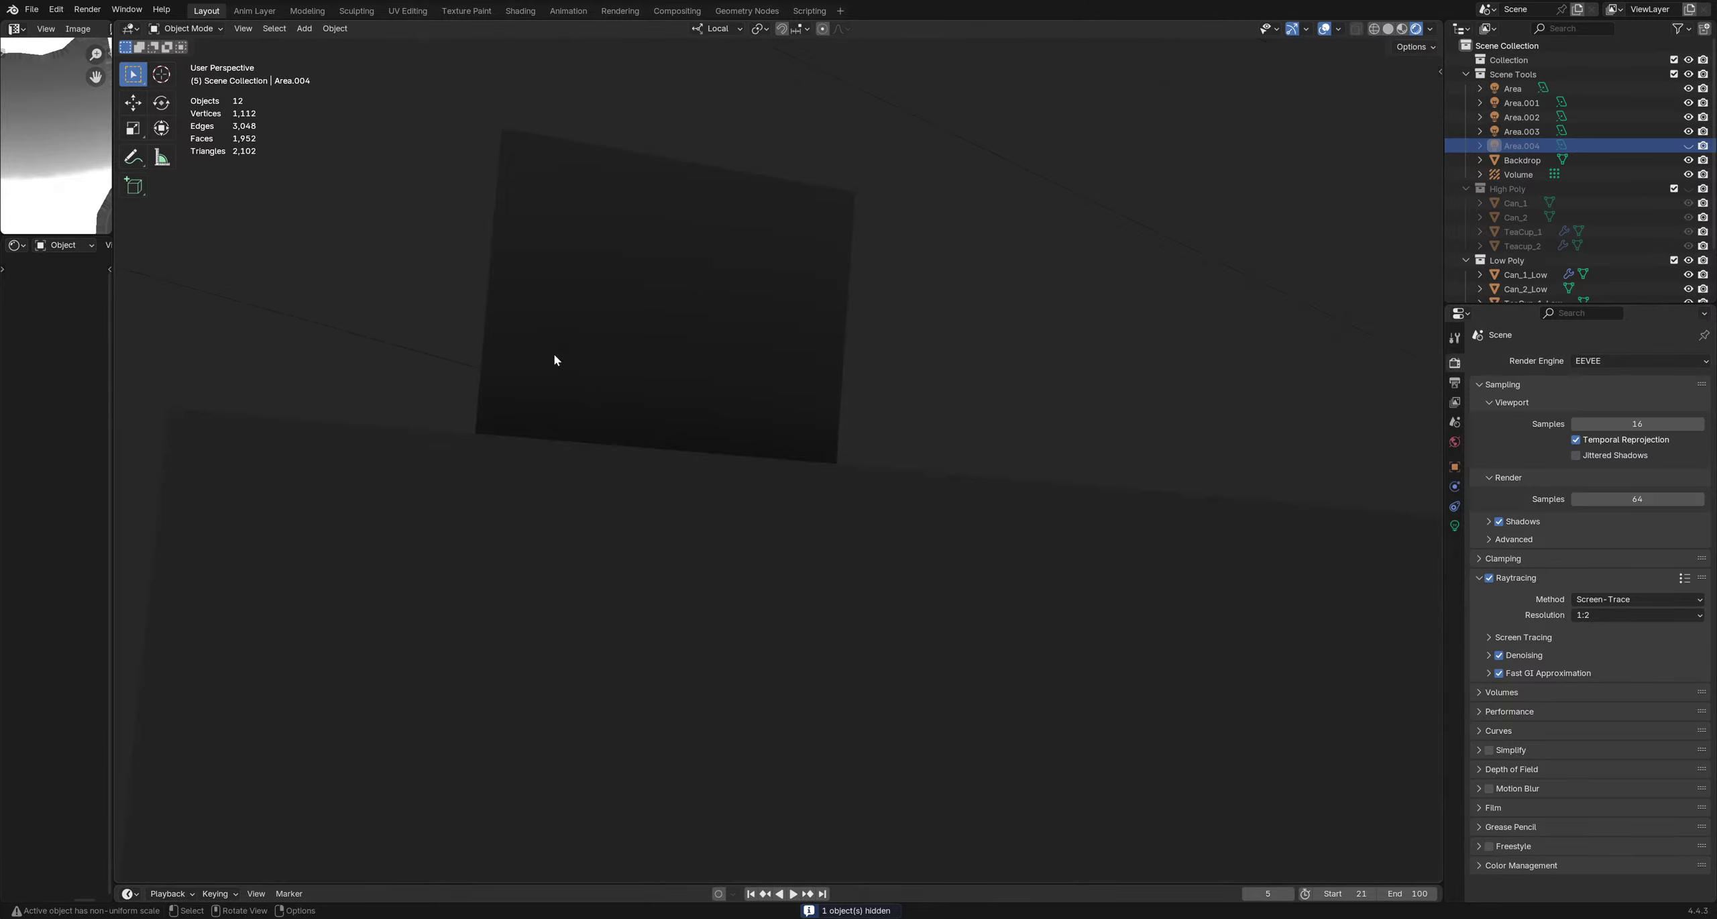
scroll(554, 360, down, 2)
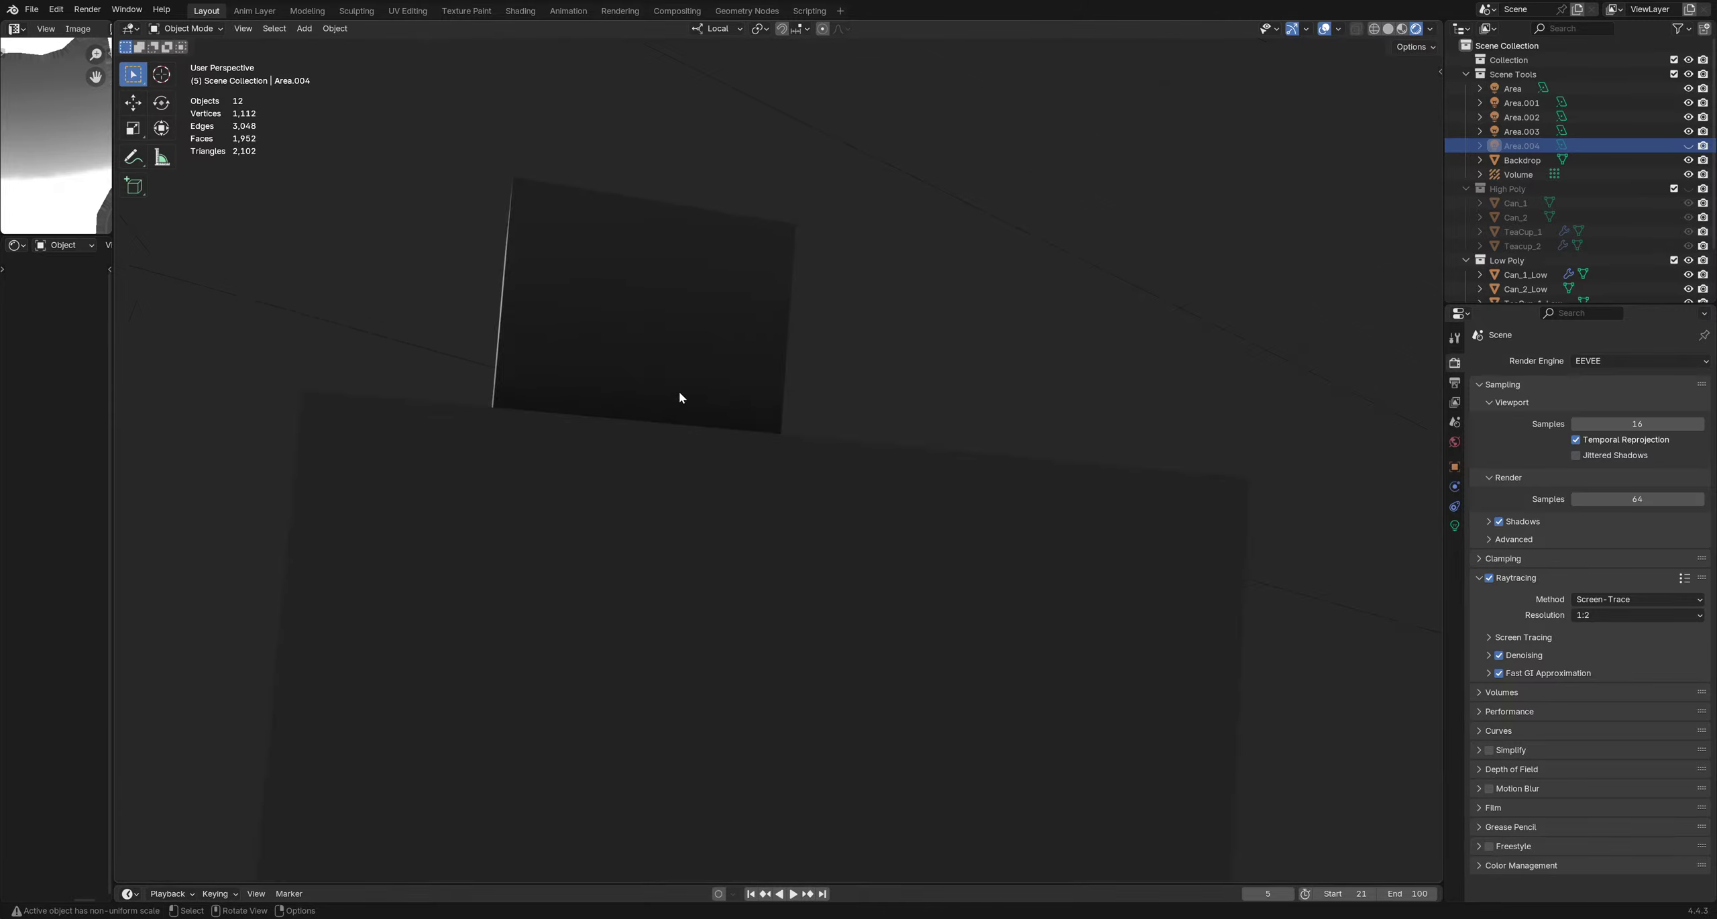
middle_drag(679, 397, 675, 344)
key(alt+h)
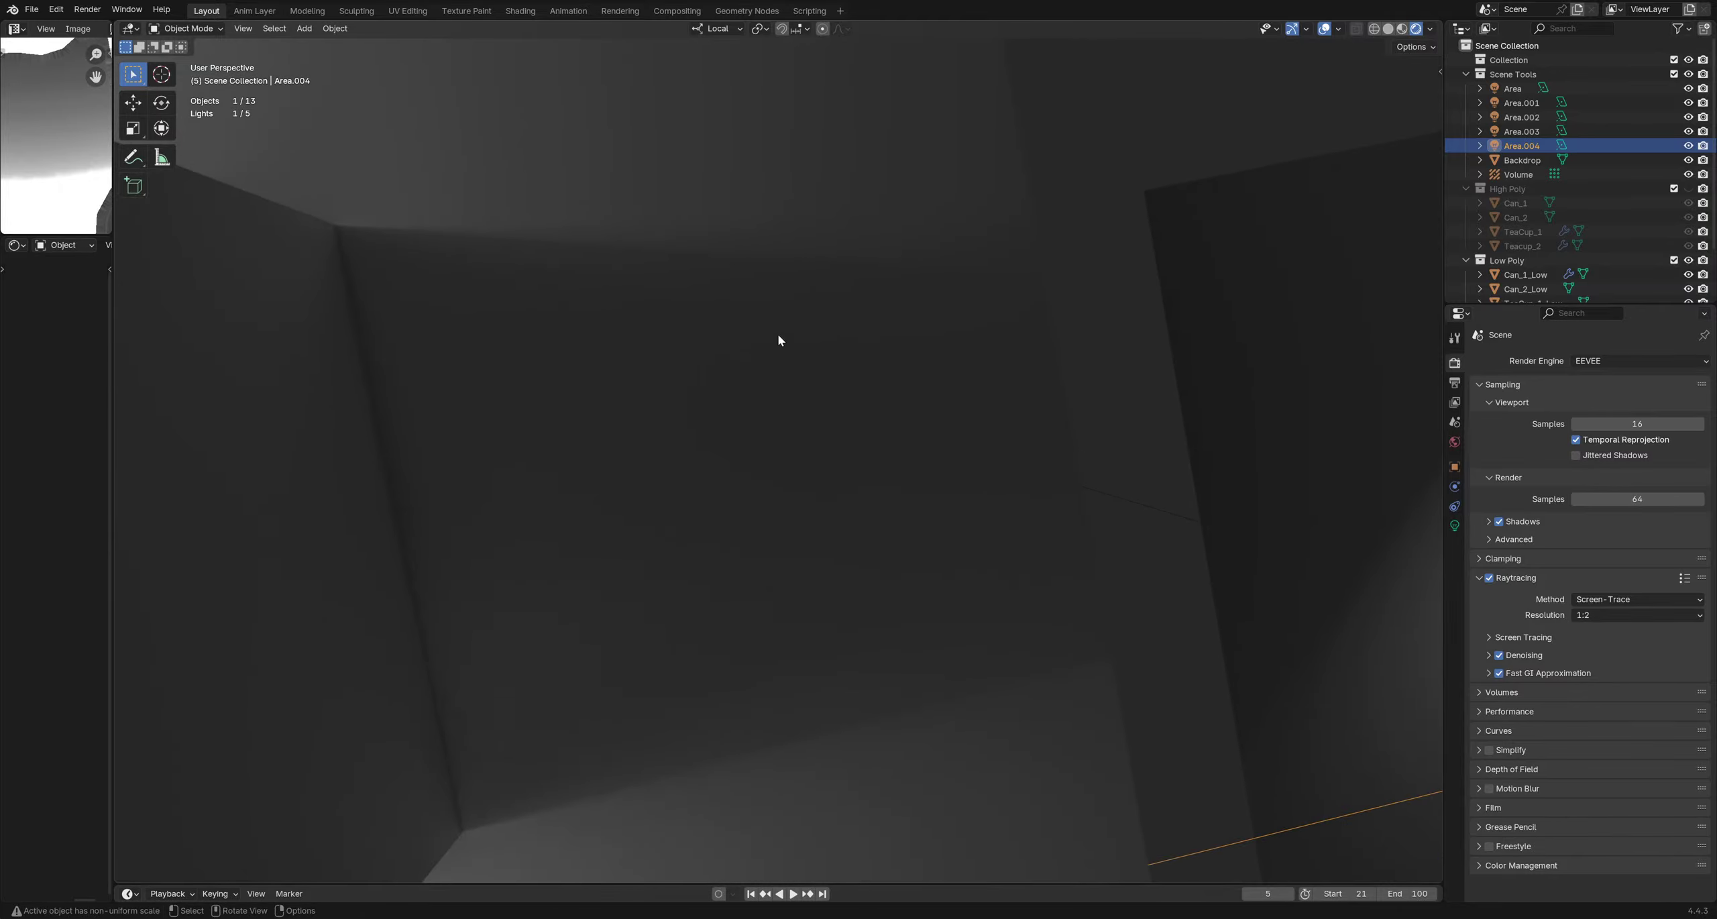
Add a light probe volume and move it over the small test cube
middle_drag(778, 340, 753, 474)
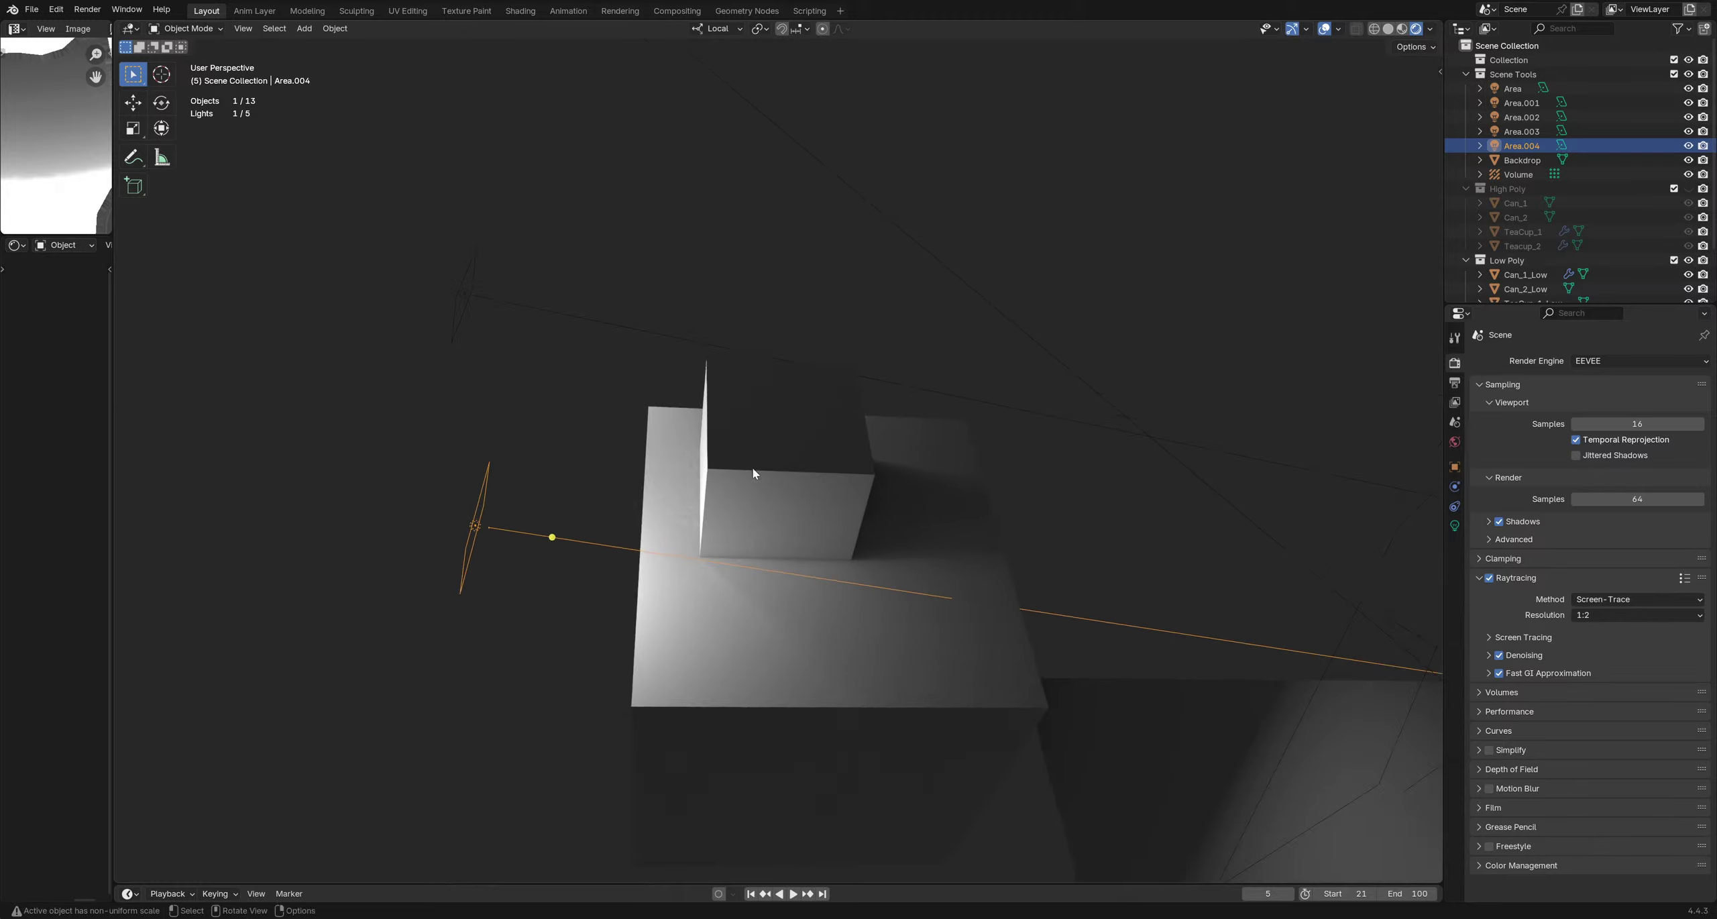
middle_drag(1150, 584, 871, 531)
key(shift+a)
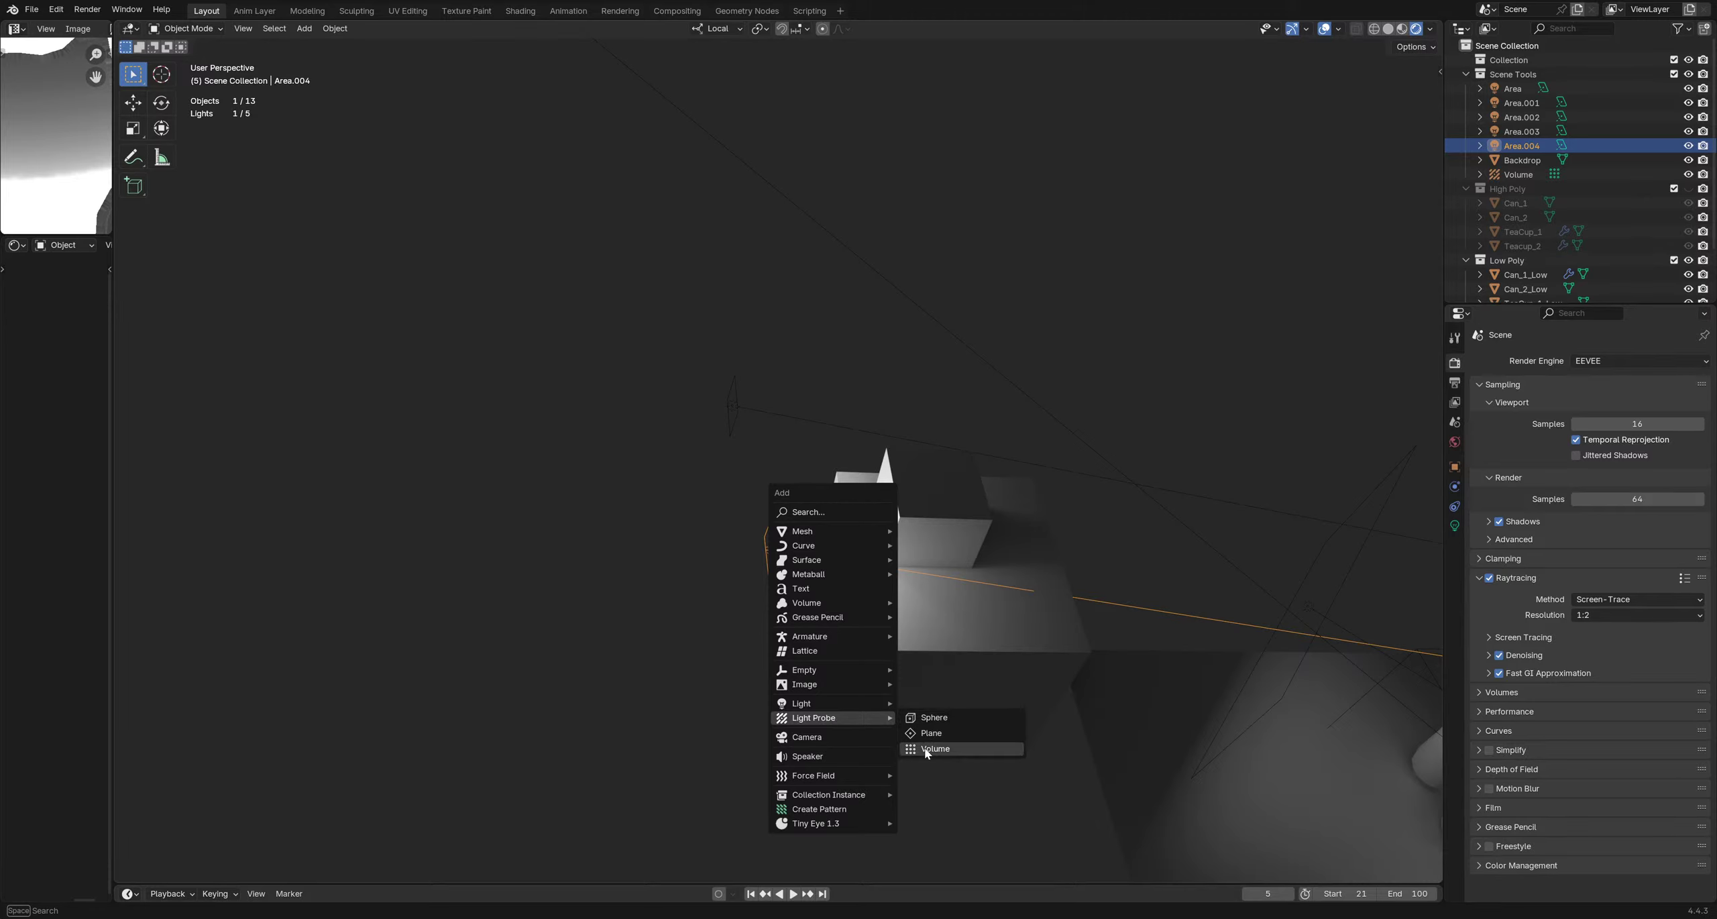
click(926, 752)
key(g)
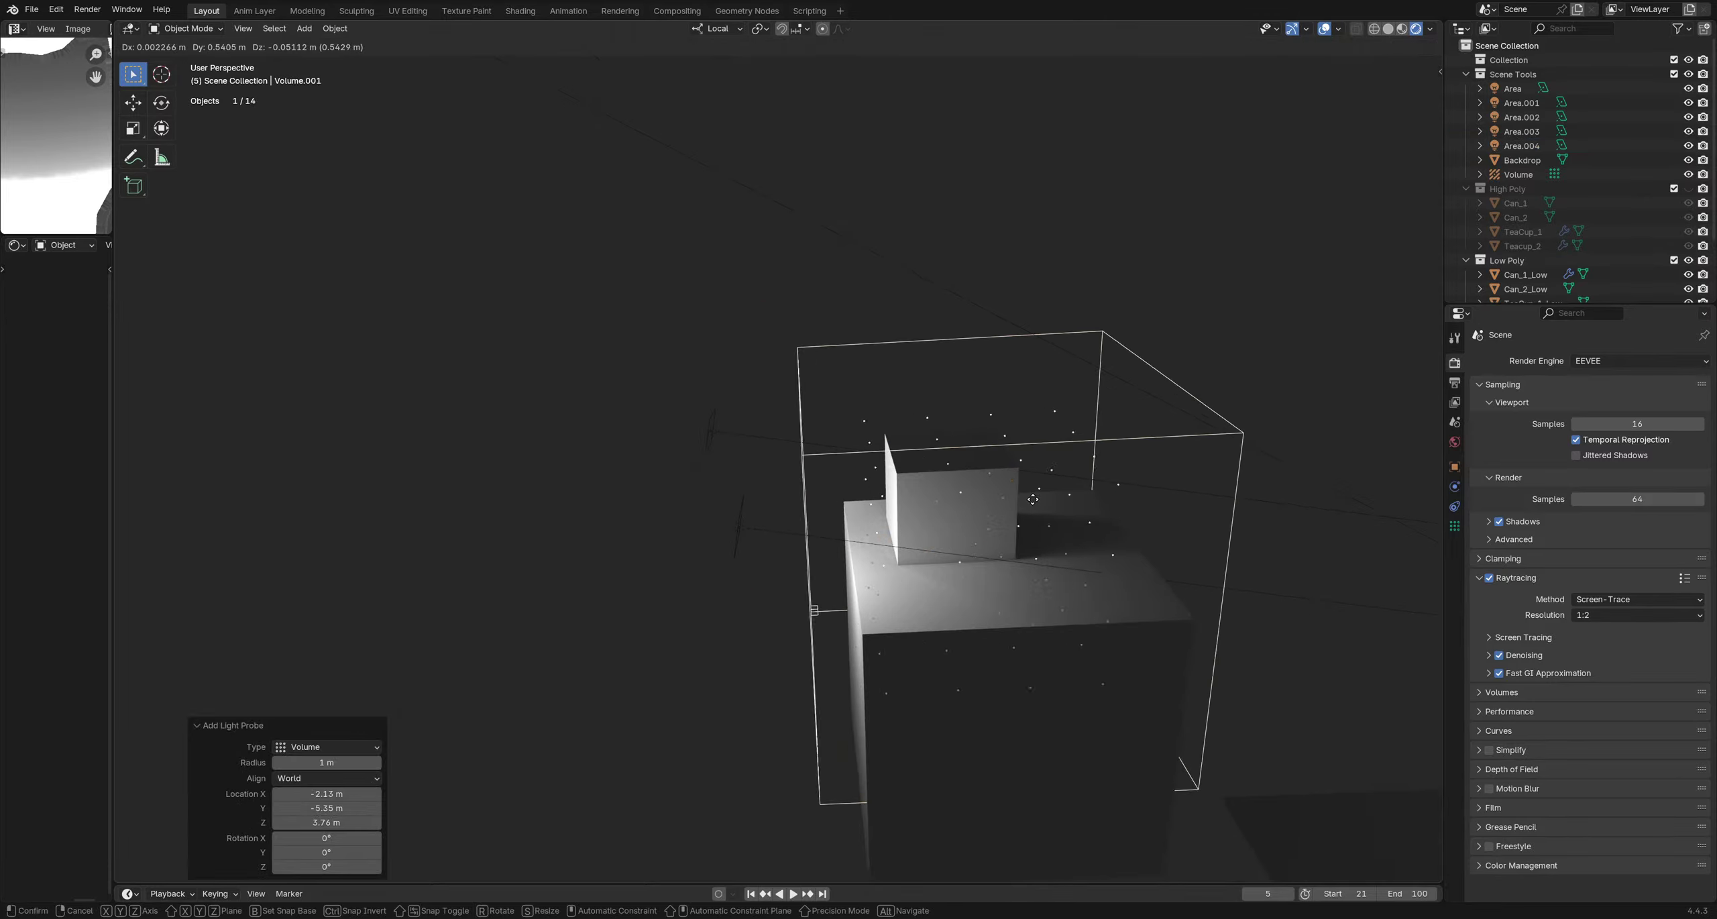
click(1207, 538)
Resize the new light probe volume, including a uniform scale of 1.291, and reposition it to surround the small cube
key(s)
click(1173, 541)
middle_drag(958, 602, 1198, 600)
key(g)
click(1178, 574)
key(s)
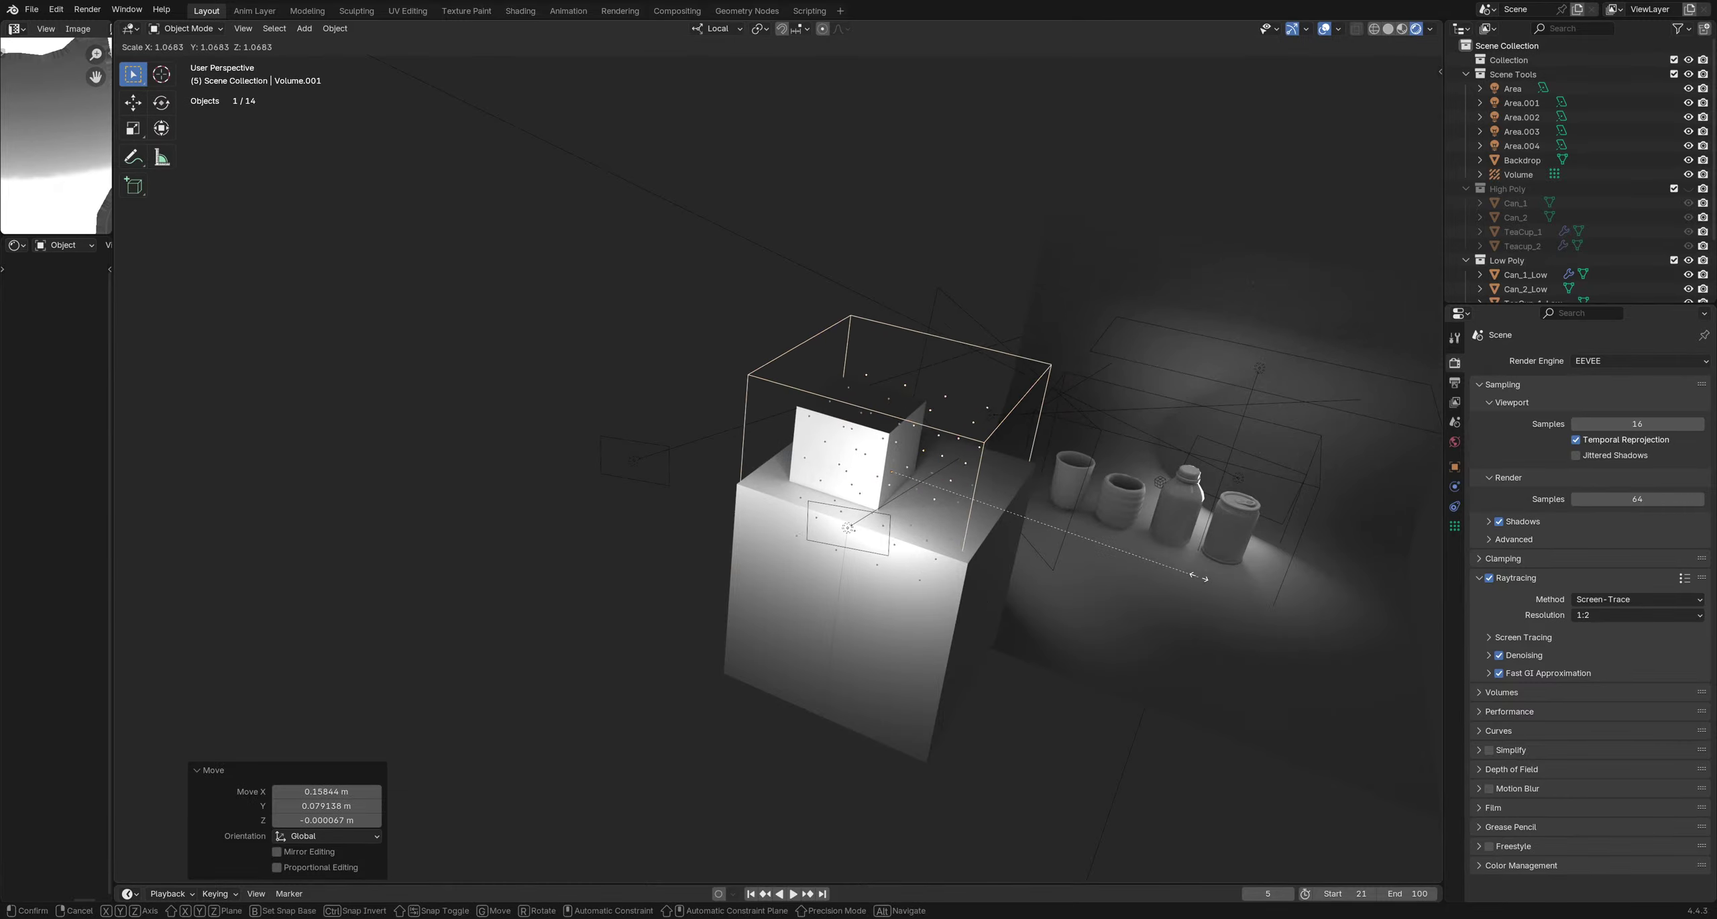
click(1276, 545)
middle_drag(1276, 546, 1034, 567)
key(g)
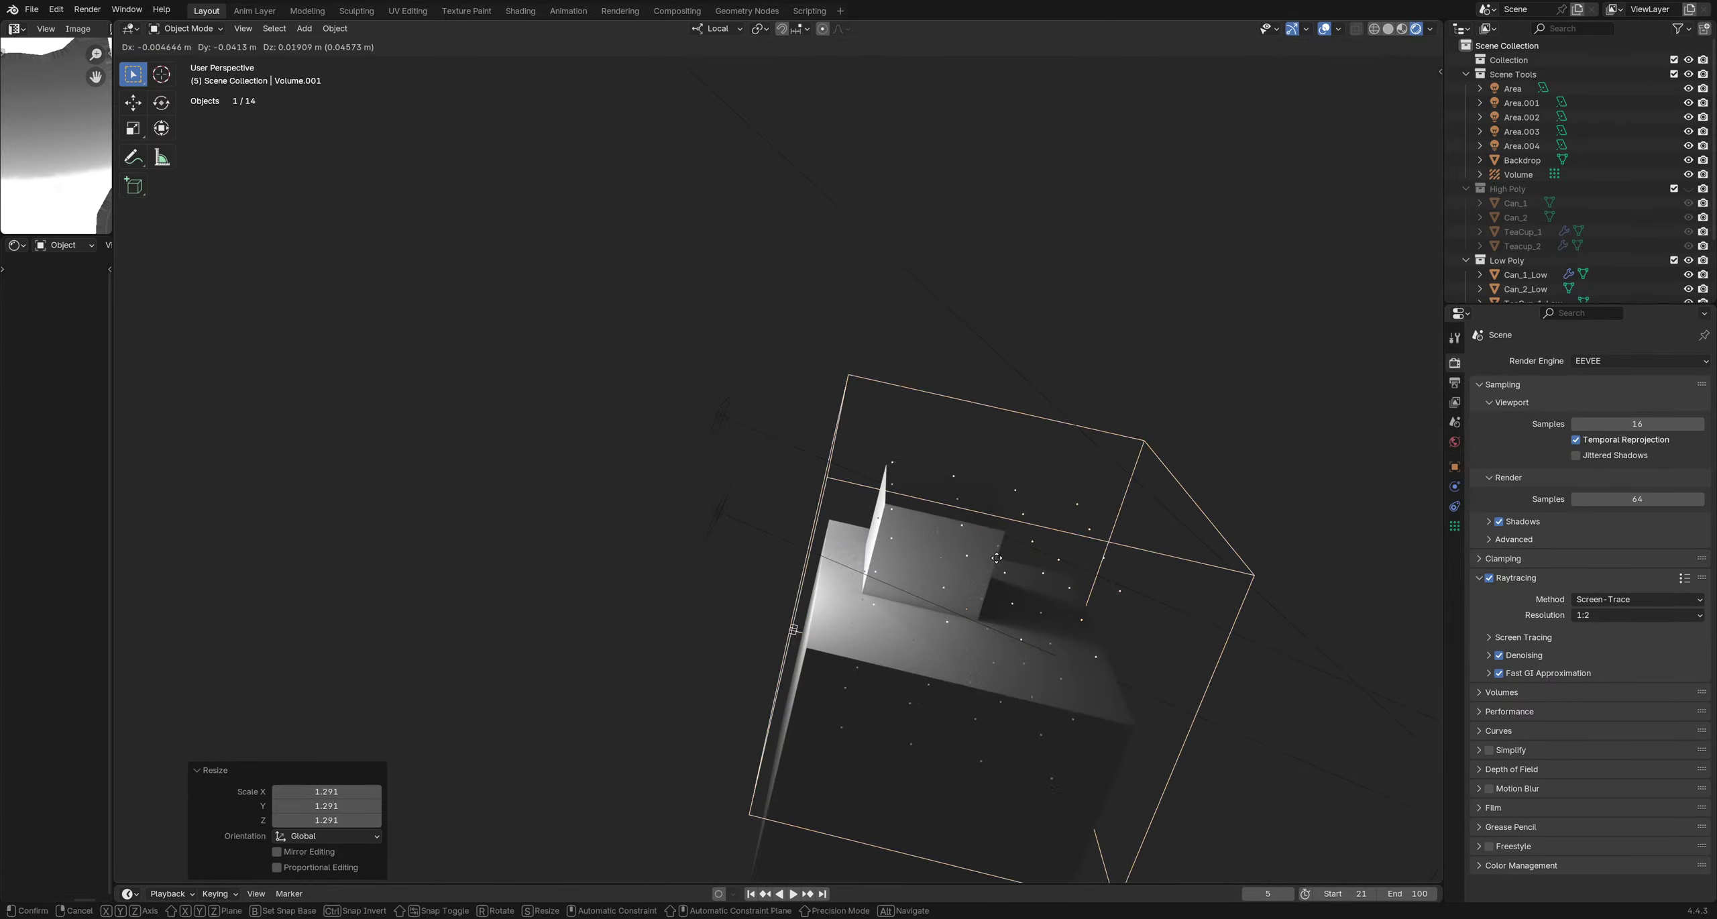
click(1135, 541)
Bake the light cache of the cubes' volume probe at a resolution of 4 × 4 × 4
middle_drag(1135, 541, 1478, 614)
click(1454, 526)
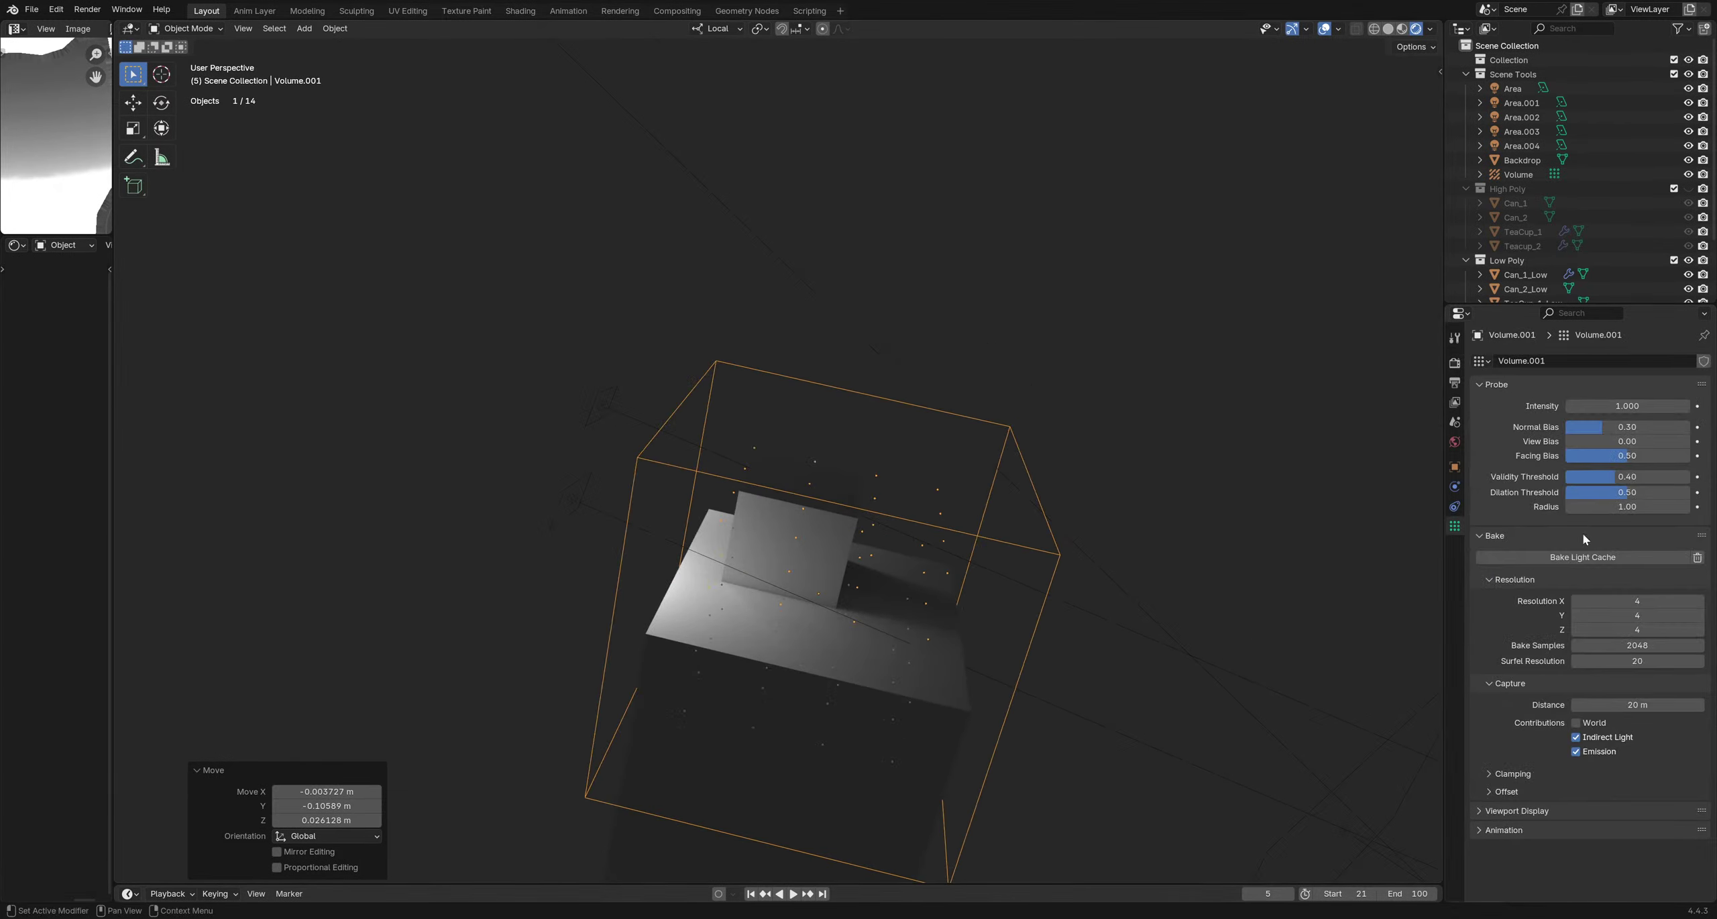
click(1576, 558)
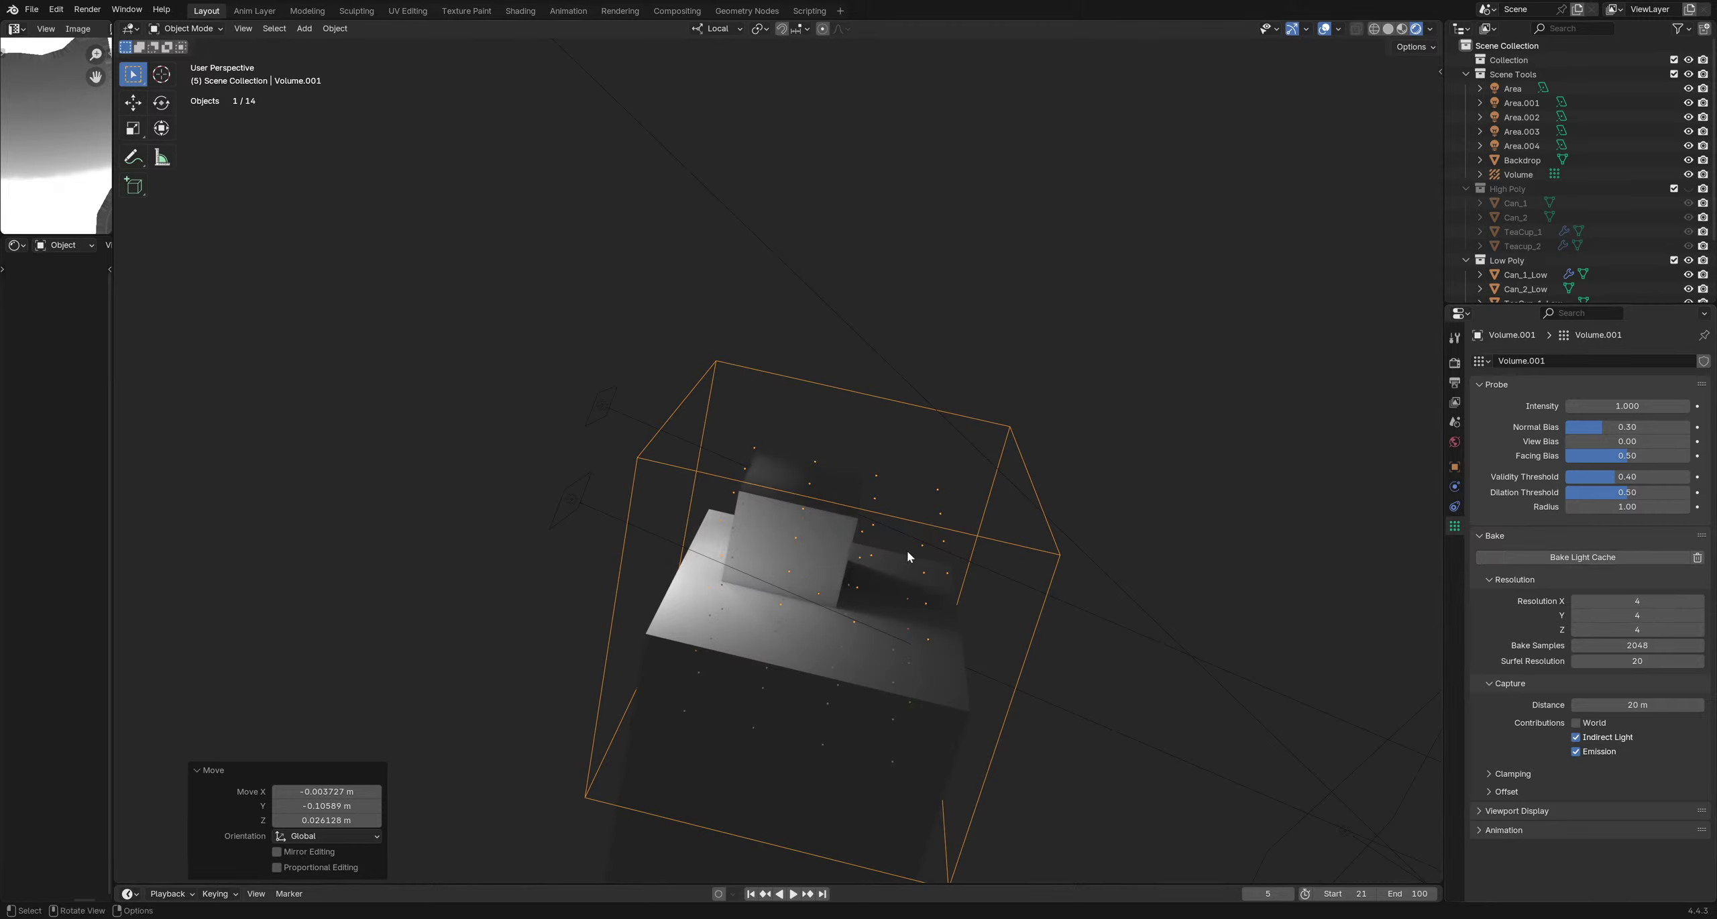
Examine the baked lighting on the cubes with the viewport overlays hidden, and restore the overlays
middle_drag(907, 555, 752, 610)
middle_drag(687, 587, 774, 505)
key(shift+alt+z)
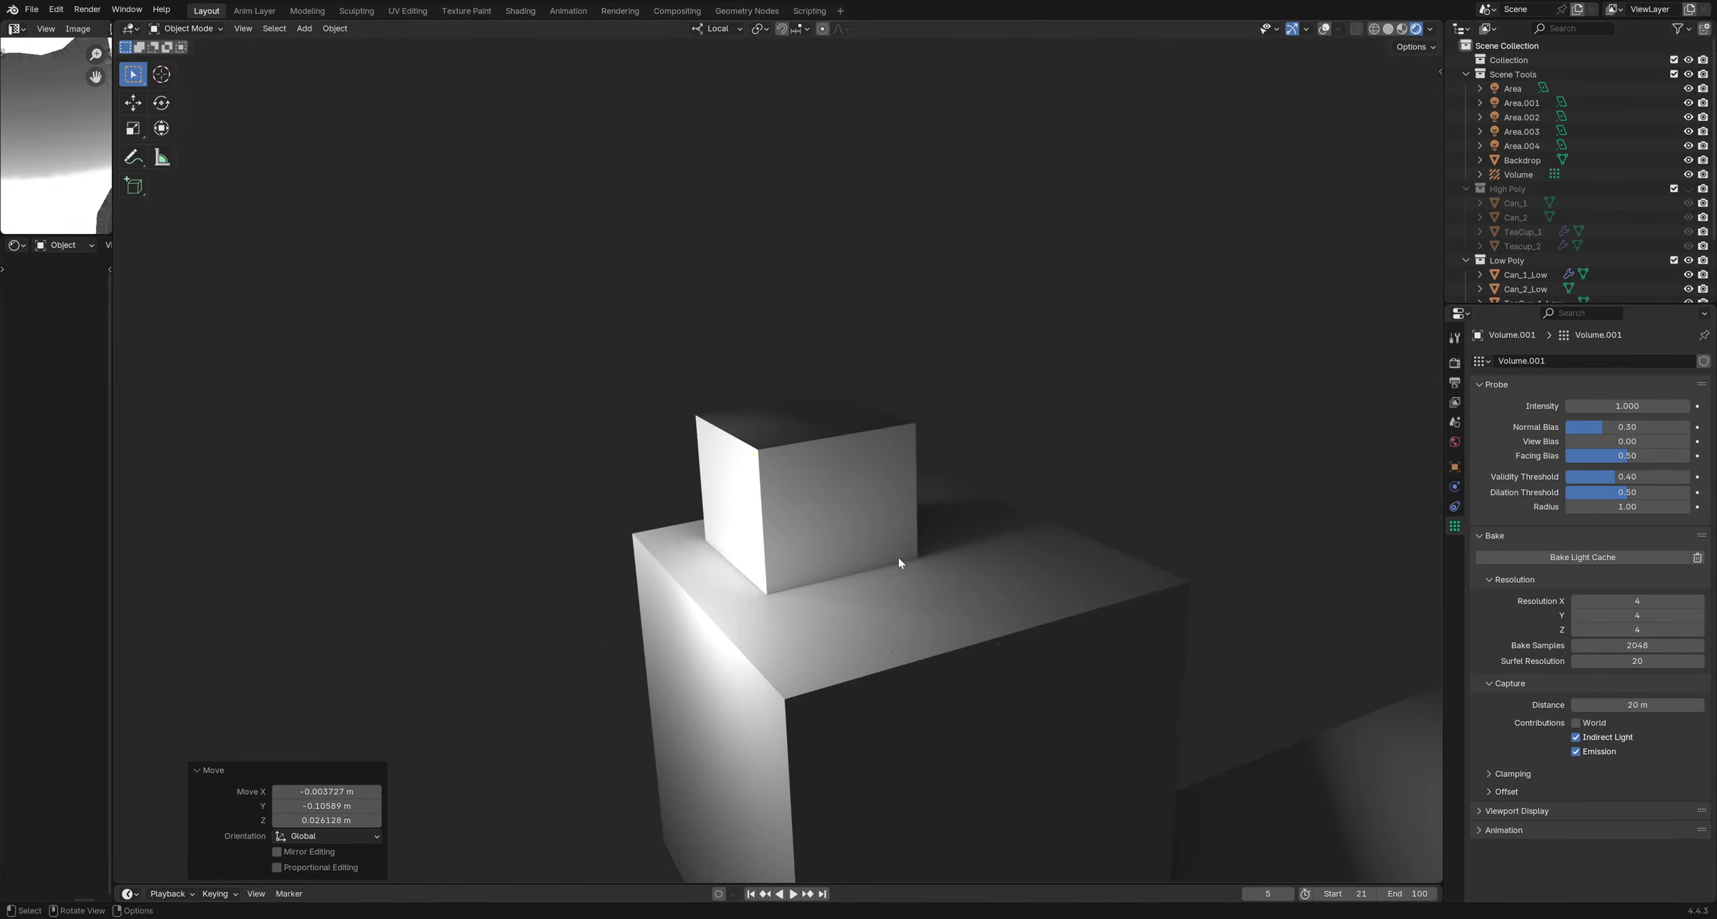
middle_drag(892, 566, 761, 576)
scroll(761, 574, down, 8)
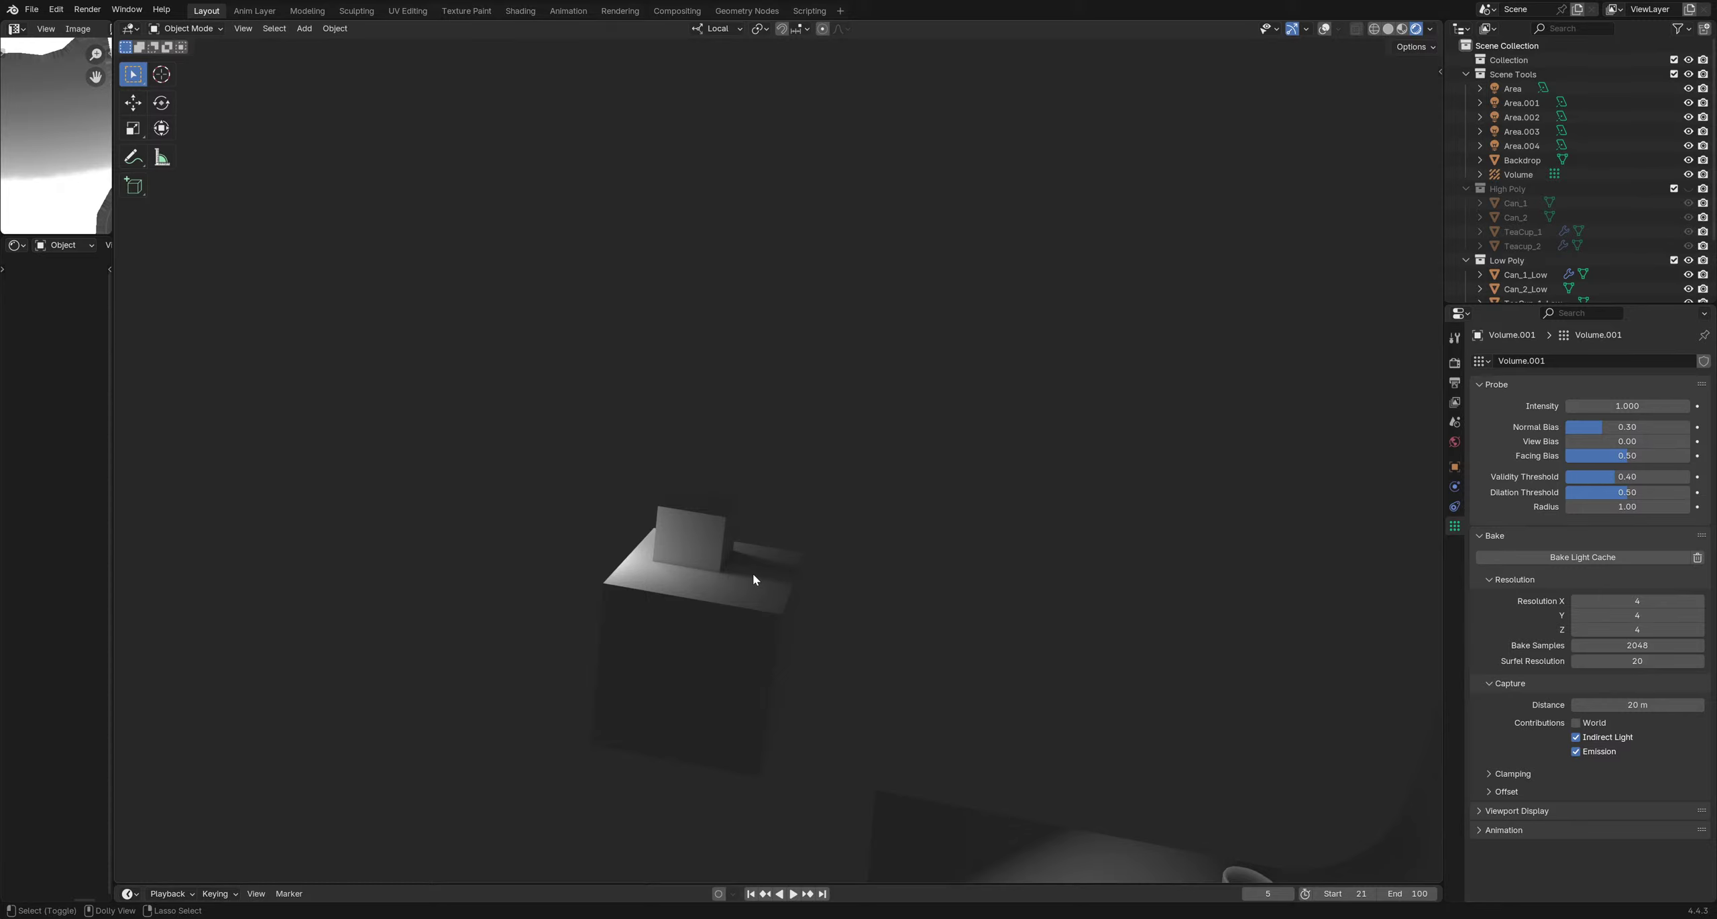
middle_drag(746, 569, 660, 638)
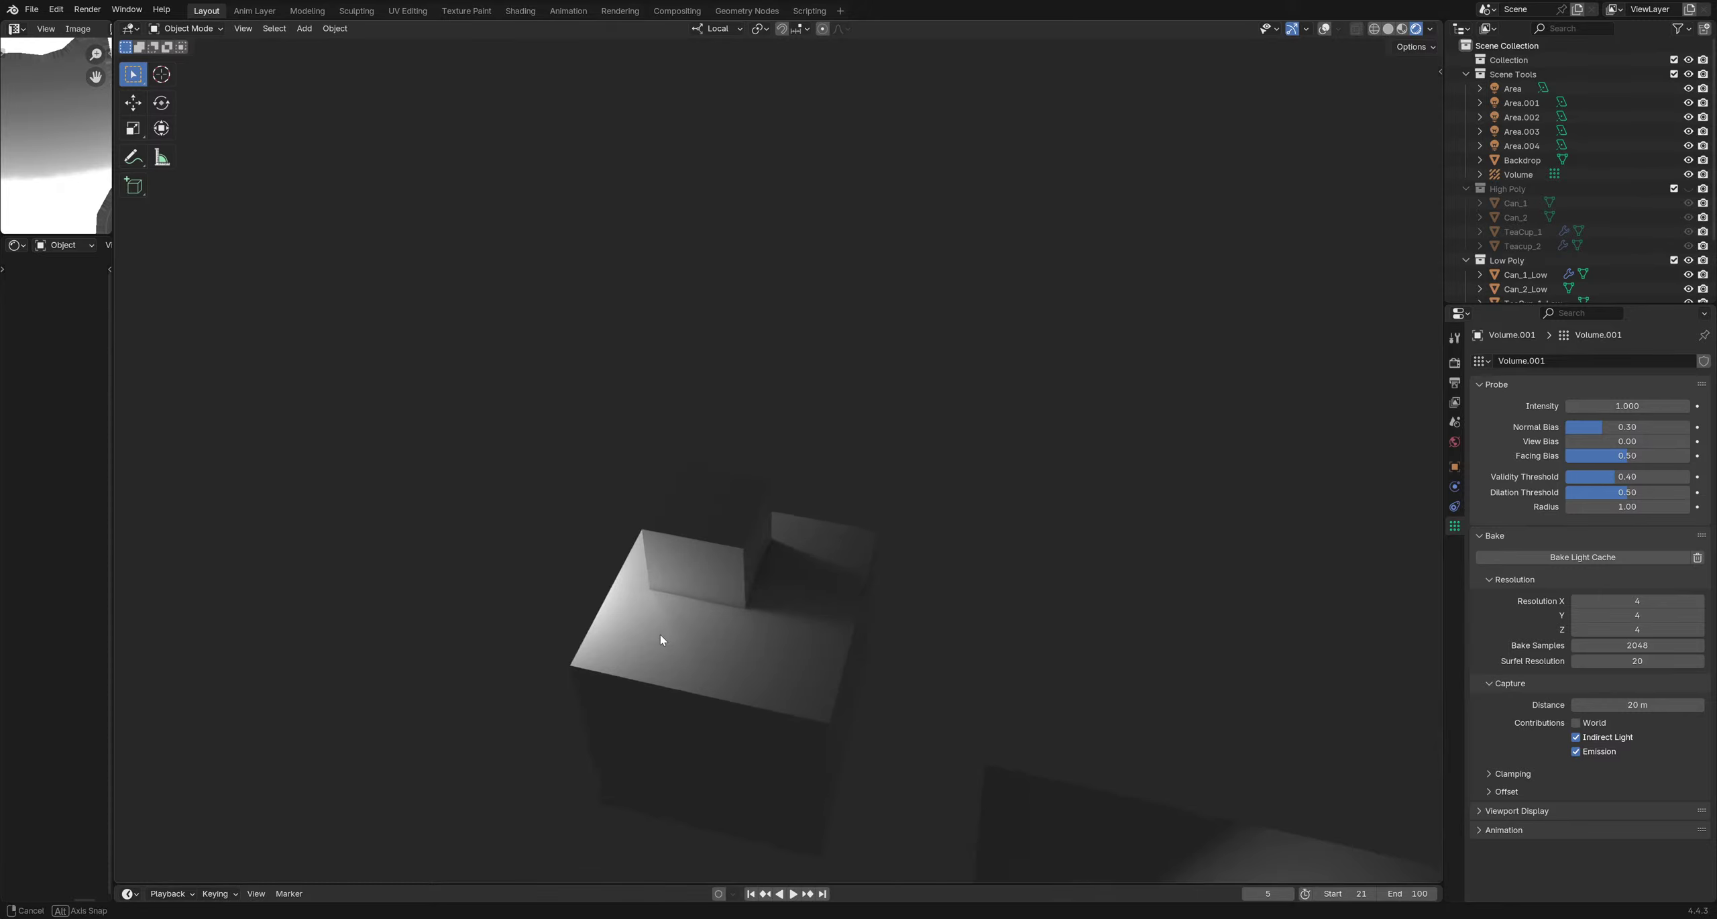
key(shift+alt+z)
middle_drag(770, 659, 906, 505)
scroll(906, 505, up, 3)
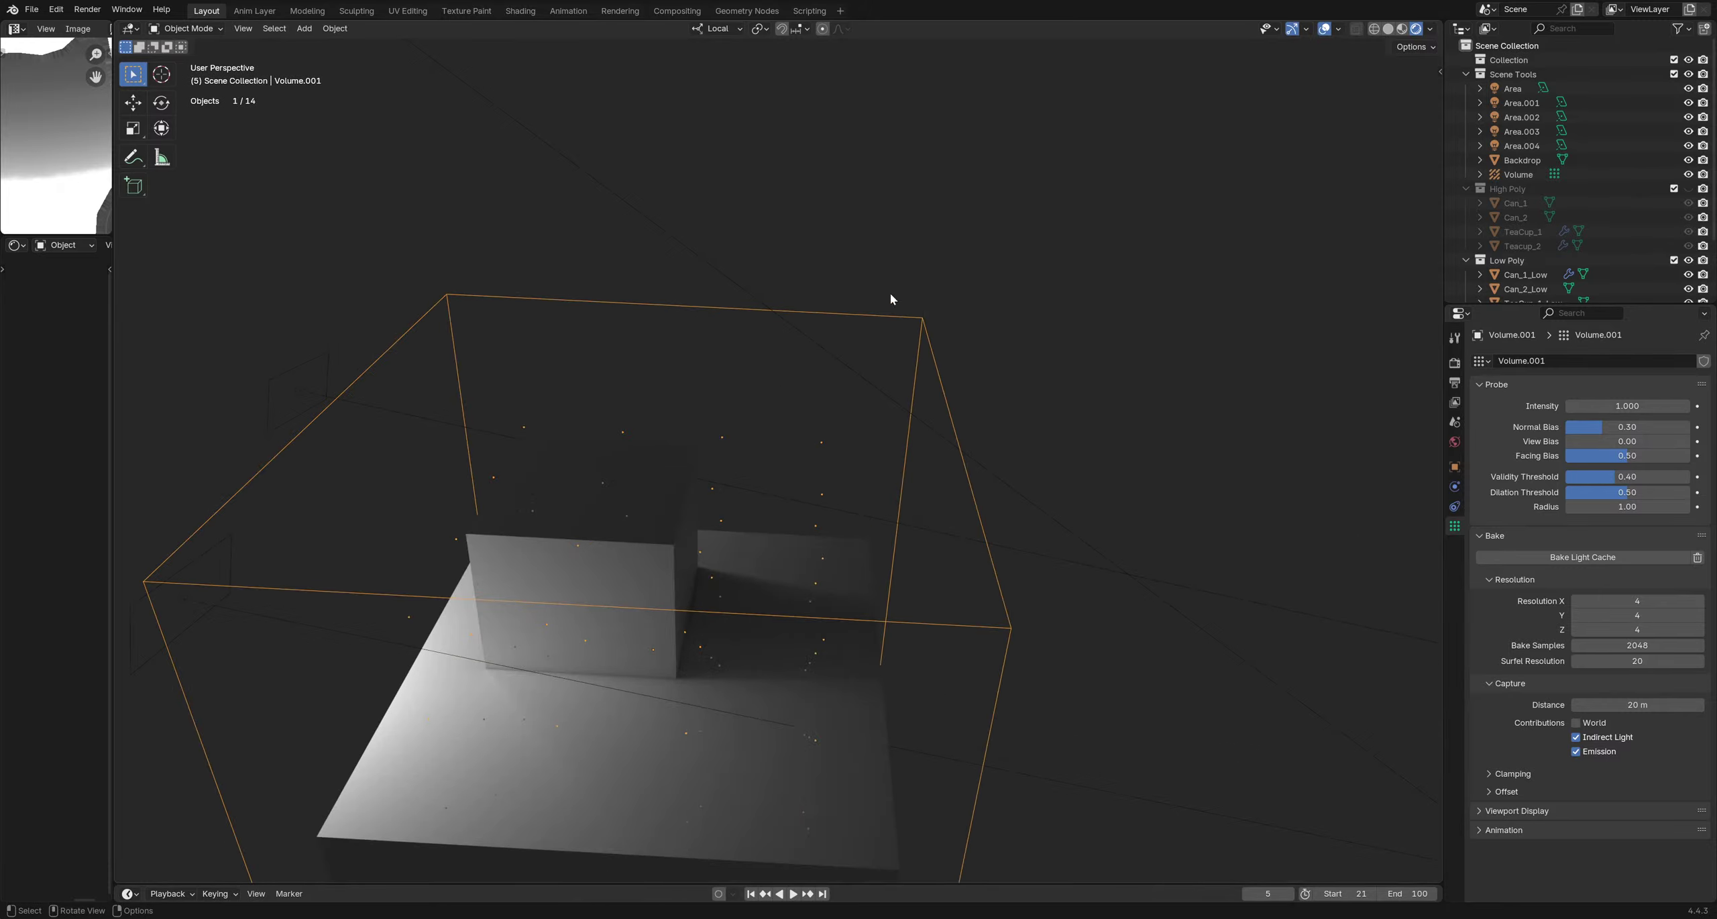
Delete the cubes' volume probe, their two area lights and both test cubes
key(Delete)
middle_drag(682, 464, 583, 444)
key(x)
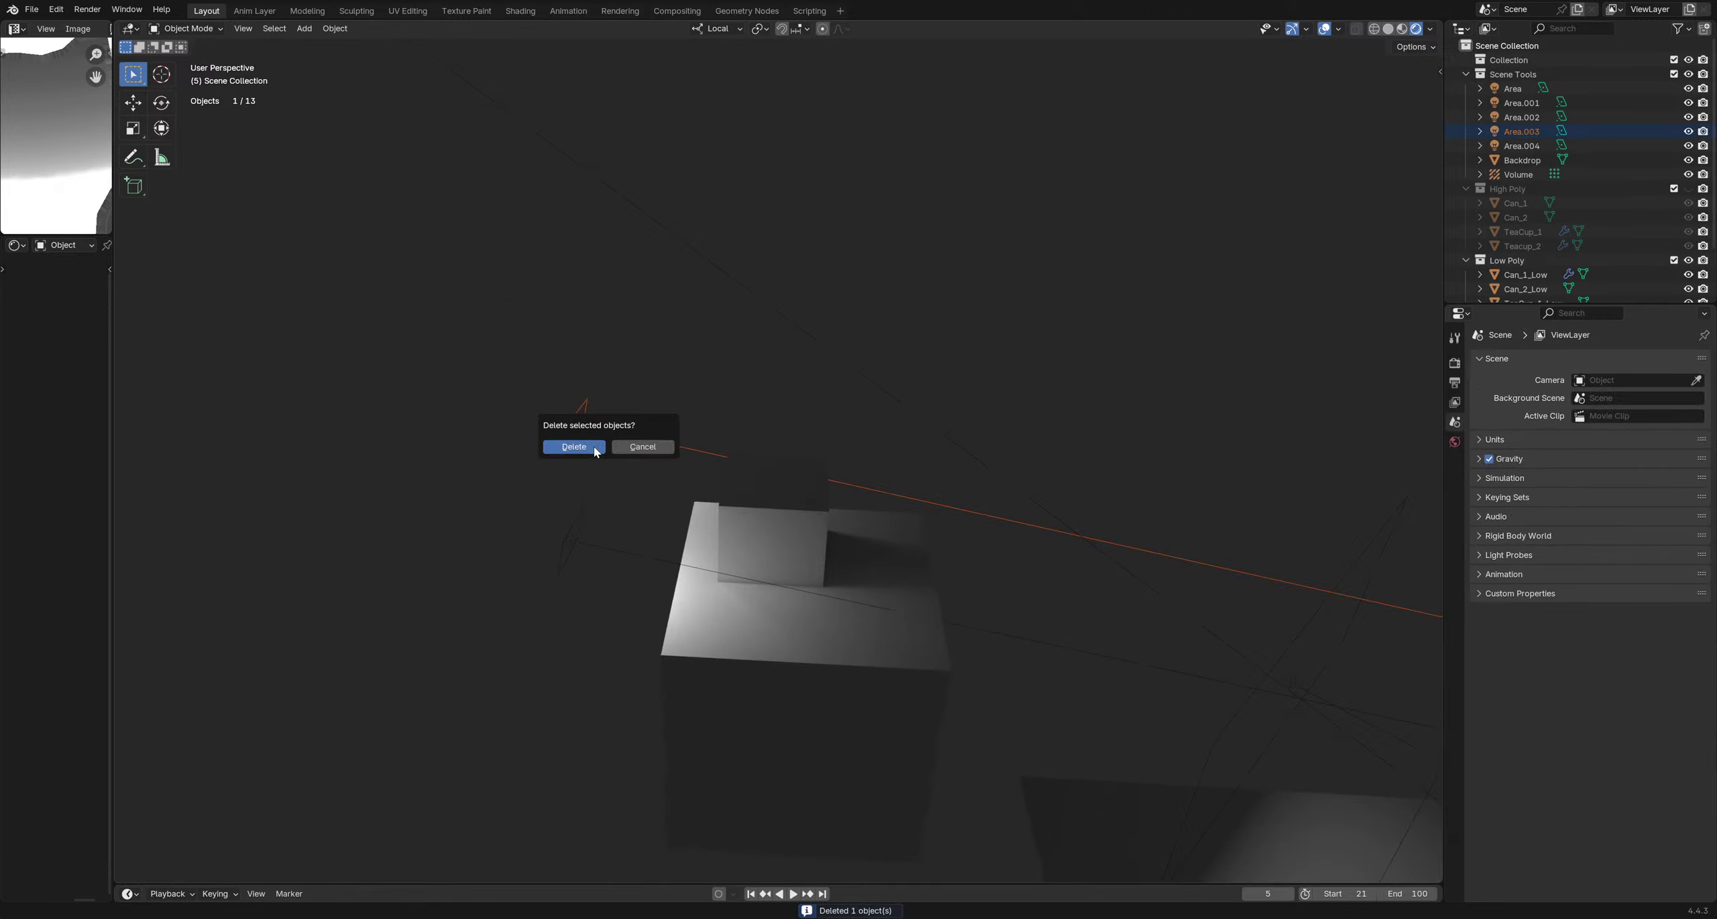
click(595, 451)
click(747, 551)
key(Delete)
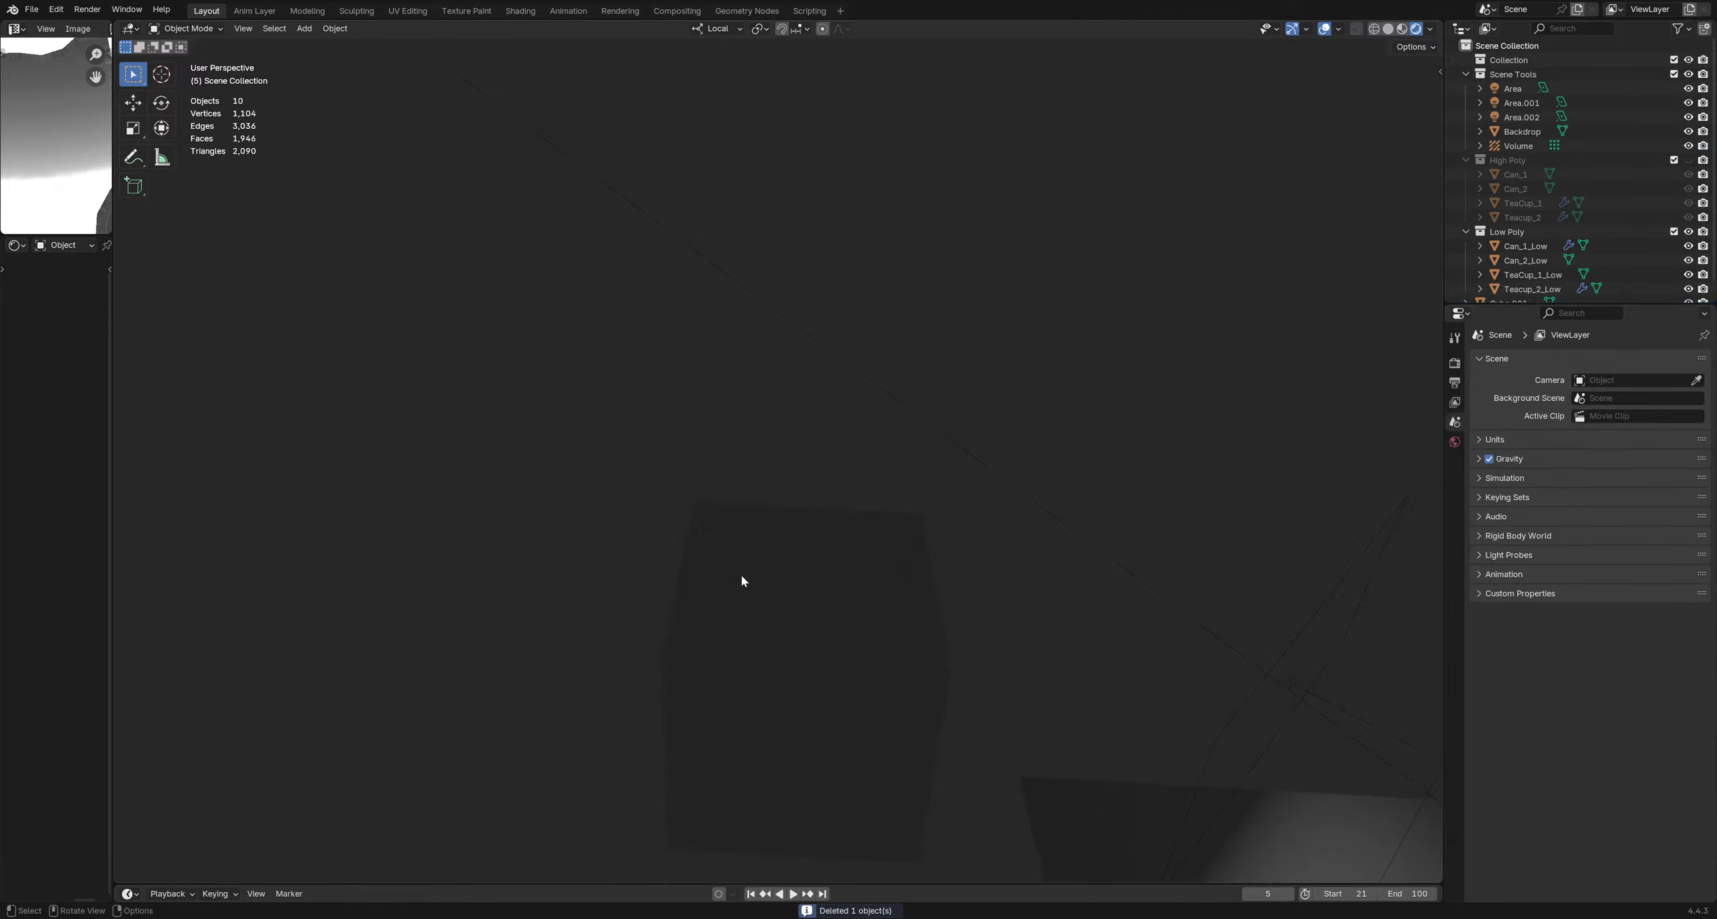
Return to the containers, select the light probe volume around them, and inspect their lighting up close
scroll(908, 643, down, 8)
middle_drag(755, 513, 872, 415)
scroll(981, 477, up, 6)
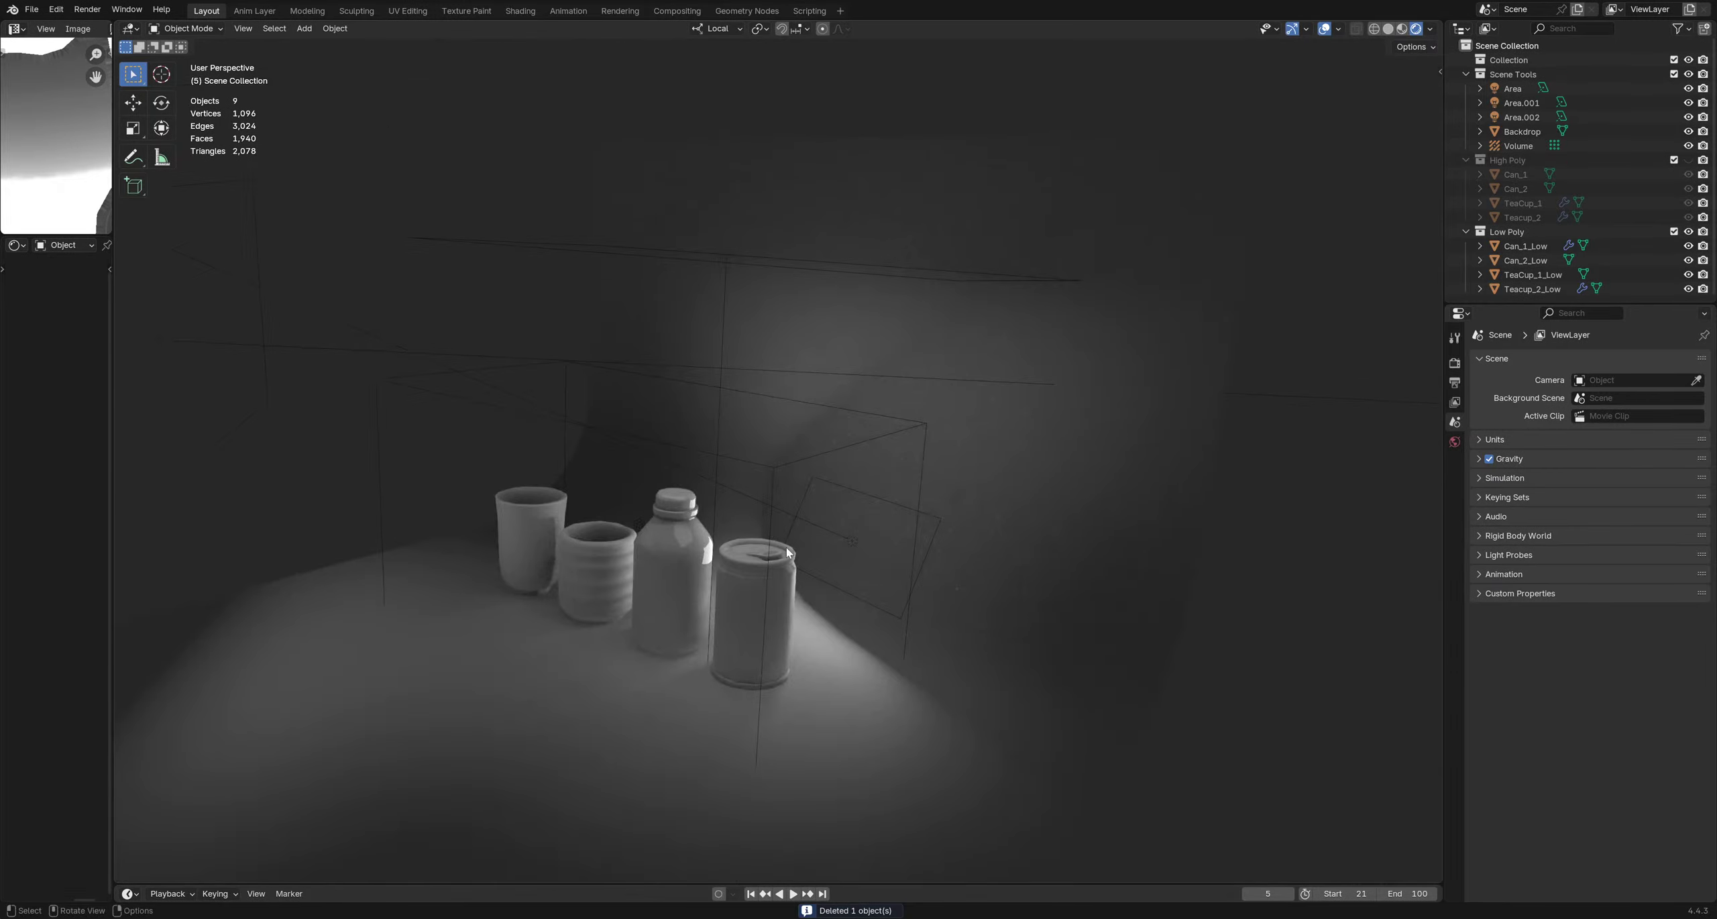
middle_drag(788, 552, 751, 483)
click(493, 377)
middle_drag(493, 376, 738, 530)
scroll(751, 545, up, 3)
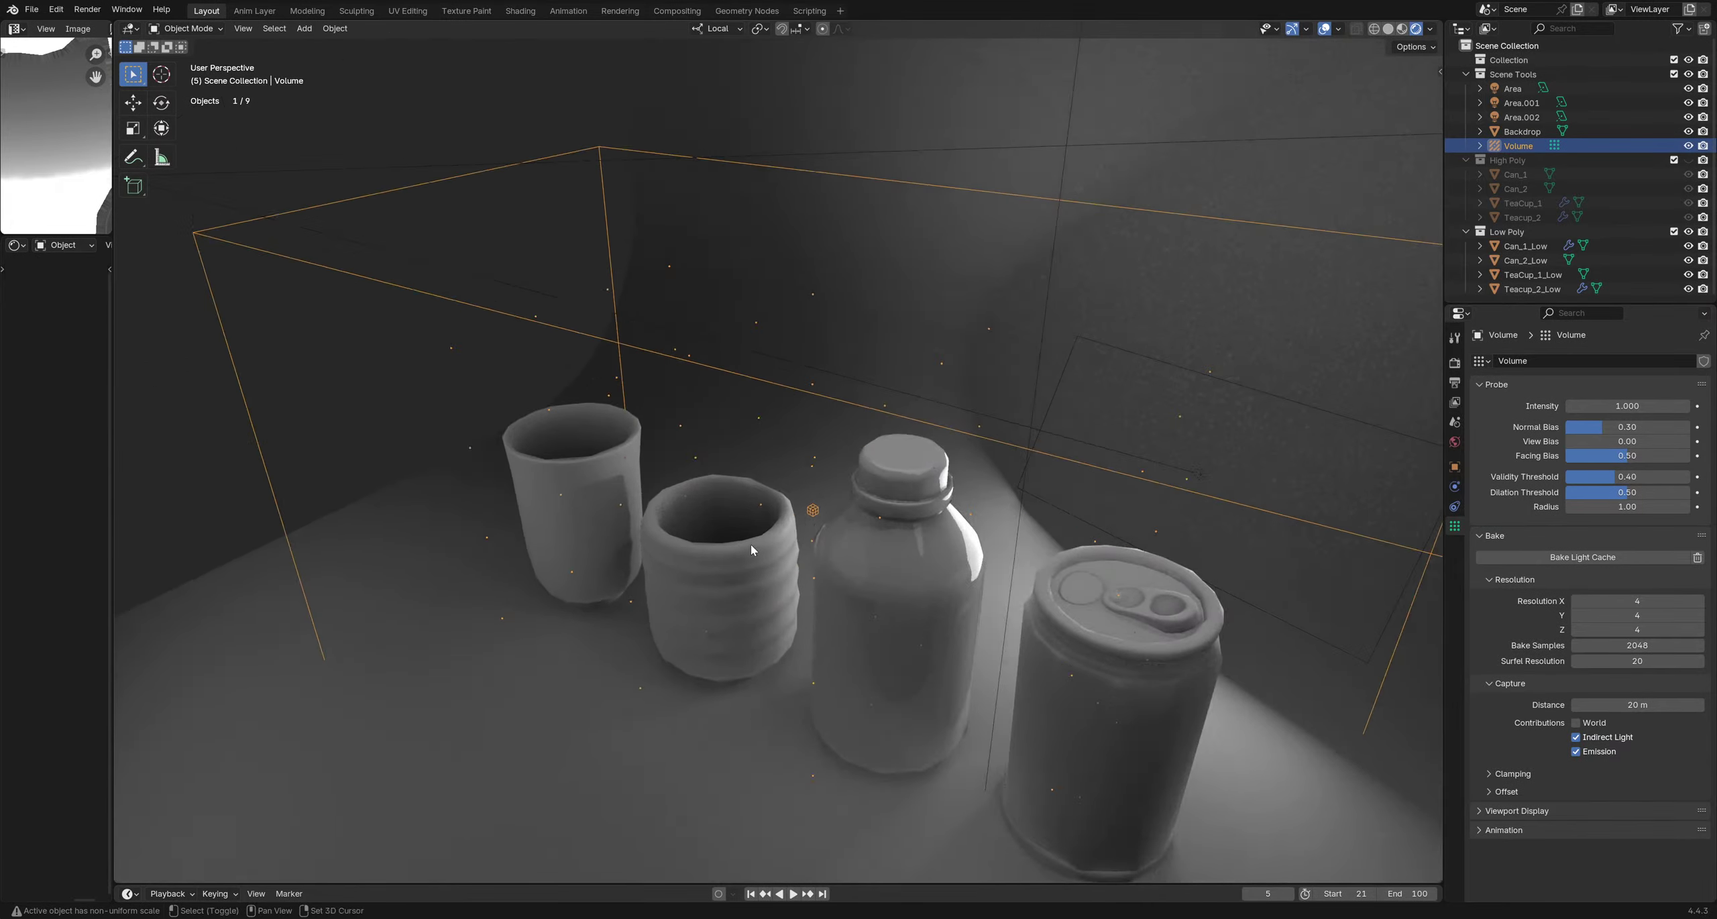
scroll(722, 505, up, 2)
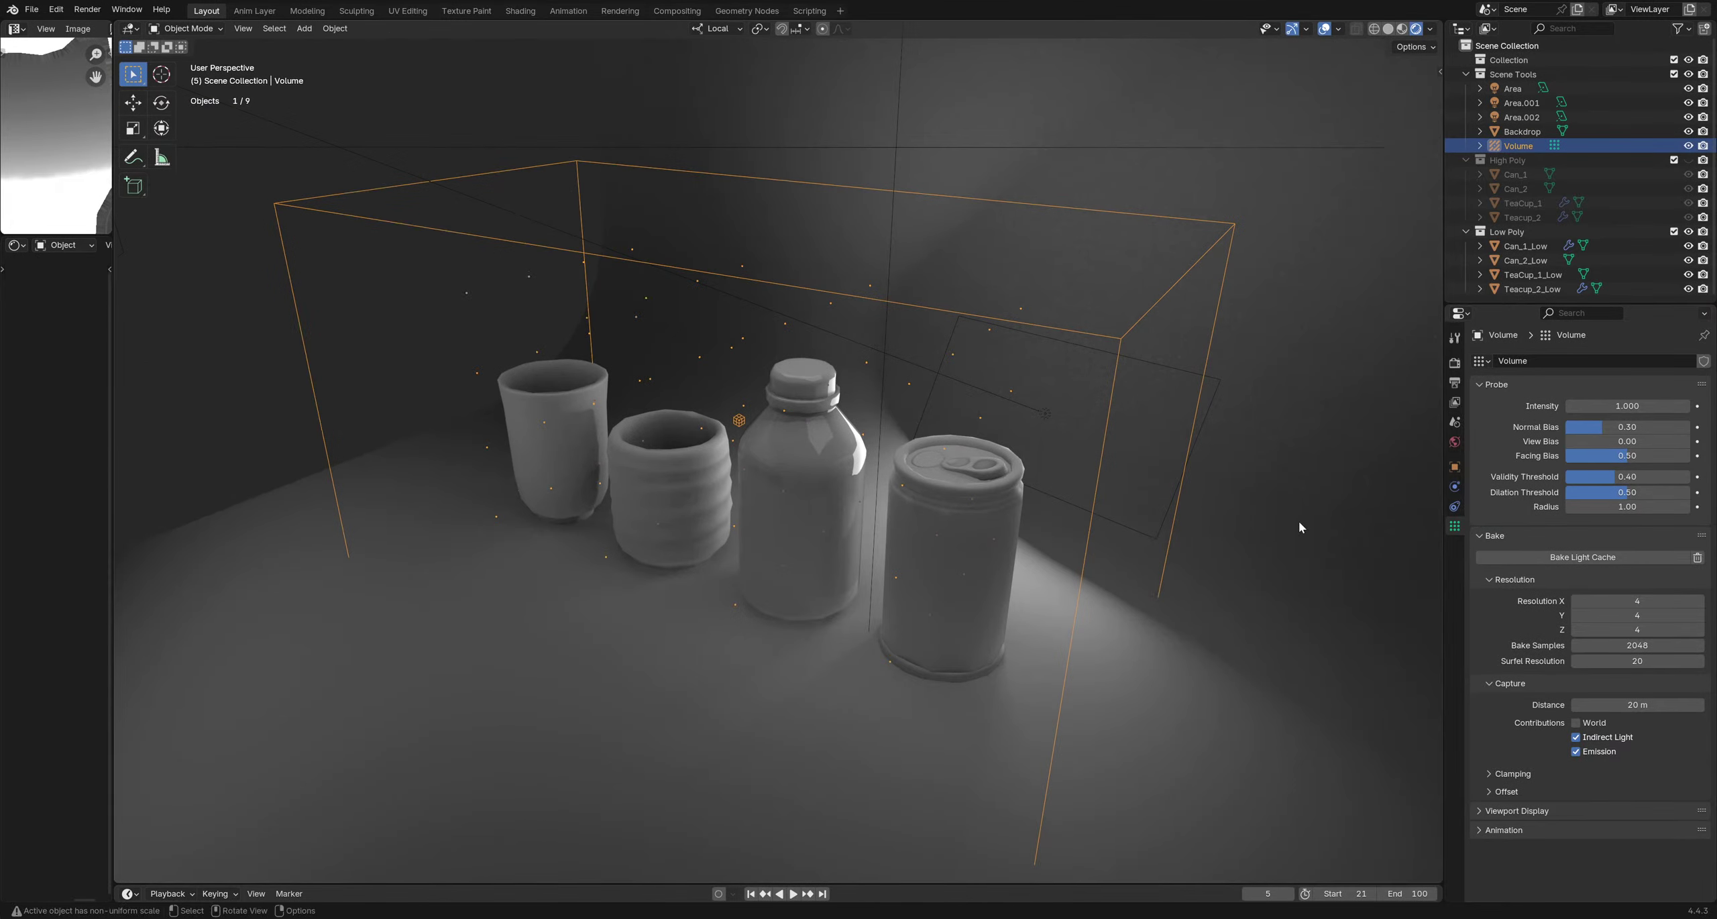
Set the raytracing method to Light Probe and view the containers from a low front angle
click(1455, 338)
click(1455, 363)
click(1603, 598)
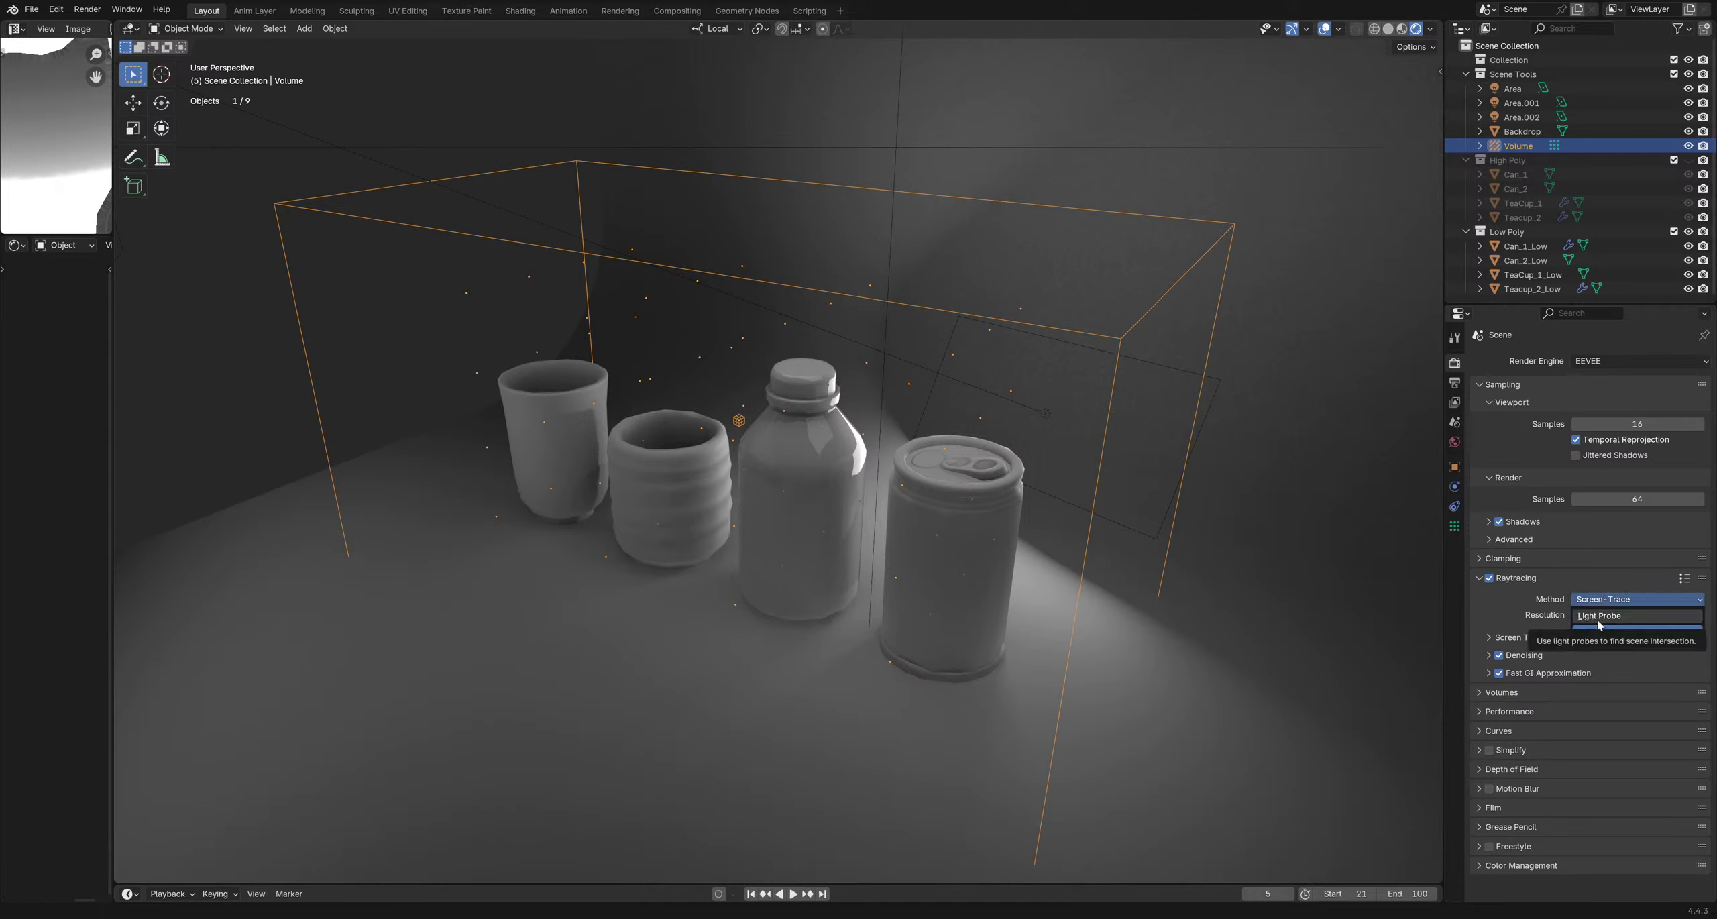
click(1597, 617)
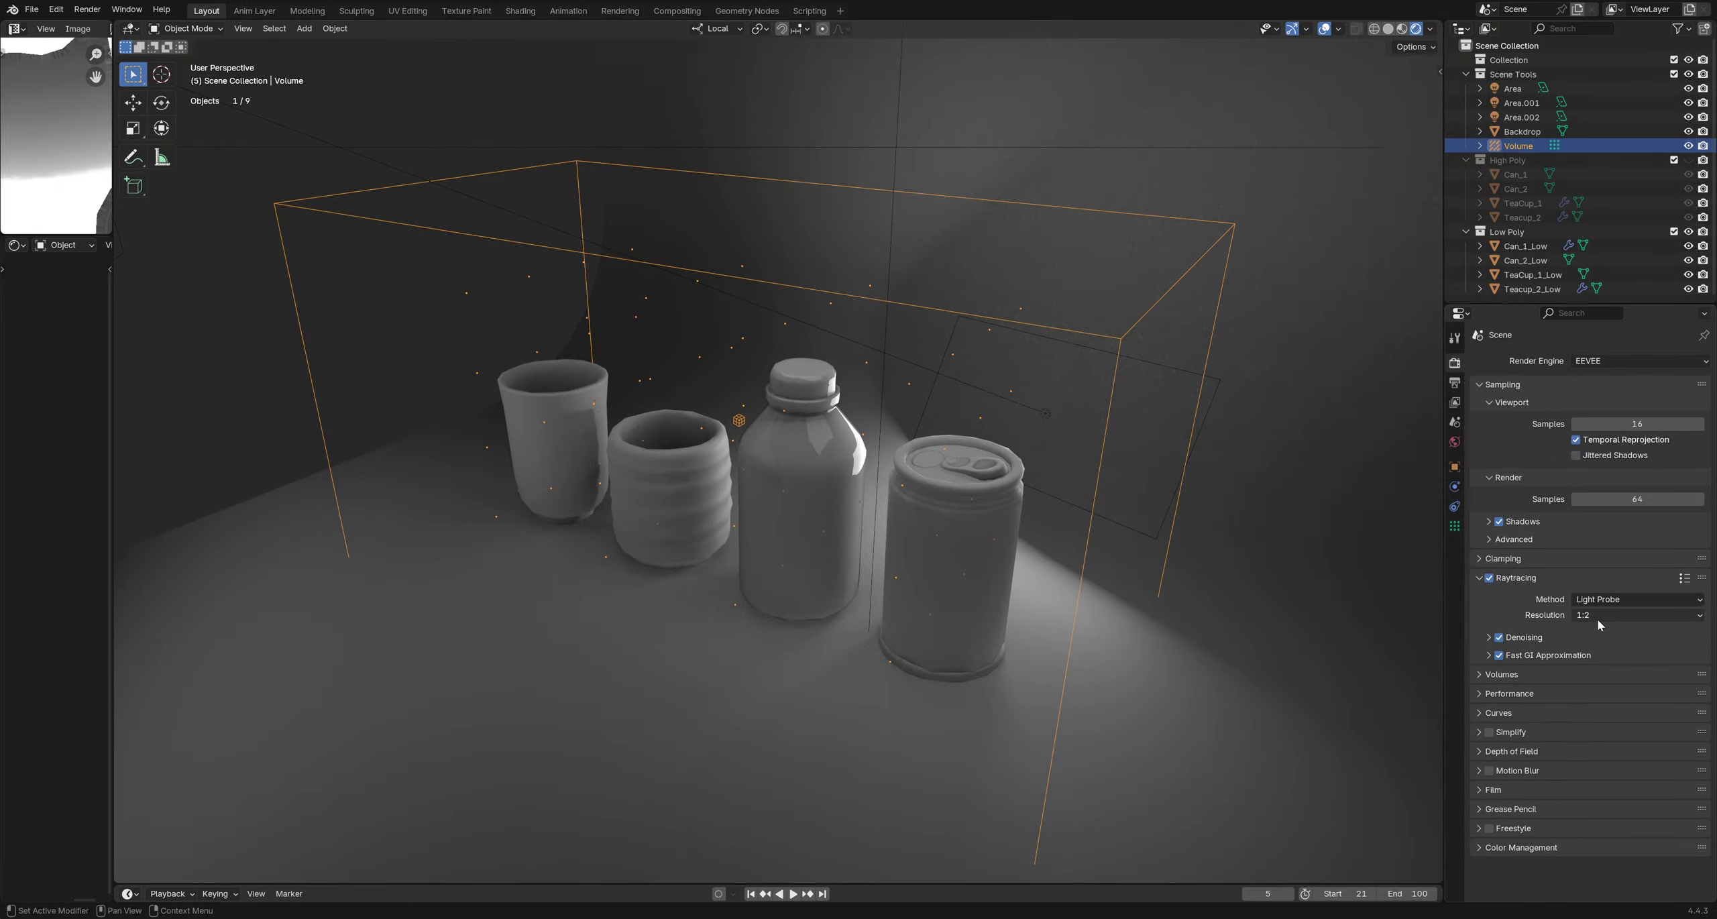
middle_drag(1107, 489, 850, 427)
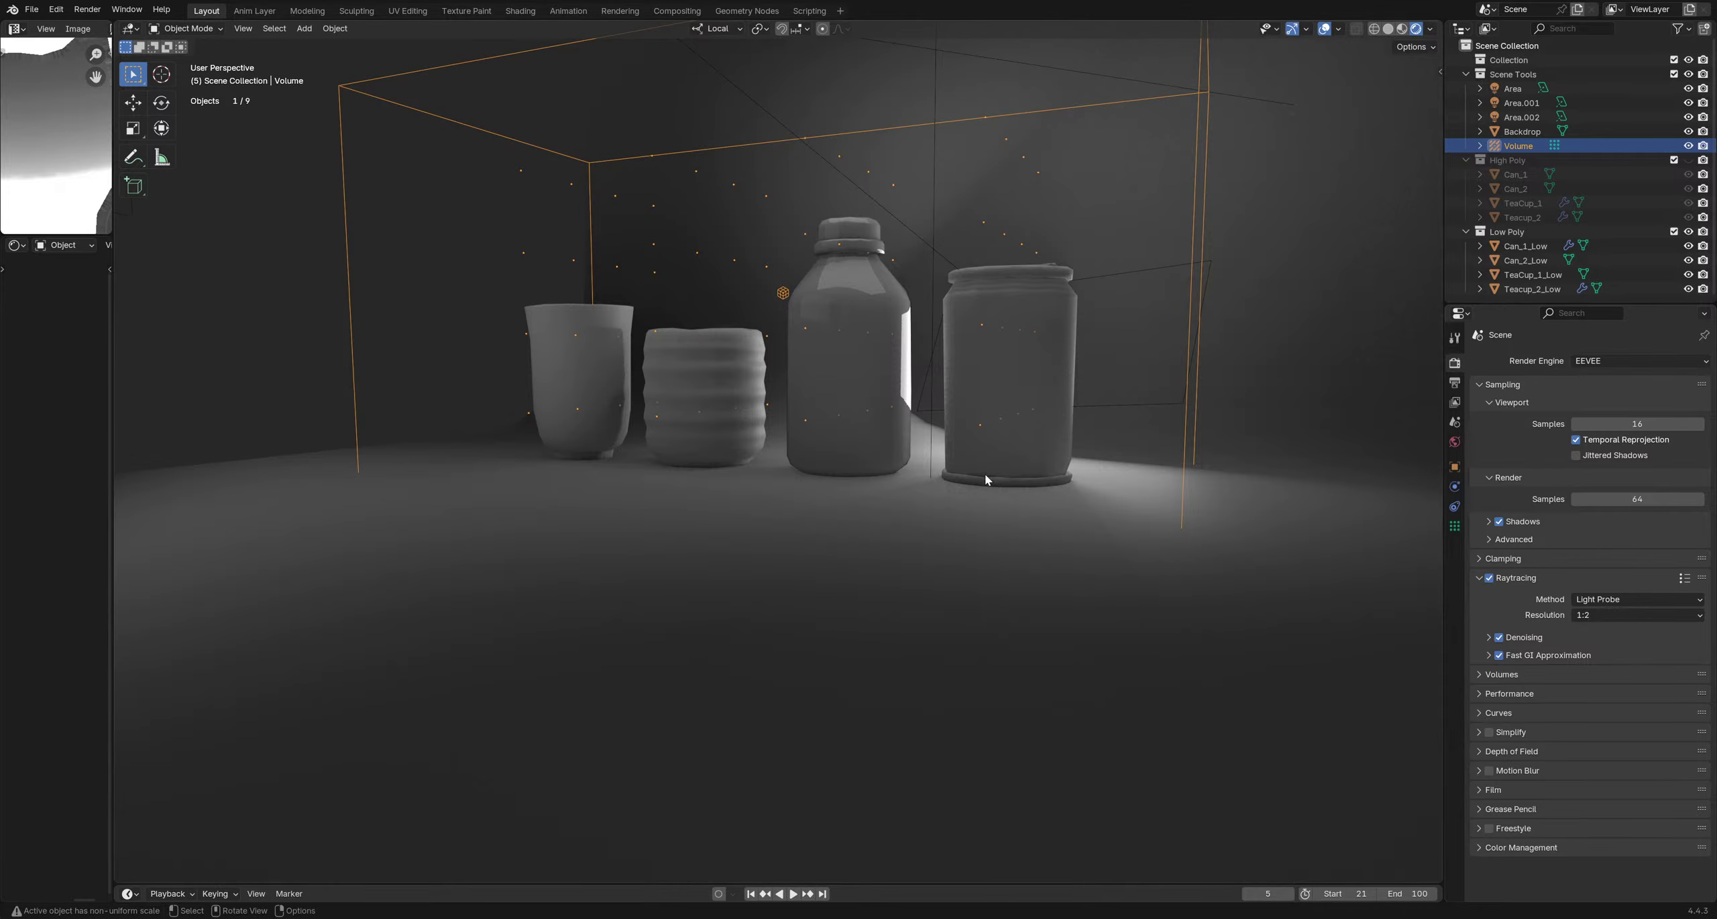
Hide the light probe volume around the containers to compare the lighting, and unhide it
middle_drag(986, 475, 929, 469)
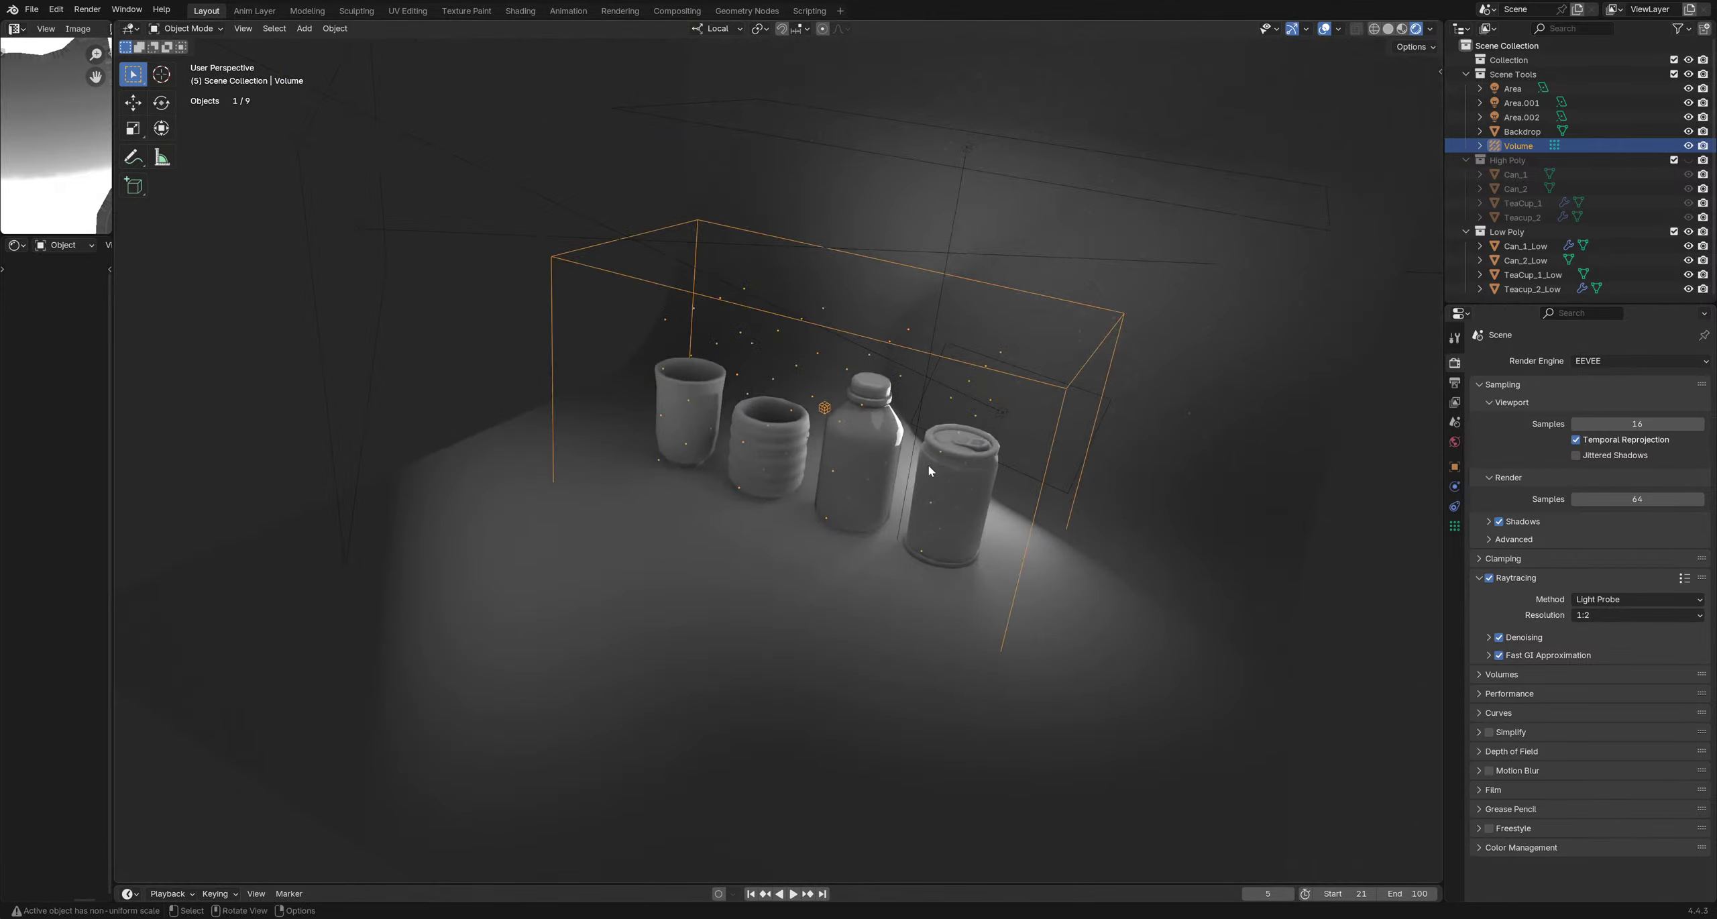
click(488, 292)
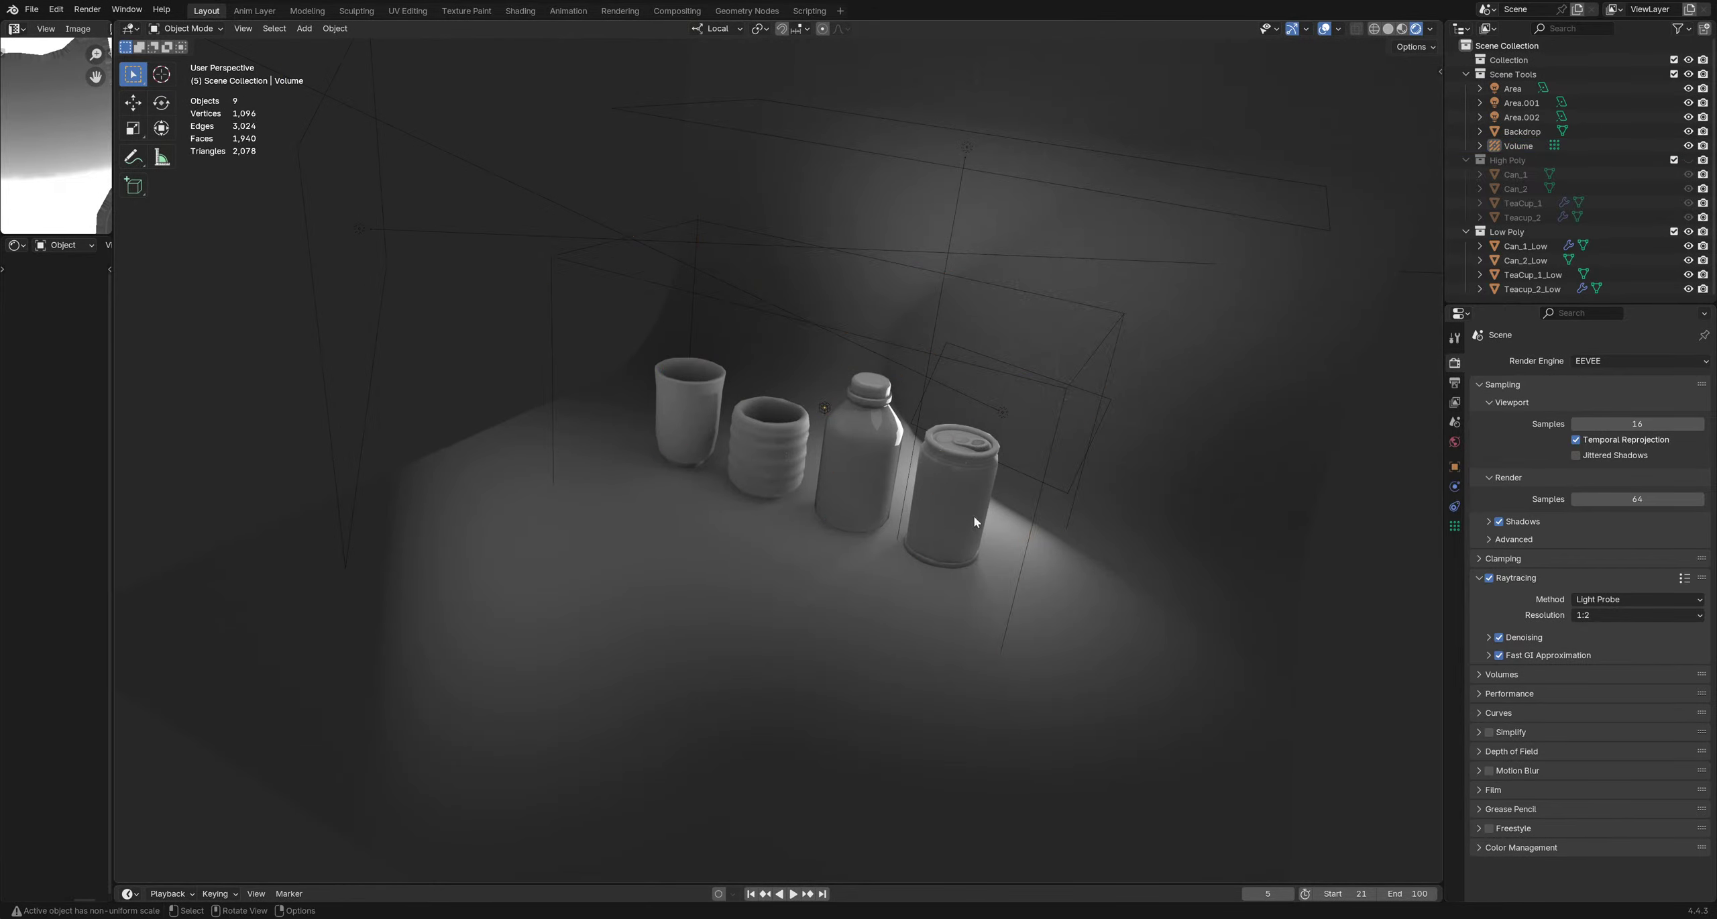
click(640, 285)
key(h)
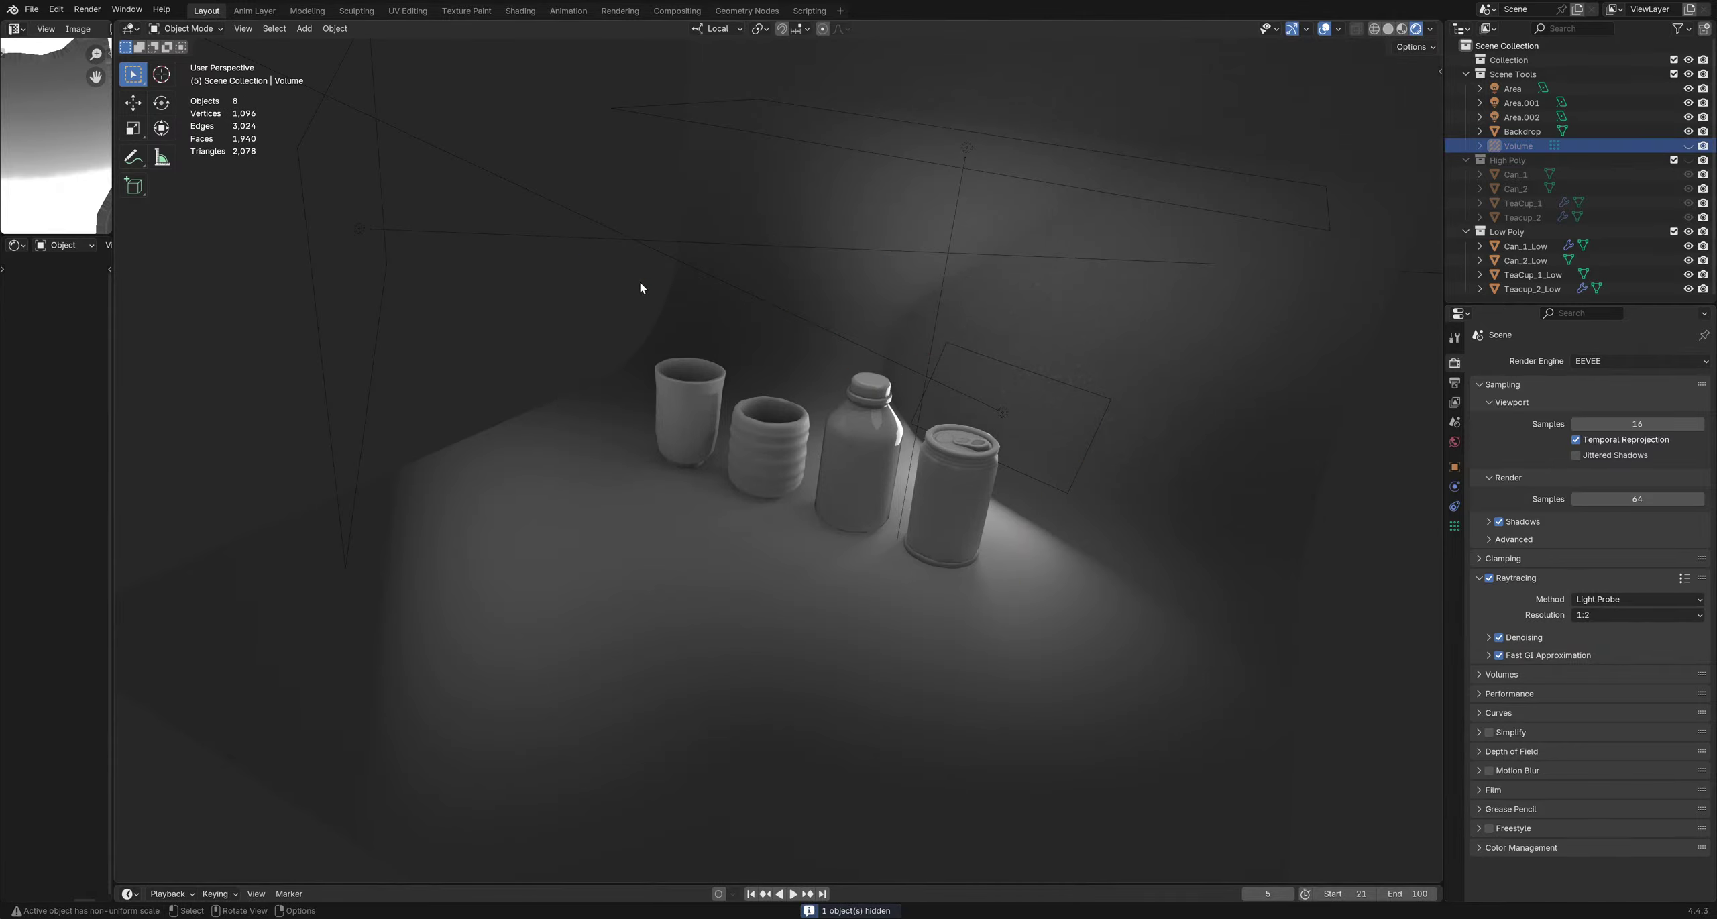
key(alt+h)
Try deleting the light probe volume, inspect the containers' lighting up close without it, and undo the deletion
key(x)
click(663, 297)
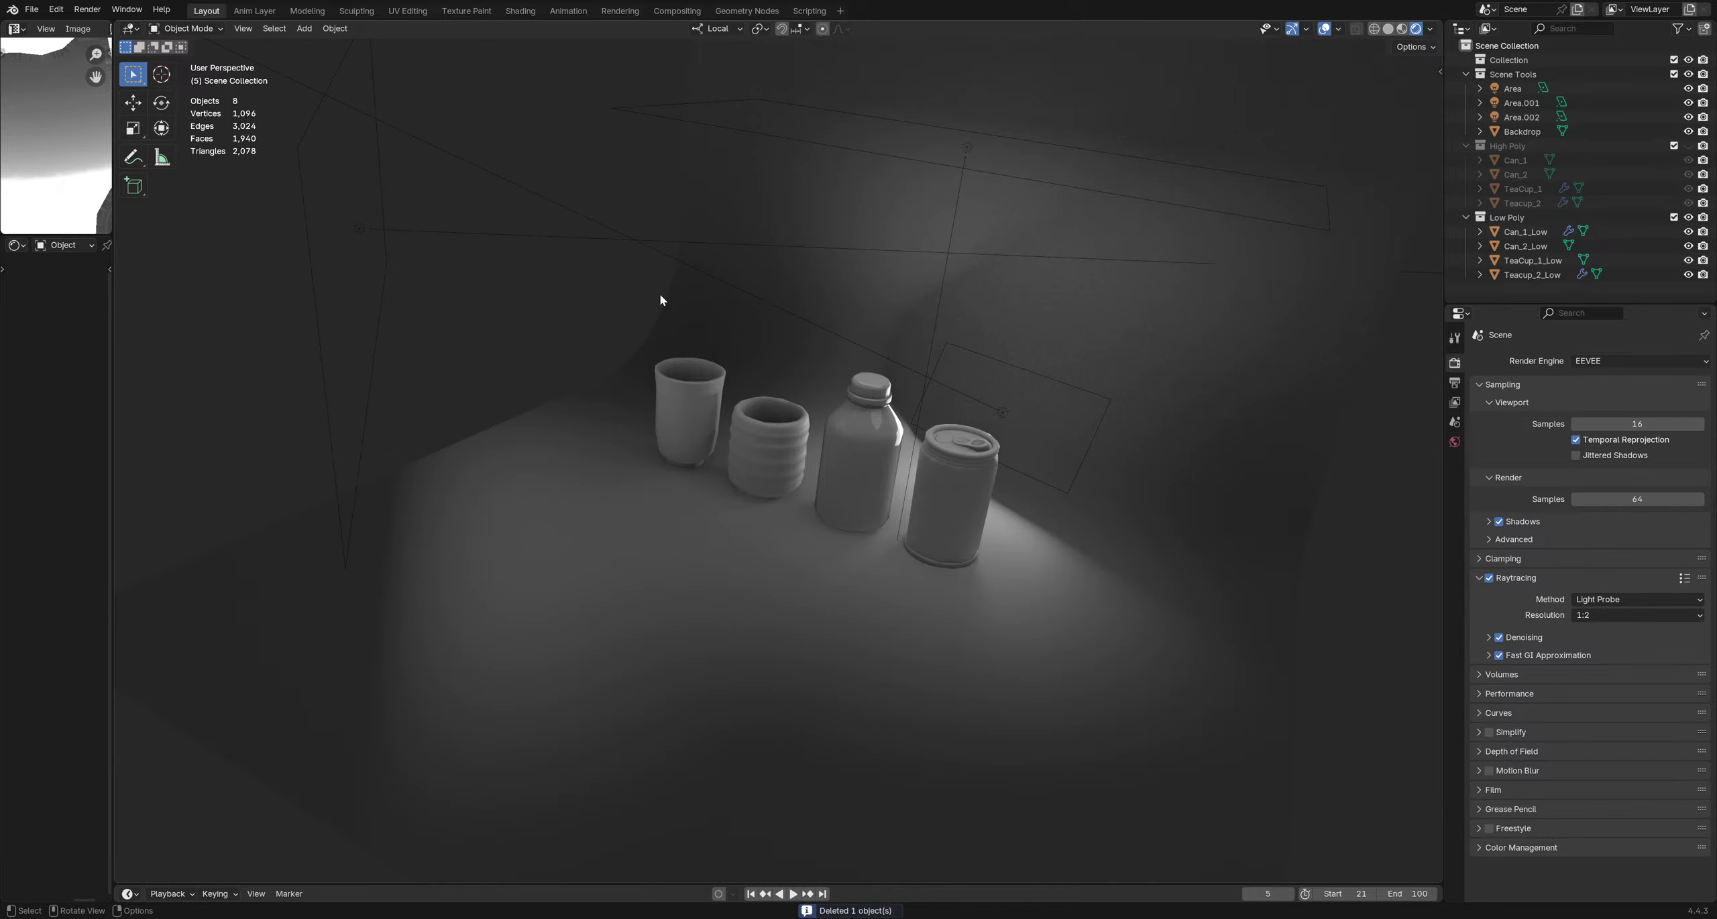
key(ctrl+z)
key(ctrl+shift+z)
middle_drag(704, 527, 818, 469)
scroll(804, 437, up, 5)
key(ctrl+z)
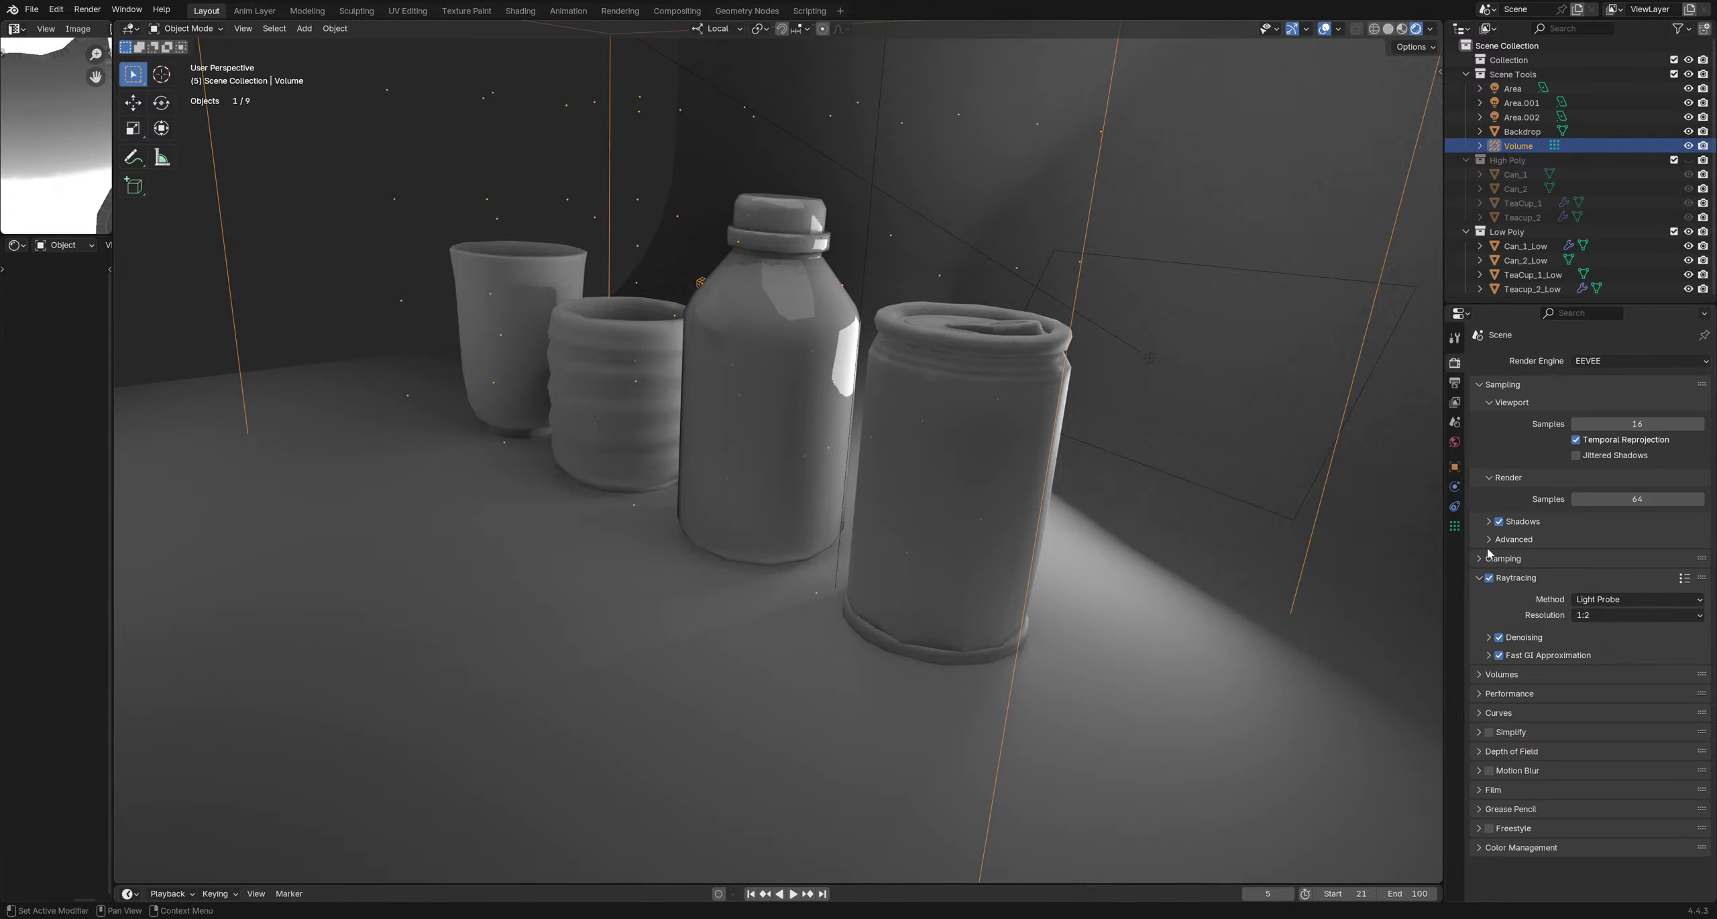
Repeatedly delete and restore the light probe volume to compare the containers' lighting with and without it
scroll(971, 312, down, 2)
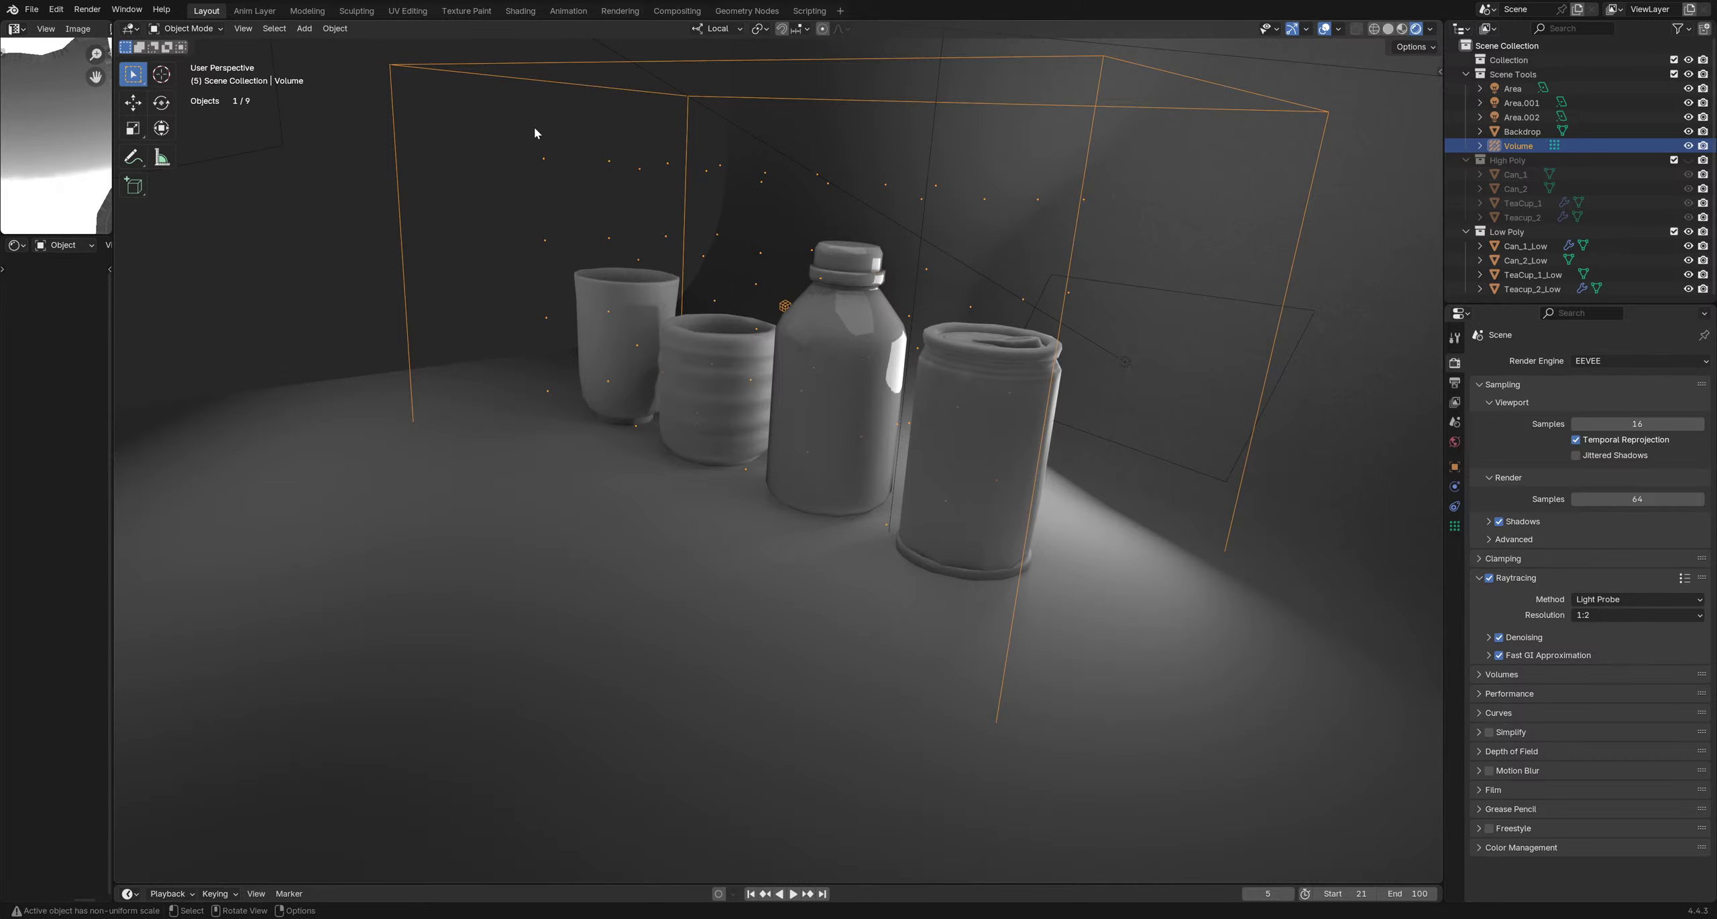
key(x)
click(871, 275)
key(ctrl+z)
key(Delete)
key(ctrl+z)
middle_drag(870, 362, 829, 431)
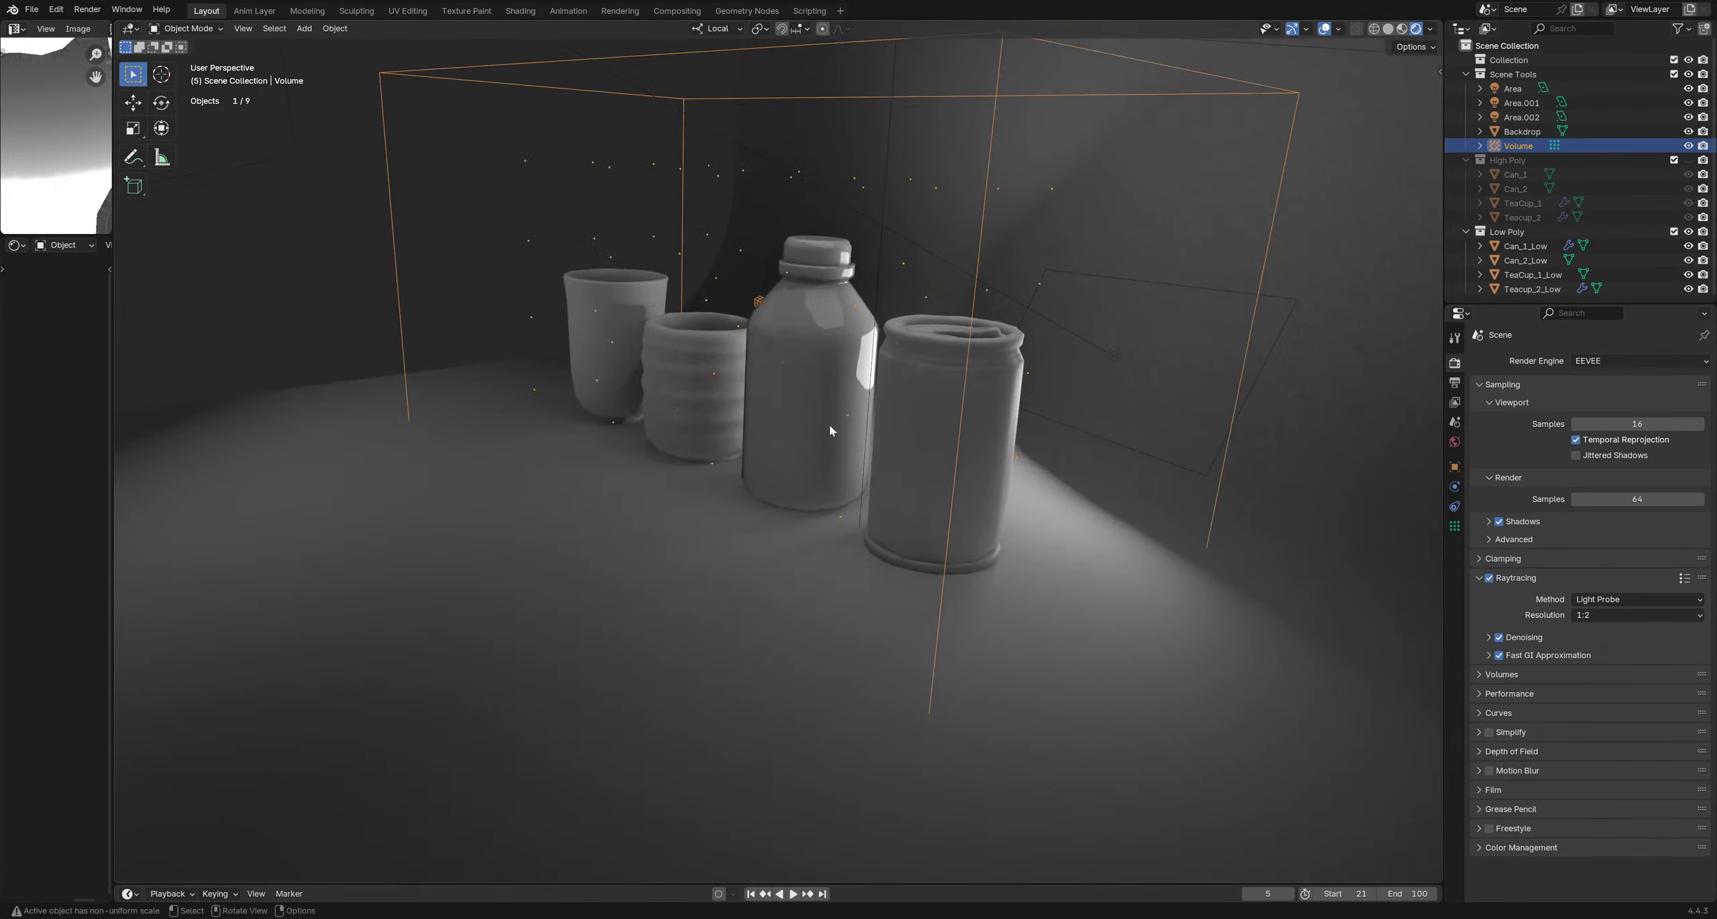
key(x)
click(409, 243)
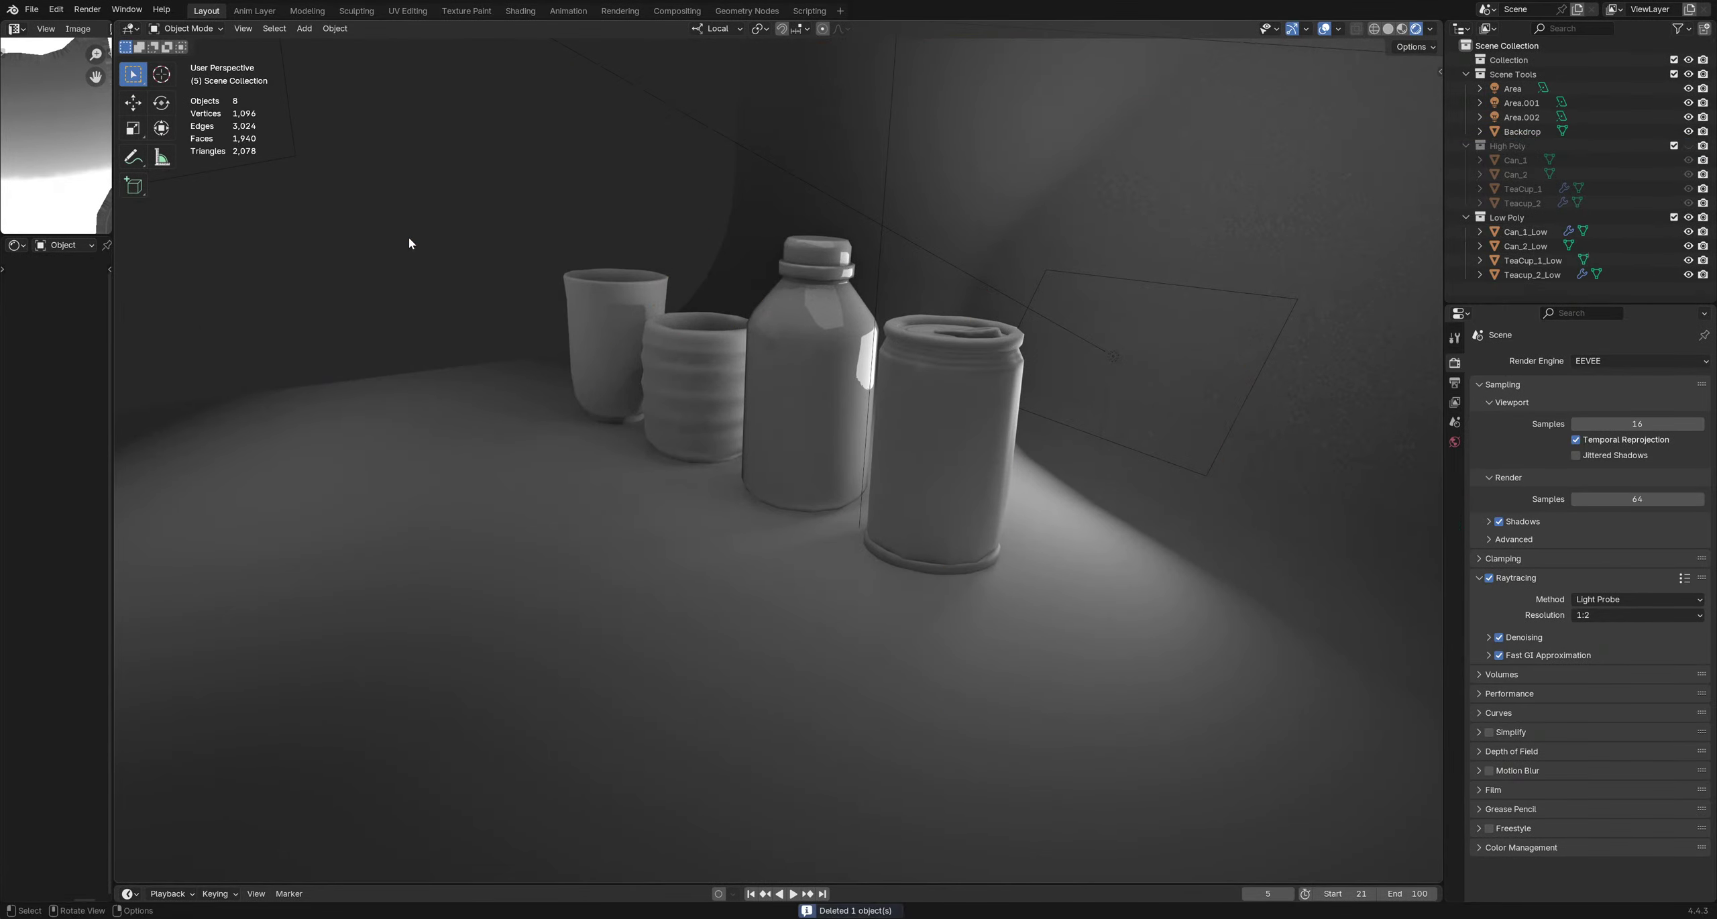
key(ctrl+z)
Rebake the light cache of the light probe volume around the containers
middle_drag(829, 440, 792, 423)
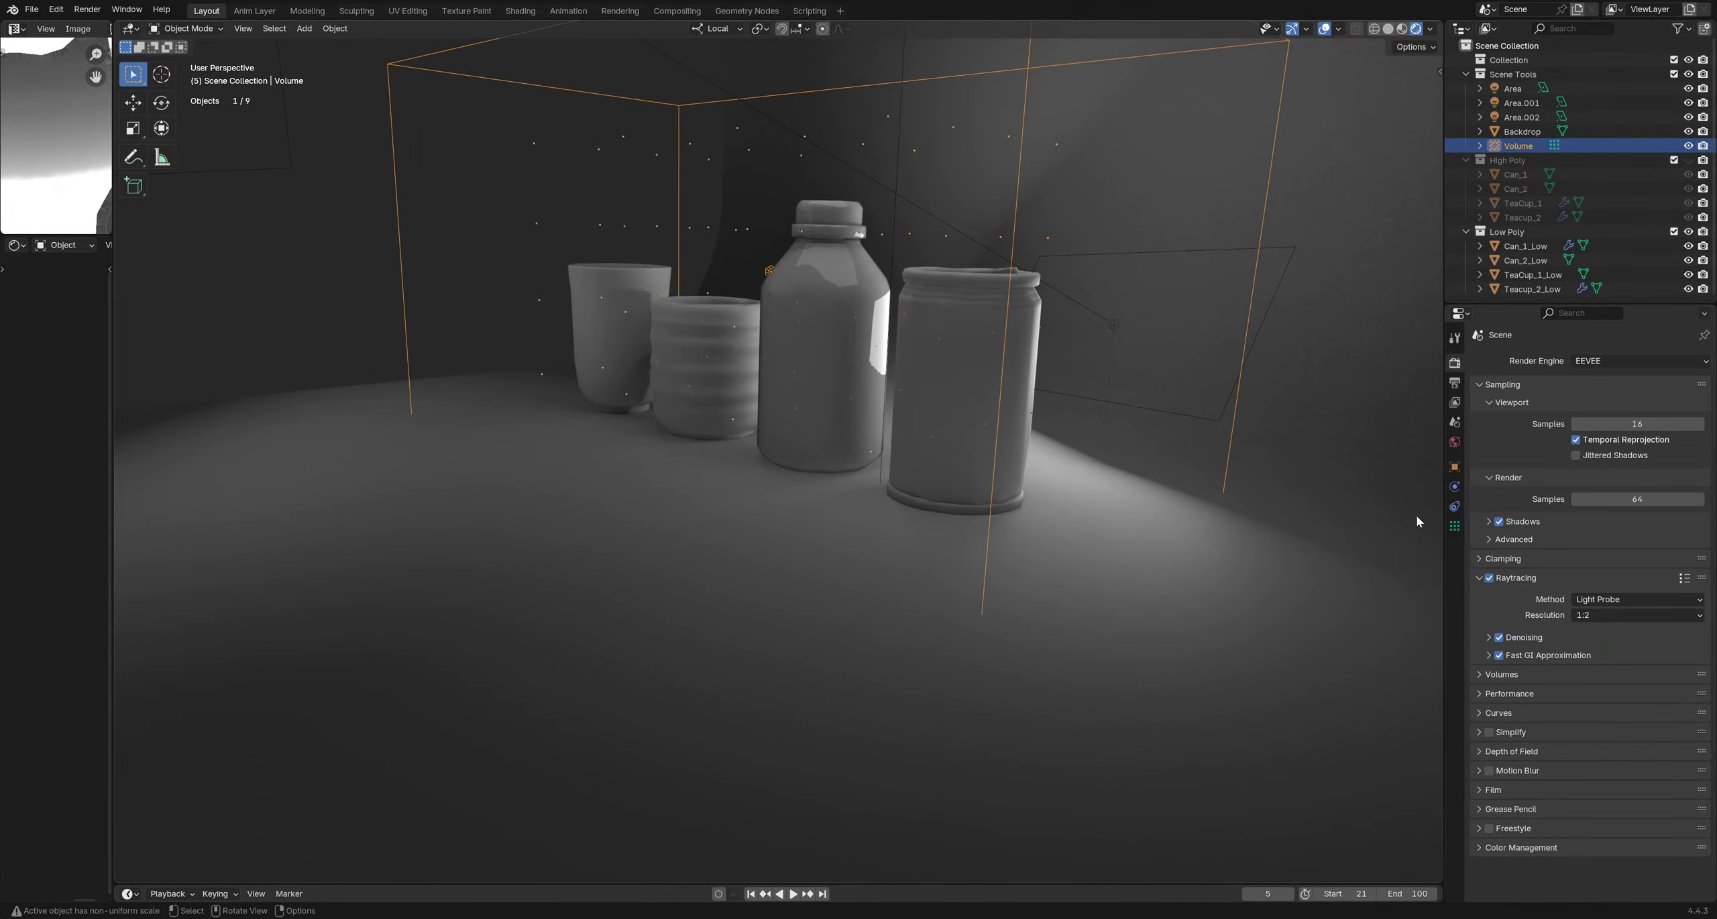
click(1454, 525)
click(1553, 557)
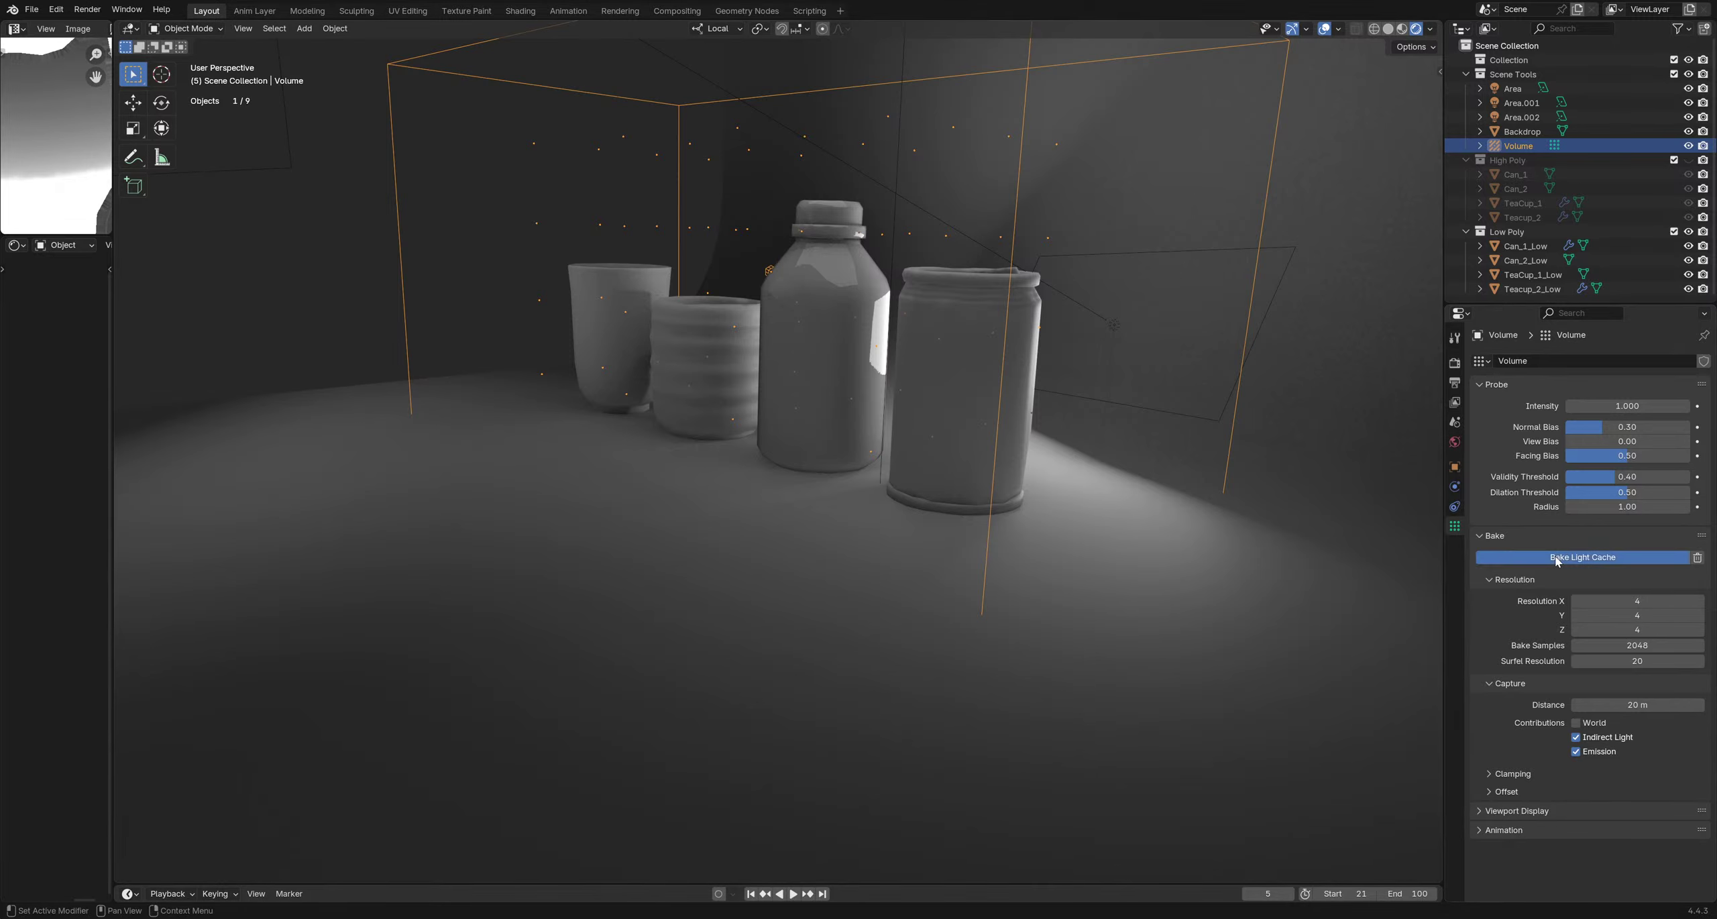
Raise both teacups, the bottle and the can together about 0.94 m along the local Z axis
shift+middle_drag(824, 299, 831, 391)
click(626, 371)
shift+click(721, 432)
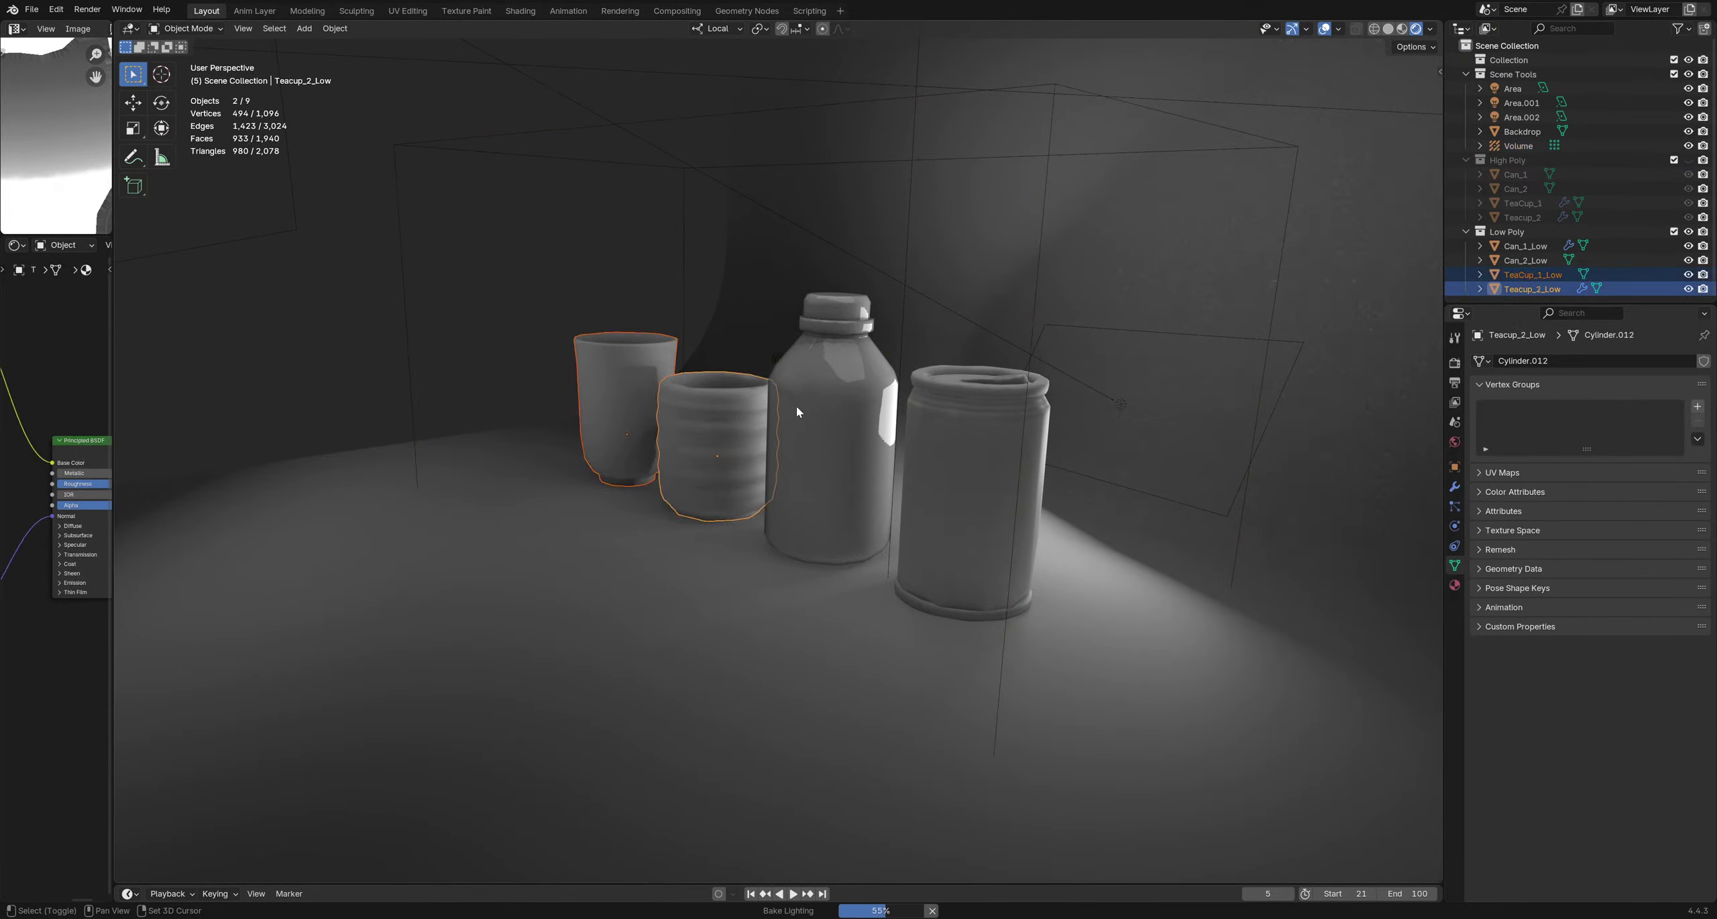
shift+click(797, 406)
shift+click(932, 448)
key(g)
key(z)
click(841, 216)
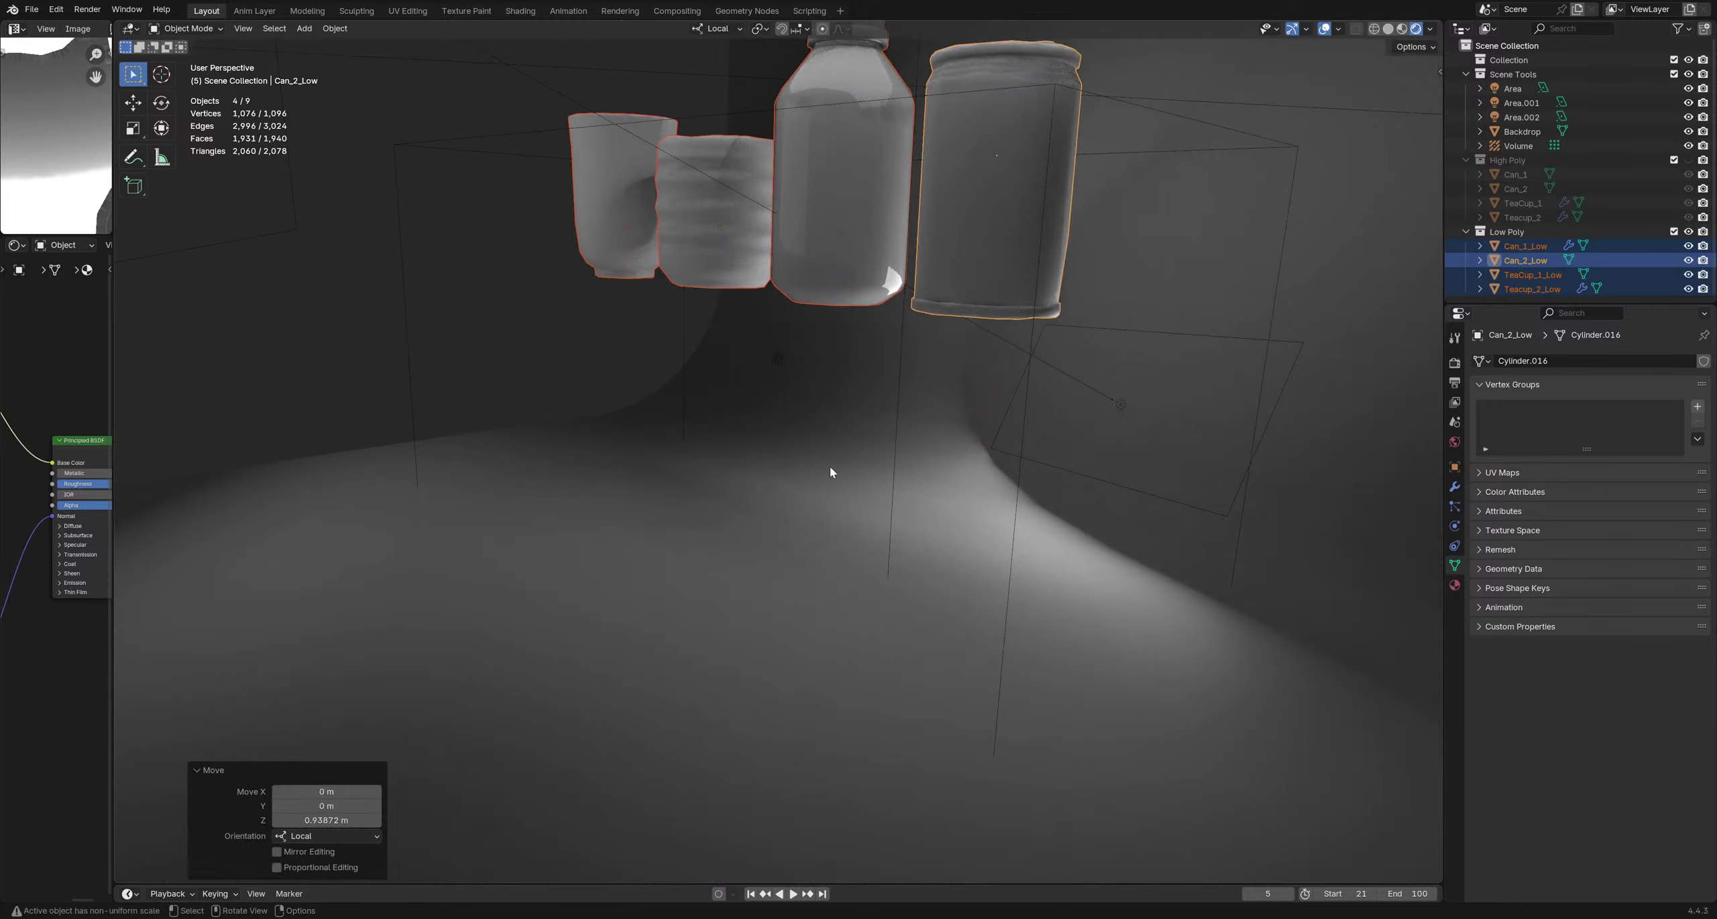
mouse_move(832, 475)
middle_down()
mouse_move(862, 524)
mouse_move(837, 498)
middle_up()
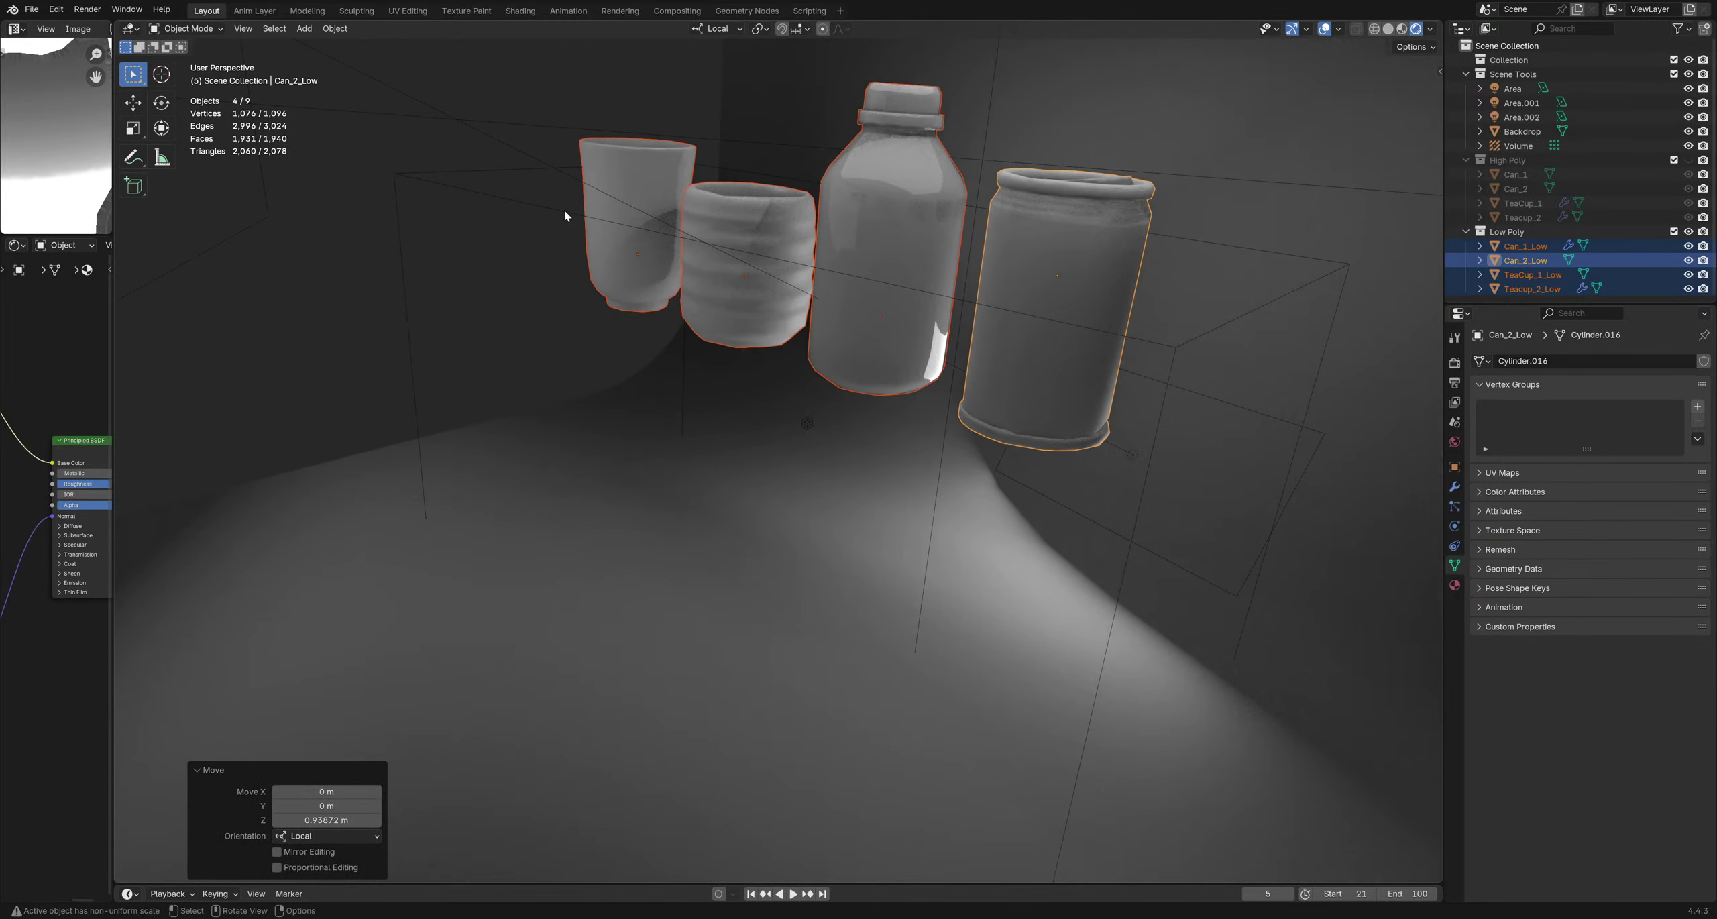
Undo the containers' upward move, clear the selection, and inspect them on the backdrop
click(823, 351)
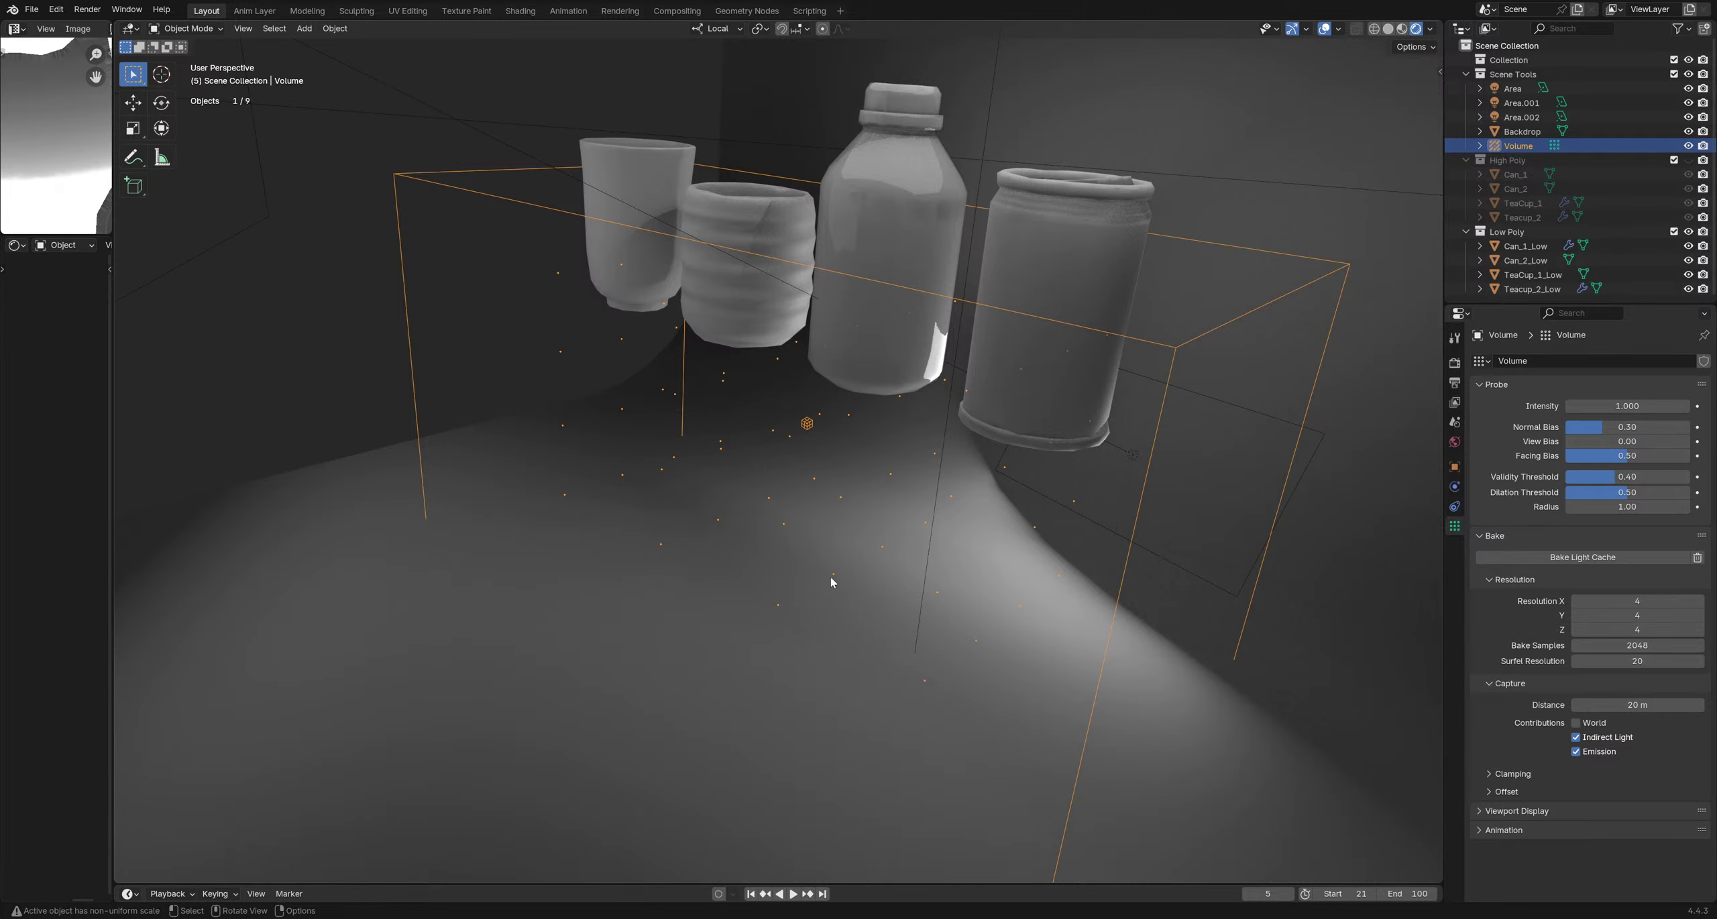
middle_drag(876, 448, 755, 414)
key(ctrl+z)
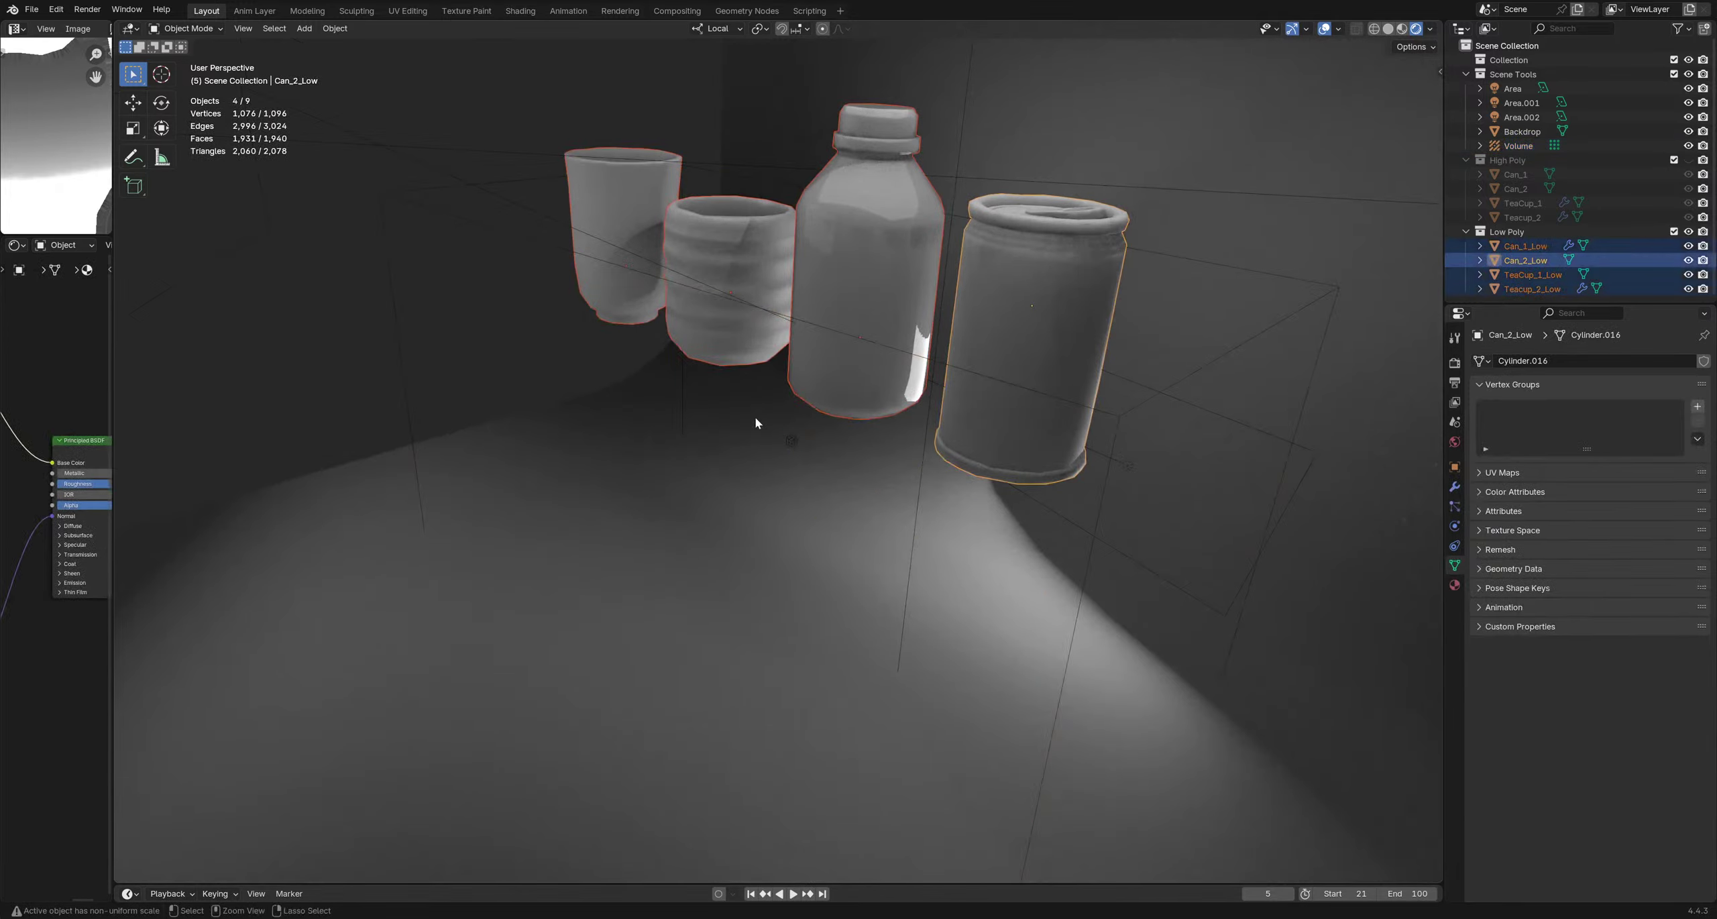
key(KP_Decimal)
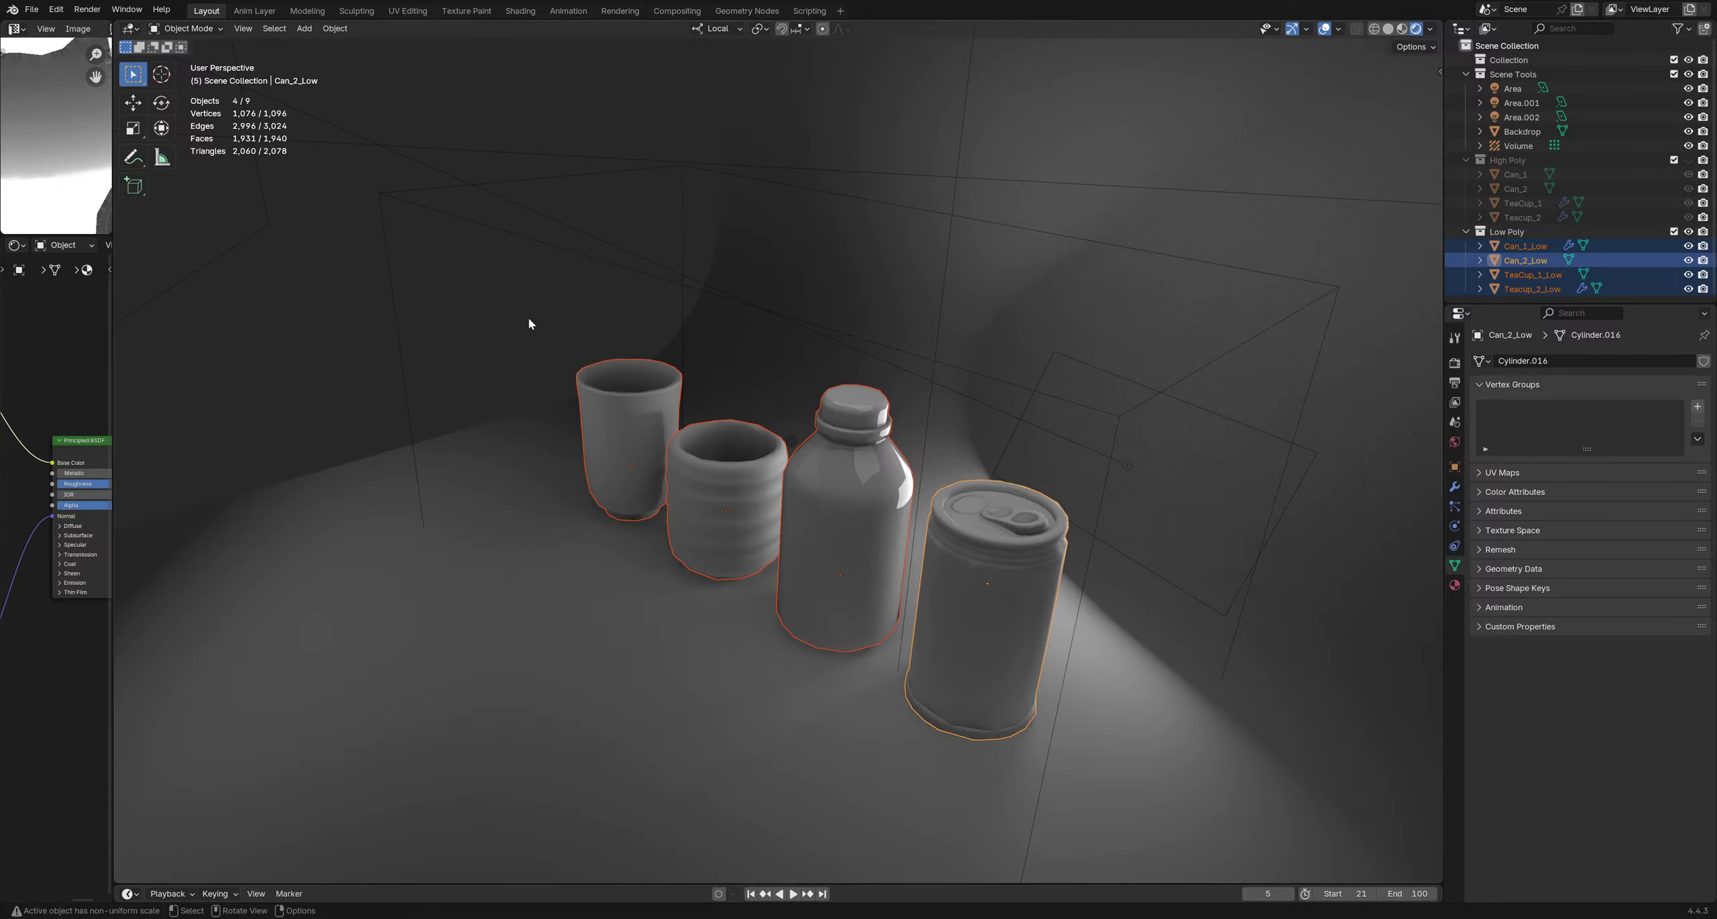
key(alt+a)
middle_drag(647, 486, 865, 366)
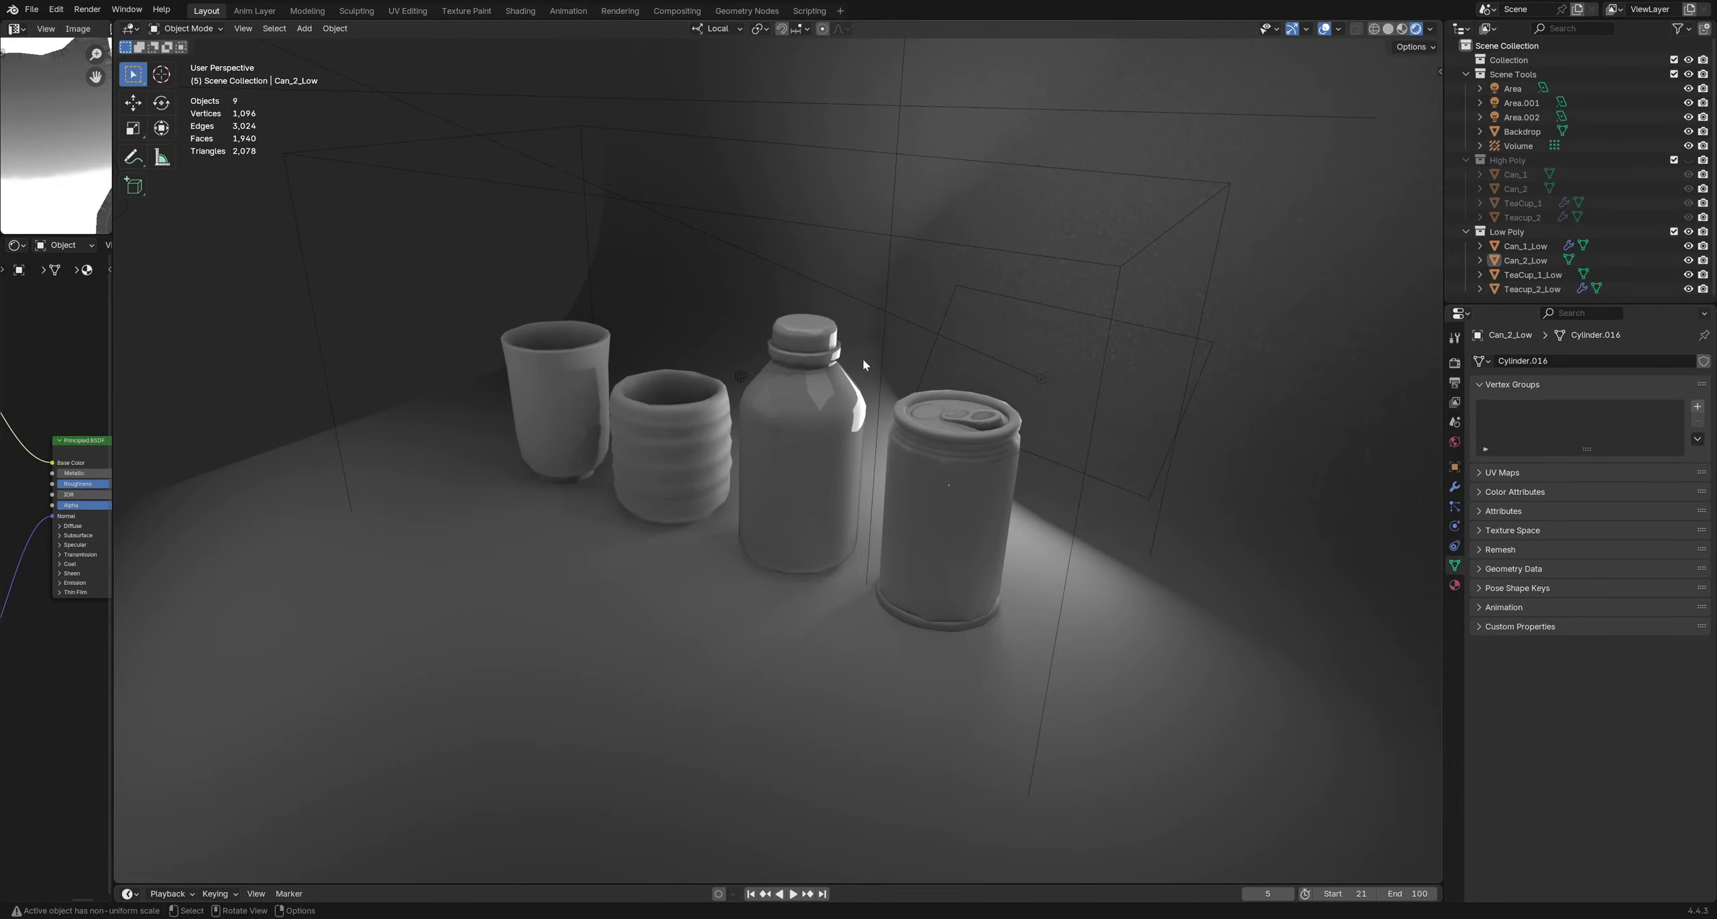
Select the light probe volume around the containers and bake its light cache again
click(1101, 267)
click(1103, 265)
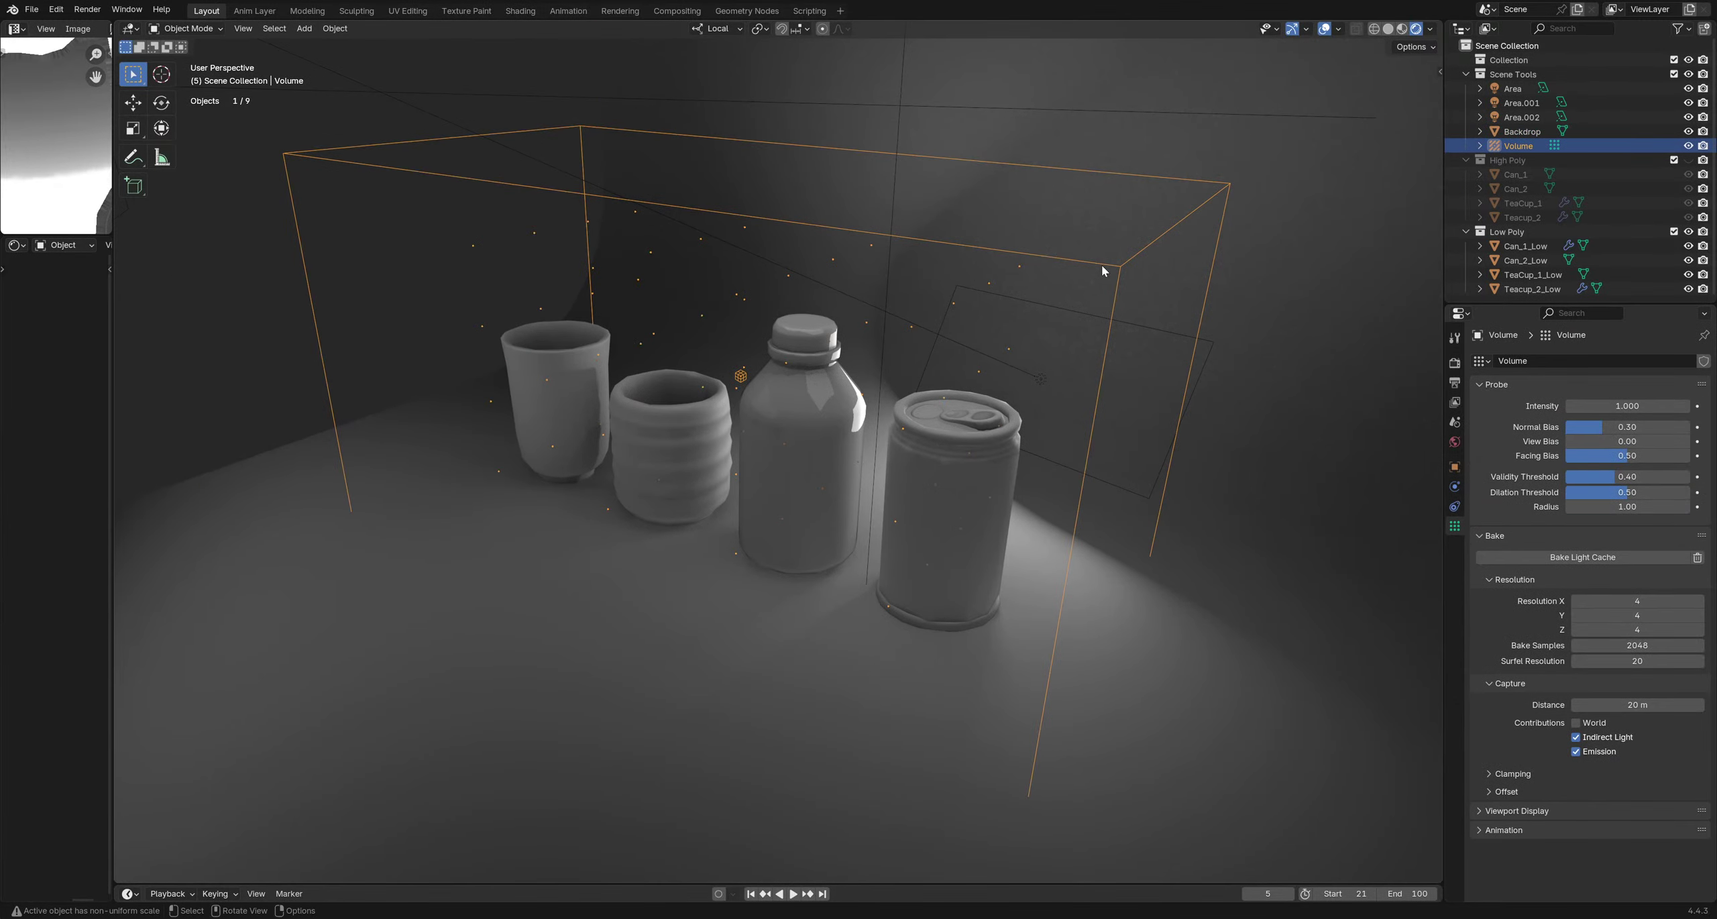
middle_drag(920, 281, 770, 429)
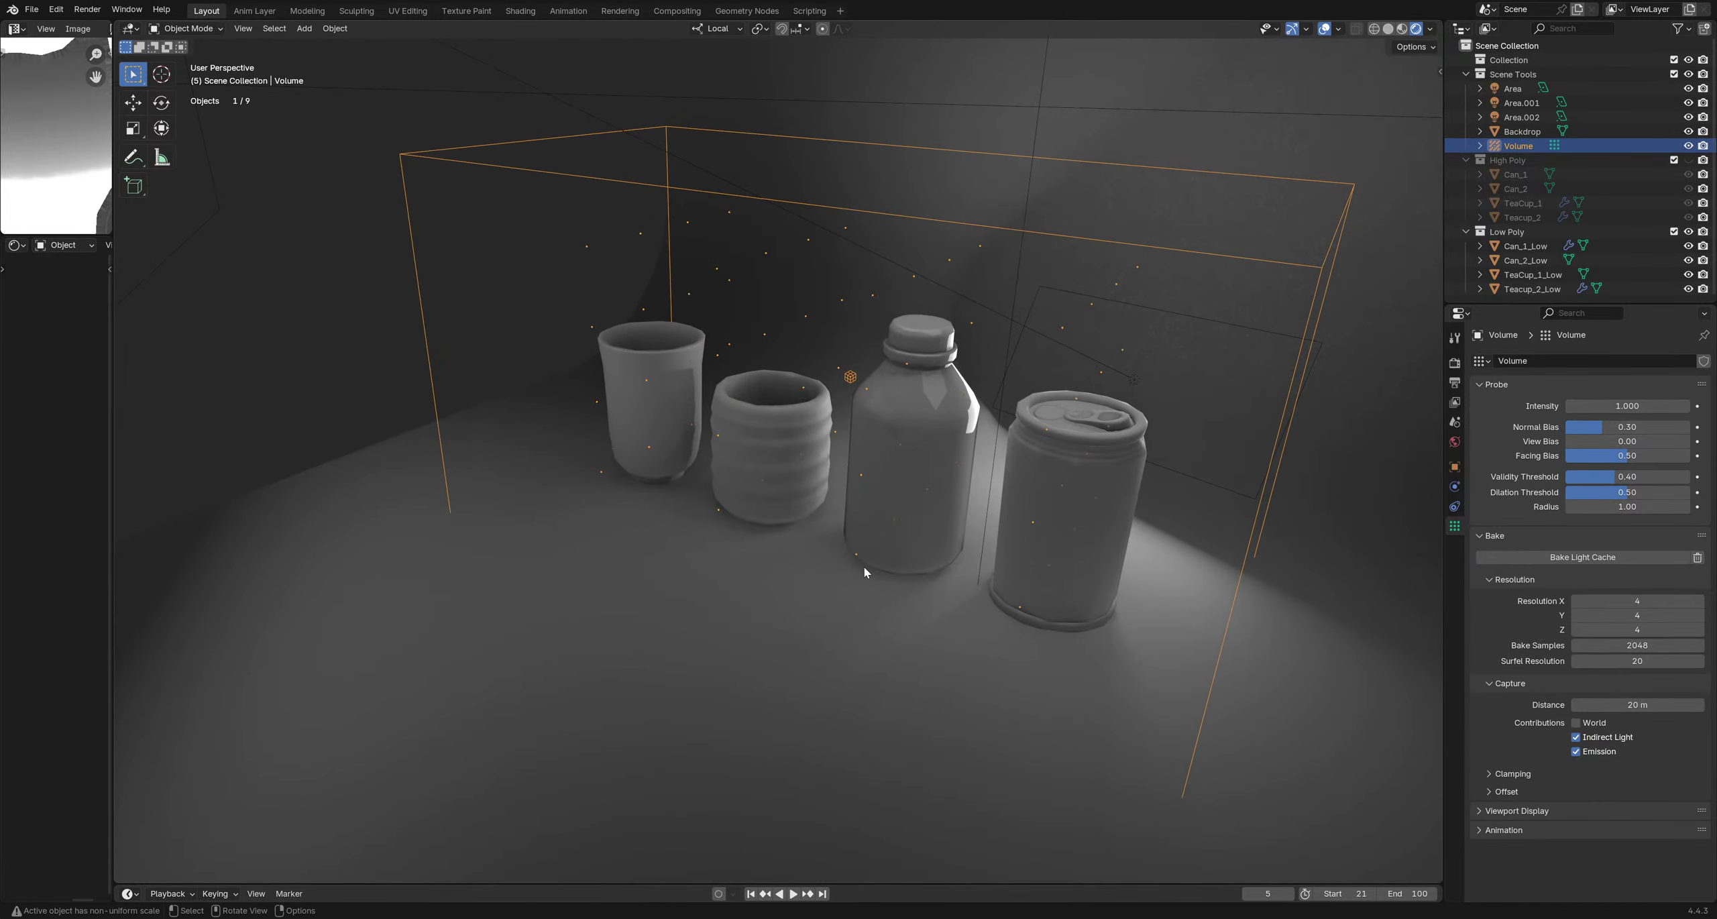
middle_drag(966, 501, 760, 463)
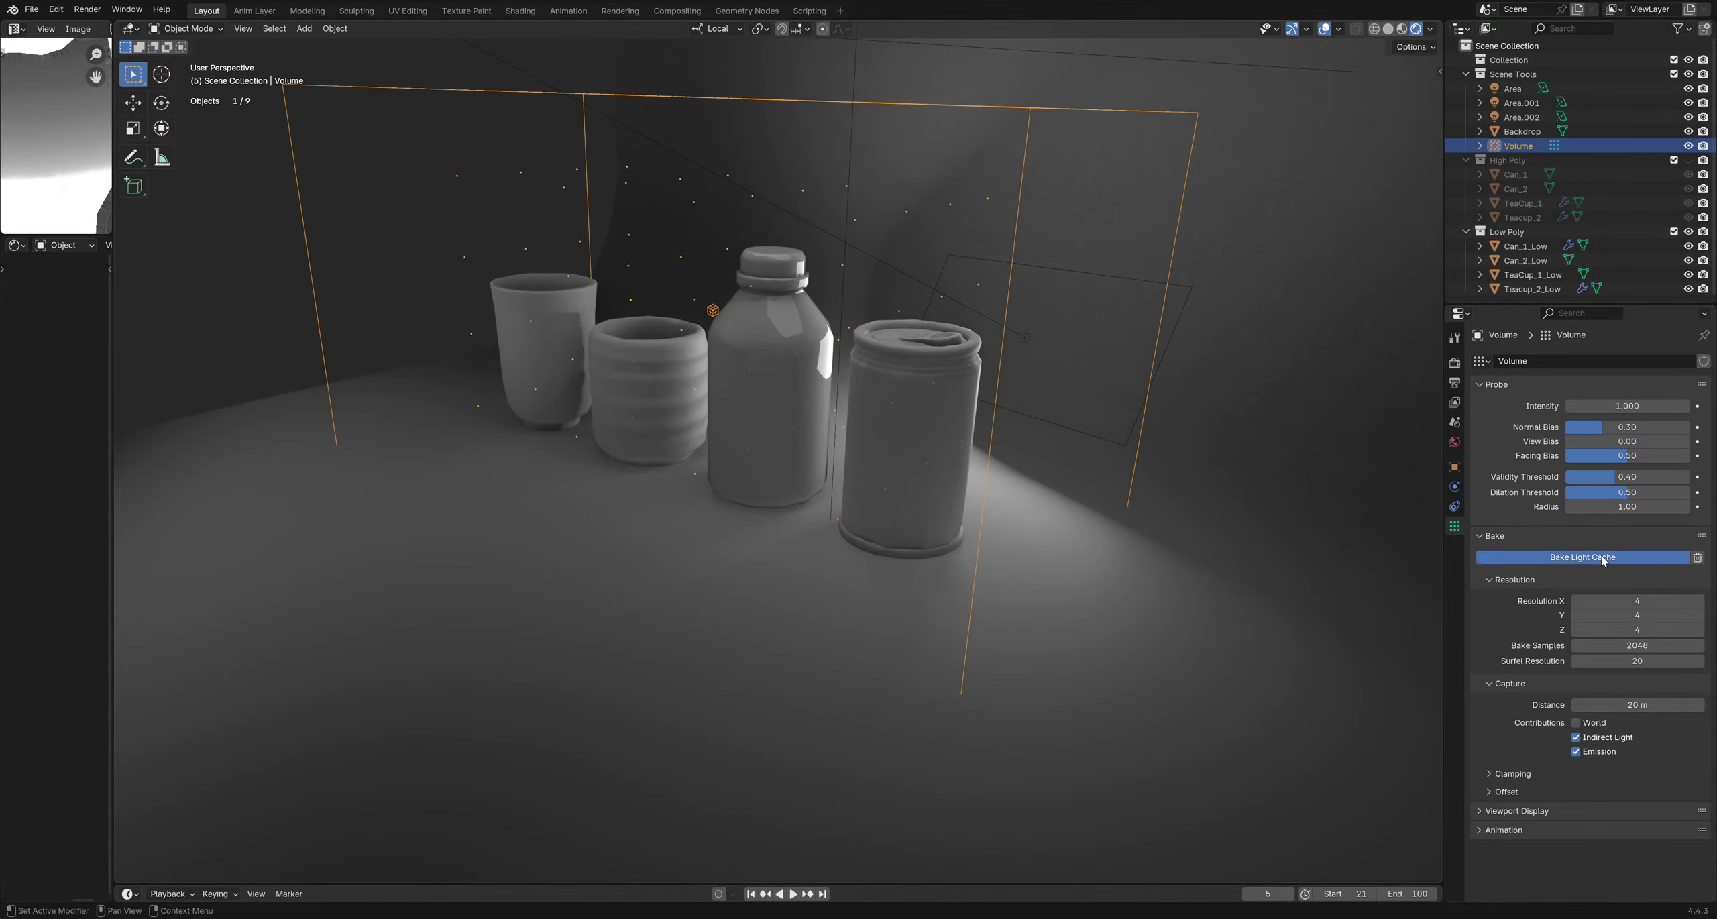
click(1571, 556)
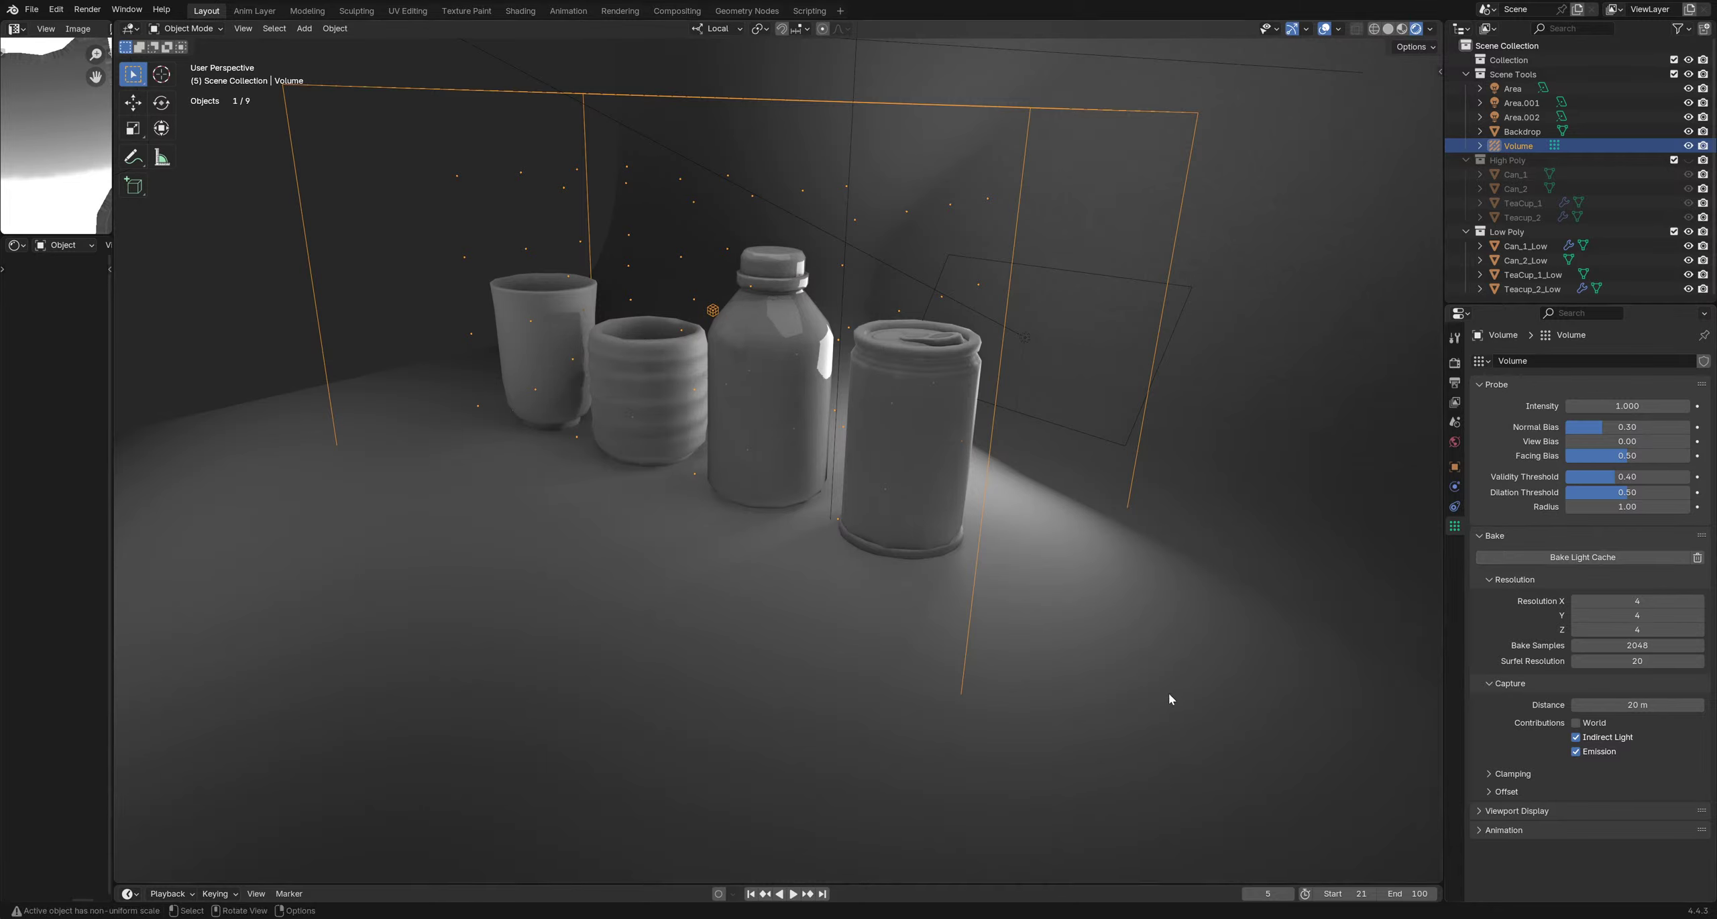
Try raising the can along its local Z axis to check how its lighting reacts
click(920, 496)
key(g)
key(z)
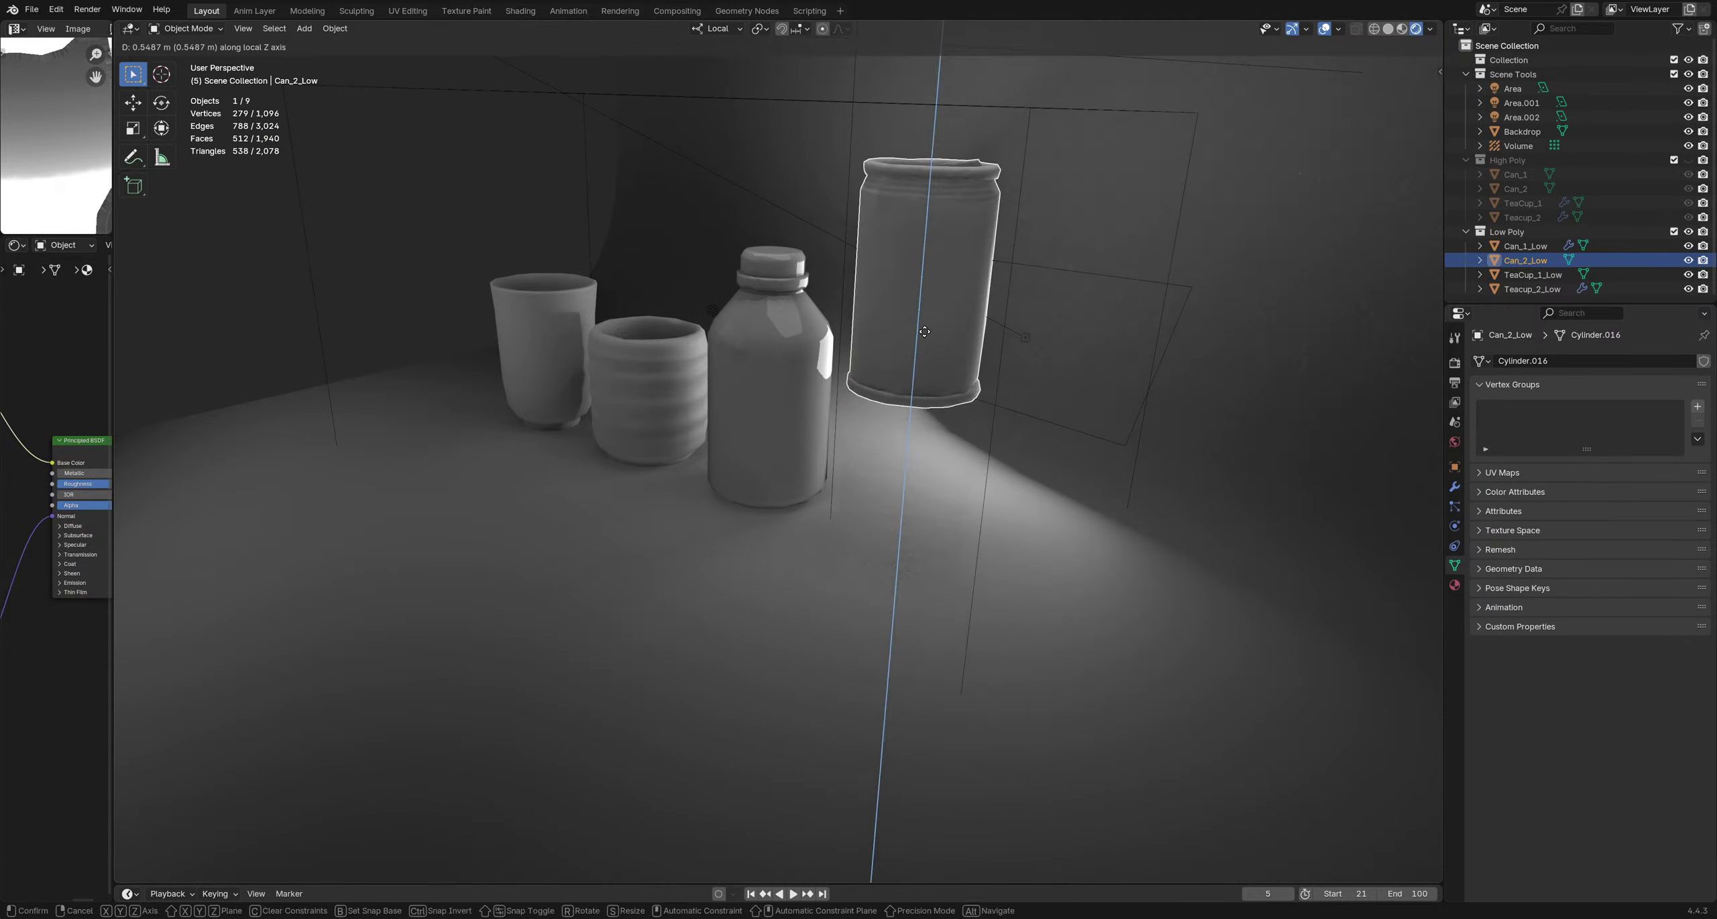
key(Escape)
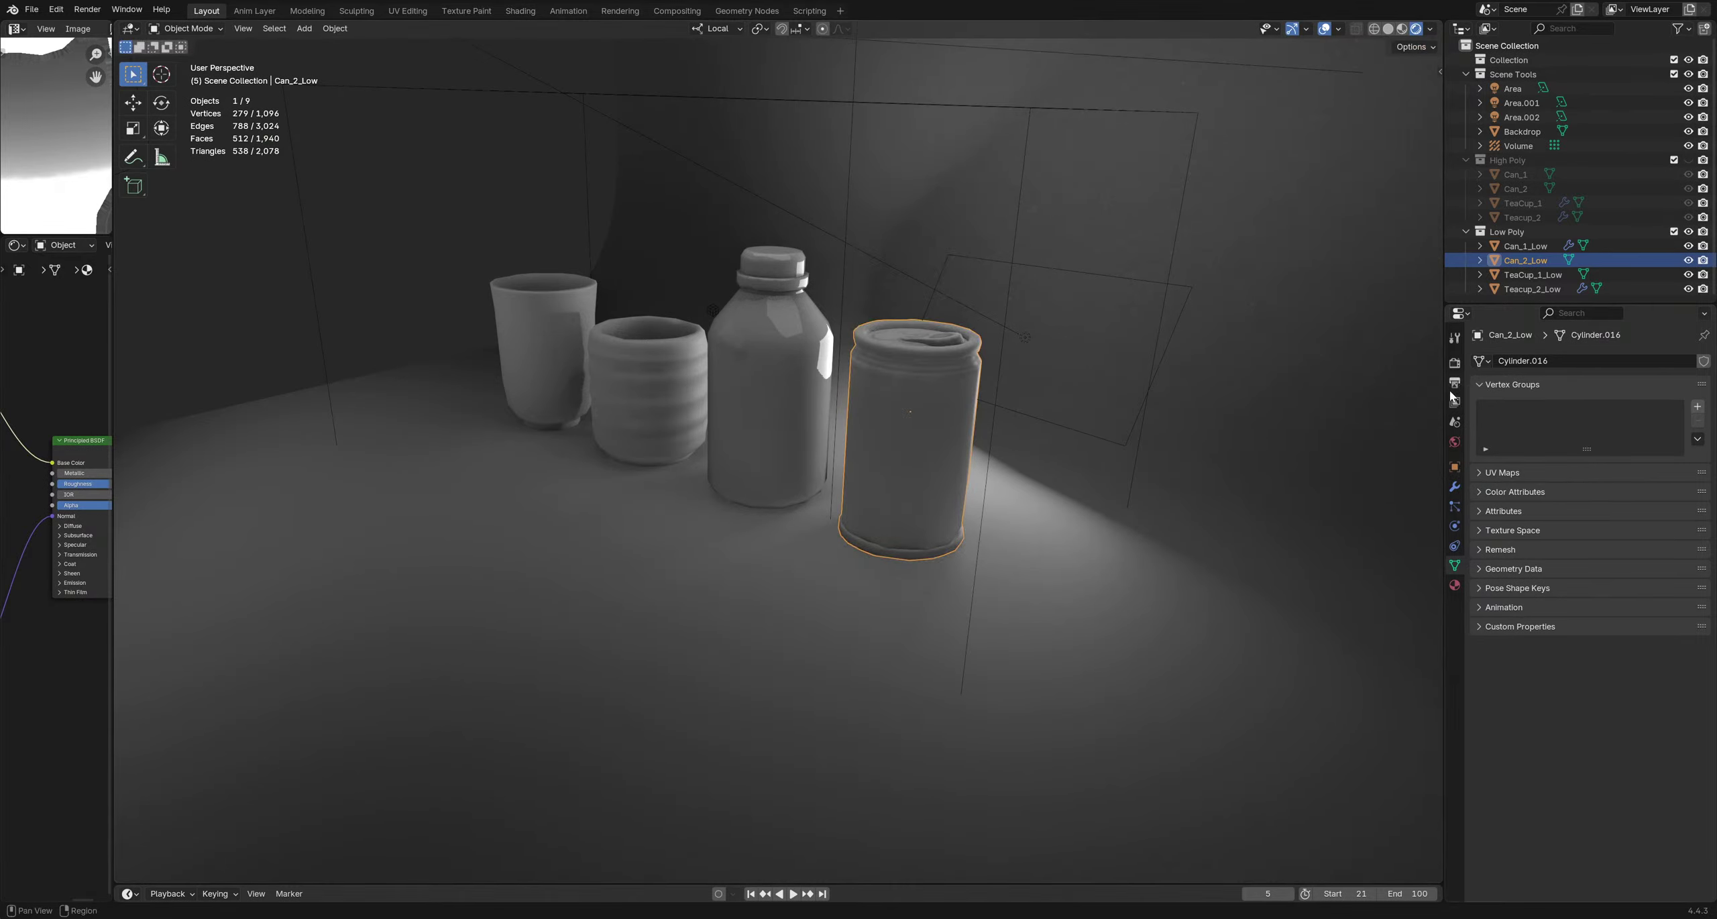
Switch the scene's raytracing method to Screen-Trace
click(1455, 362)
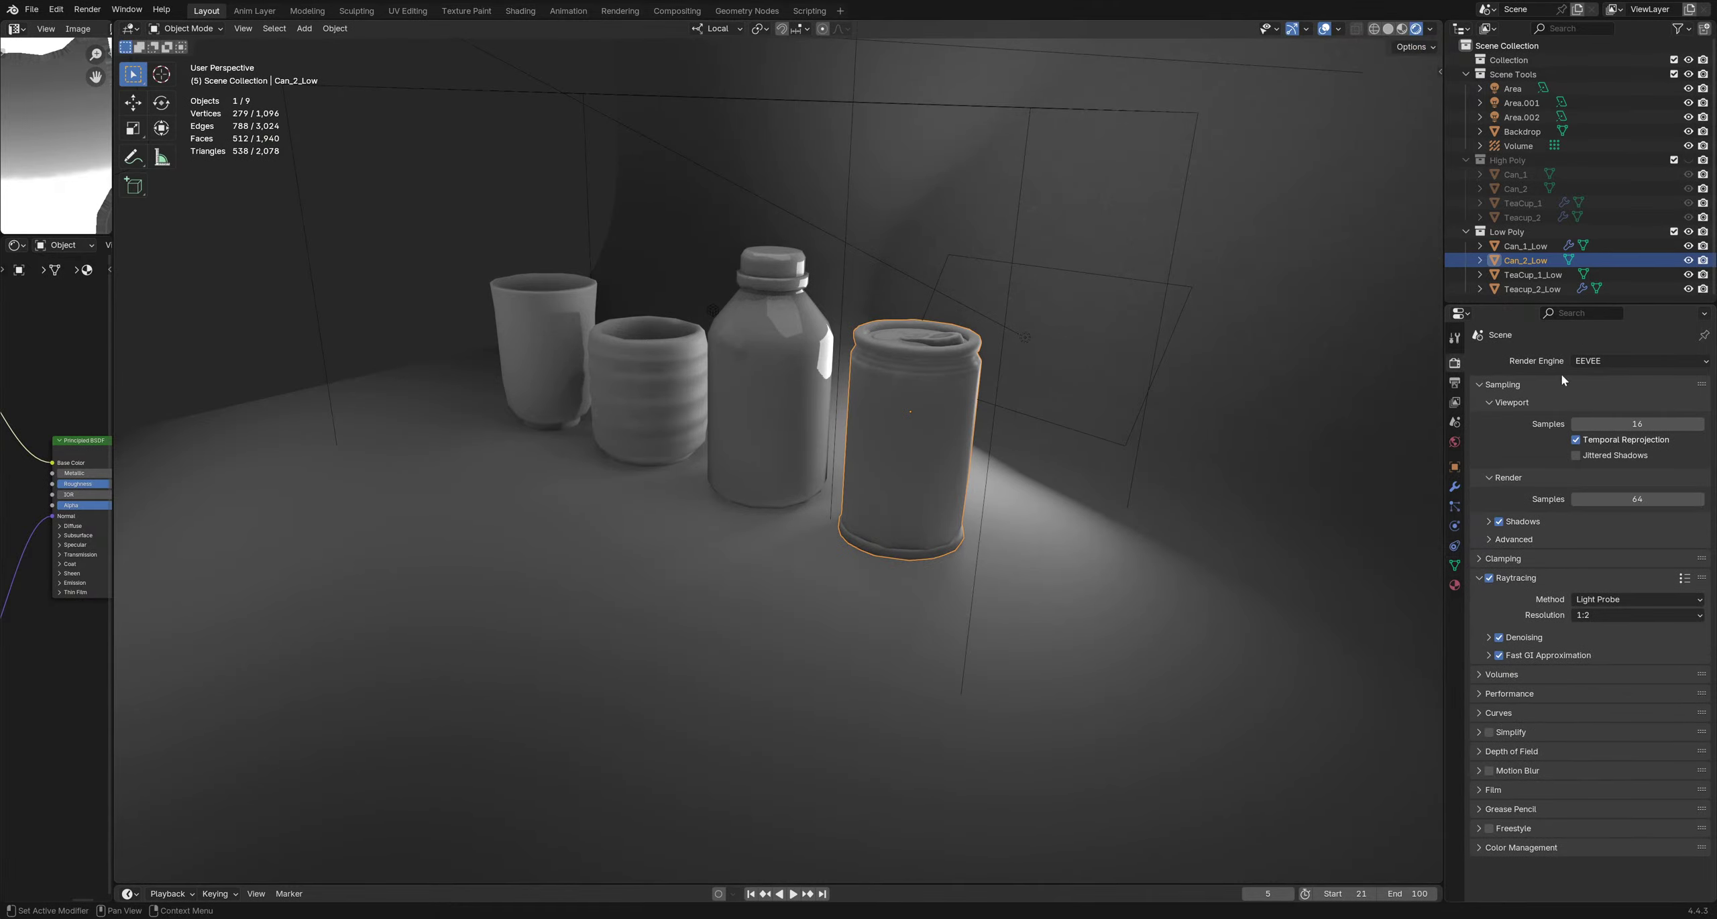
click(1594, 600)
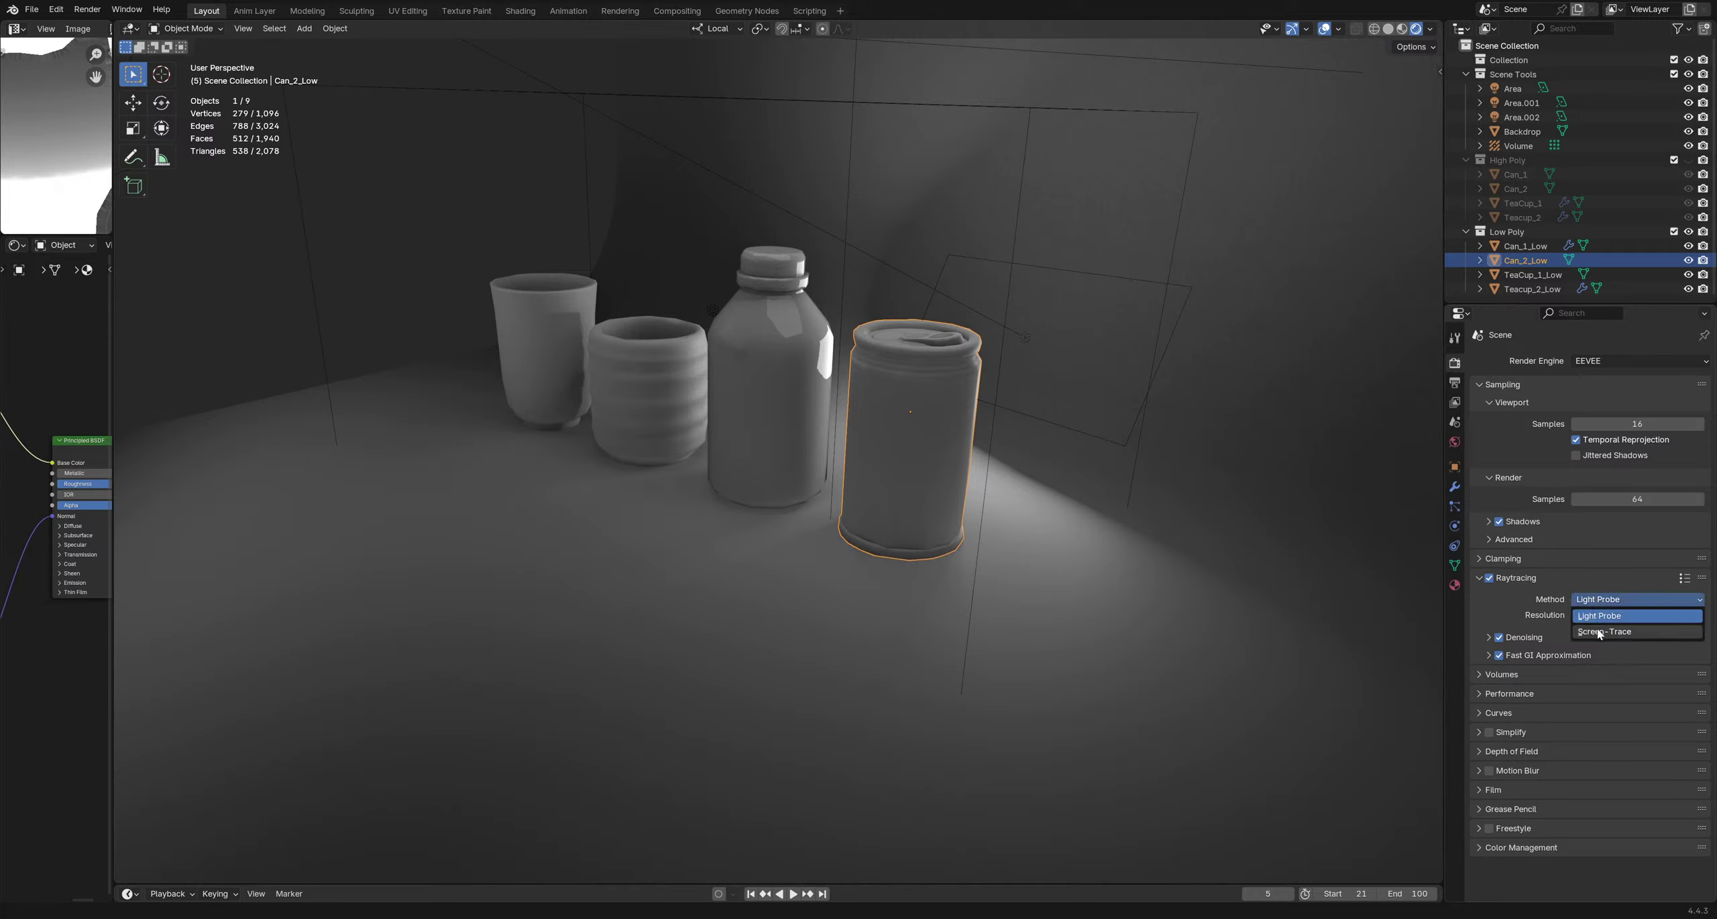
click(1599, 631)
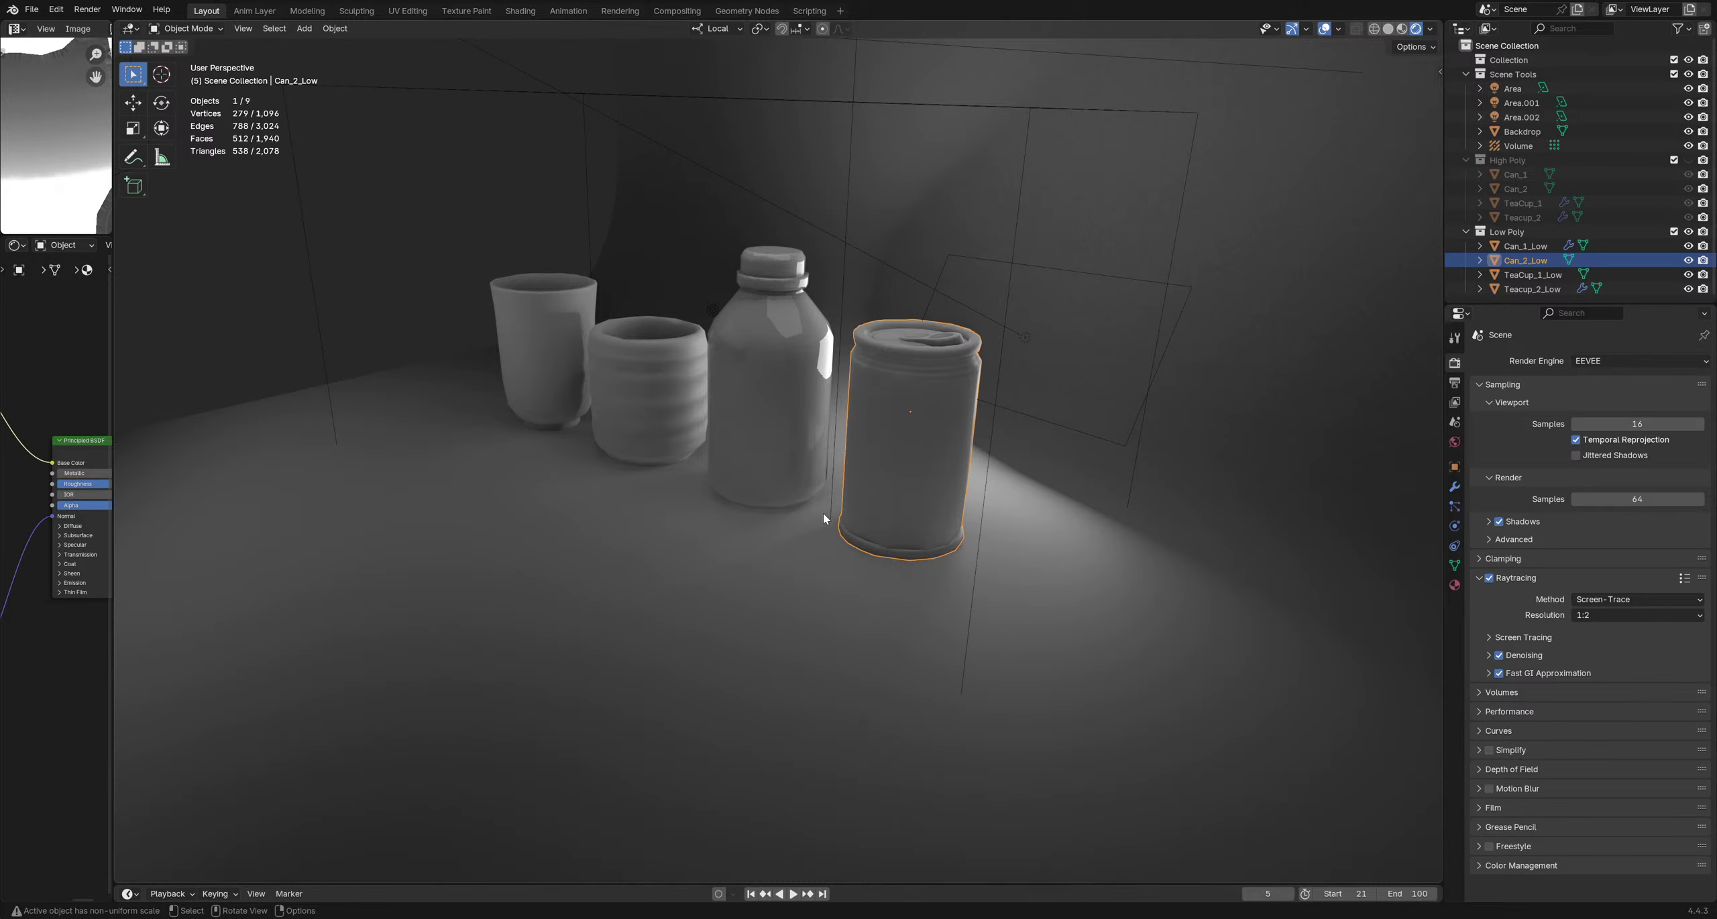
Try deleting the light probe volume under Screen-Trace raytracing, undo the deletion, and view the containers from another angle
click(978, 558)
key(x)
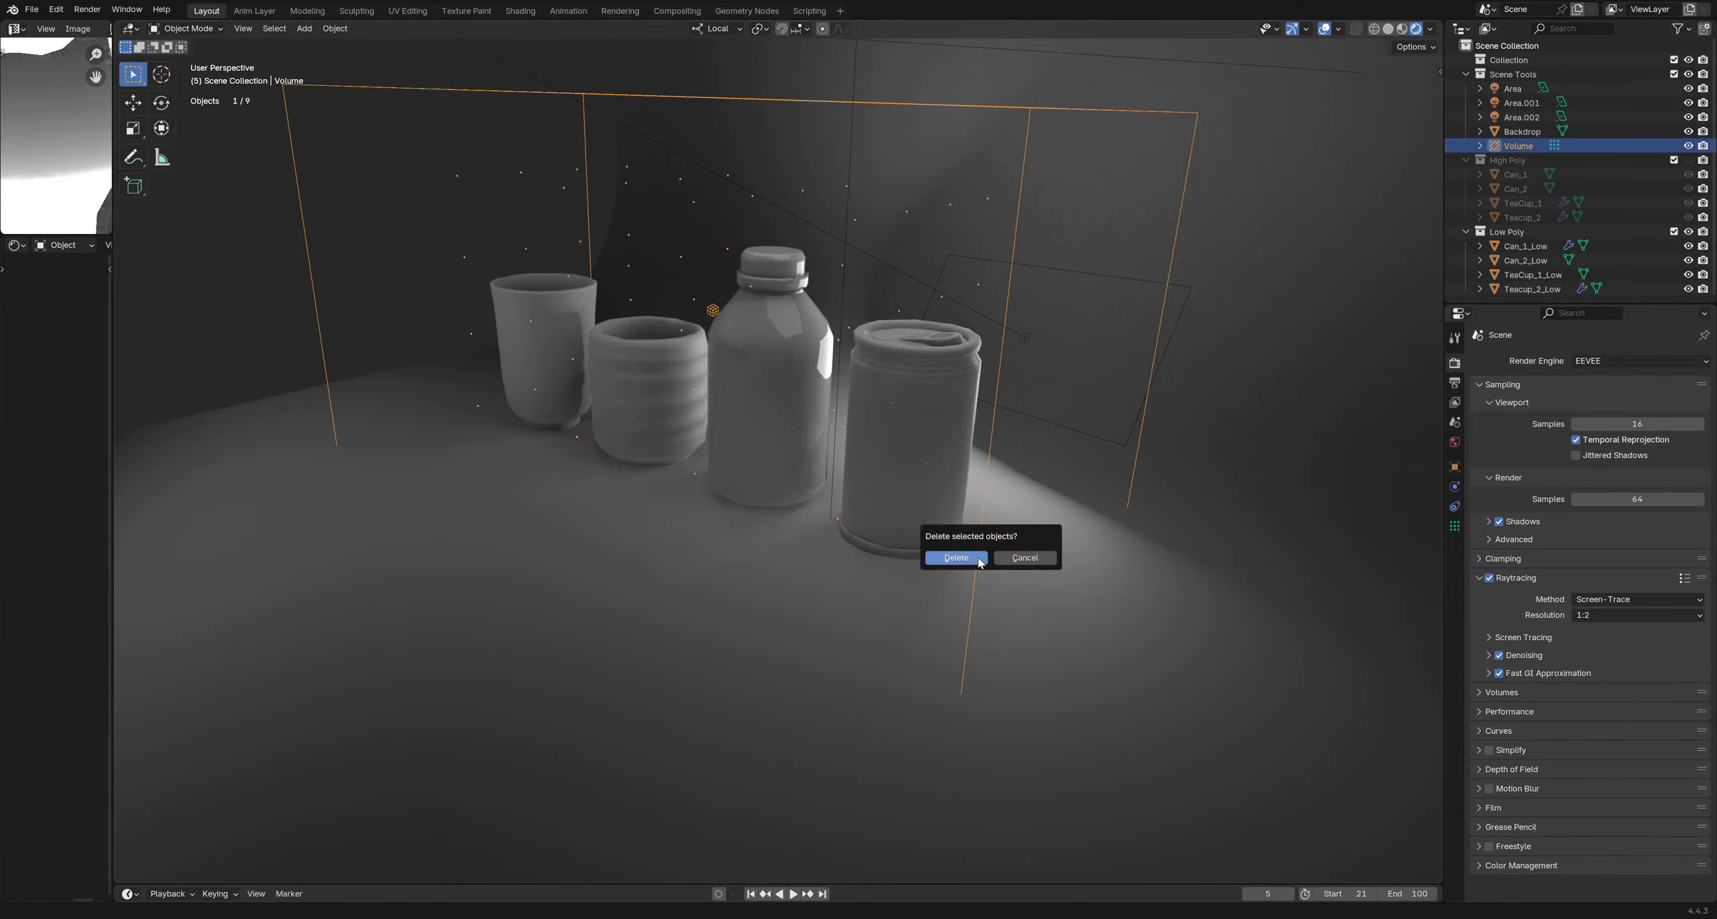
click(977, 558)
key(ctrl+z)
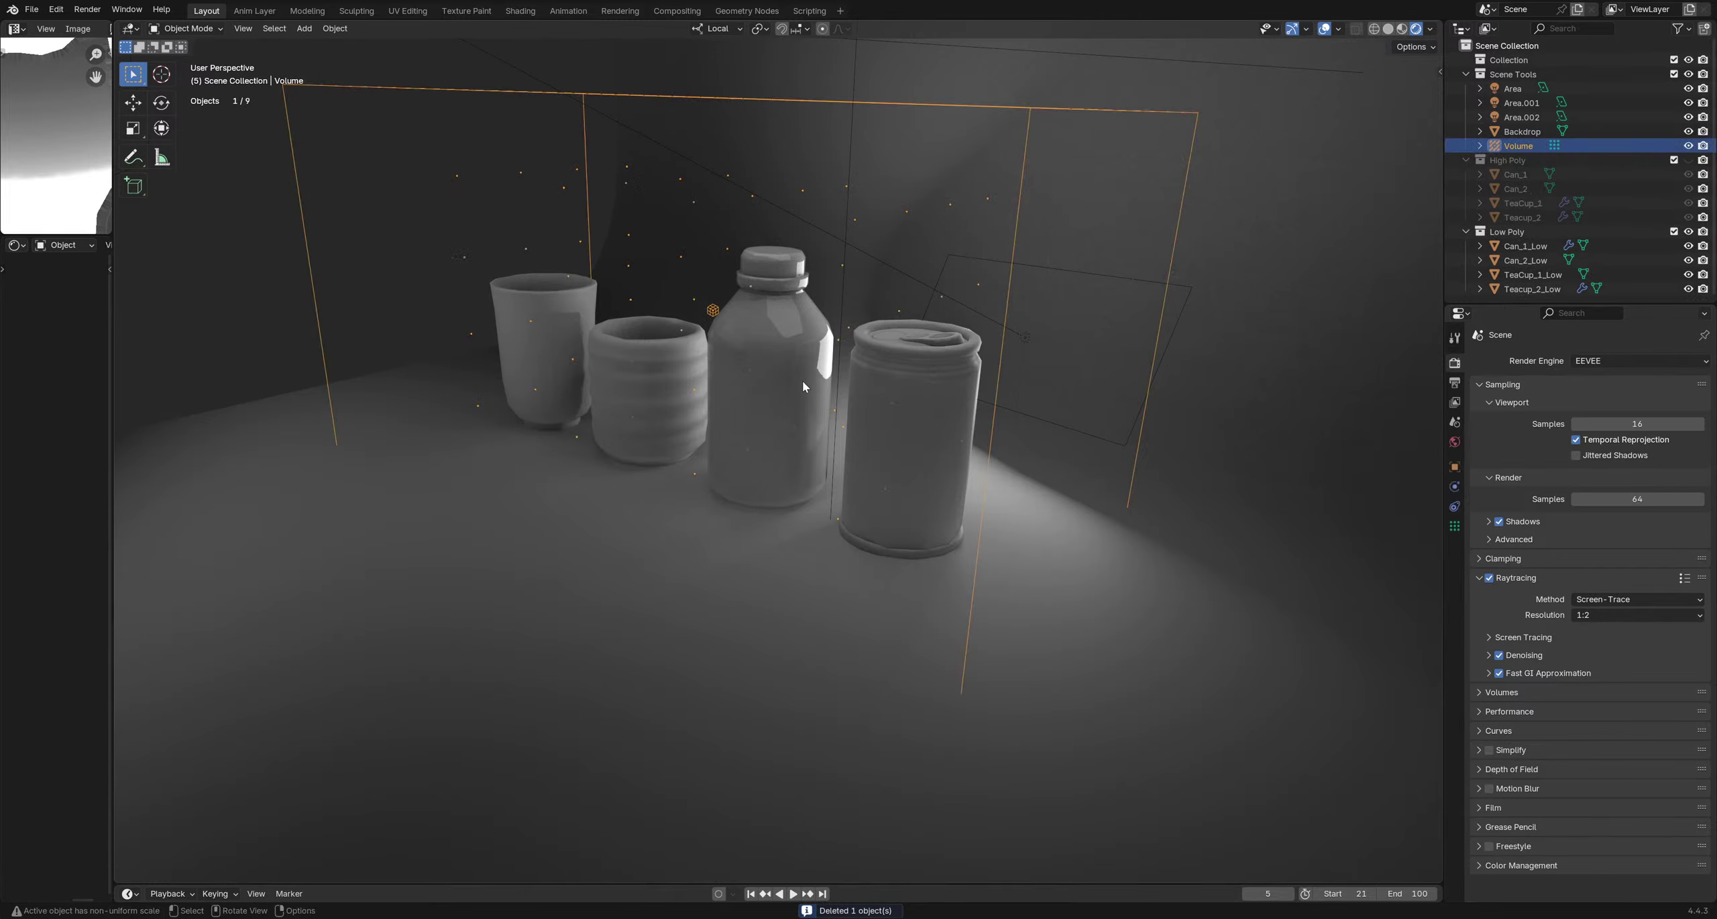
middle_drag(805, 496, 593, 461)
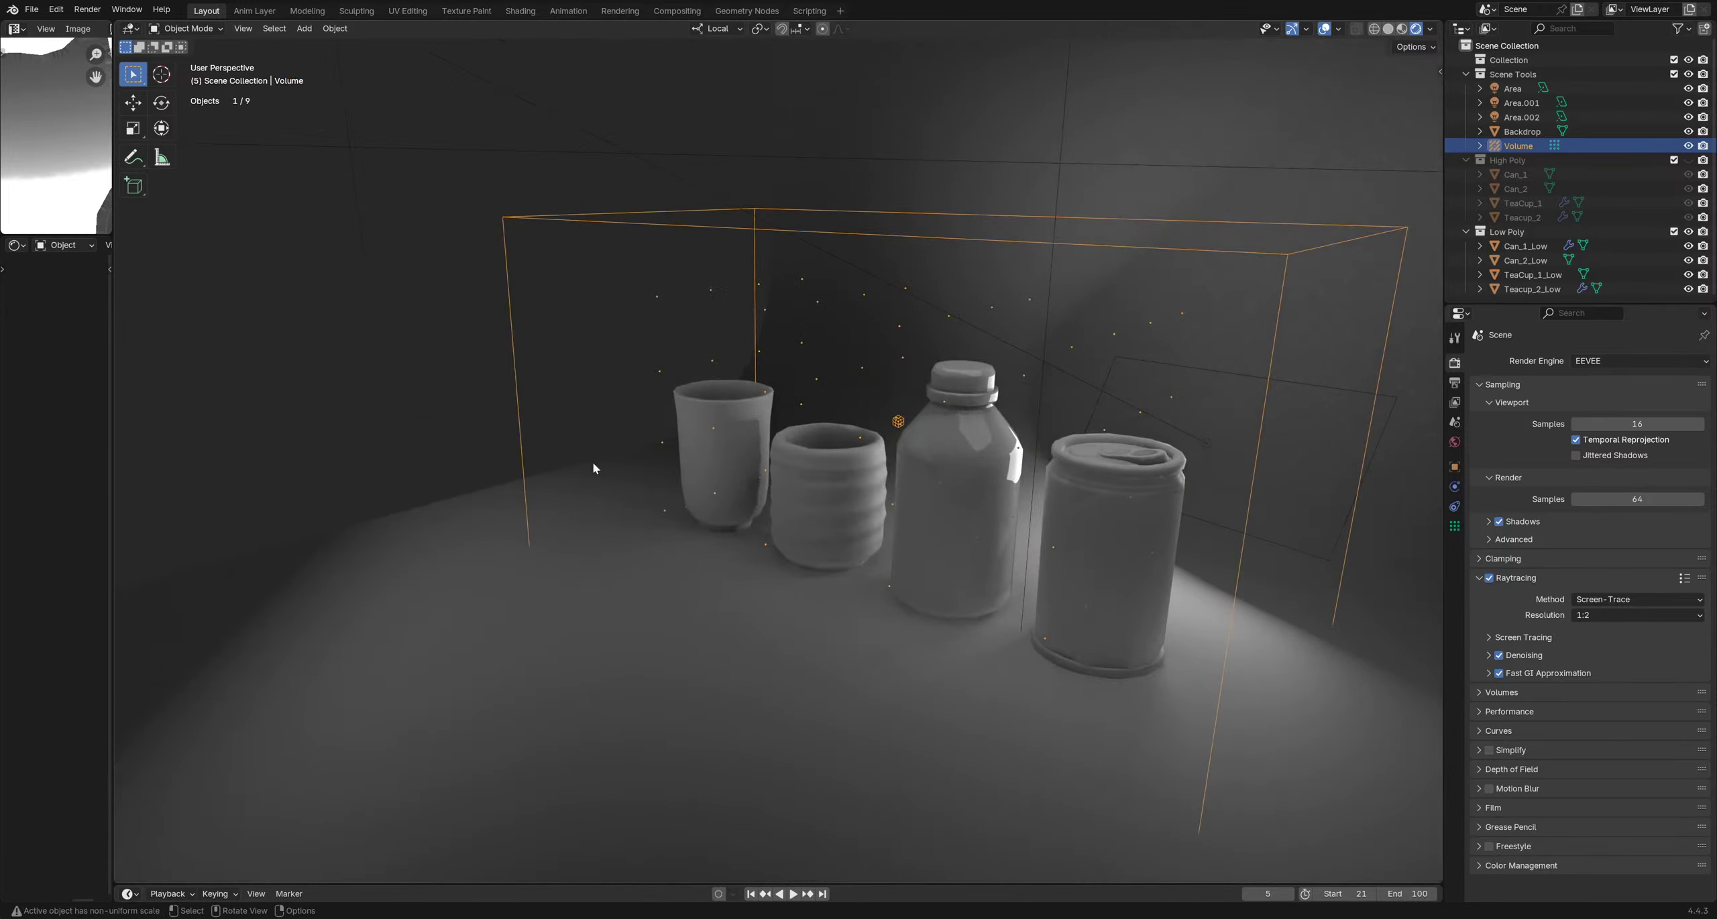
Clear the selection, bring the whole container scene into view, and save the file
key(alt+a)
scroll(782, 395, up, 3)
key(ctrl+s)
scroll(957, 426, down, 5)
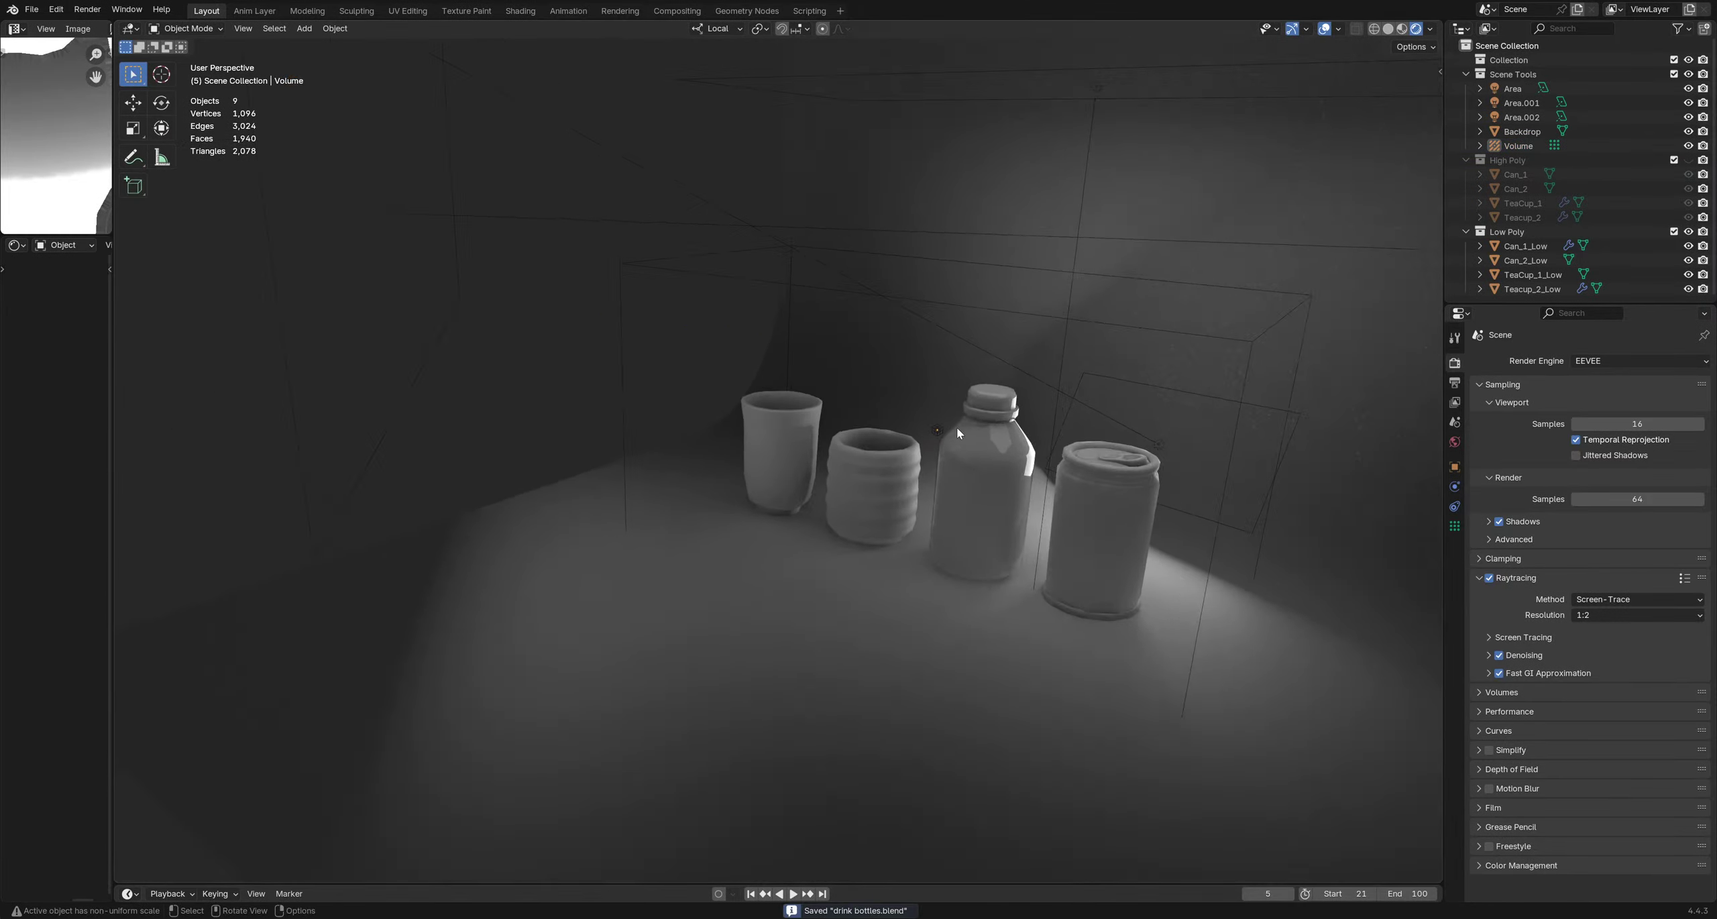
shift+middle_drag(945, 372, 838, 372)
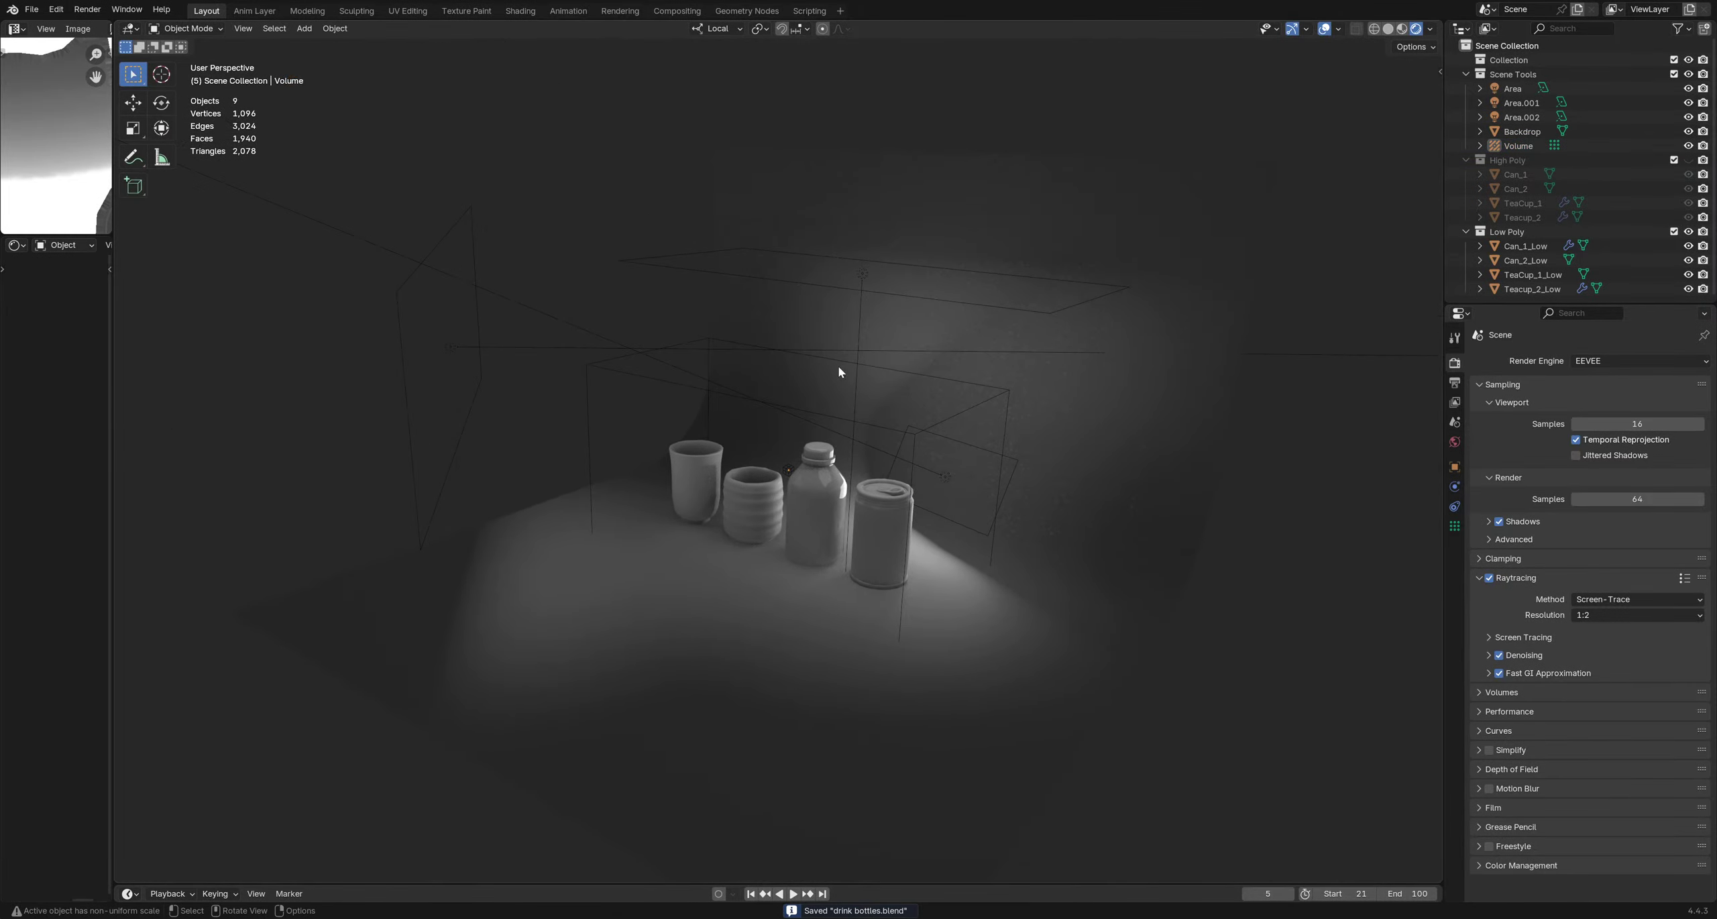
scroll(670, 469, up, 2)
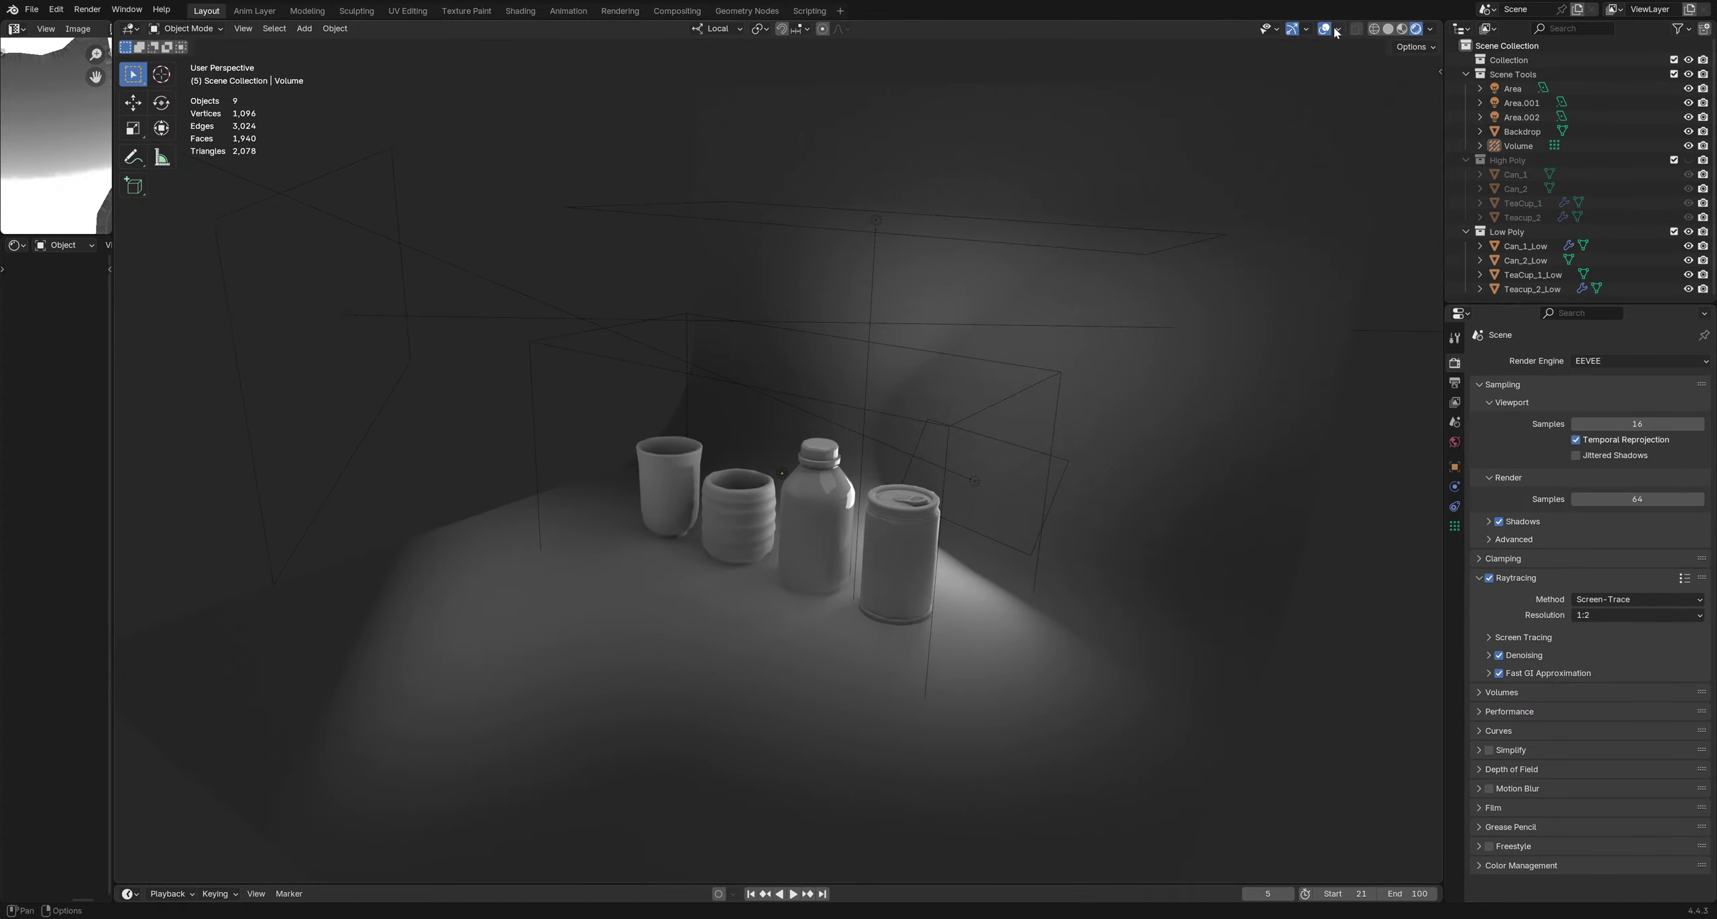
shift+scroll(968, 383, down, 2)
key(ctrl+s)
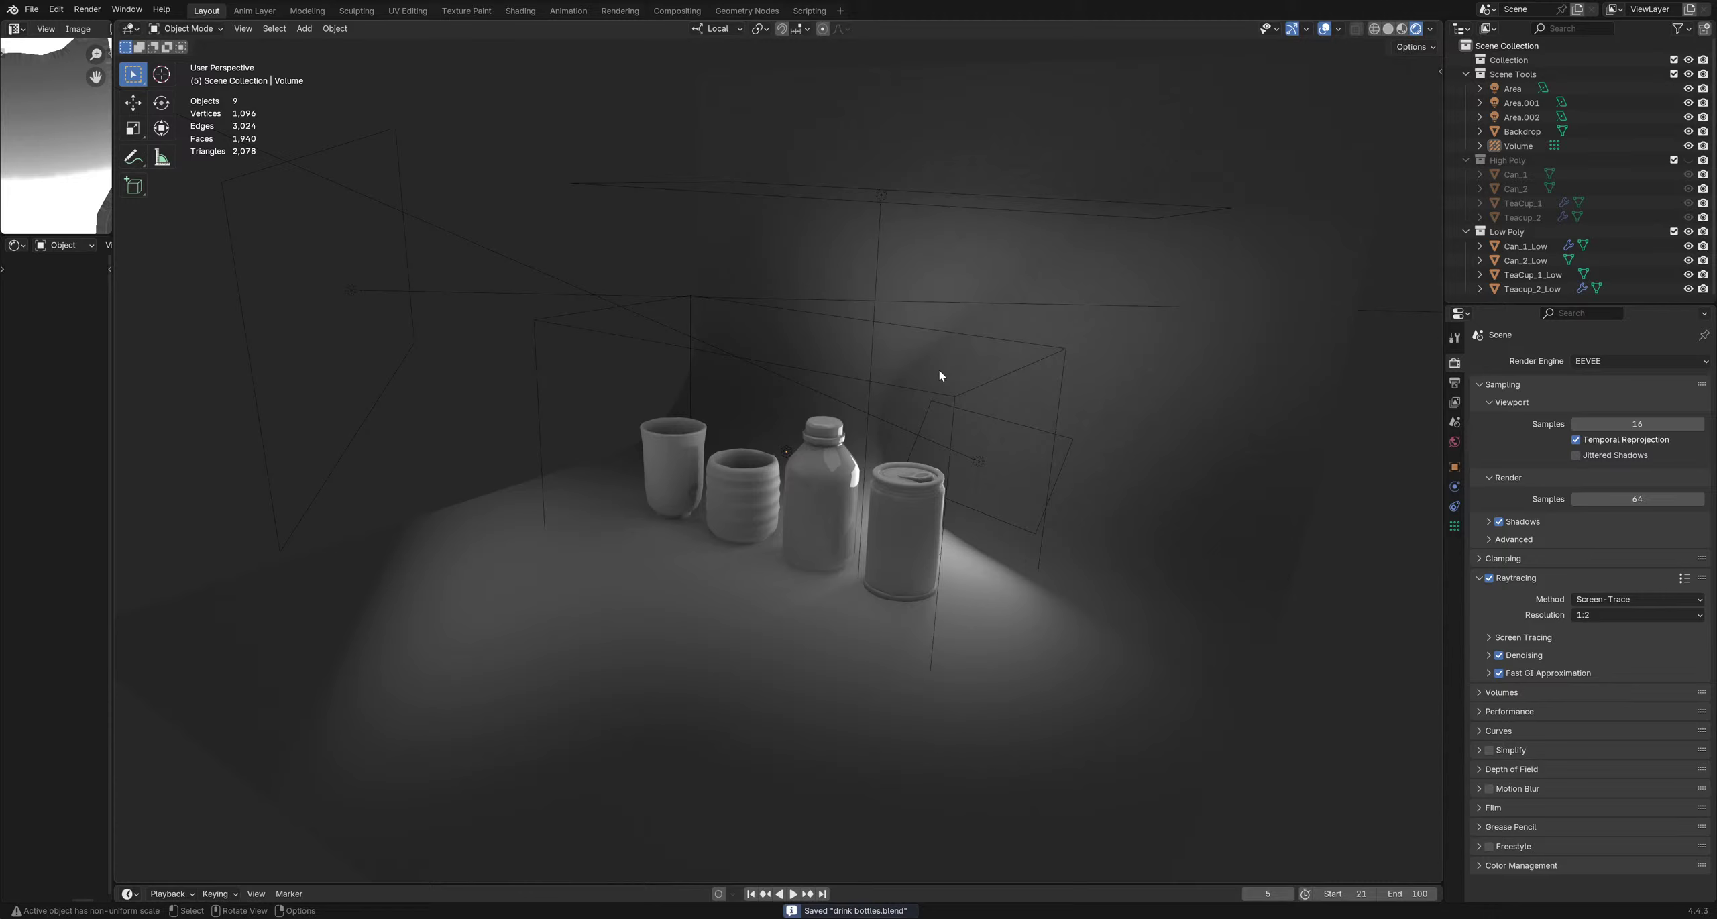
Turn off the Extras viewport overlay and view the containers up close without light and probe outlines
click(1338, 29)
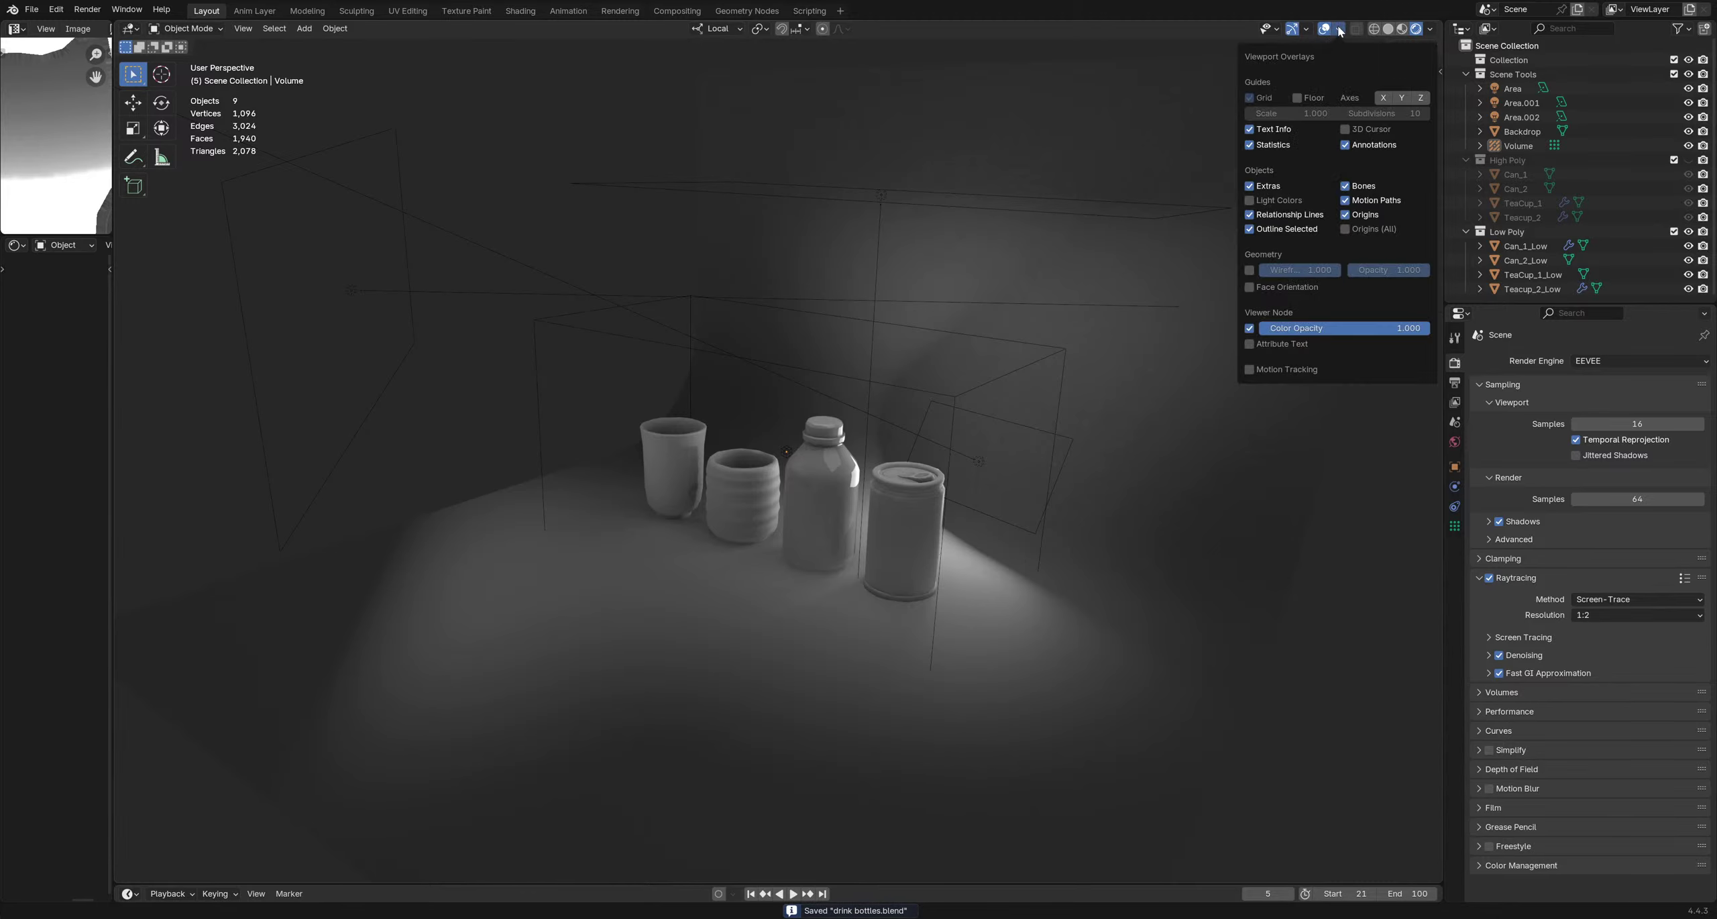
click(1251, 187)
scroll(909, 525, up, 4)
scroll(910, 525, up, 4)
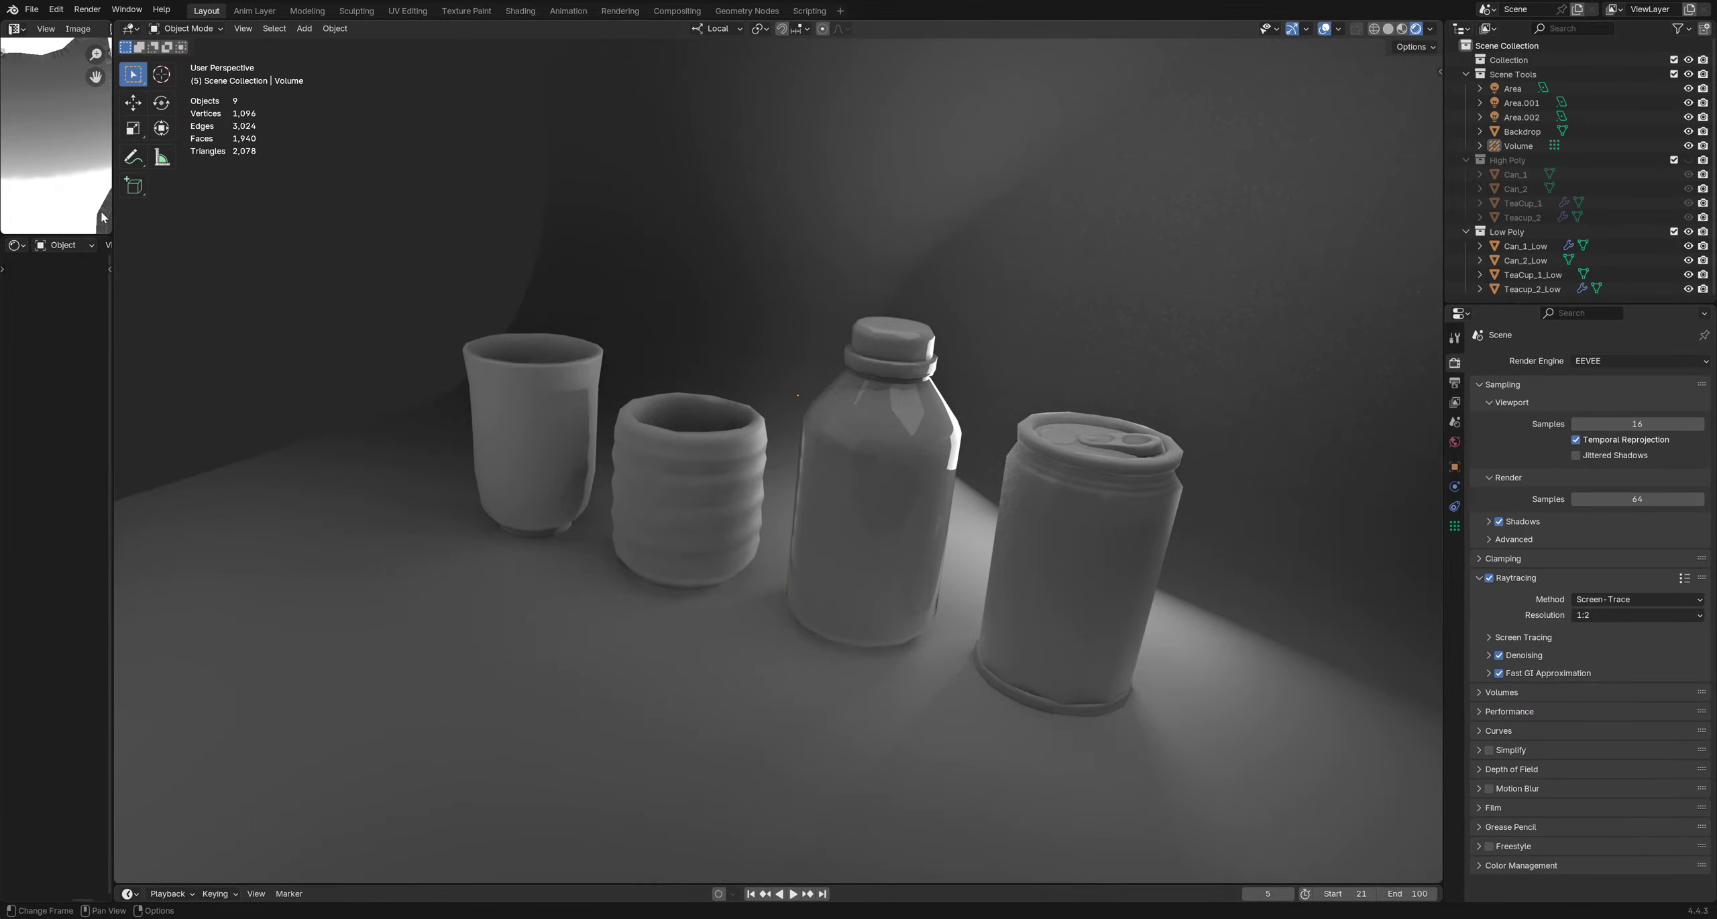
Widen the shader editor area and select the bottle to bring its material nodes into it, leaving nothing selected
drag(111, 348, 260, 348)
middle_drag(1038, 428, 913, 518)
click(914, 518)
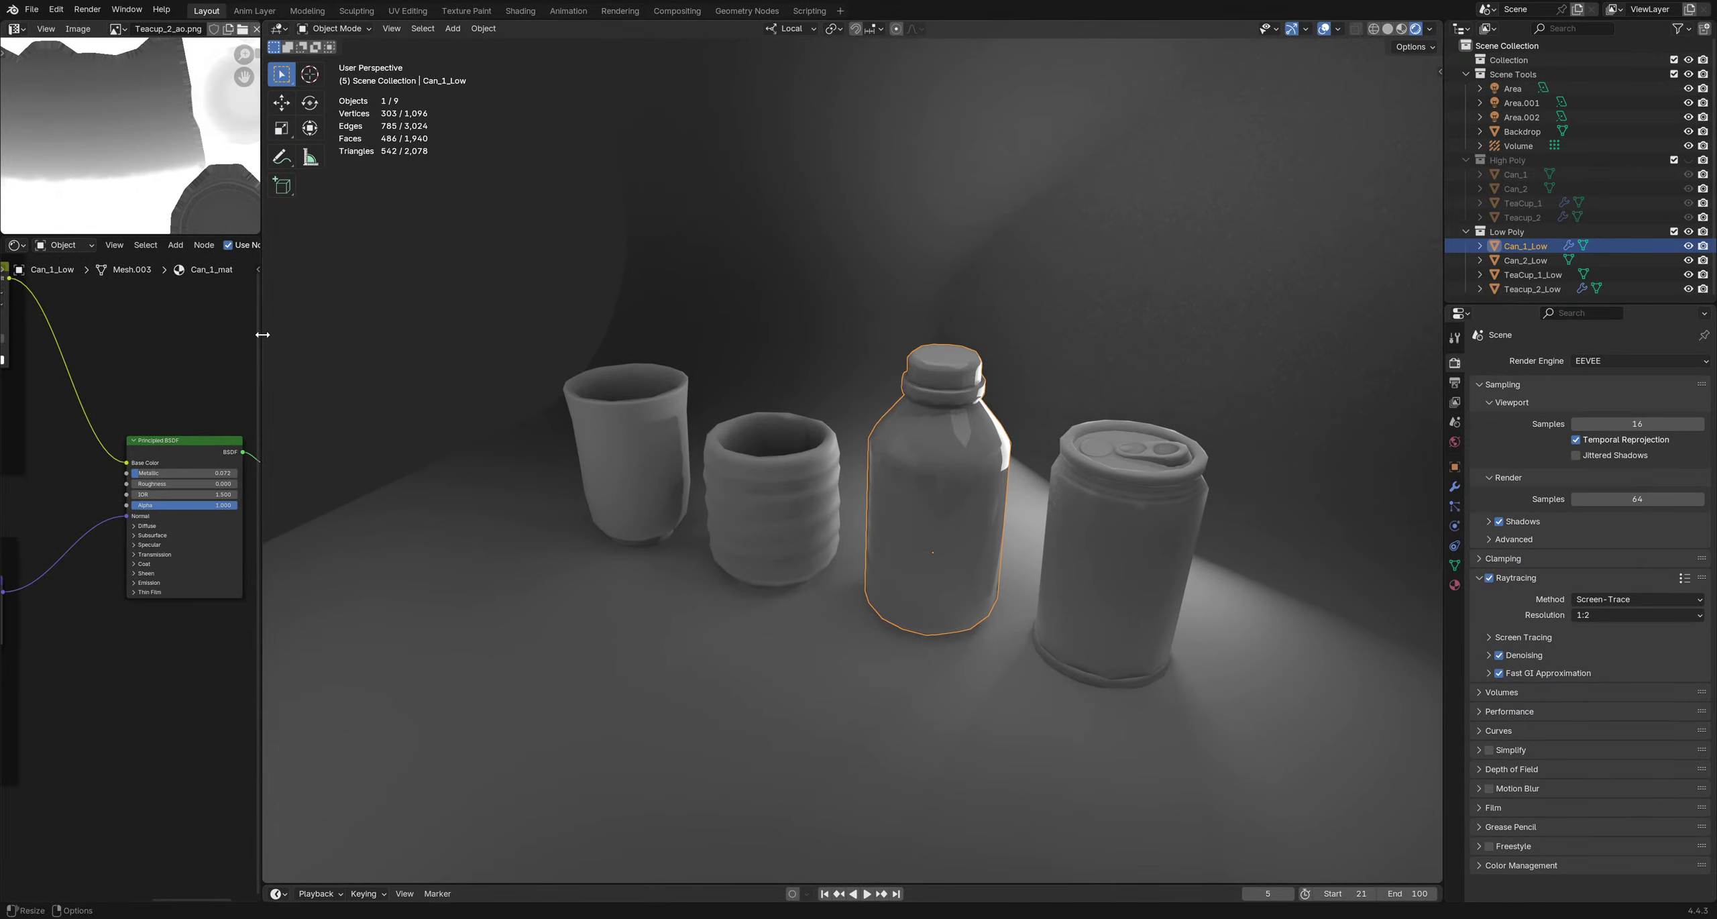
drag(261, 349, 290, 349)
middle_drag(942, 462, 844, 505)
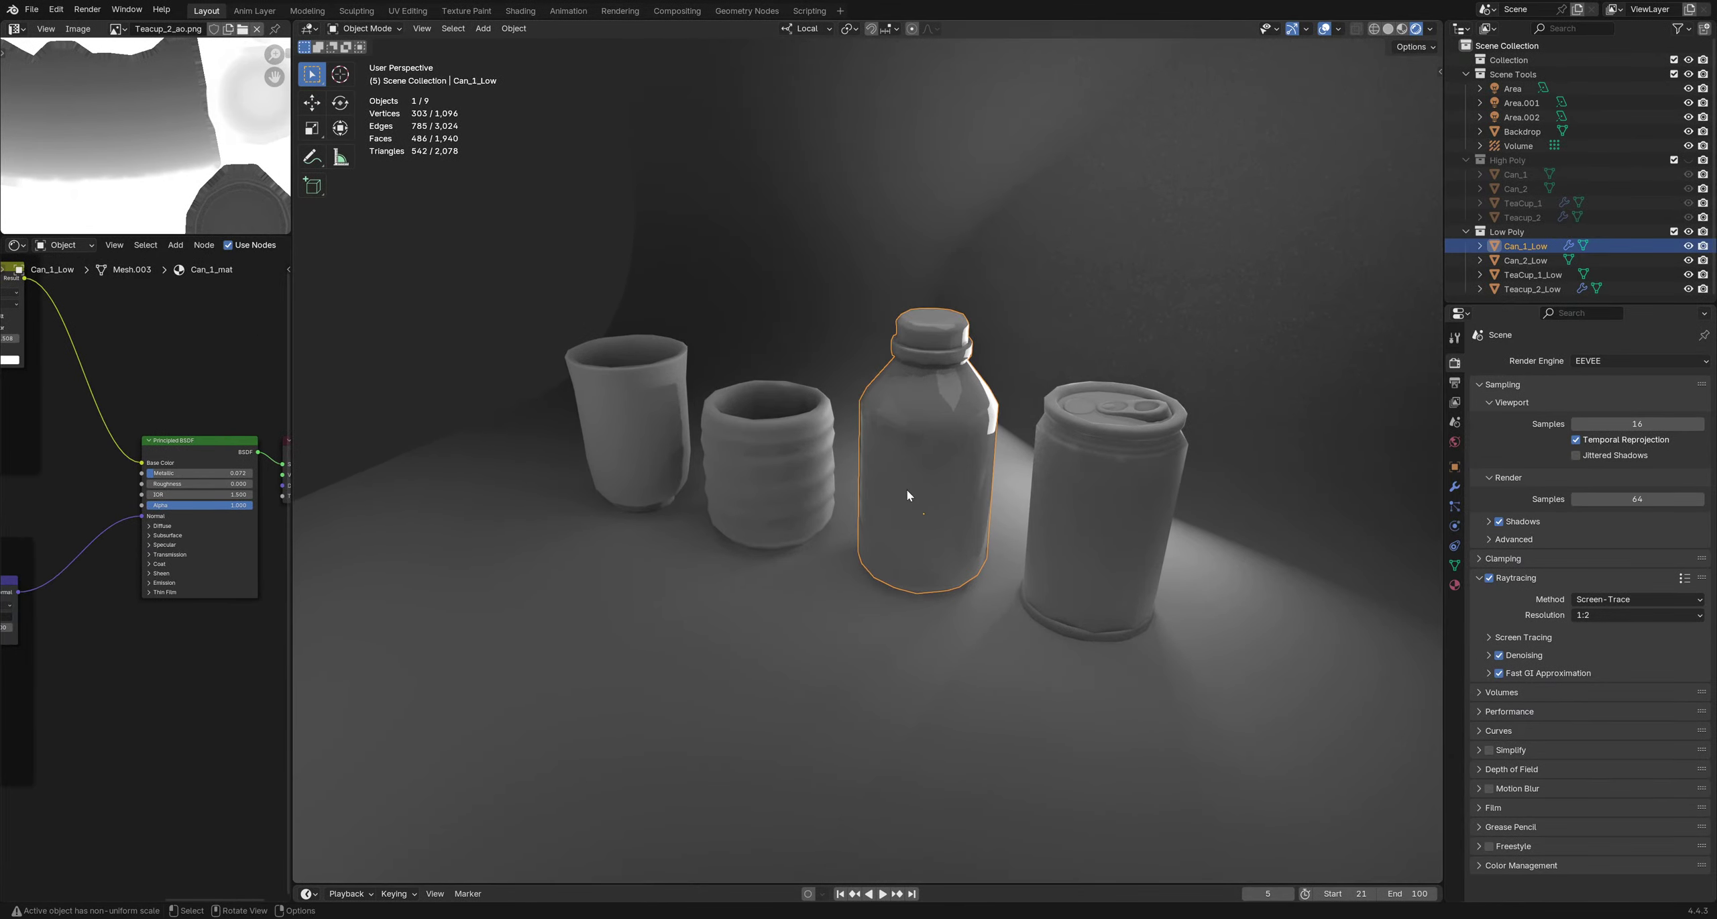
click(976, 595)
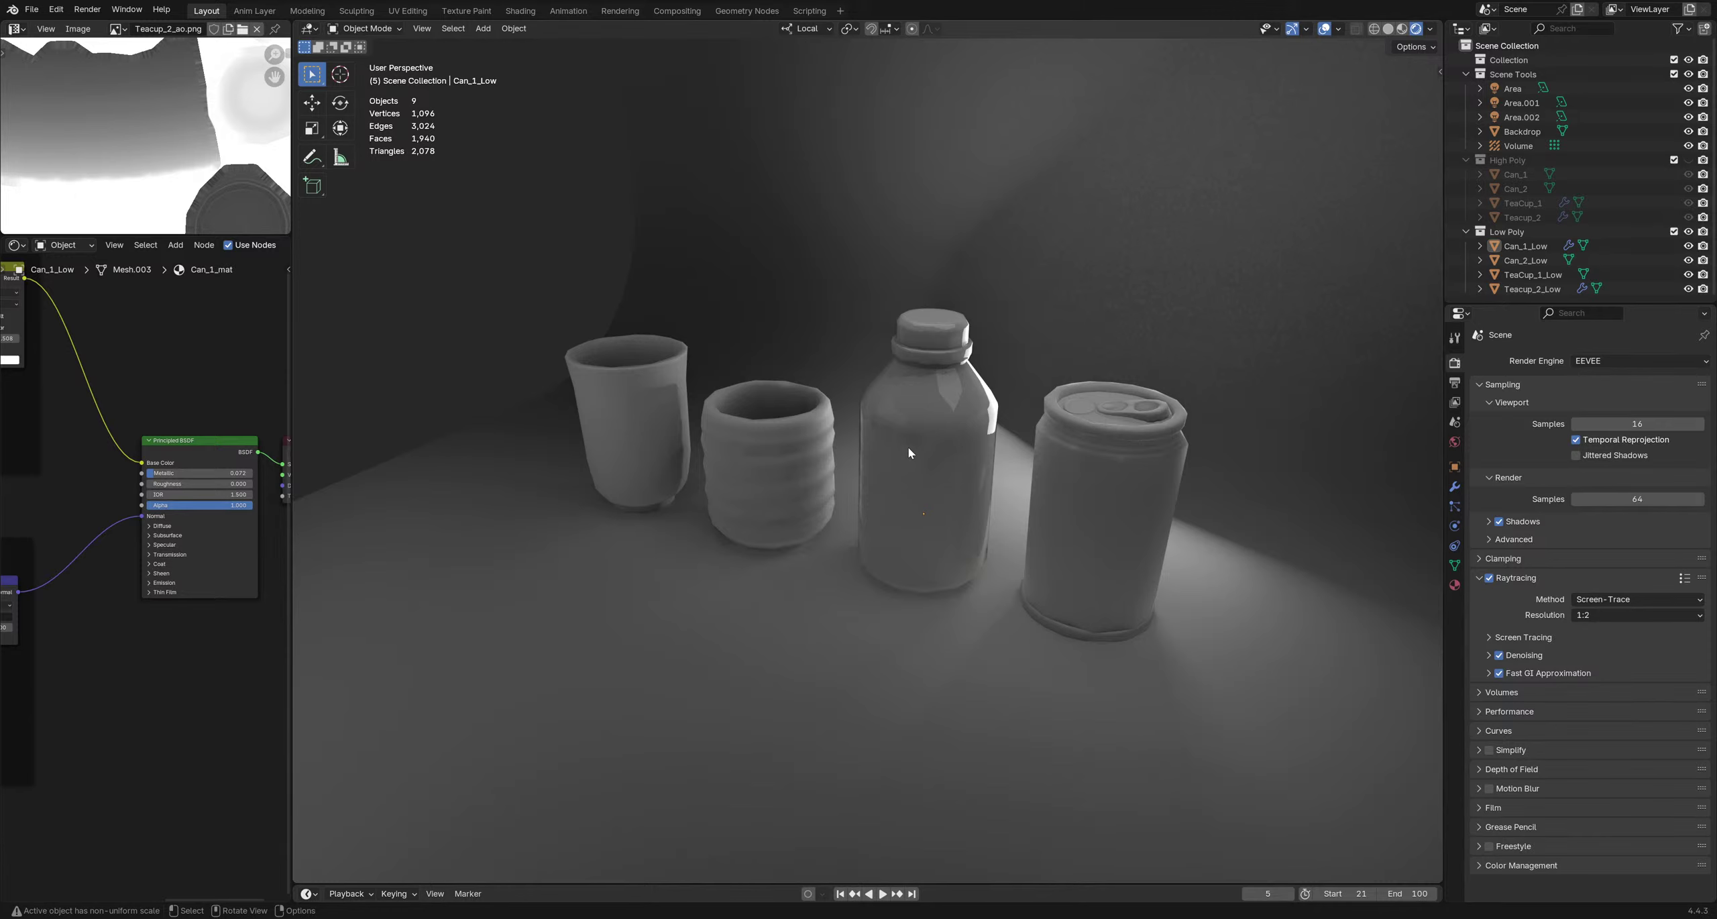
middle_drag(907, 445, 801, 485)
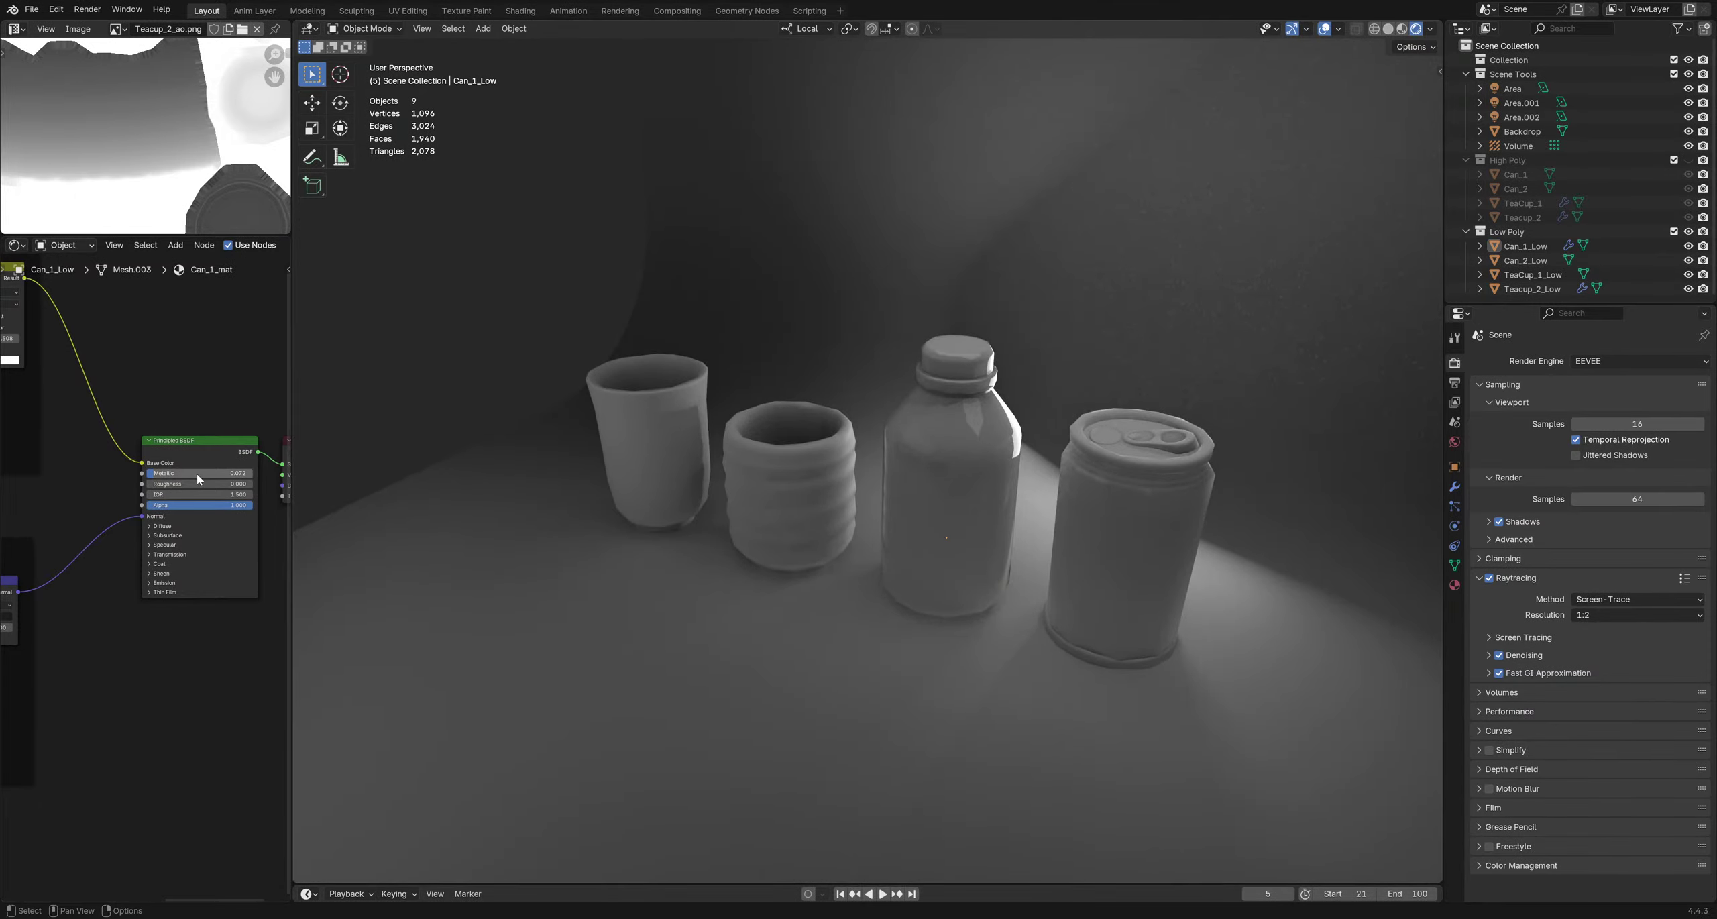
Raise the bottle material's Metallic value to about 0.4 and its Roughness to about 0.3
drag(170, 474, 188, 477)
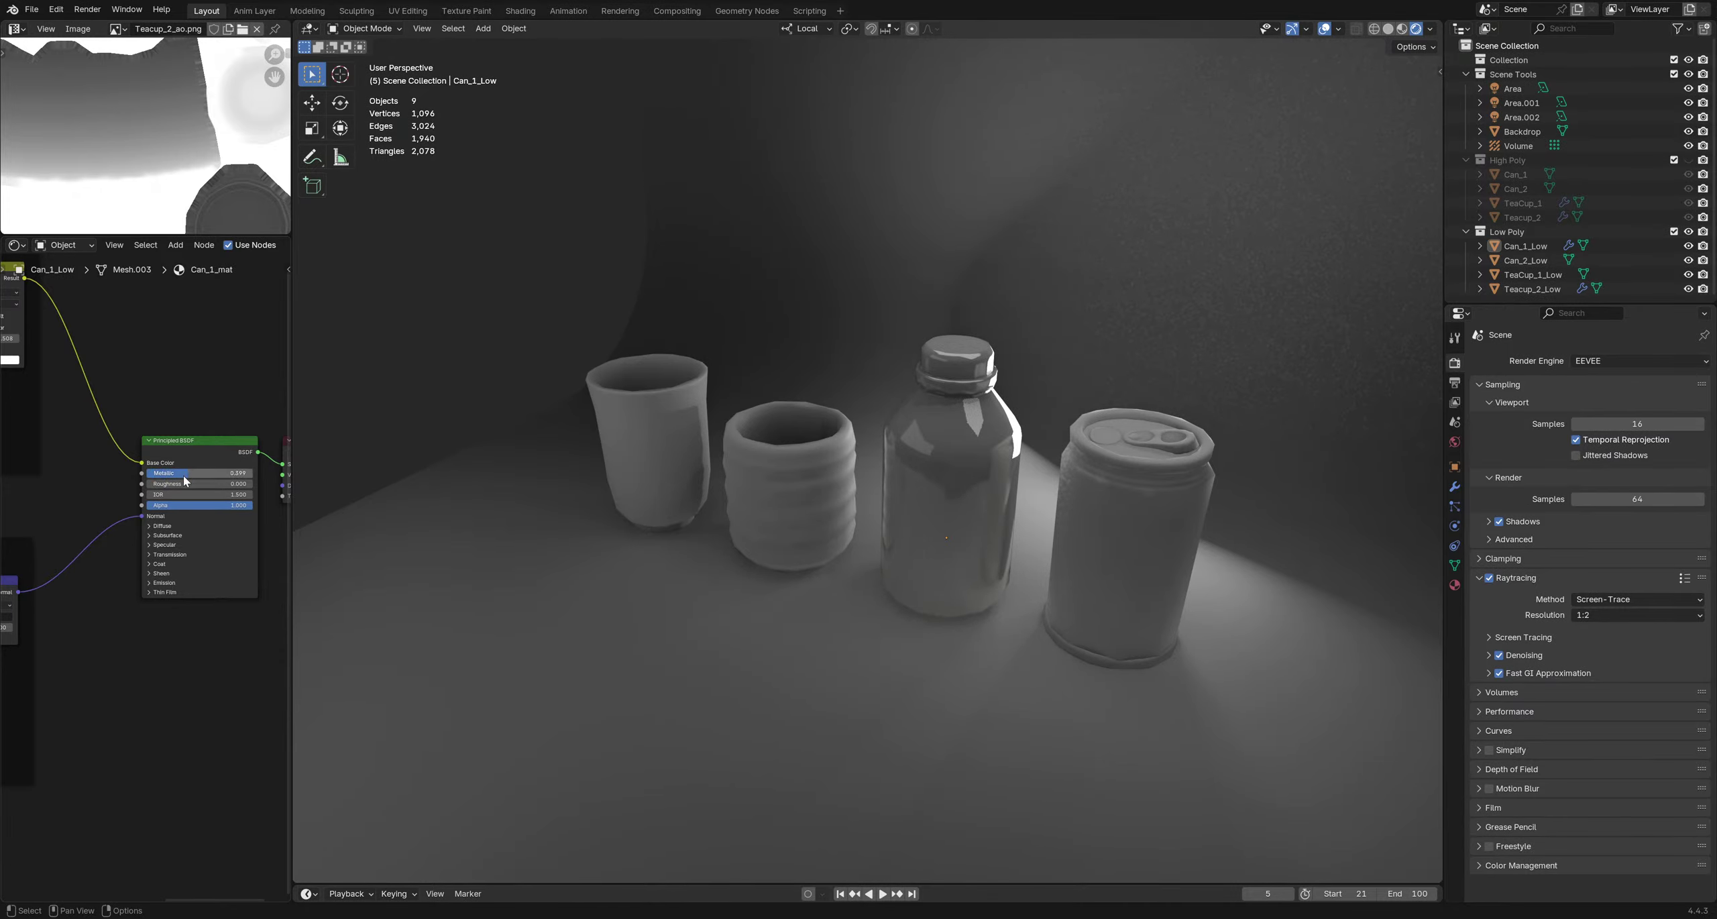
middle_drag(769, 494, 919, 464)
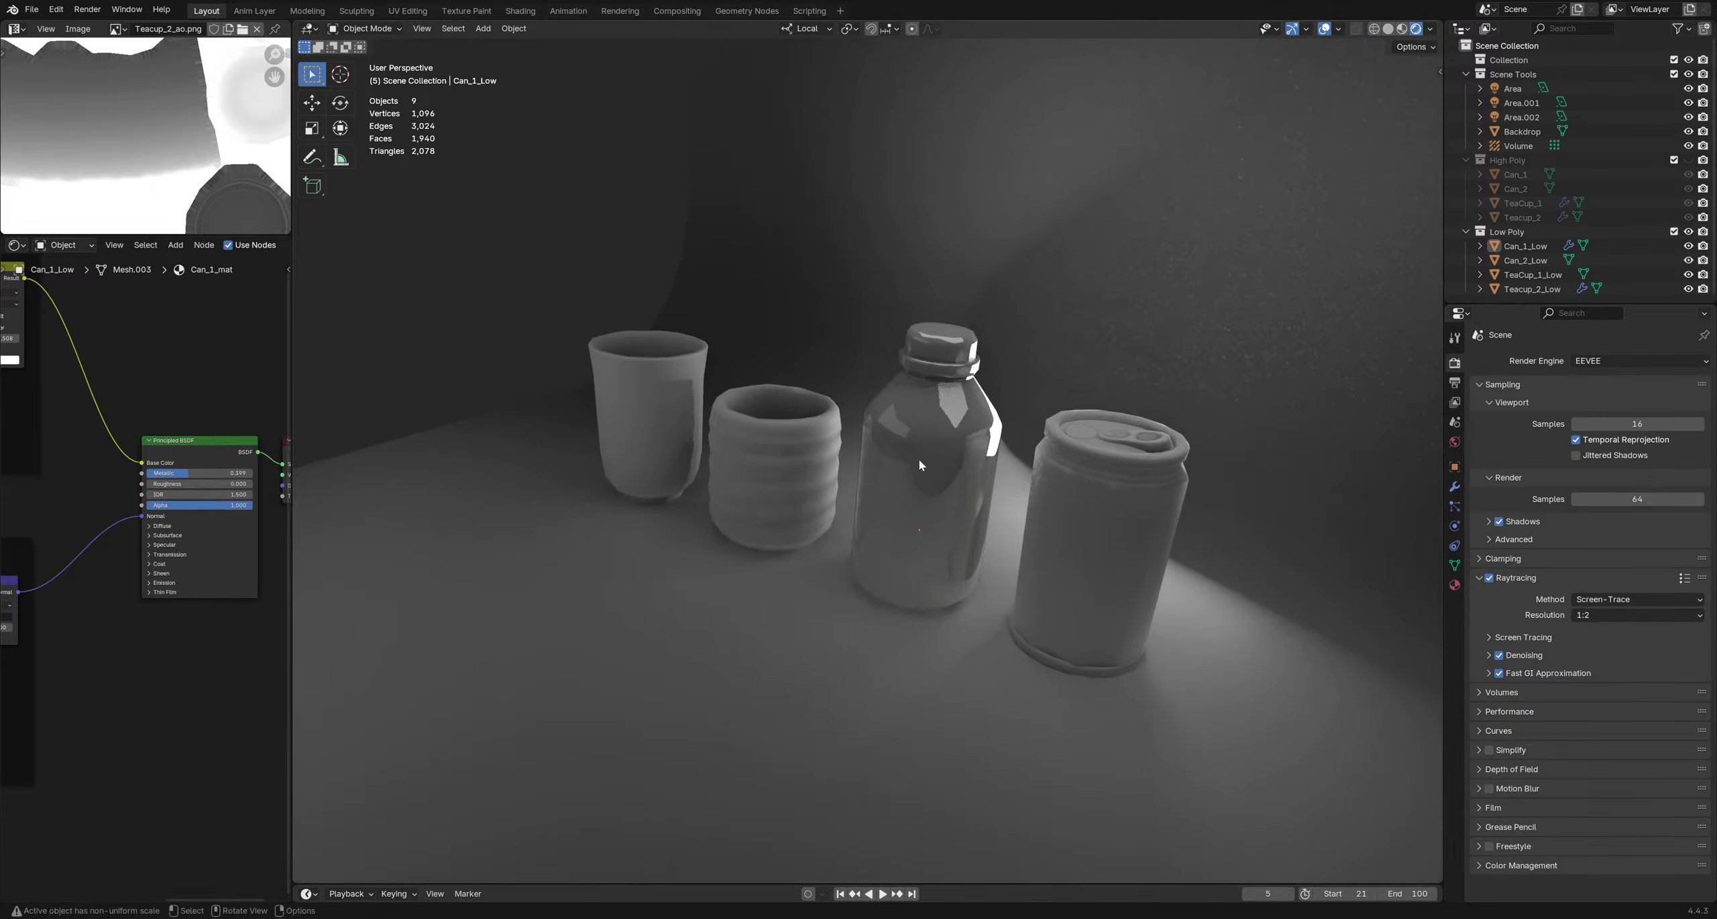
middle_drag(1035, 536, 826, 504)
drag(181, 478, 183, 479)
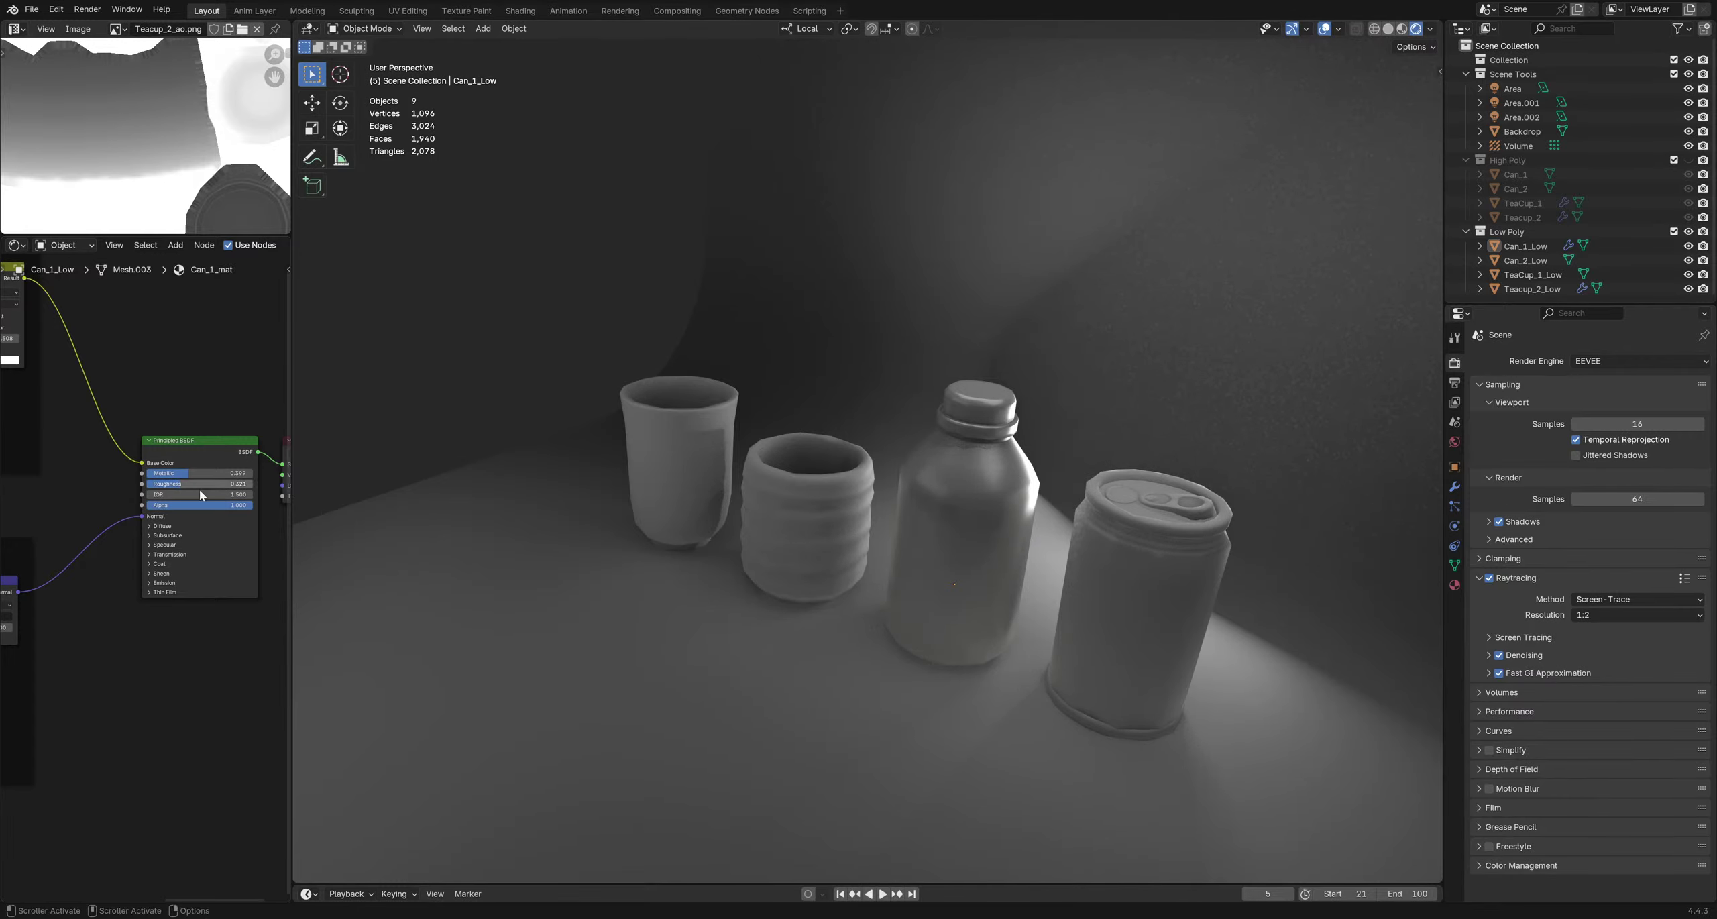
middle_drag(975, 530, 993, 472)
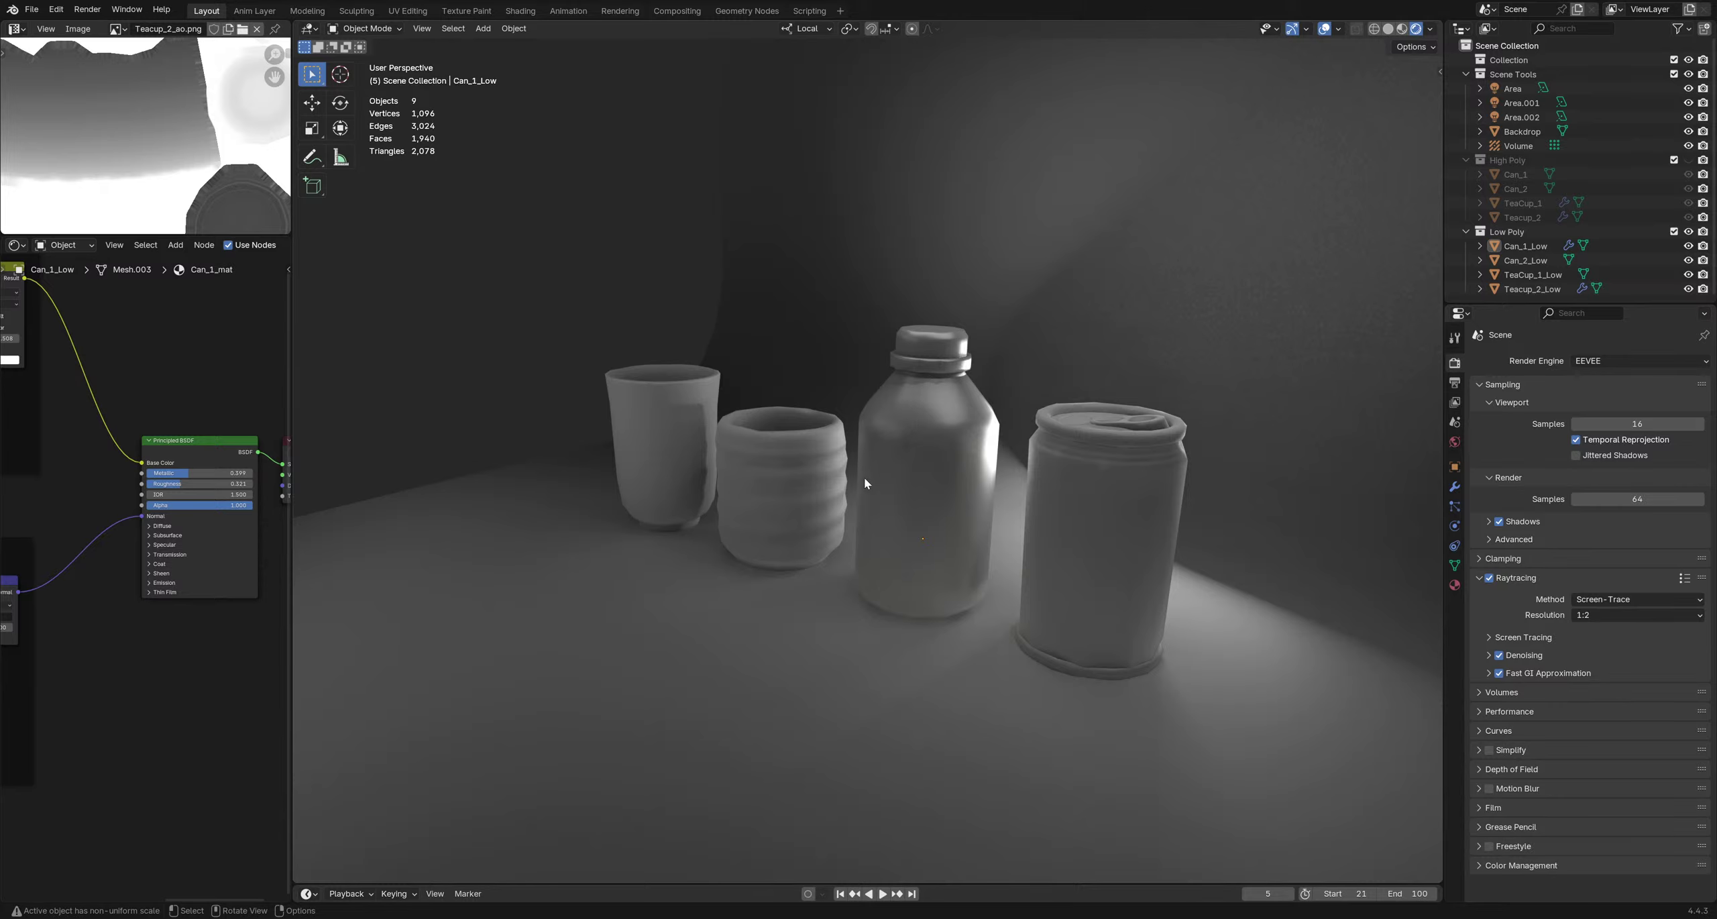
middle_drag(864, 483, 940, 495)
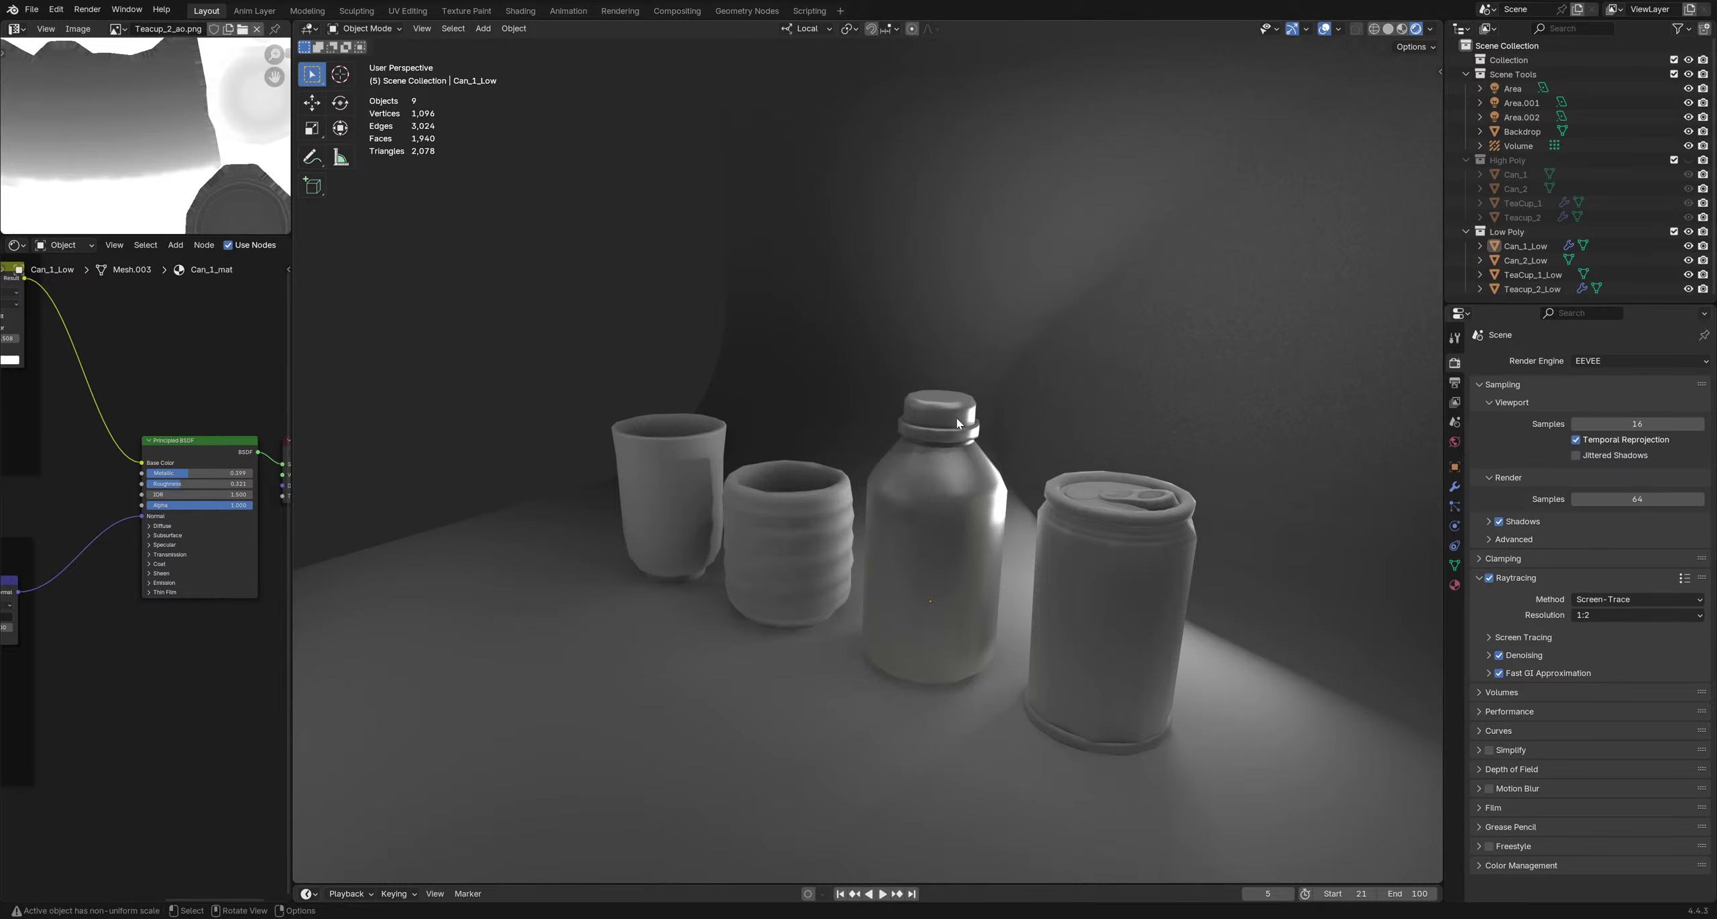
Select all four low-poly containers and move them together along their local Z axis, judging their height at floor level
middle_drag(904, 566, 800, 456)
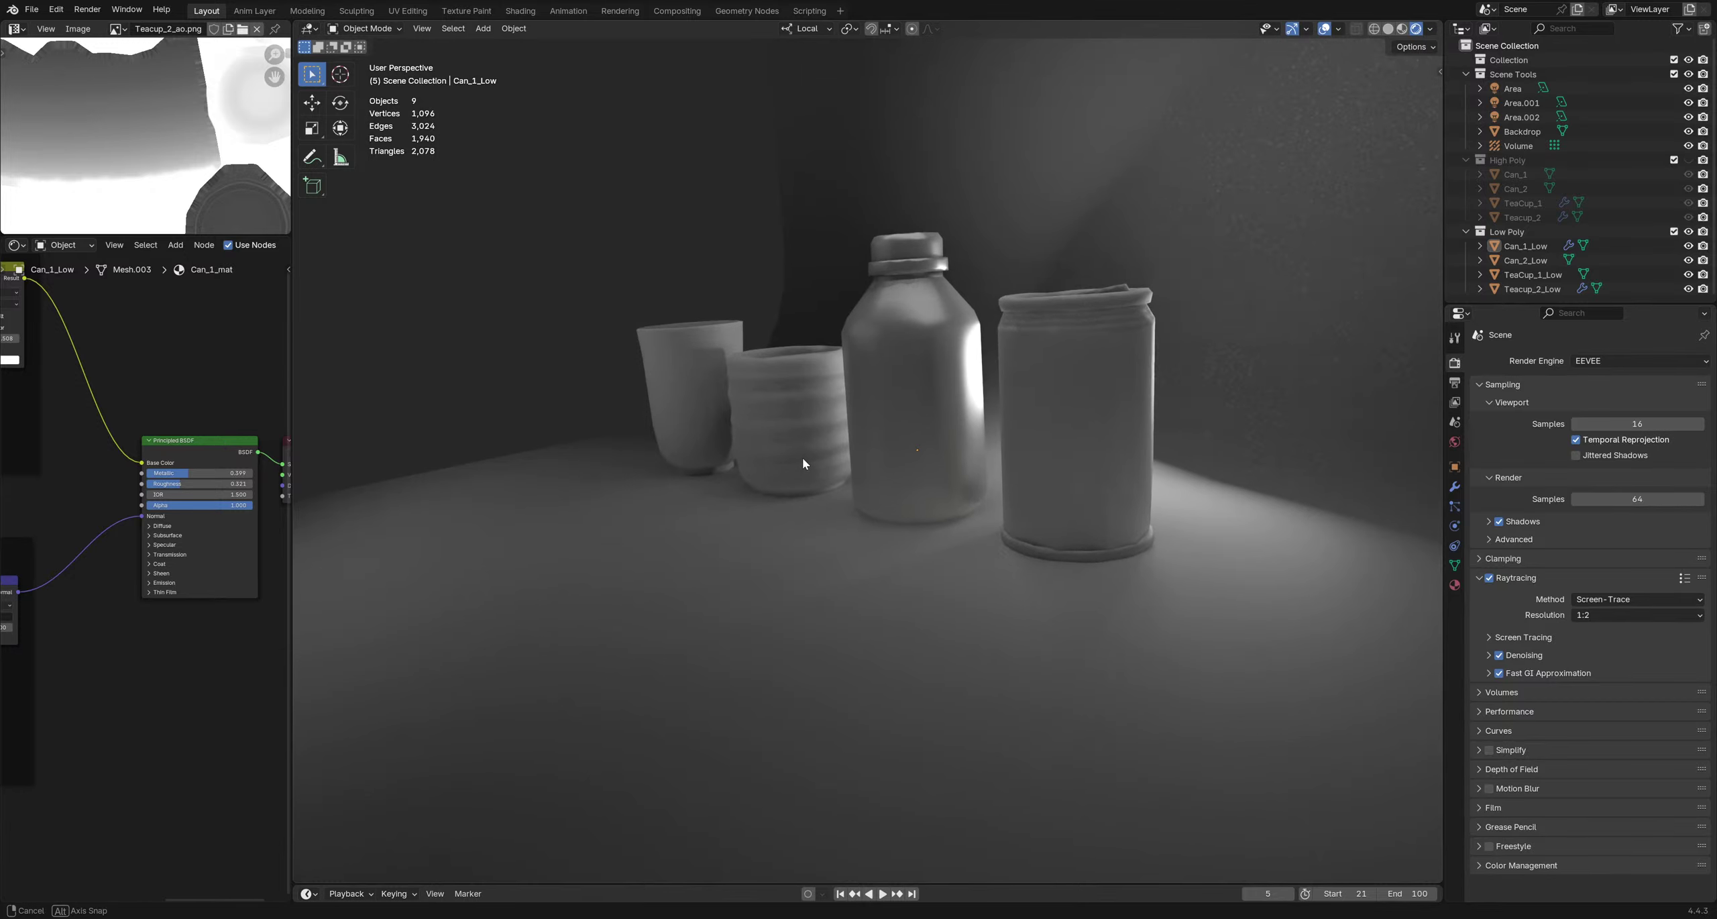
click(710, 400)
shift+click(799, 420)
shift+click(929, 429)
shift+click(1057, 436)
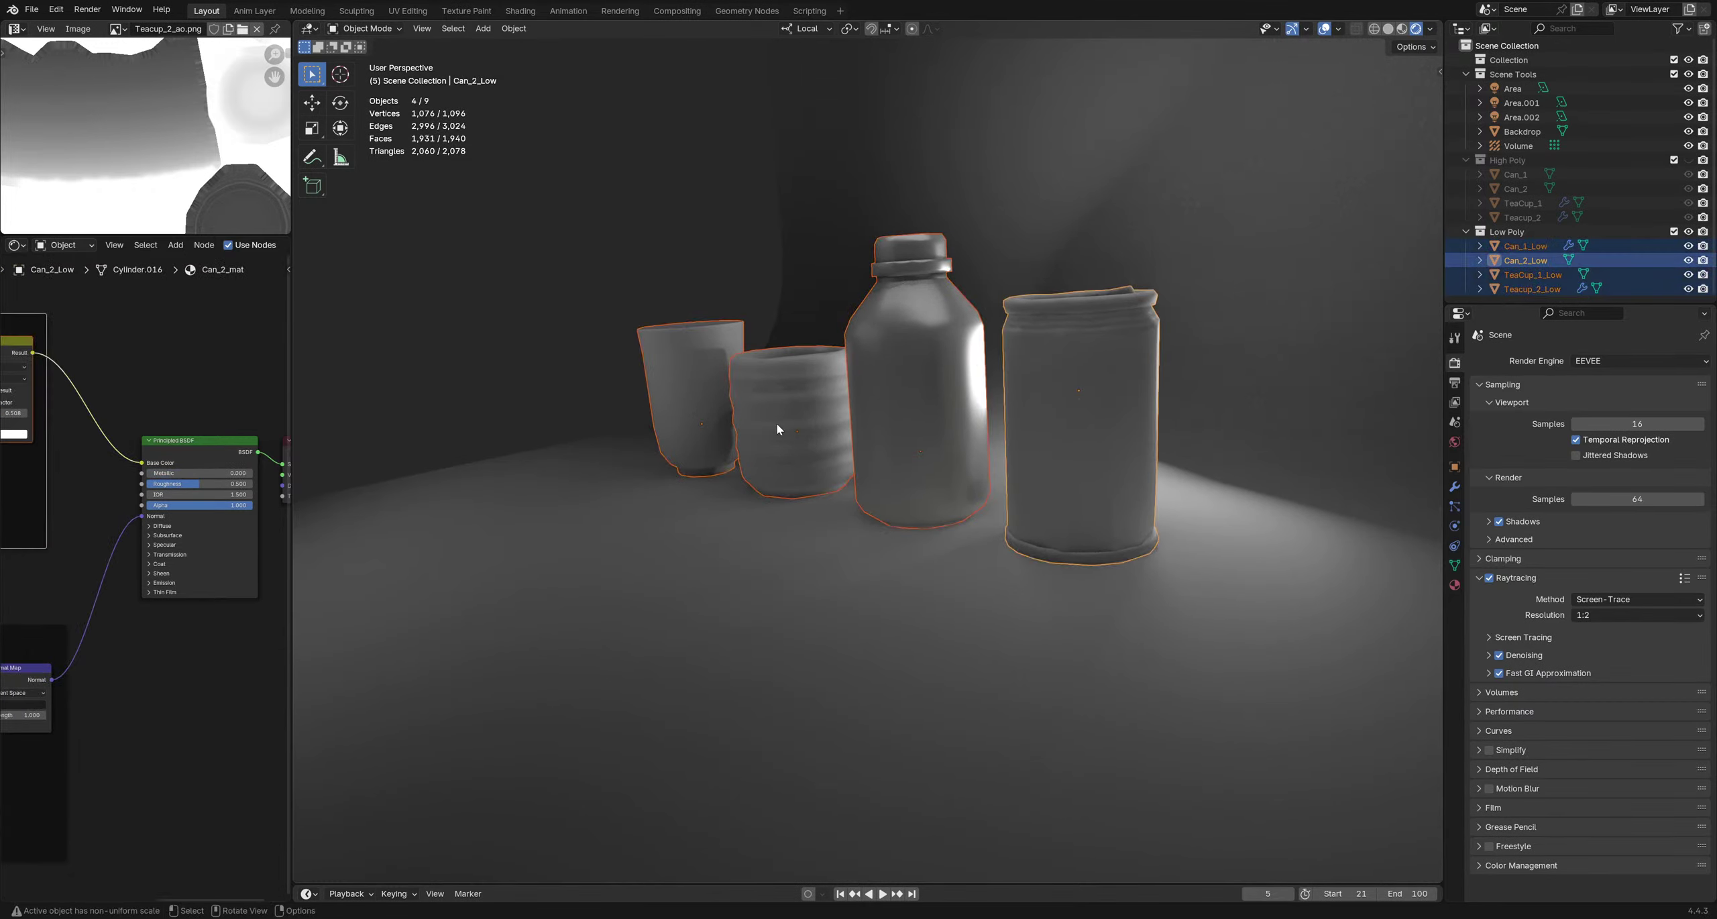
middle_drag(776, 423, 786, 334)
key(g)
key(x)
key(z)
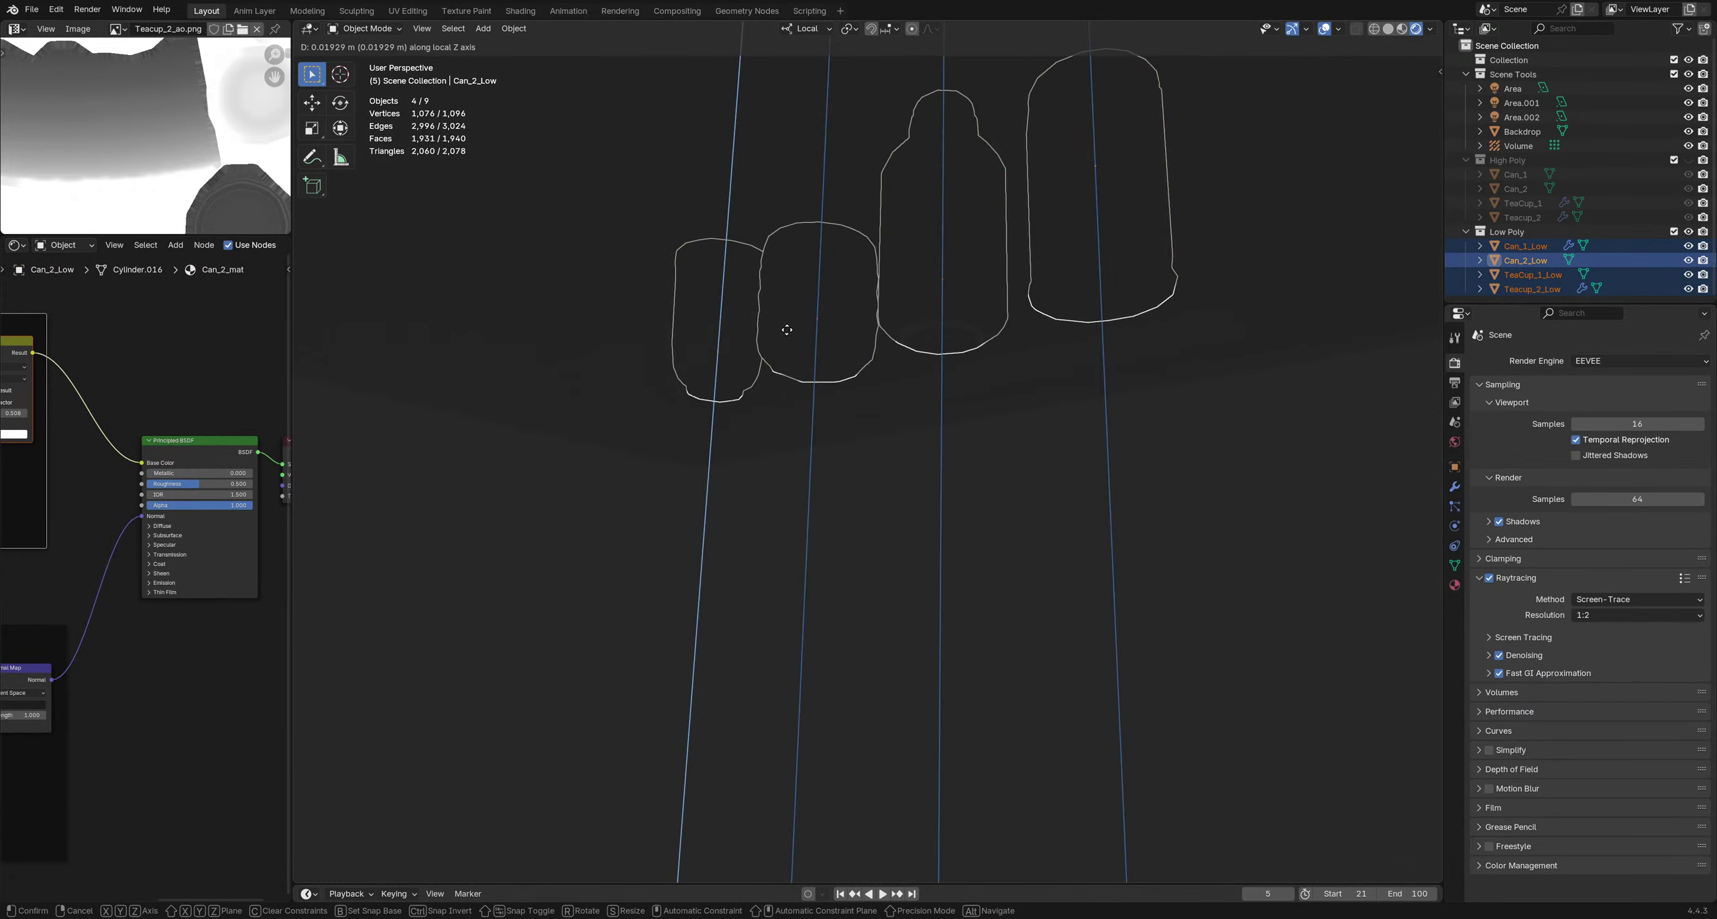
click(788, 333)
Select both teacups and lower them about 0.018 m along local Z onto the backdrop floor
click(738, 396)
shift+click(793, 432)
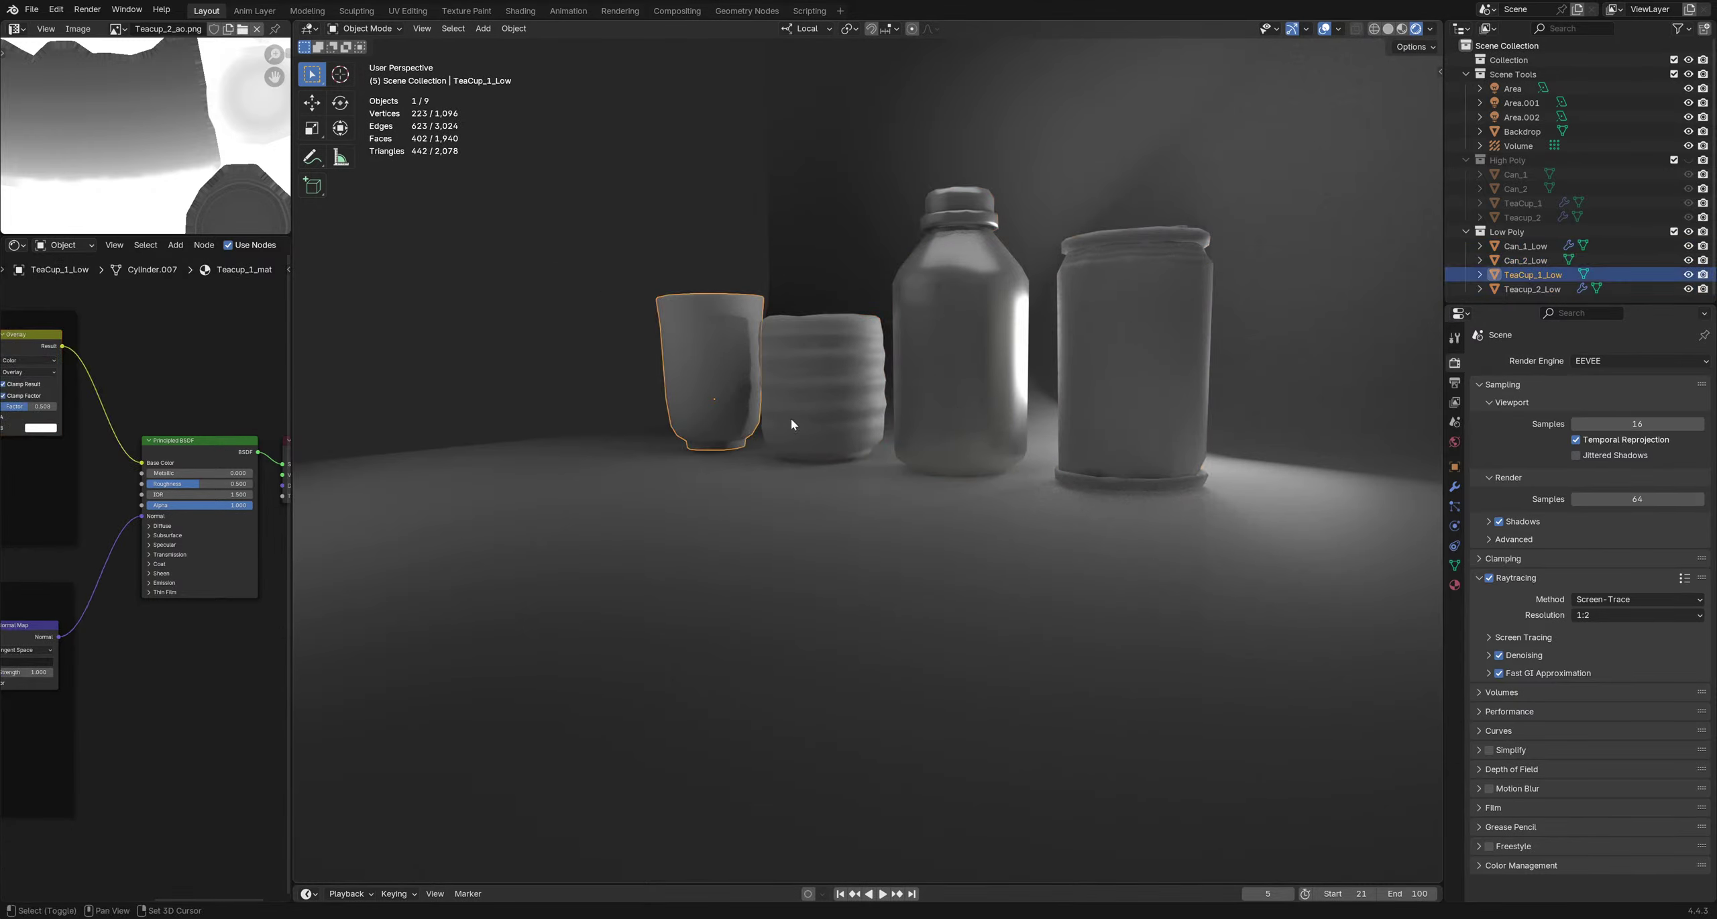
key(KP_Decimal)
scroll(771, 410, down, 4)
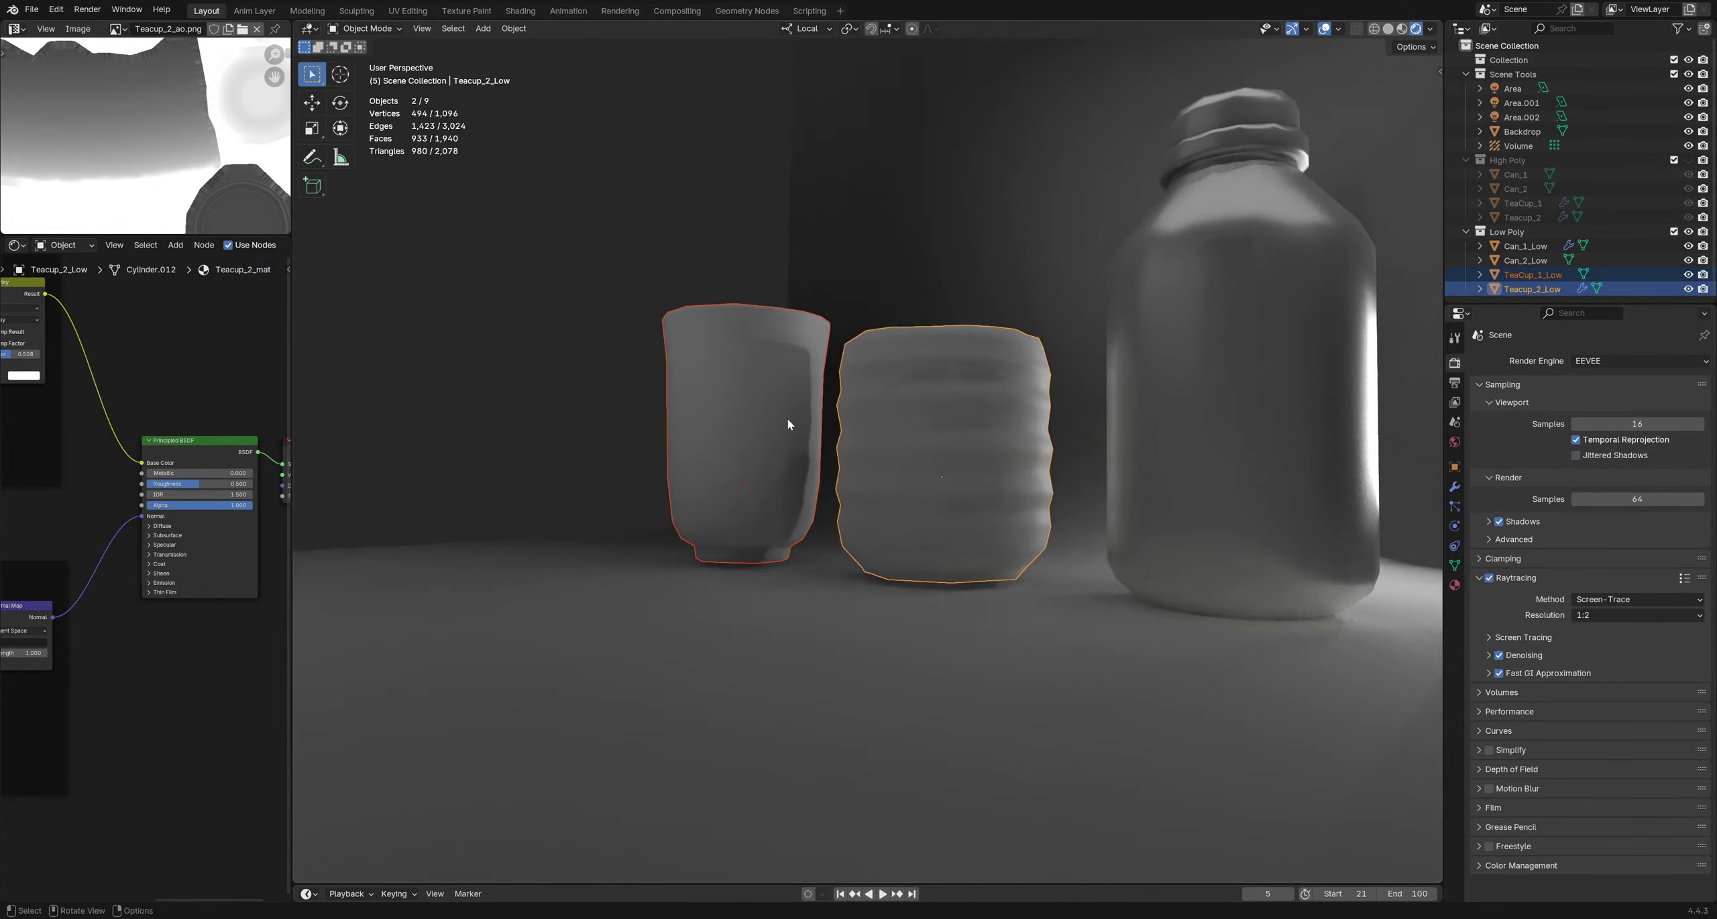
middle_drag(785, 421, 698, 411)
key(g)
key(x)
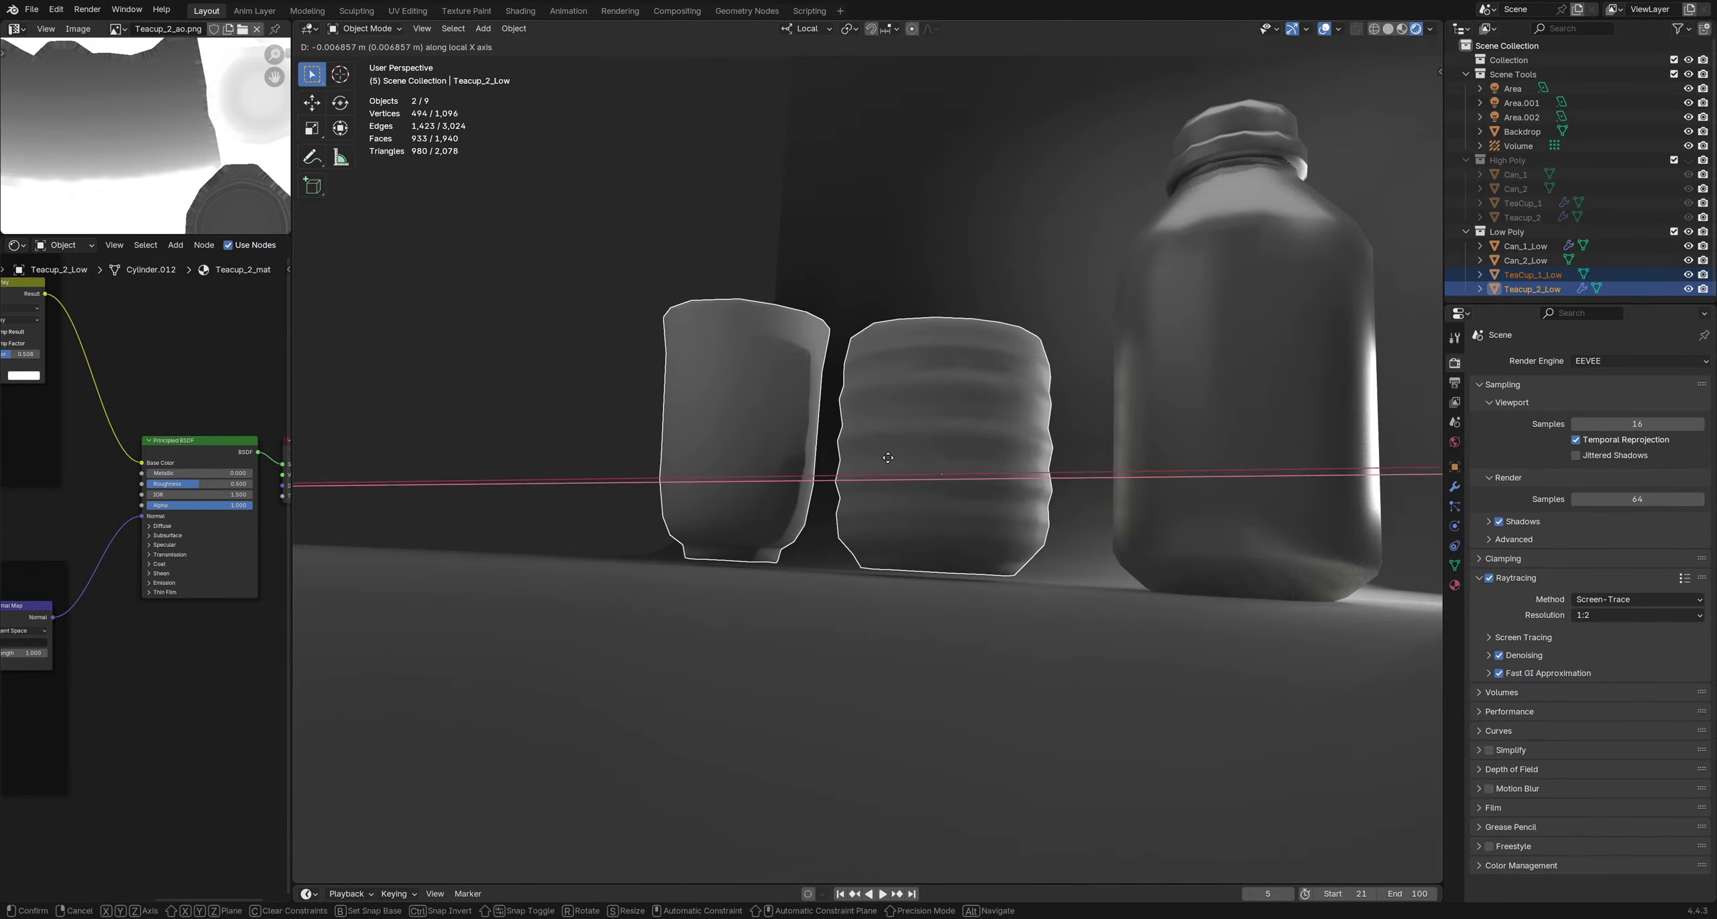
key(z)
key(z)
click(887, 463)
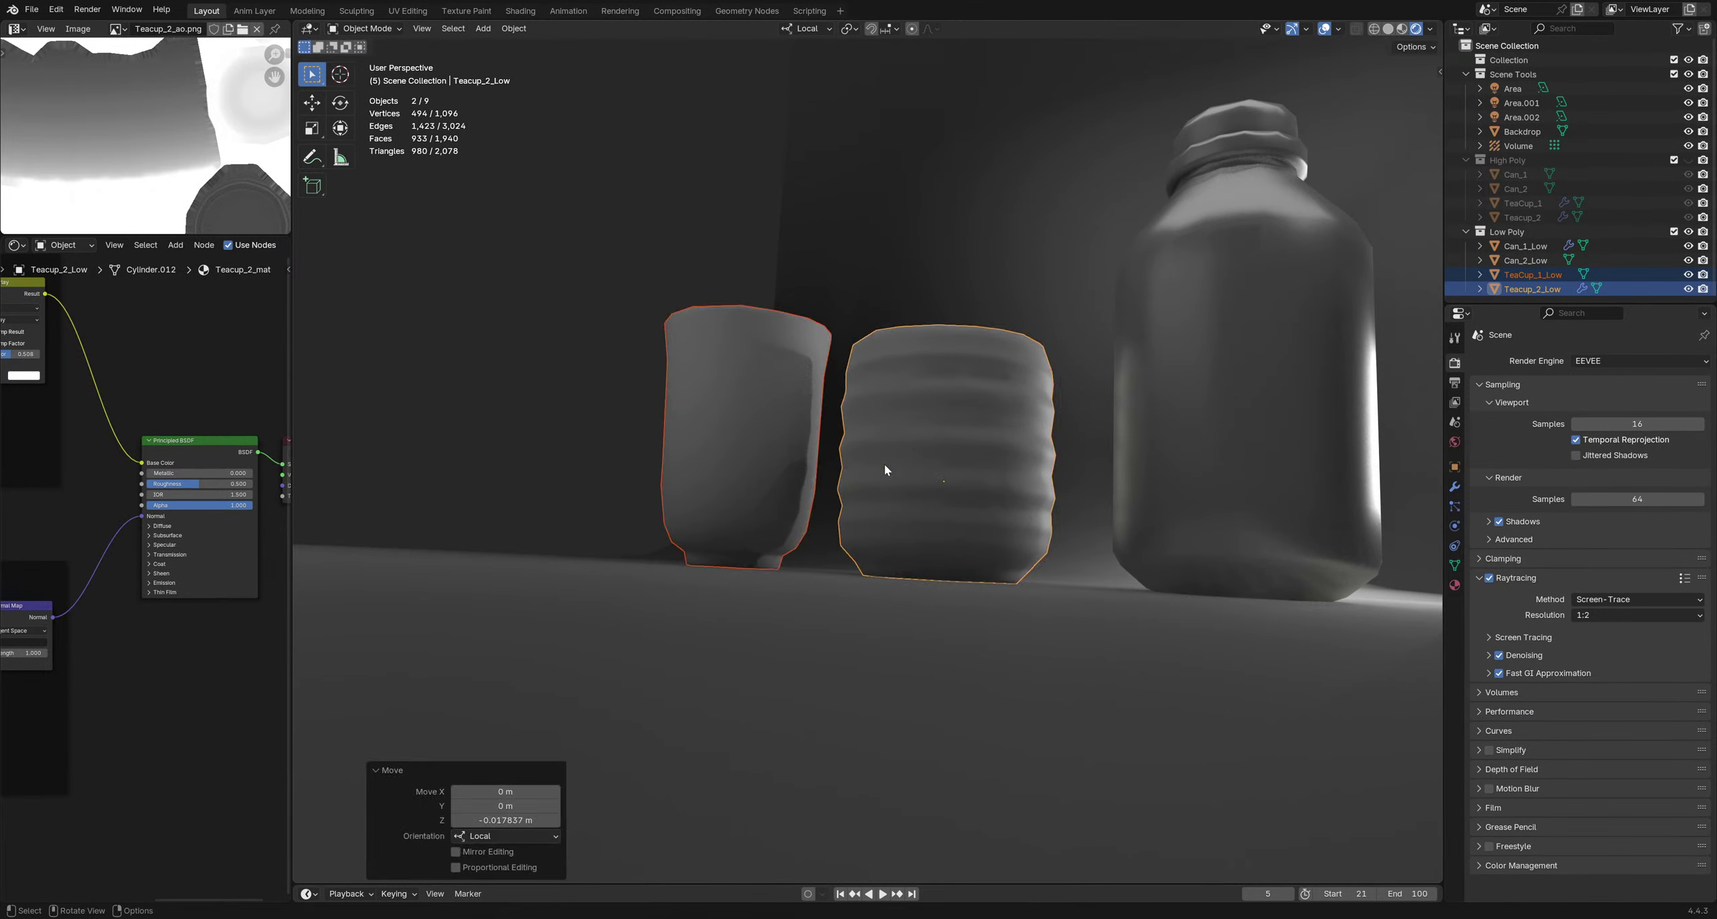
Select the soda can and lower it about 0.011 m along local Z towards the backdrop floor
middle_drag(884, 464, 905, 503)
click(905, 495)
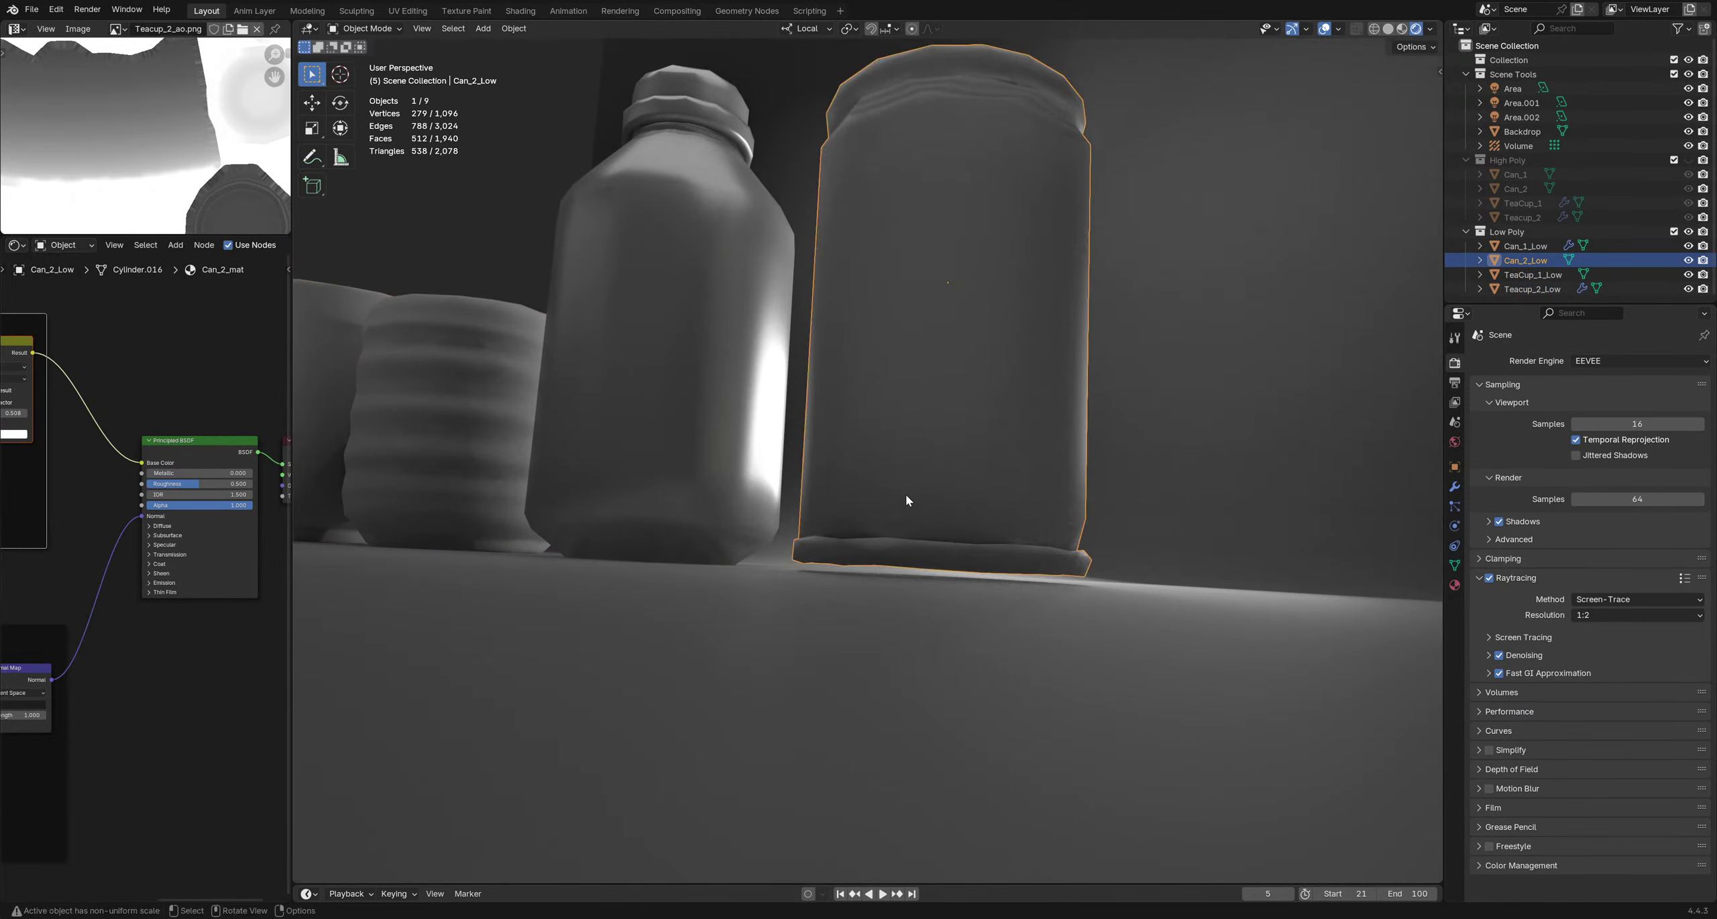
key(g)
key(z)
key(z)
click(904, 502)
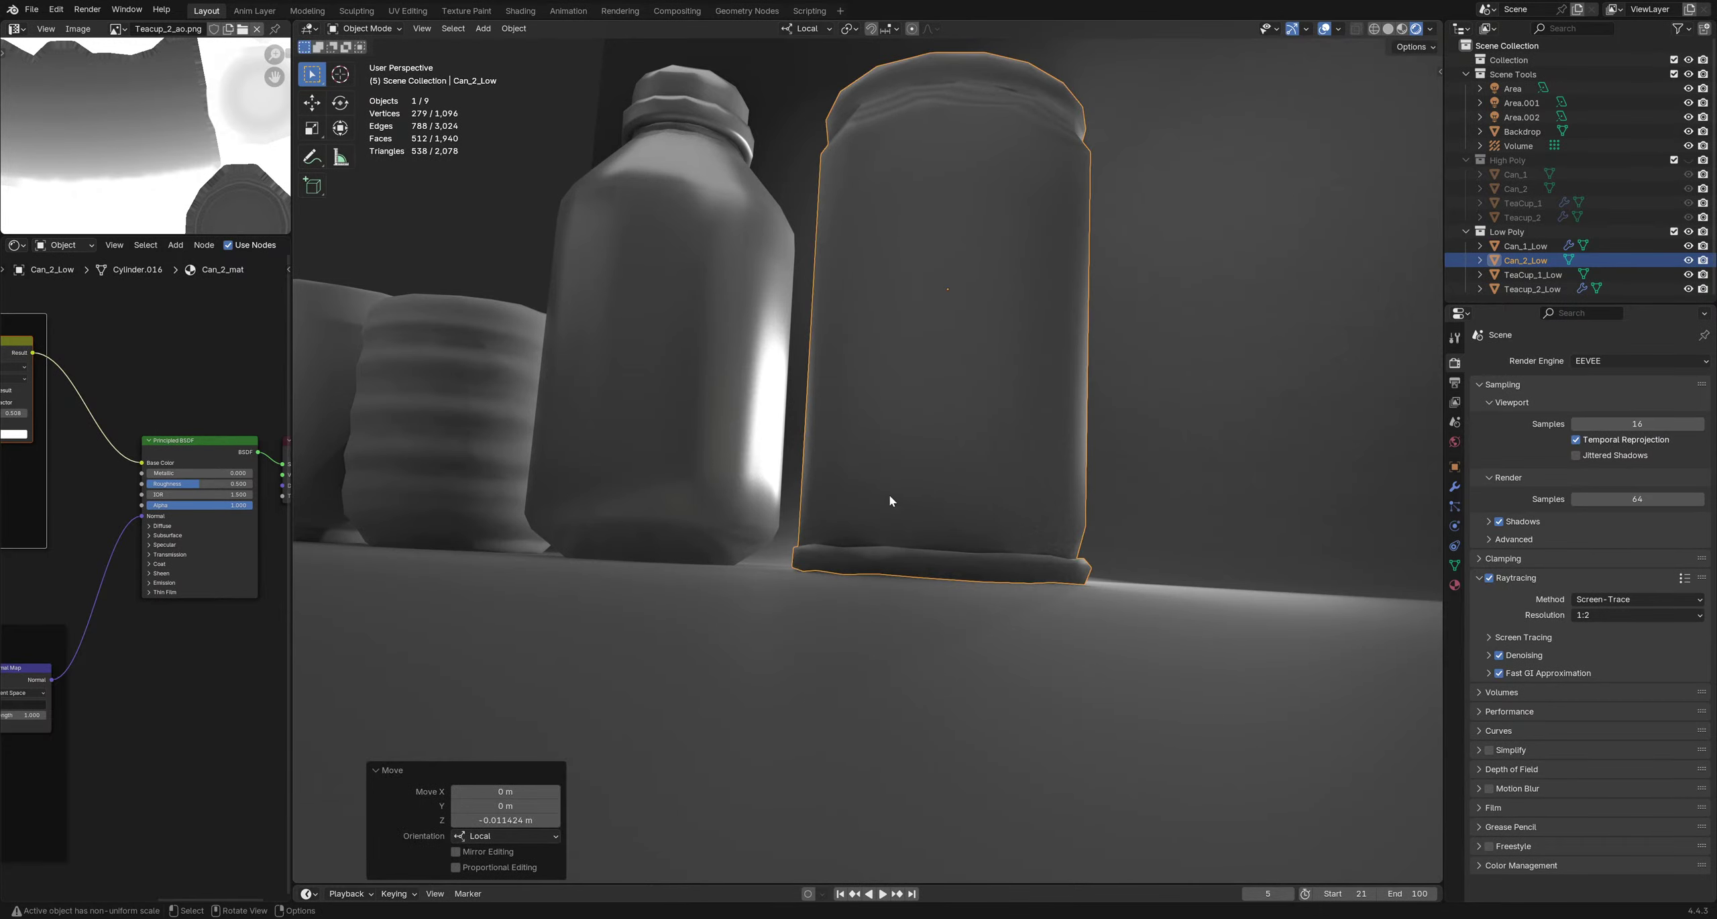
Check the soda can's base from below and lower the can a further 0.007 m or so along local Z
key(shift+h)
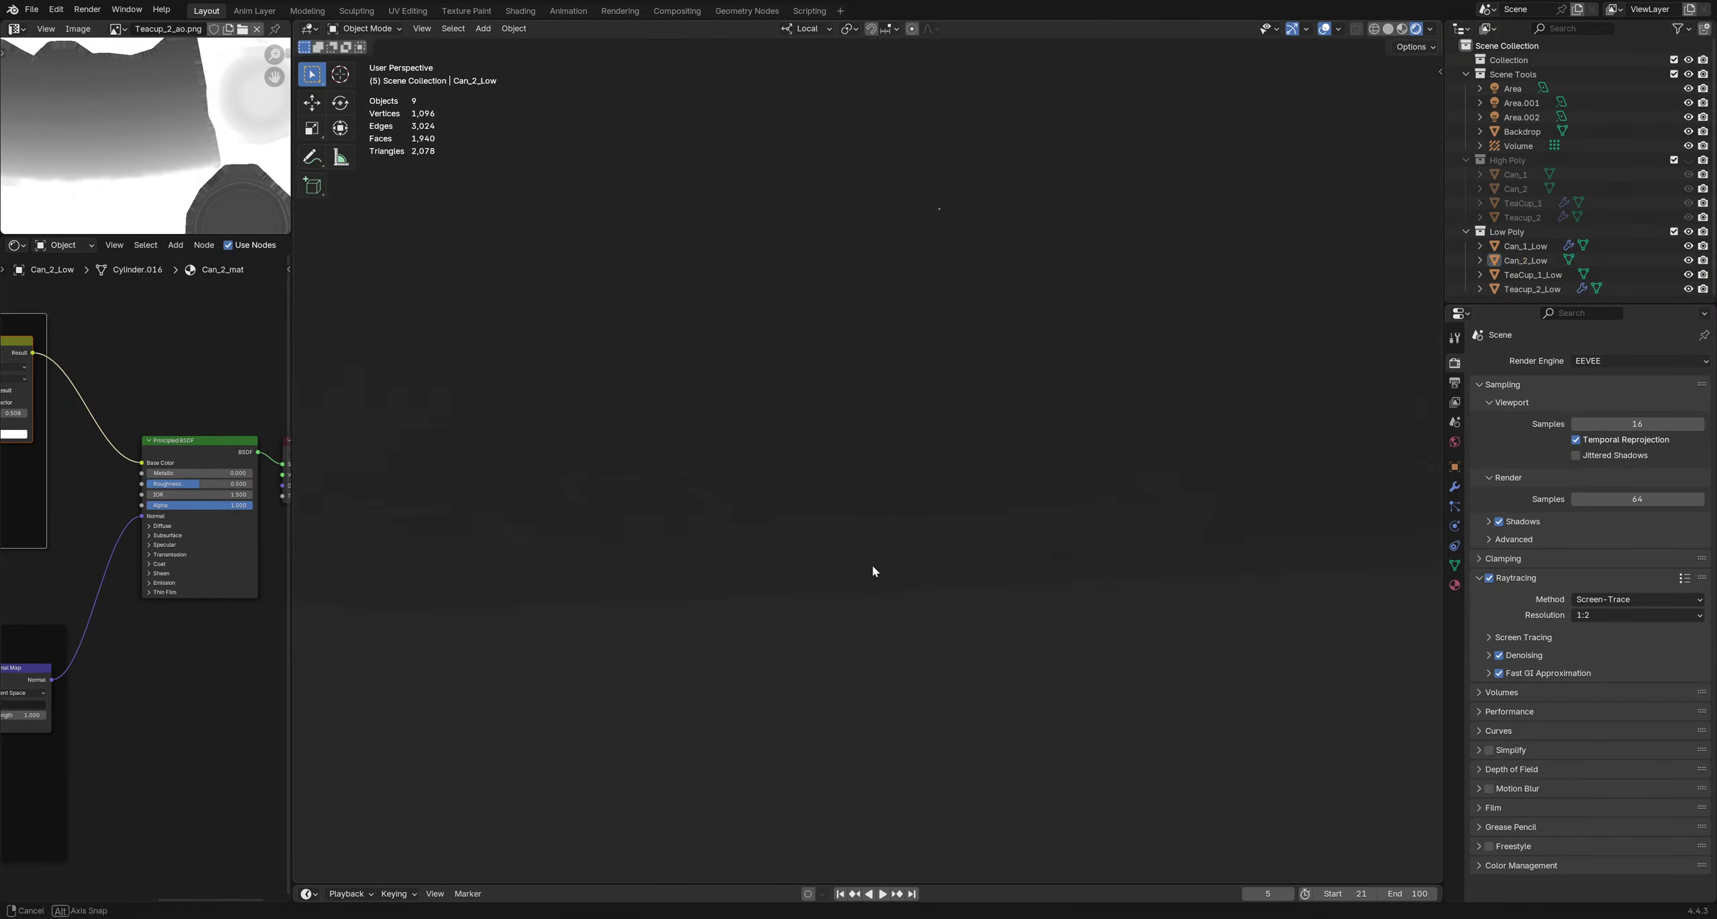
key(alt+h)
key(g)
key(x)
right_click(876, 513)
key(g)
key(z)
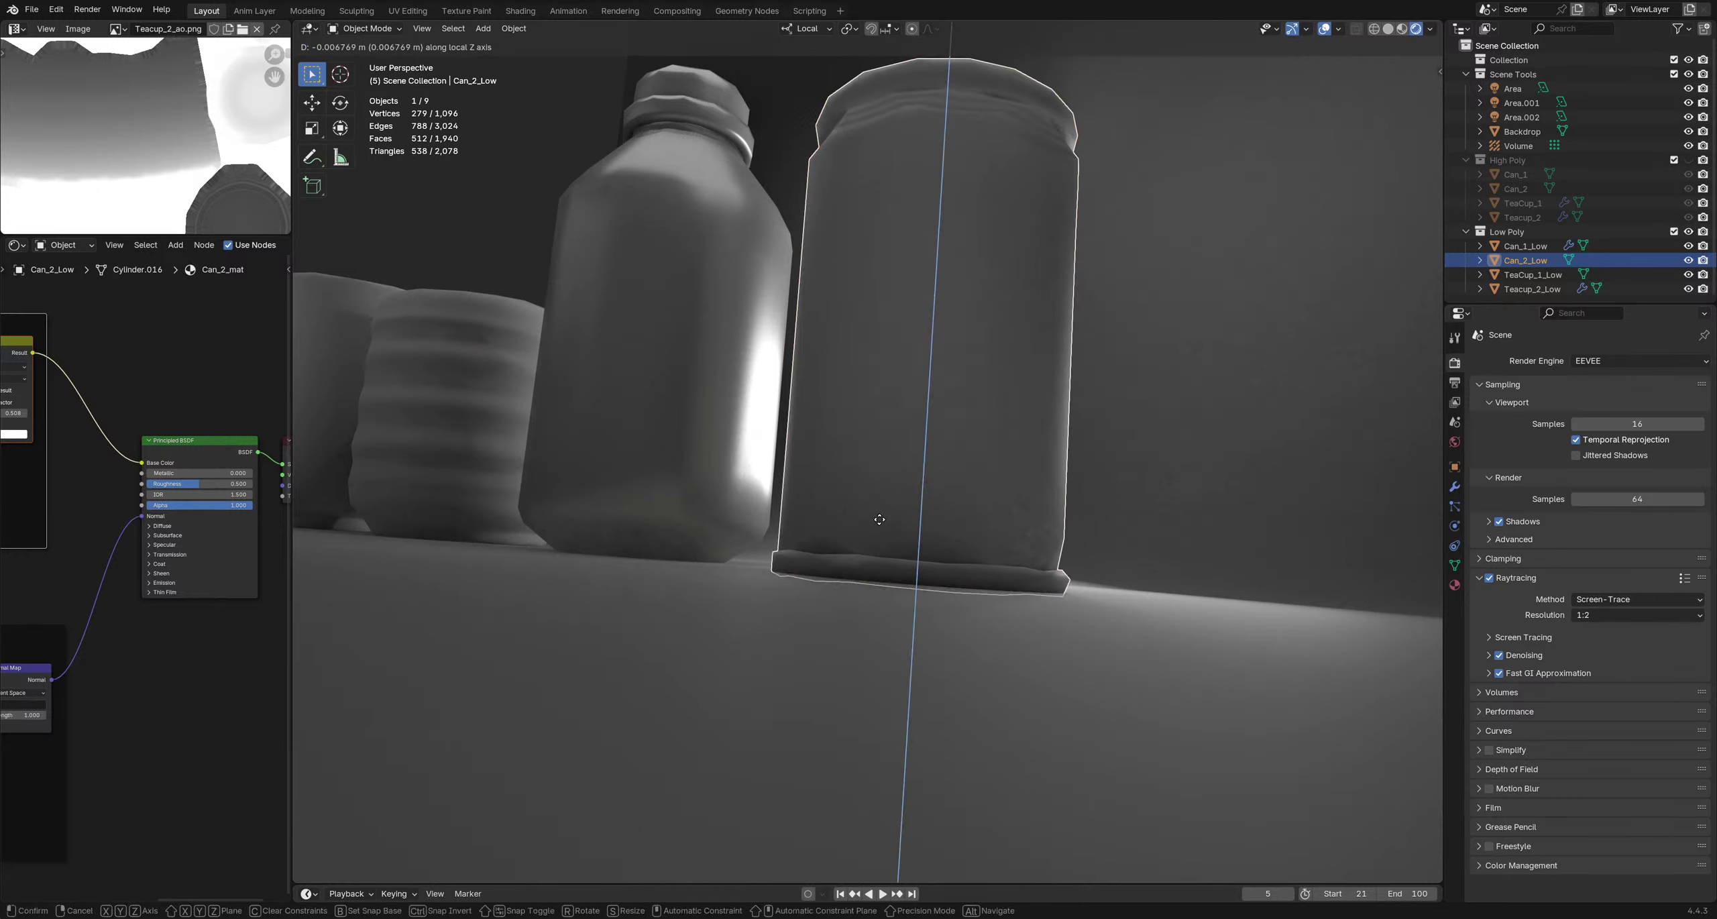
click(880, 518)
click(871, 506)
Clear the selection, bring all four containers back into view, and save the file
middle_drag(871, 506, 958, 694)
scroll(867, 518, down, 4)
click(548, 326)
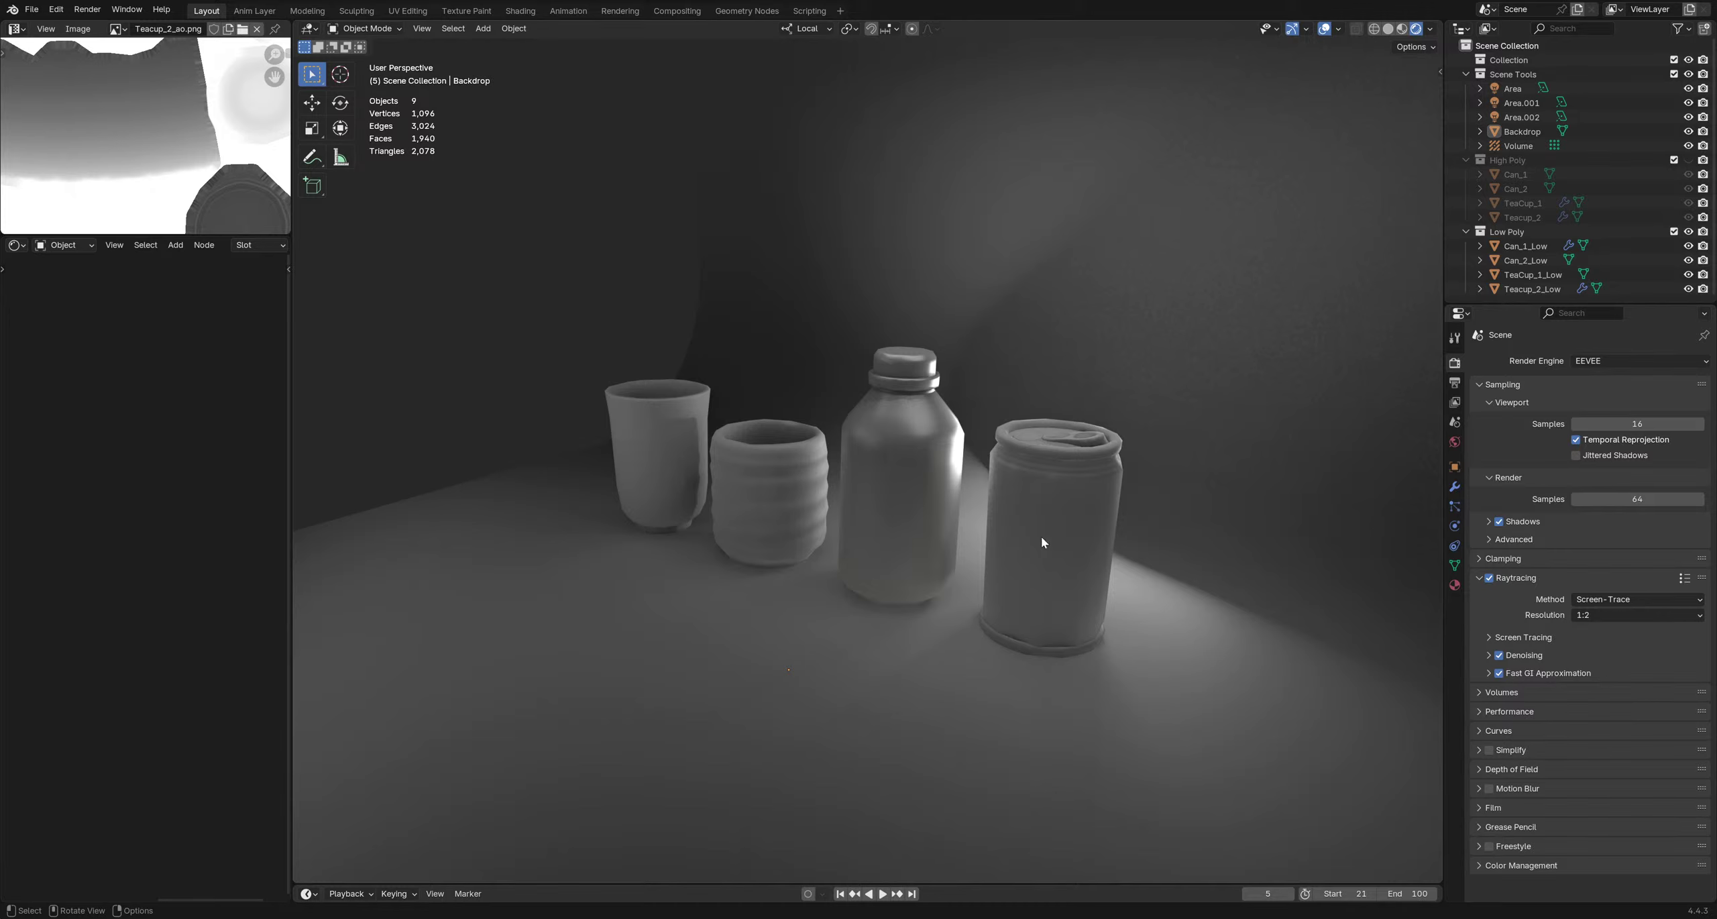
shift+middle_drag(794, 464, 721, 422)
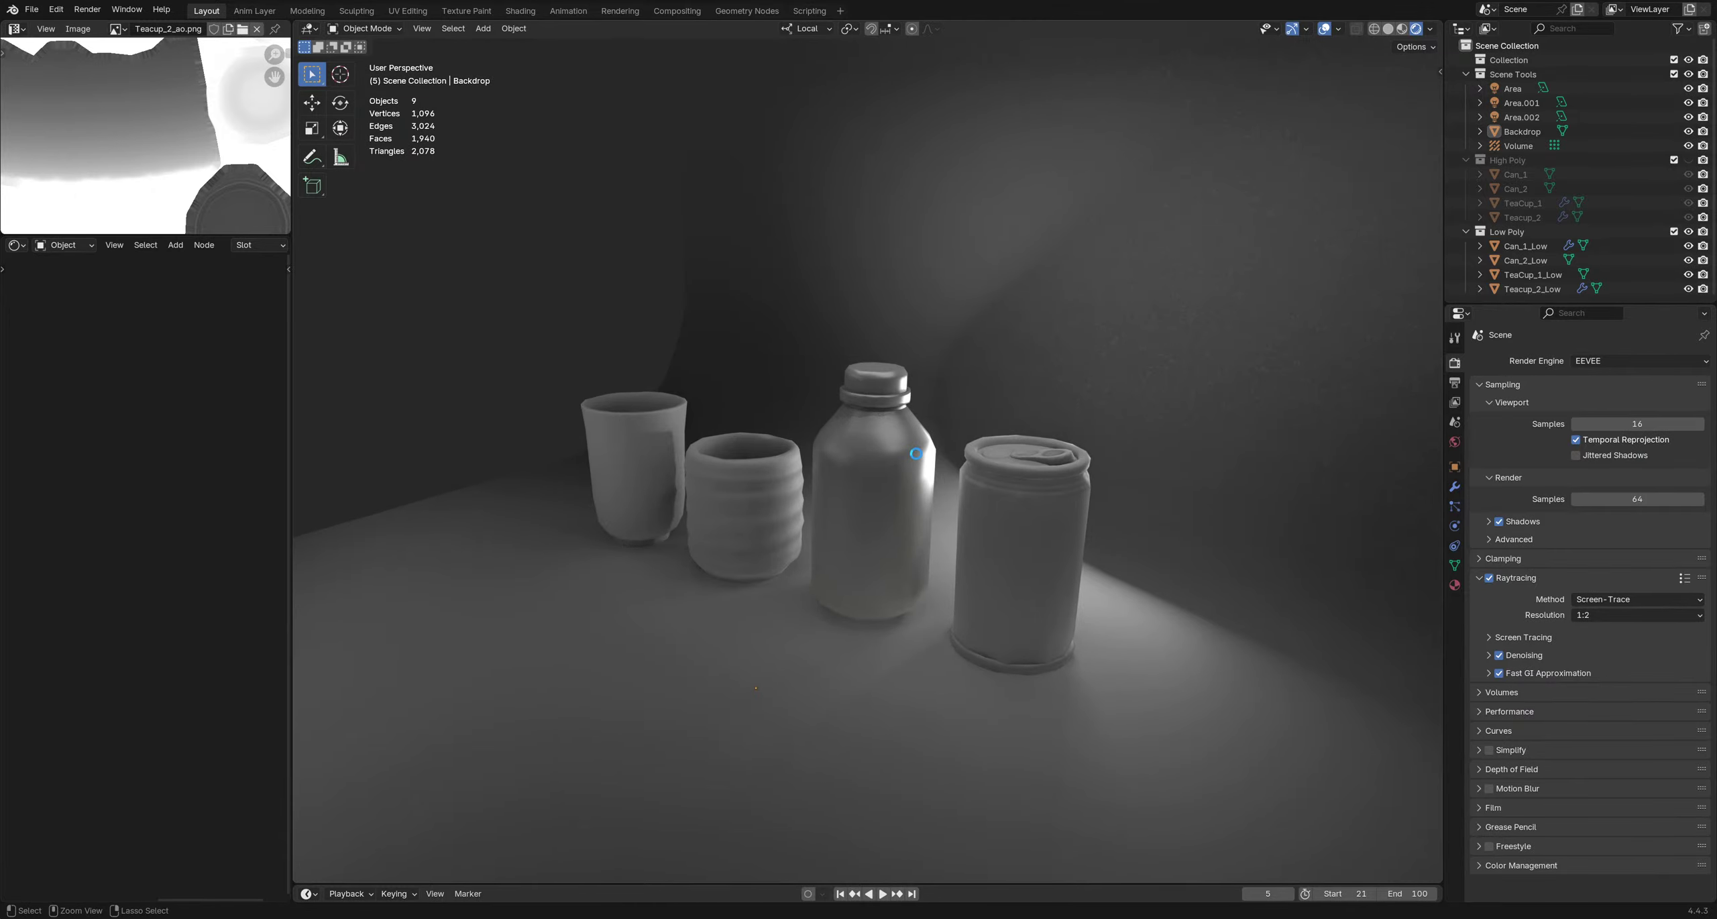
key(ctrl+s)
Give the soda can's material a Metallic value of about 0.45 and a Roughness of about 0.4
click(966, 497)
middle_drag(958, 497, 880, 474)
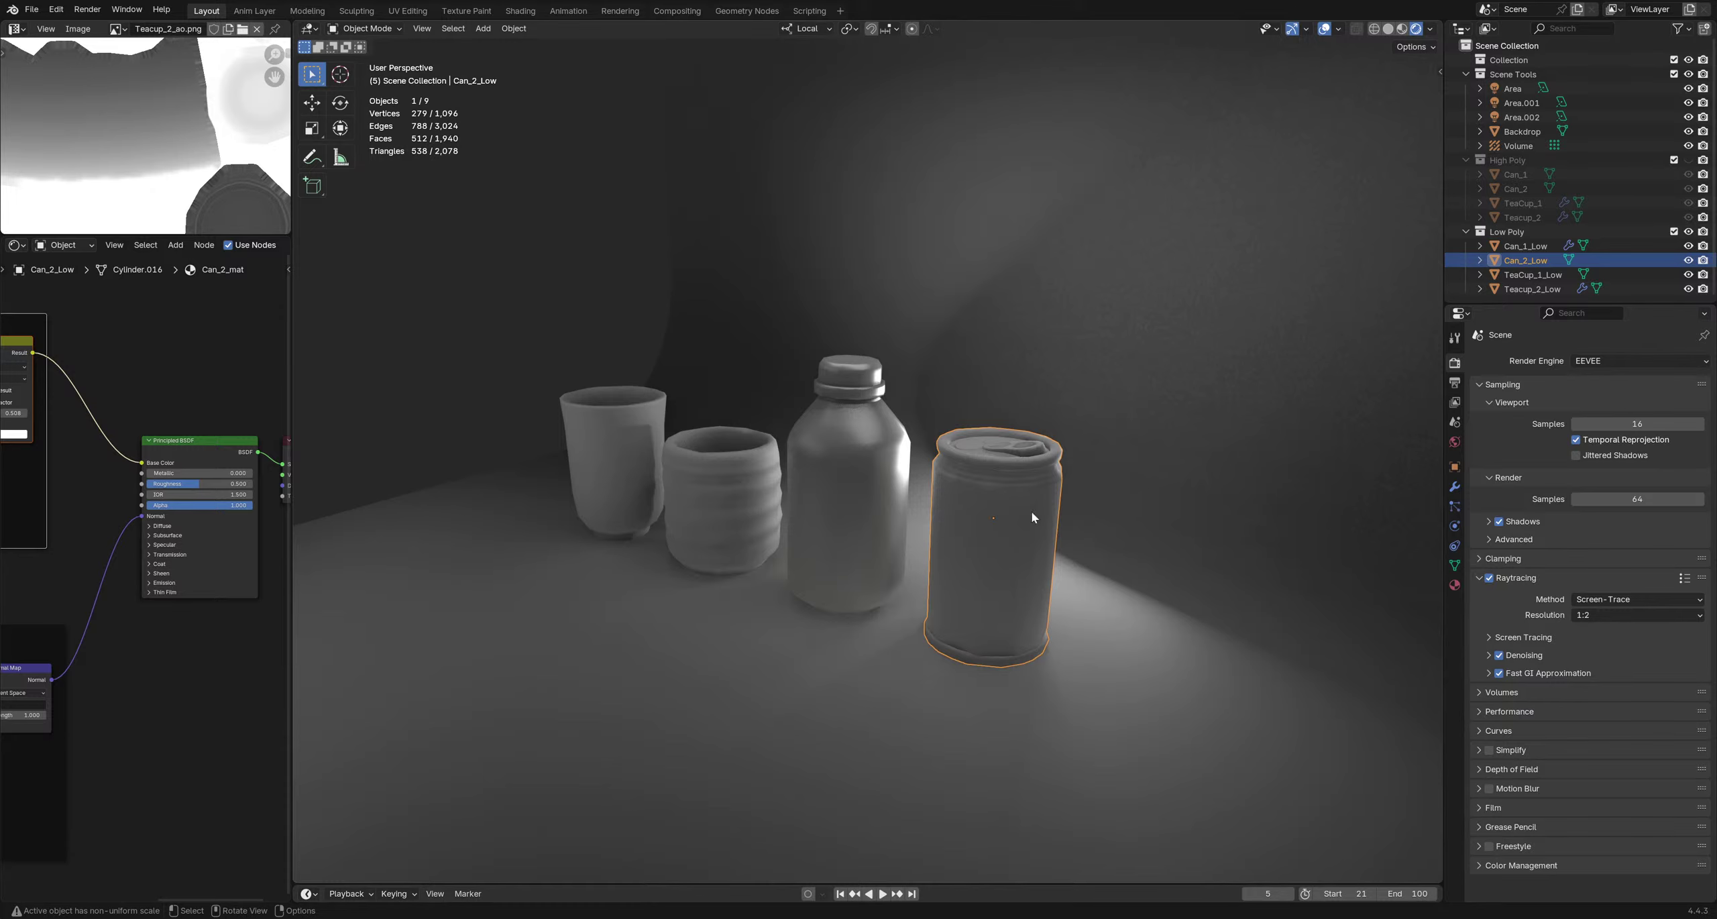
middle_drag(998, 511, 970, 500)
mouse_move(199, 472)
mouse_down()
mouse_move(258, 473)
mouse_move(233, 473)
mouse_up()
middle_drag(836, 502, 916, 567)
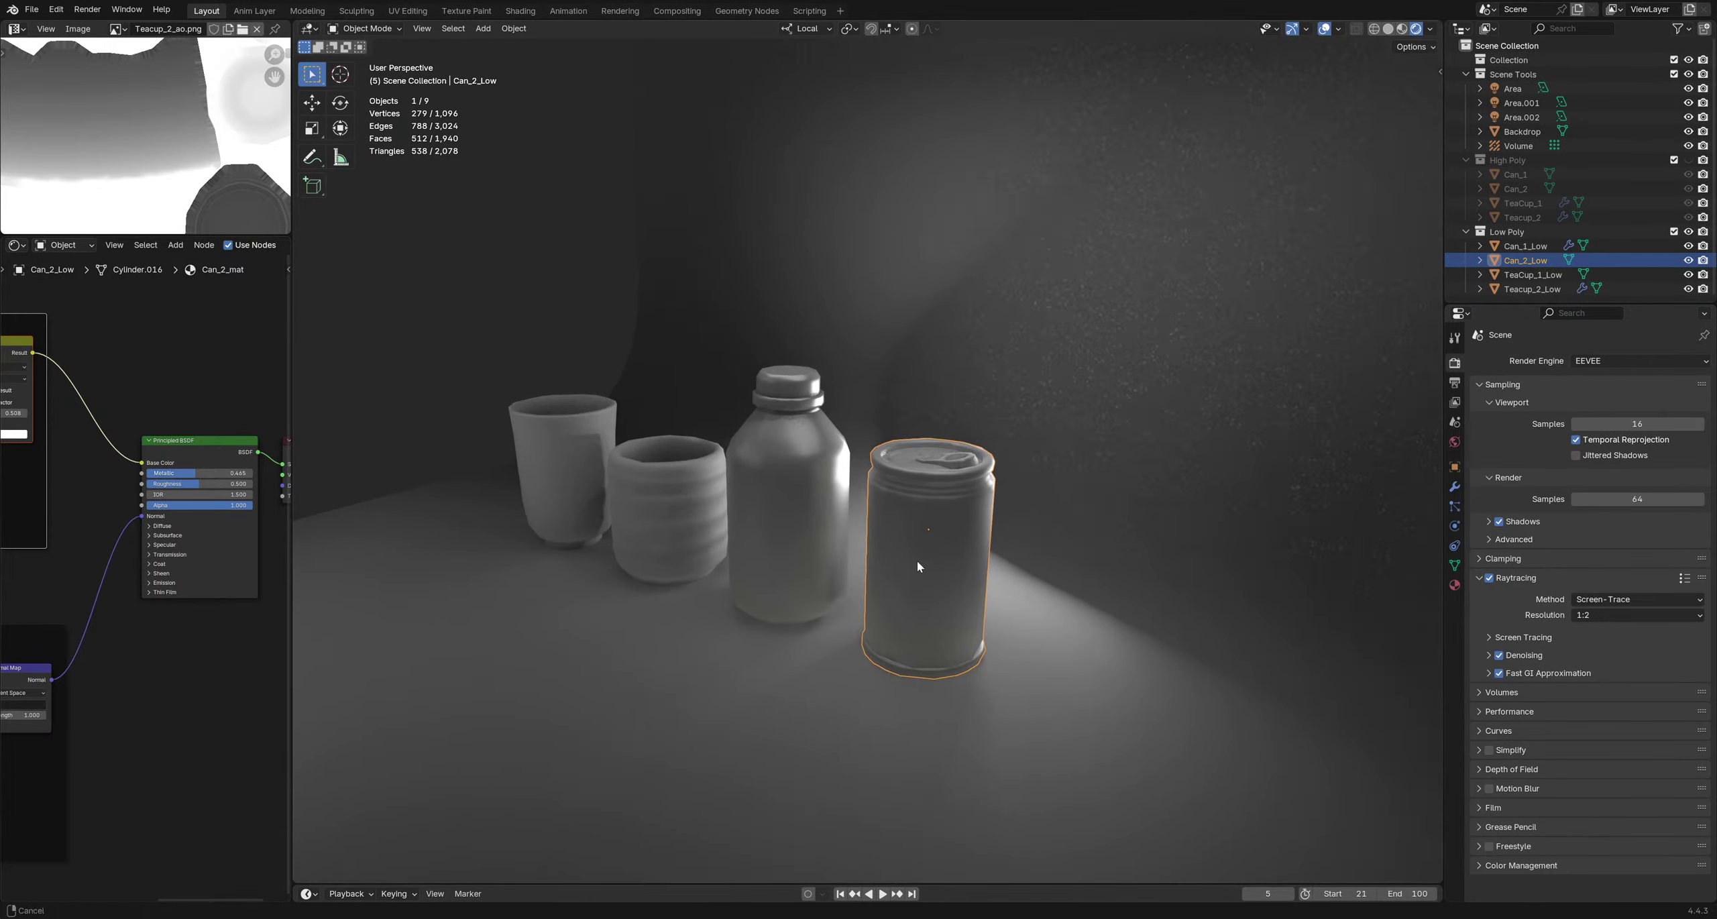
mouse_move(204, 484)
mouse_down()
mouse_move(231, 484)
mouse_move(178, 484)
mouse_up()
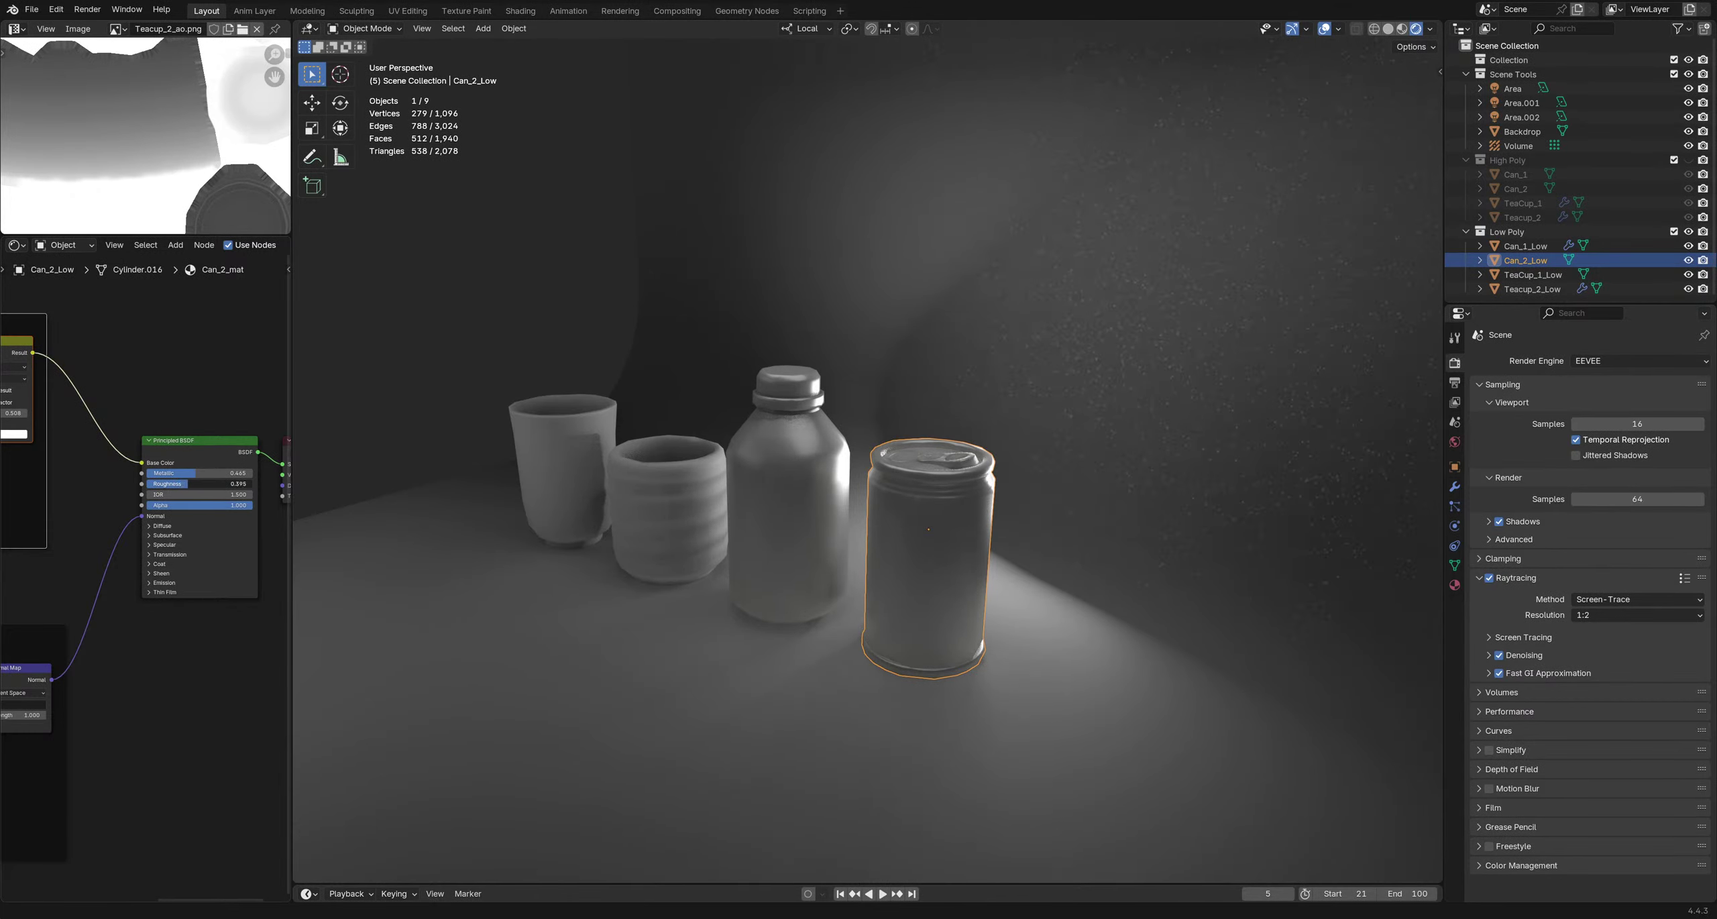
drag(202, 484, 204, 483)
middle_drag(885, 470, 844, 586)
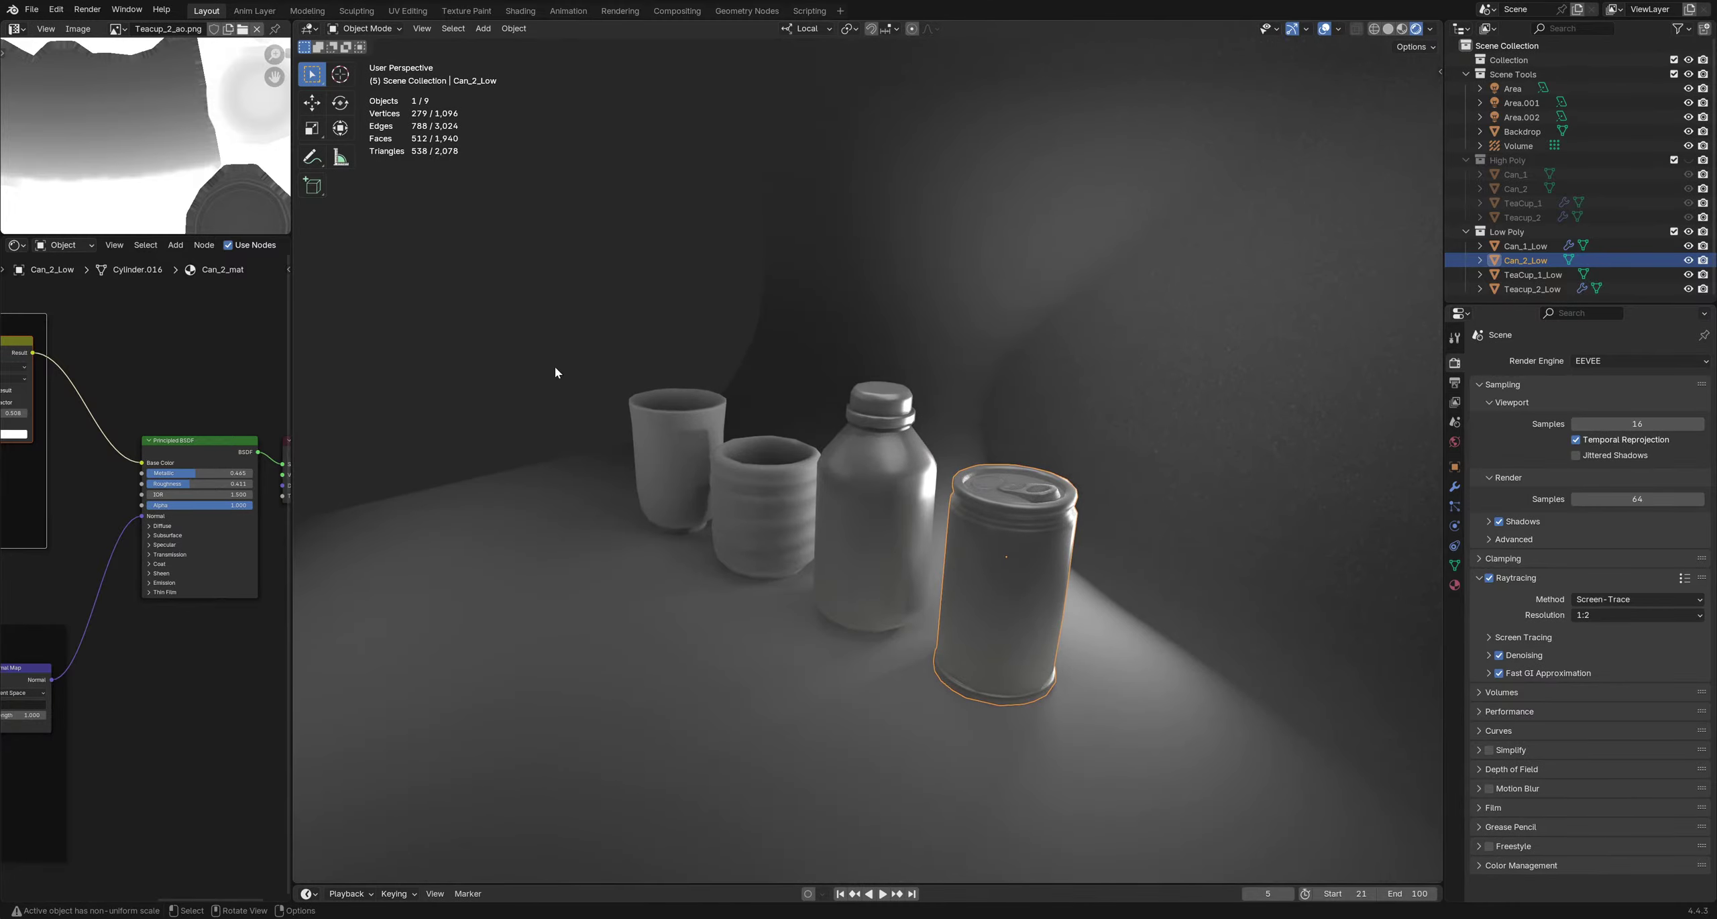
Select the ribbed teacup and give its material a slight Metallic value of about 0.2 and a Roughness of about 0.5
key(alt+a)
middle_drag(555, 373, 988, 631)
scroll(778, 556, up, 4)
click(798, 497)
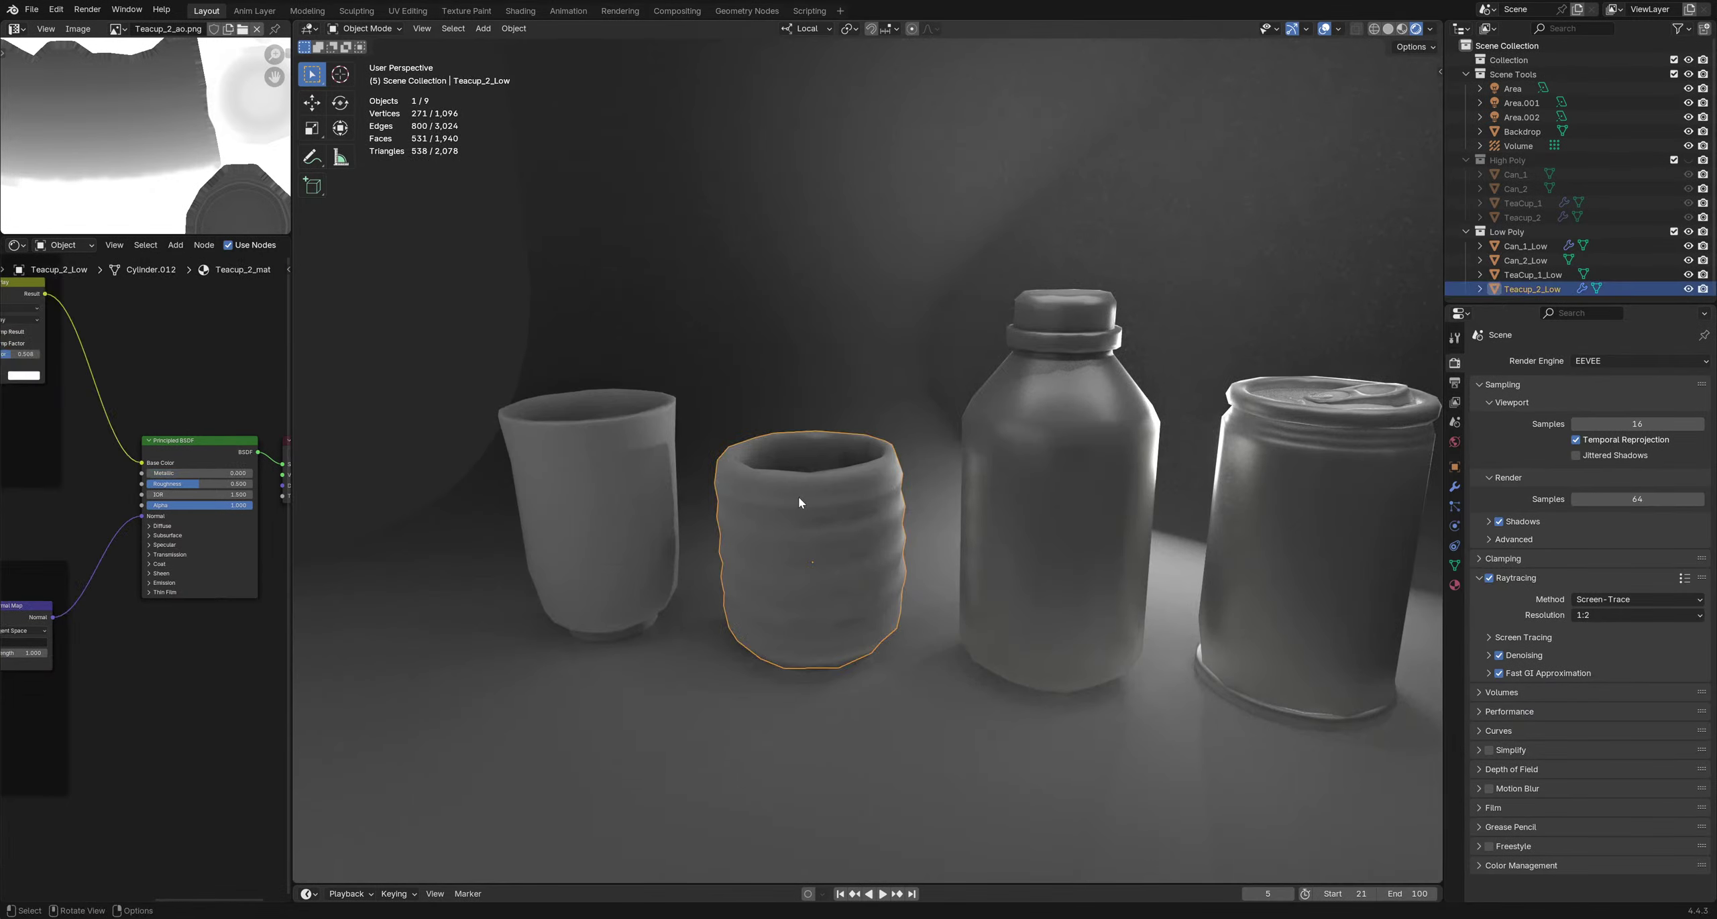
middle_drag(798, 502, 552, 471)
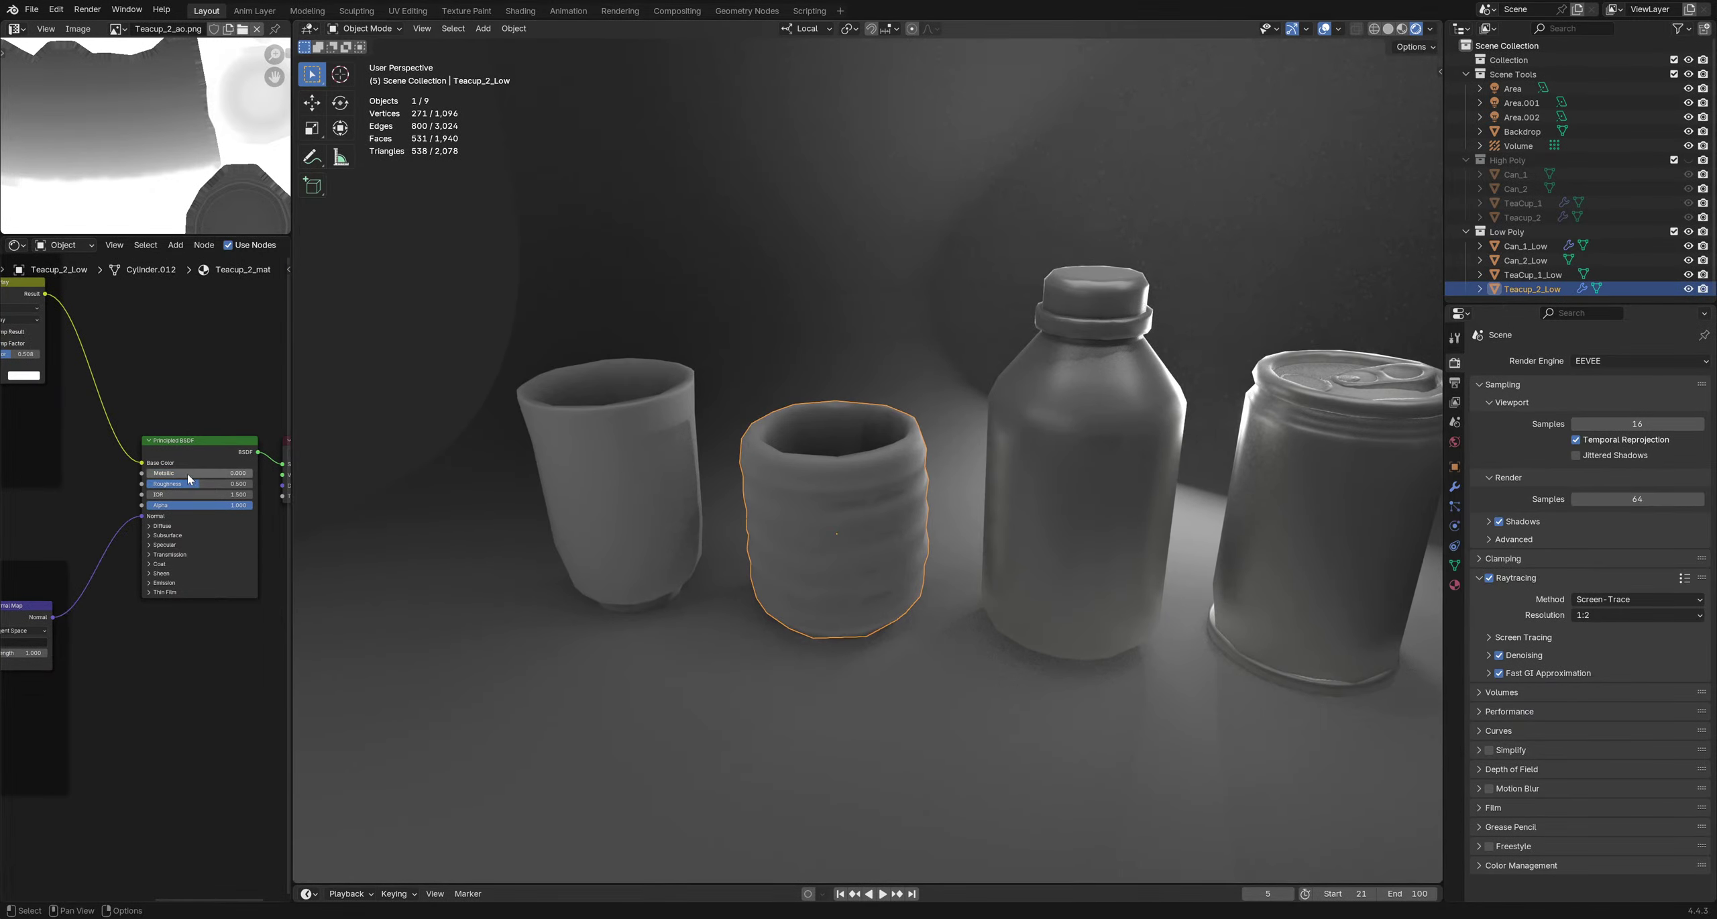
mouse_move(202, 473)
mouse_down()
mouse_move(244, 473)
mouse_move(173, 483)
mouse_up()
middle_drag(789, 473, 872, 550)
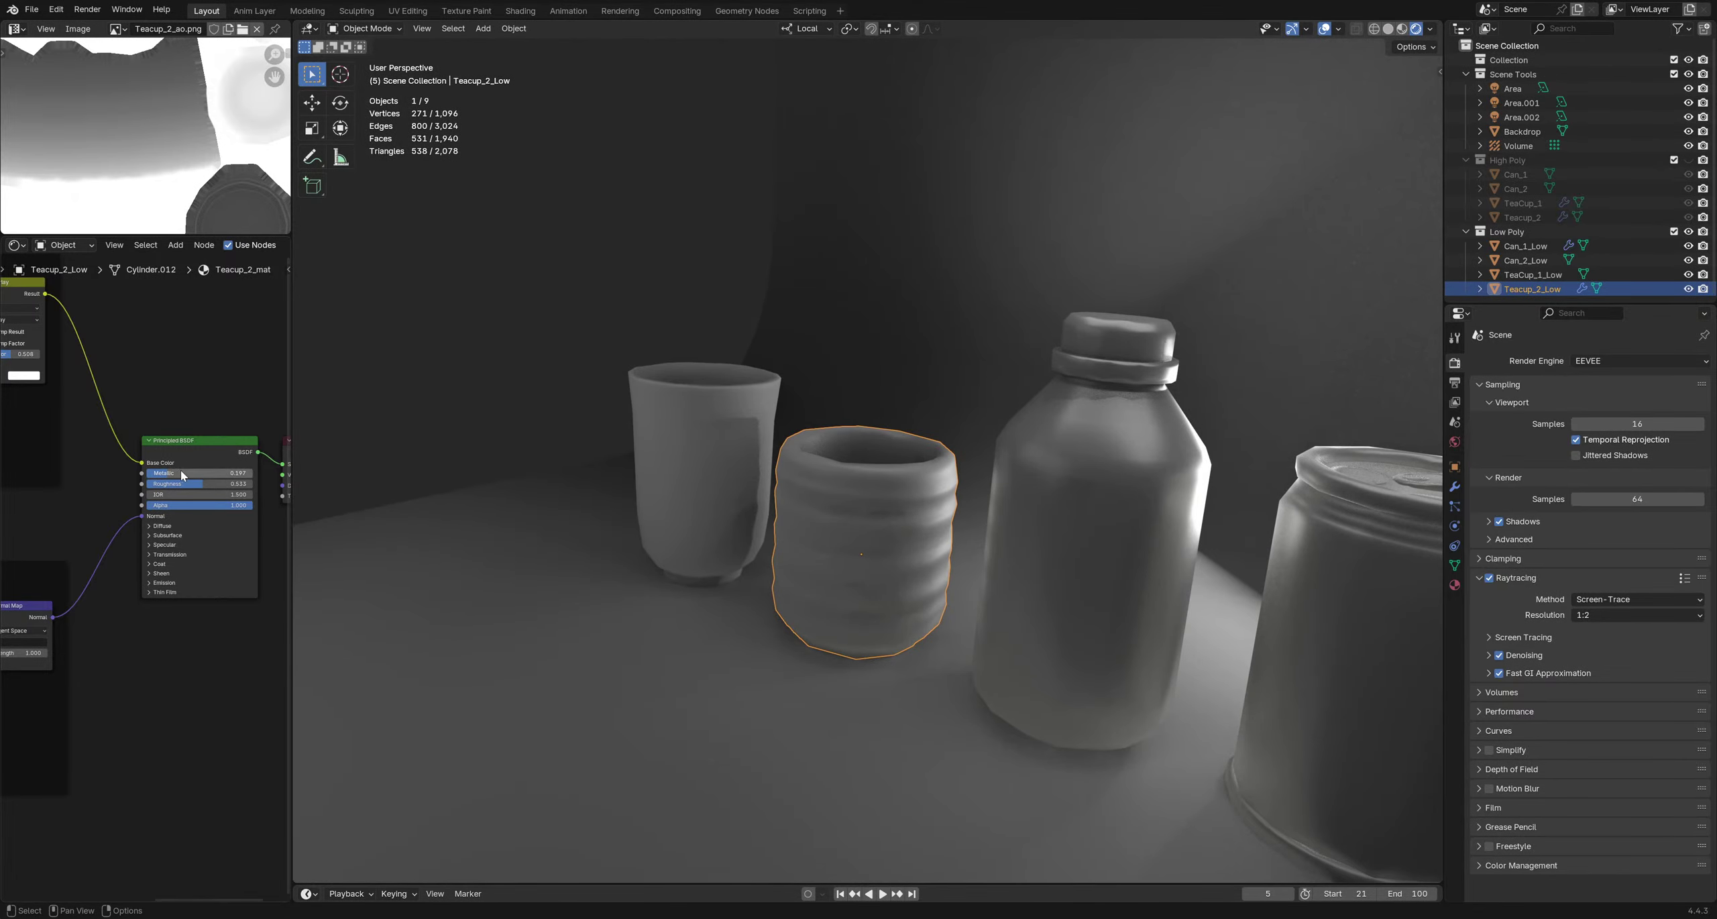
Deselect the ribbed teacup, frame the four containers together, and save the file
key(alt+a)
scroll(898, 557, down, 4)
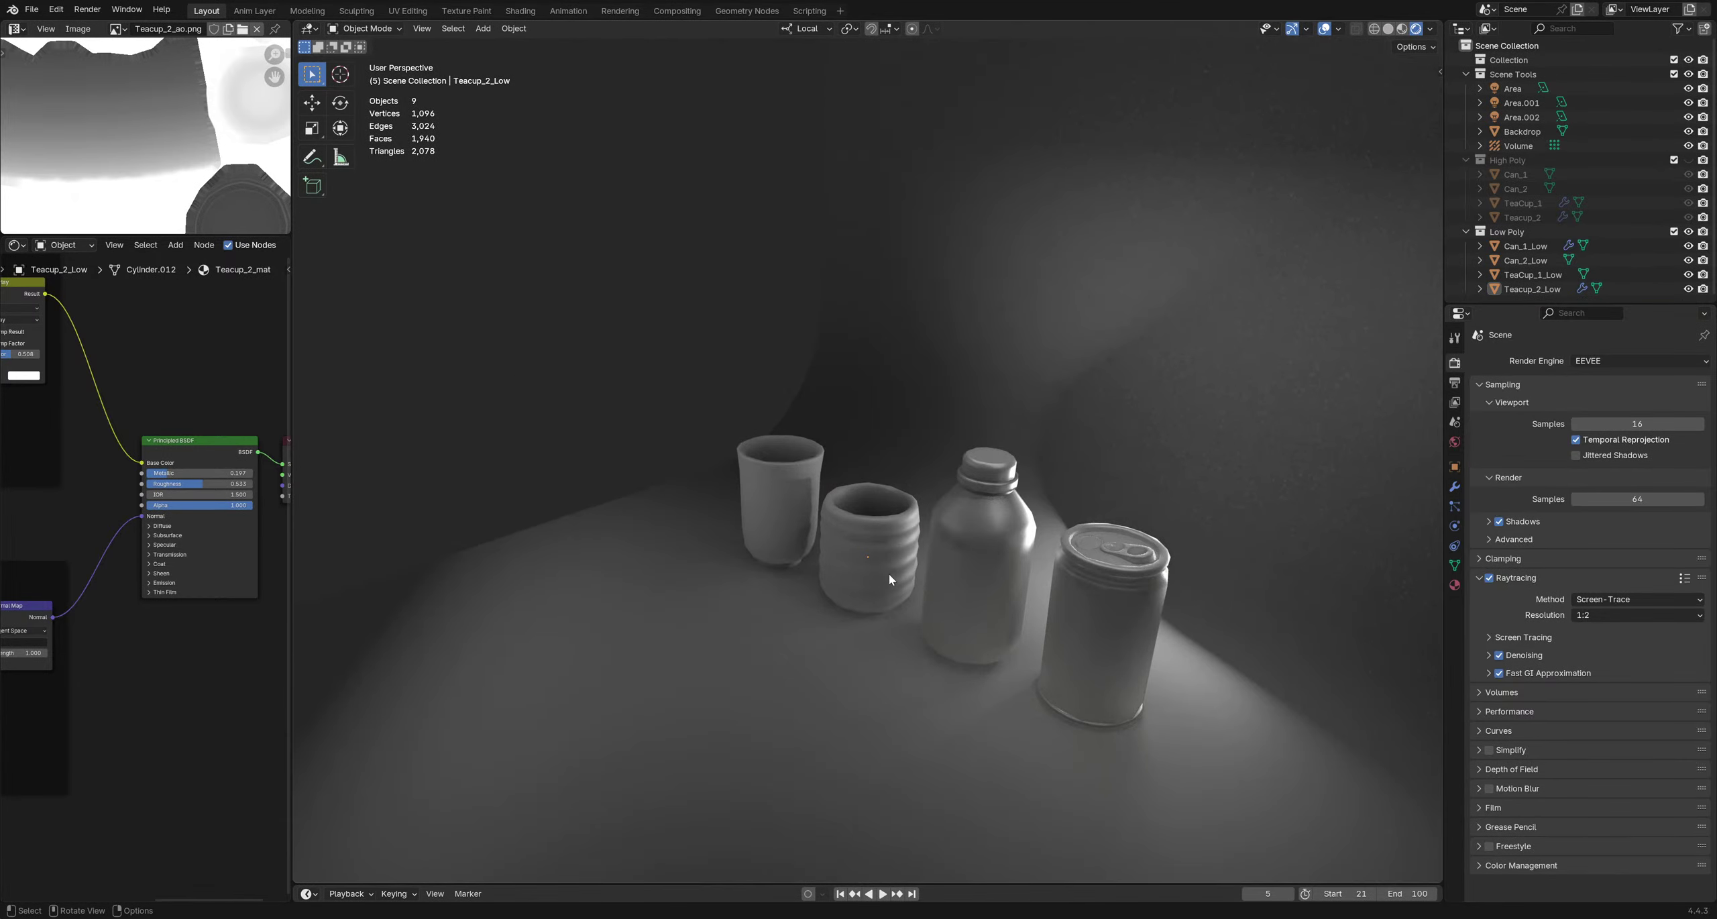
shift+middle_drag(946, 640, 833, 543)
key(ctrl+s)
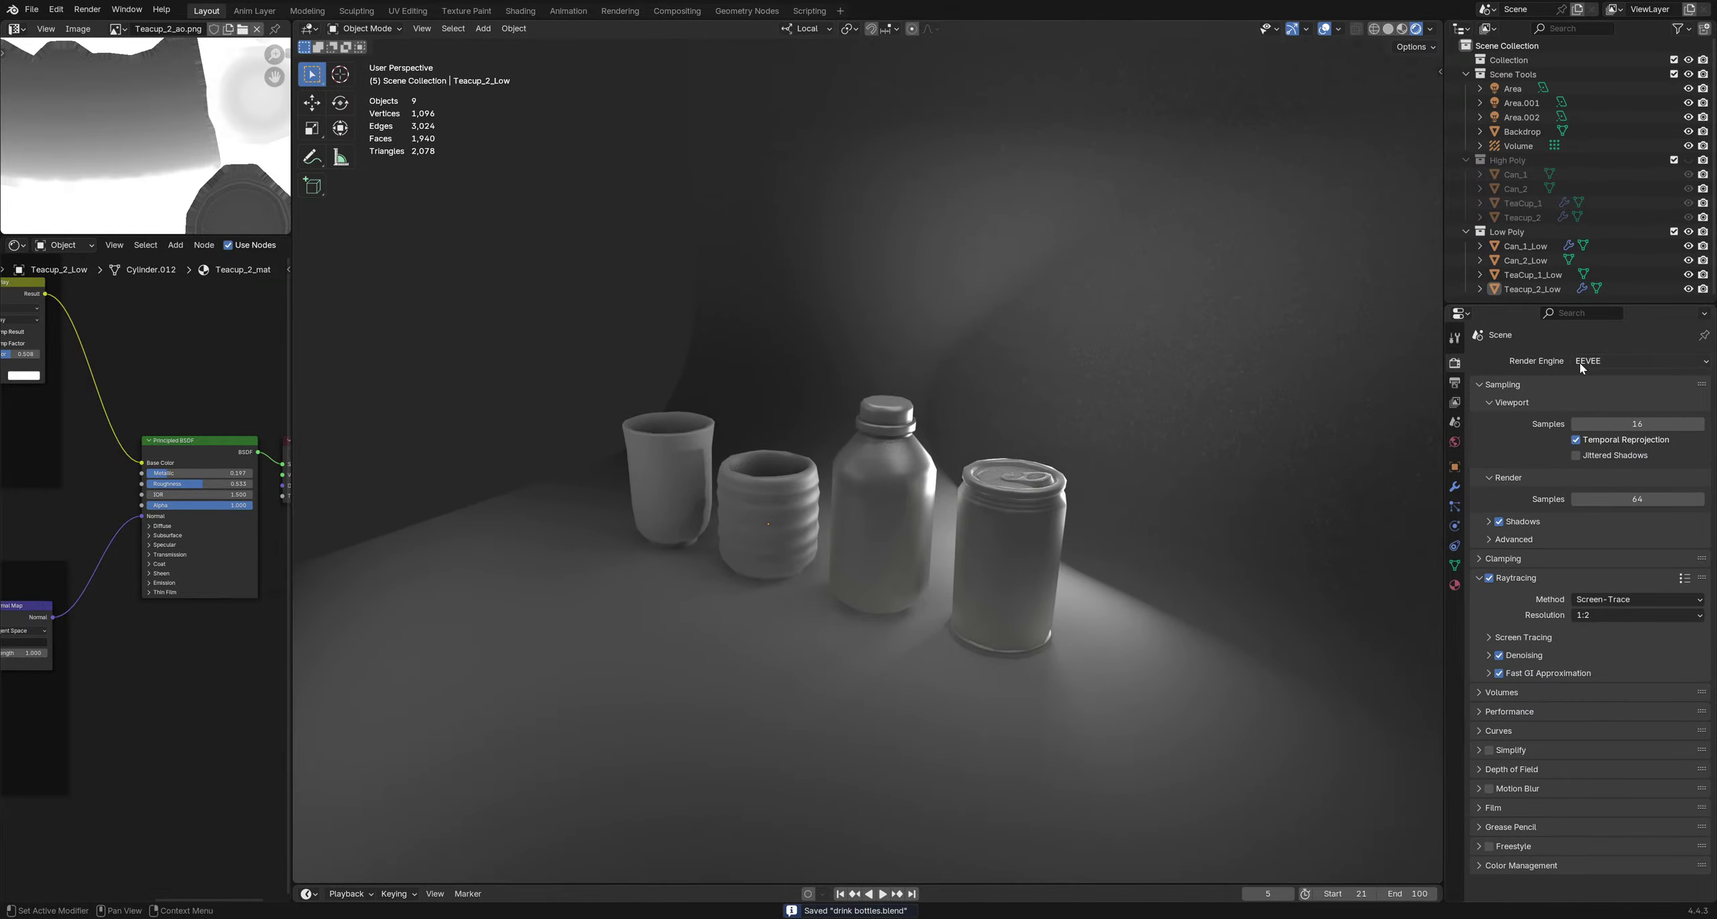
Compare the containers' lighting under the Cycles render engine, and return to EEVEE for a close view of the can
click(1585, 366)
click(1590, 408)
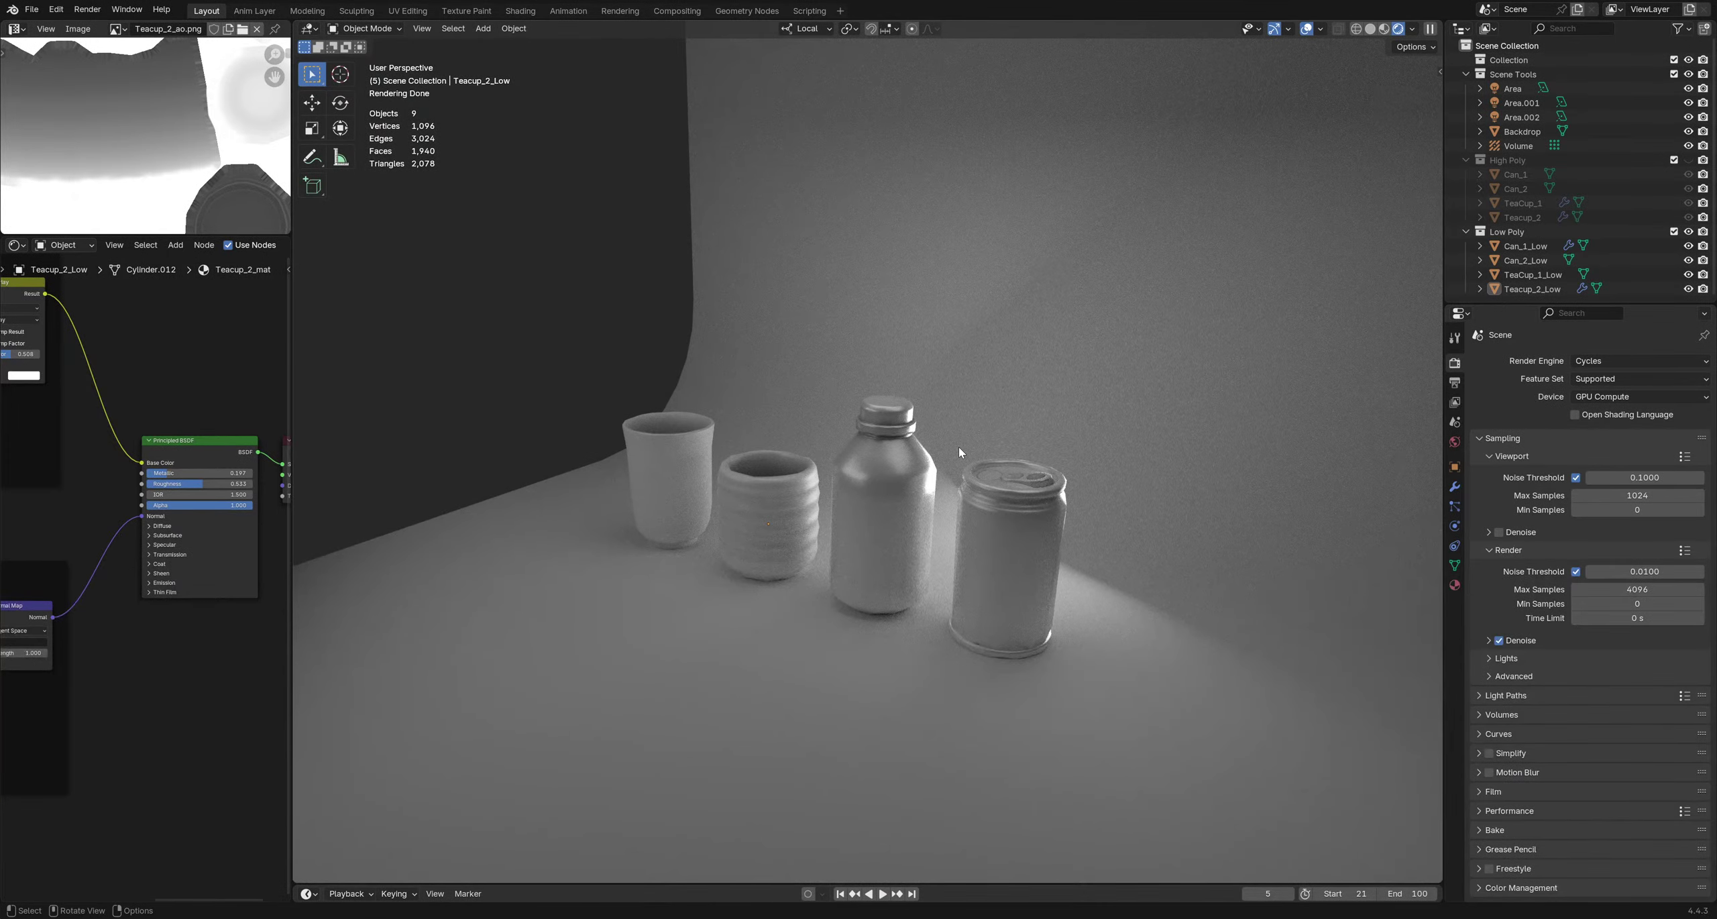
middle_drag(958, 446, 971, 617)
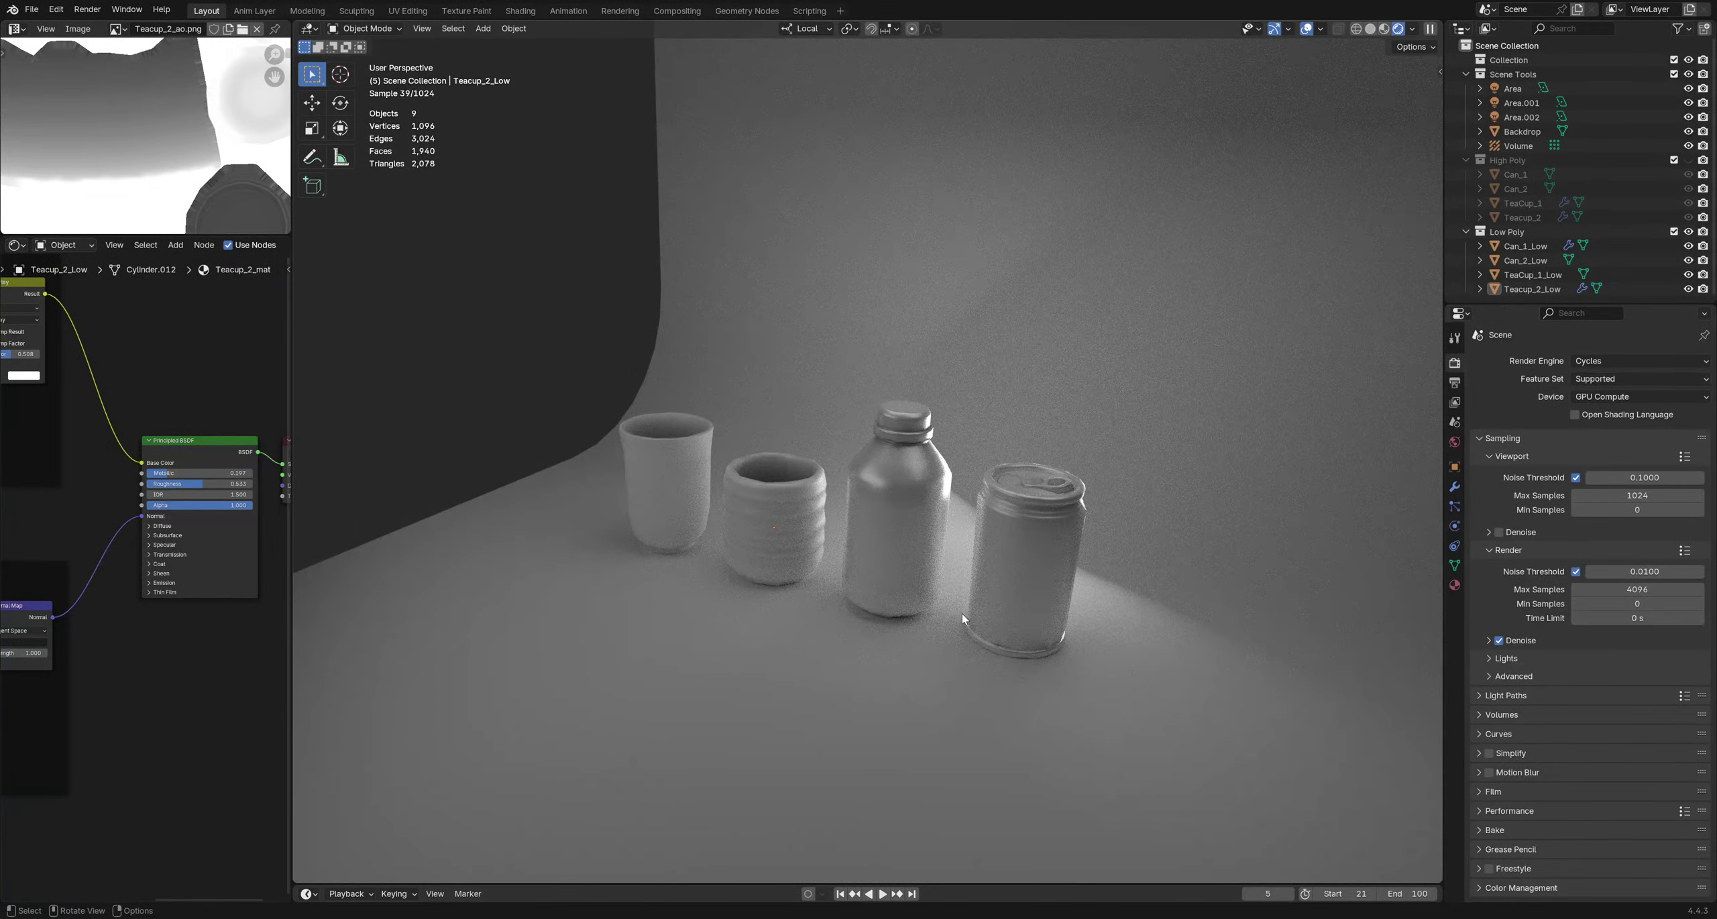
click(1623, 361)
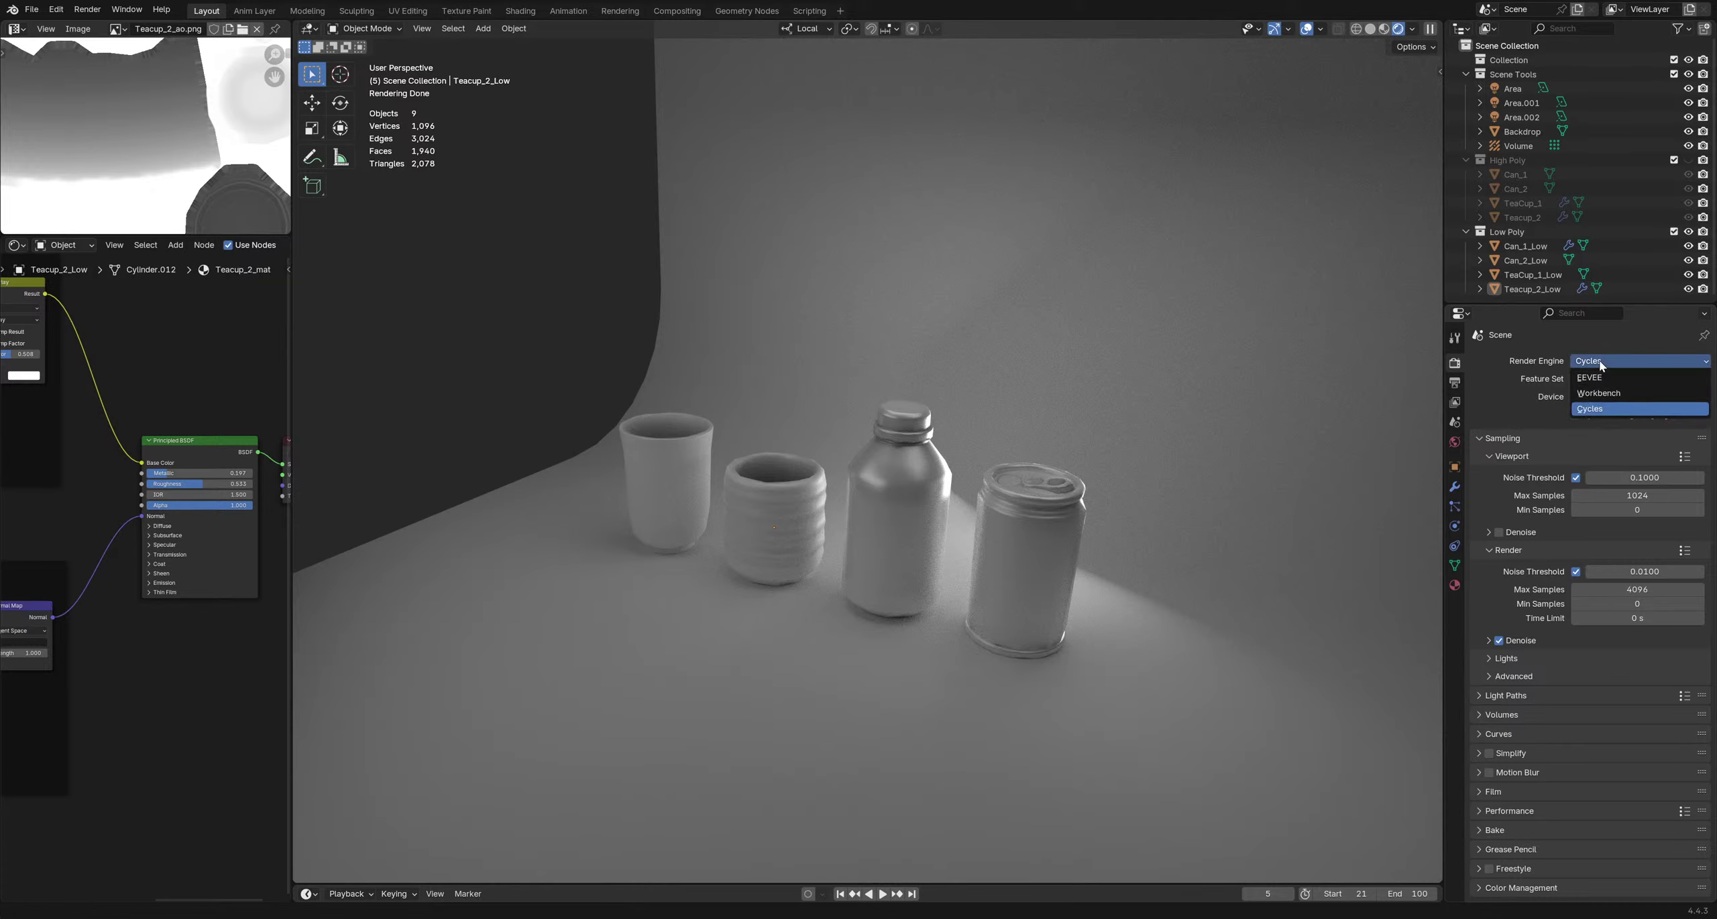
click(1593, 378)
middle_drag(905, 534, 922, 451)
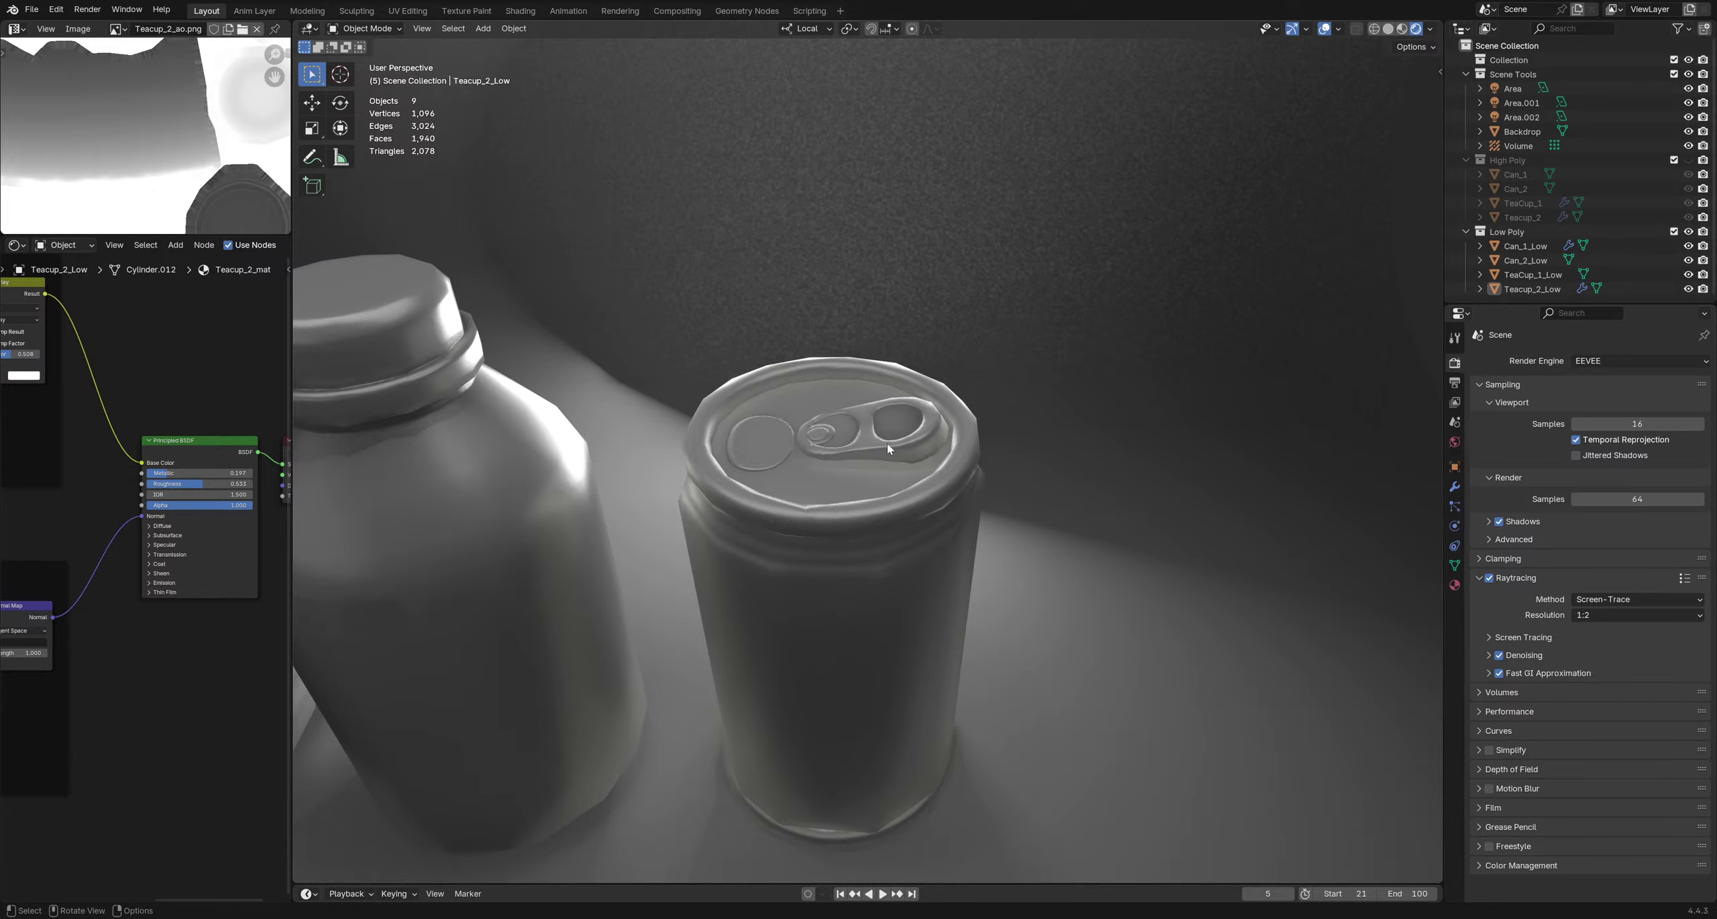
Switch the render engine to Cycles and examine the containers' lighting and shadows from several angles
middle_drag(886, 448, 876, 581)
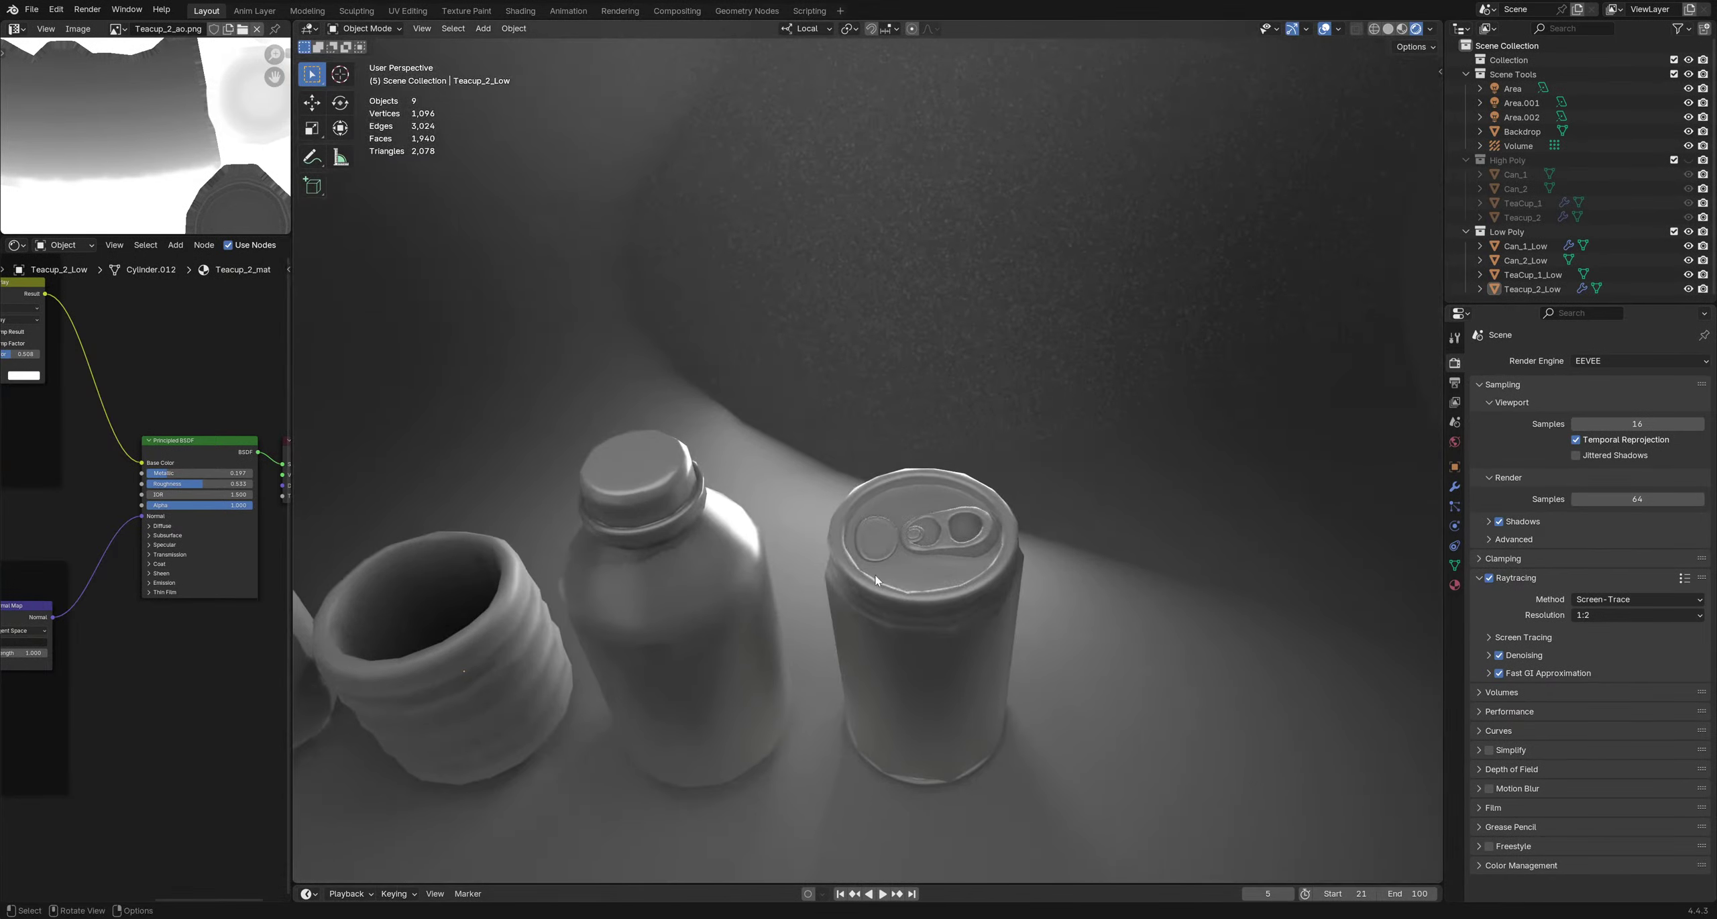
scroll(875, 580, down, 3)
scroll(937, 572, down, 4)
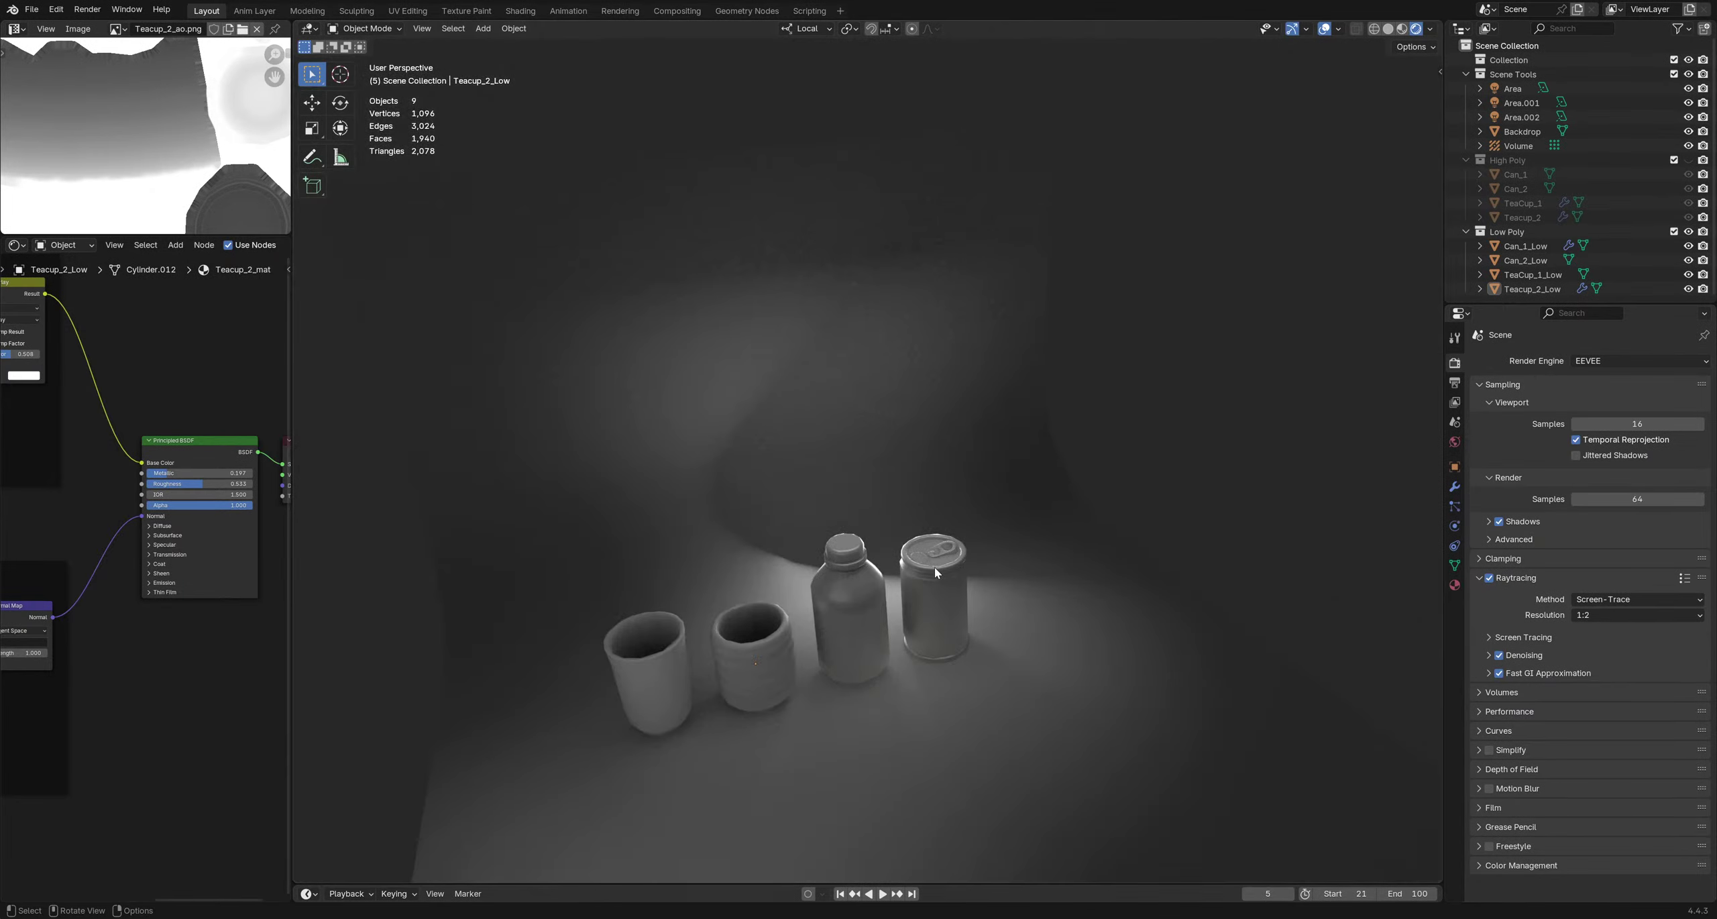
scroll(928, 579, up, 4)
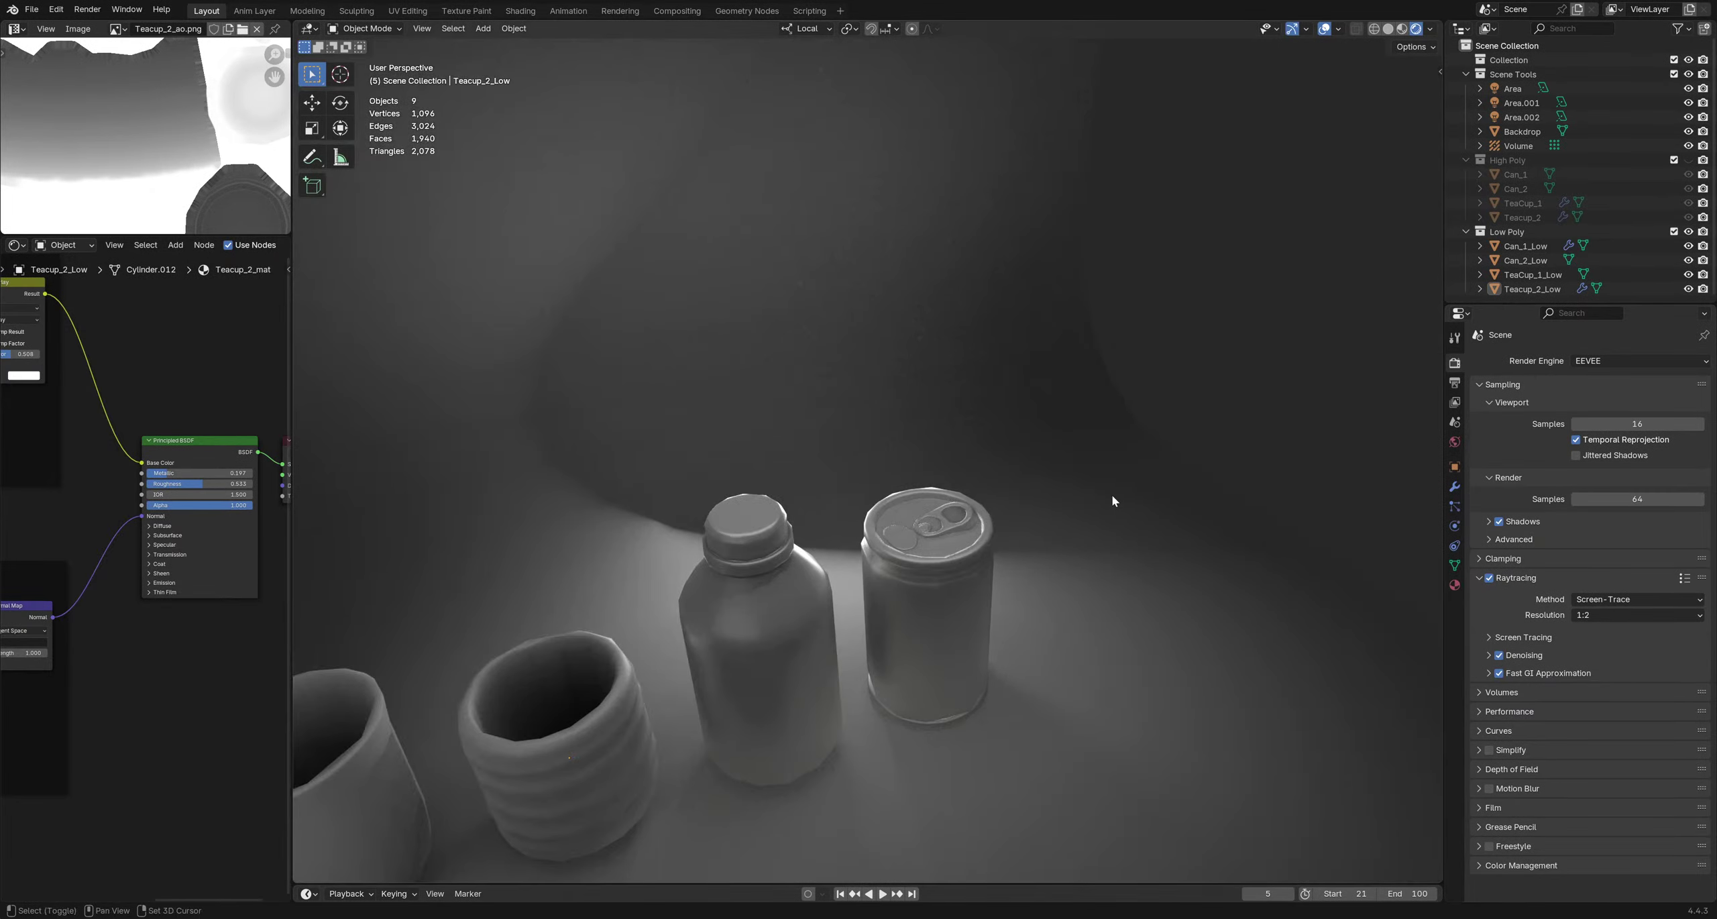
click(1636, 361)
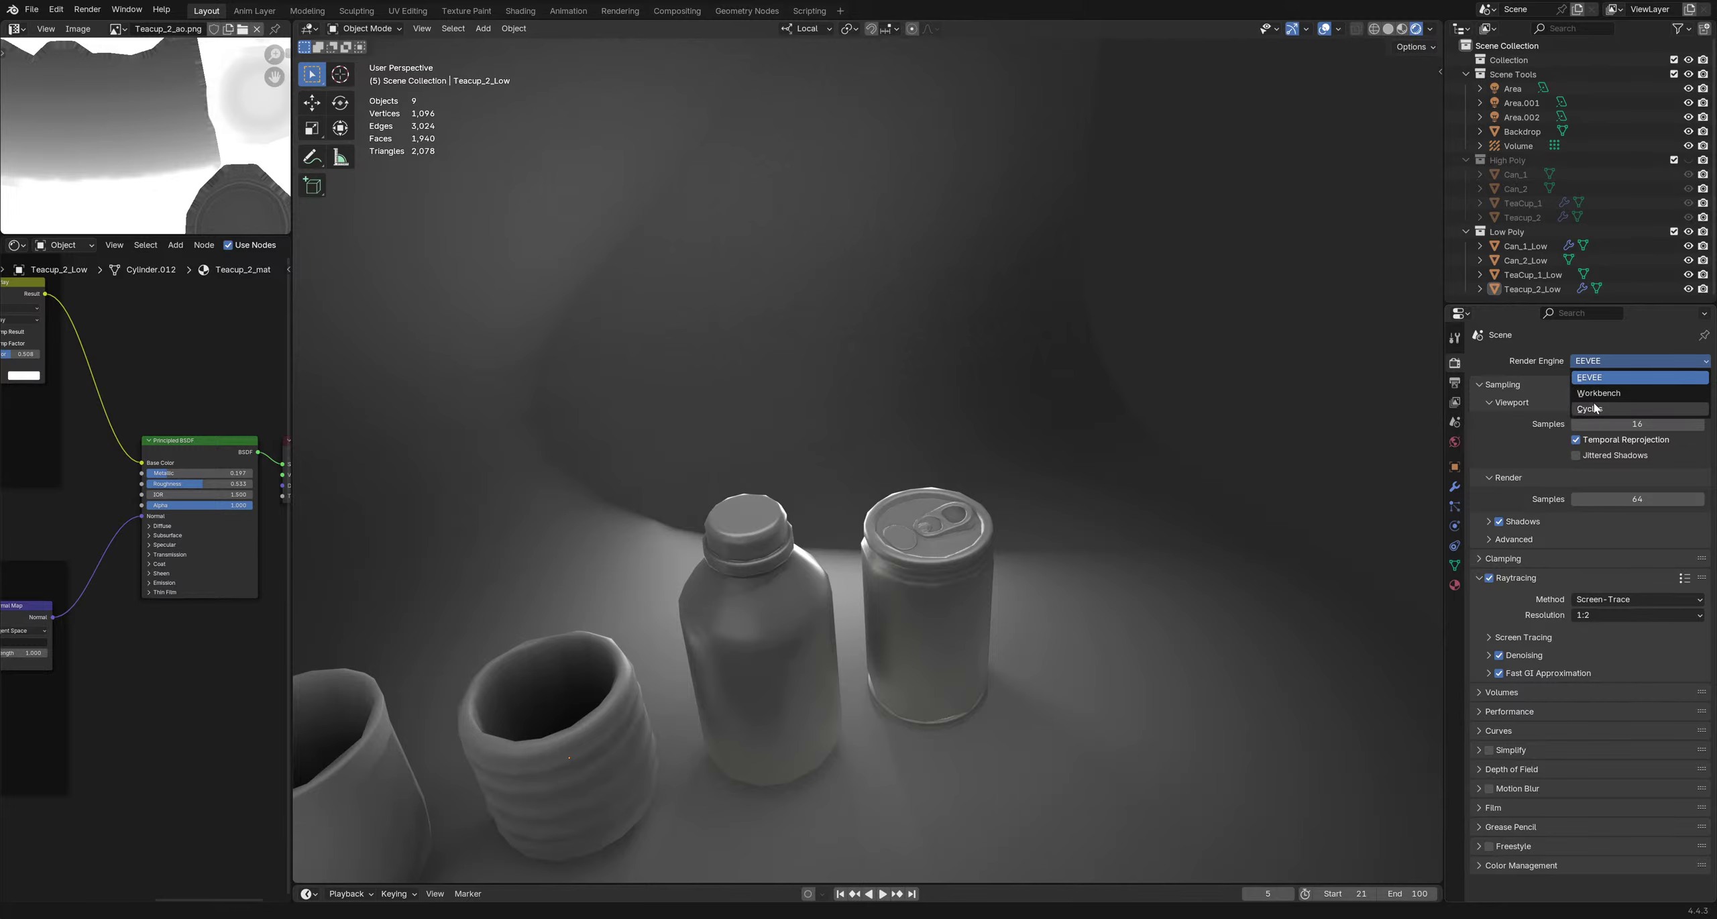
click(1630, 392)
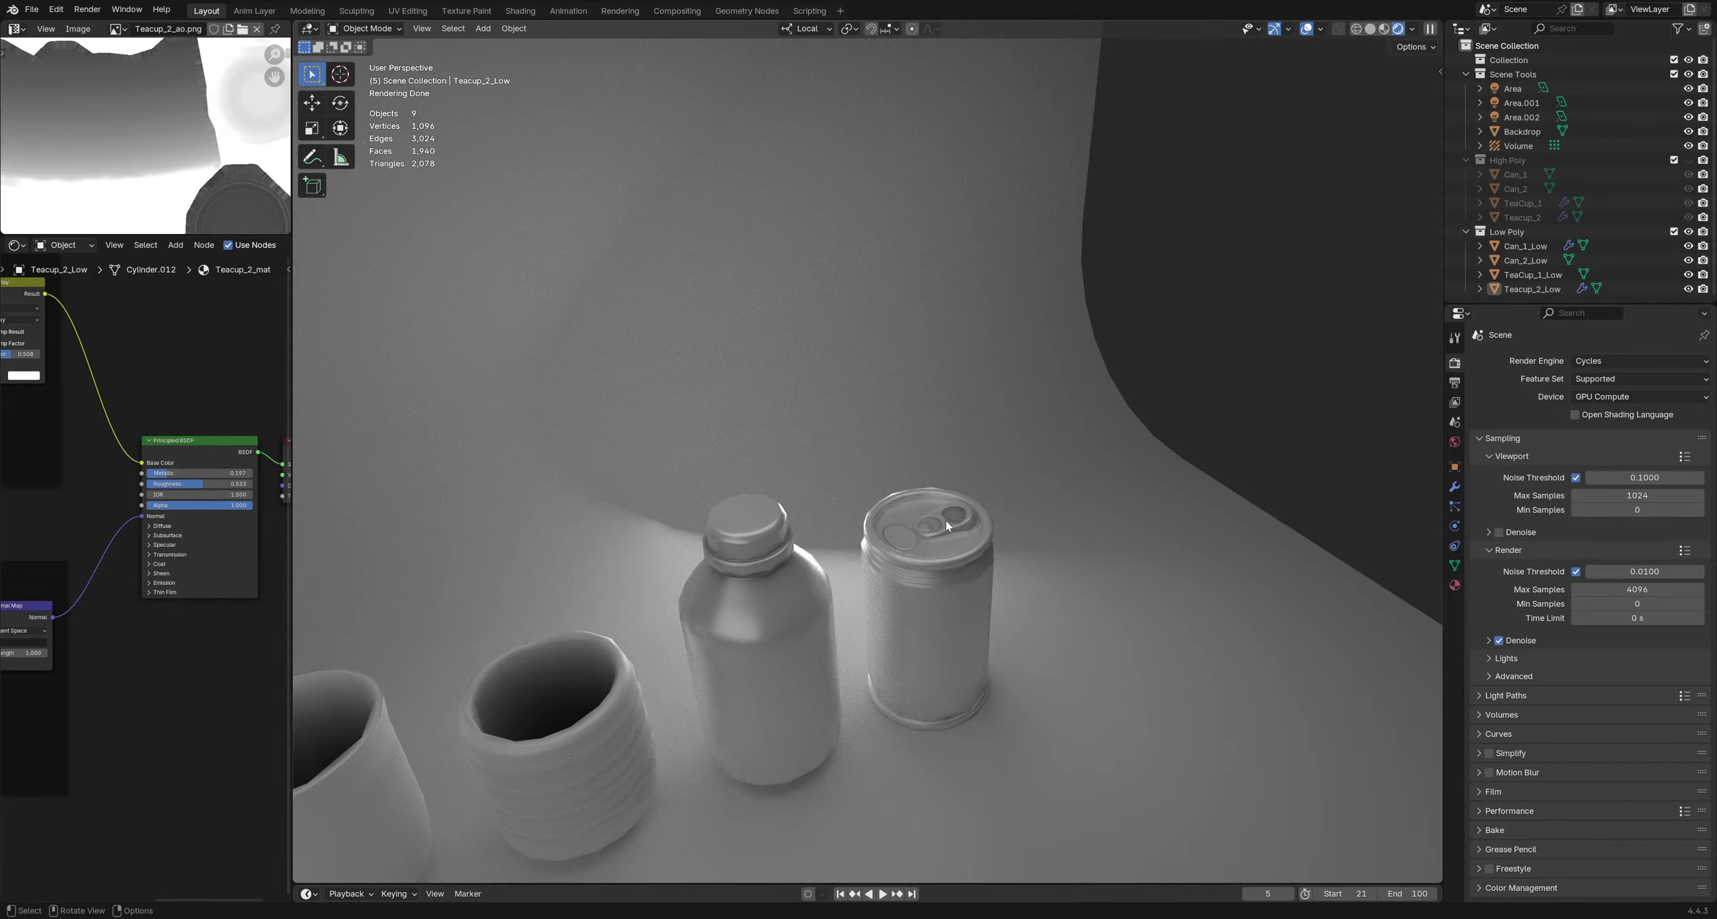
middle_drag(1110, 560, 1071, 641)
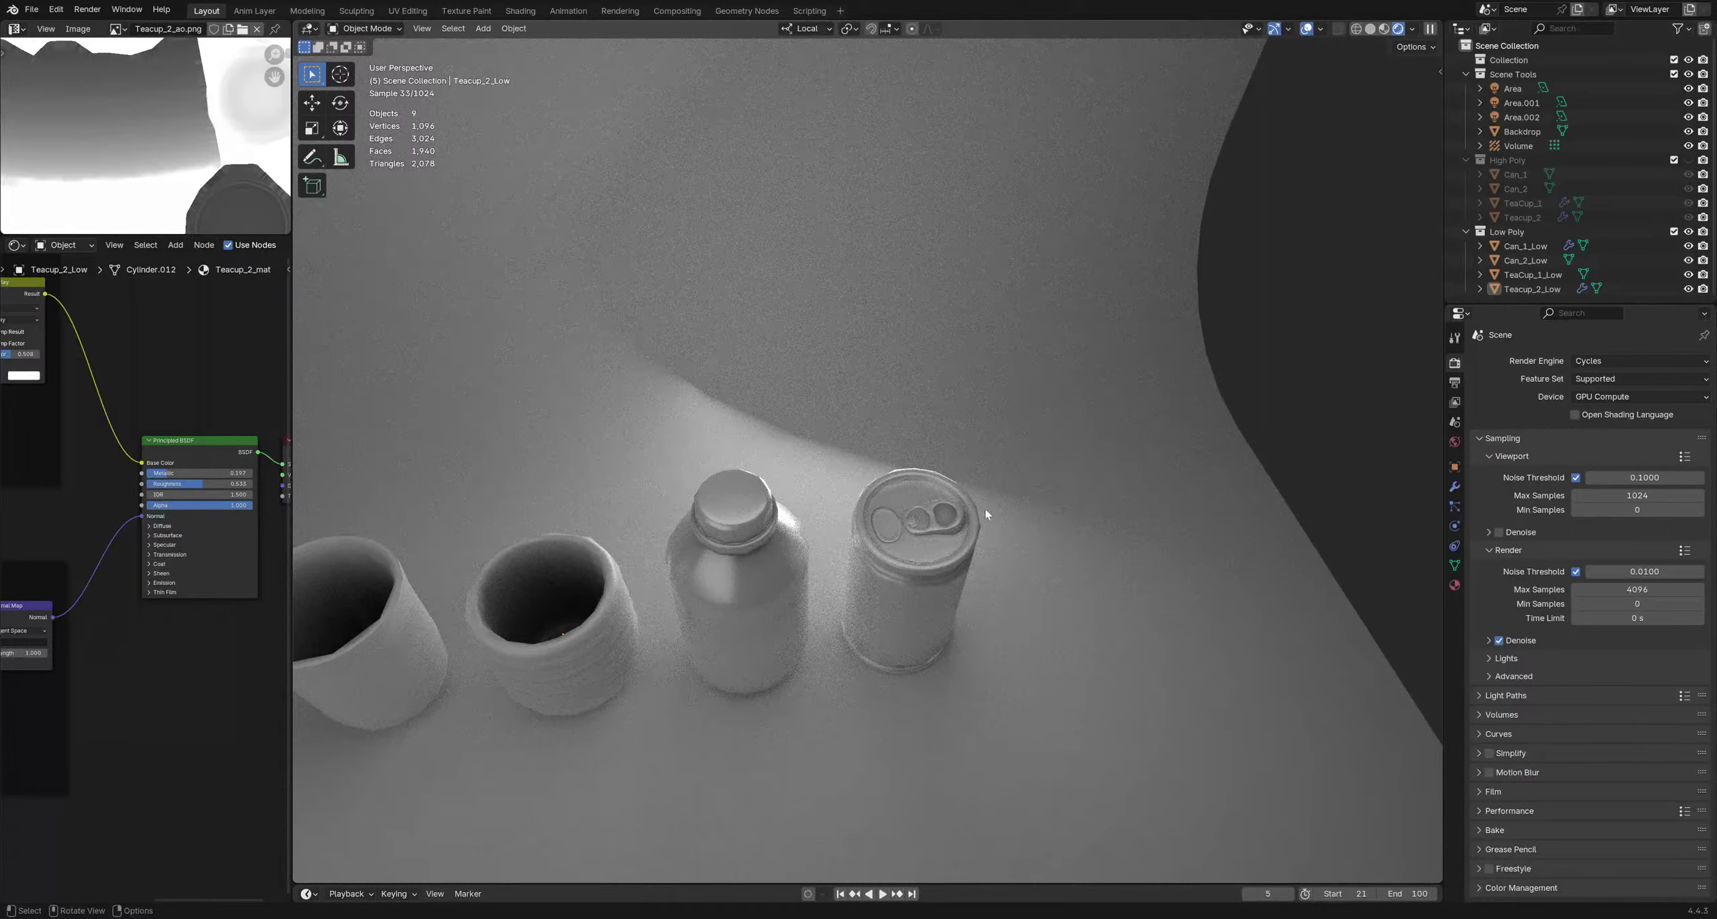
middle_drag(981, 510, 839, 444)
click(986, 436)
key(alt+a)
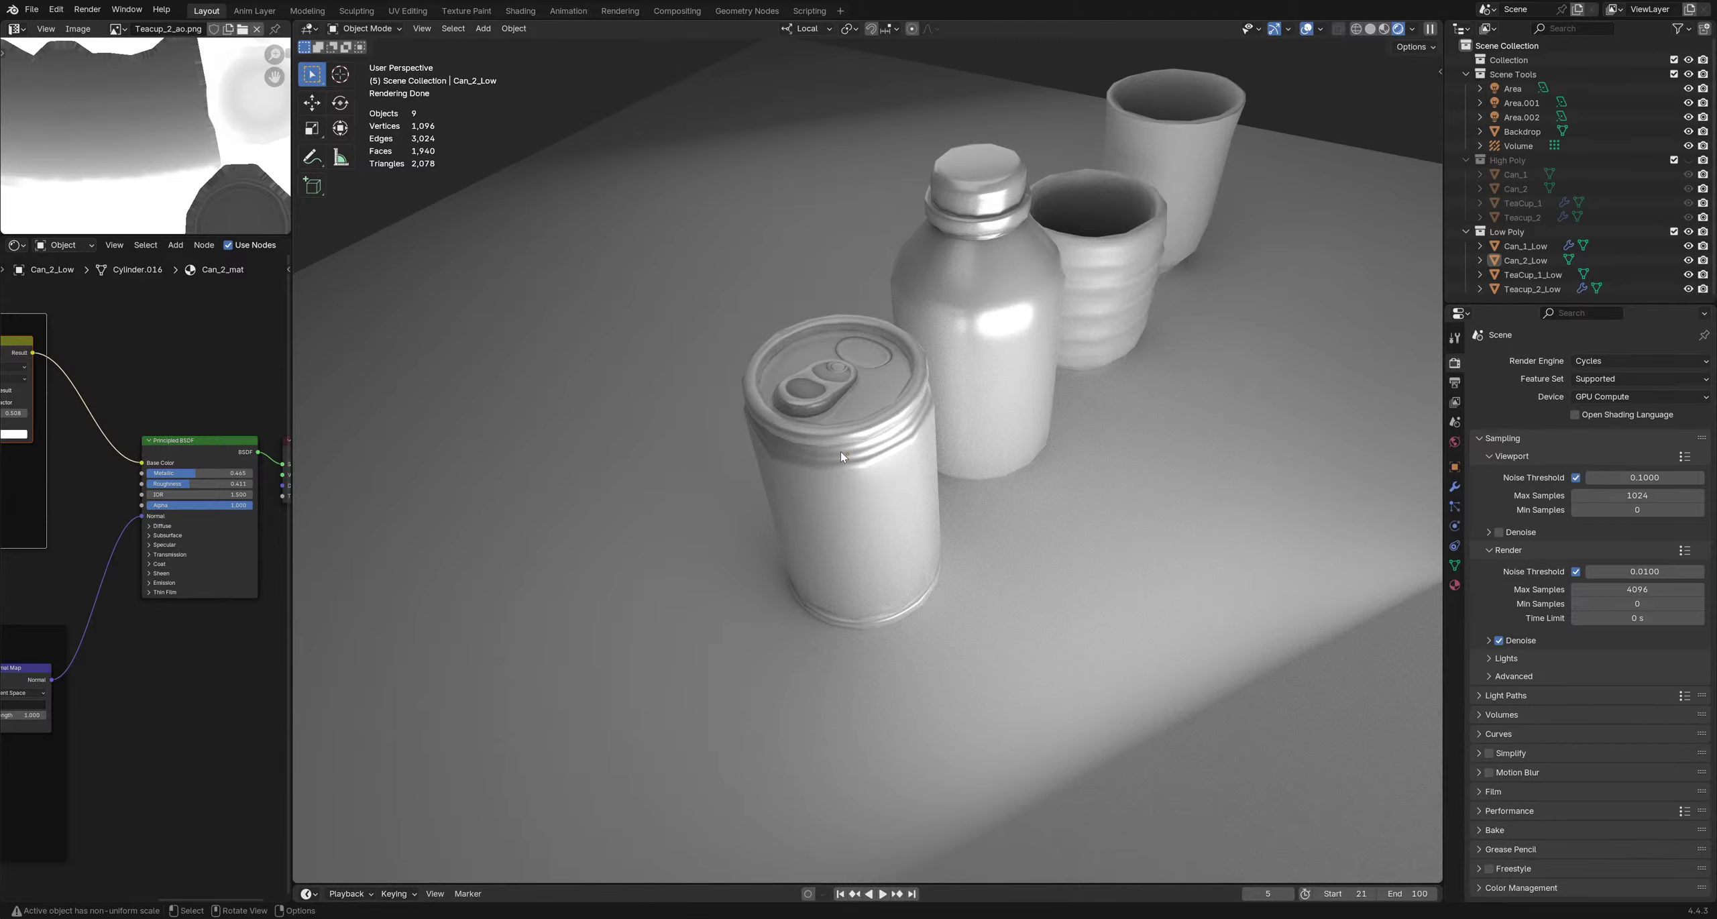
middle_drag(840, 451, 802, 451)
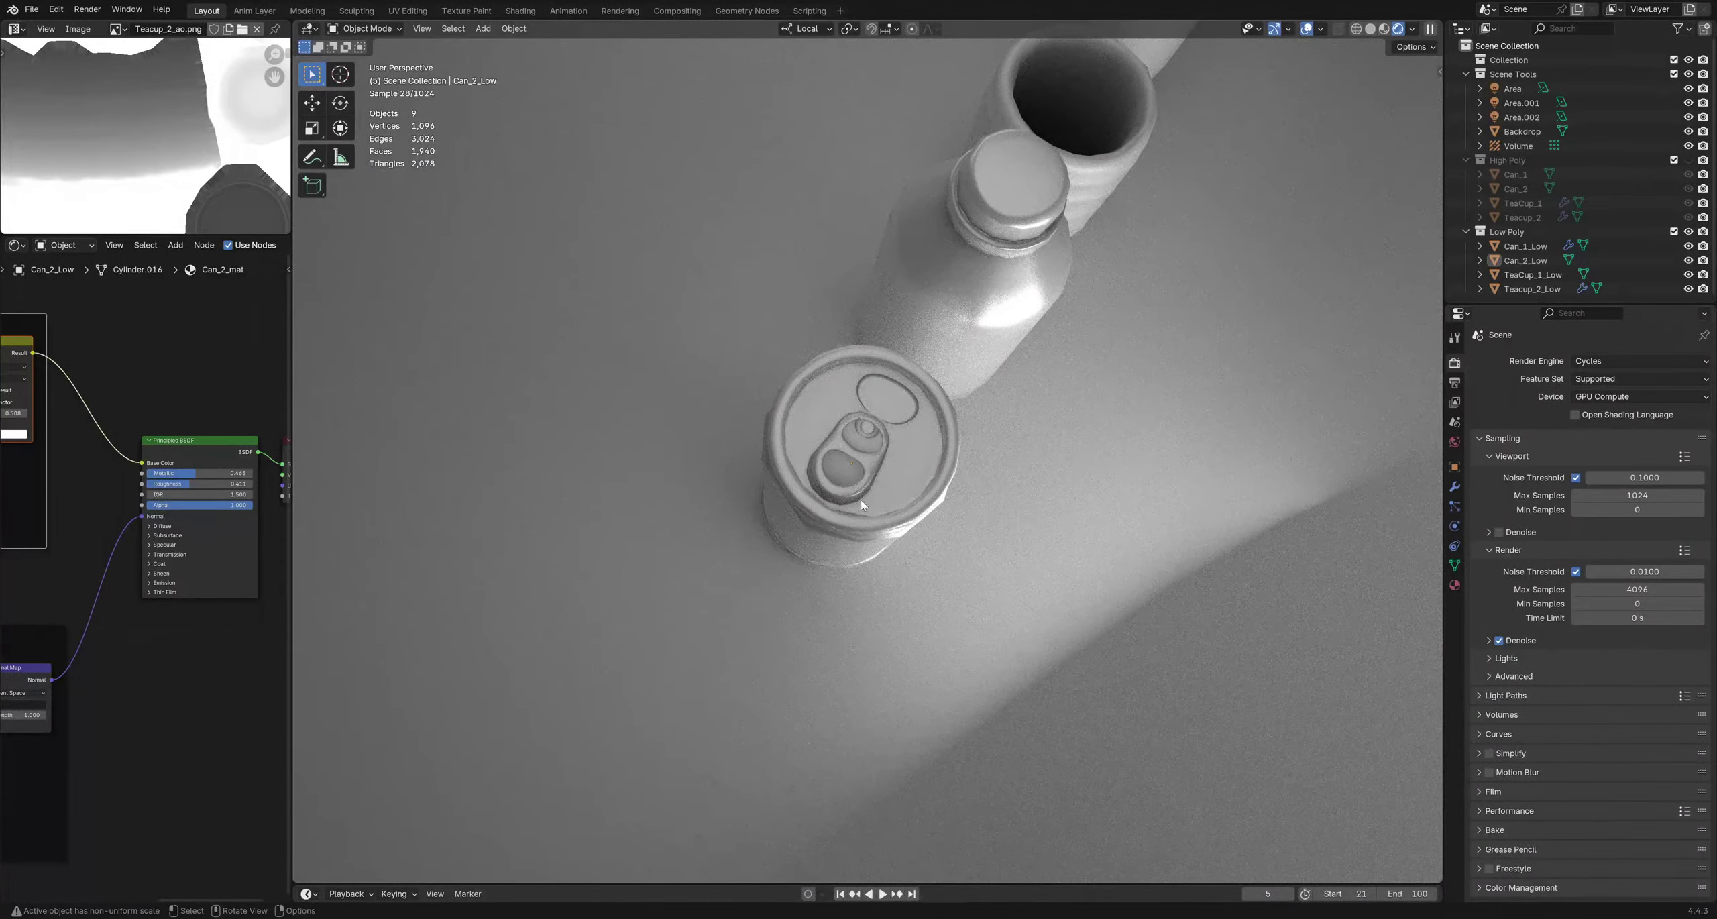
middle_drag(838, 504, 915, 439)
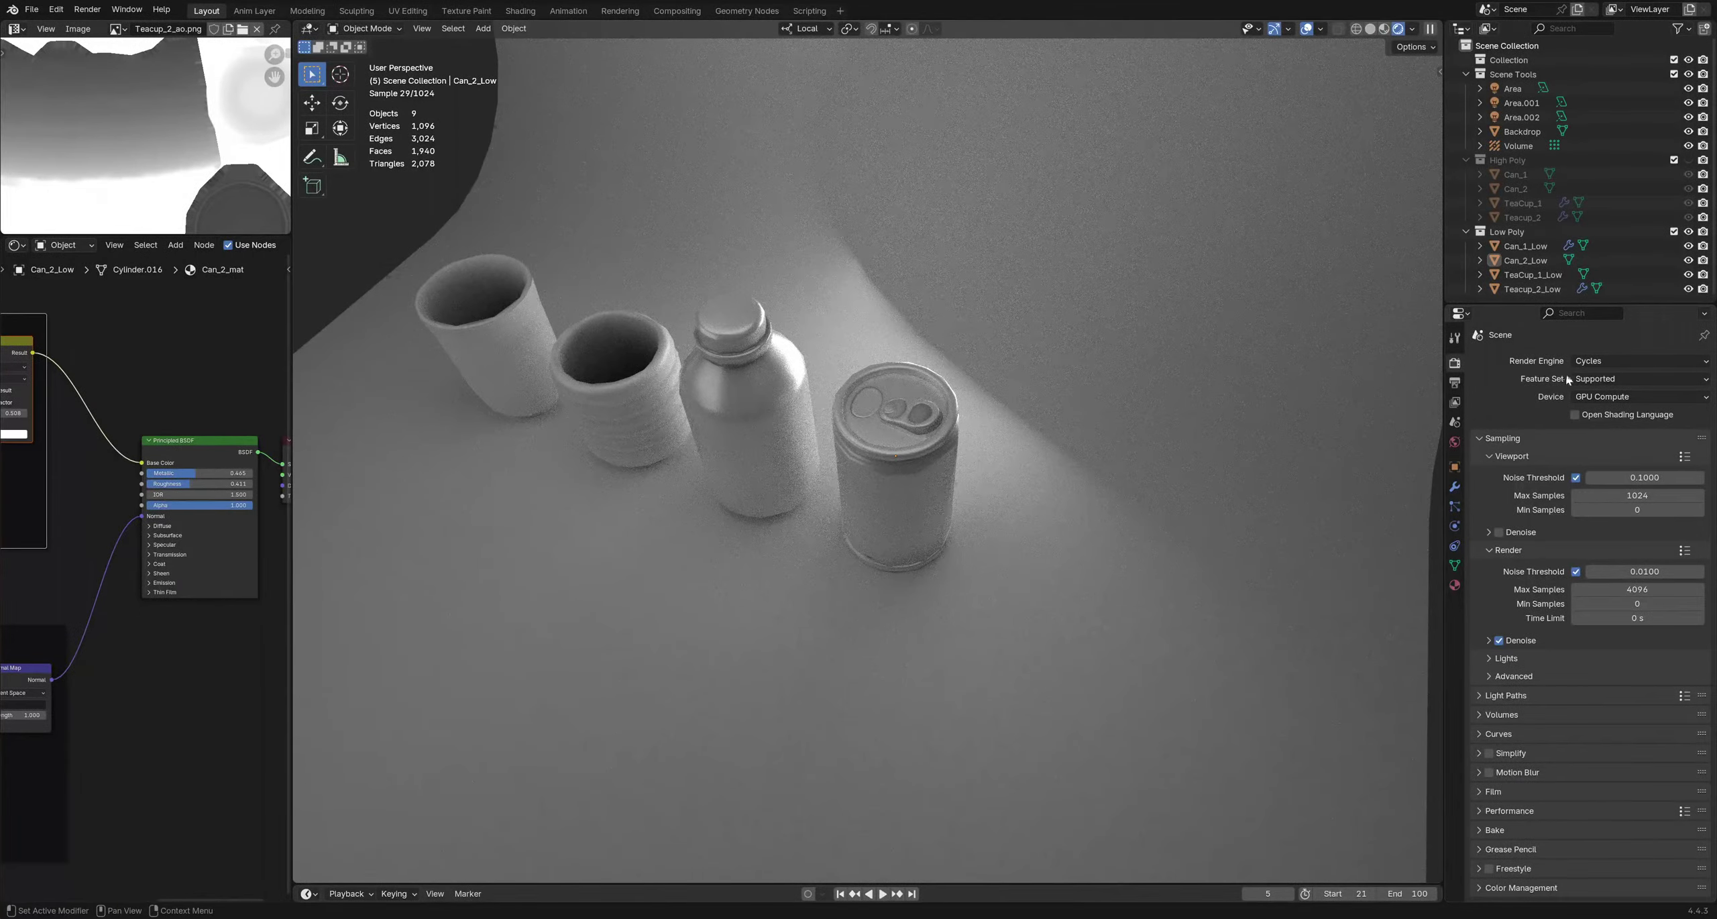
Return the render engine to EEVEE and examine the containers from above and from the front for comparison
click(1610, 361)
click(1600, 373)
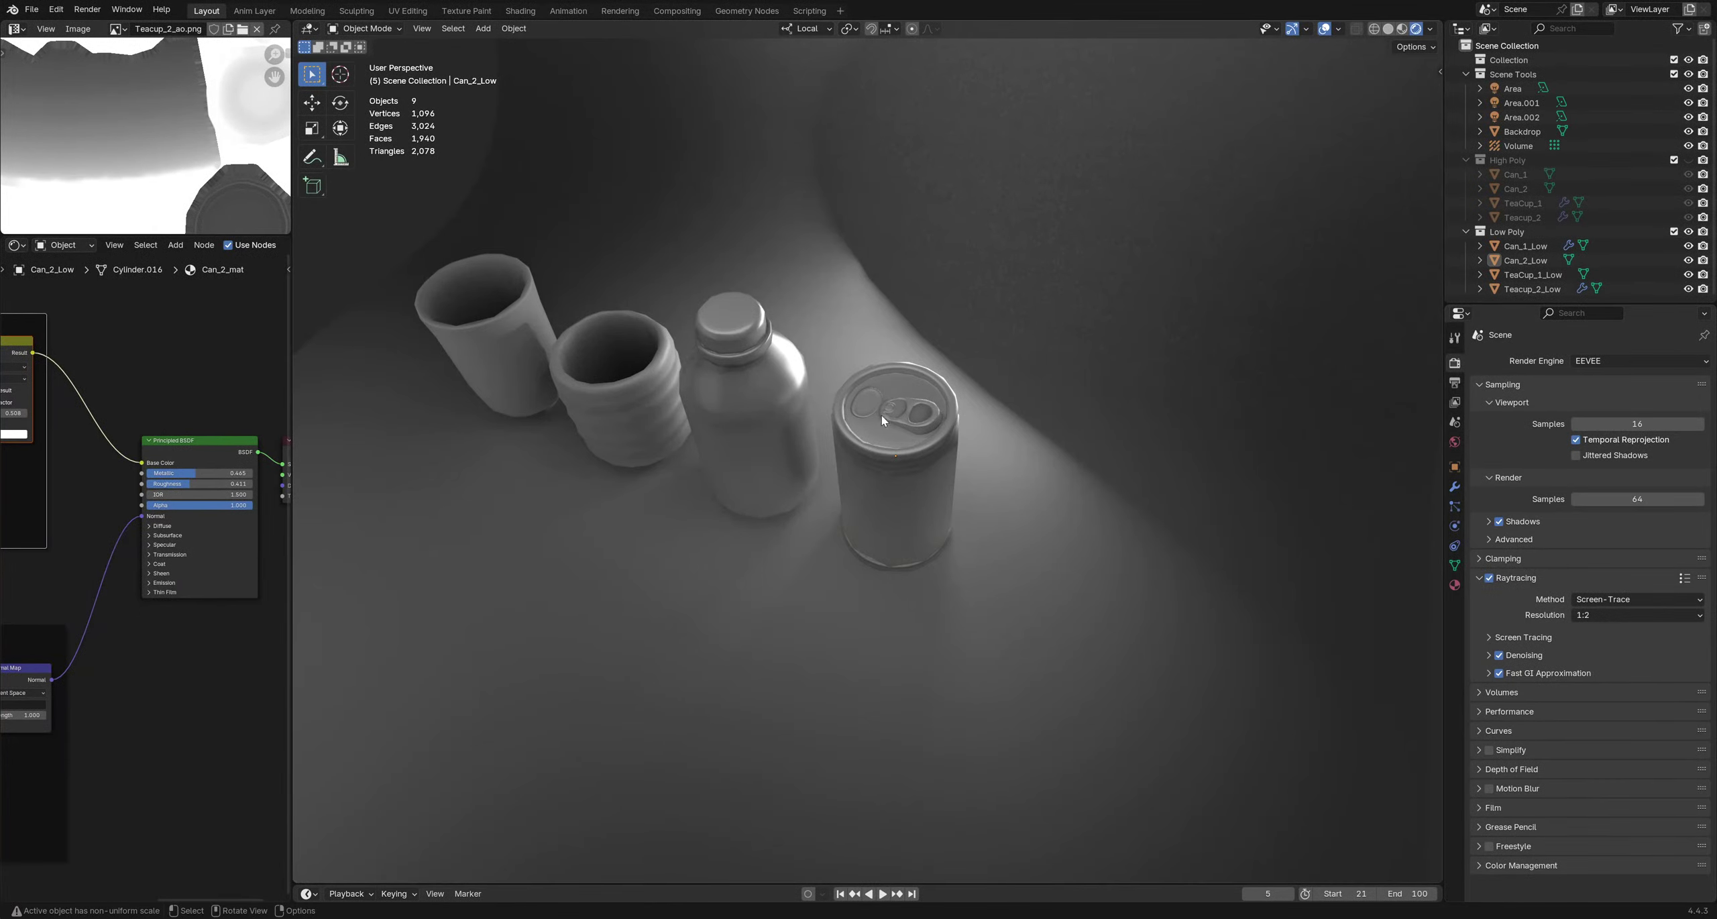
middle_drag(882, 416, 974, 656)
middle_drag(950, 546, 853, 464)
middle_drag(852, 530, 999, 497)
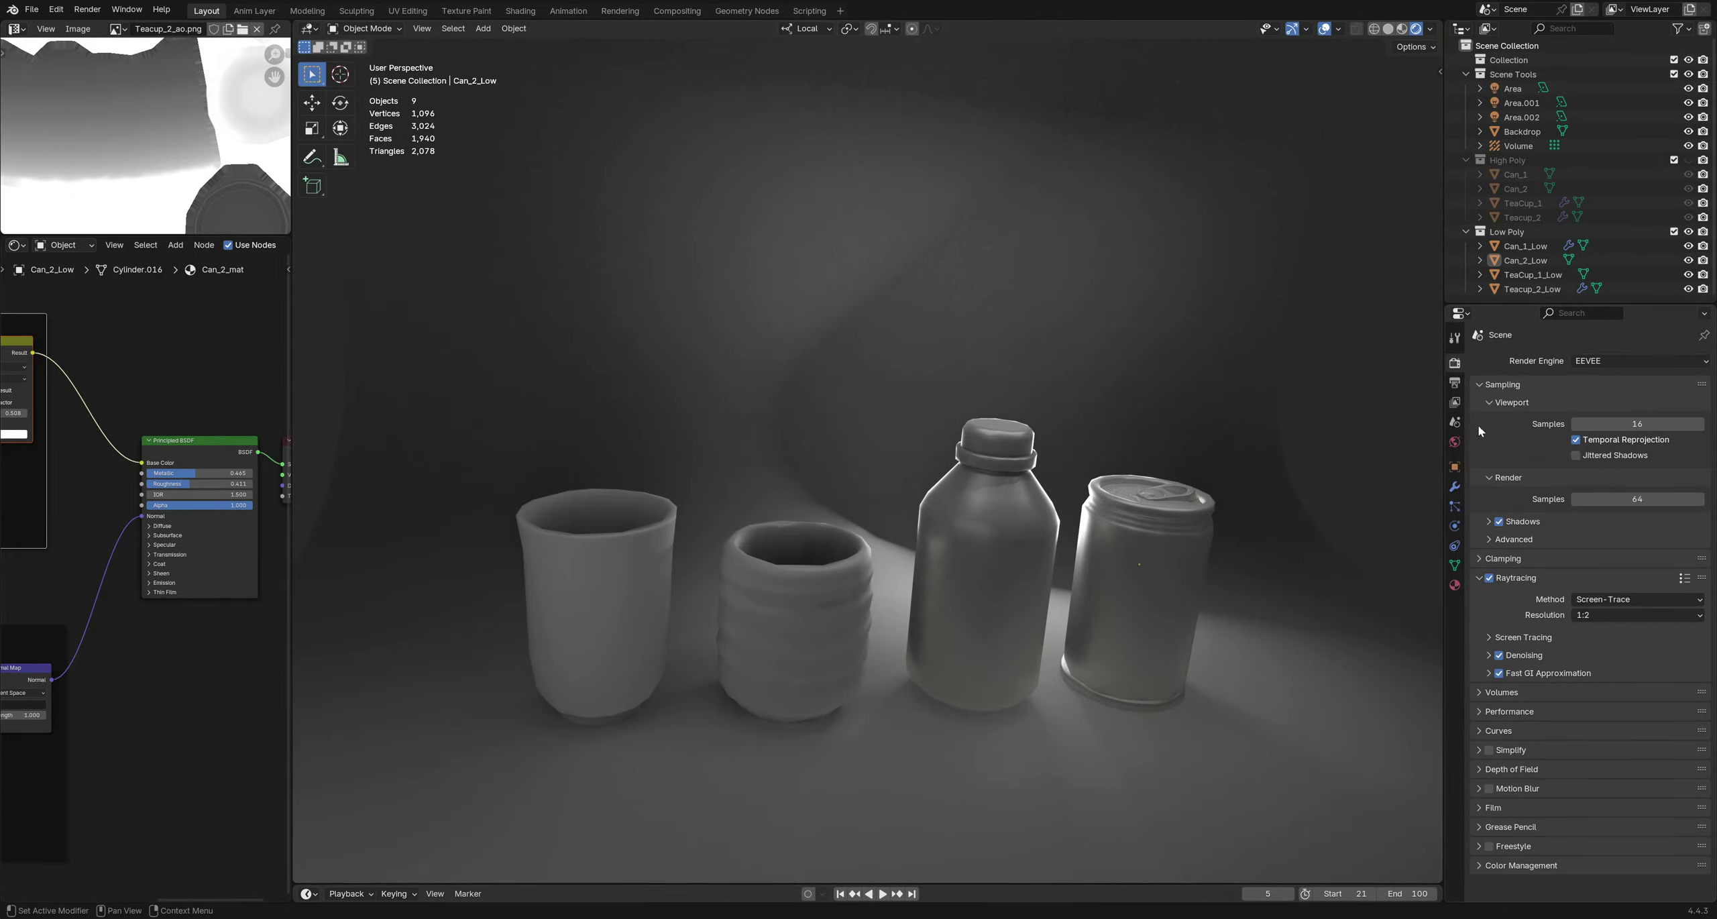
middle_drag(851, 534, 767, 613)
Select the smooth teacup and give its material a slight Metallic value of about 0.12 and a Roughness of about 0.66
click(698, 570)
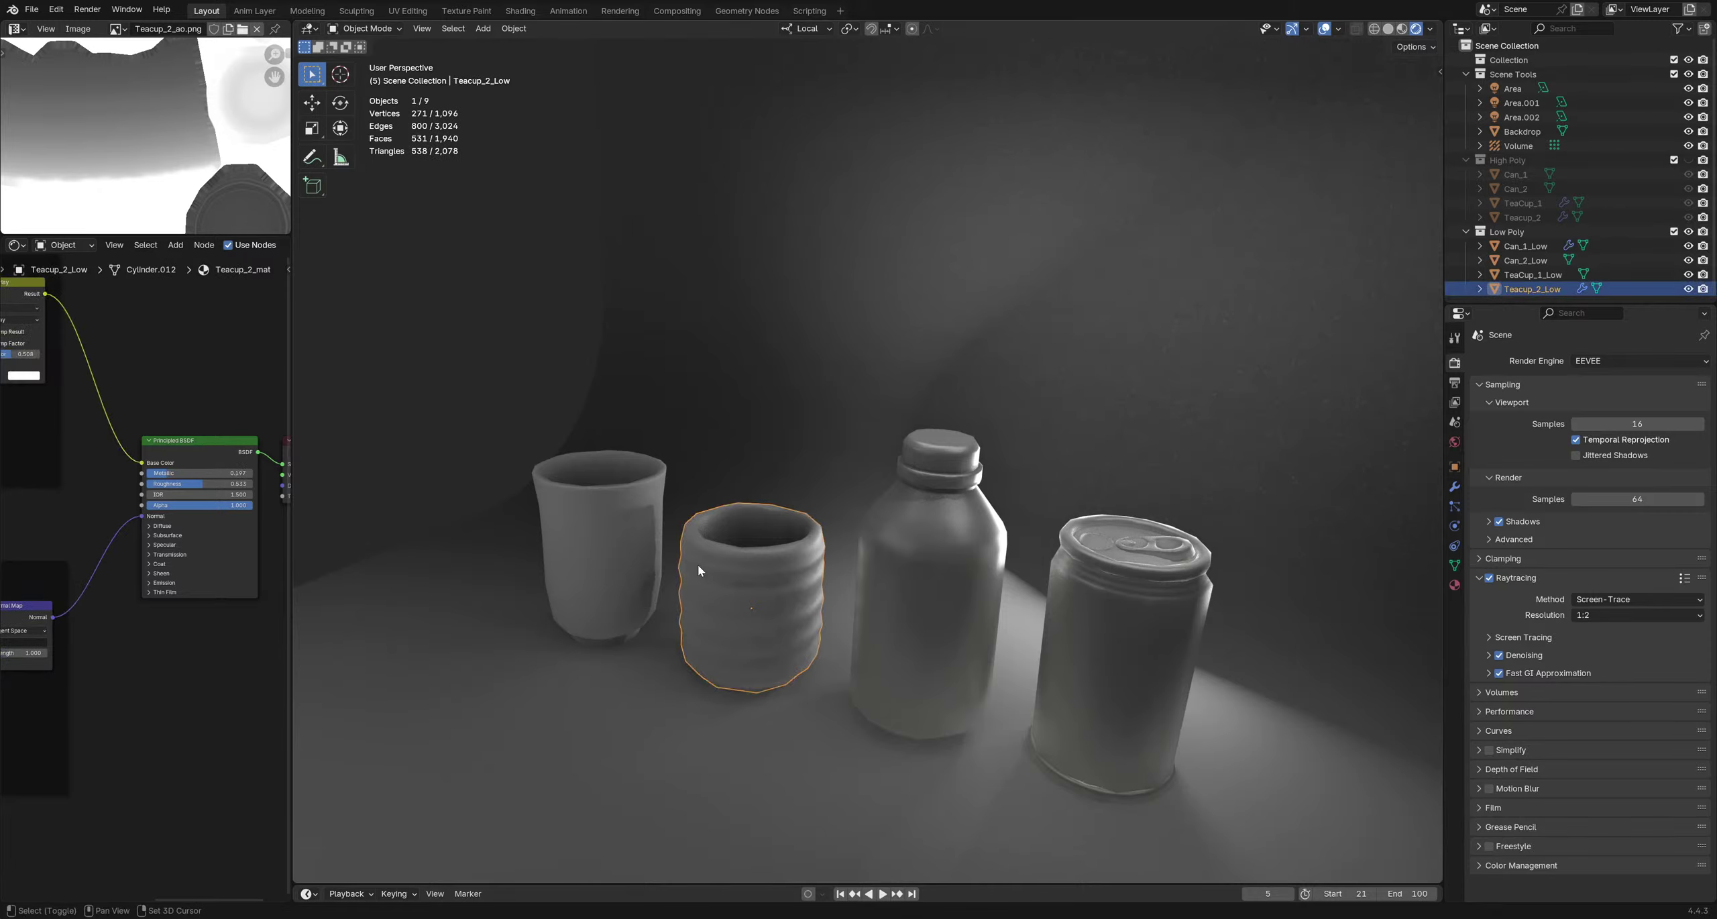
shift+middle_drag(697, 570, 728, 567)
shift+middle_drag(861, 639, 987, 606)
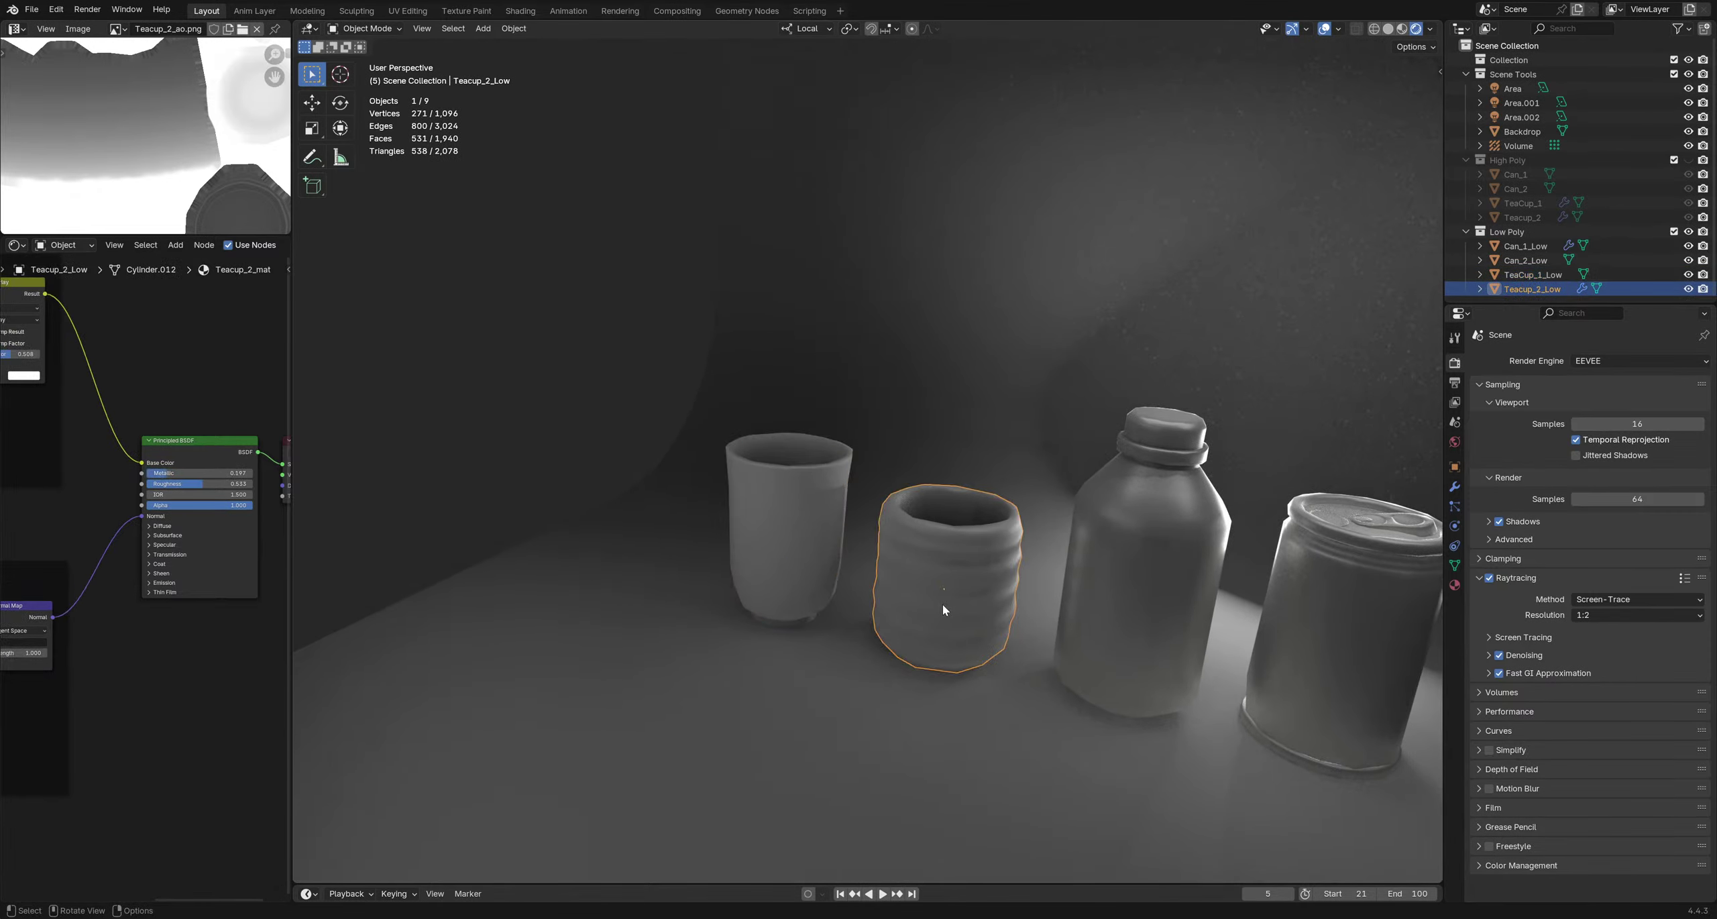
click(741, 544)
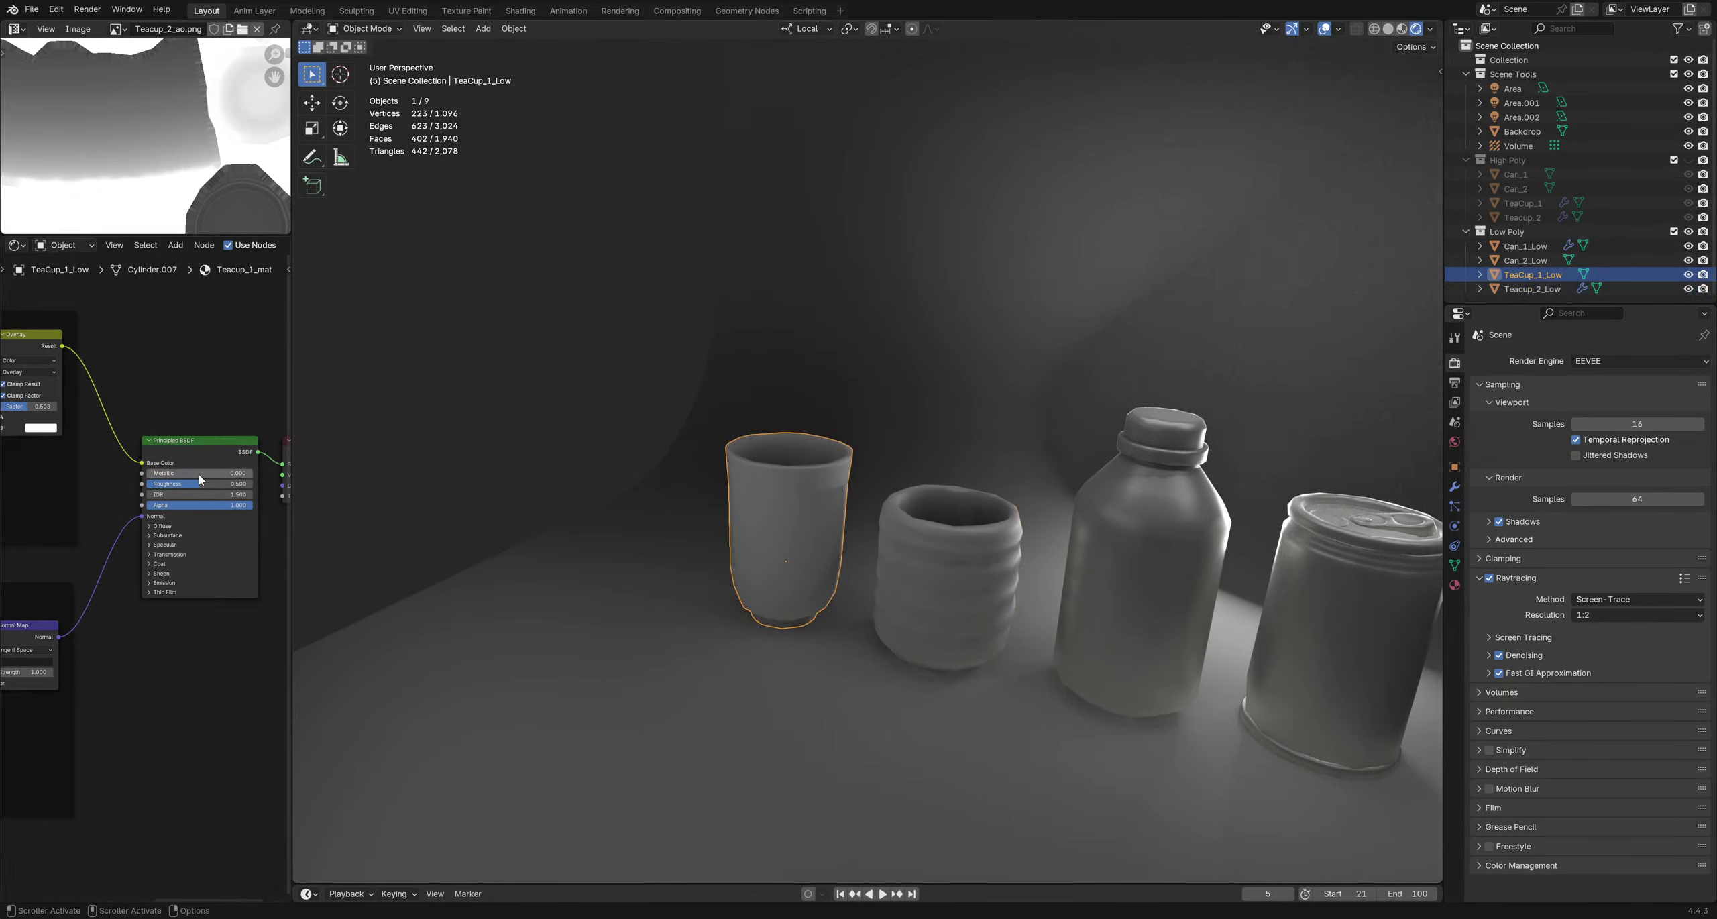
mouse_move(183, 473)
mouse_down()
mouse_move(168, 473)
mouse_move(212, 484)
mouse_up()
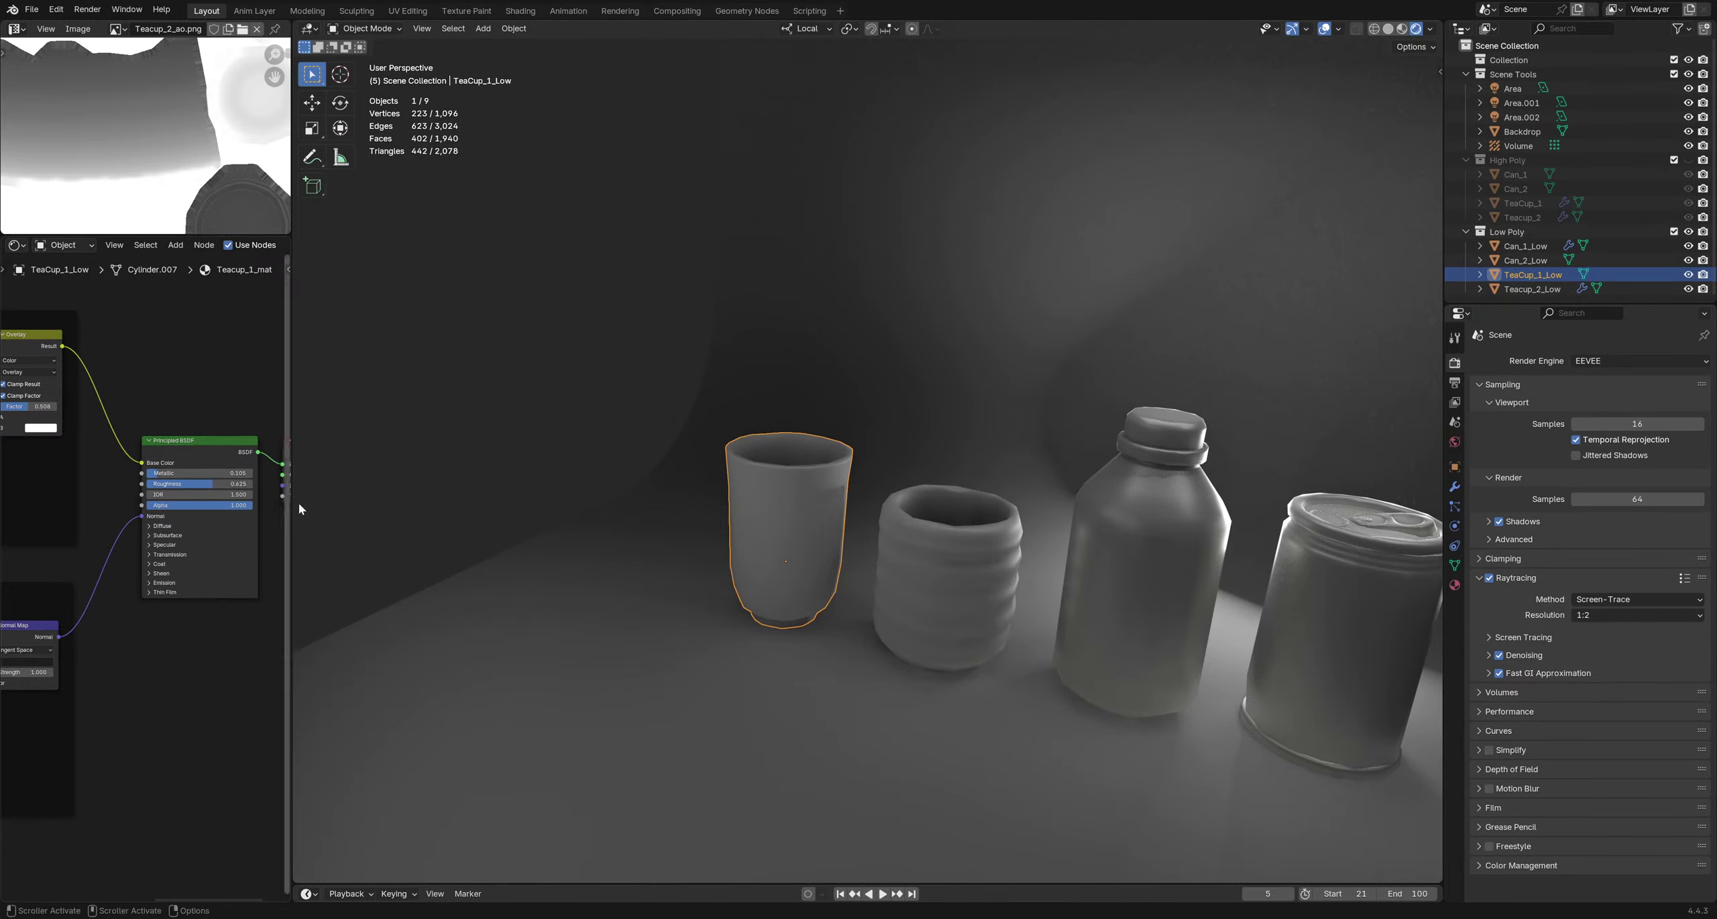
middle_drag(308, 499, 828, 556)
drag(201, 483, 185, 484)
middle_drag(1007, 615, 743, 594)
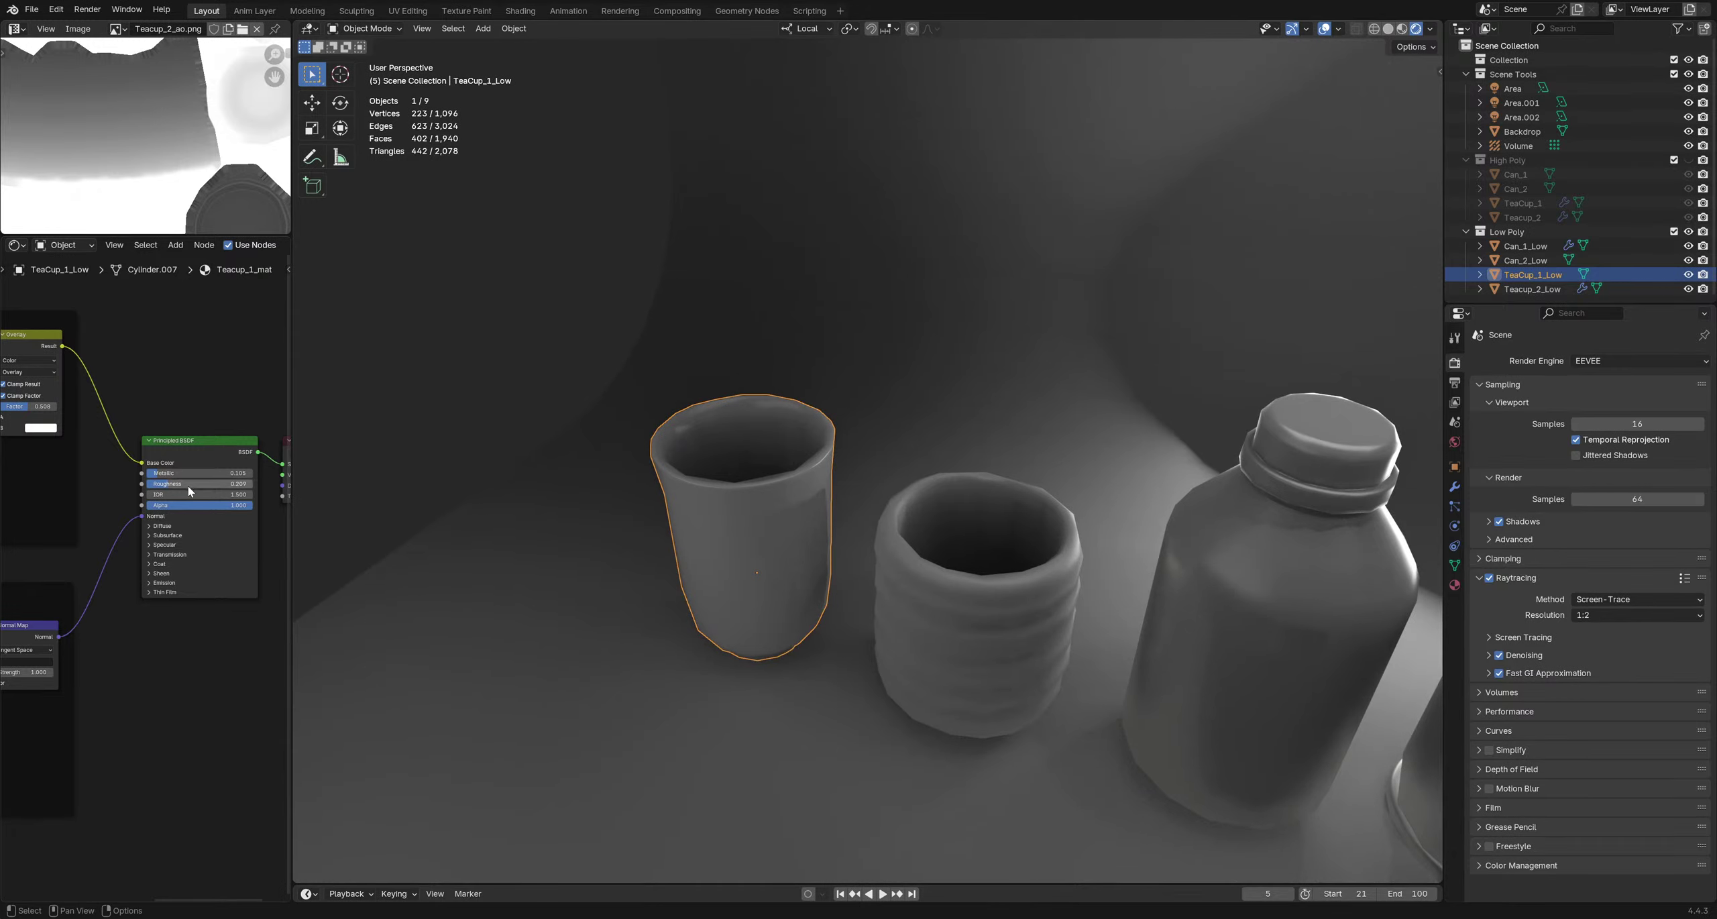
drag(189, 486, 228, 486)
middle_drag(896, 509, 896, 461)
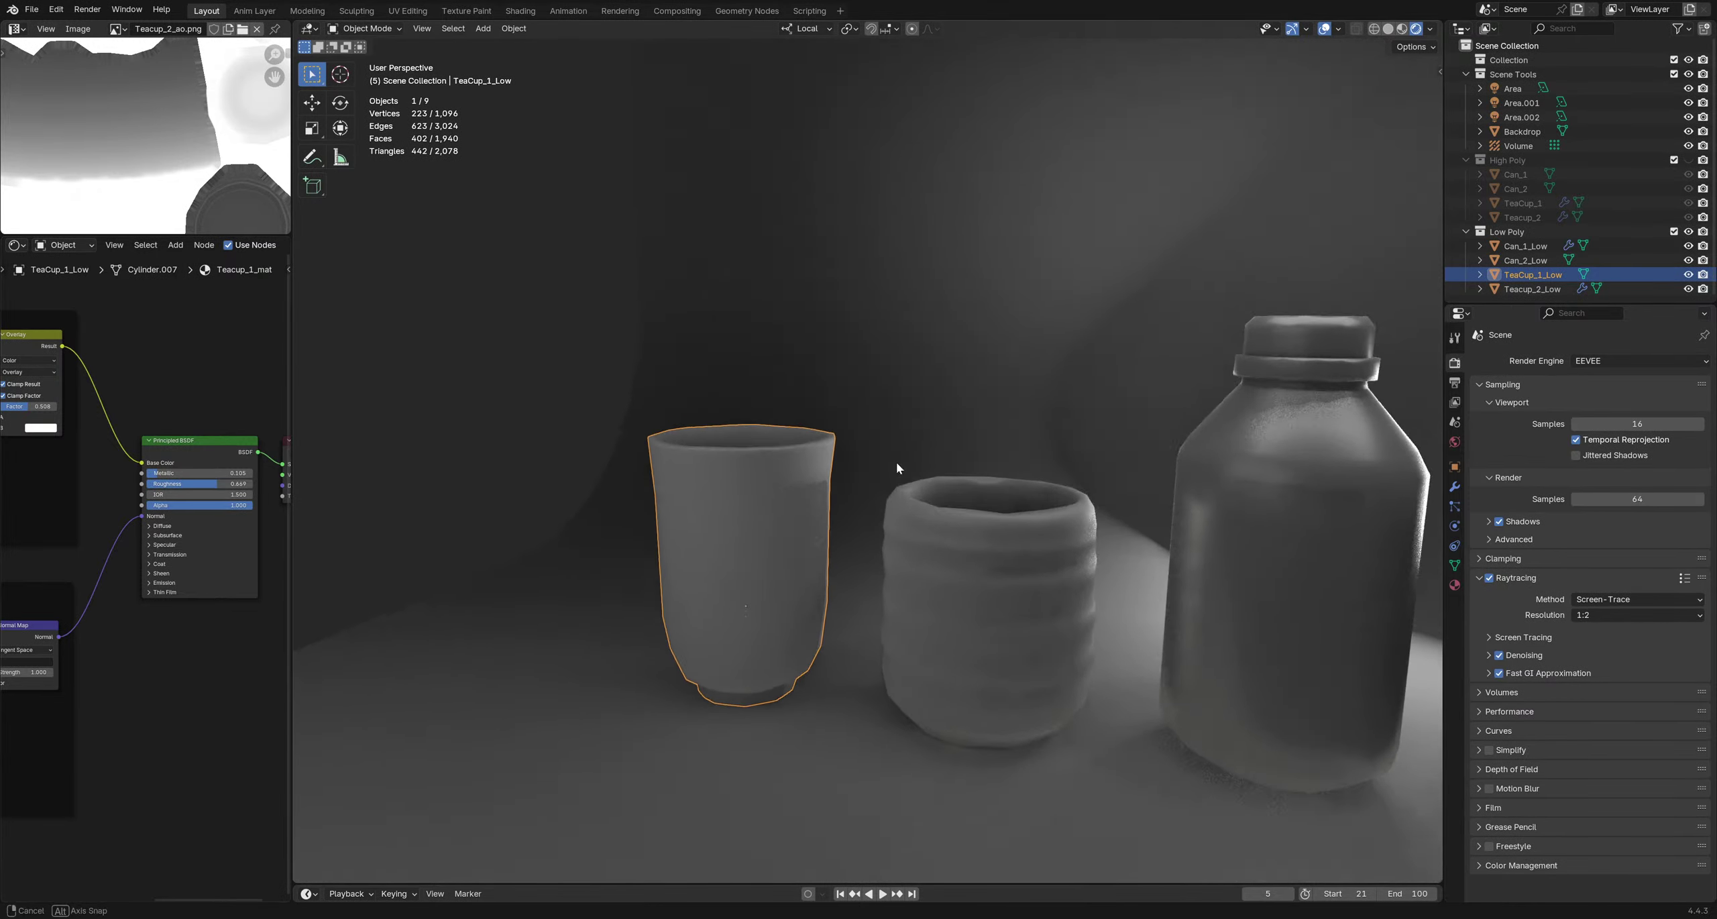
Deselect the smooth teacup, frame all four containers against the backdrop, and save the file
click(502, 403)
middle_drag(502, 402, 786, 588)
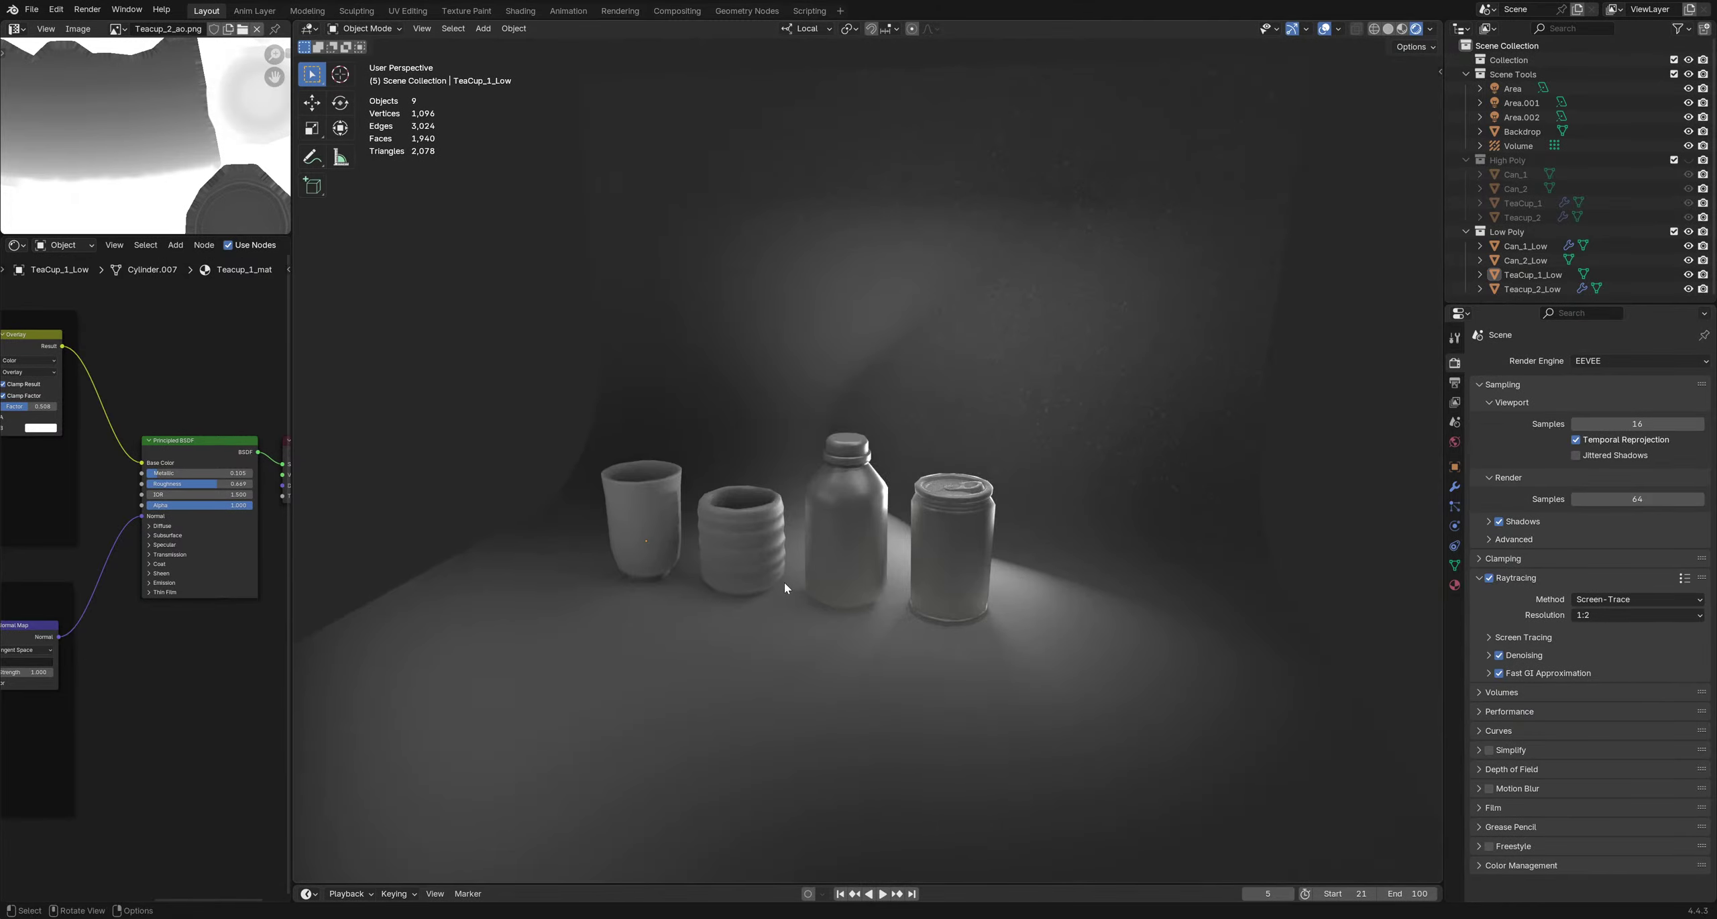
middle_drag(981, 541, 840, 510)
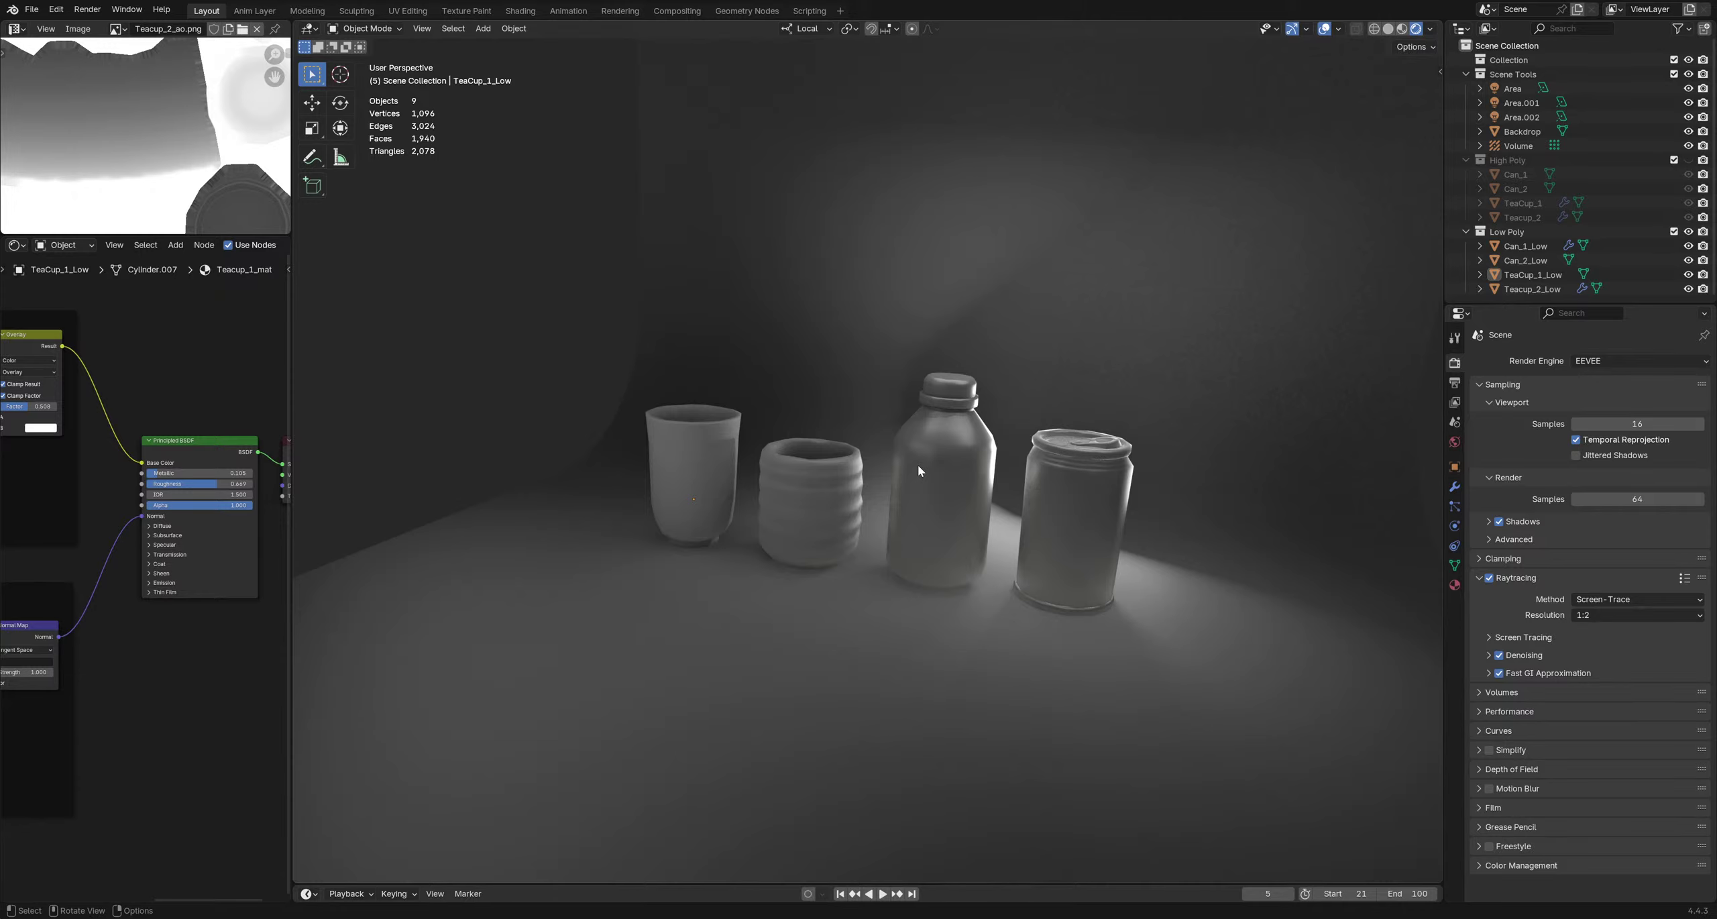
middle_drag(994, 479, 825, 547)
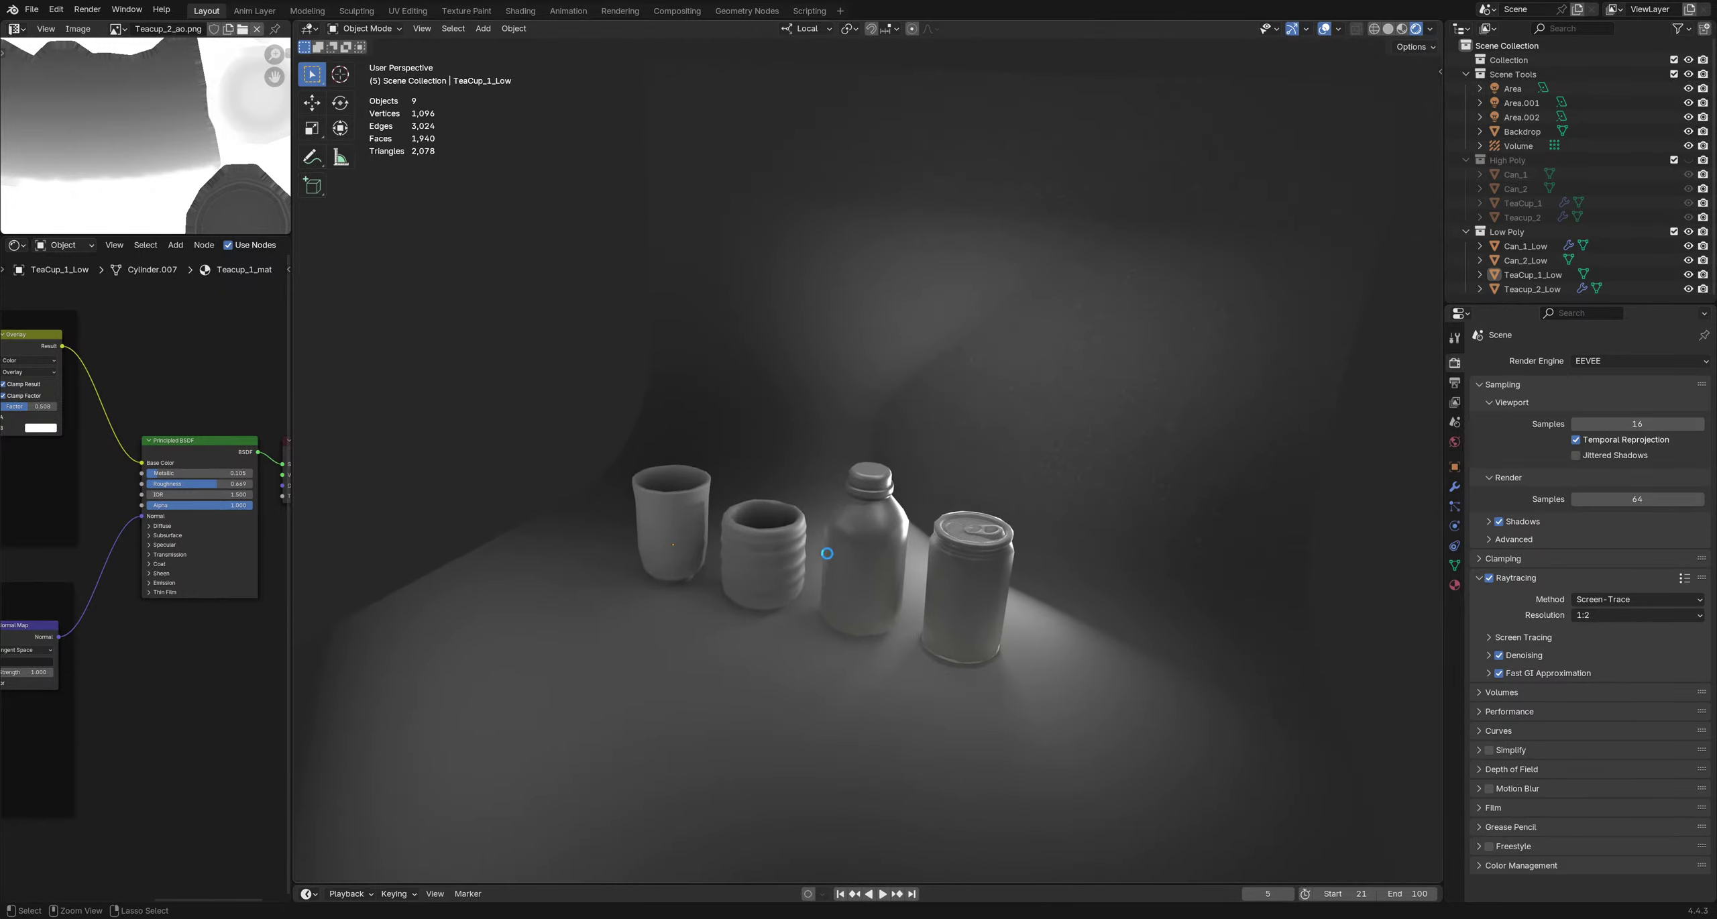
key(ctrl+s)
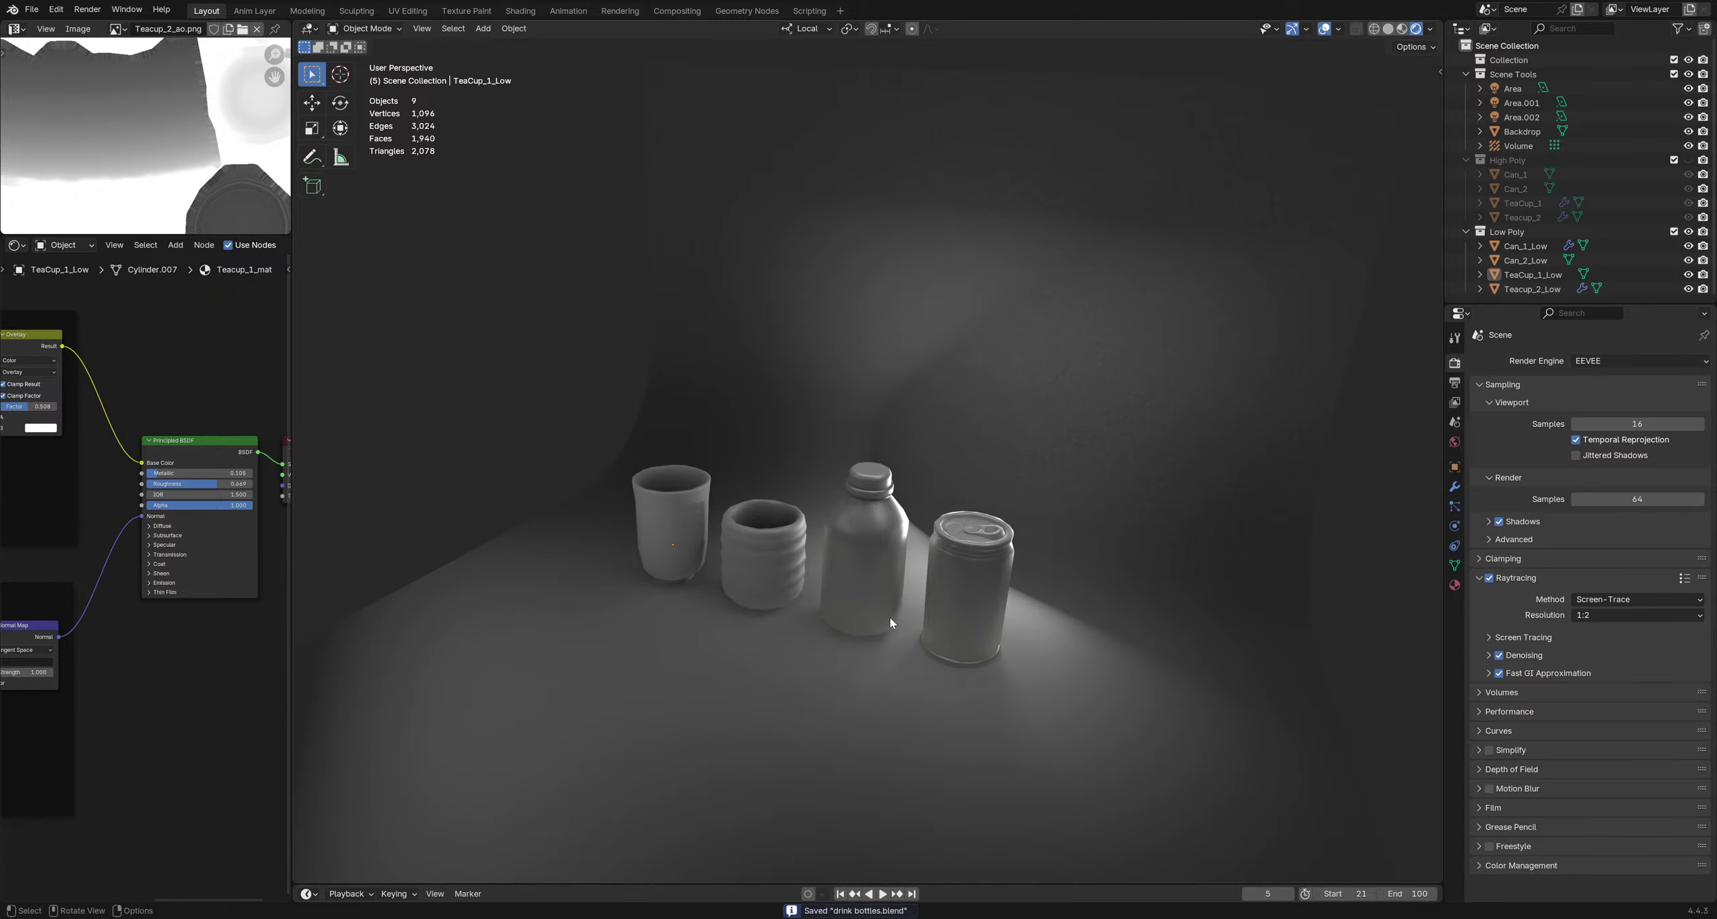
Select the backdrop and rename its material Backdrop_mat
middle_drag(930, 666, 1031, 535)
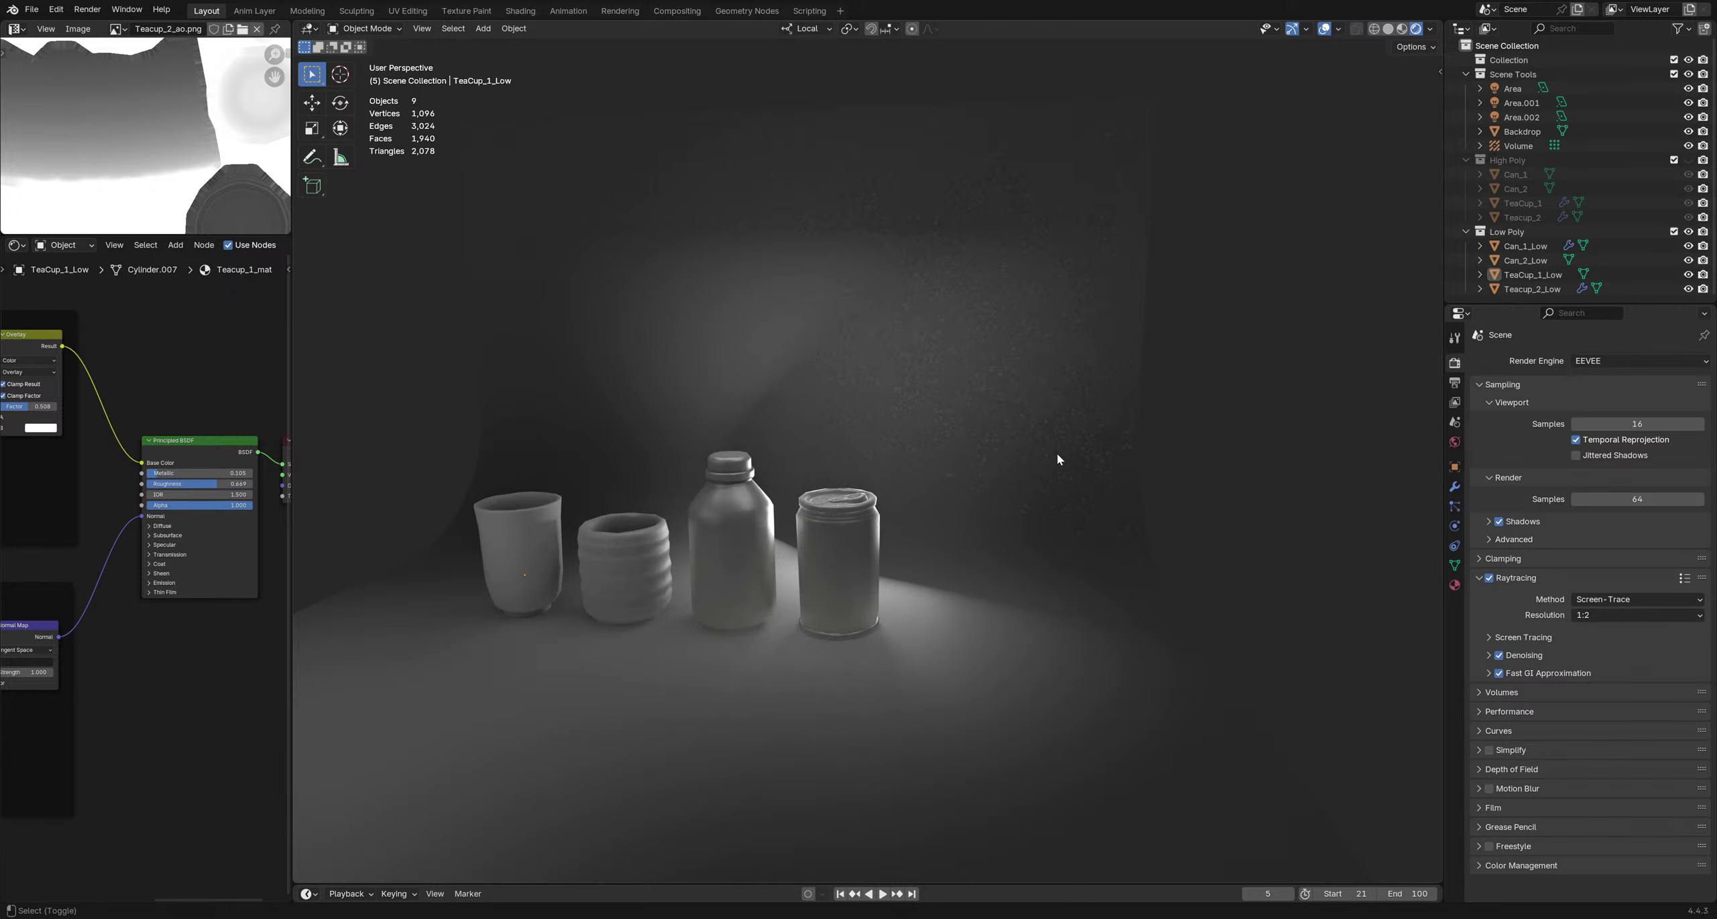
click(1079, 454)
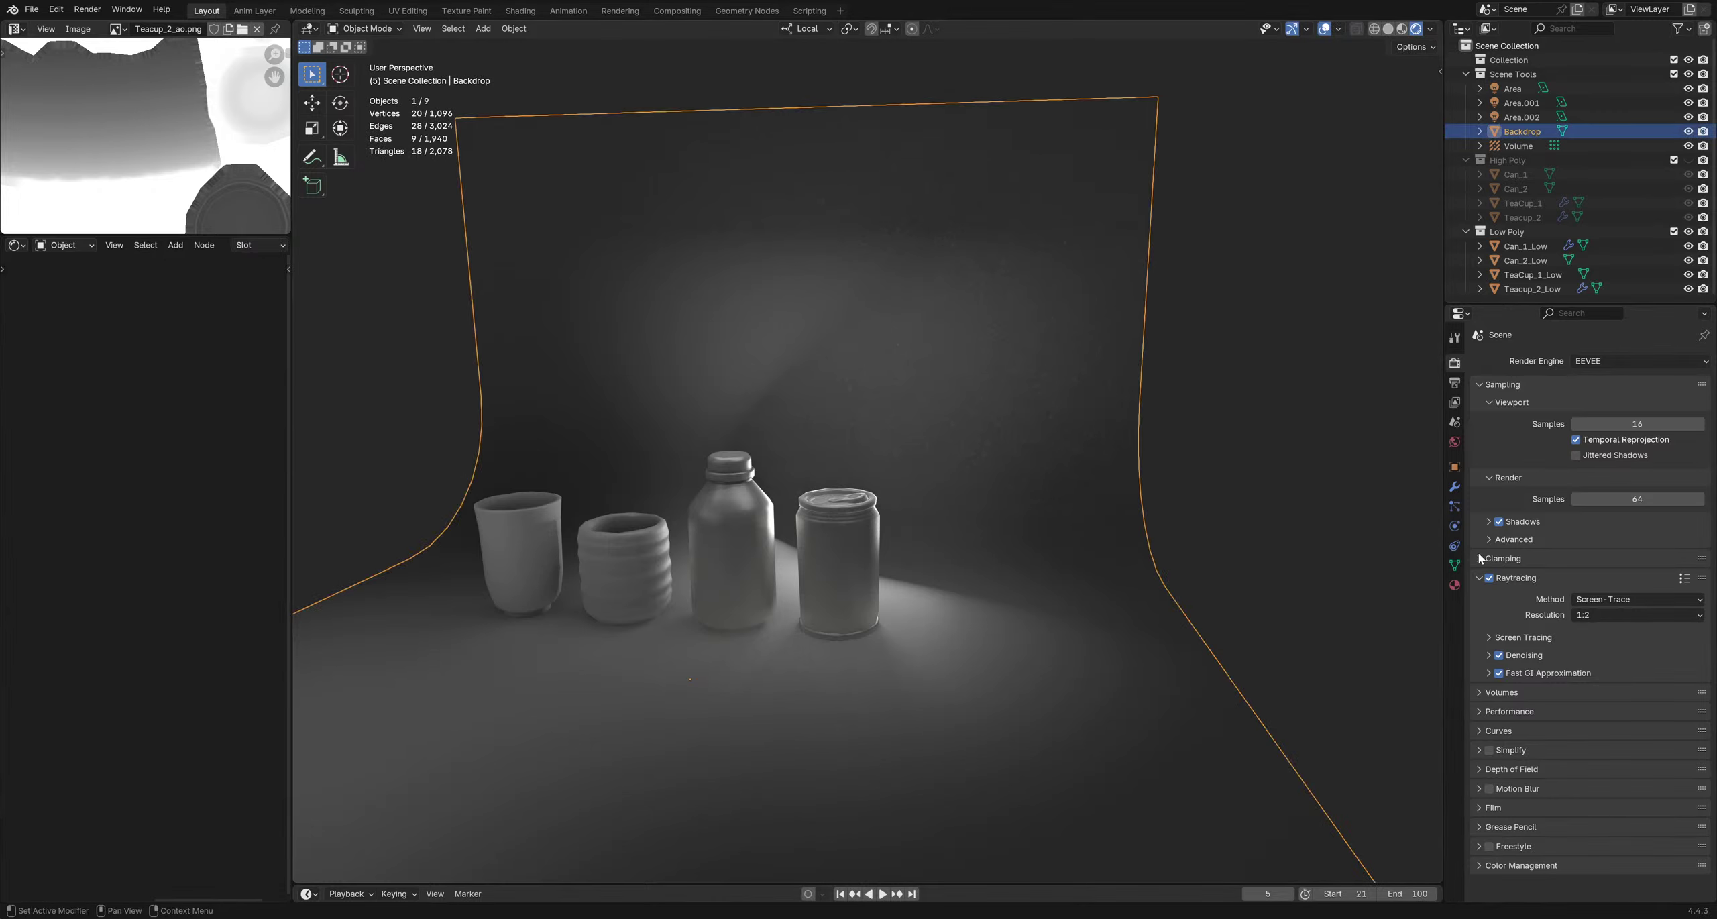
click(1454, 584)
click(1557, 424)
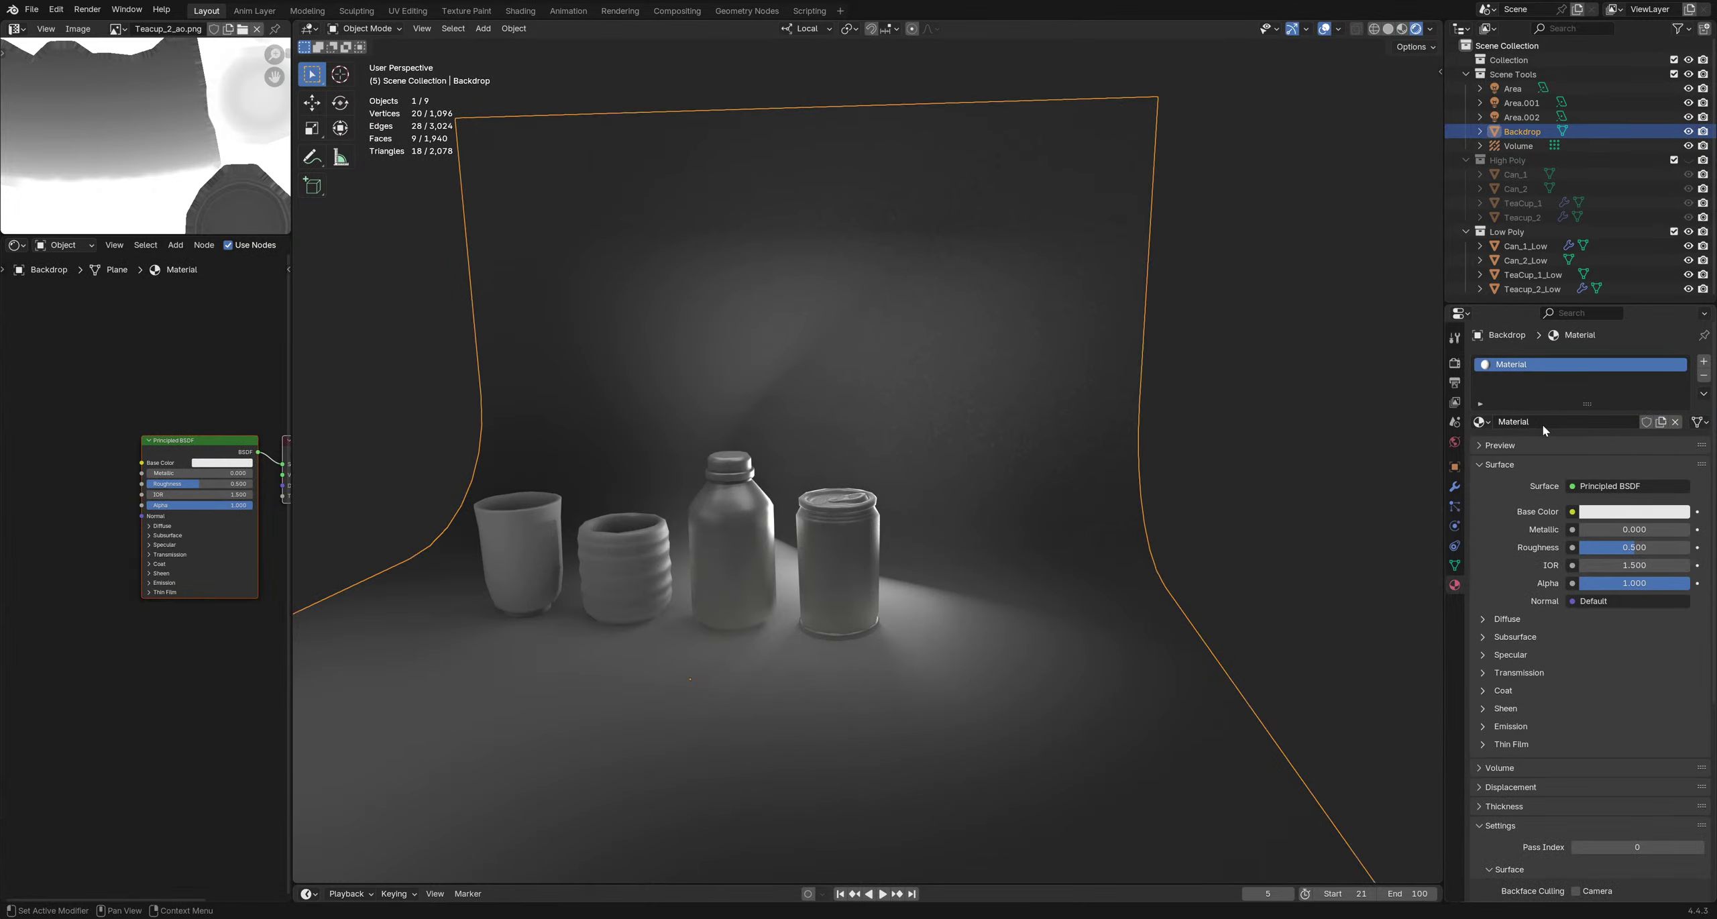
click(1549, 423)
text(Backdr)
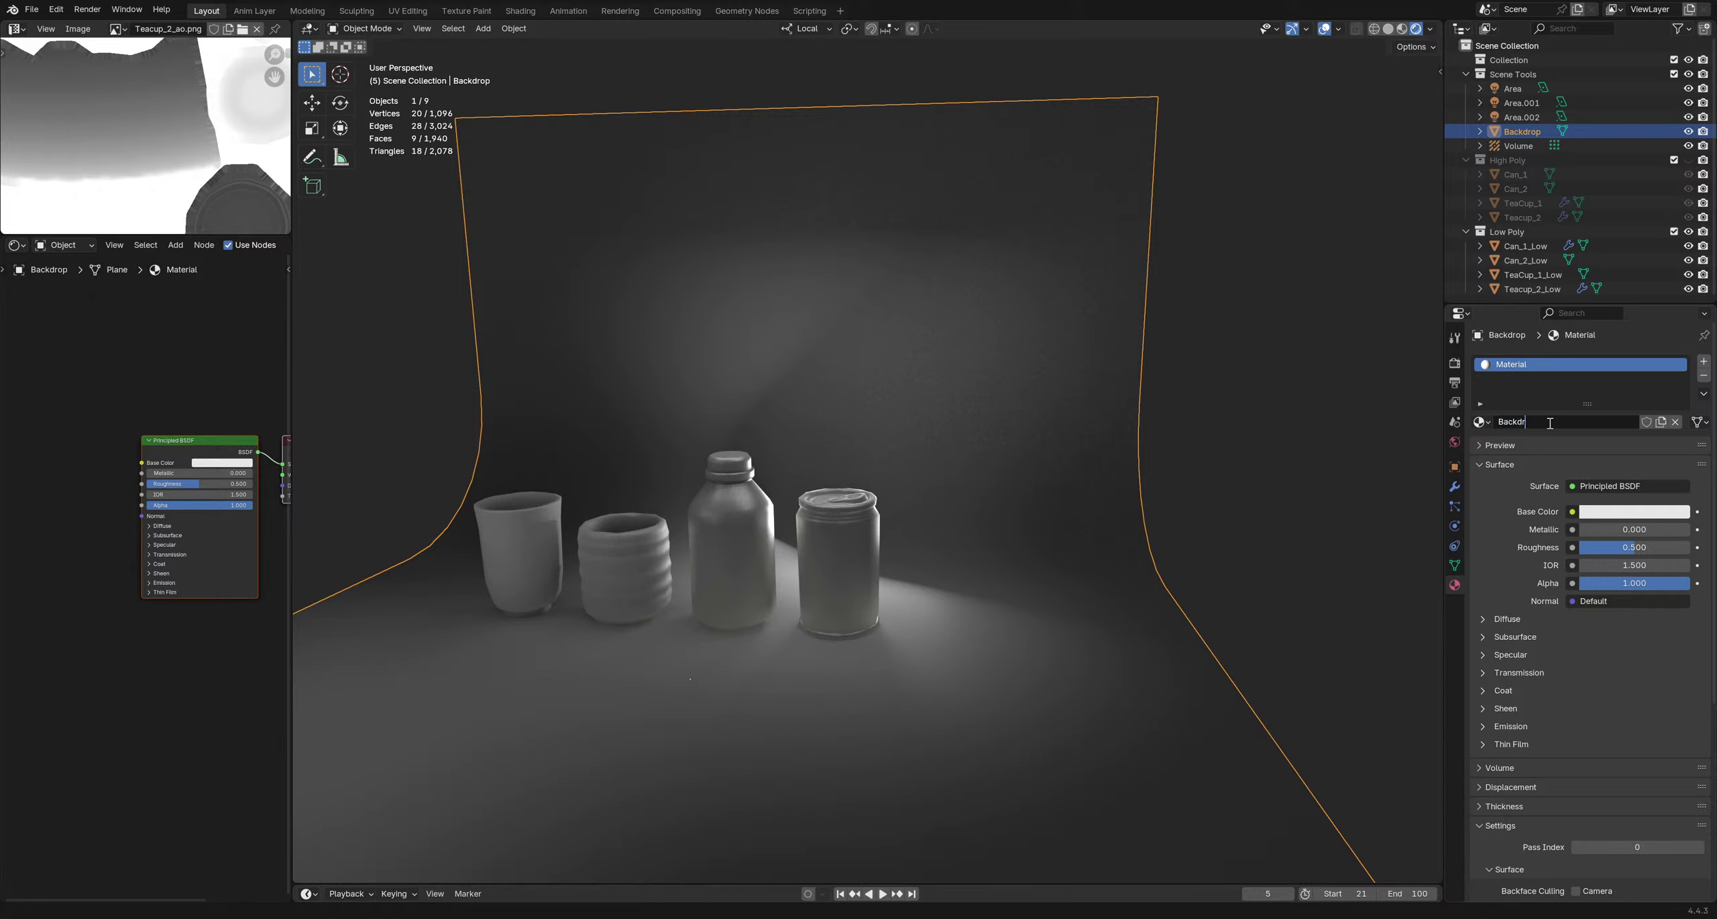
text(op_mat)
key(Return)
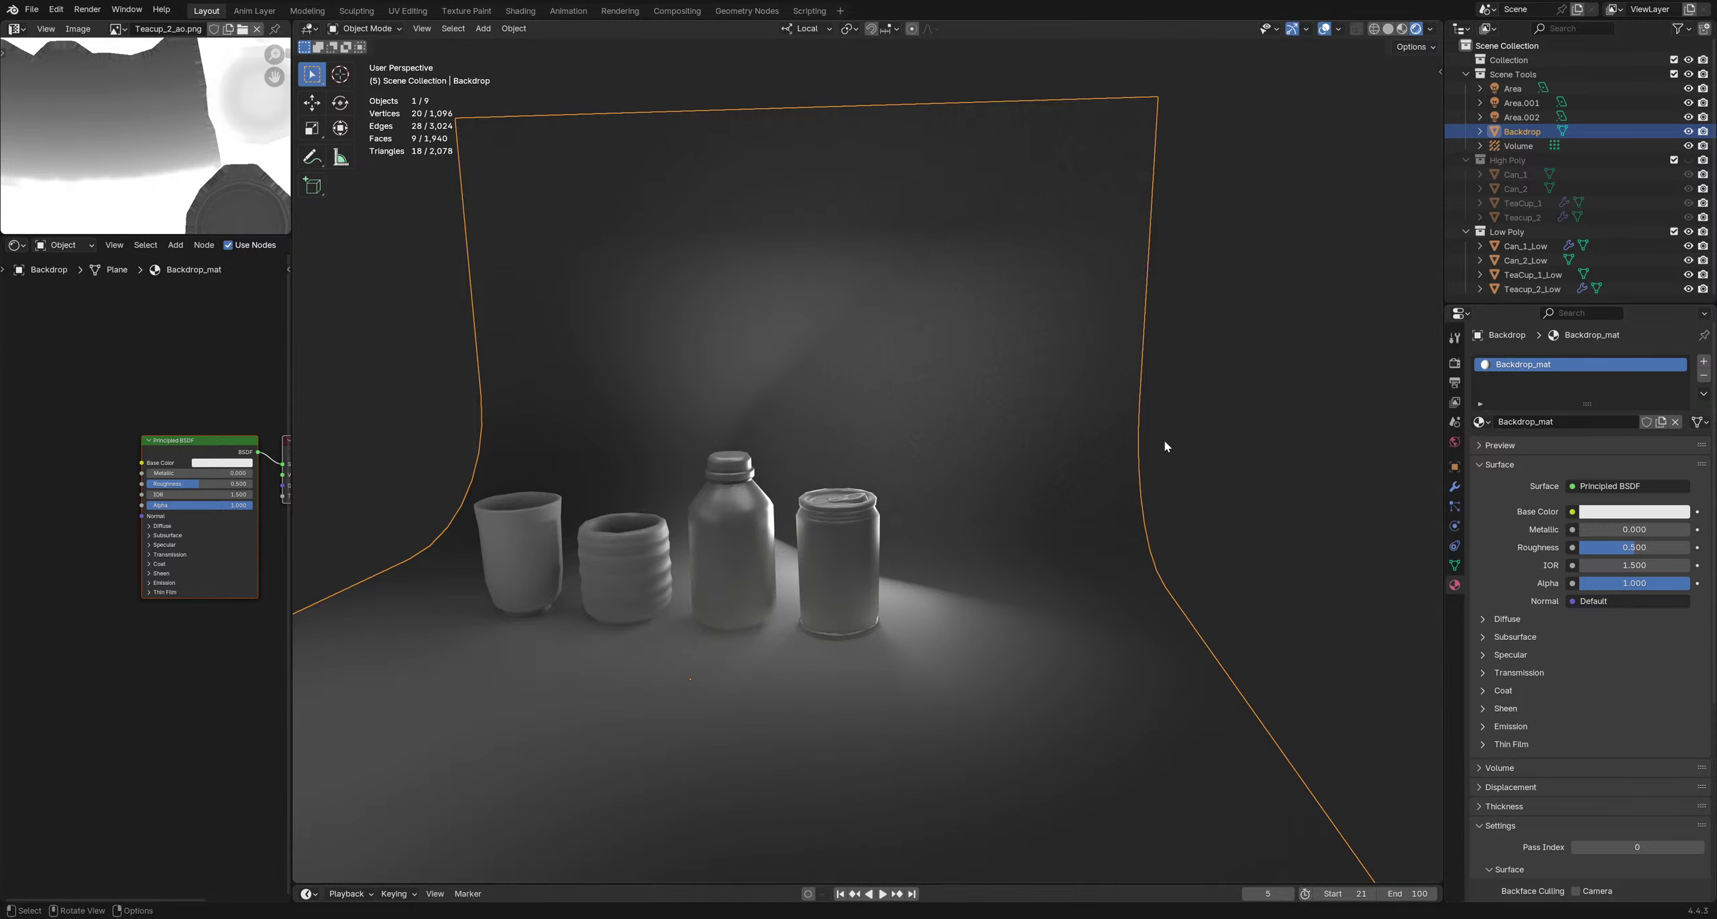
Darken the backdrop material's Base Color to a dark grey
middle_drag(1164, 446, 981, 442)
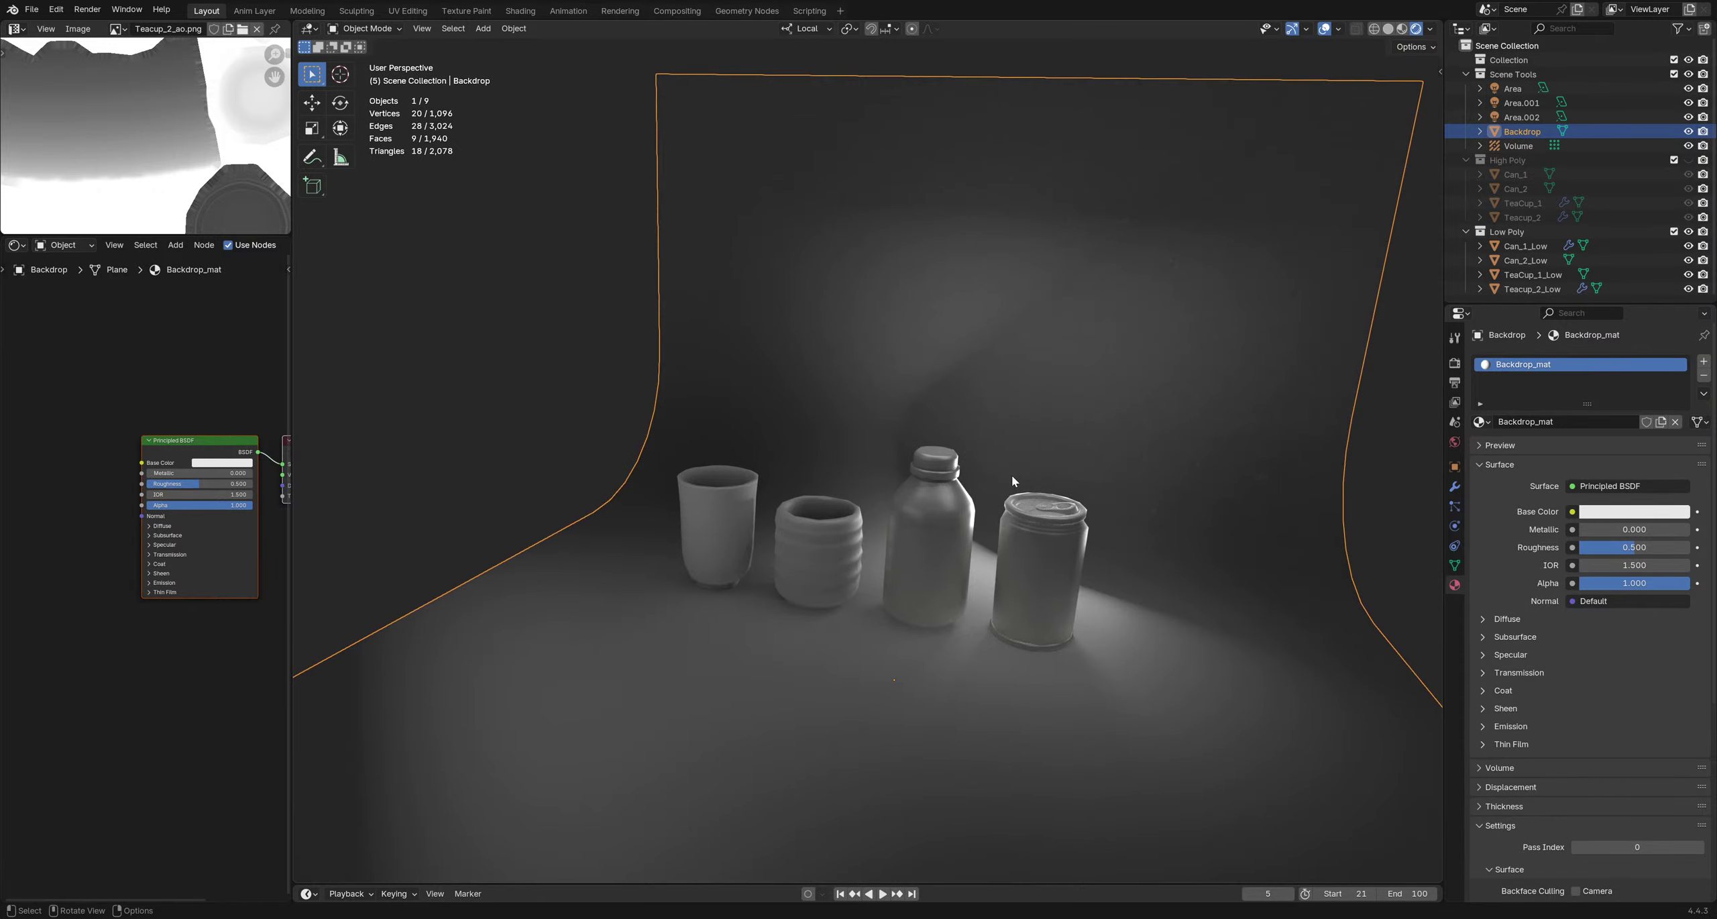
middle_drag(1033, 486, 970, 433)
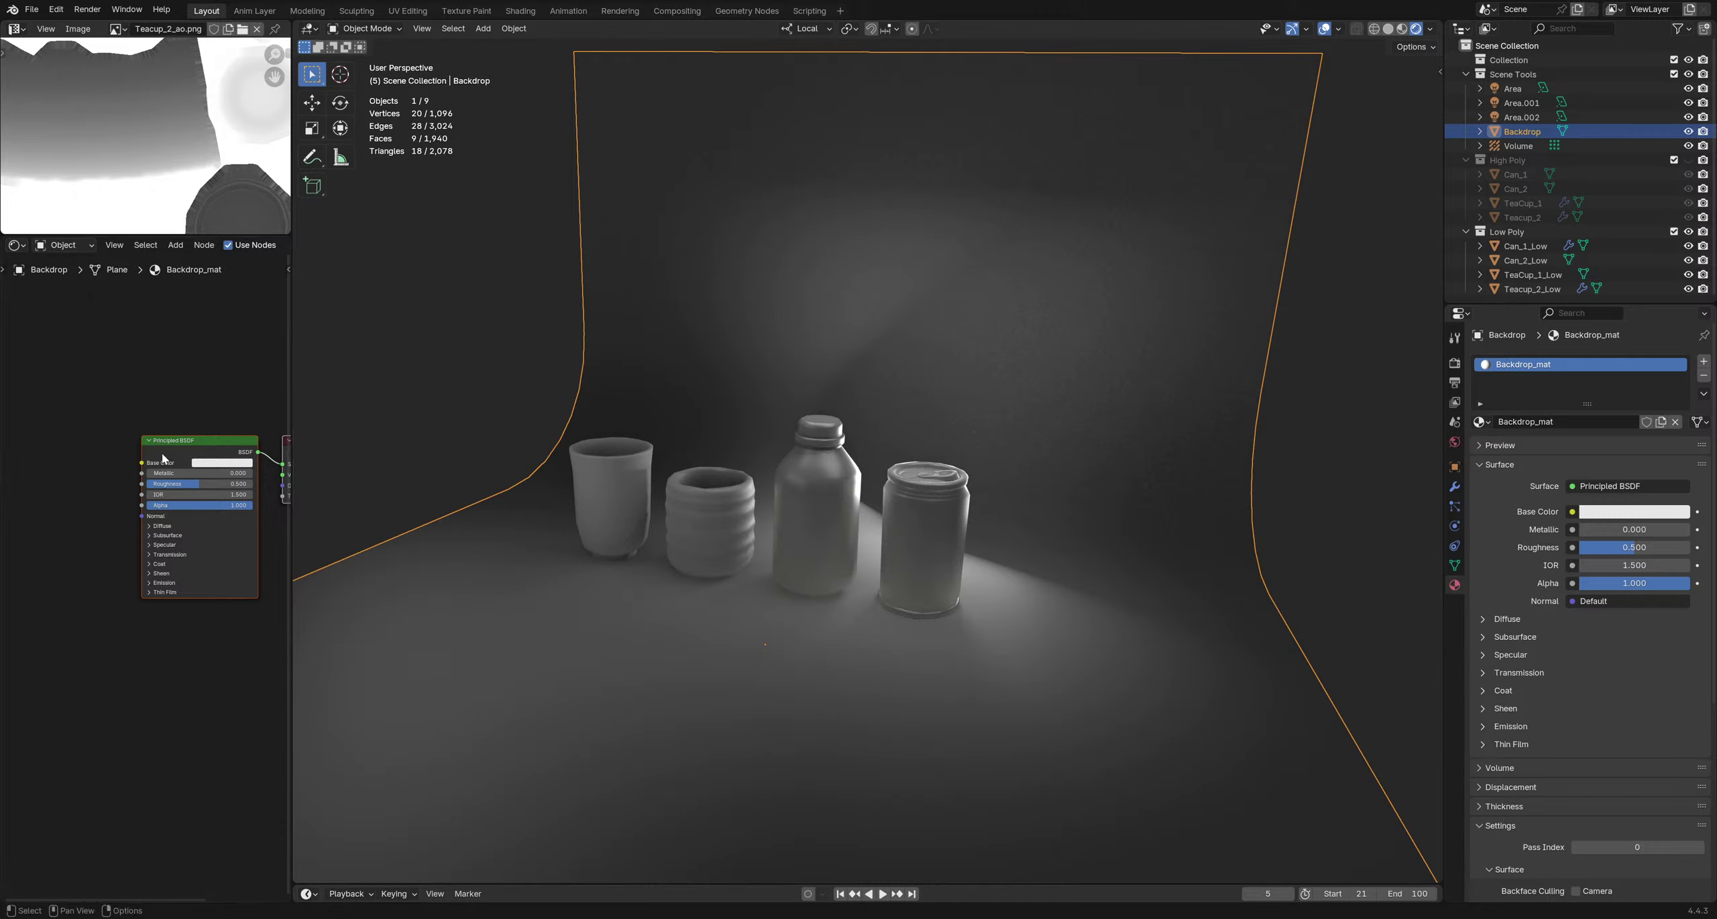
click(205, 463)
click(231, 463)
drag(282, 321, 281, 356)
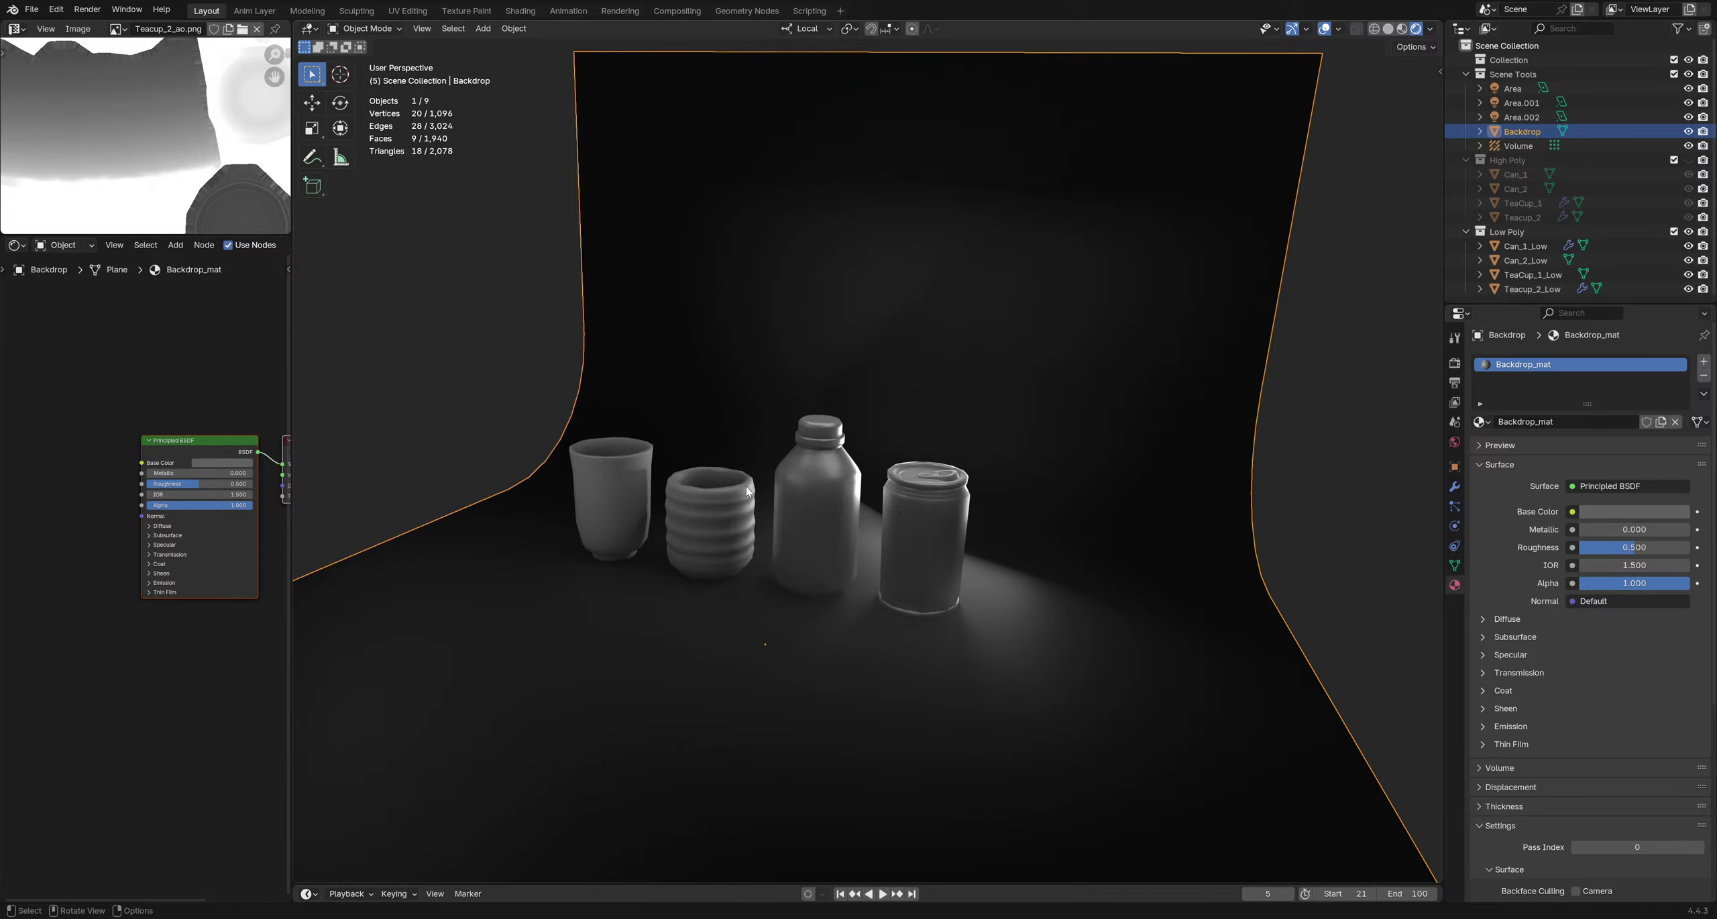
Make the backdrop material fully glossy by setting its Roughness to 0
key(alt+a)
middle_drag(721, 397, 886, 545)
click(924, 559)
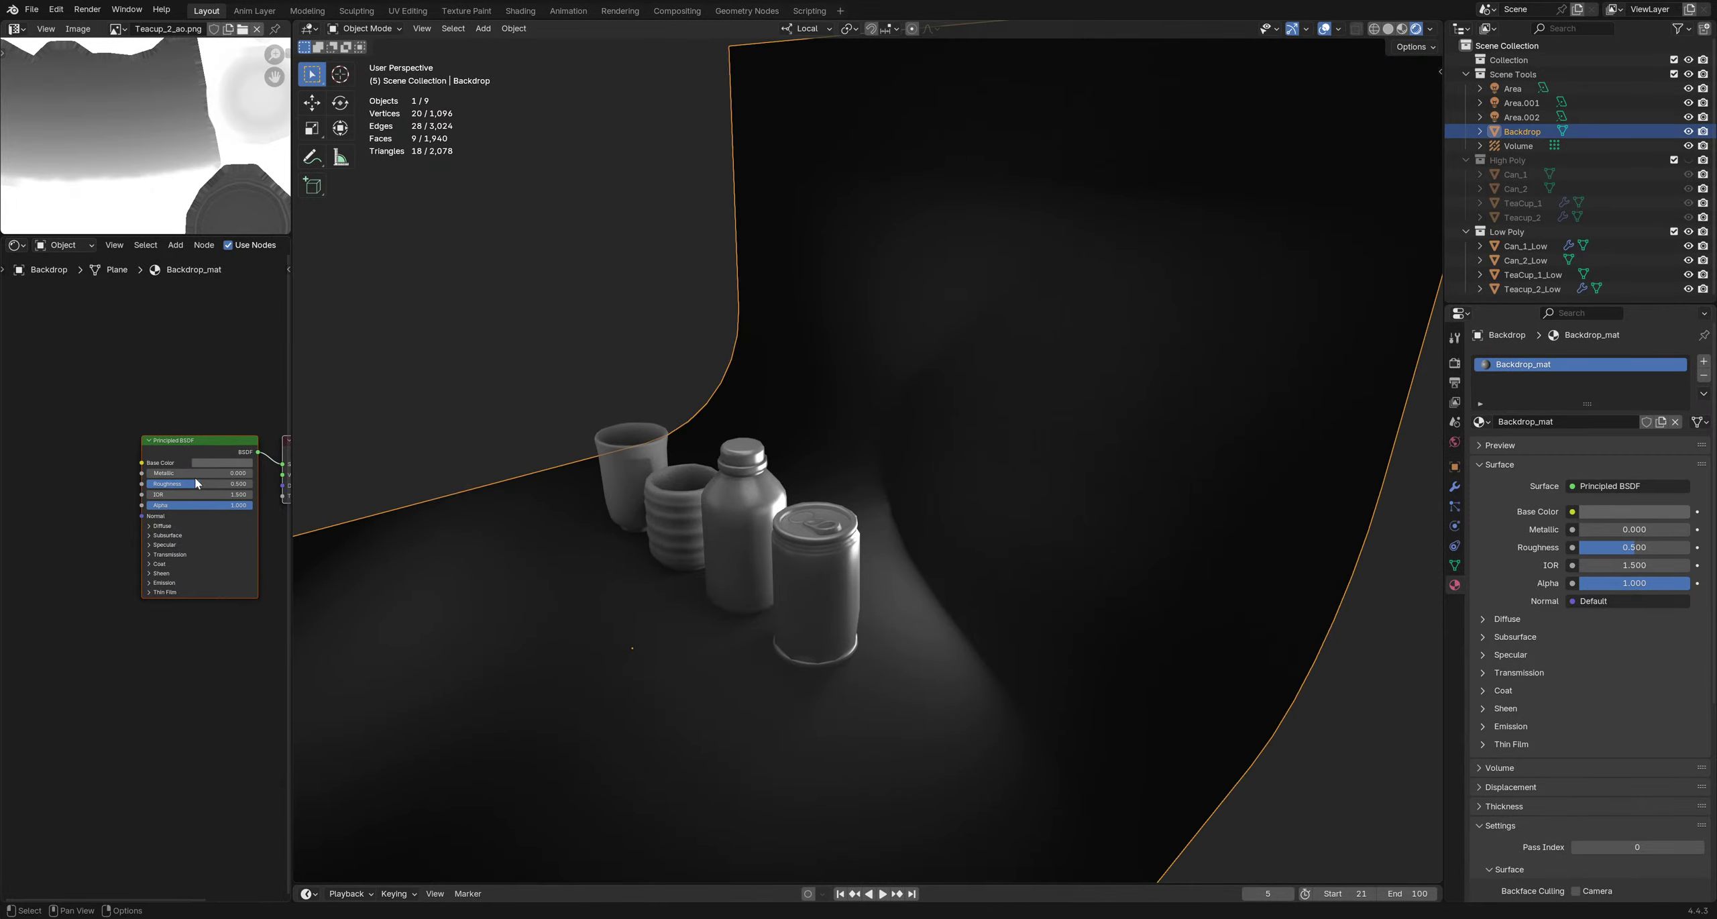
mouse_move(199, 483)
mouse_down()
mouse_move(228, 484)
mouse_move(144, 484)
mouse_up()
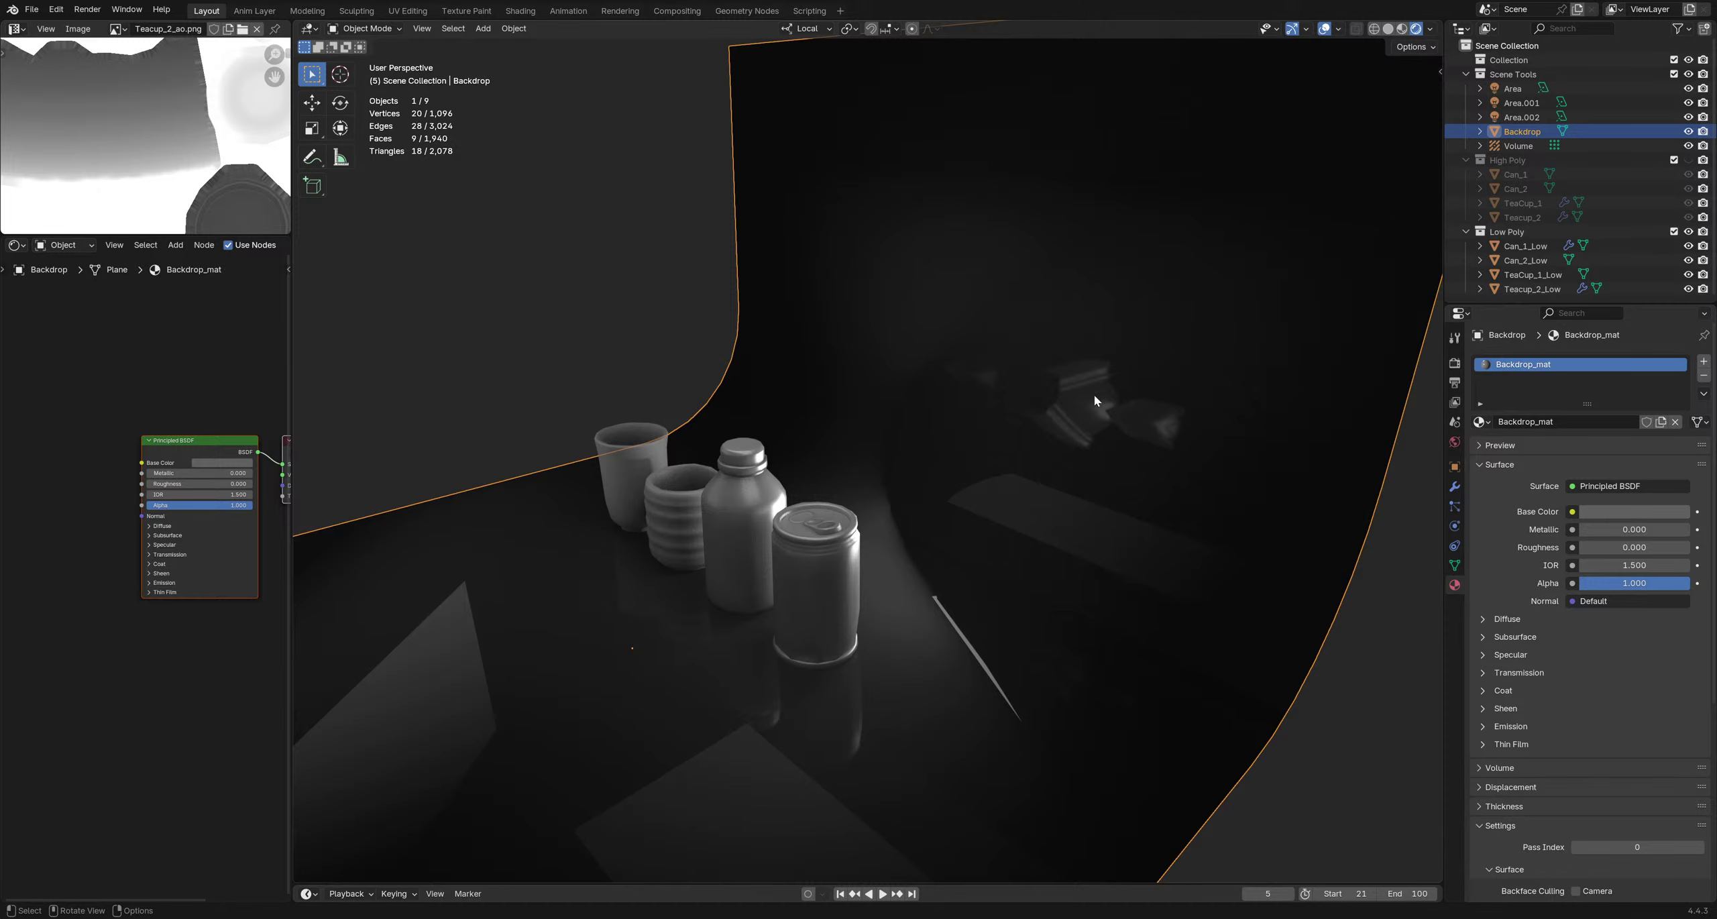
Examine the backdrop's reflections from slightly different angles, comparing EEVEE against Cycles and returning the render engine to EEVEE
mouse_move(936, 487)
middle_down()
mouse_move(951, 432)
mouse_move(888, 497)
mouse_move(931, 486)
mouse_move(888, 480)
mouse_move(906, 480)
middle_up()
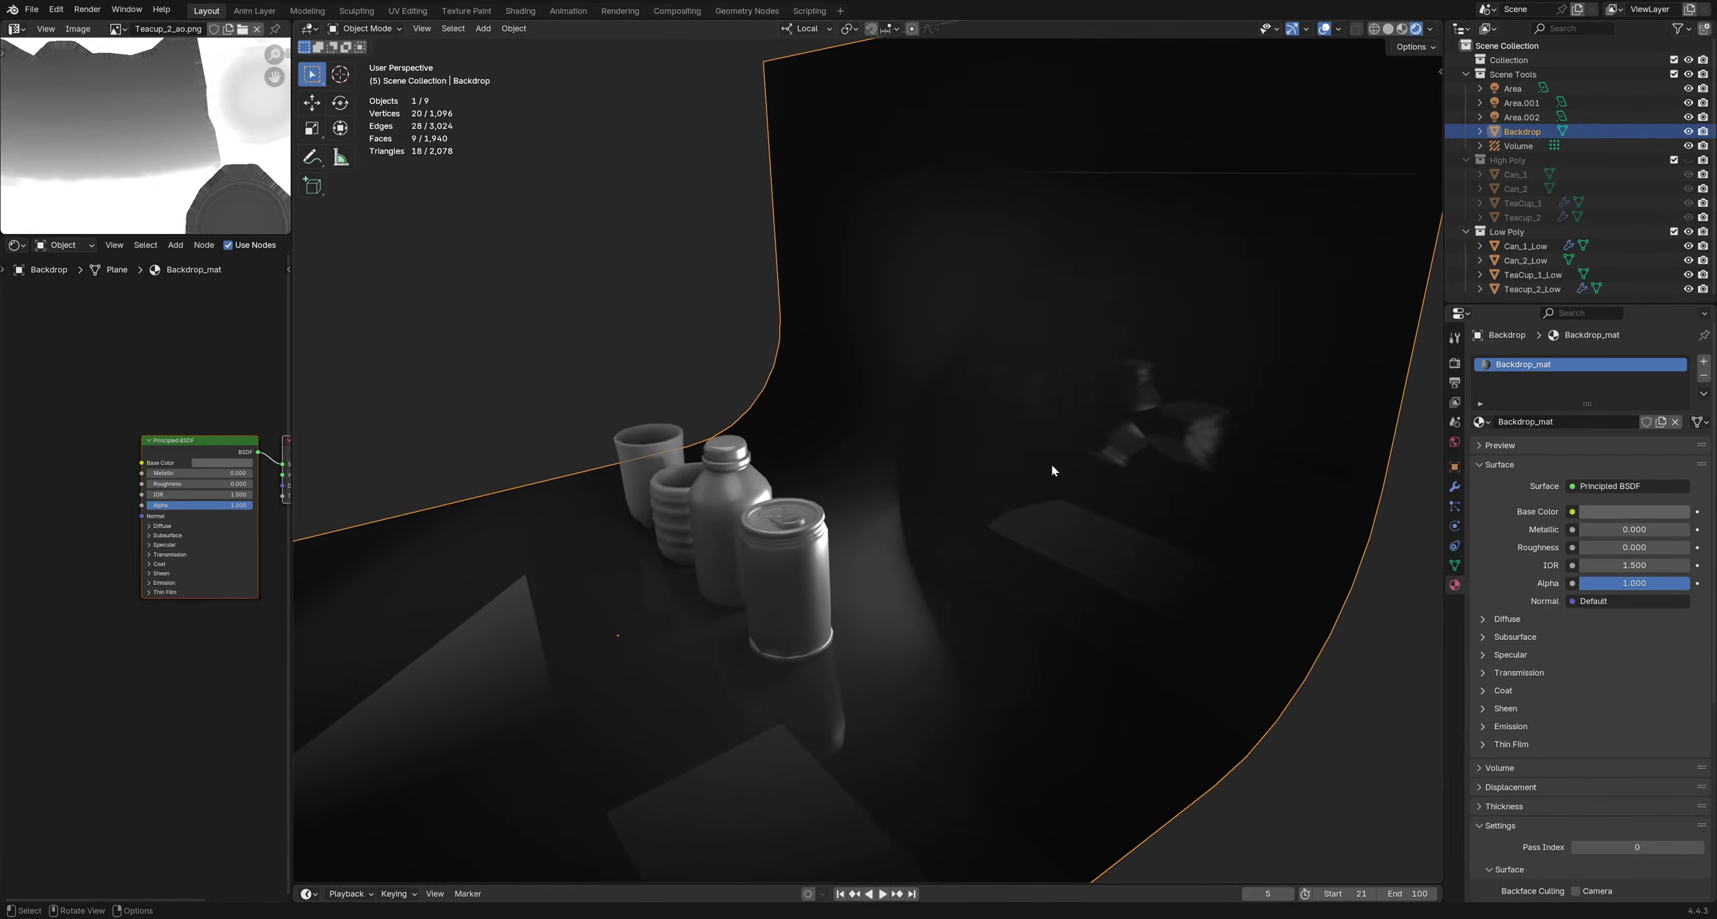
middle_drag(1098, 436, 978, 393)
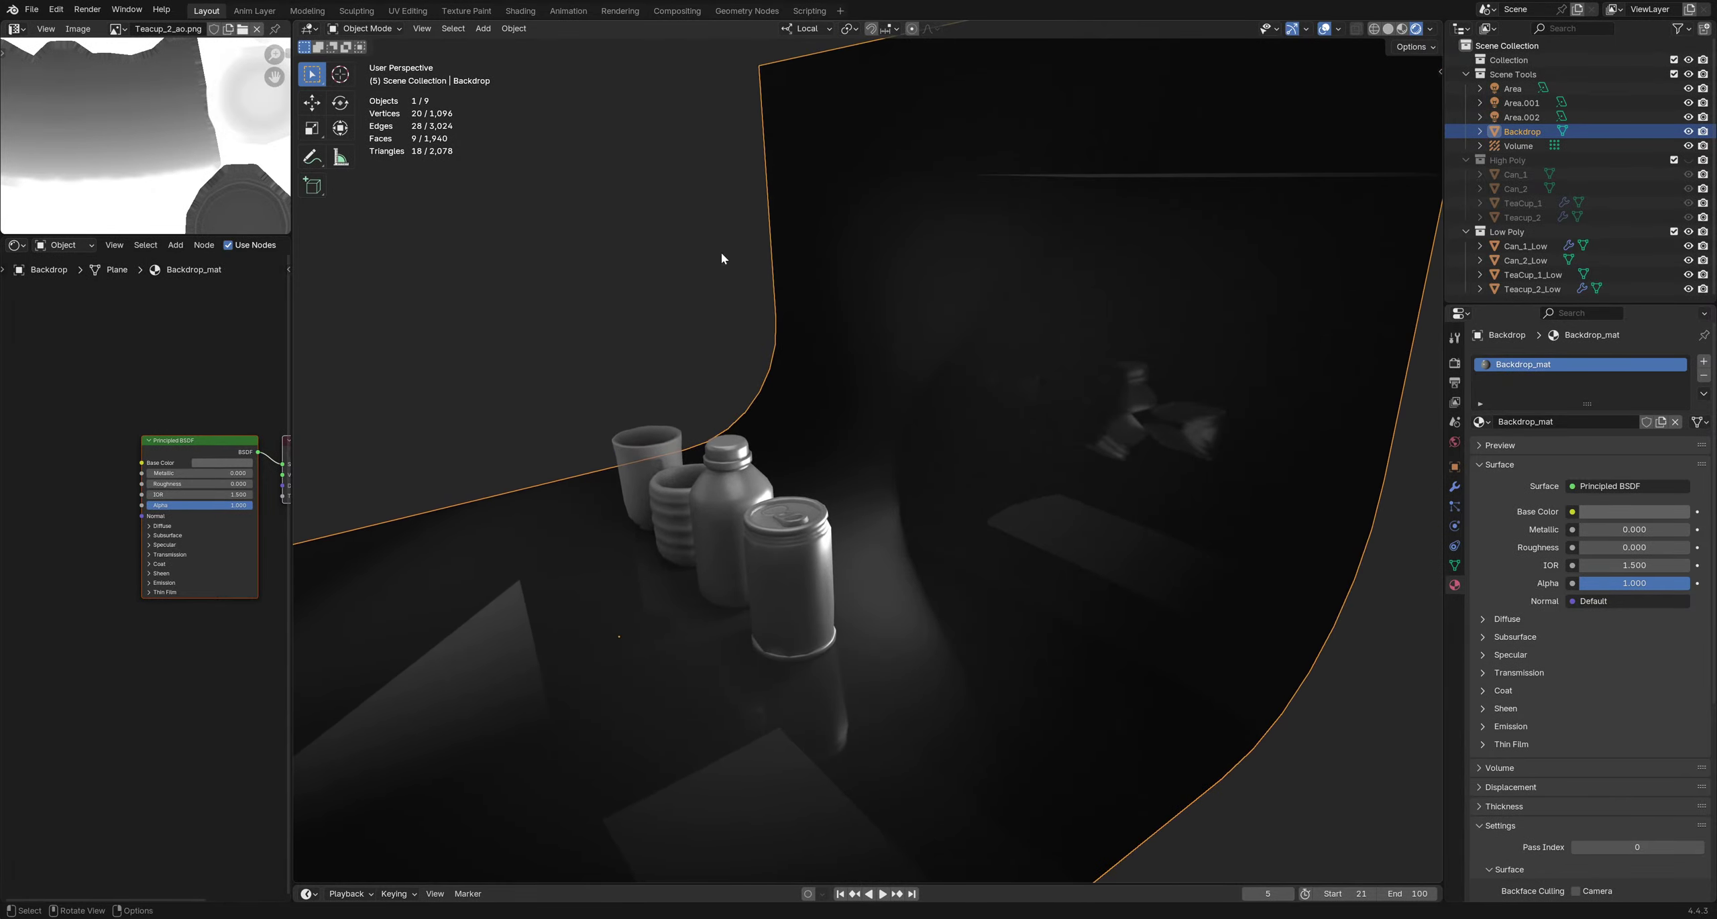
mouse_move(1156, 436)
middle_down()
mouse_move(1076, 475)
mouse_move(1135, 440)
mouse_move(1113, 454)
middle_up()
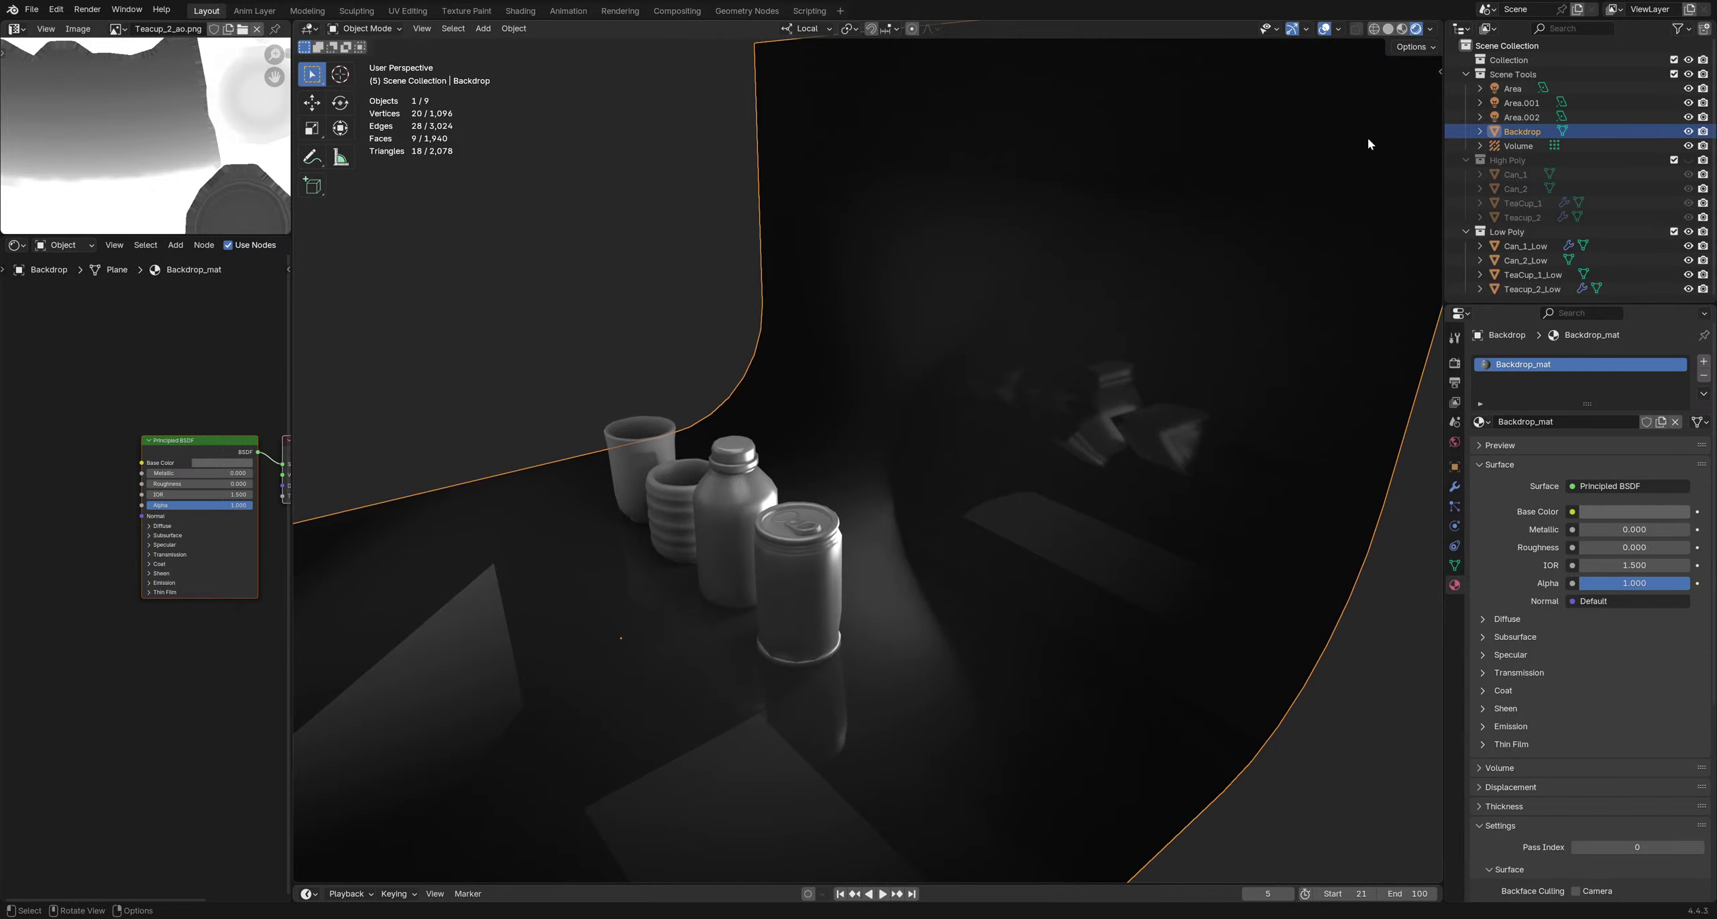
click(1430, 28)
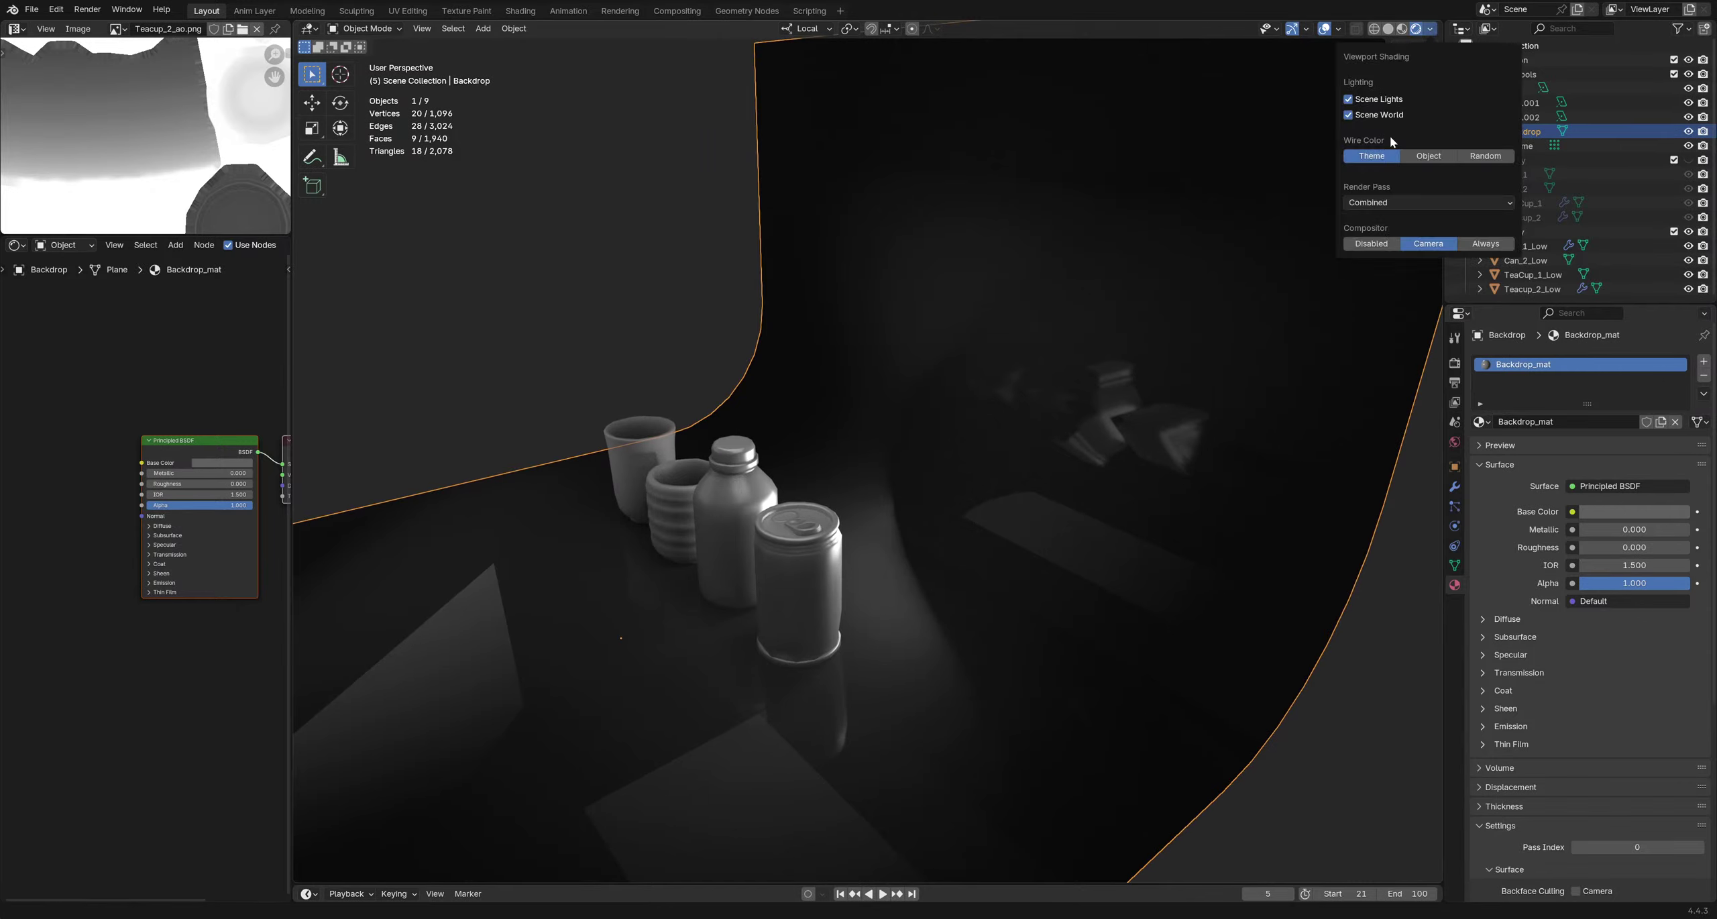
click(1454, 362)
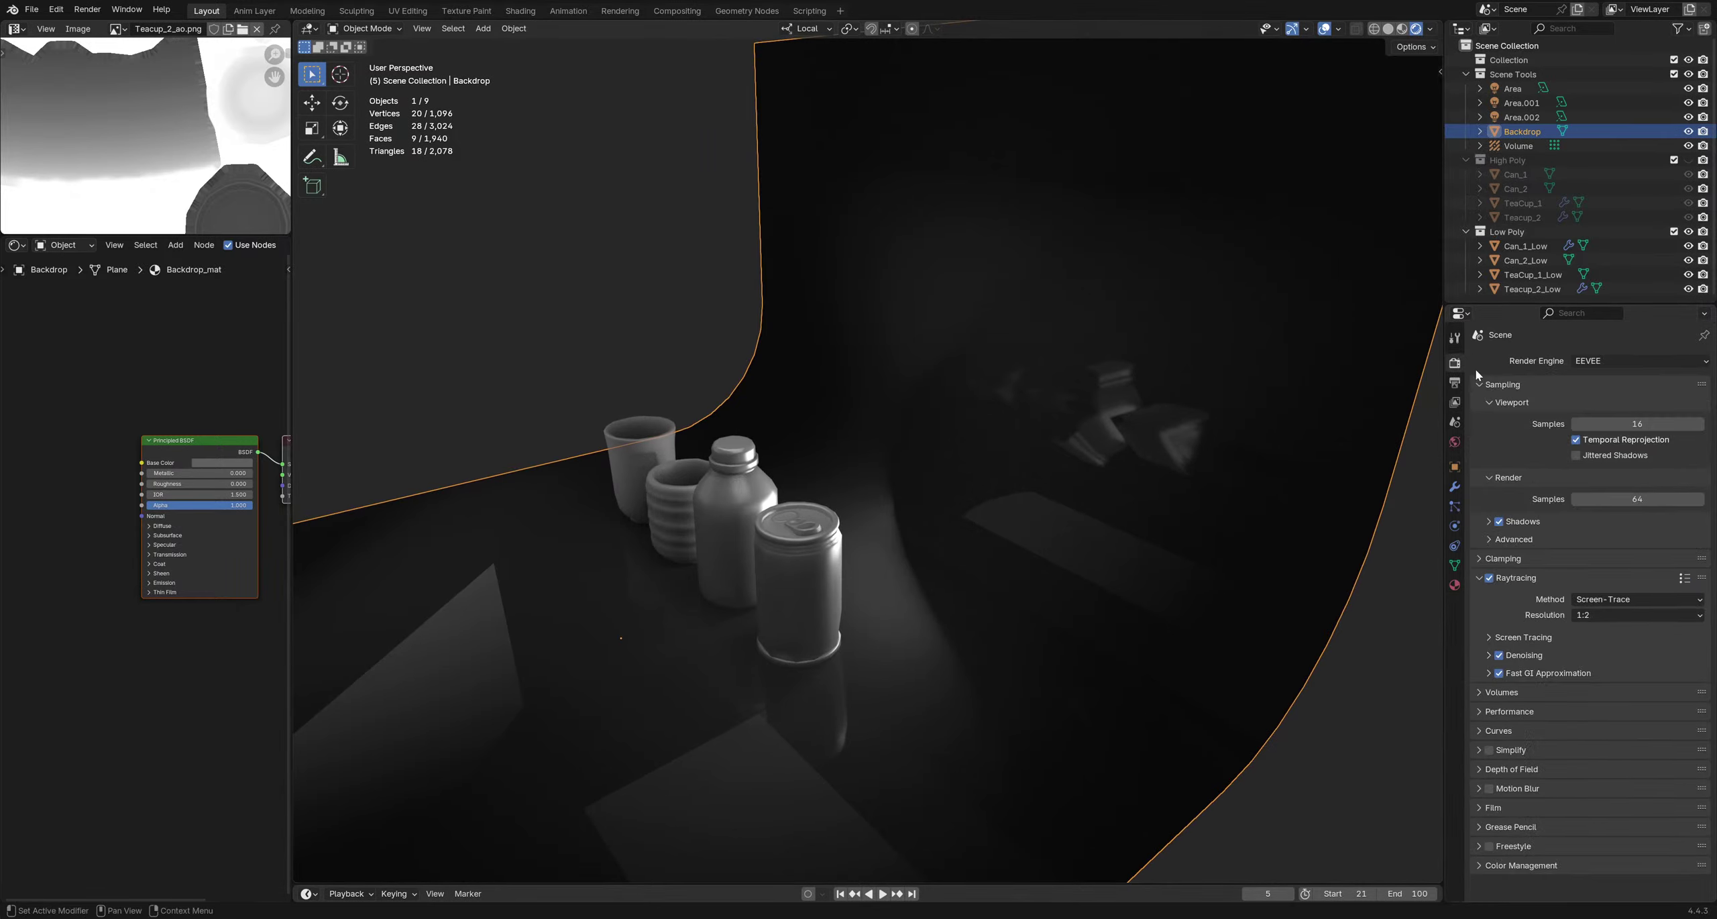
click(1580, 363)
click(1589, 409)
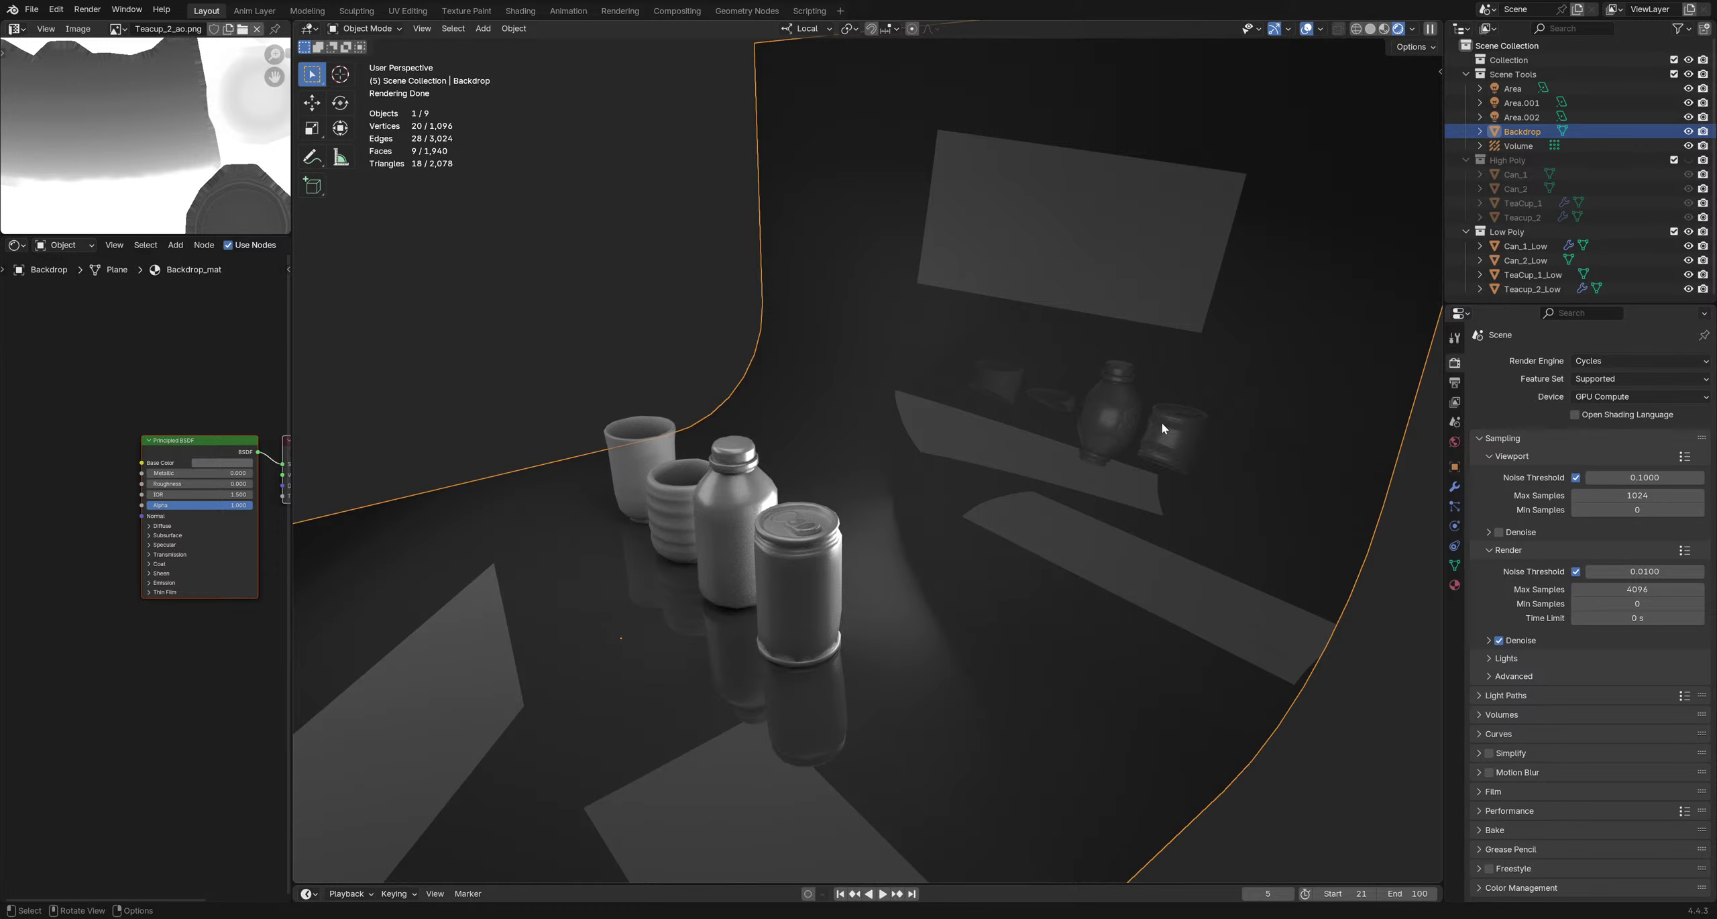
click(1610, 360)
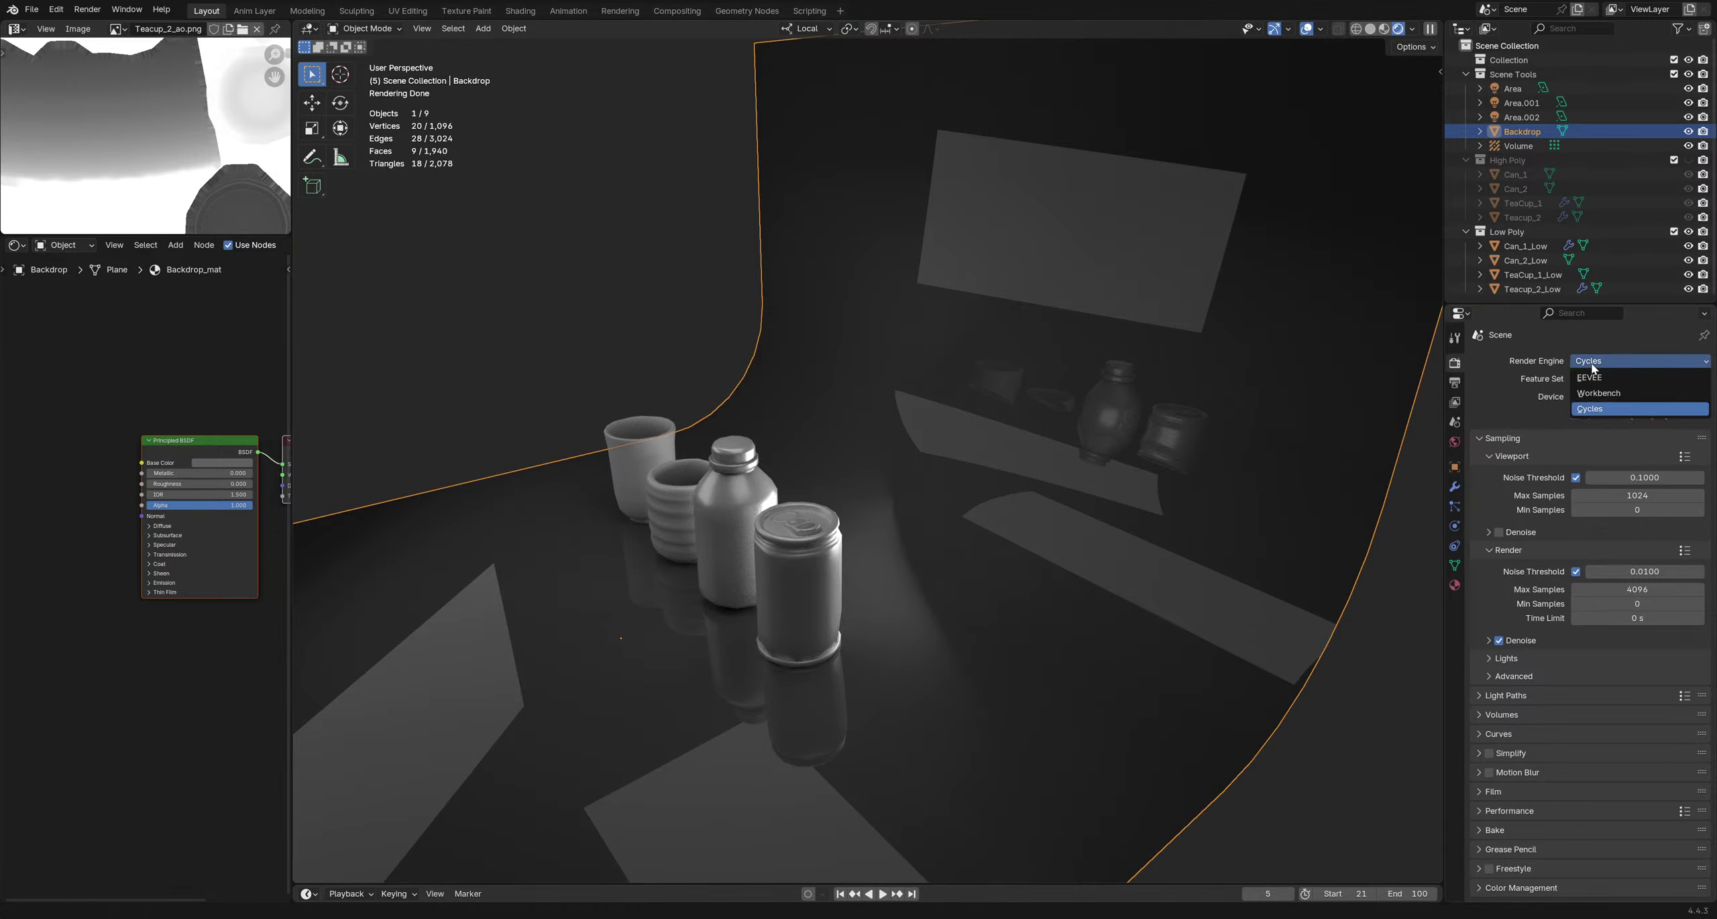
click(1603, 372)
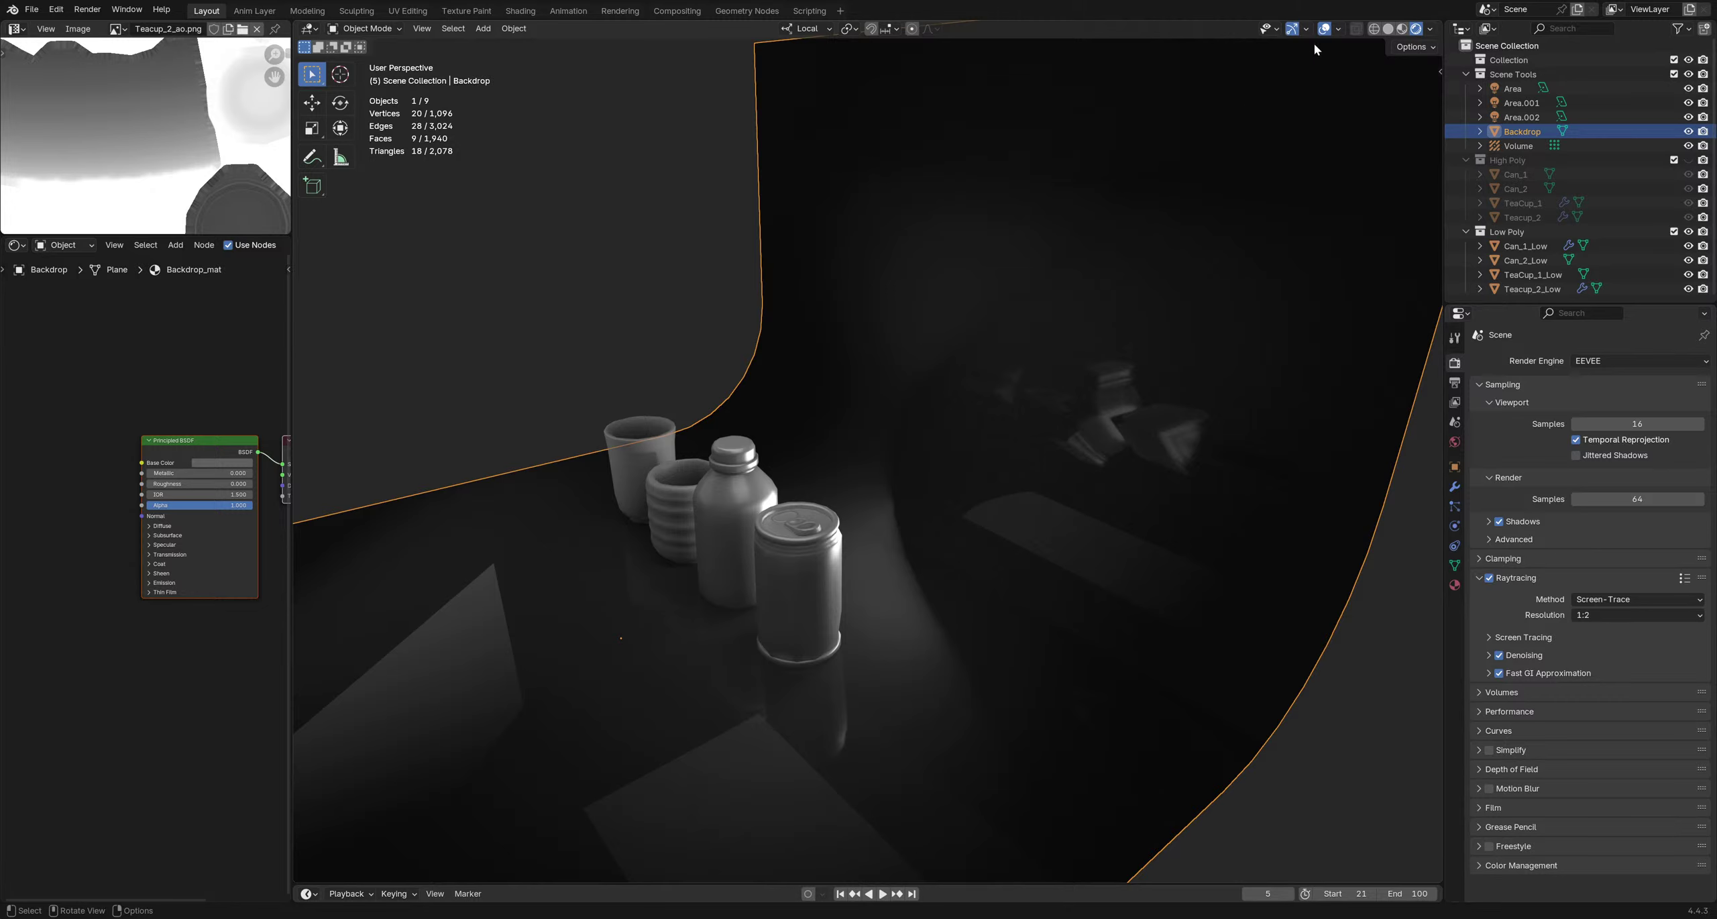
Turn on the Extras overlay in the viewport to show the lights and the light probe volume
click(1336, 31)
click(1337, 32)
click(1249, 186)
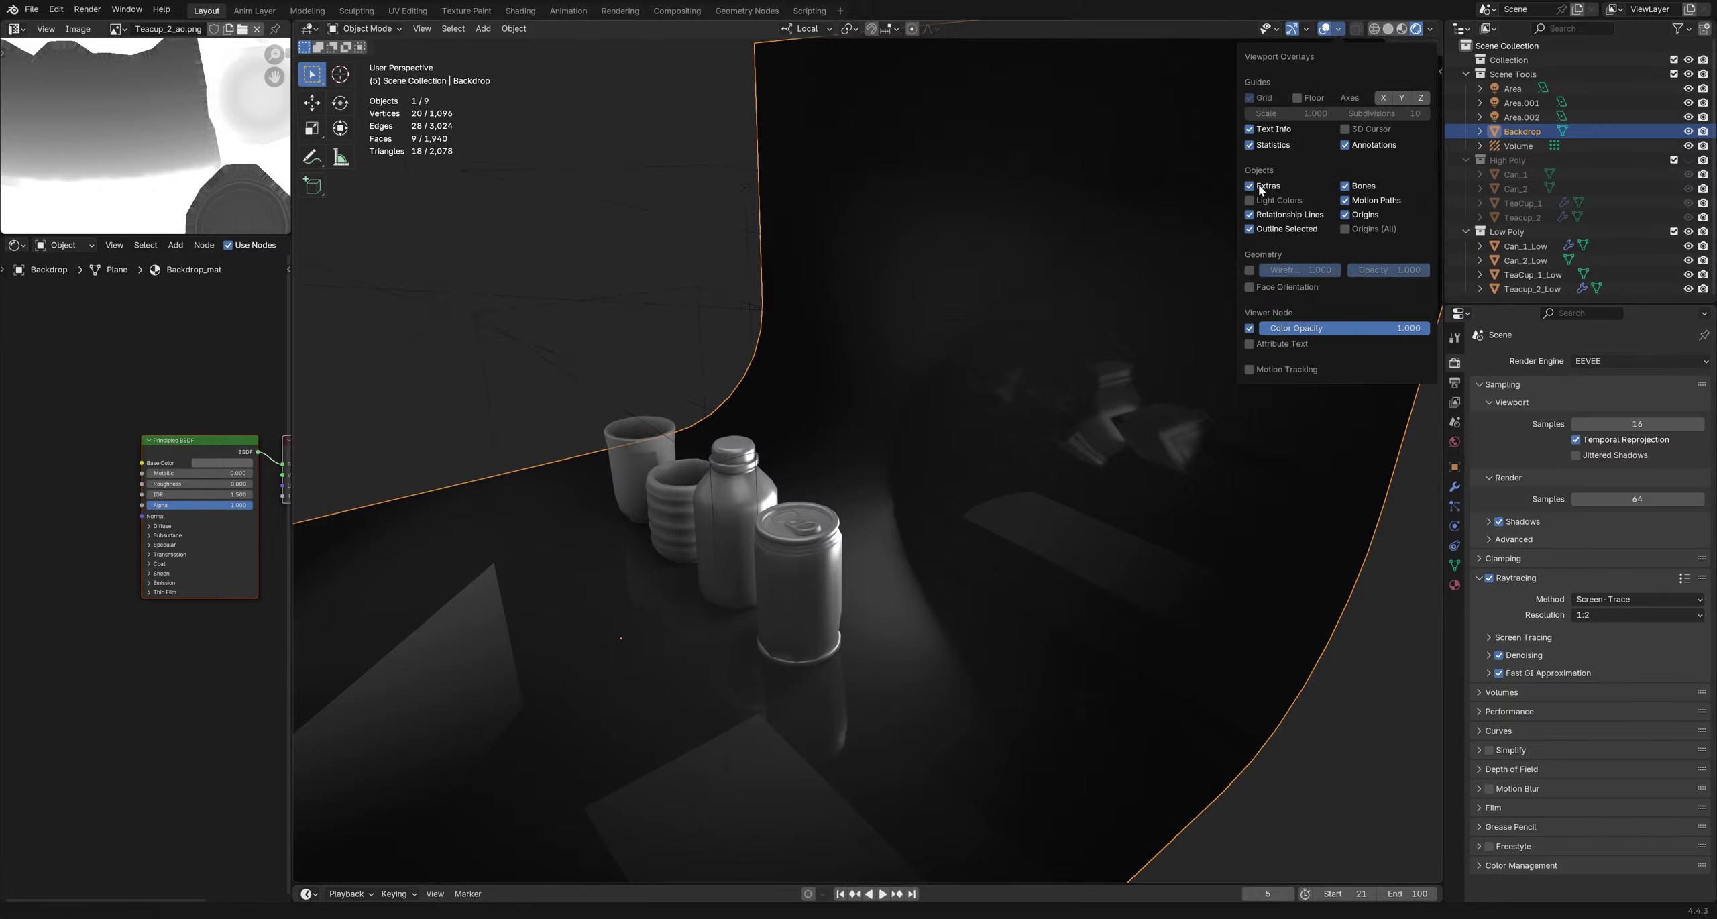
Select the light probe volume around the containers and scale it up by about 2.629
click(831, 407)
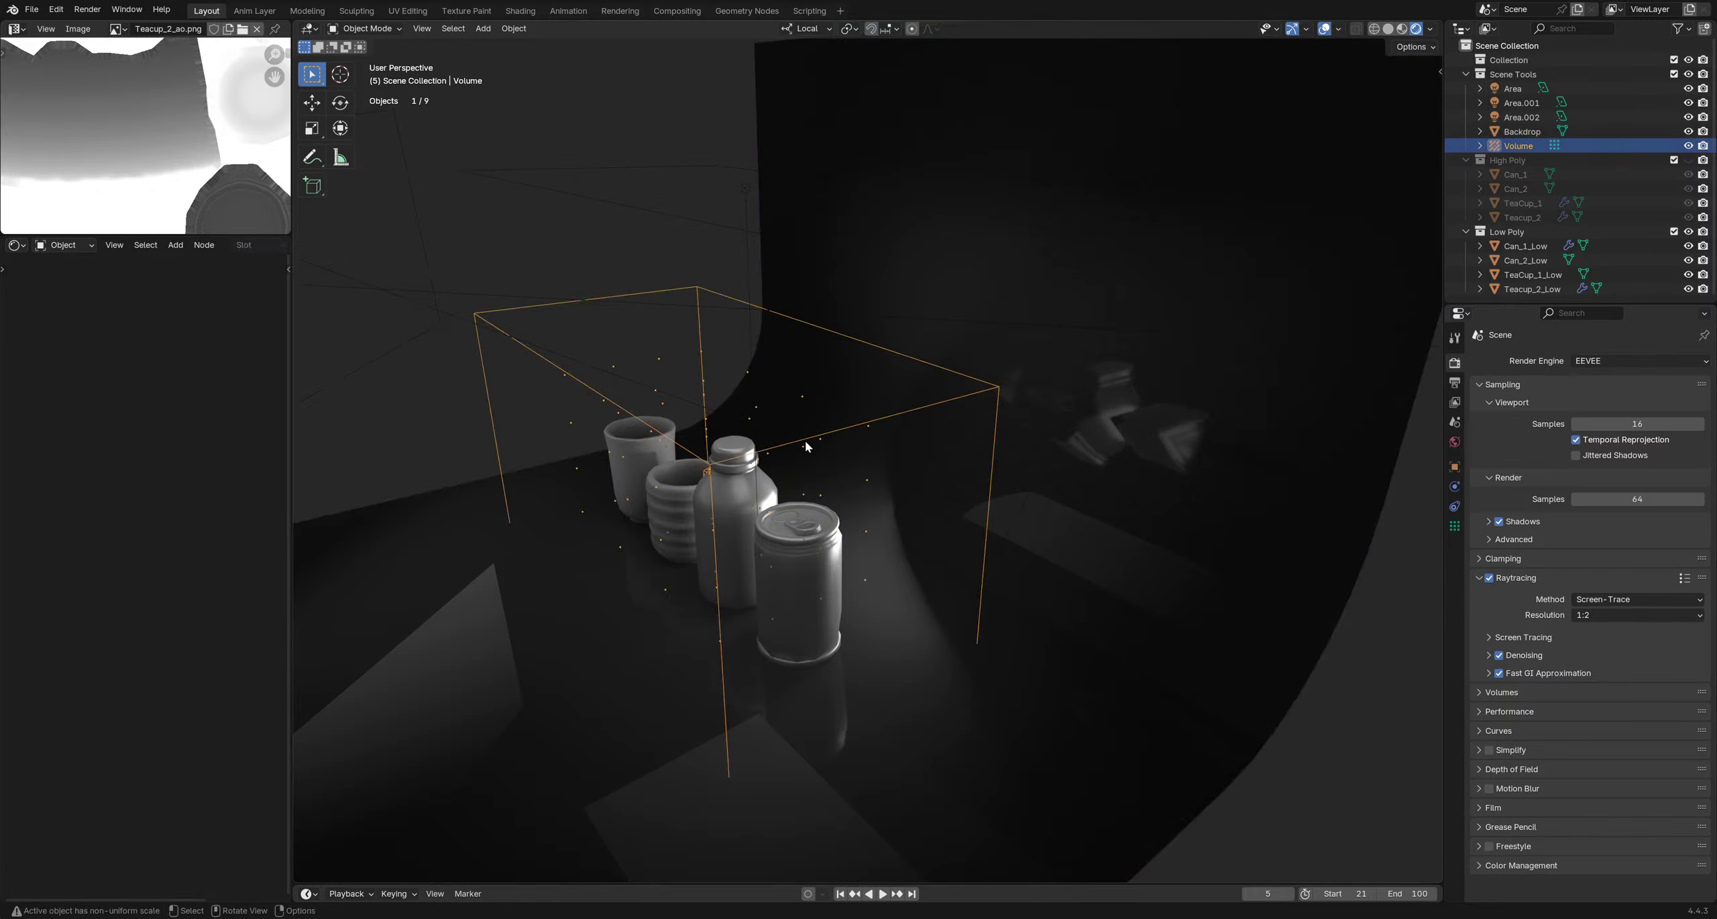
scroll(1080, 464, down, 3)
middle_drag(1080, 464, 926, 480)
key(s)
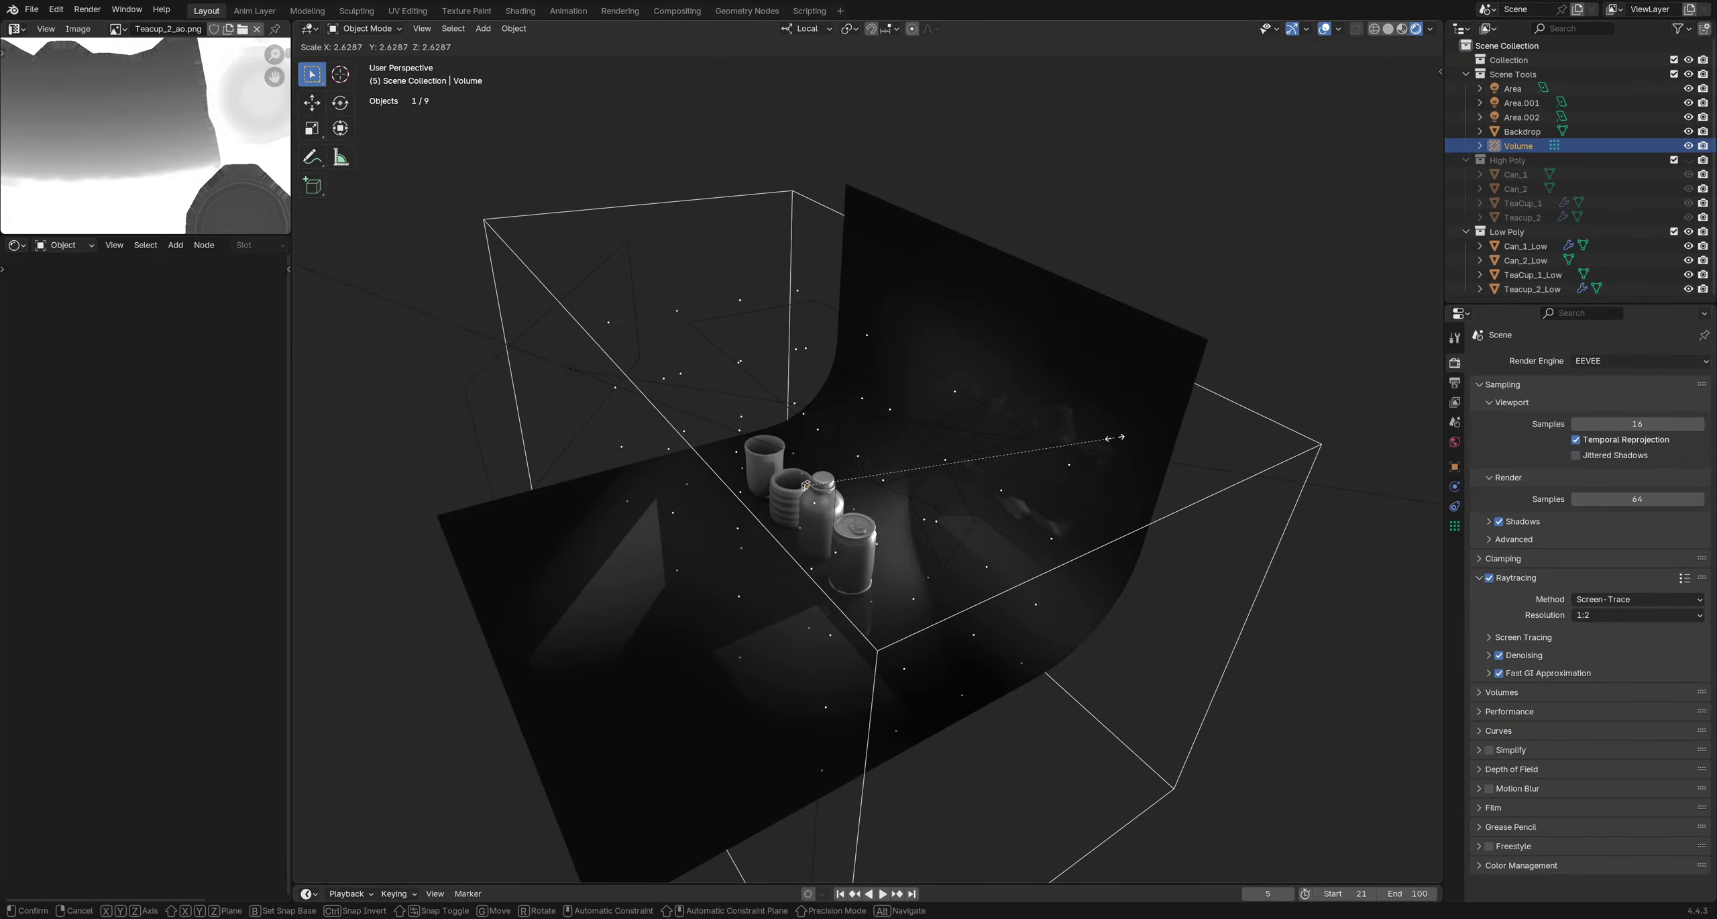
click(1110, 436)
middle_drag(1015, 510, 1031, 456)
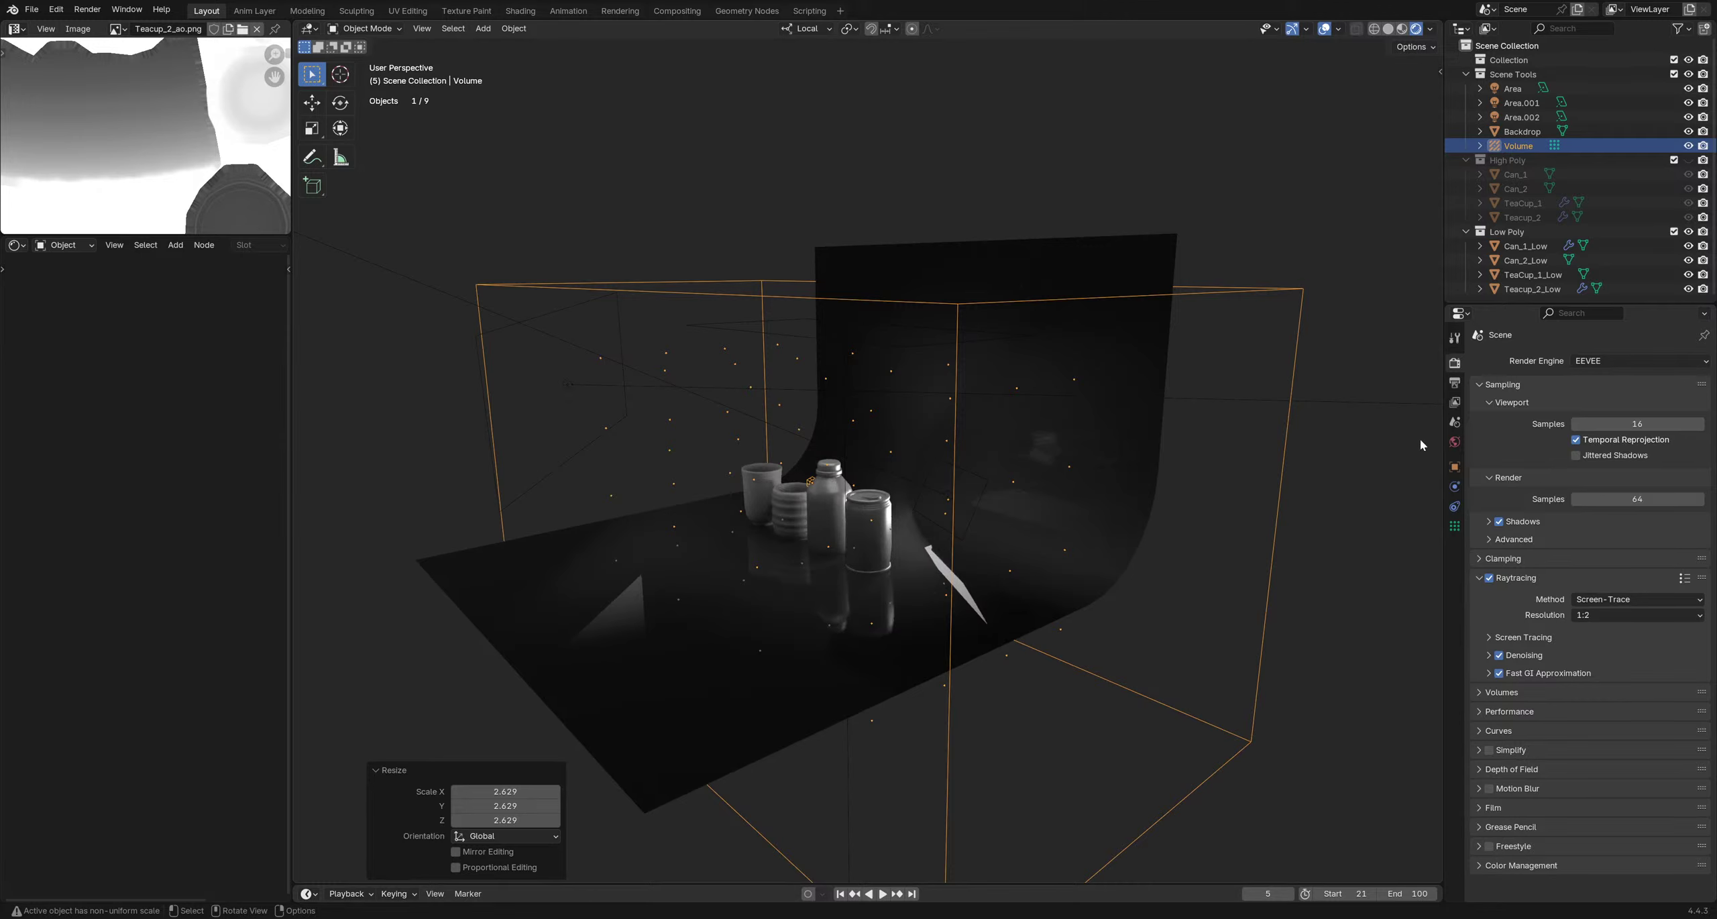
Set the probe volume's Resolution X to 8 and bake its light cache
click(1455, 526)
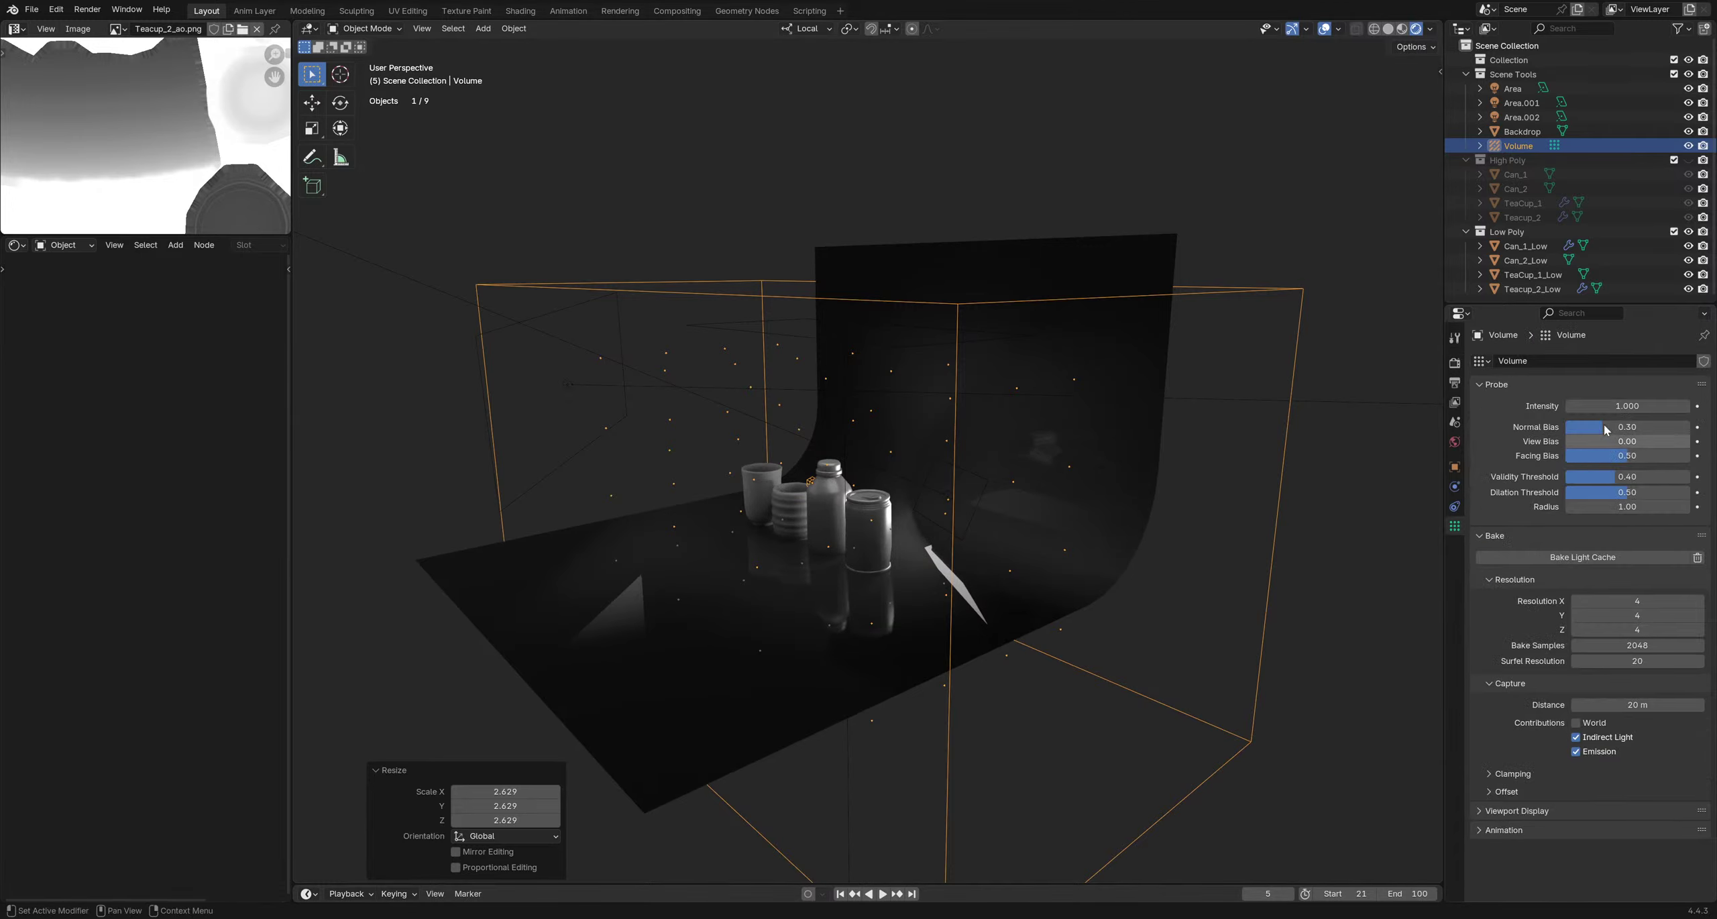
double_click(1643, 603)
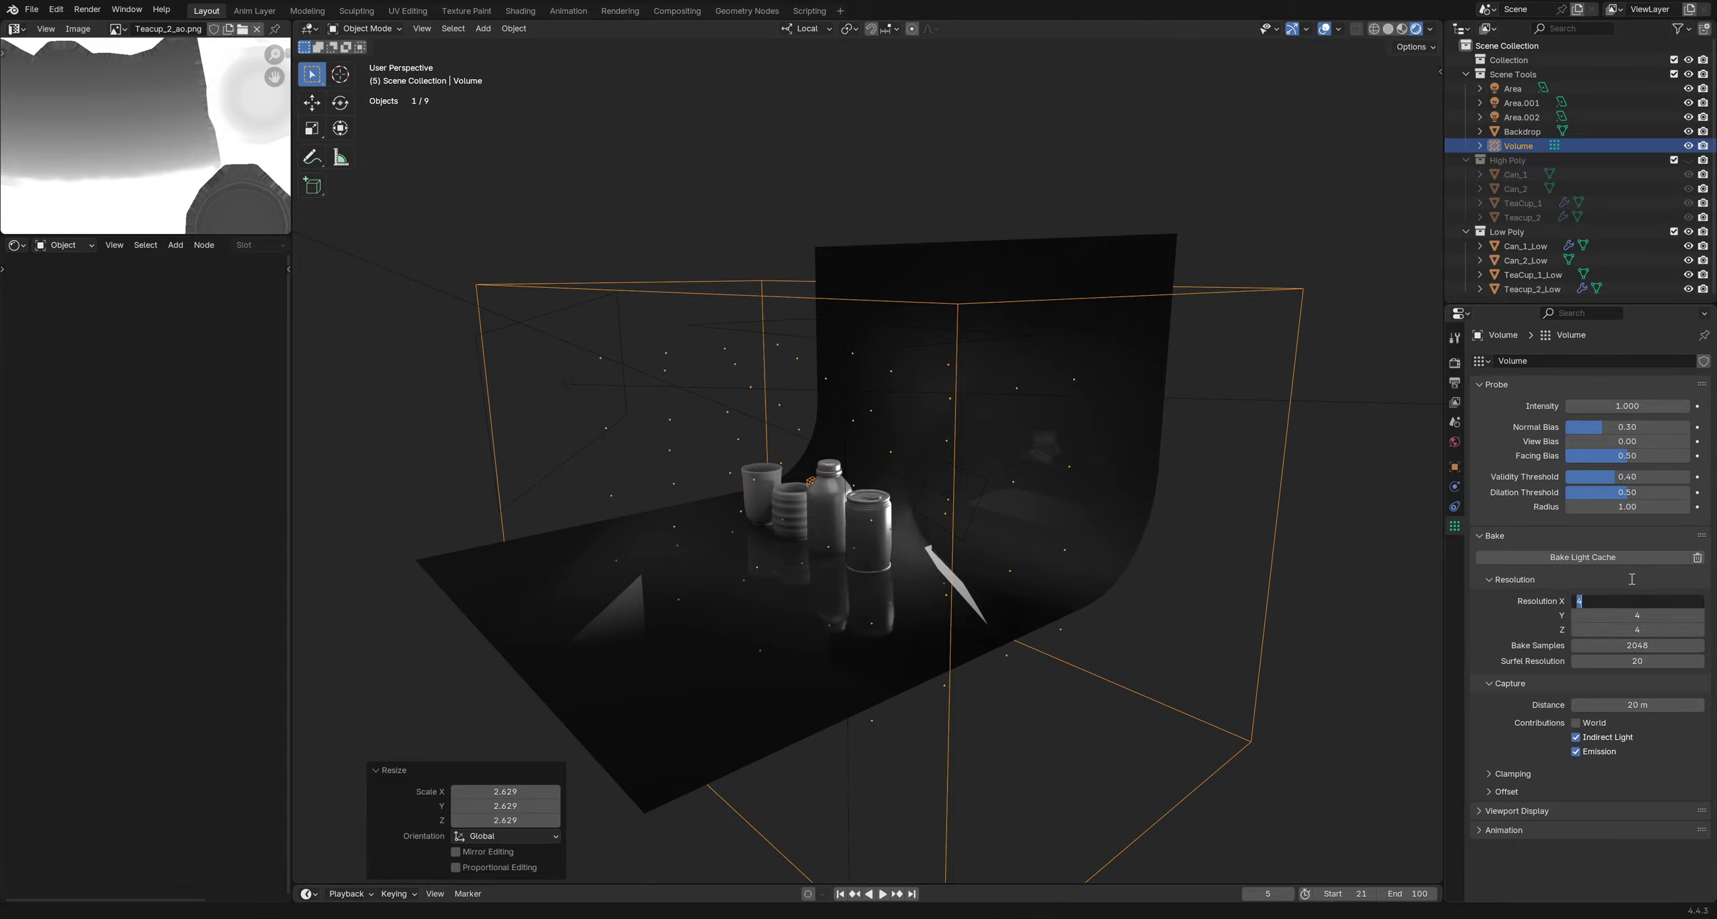
text(8)
key(Return)
middle_drag(1057, 480, 1042, 510)
click(1583, 557)
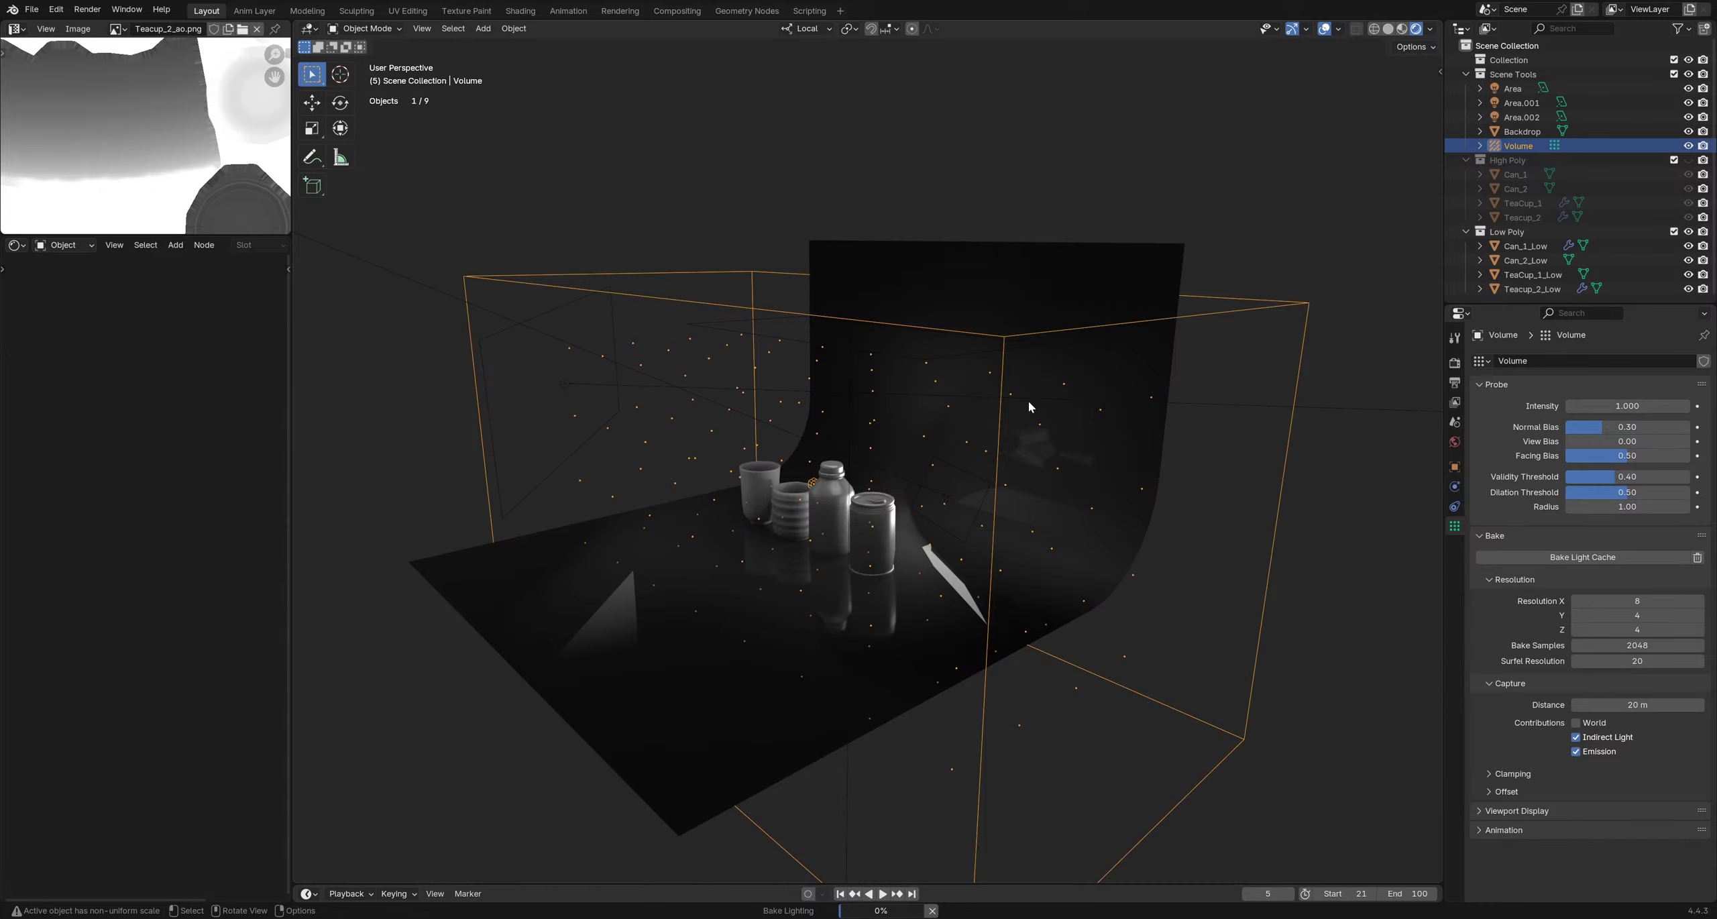
middle_drag(1027, 402, 1043, 467)
scroll(939, 463, up, 4)
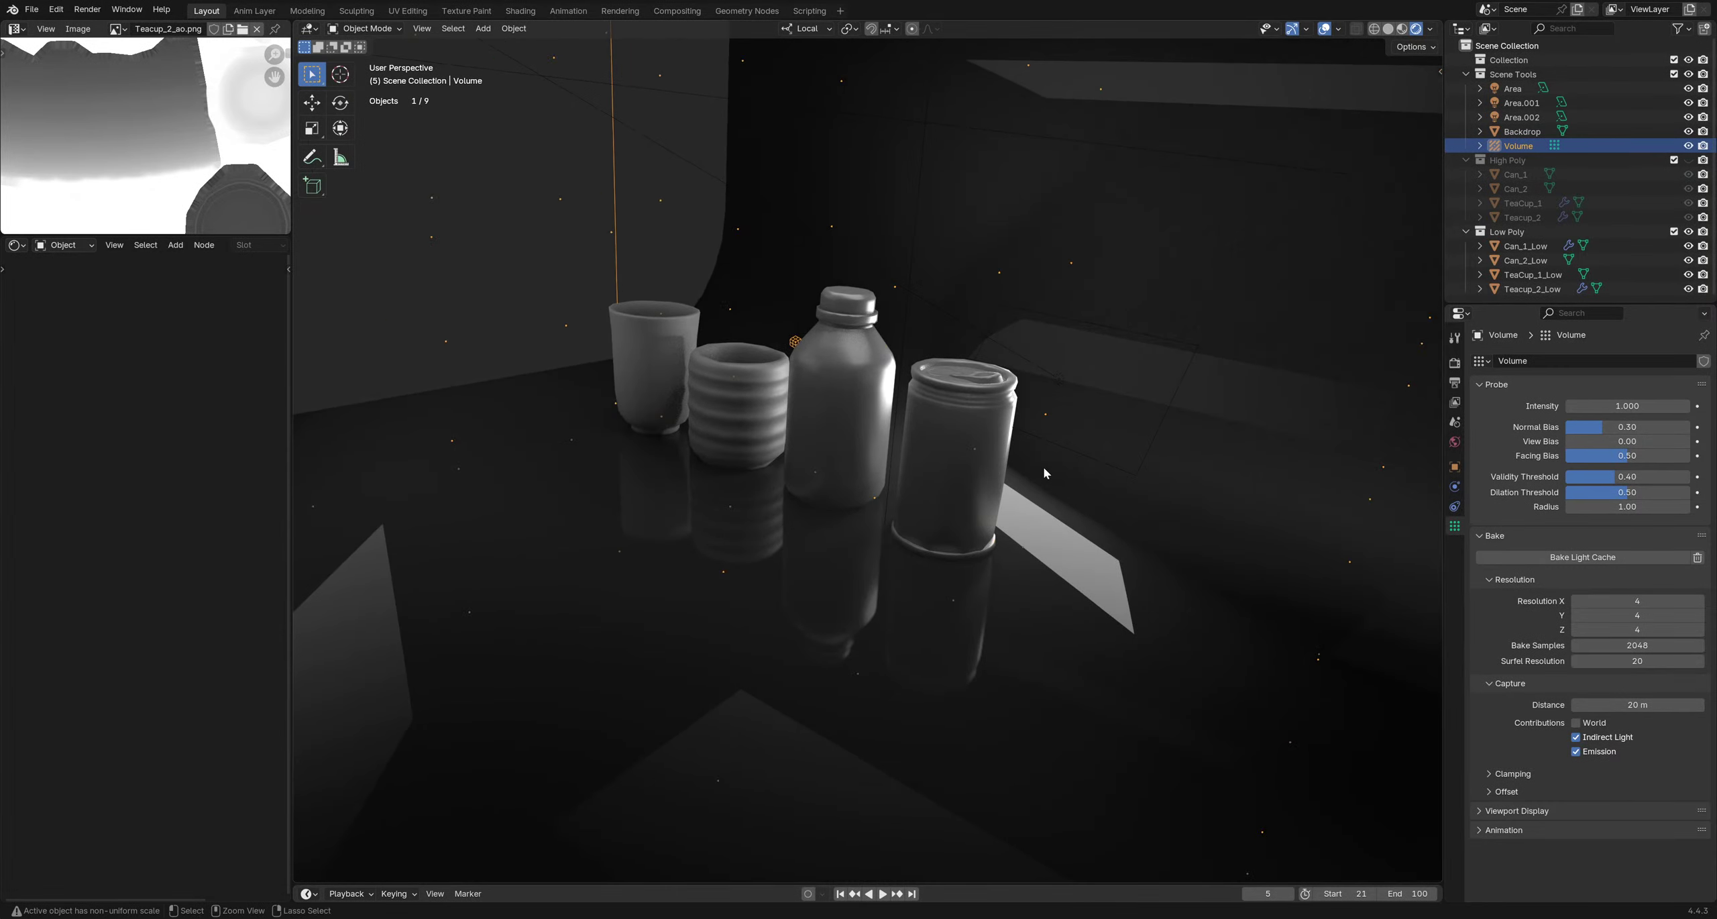
key(ctrl+shift)
ctrl+middle_drag(1104, 485, 1249, 510)
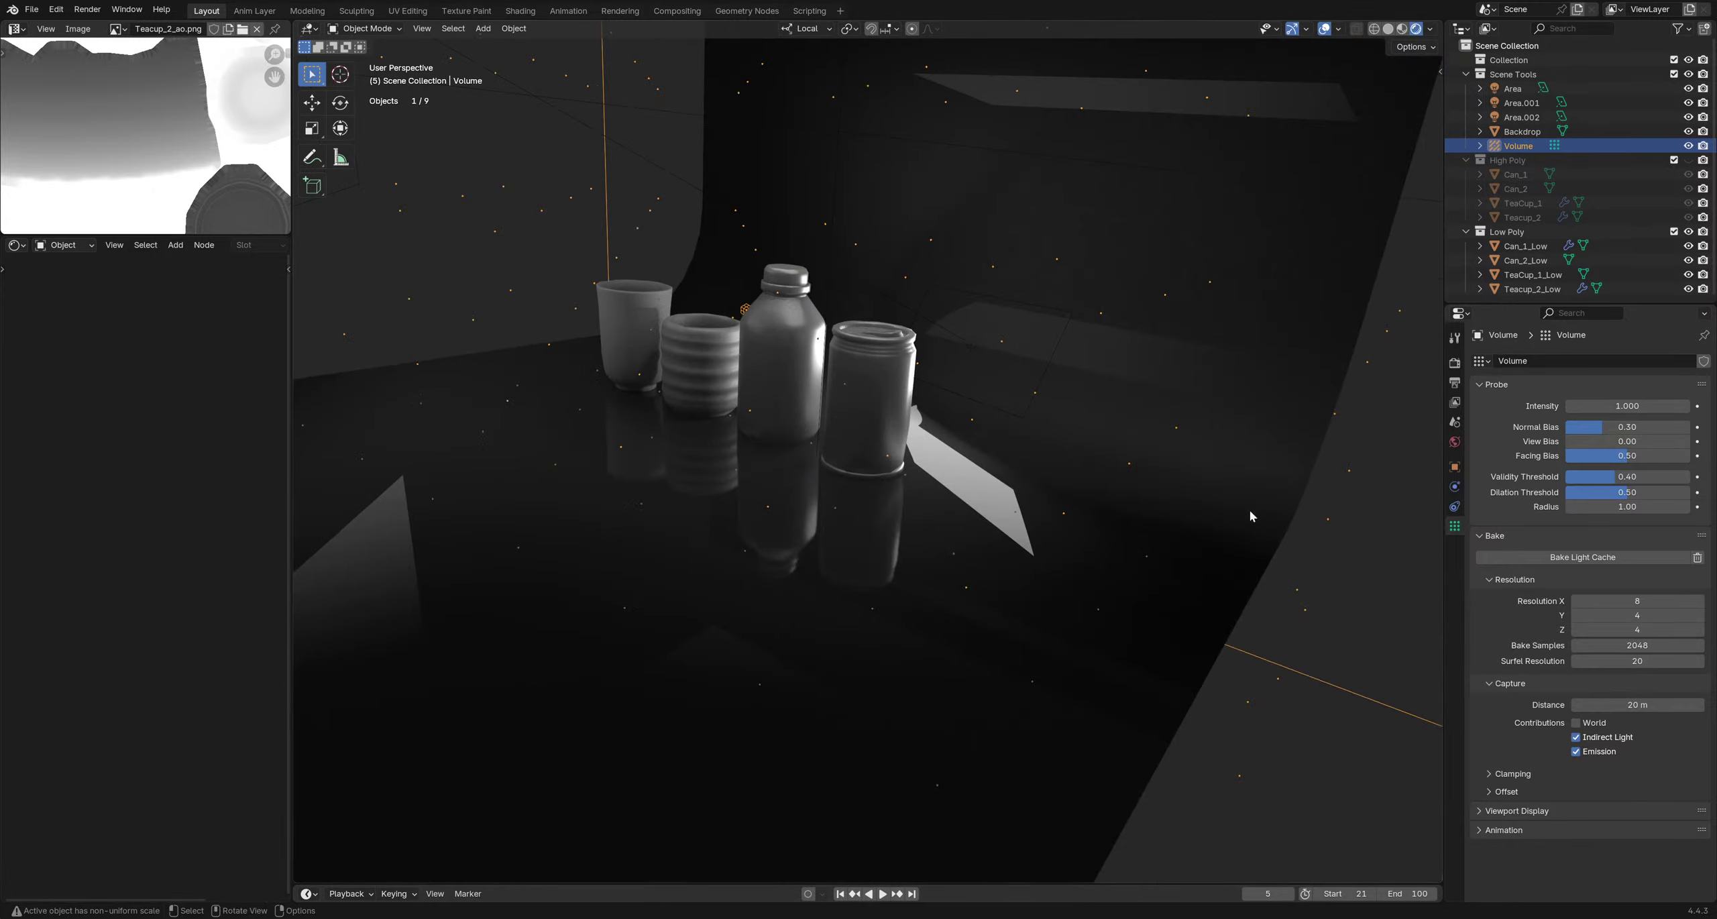
Rebake the probe volume's light cache and view the lighting from other angles
click(1562, 557)
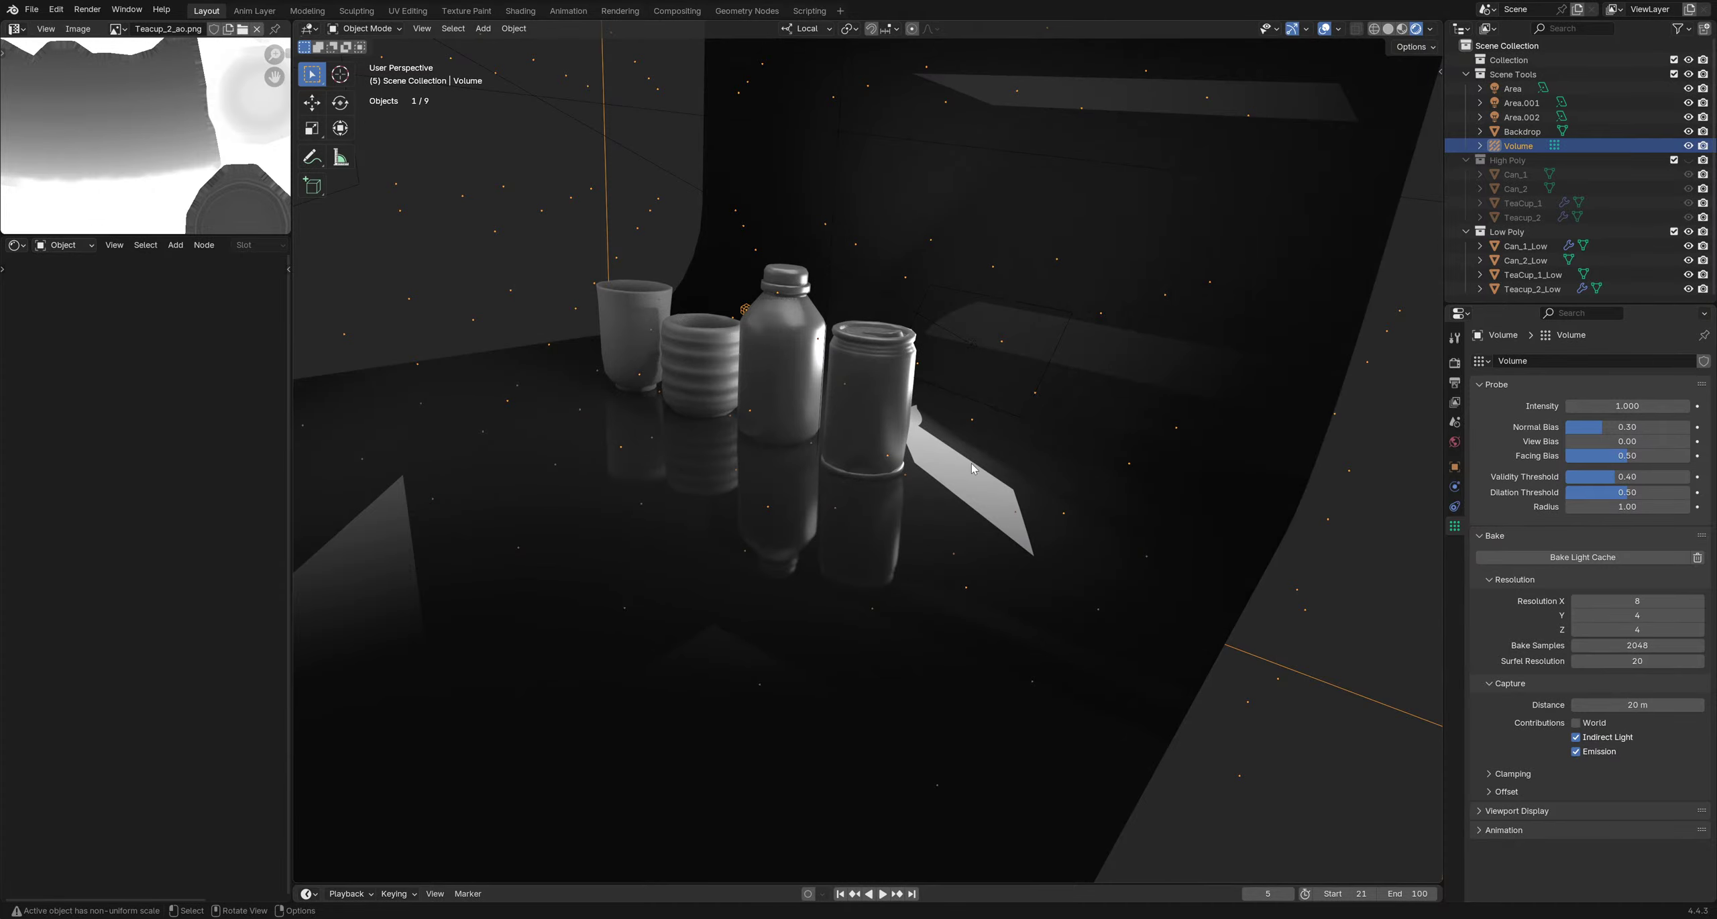
middle_drag(971, 463, 848, 456)
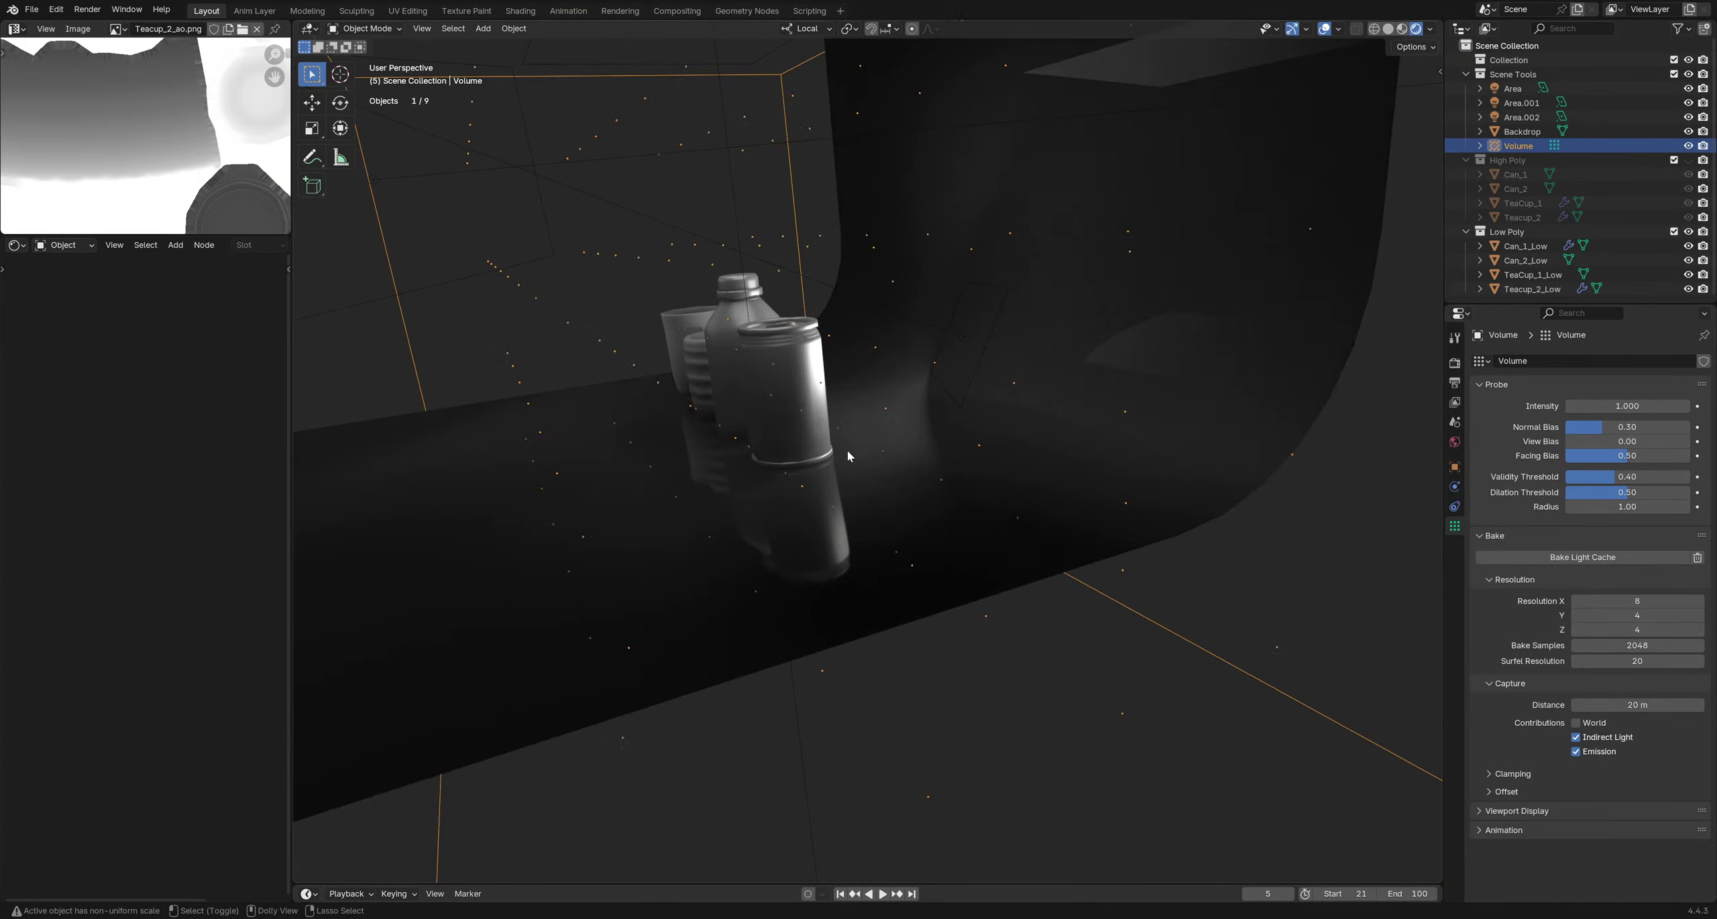
click(1545, 546)
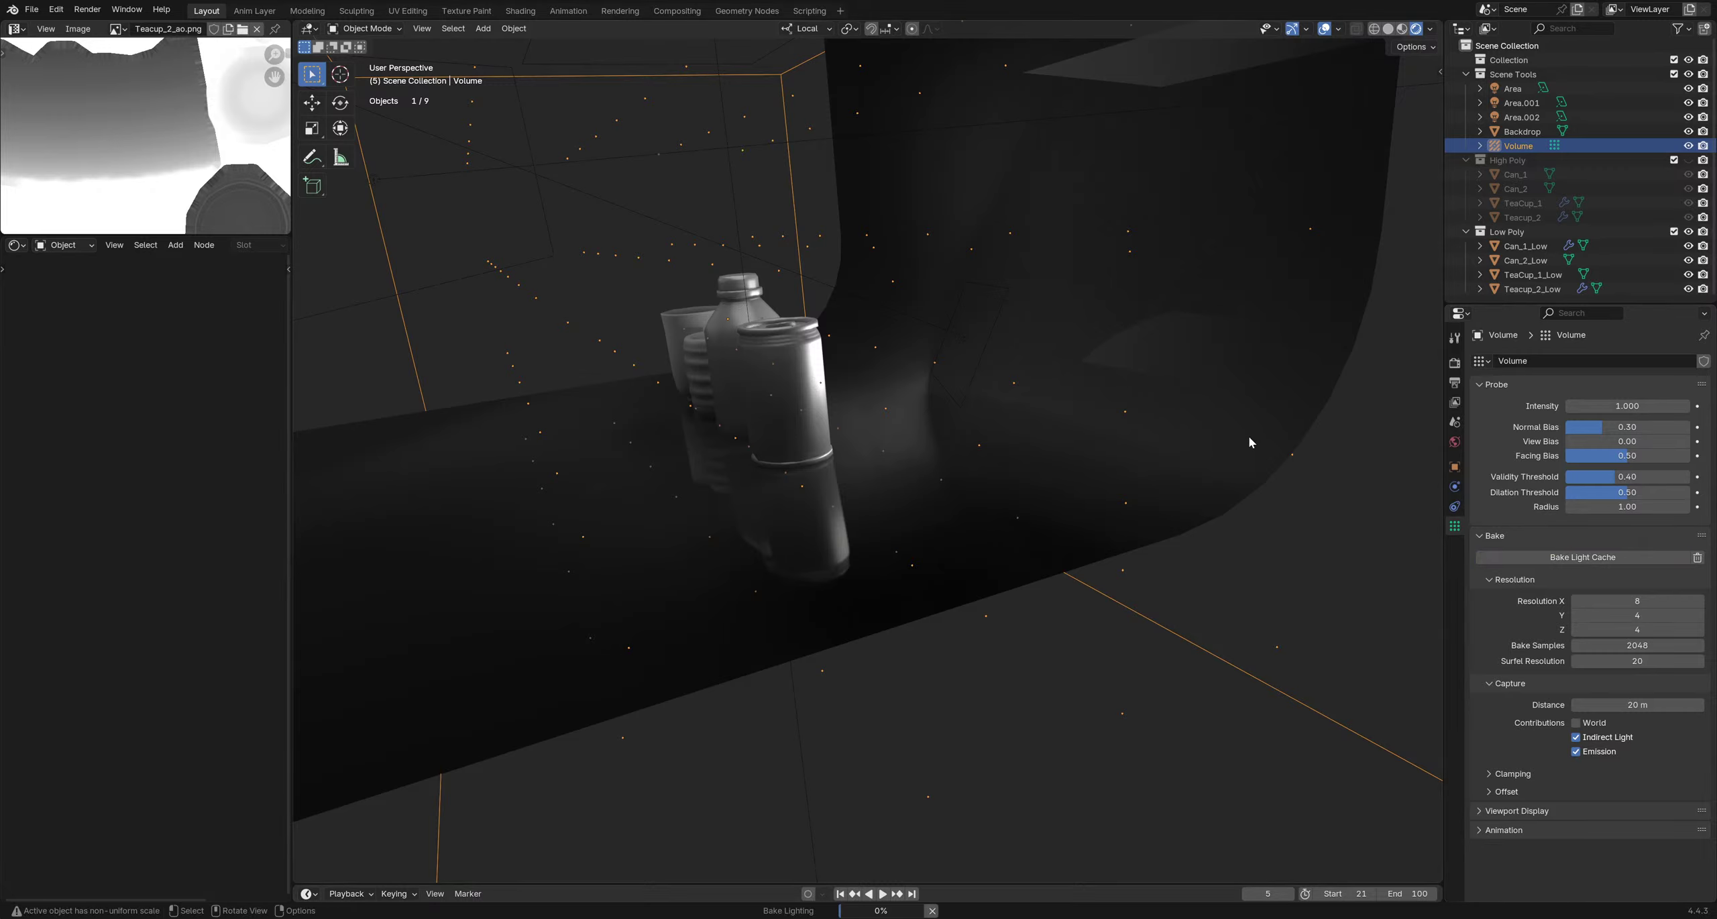
mouse_move(1046, 431)
middle_down()
mouse_move(1111, 413)
mouse_move(1053, 464)
mouse_move(1073, 535)
mouse_move(939, 498)
mouse_move(1050, 460)
mouse_move(943, 441)
mouse_move(1078, 425)
middle_up()
middle_drag(1057, 435, 1028, 468)
scroll(1028, 468, down, 4)
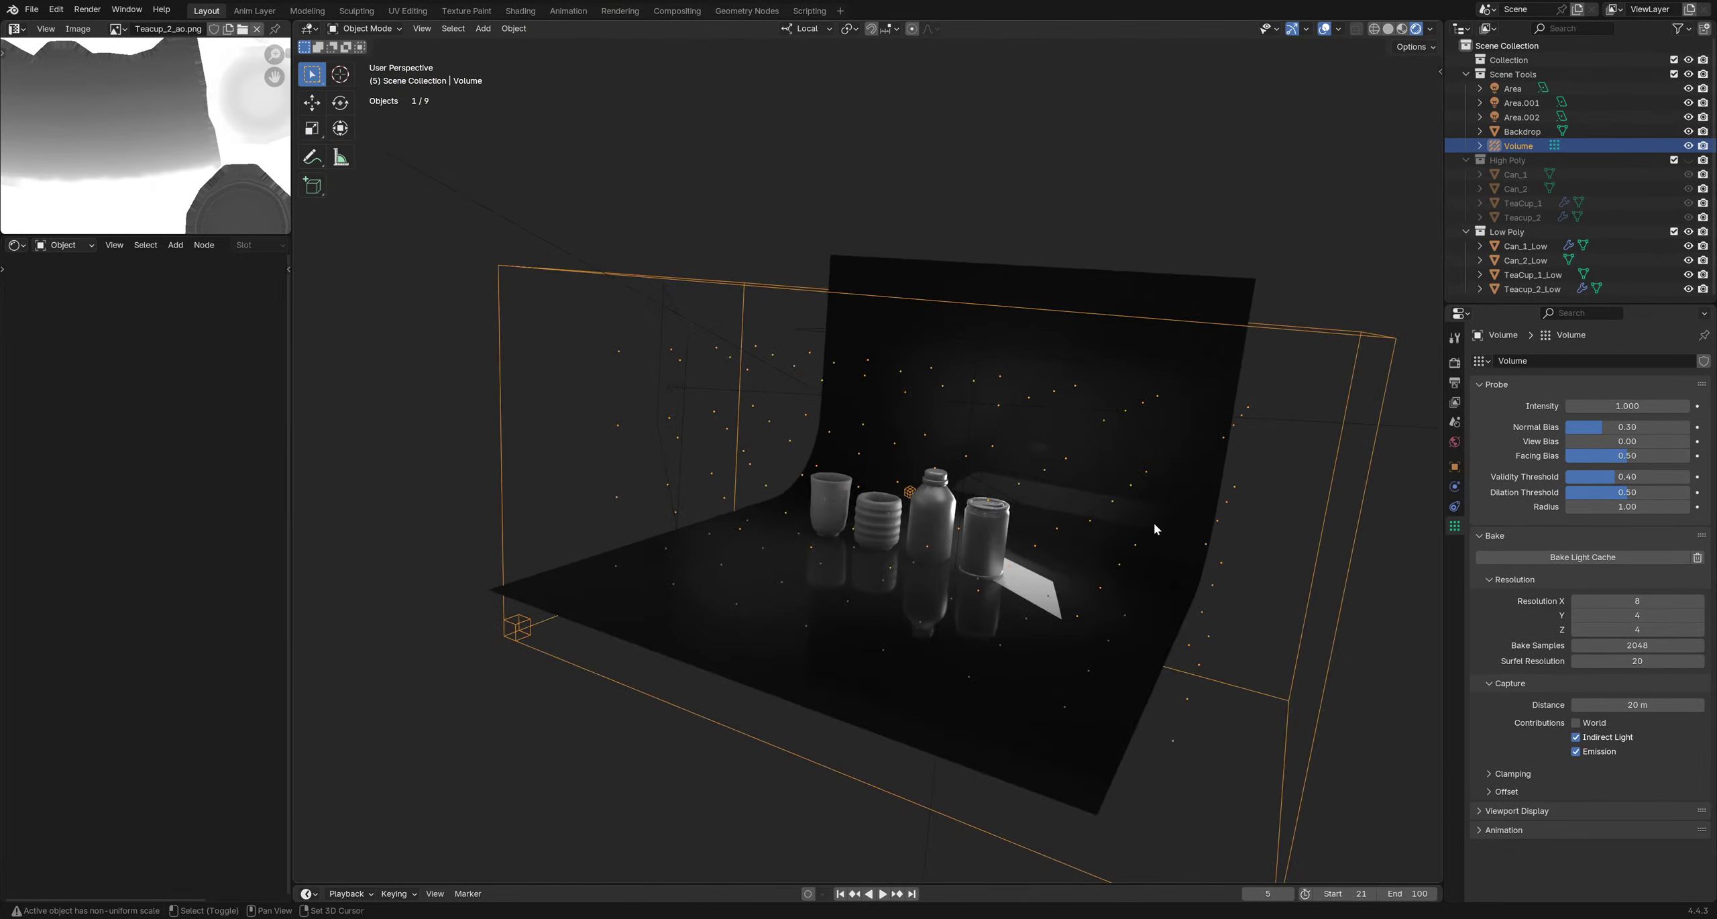
middle_drag(1154, 523, 1113, 522)
Deselect the probe volume, select the backdrop, and turn off the Extras overlay
click(1308, 602)
scroll(957, 507, up, 4)
middle_drag(879, 558, 915, 502)
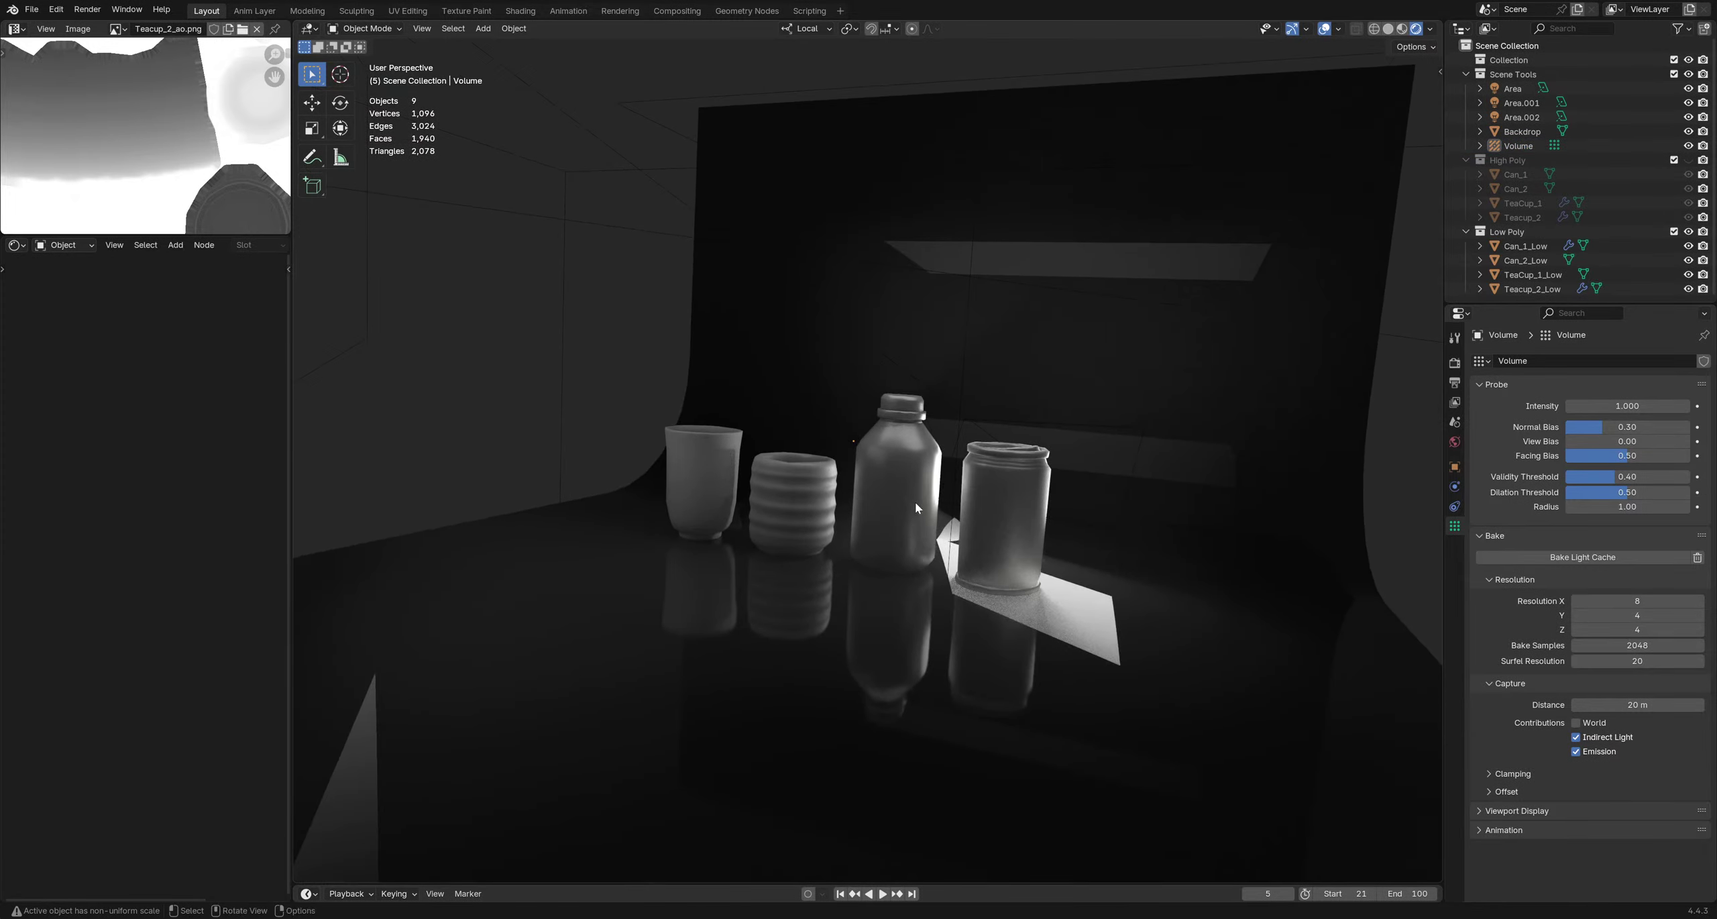
click(1123, 566)
scroll(912, 331, down, 5)
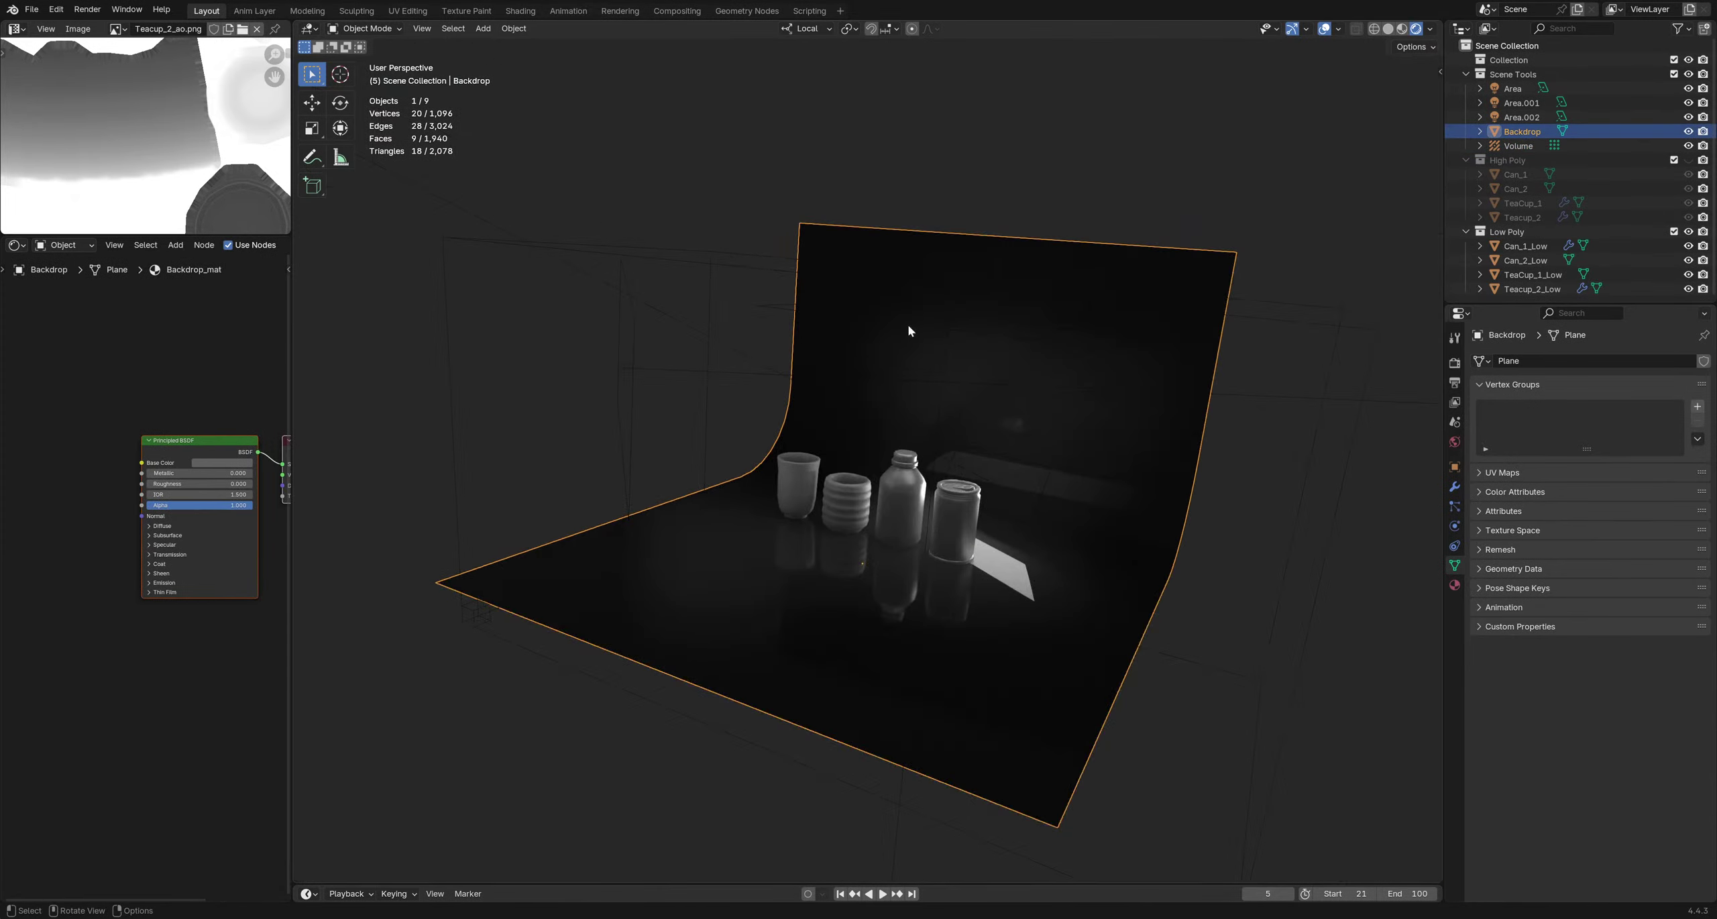
click(1337, 29)
scroll(916, 562, up, 5)
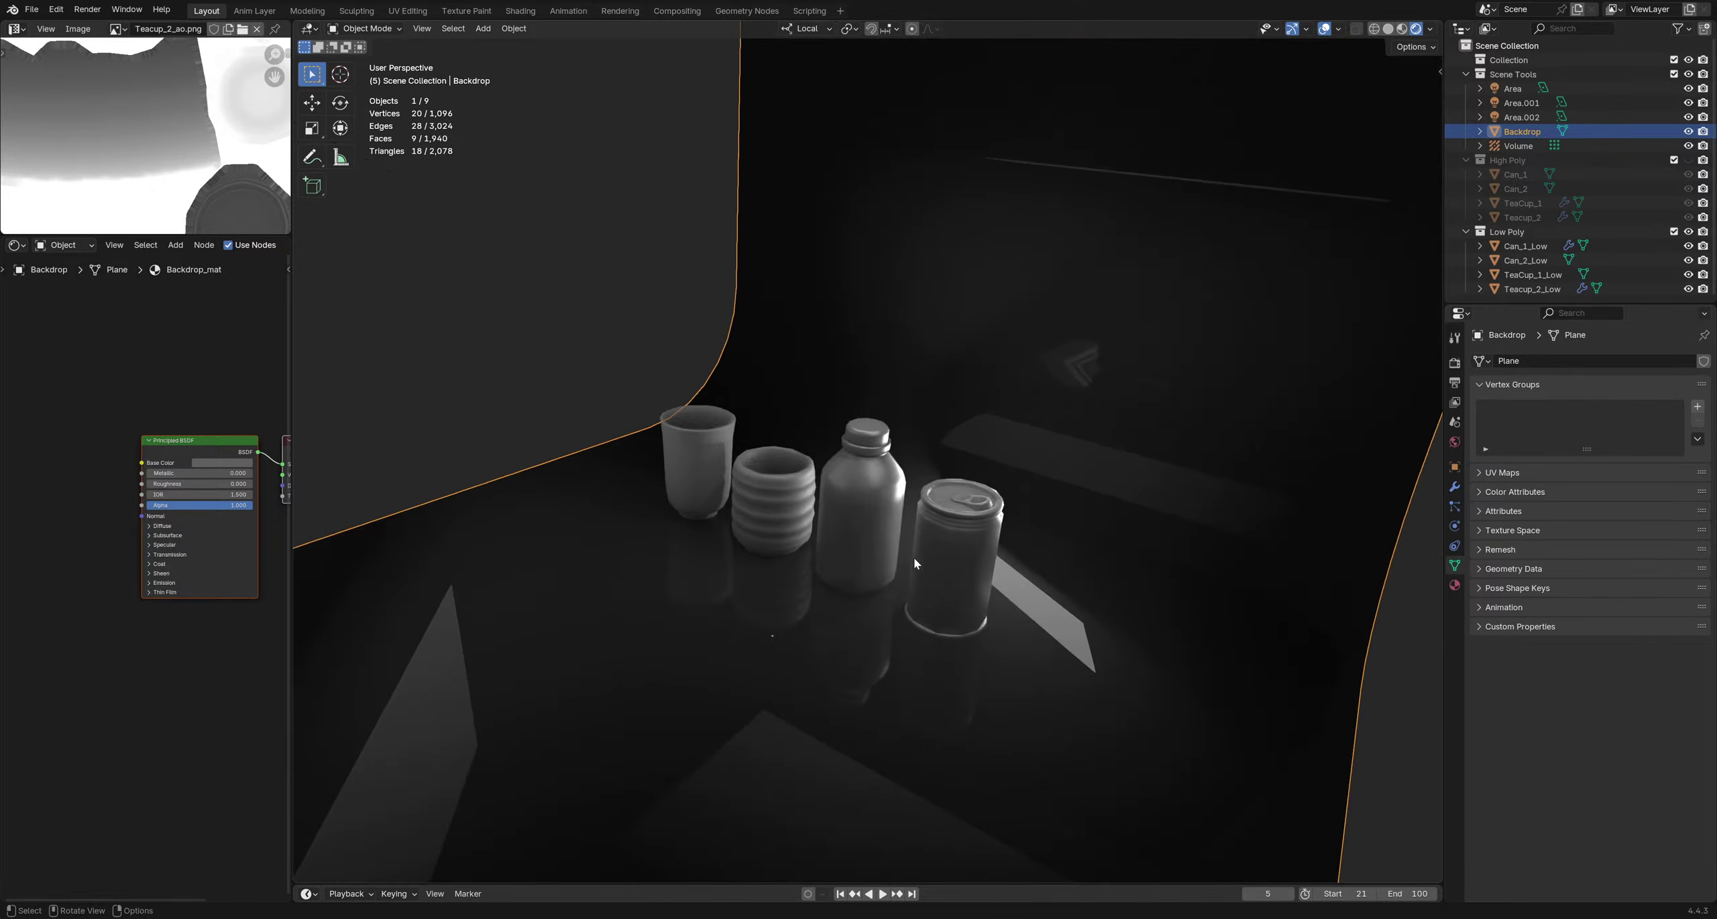
Examine the containers' and lights' reflections on the glossy backdrop from several angles, with all objects deselected
middle_drag(914, 556, 673, 517)
scroll(821, 528, up, 2)
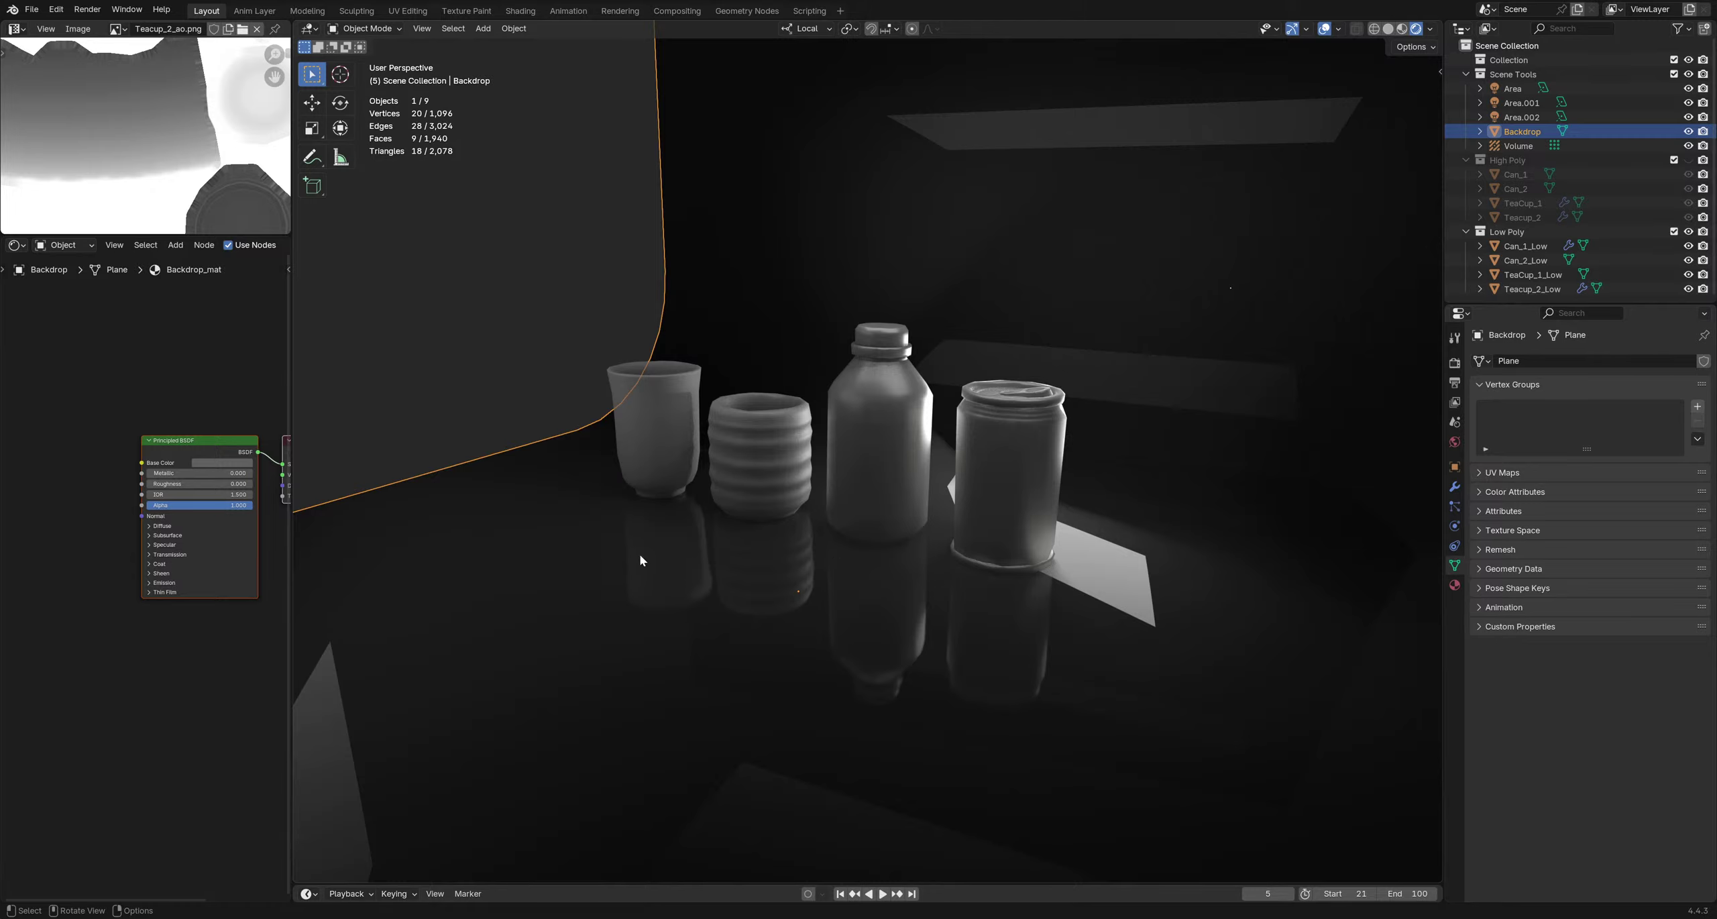
middle_drag(1096, 562, 1180, 448)
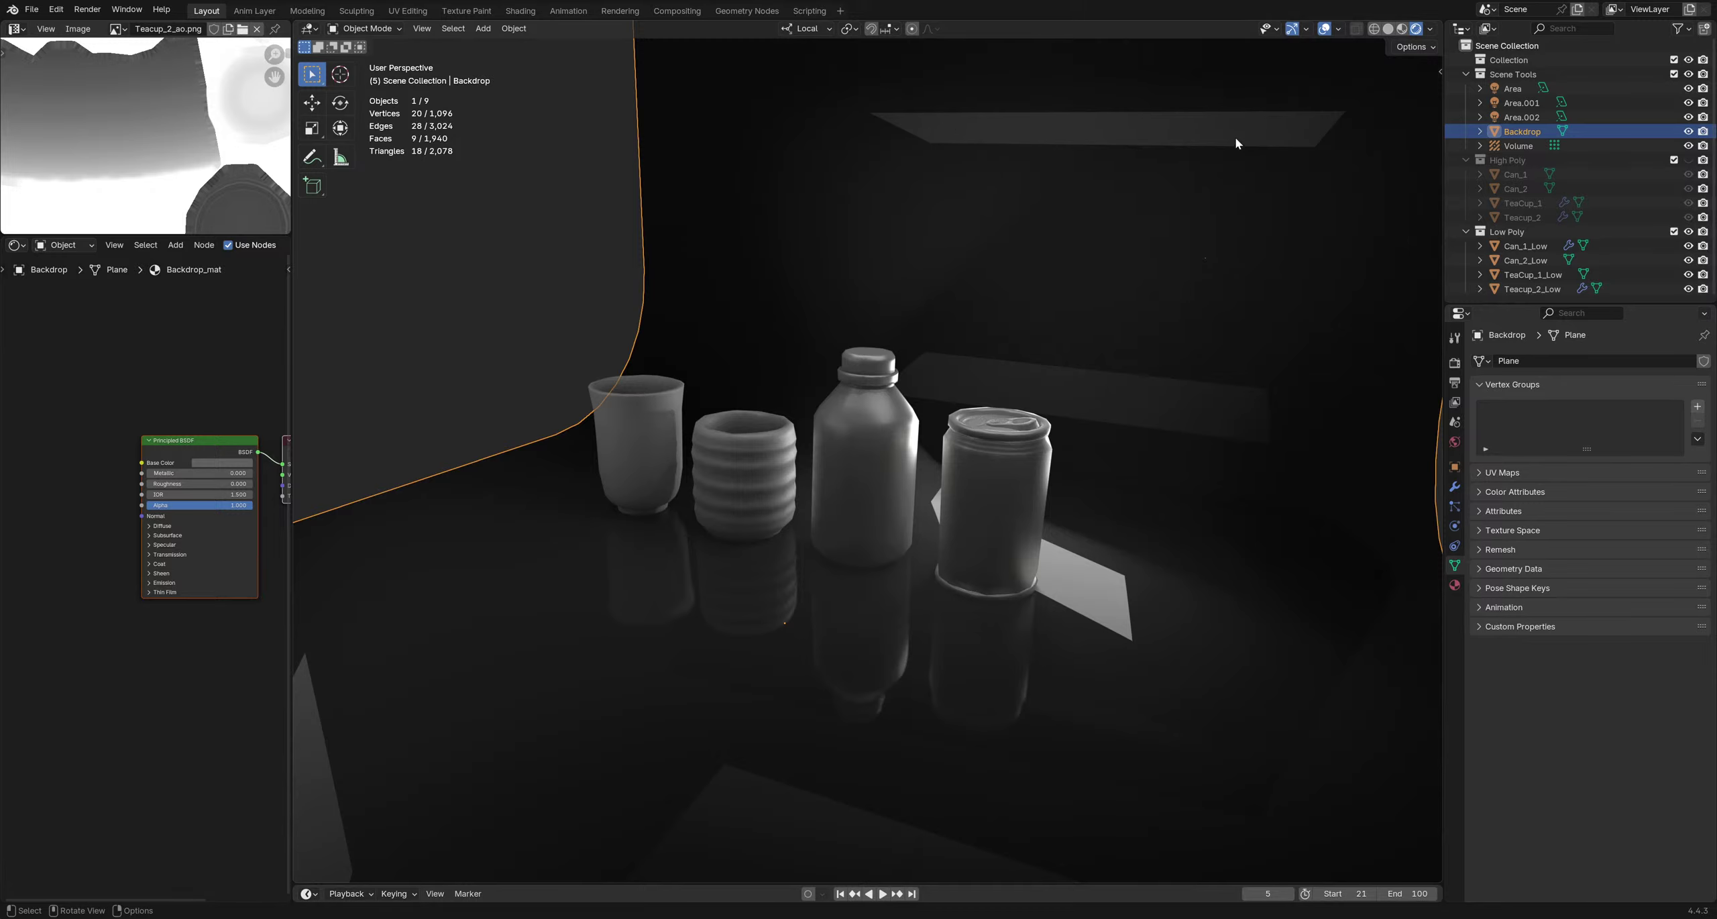
middle_drag(1119, 401, 670, 484)
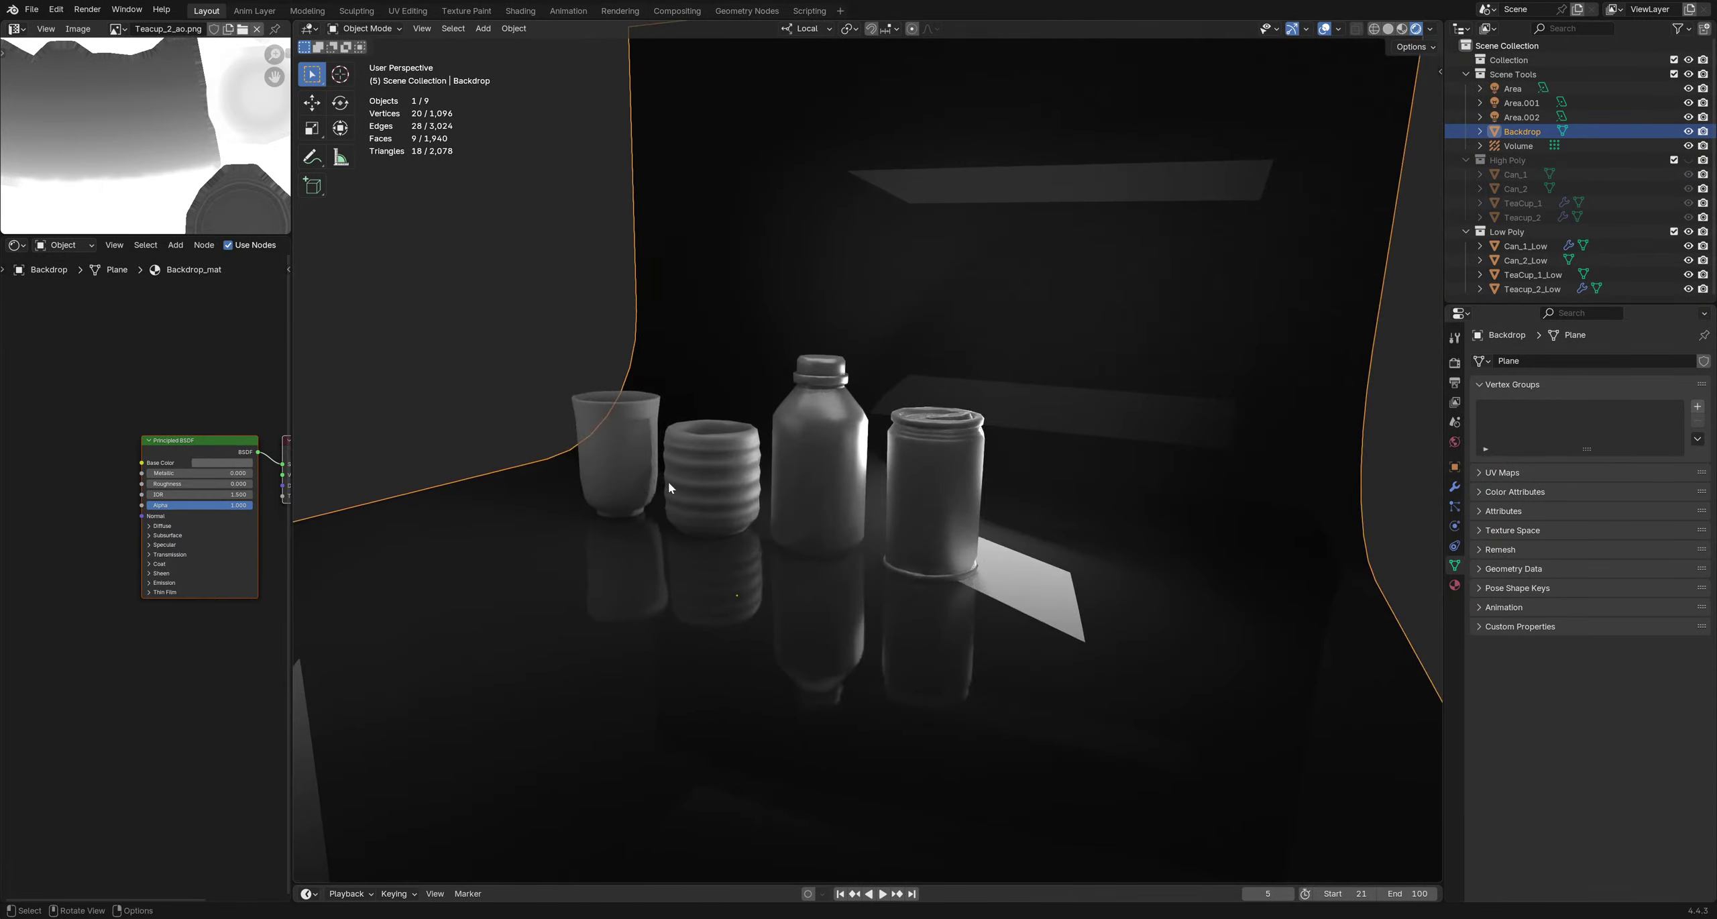
middle_drag(920, 508, 928, 508)
key(alt+a)
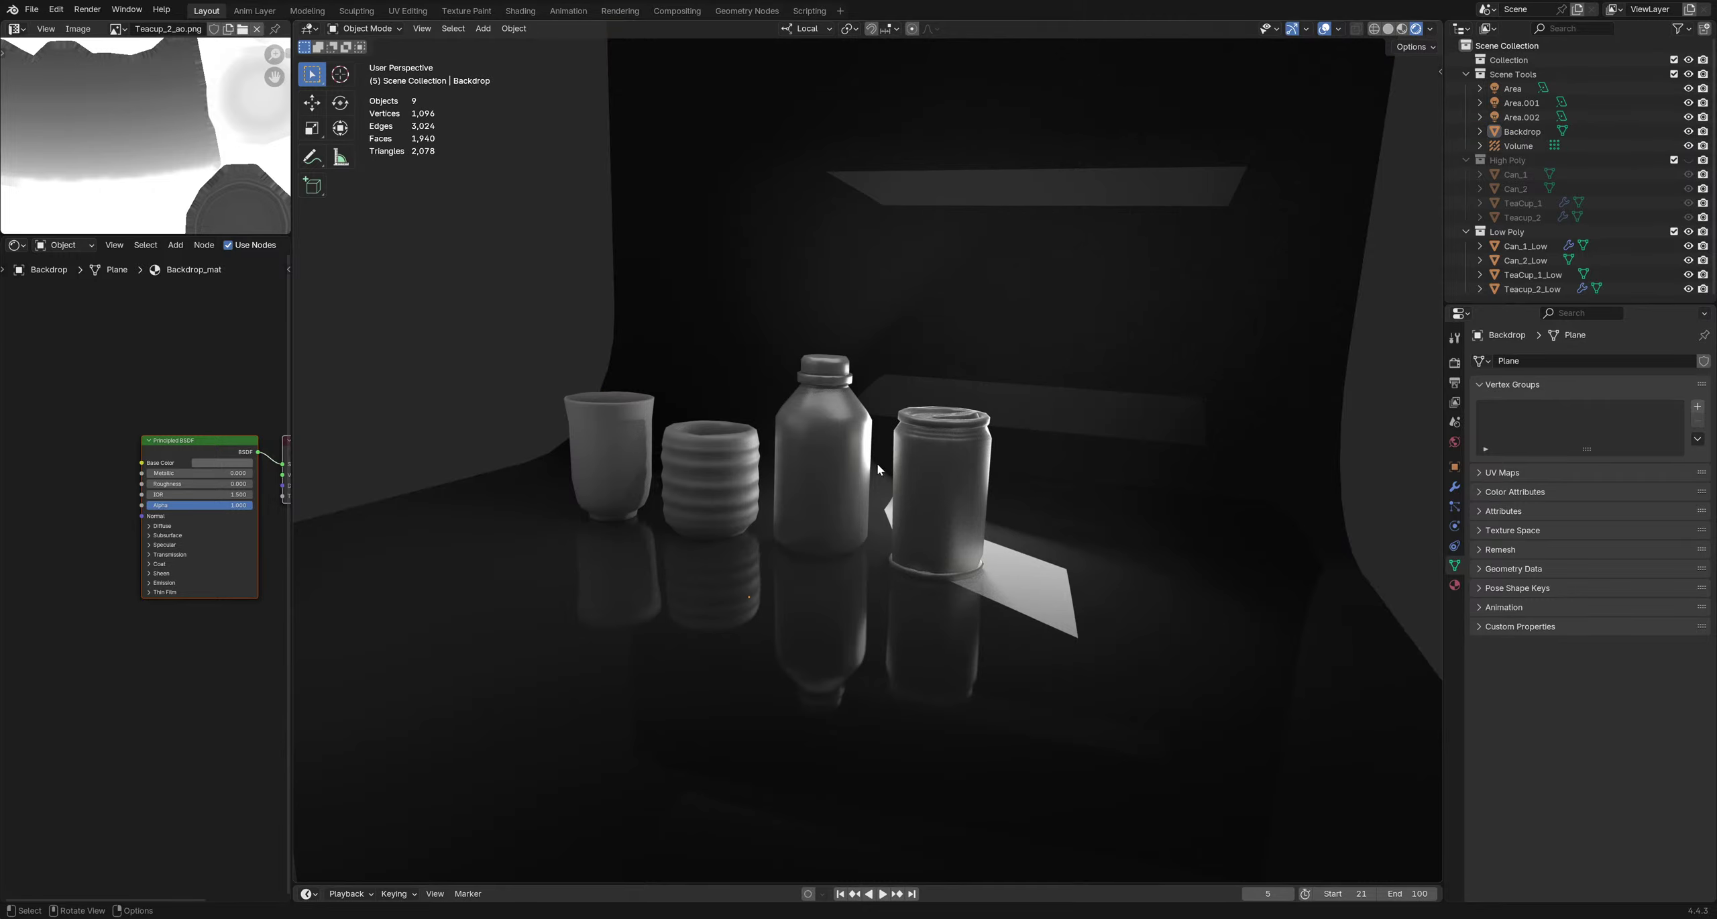
shift+middle_drag(843, 373, 824, 548)
key(shift+alt+z)
key(shift+alt+z)
middle_drag(882, 416, 888, 439)
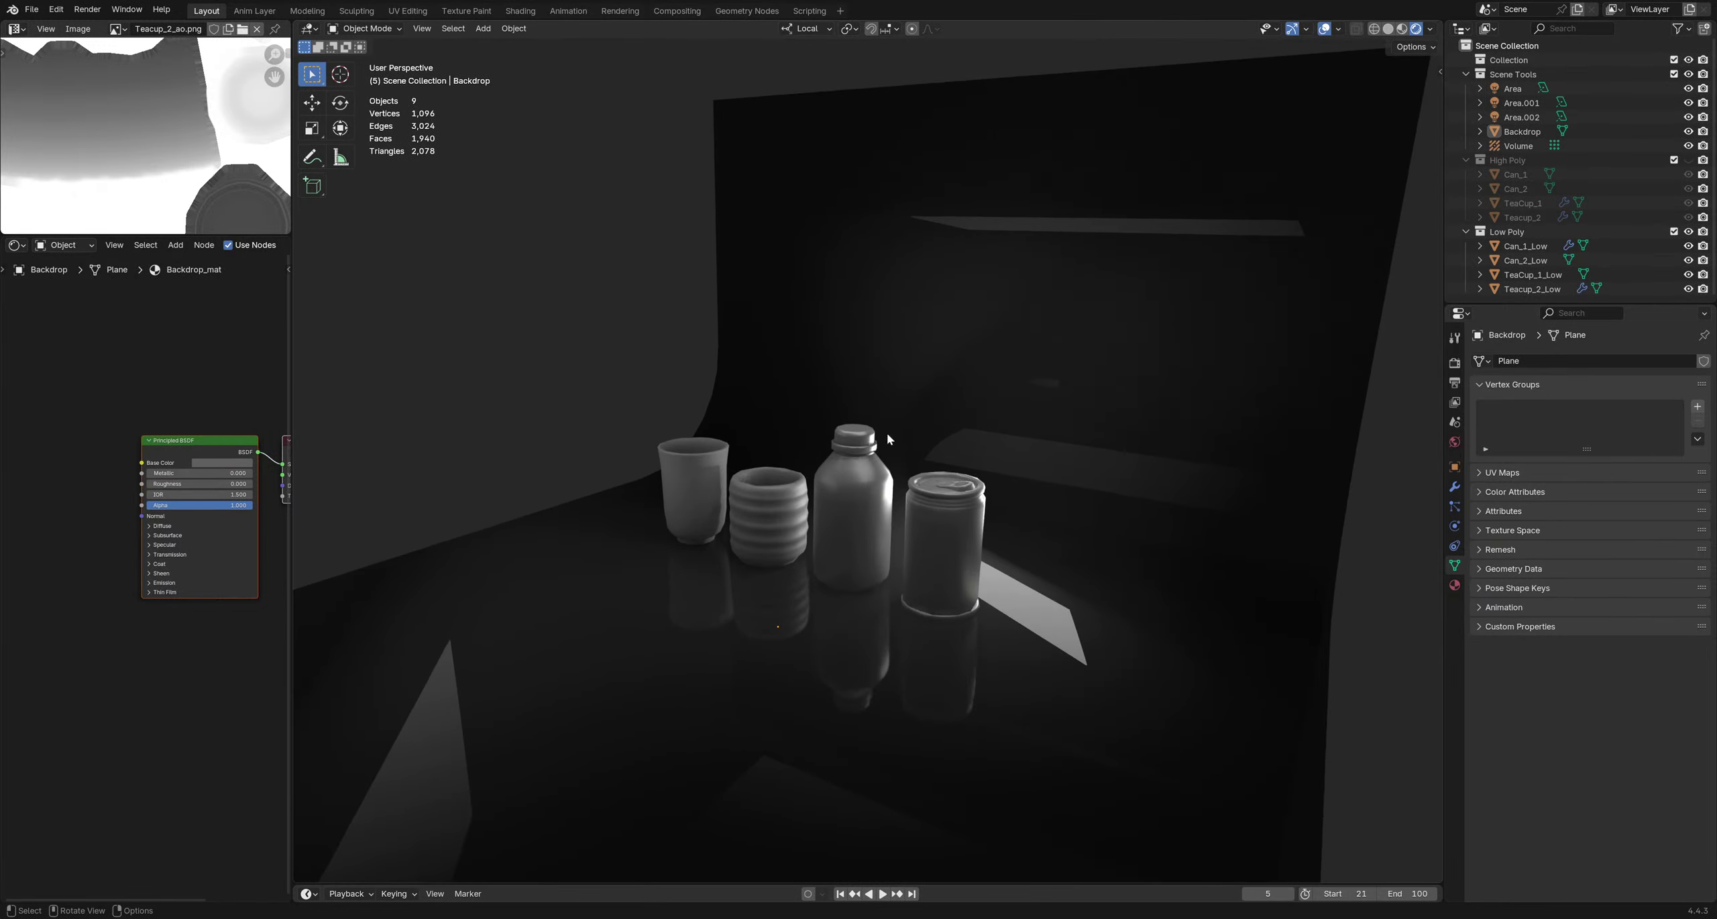
Turn the Extras overlay back on and save the file
click(1338, 28)
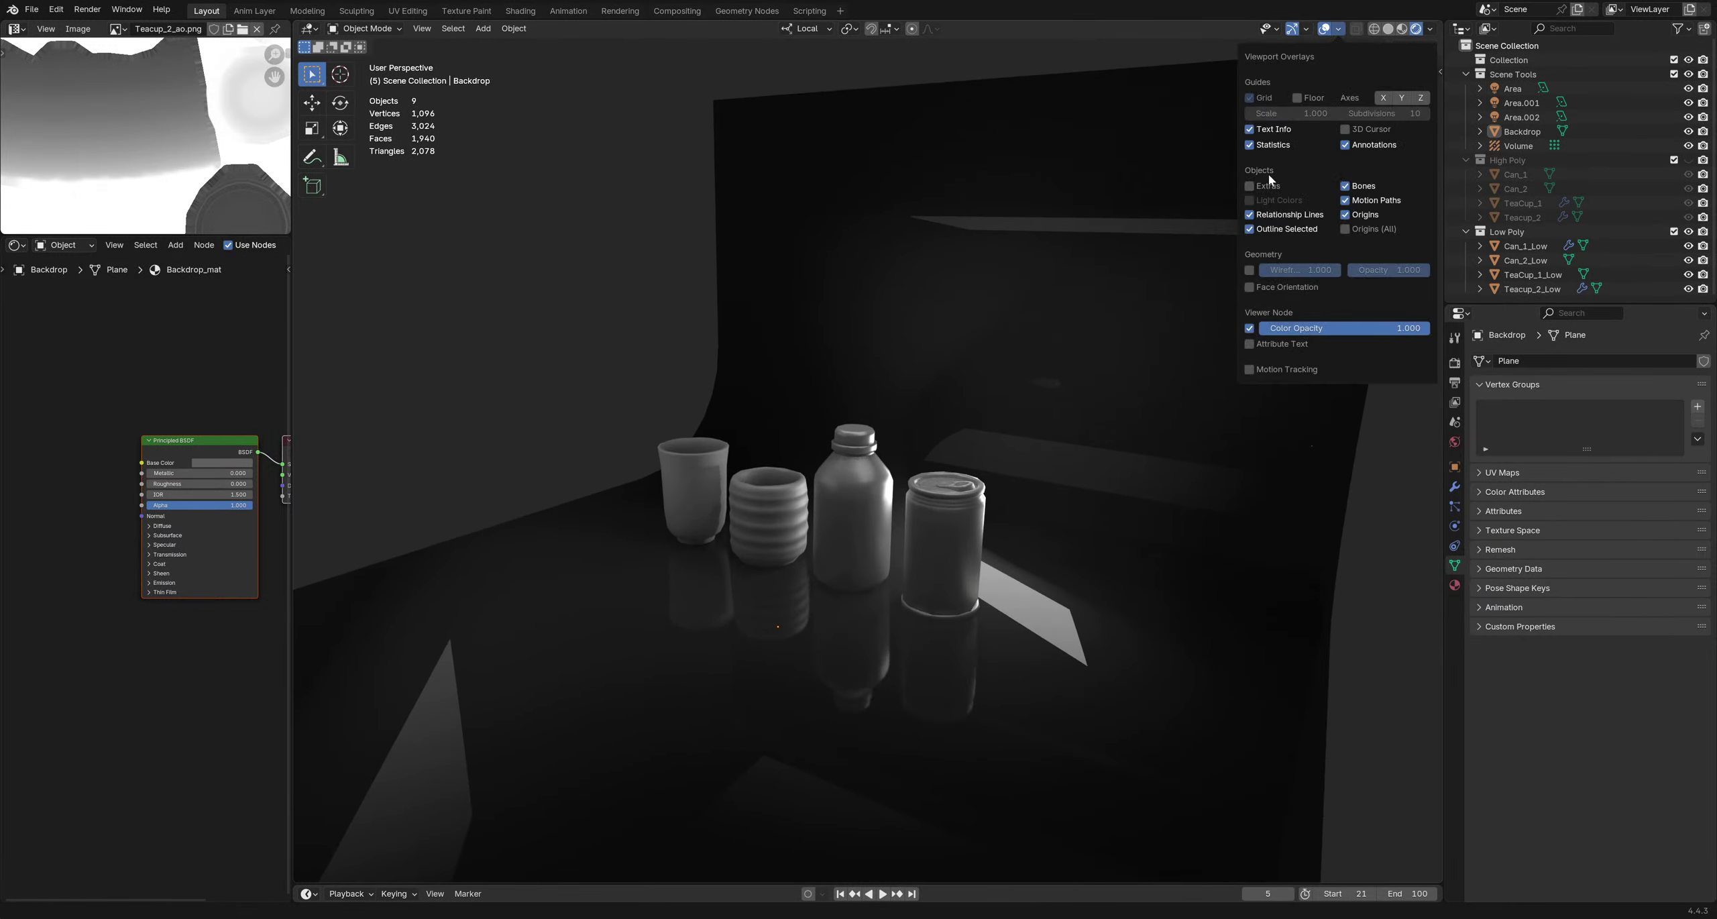
scroll(862, 337, down, 5)
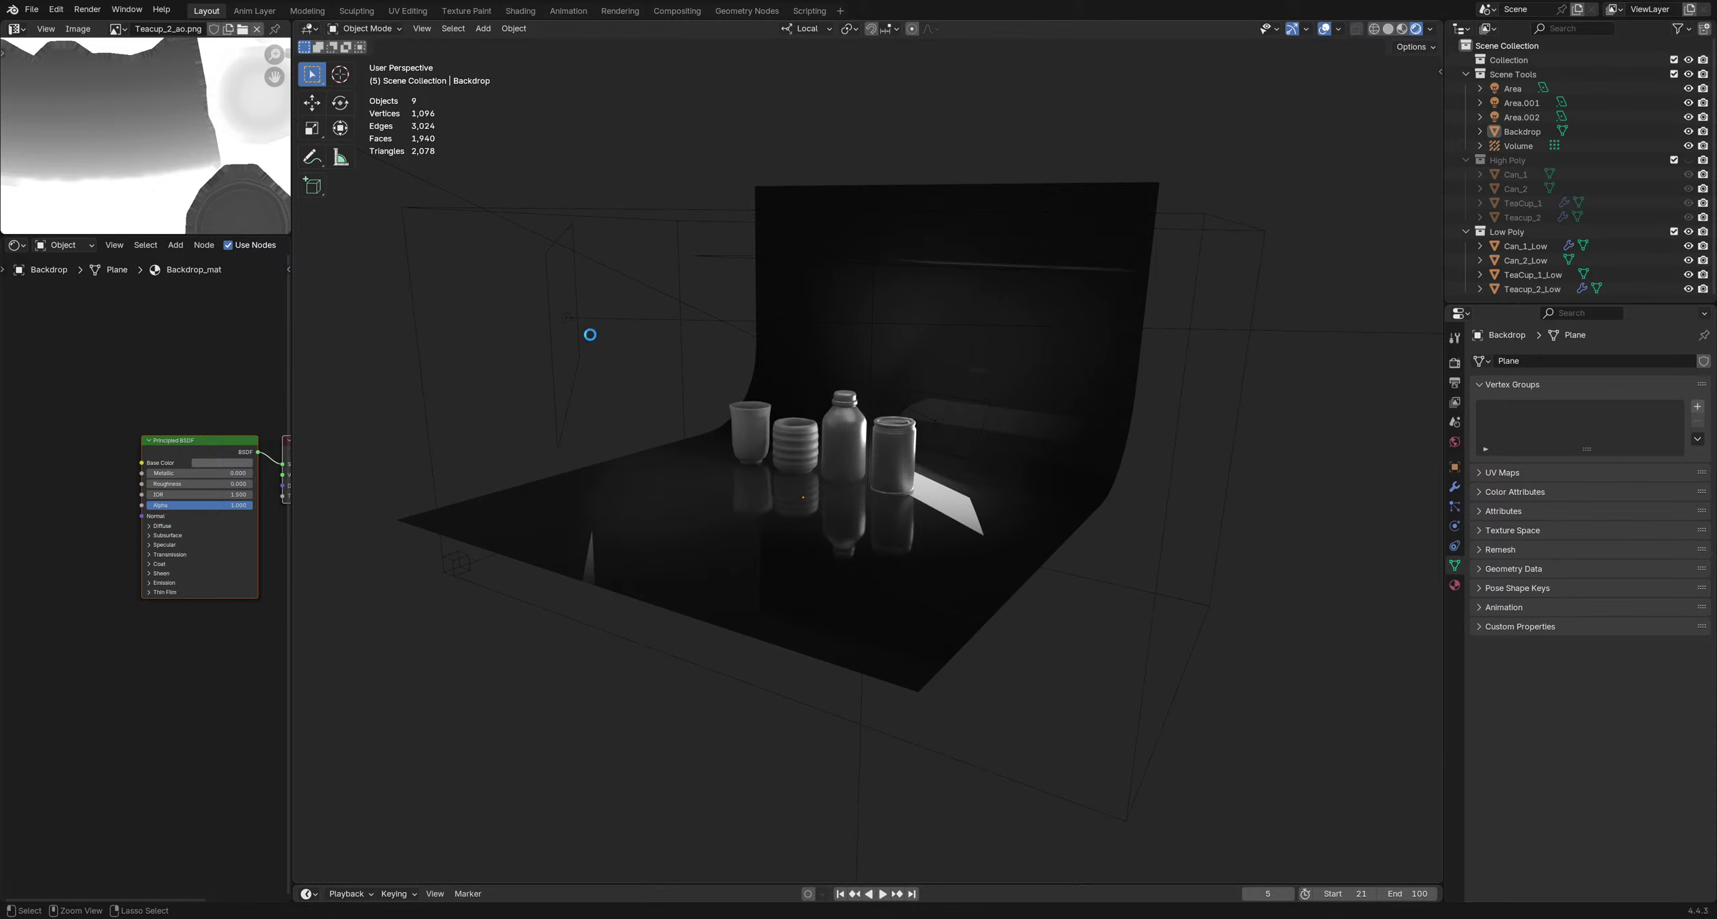
key(ctrl+s)
Select the Area.001 light and look through its Shadow, Custom Properties, Animation, Custom Distance and Influence settings
click(591, 334)
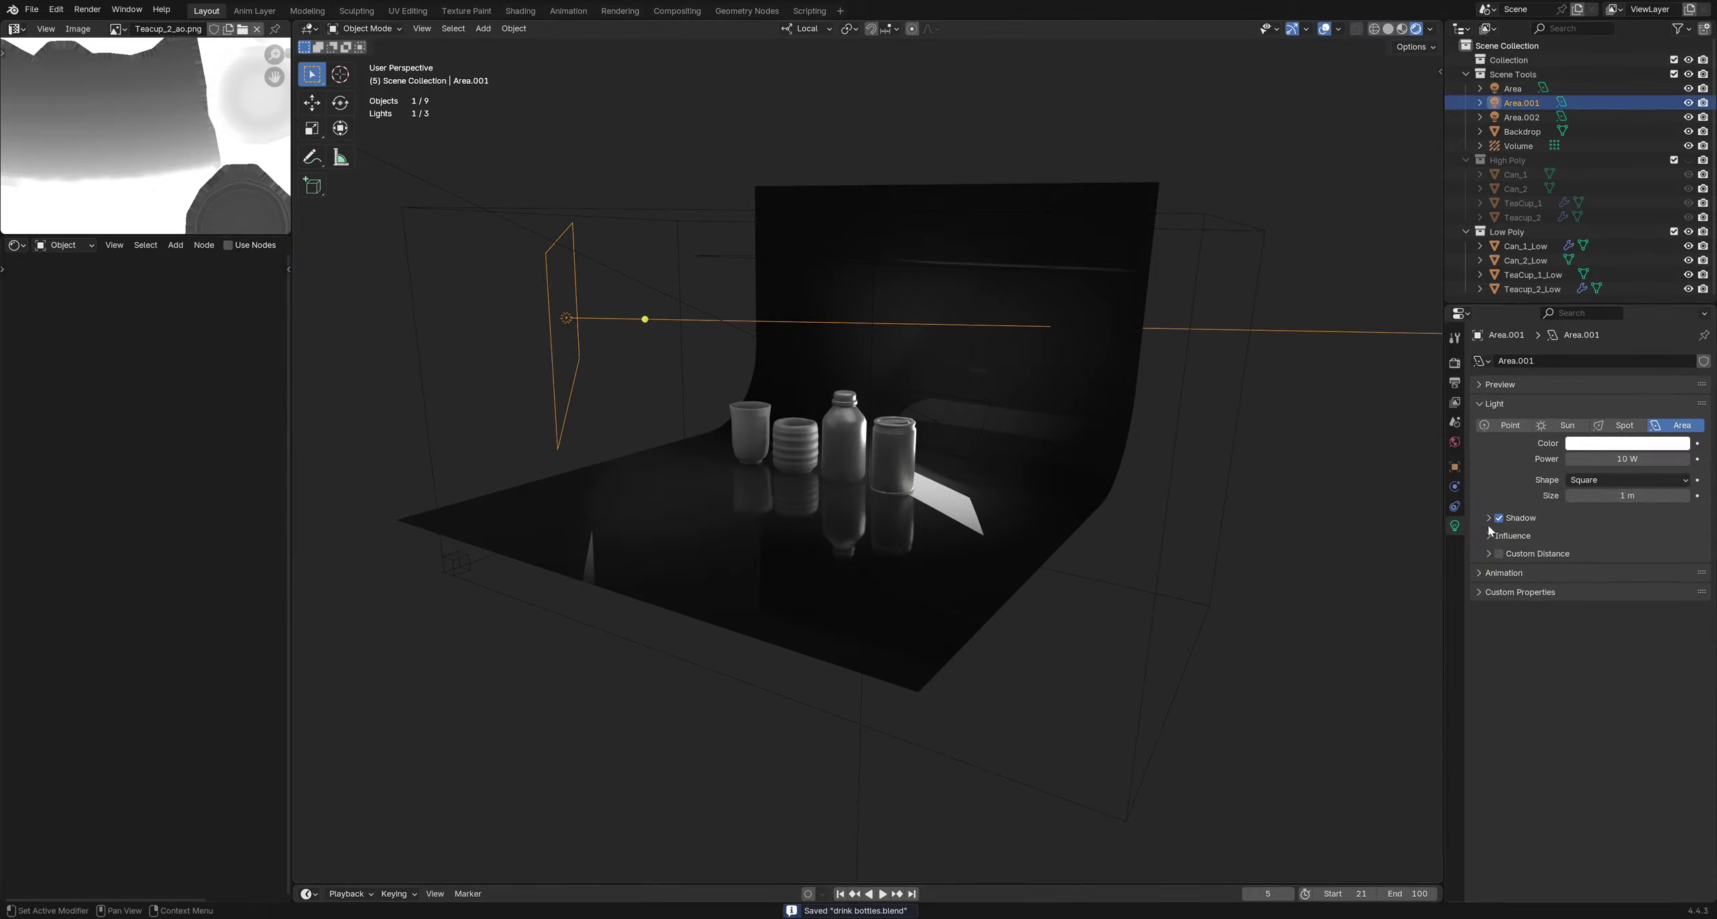
click(1488, 519)
click(1489, 518)
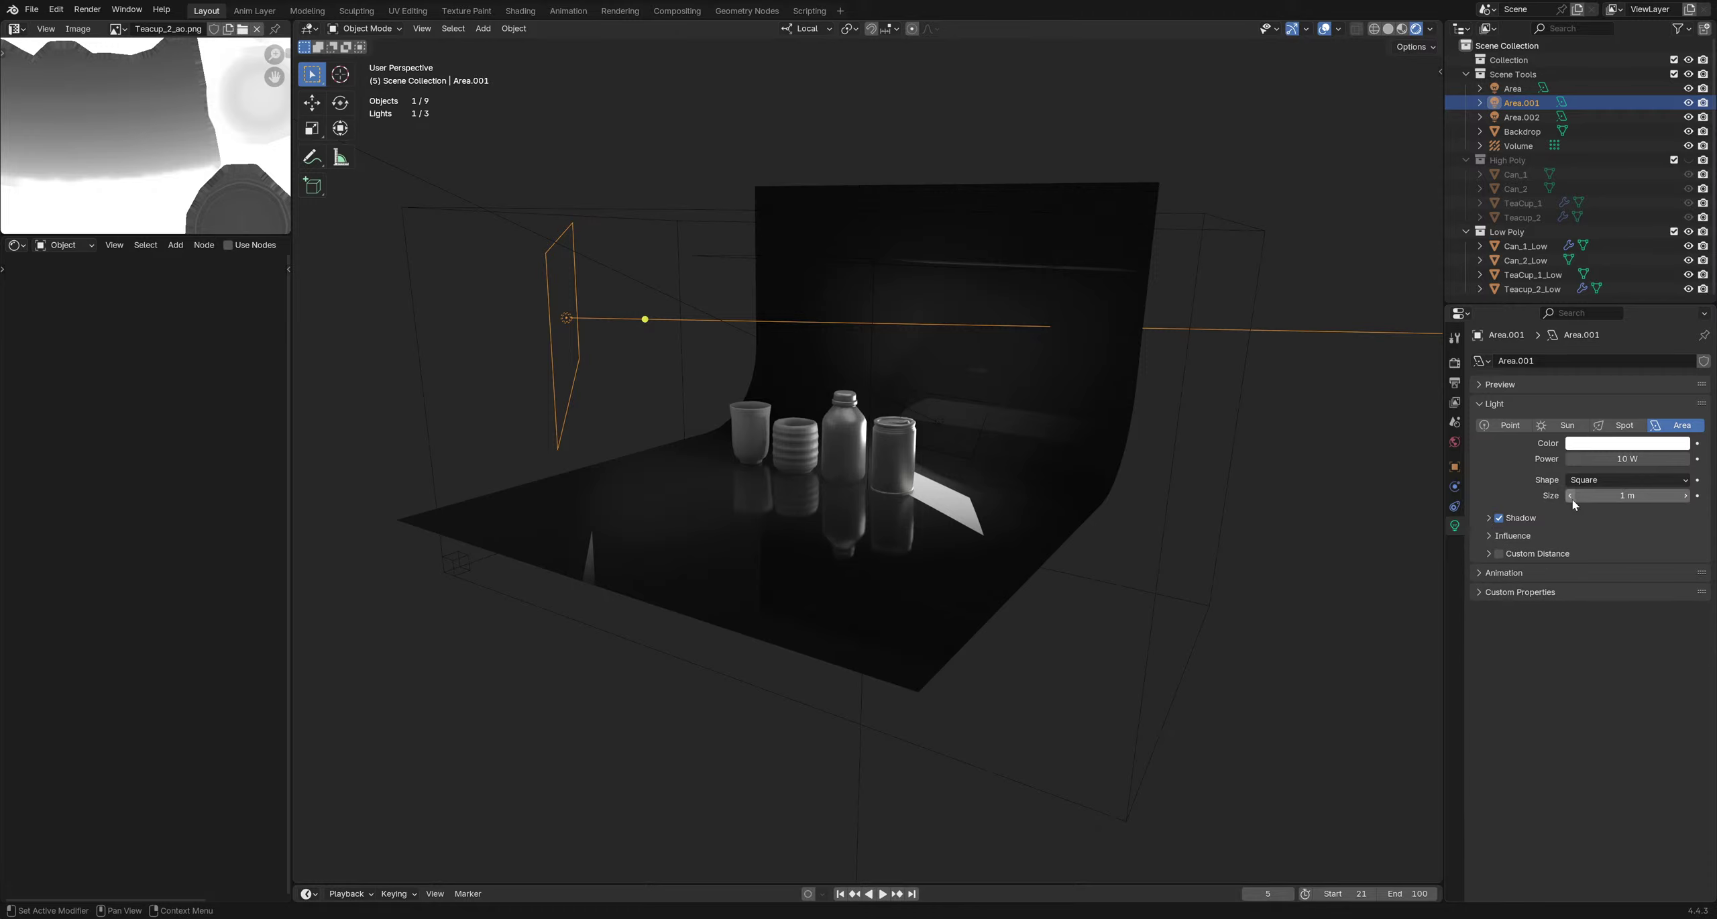
click(1489, 587)
click(1490, 588)
click(1497, 577)
click(1497, 579)
click(1488, 554)
click(1488, 554)
click(1487, 536)
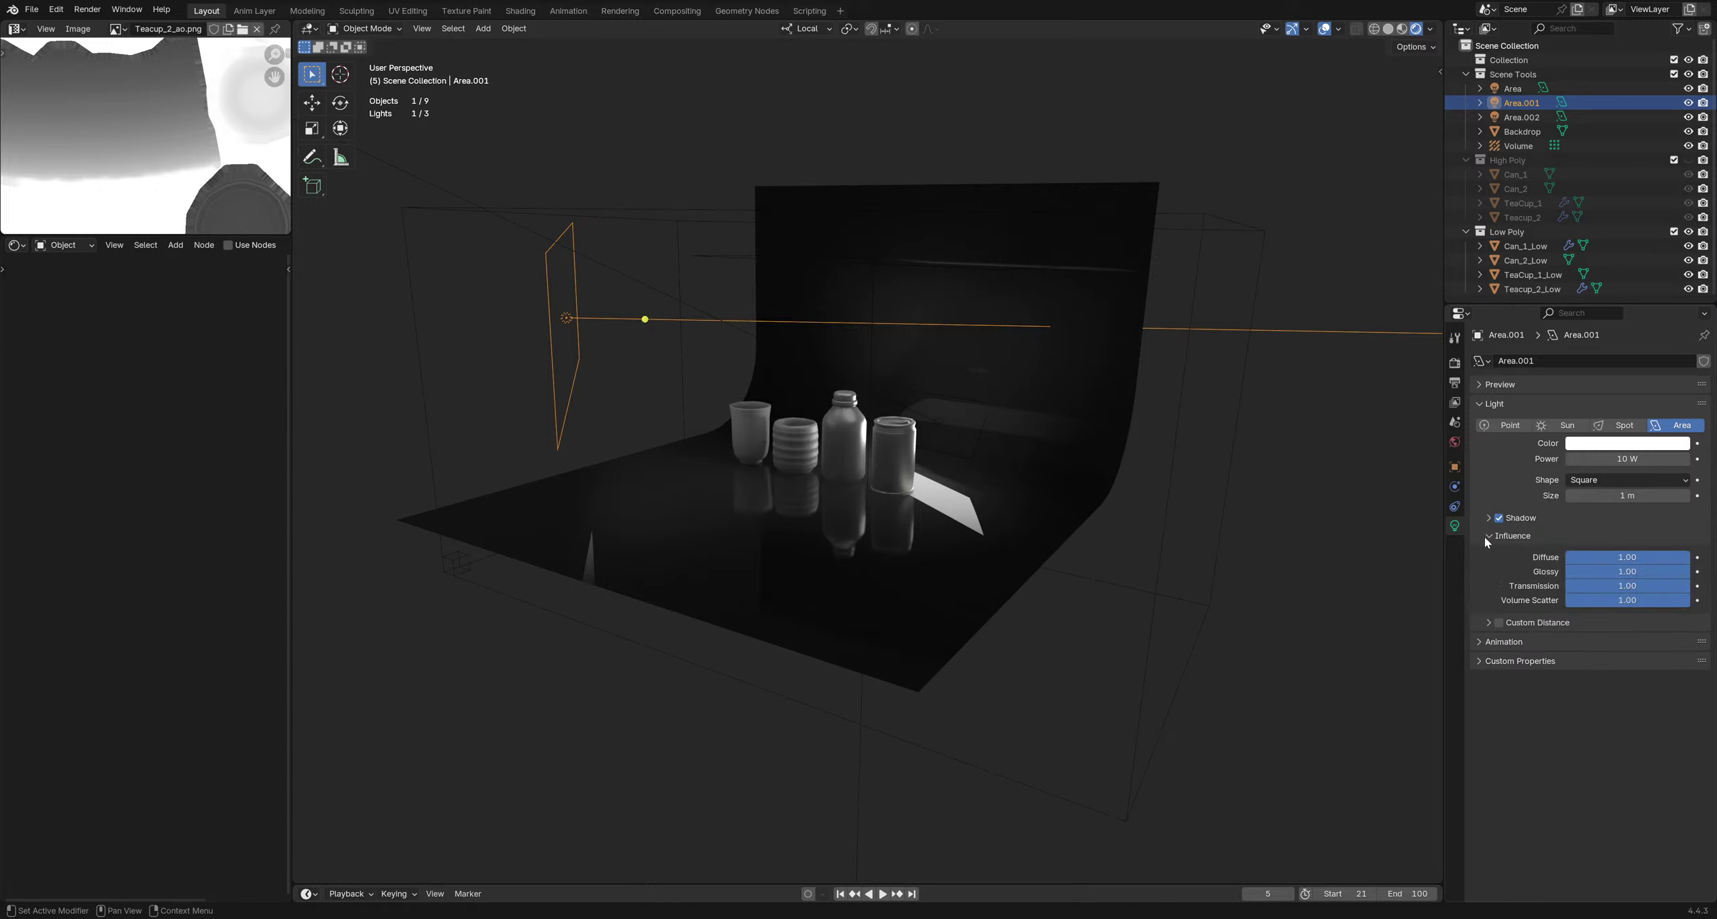
click(1487, 536)
In the Area.001 light's object visibility settings, try switching its viewport display and Transmission ray visibility off and back on
click(1454, 467)
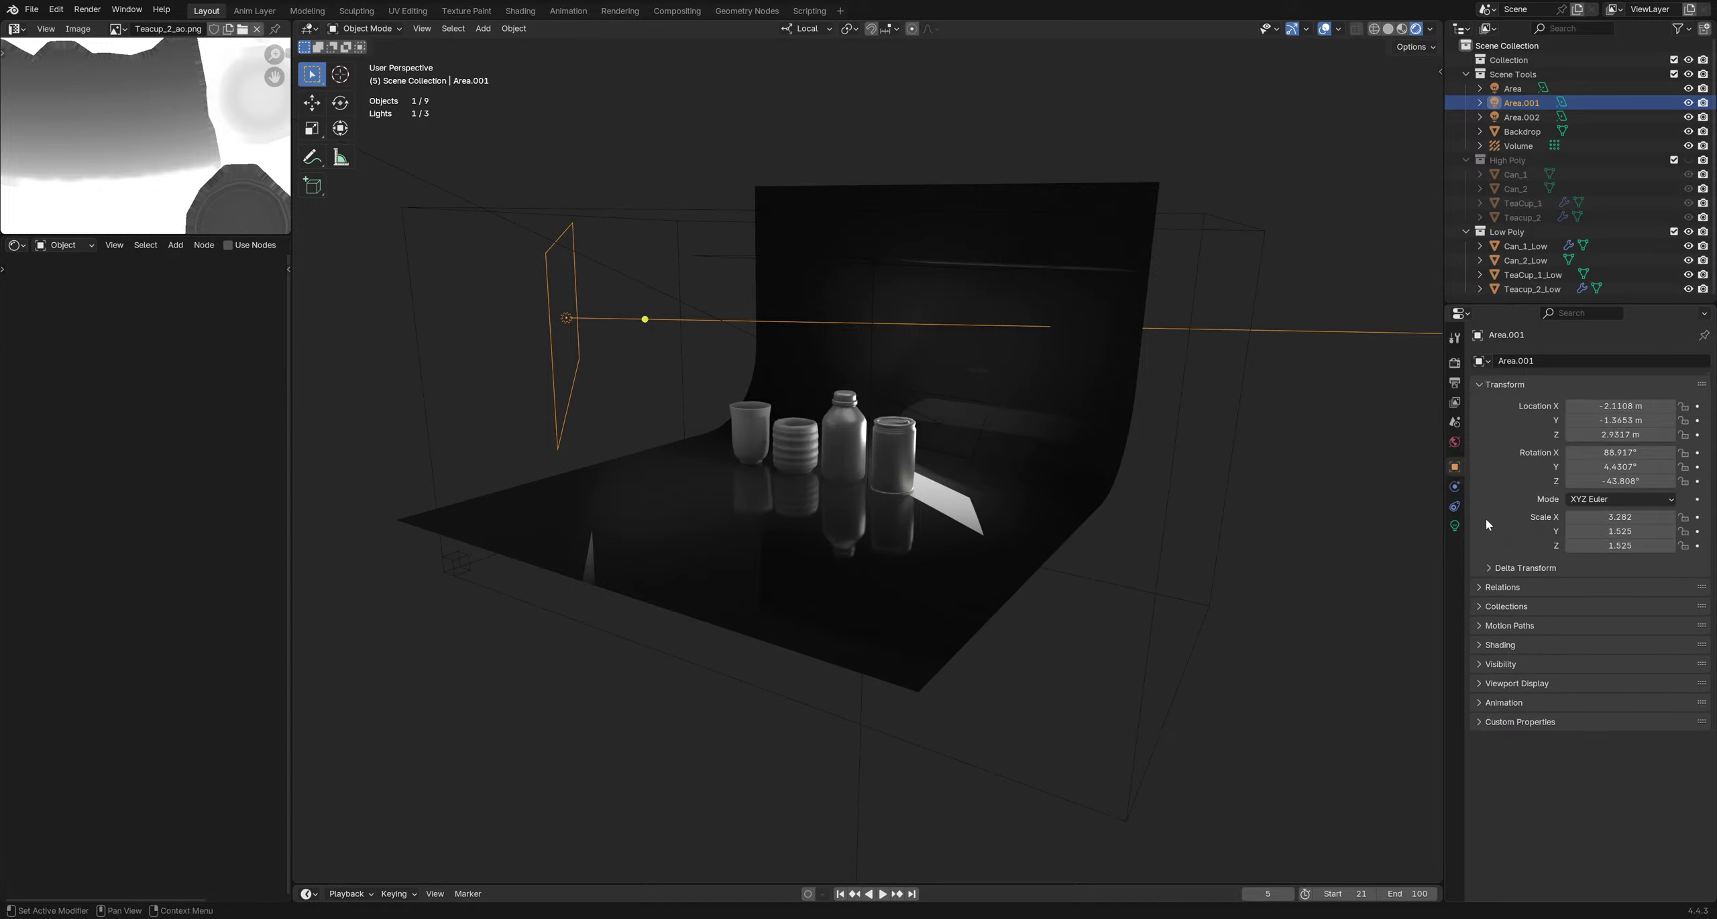
click(1496, 658)
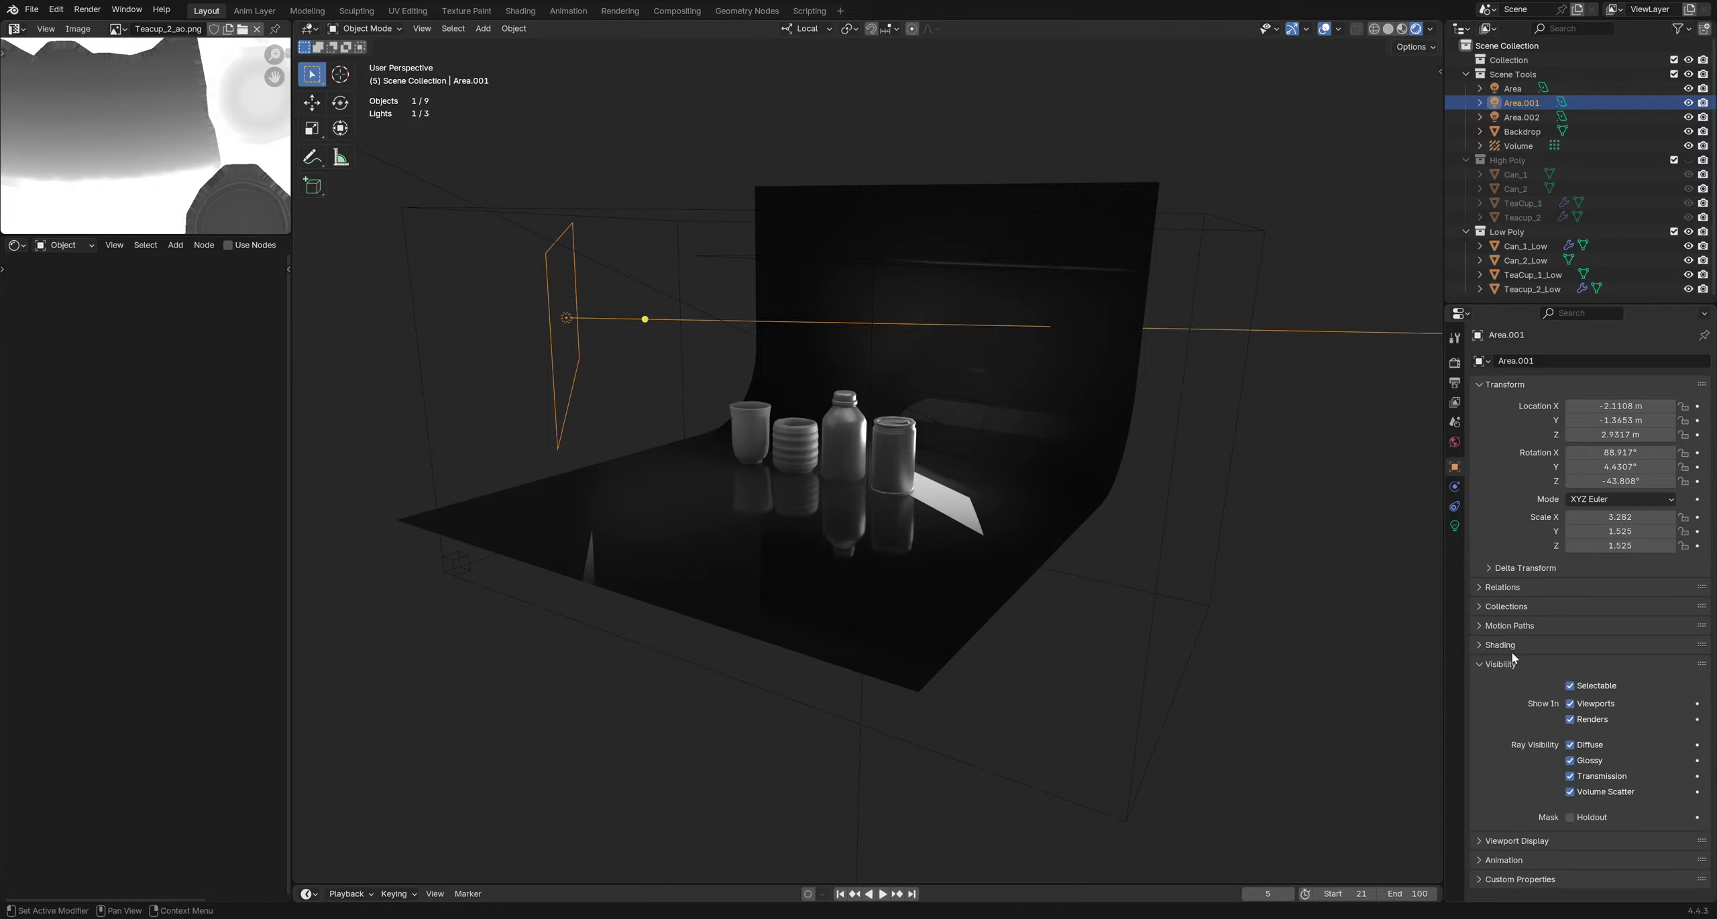
click(1570, 704)
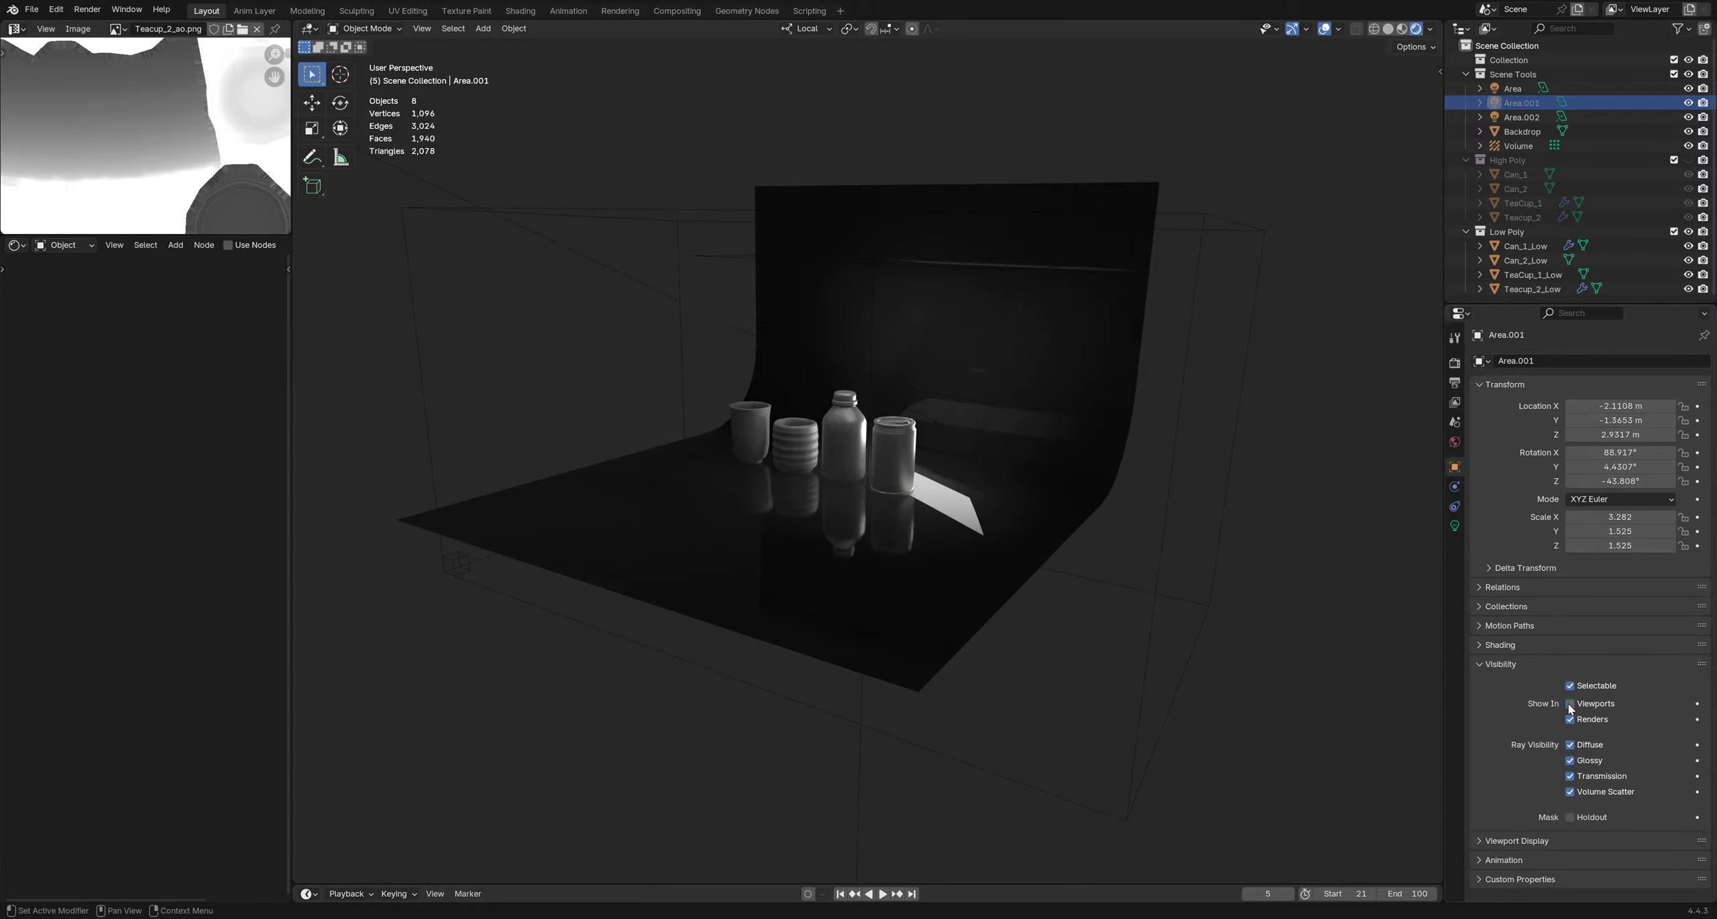
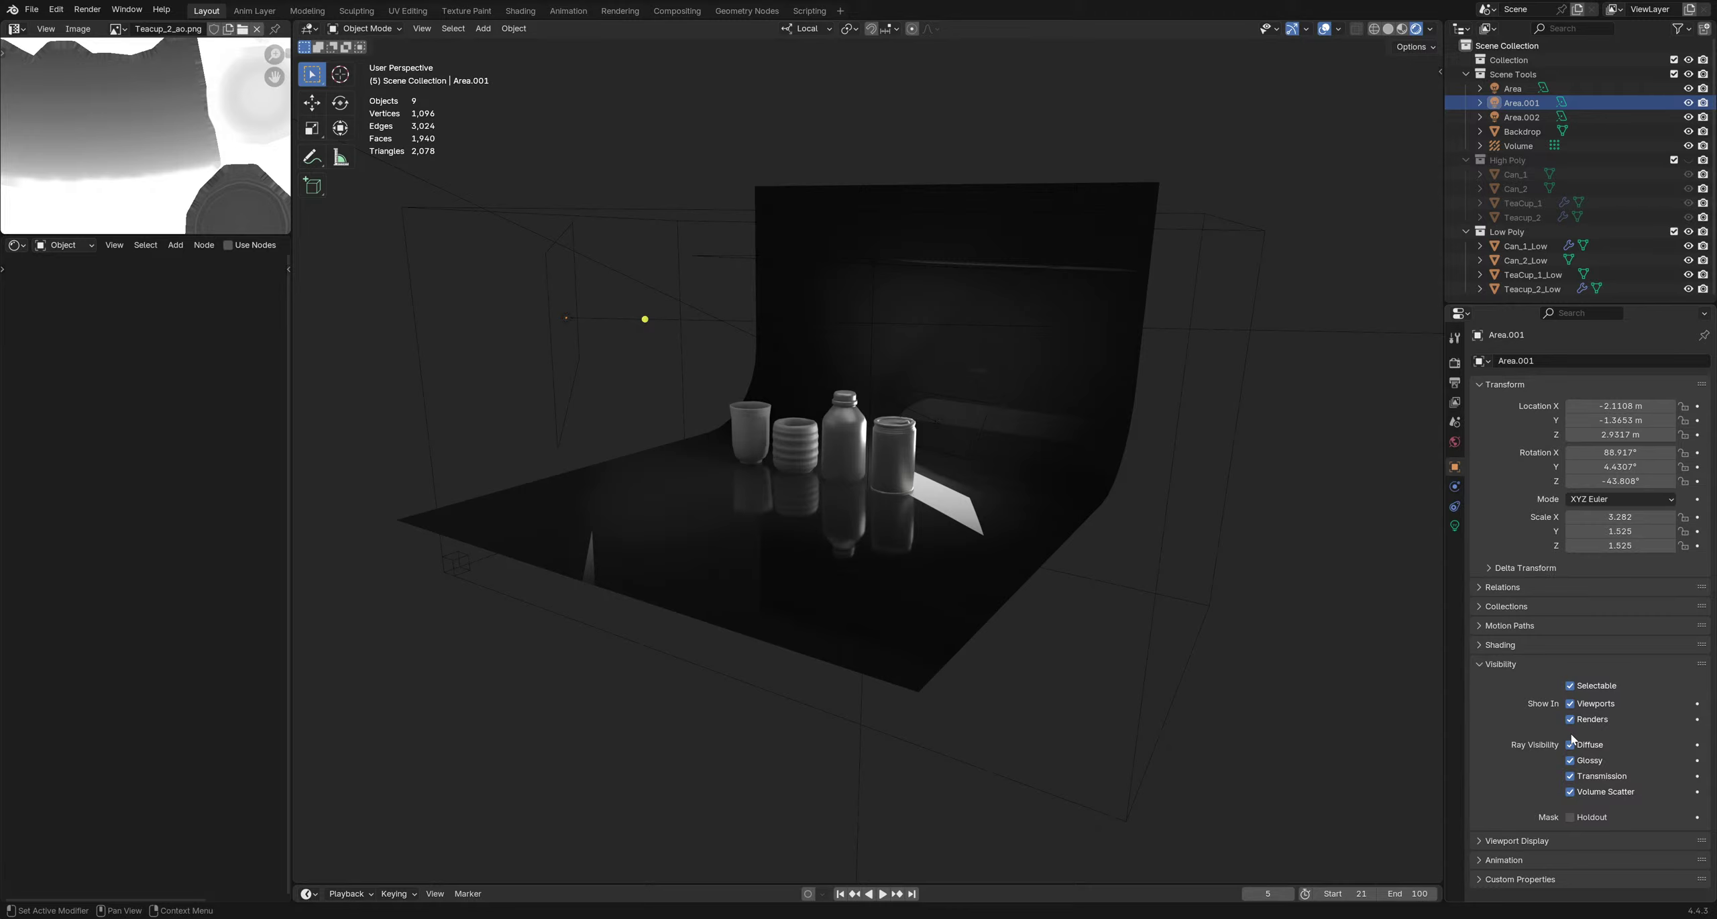
click(1570, 777)
click(1570, 777)
Repeatedly switch the Area.001 light's Glossy ray visibility off and on, and toggle Diffuse once, to compare the lighting
click(1570, 761)
click(1570, 761)
click(1570, 761)
click(1570, 761)
click(1570, 761)
click(1570, 761)
click(1570, 762)
click(1570, 761)
click(1570, 761)
click(1570, 761)
click(1570, 762)
click(1570, 761)
click(1570, 761)
click(1570, 761)
click(1570, 761)
click(1570, 761)
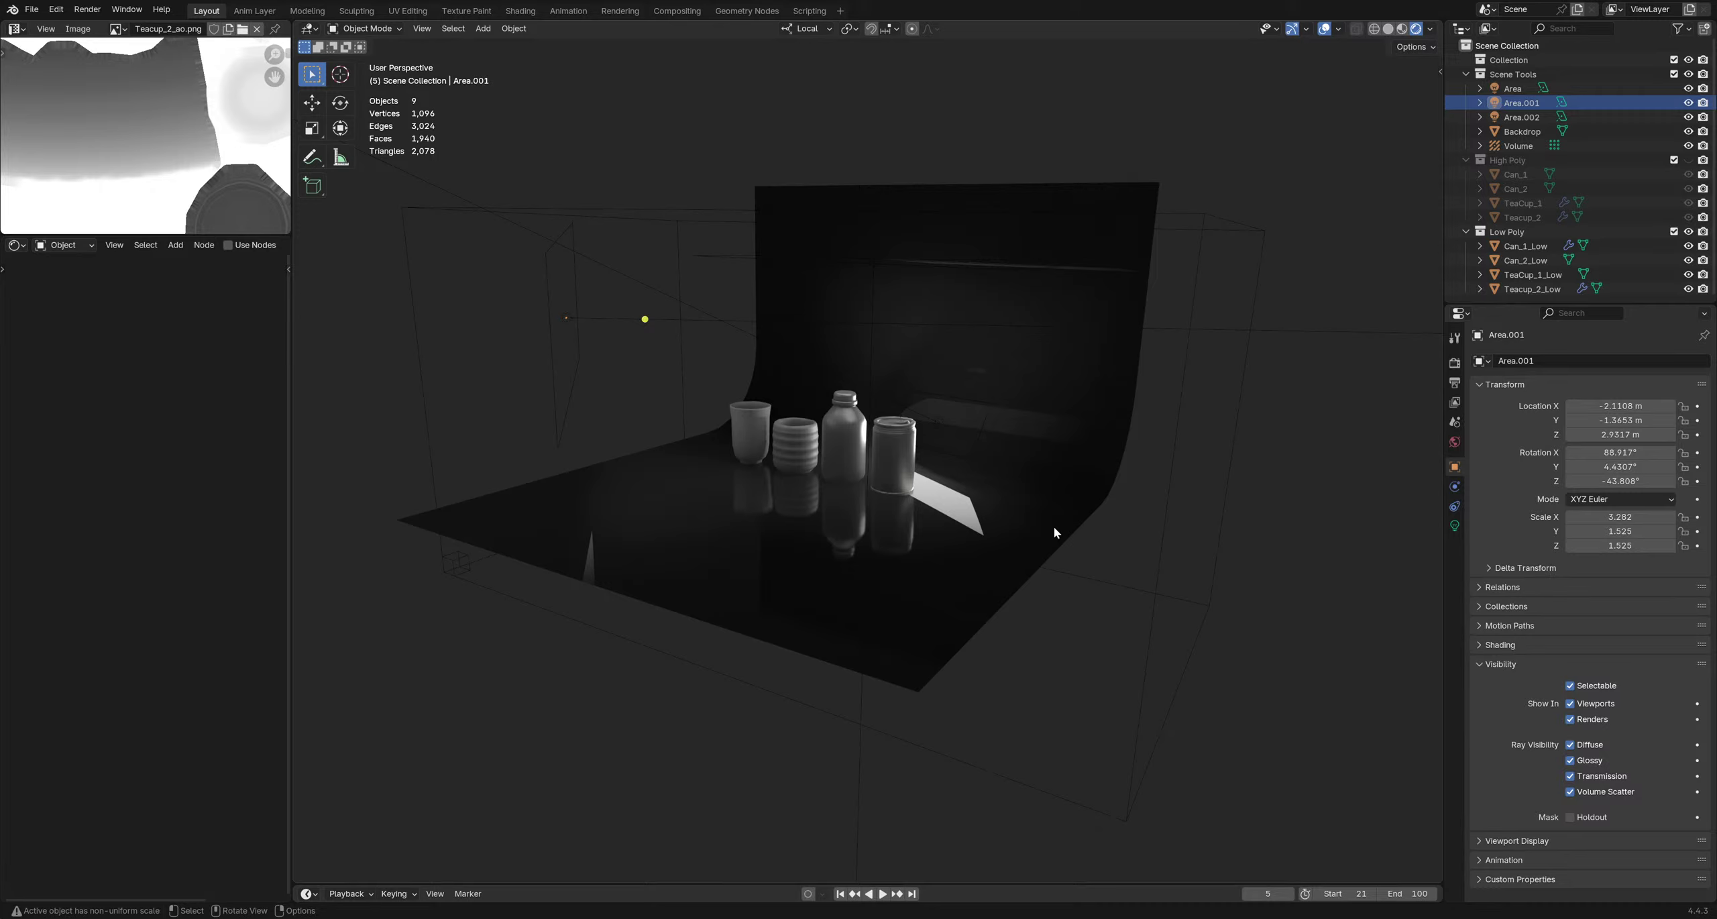
click(1570, 744)
click(1570, 745)
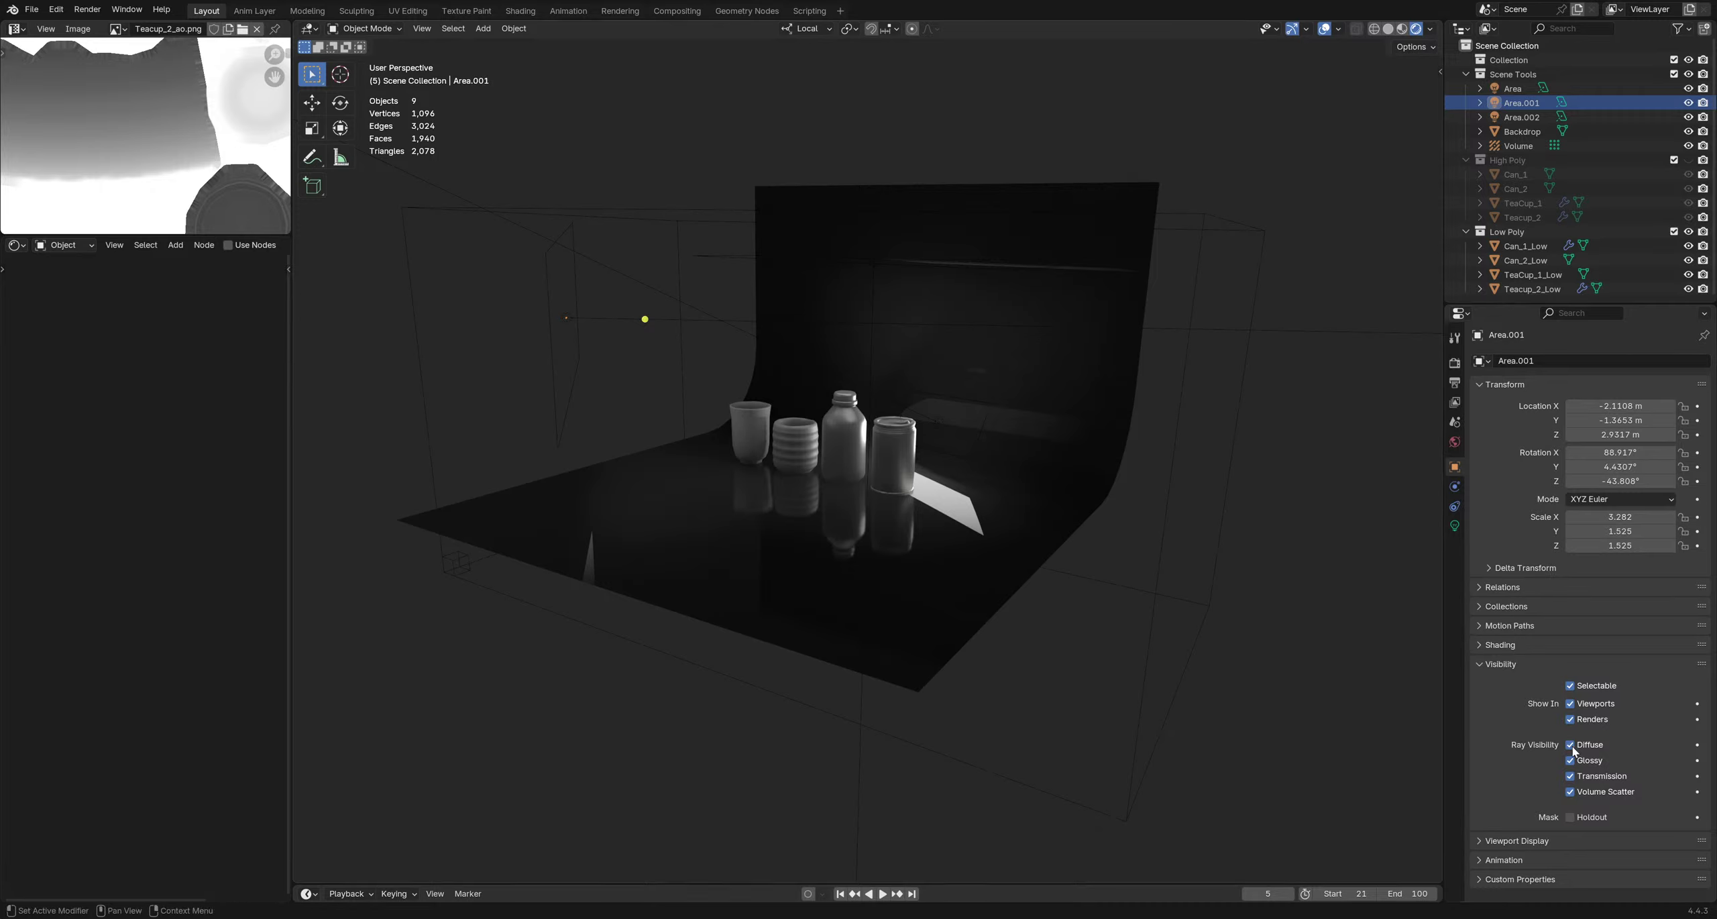
Compare the containers up close with the Area.001 light's Glossy ray visibility off and on, leaving it enabled
scroll(782, 440, up, 8)
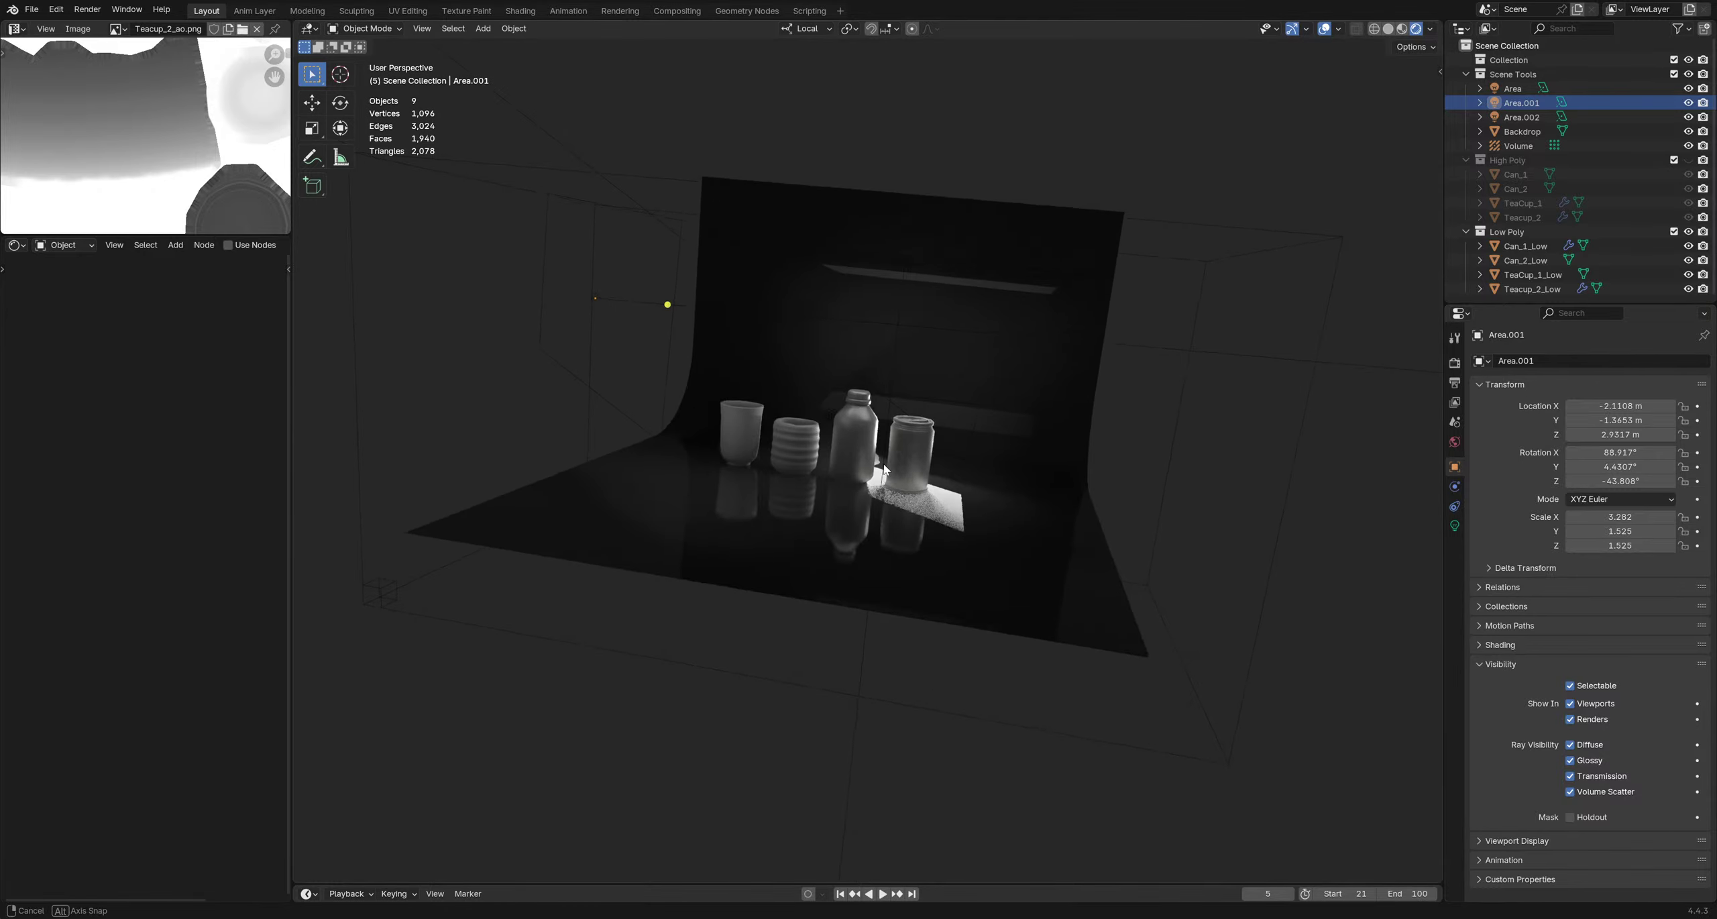
click(1570, 760)
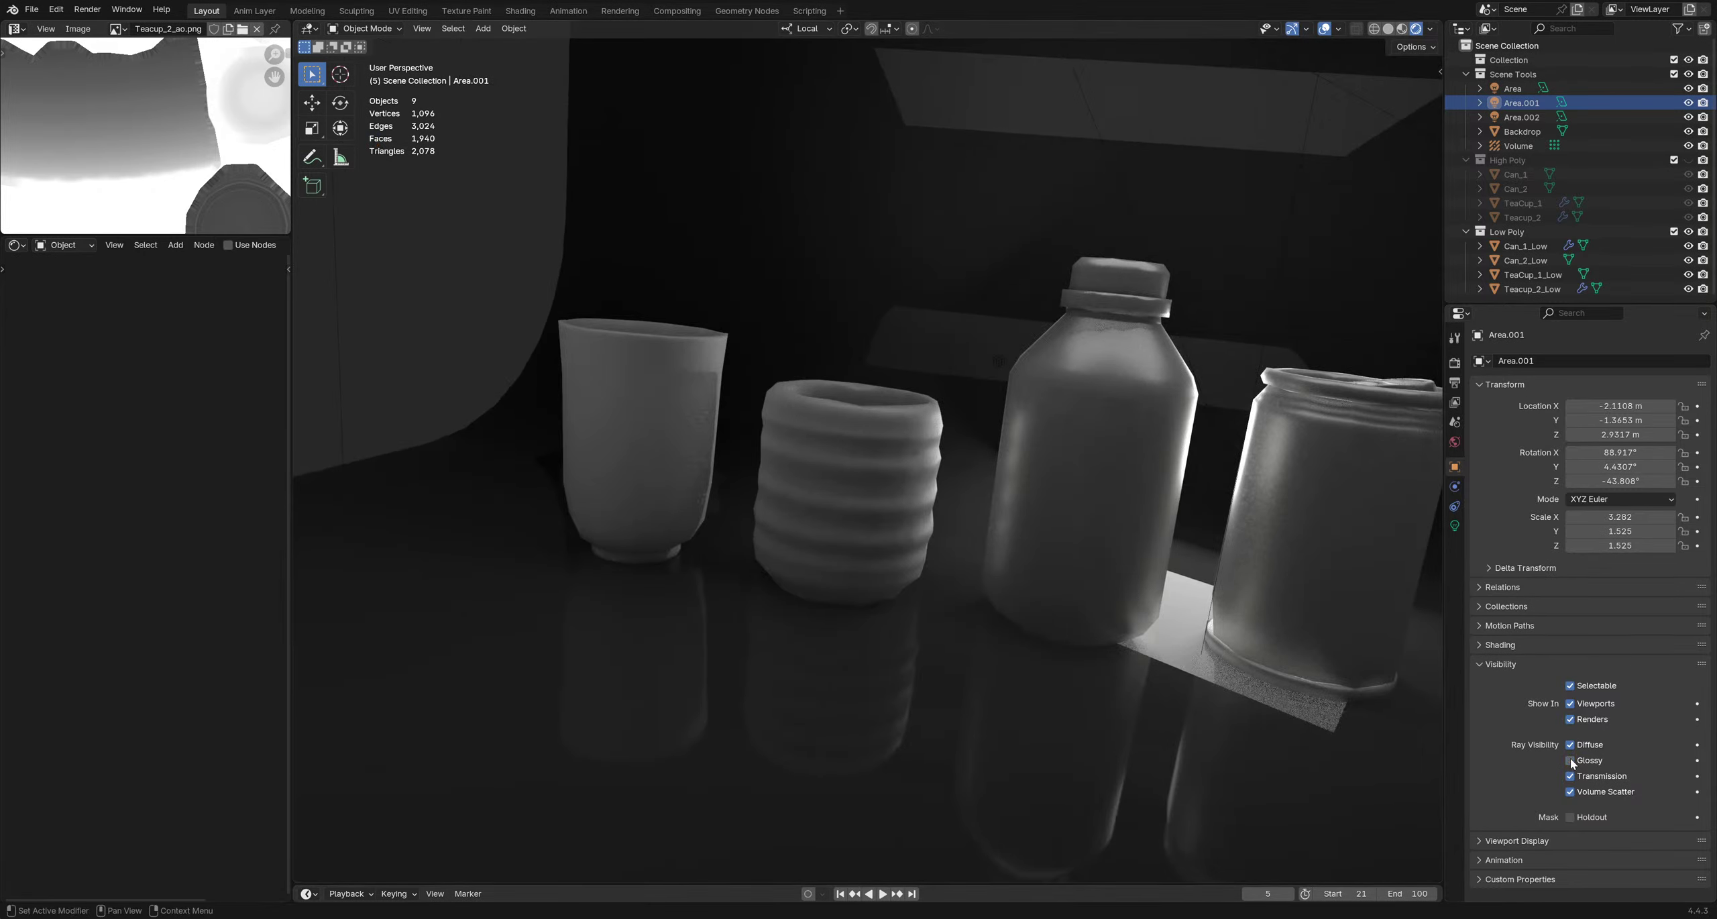
click(1570, 760)
click(1570, 760)
click(1570, 760)
click(1570, 760)
click(1570, 760)
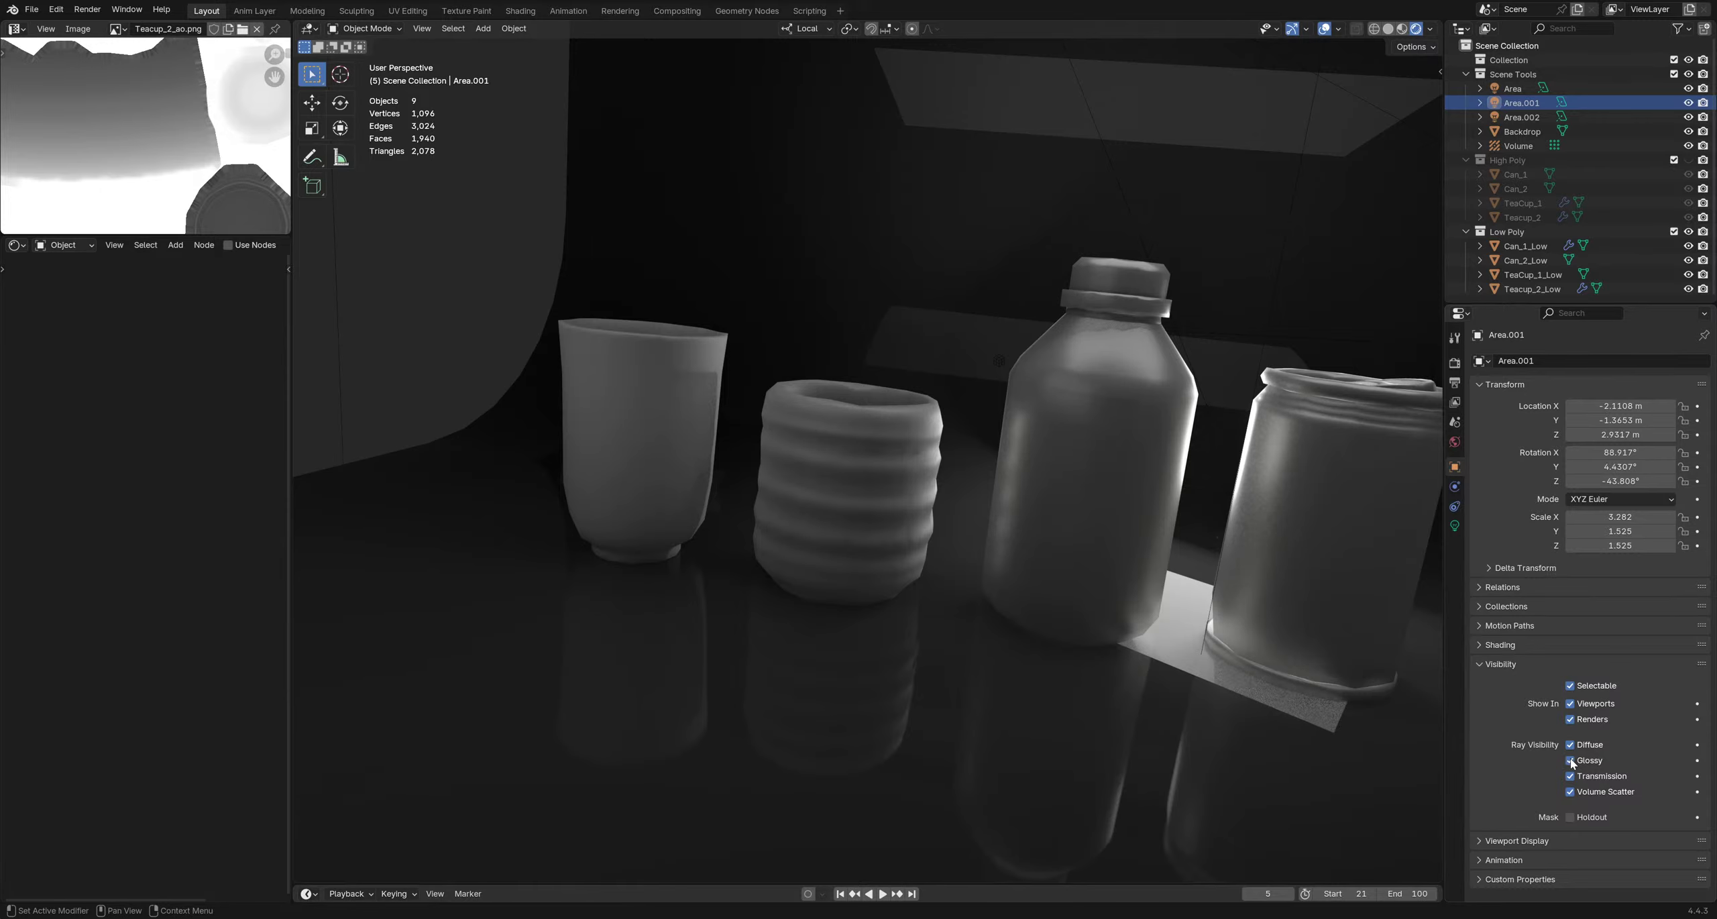
click(1570, 760)
click(1570, 760)
click(1570, 759)
click(1570, 760)
click(1570, 760)
click(1570, 760)
middle_drag(910, 329, 1027, 403)
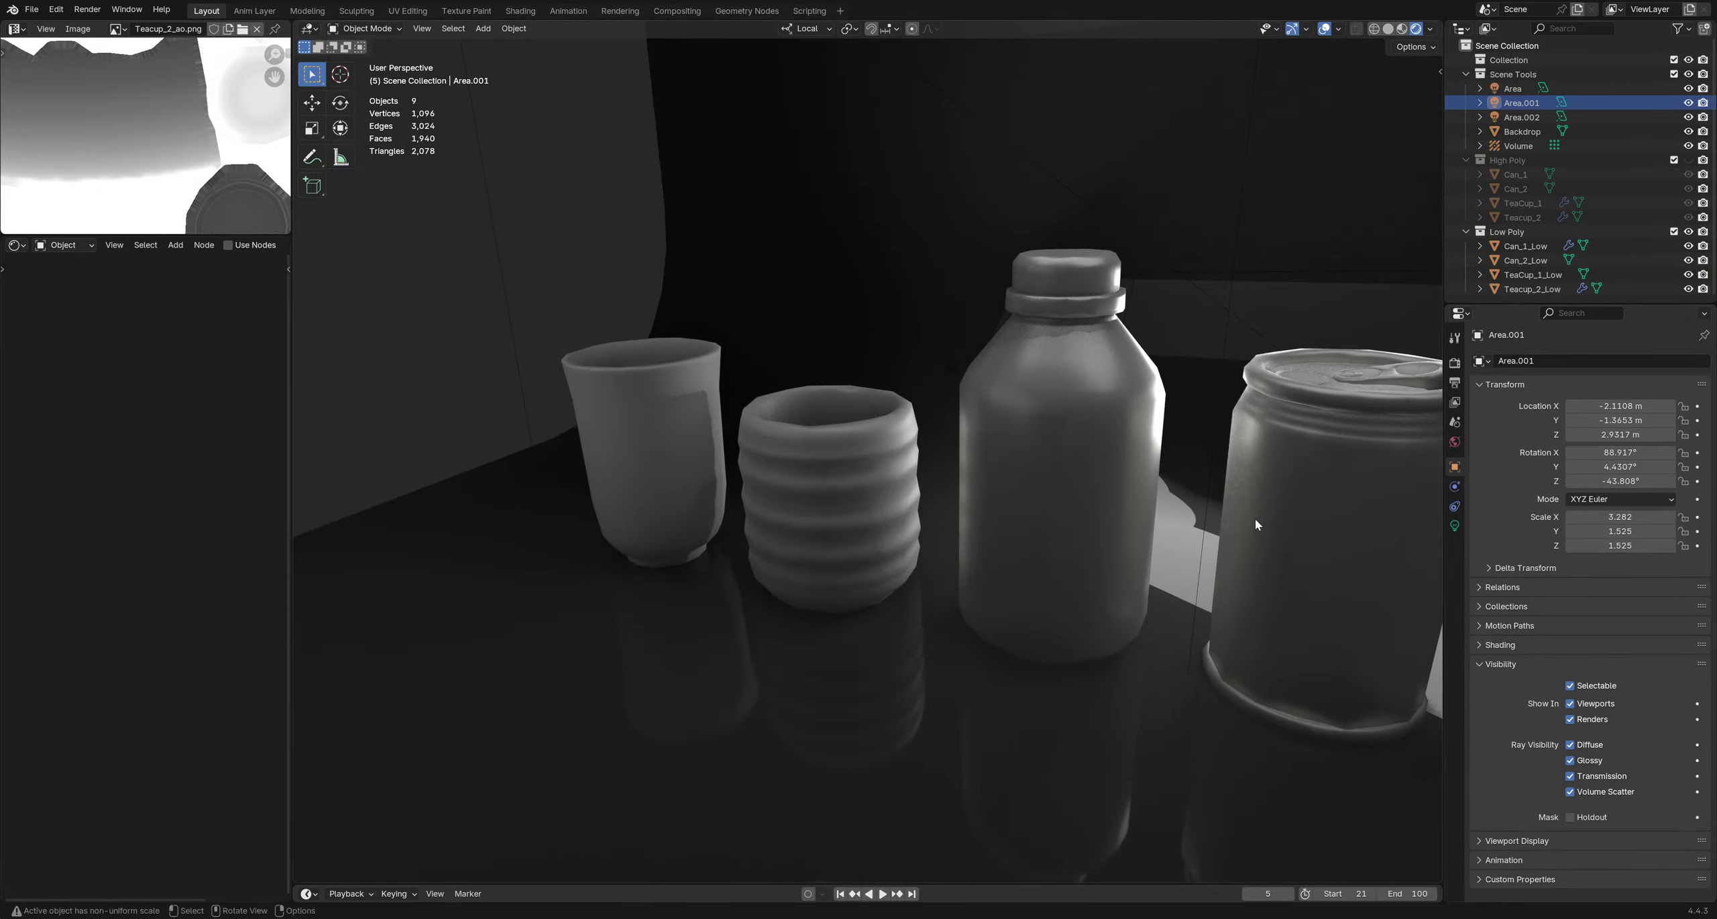
click(1548, 628)
click(1548, 628)
click(1548, 629)
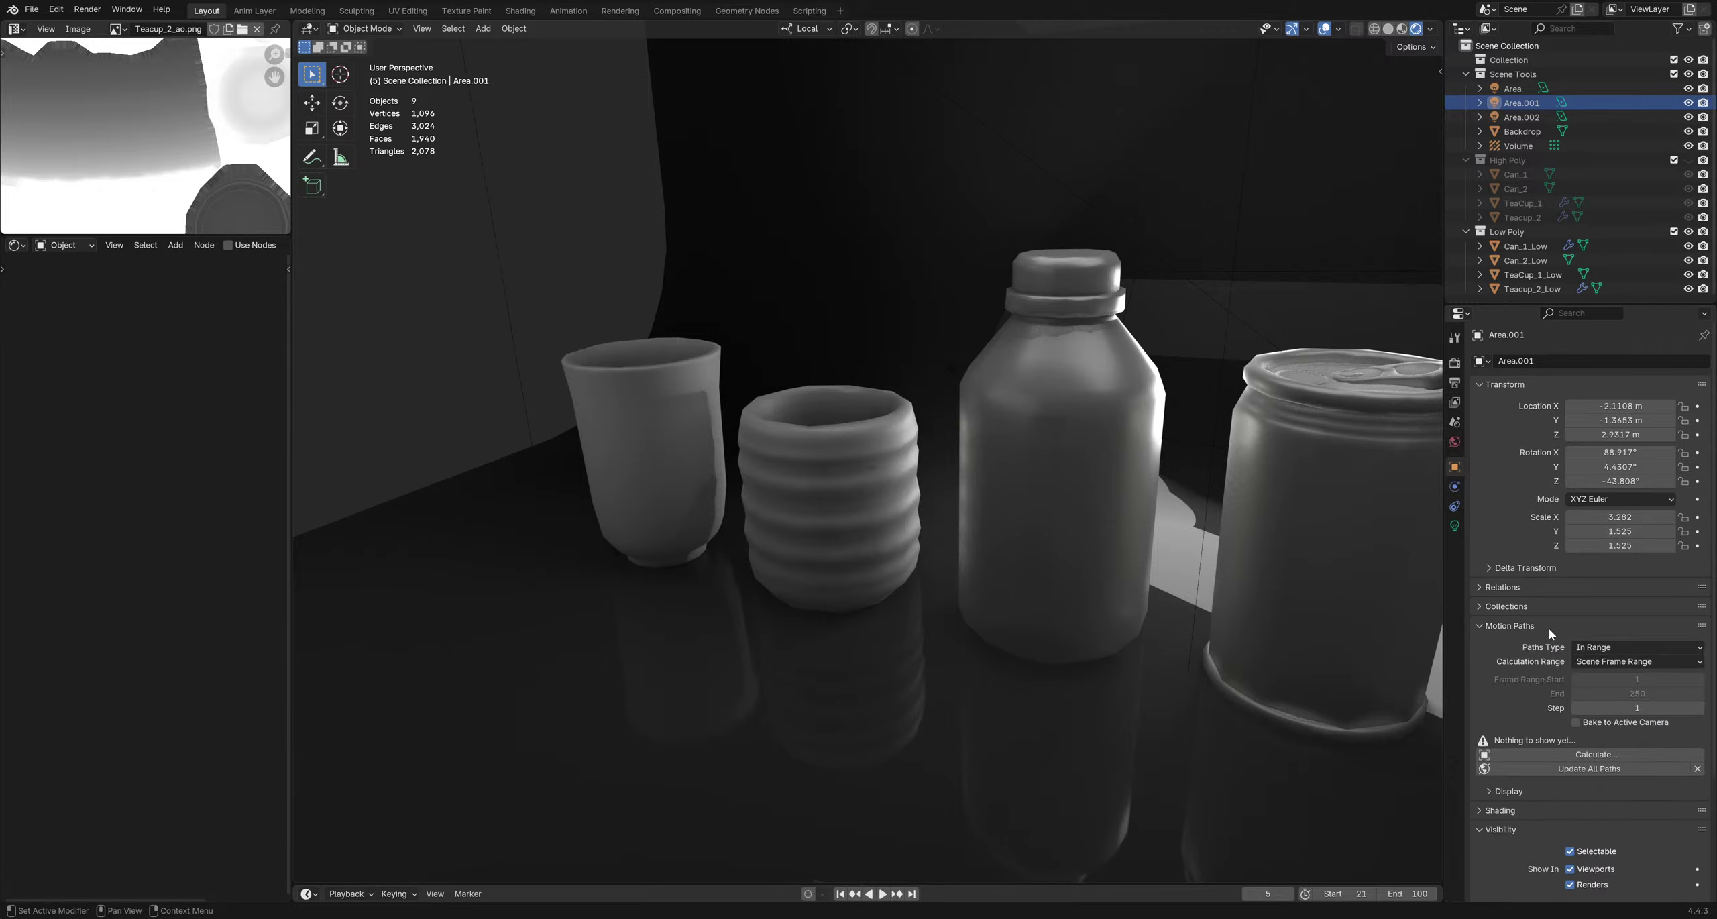
click(1548, 628)
click(1546, 603)
click(1546, 604)
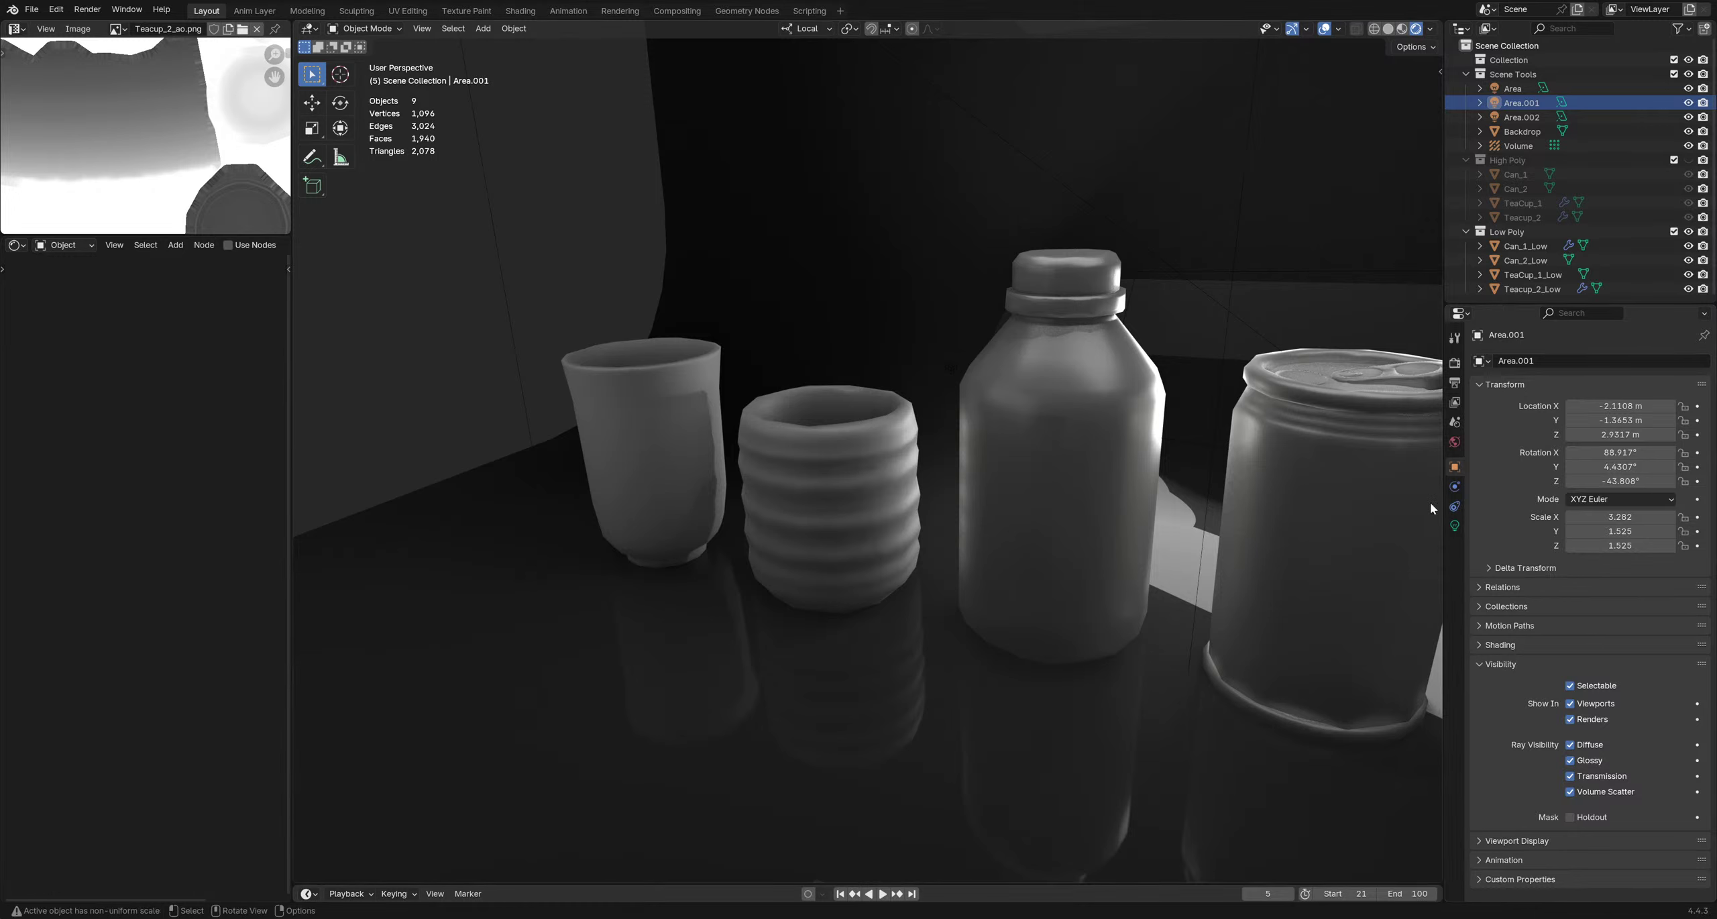
Select the backdrop and check its object visibility and mesh data settings
scroll(828, 593, down, 5)
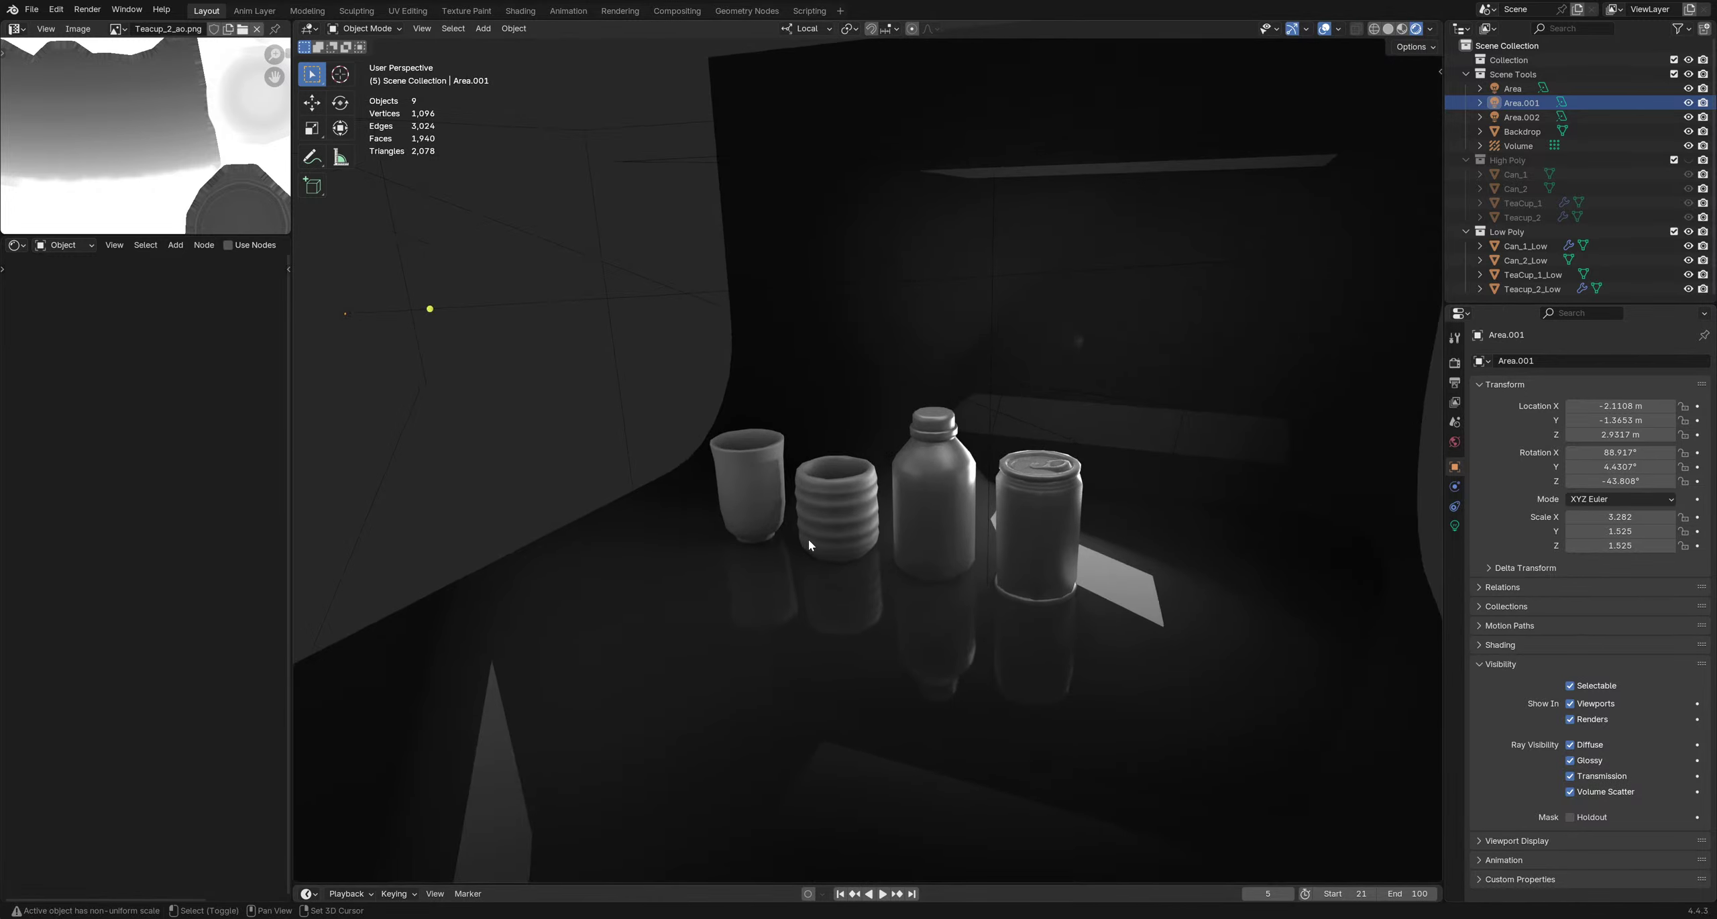
click(848, 623)
scroll(1543, 749, down, 2)
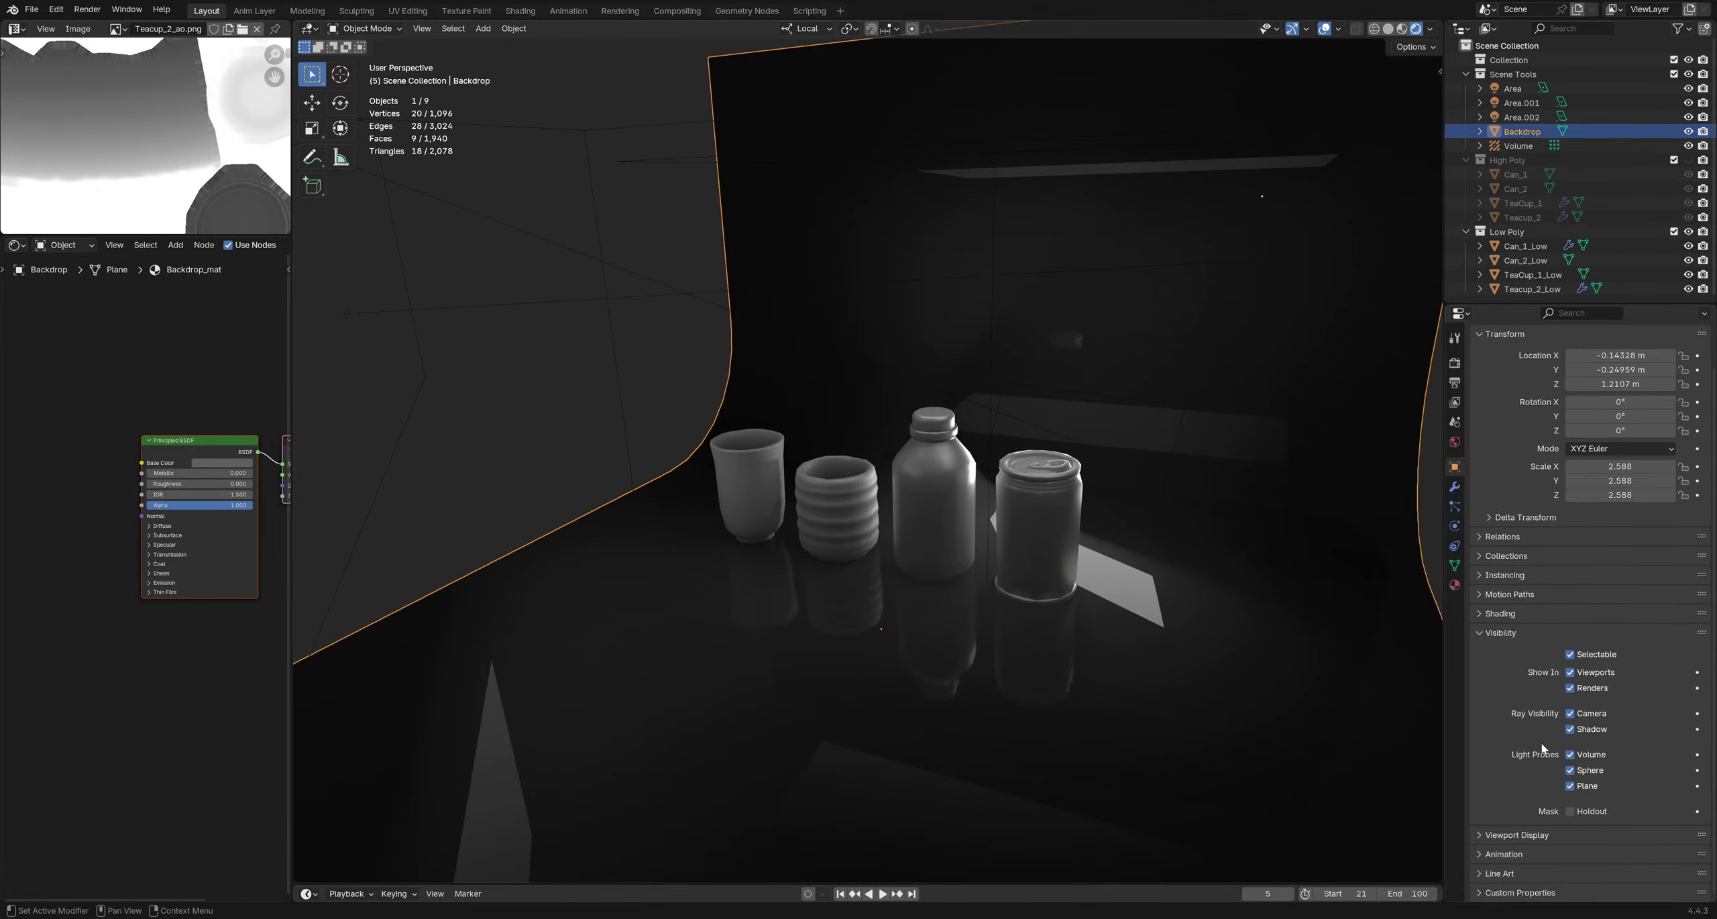
click(1454, 565)
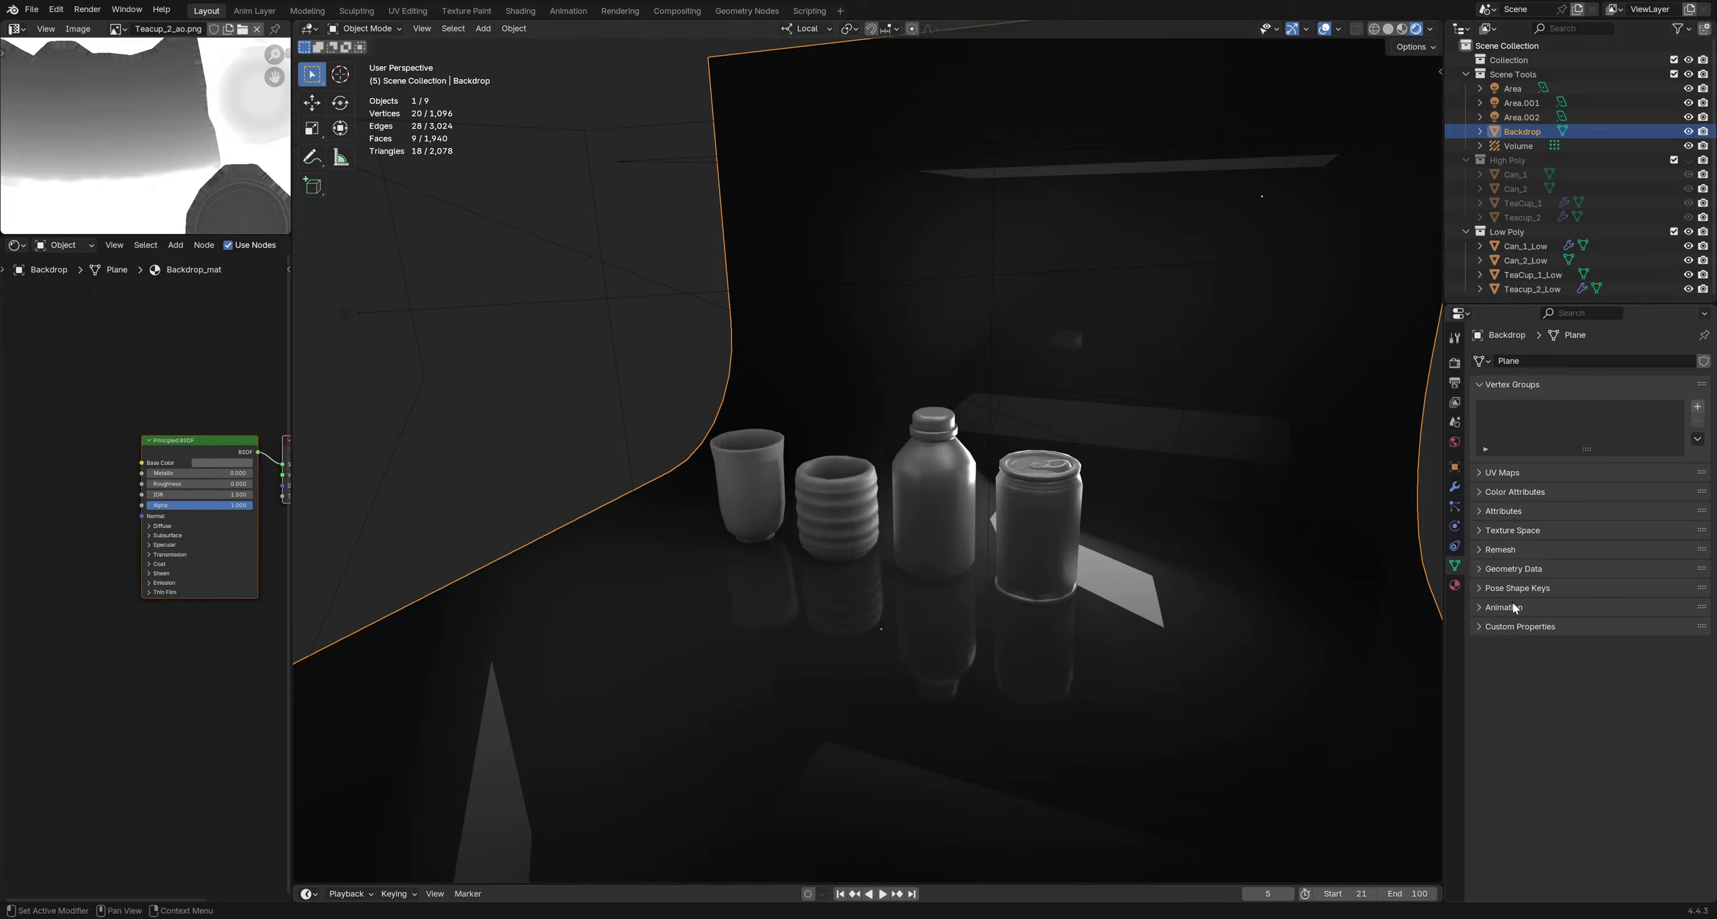
Create a light linking collection in the Backdrop's object shading properties
click(1454, 585)
scroll(1572, 738, down, 5)
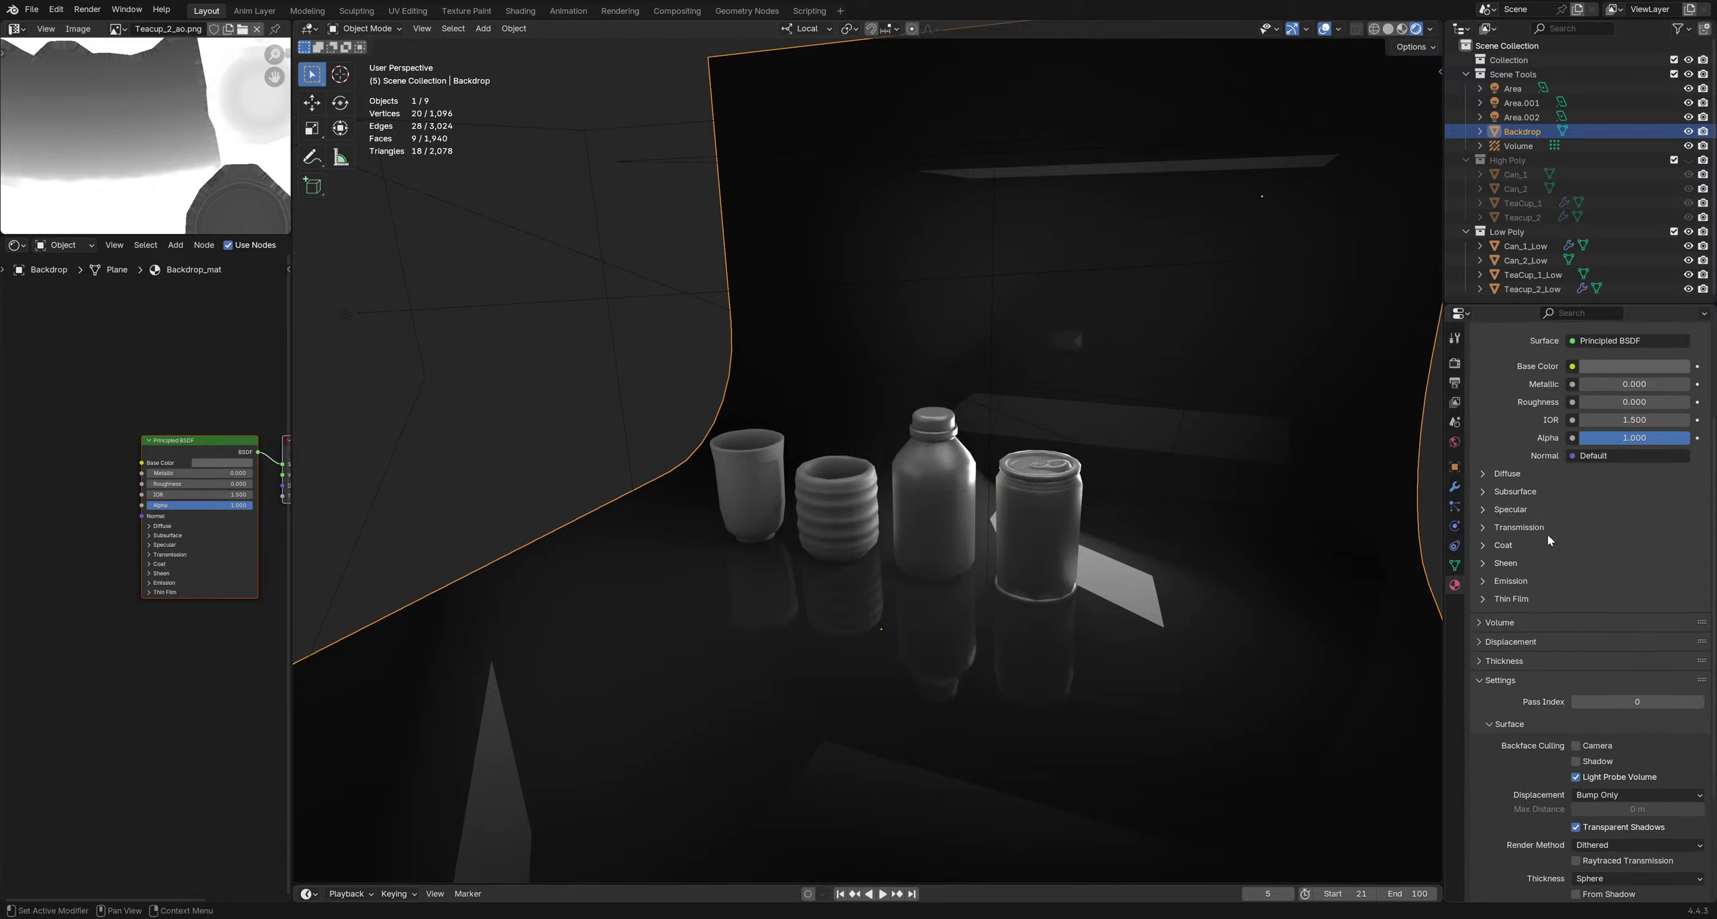
scroll(1541, 708, down, 5)
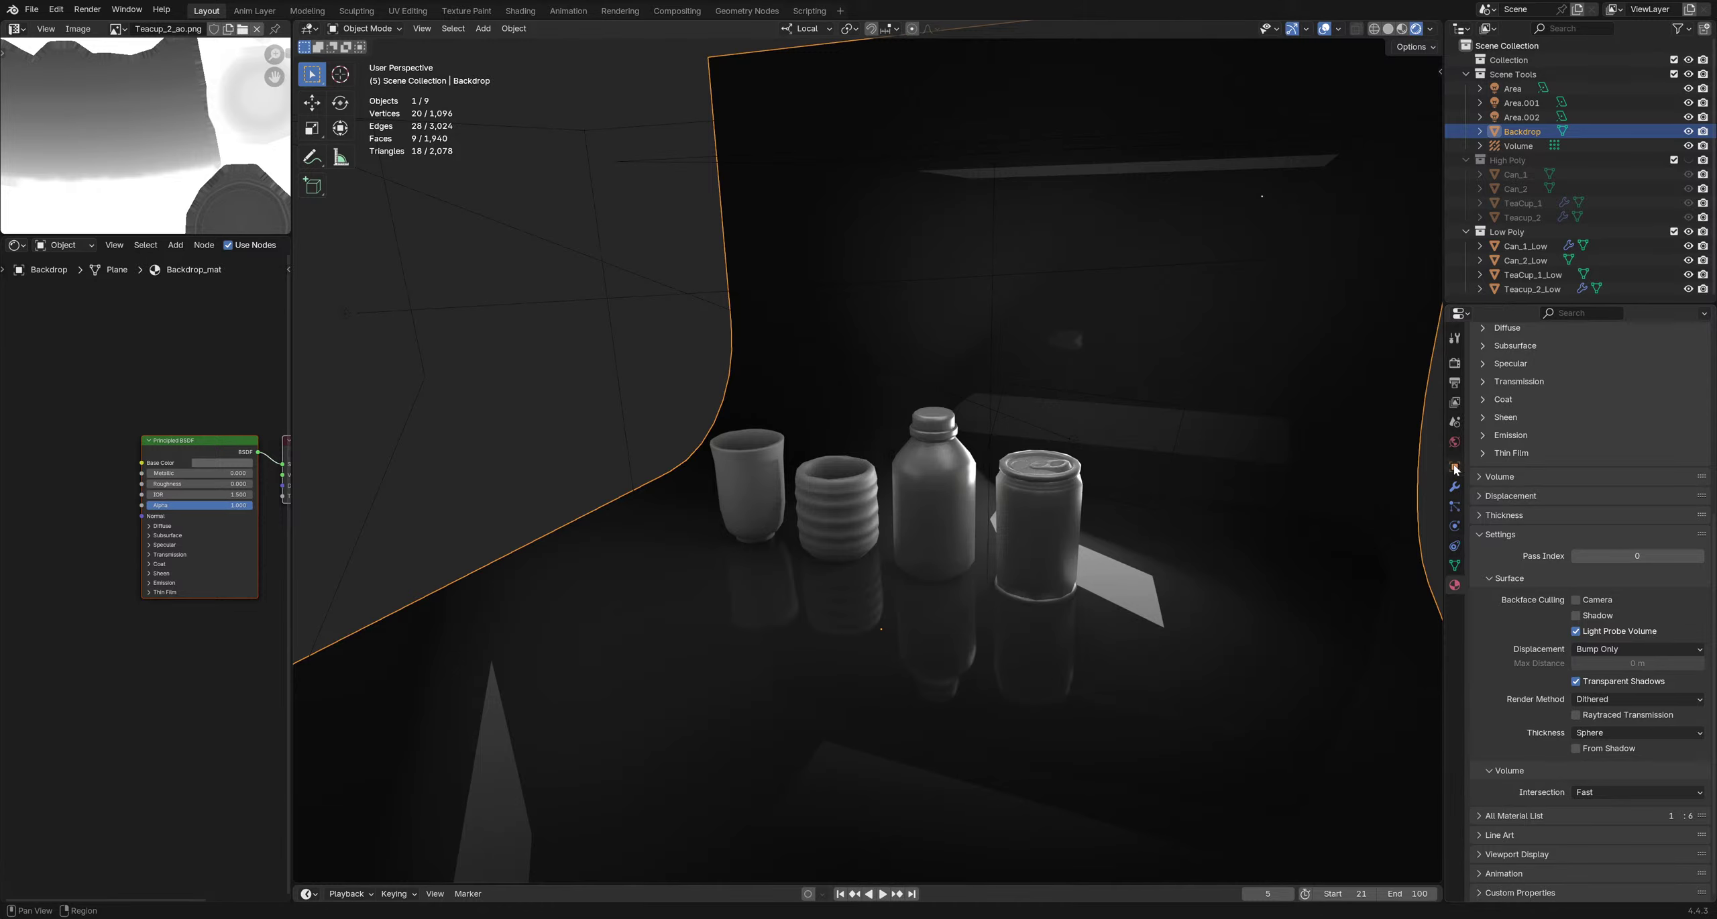
click(1455, 442)
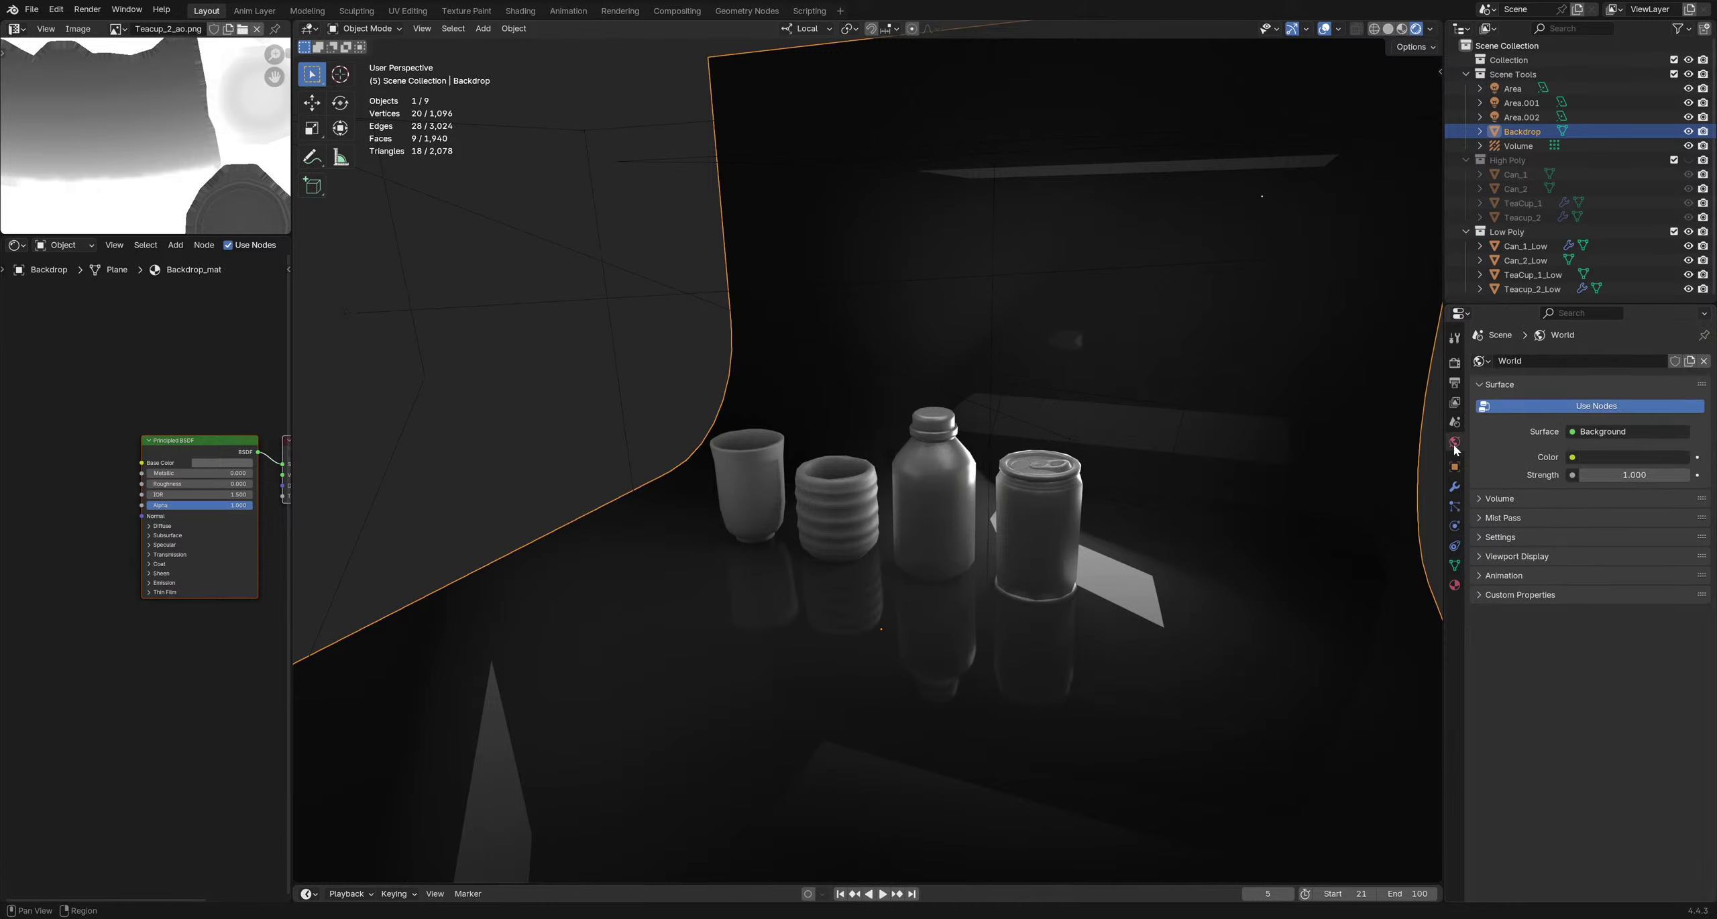
click(1454, 467)
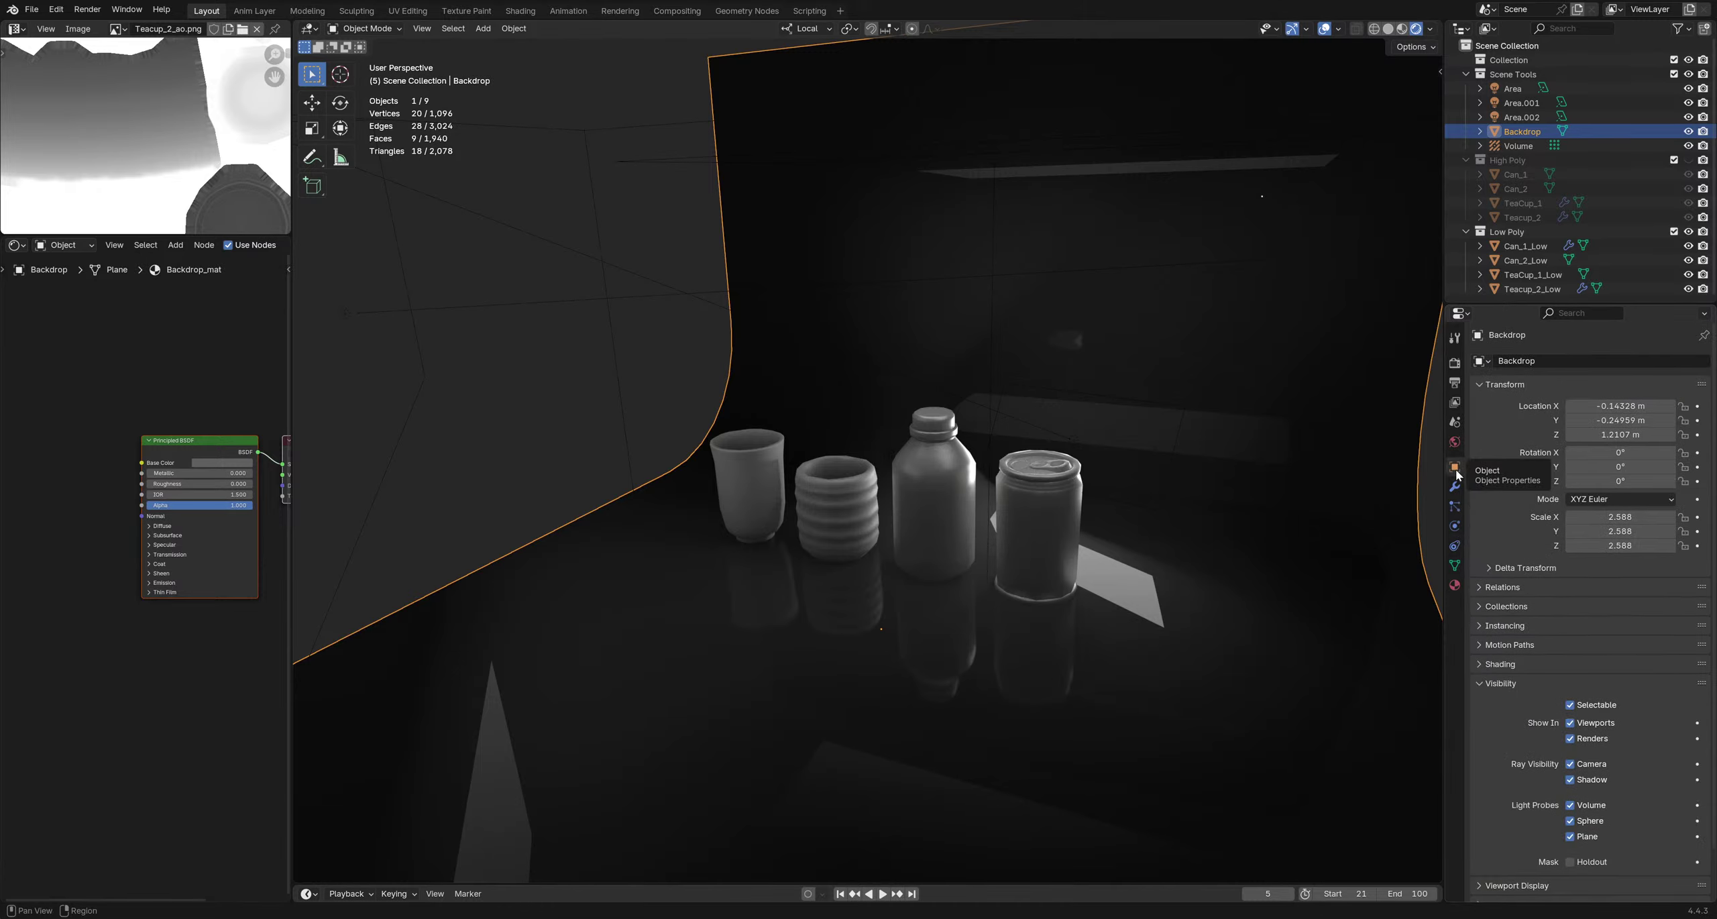
click(1517, 663)
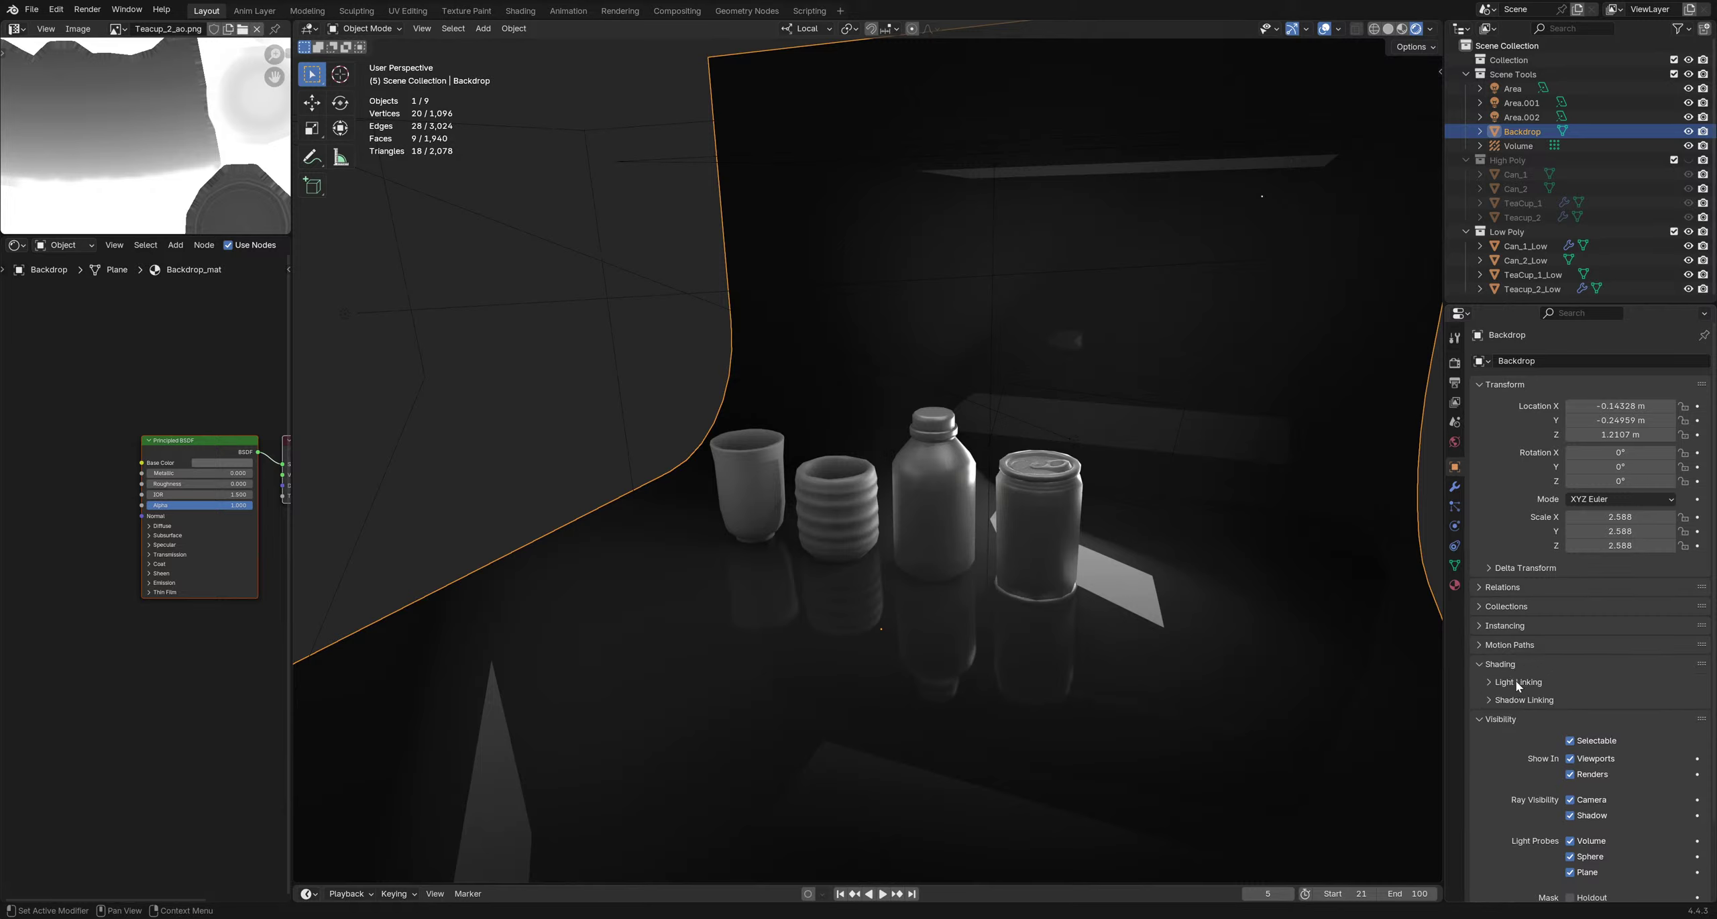
click(1513, 684)
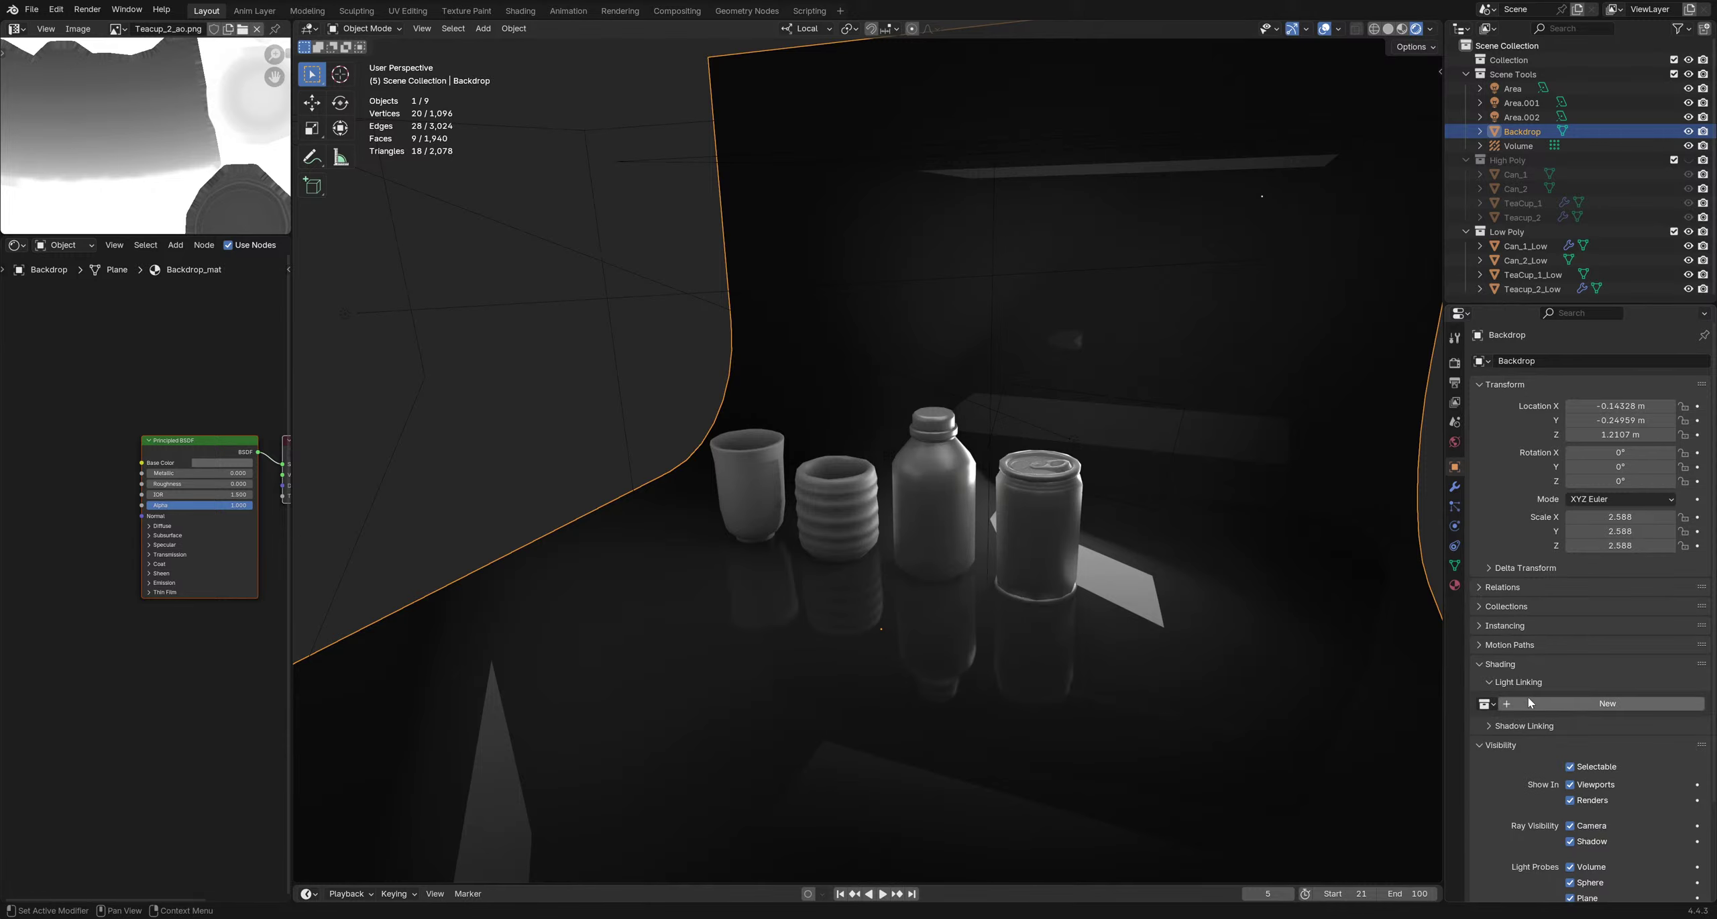
middle_drag(1319, 652, 1114, 620)
click(1531, 704)
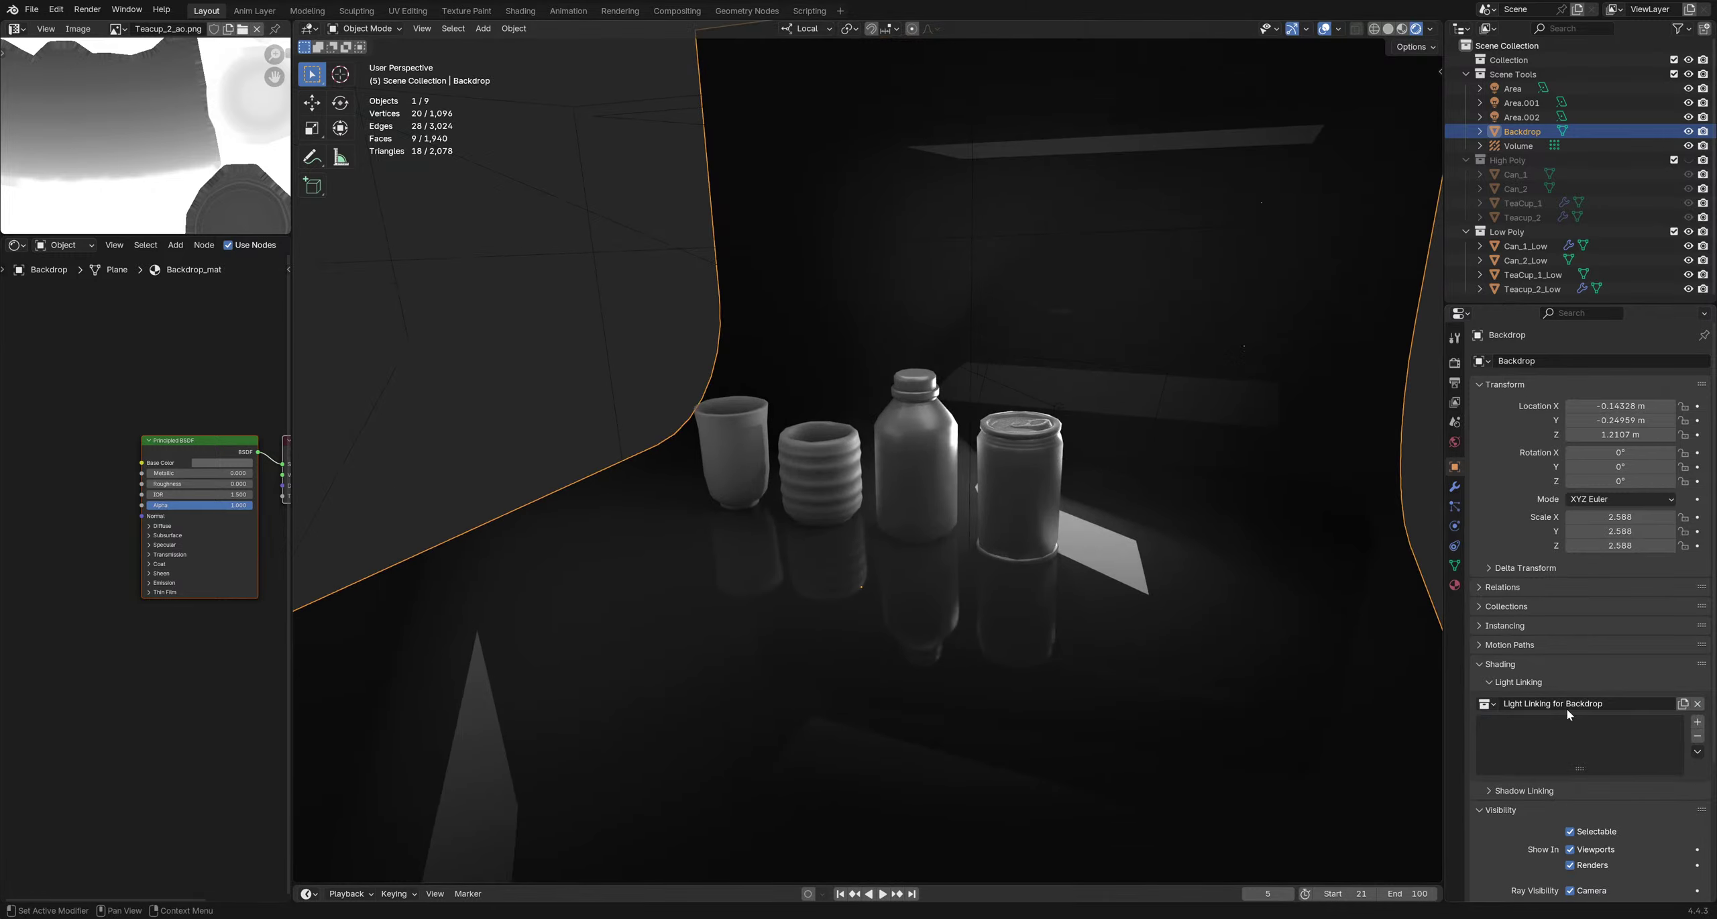
Create a light linking collection for the Area.001 light and add the Backdrop to it
key(KP_Decimal)
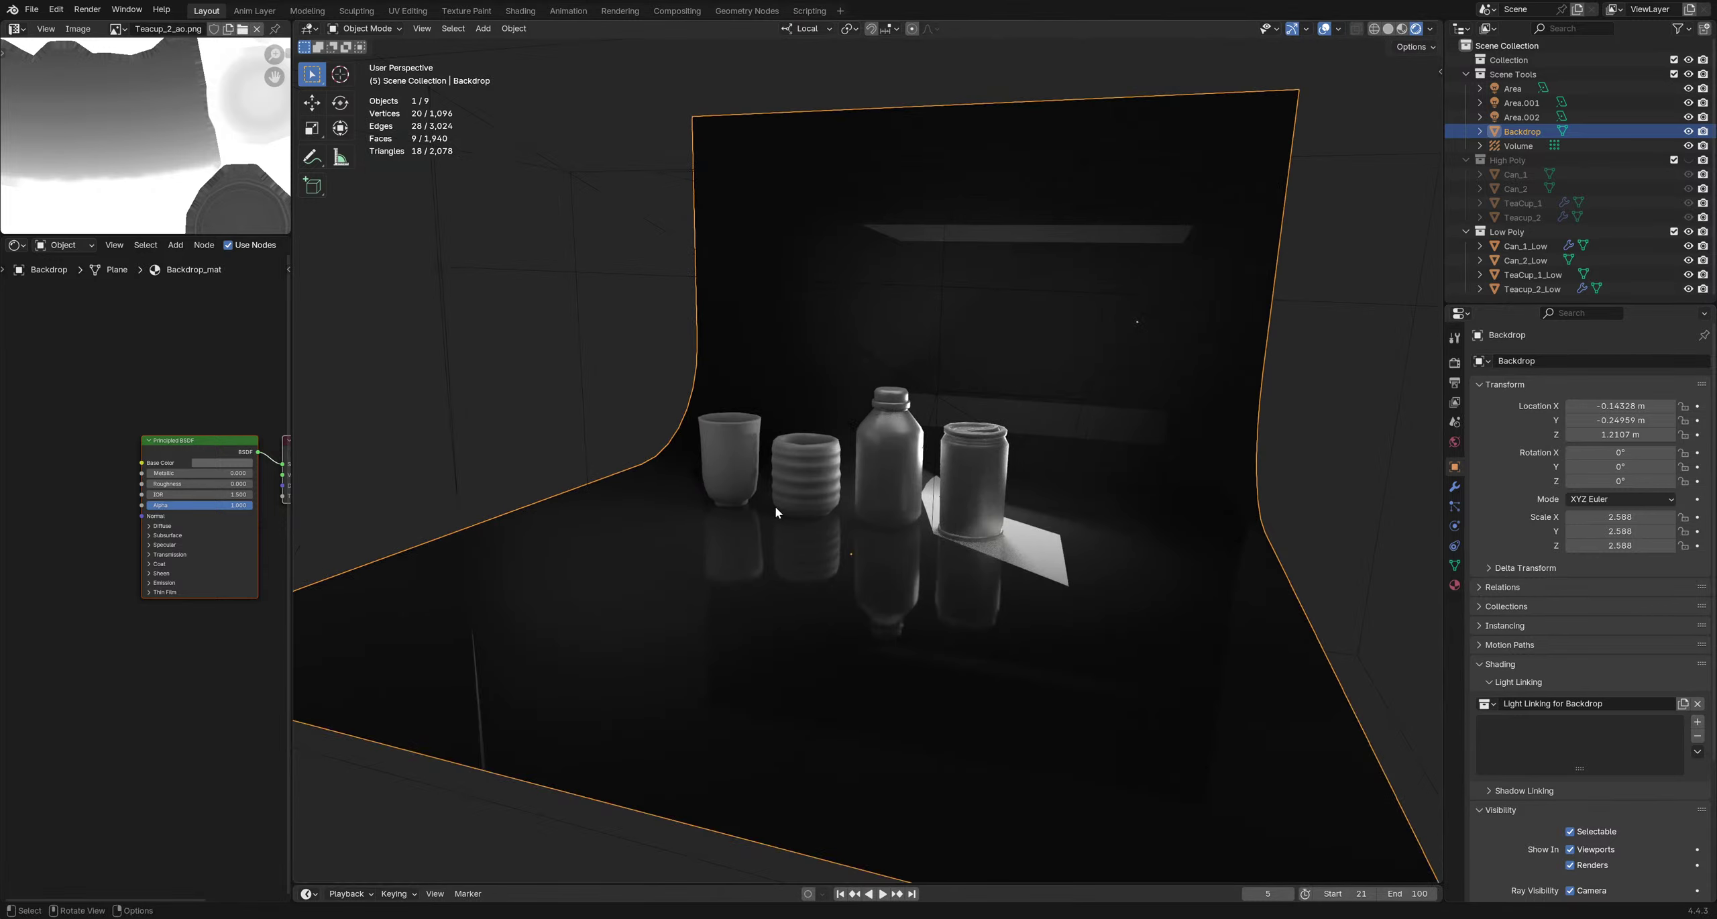
click(503, 423)
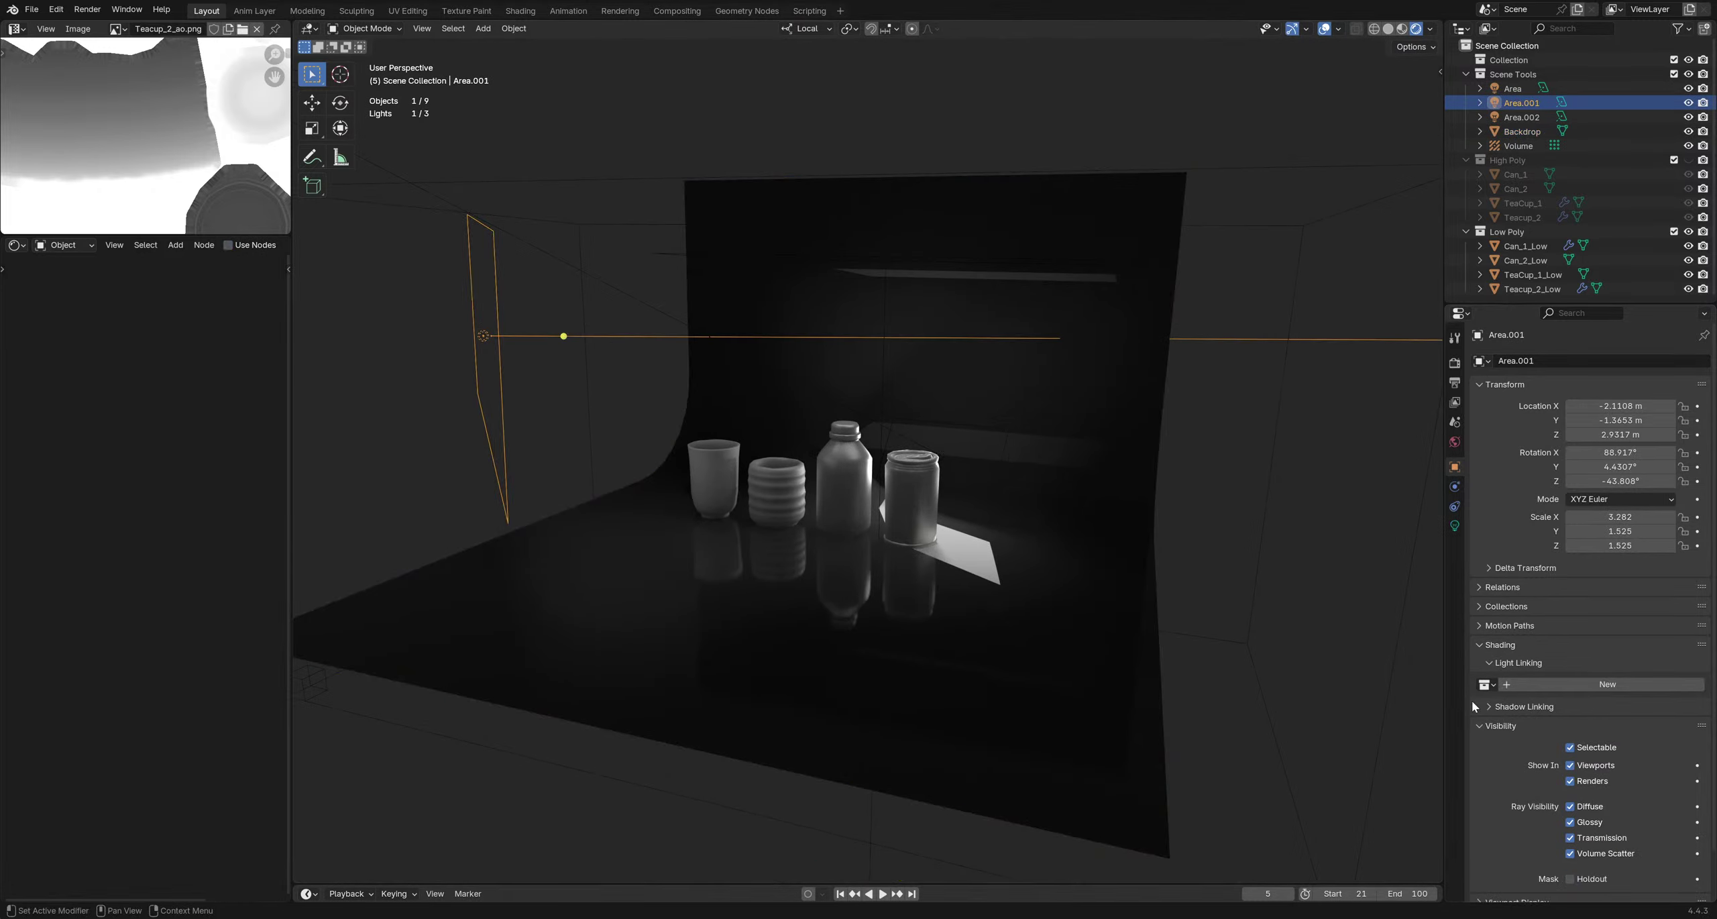
click(1597, 684)
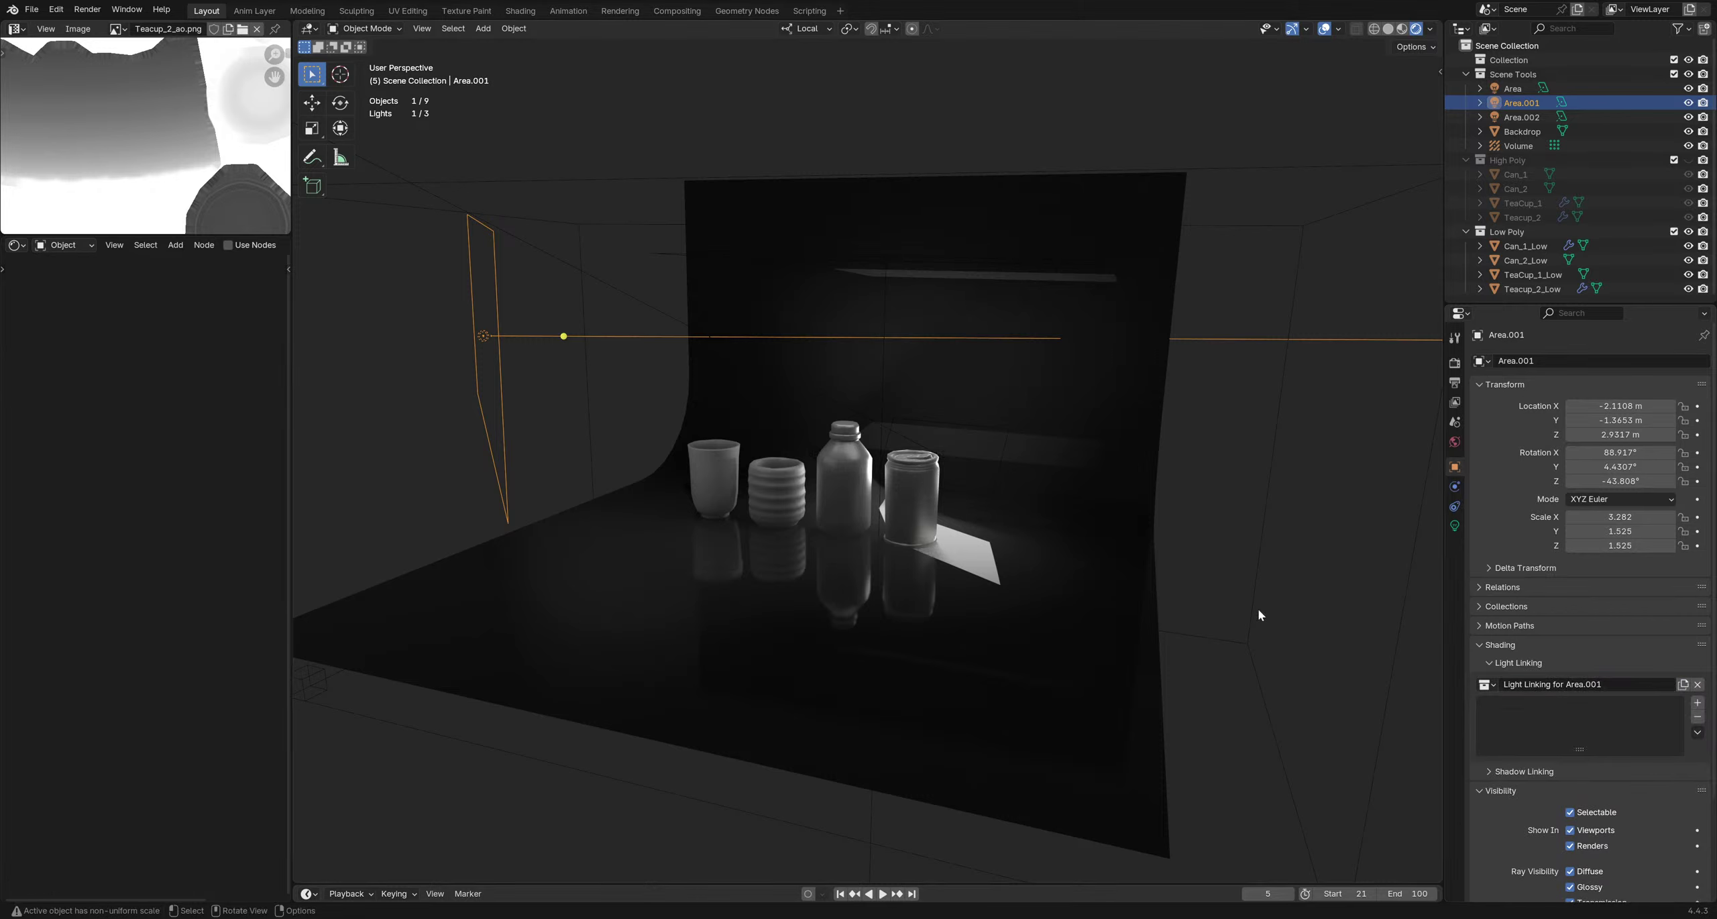
click(734, 593)
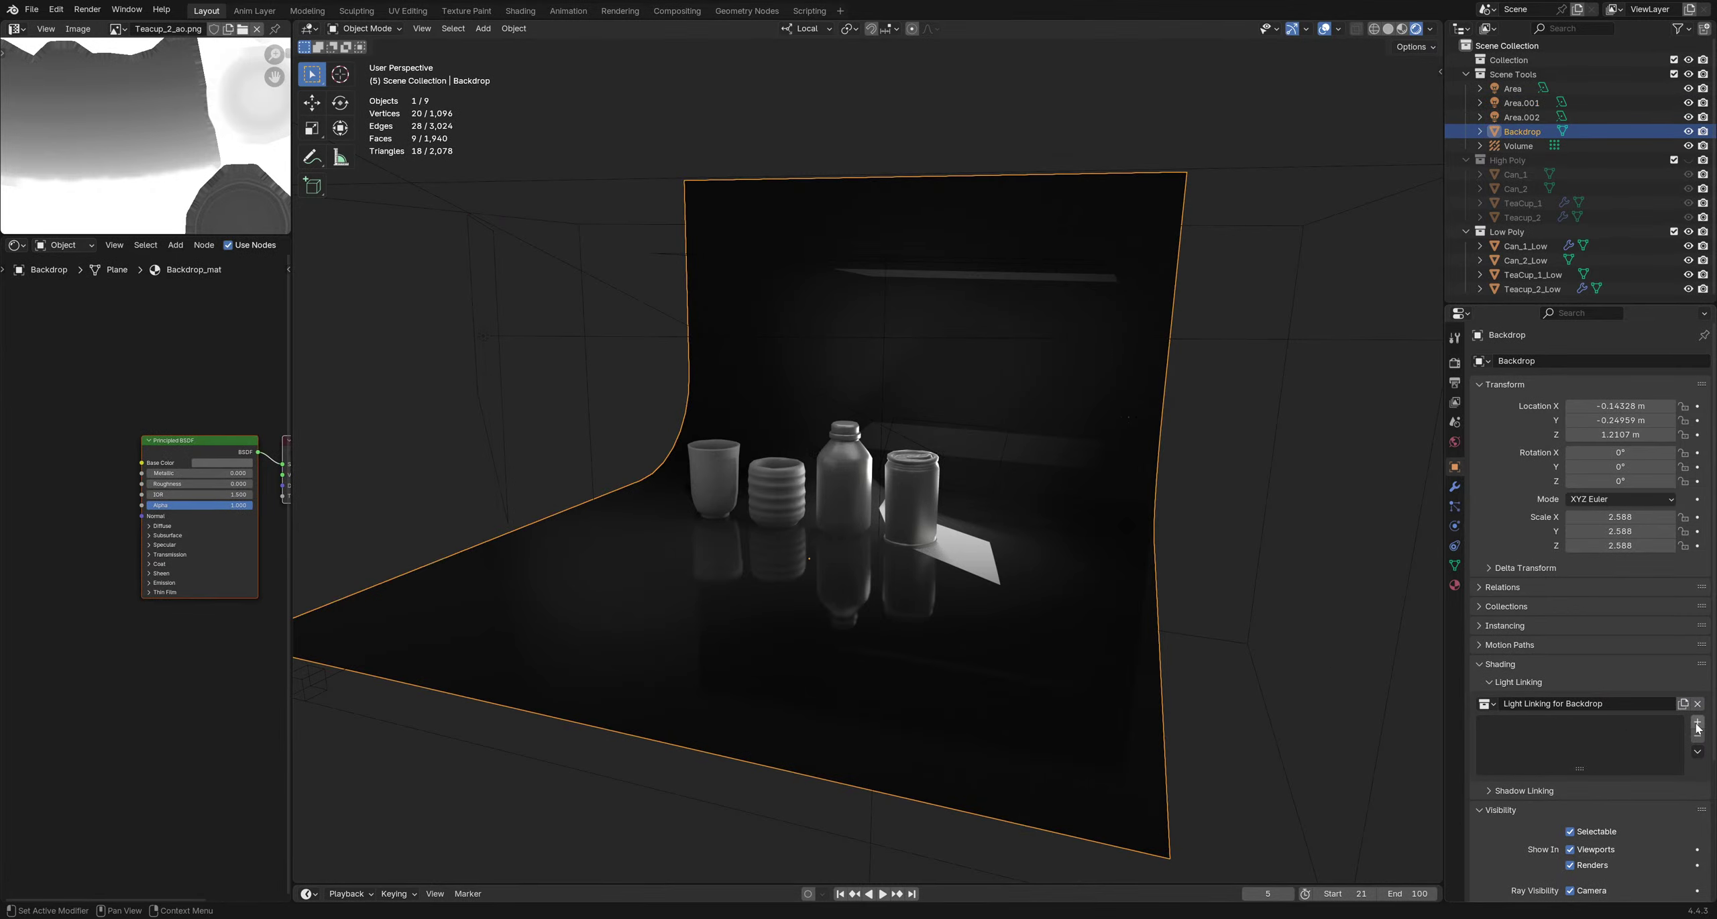
shift+click(505, 435)
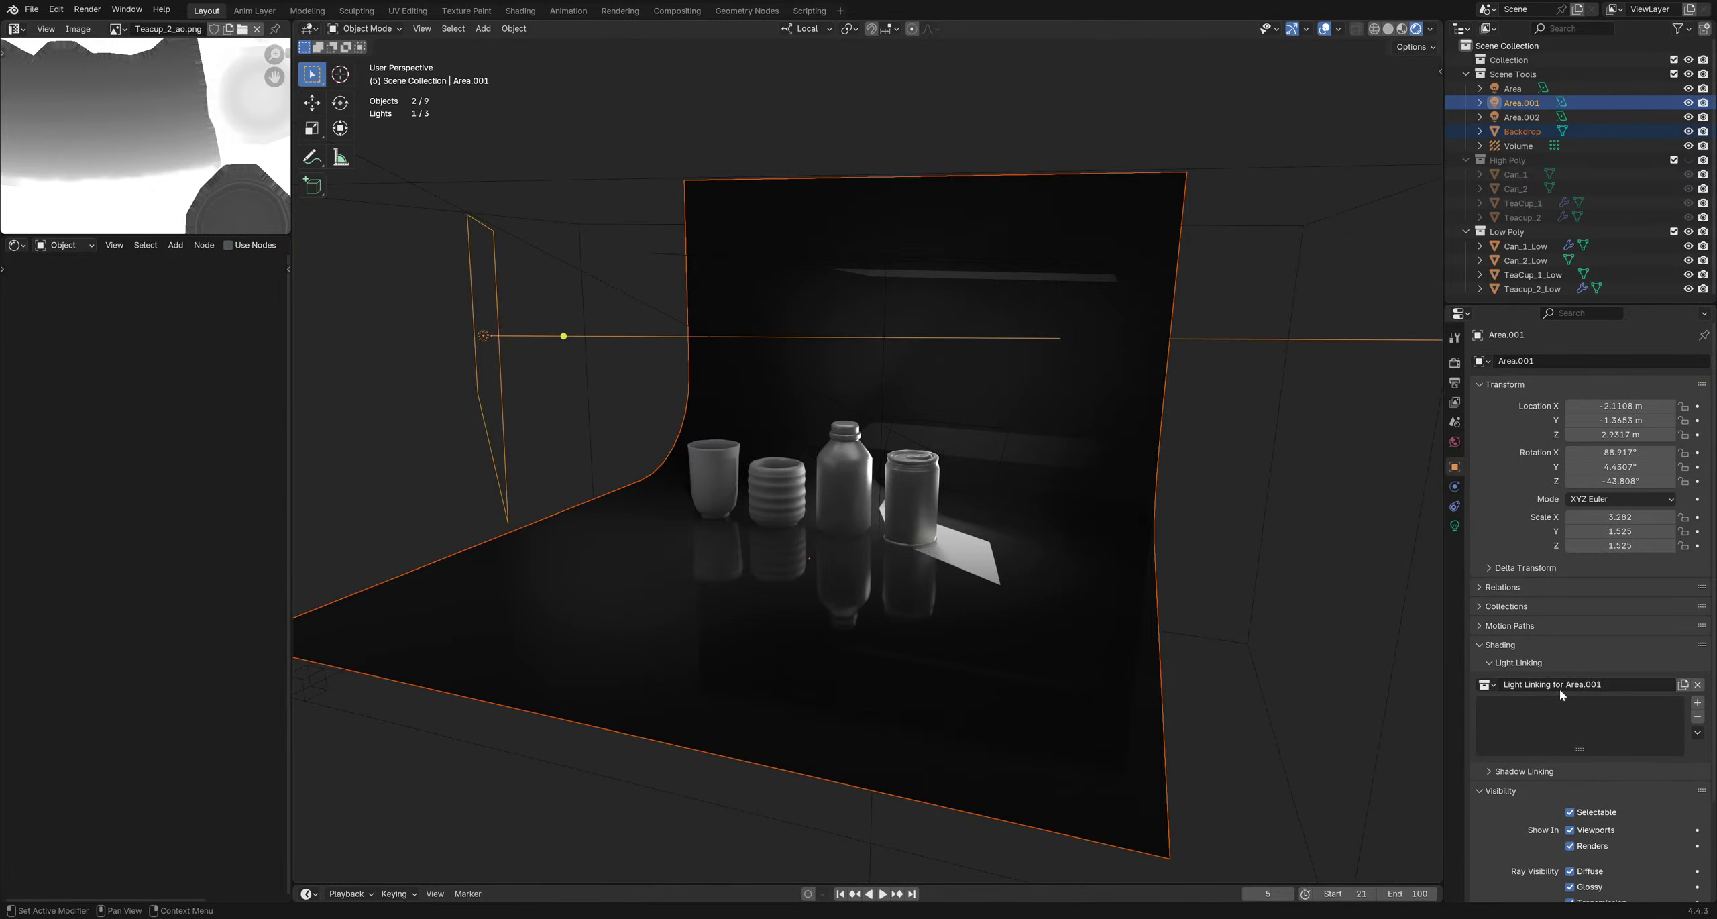
click(1698, 703)
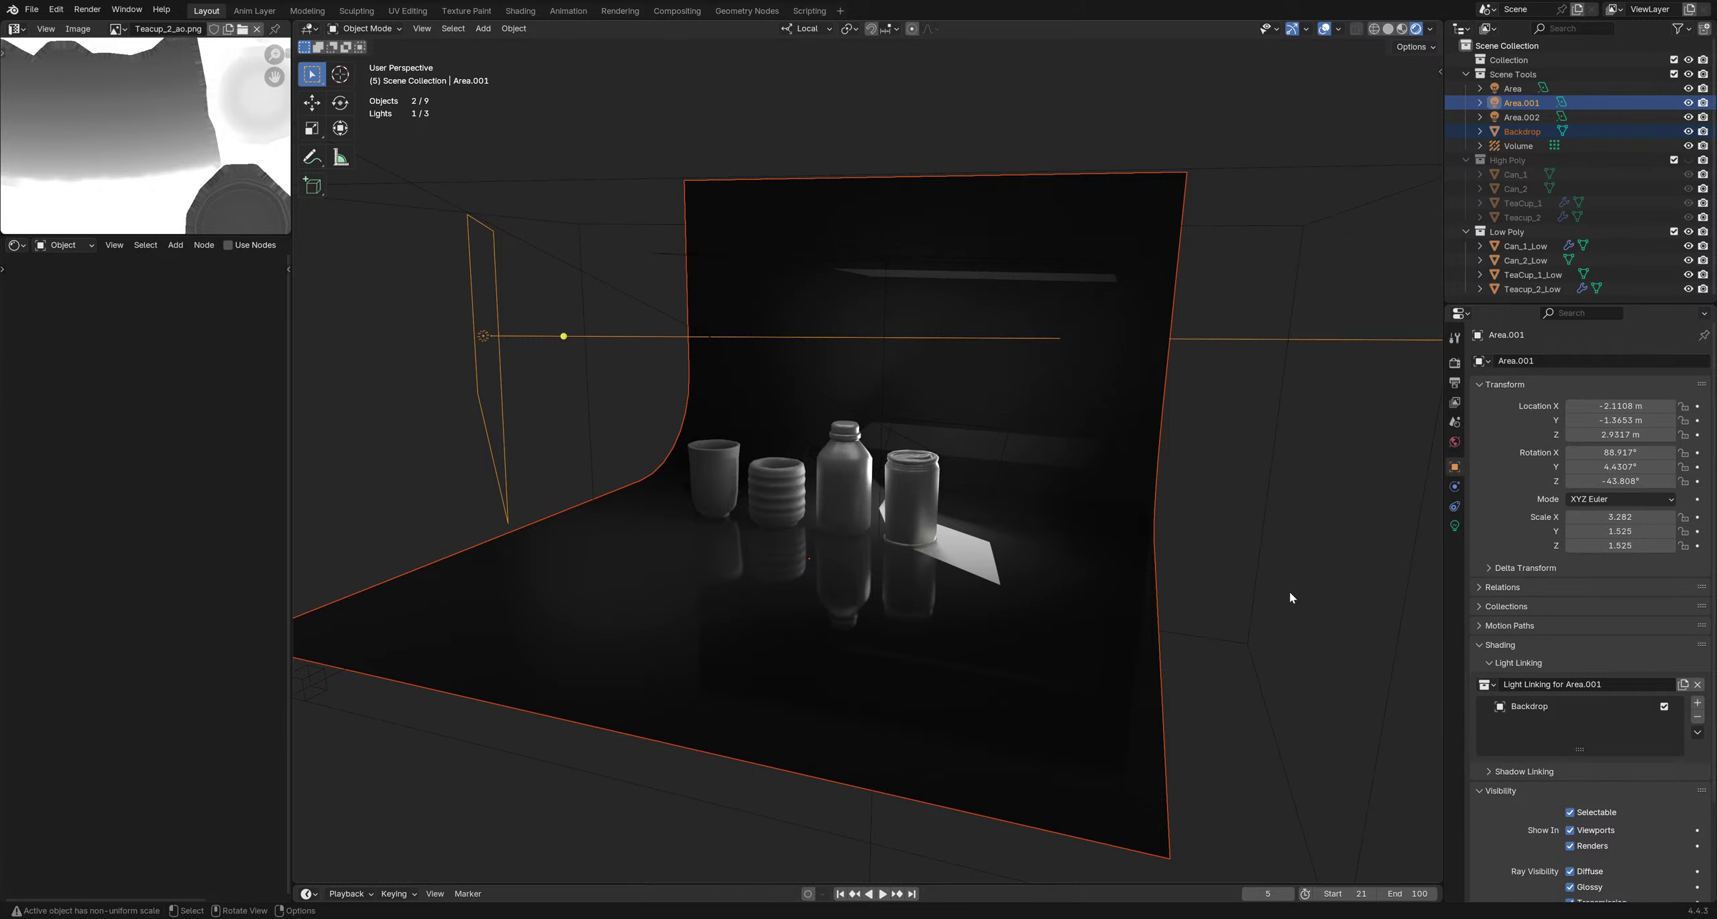
Remove the Backdrop from the Area.001 light's light linking collection
click(1148, 538)
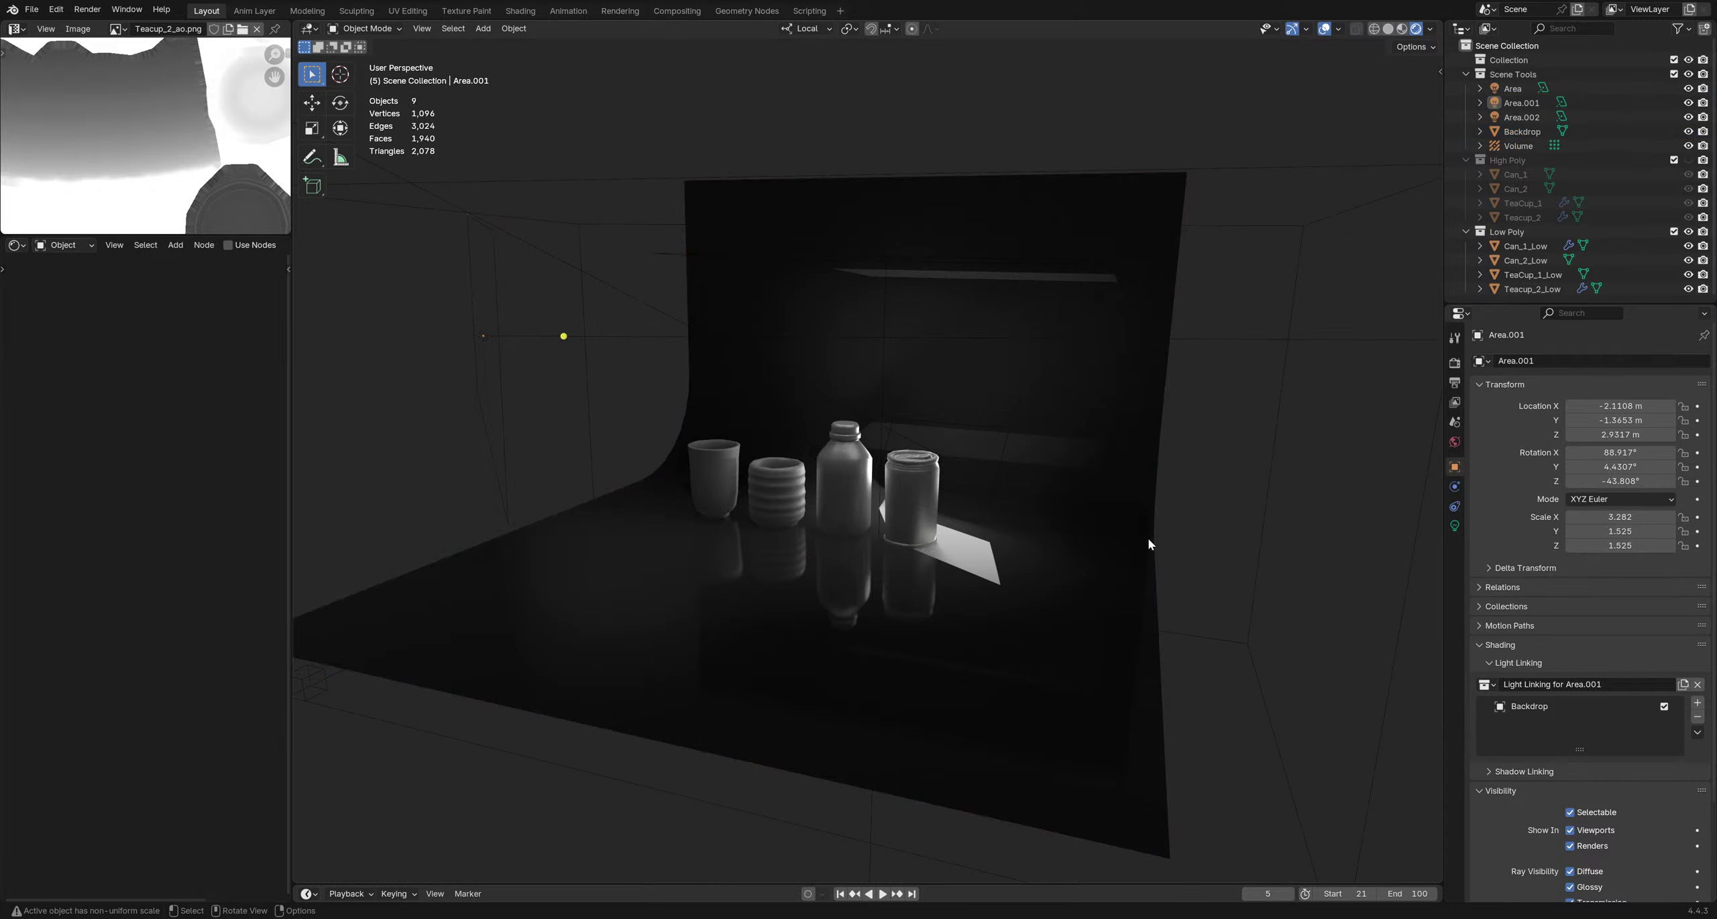
click(497, 390)
click(498, 389)
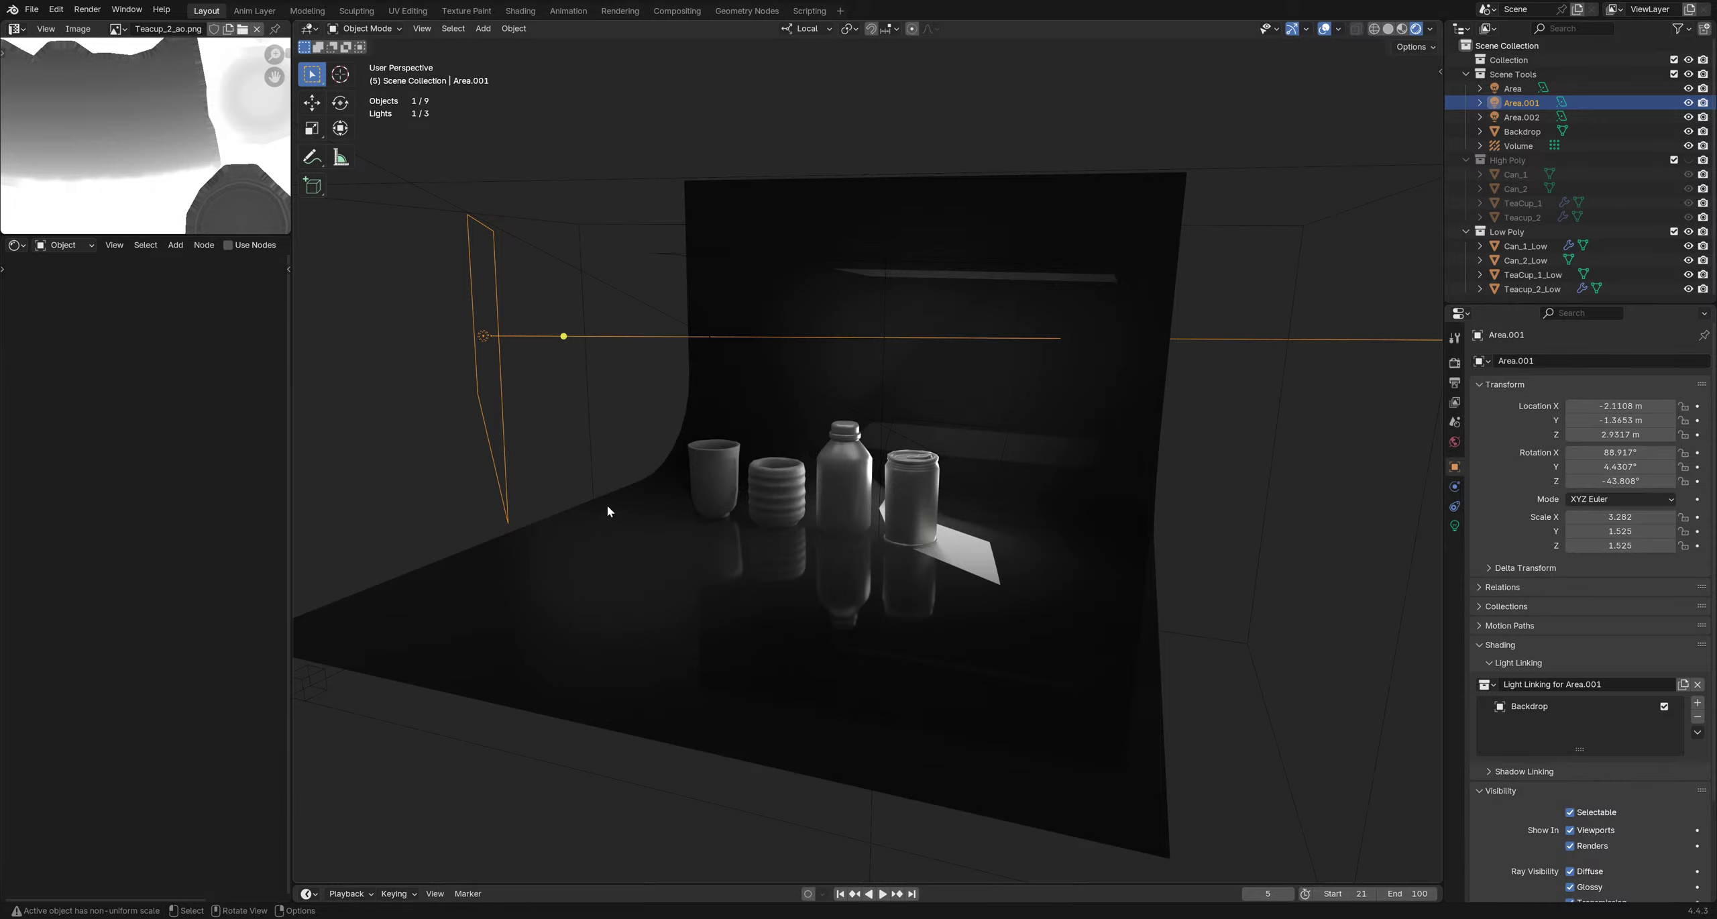
middle_drag(707, 492, 912, 614)
middle_drag(964, 536, 1249, 674)
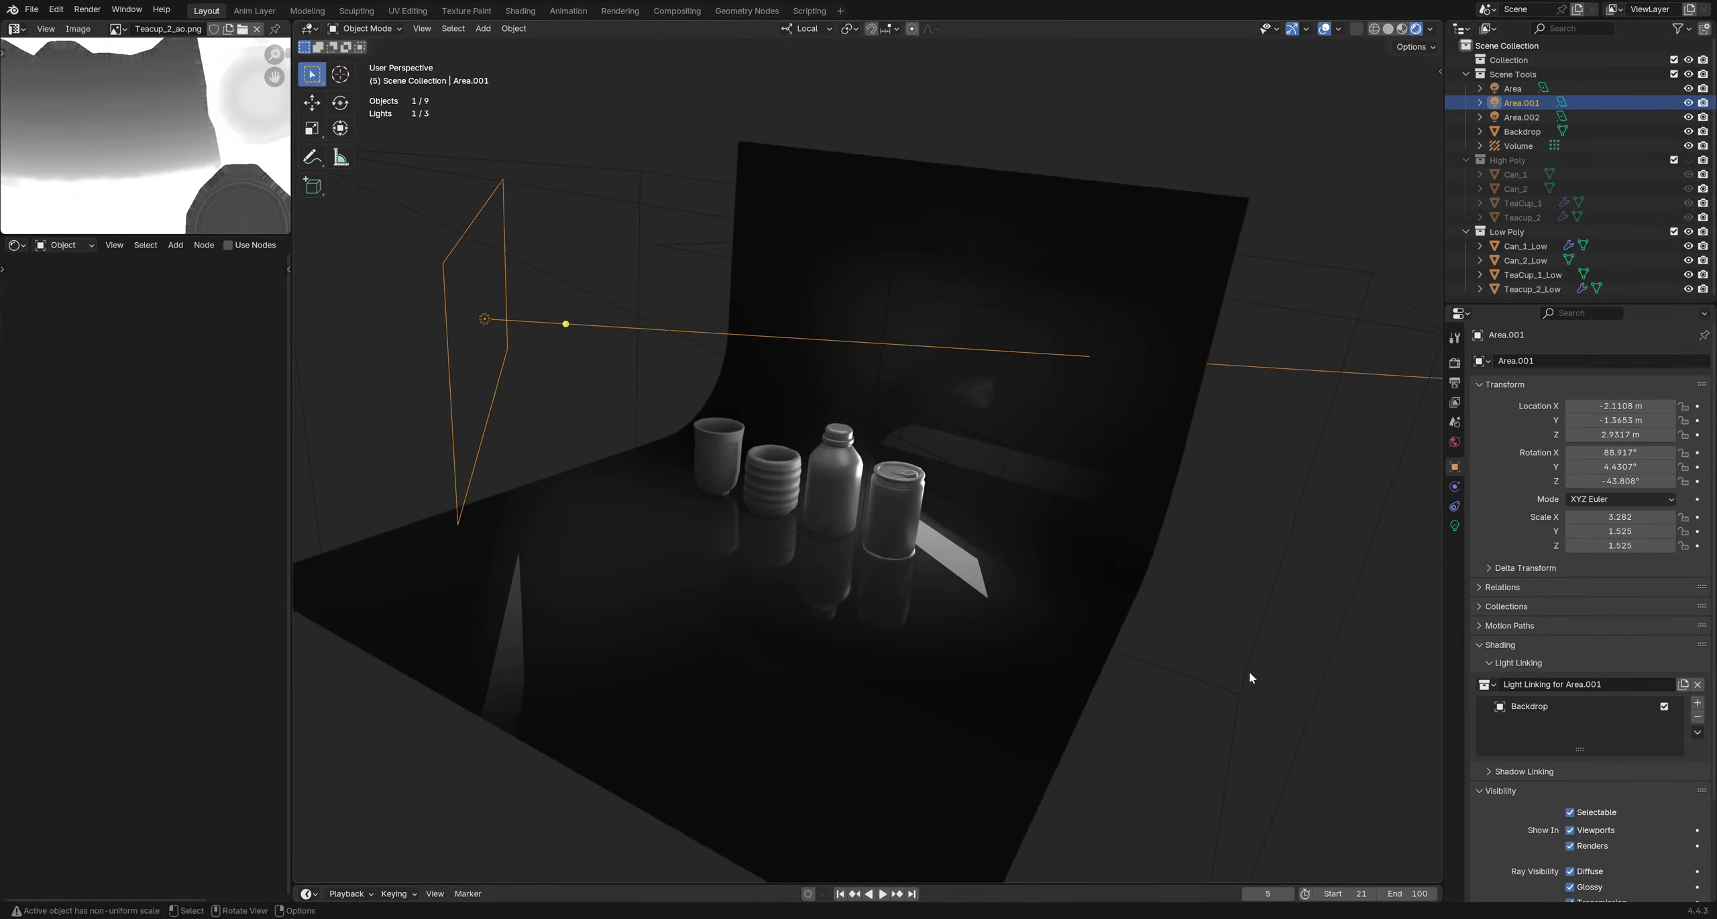
click(1636, 704)
click(1697, 718)
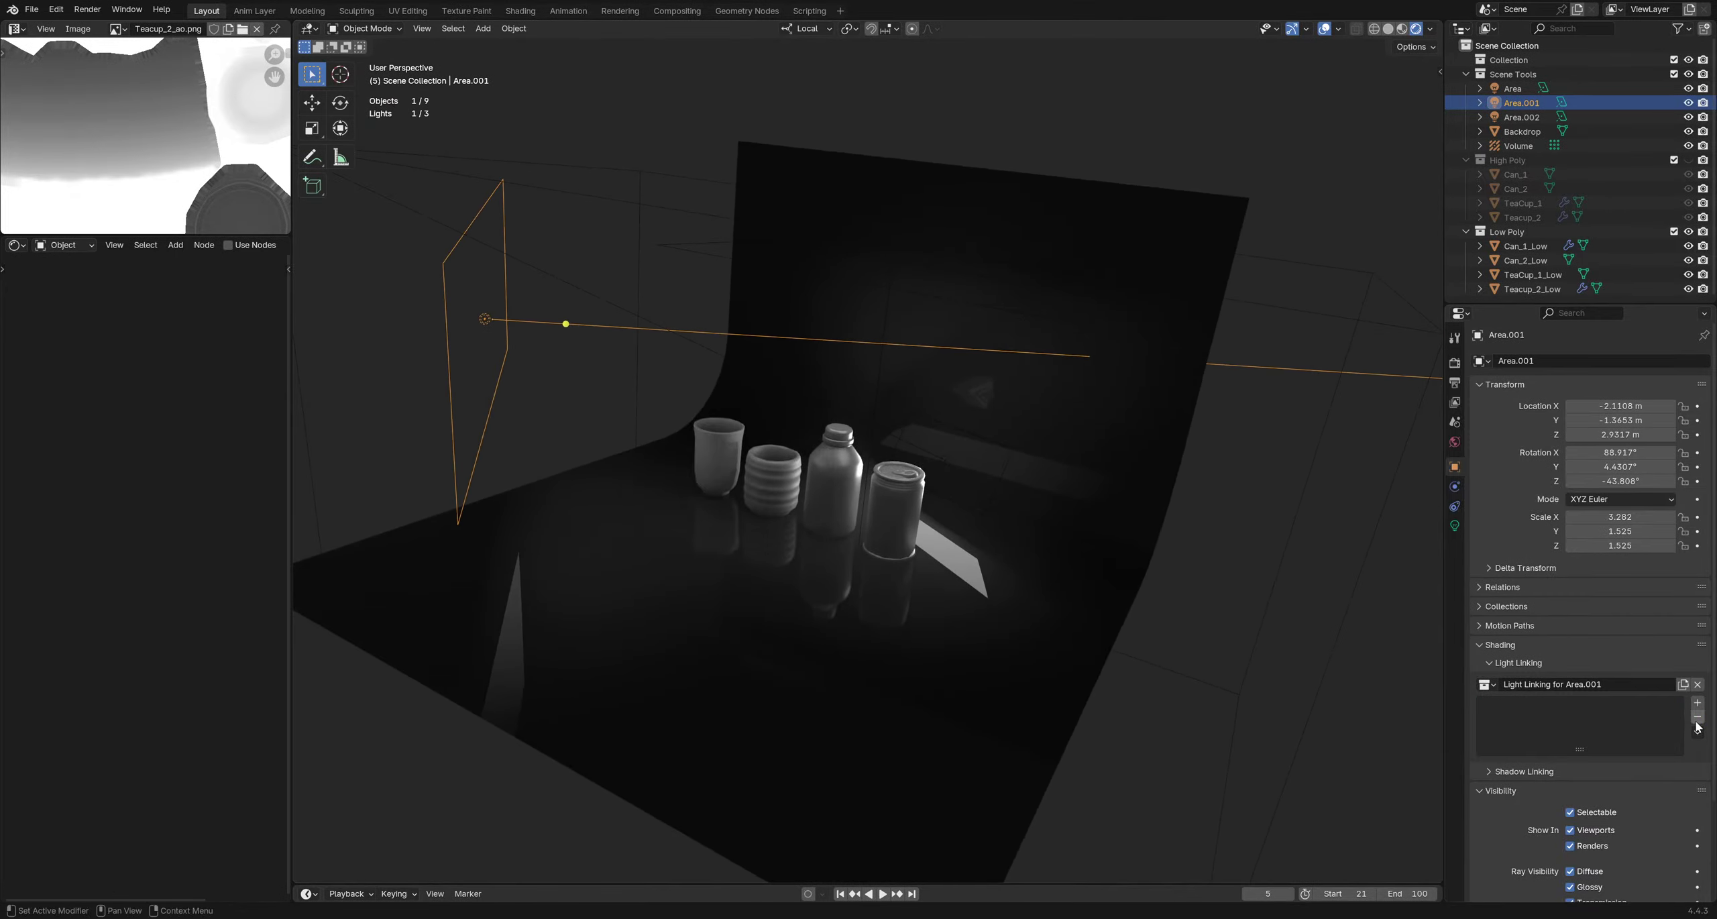
Unlink the empty light linking collection from the Area.001 light
mouse_move(1047, 595)
middle_down()
mouse_move(1062, 575)
mouse_move(1053, 601)
middle_up()
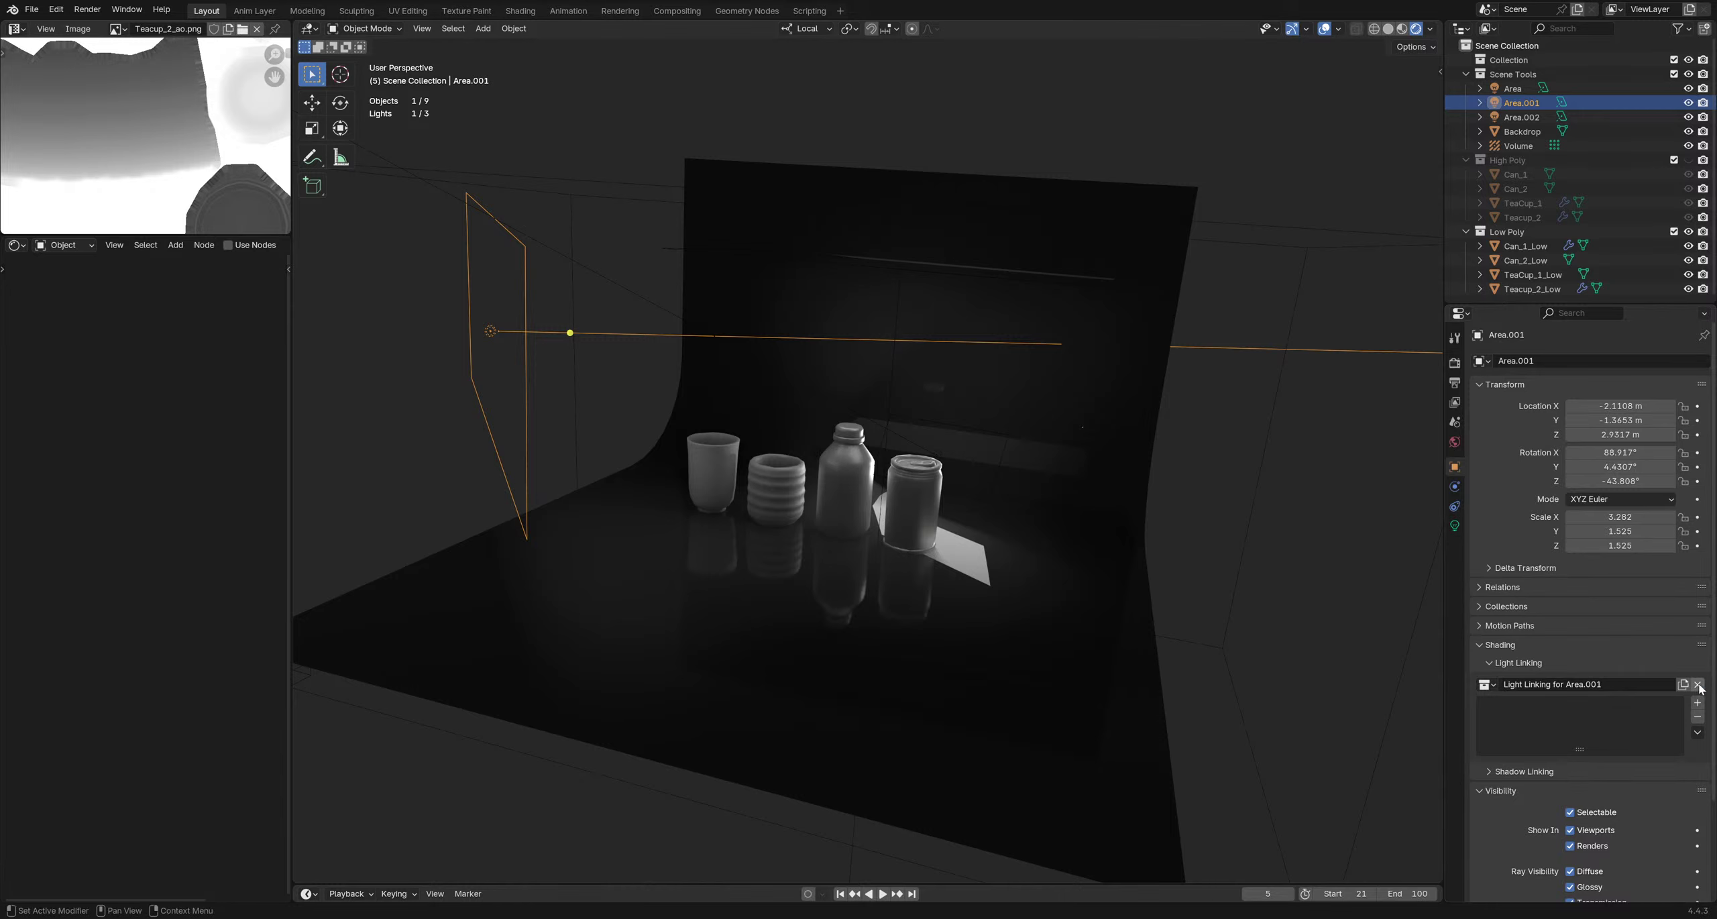
click(881, 603)
middle_drag(882, 602, 910, 508)
Select the Backdrop and then the Area.001 light, and give the light a new light linking collection containing the Backdrop
shift+click(480, 393)
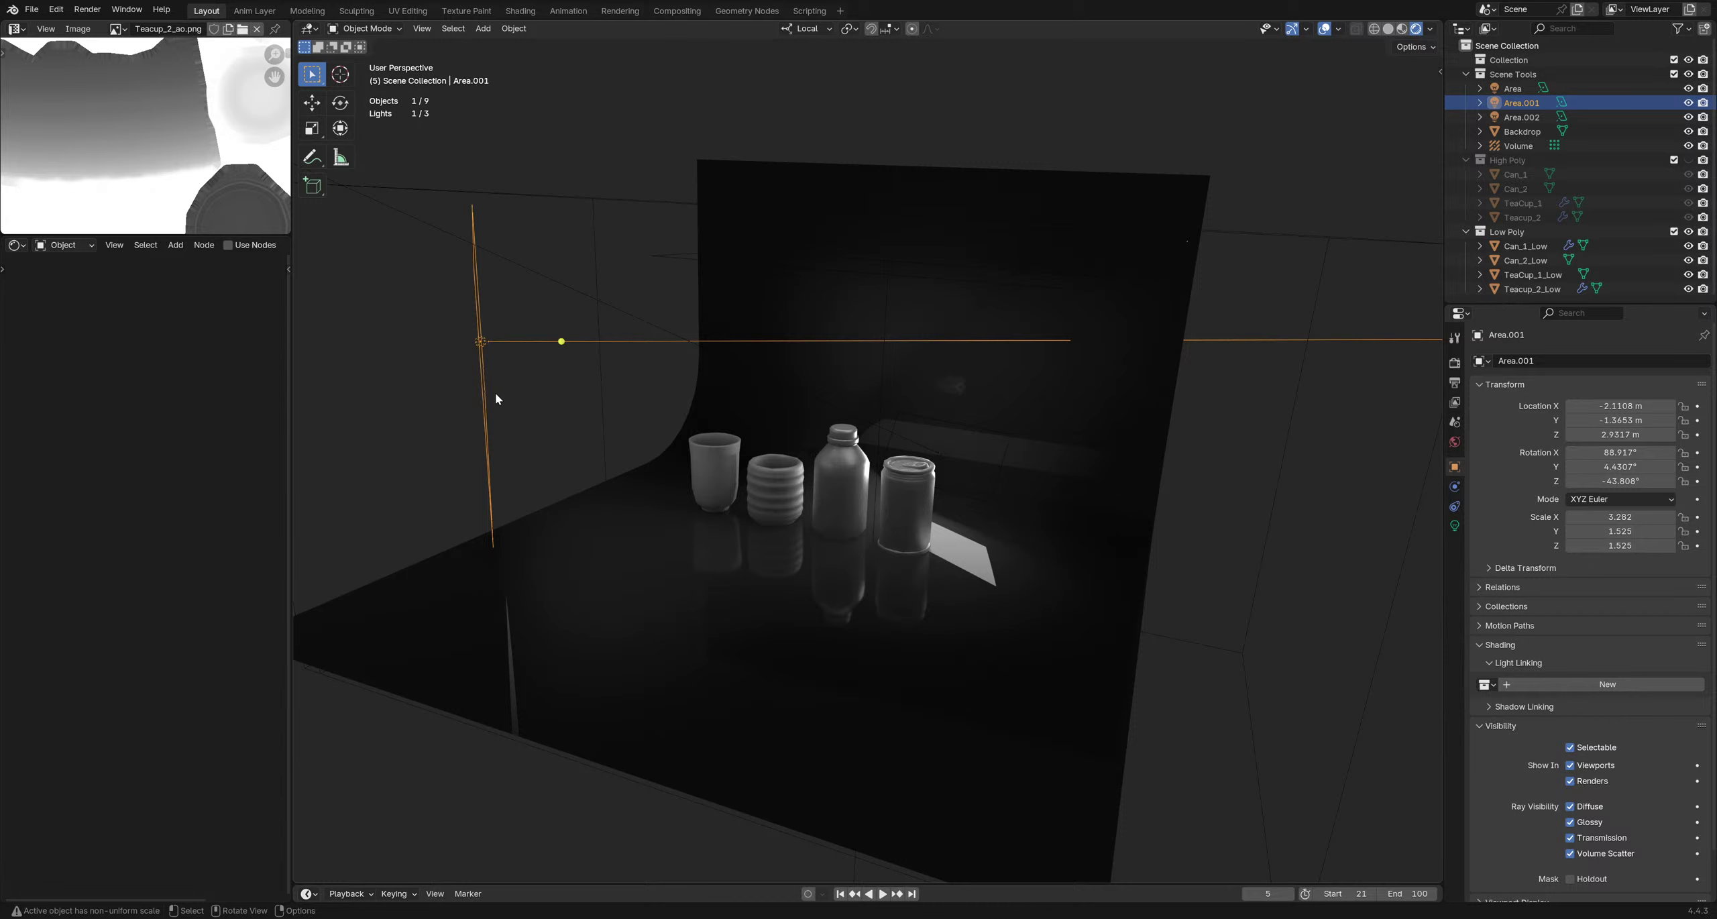
shift+click(684, 564)
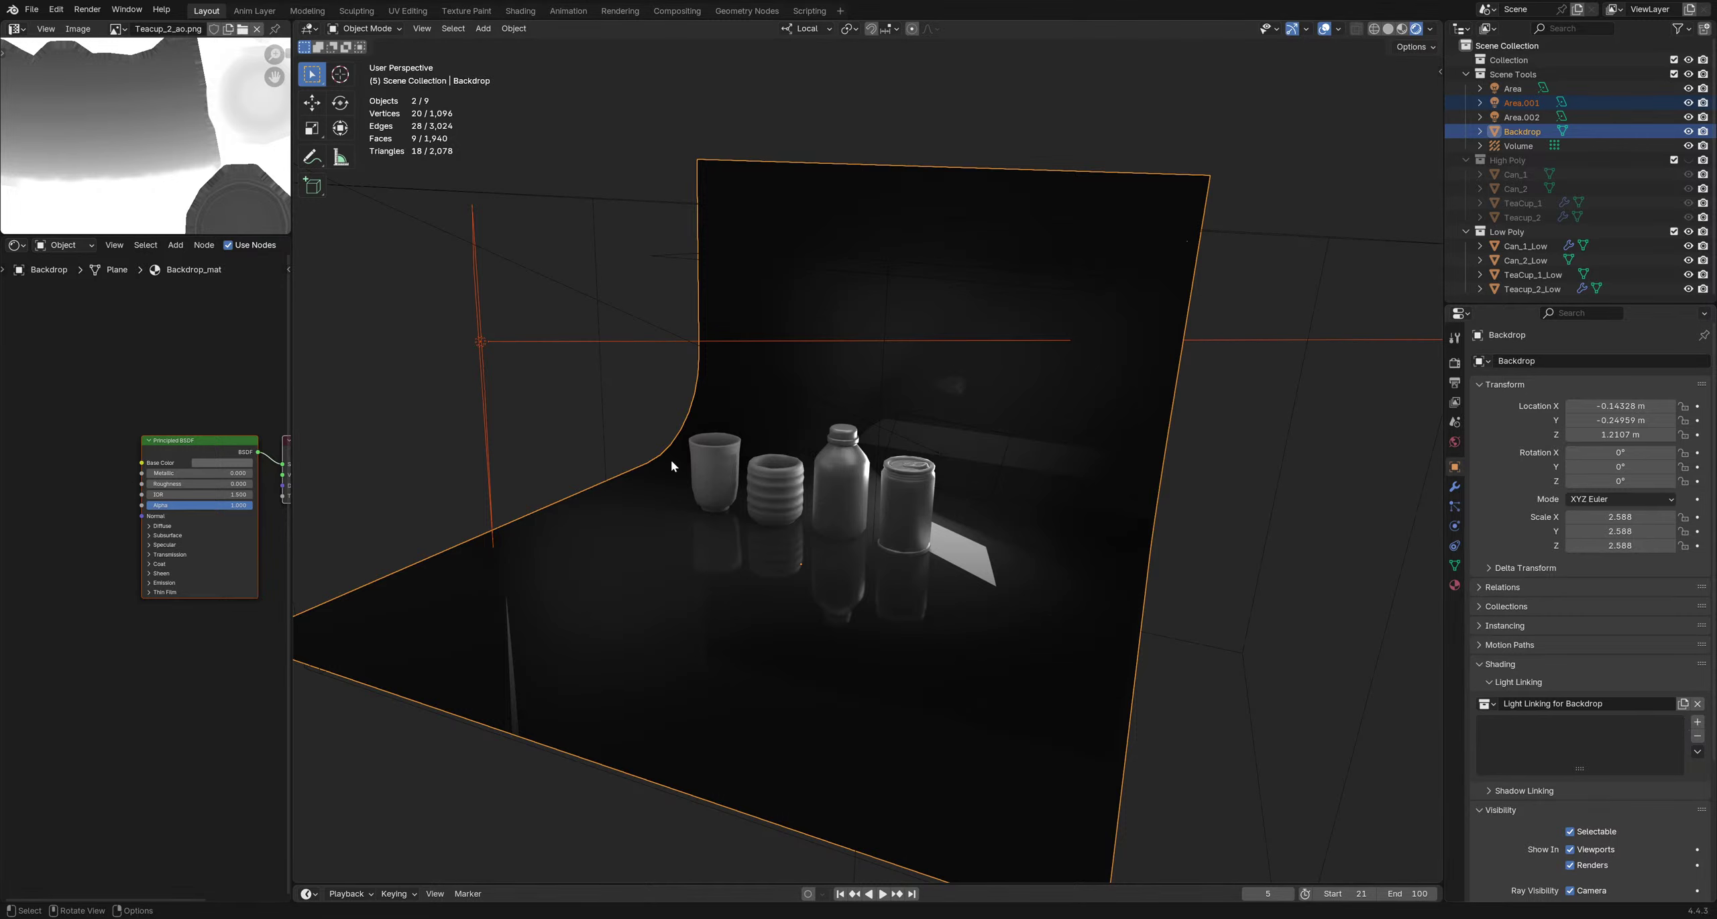
click(580, 513)
click(511, 578)
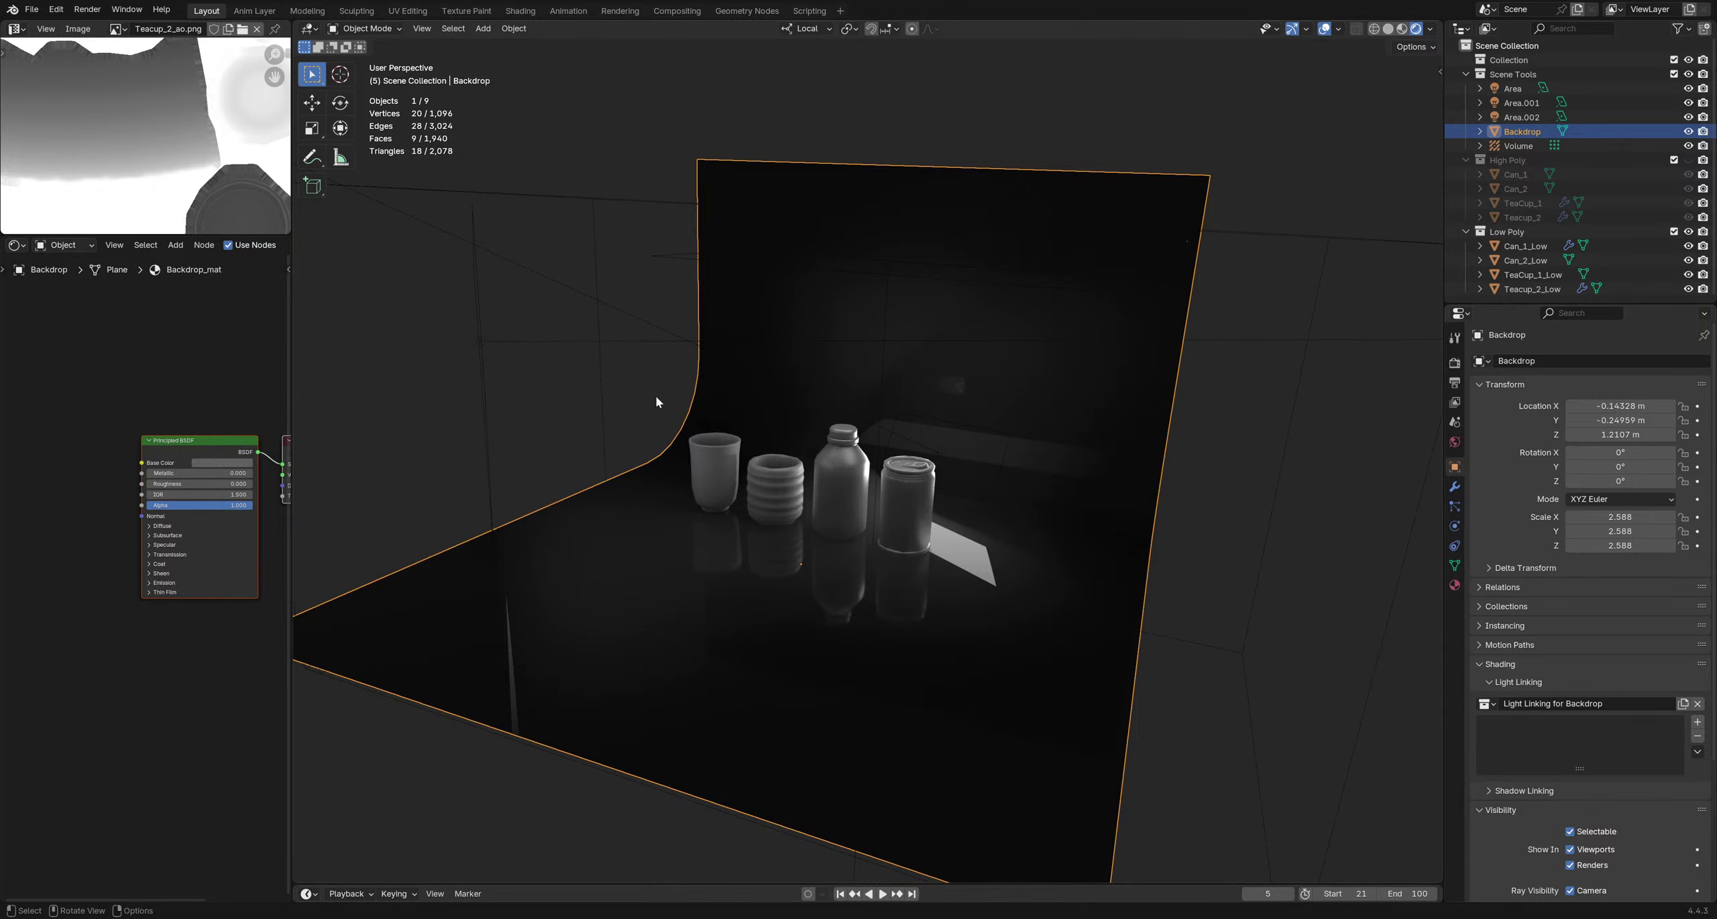
shift+click(486, 390)
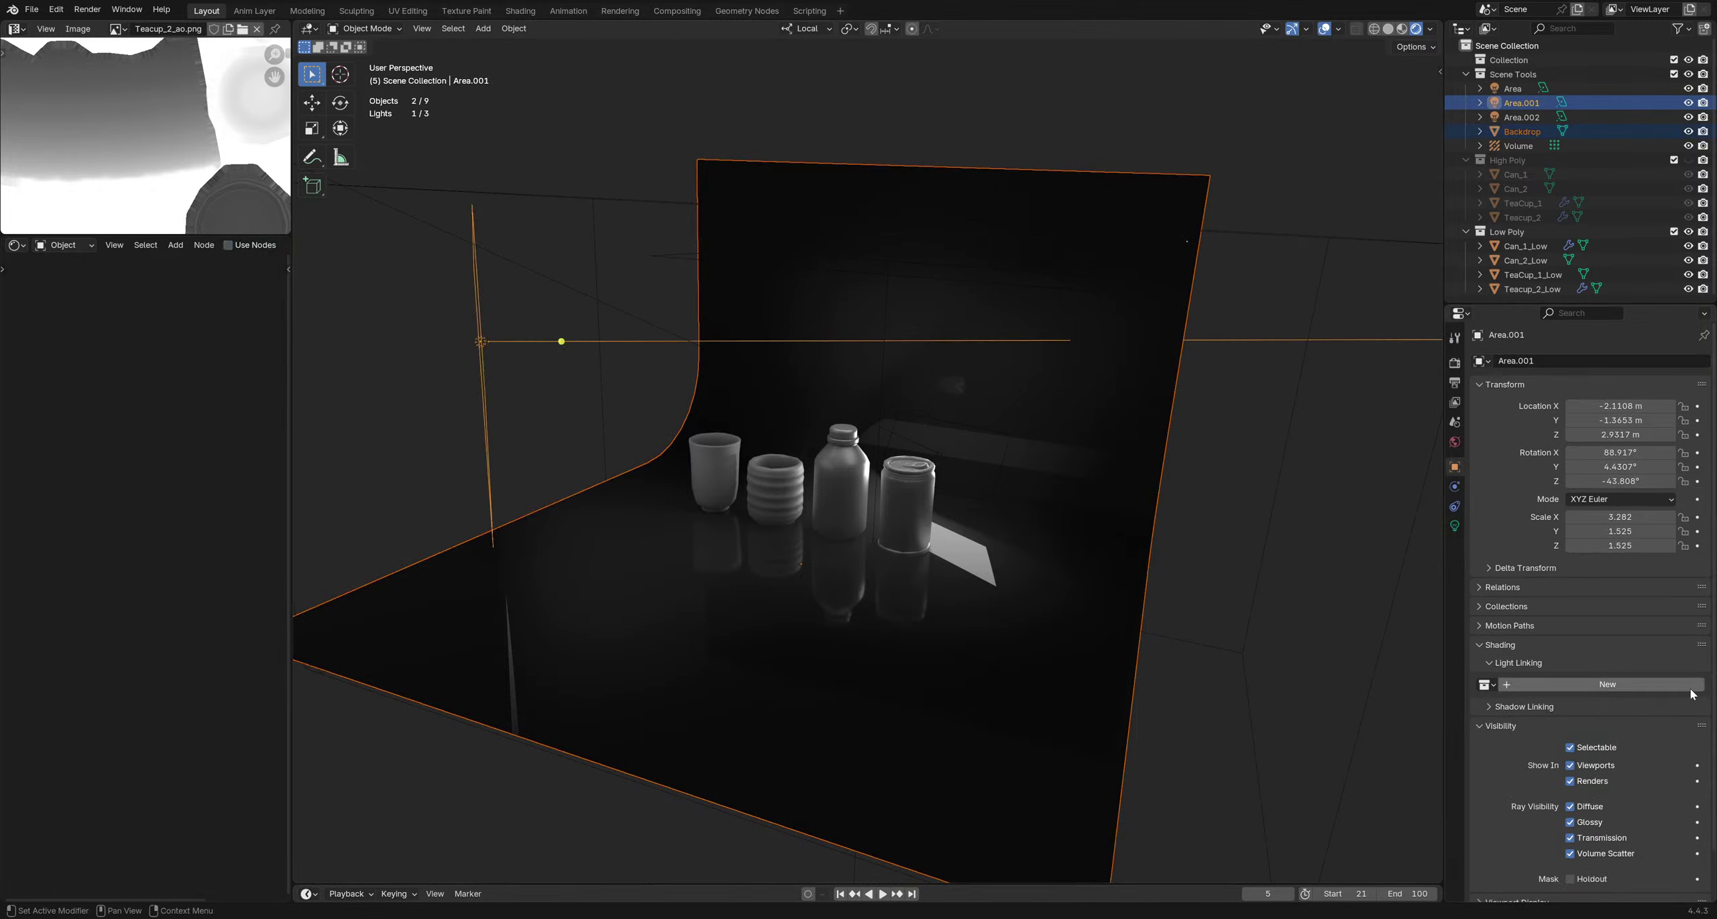
click(1690, 685)
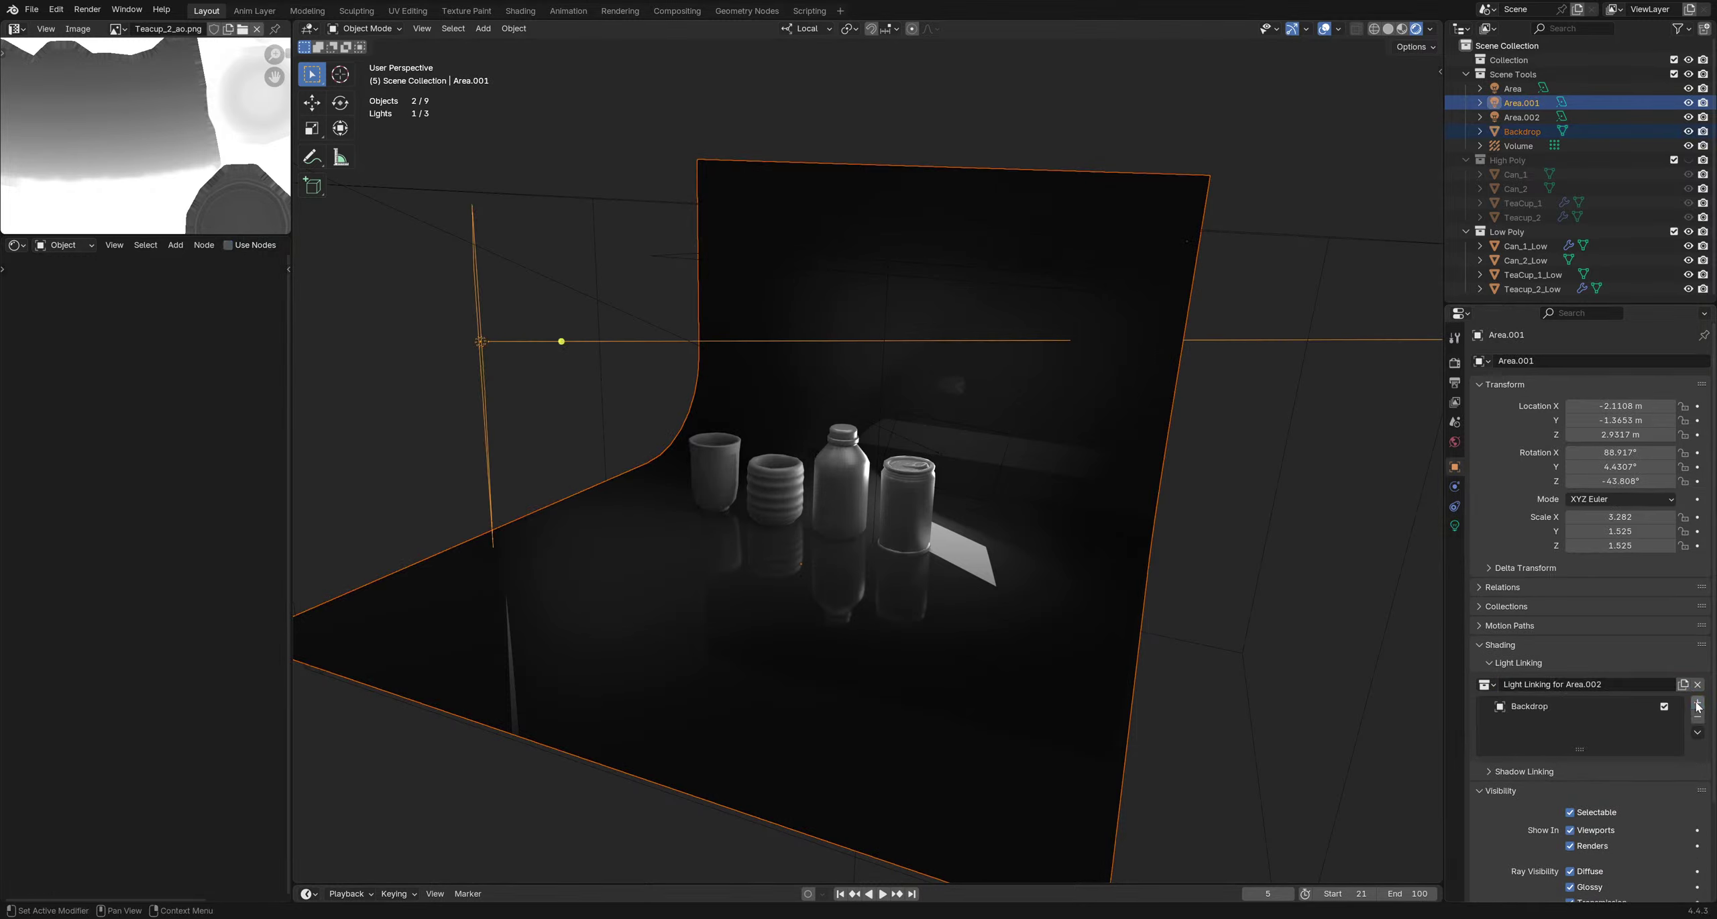
Undo the Backdrop's addition to Area.001's light linking collection, then add the Backdrop to it again
key(ctrl+z)
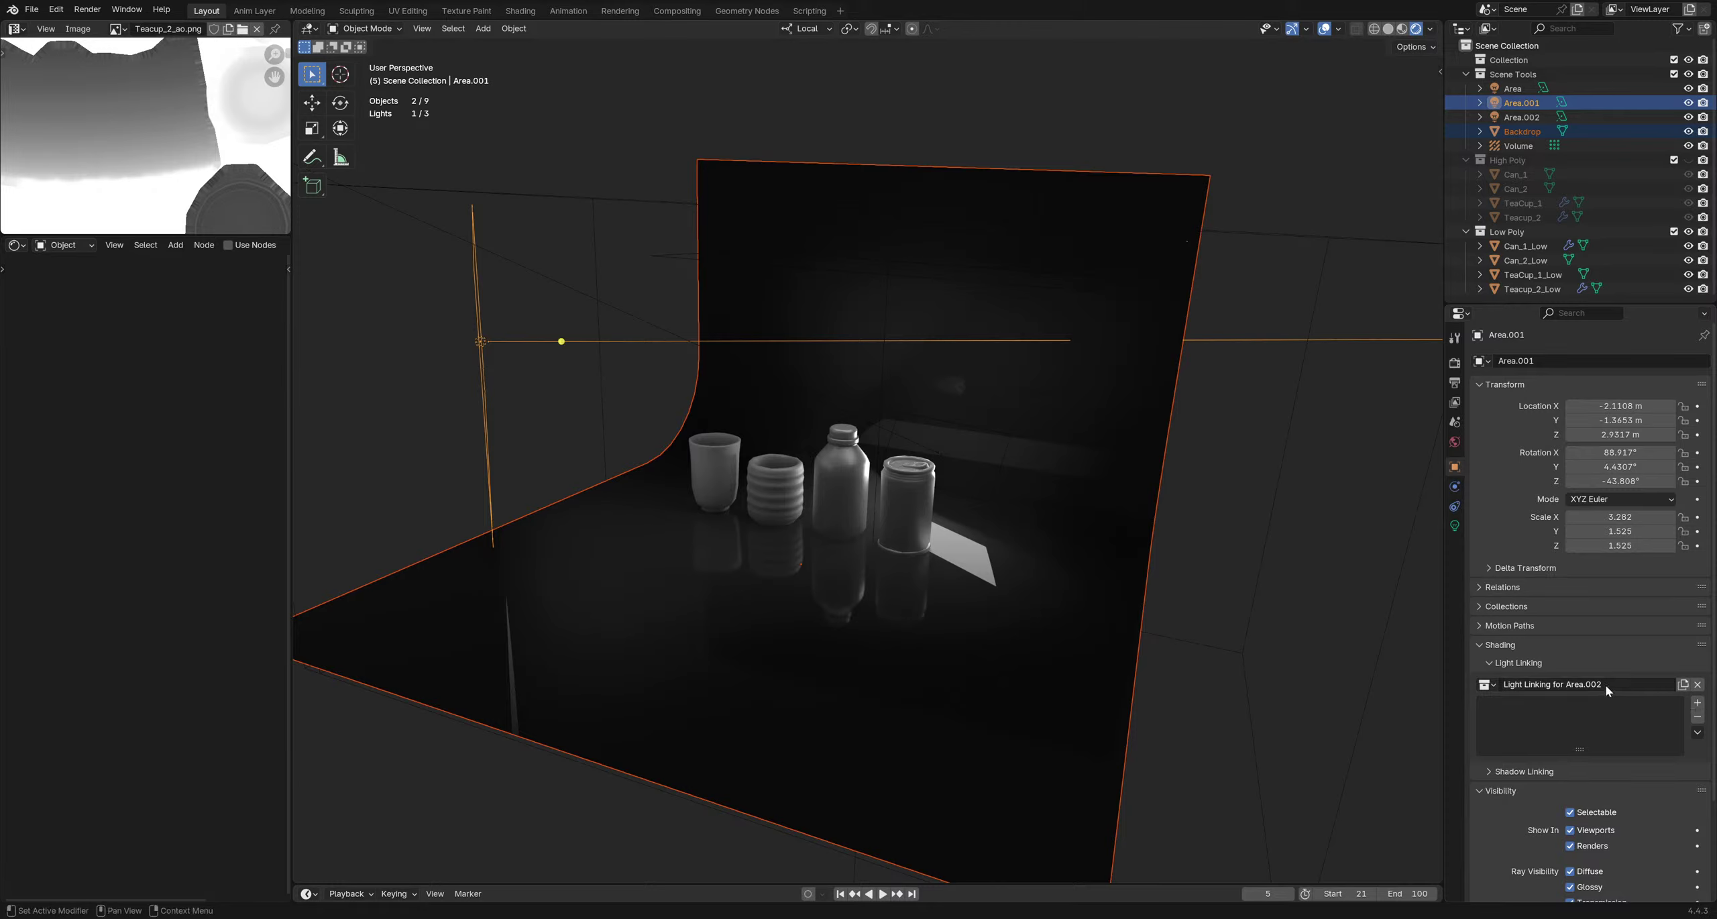
click(602, 462)
shift+click(494, 482)
click(1698, 703)
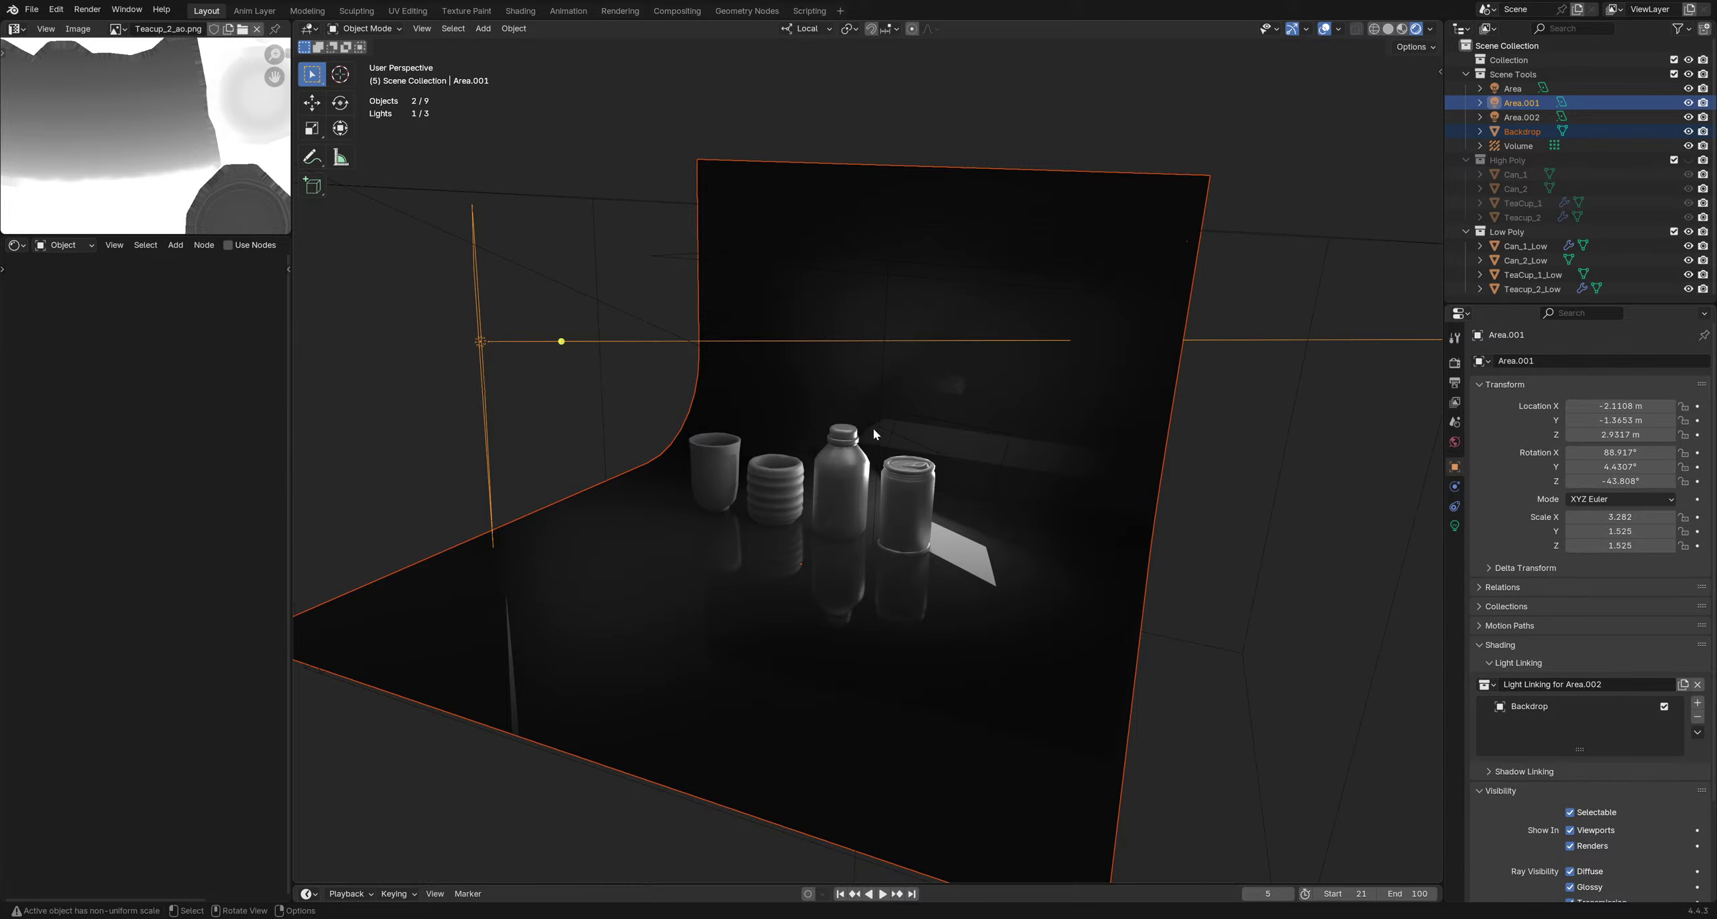
middle_drag(886, 426, 983, 538)
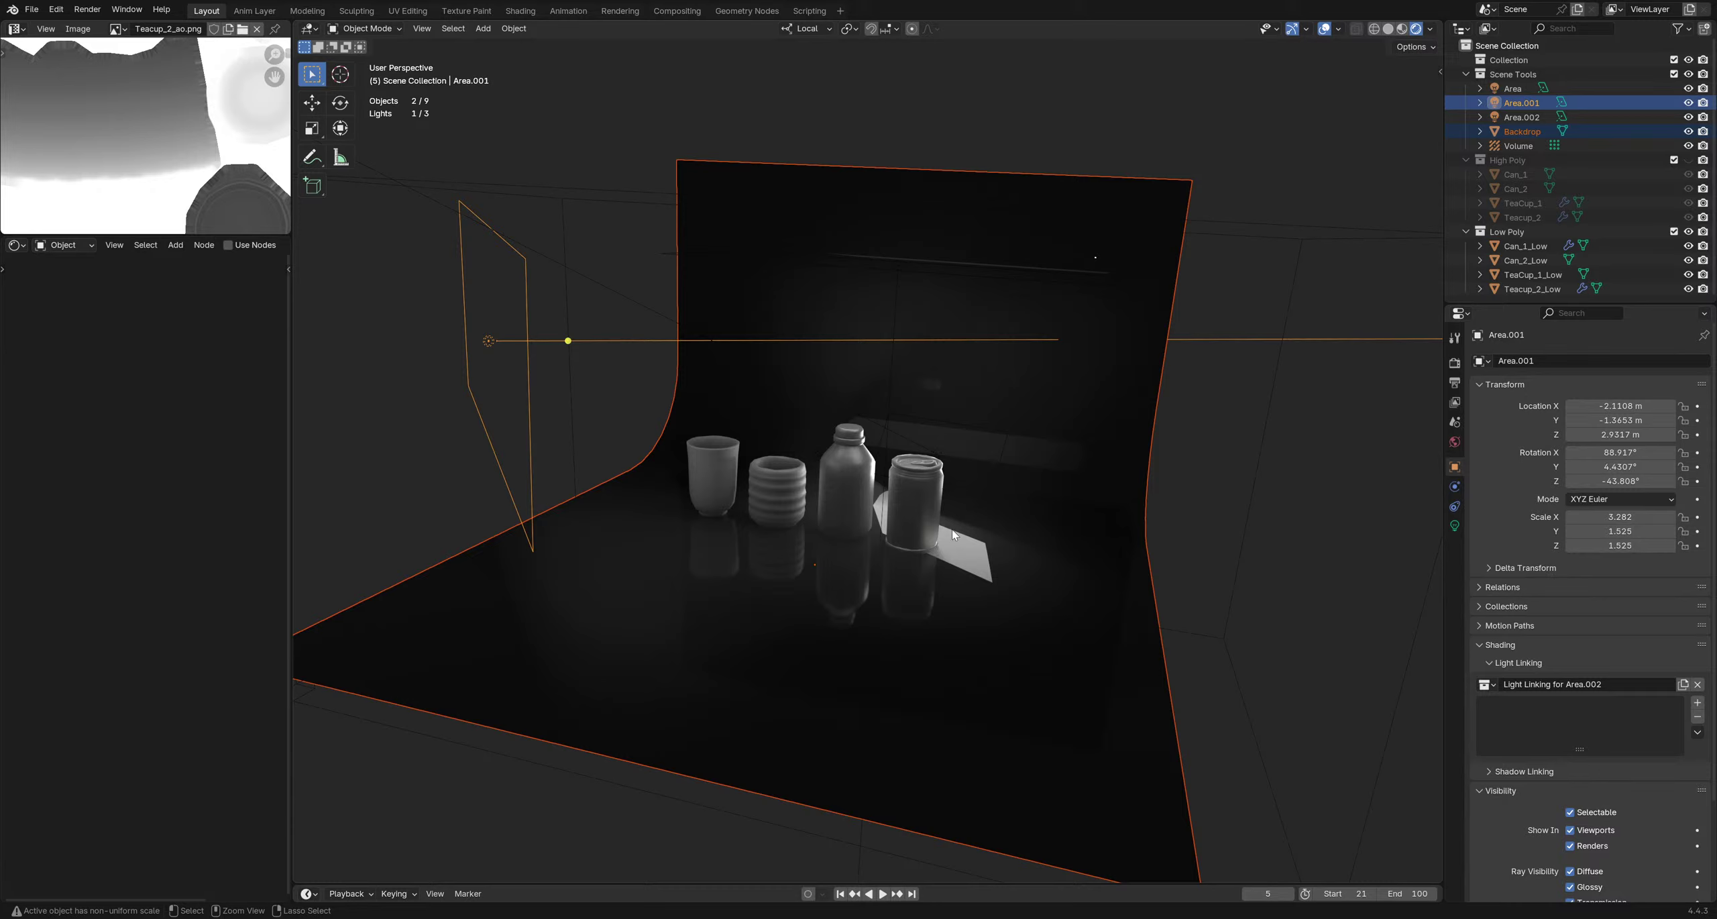
Unlink the light linking collection from the Backdrop object
click(1041, 558)
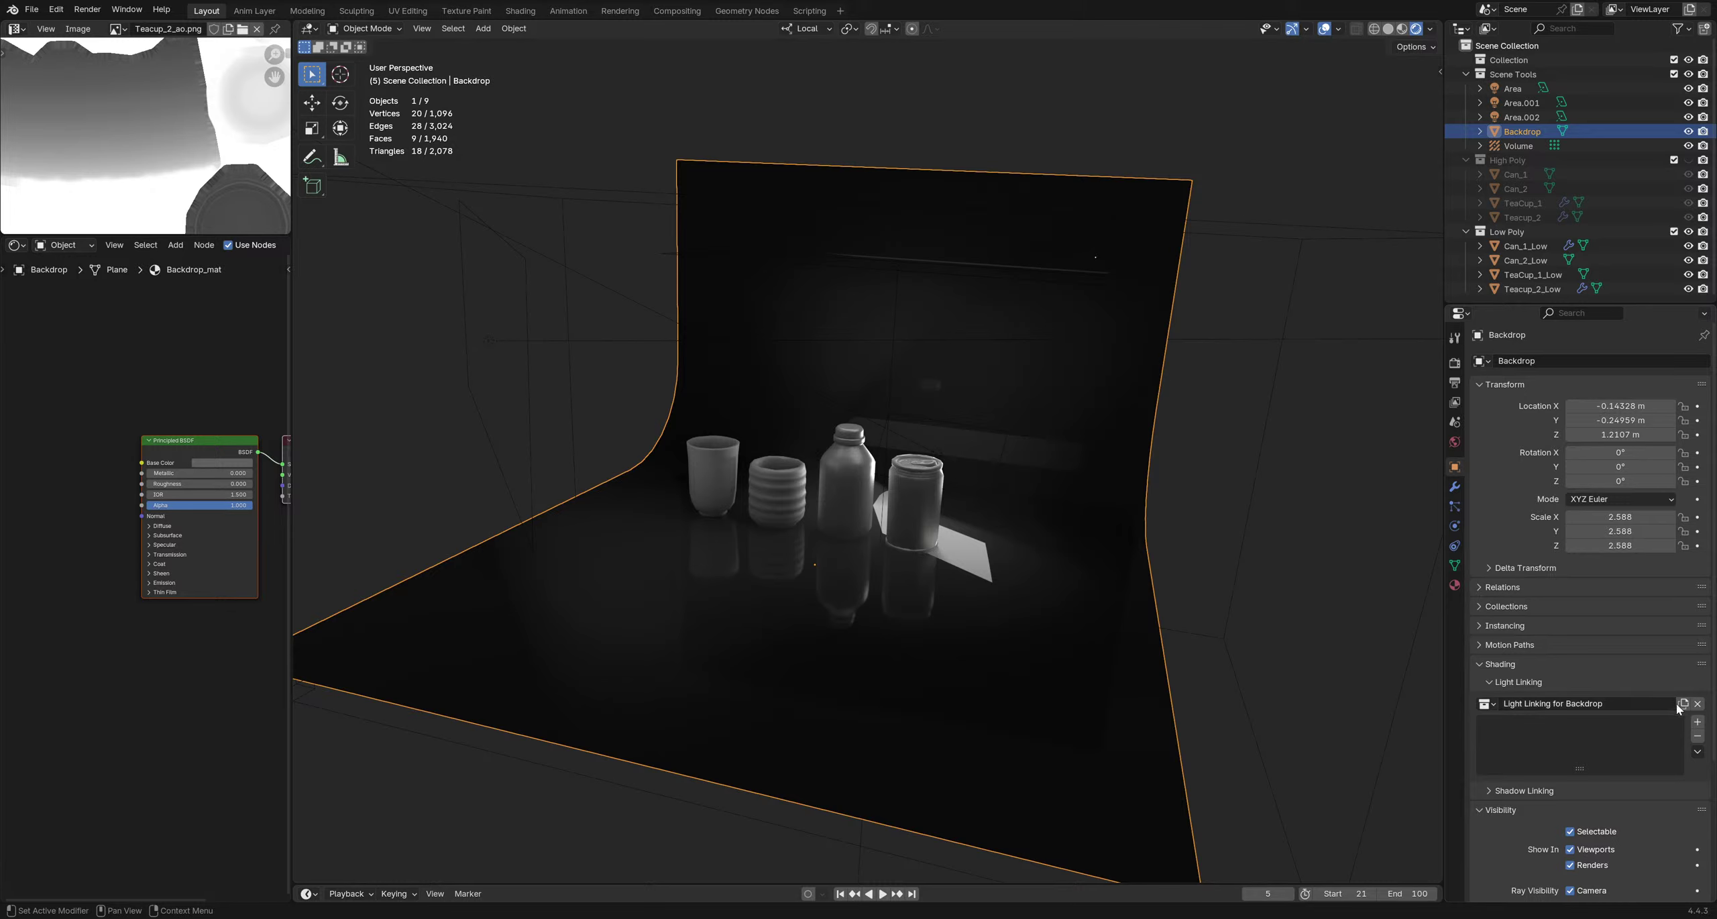
click(1698, 703)
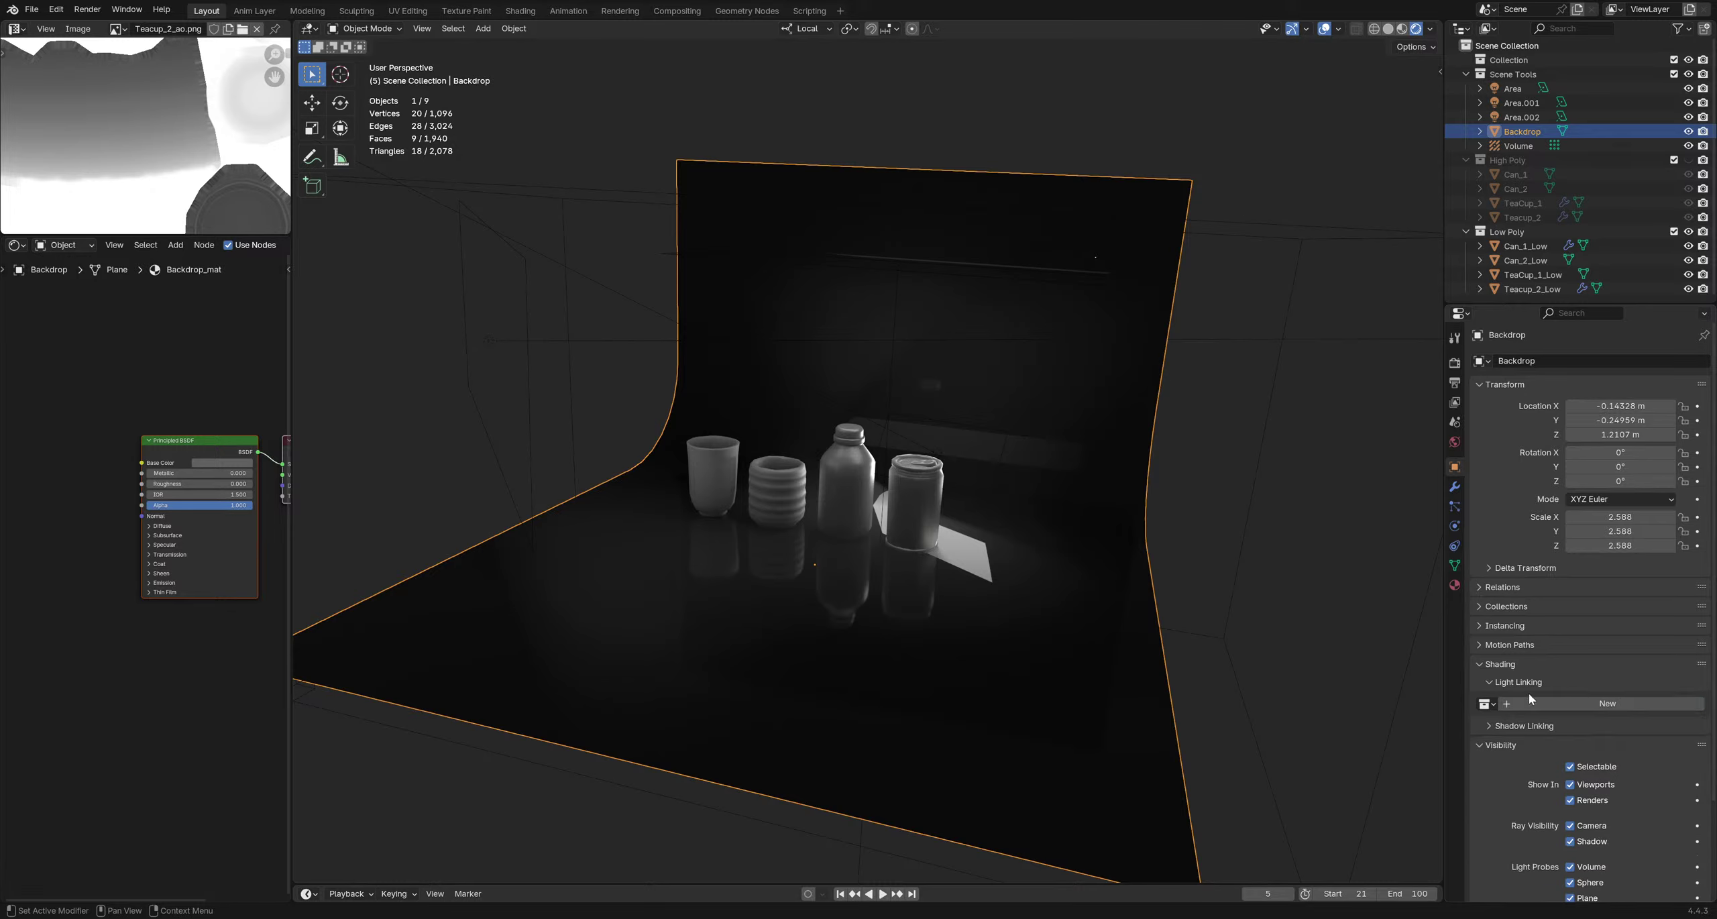
click(1597, 681)
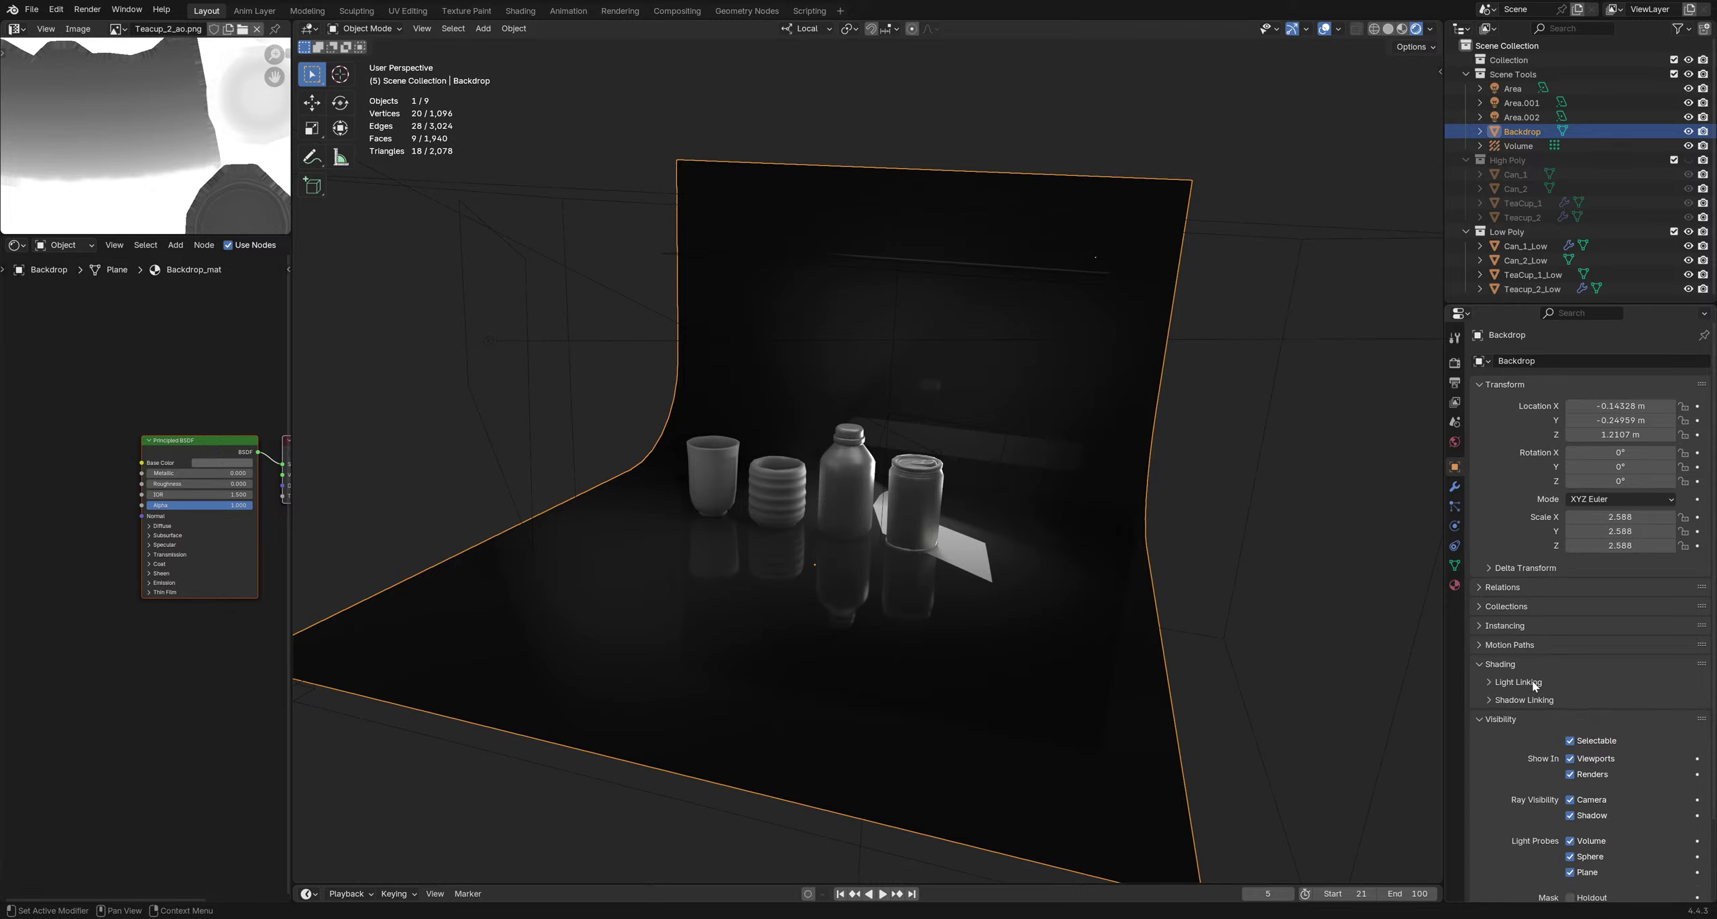
Add the four low-poly cans and teacups to the Area.001 light's light linking collection
click(527, 402)
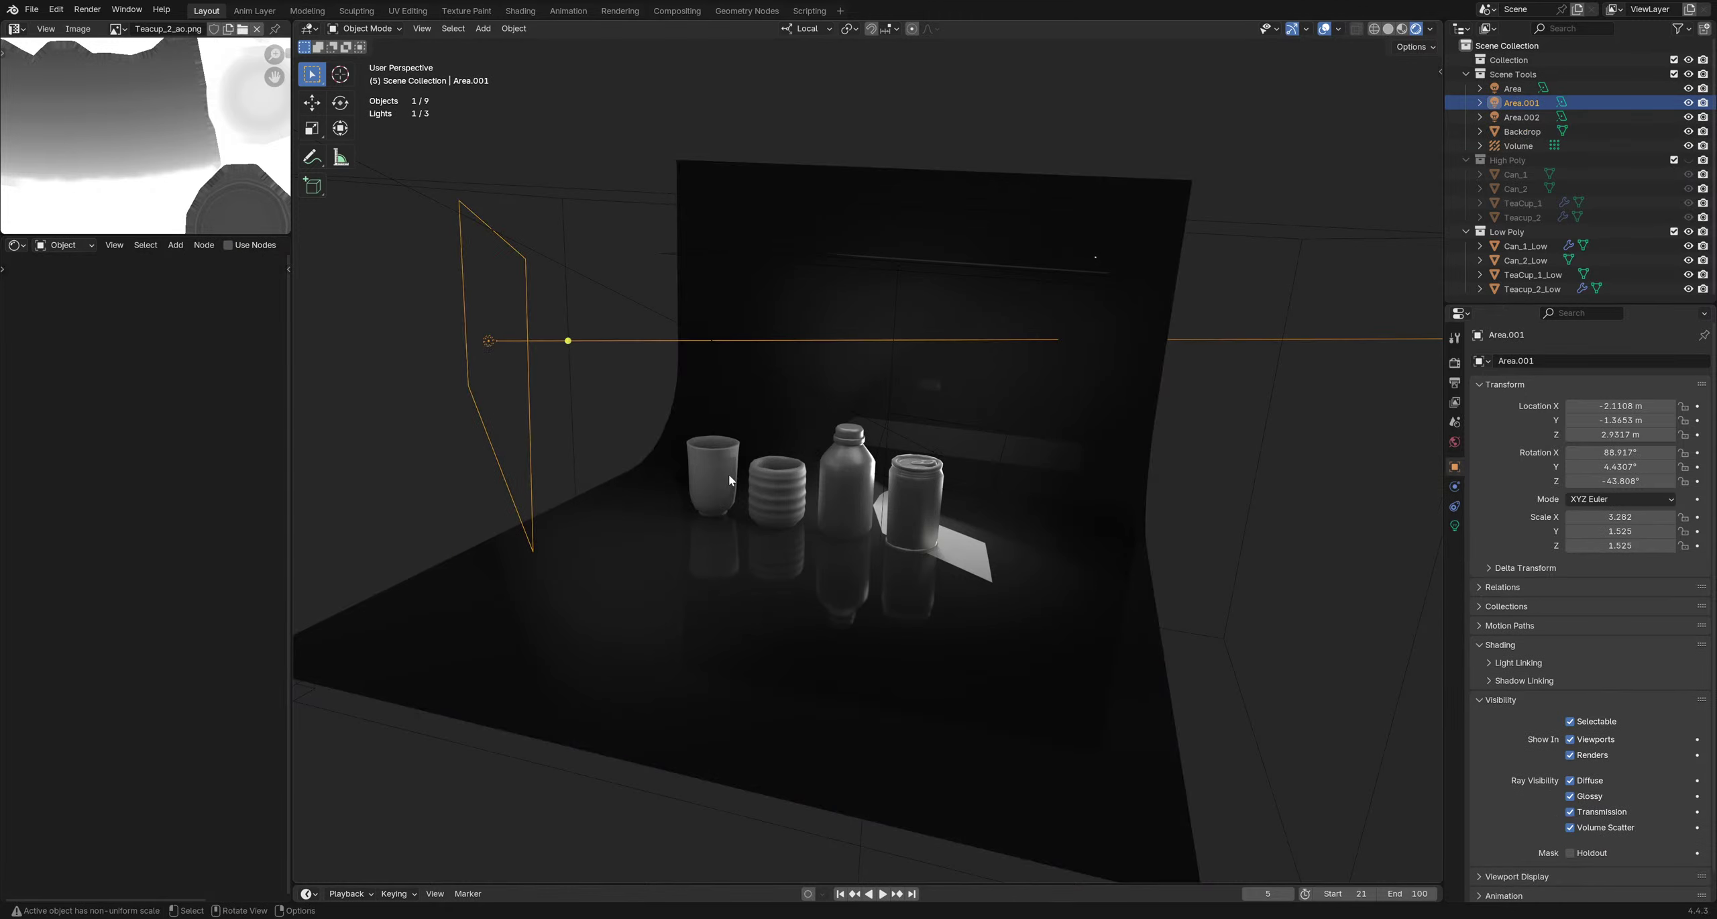
click(915, 510)
shift+click(843, 492)
shift+click(776, 493)
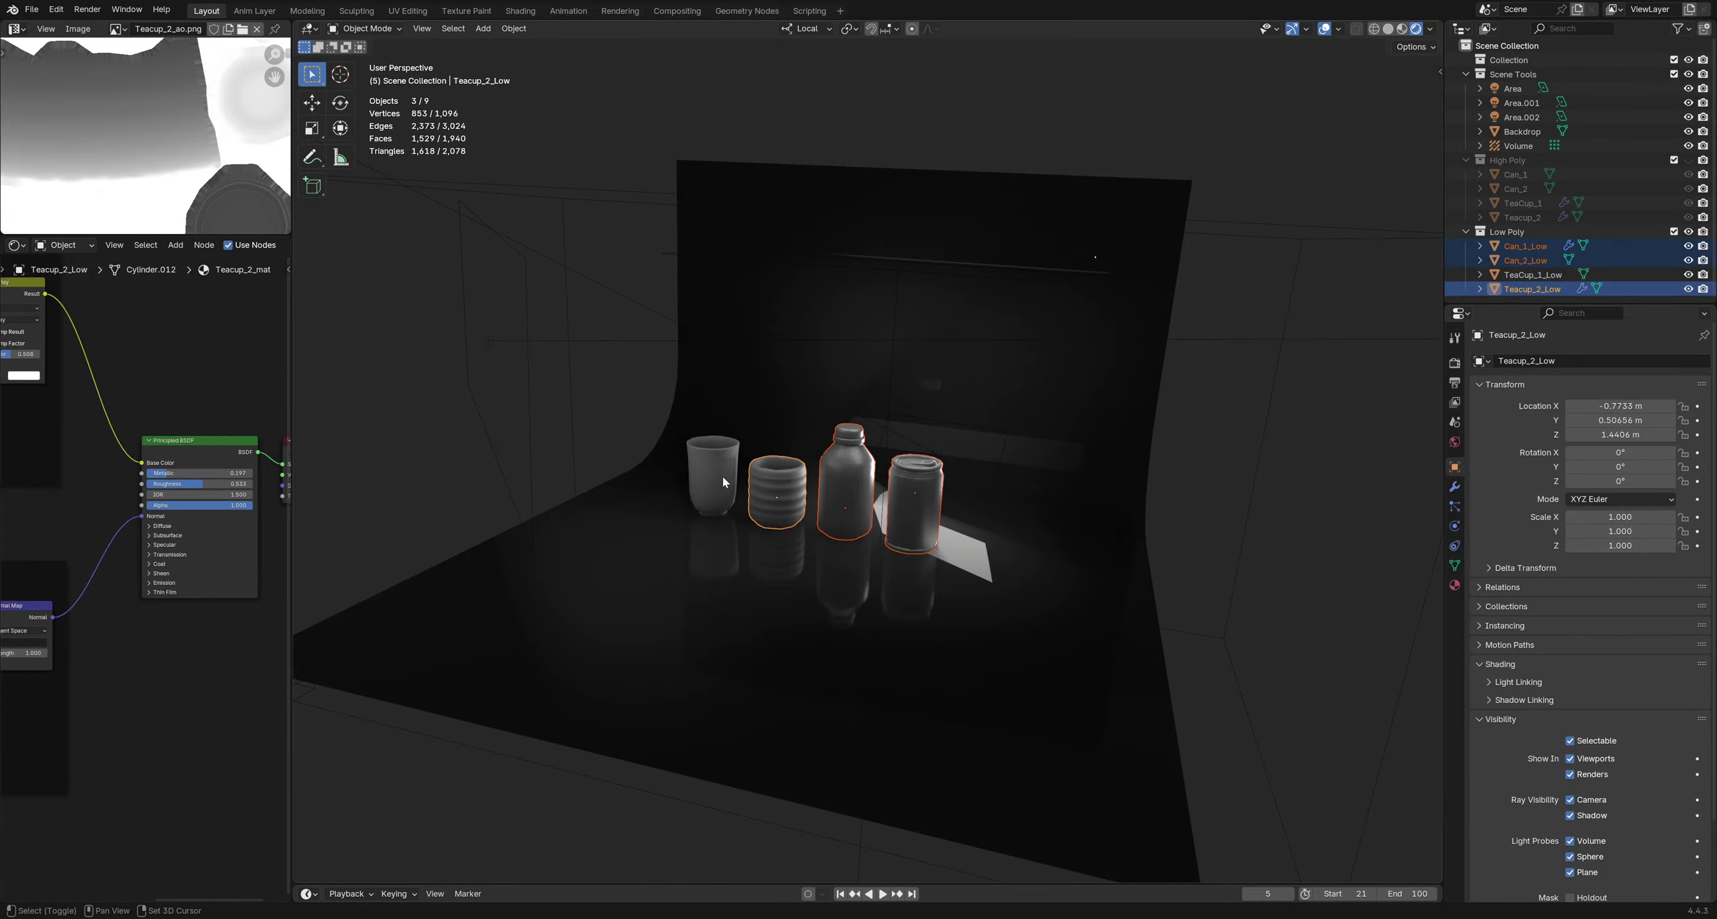
shift+click(712, 476)
shift+click(534, 440)
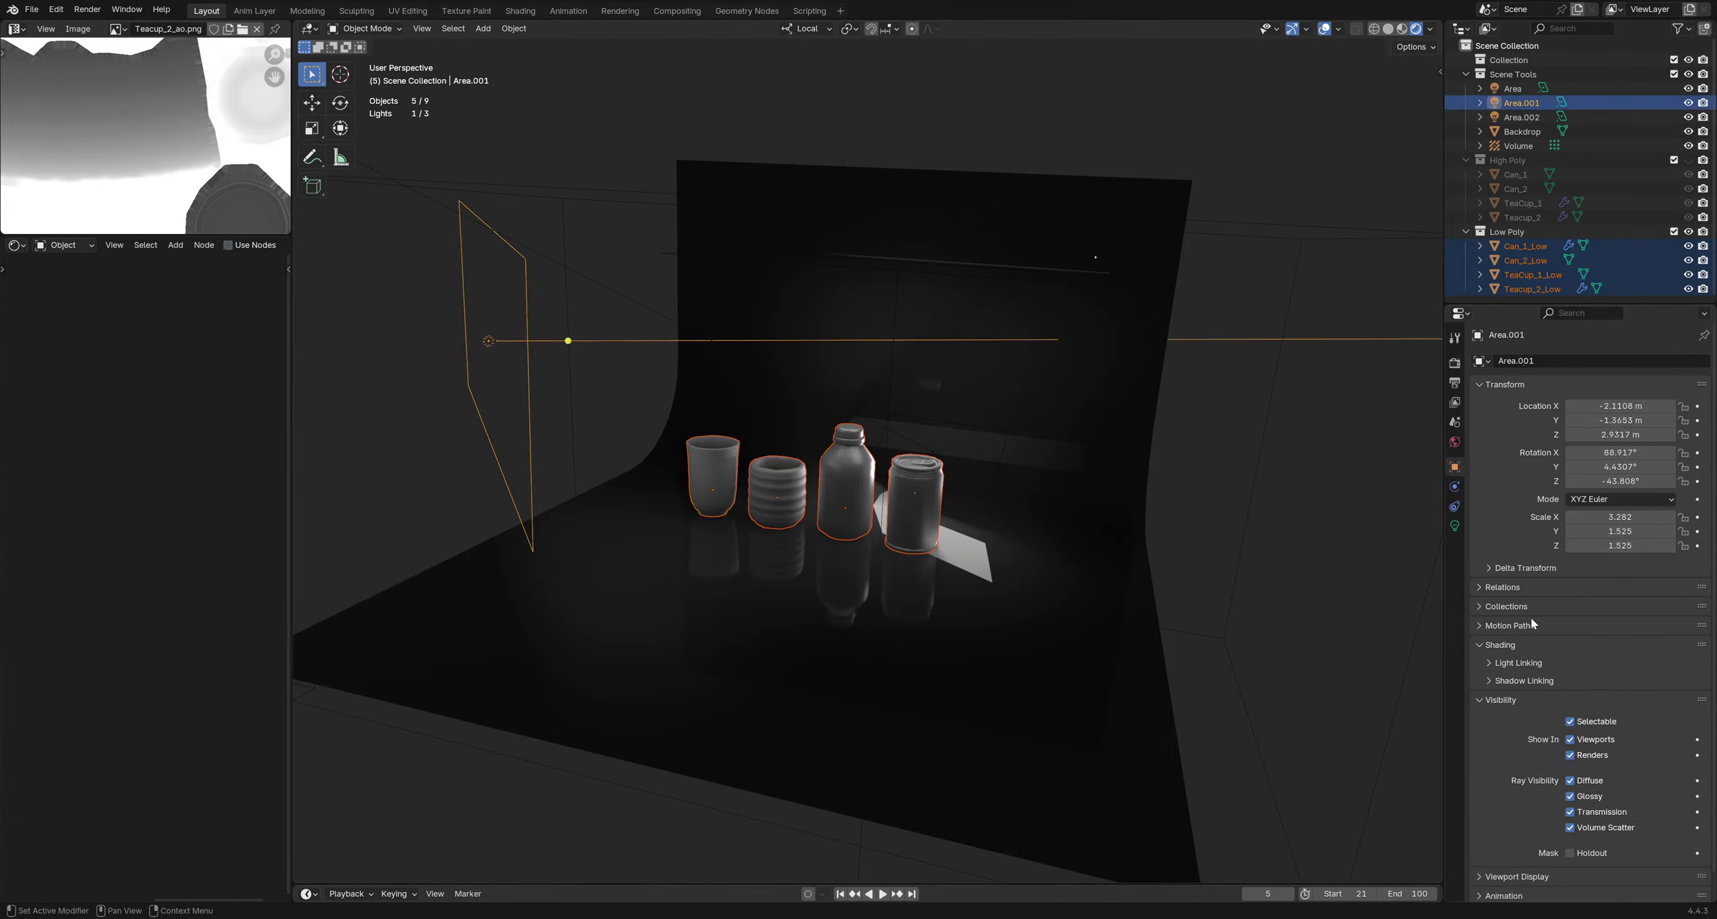
click(1518, 663)
click(1698, 702)
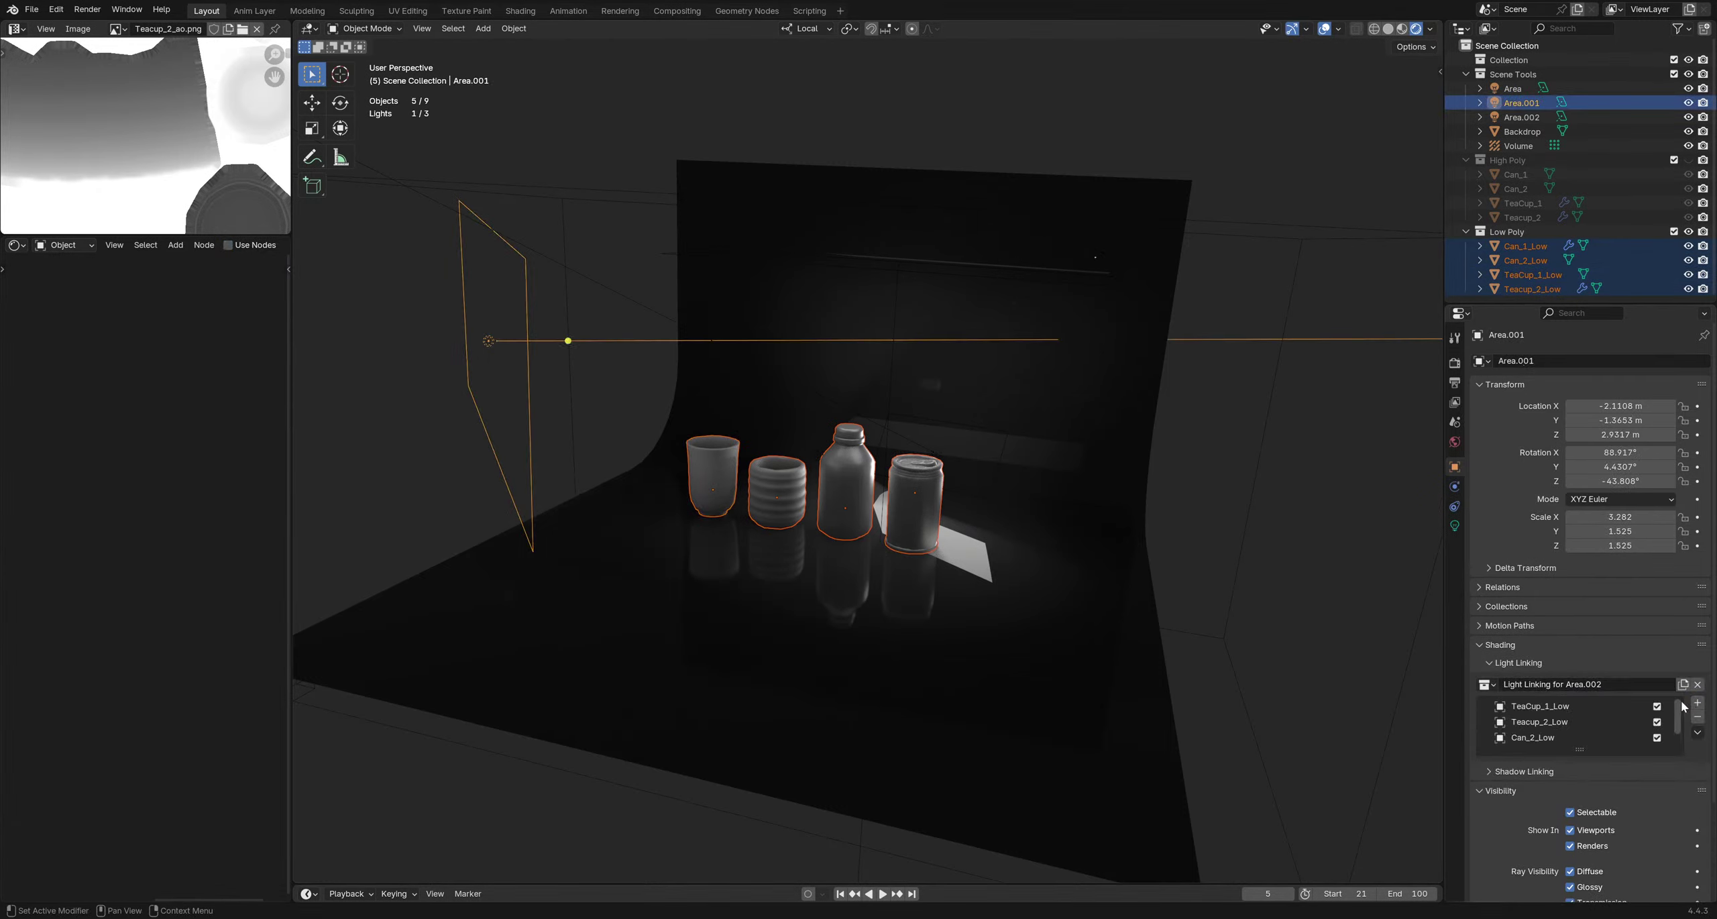
click(608, 440)
middle_drag(607, 440, 523, 572)
click(319, 456)
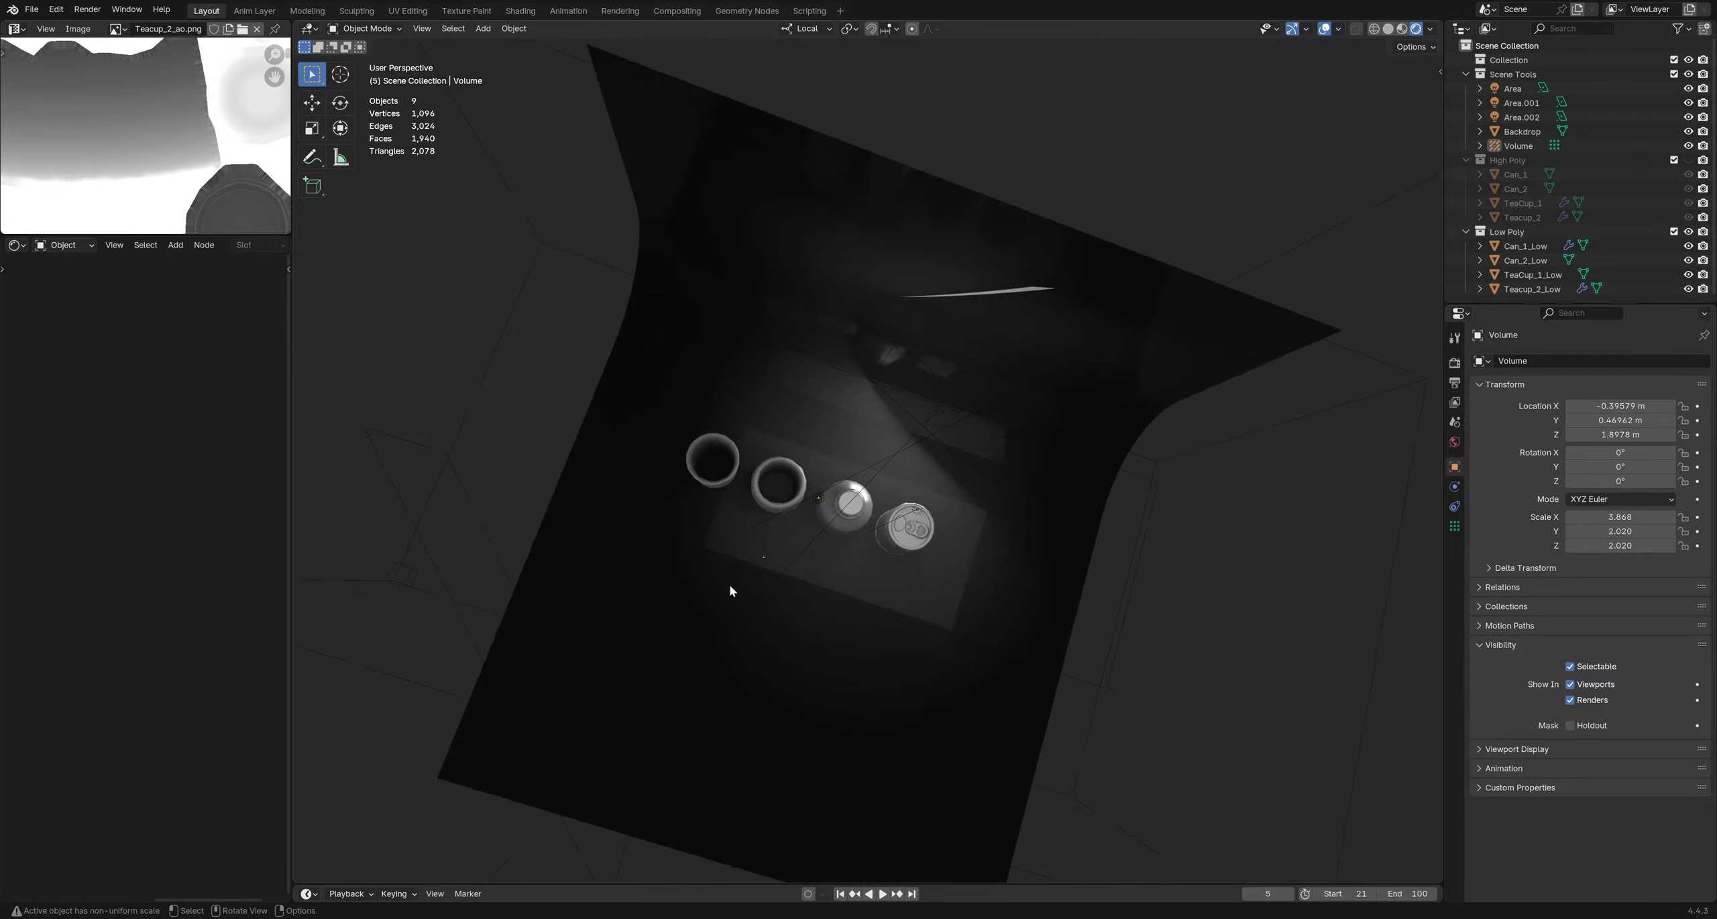
middle_drag(682, 619, 901, 545)
click(568, 402)
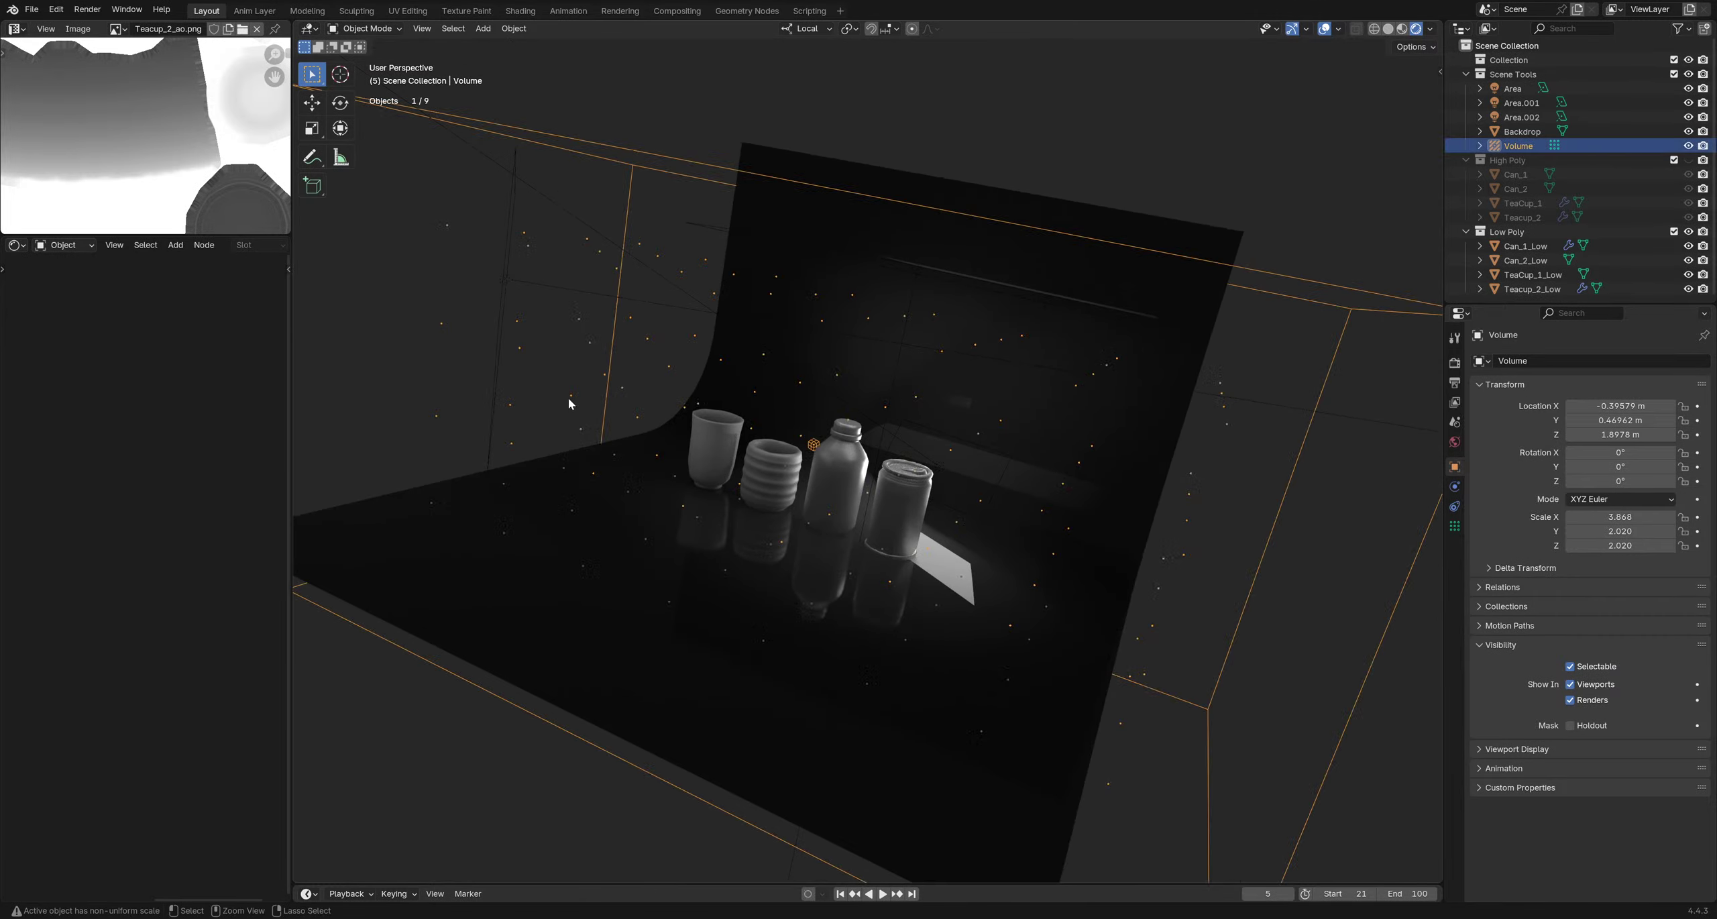
Undo and redo the light linking of the low-poly cans and teacups to Area.001 to compare the lighting on the backdrop
key(ctrl+z)
key(ctrl+z)
key(ctrl+shift+z)
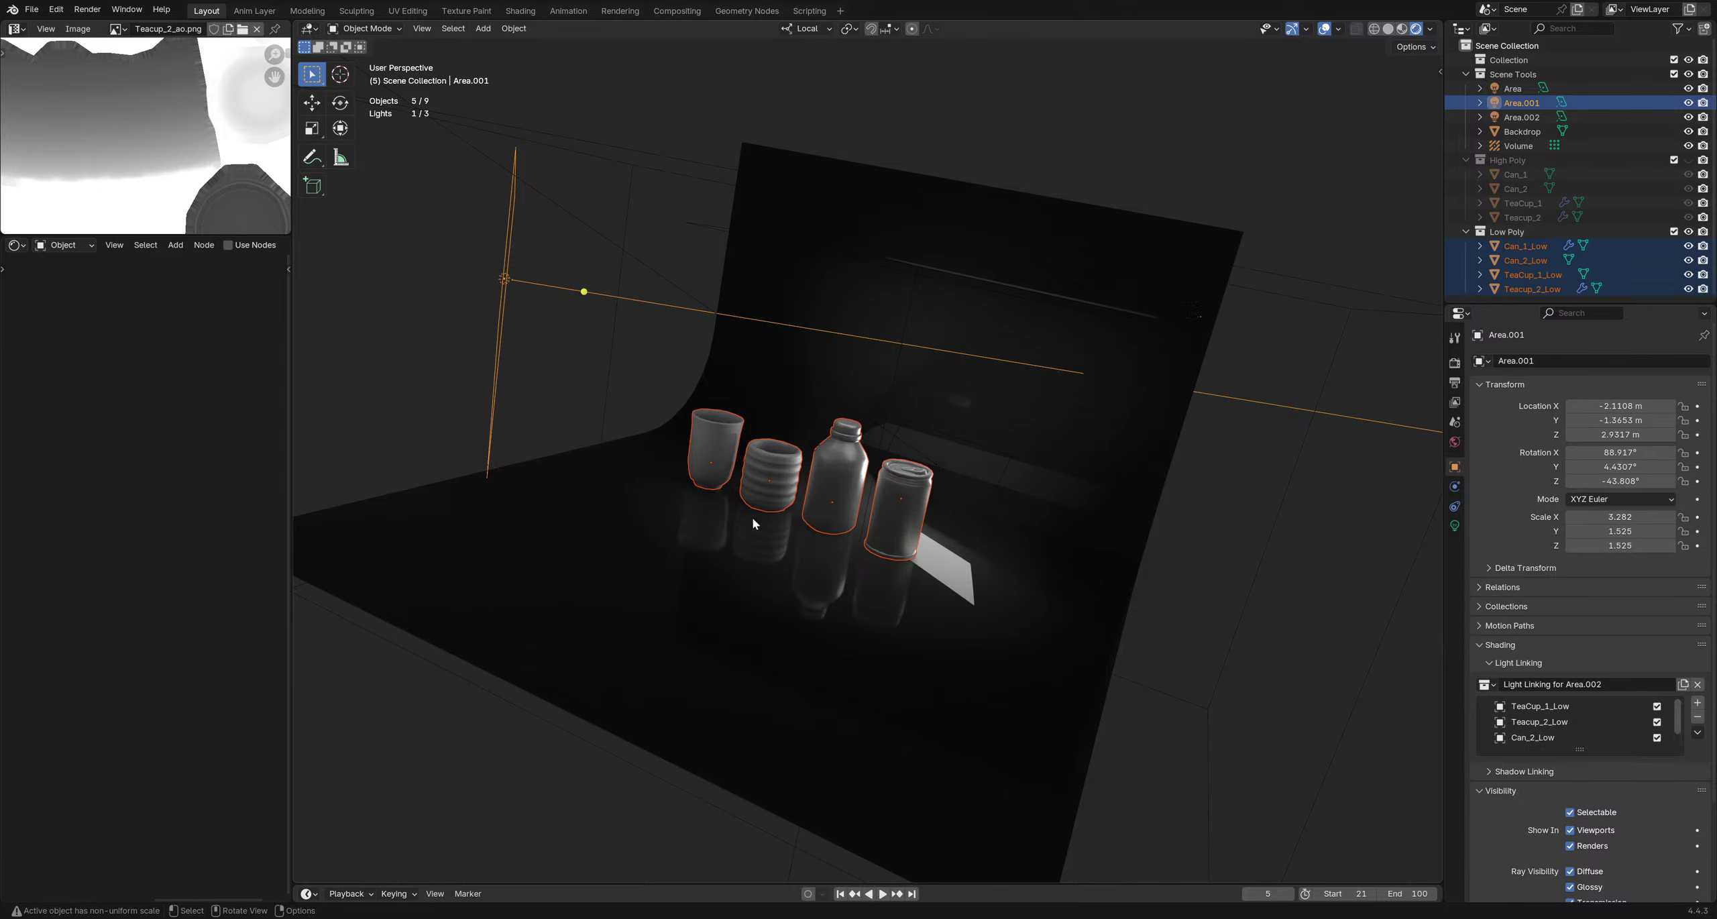
middle_drag(751, 518, 662, 496)
click(661, 497)
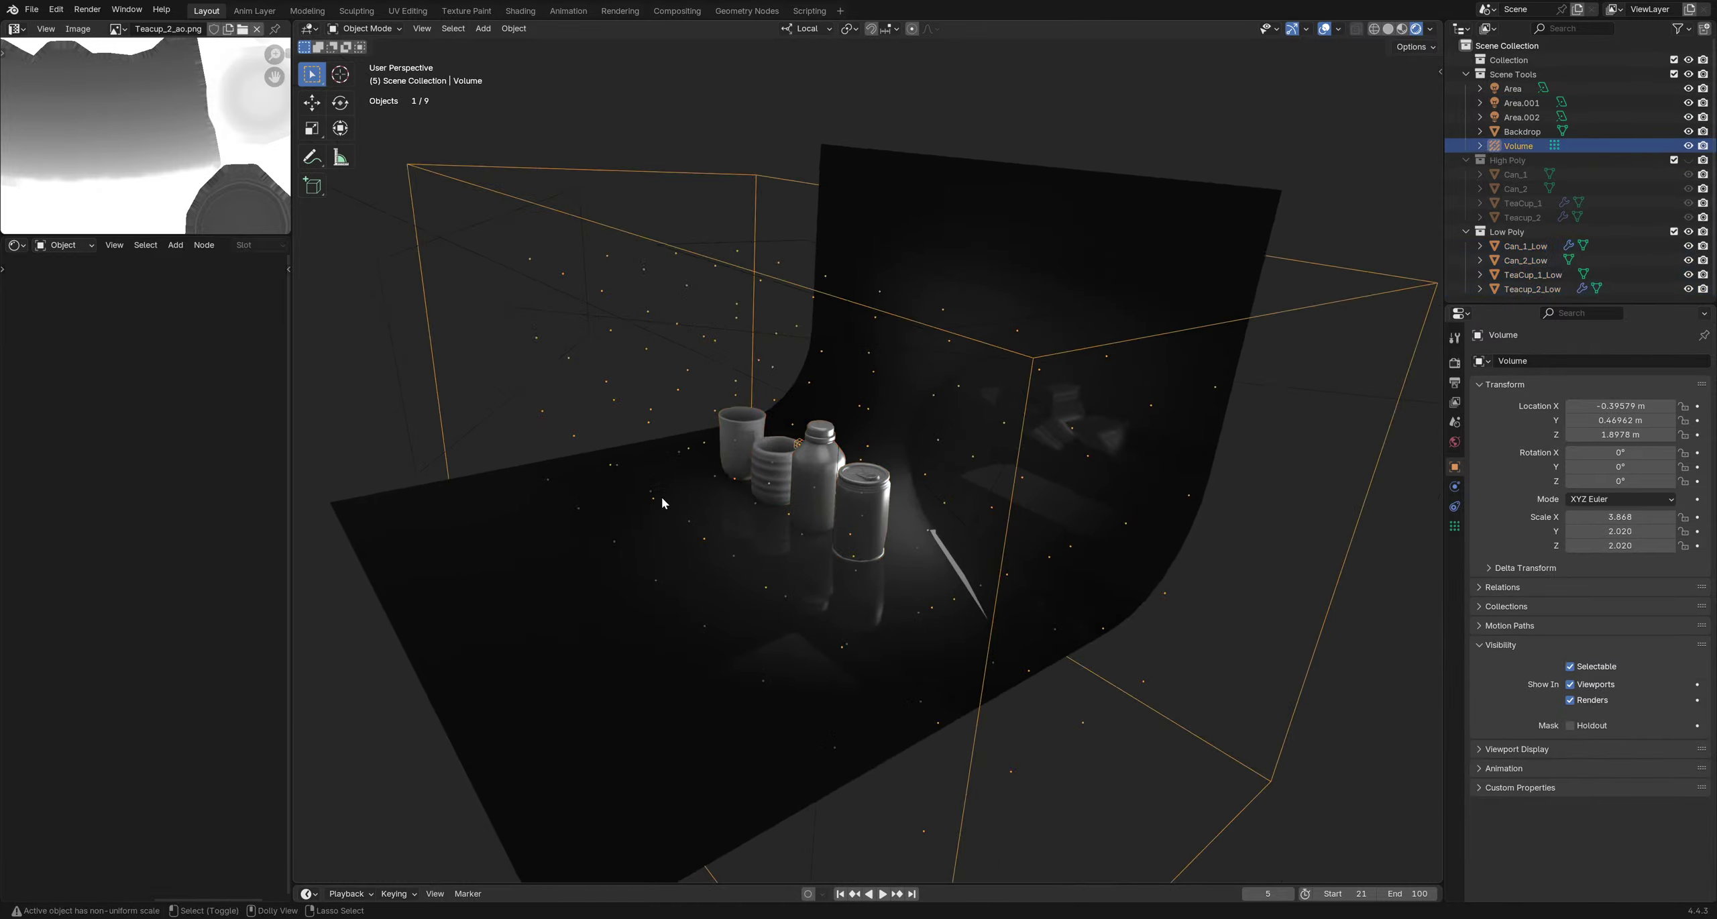
key(ctrl+z)
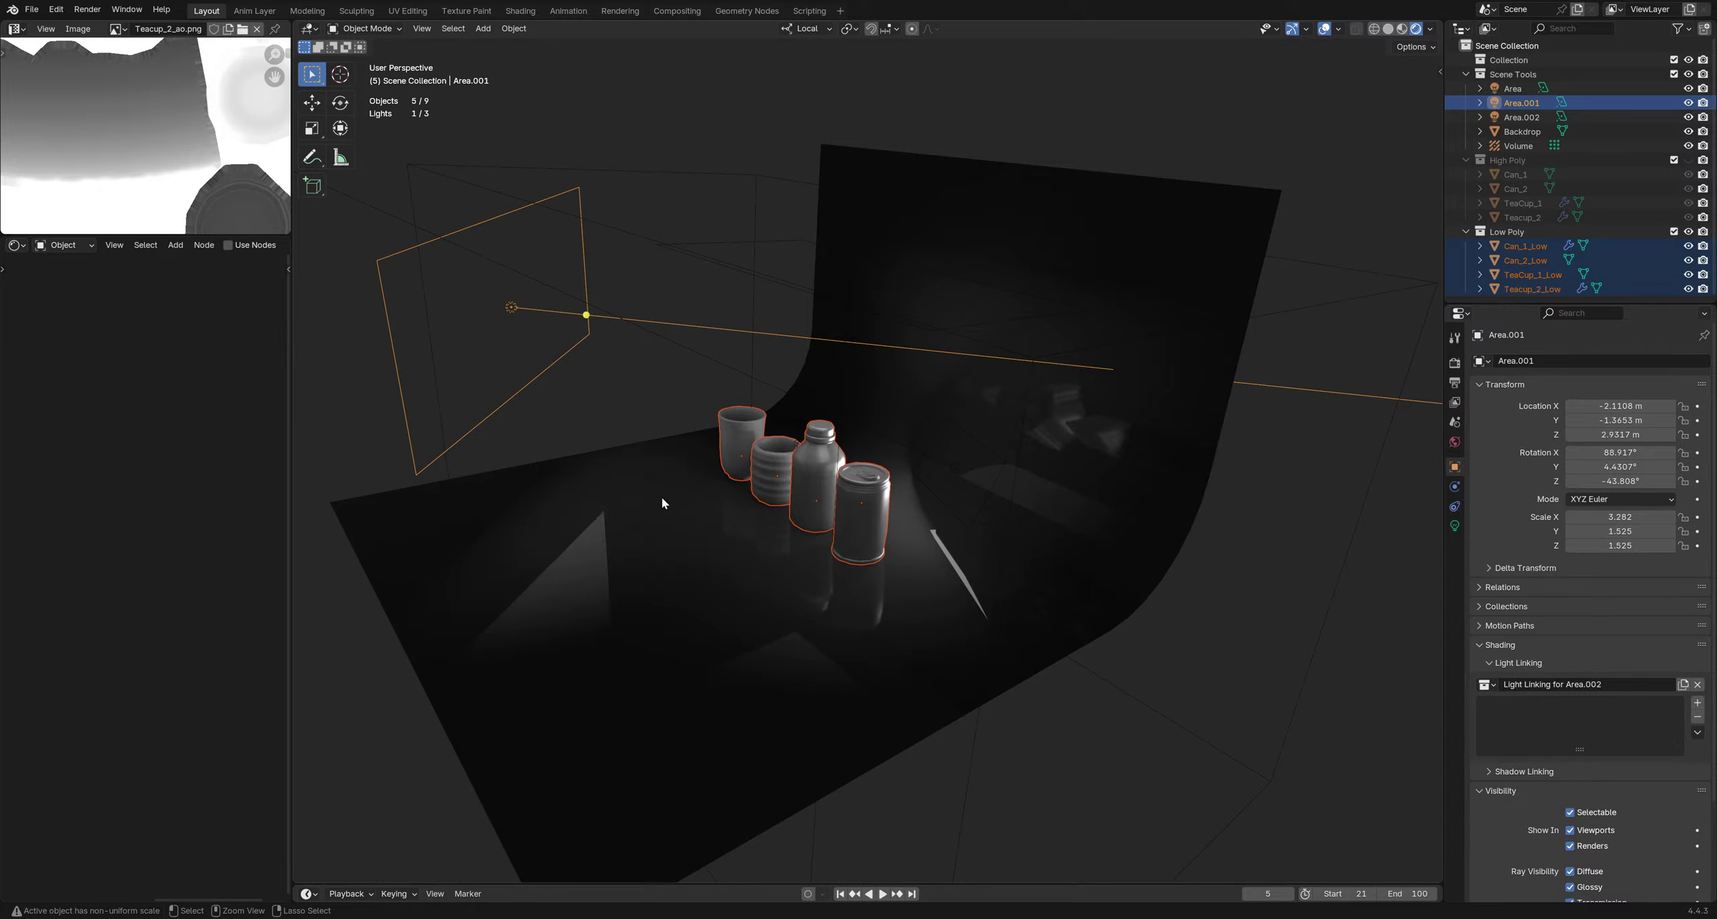
middle_drag(661, 503, 778, 548)
Select the four low-poly cans and teacups plus the overhead Area light, and add the objects to a new light linking collection on it
click(779, 530)
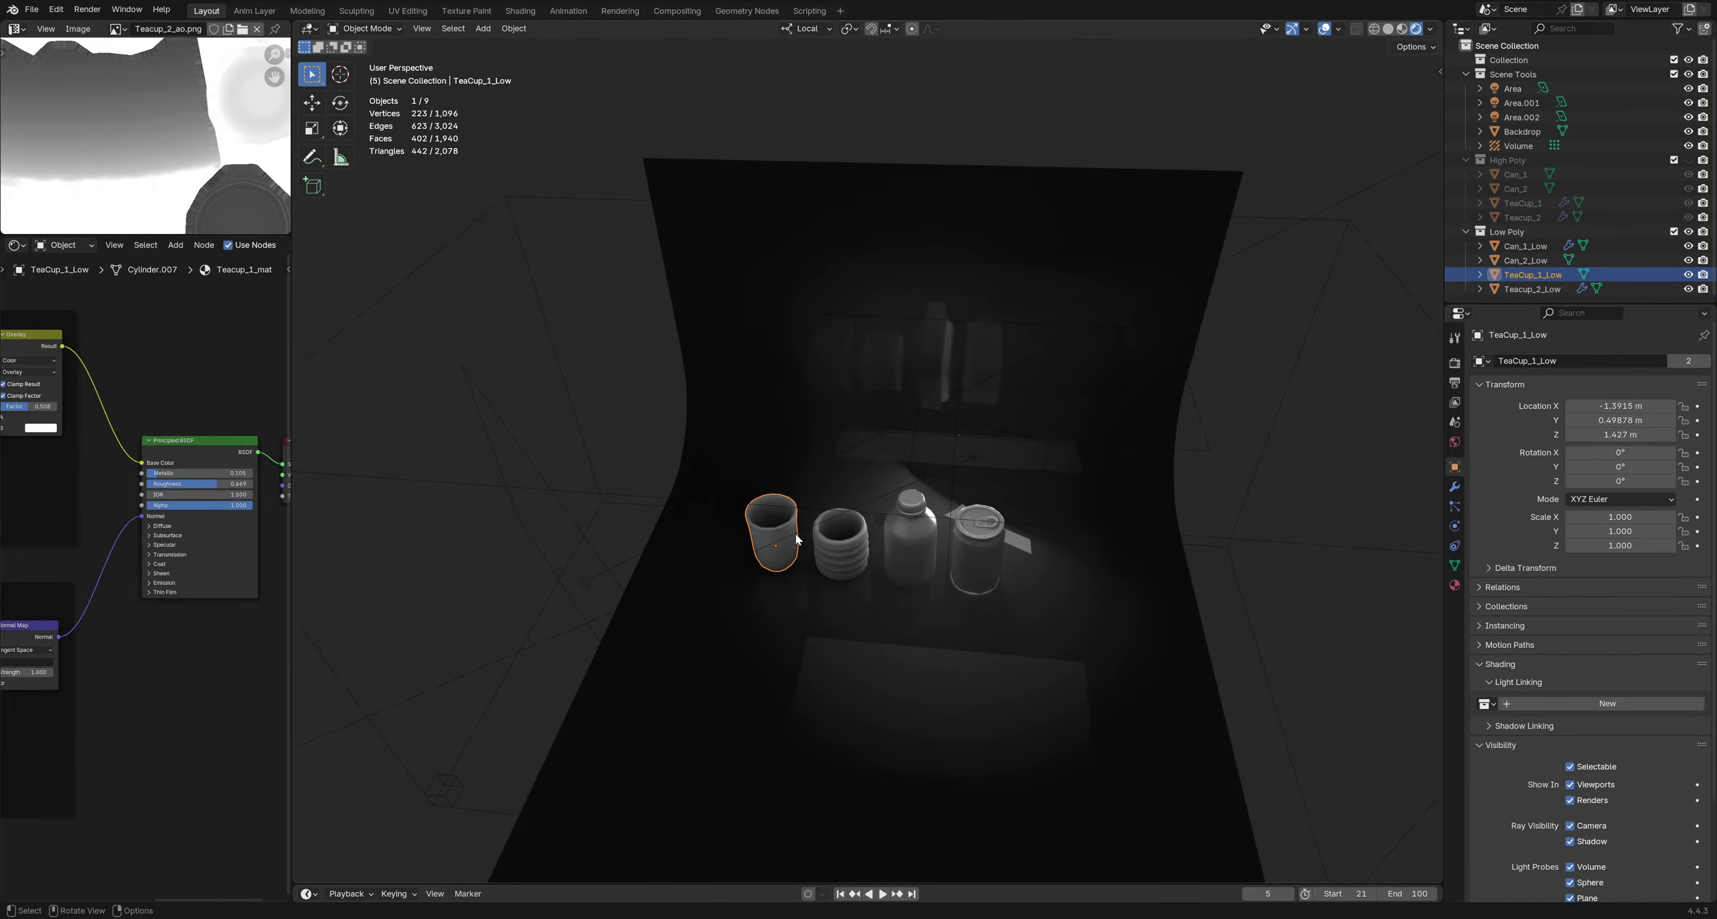
shift+click(841, 544)
shift+click(909, 547)
shift+click(962, 557)
middle_drag(873, 606, 735, 497)
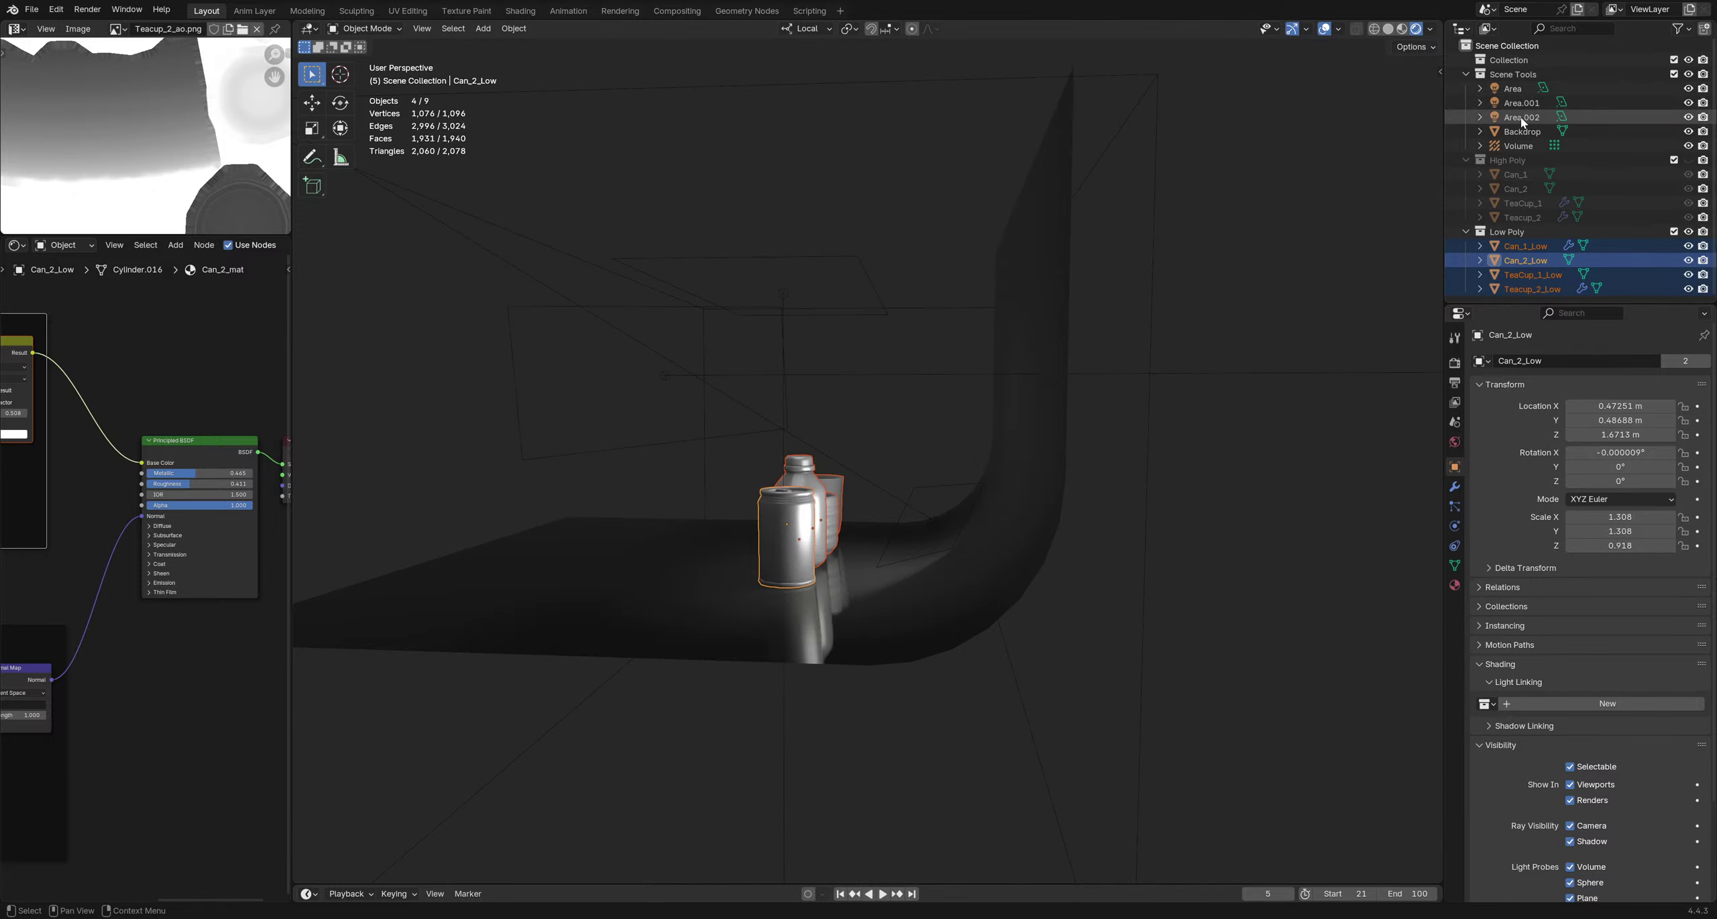
middle_drag(847, 410, 849, 353)
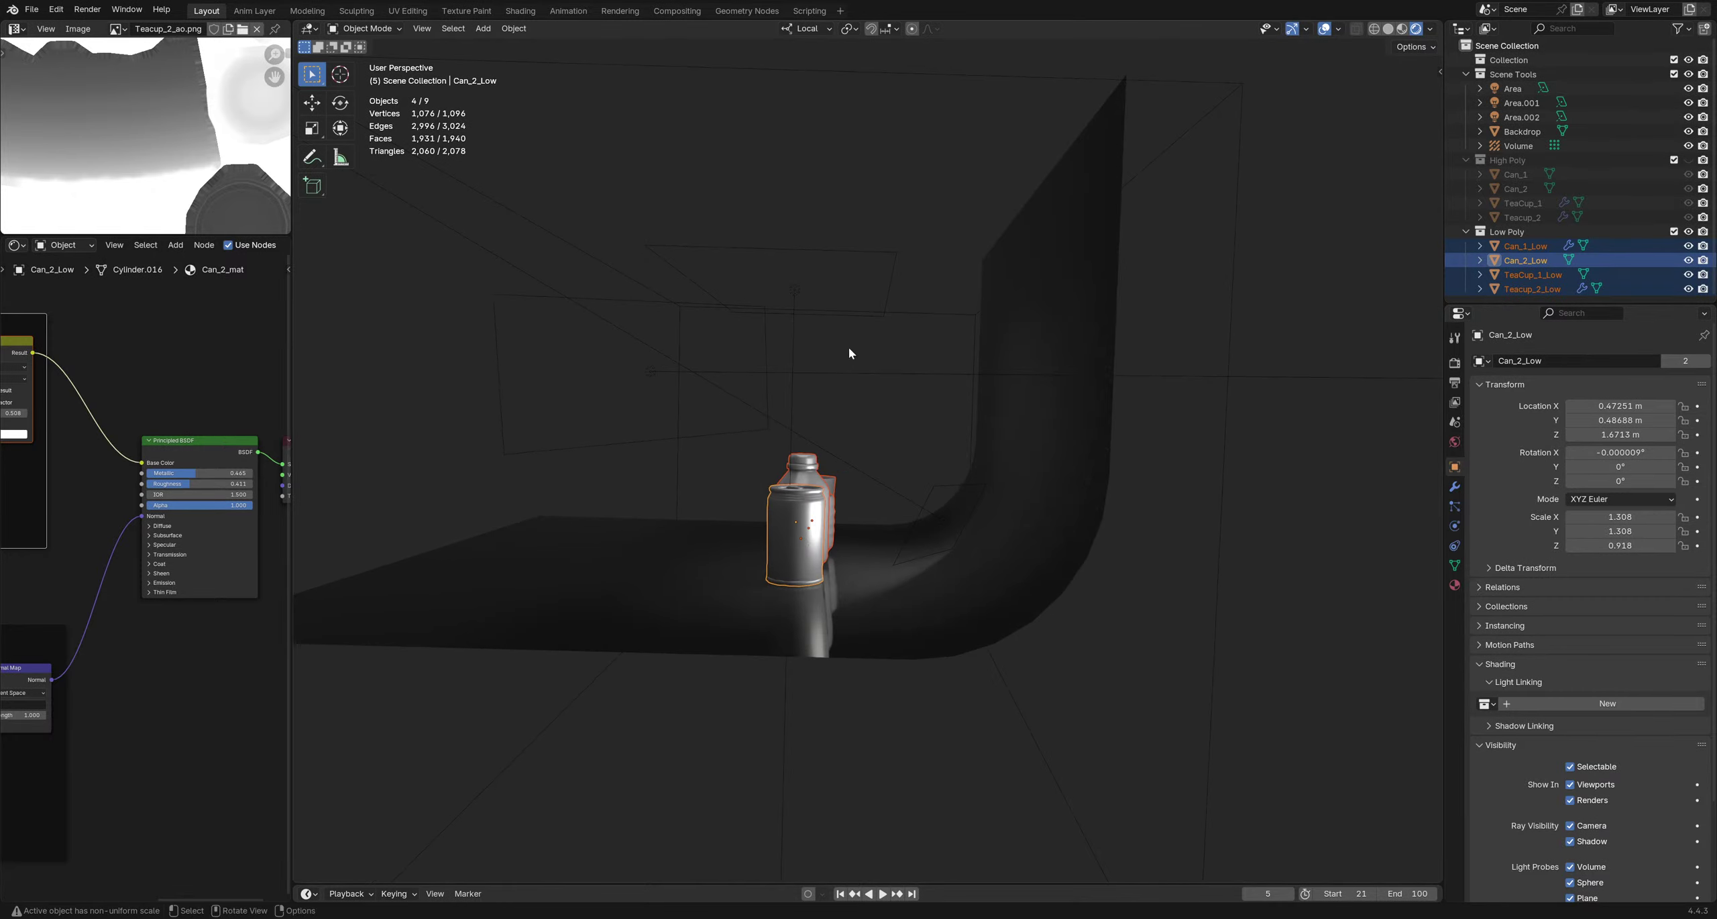
shift+click(835, 254)
click(1565, 684)
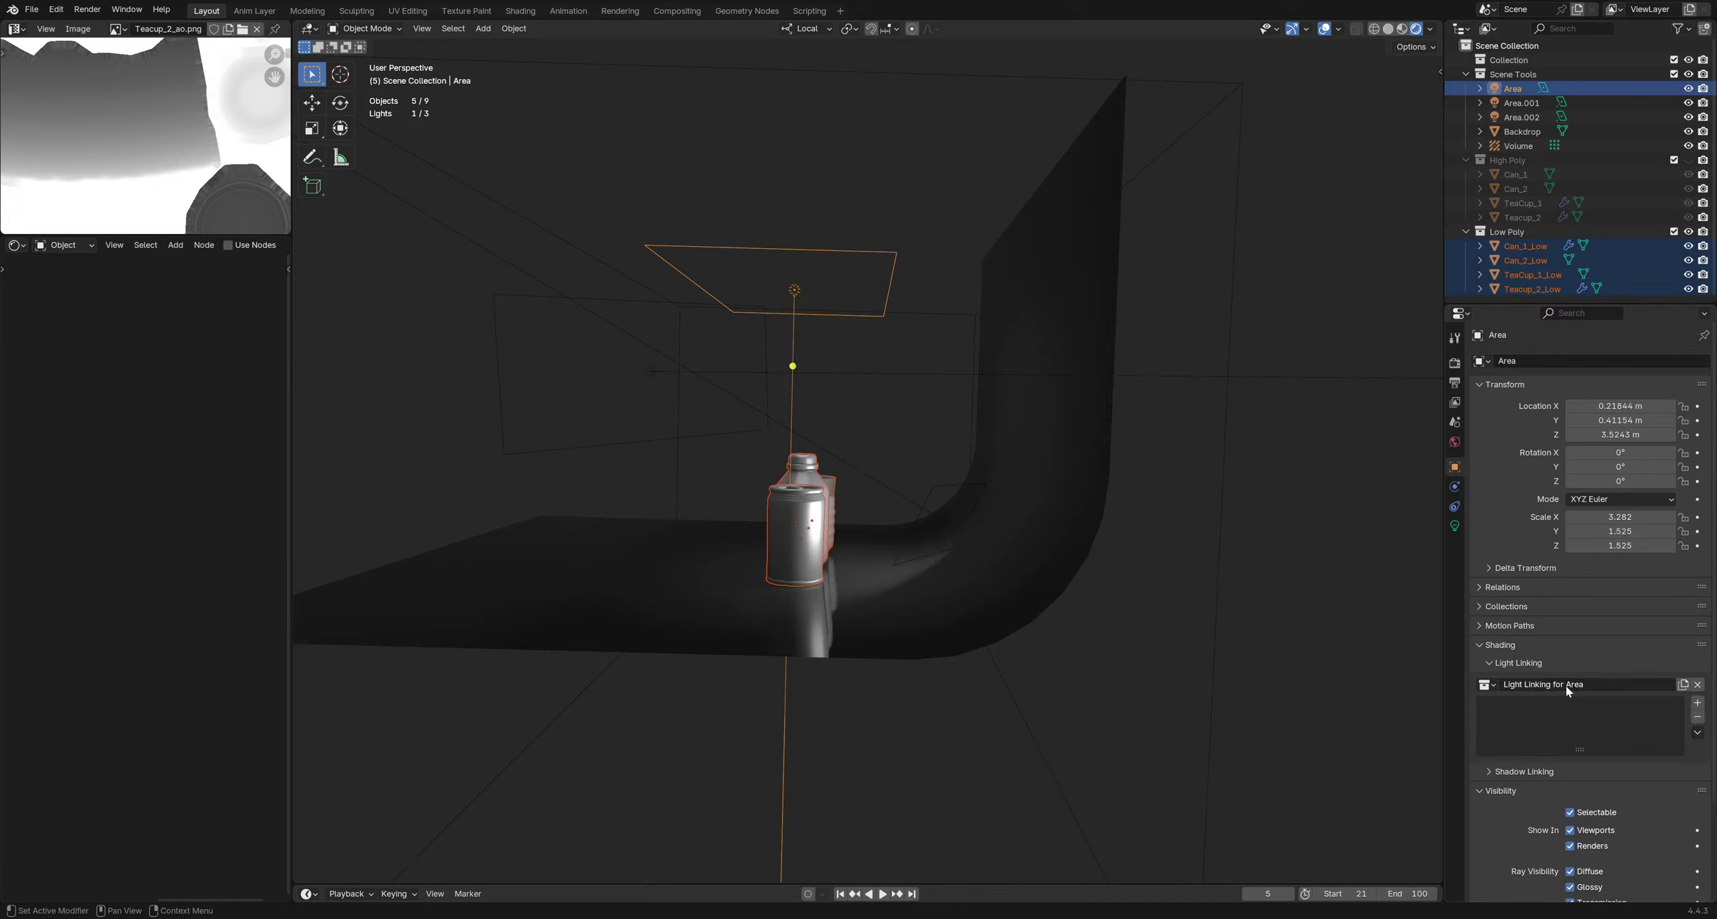
click(1697, 703)
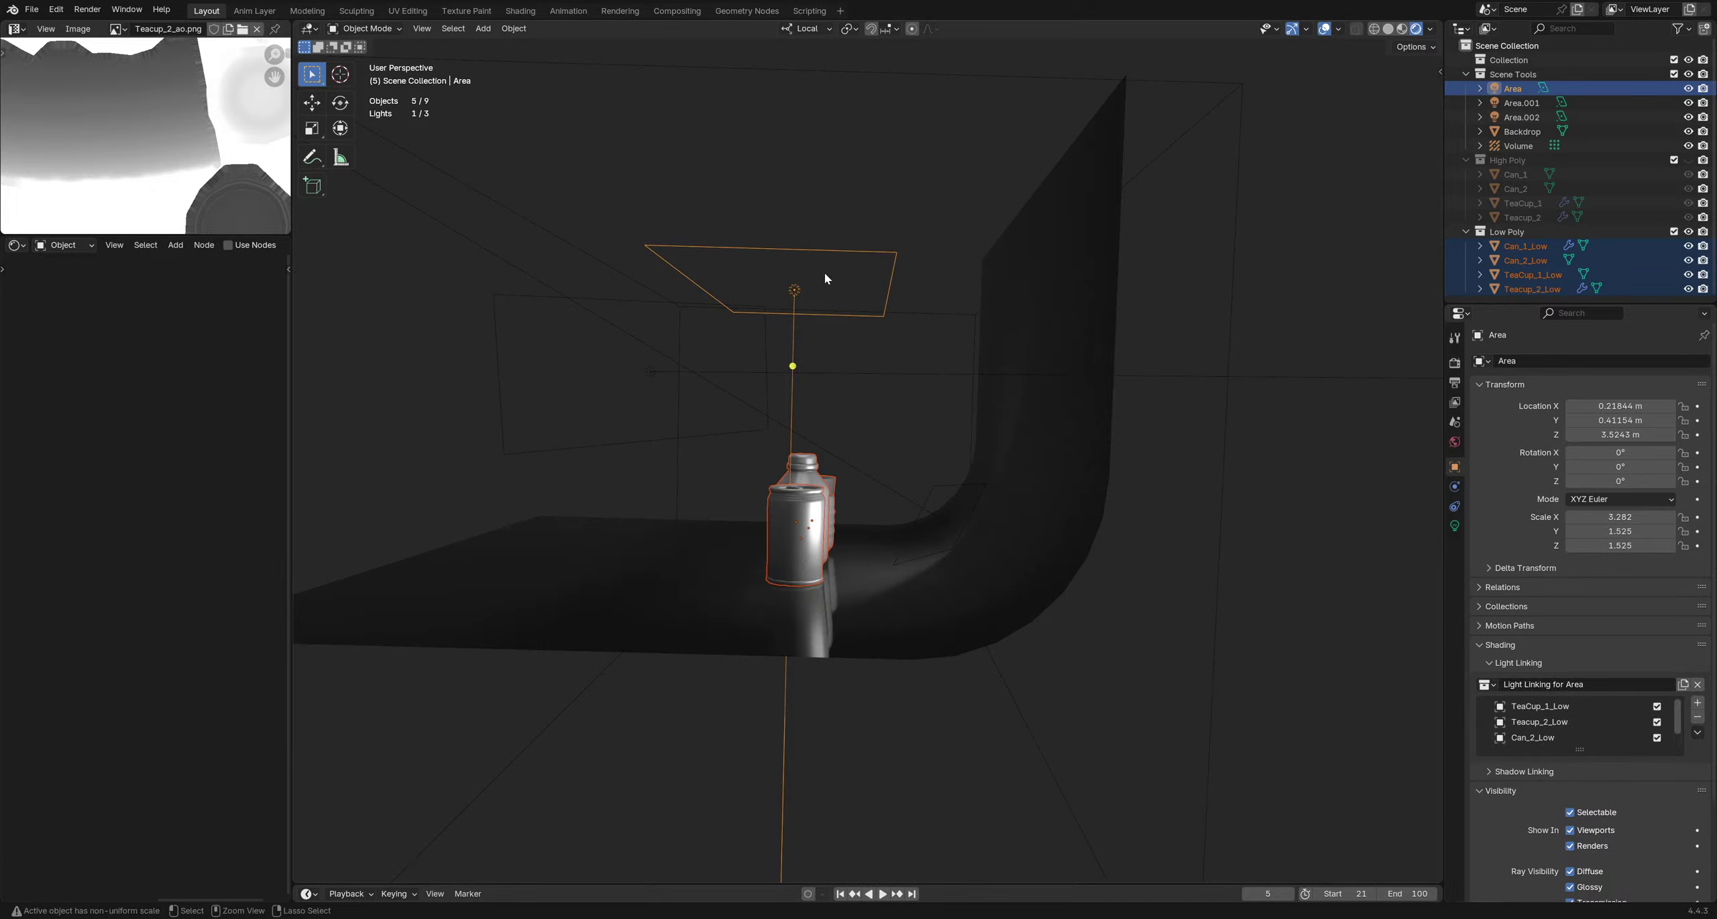
Swap the Area light for Area.002 in the selection and add the four low-poly objects to a new light linking collection on it
shift+click(826, 240)
middle_drag(872, 384, 959, 478)
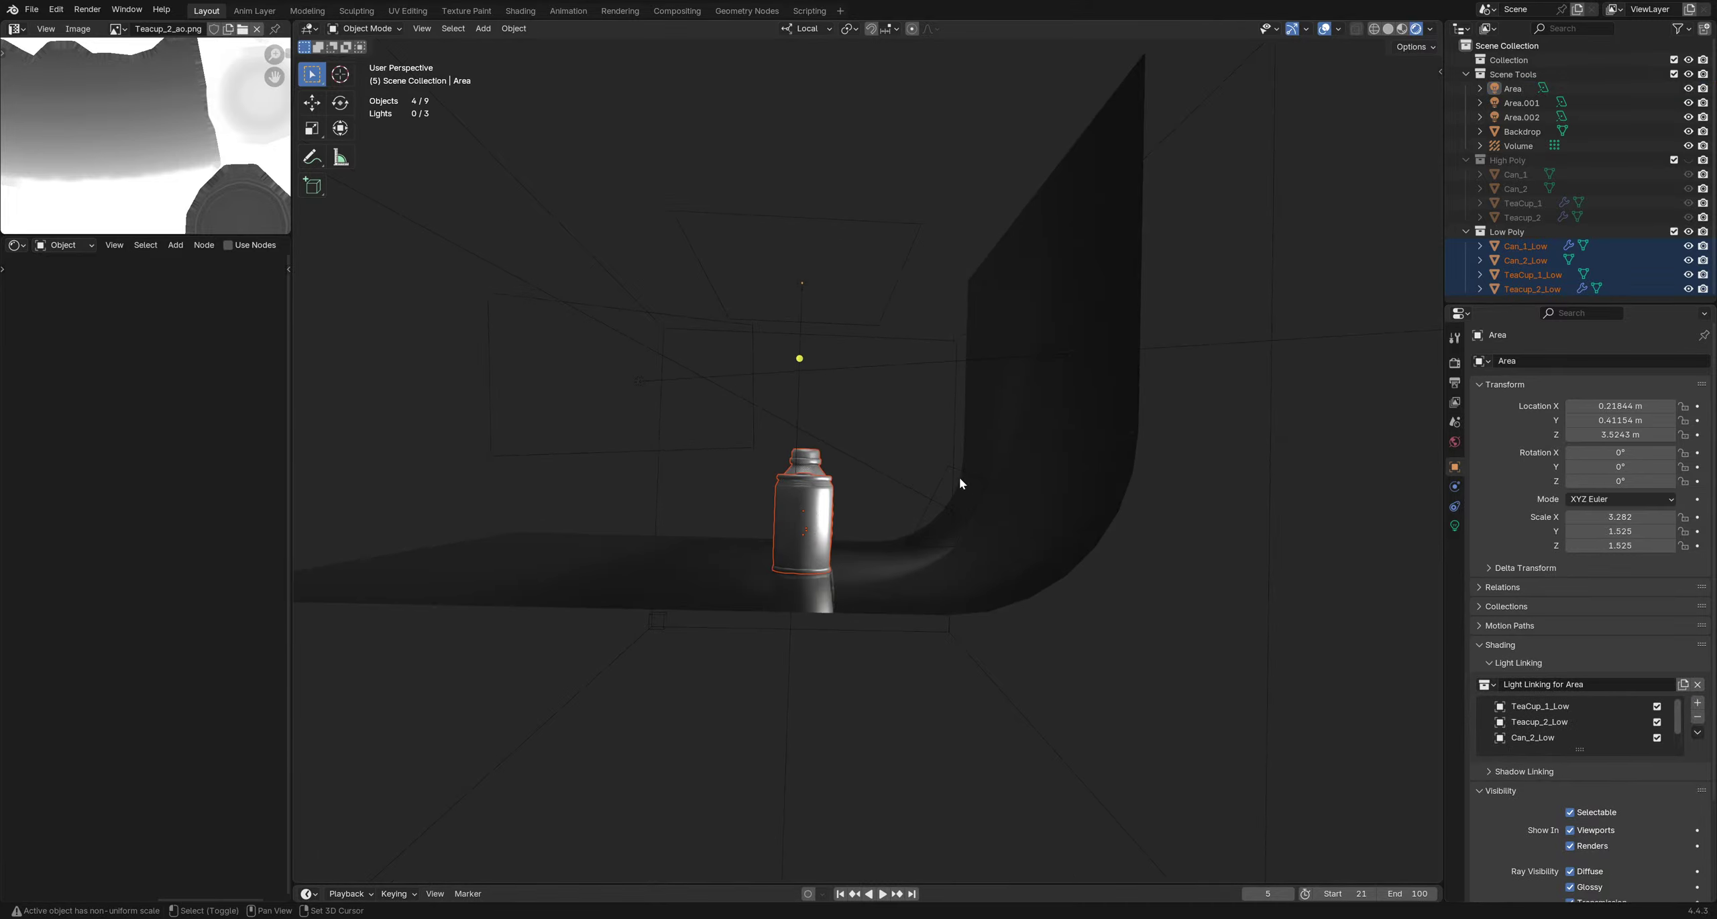
shift+click(945, 477)
click(1597, 681)
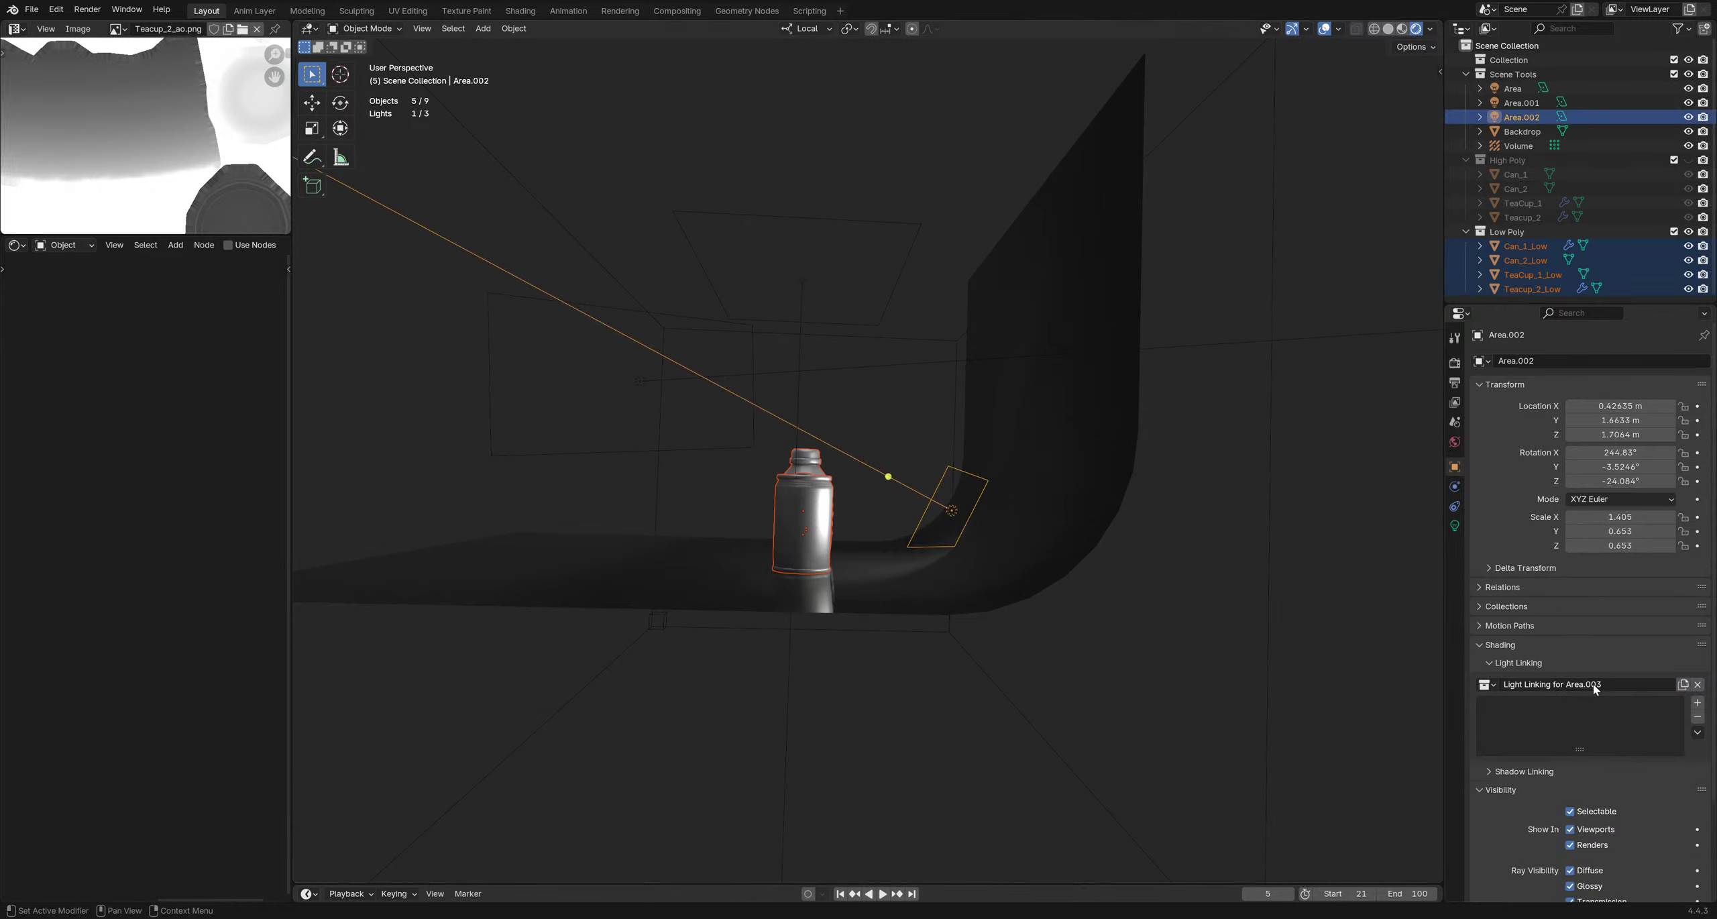
click(1696, 703)
Check the lighting on the backdrop and review the light linking collections of Area.001, Area and Area.002
middle_drag(859, 490, 1190, 536)
click(1200, 514)
click(1368, 586)
middle_drag(1368, 585, 656, 434)
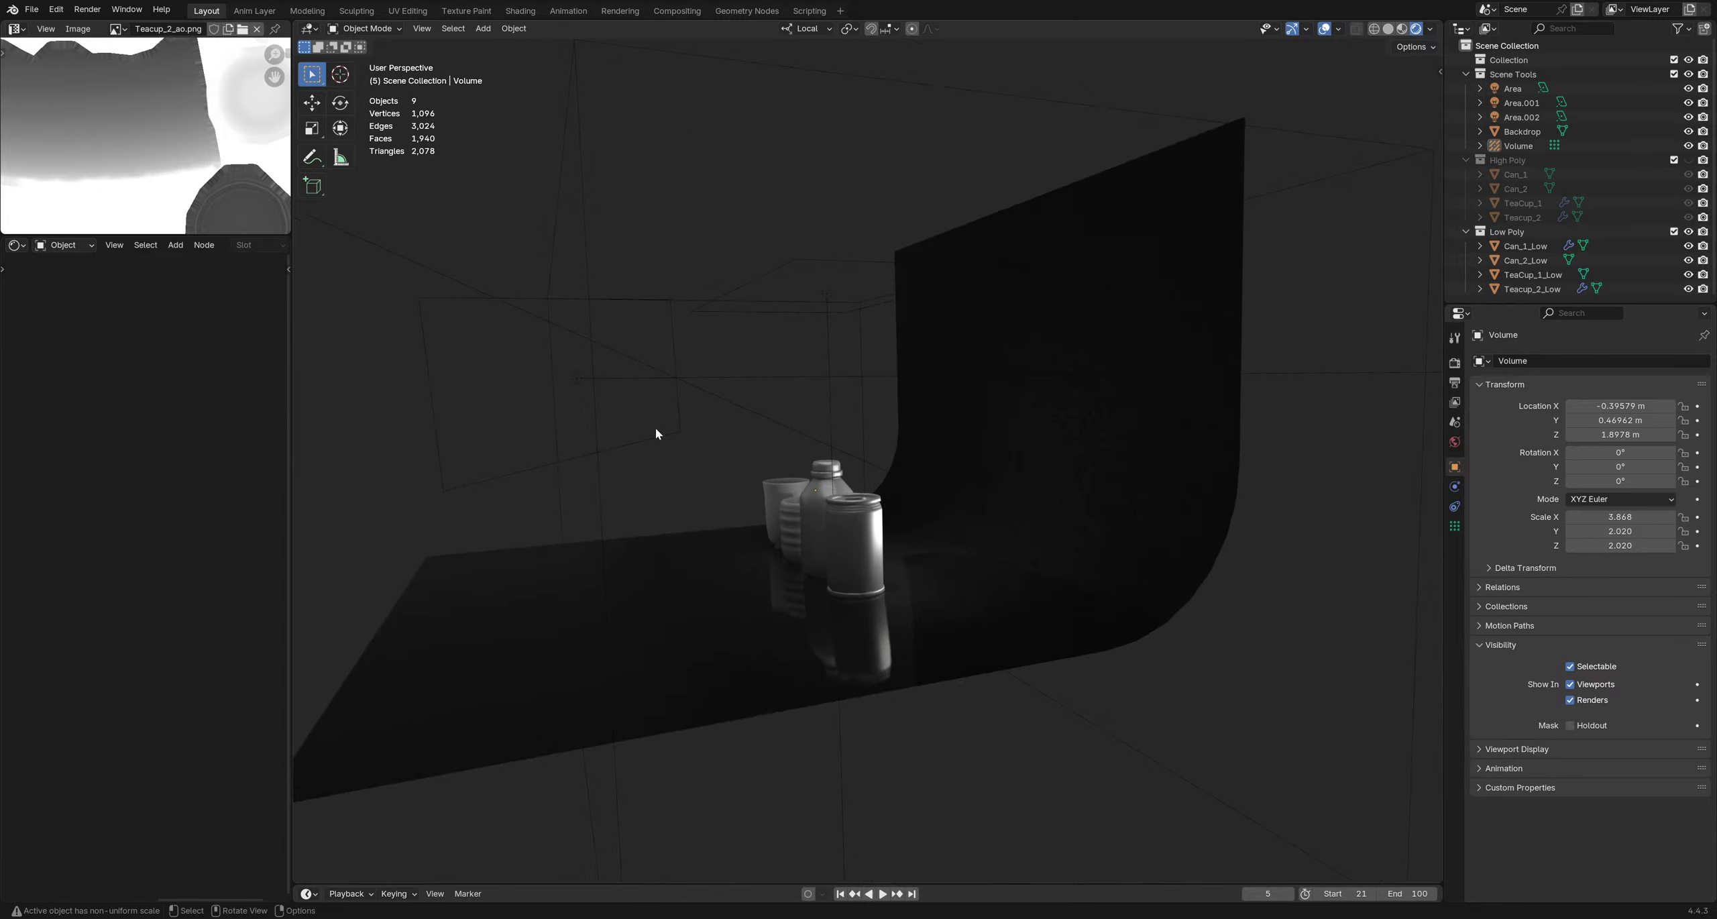
click(654, 438)
click(516, 300)
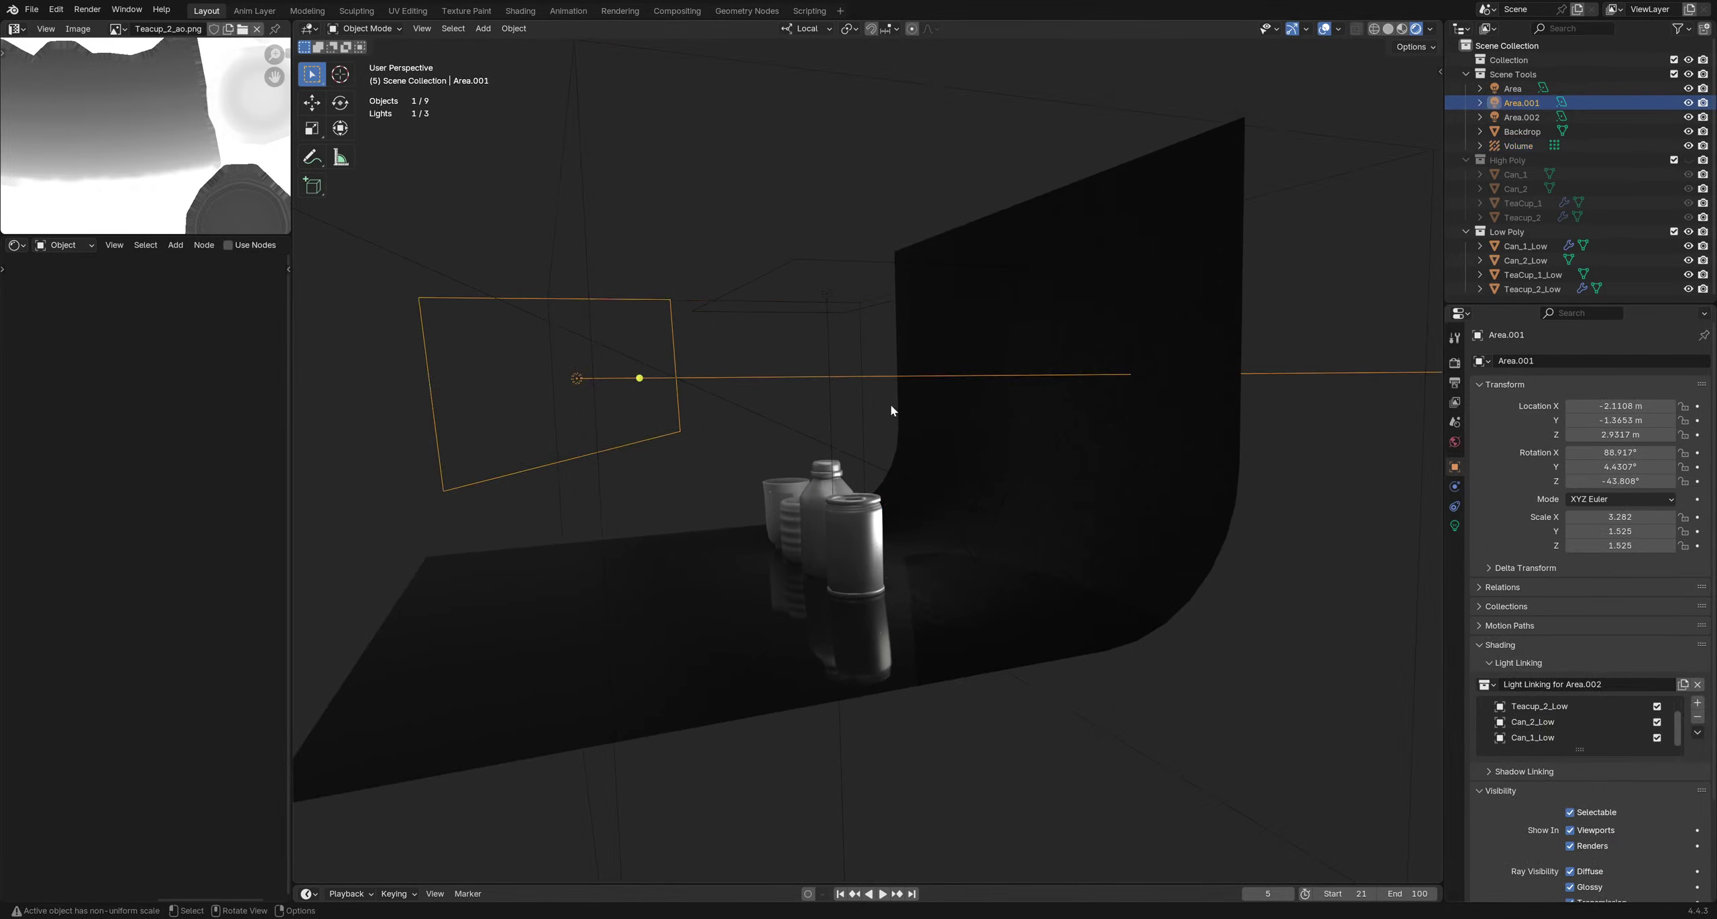
click(796, 267)
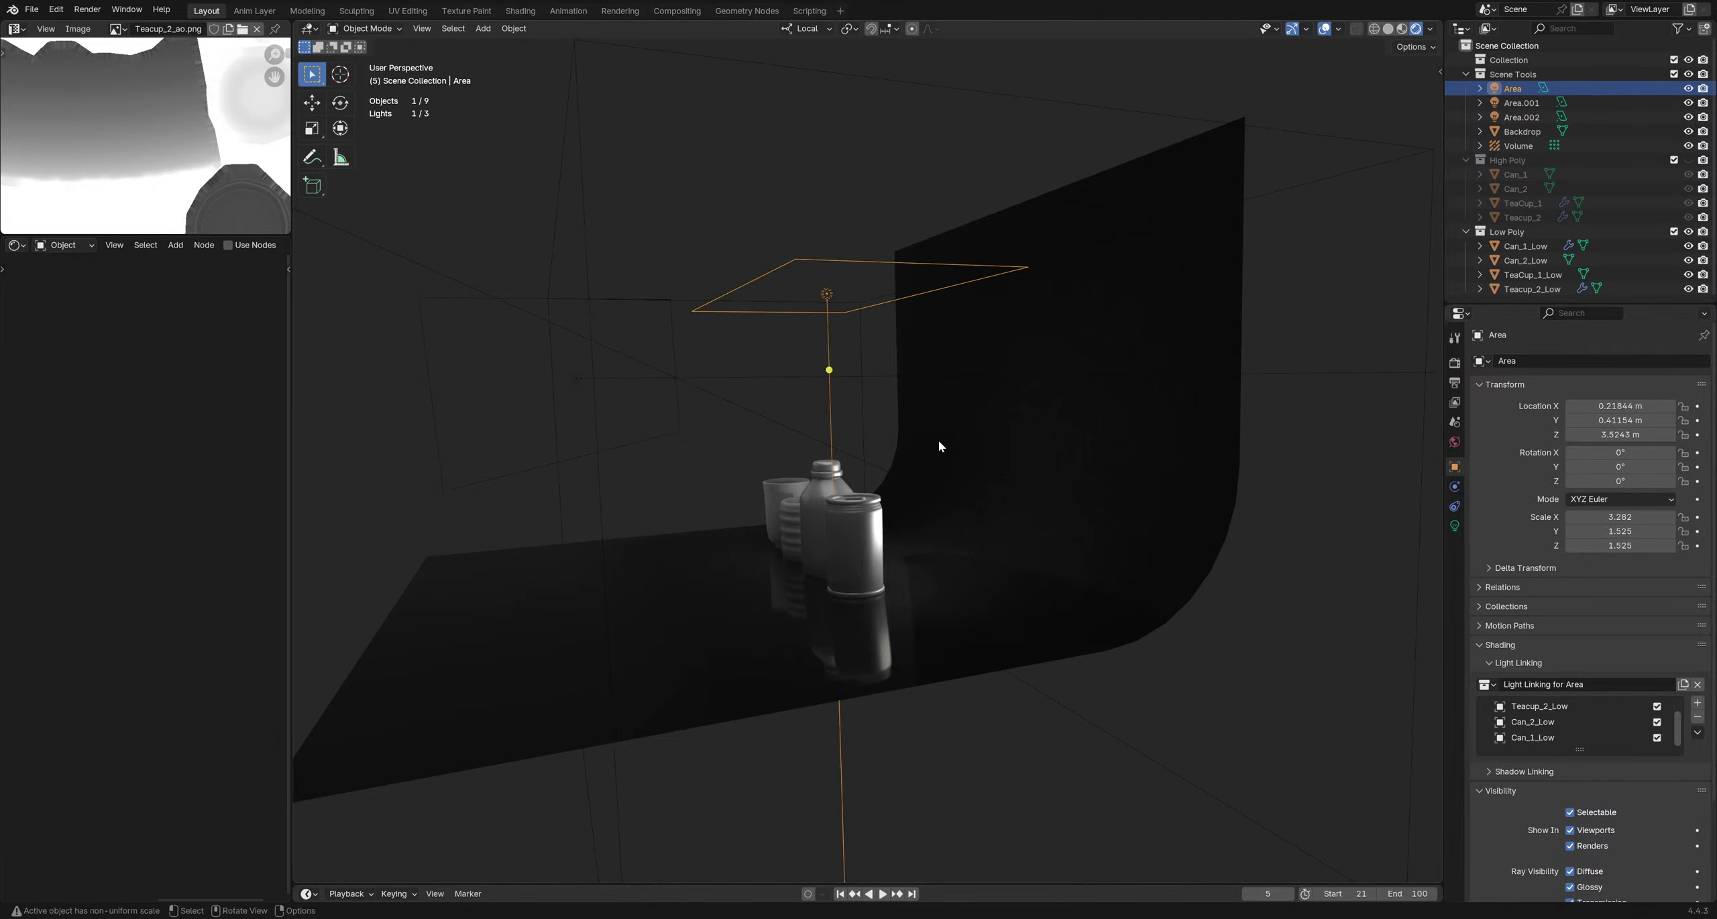
middle_drag(937, 440, 865, 445)
click(946, 486)
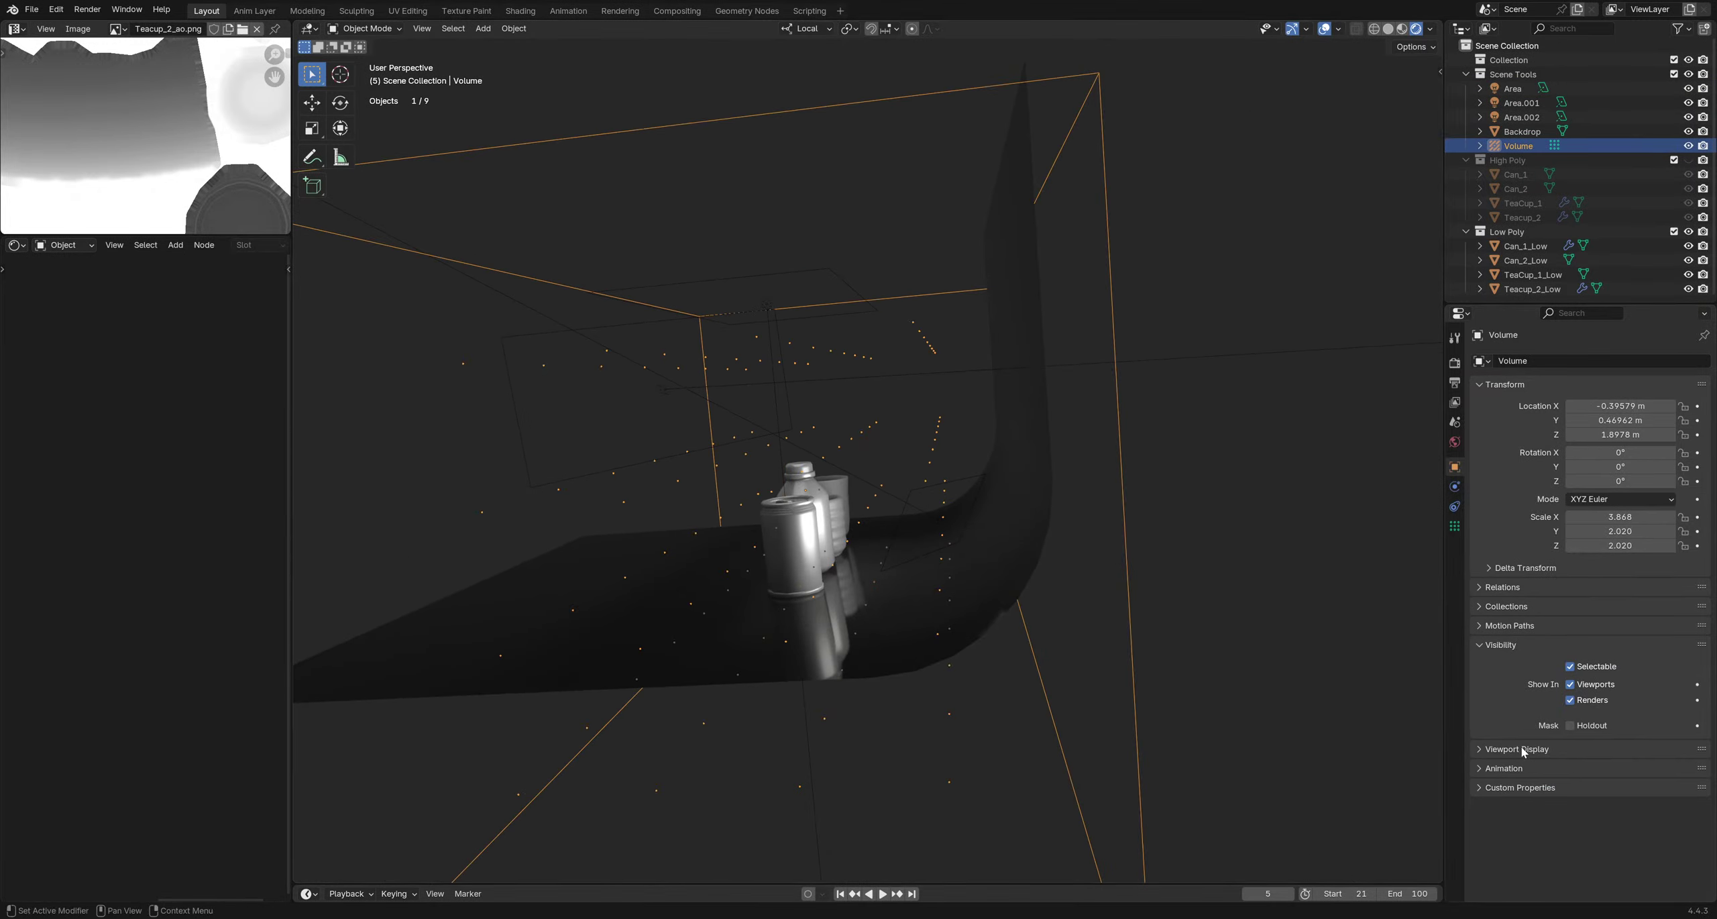
click(968, 487)
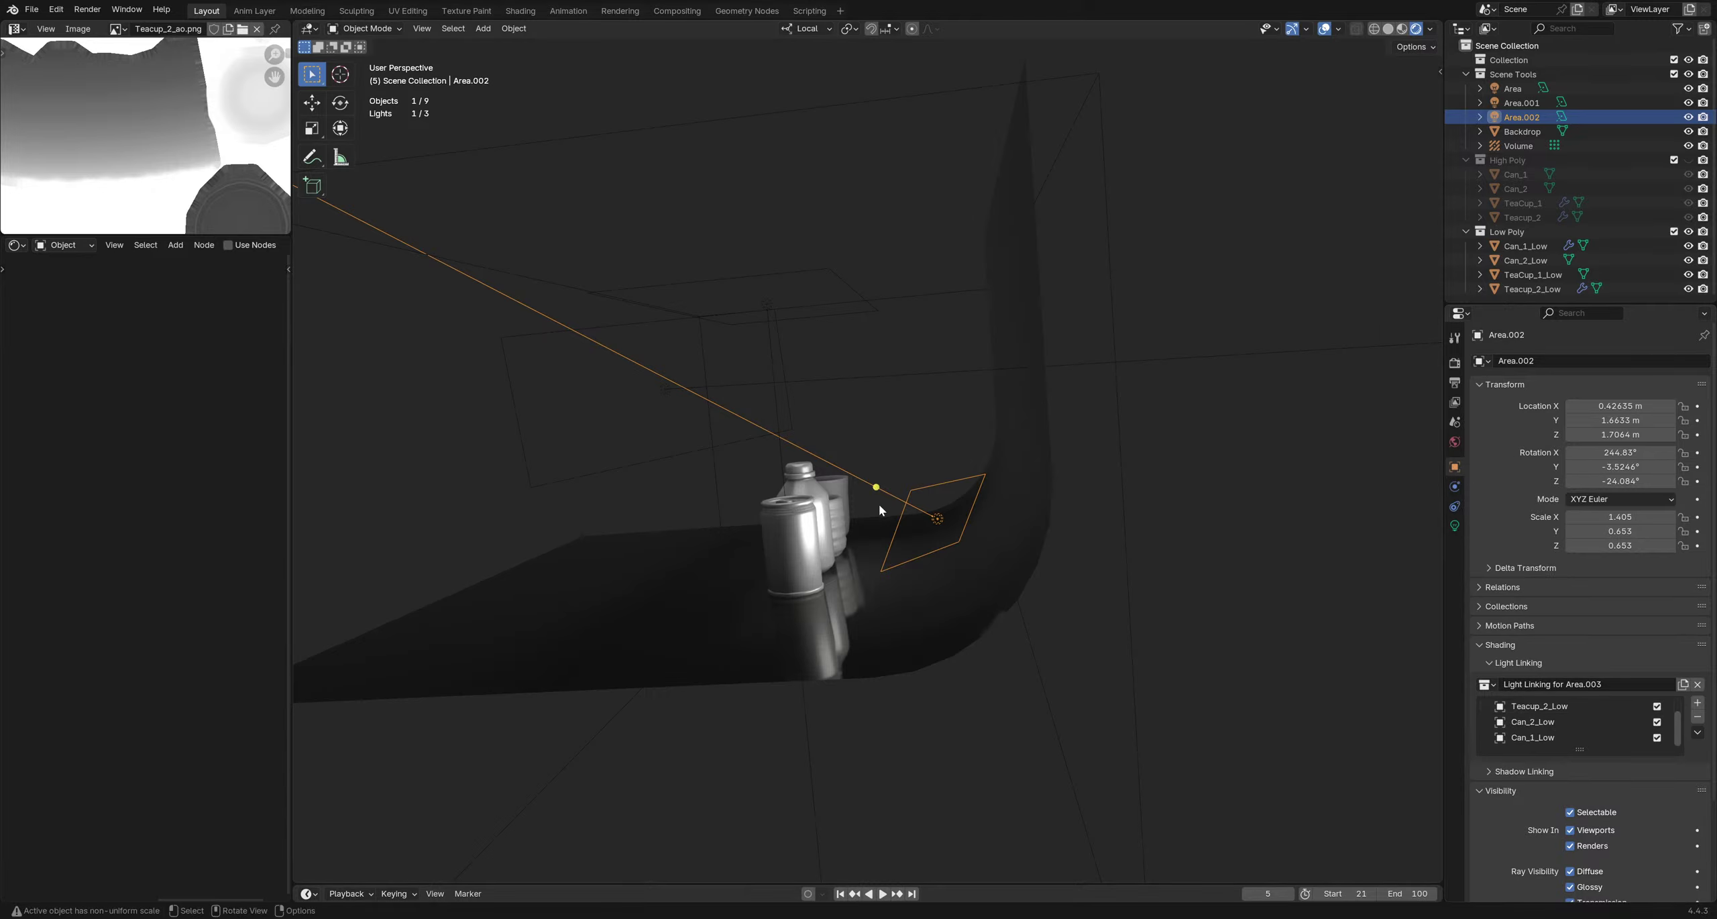
Deselect everything and hide the light and volume outlines through the viewport overlay settings
middle_drag(878, 504, 1252, 499)
click(1056, 473)
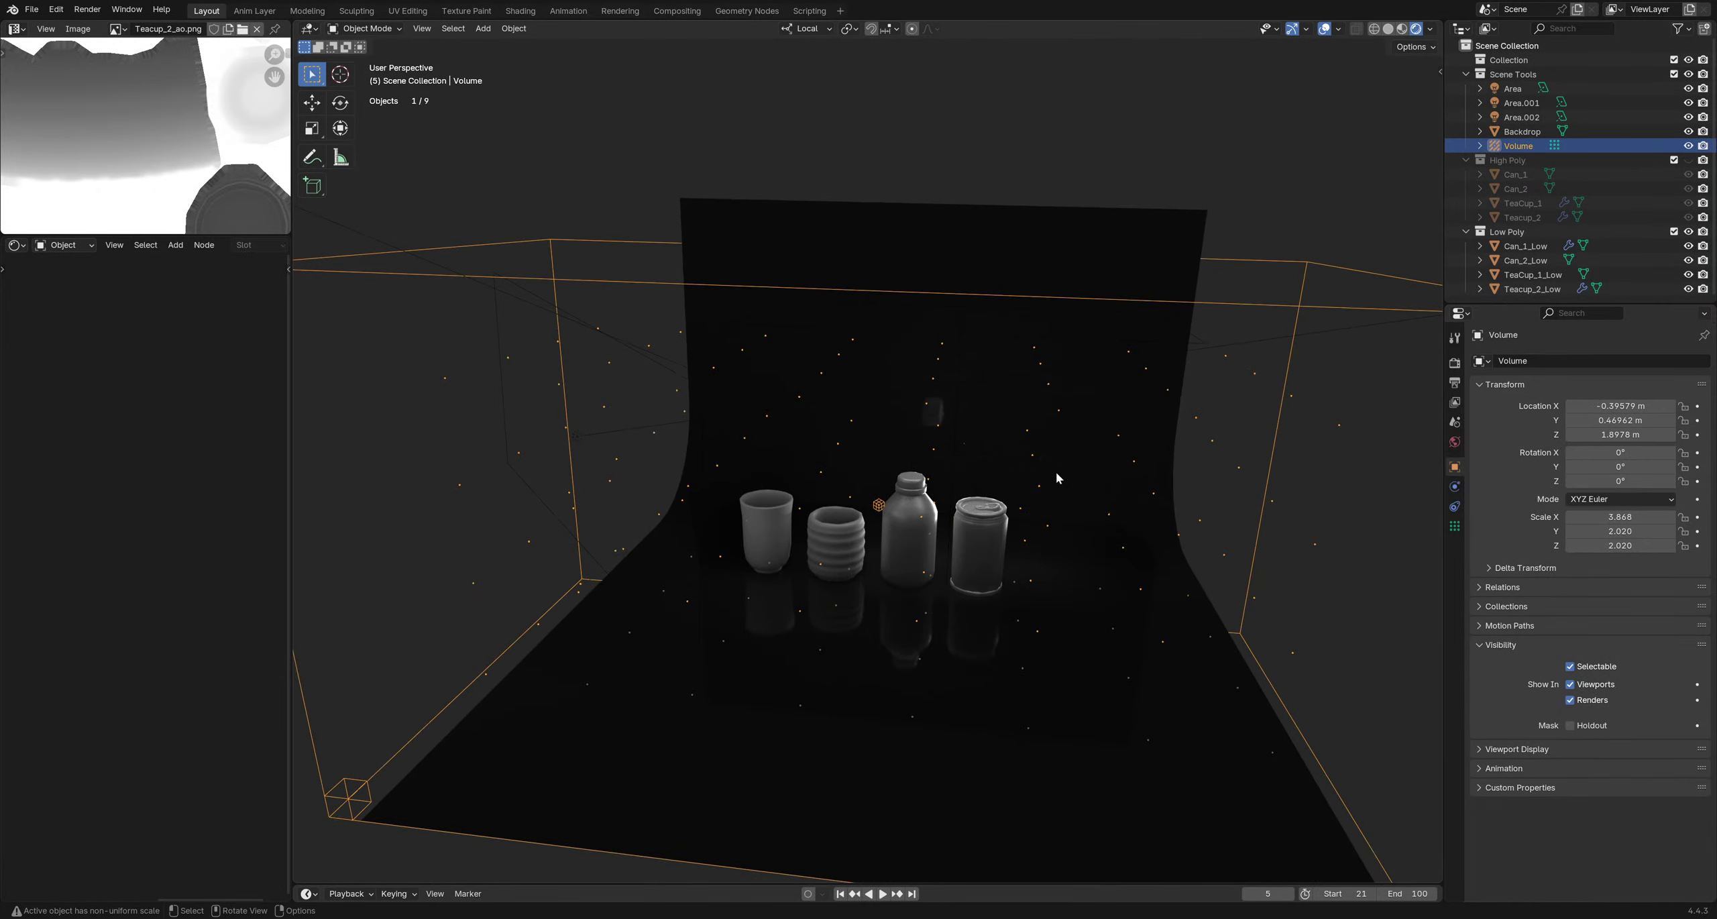
click(1353, 513)
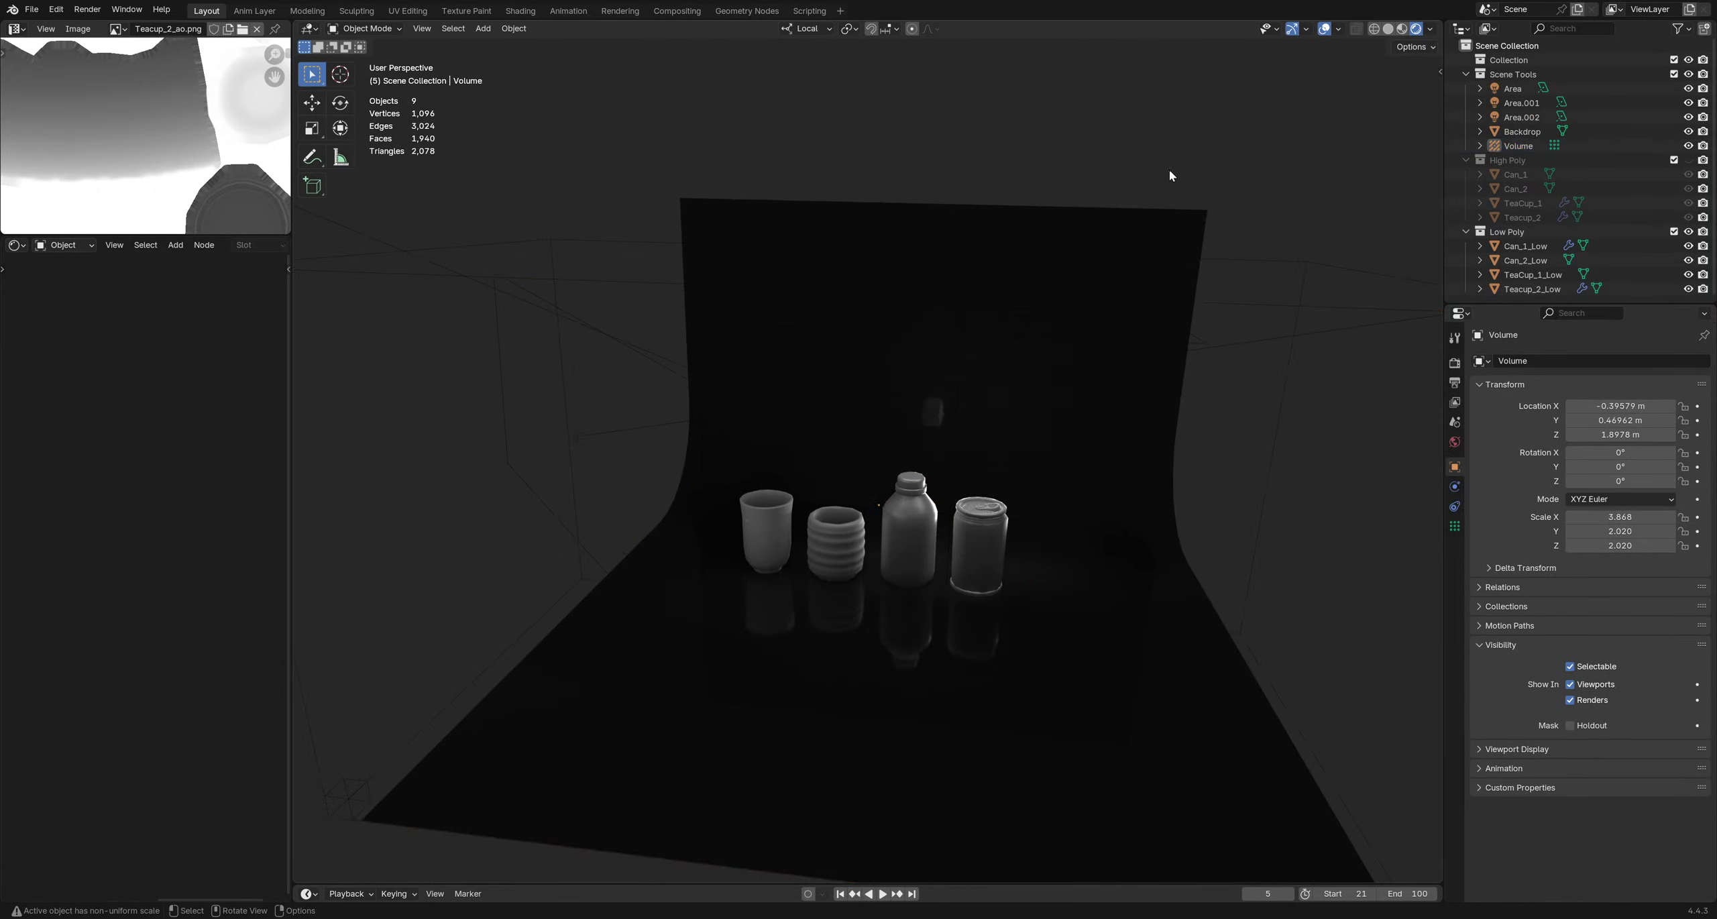
click(1338, 30)
middle_drag(1281, 443, 899, 391)
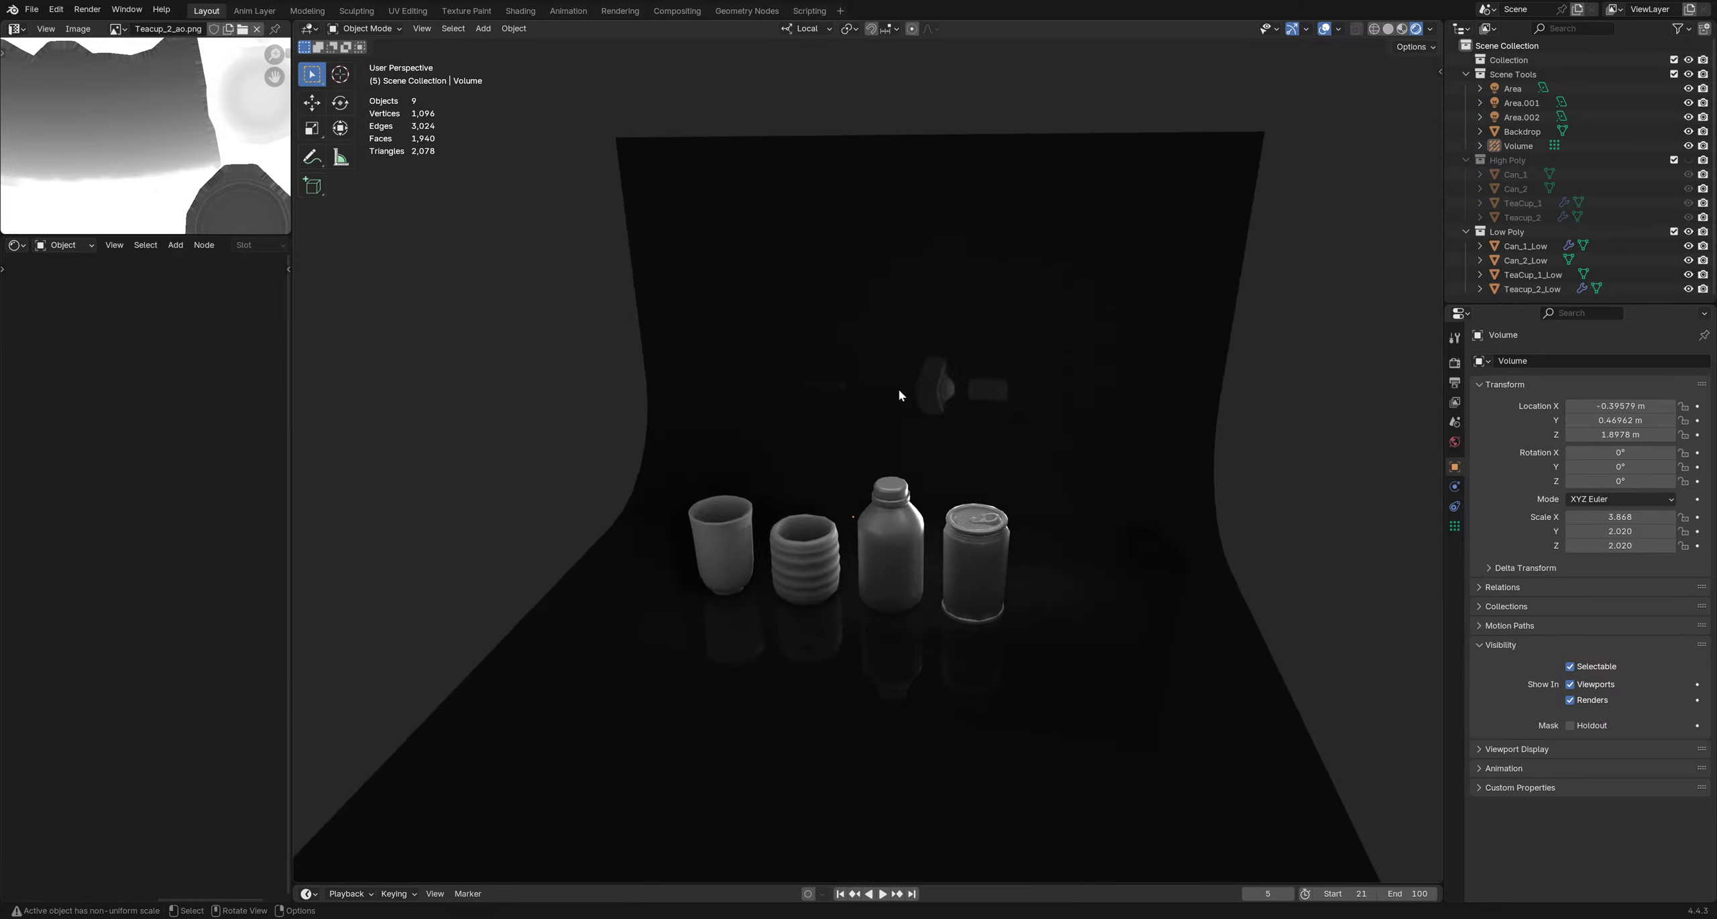
Check the lit cans and teacups up close and save the blend file
middle_drag(925, 481, 1156, 645)
scroll(889, 530, up, 5)
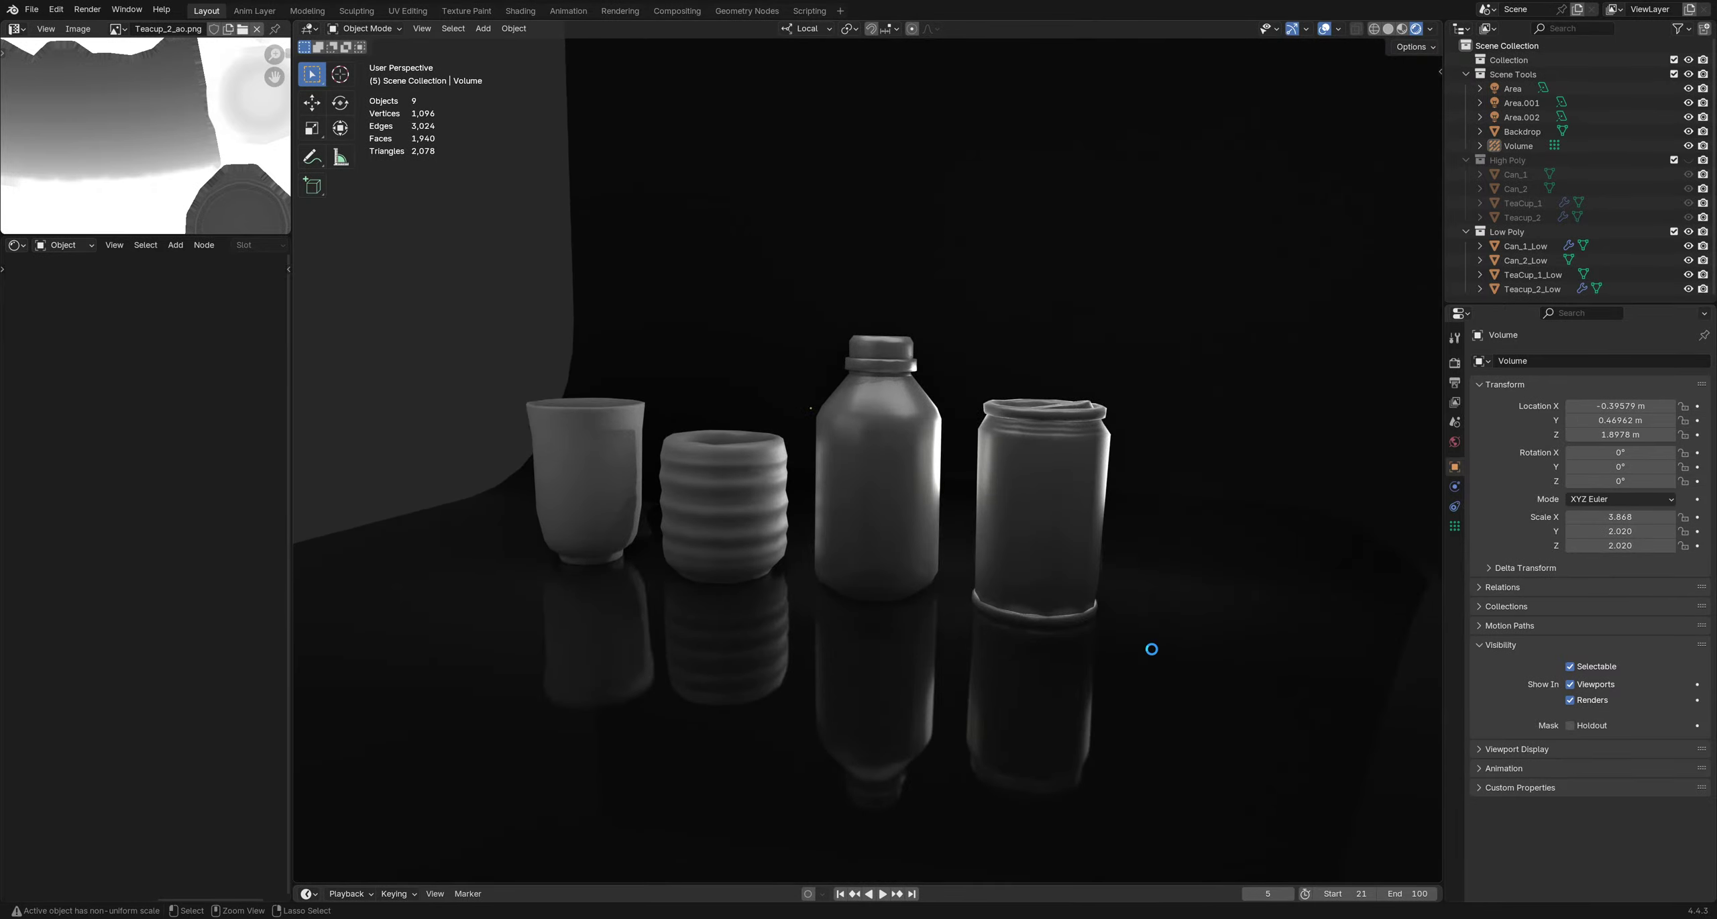
key(ctrl+s)
mouse_move(805, 548)
middle_down()
mouse_move(860, 521)
mouse_move(790, 565)
middle_up()
middle_drag(872, 592, 924, 572)
key(ctrl+s)
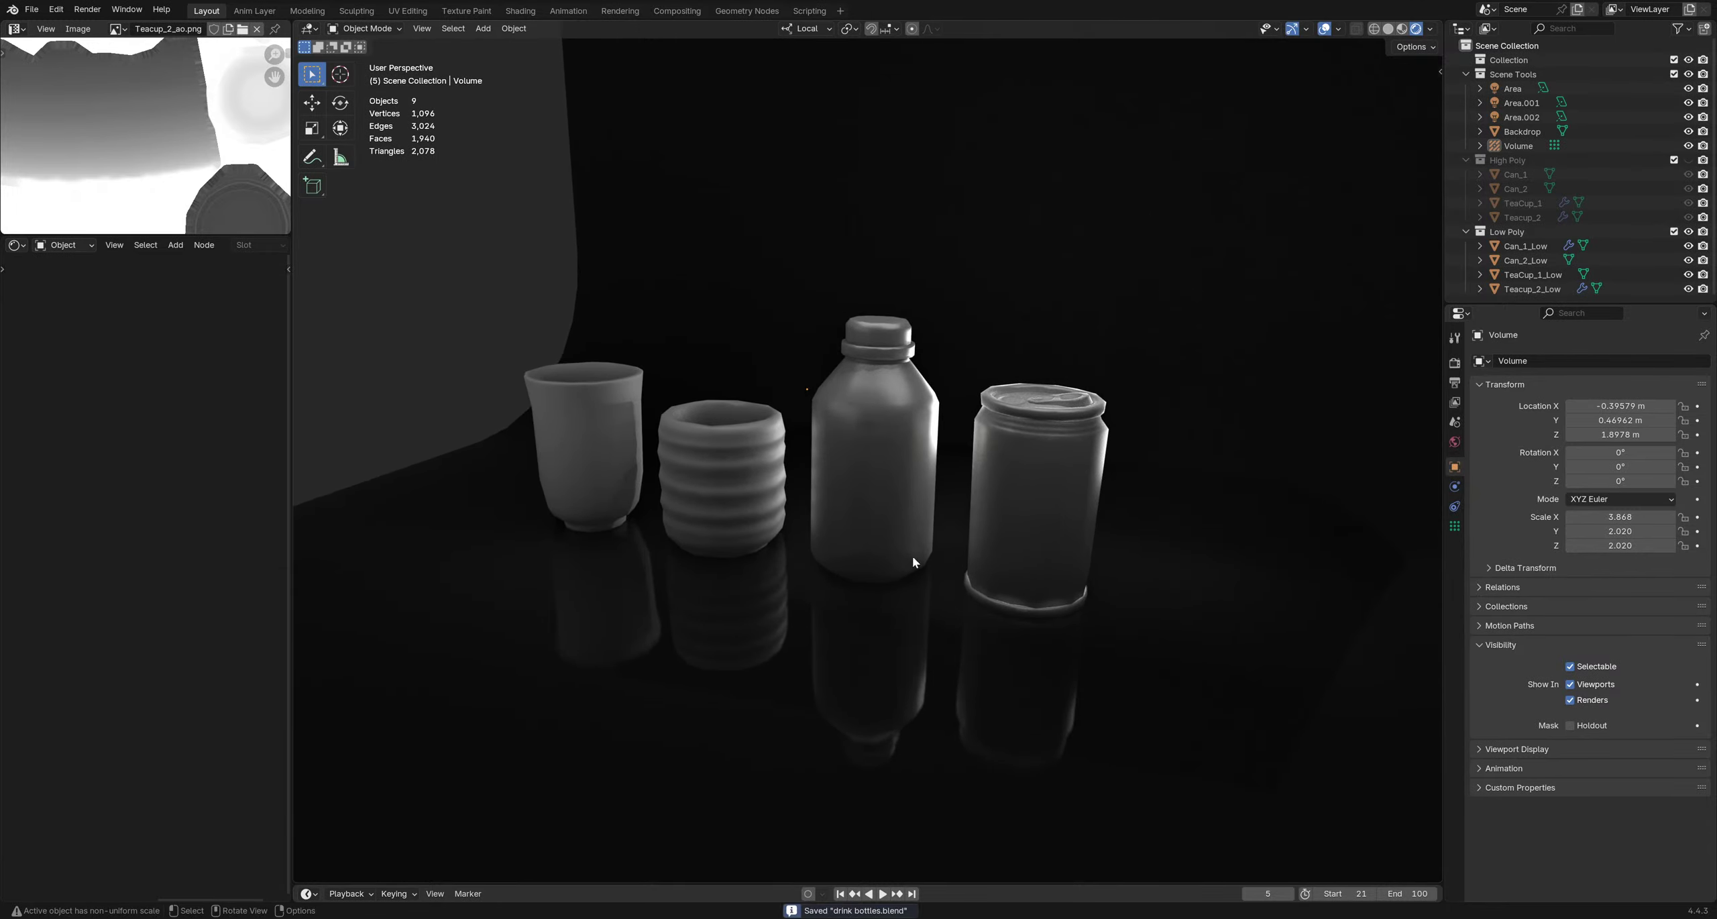
middle_drag(832, 603, 662, 341)
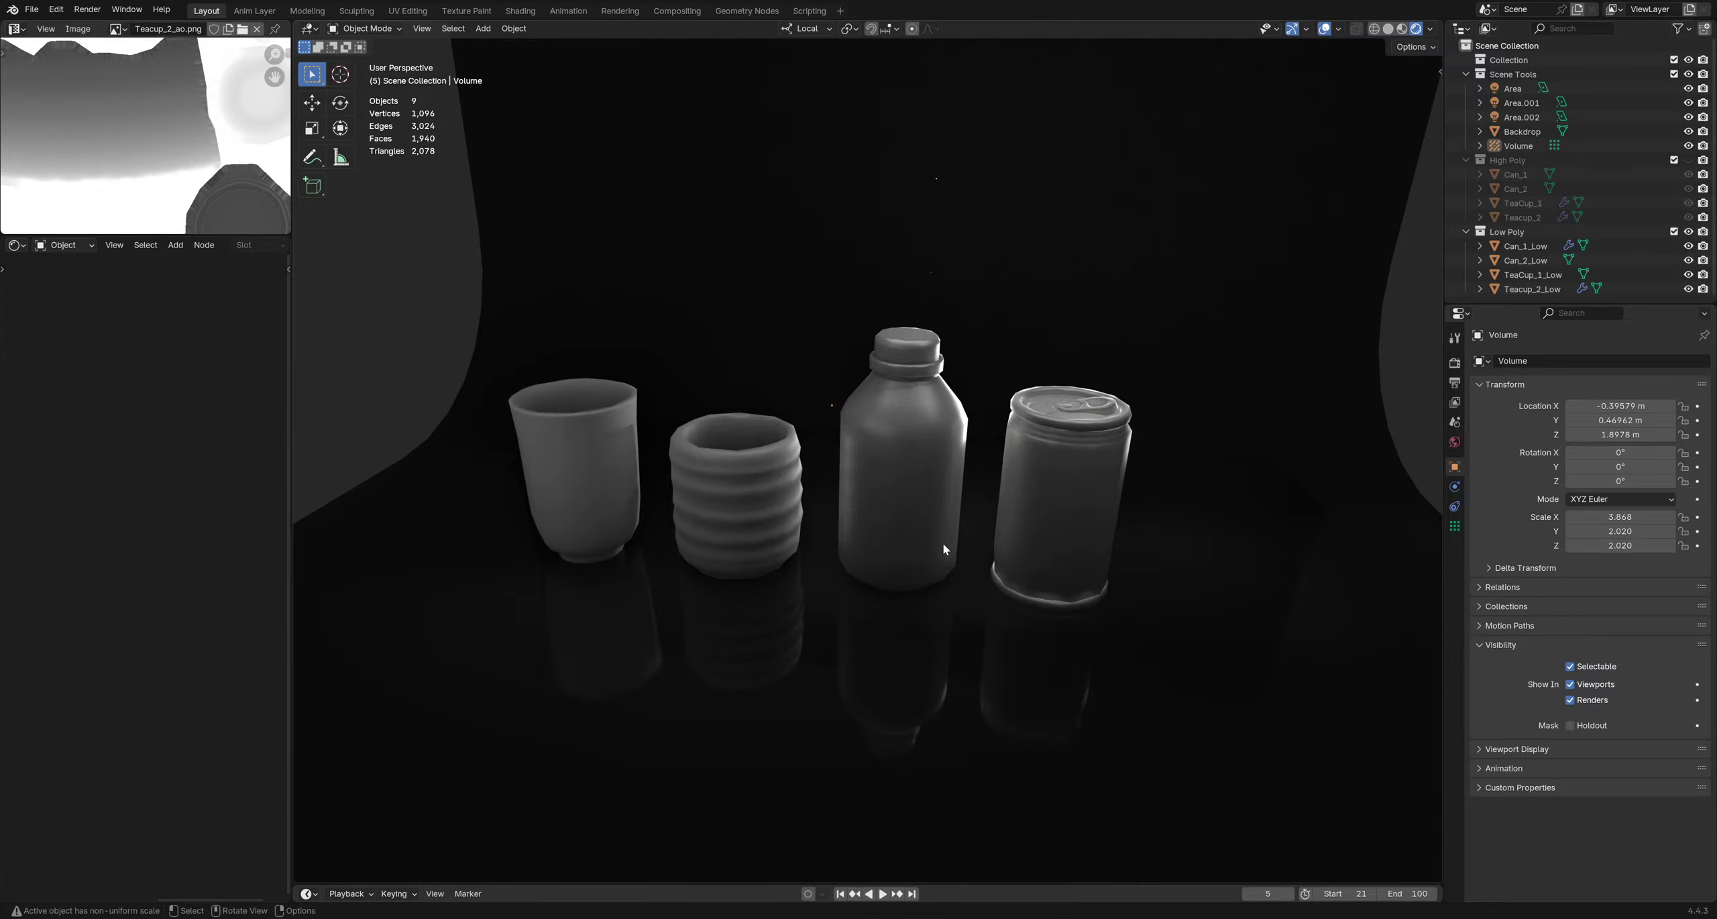
middle_drag(917, 593, 748, 521)
click(749, 521)
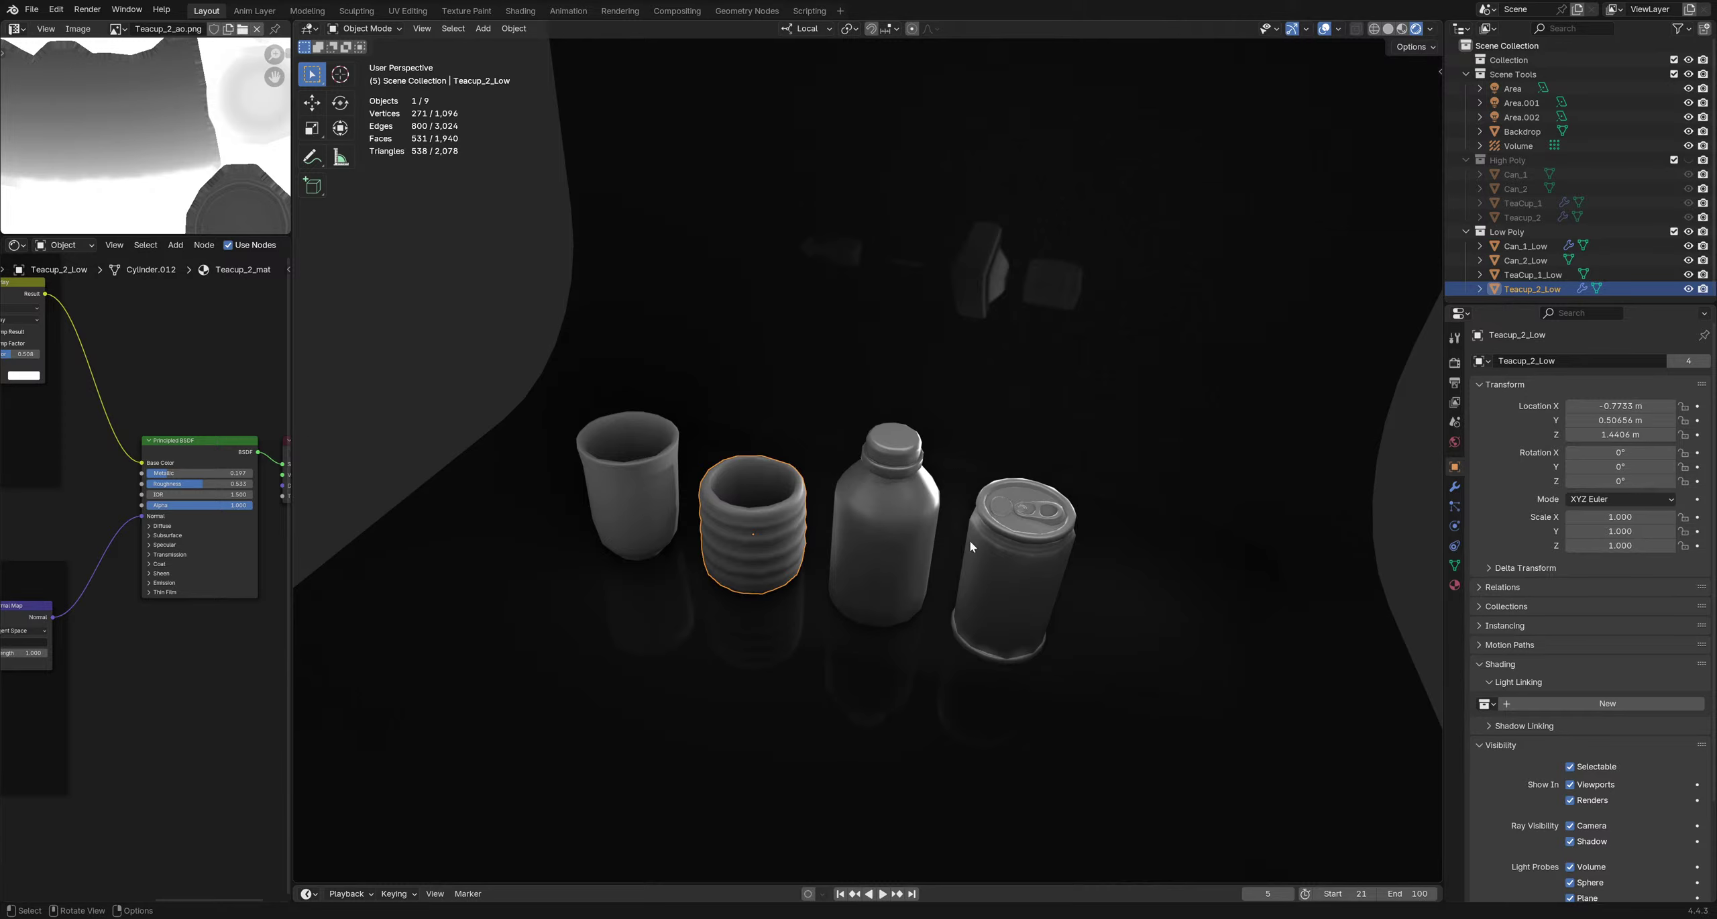
click(804, 447)
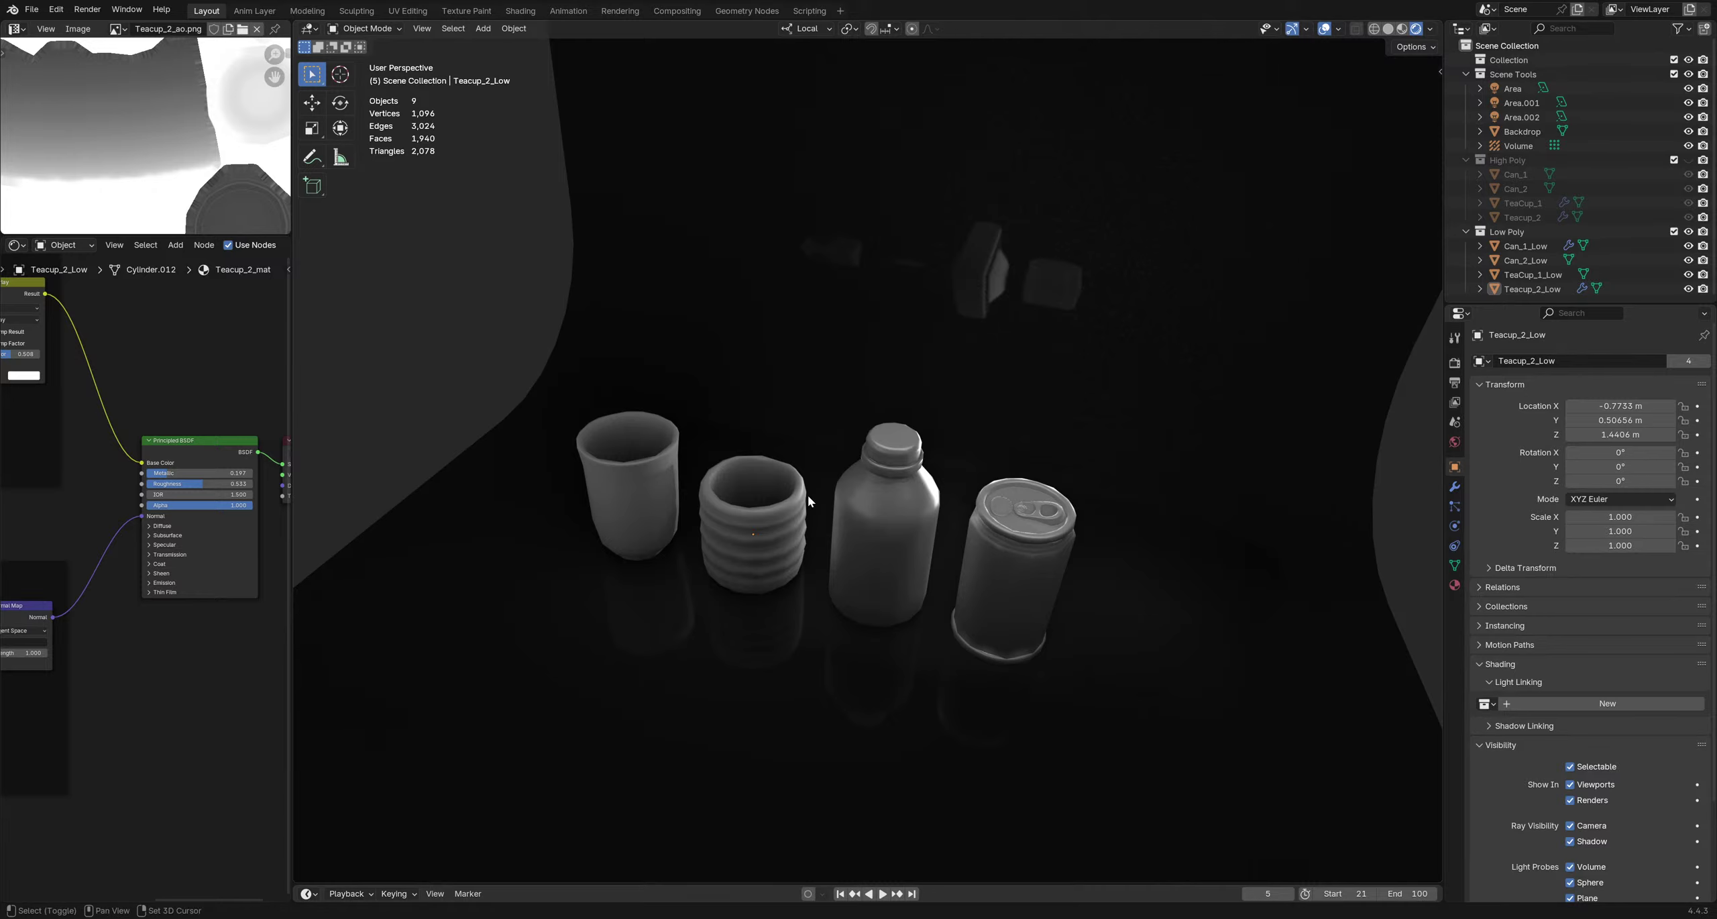
shift+middle_drag(807, 495, 868, 532)
Shrink the image and shader editors to enlarge the 3D viewport, and save the file again
drag(290, 282, 248, 282)
drag(136, 232, 137, 190)
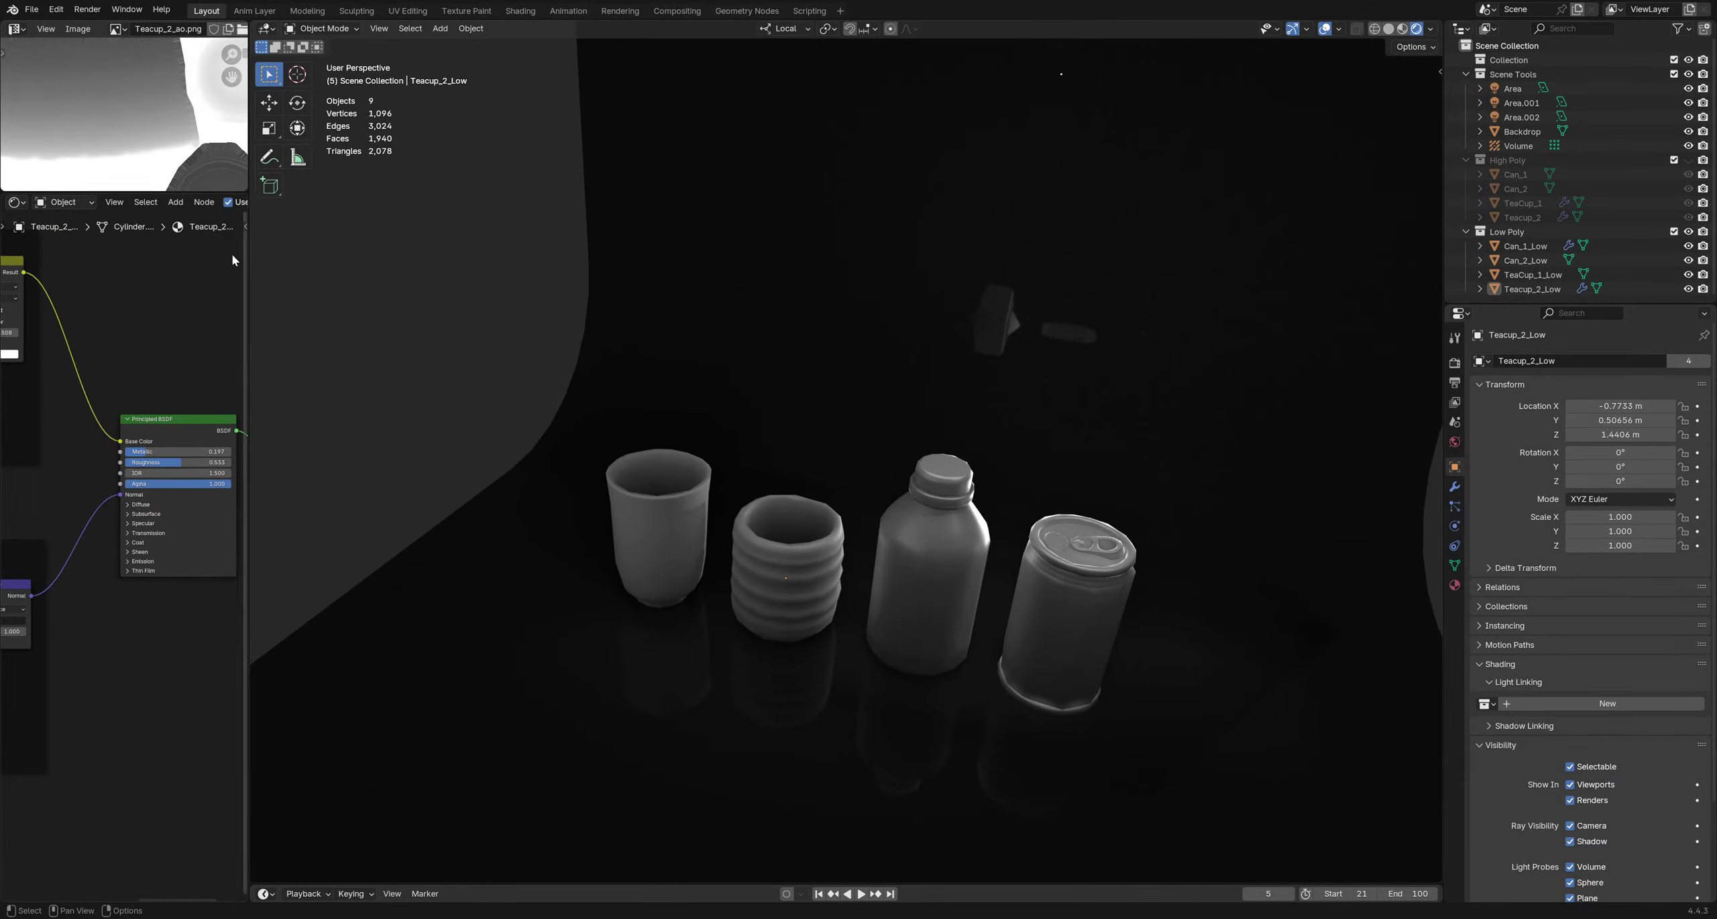
drag(249, 263, 188, 262)
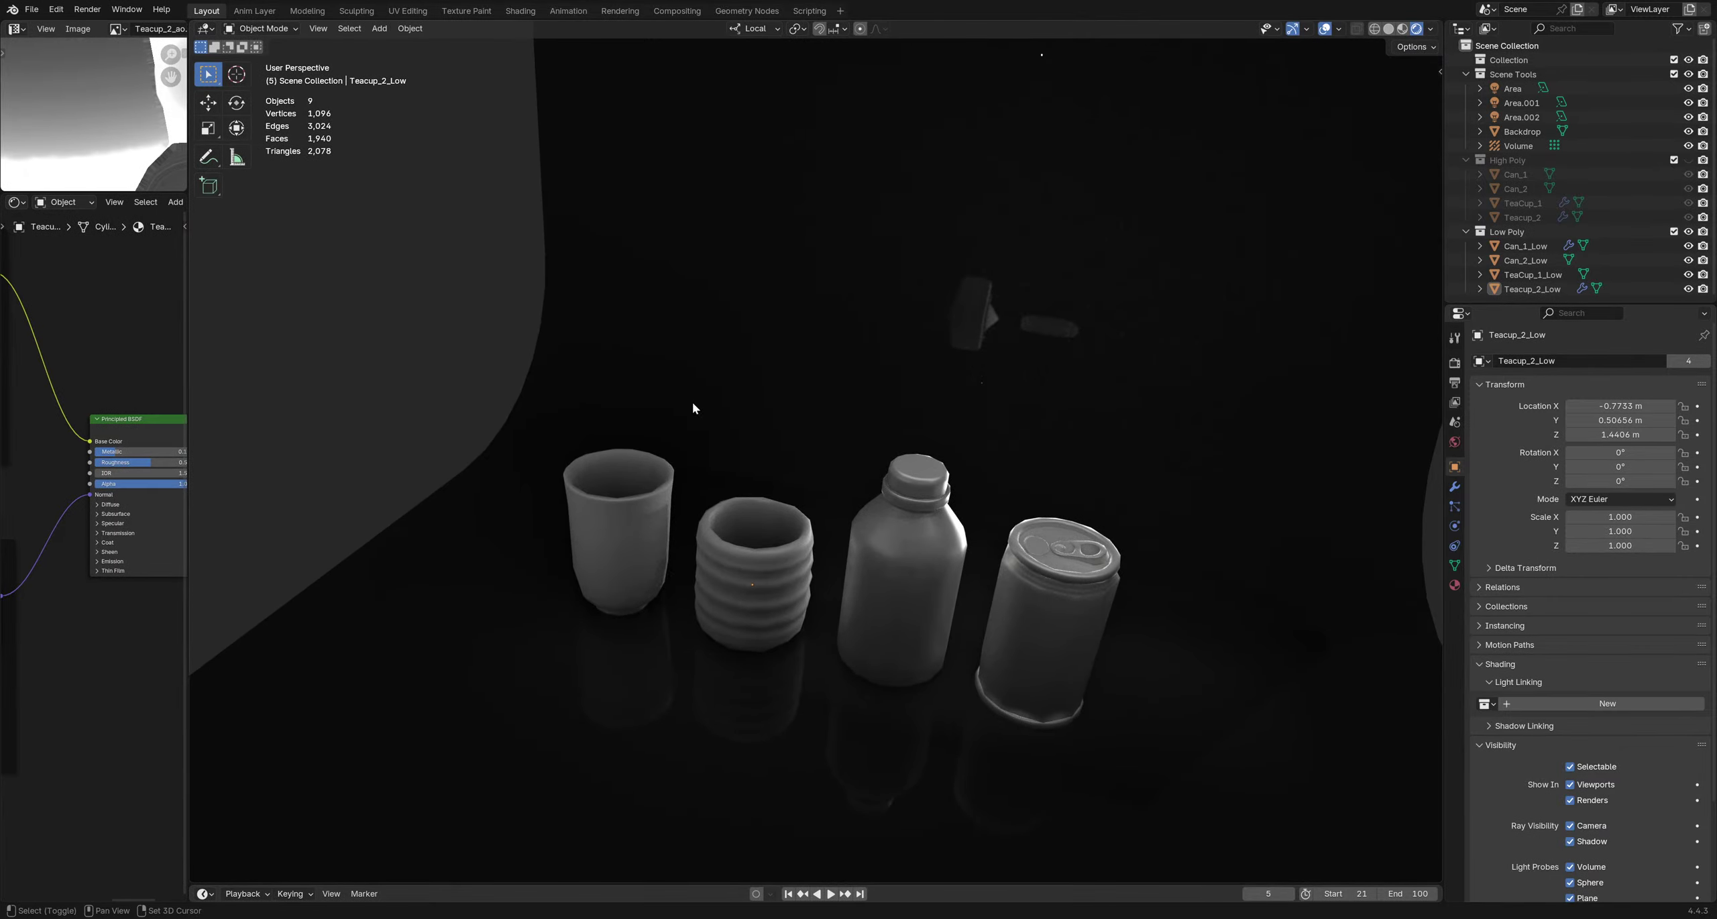
shift+middle_drag(697, 401, 737, 437)
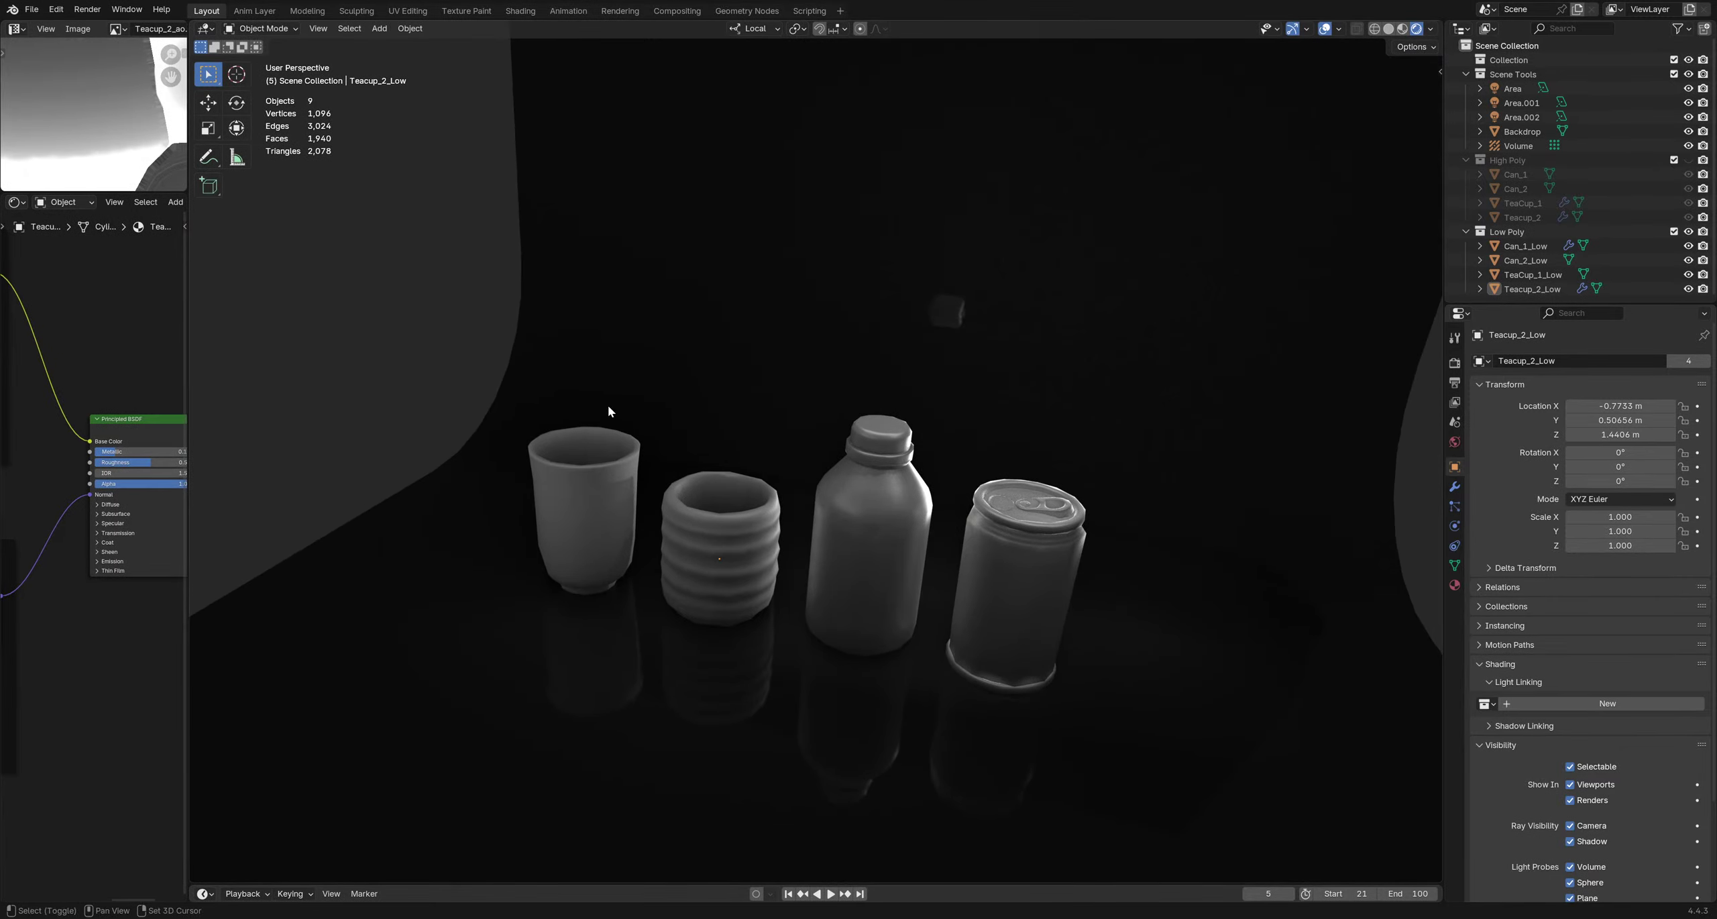
middle_drag(607, 405, 796, 574)
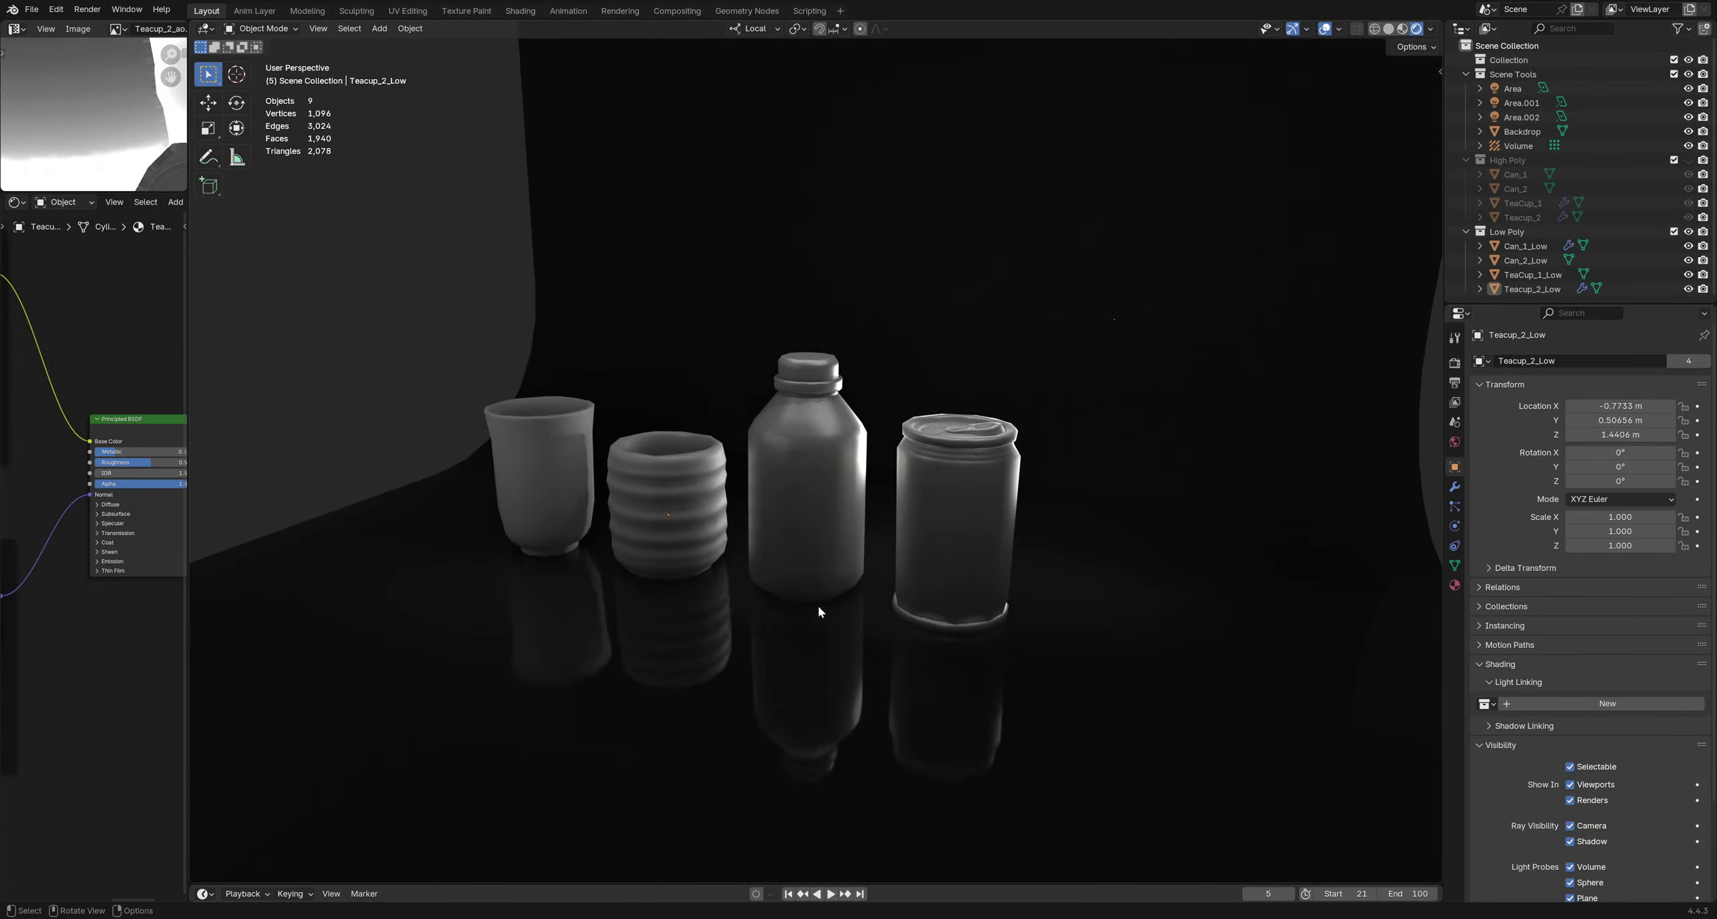
key(ctrl+s)
Add a camera to the scene and move it into the Scene Tools collection
middle_drag(797, 570, 825, 503)
scroll(822, 491, up, 3)
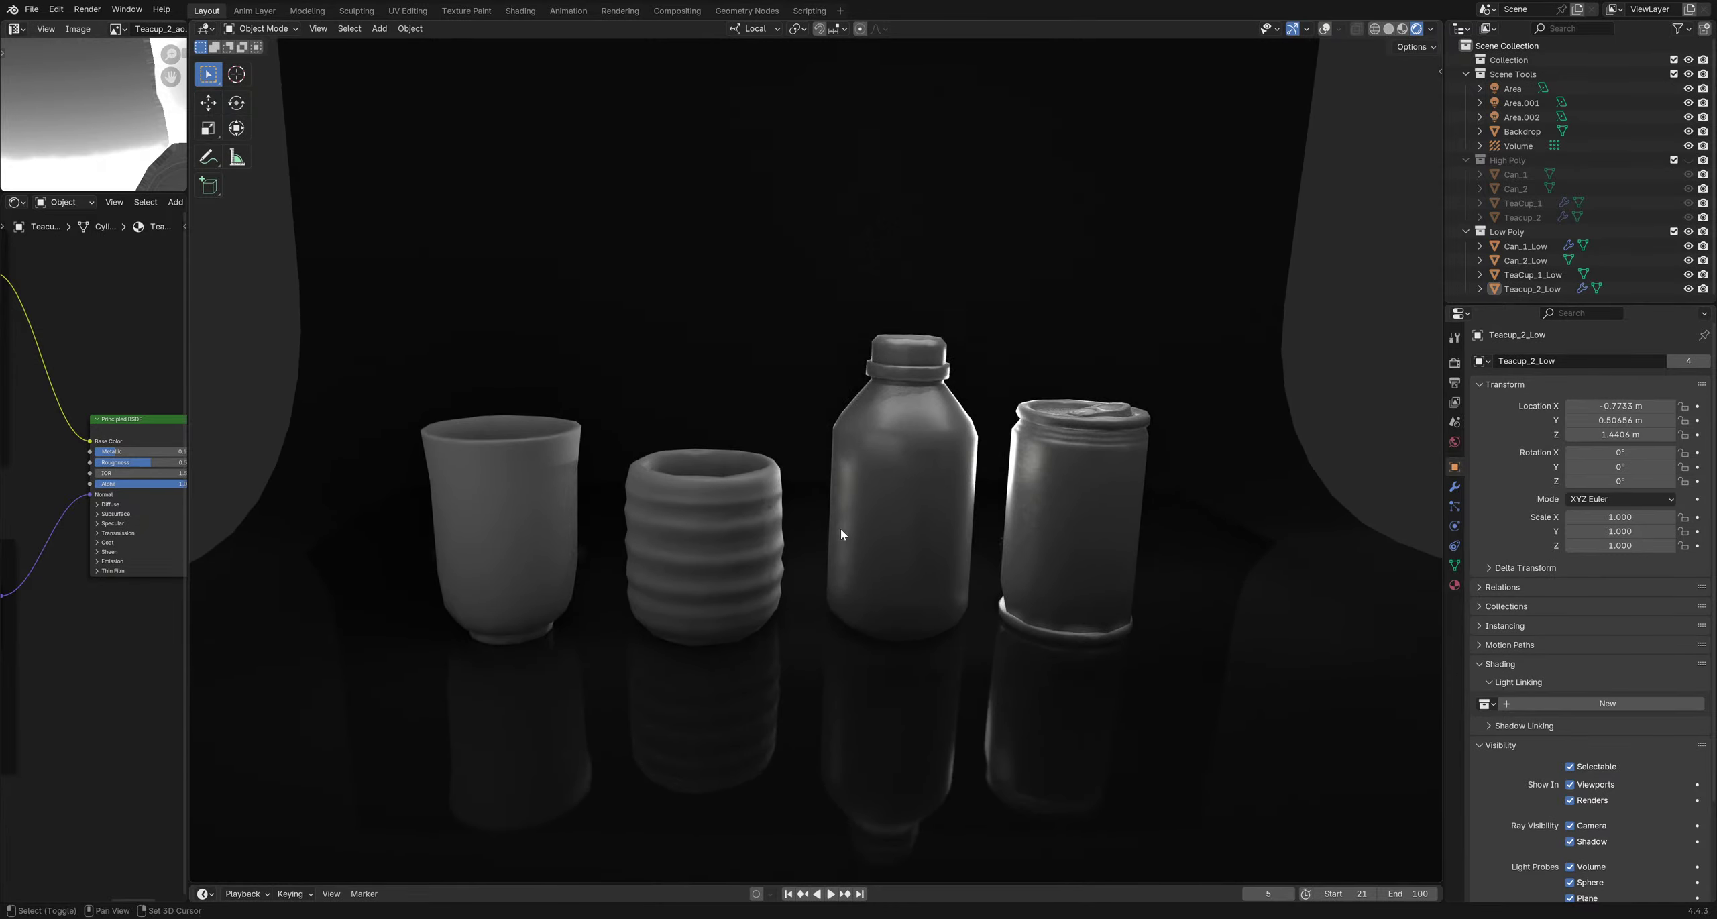
shift+scroll(844, 535, down, 1)
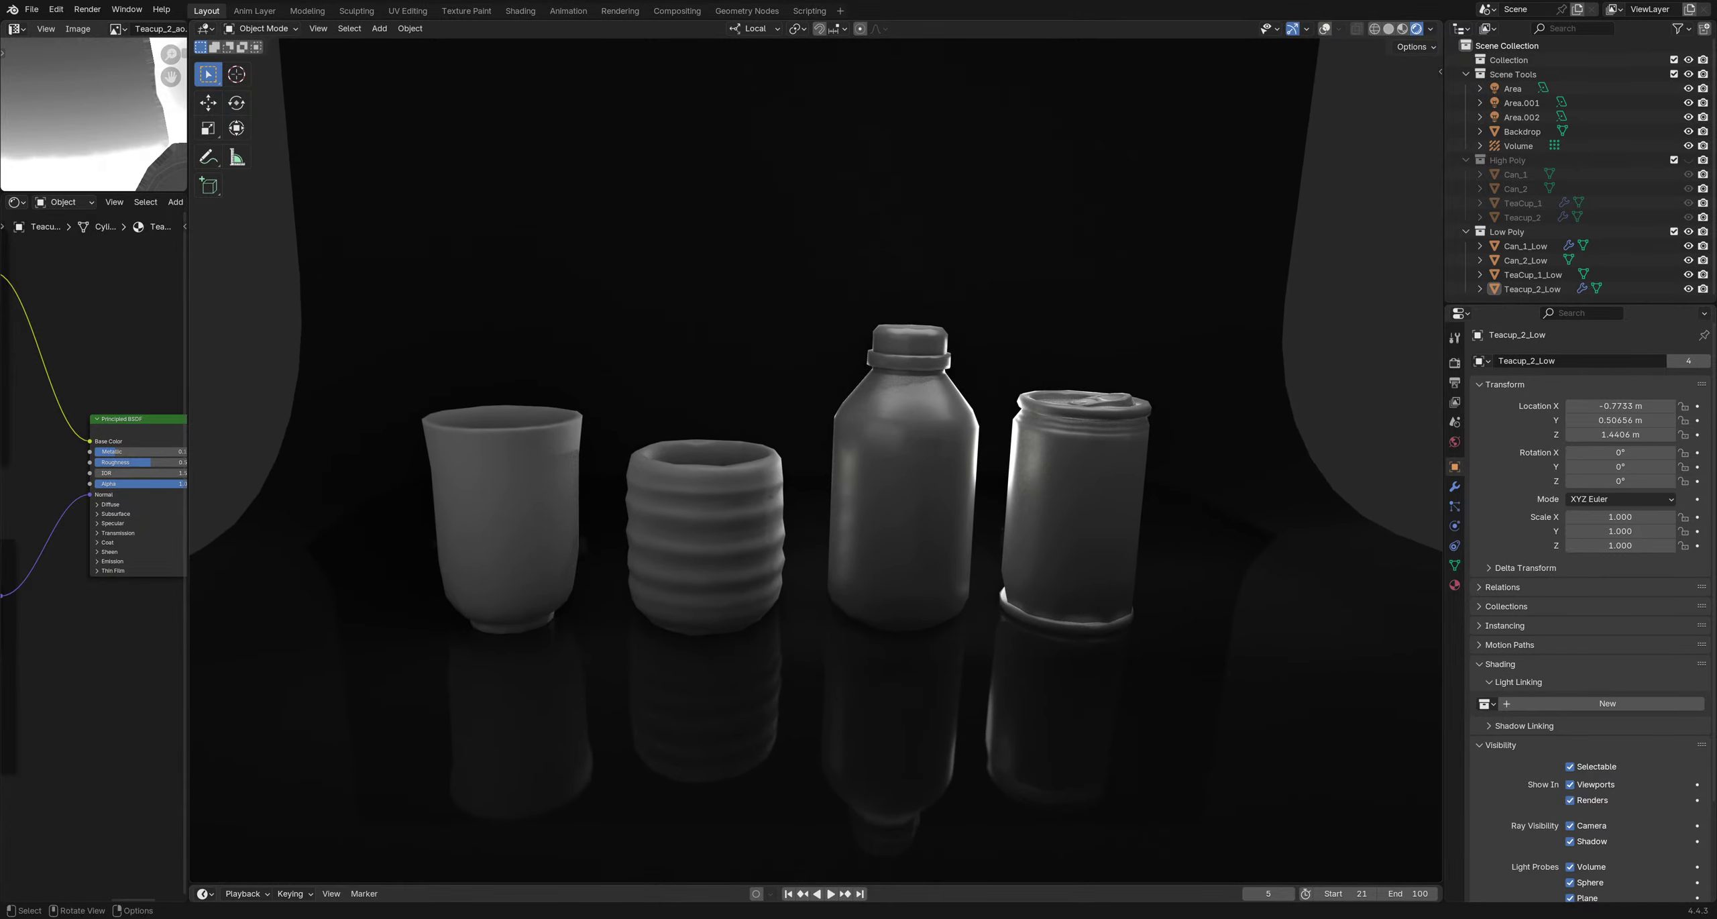
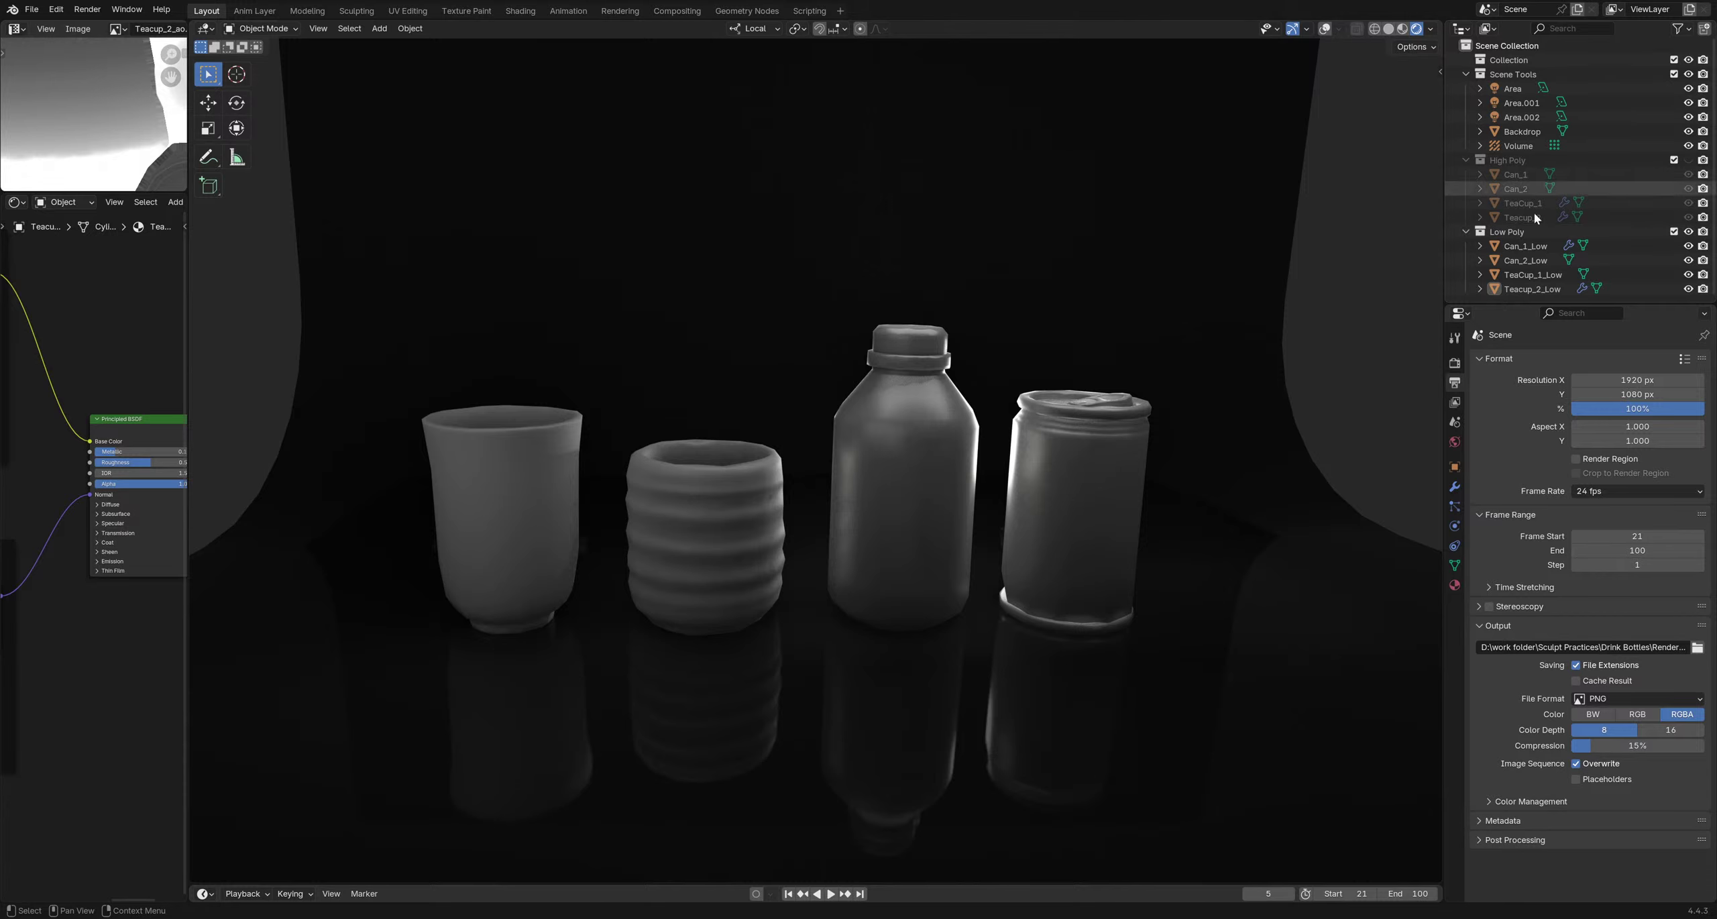
key(shift+a)
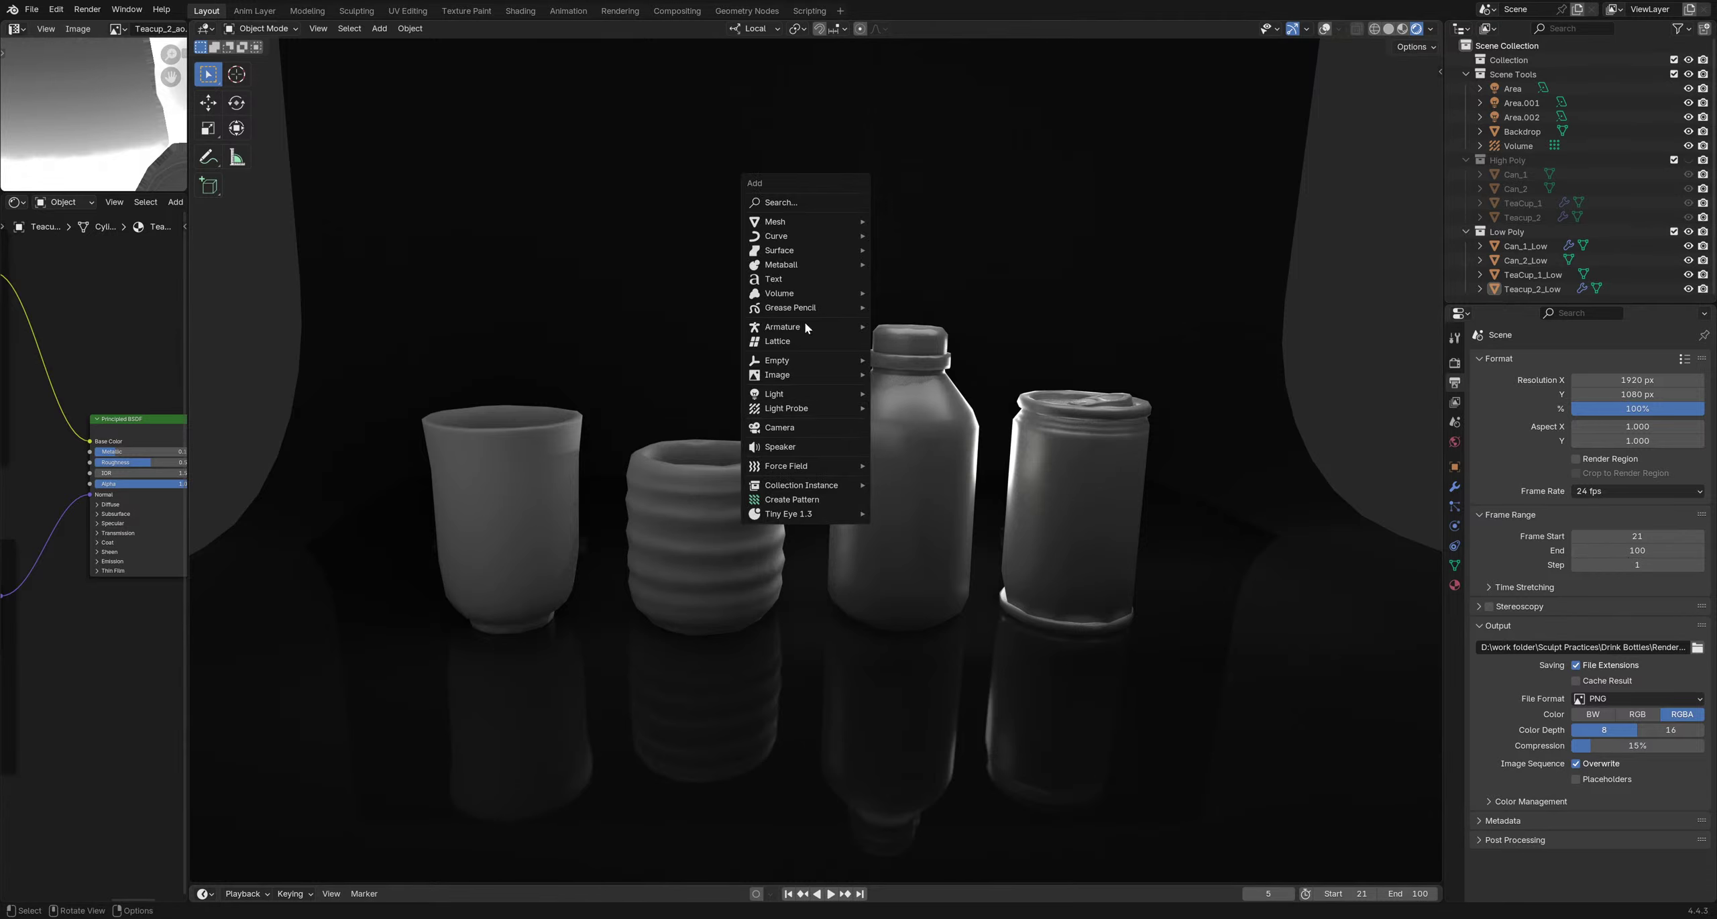
click(822, 429)
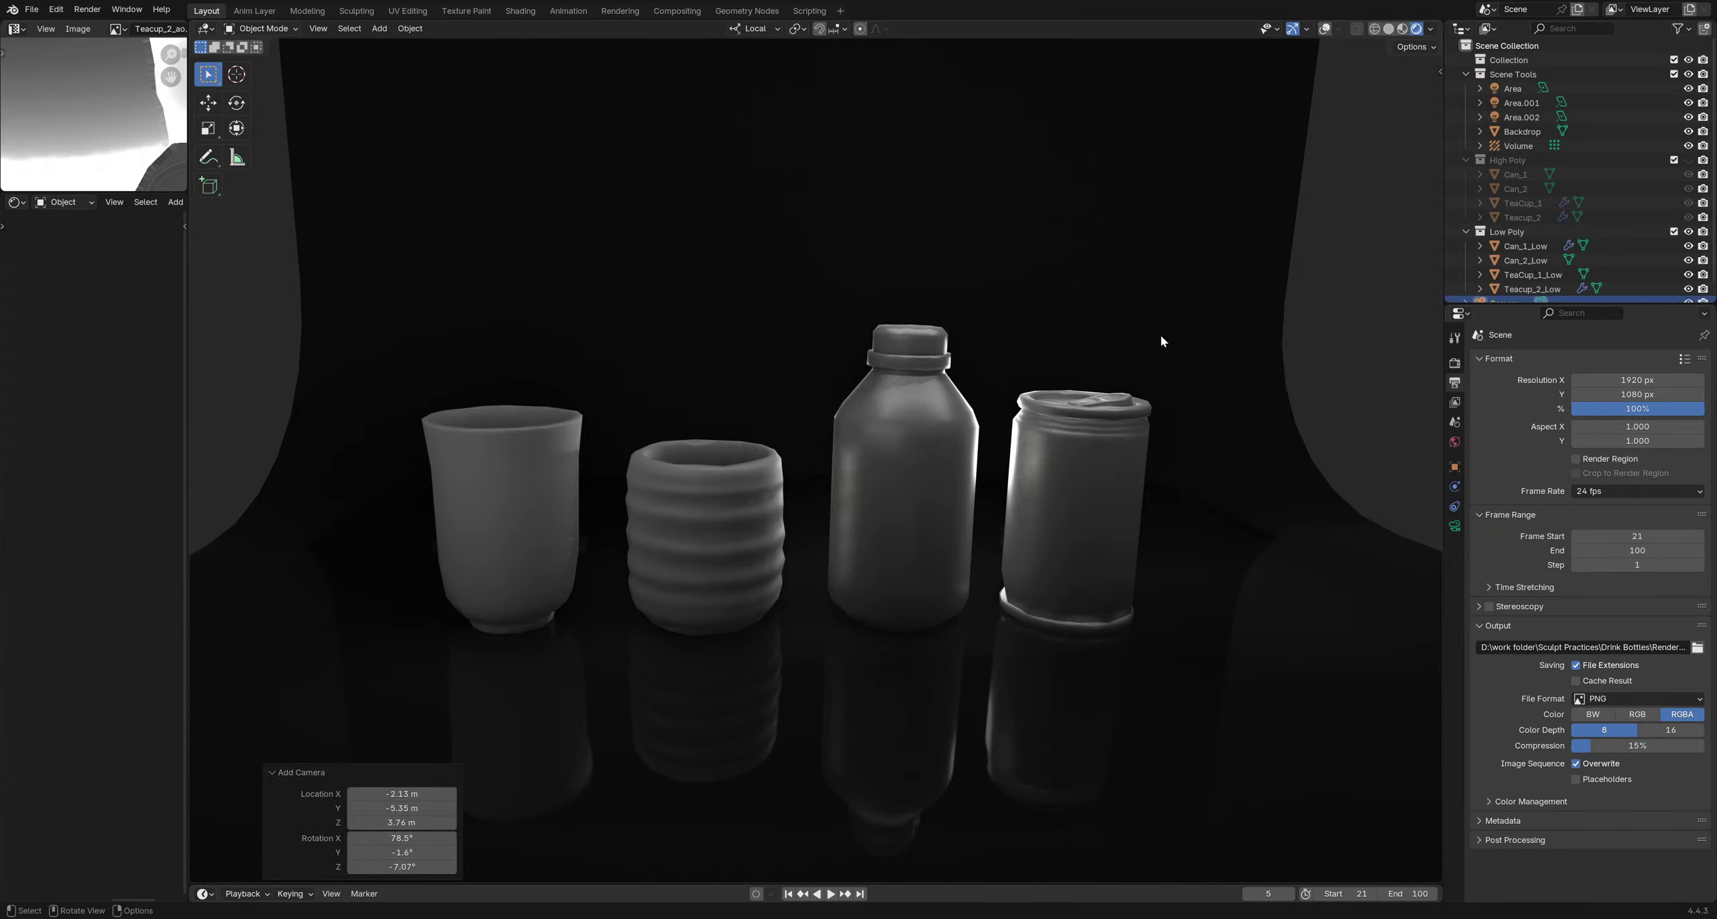
scroll(1543, 268, down, 1)
drag(1505, 288, 1546, 62)
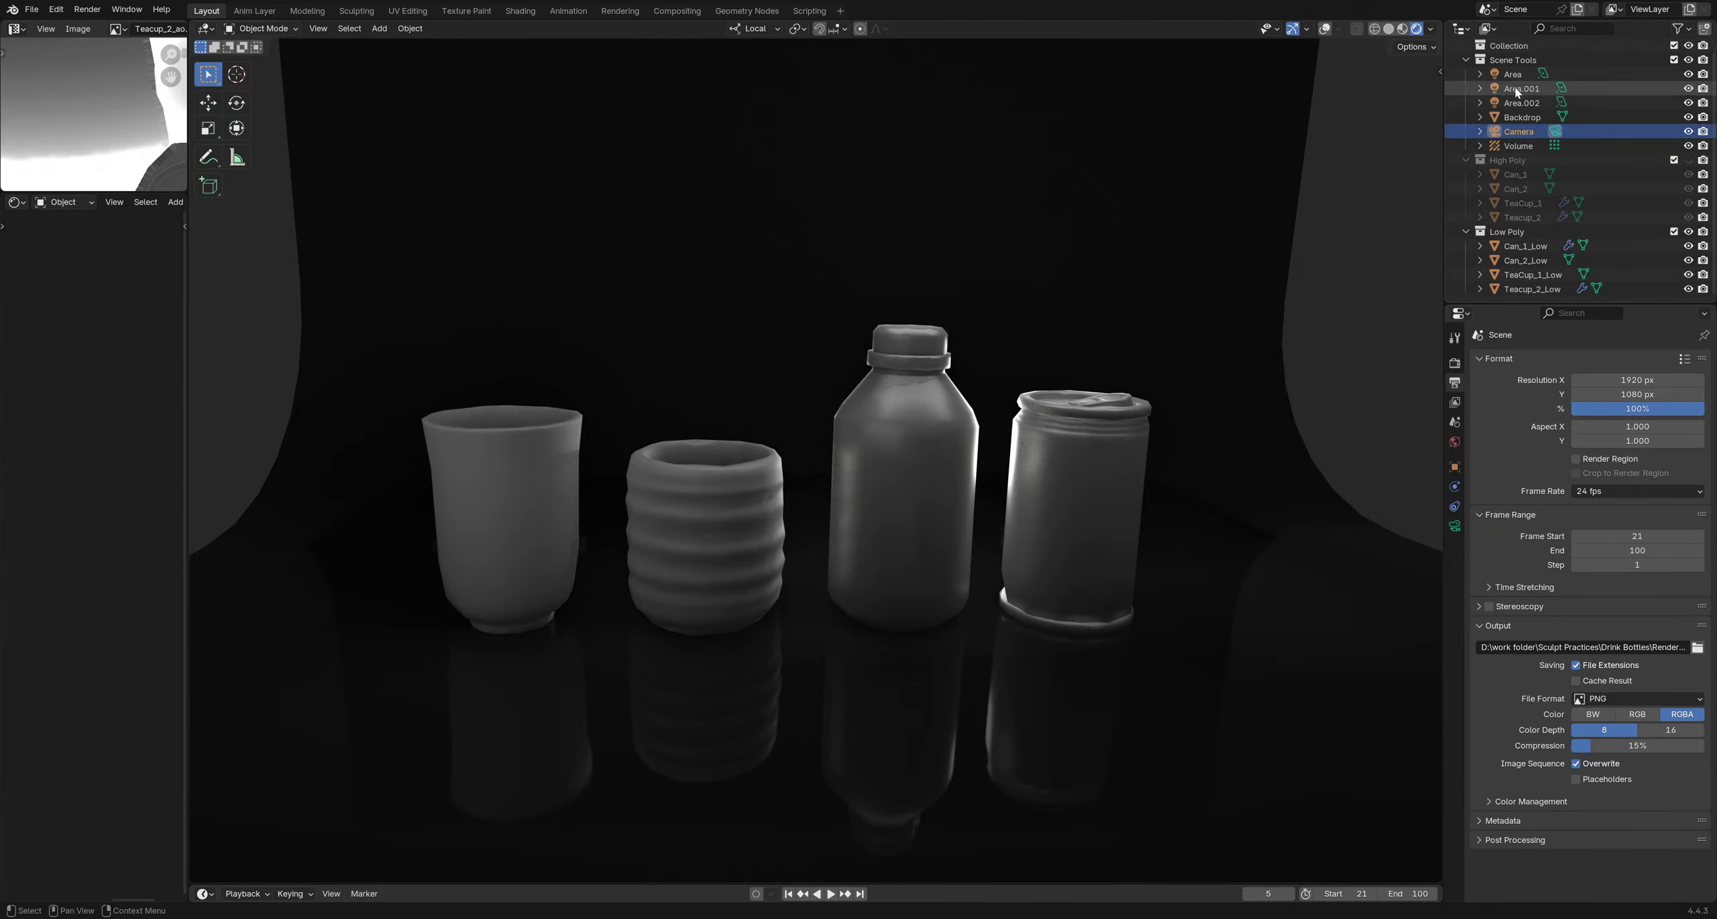
Switch the viewport to look through the new camera
middle_drag(796, 287, 820, 284)
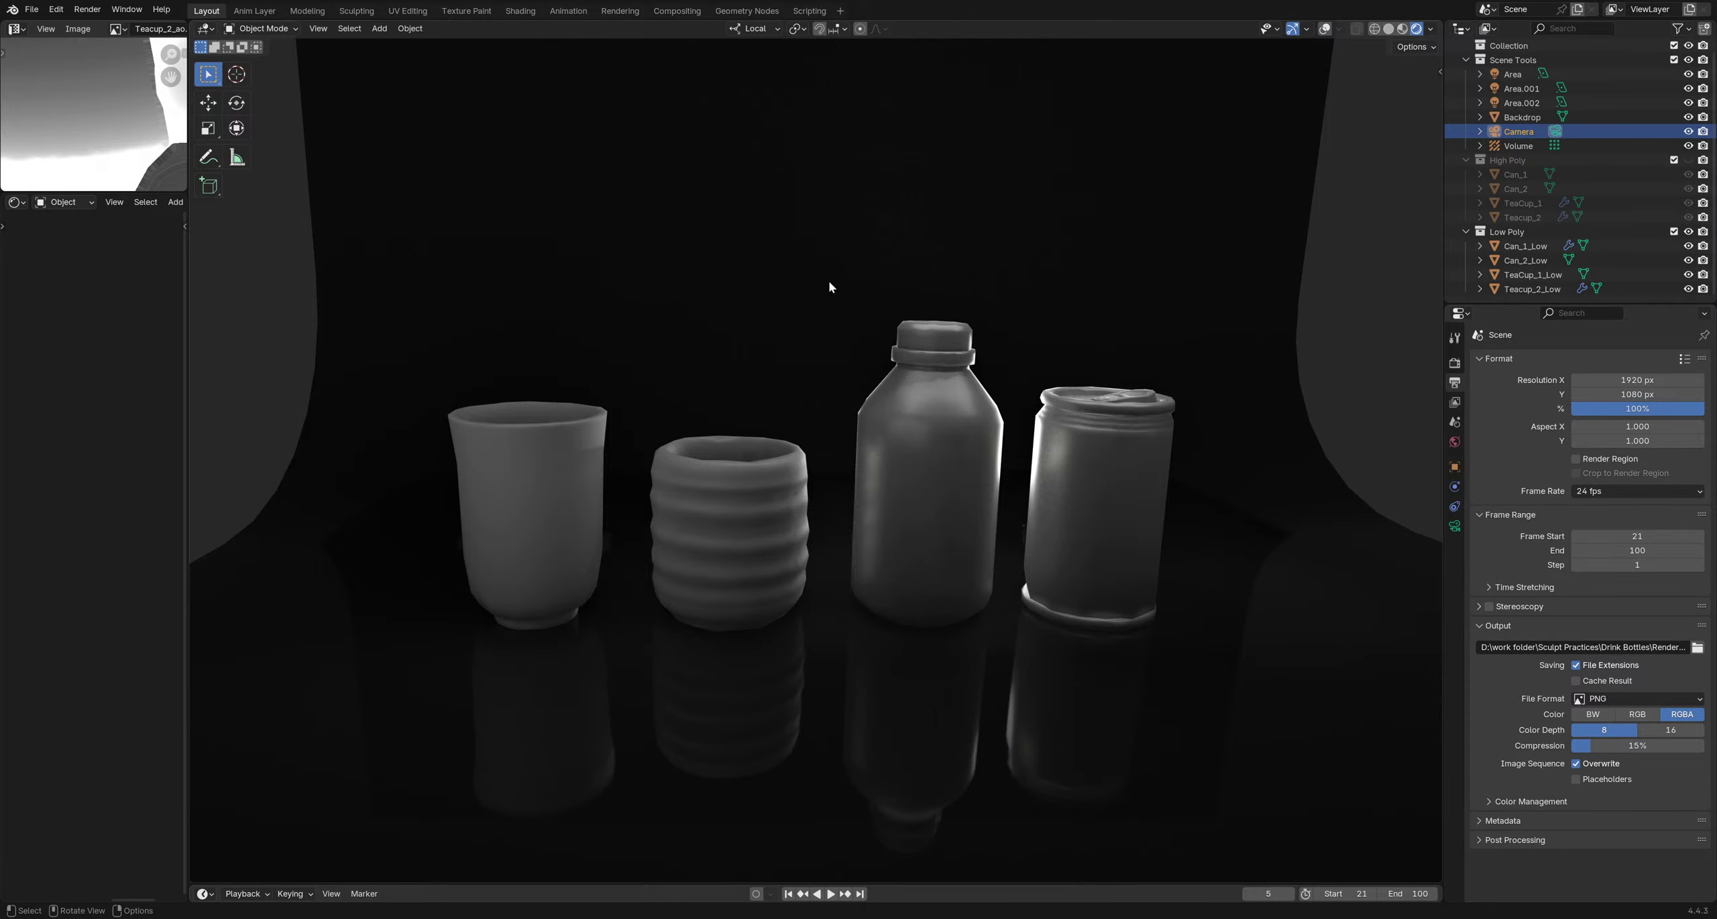
key(shift)
key(KP_0)
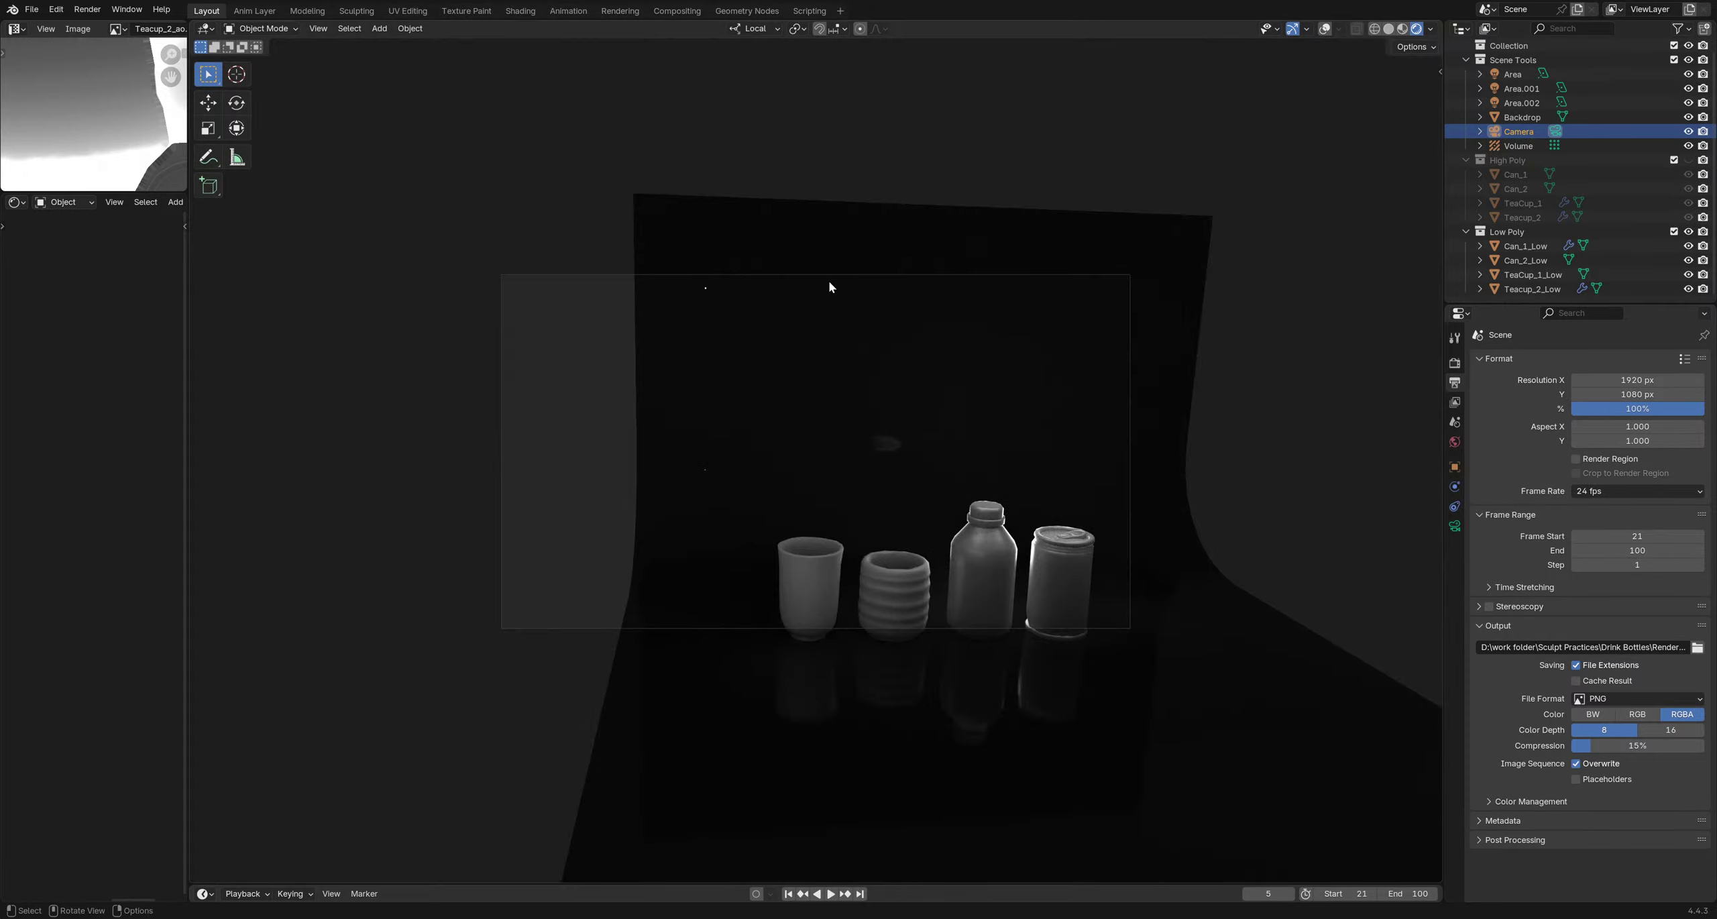
Enable the Navigate viewport gizmo in the 3D viewport
click(829, 279)
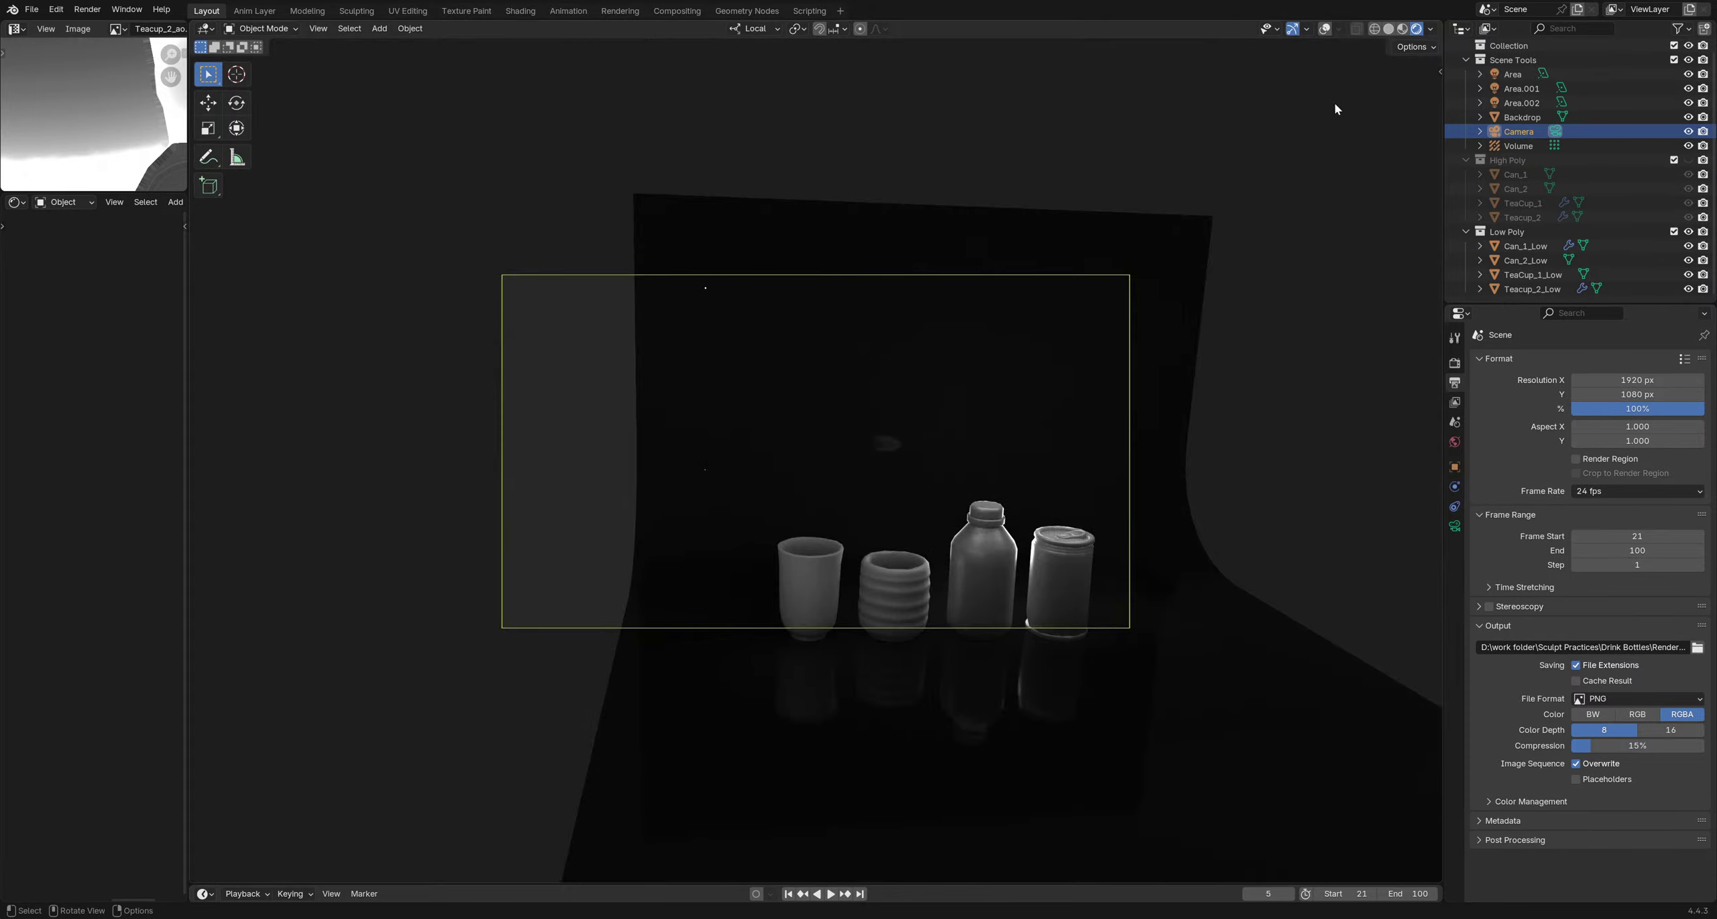
key(n)
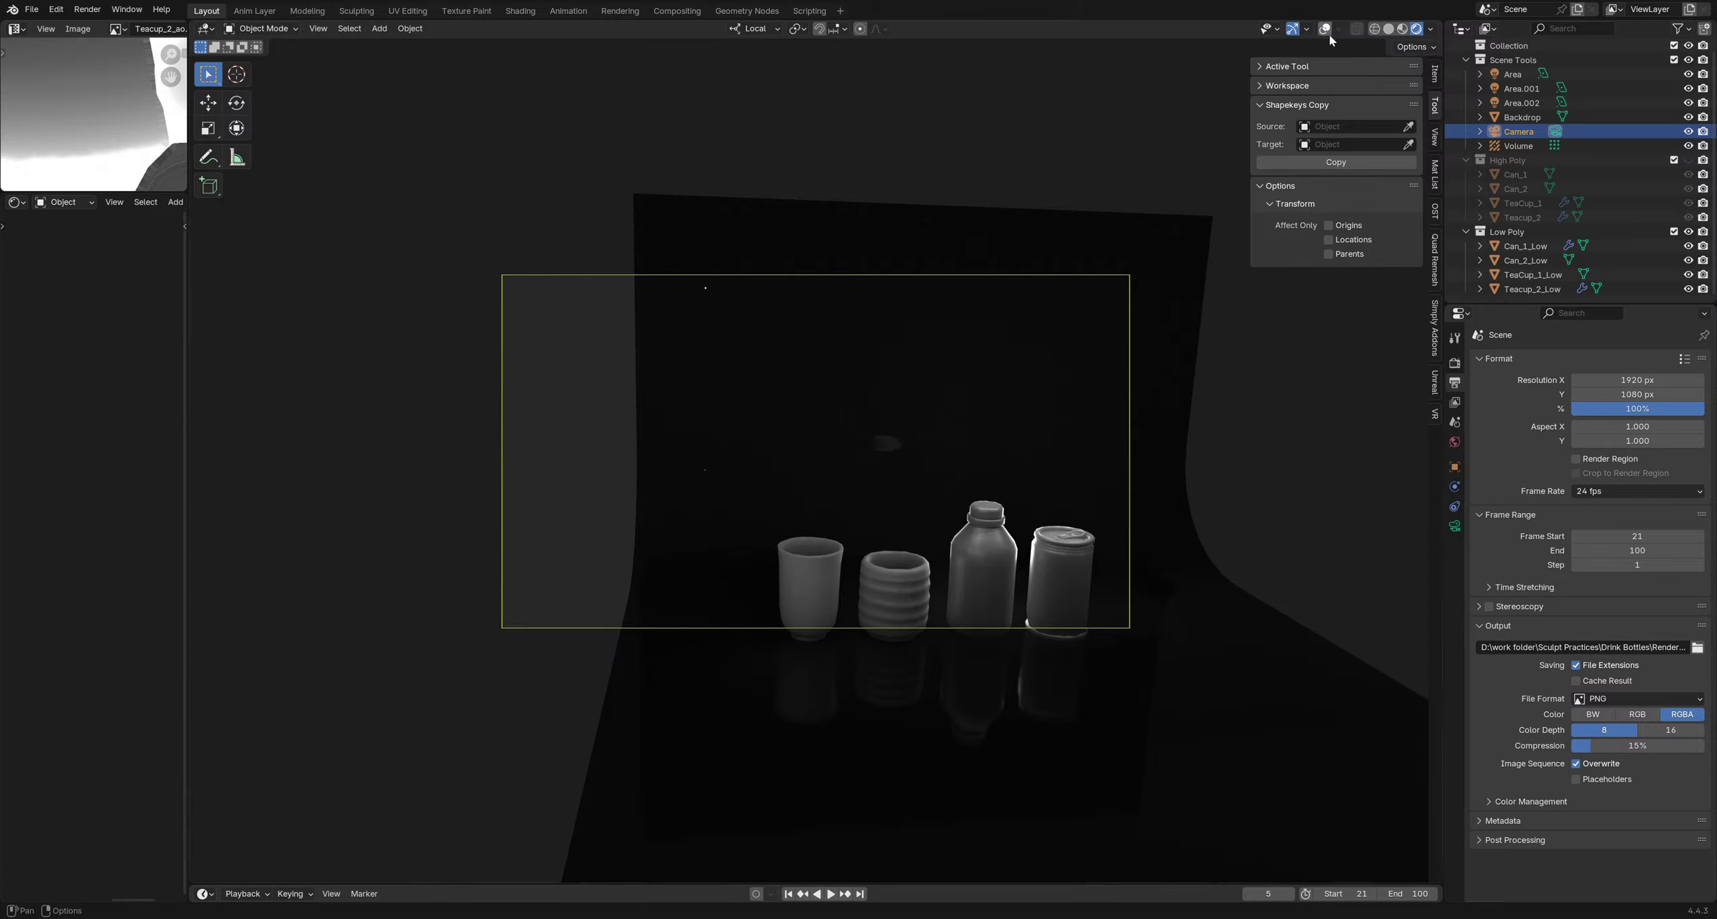
click(1305, 30)
click(1306, 32)
key(n)
click(1308, 32)
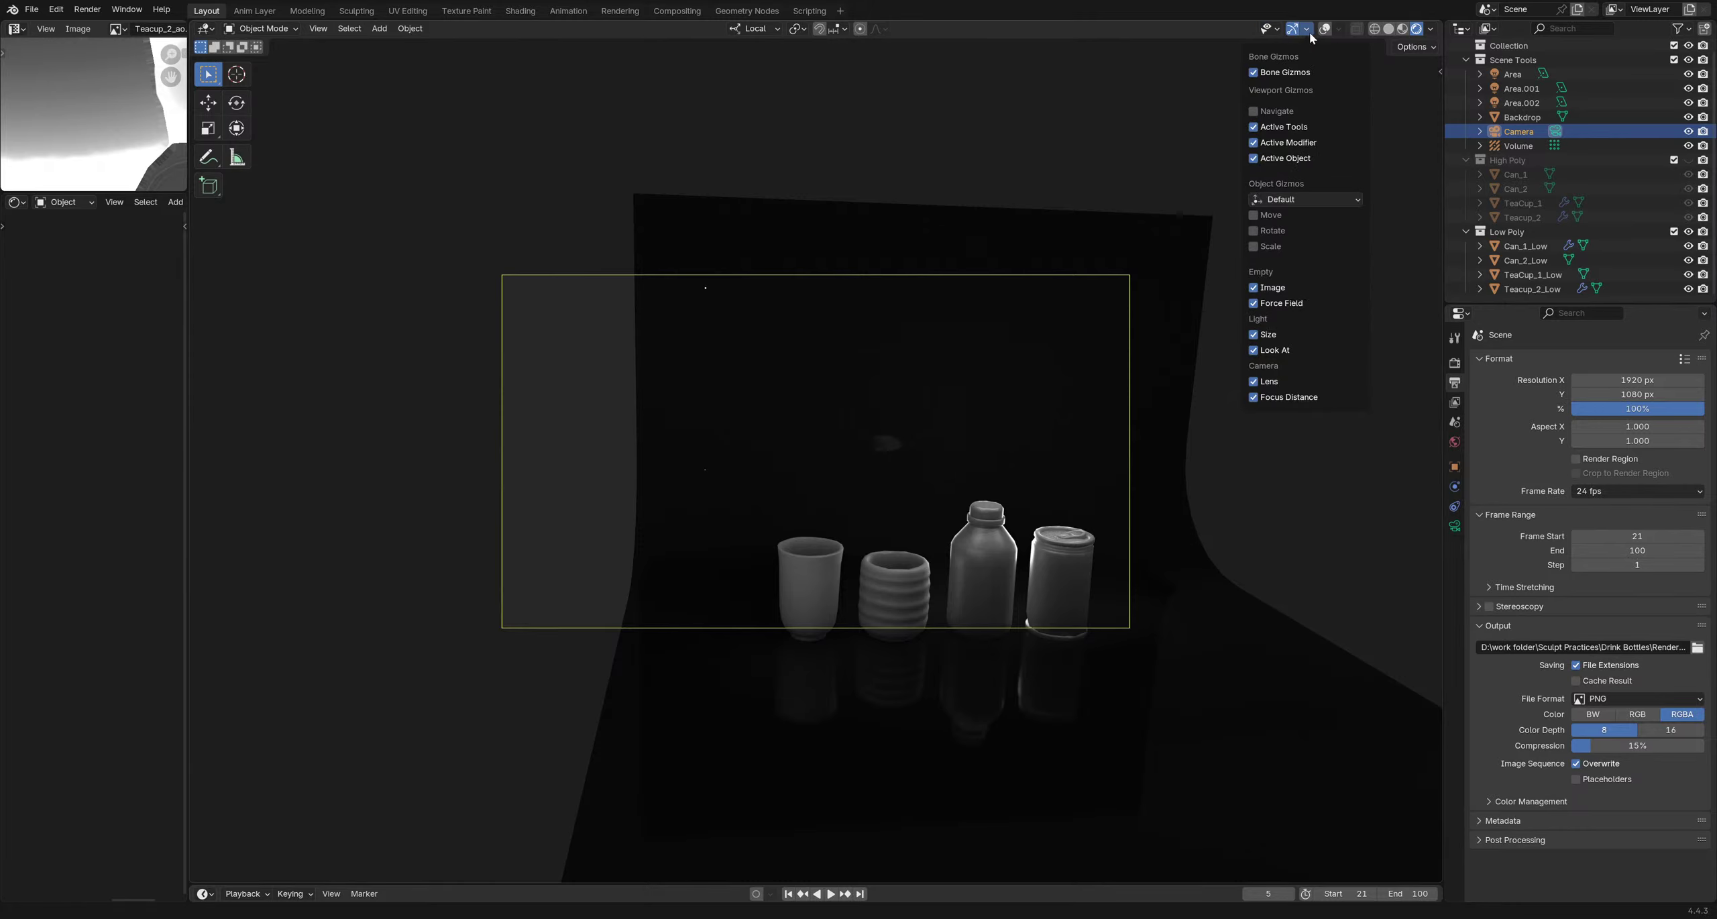
click(1282, 112)
key(Escape)
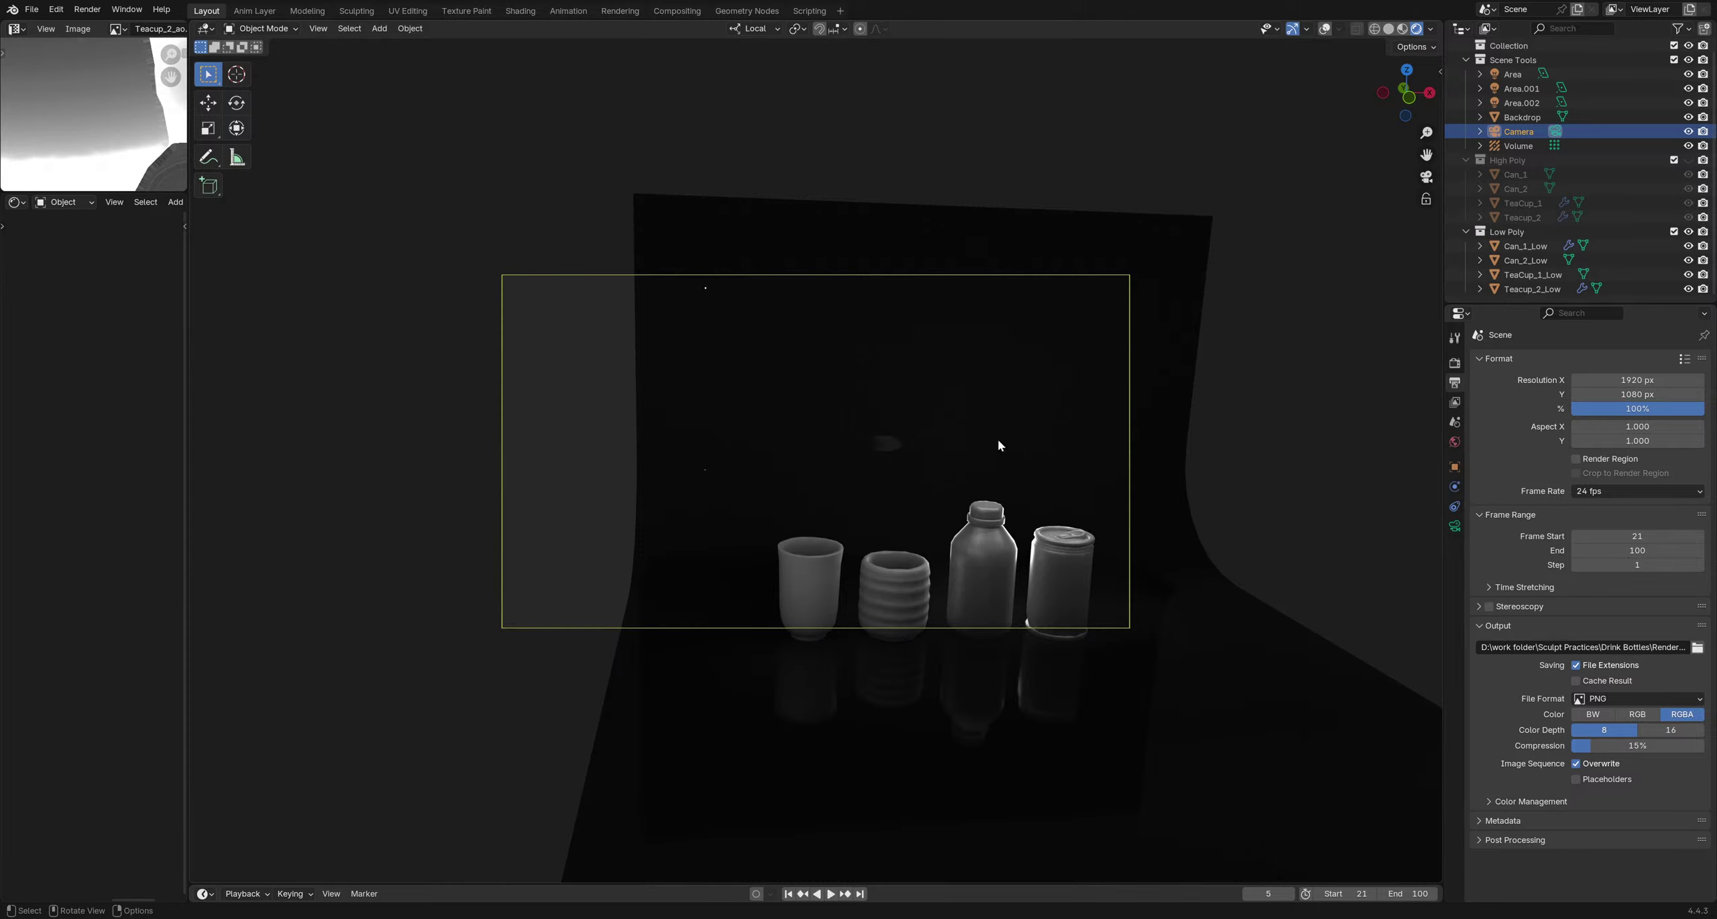
Set the render resolution to 1000 px by 1000 px
scroll(797, 445, up, 2)
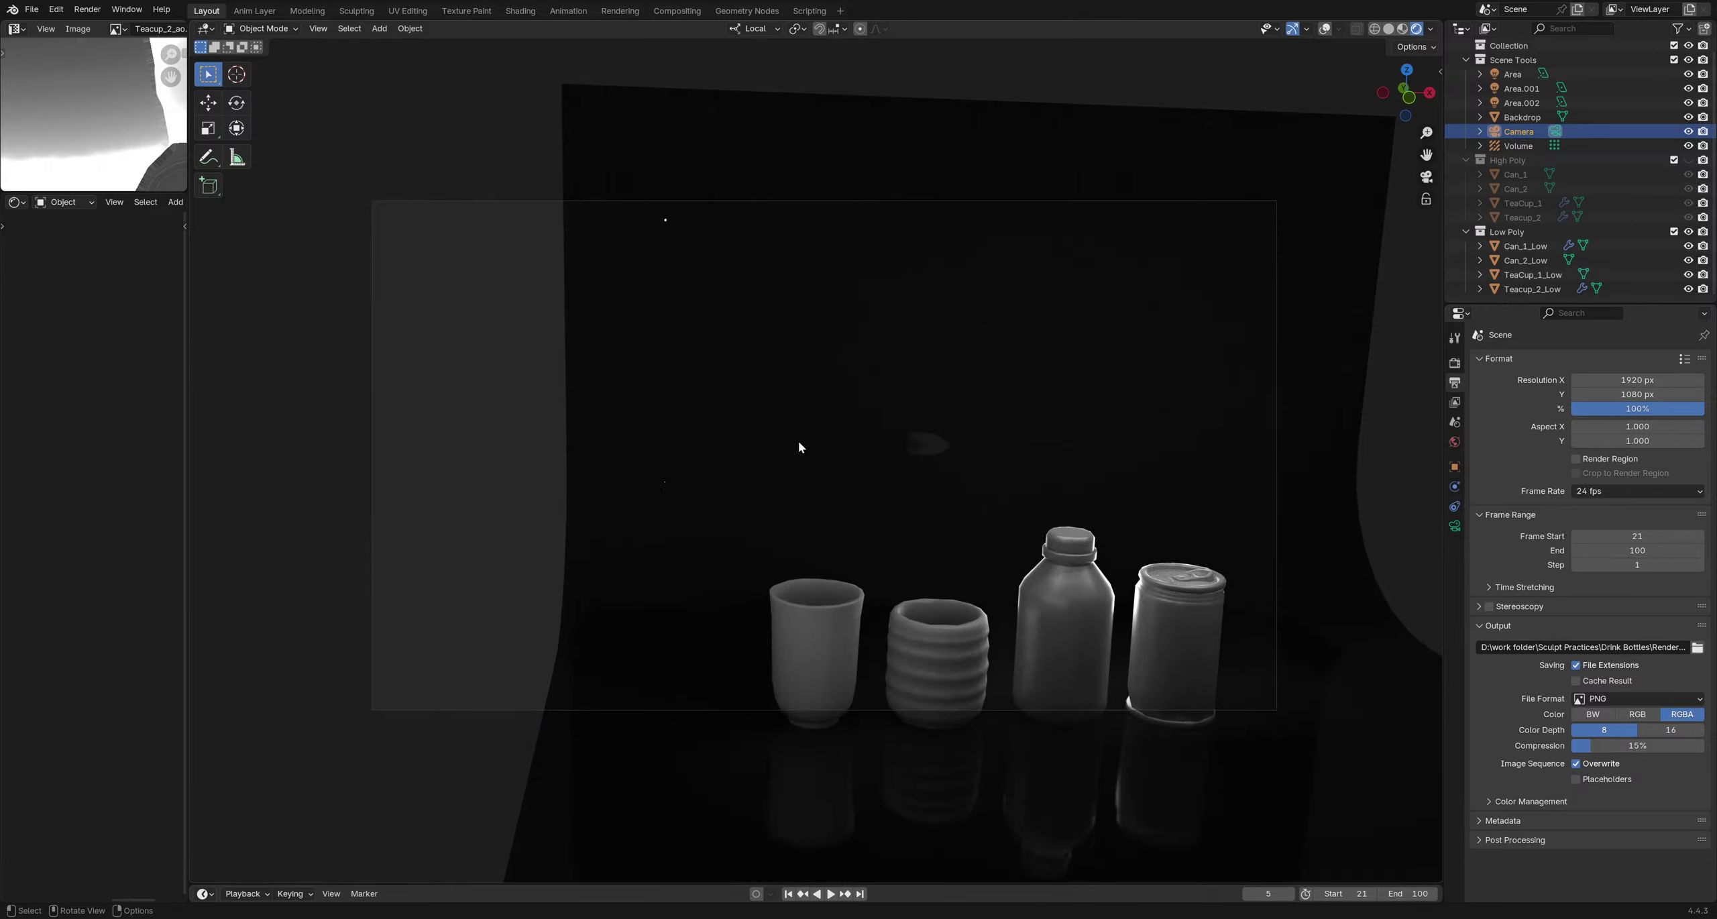
scroll(800, 437, down, 2)
click(1622, 379)
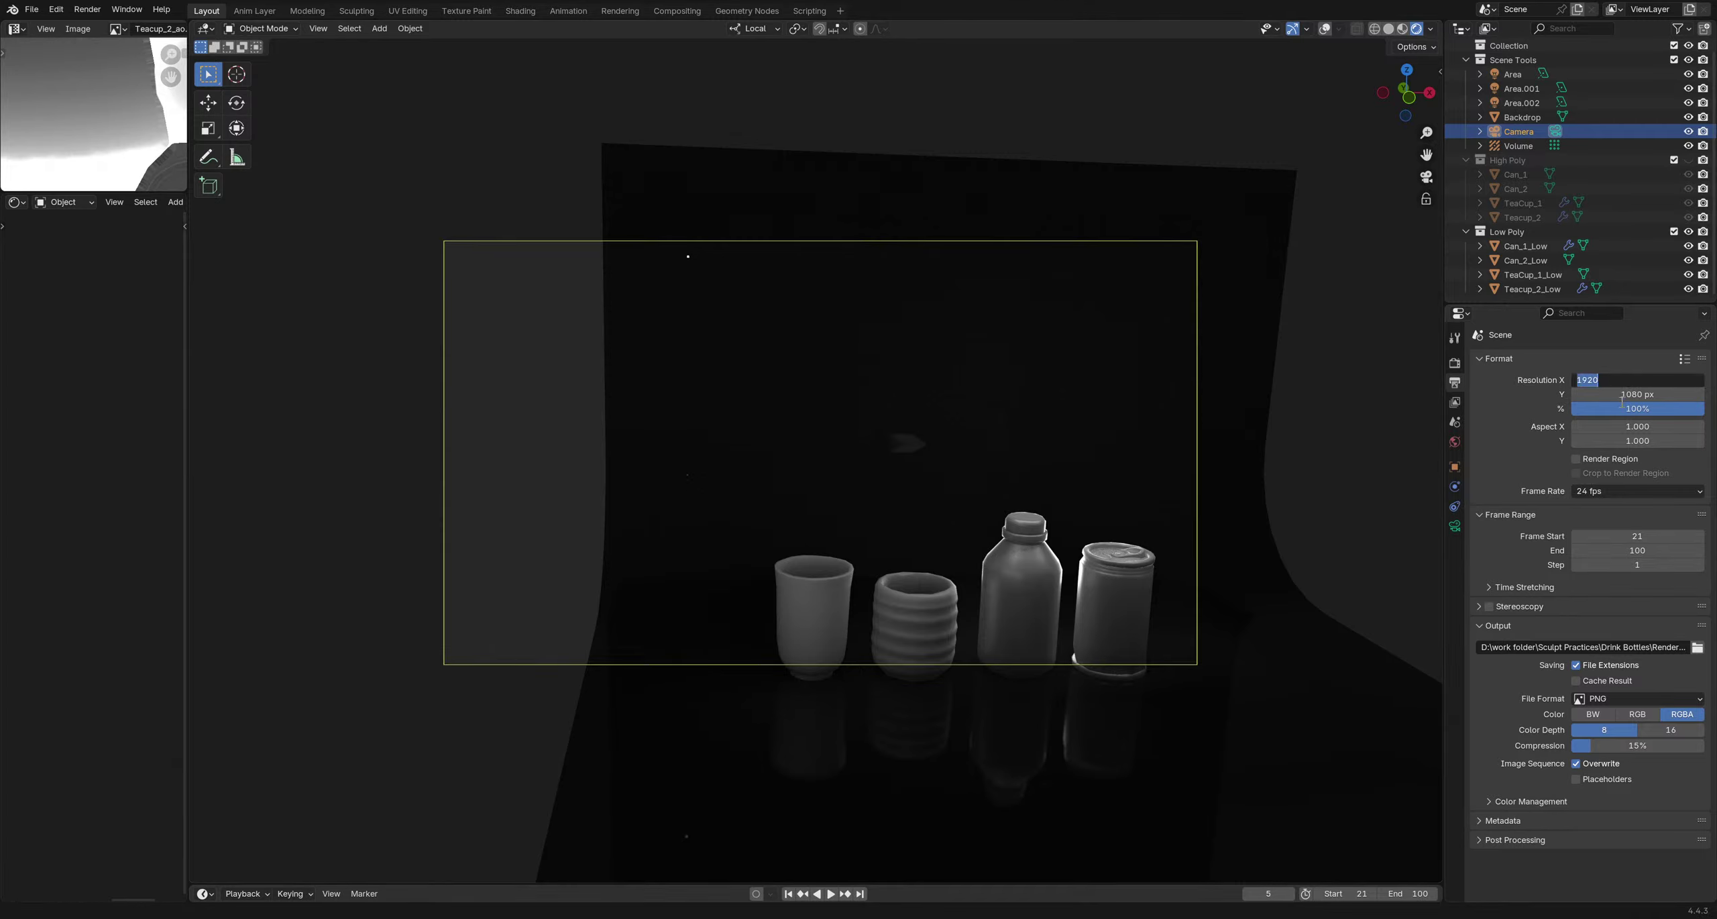
text(1000)
click(1636, 393)
text(1000)
key(Return)
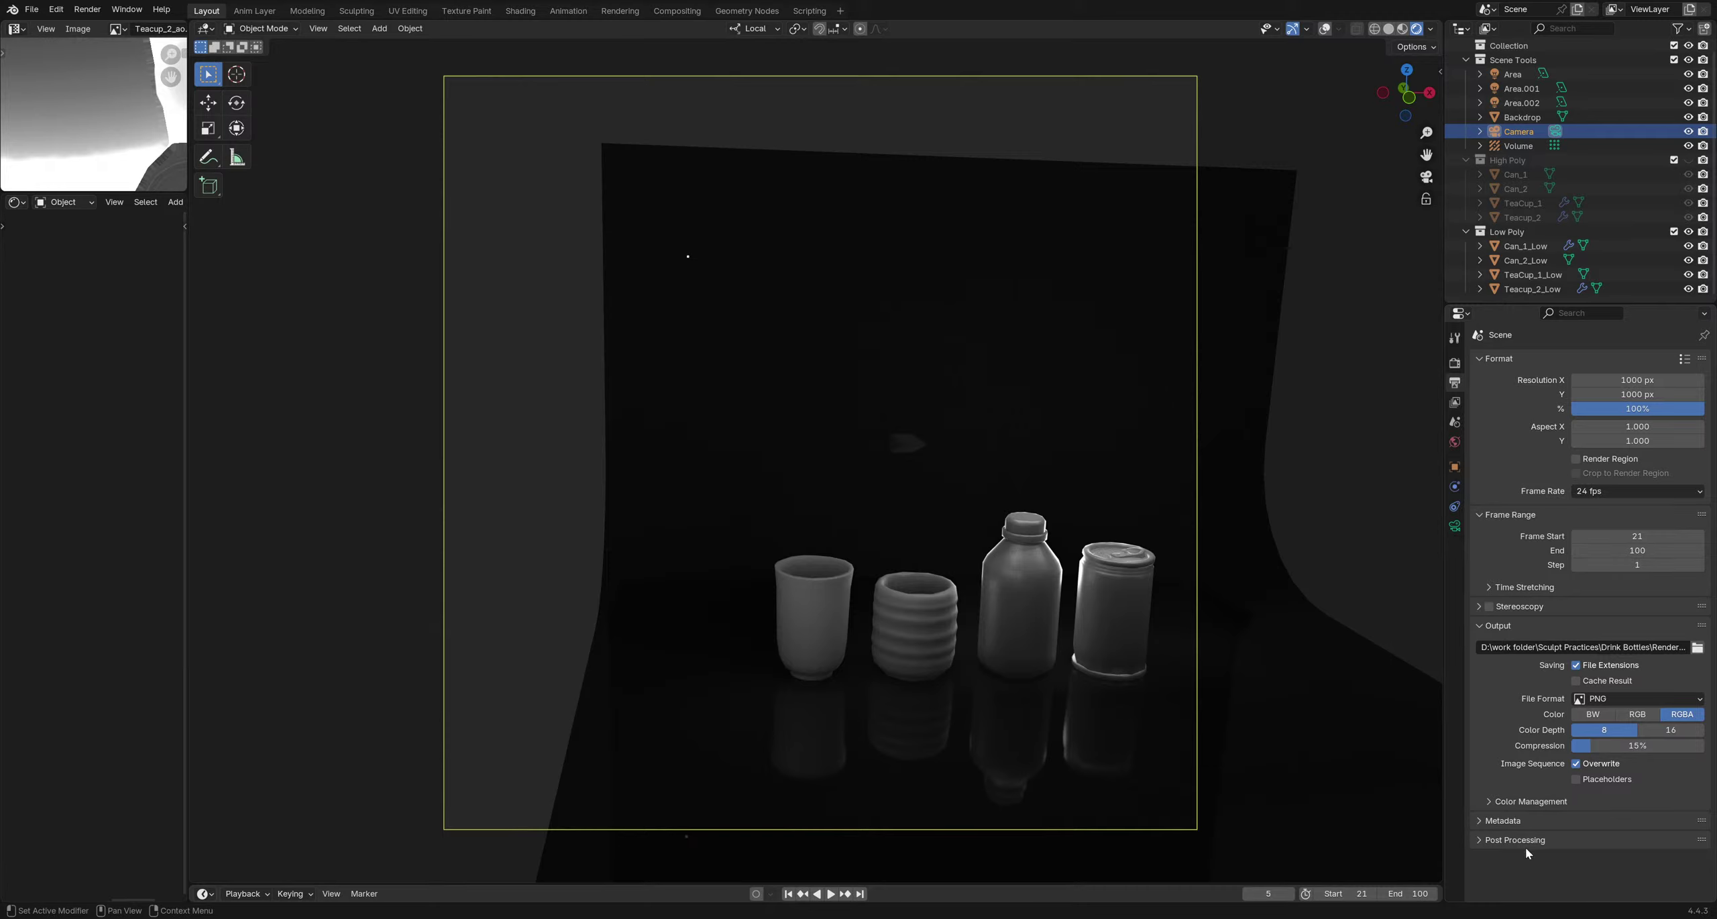
Set the camera's passepartout opacity to 1.000 in its viewport display settings
click(1454, 526)
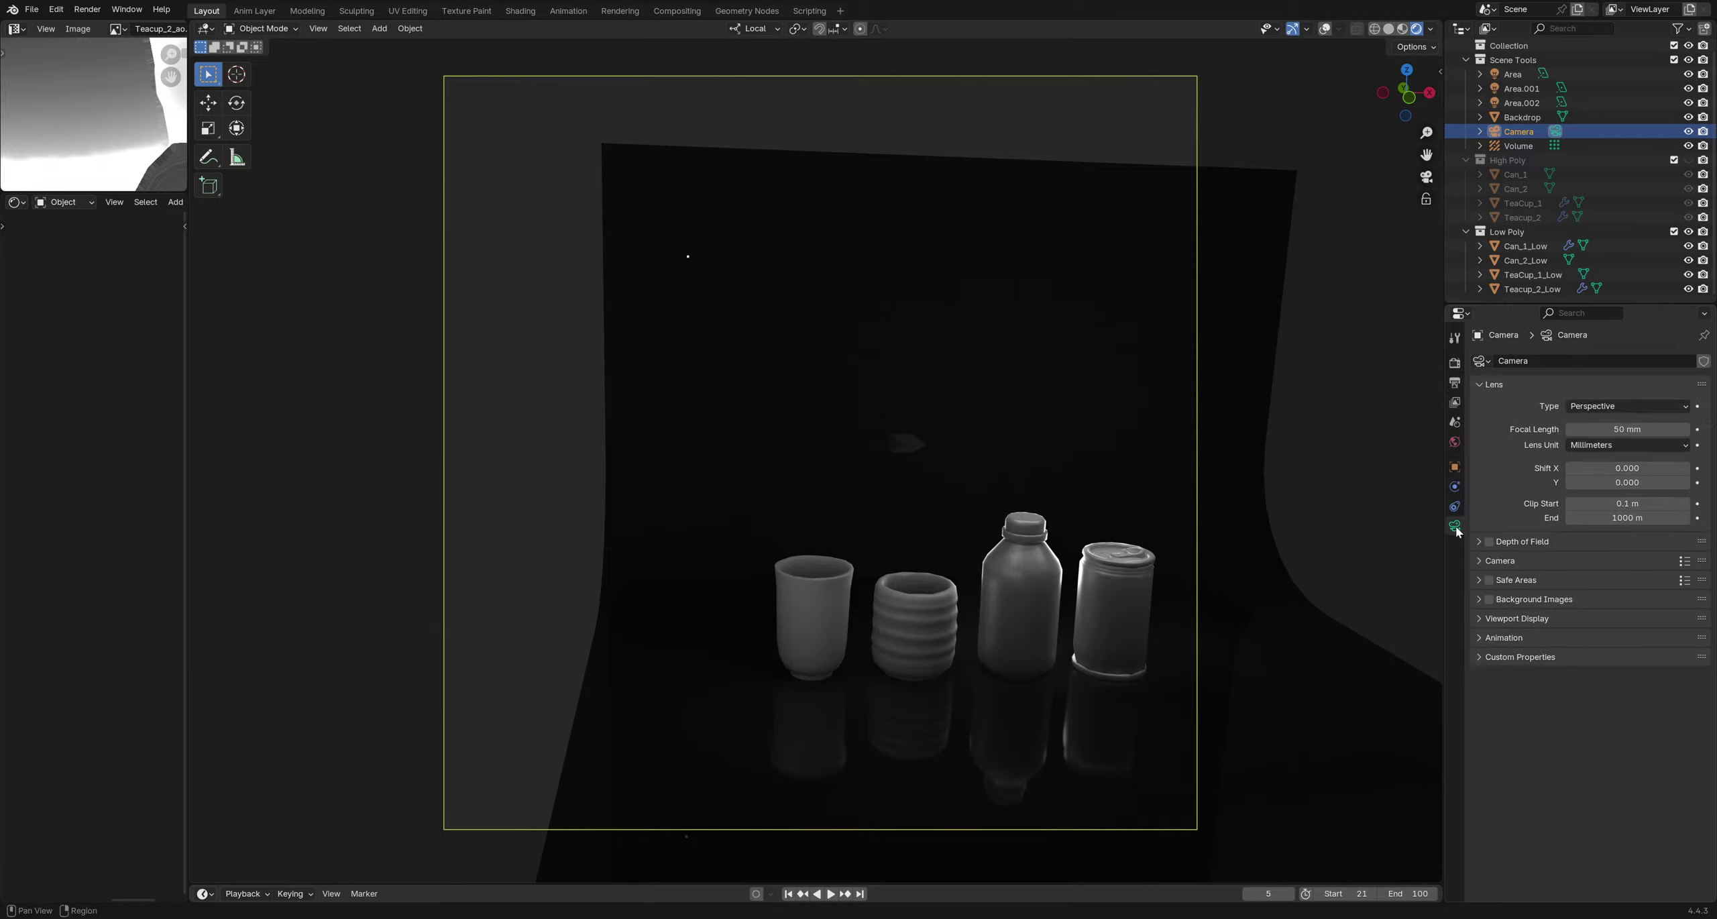
click(1512, 618)
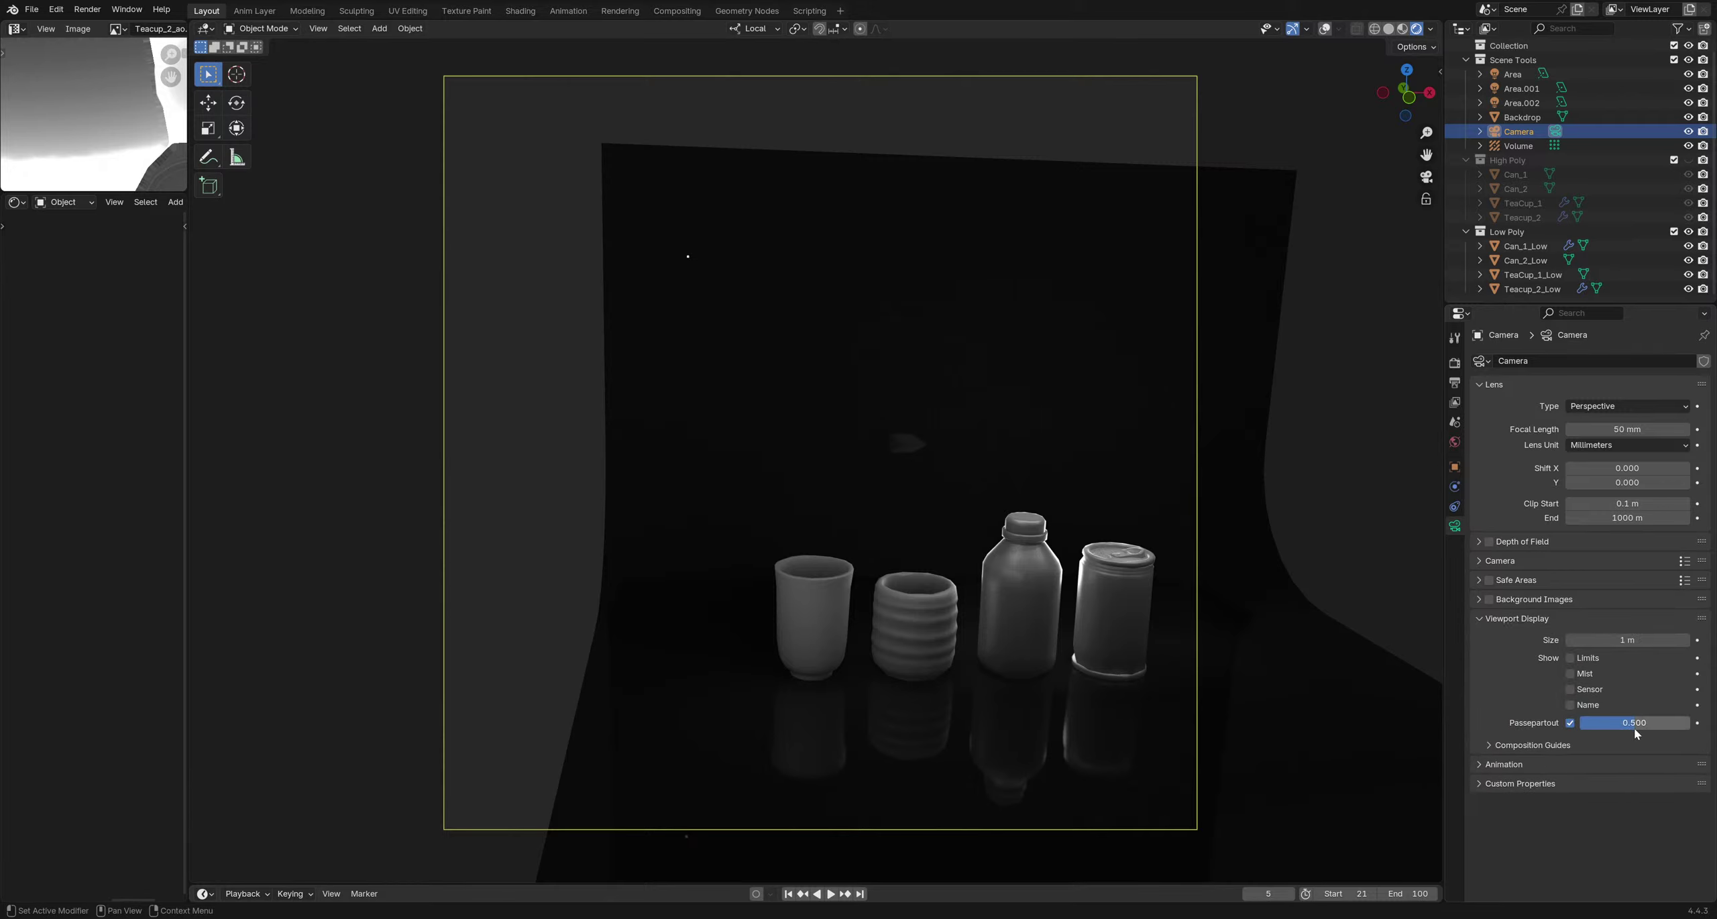
drag(1634, 722, 1683, 723)
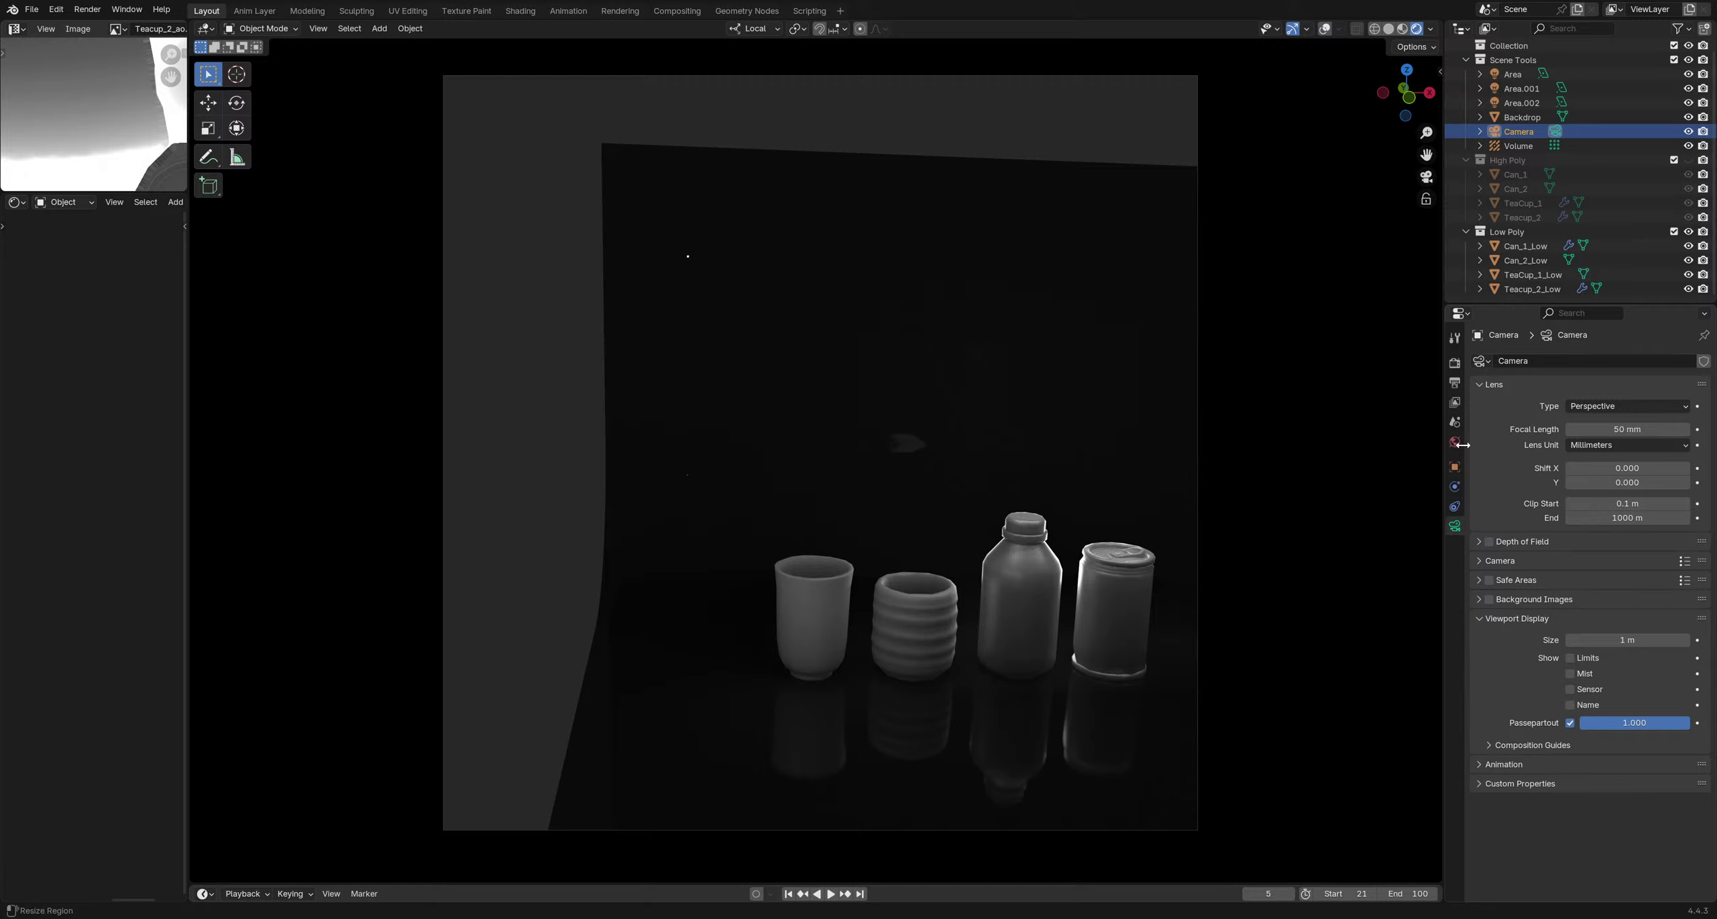
Lock the camera to the view and reframe it more closely around the cups, bottle and can
click(1454, 467)
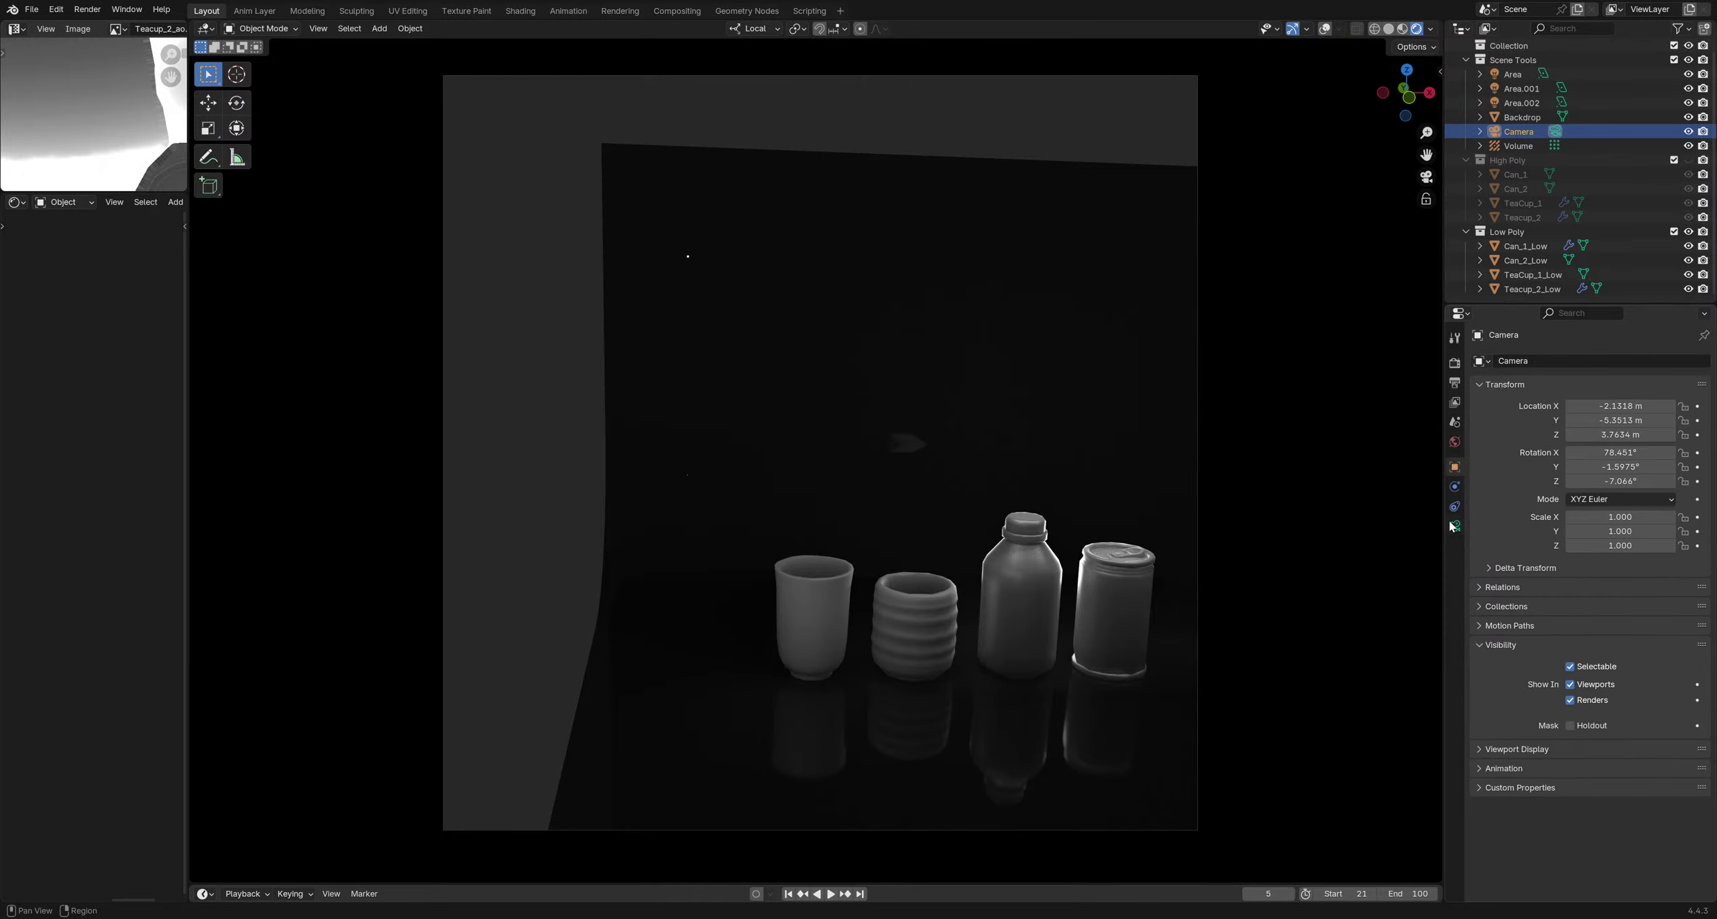
click(1454, 383)
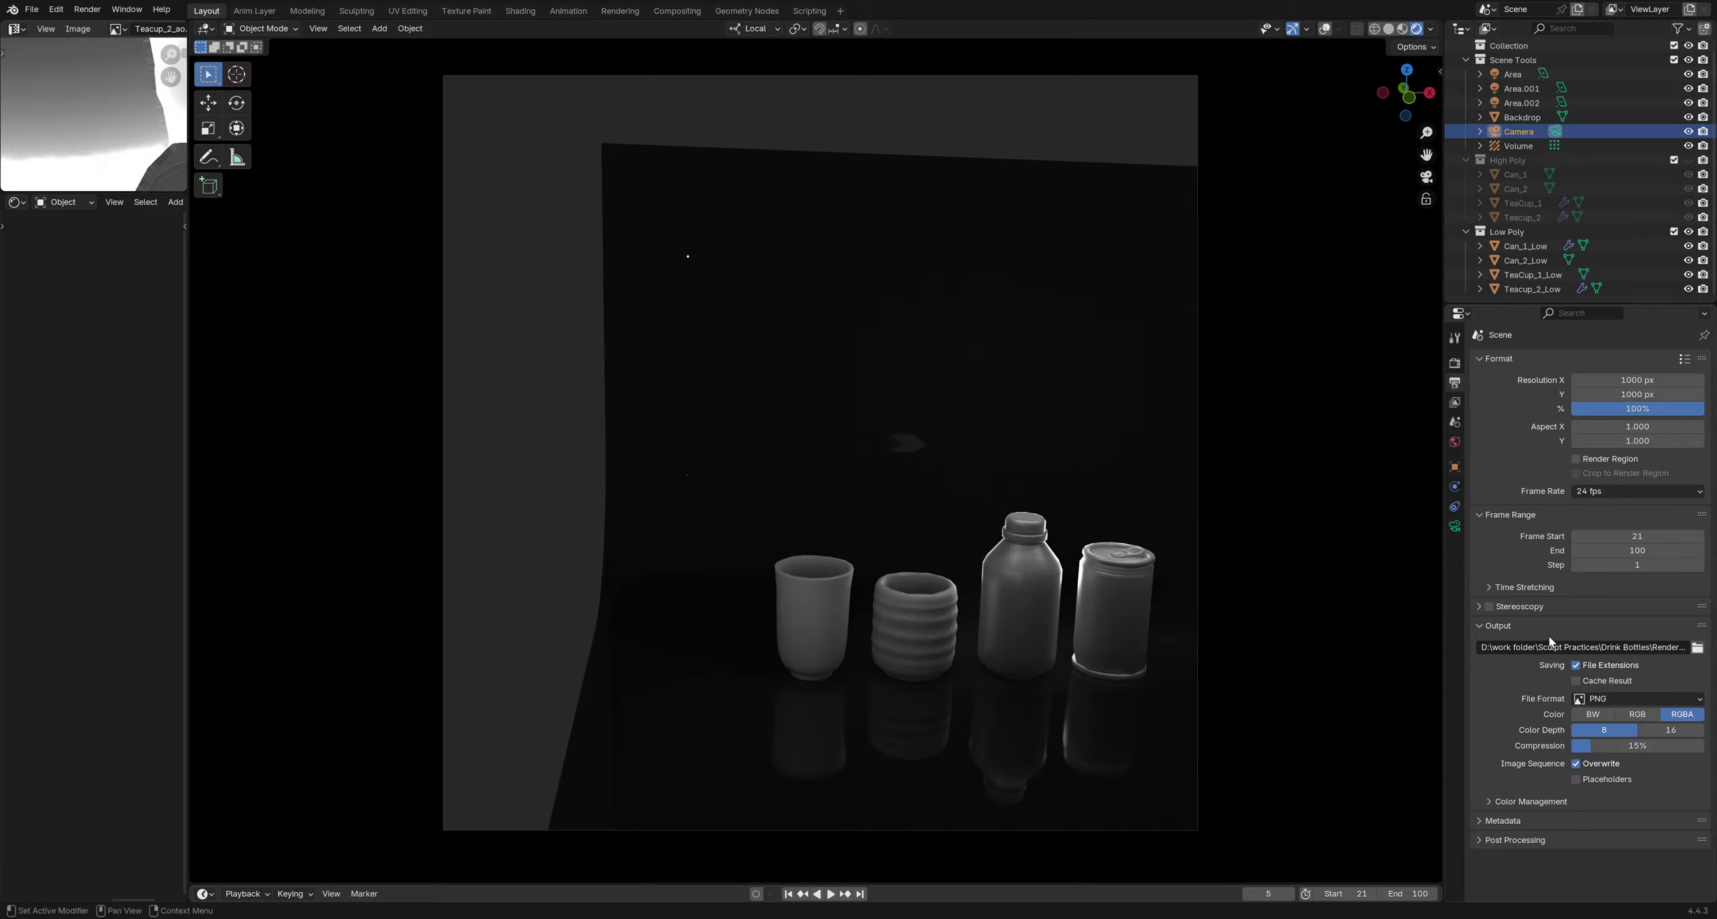
click(1428, 199)
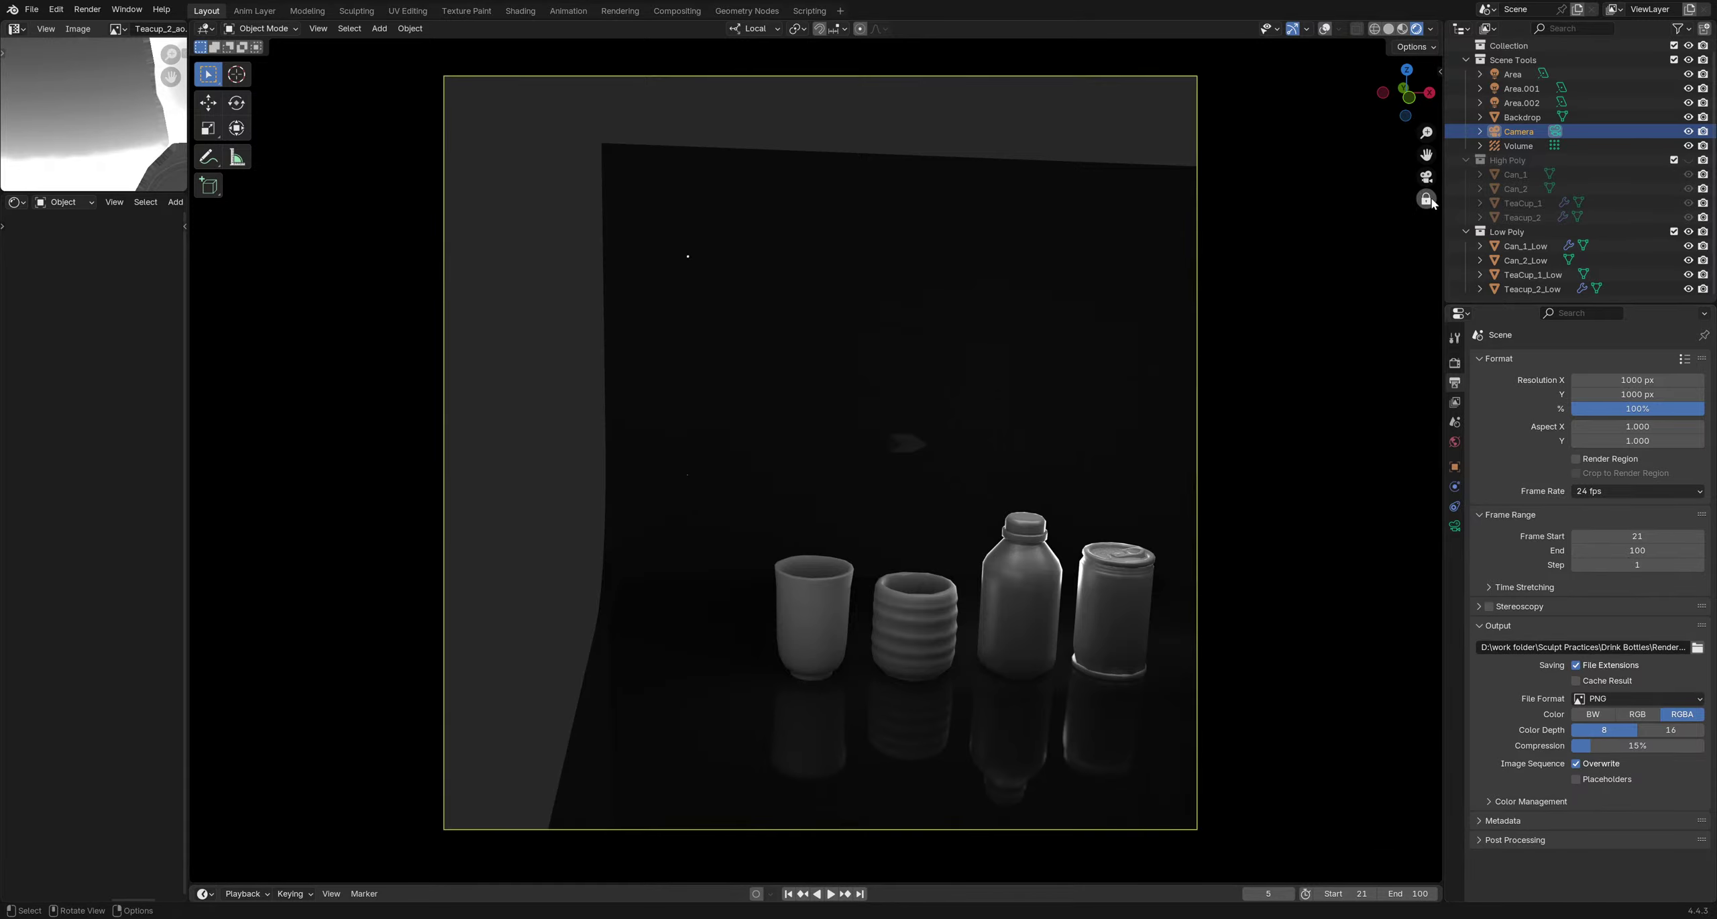
middle_drag(912, 440, 1033, 366)
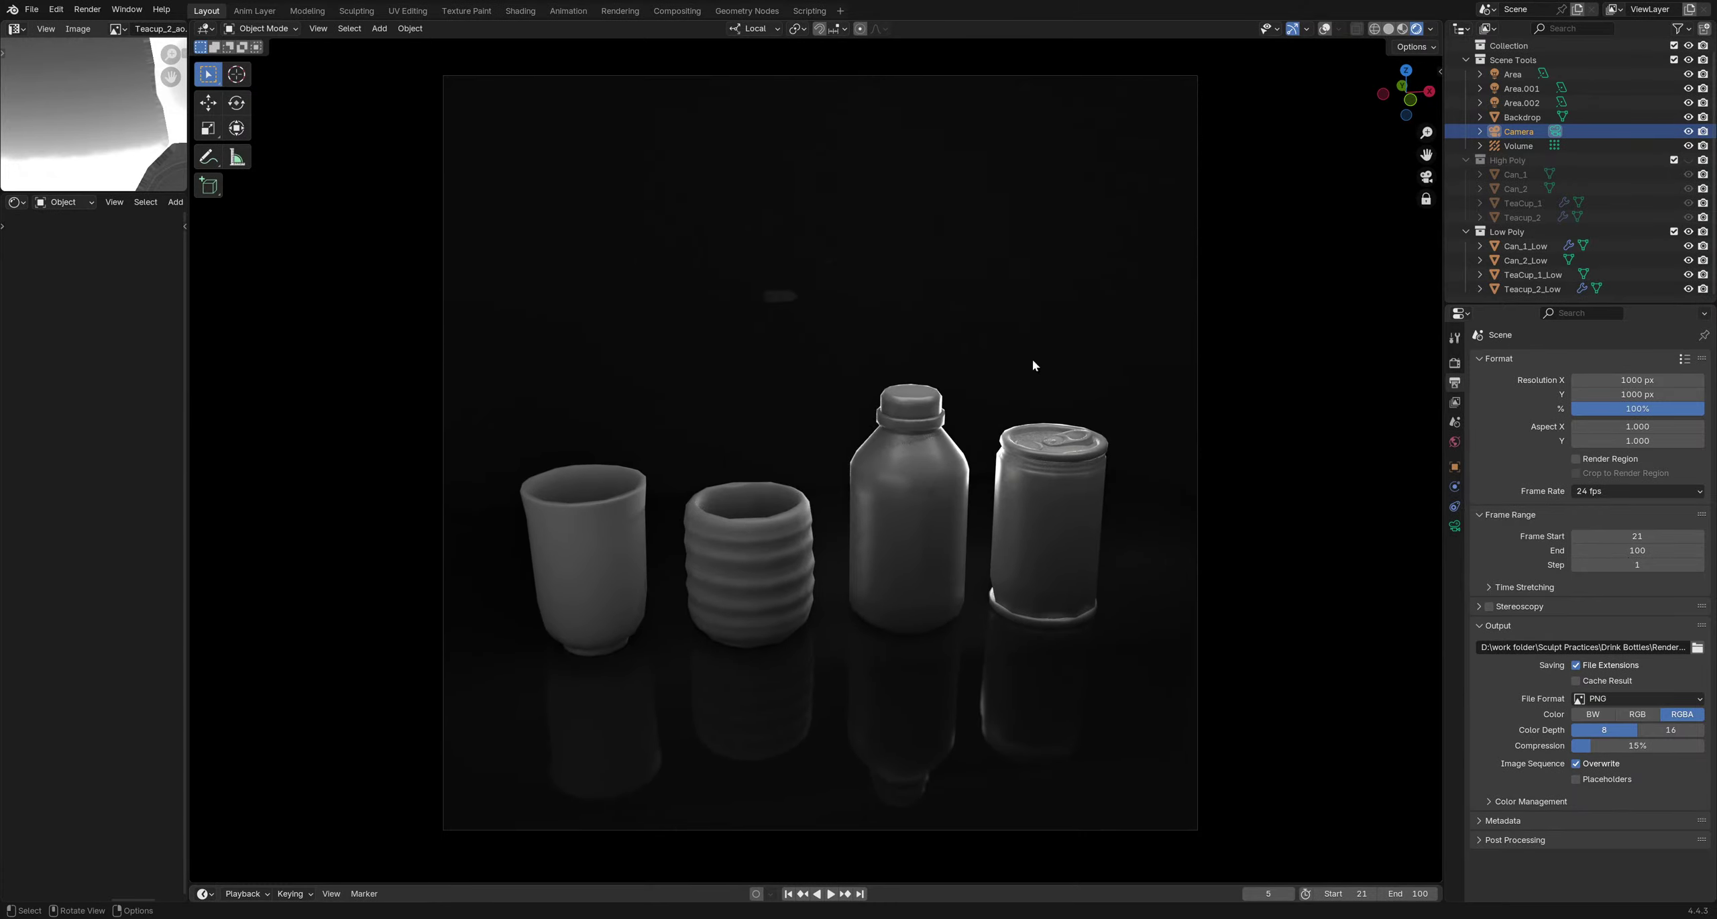
key(n)
key(n)
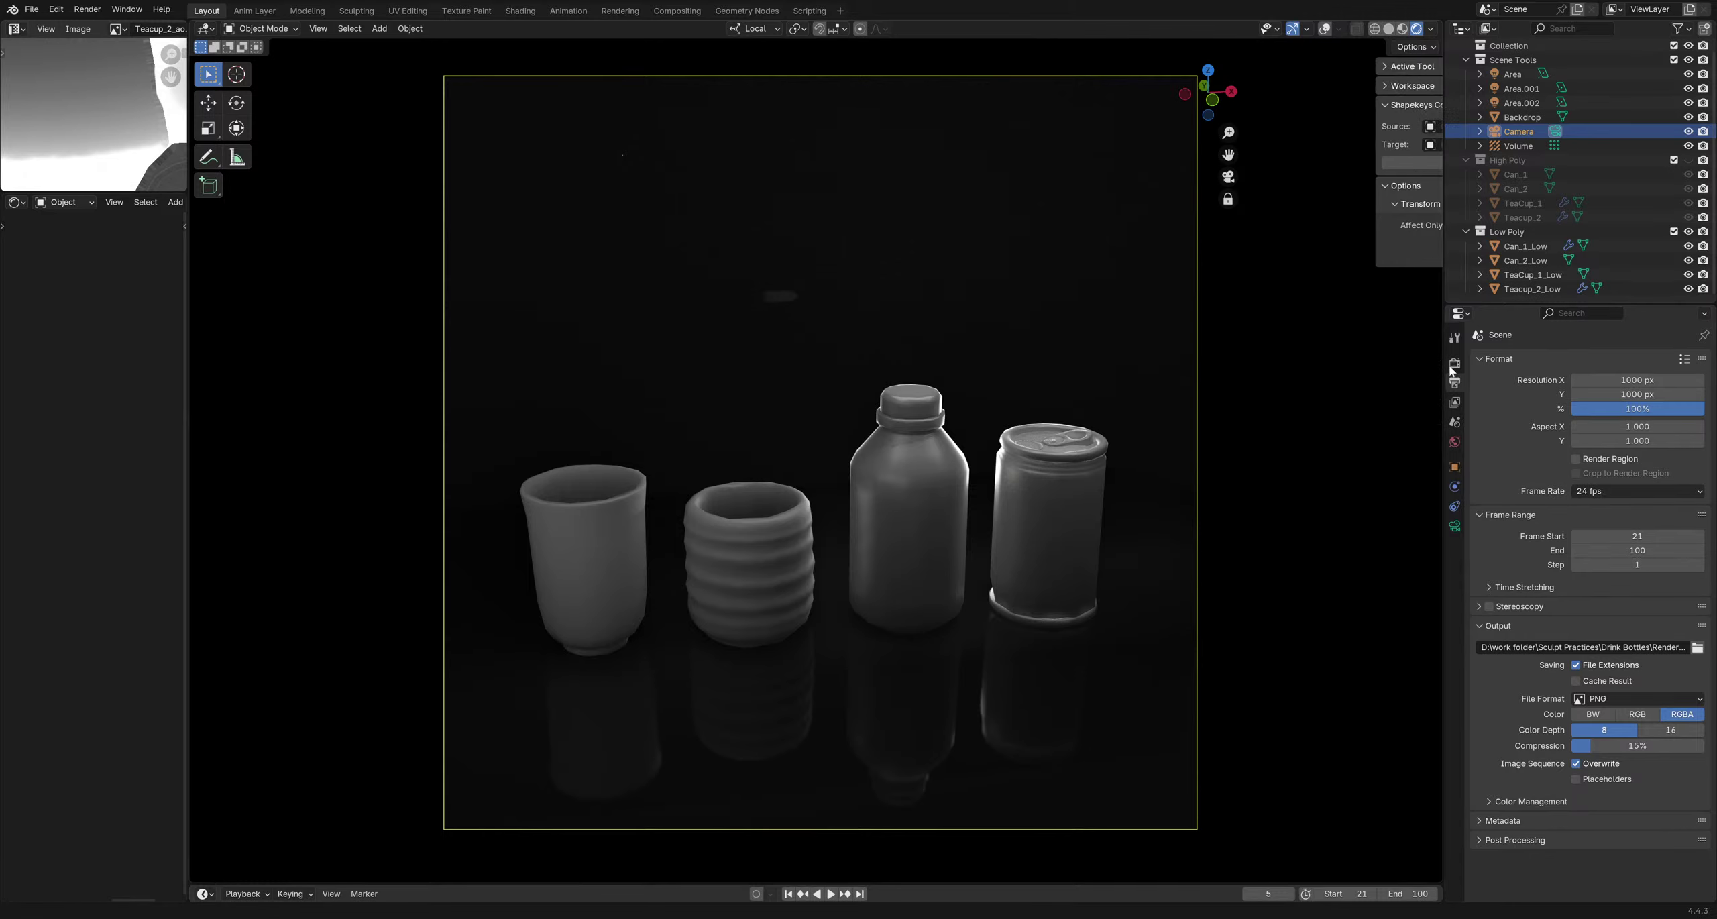
click(1454, 526)
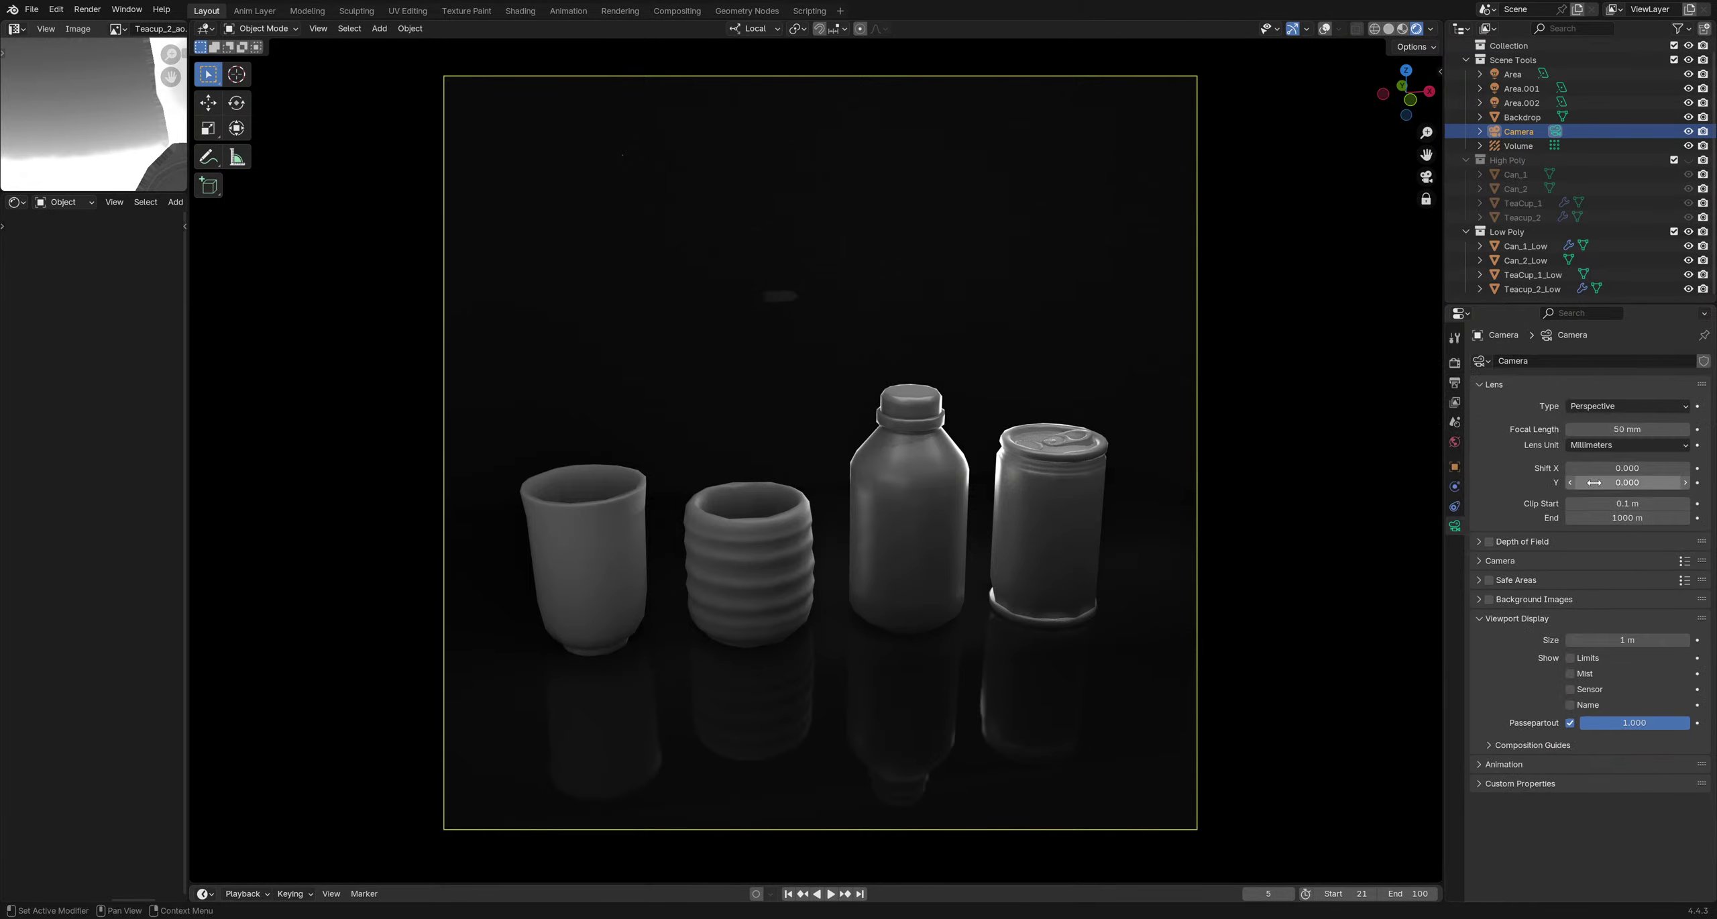
click(1623, 429)
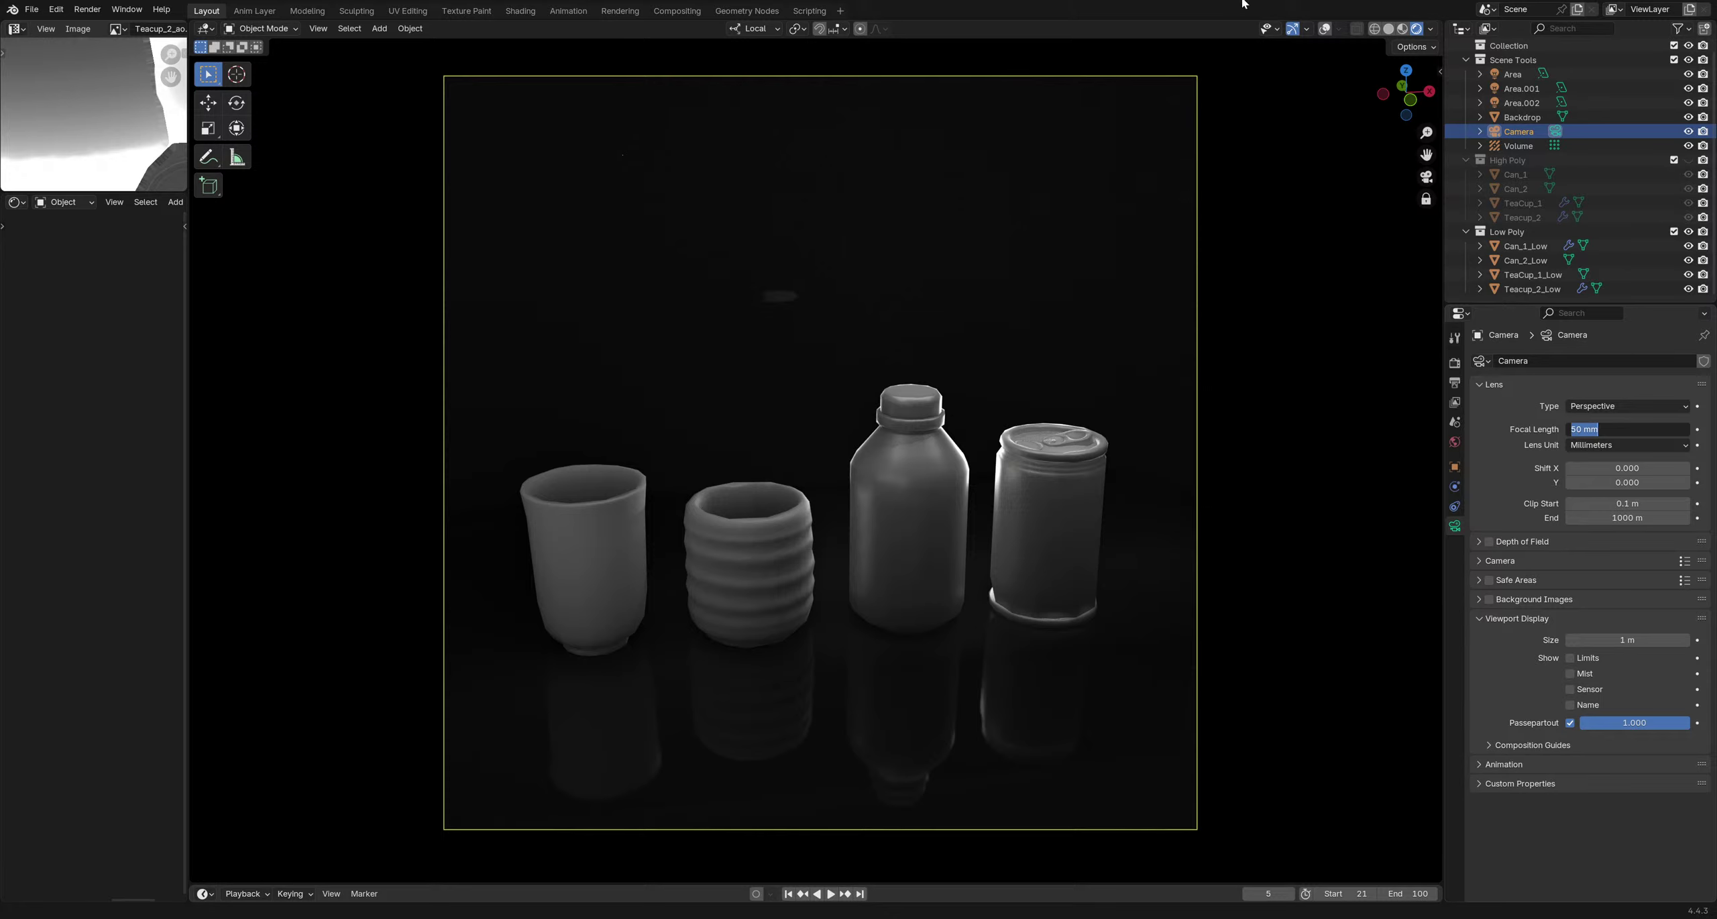
text(n)
key(Return)
Unlock the camera from the view to try orbiting freely, return to the camera view and lock it again
key(n)
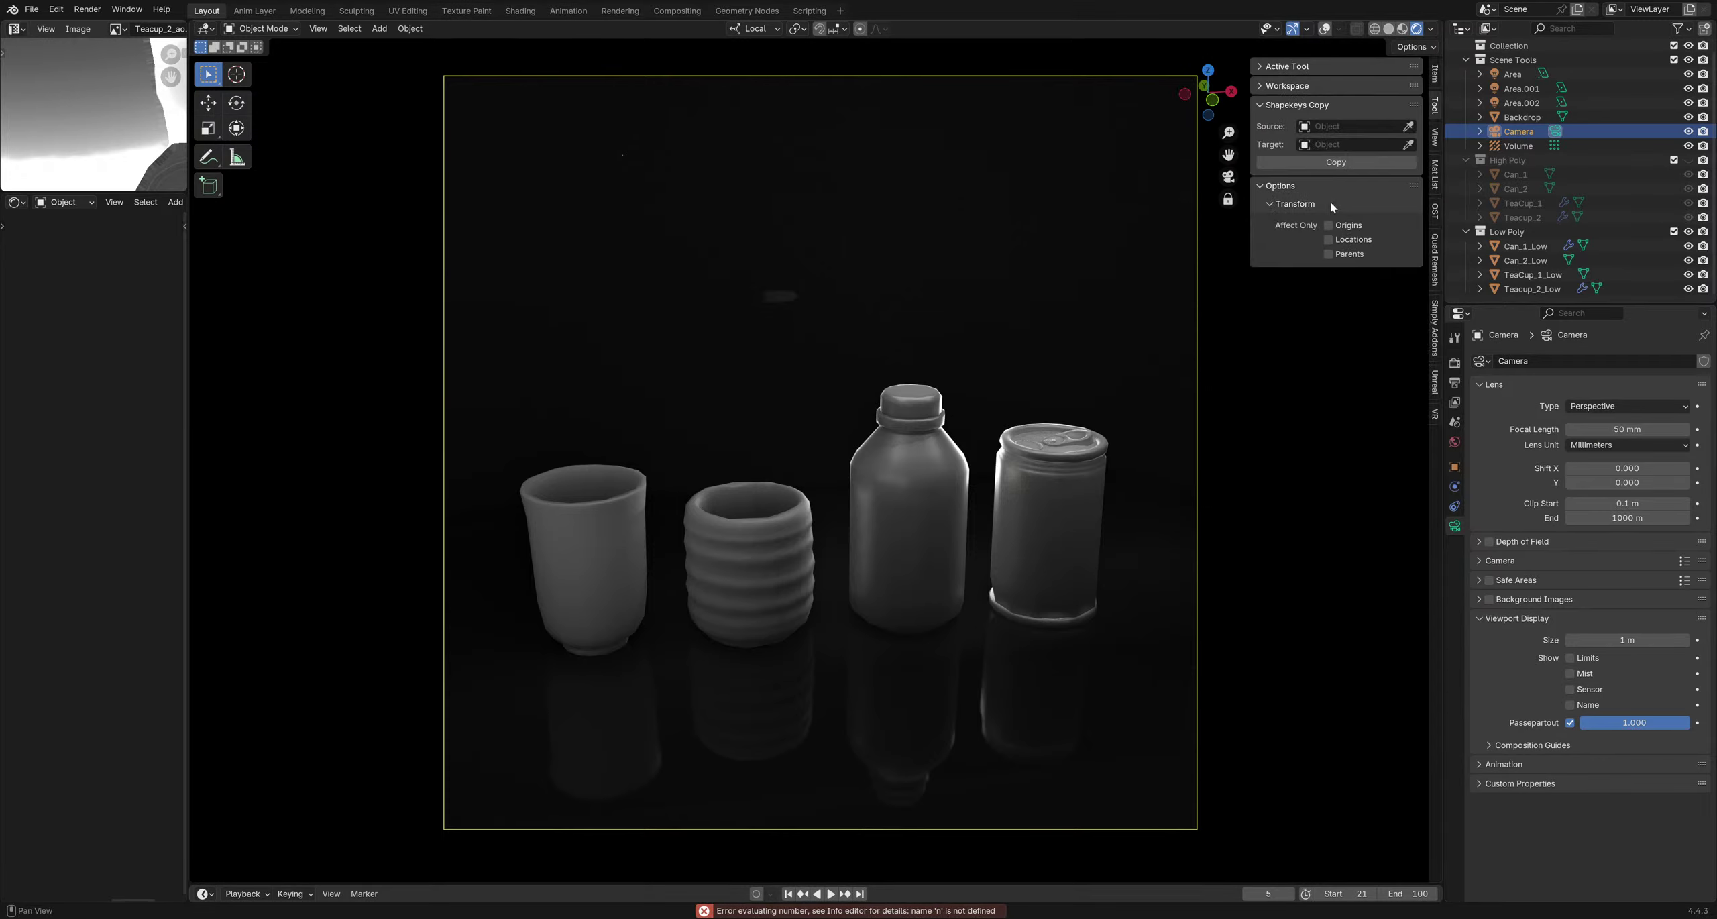
click(1434, 144)
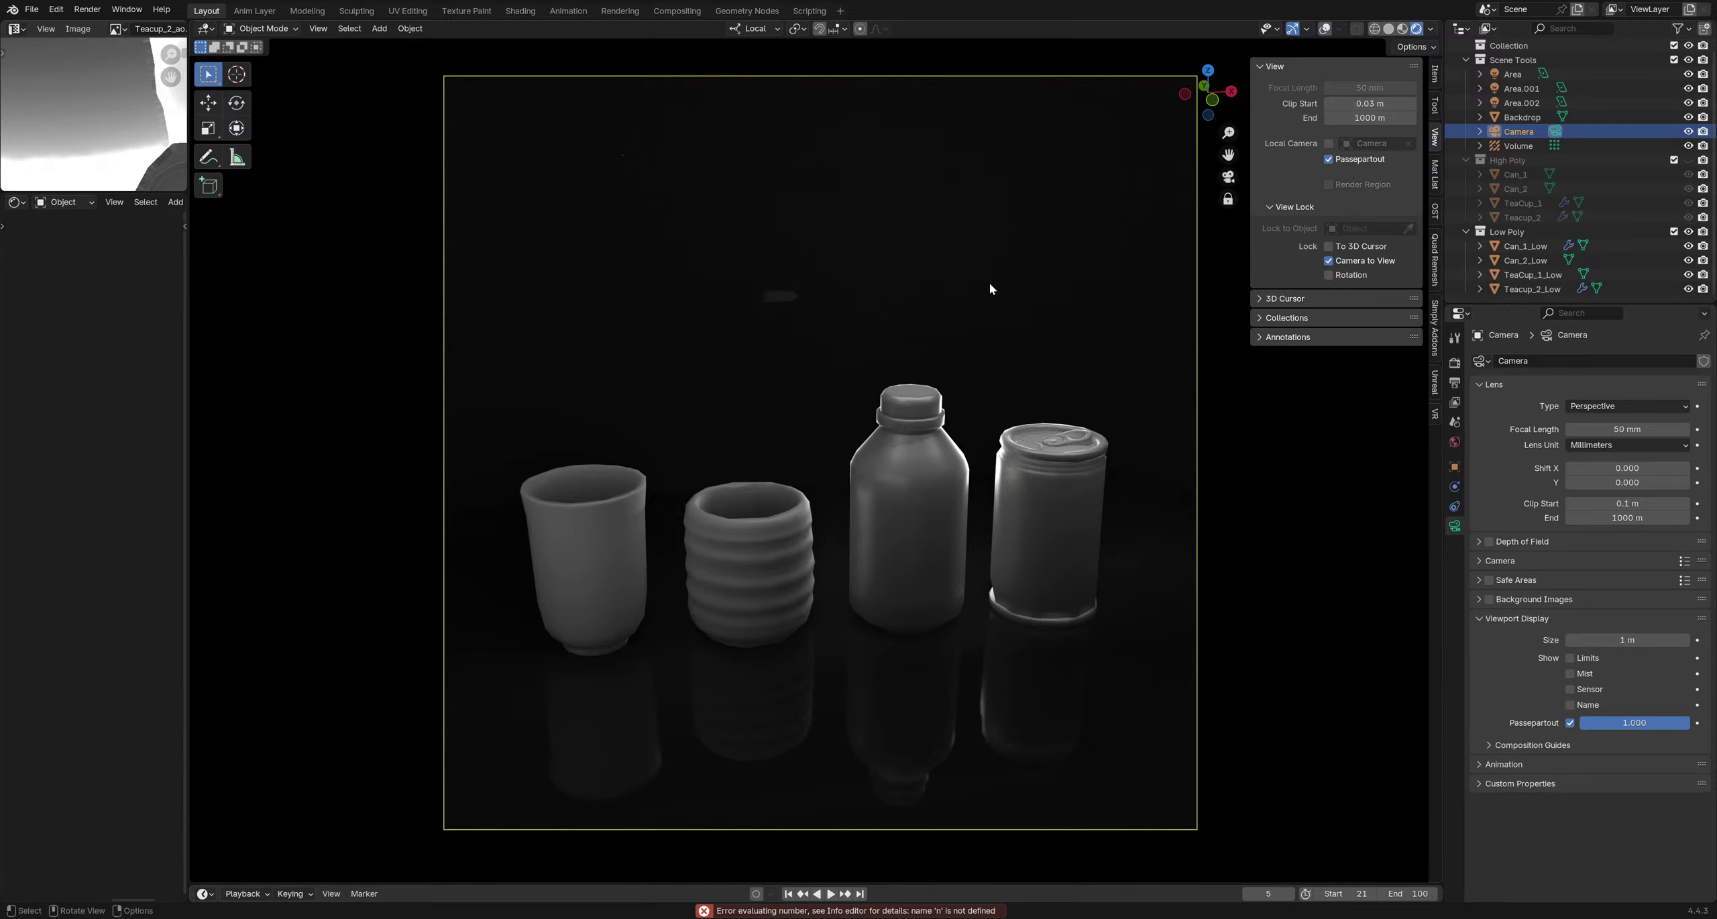
click(1228, 199)
mouse_move(970, 325)
middle_down()
mouse_move(948, 326)
mouse_move(965, 356)
mouse_move(992, 332)
middle_up()
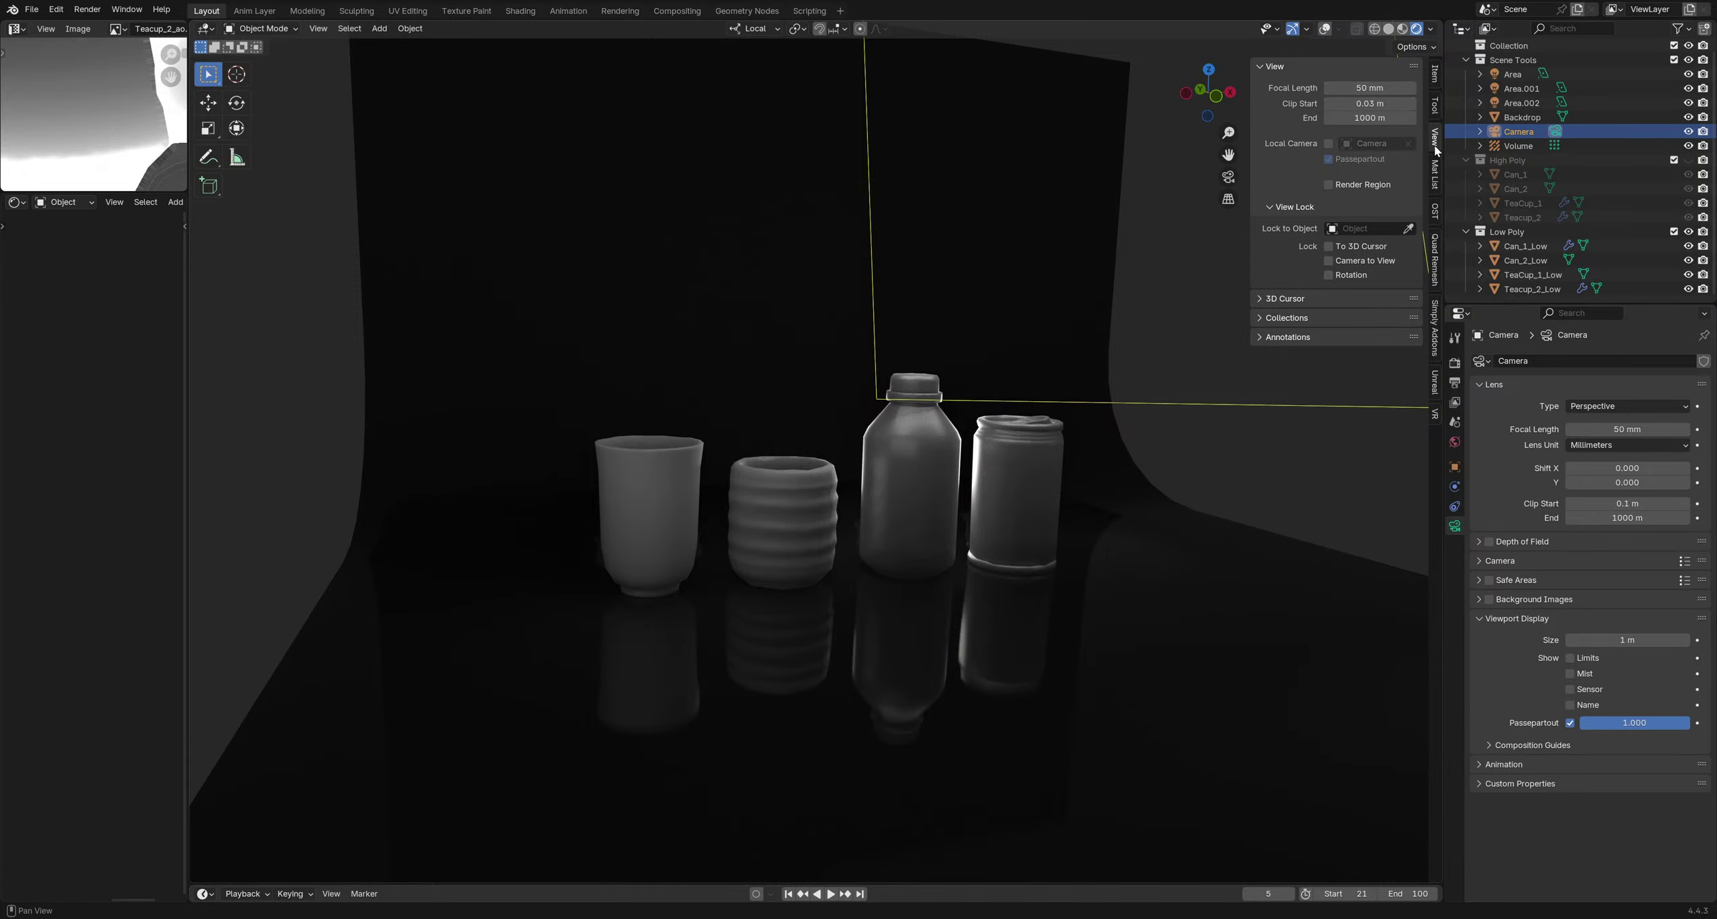
key(KP_0)
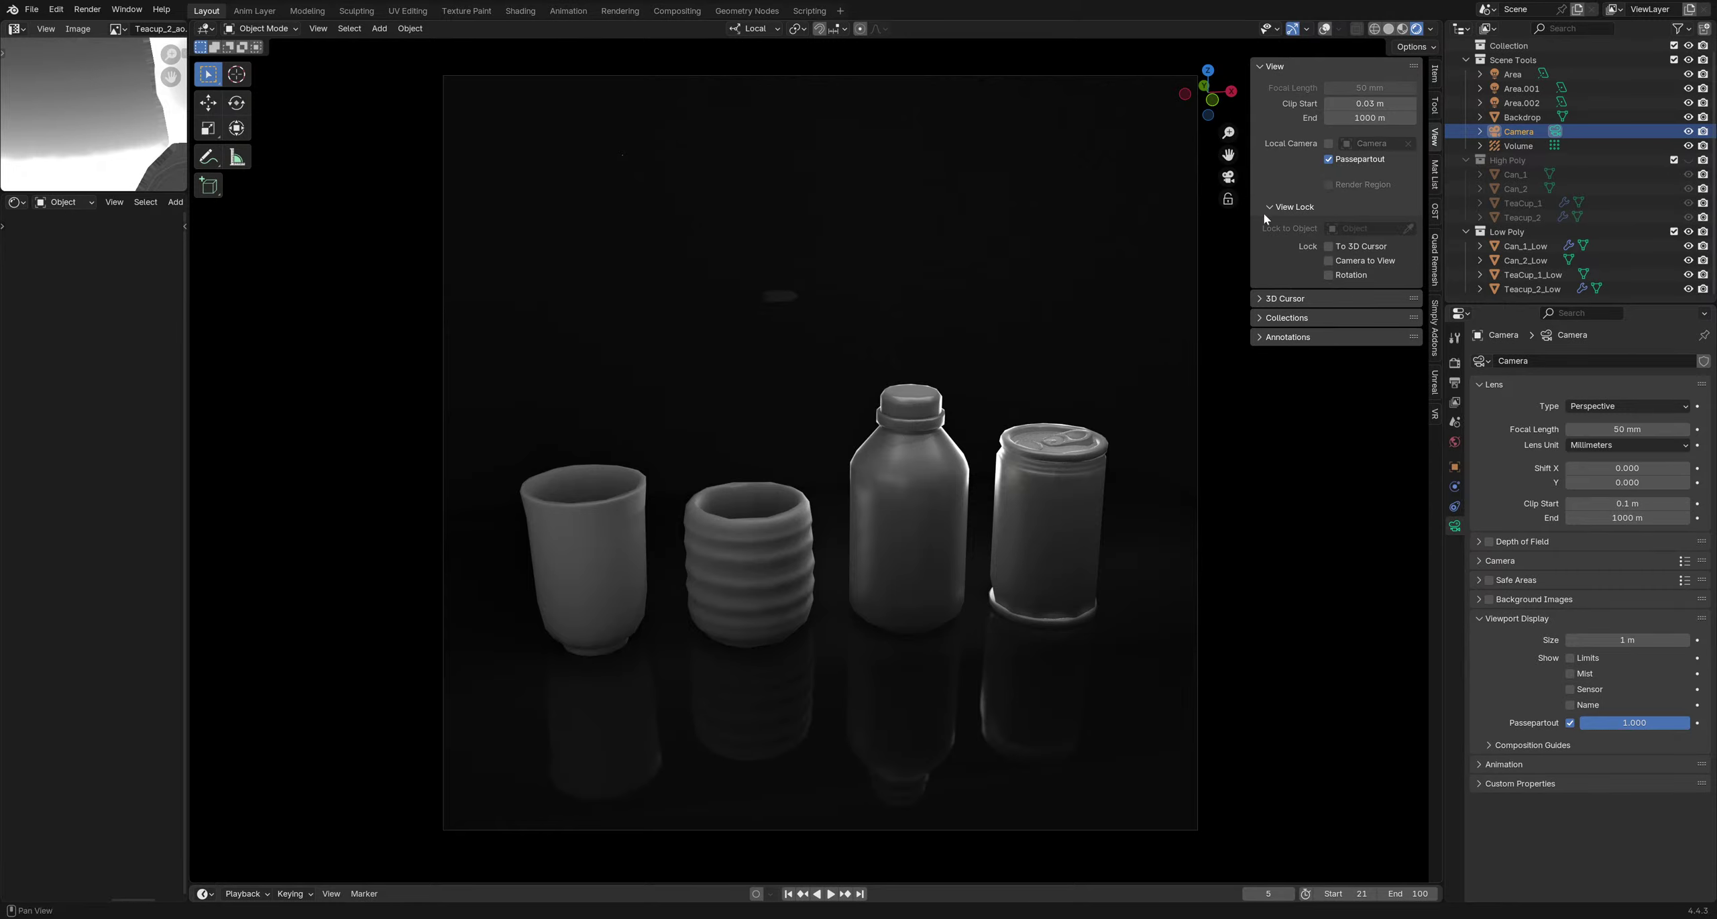
key(n)
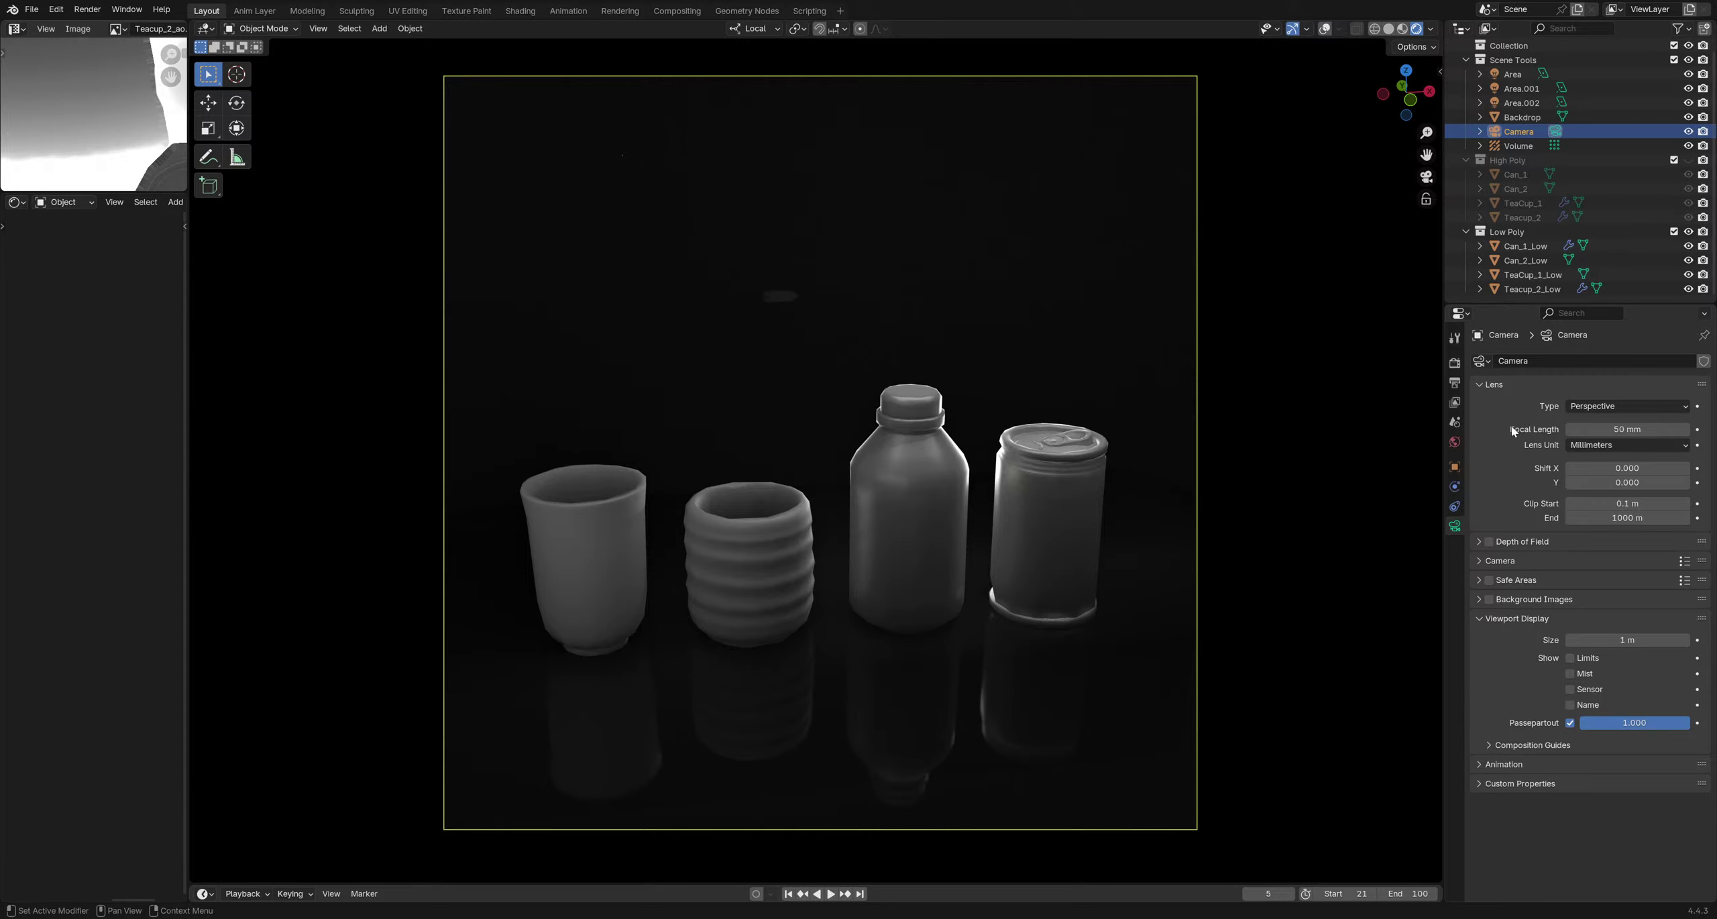
click(1426, 199)
Set the camera's focal length to 90 mm and pull it back to reframe all four products
middle_drag(883, 391, 888, 374)
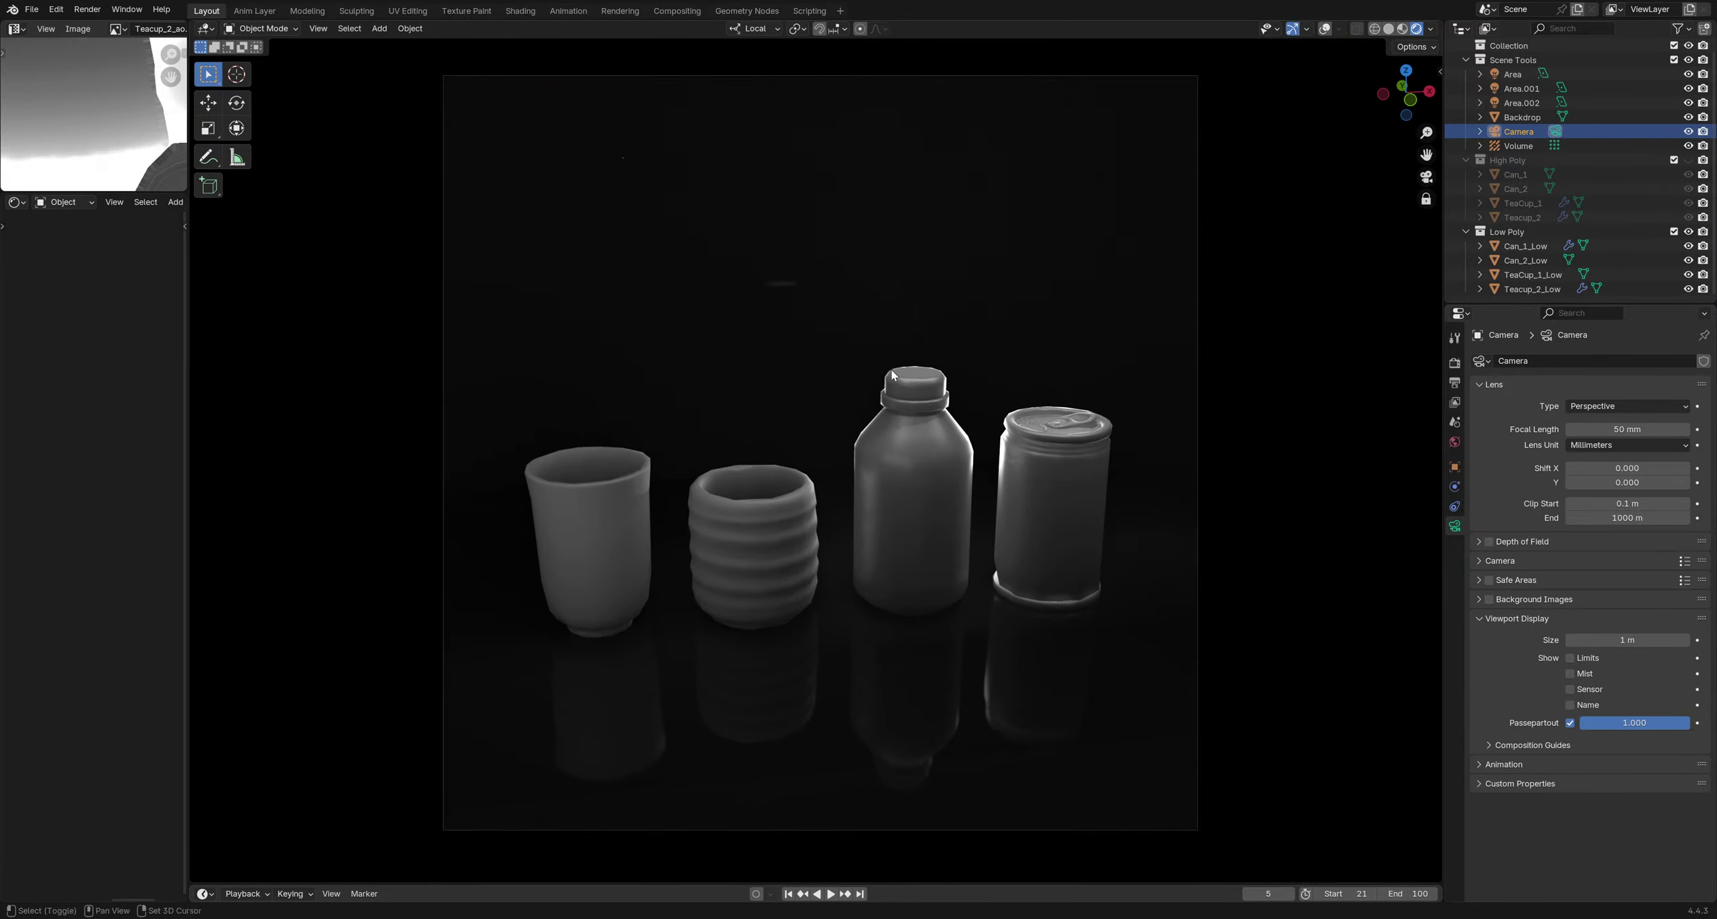
click(1603, 429)
text(90)
key(Return)
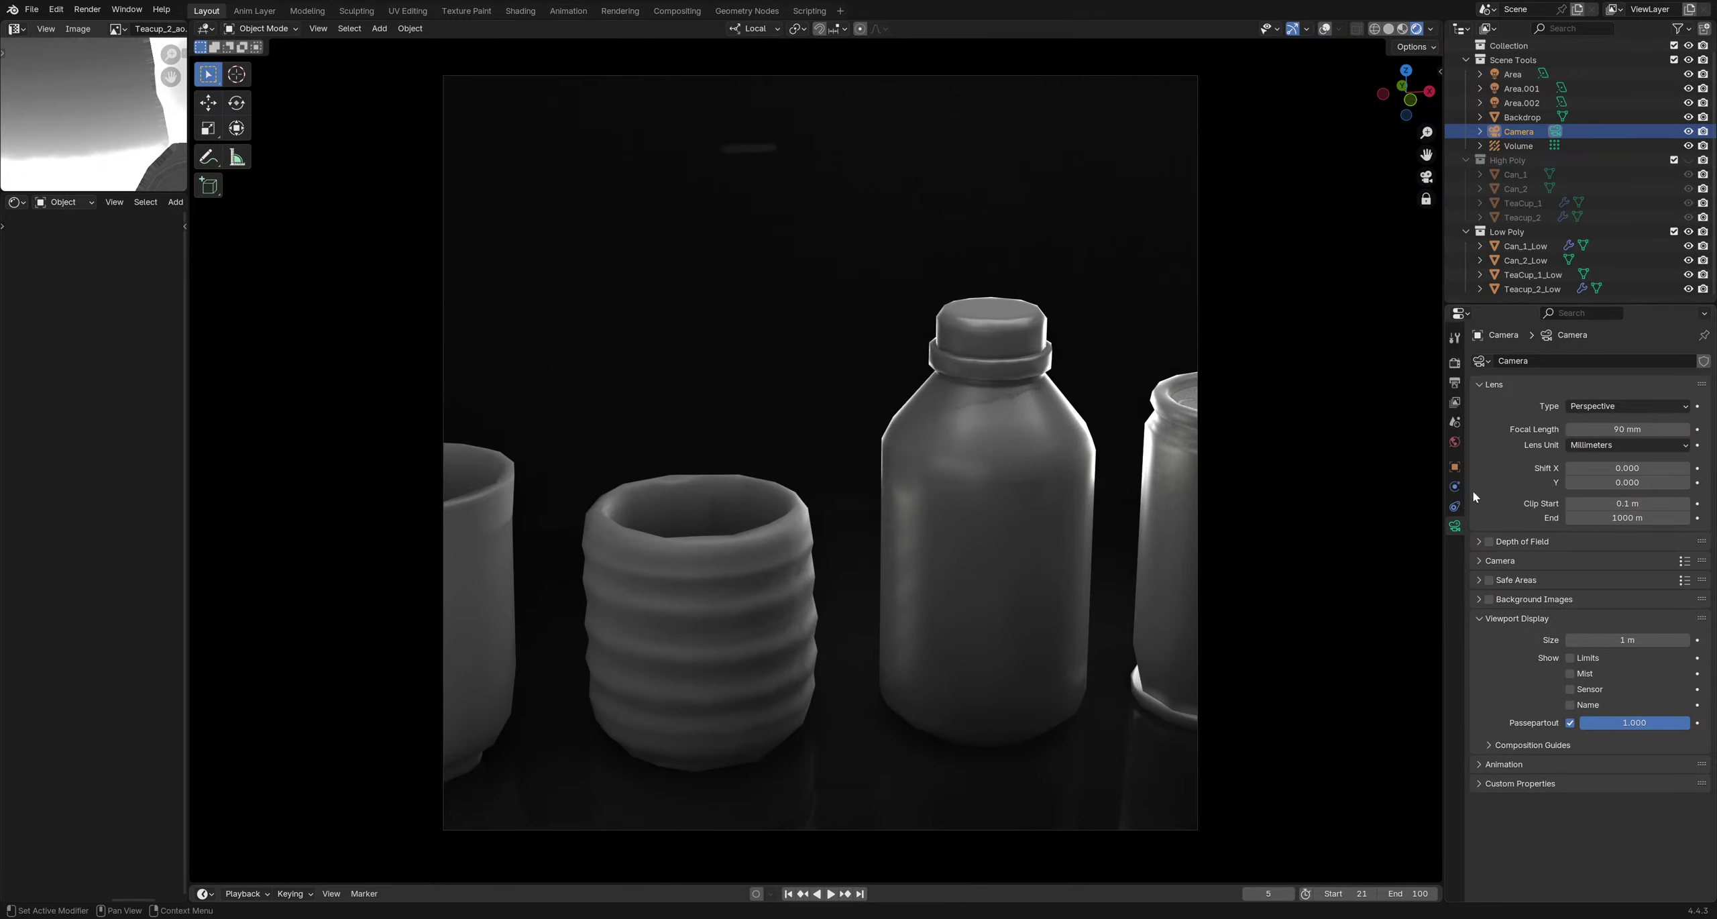
scroll(786, 448, down, 4)
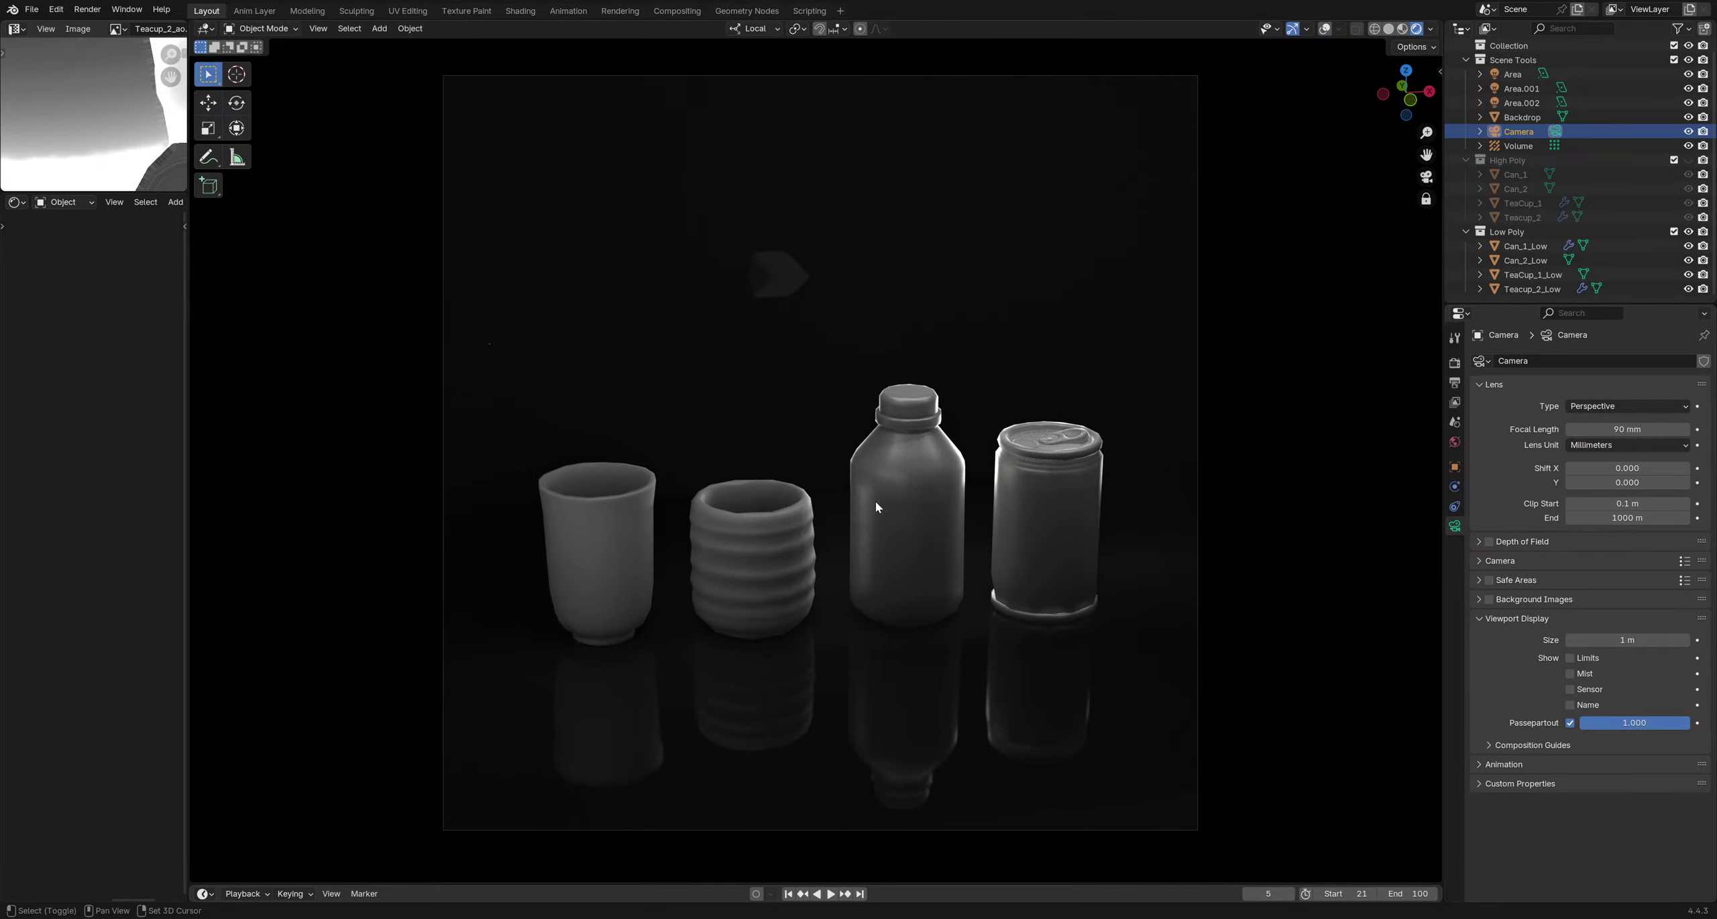
shift+middle_drag(874, 498, 837, 498)
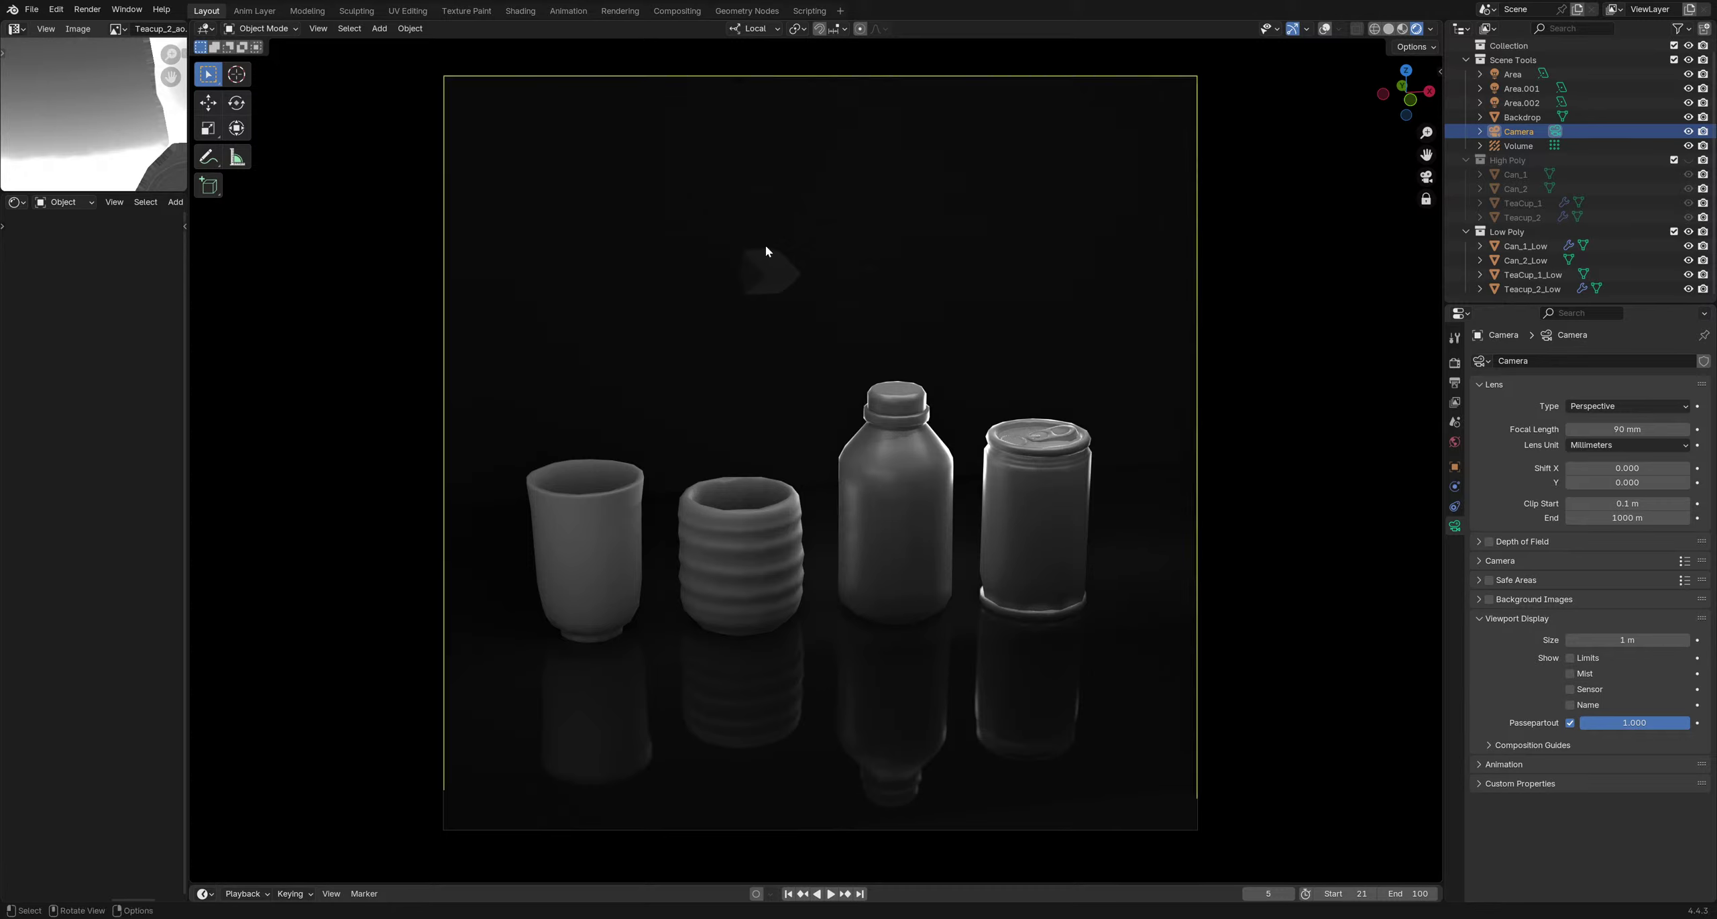
Set the camera's focal length to 100 mm
double_click(1609, 430)
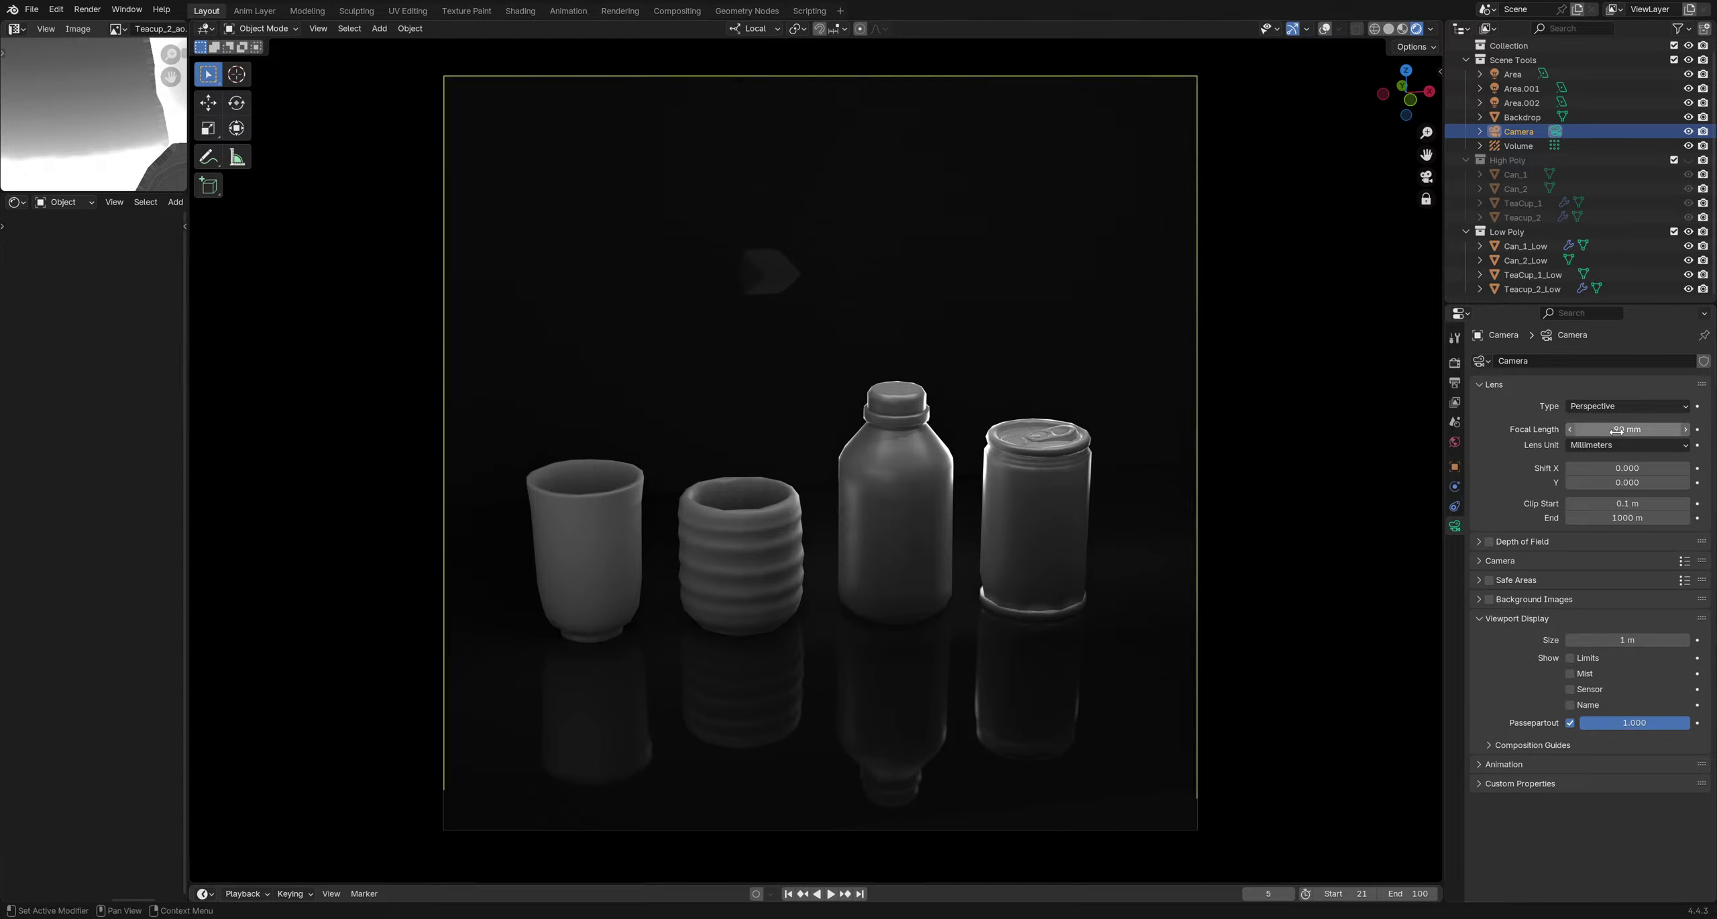
text(110)
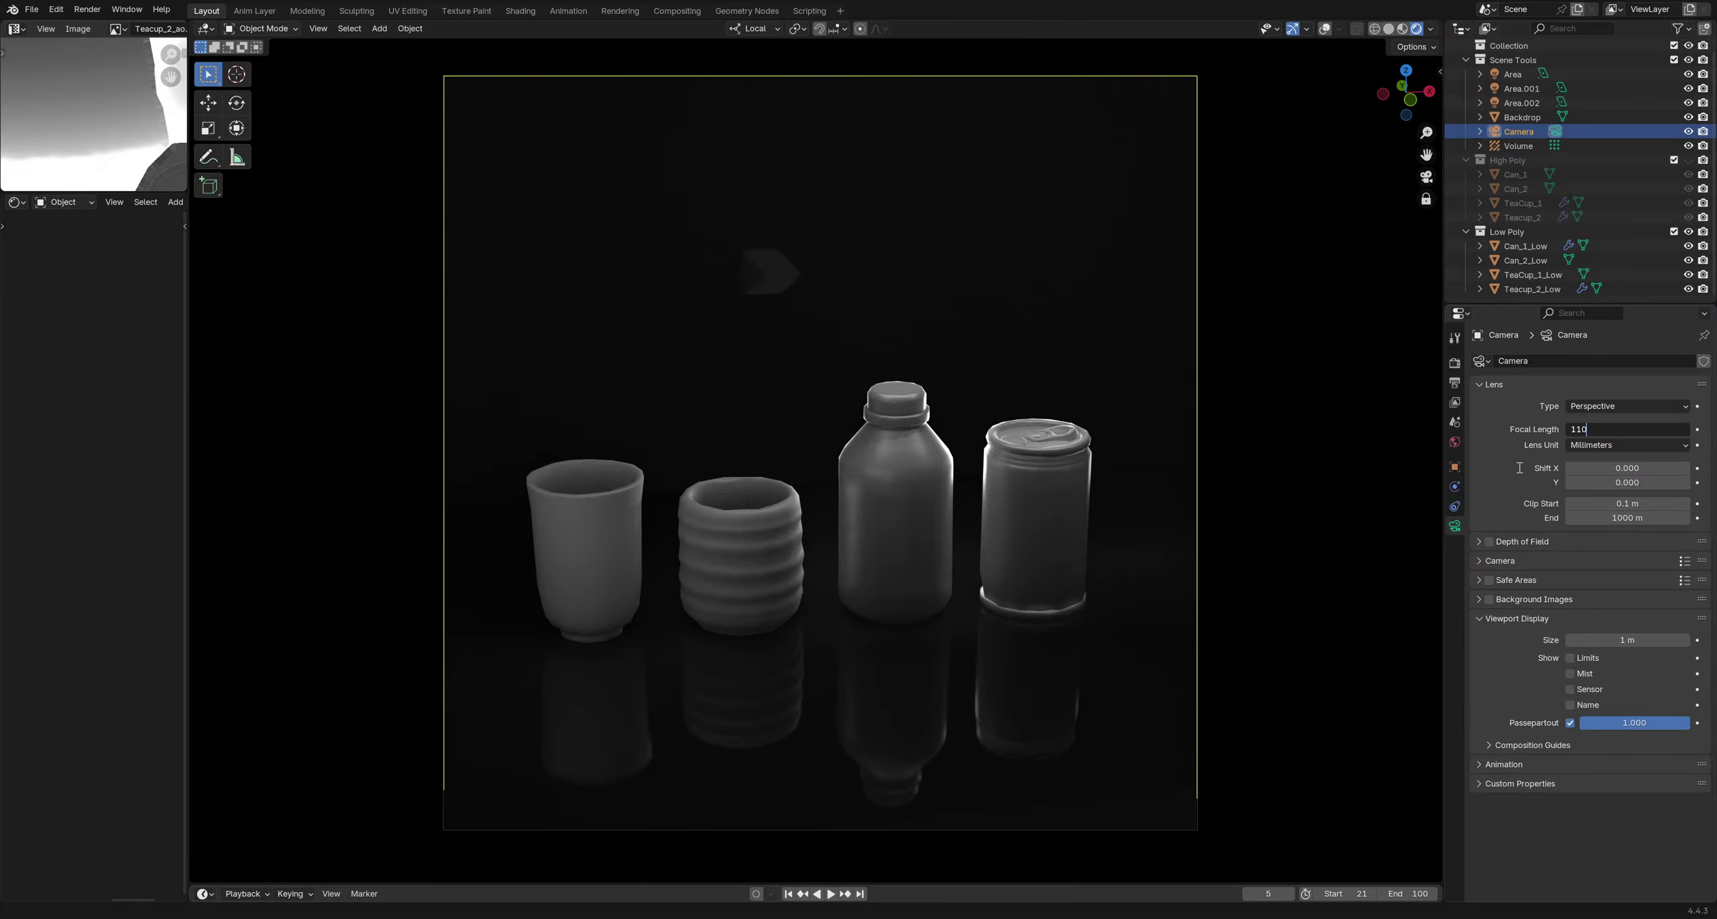
key(BackSpace)
key(BackSpace)
text(00)
key(Return)
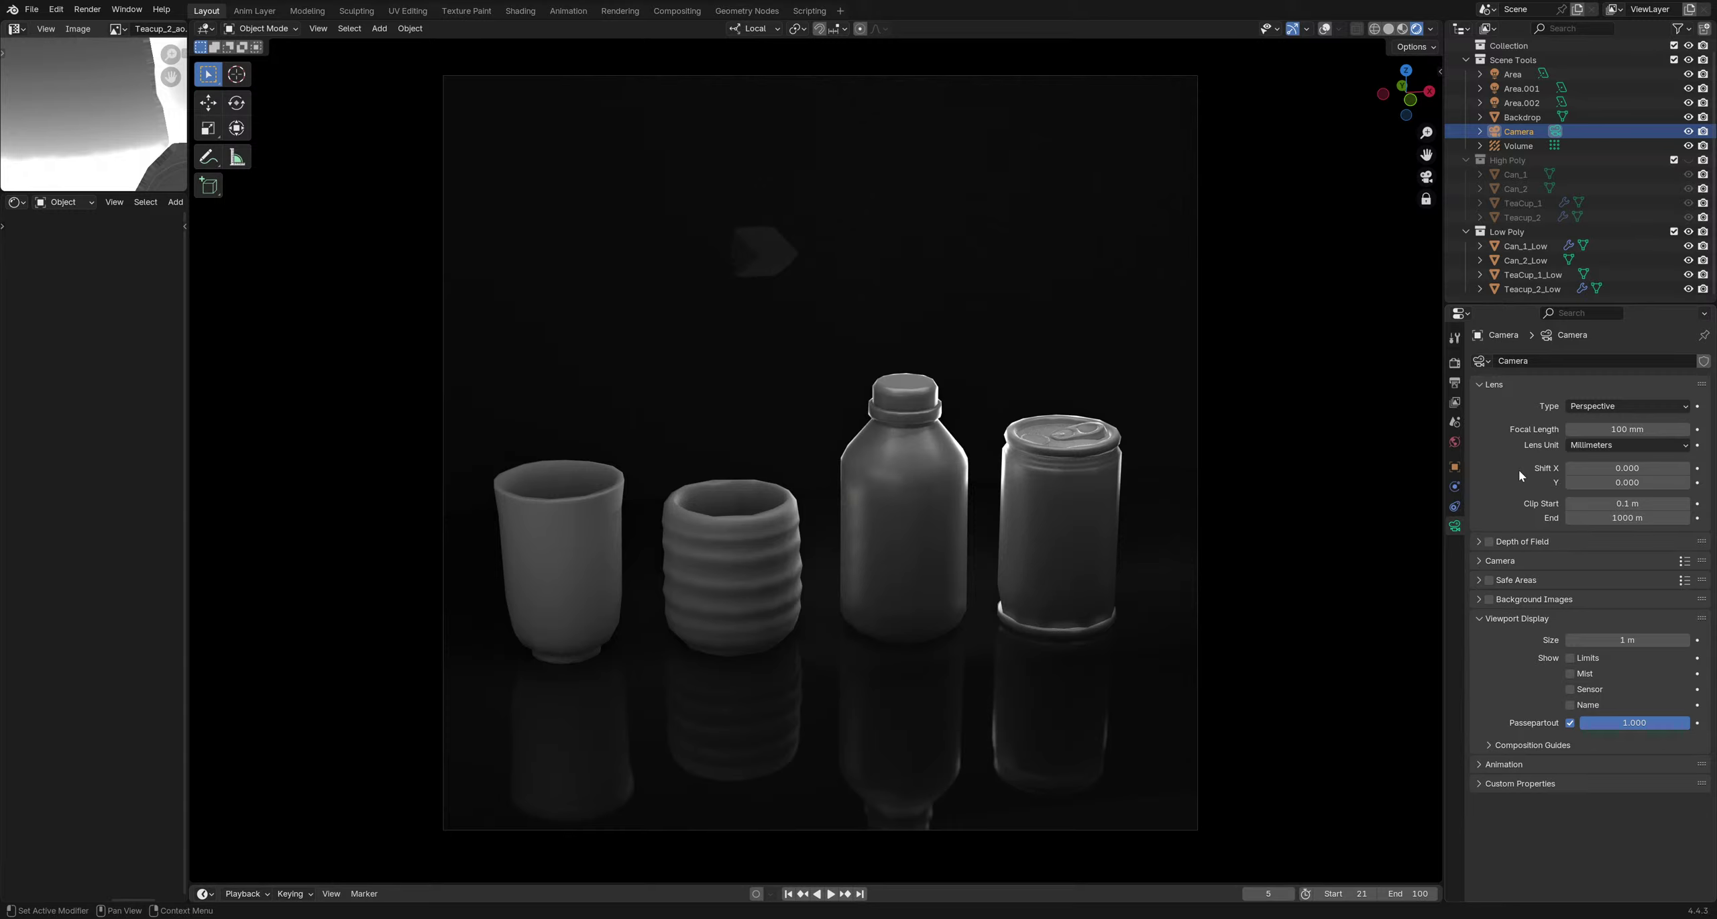
Set the camera's focal length to 200 mm and pull it back until all four products fit the frame
double_click(1617, 429)
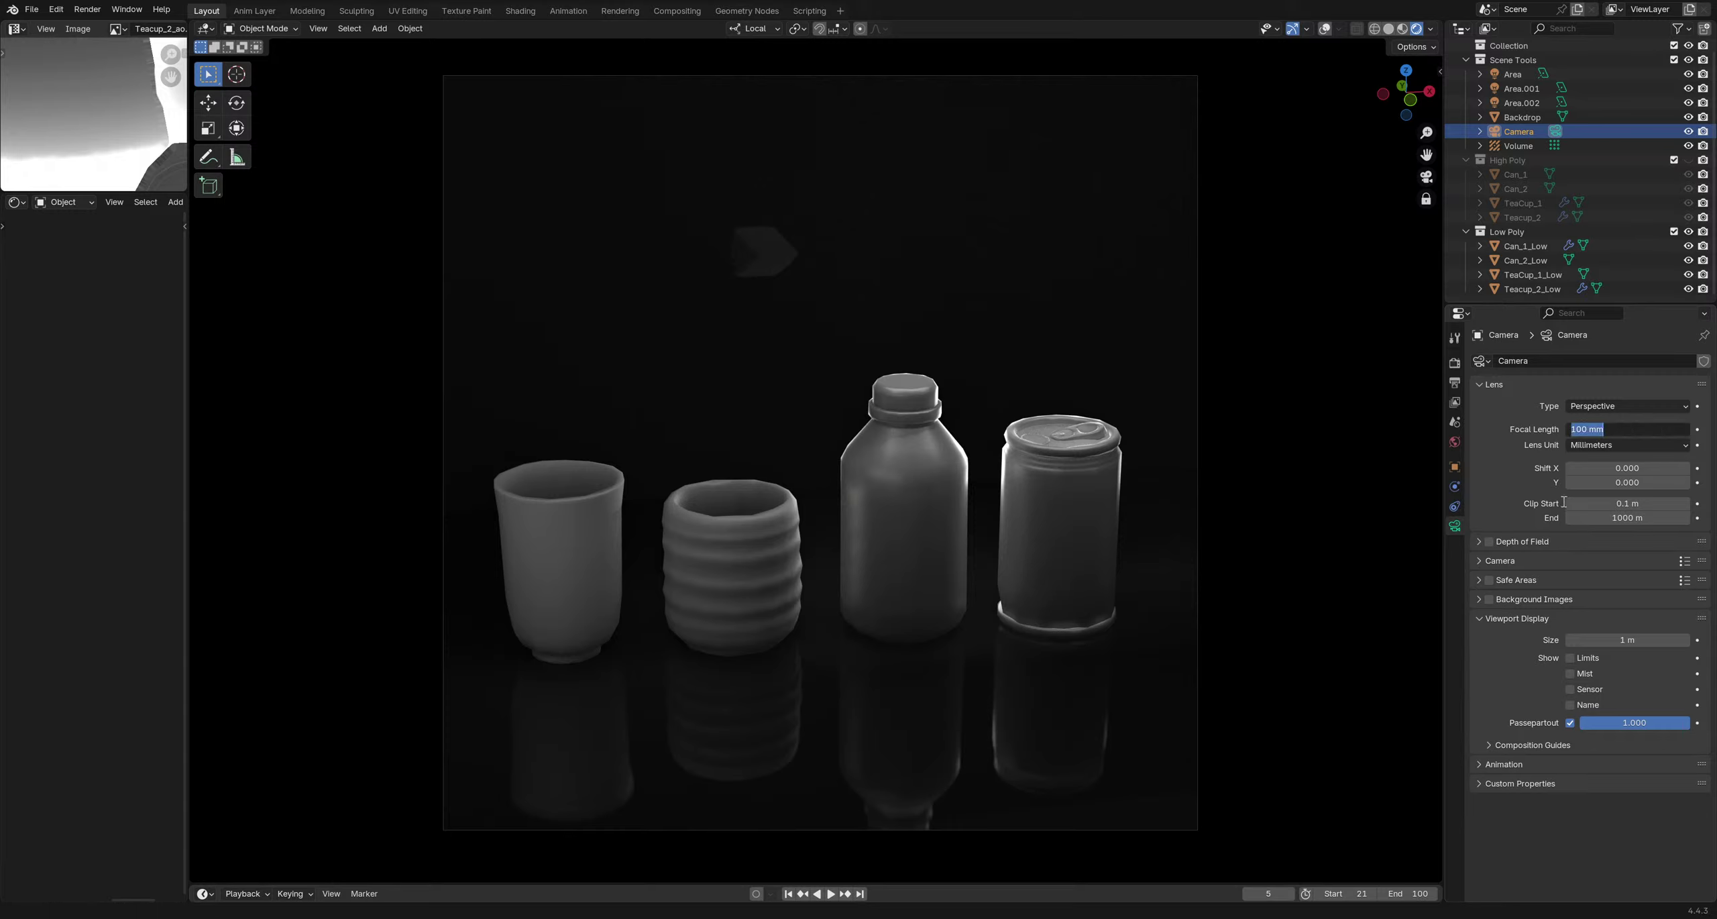
text(200)
key(Return)
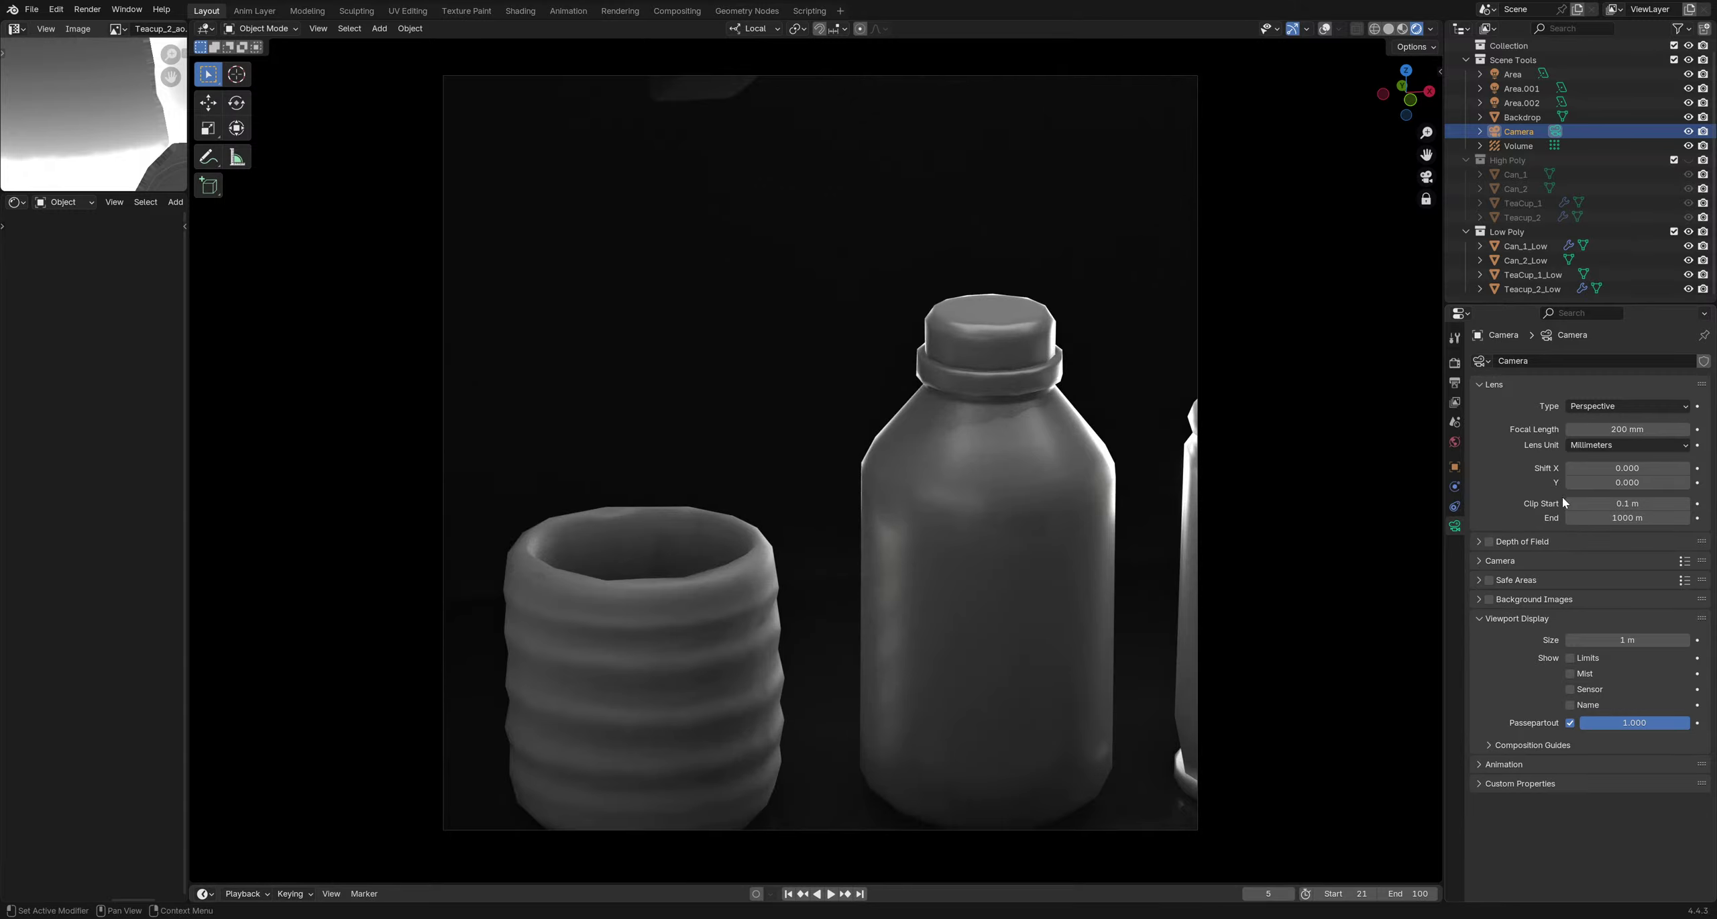
scroll(832, 491, down, 6)
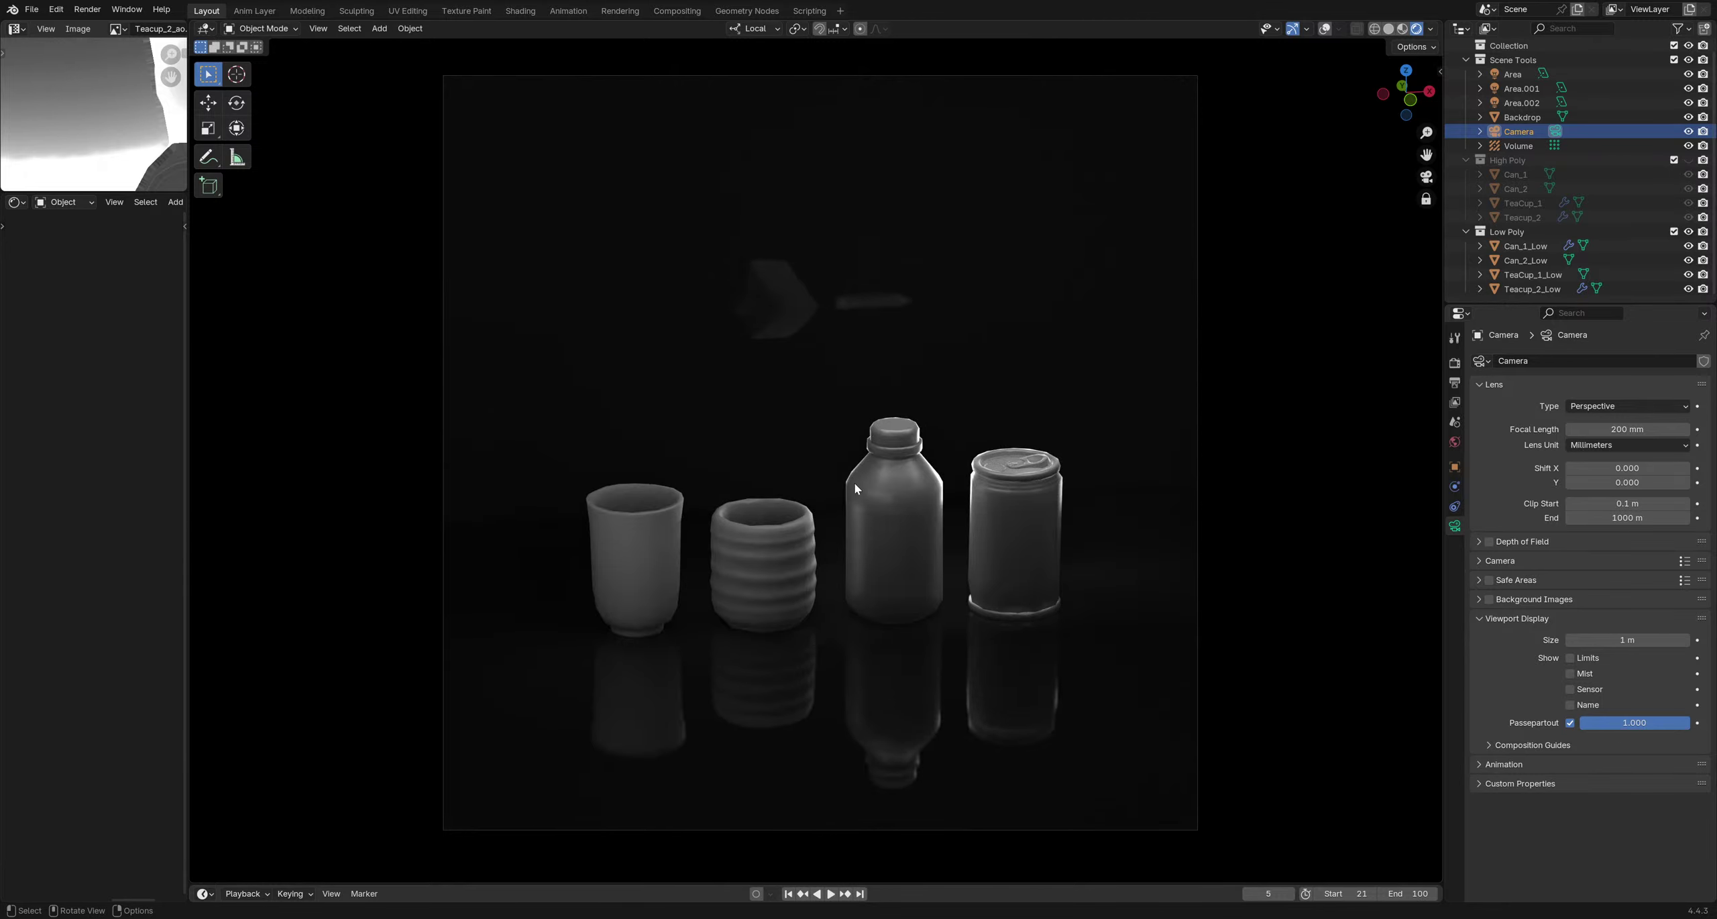
scroll(853, 483, down, 3)
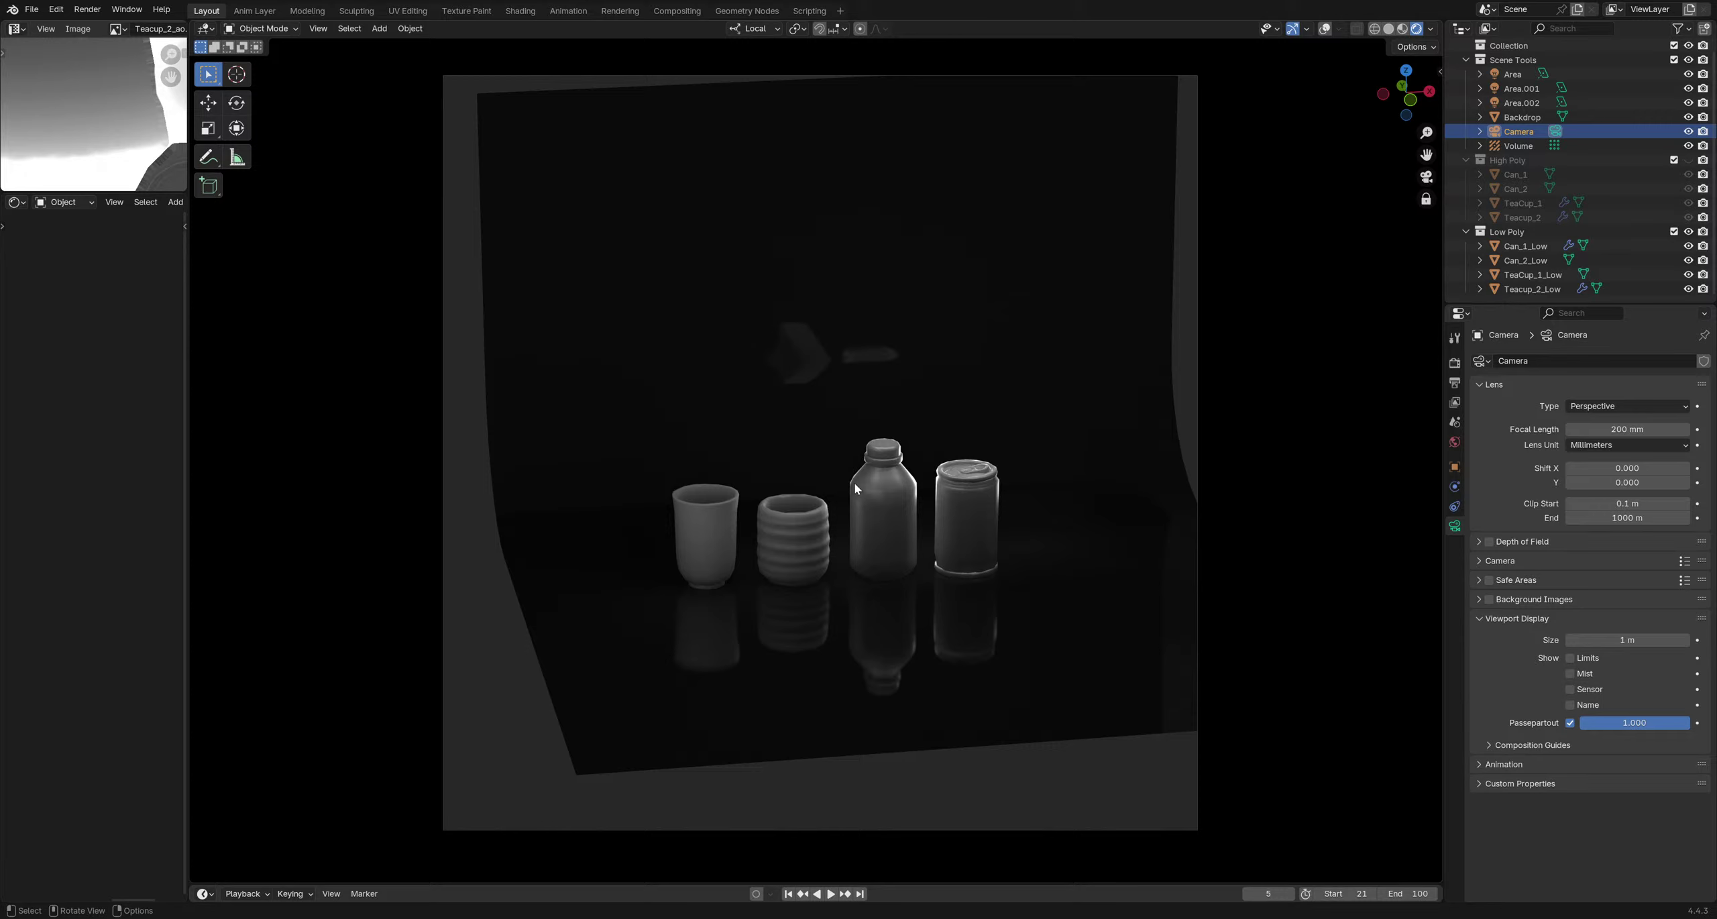
scroll(855, 488, up, 4)
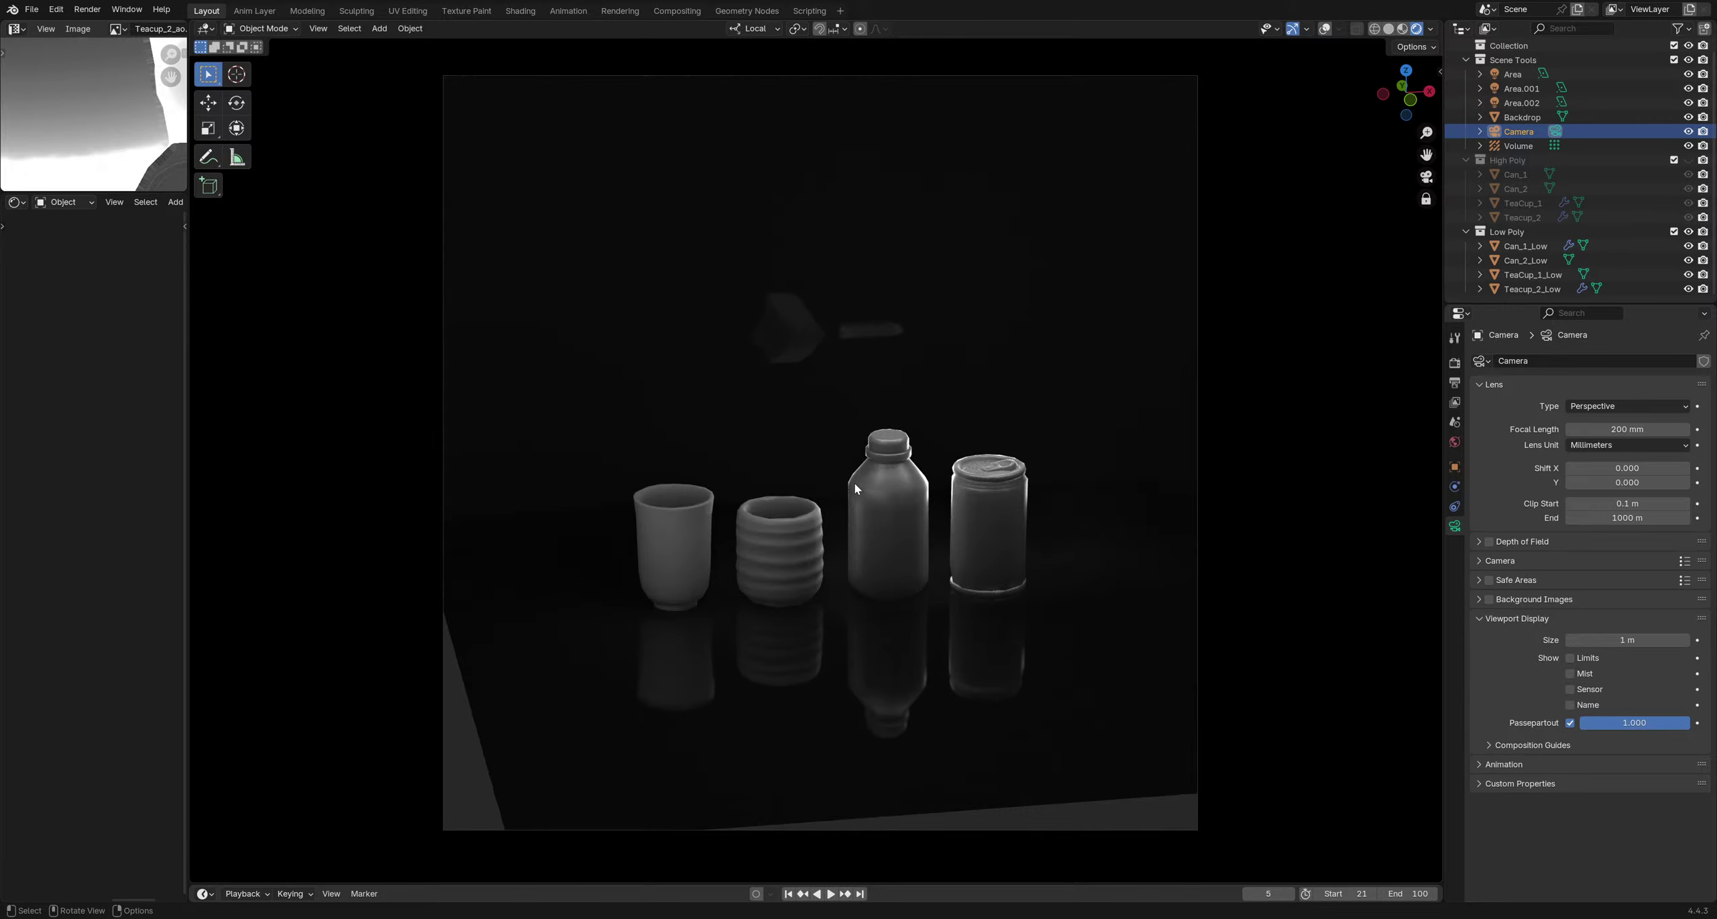
key(shift)
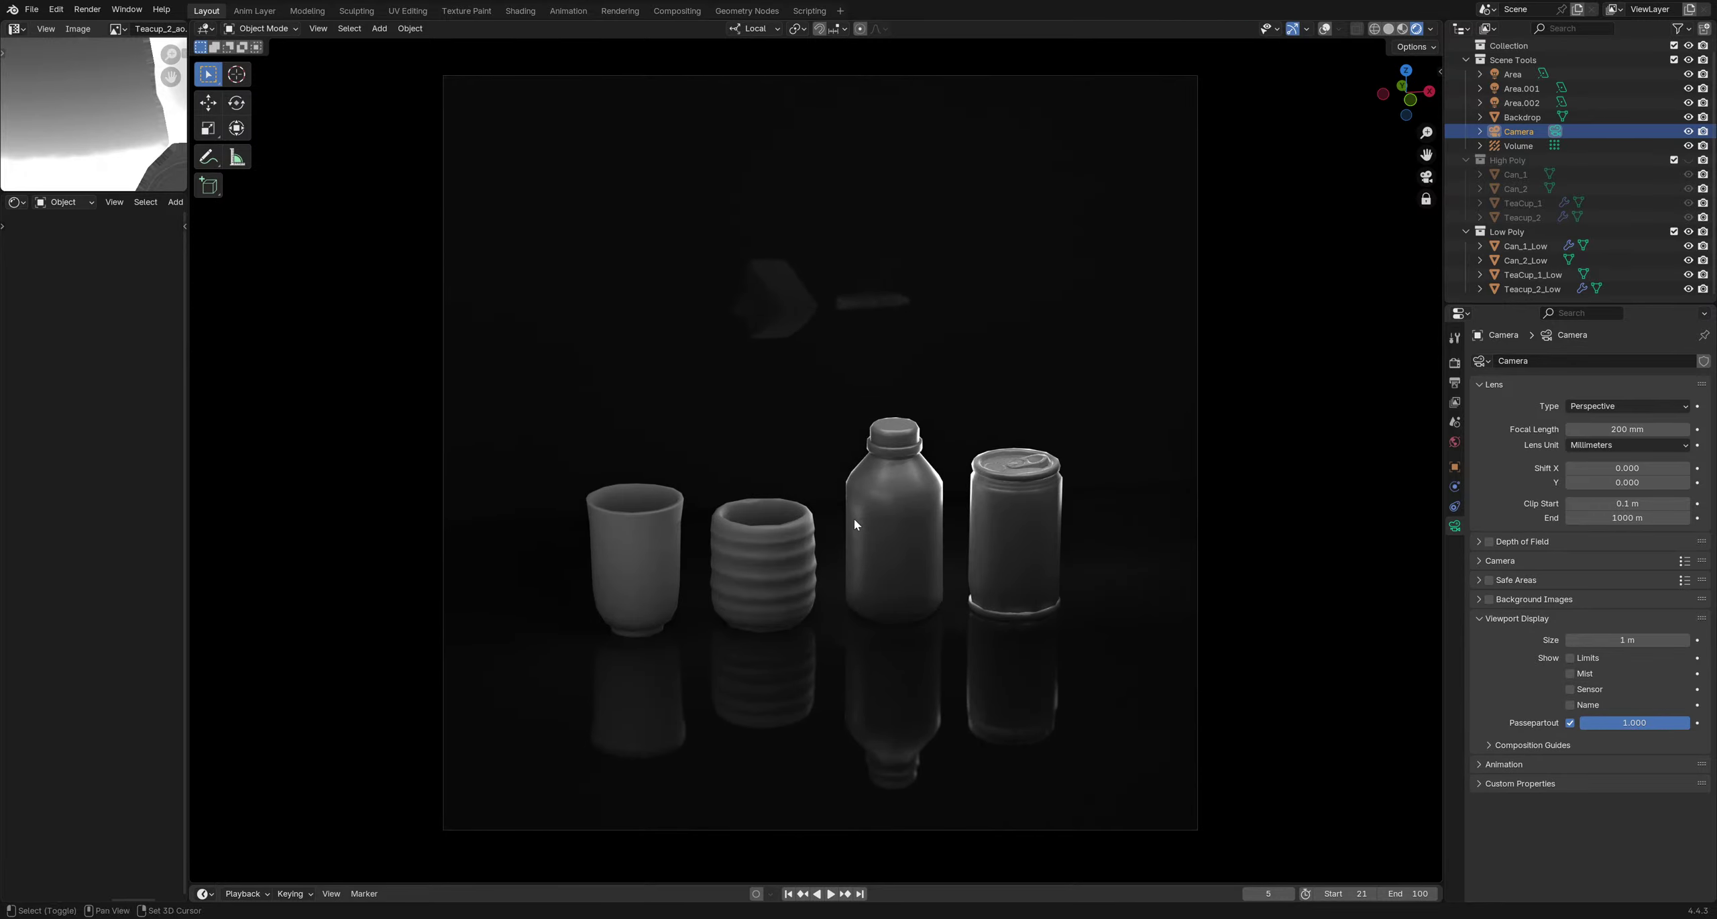
Orbit the locked camera to a slightly lower angle on the four products and save the file
middle_drag(855, 519, 826, 569)
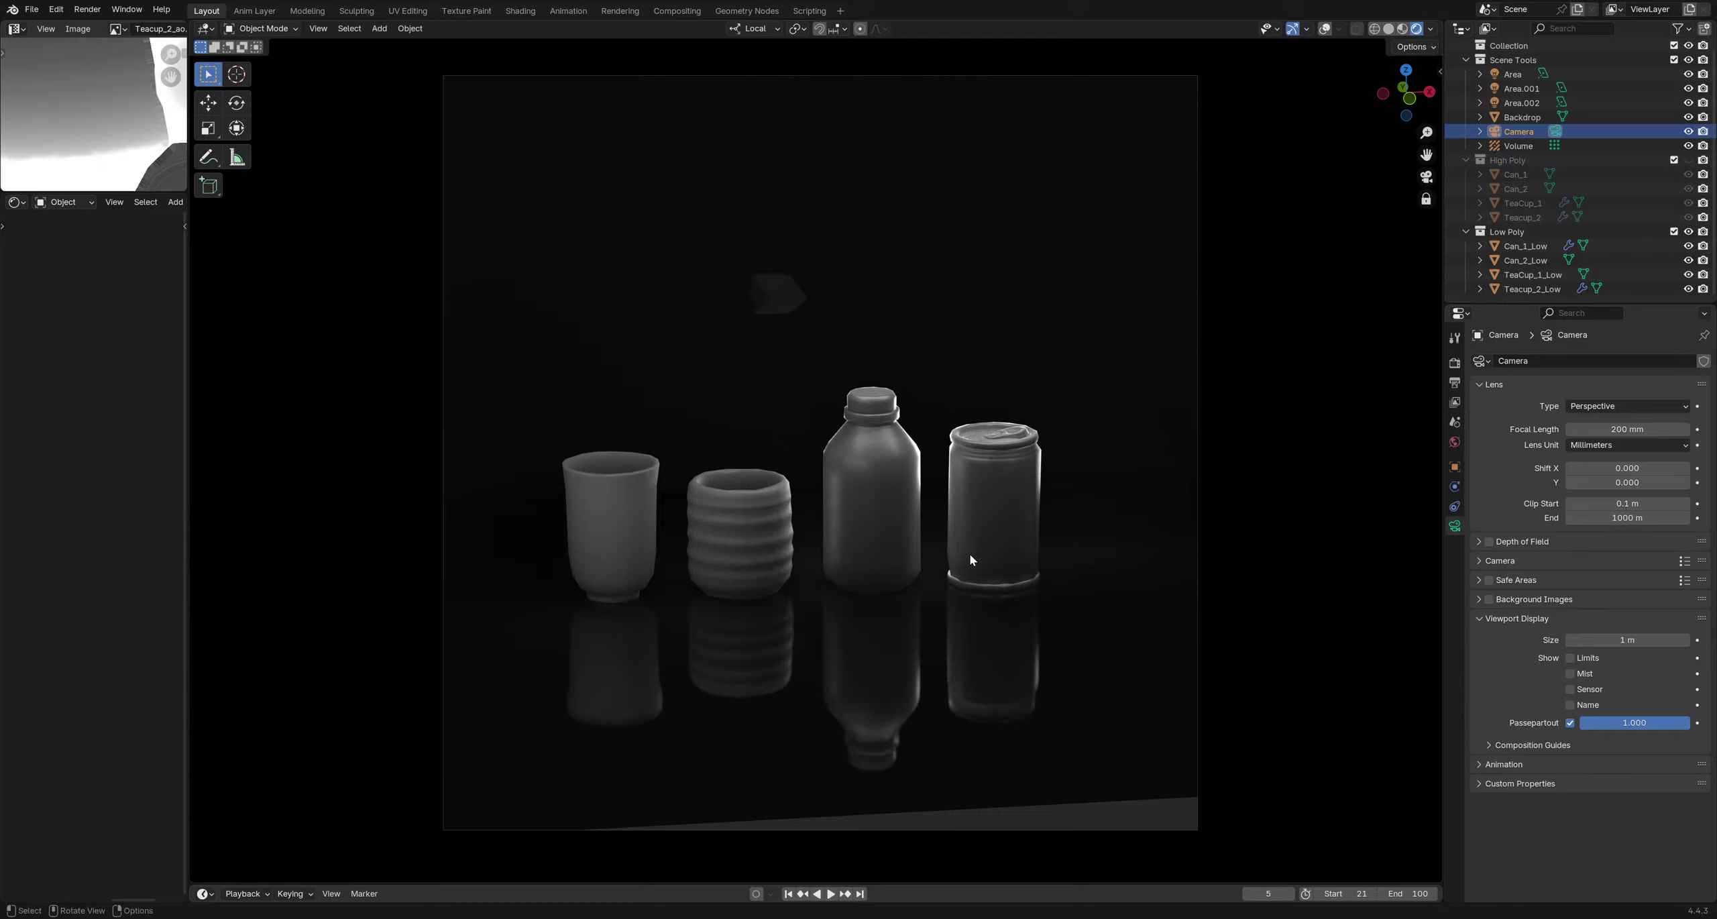
middle_drag(961, 558, 959, 577)
key(ctrl)
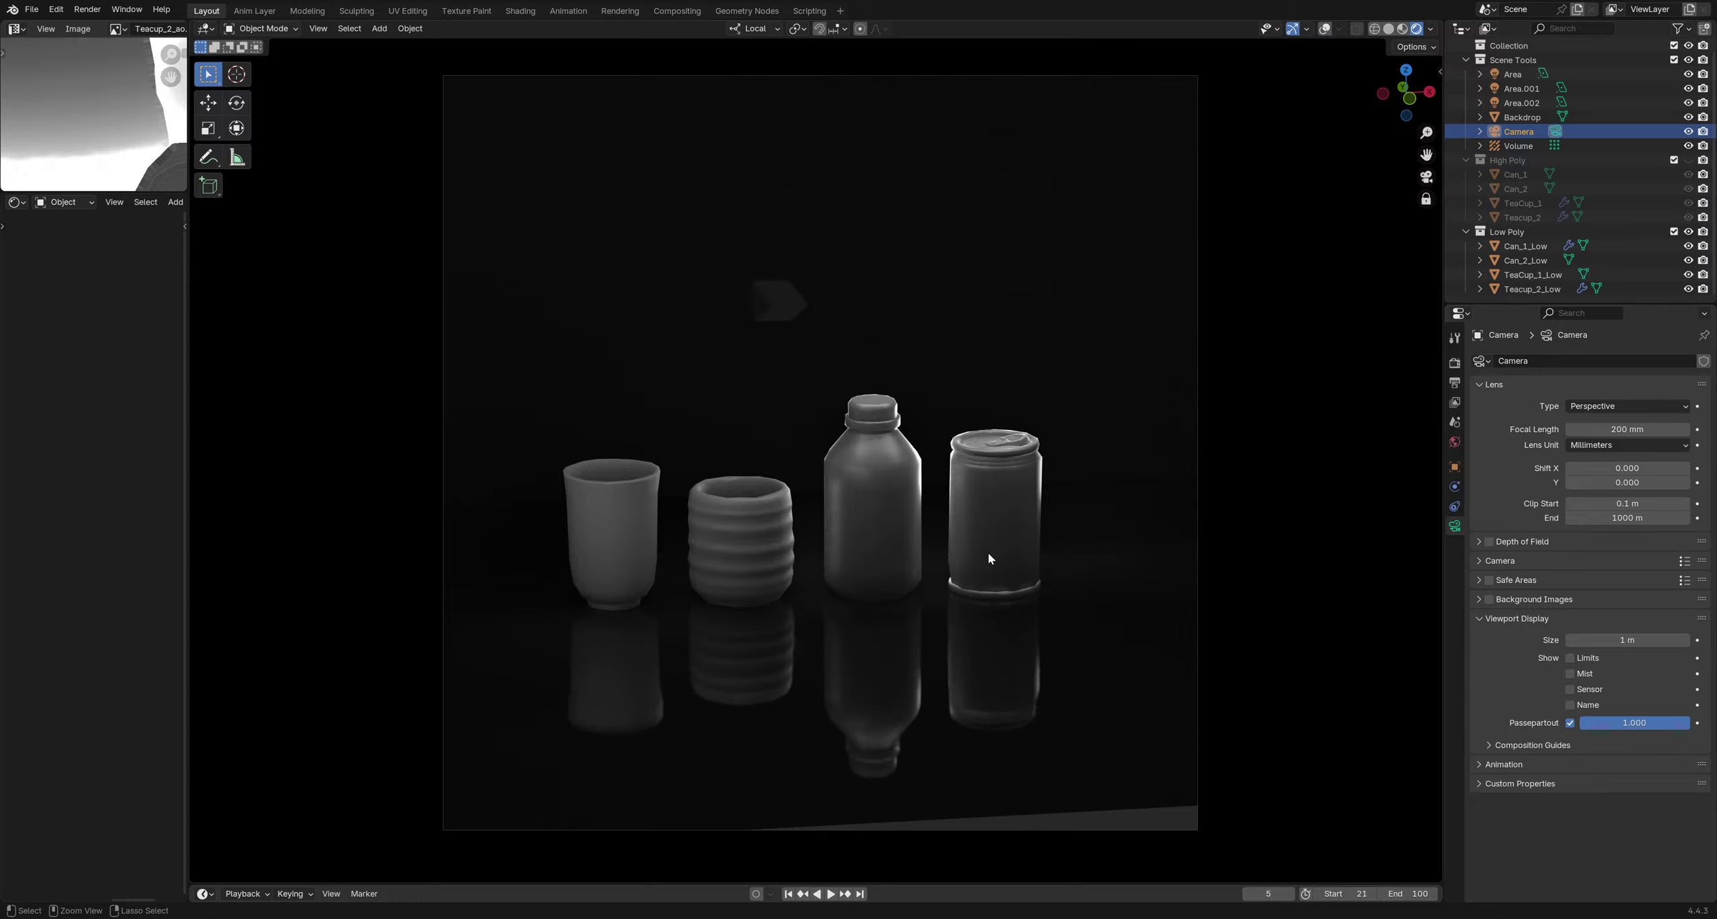
key(ctrl+s)
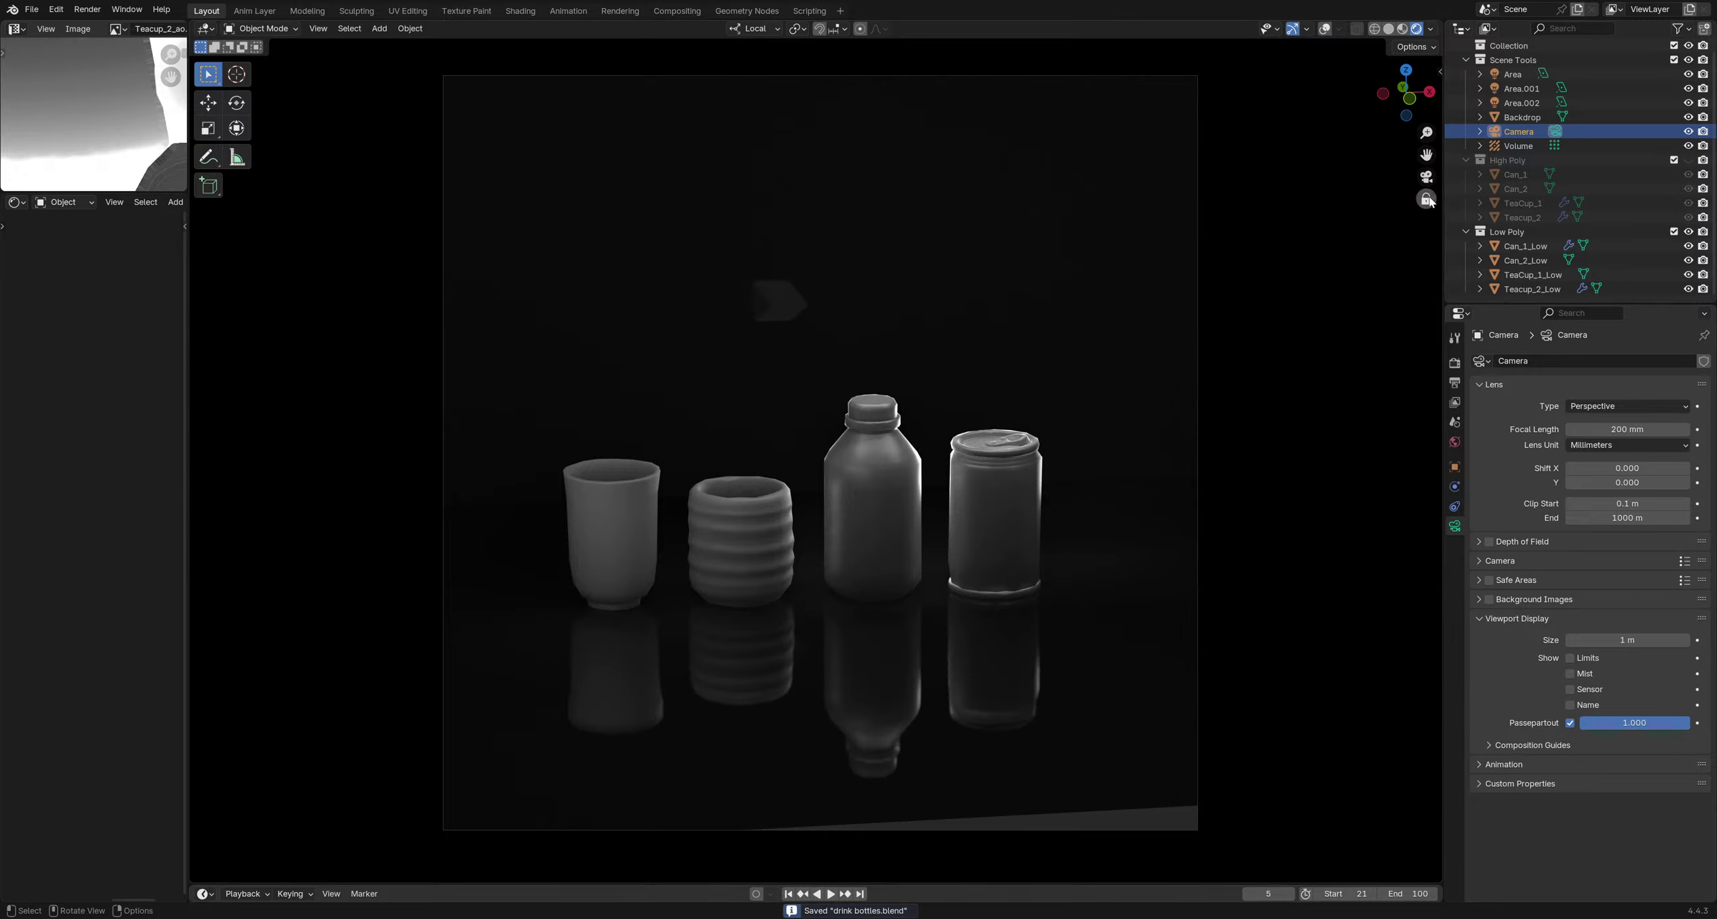
Unlock the camera from the view and move the backdrop's back wall and curved section along the local Y axis
middle_drag(812, 371, 801, 502)
scroll(835, 505, up, 5)
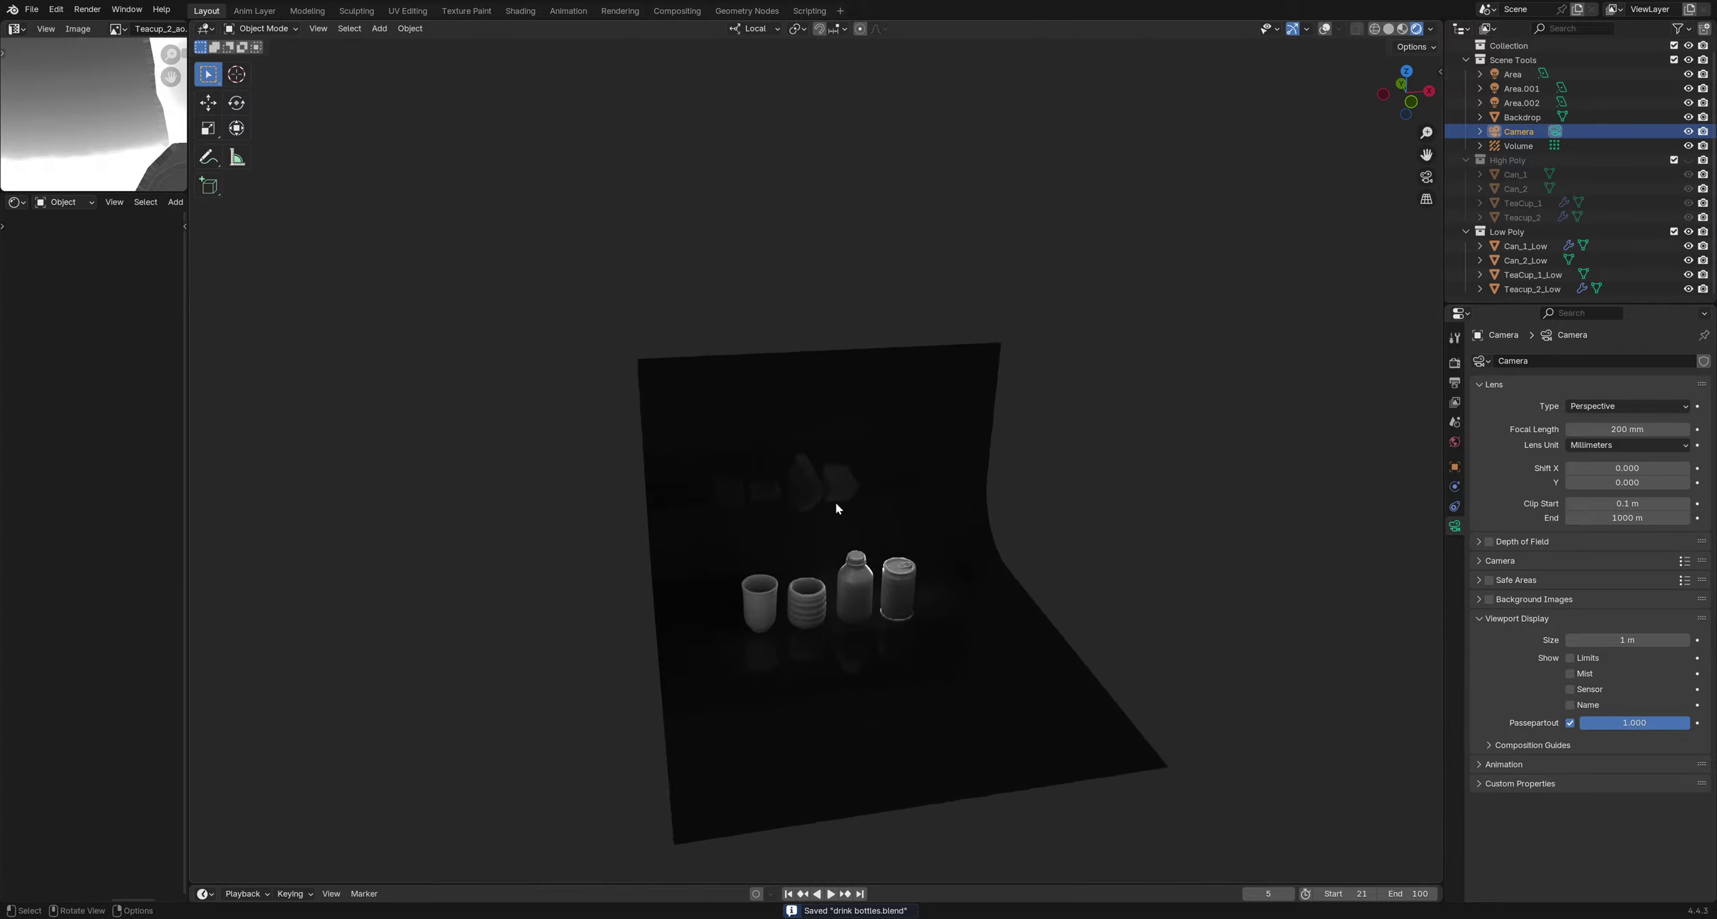
click(843, 497)
key(Tab)
key(shift+alt+z)
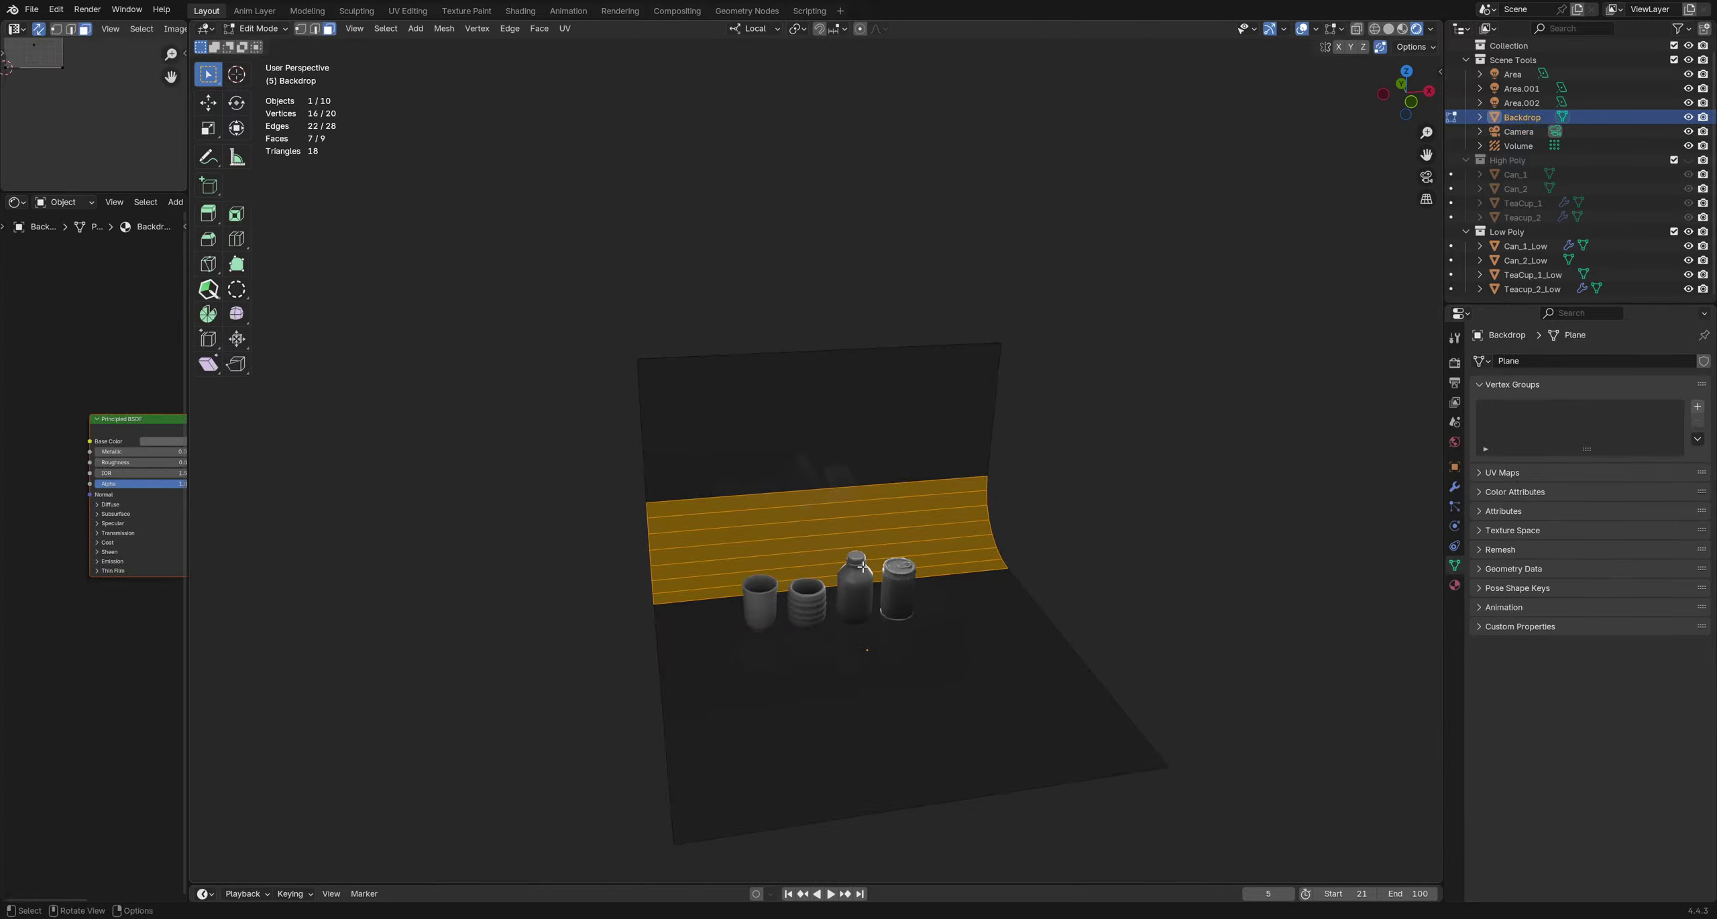
middle_drag(837, 524, 768, 516)
click(756, 364)
shift+click(831, 528)
key(g)
key(y)
click(944, 452)
Move the top edge of the backdrop's wall about 0.127 m along the local Y axis
key(ctrl+KP_3)
click(747, 237)
key(g)
key(y)
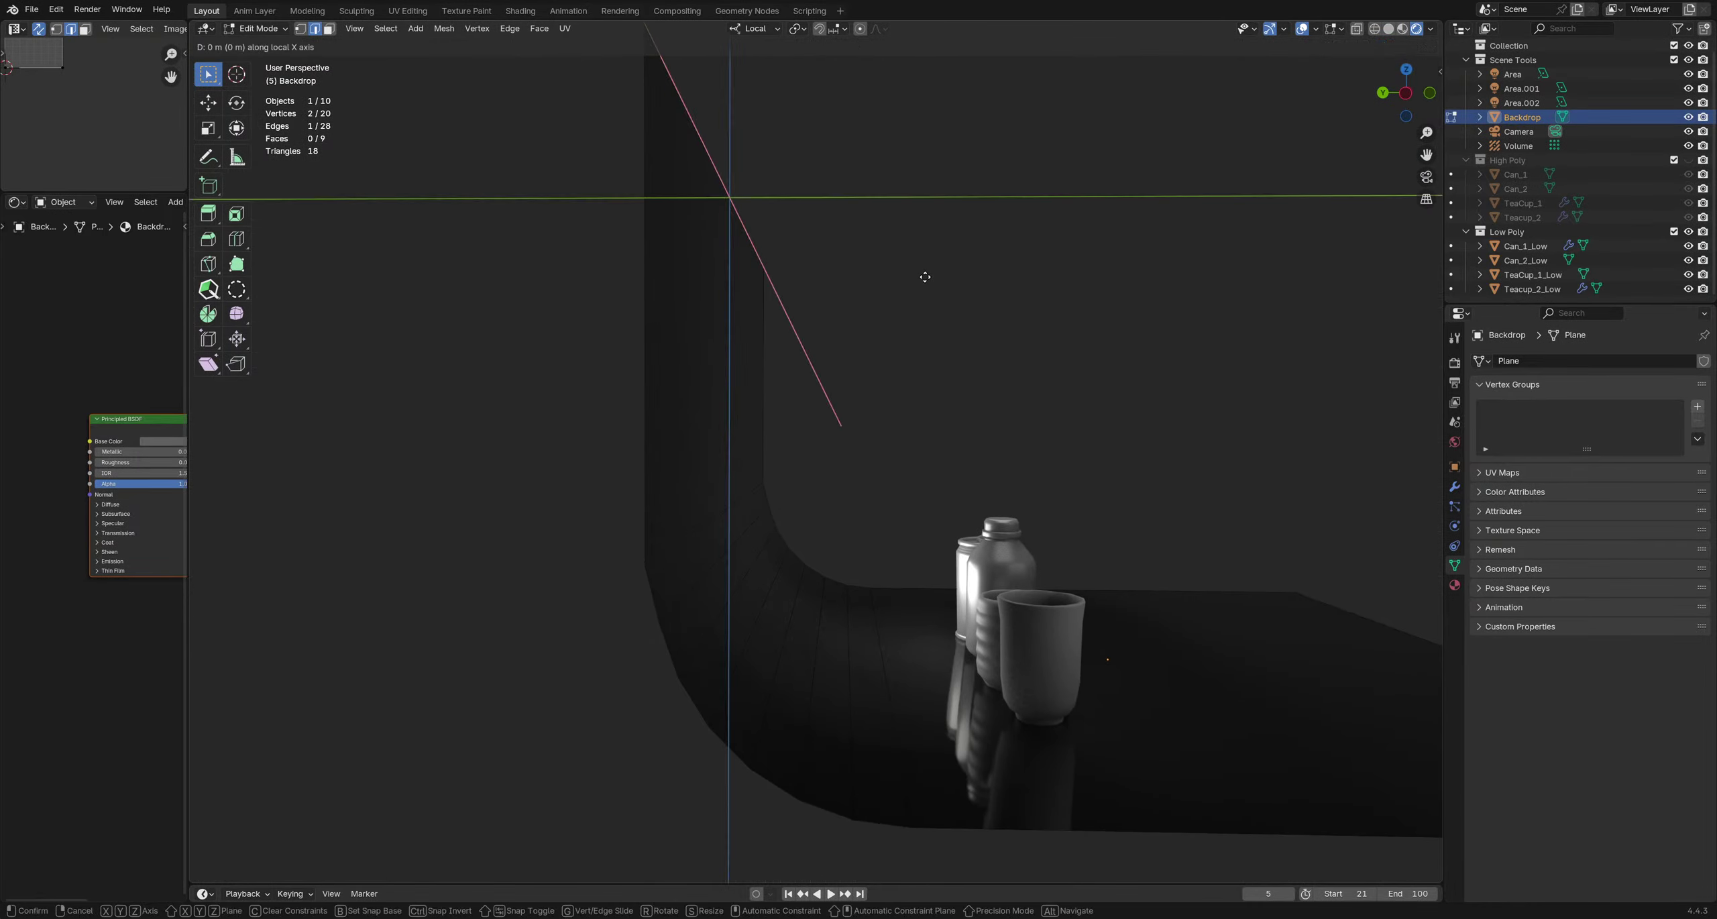
click(907, 279)
key(KP_1)
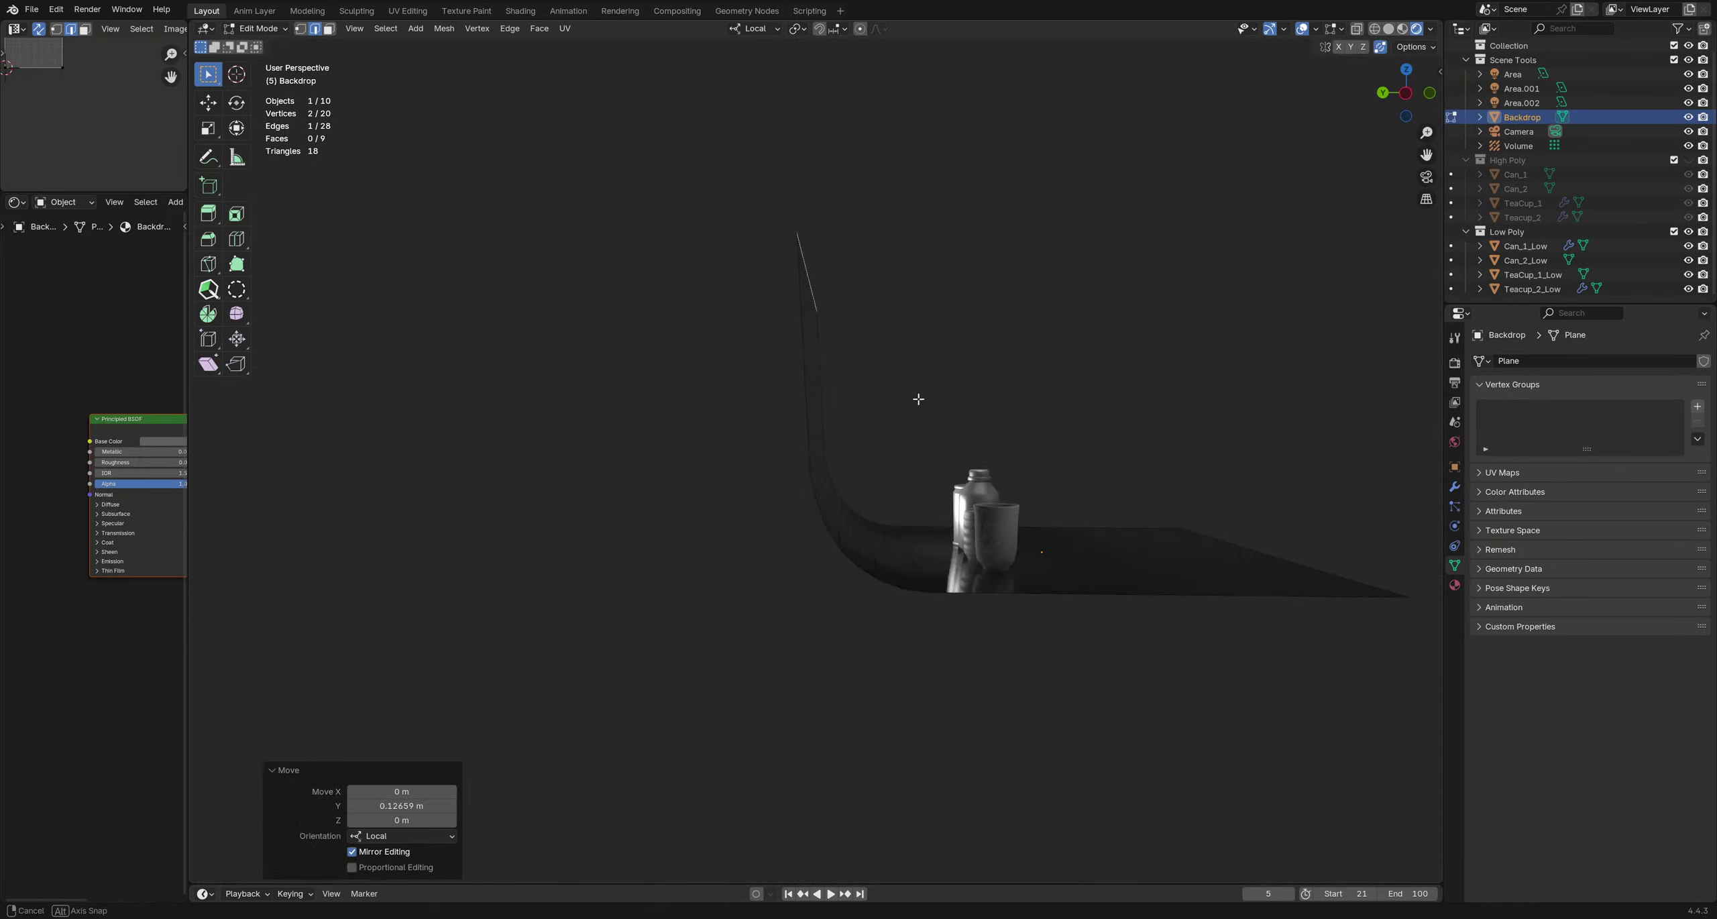
middle_drag(861, 485, 670, 459)
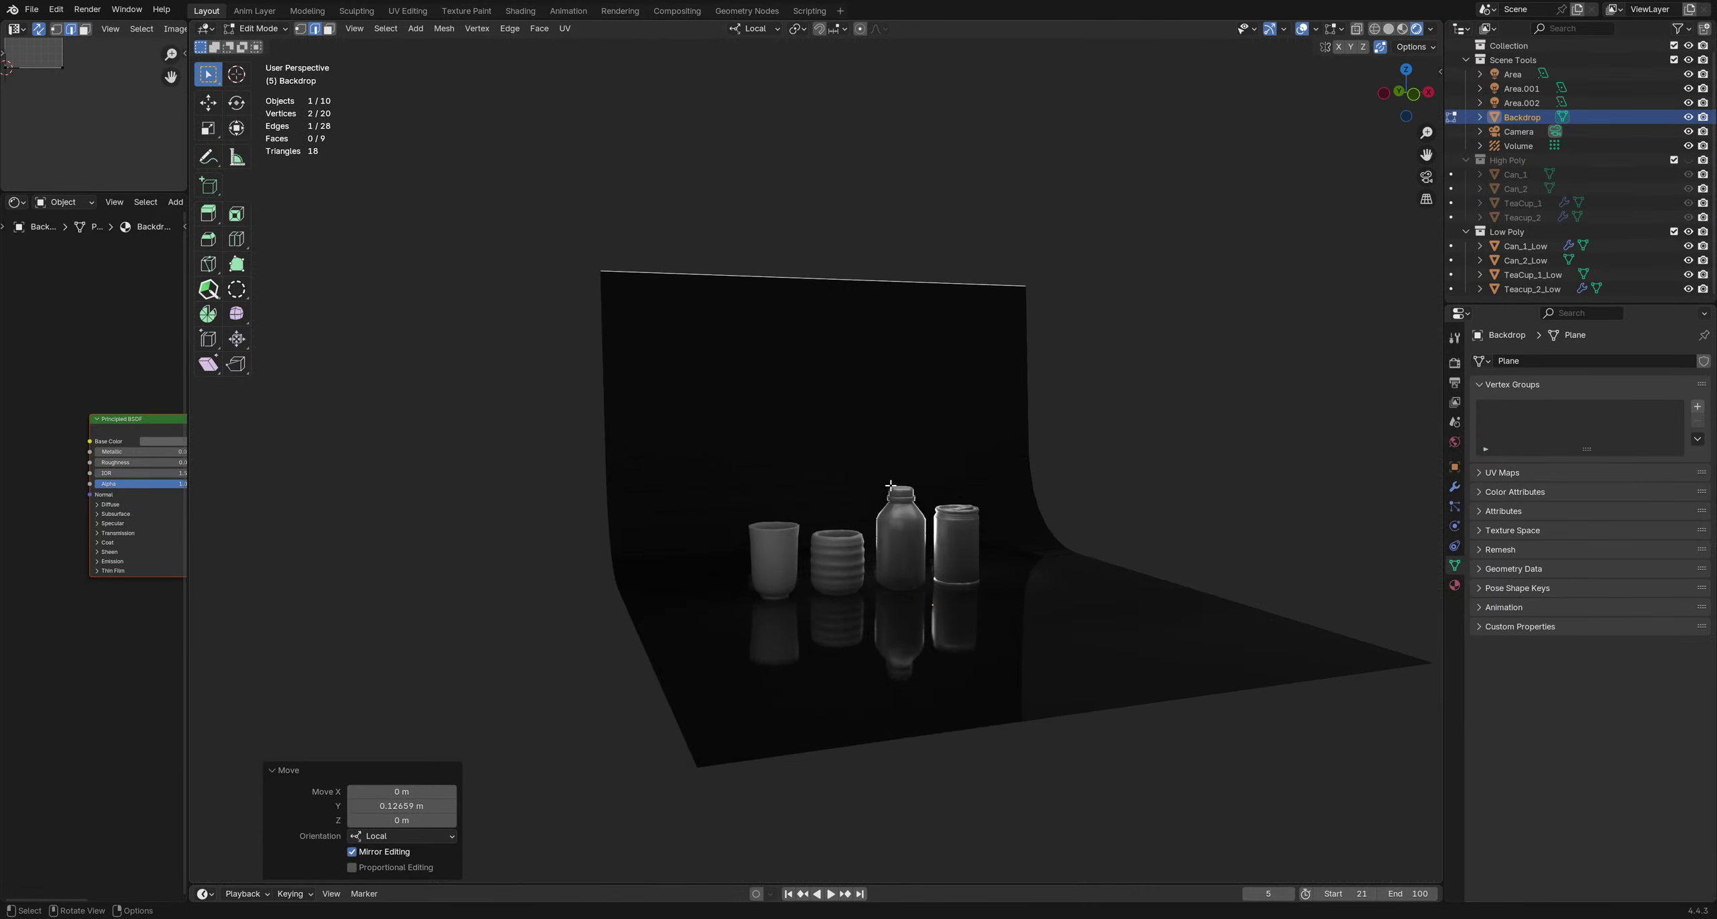
Widen the whole backdrop by scaling it about 1.51 along its local X axis and save the file
key(Tab)
click(1151, 426)
middle_drag(1151, 426, 979, 499)
click(979, 499)
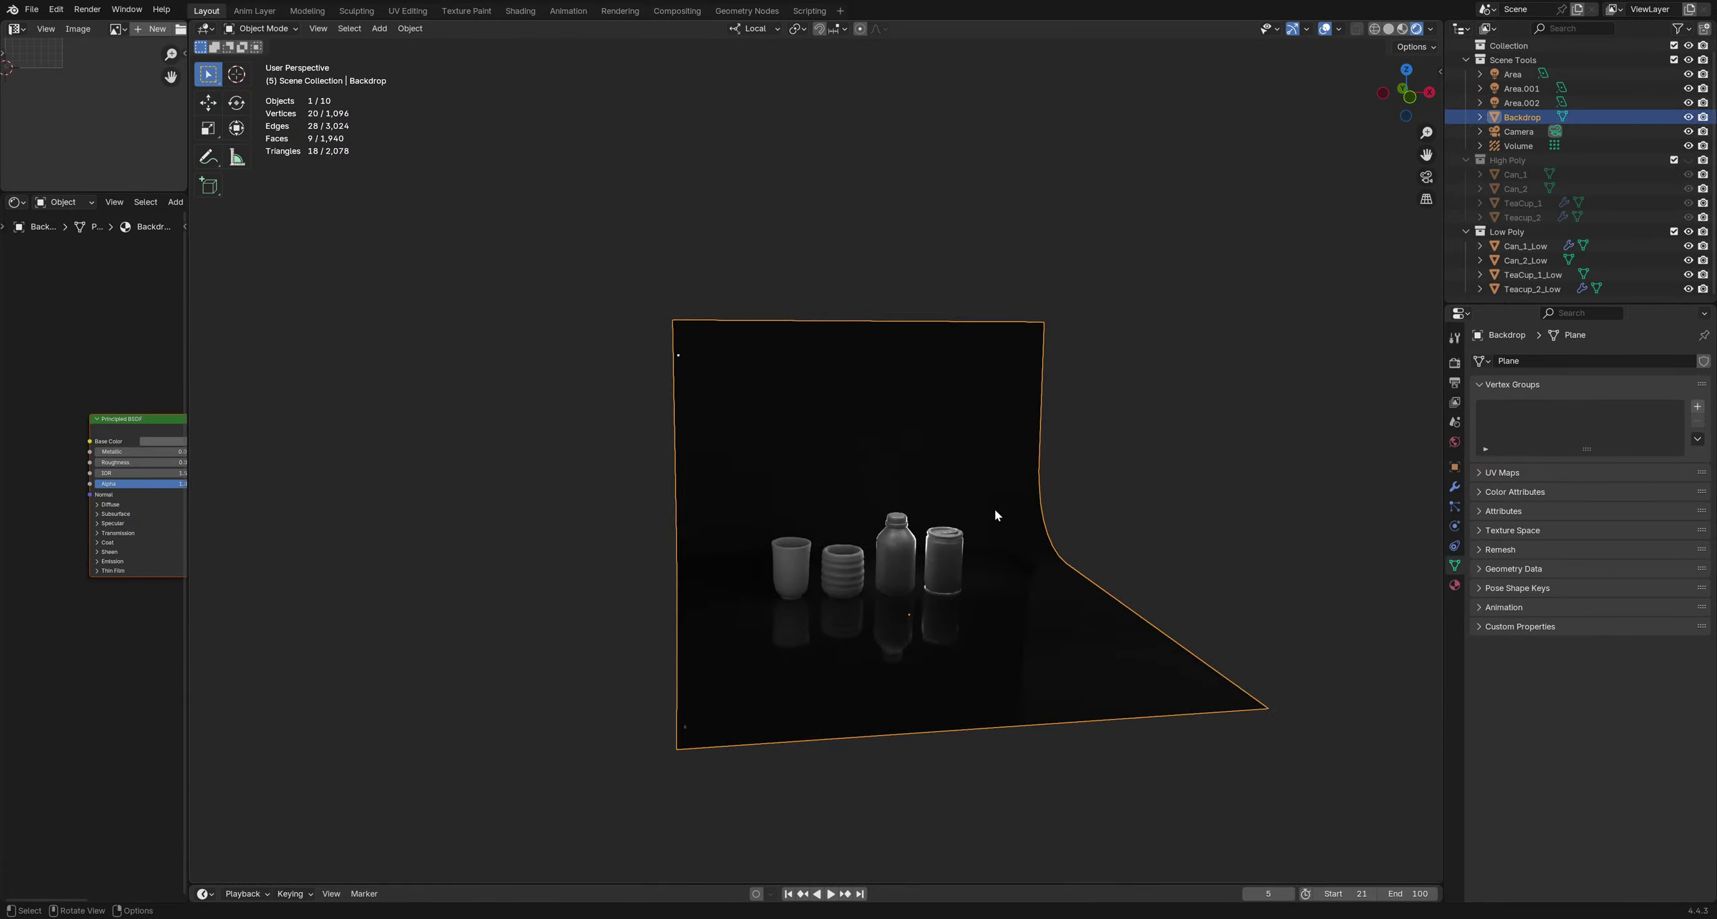
key(s)
key(x)
click(1078, 502)
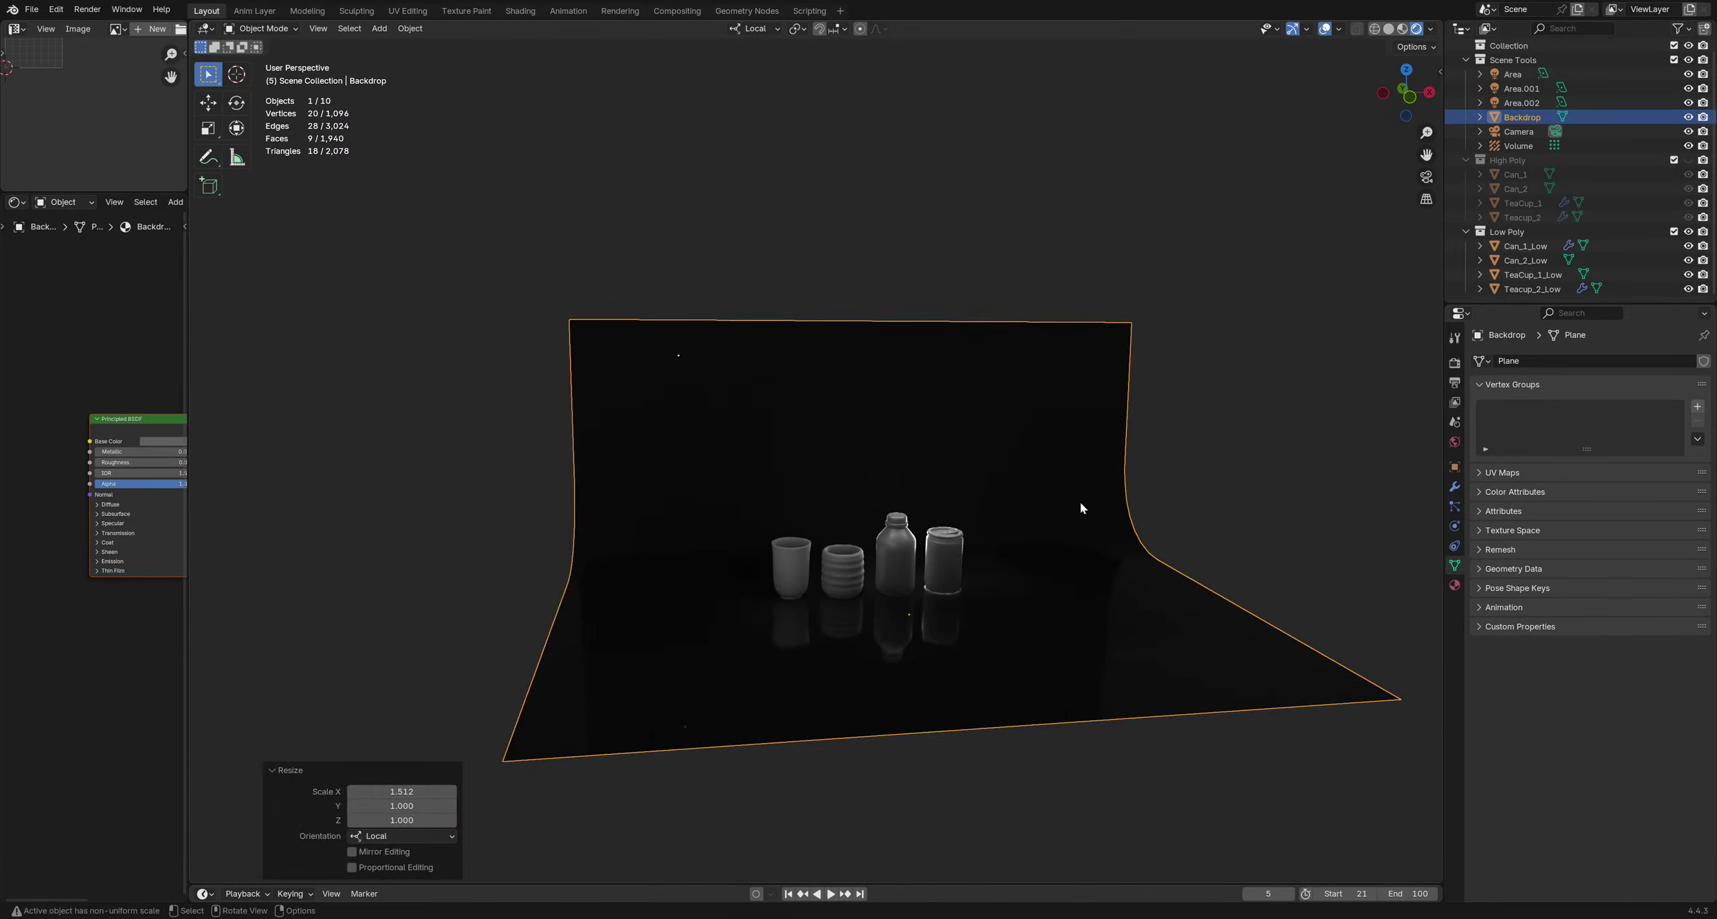
click(1221, 487)
scroll(891, 557, up, 2)
shift+middle_drag(906, 570, 954, 506)
key(ctrl+s)
scroll(889, 486, up, 3)
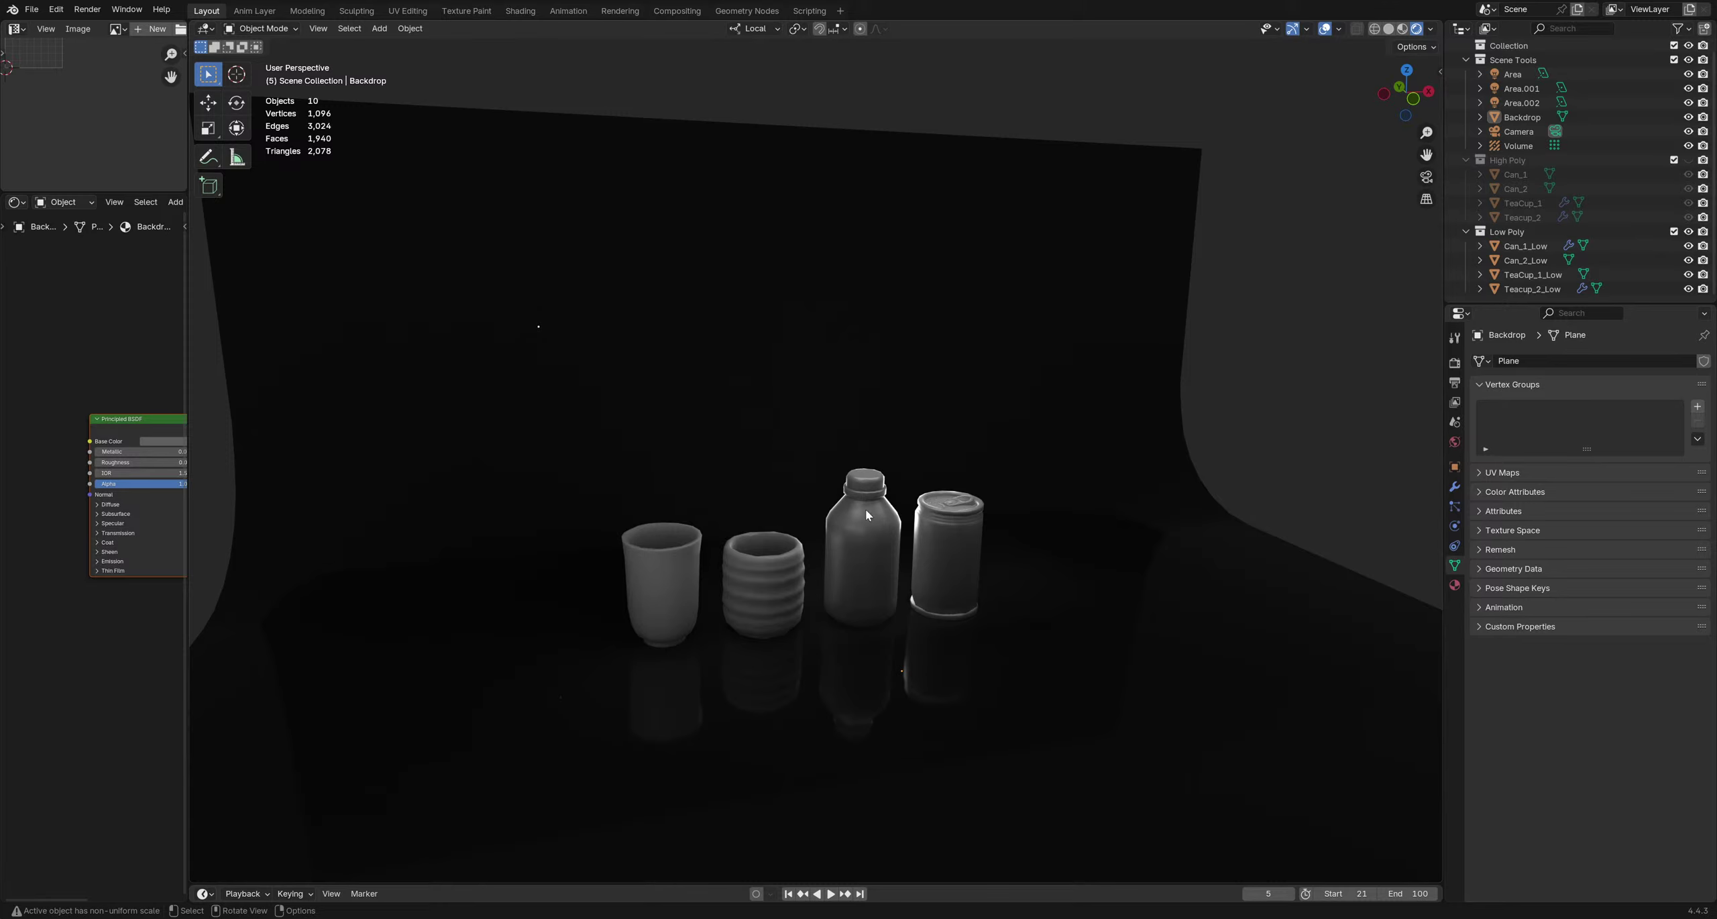
middle_drag(961, 558, 797, 435)
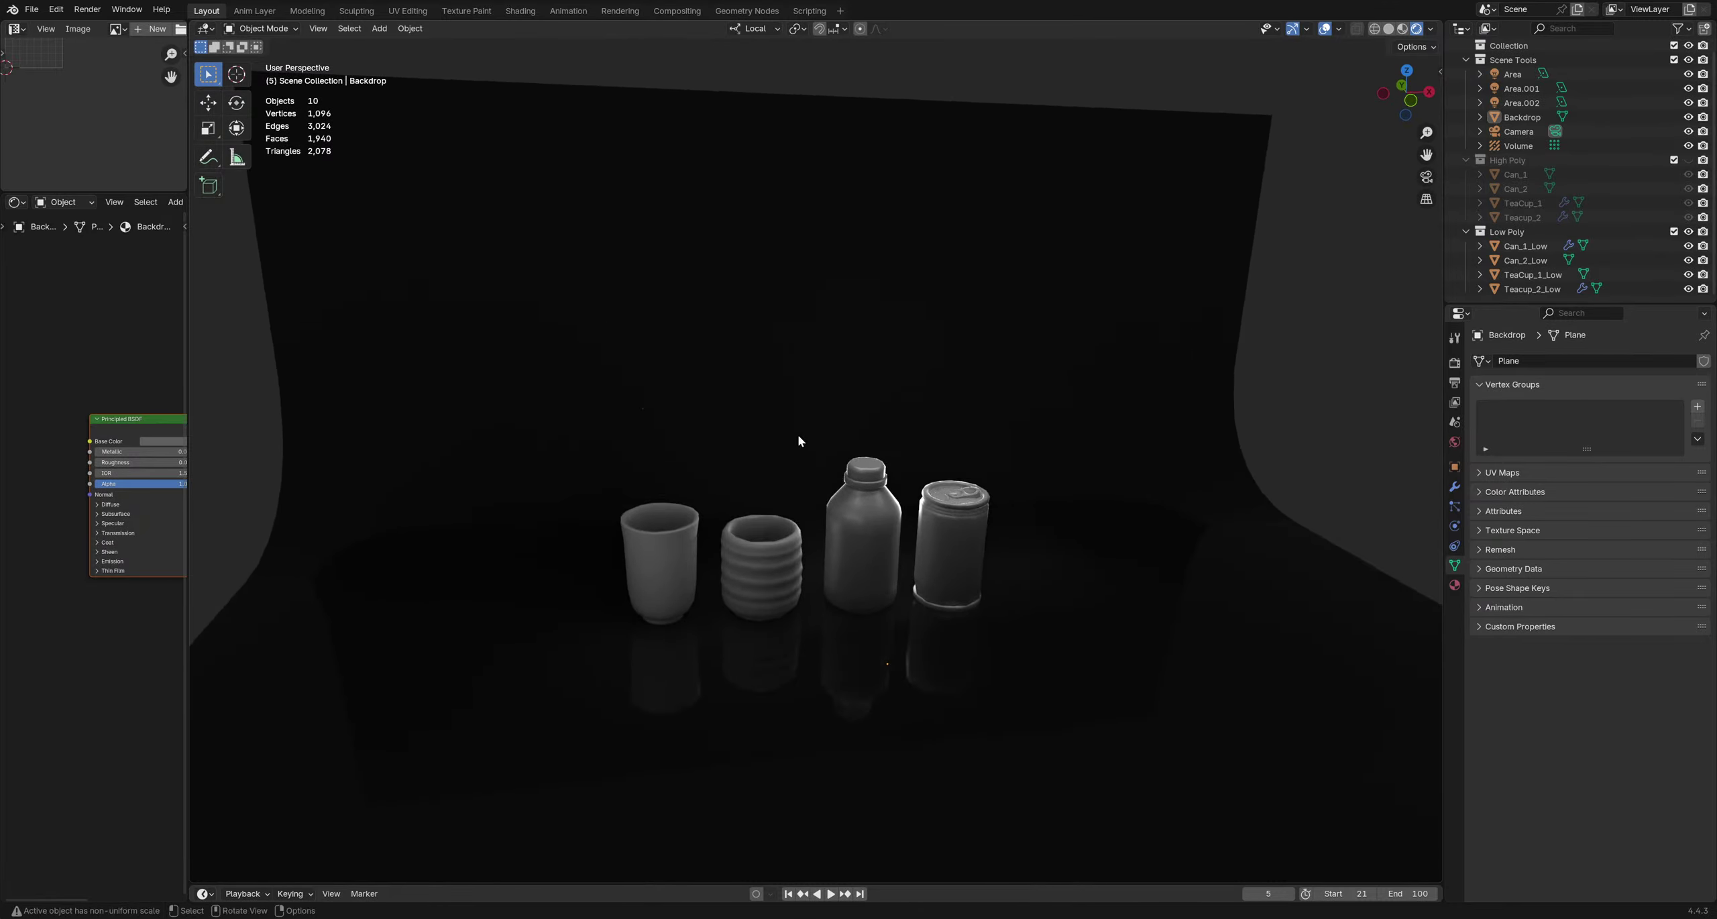
key(ctrl+s)
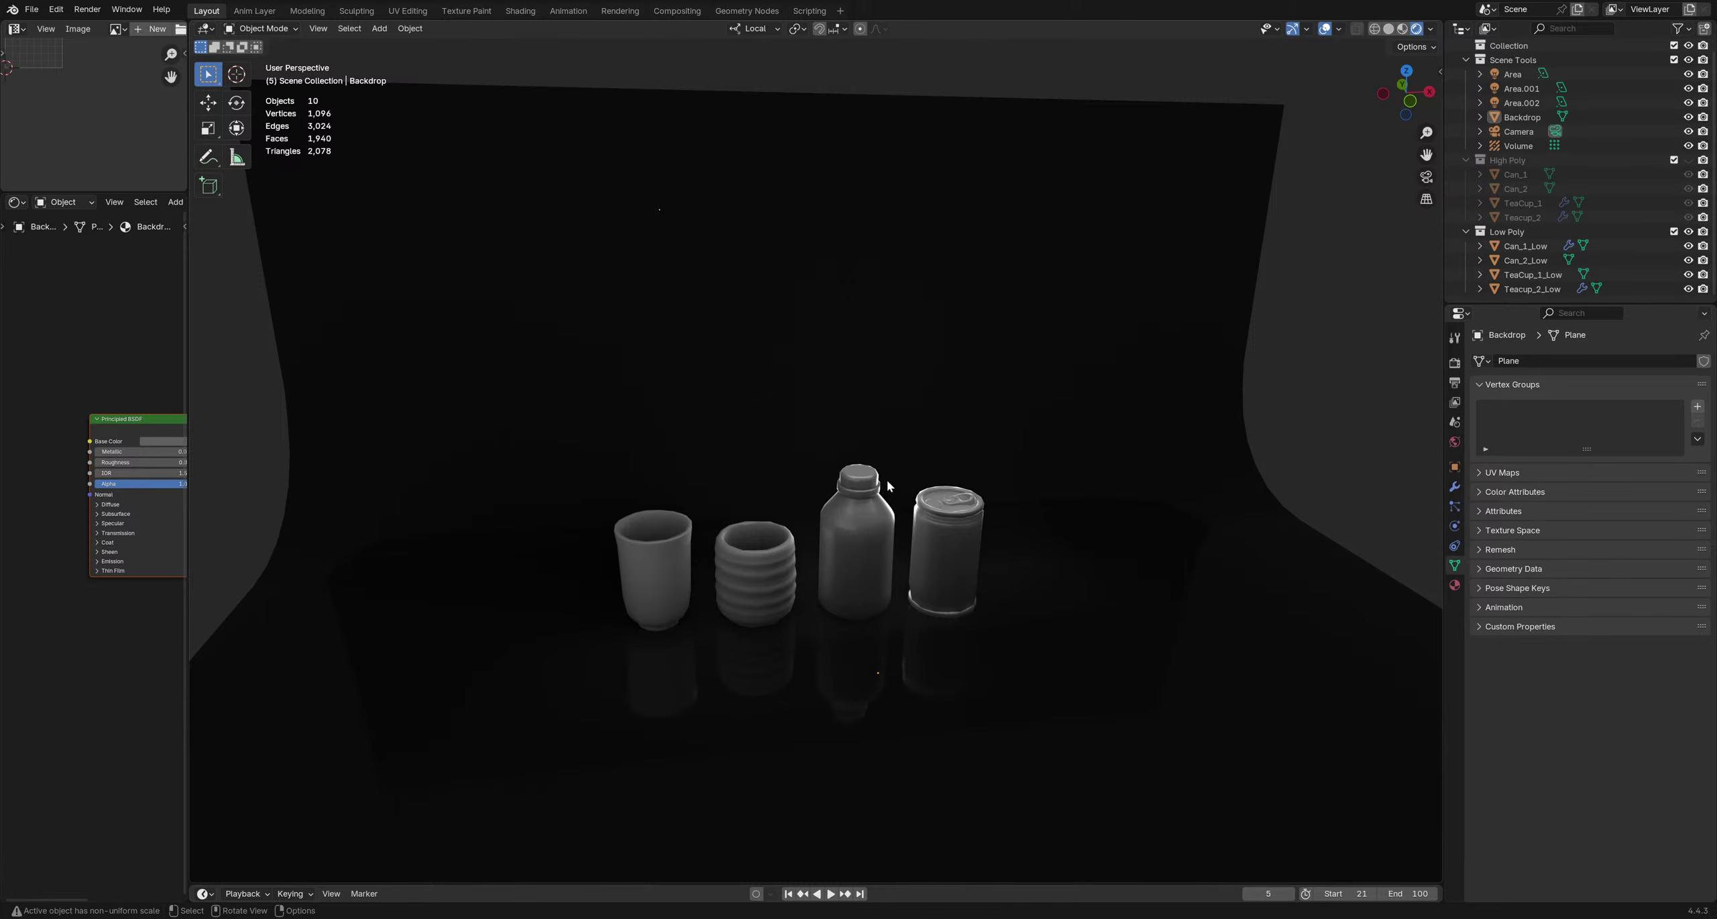
Lock the camera to the view and move it closer so the four products fill more of the frame
key(KP_0)
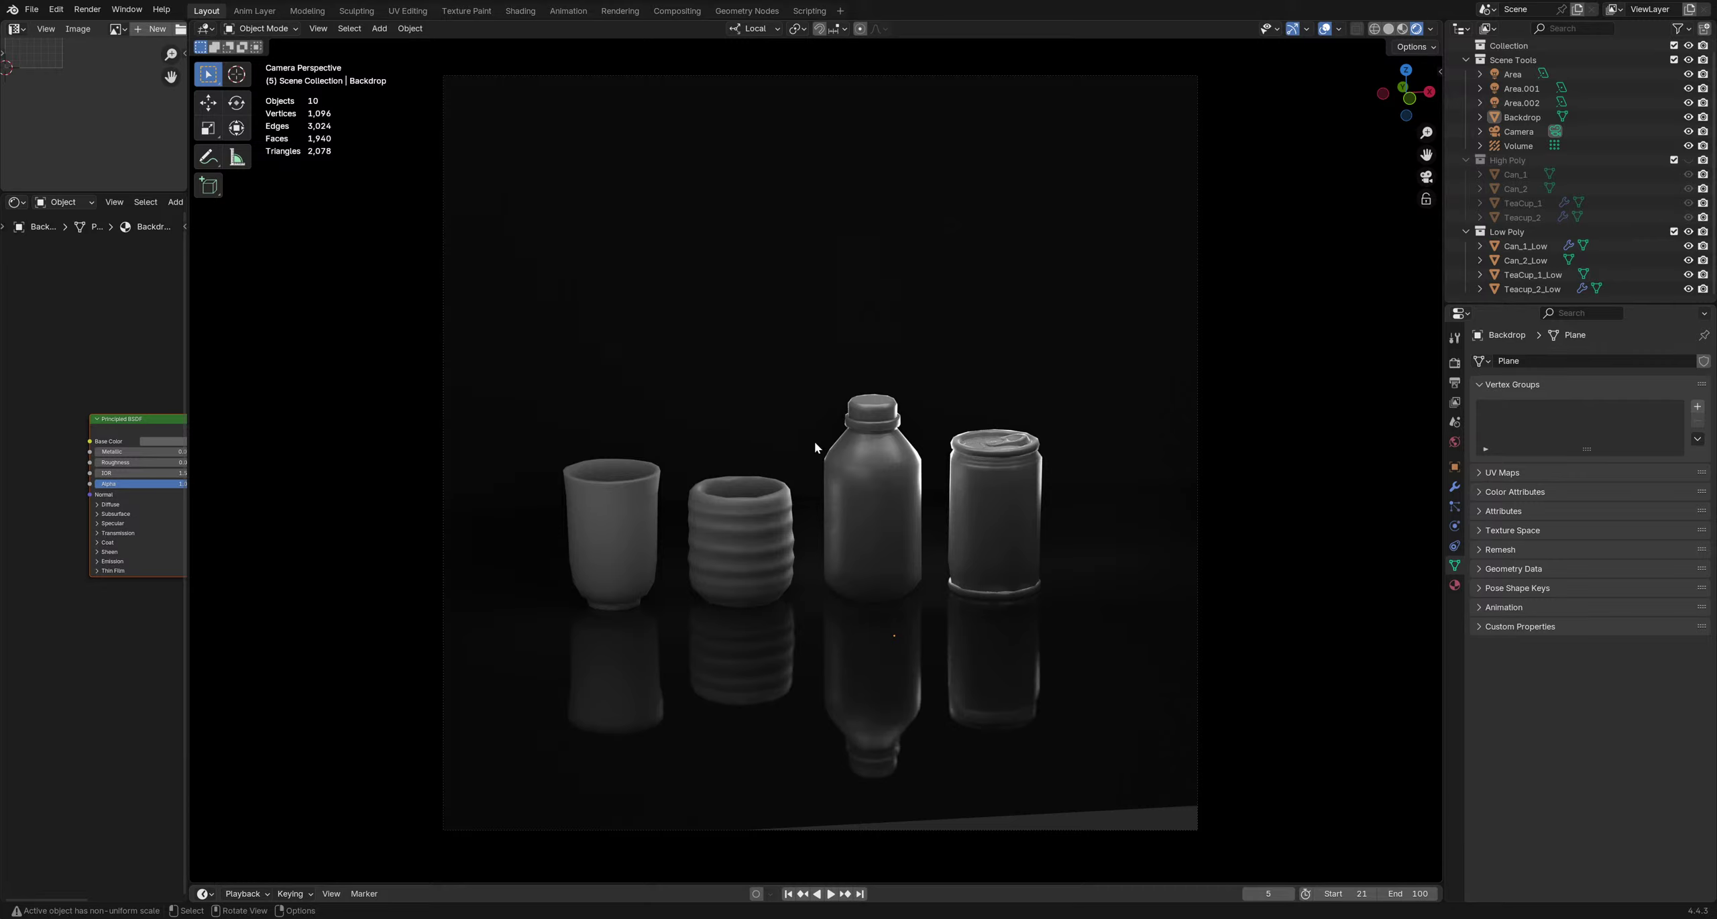
click(1426, 200)
mouse_move(937, 509)
ctrl+middle_down()
mouse_move(948, 542)
mouse_move(888, 502)
mouse_move(910, 509)
mouse_move(890, 509)
mouse_move(904, 529)
mouse_move(869, 486)
mouse_move(904, 529)
mouse_move(880, 538)
mouse_move(901, 541)
mouse_move(890, 526)
ctrl+middle_up()
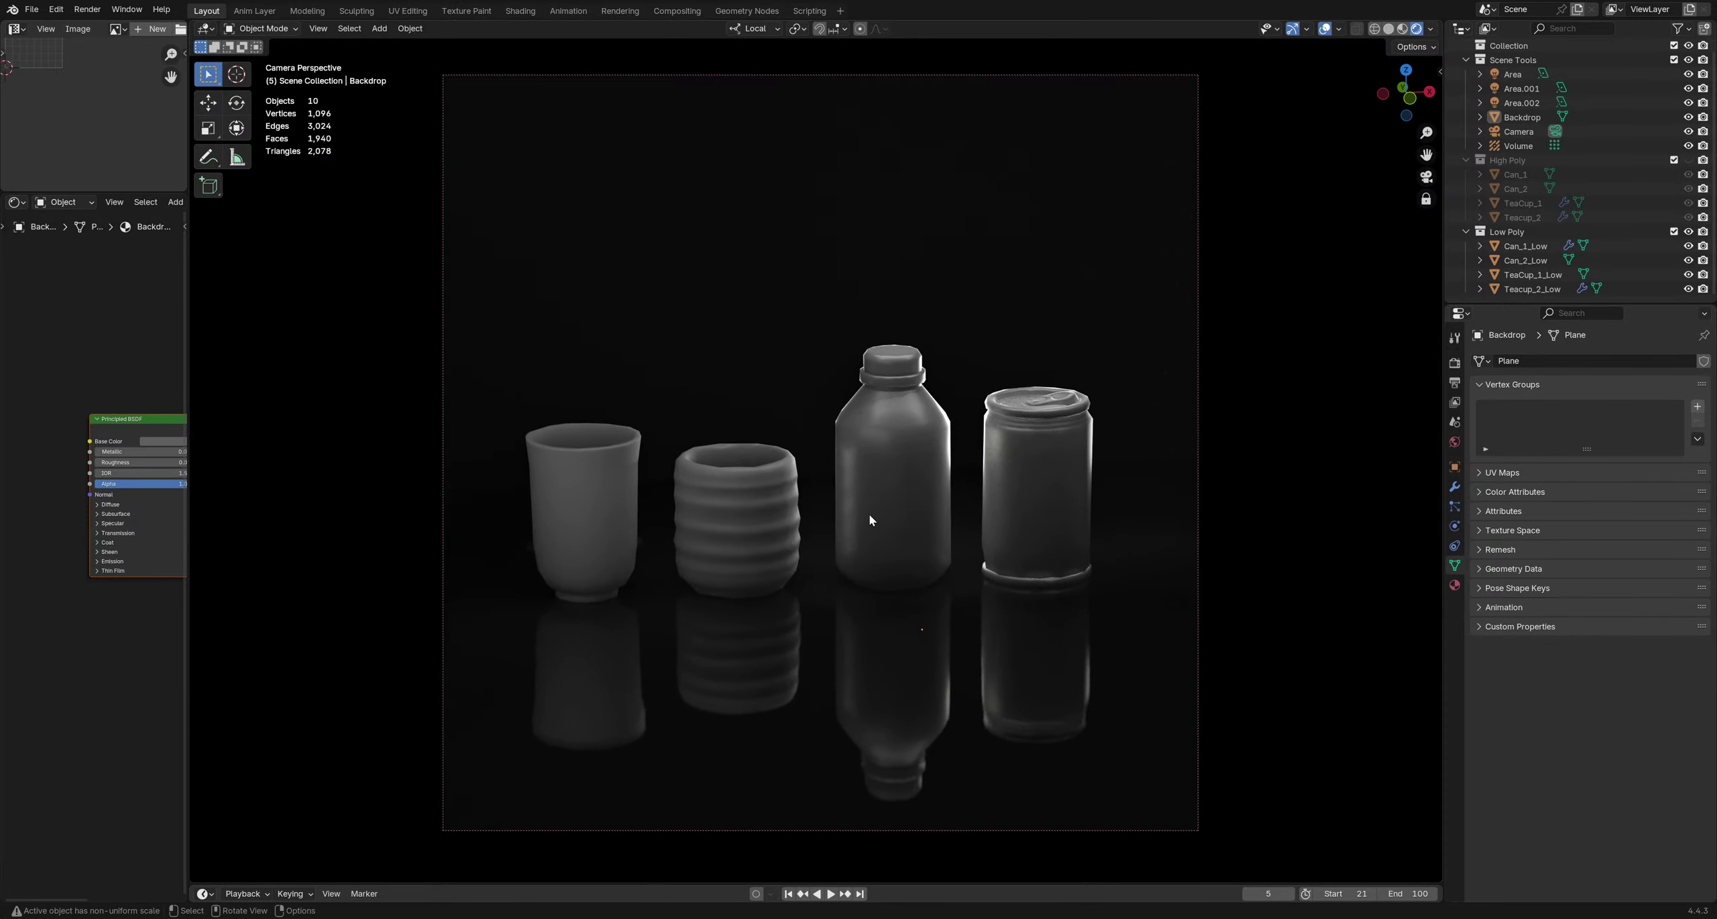
click(869, 512)
shift+click(799, 516)
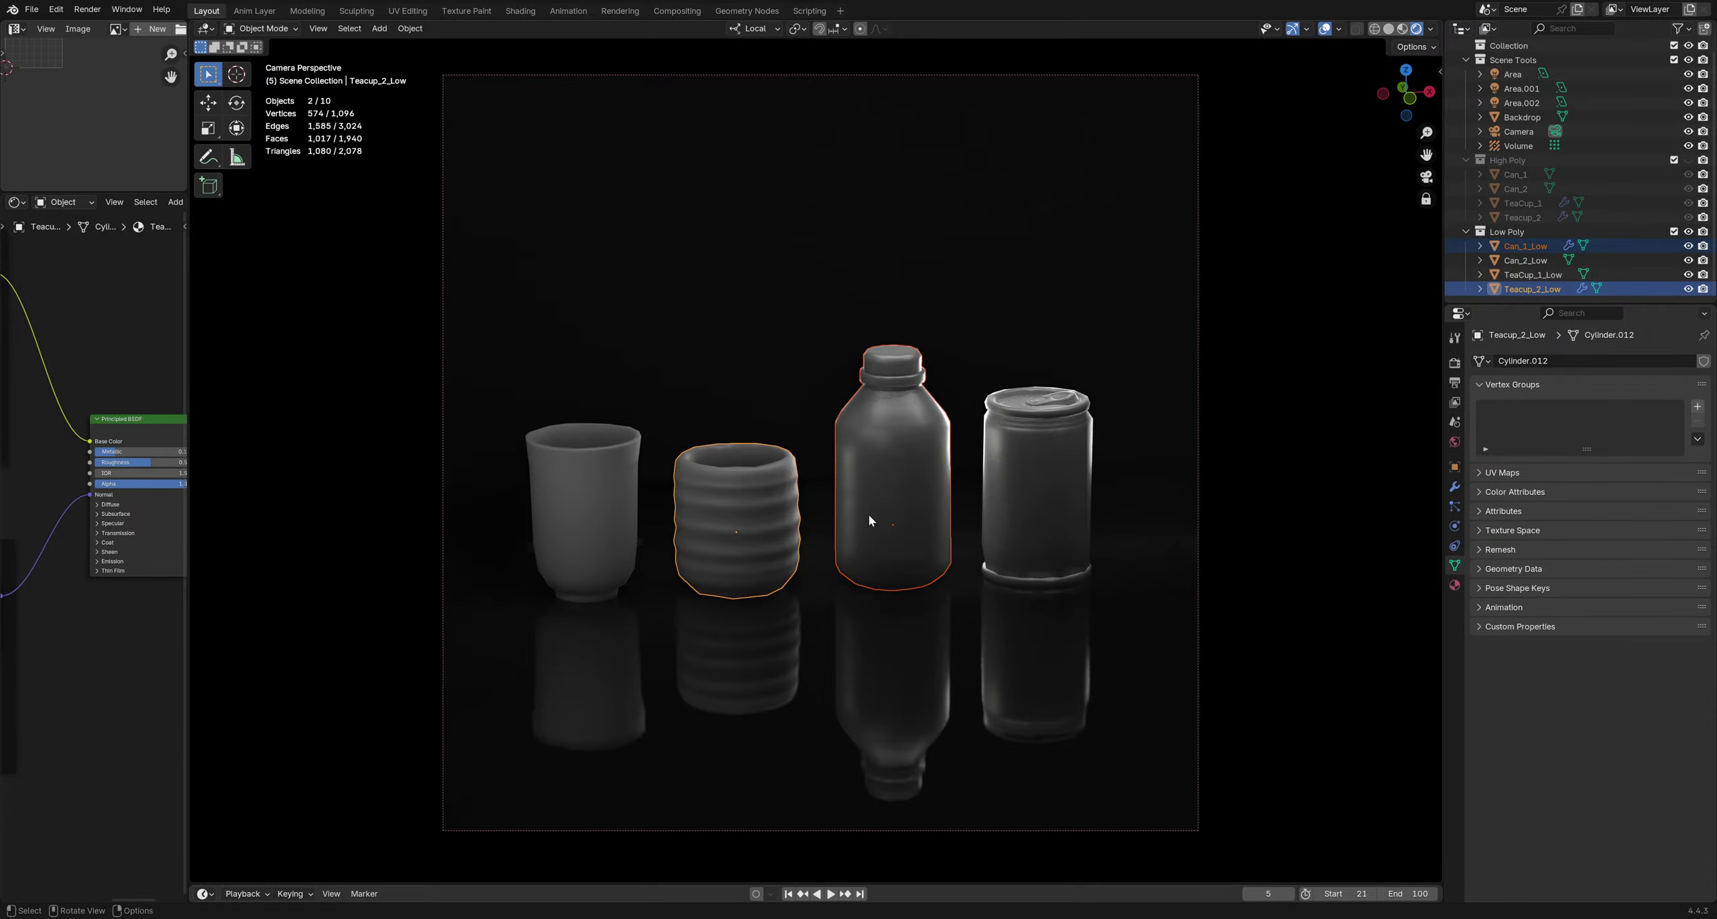
scroll(869, 516, up, 3)
scroll(878, 513, down, 2)
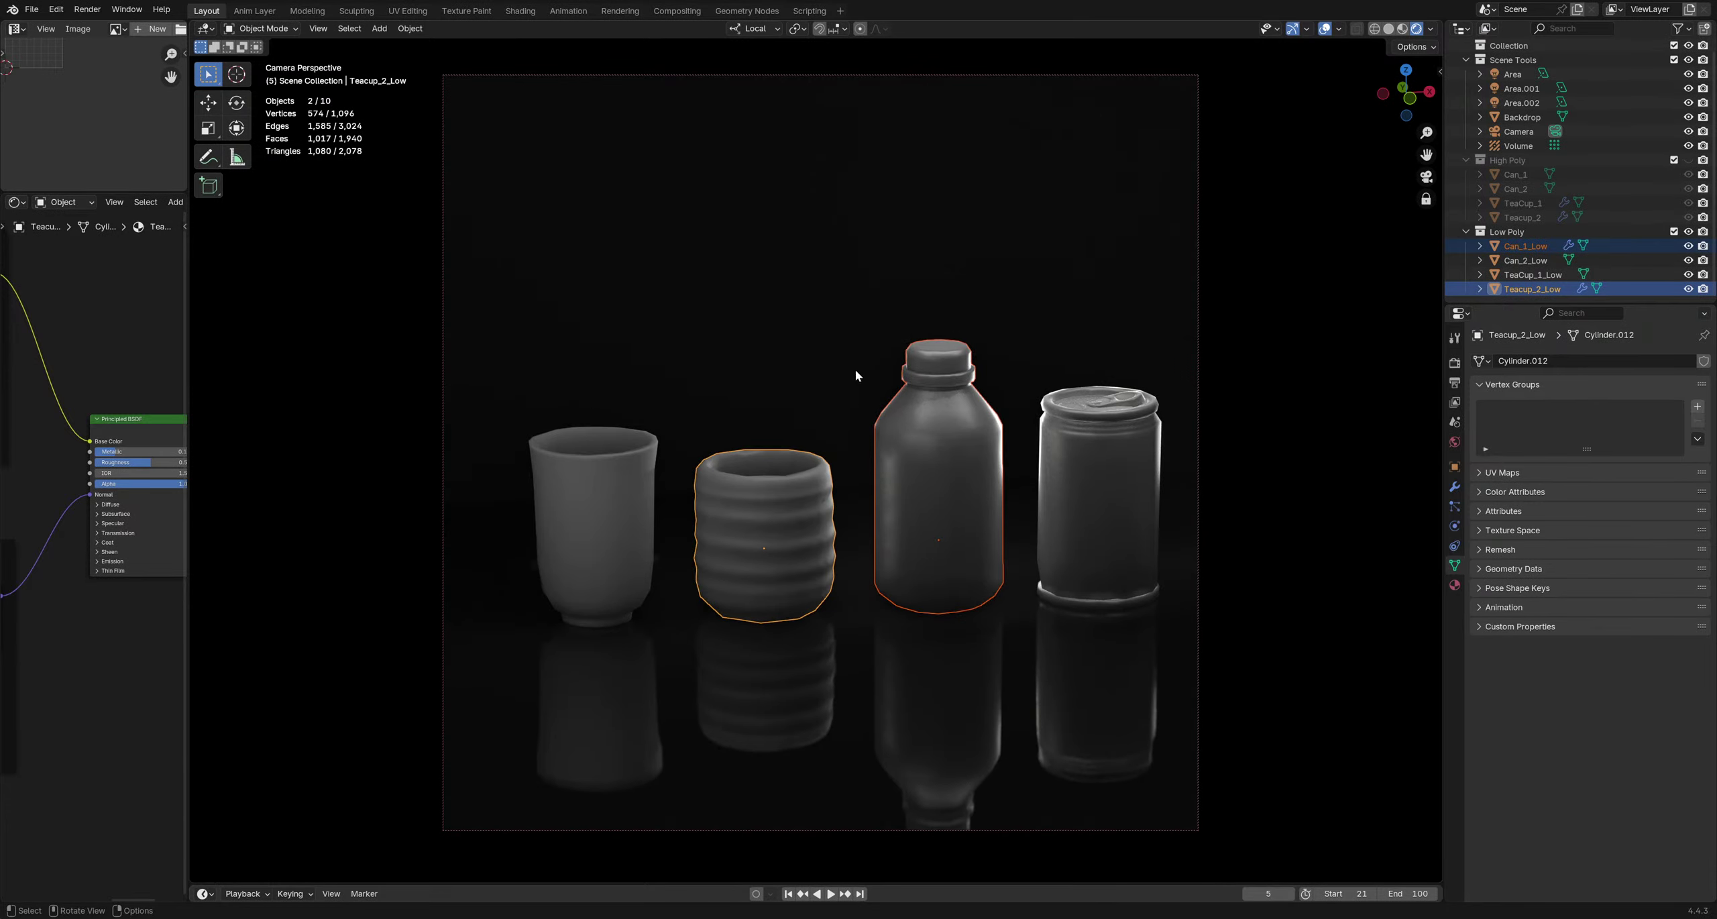
With the camera unlocked from the view, extrude the backdrop's front edge about 1.18 m along local Y and save the file
click(855, 375)
middle_drag(855, 376, 992, 617)
click(1426, 199)
scroll(839, 513, down, 3)
scroll(841, 523, up, 5)
key(Tab)
click(956, 545)
key(e)
key(y)
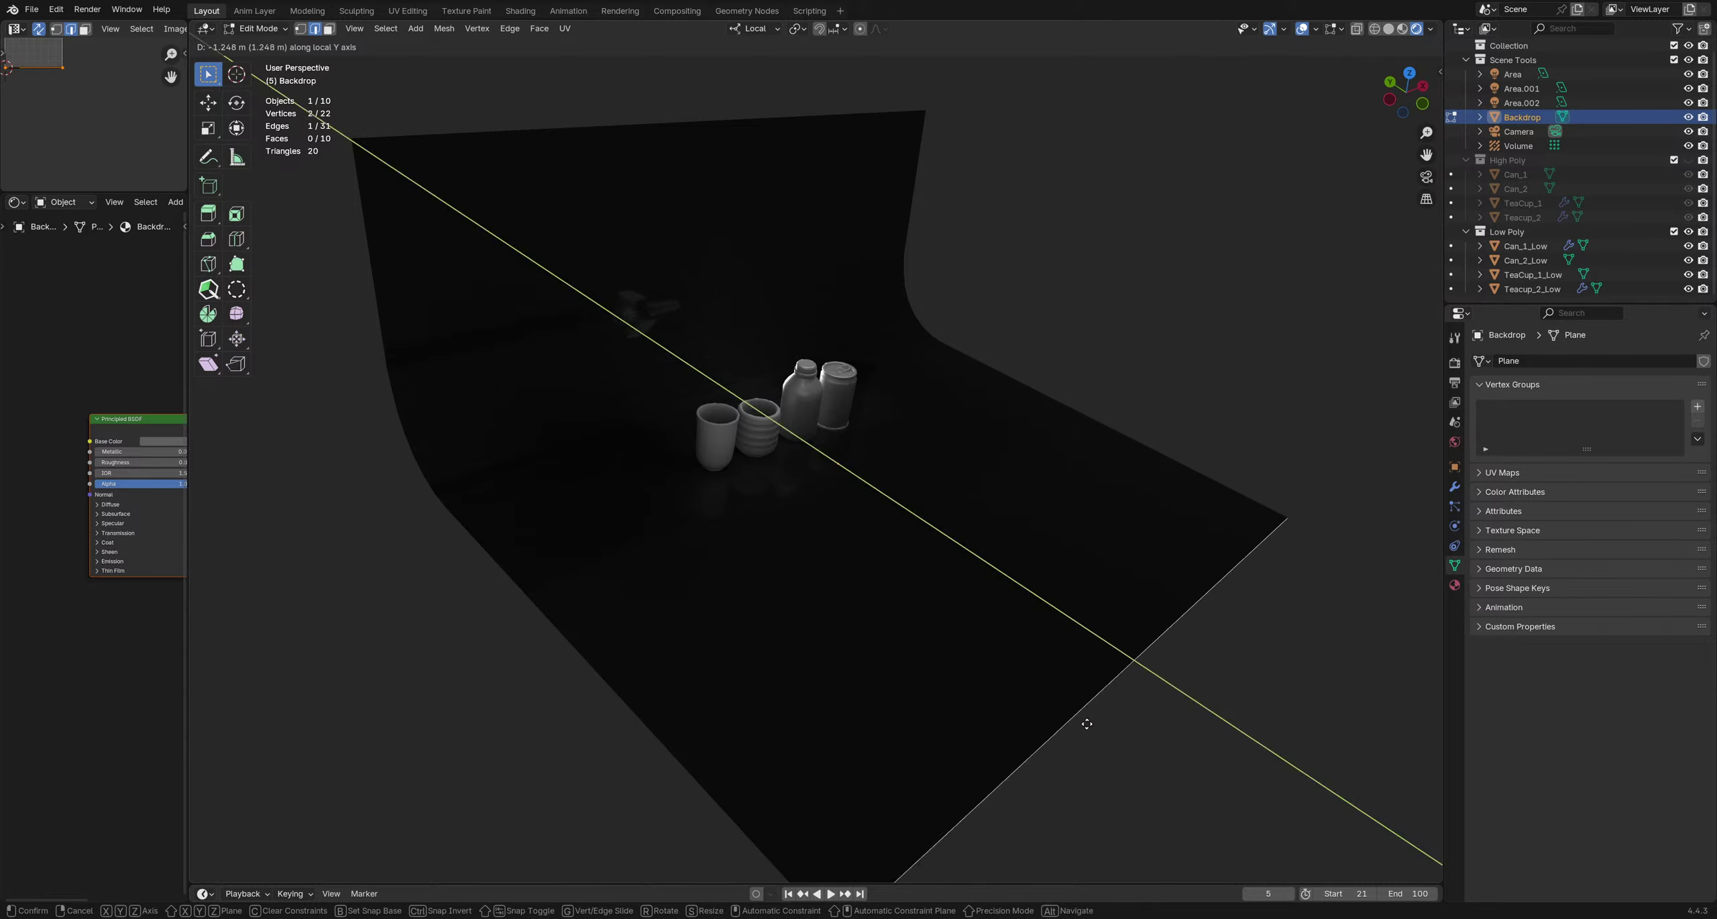
click(1084, 717)
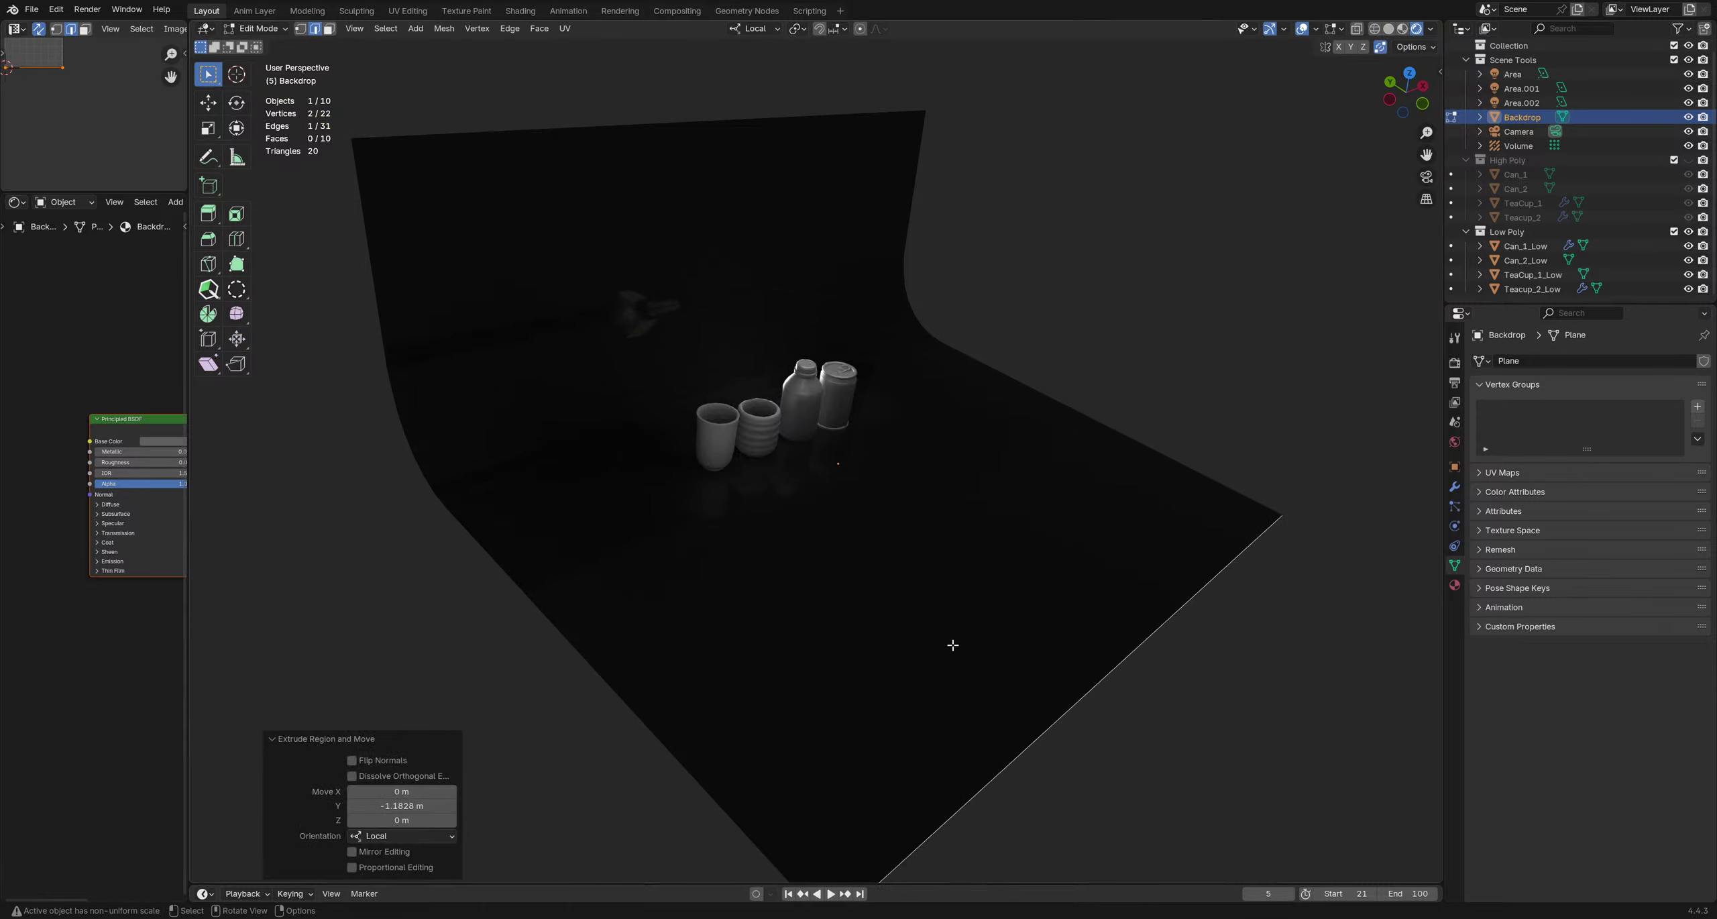
middle_drag(1106, 737, 1109, 392)
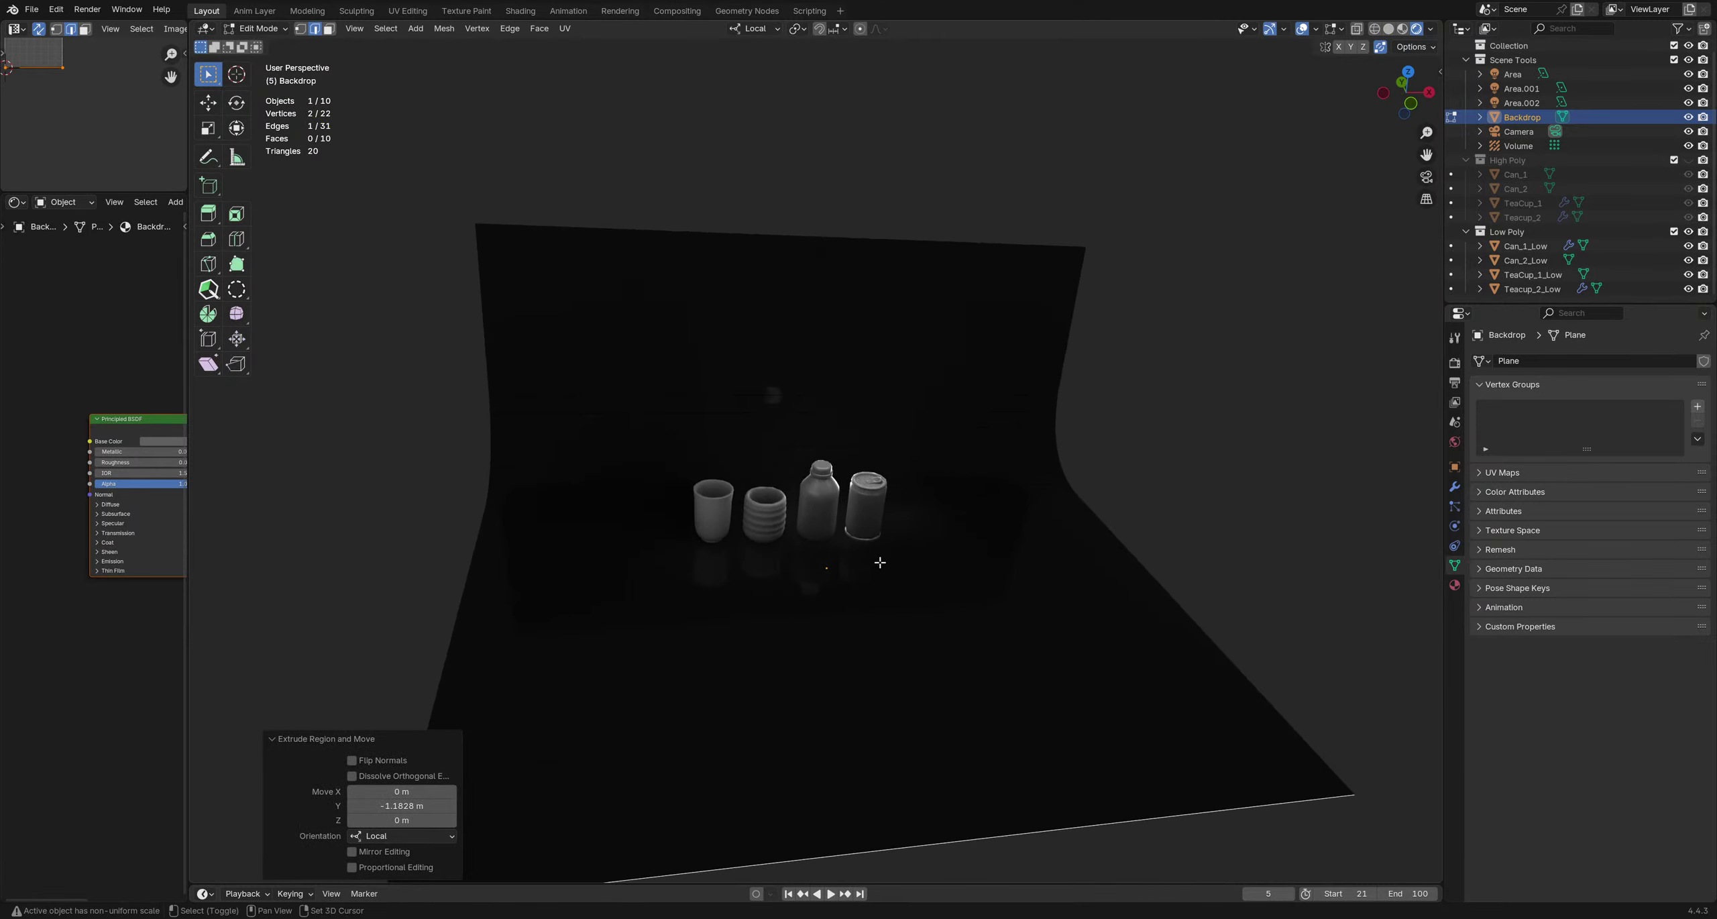
key(ctrl+s)
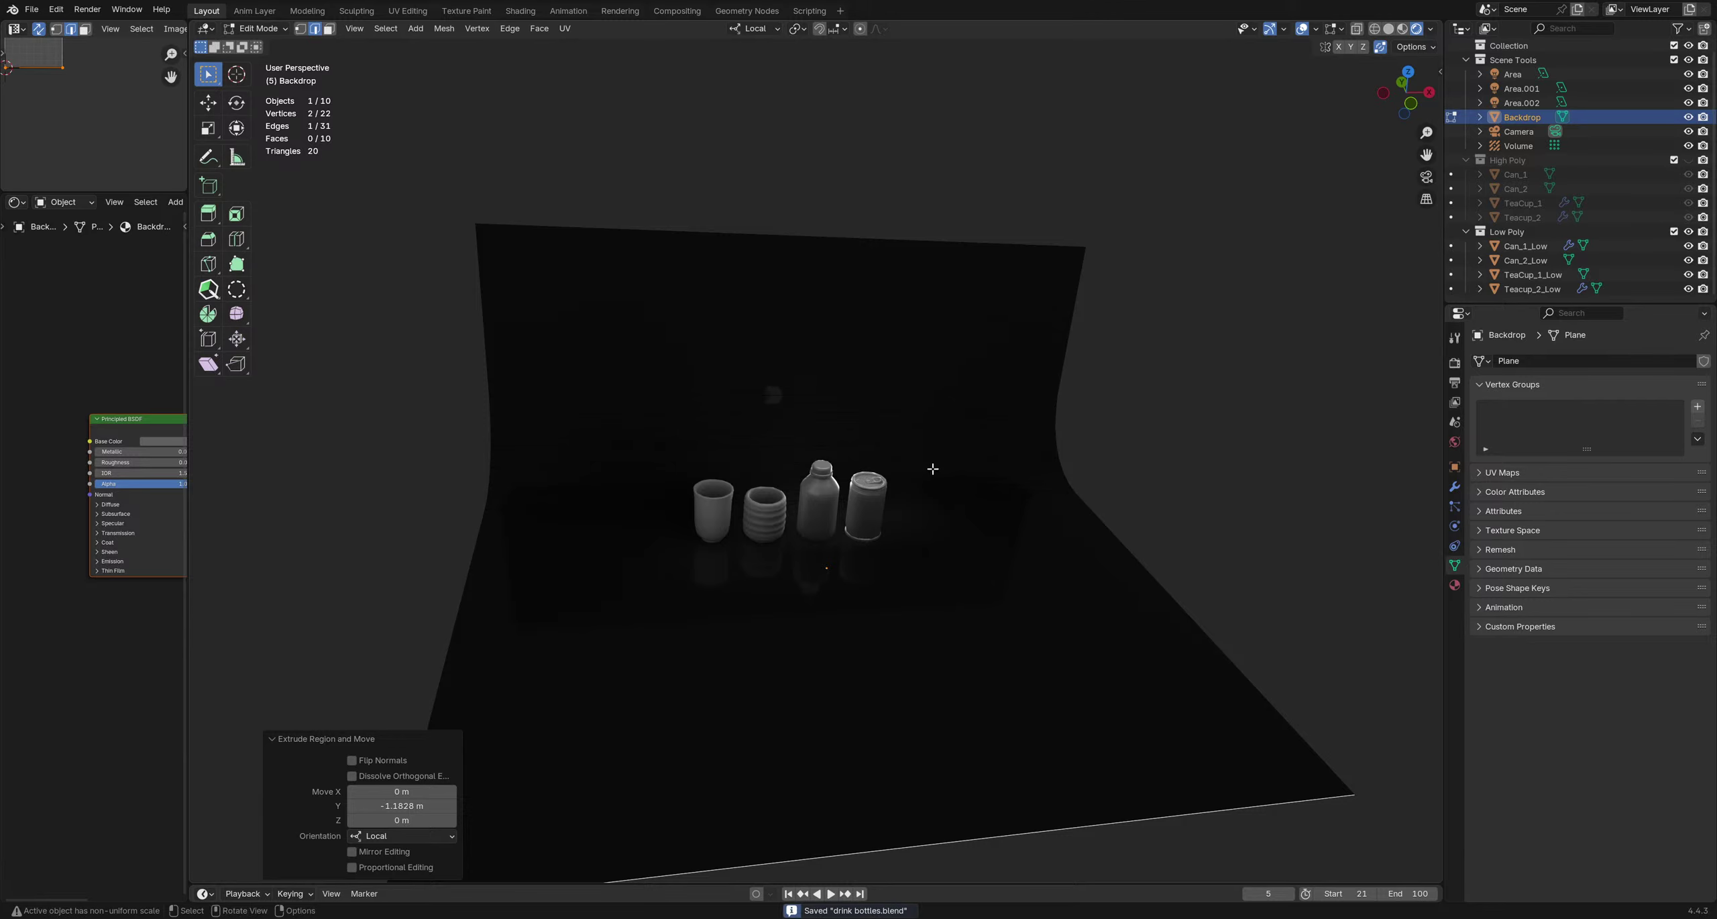
Examine through the camera, with overlays hidden, how the extended backdrop fills the lower part of the frame
key(KP_0)
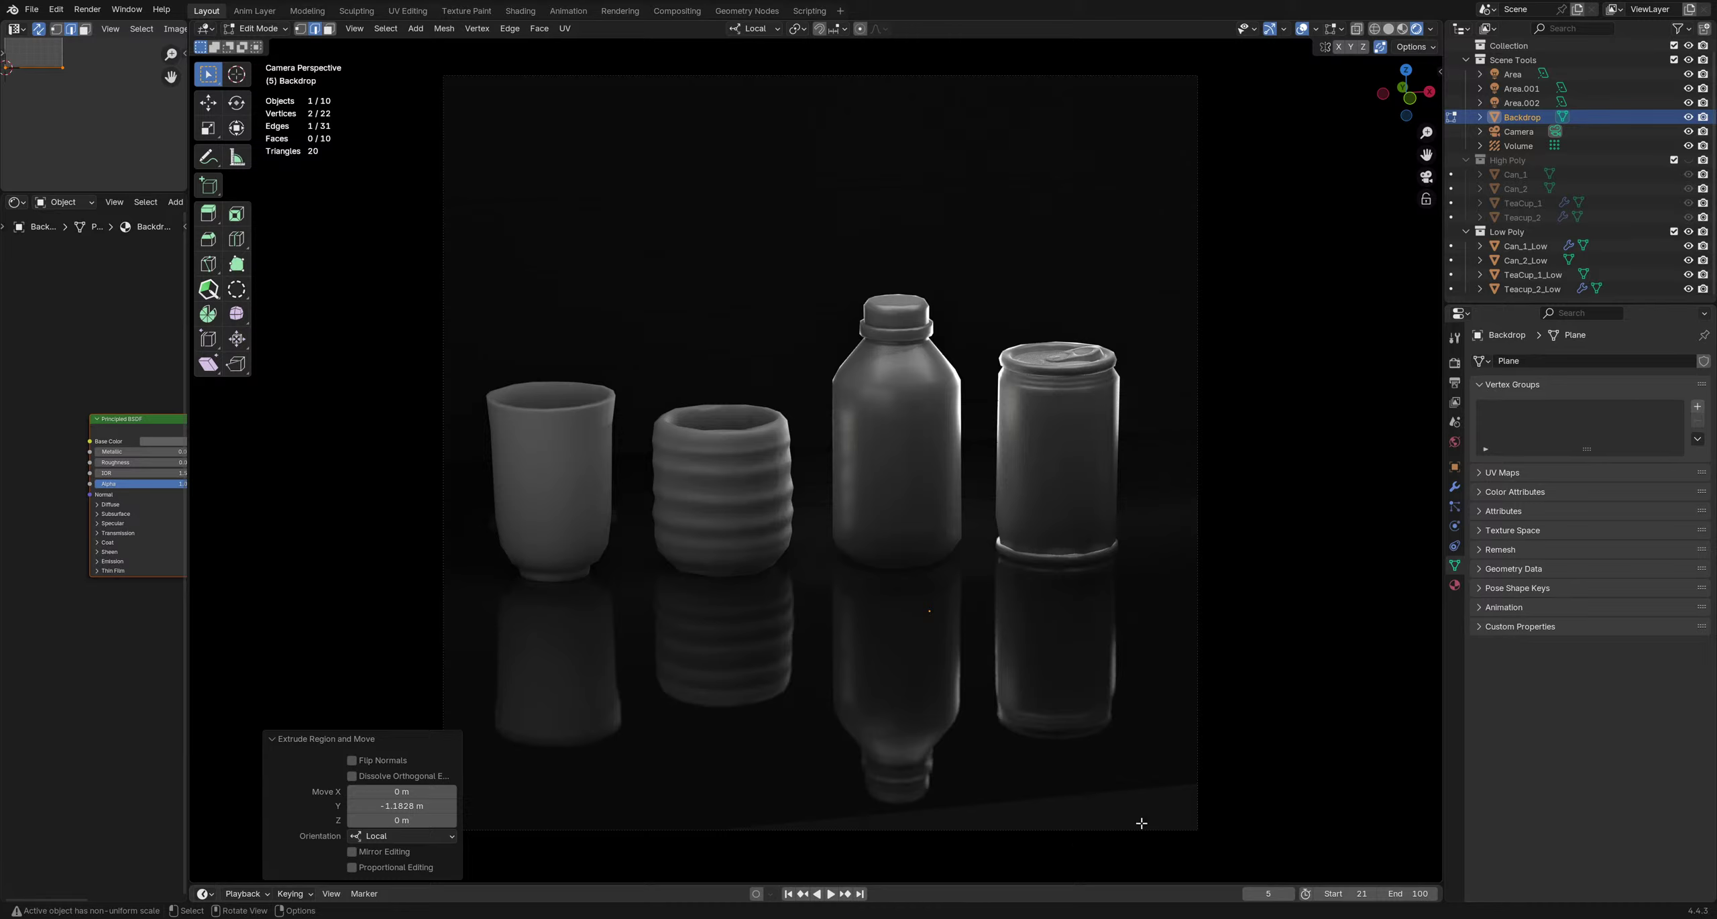
key(Tab)
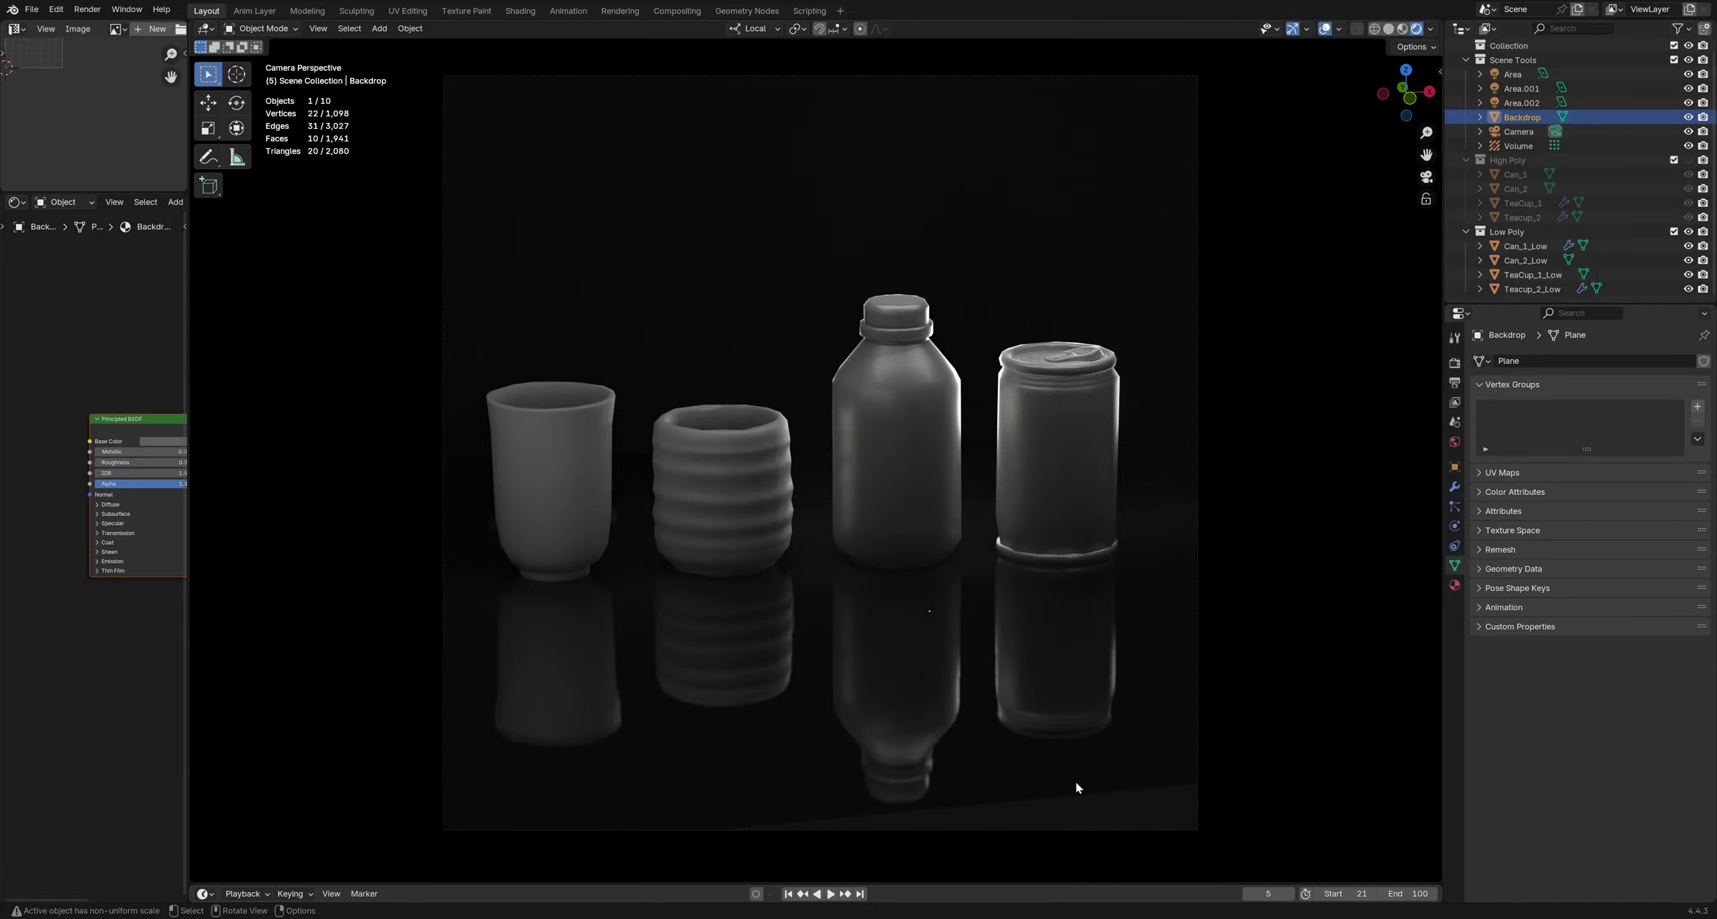
key(Tab)
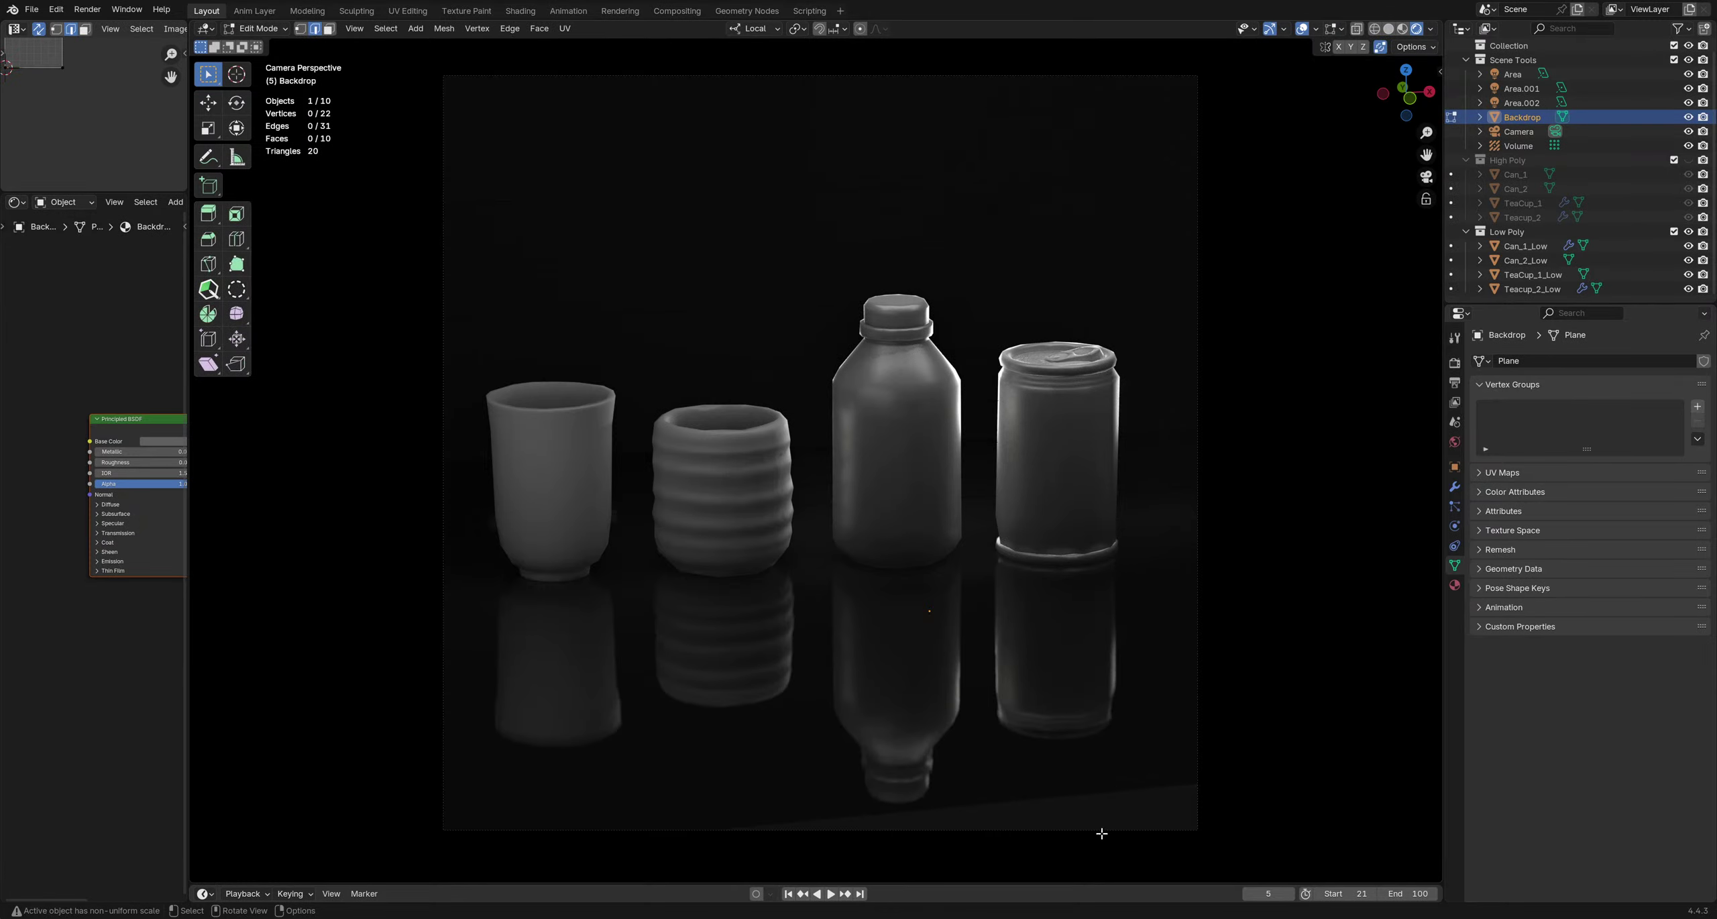
key(shift+alt+z)
scroll(1119, 781, down, 4)
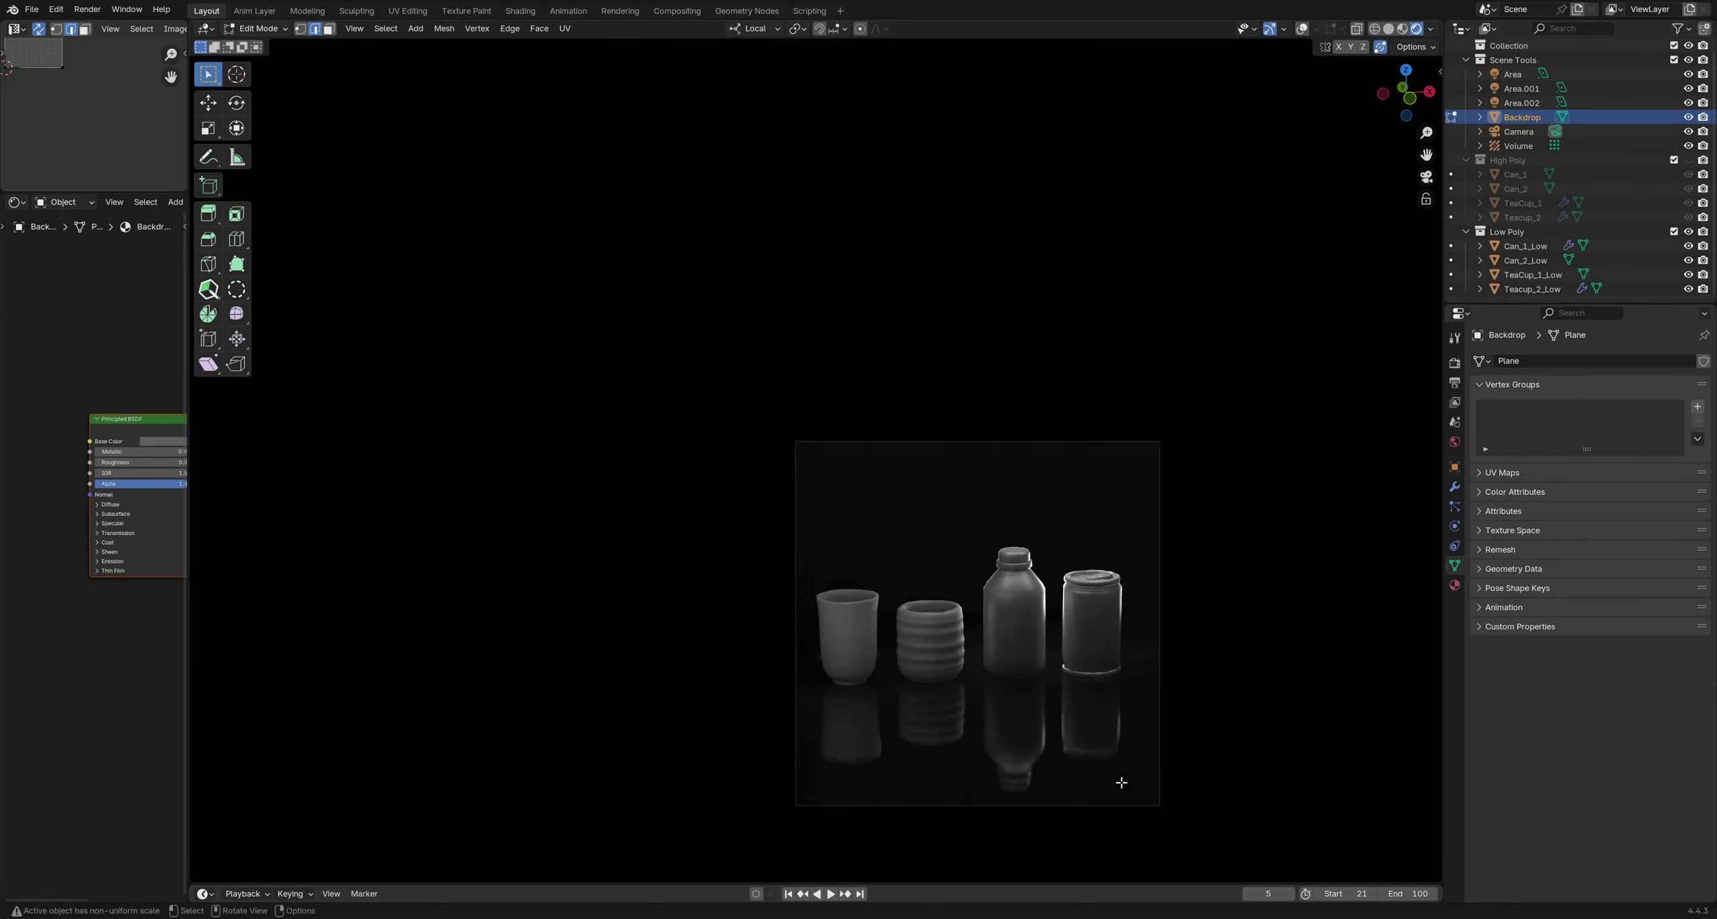
scroll(1121, 783, up, 4)
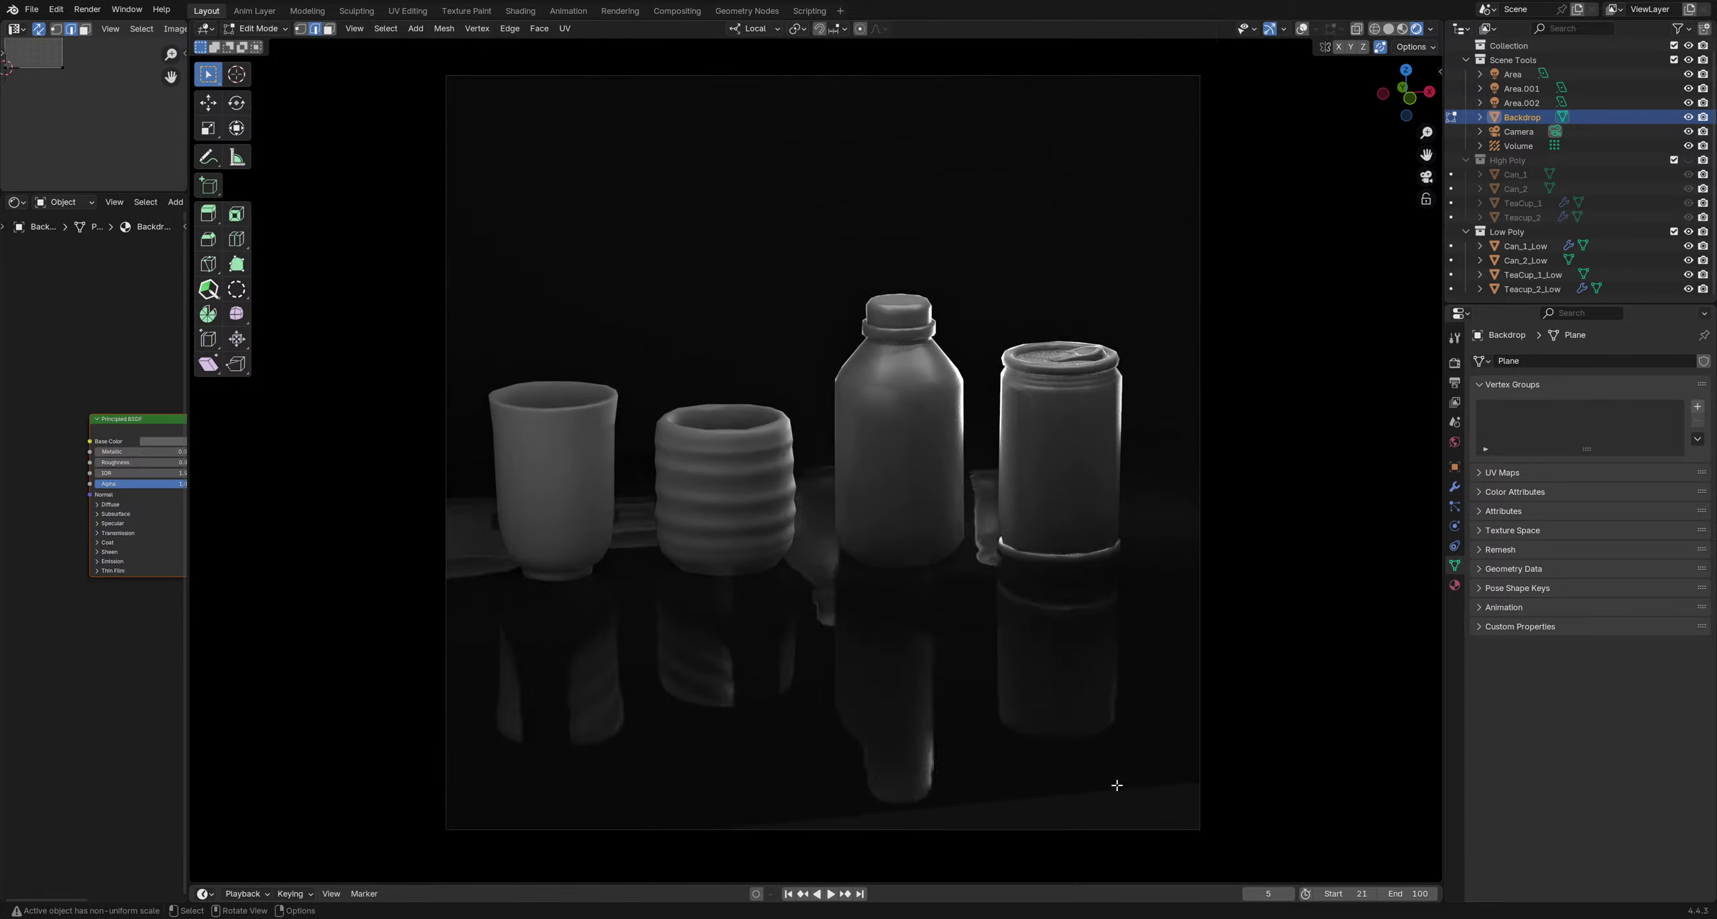
shift+middle_drag(1084, 763, 1073, 755)
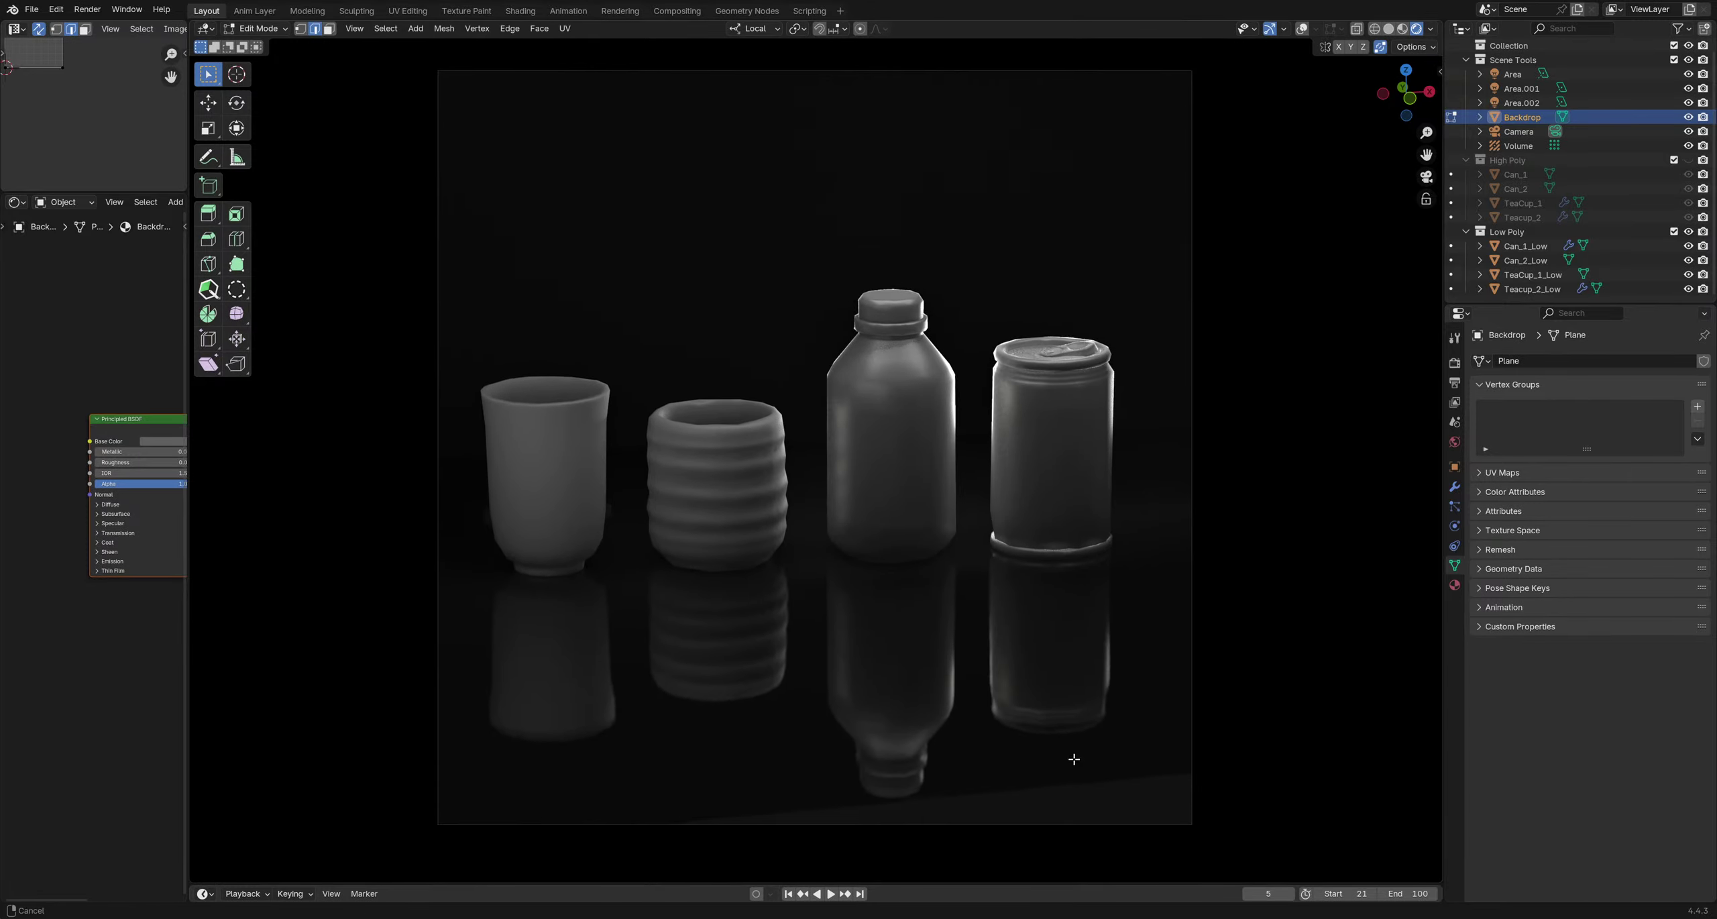
click(1426, 199)
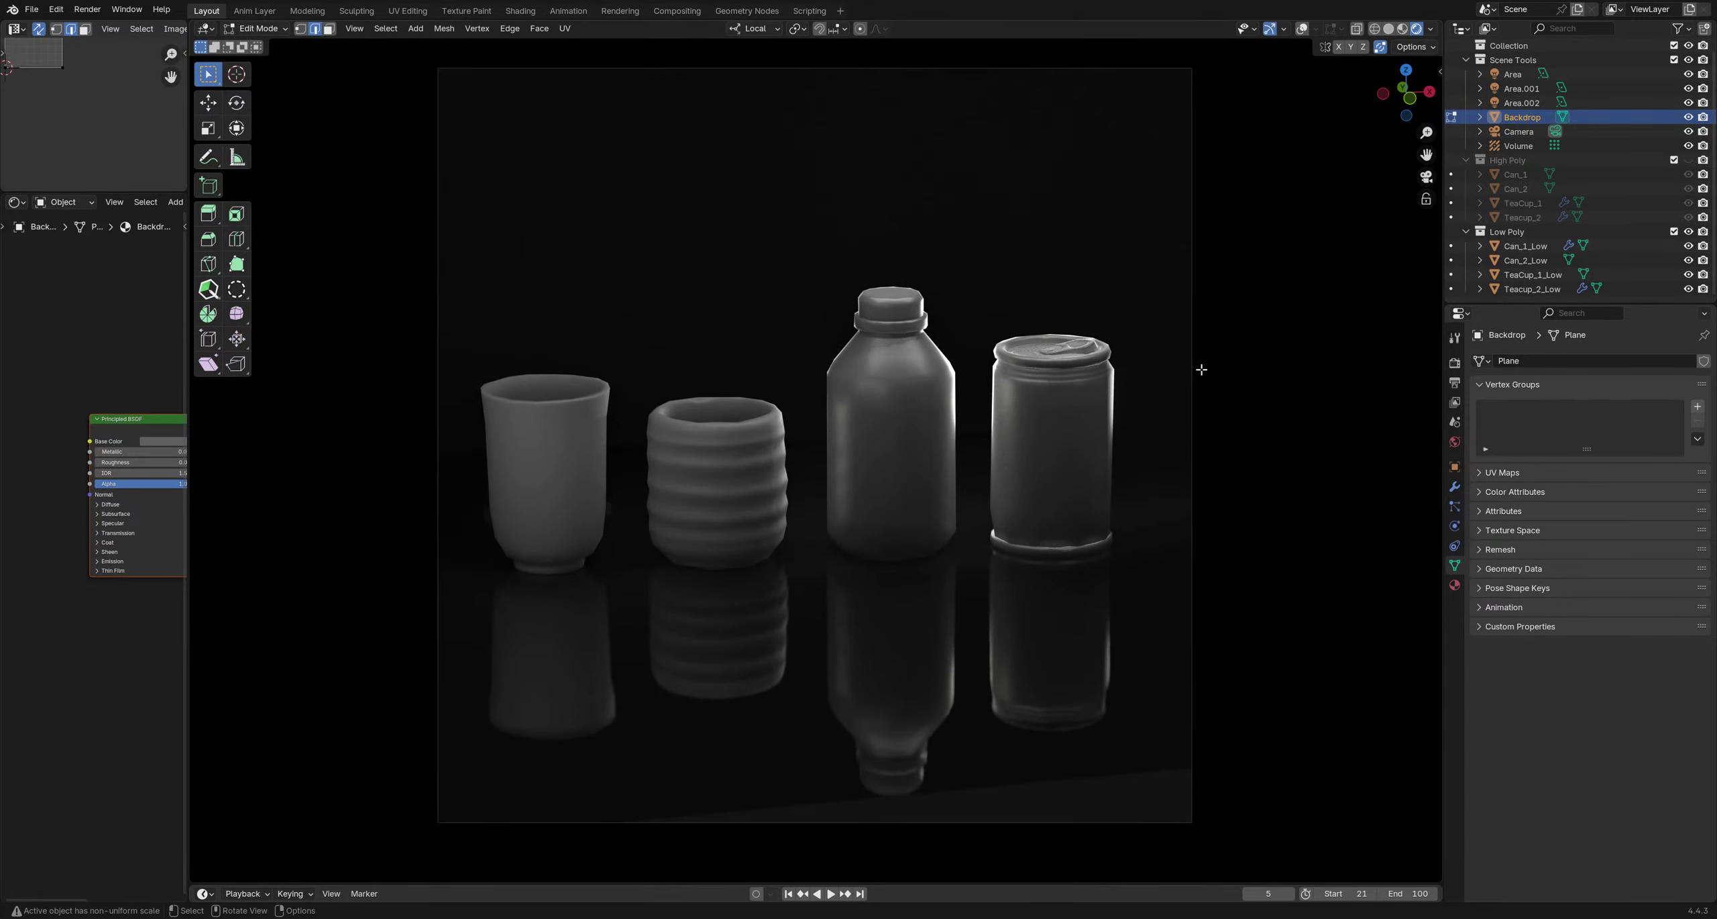
scroll(1200, 369, down, 3)
scroll(1046, 529, up, 3)
shift+middle_drag(1047, 528, 912, 563)
scroll(1027, 510, up, 2)
key(KP_0)
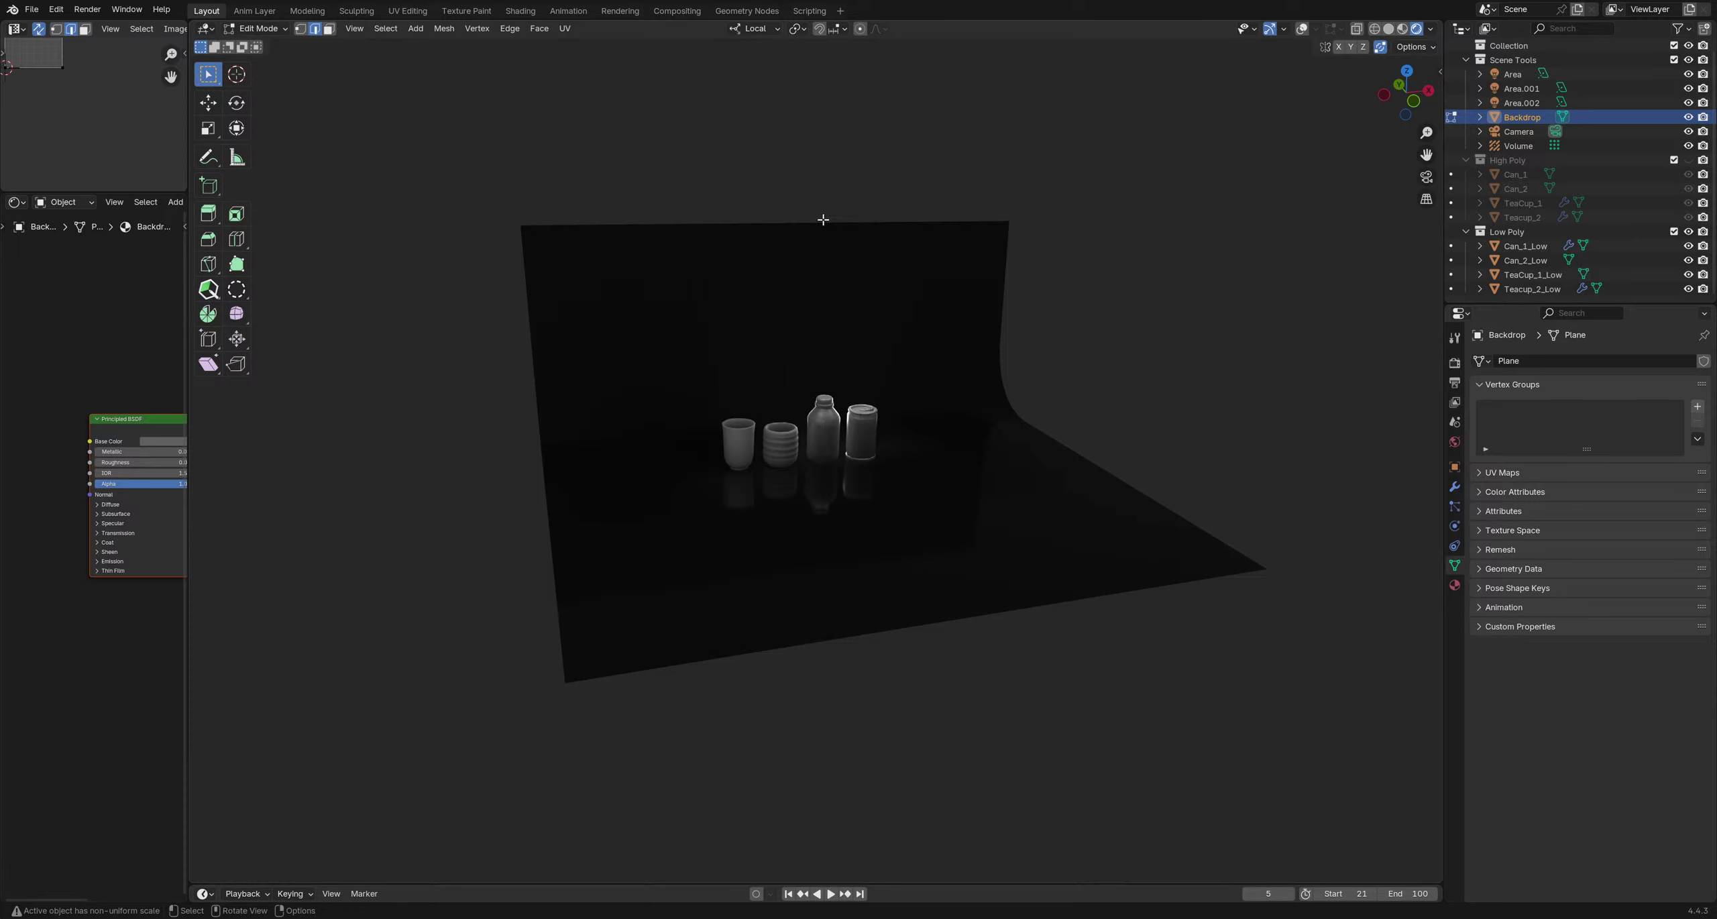
Try a level 2 subdivision on the backdrop and undo it
key(Tab)
key(ctrl+2)
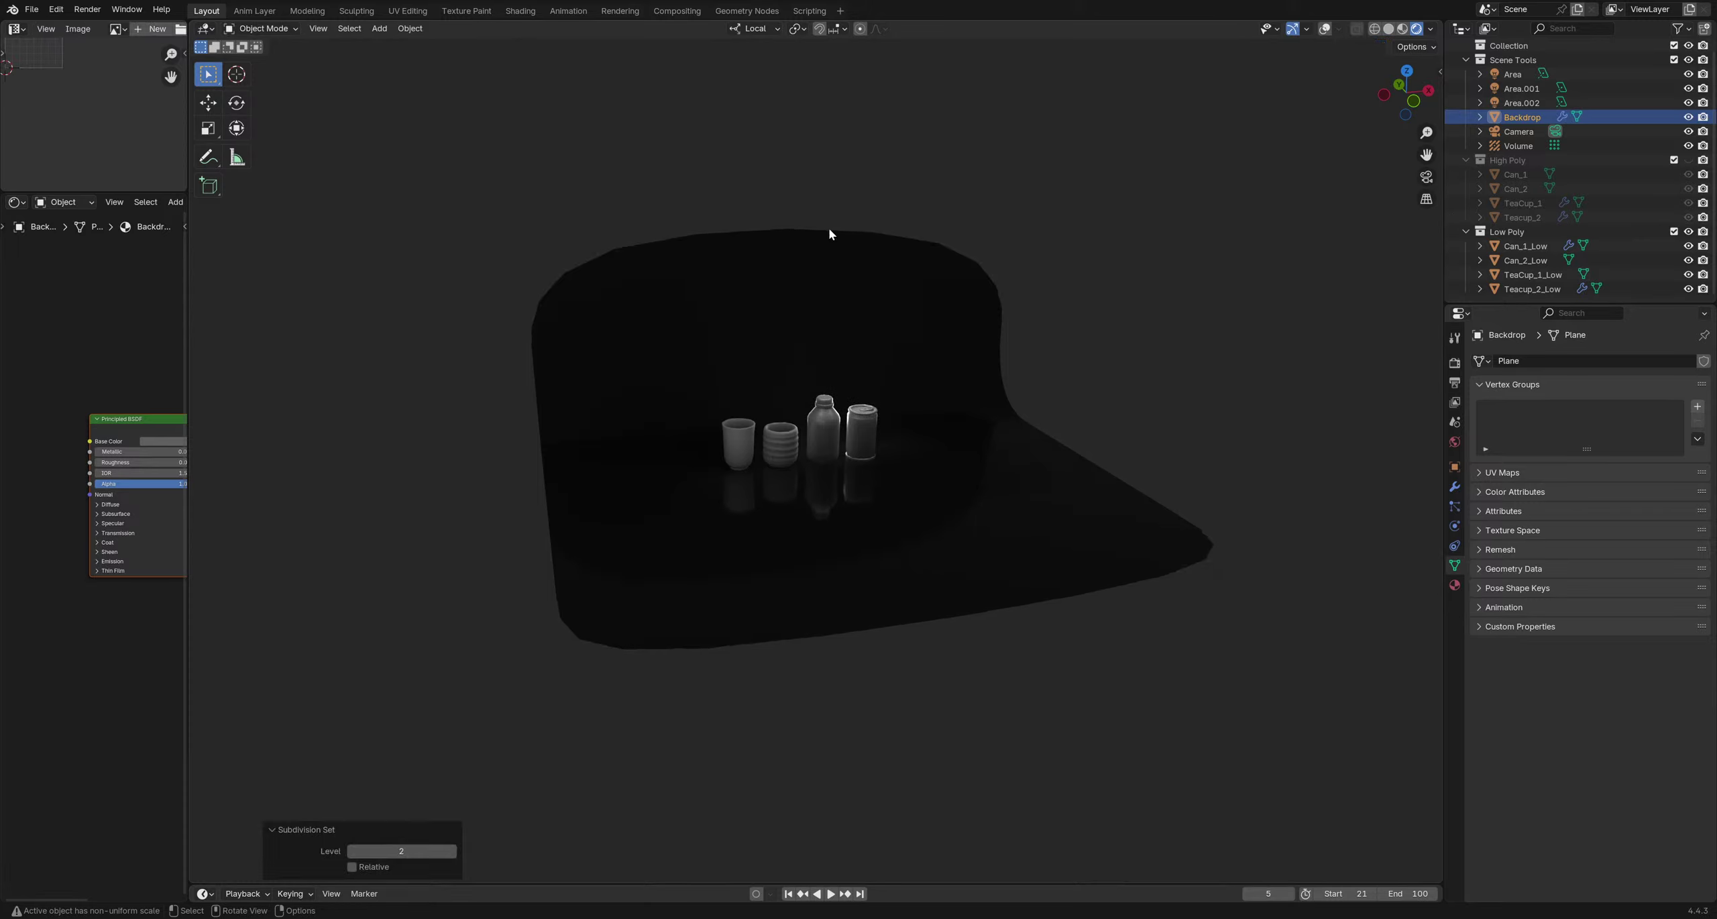
key(ctrl+z)
key(ctrl+z)
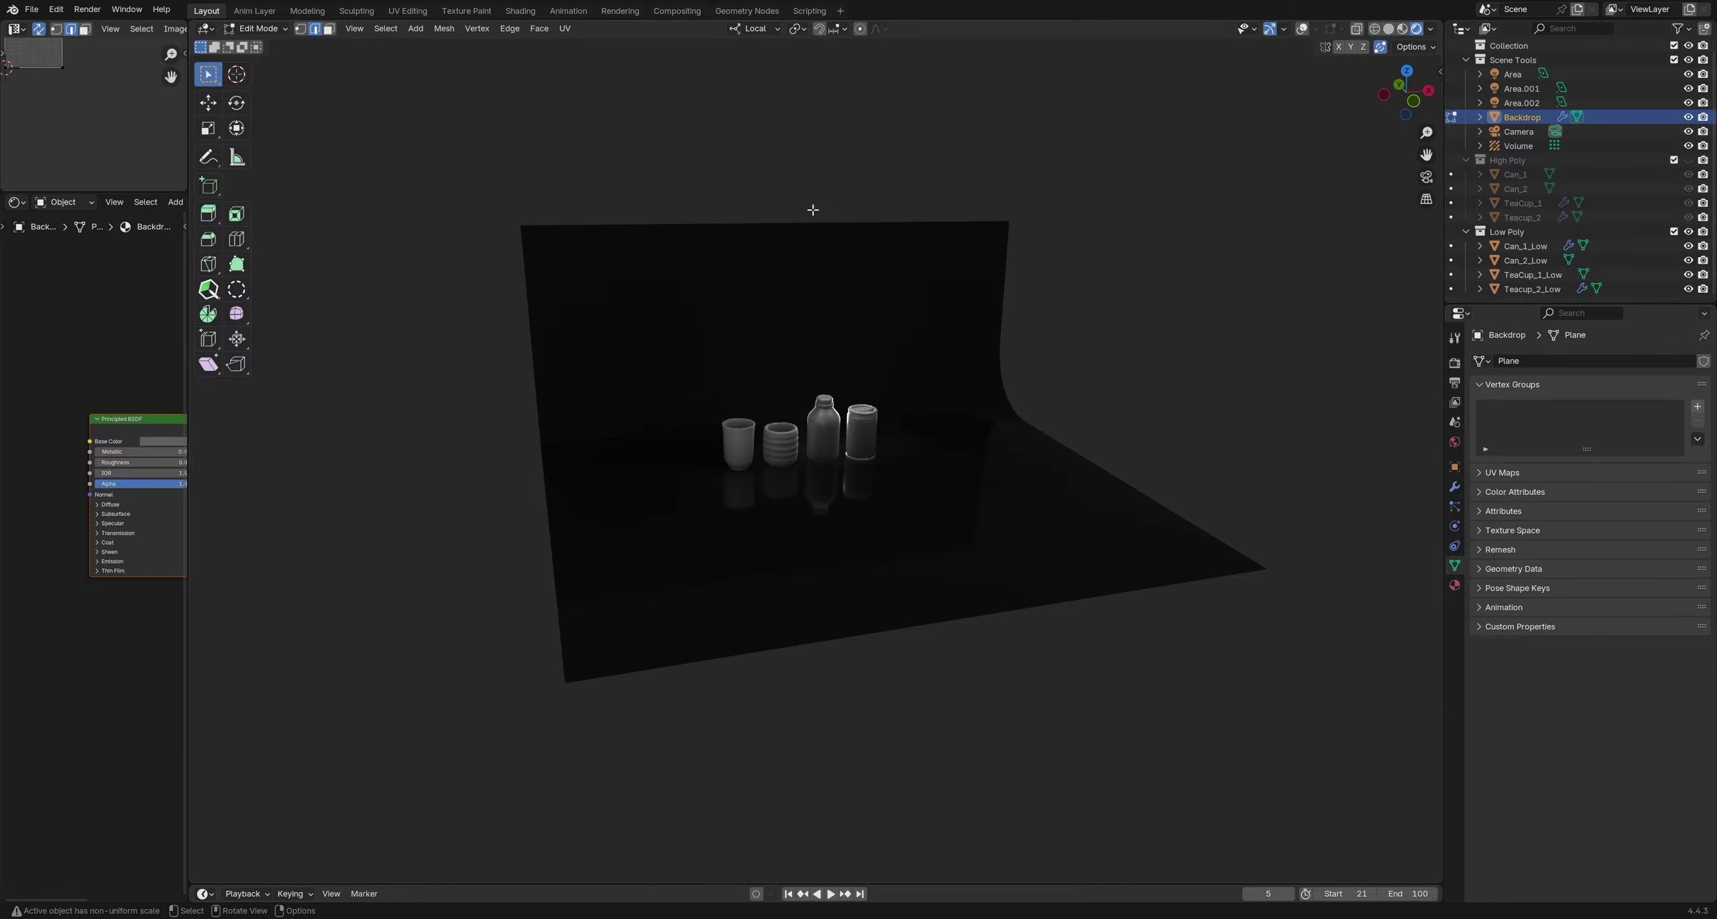
Extrude the backdrop's top edge far upward along local Z for a taller wall and check it through the camera
click(836, 252)
key(g)
key(z)
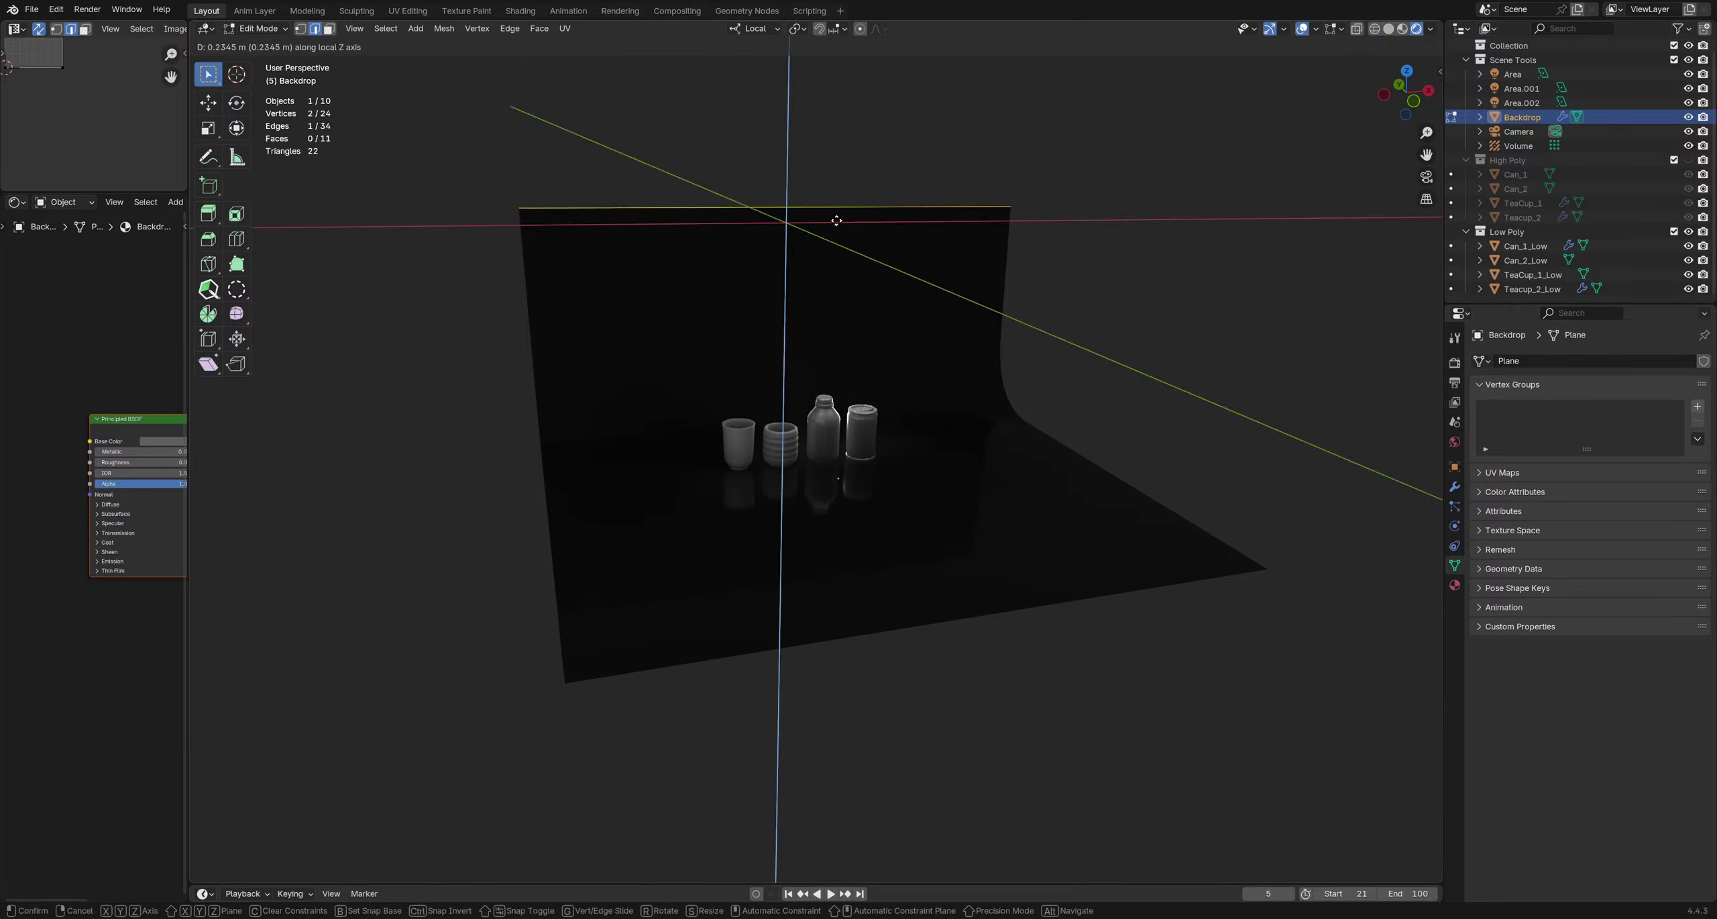
click(823, 36)
key(Tab)
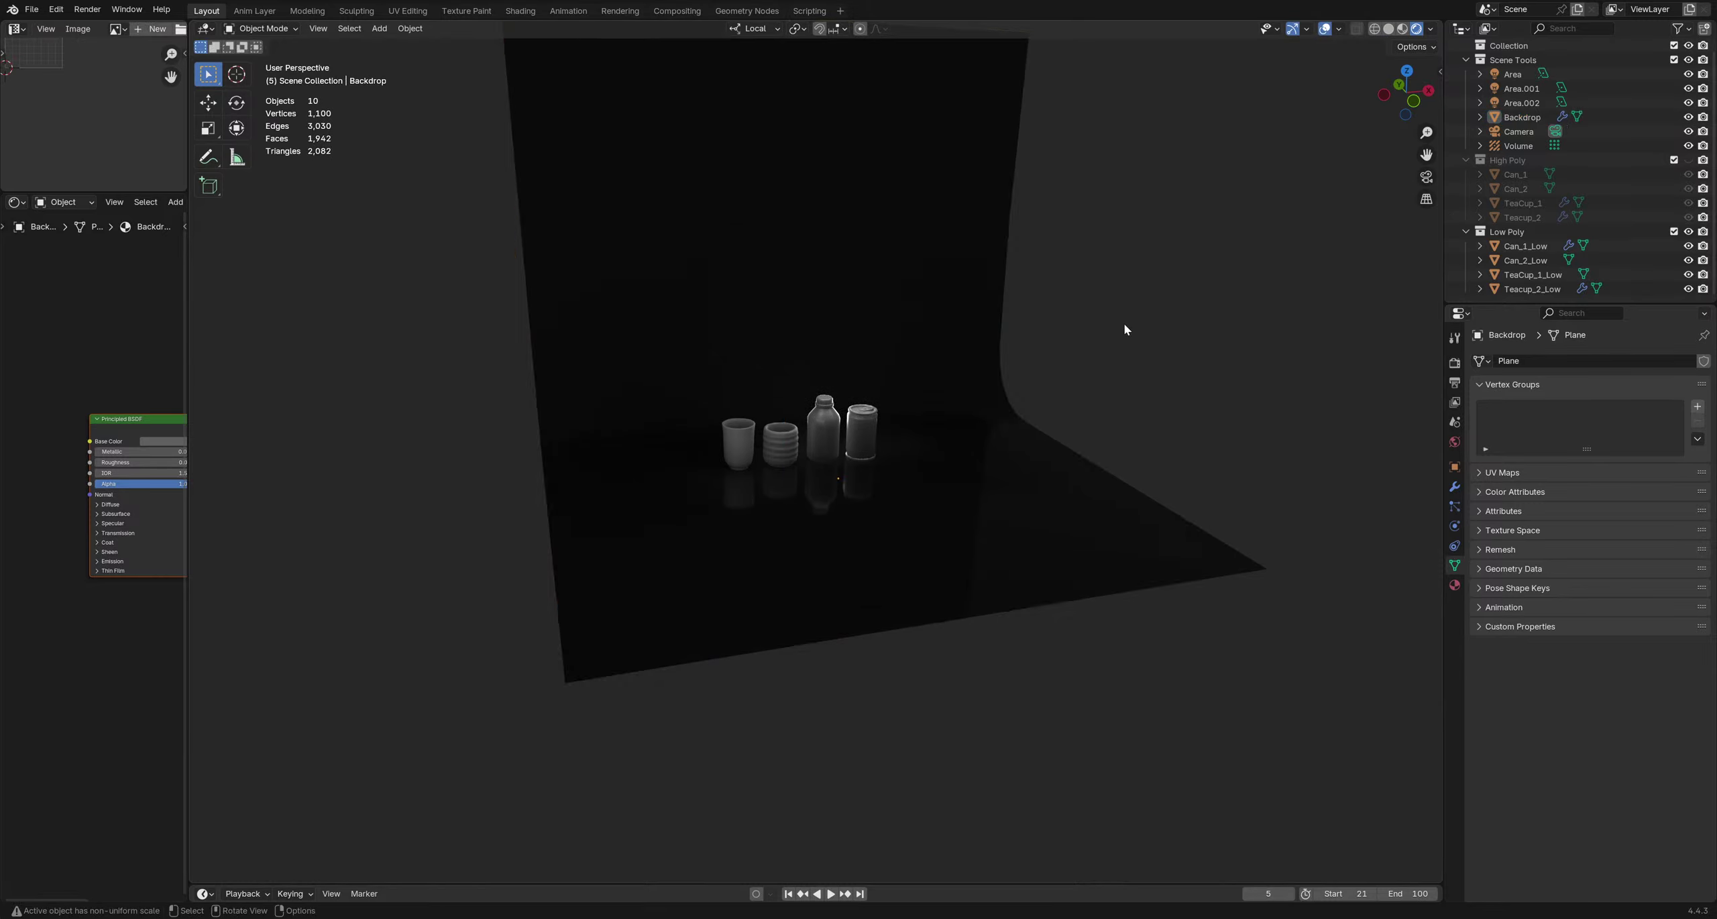
scroll(864, 440, up, 2)
key(KP_0)
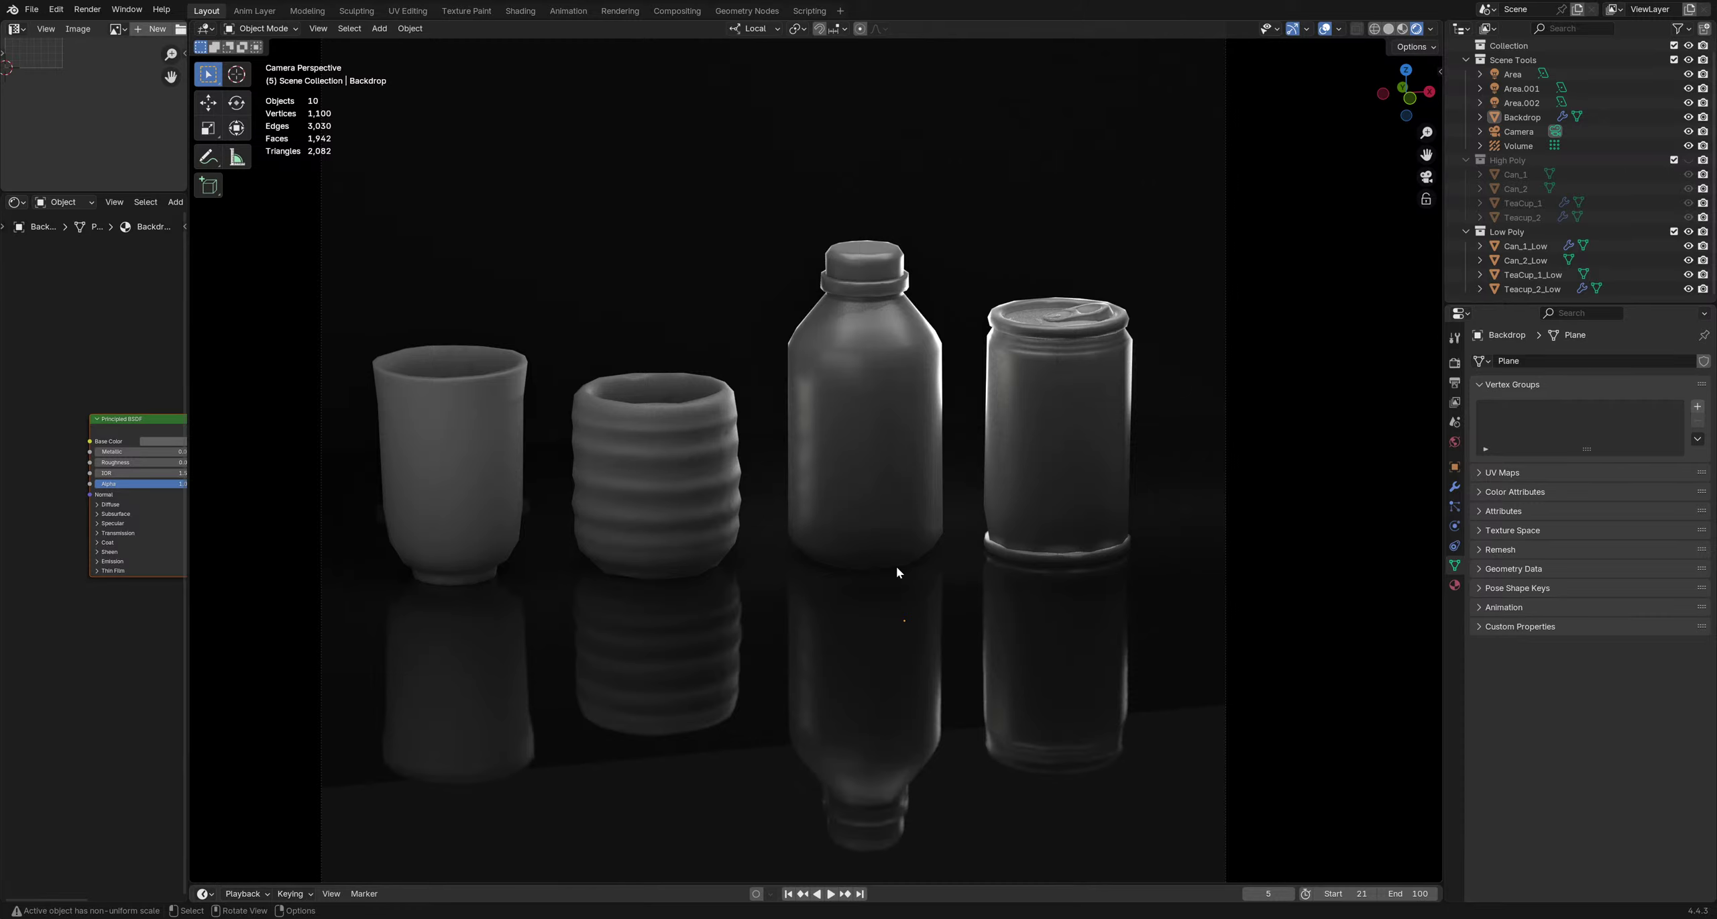
key(KP_0)
scroll(890, 424, down, 3)
scroll(880, 342, up, 4)
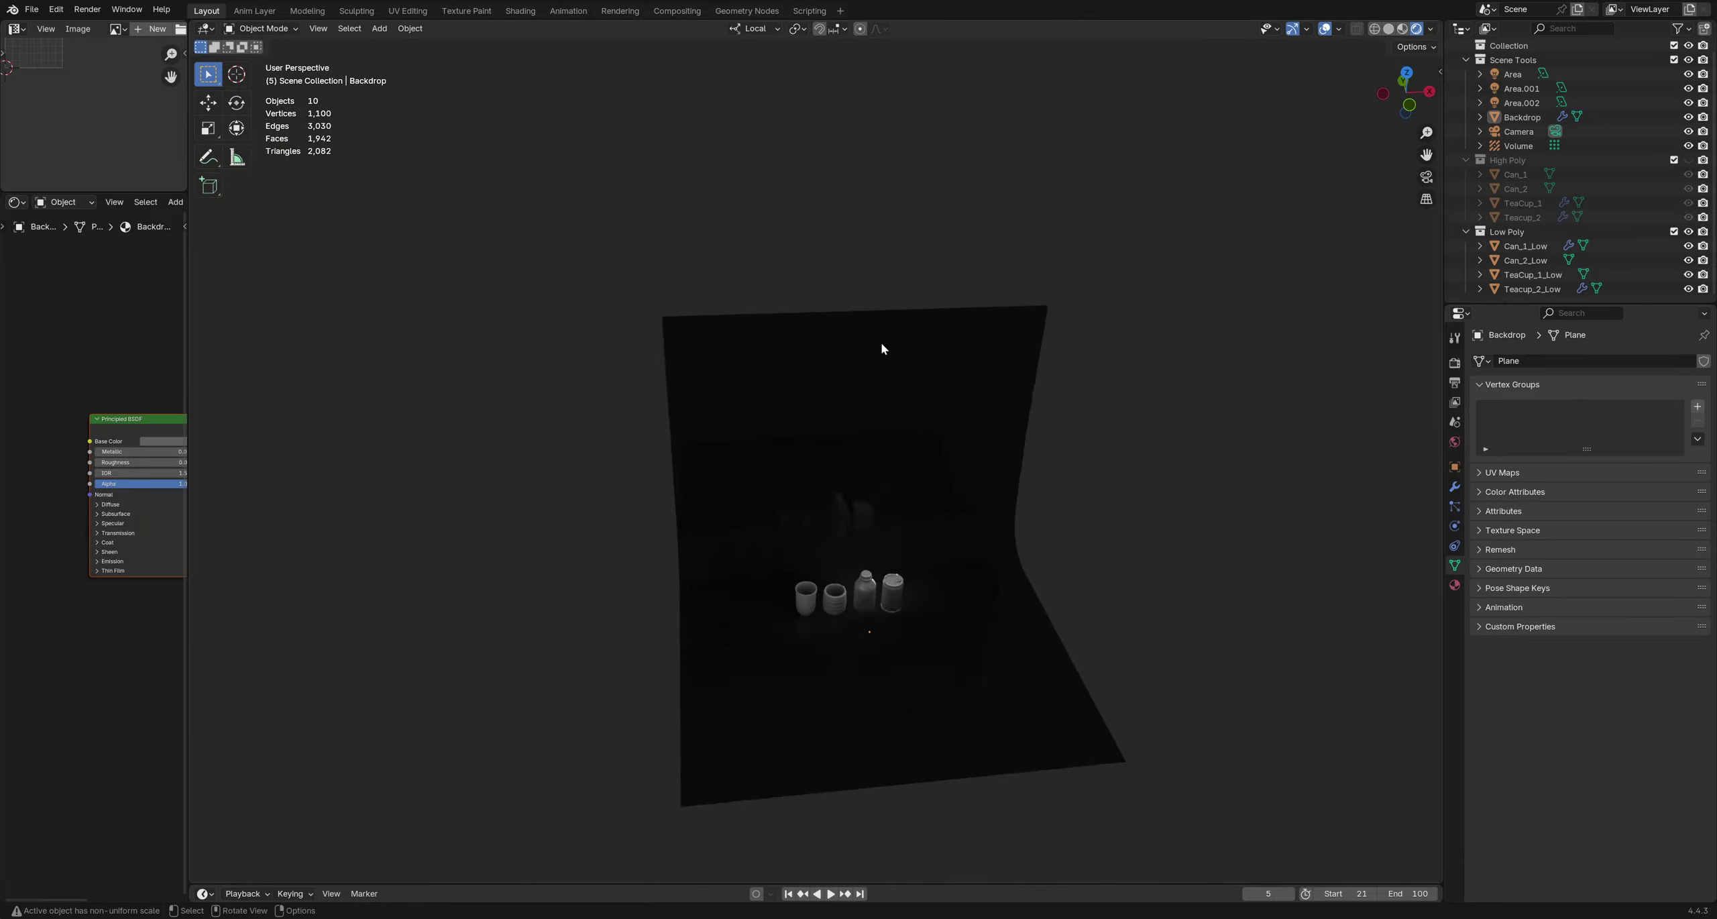
Extrude the backdrop's top edge and move it about 5.84 m along negative local Y to form a ceiling over the cans and cups
key(Tab)
click(881, 310)
middle_drag(882, 310, 911, 356)
key(e)
key(z)
key(Escape)
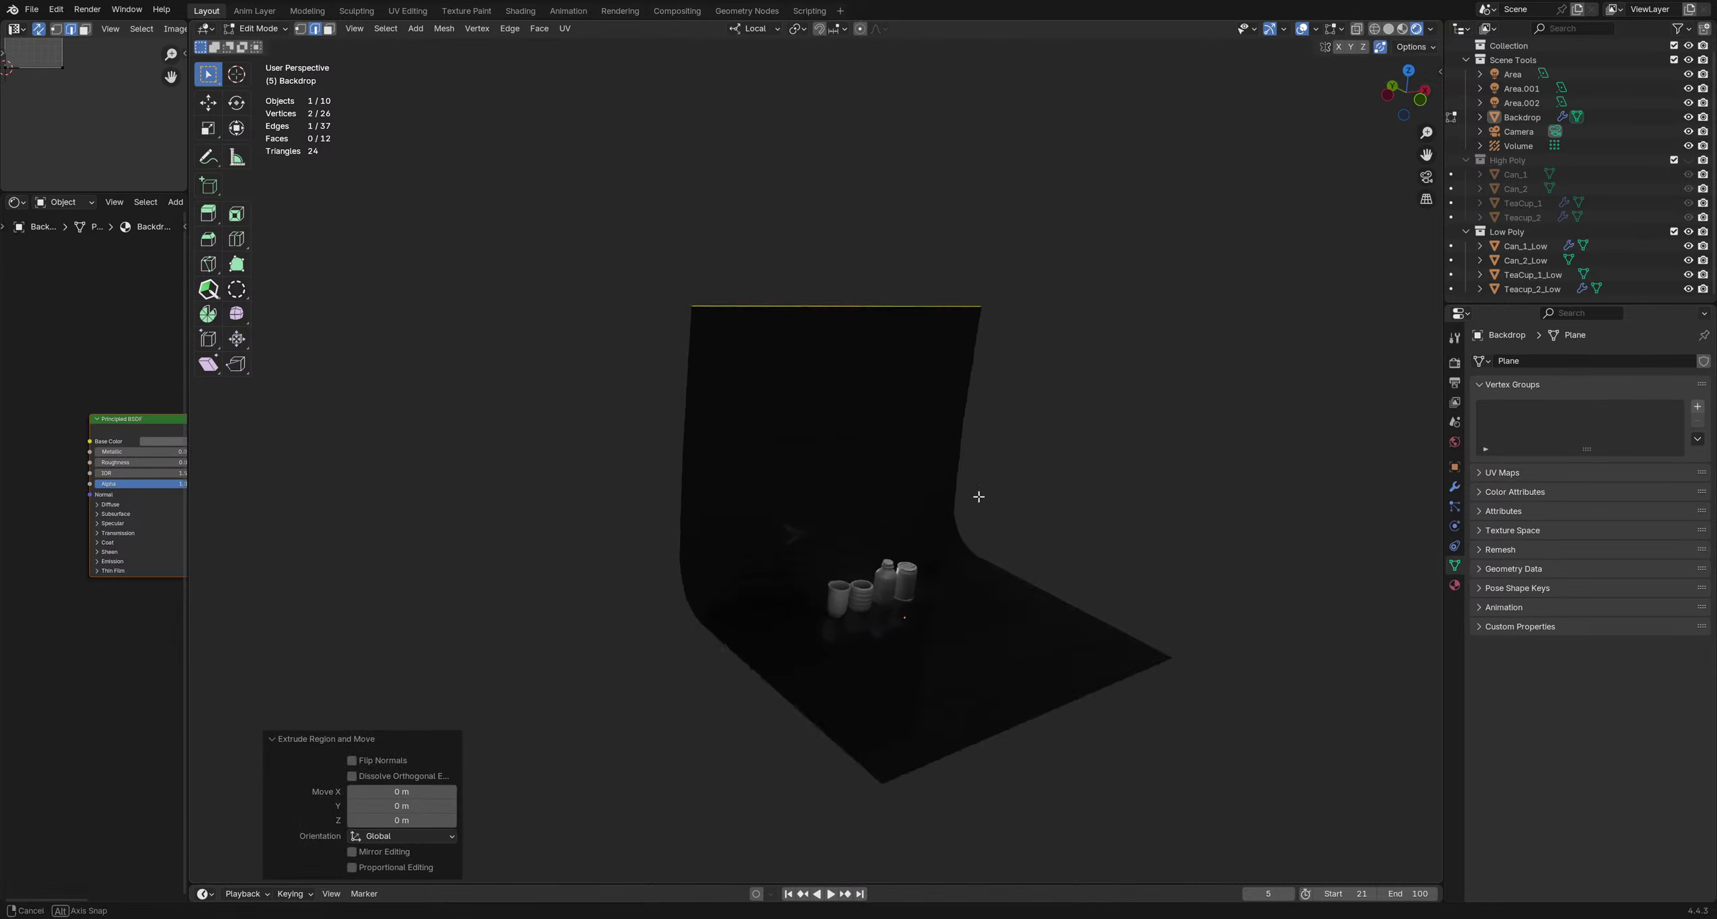
key(g)
key(x)
key(Escape)
middle_drag(1020, 460, 1077, 302)
key(g)
key(y)
key(y)
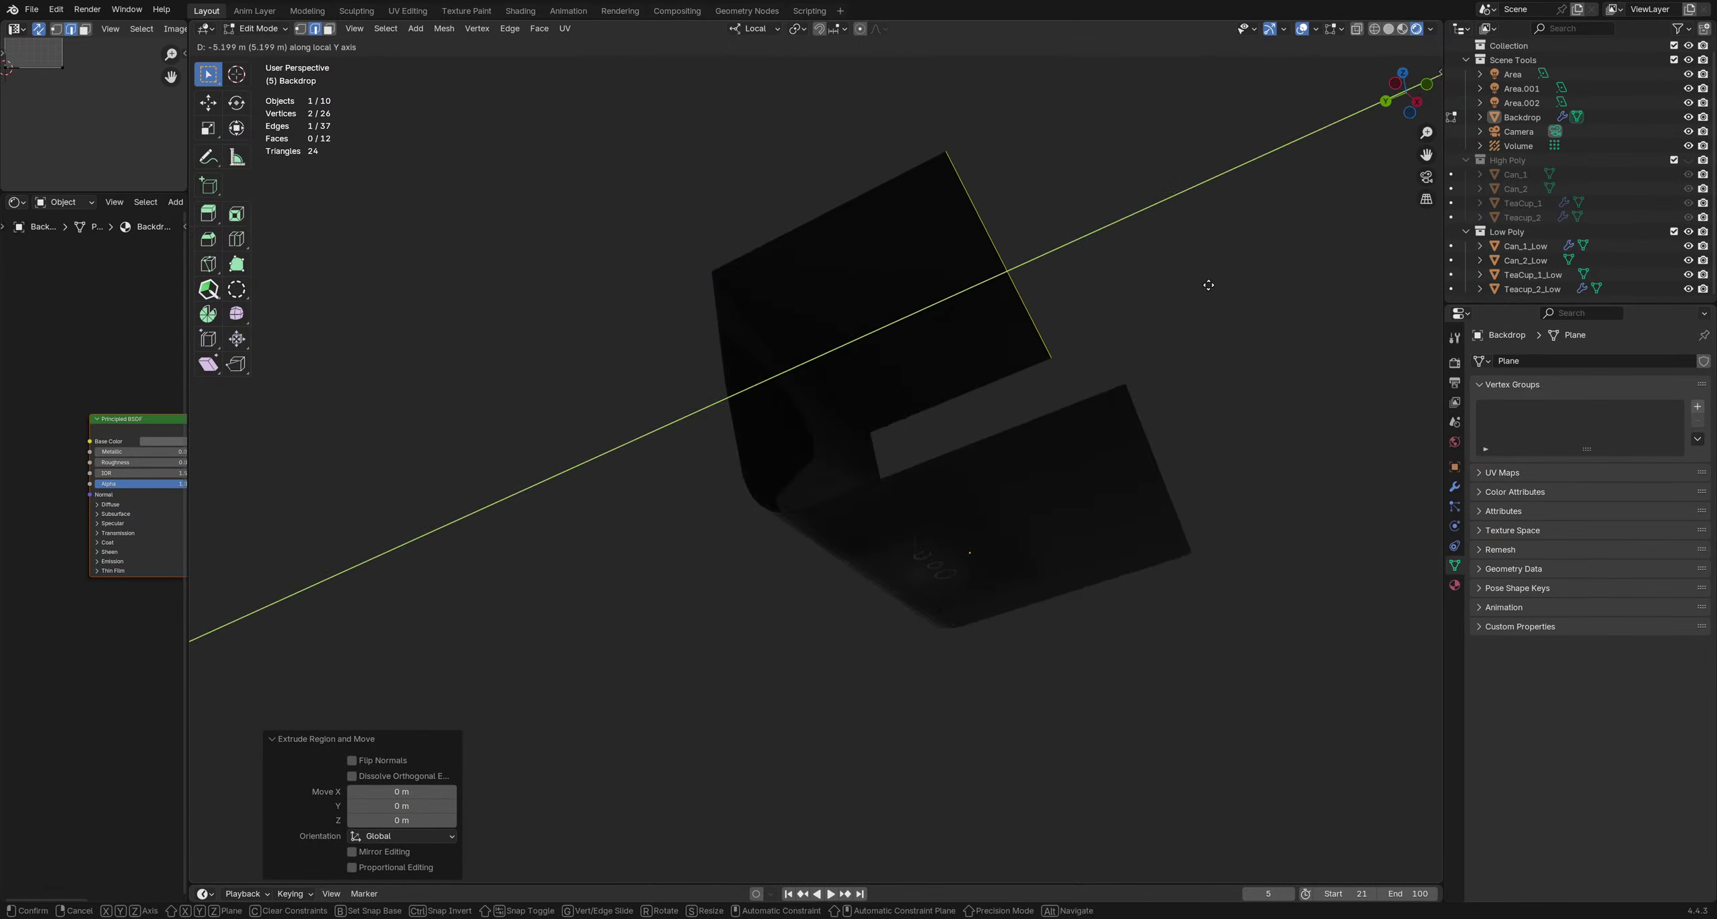
click(1226, 276)
middle_drag(1227, 276, 972, 483)
key(KP_7)
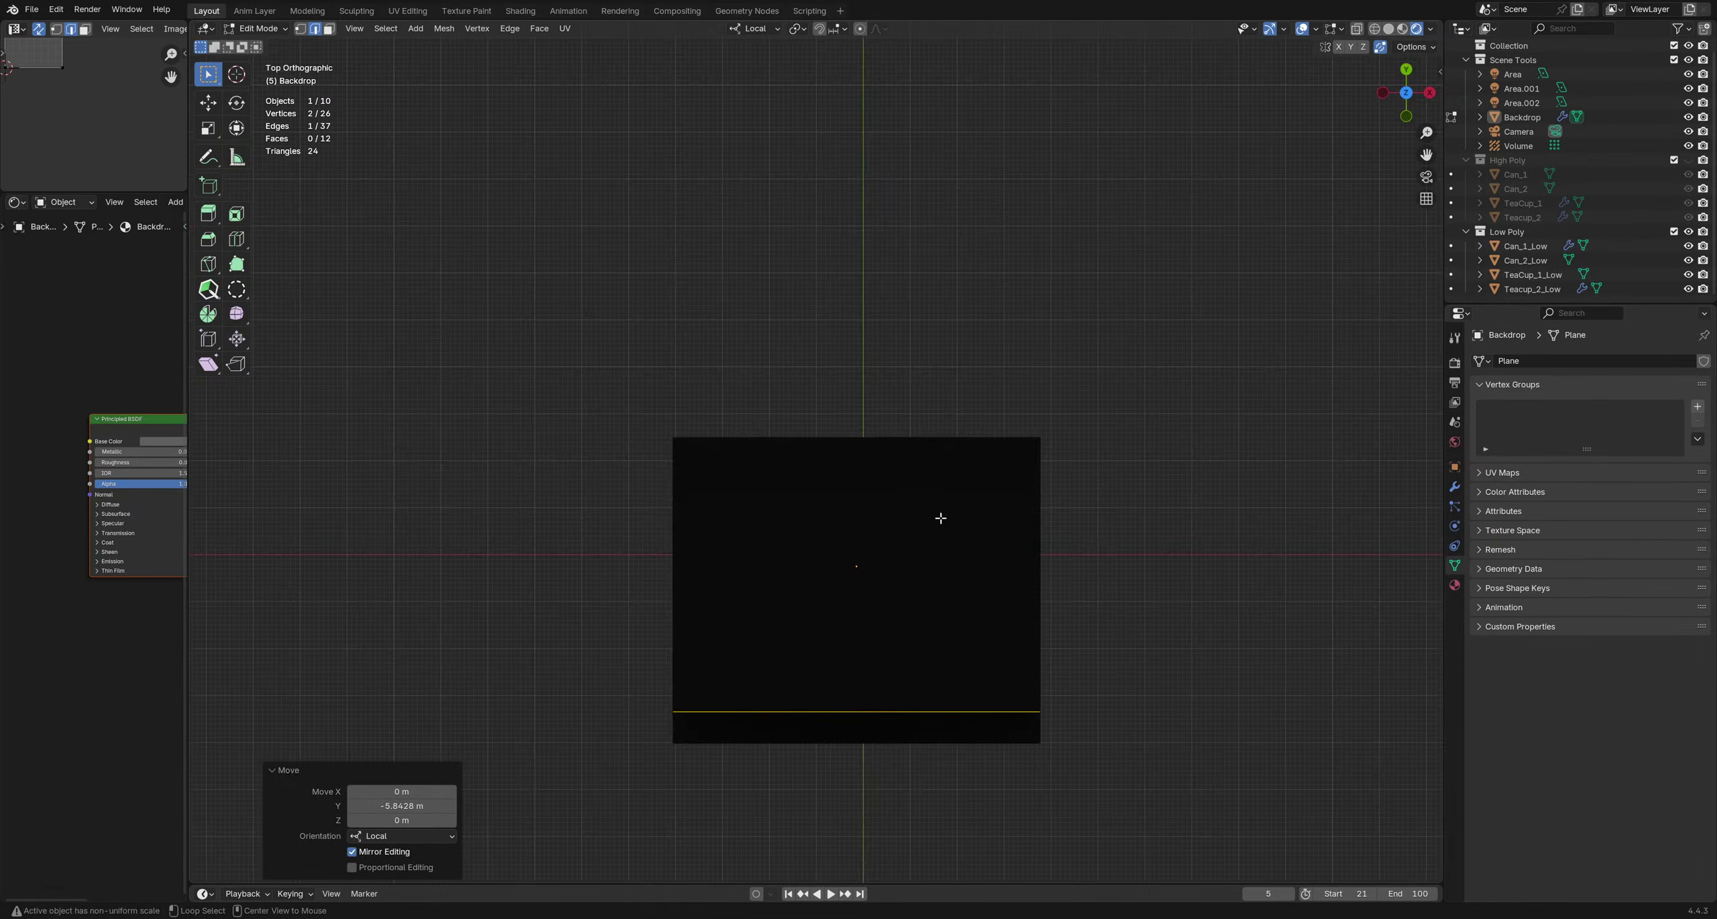
key(Tab)
middle_drag(1073, 456, 903, 544)
key(KP_0)
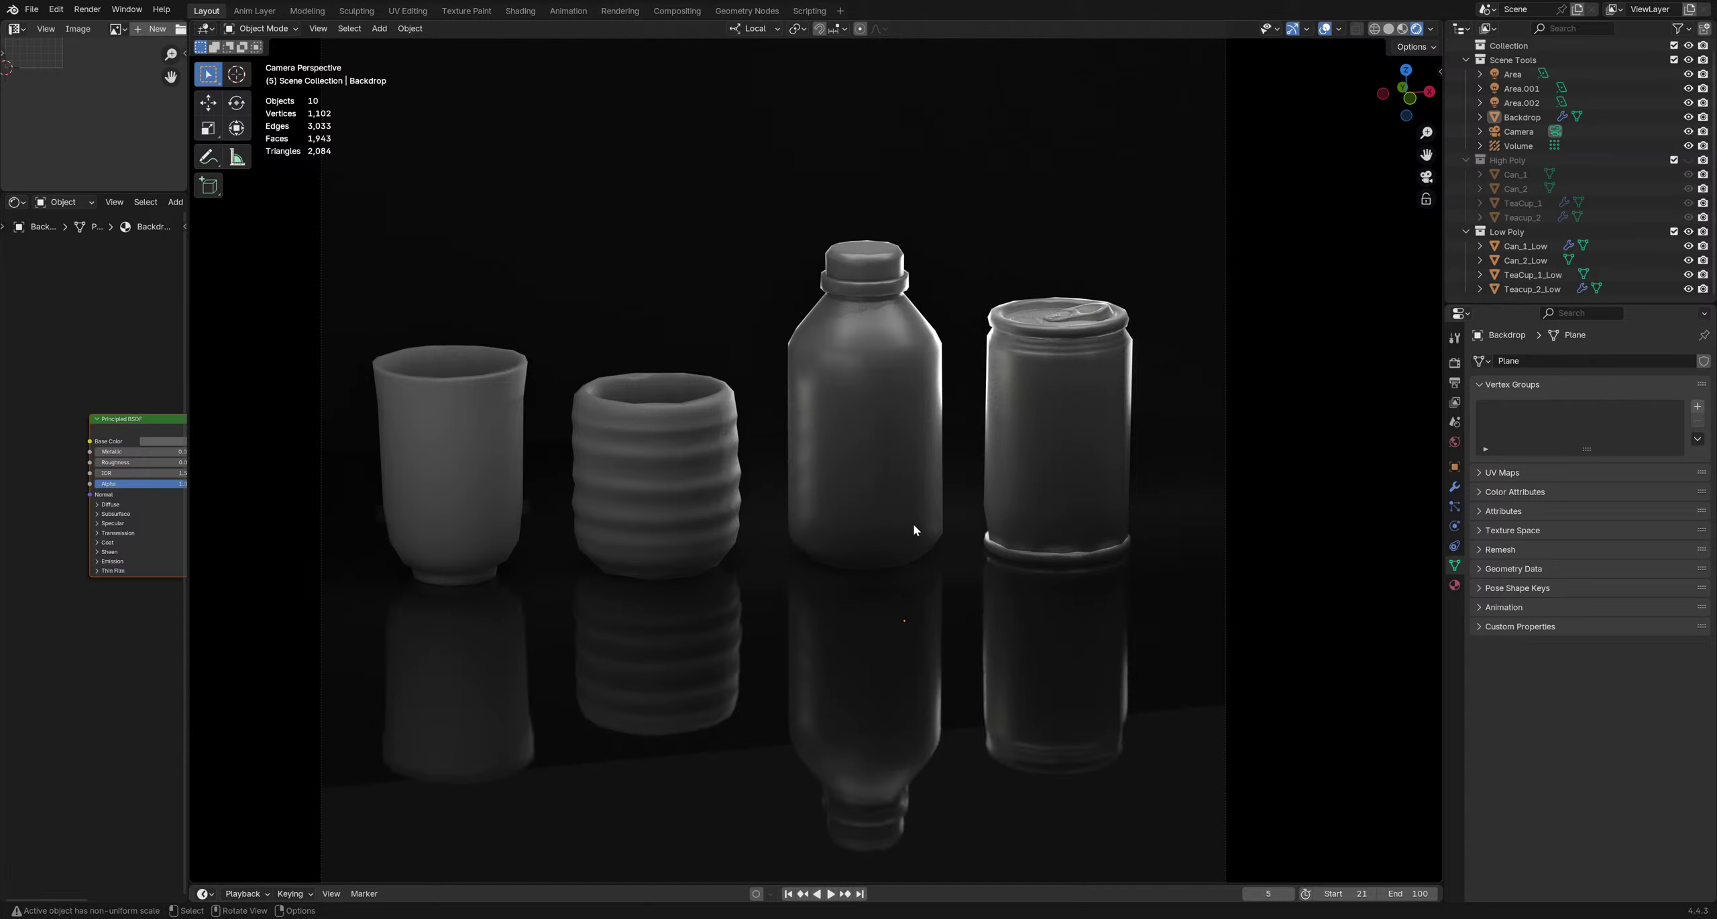
Bevel the backdrop's edge between wall and ceiling with about 0.6 m width and 10 segments, and return to Object Mode
middle_drag(931, 517, 889, 391)
key(Tab)
click(836, 348)
key(ctrl+b)
click(1019, 397)
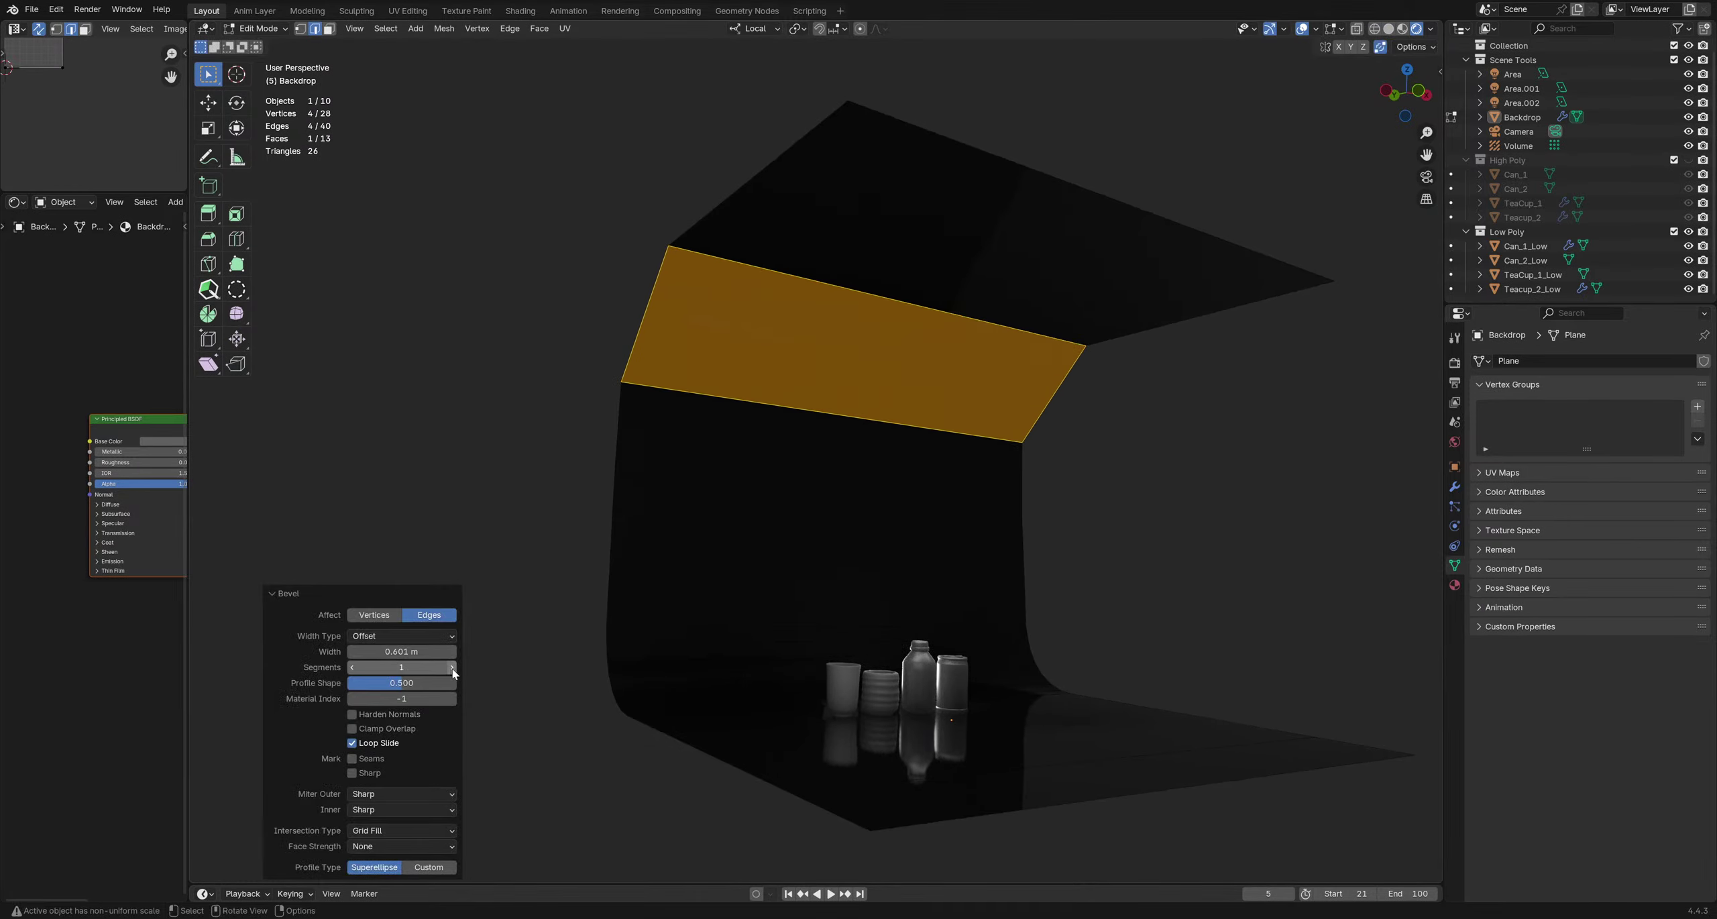
ctrl+scroll(453, 673, up, 9)
key(ctrl+Tab)
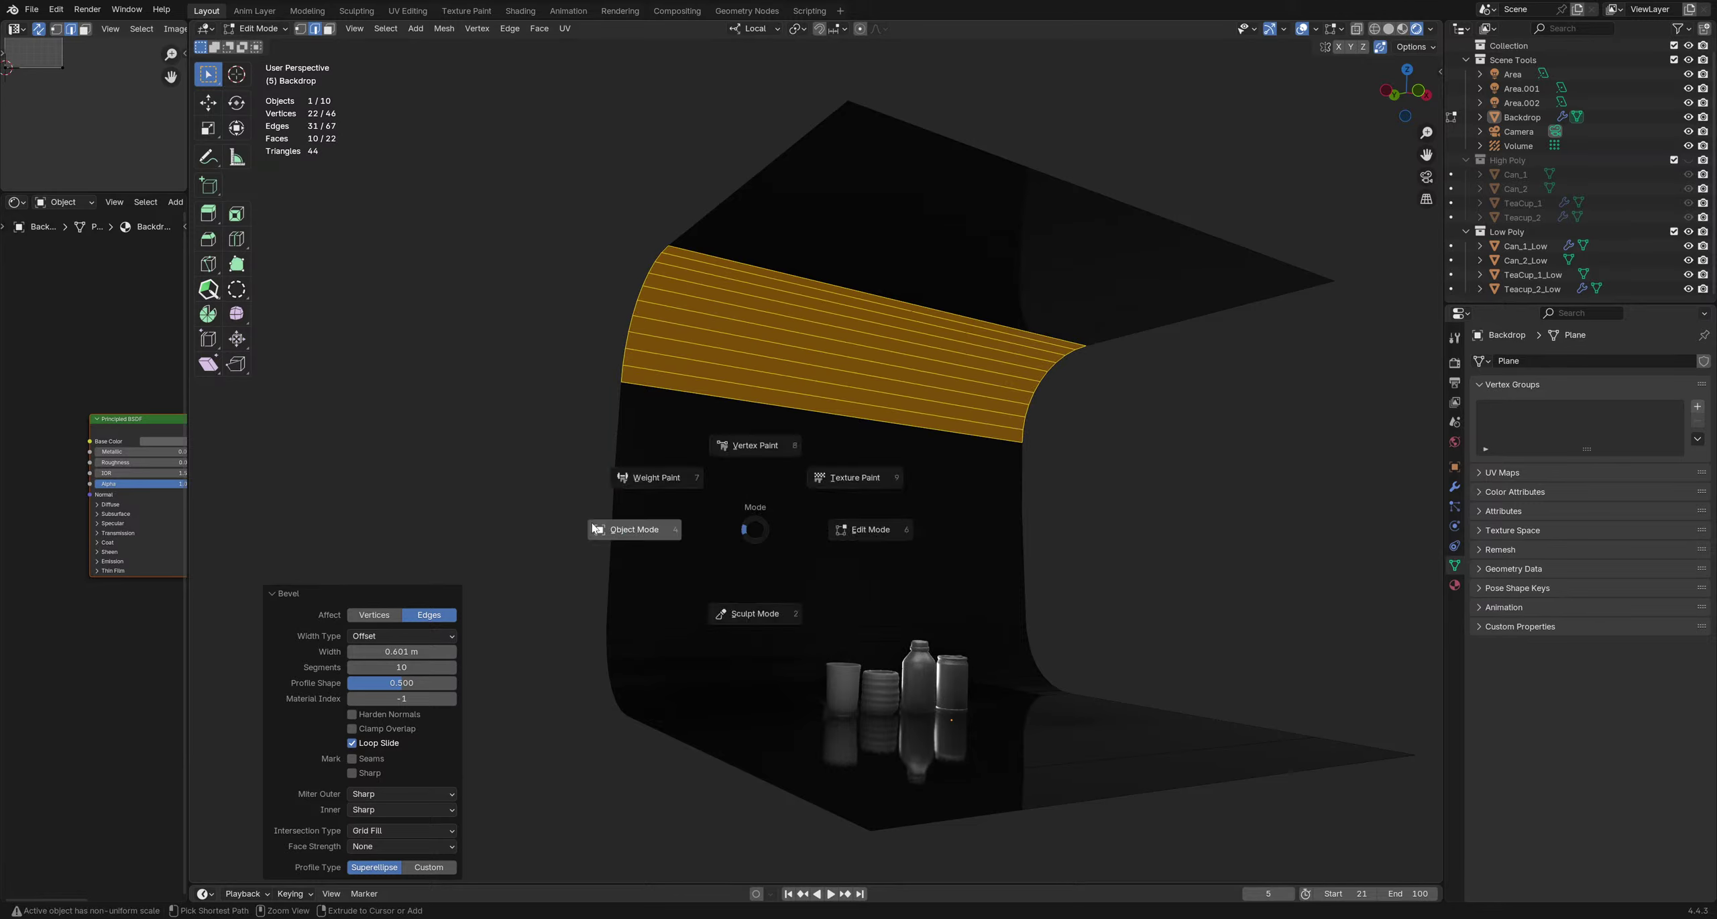
click(594, 529)
click(727, 505)
Check the curved backdrop through the camera, lock the camera to the view and save the file
middle_drag(728, 506, 863, 617)
key(KP_1)
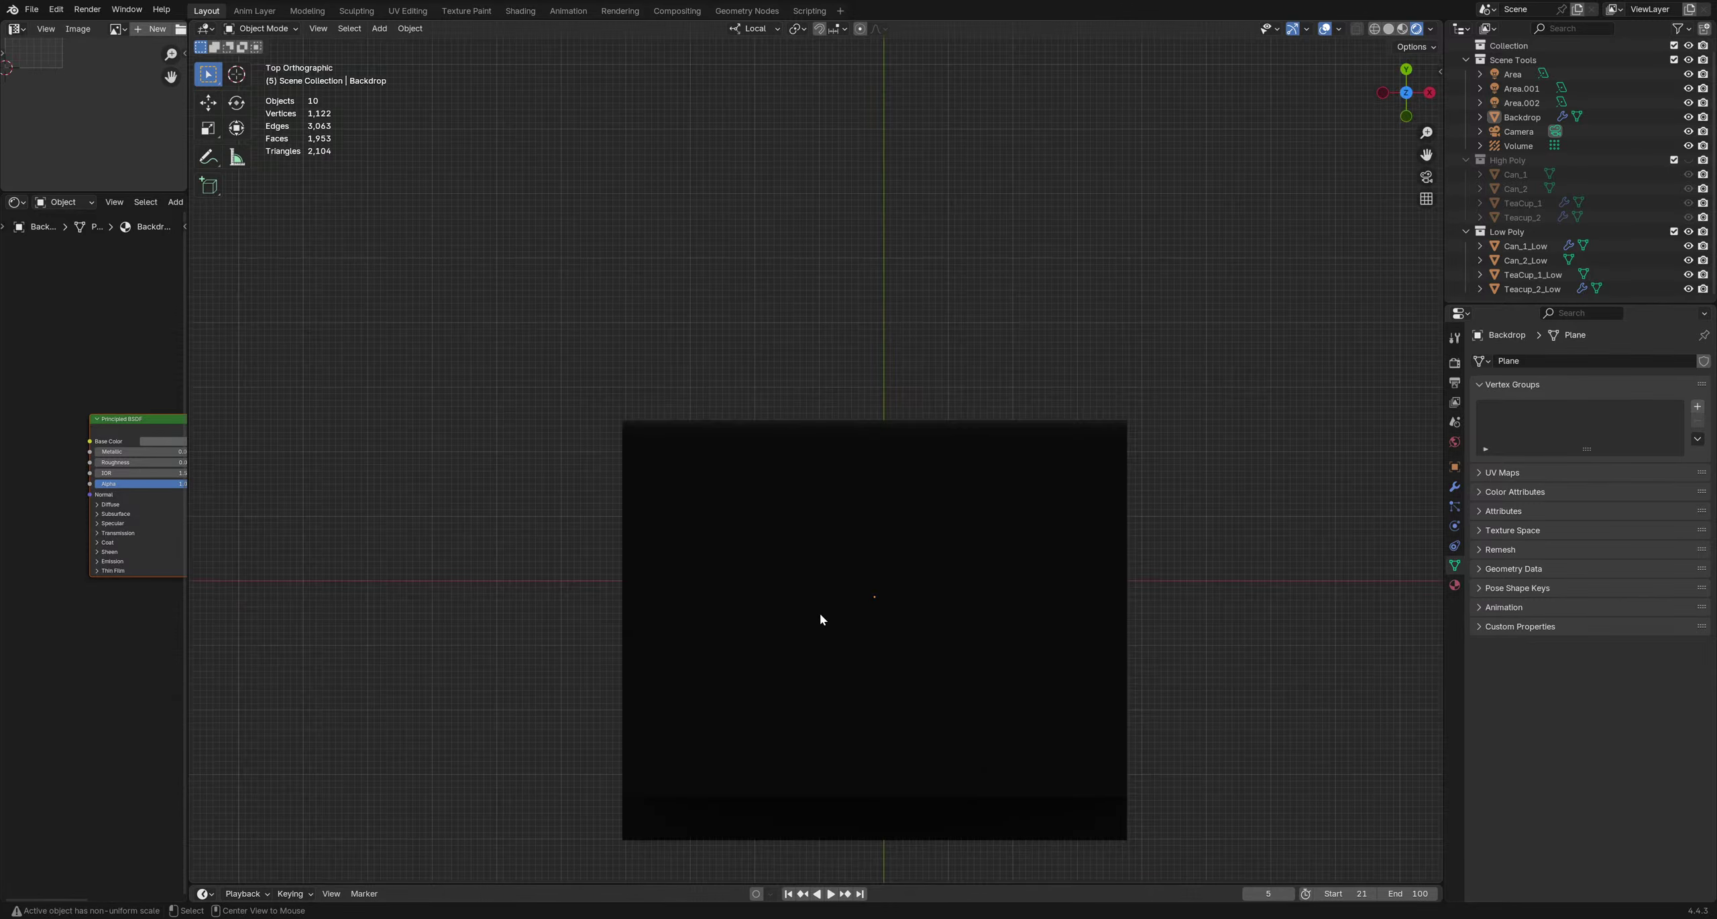
key(KP_0)
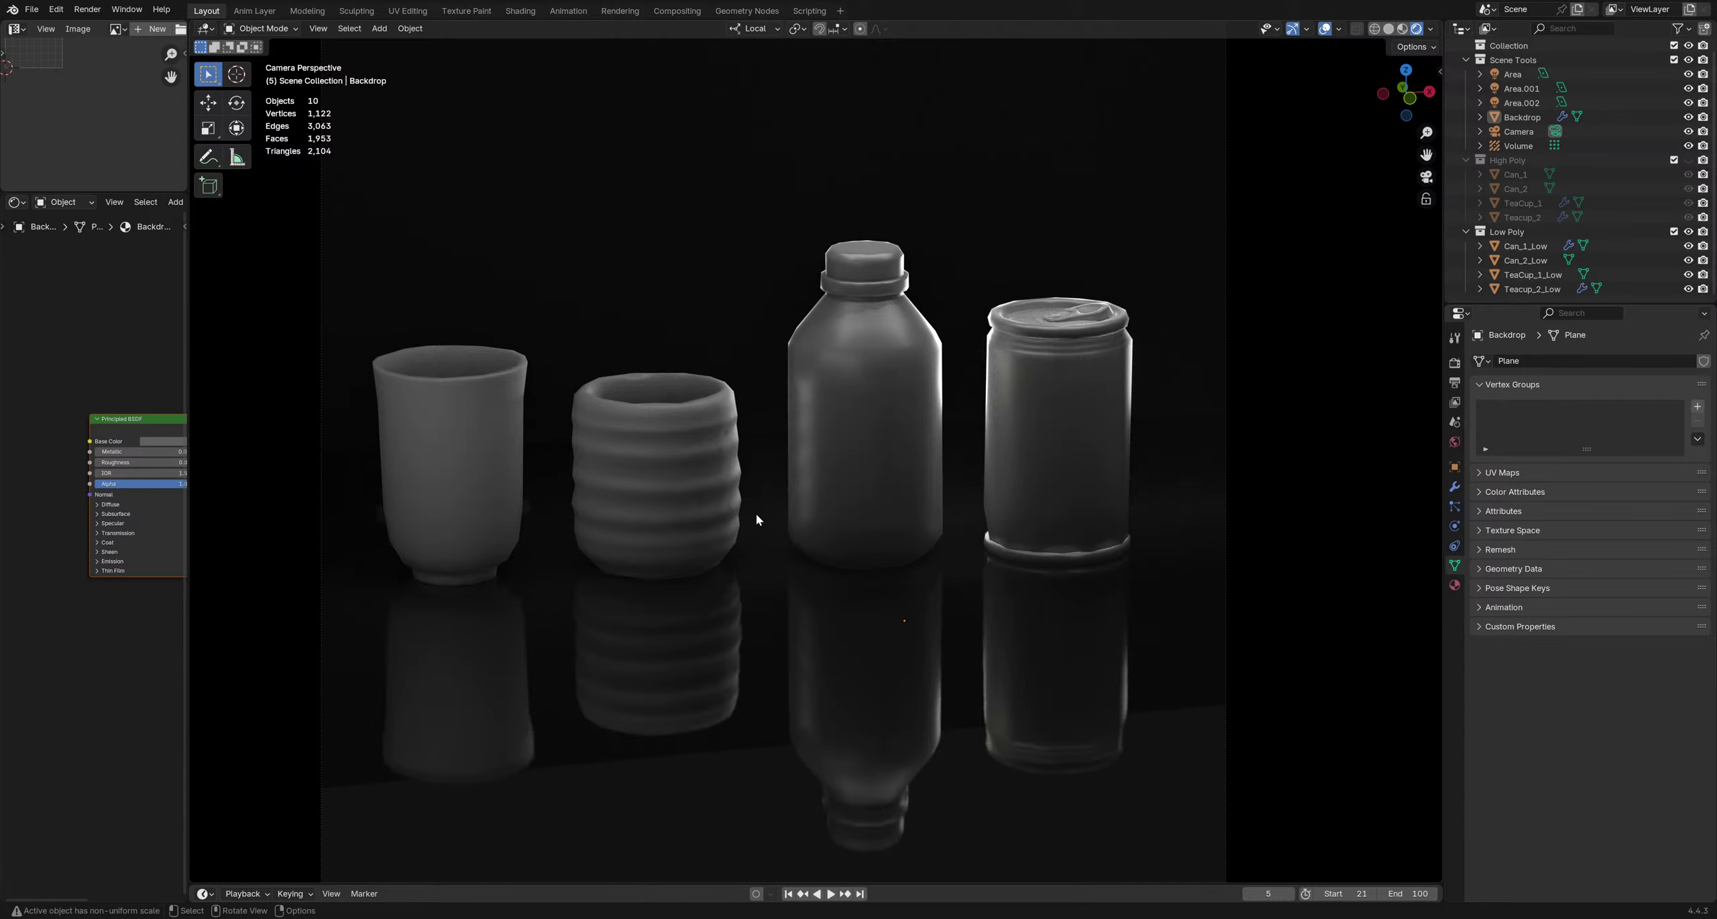
click(1426, 200)
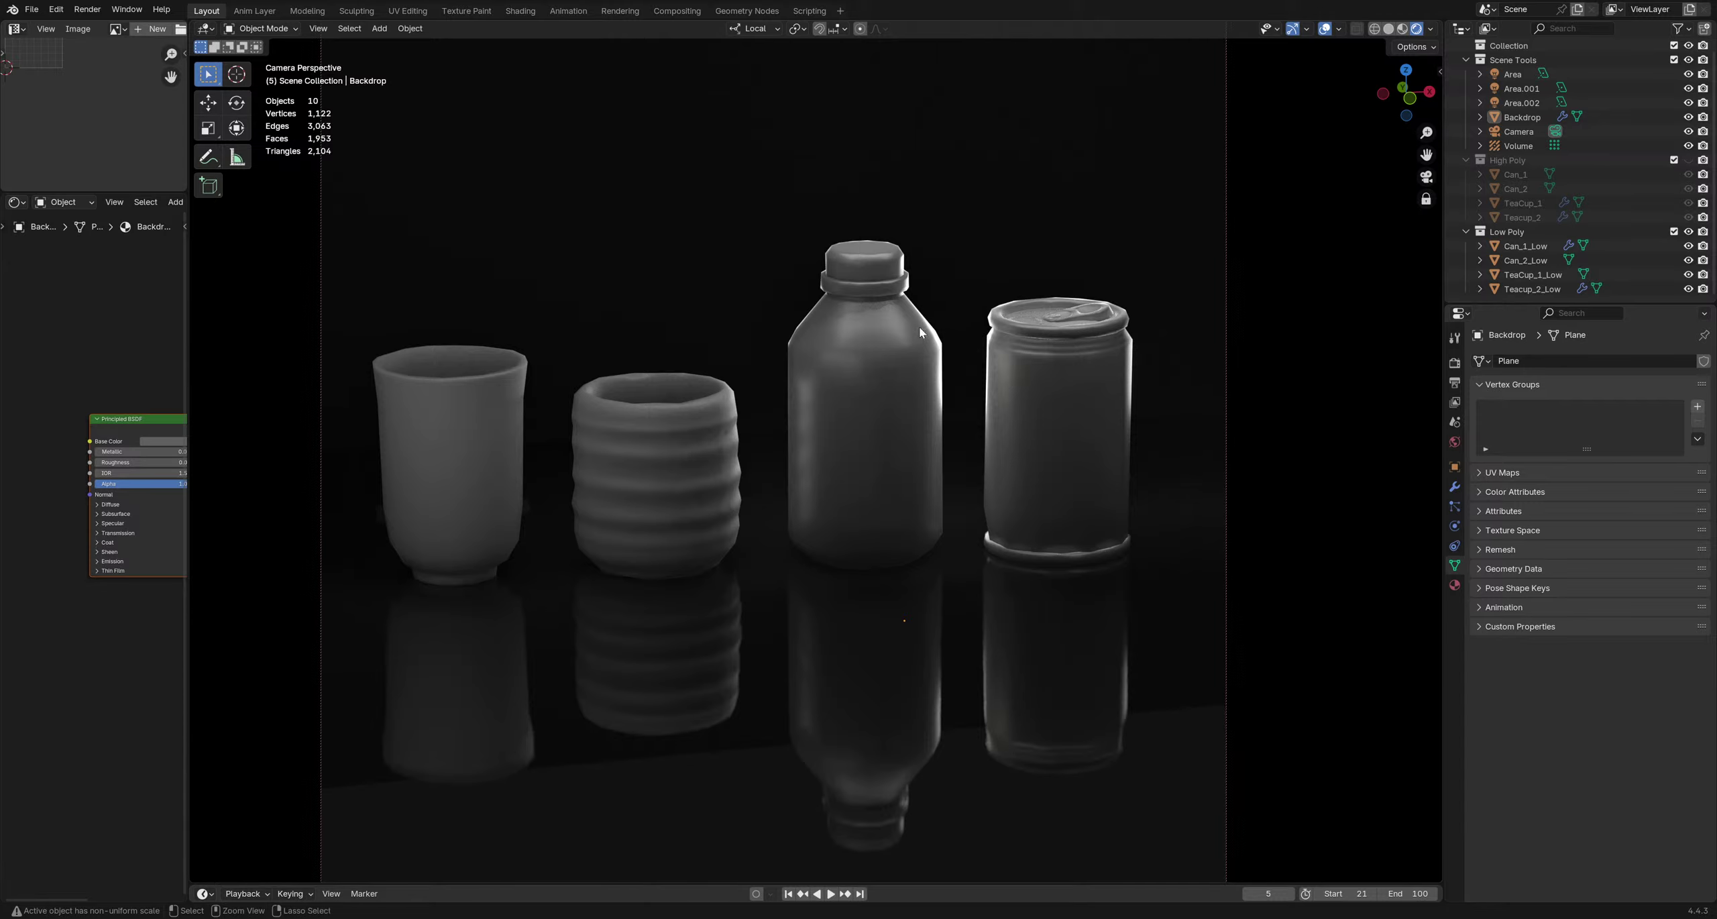
key(ctrl+s)
Show the outlines of the lights and the light probe volume in the viewport overlays
middle_drag(883, 528, 880, 645)
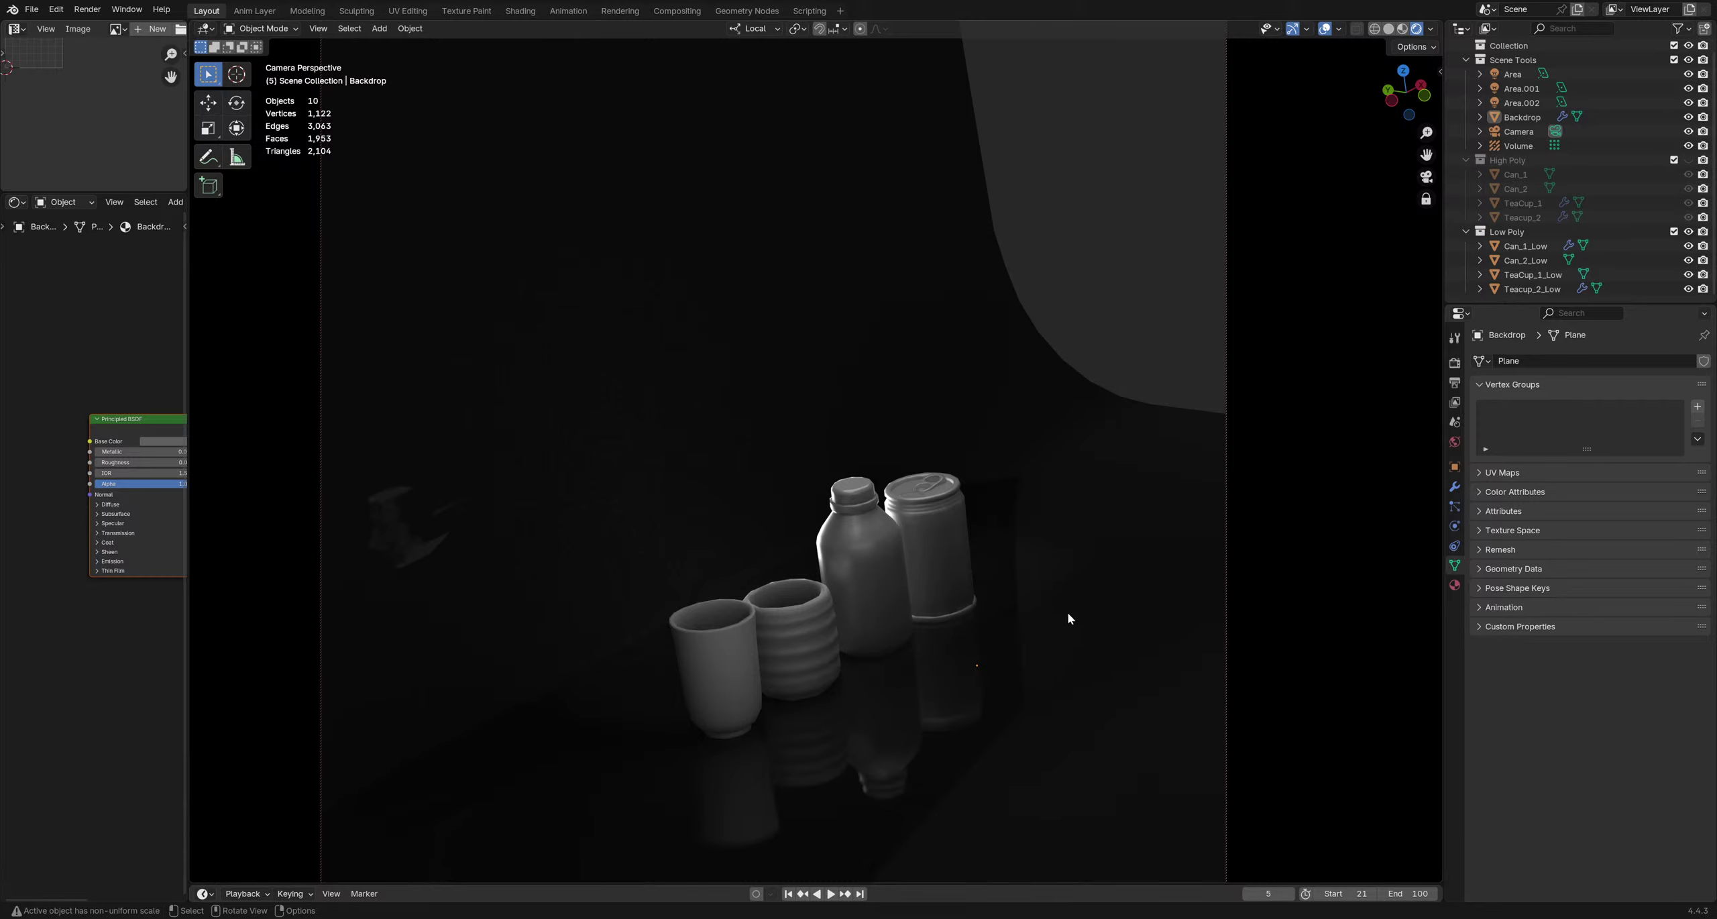
middle_drag(1068, 611, 681, 517)
scroll(912, 516, down, 8)
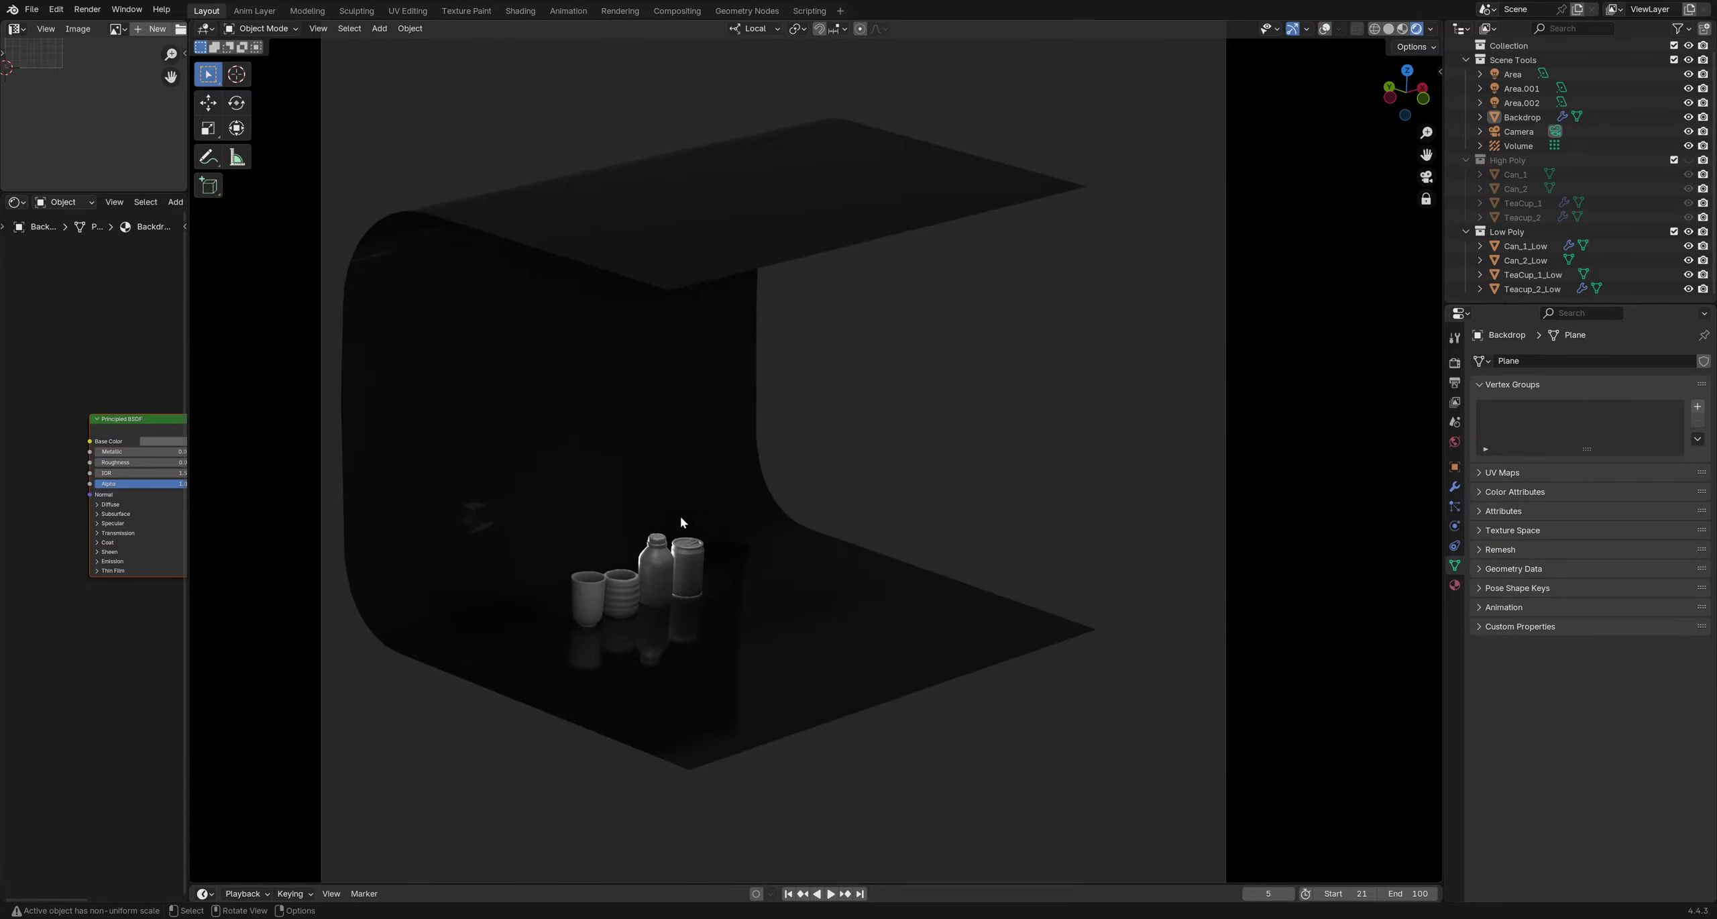
click(1339, 29)
click(1325, 29)
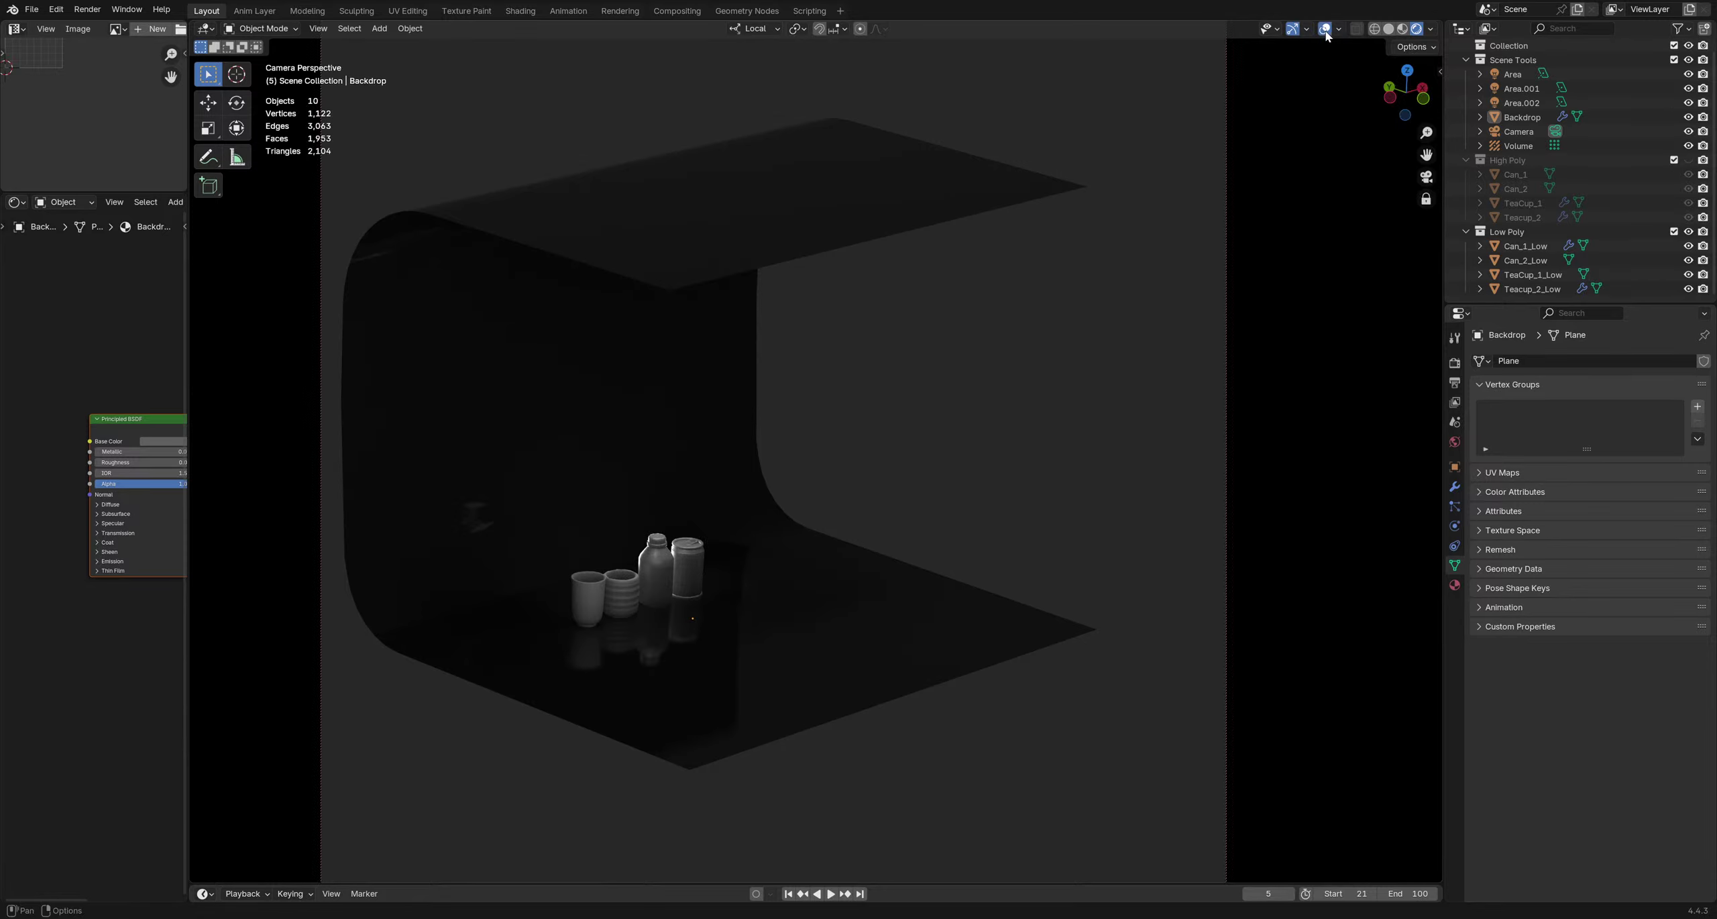
click(1338, 29)
click(1256, 202)
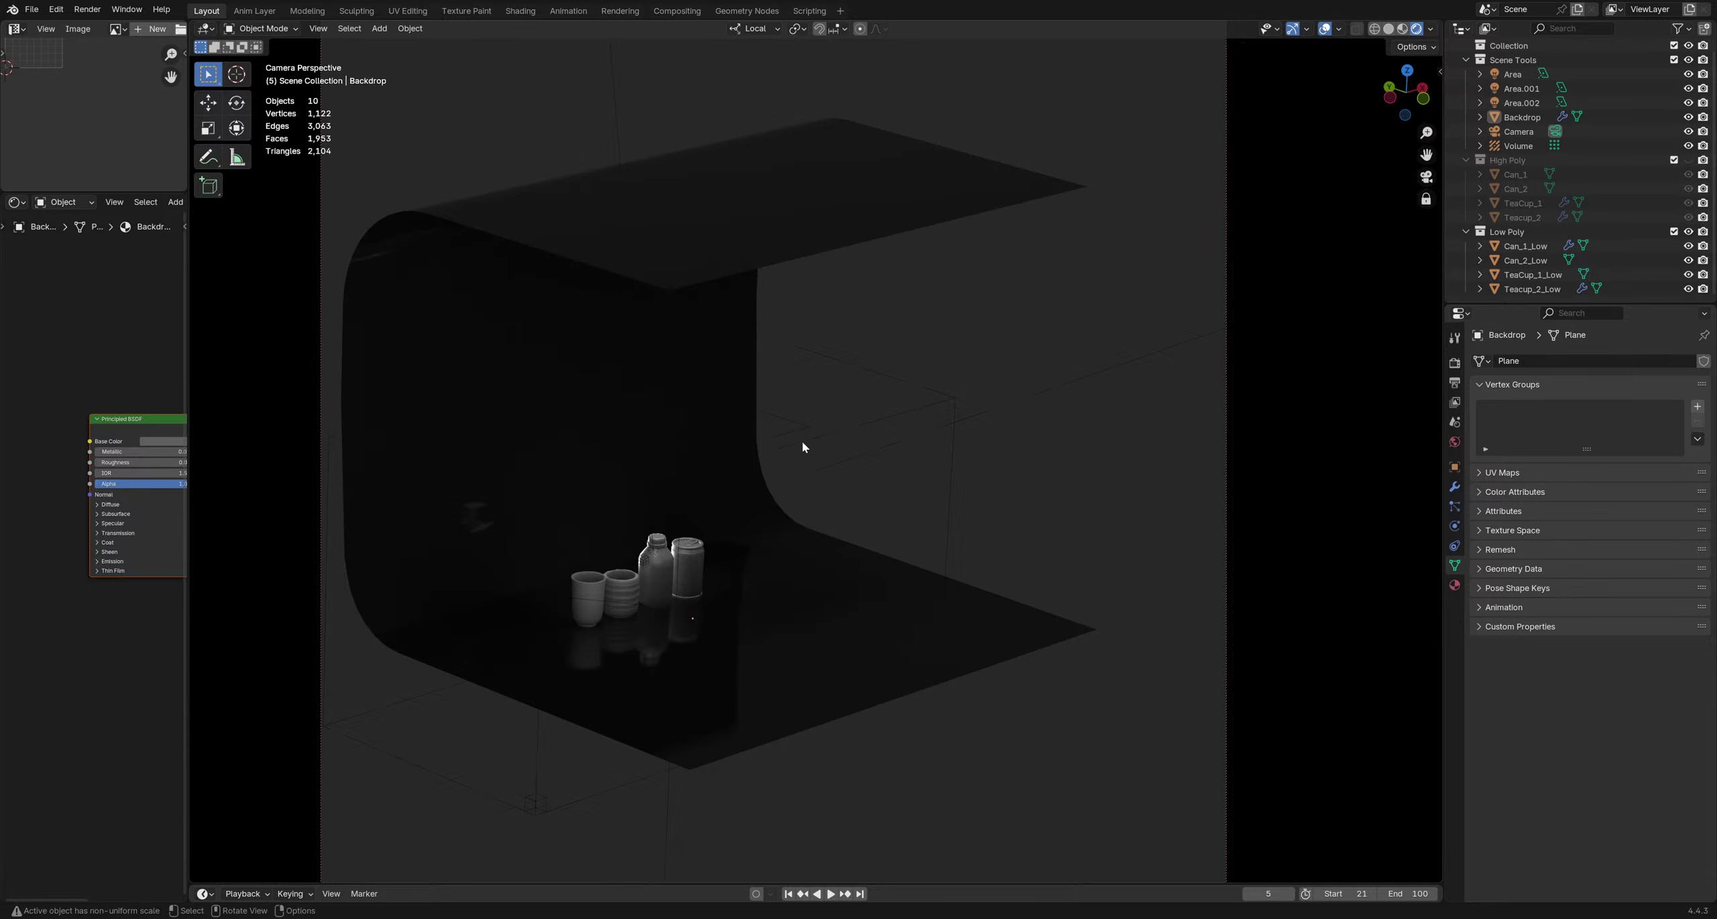
Raise the light probe volume about 1.08 m along local Z so its base sits near the backdrop floor
middle_drag(803, 447, 798, 518)
click(831, 383)
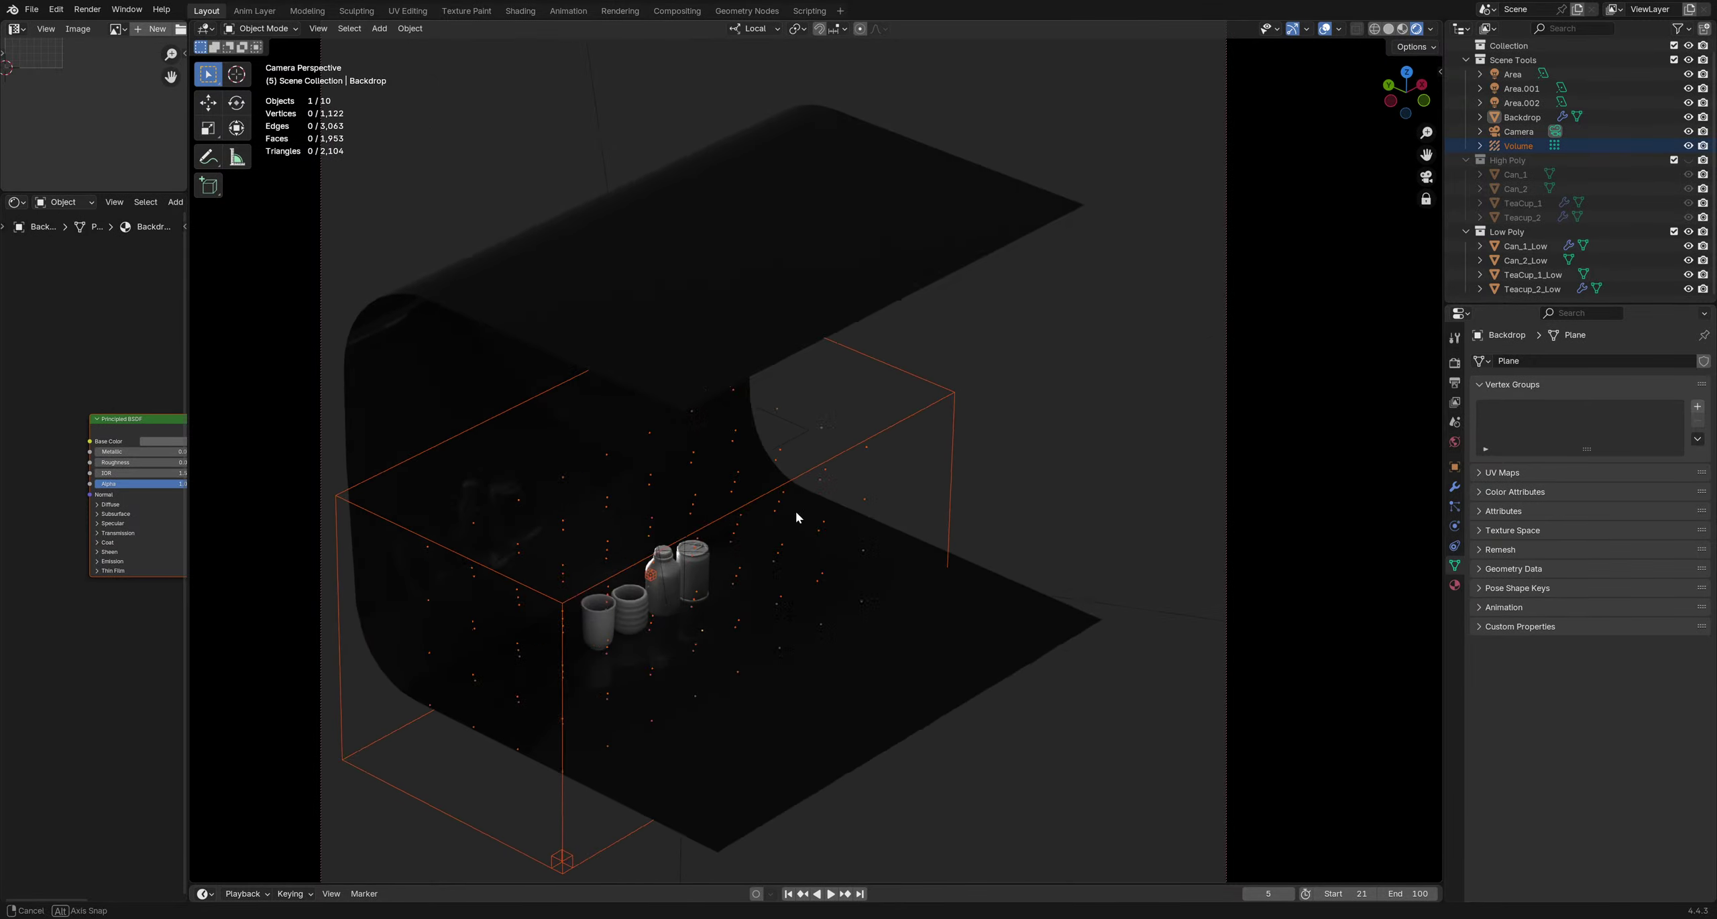
middle_drag(644, 458, 836, 470)
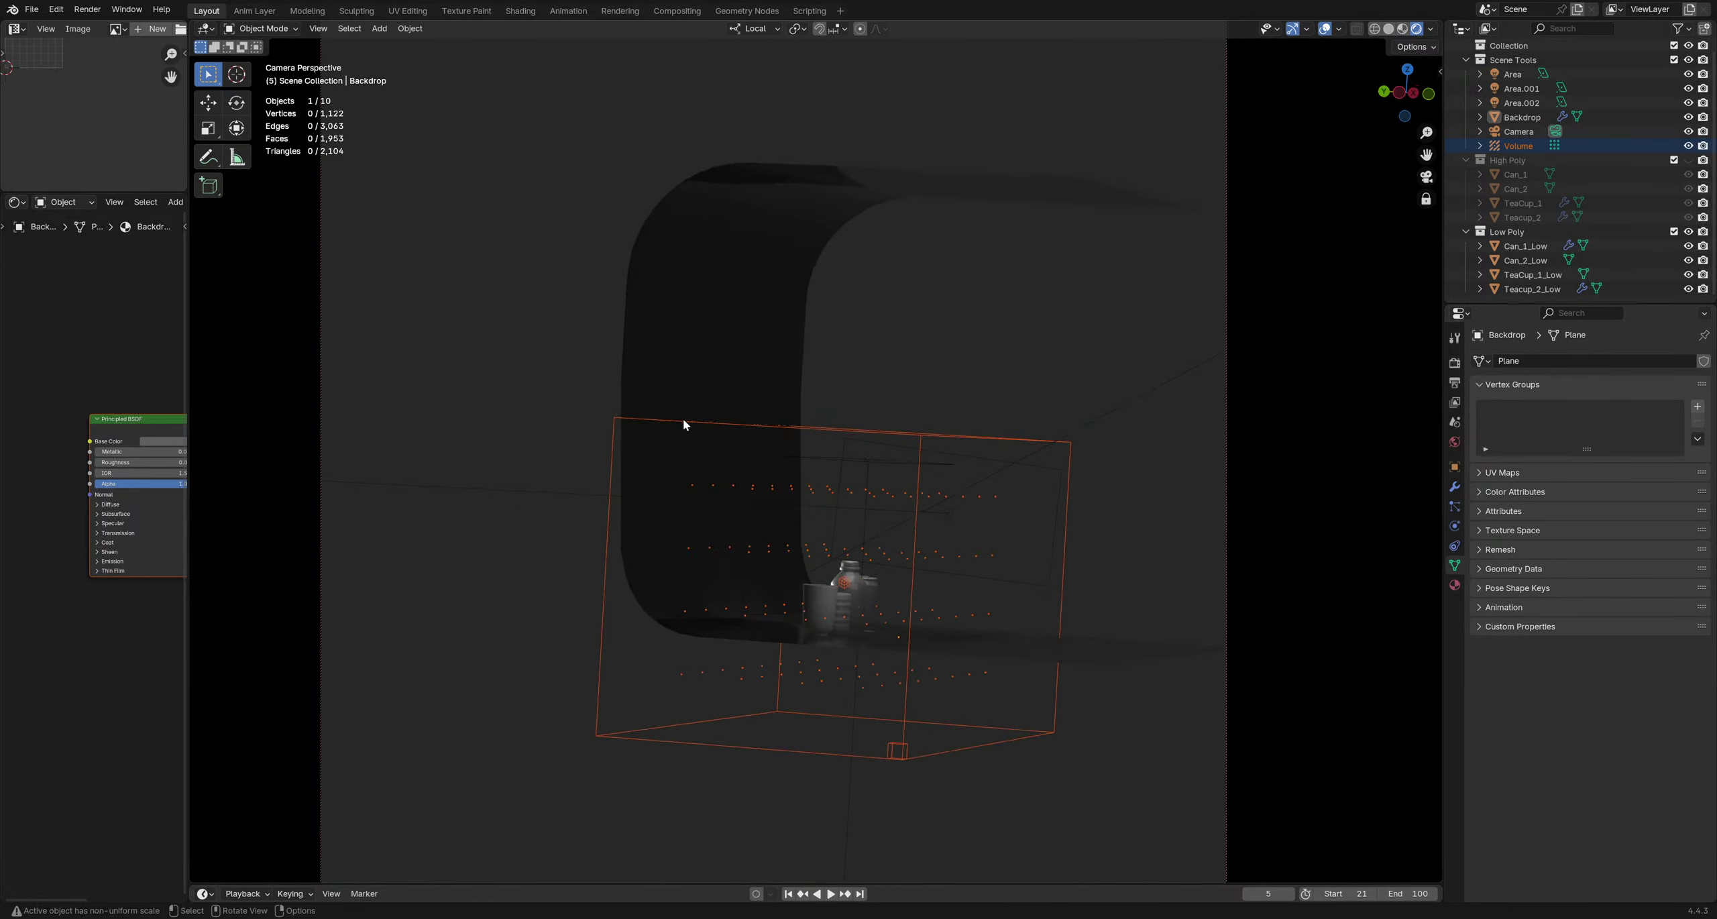
middle_drag(679, 421, 861, 460)
key(g)
key(z)
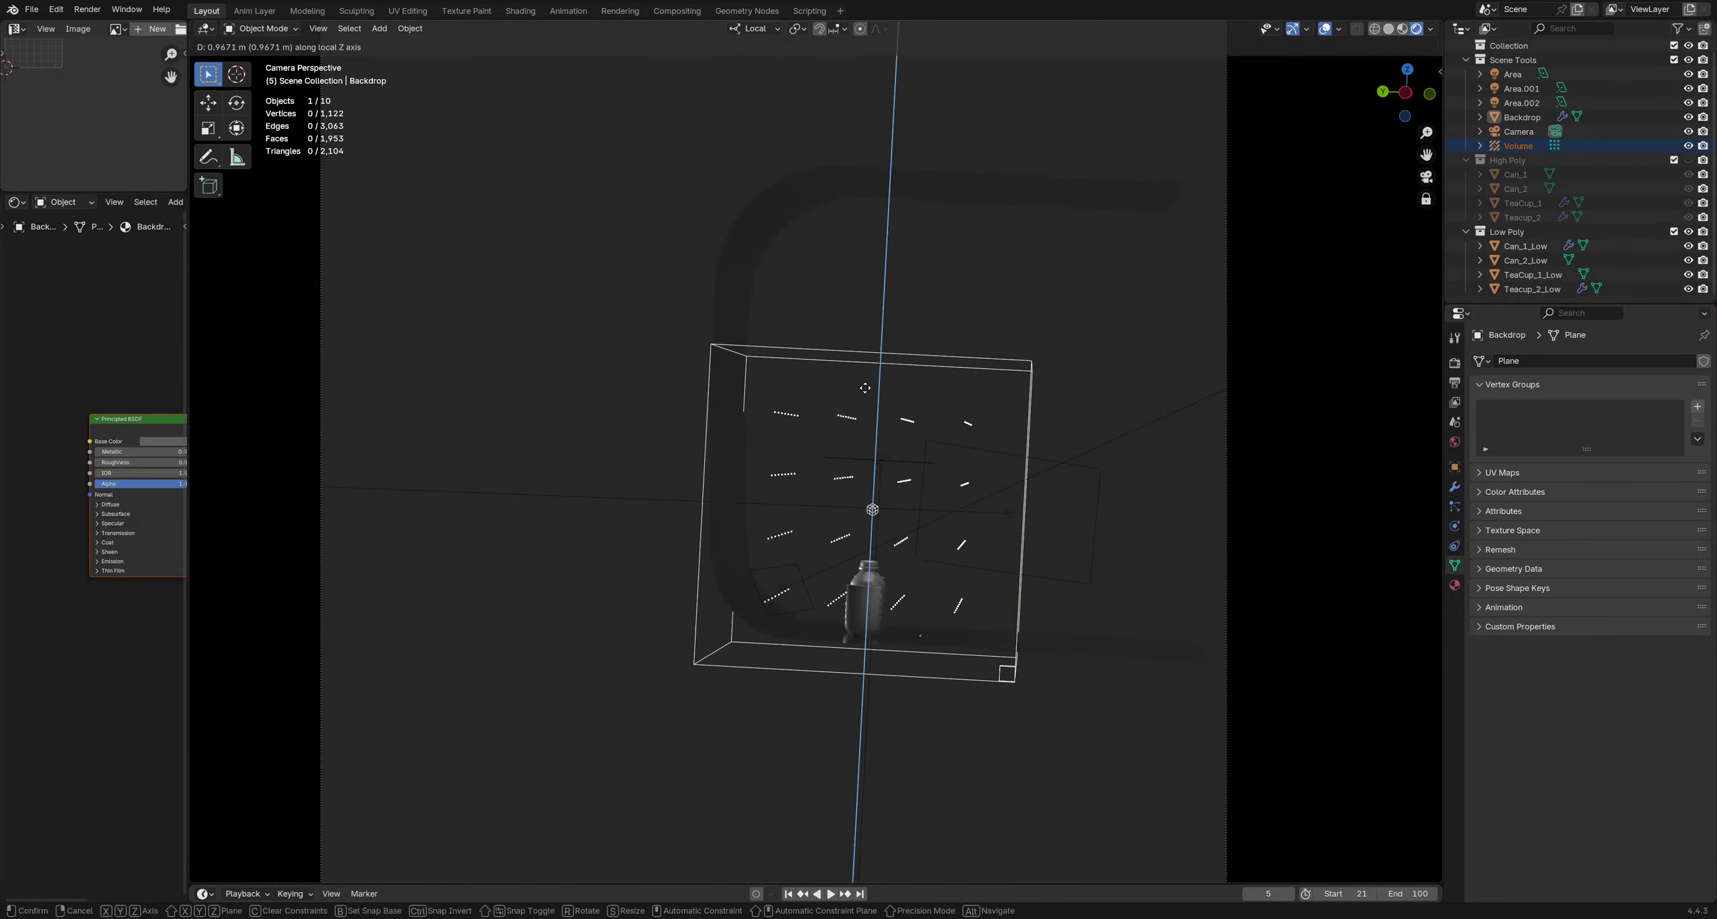
click(871, 386)
key(g)
key(z)
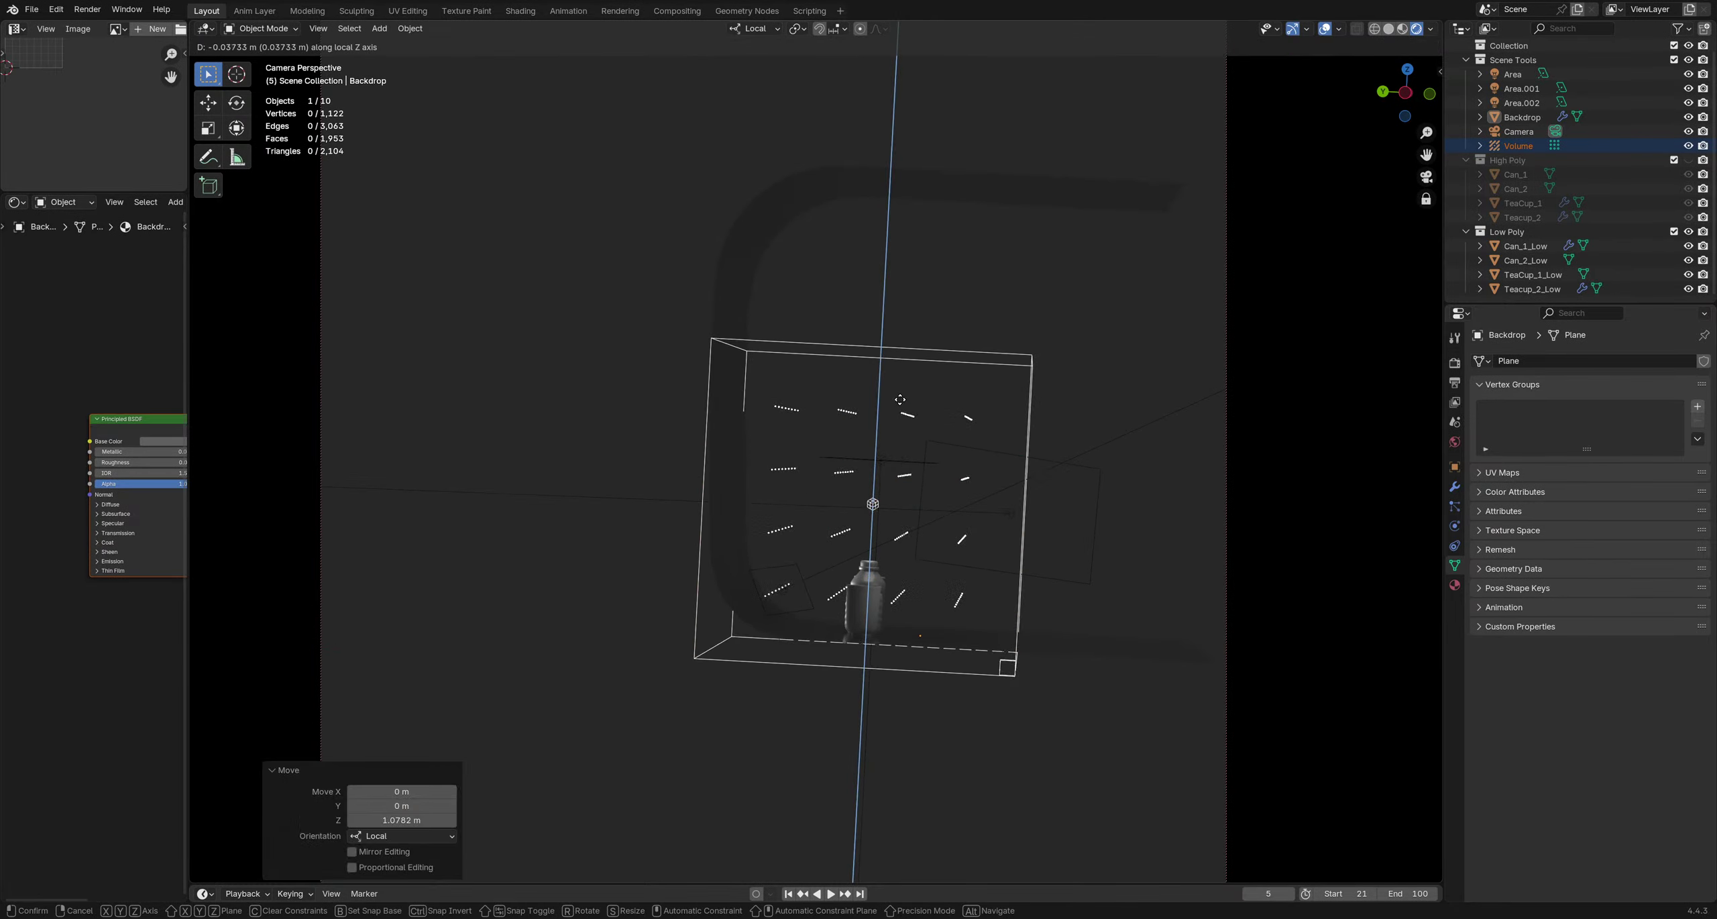
key(x)
key(Escape)
key(ctrl+z)
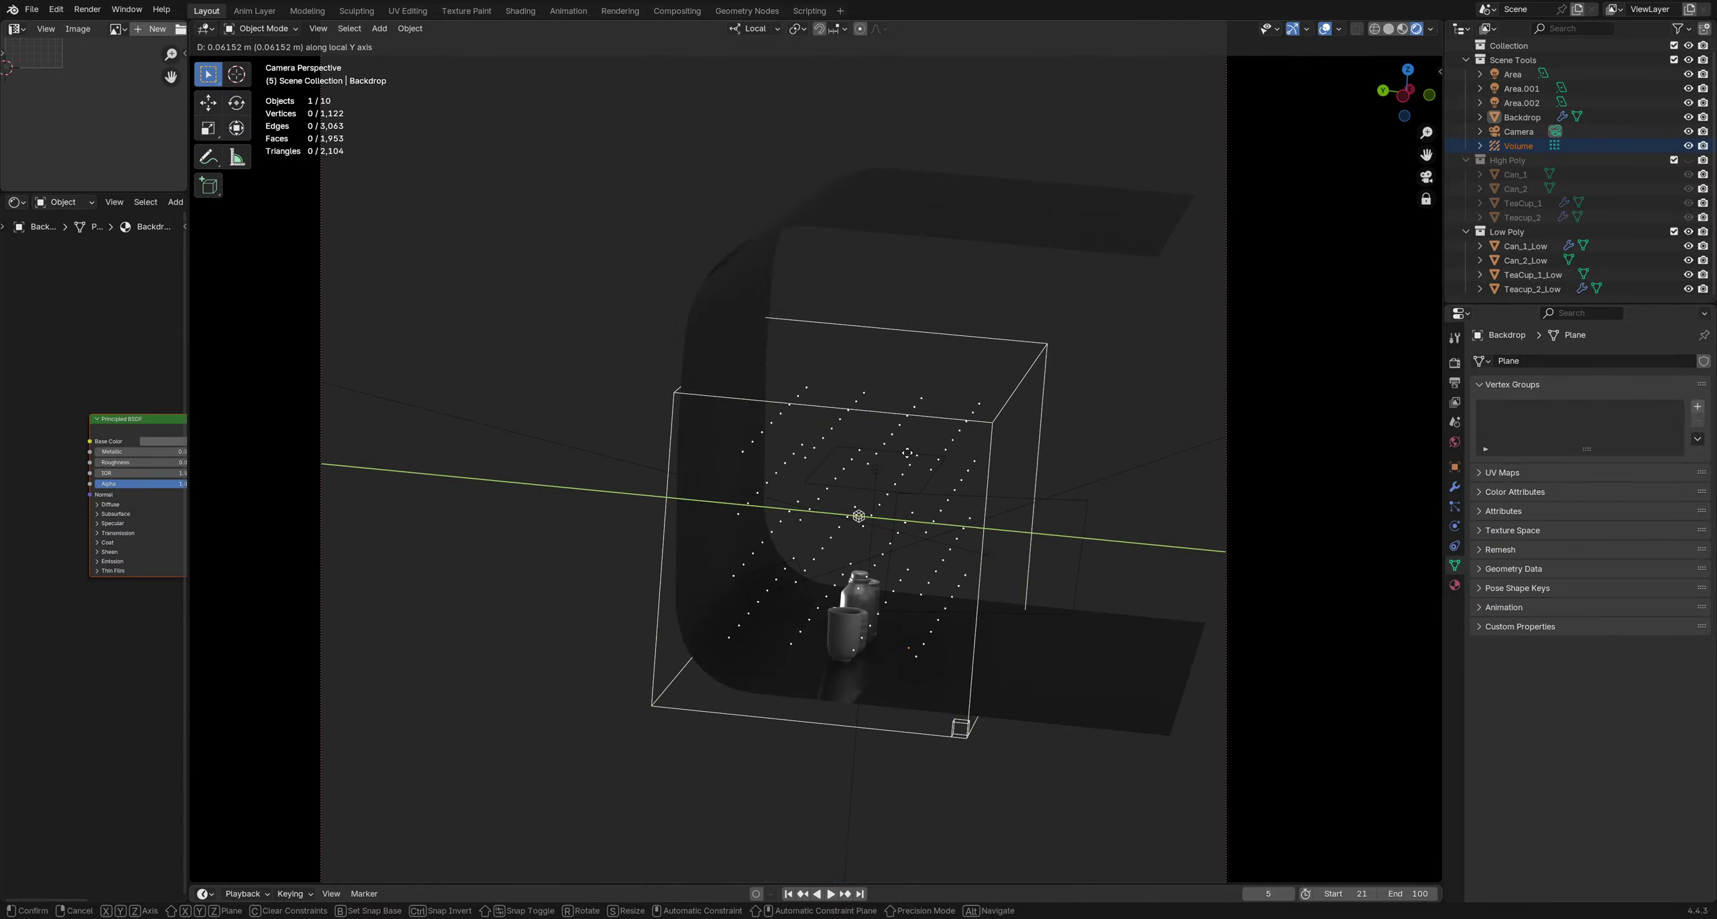
key(ctrl+shift+z)
middle_drag(986, 583, 850, 598)
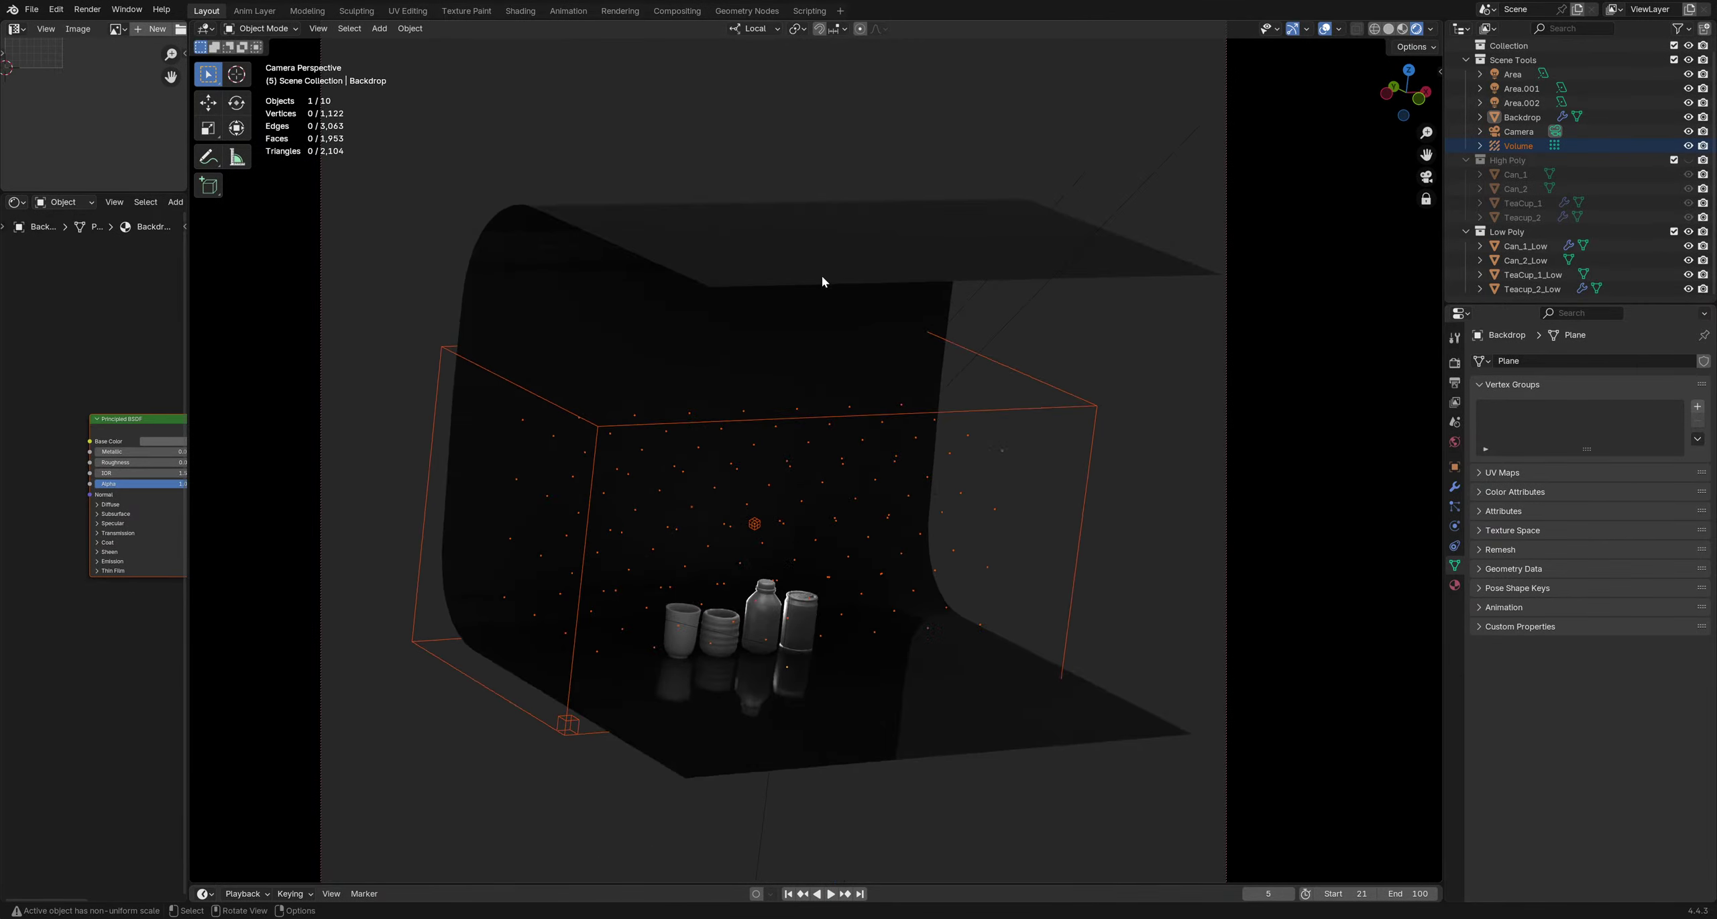
click(807, 348)
key(Tab)
middle_drag(807, 348, 828, 429)
shift+click(737, 170)
key(Tab)
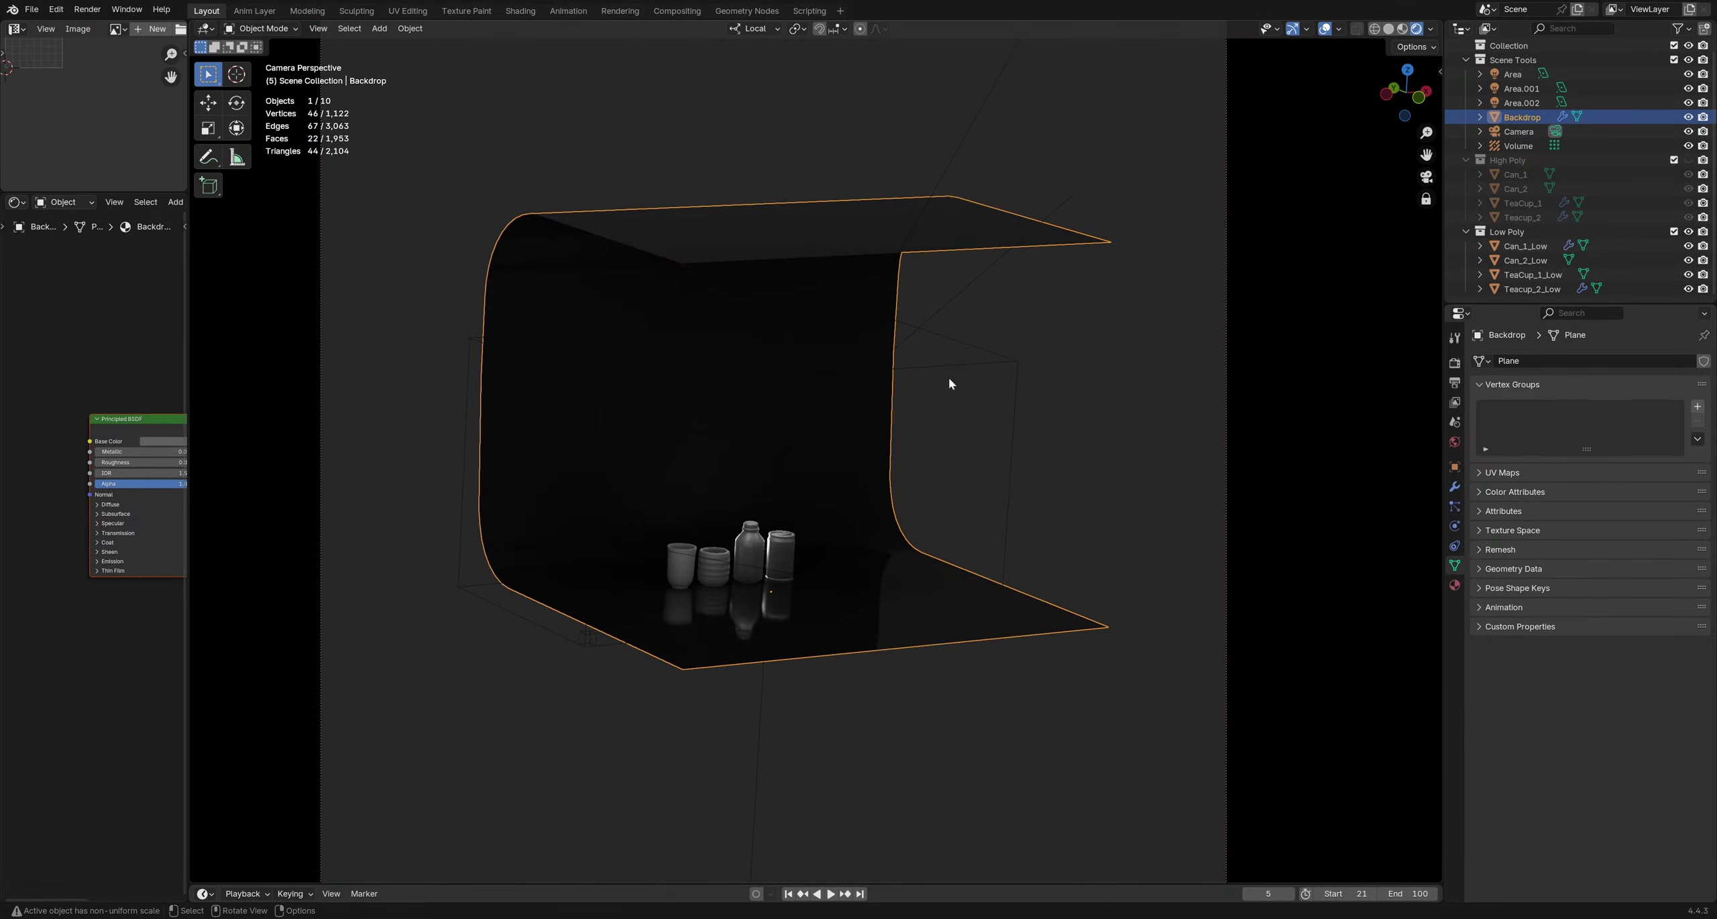
Scale the light probe volume taller along local Z and raise it about 0.91 m along the same axis
click(952, 380)
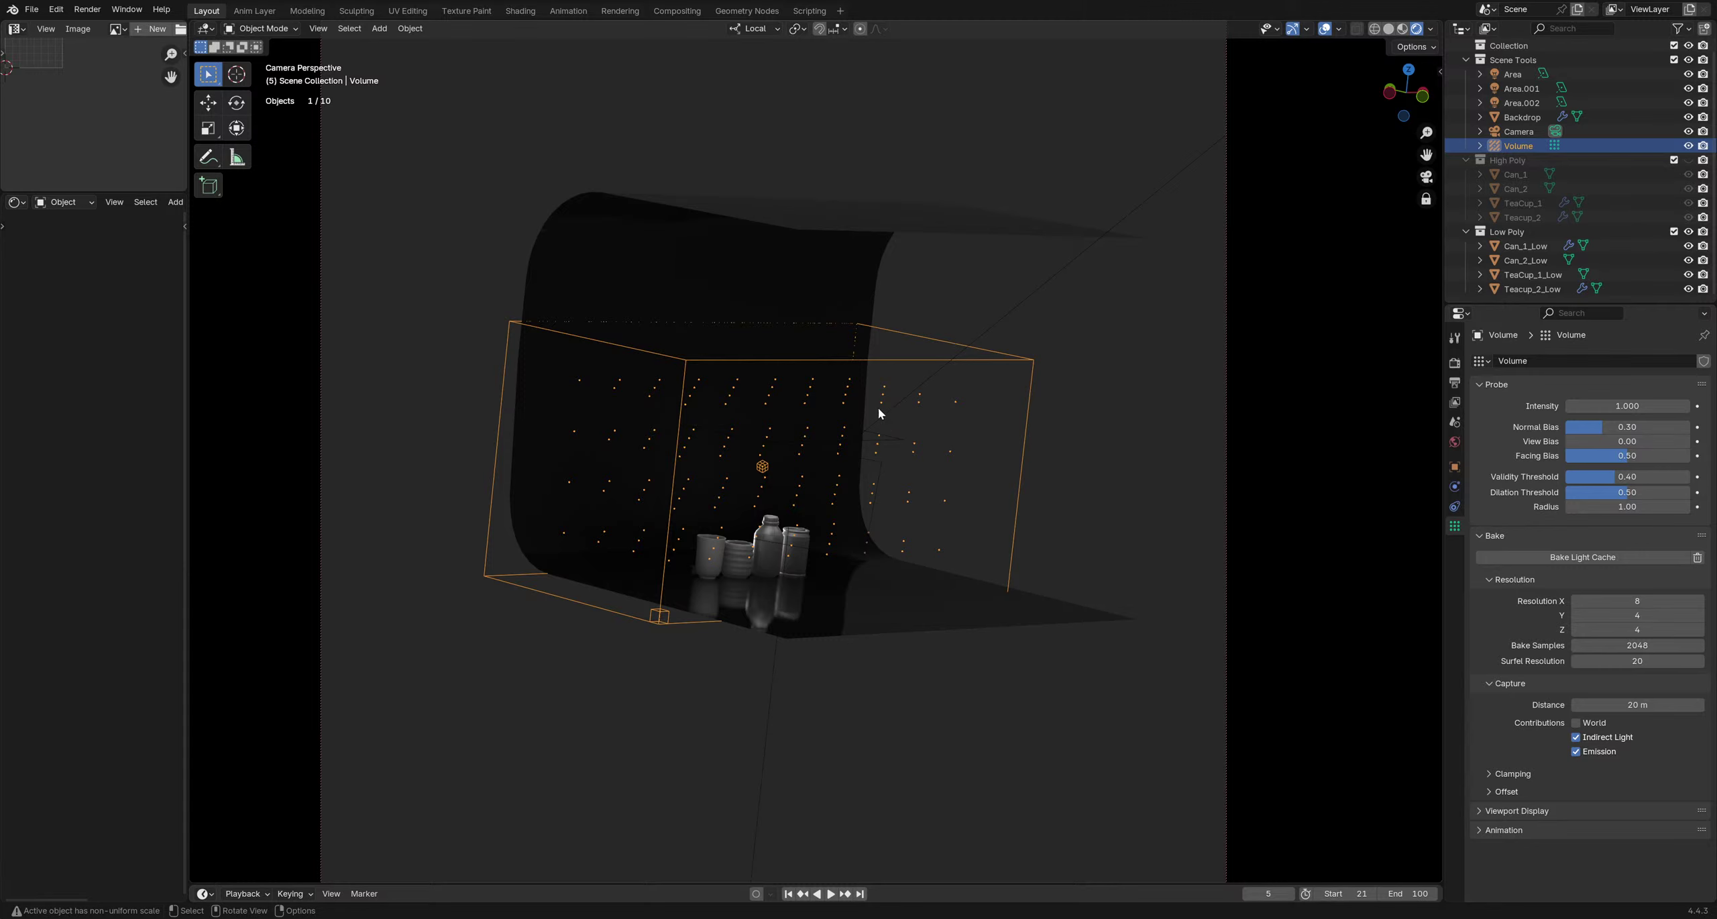
mouse_move(878, 411)
middle_down()
mouse_move(917, 444)
mouse_move(809, 387)
mouse_move(890, 428)
middle_up()
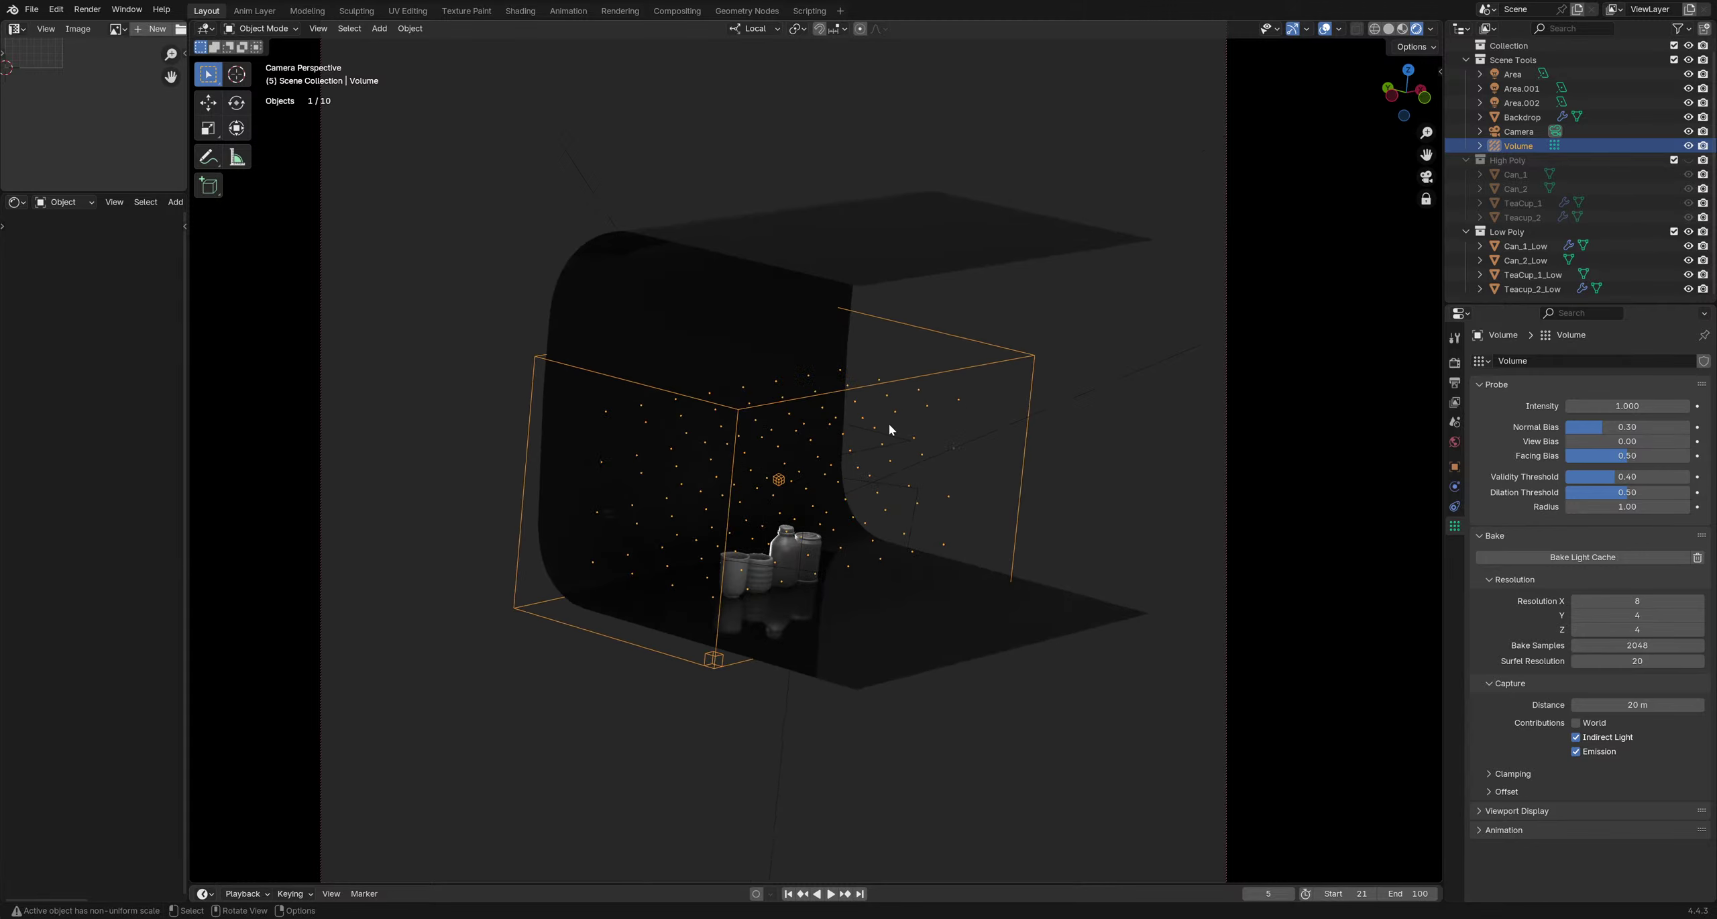
key(s)
key(x)
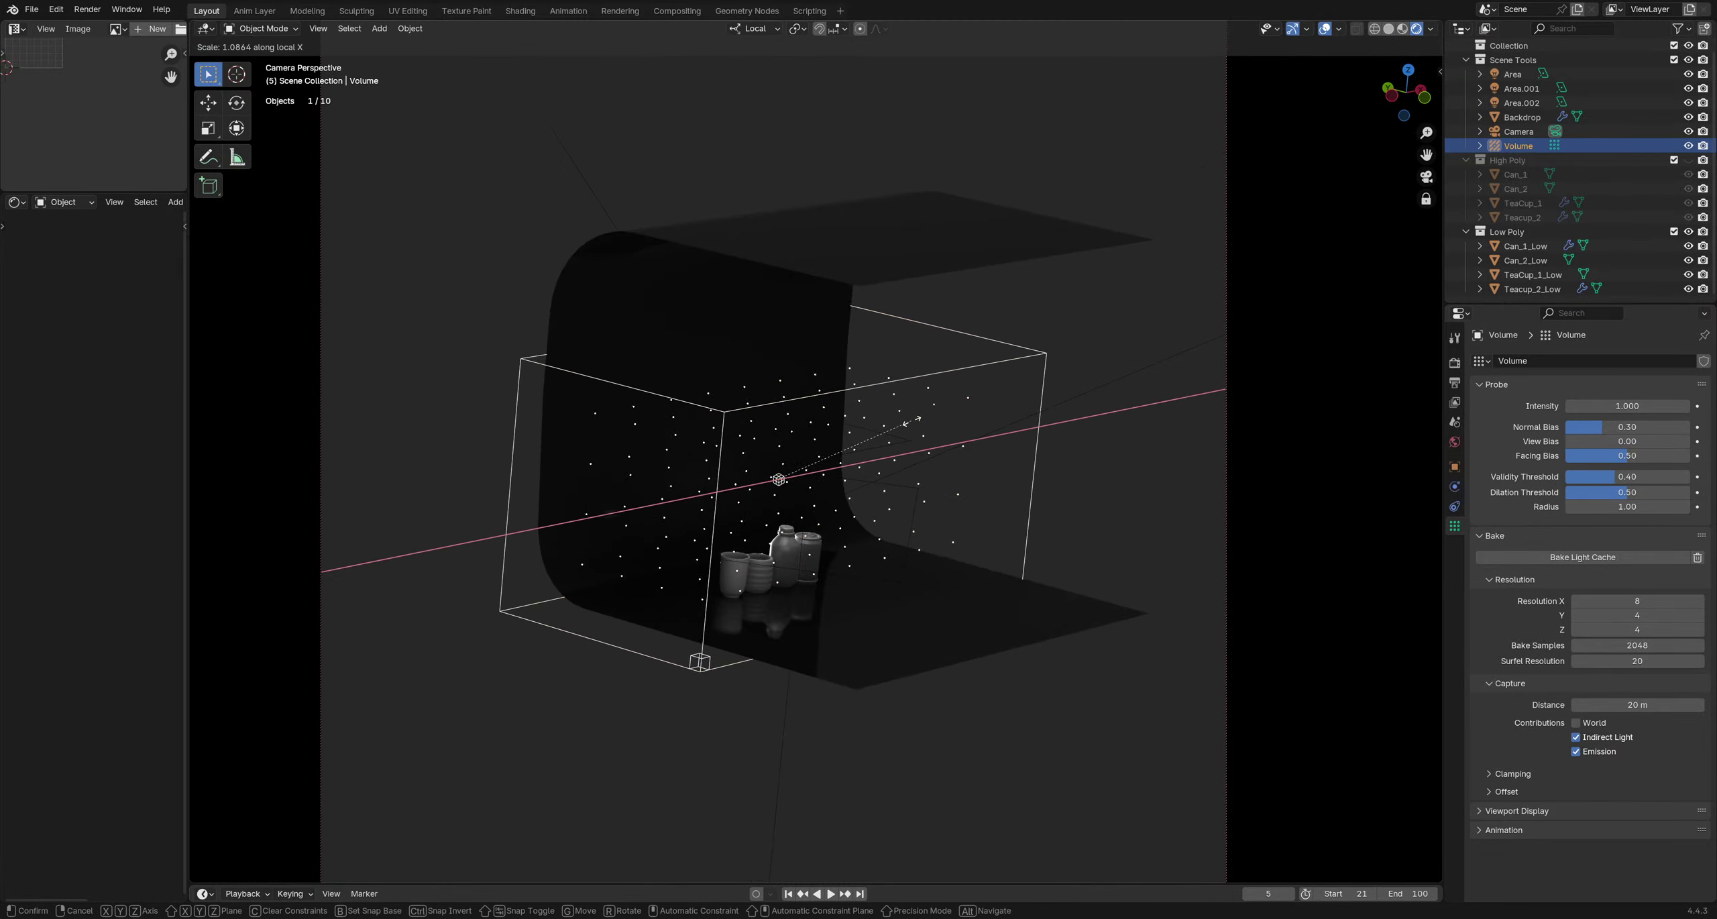
key(y)
key(z)
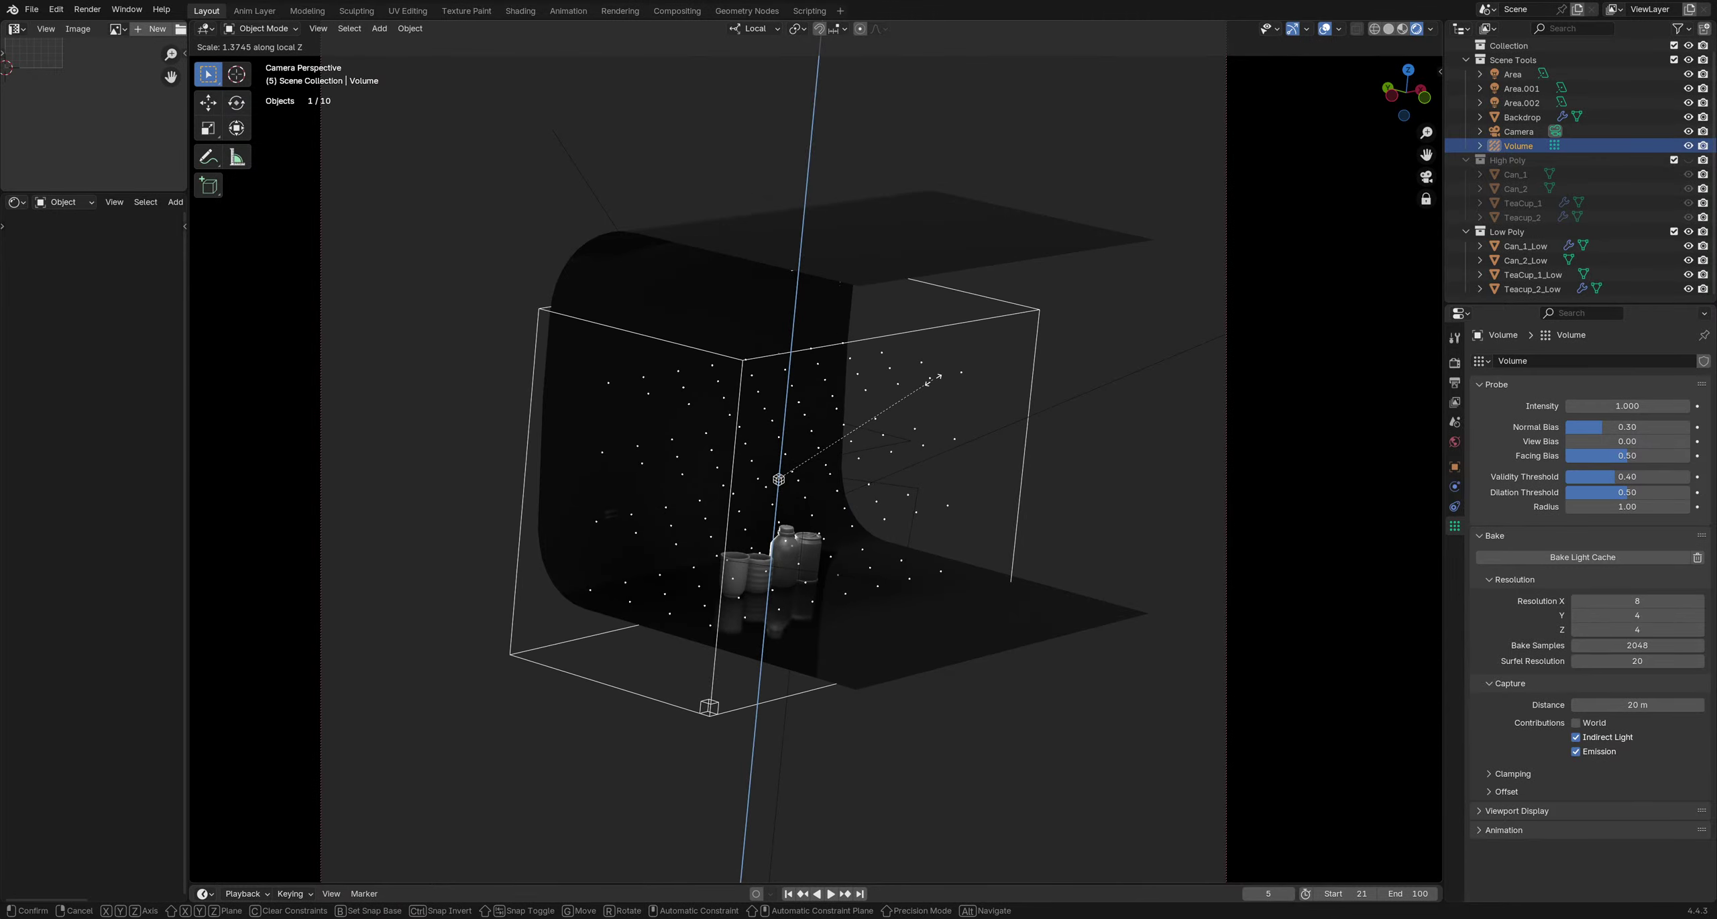
click(908, 421)
key(g)
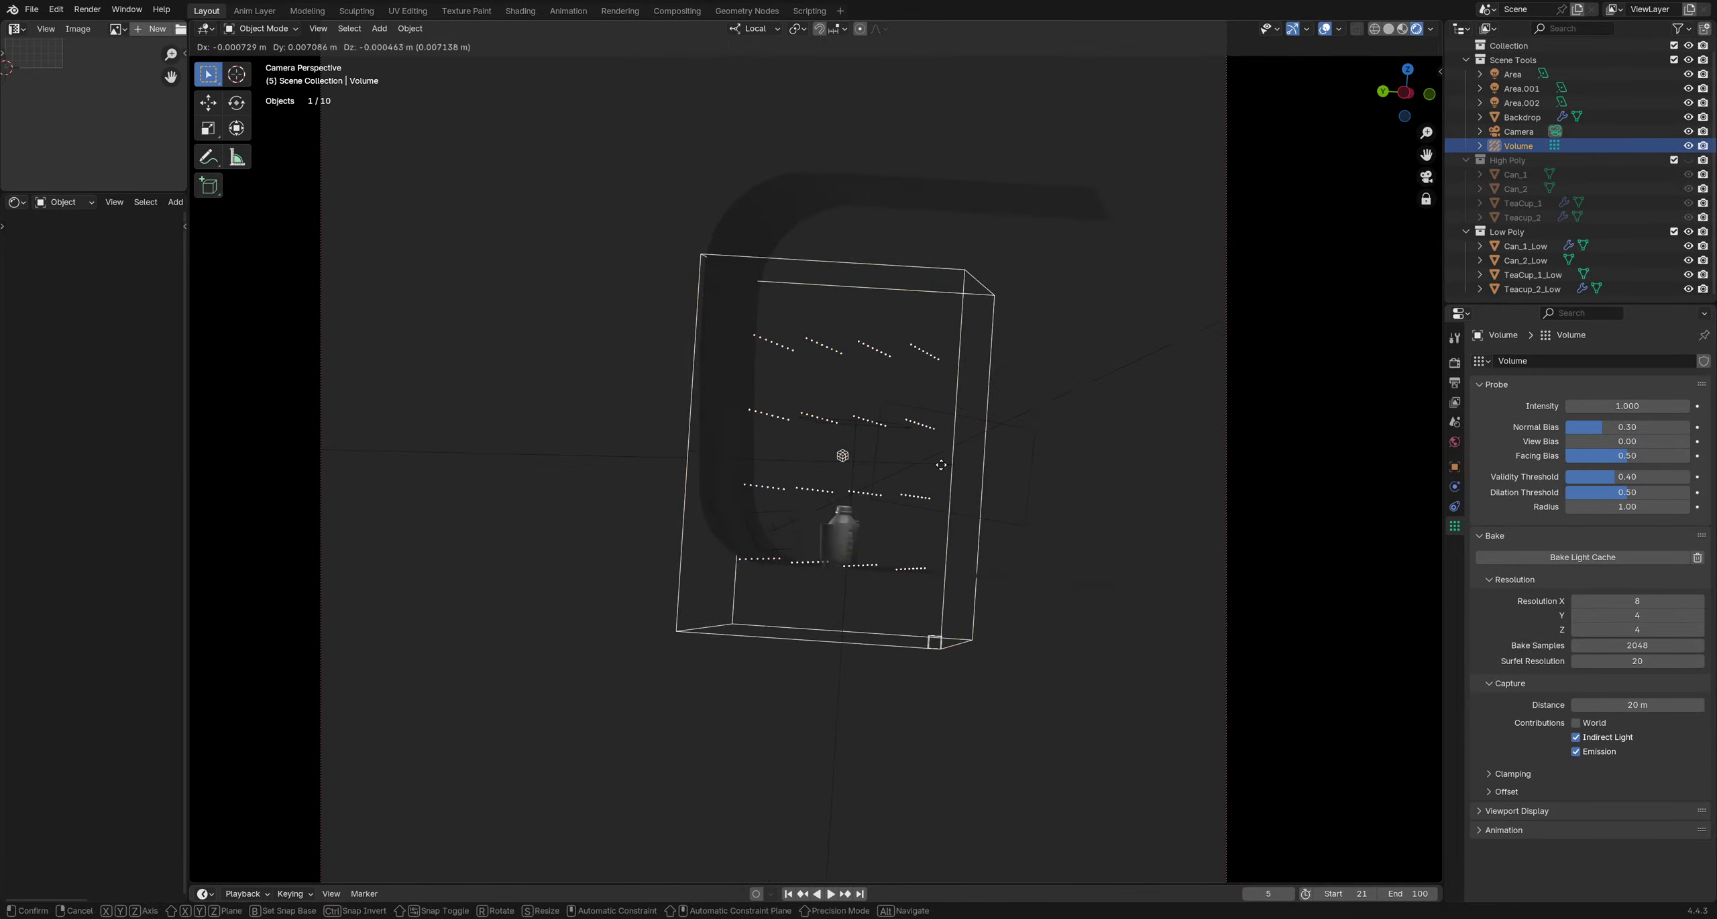
key(z)
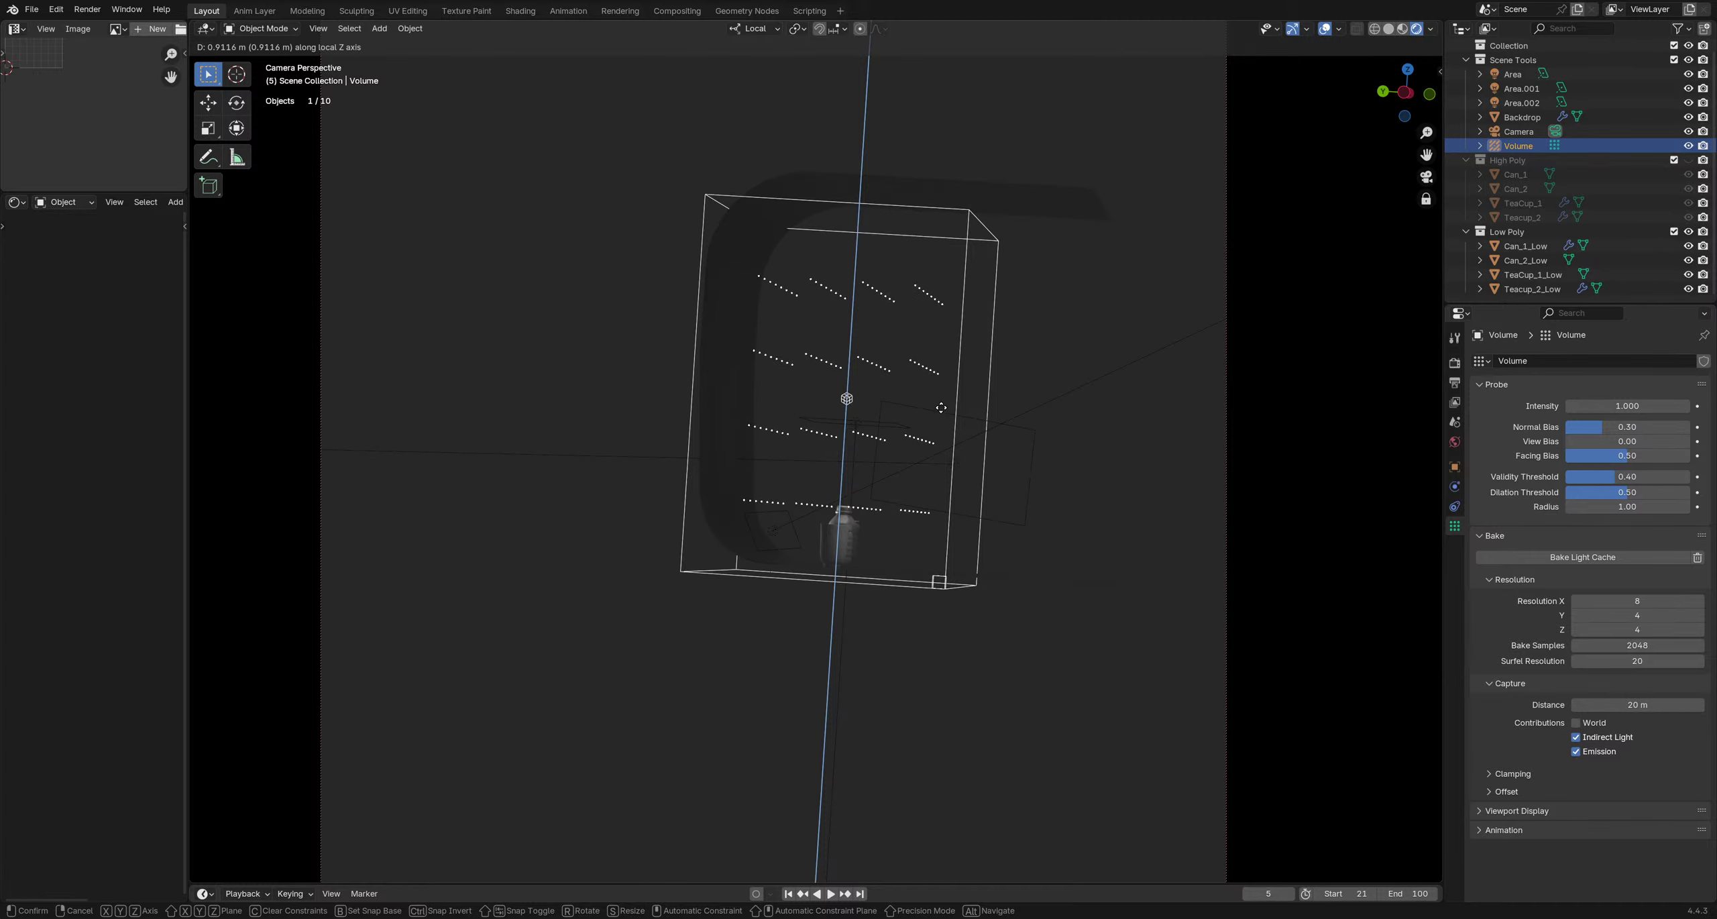
click(941, 408)
Lower the backdrop's ceiling face together with the curved bevel faces about 0.53 m along local Z, and return to Object Mode with nothing selected
shift+middle_drag(877, 410, 781, 509)
click(908, 310)
middle_drag(906, 314, 837, 338)
key(Tab)
mouse_move(728, 356)
middle_down()
mouse_move(707, 326)
mouse_move(771, 291)
mouse_move(824, 288)
middle_up()
key(3)
key(alt+z)
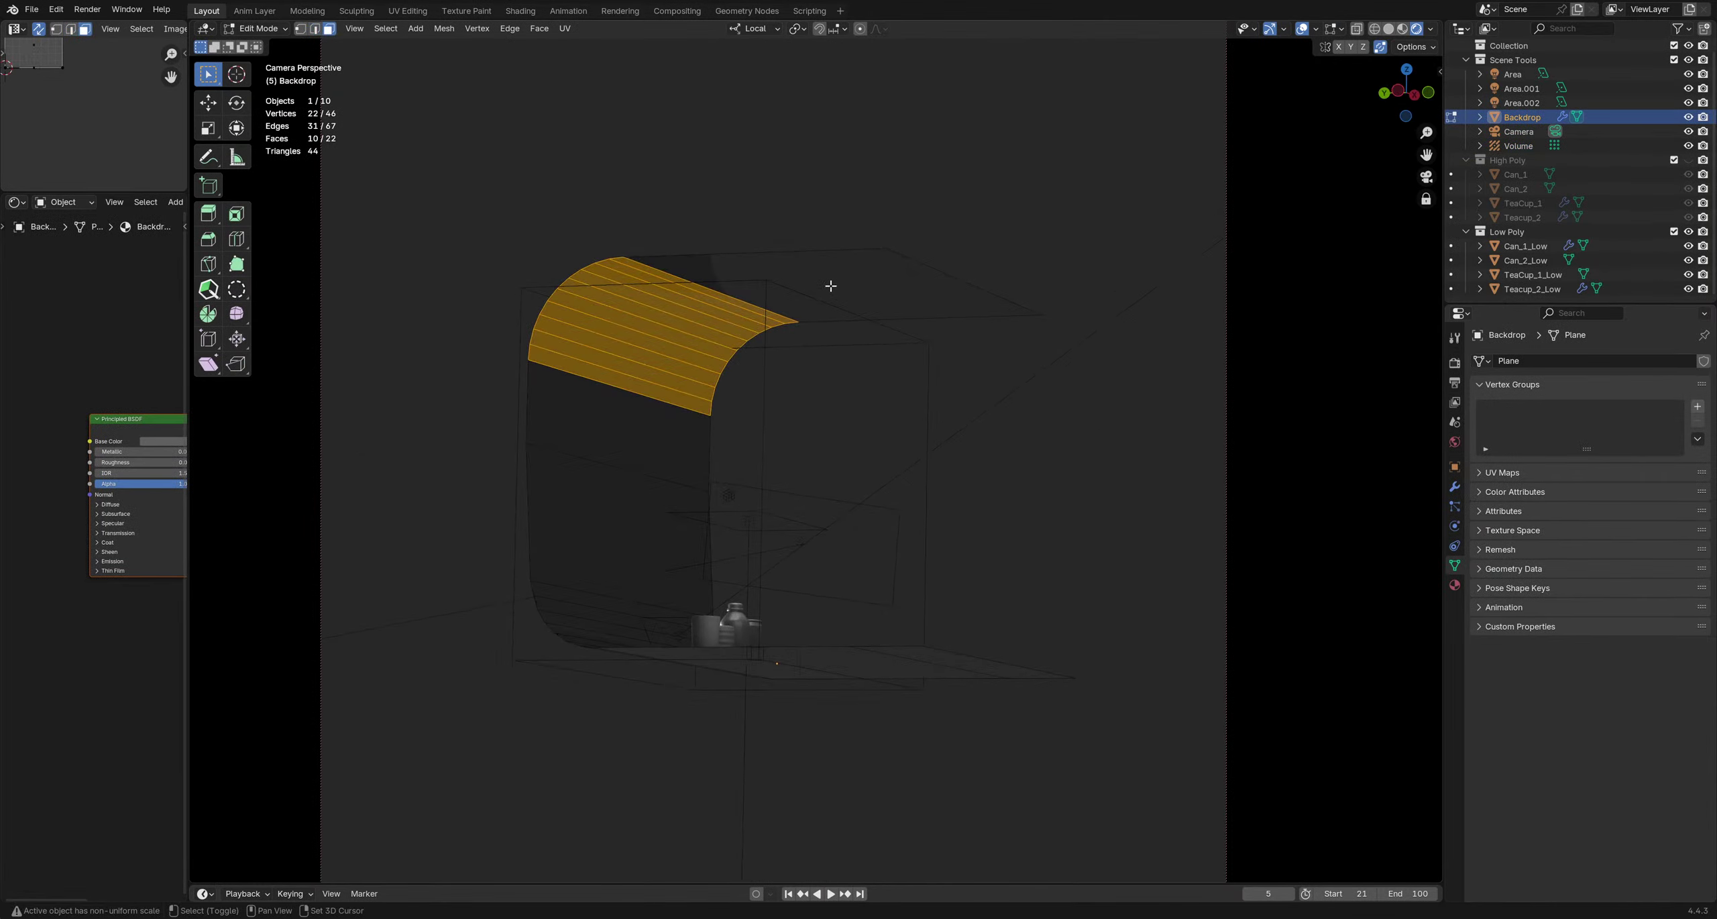
shift+click(830, 286)
key(g)
key(z)
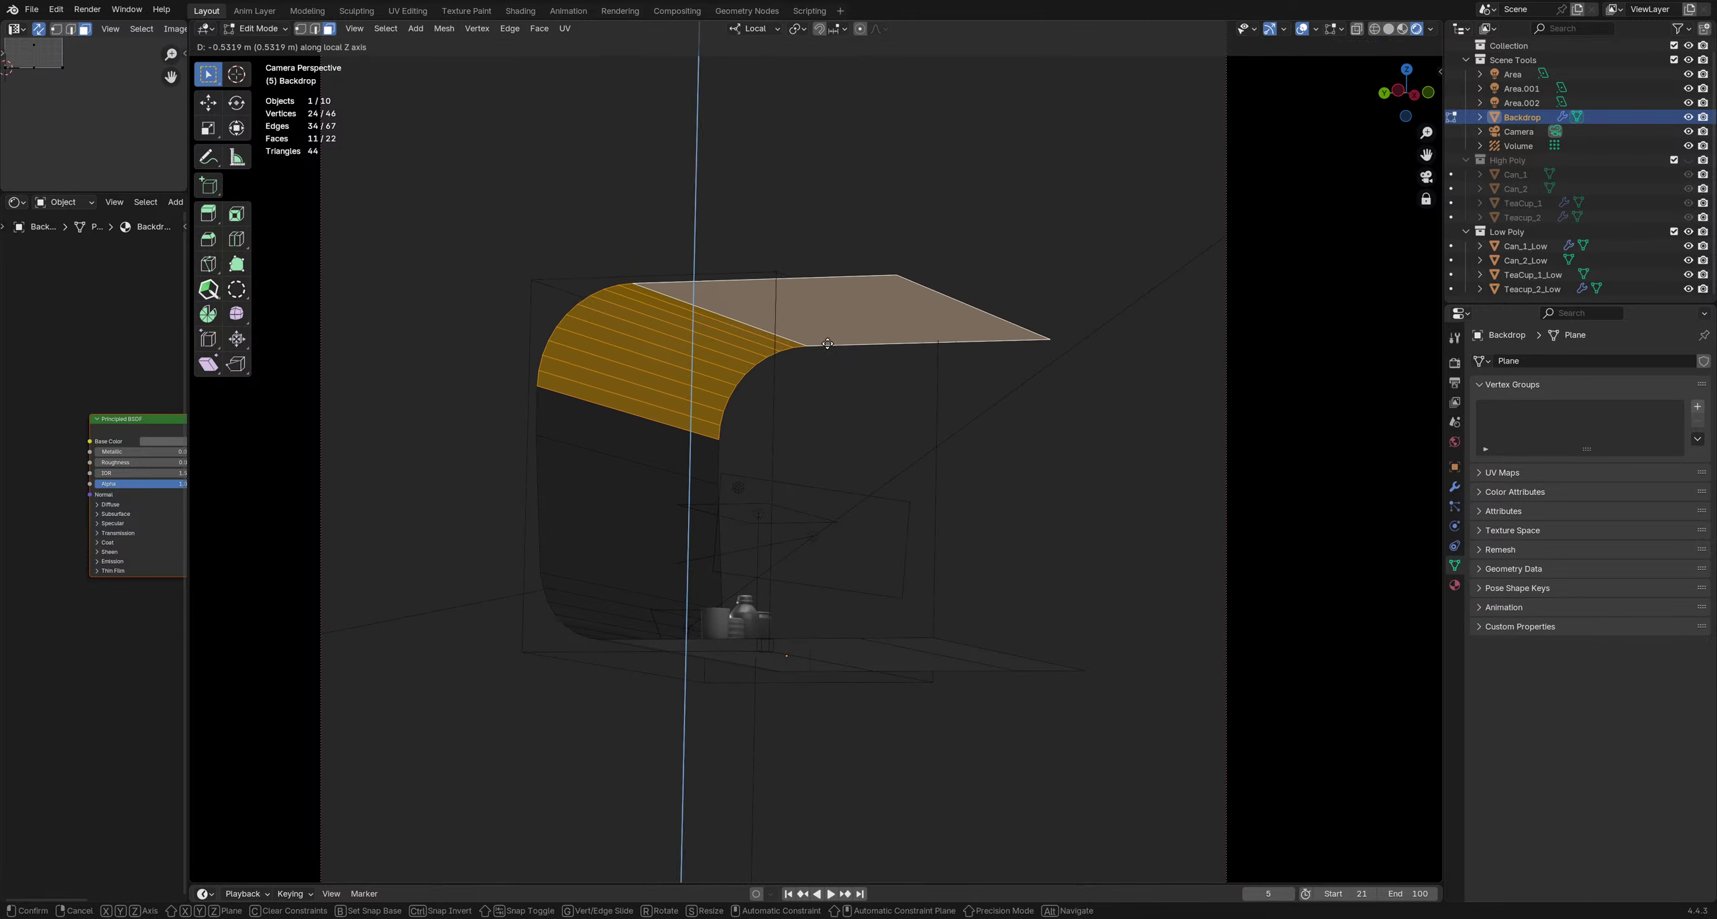
click(828, 344)
middle_drag(667, 364, 559, 371)
key(Tab)
key(alt+z)
key(alt+a)
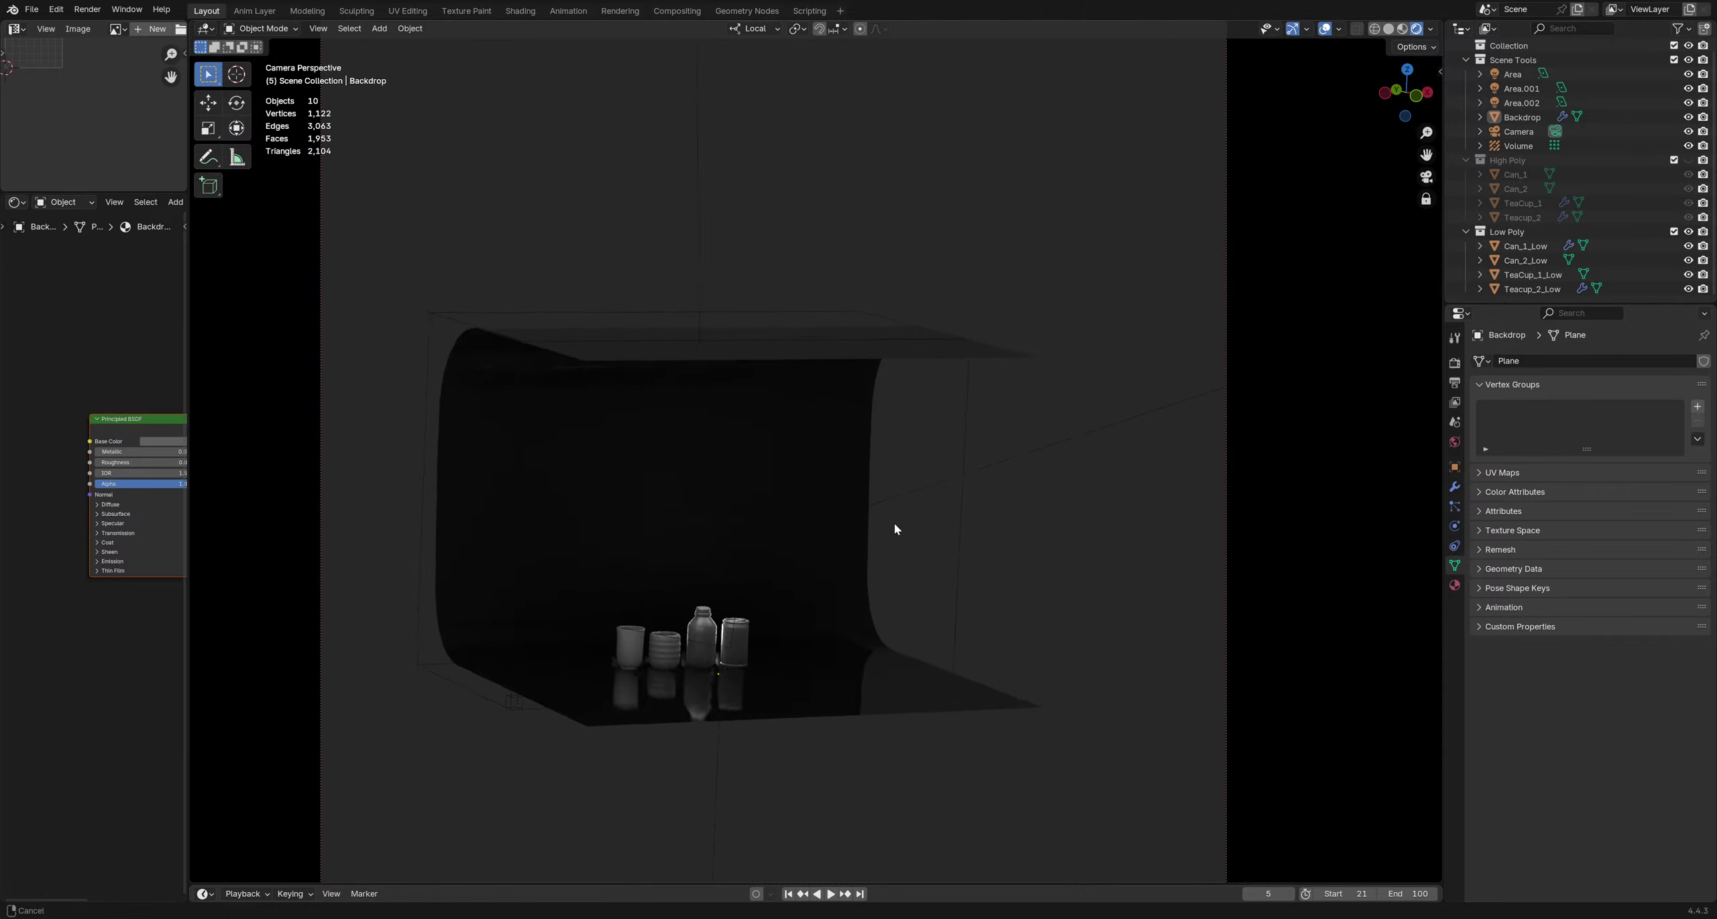
Save the file and bring the locked camera in to a closer front view of the cans and cups
middle_drag(895, 529, 771, 493)
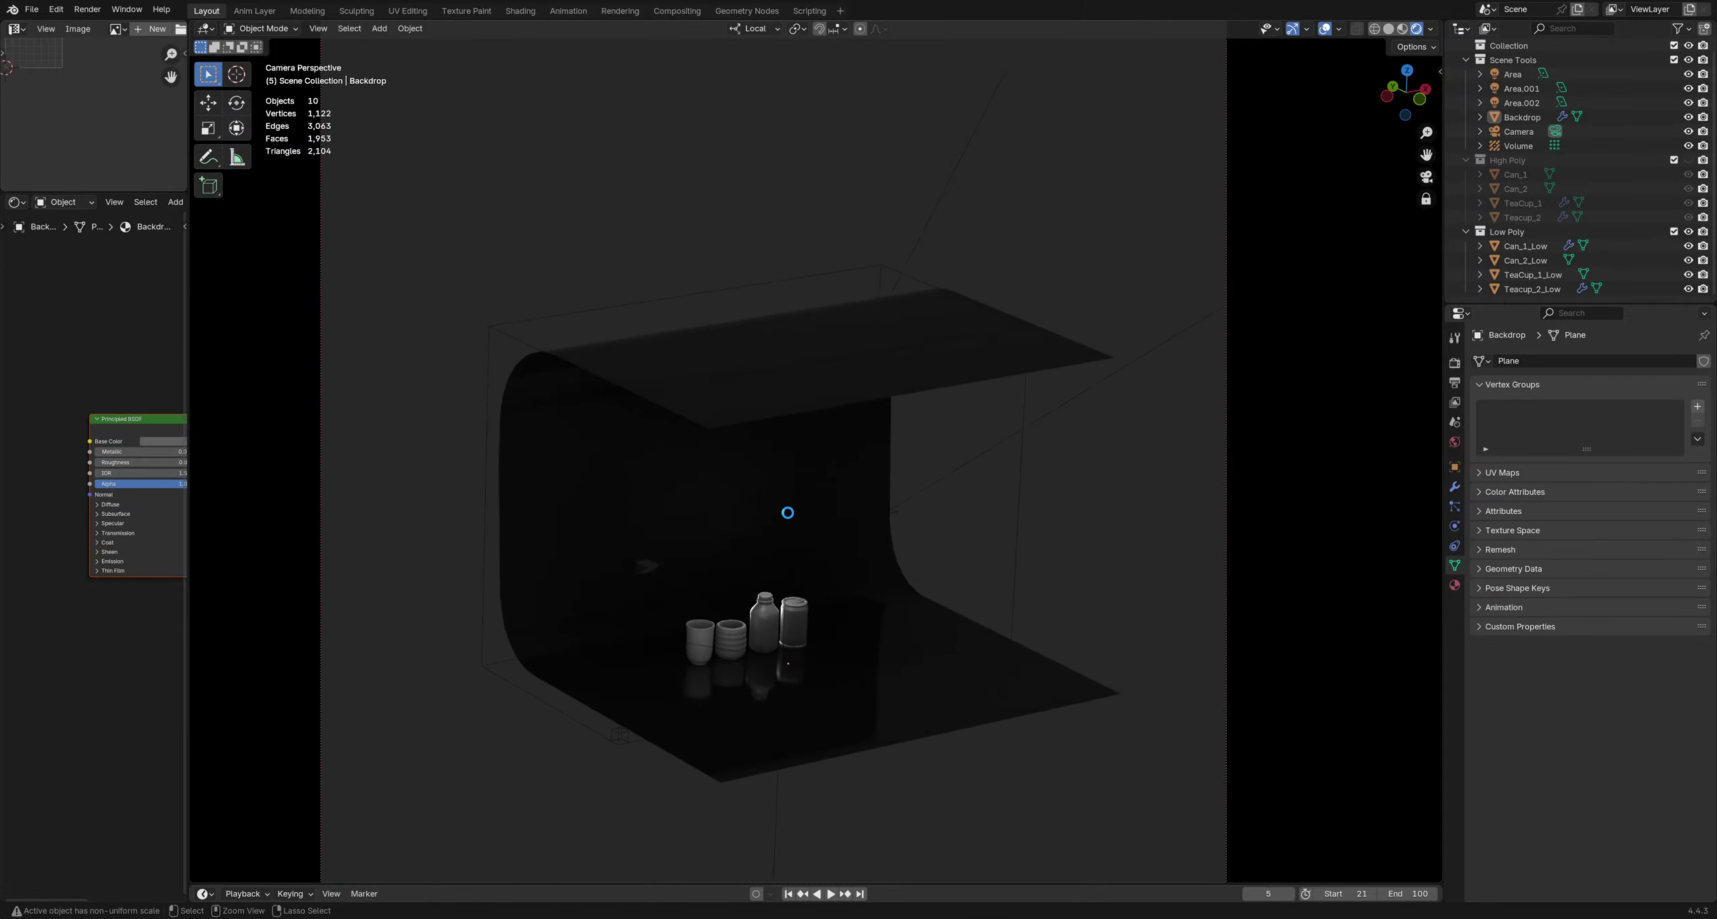
key(ctrl+s)
key(KP_0)
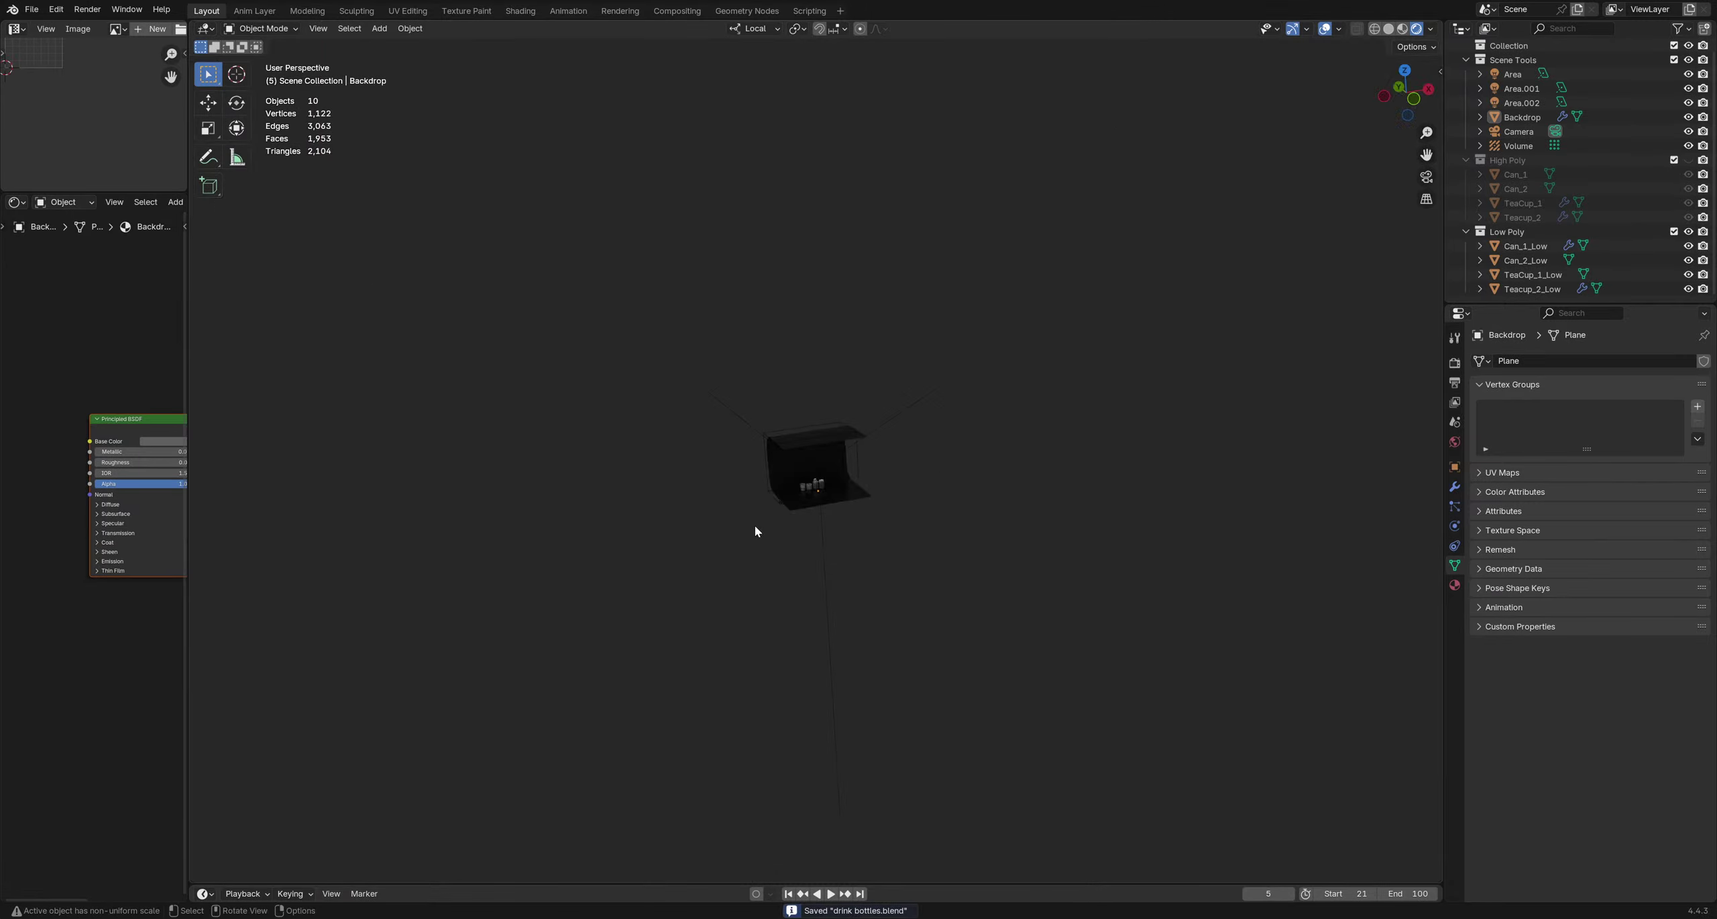
key(KP_0)
scroll(823, 611, up, 6)
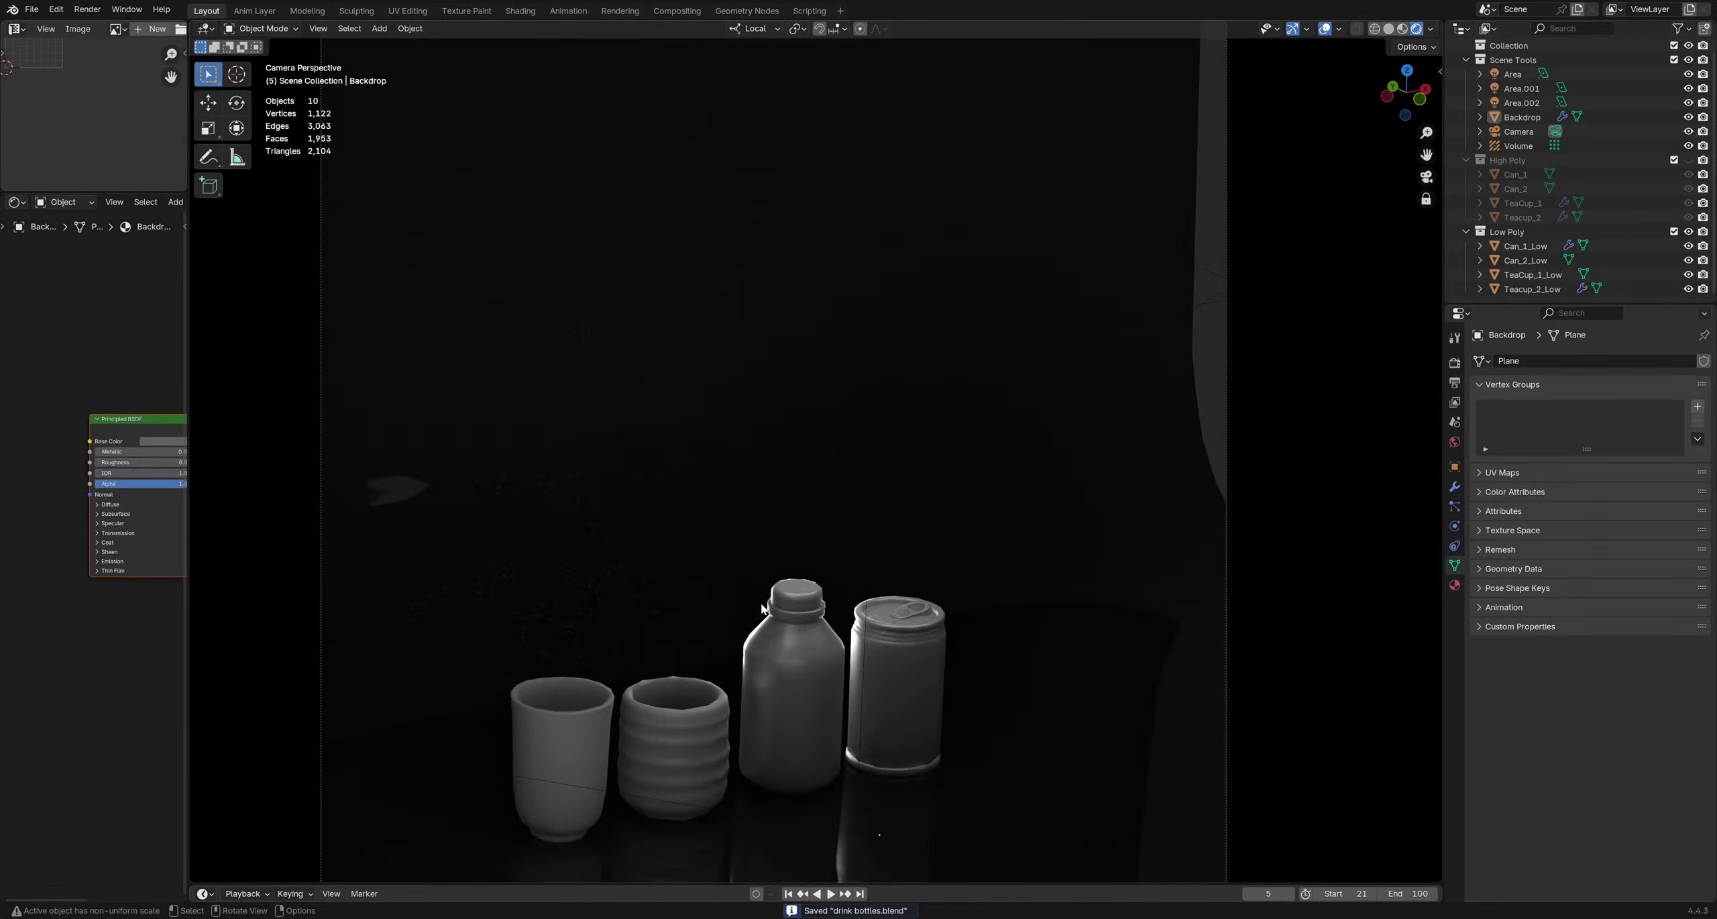
middle_drag(763, 609, 769, 543)
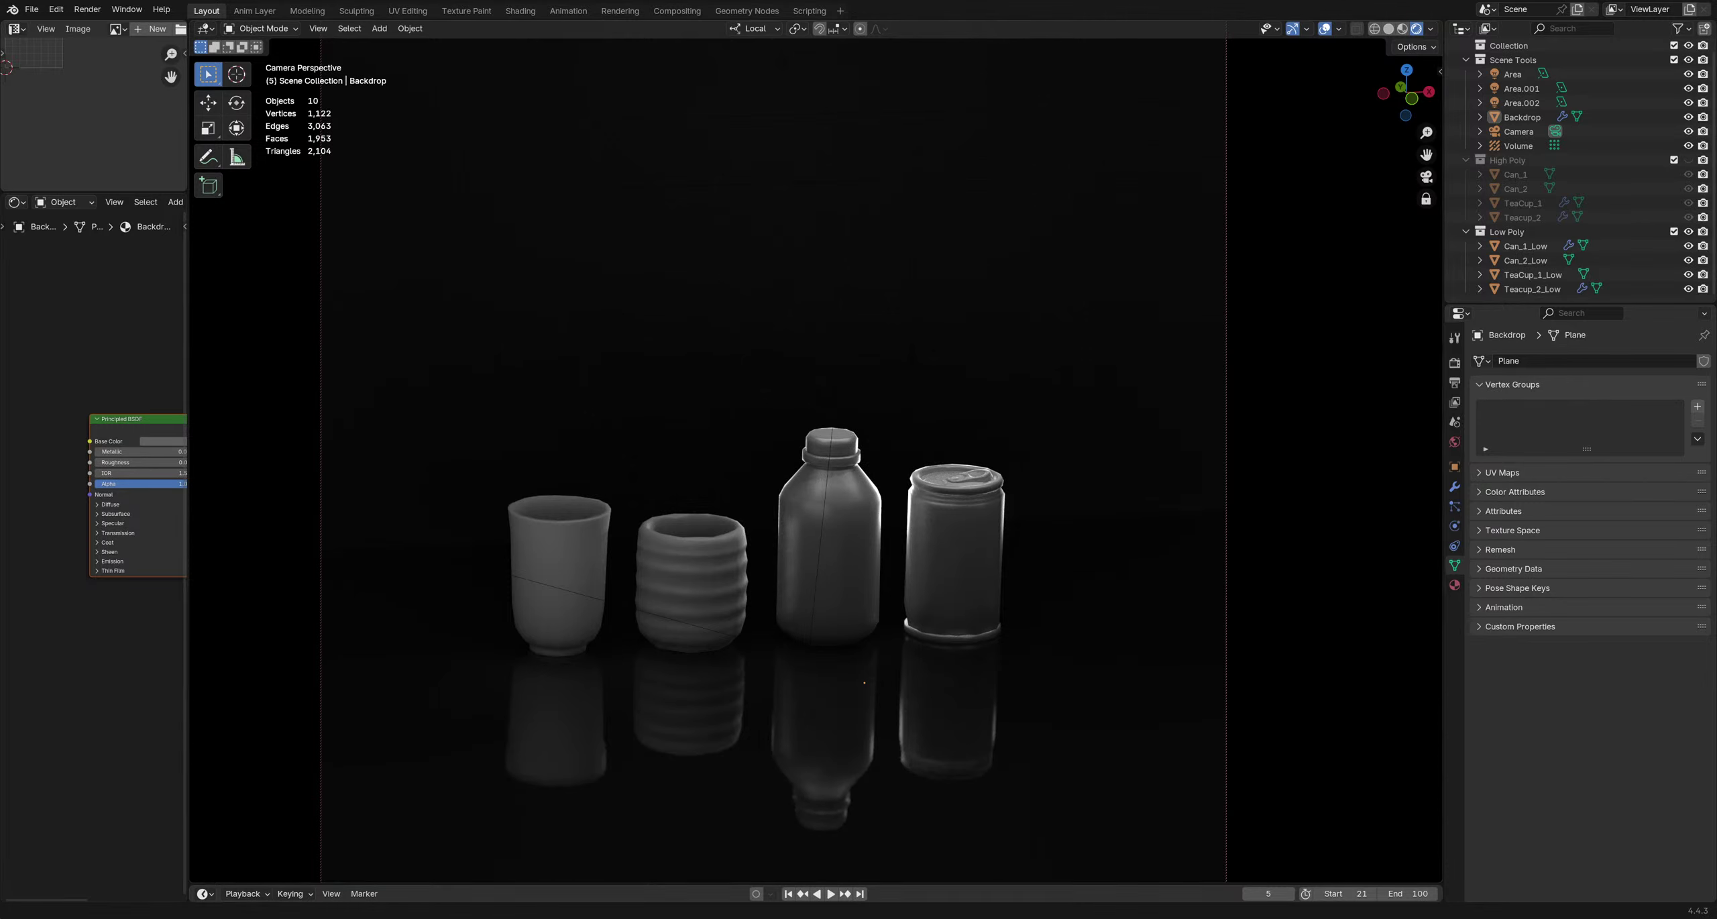
Bake the light cache of the light probe volume, and save the file with nothing selected
scroll(938, 298, down, 6)
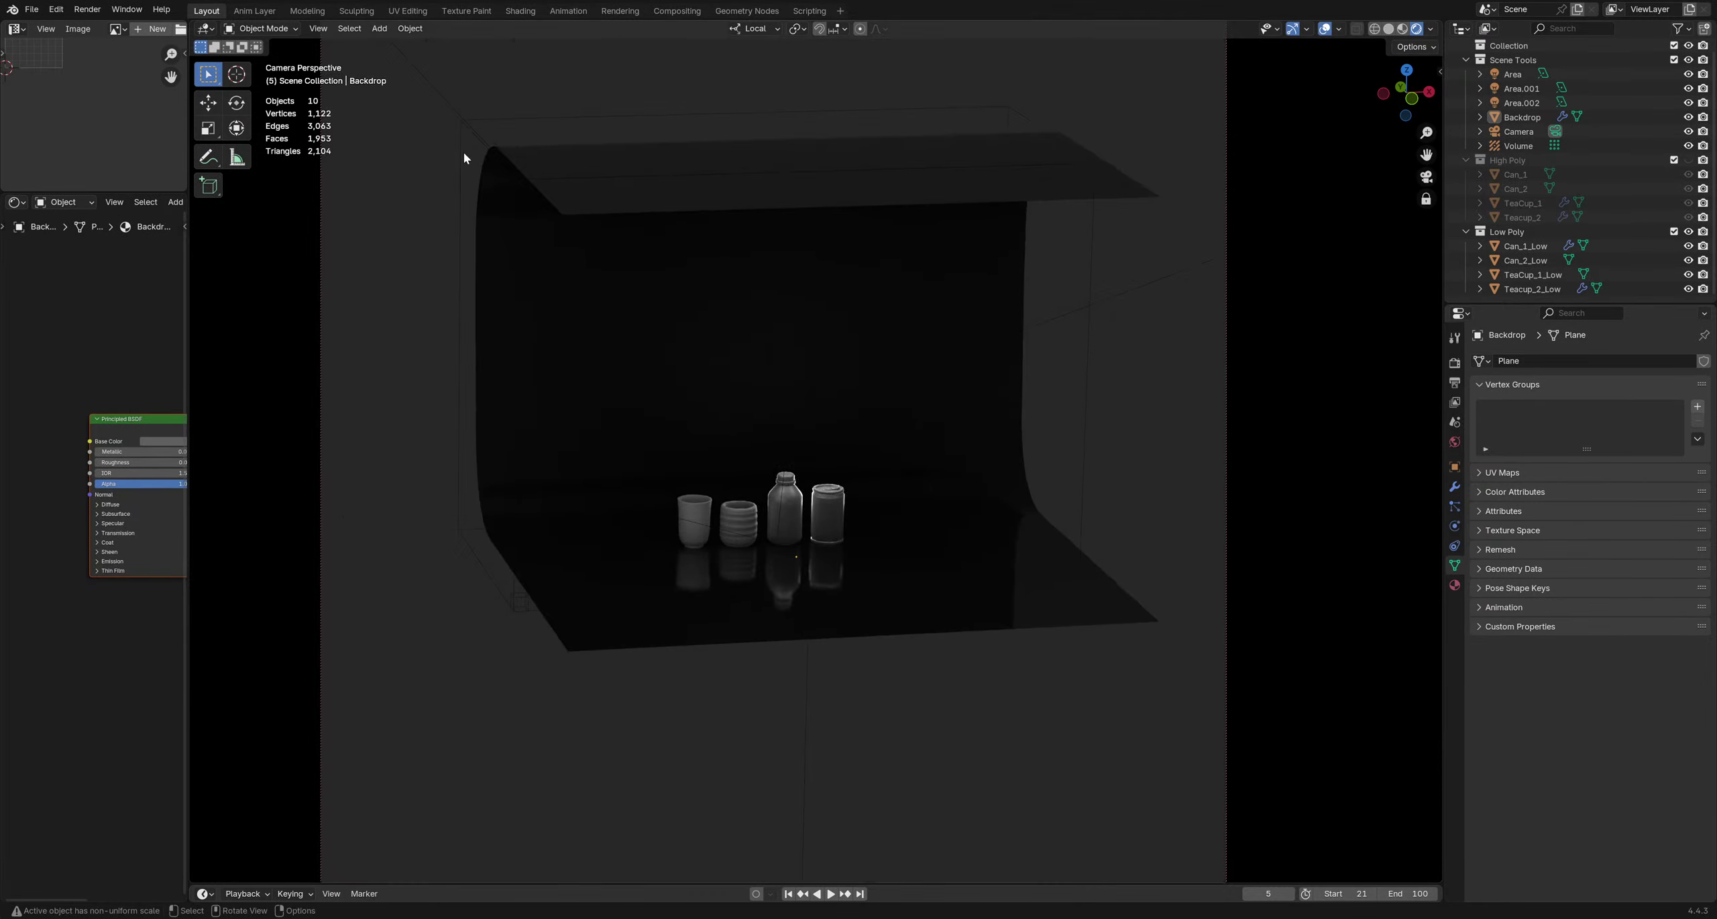
click(465, 158)
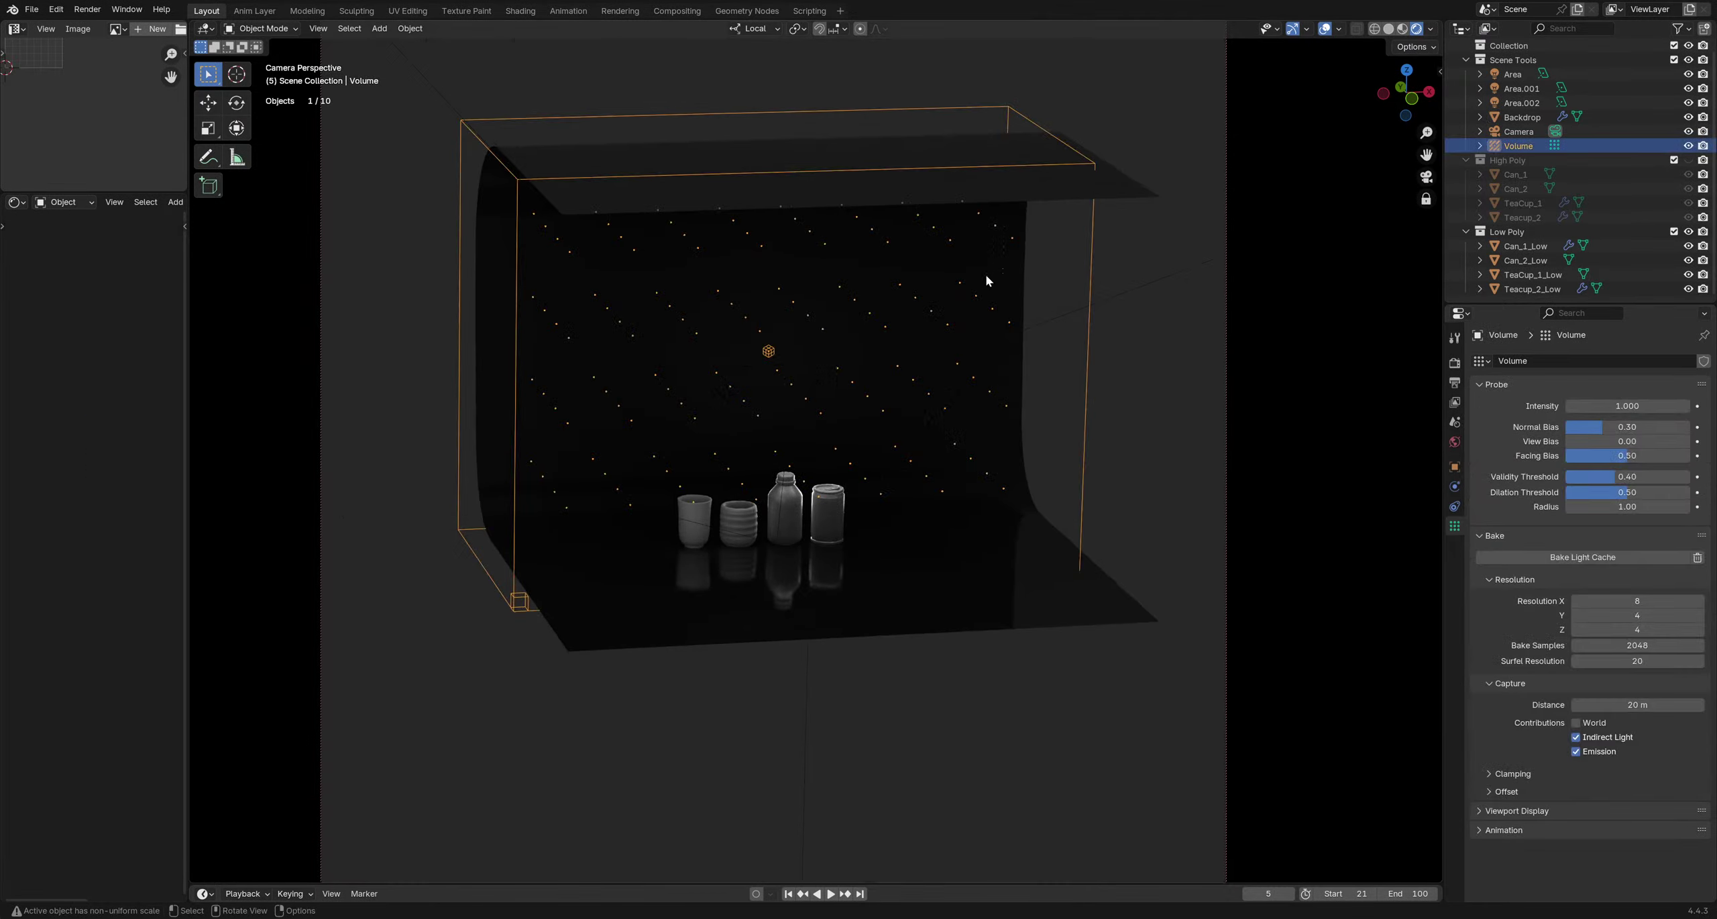
click(1566, 561)
click(1122, 499)
key(ctrl+s)
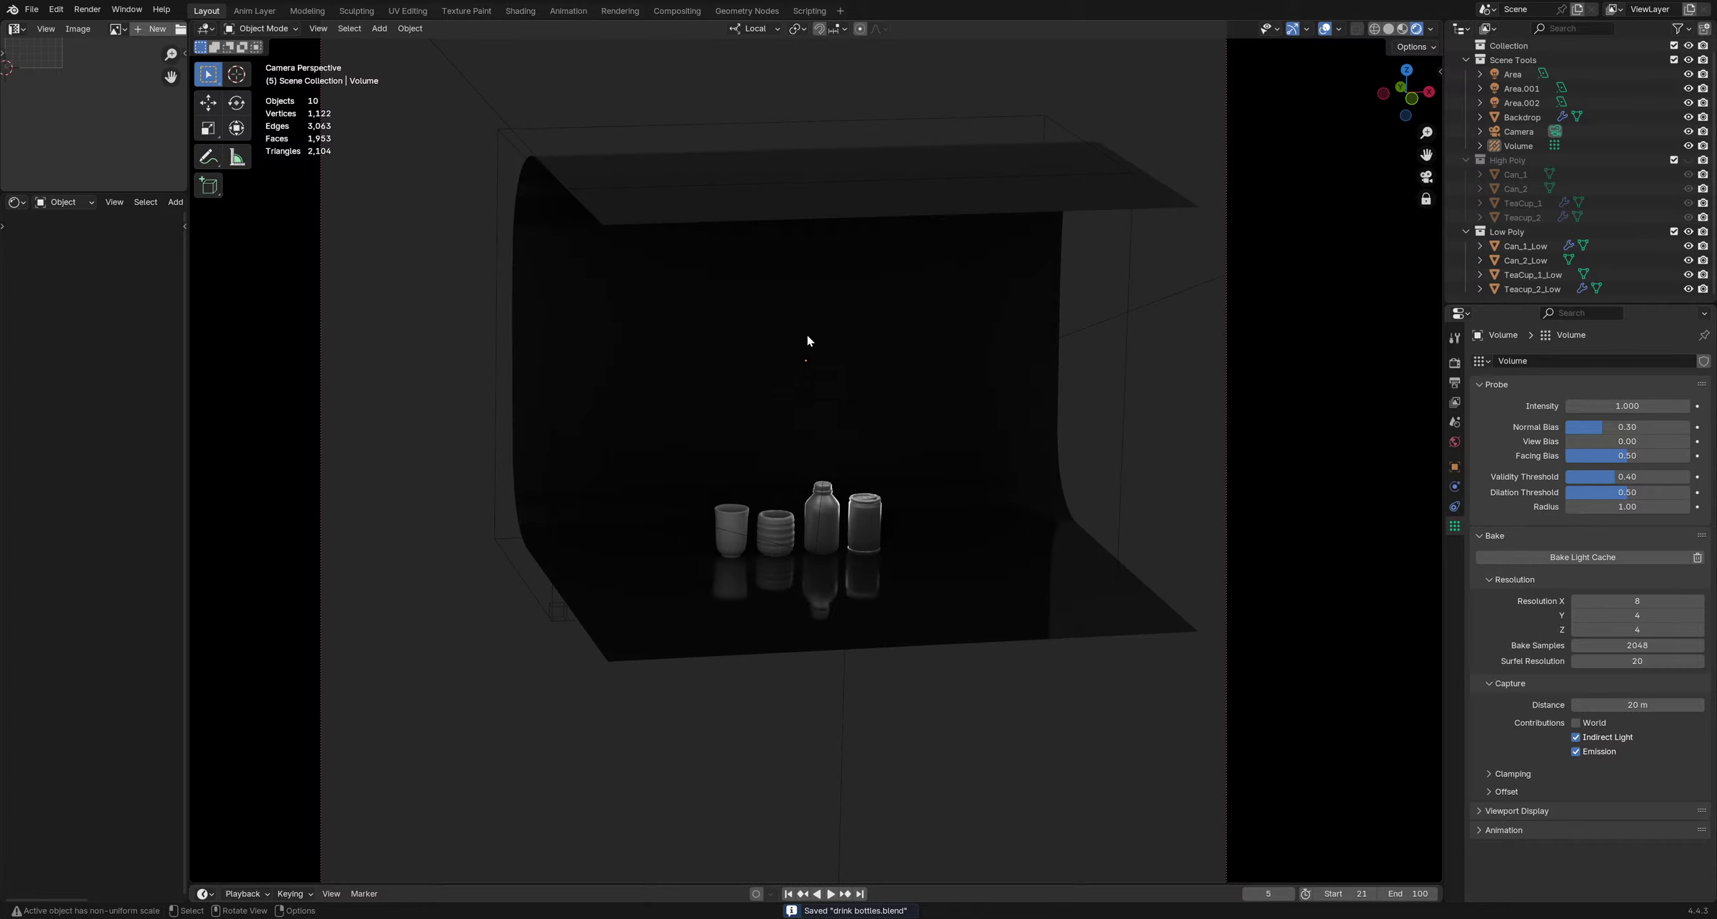
Unlock the camera from the view and centre the whole camera frame in the viewport
scroll(1136, 218, down, 1)
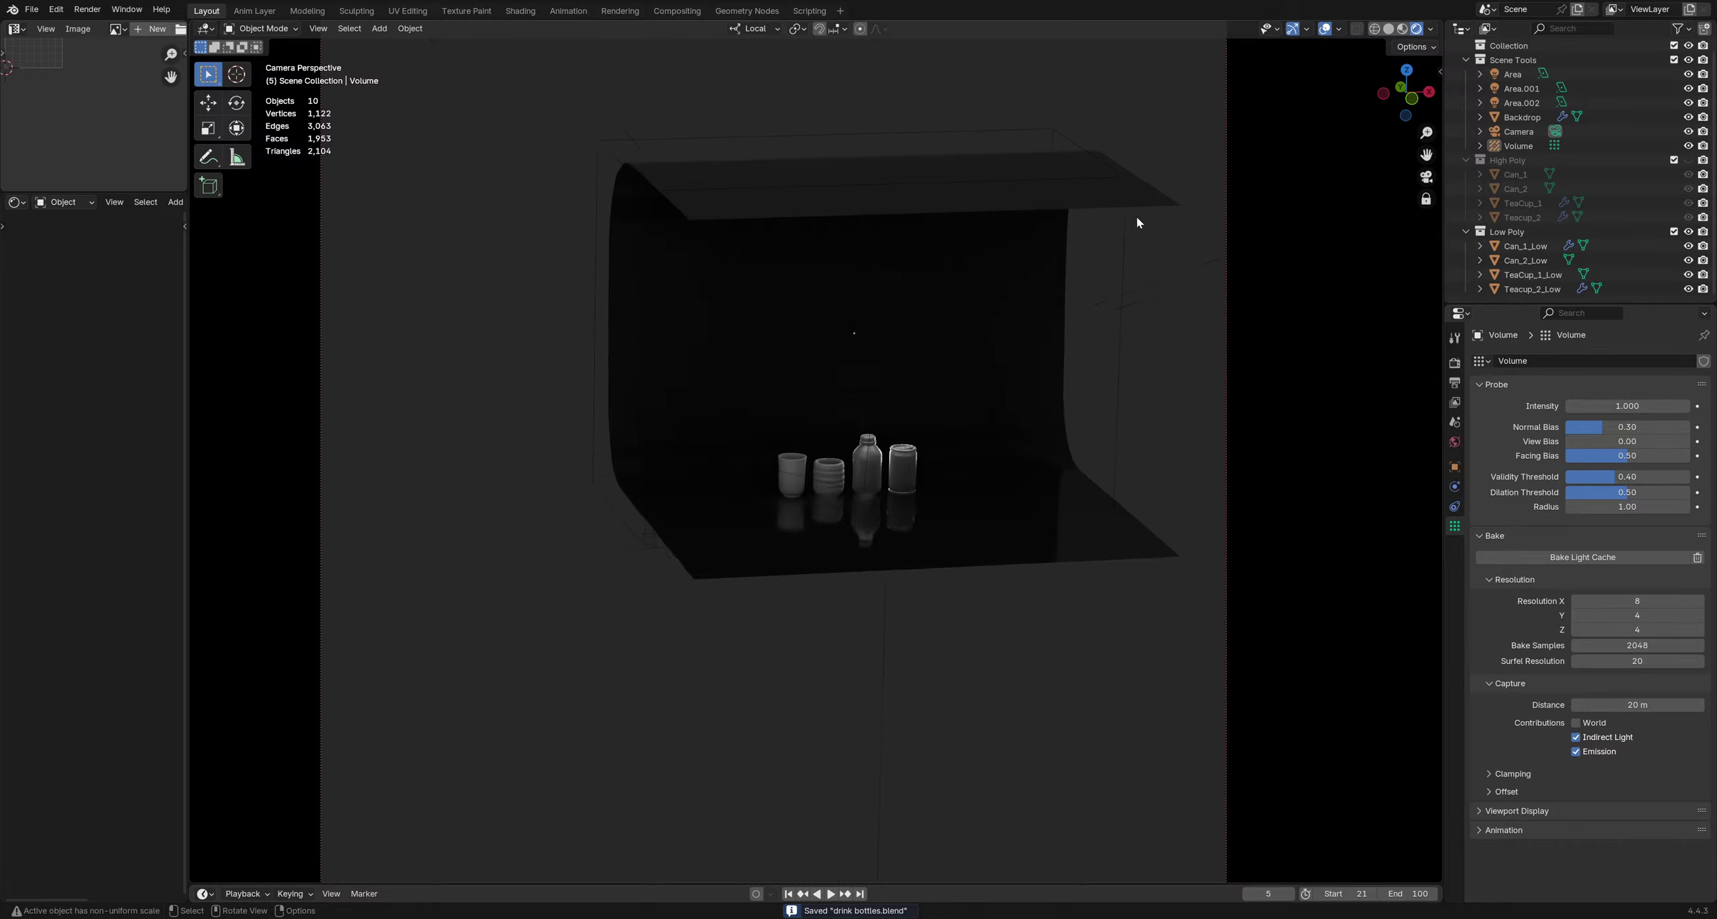
scroll(1284, 225, up, 1)
click(1426, 199)
scroll(1274, 247, down, 1)
scroll(1275, 251, down, 1)
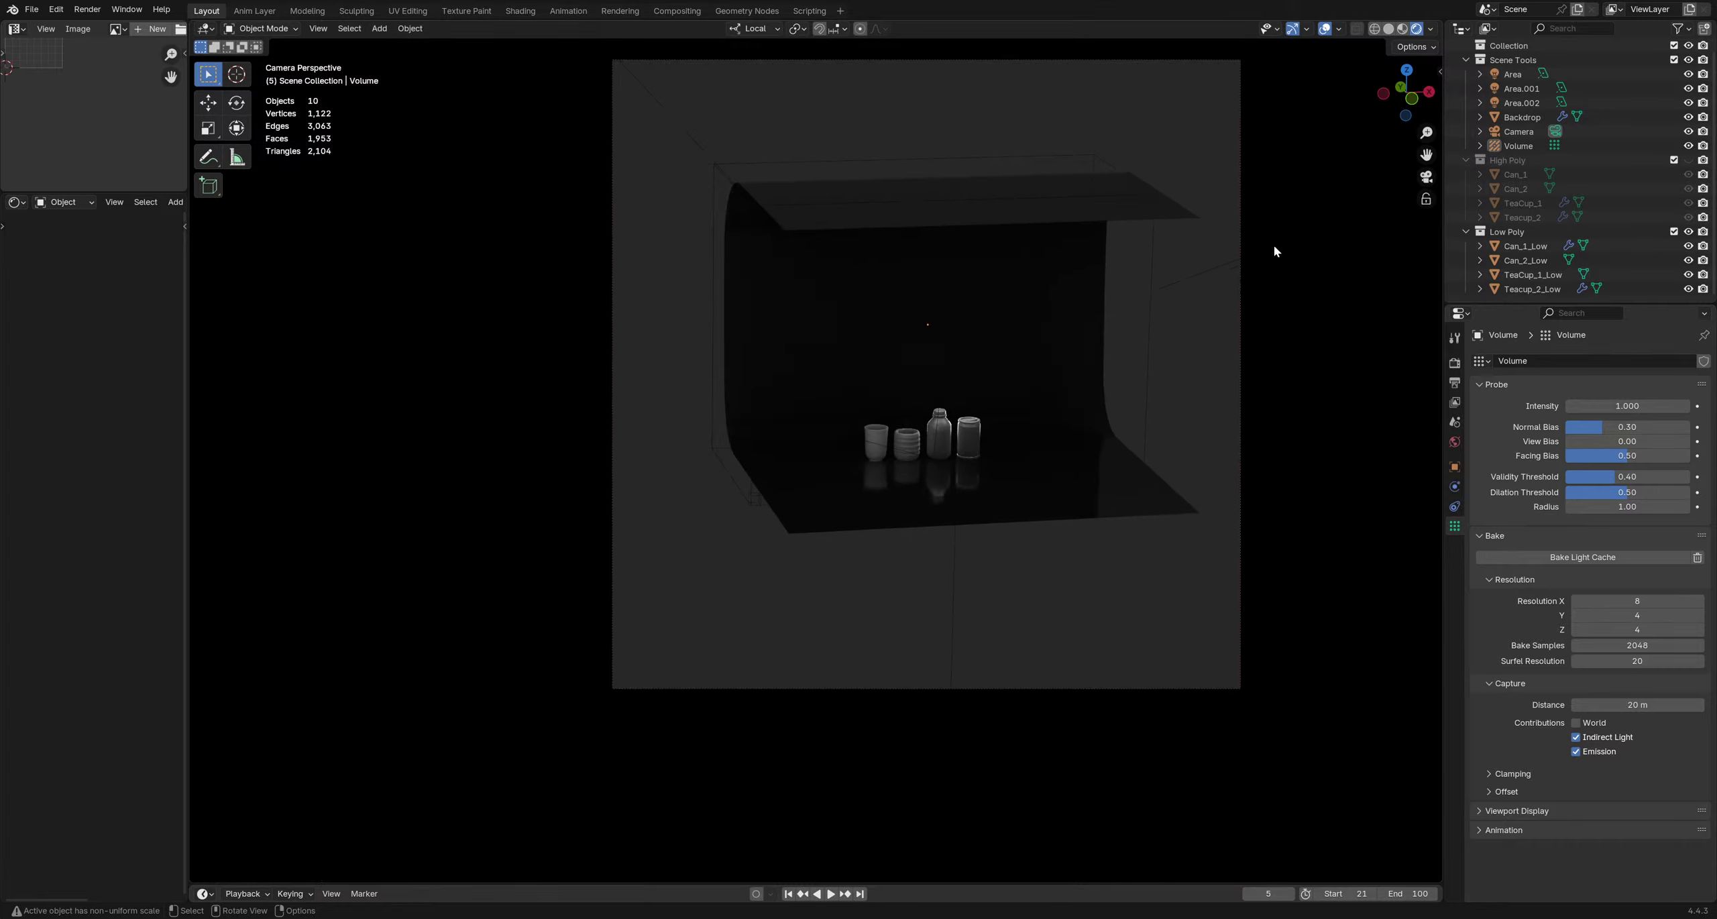
shift+middle_drag(1275, 252, 1172, 291)
scroll(1133, 354, down, 1)
scroll(1134, 353, up, 2)
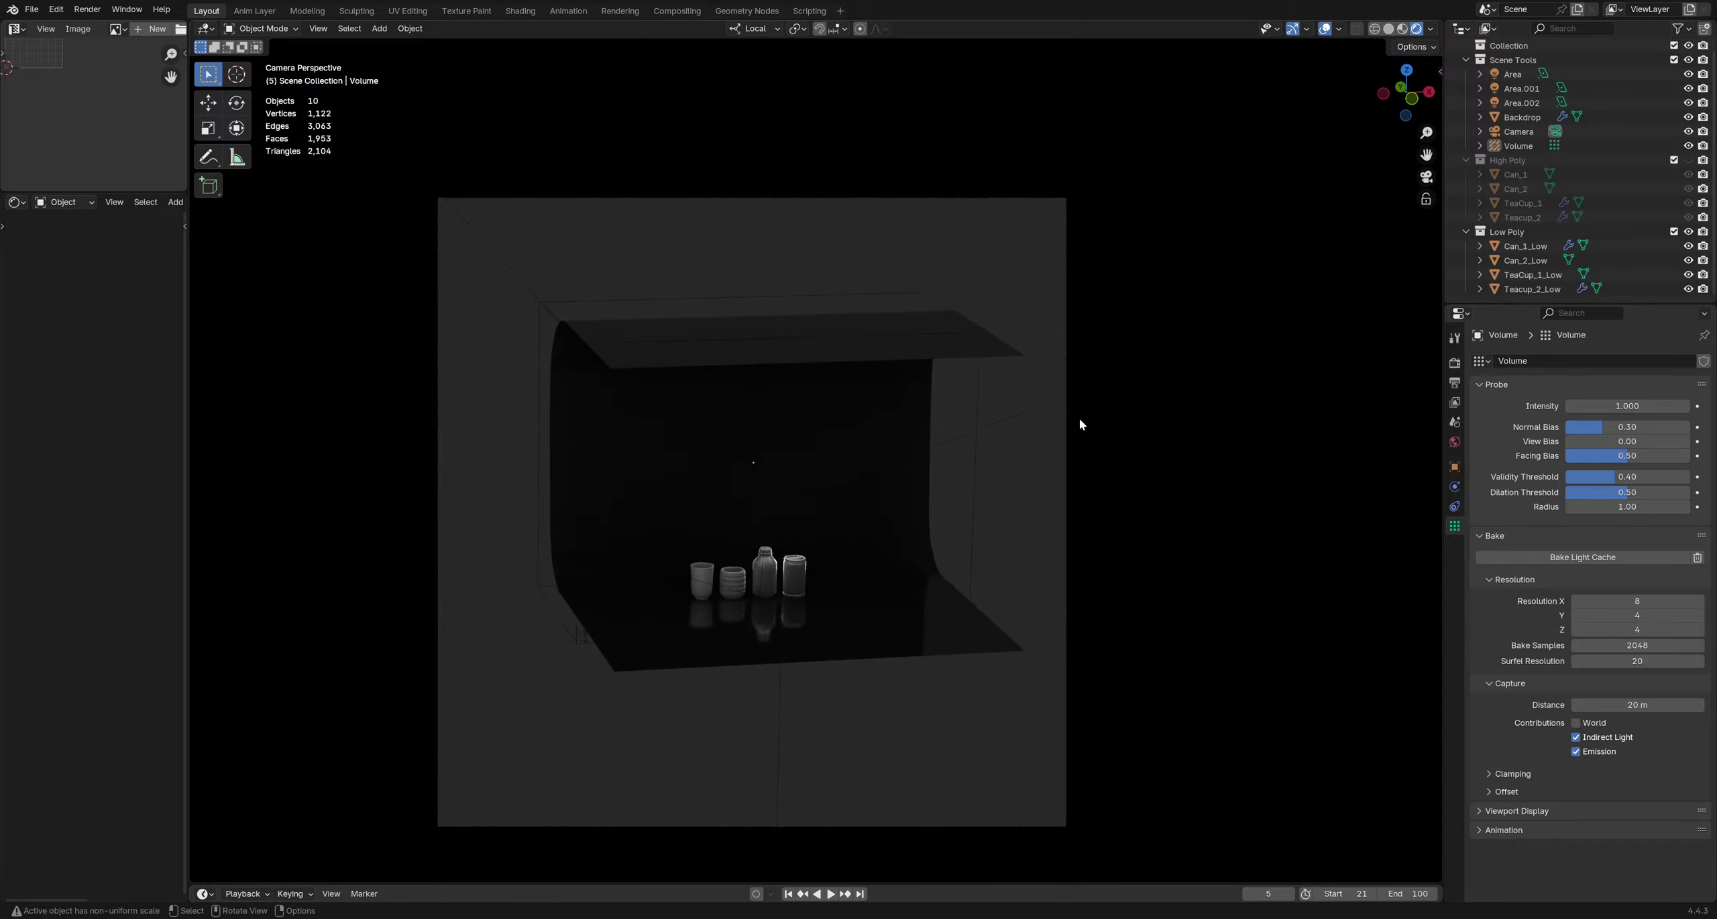
shift+middle_drag(1118, 360, 1161, 356)
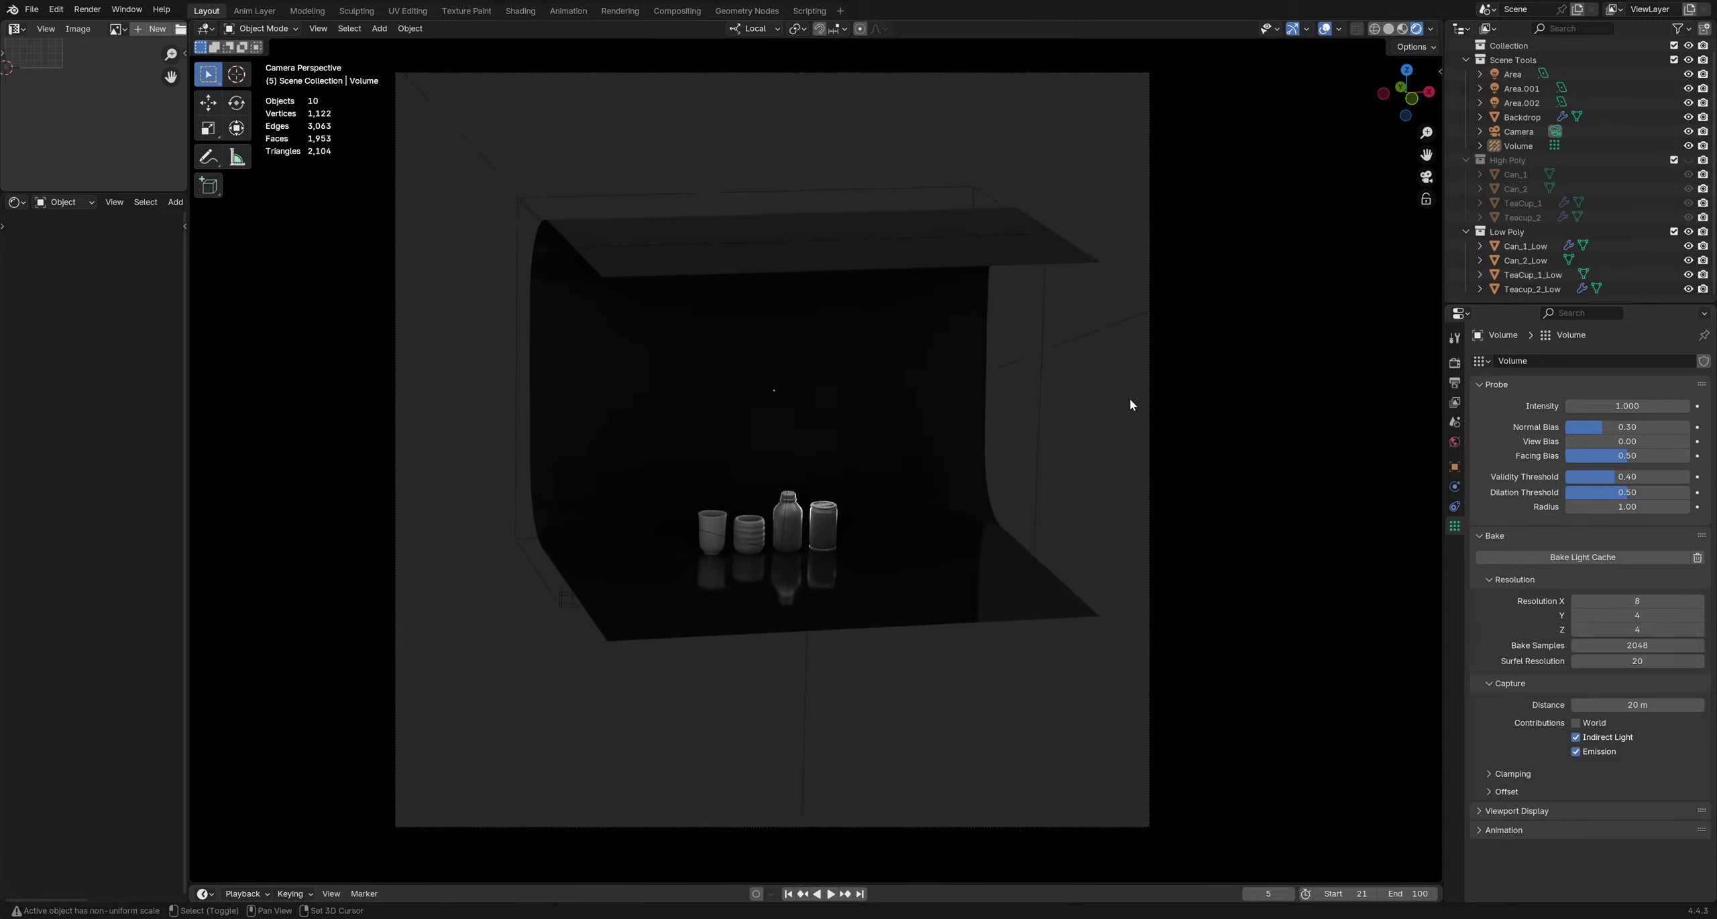
shift+middle_drag(1110, 405, 1124, 406)
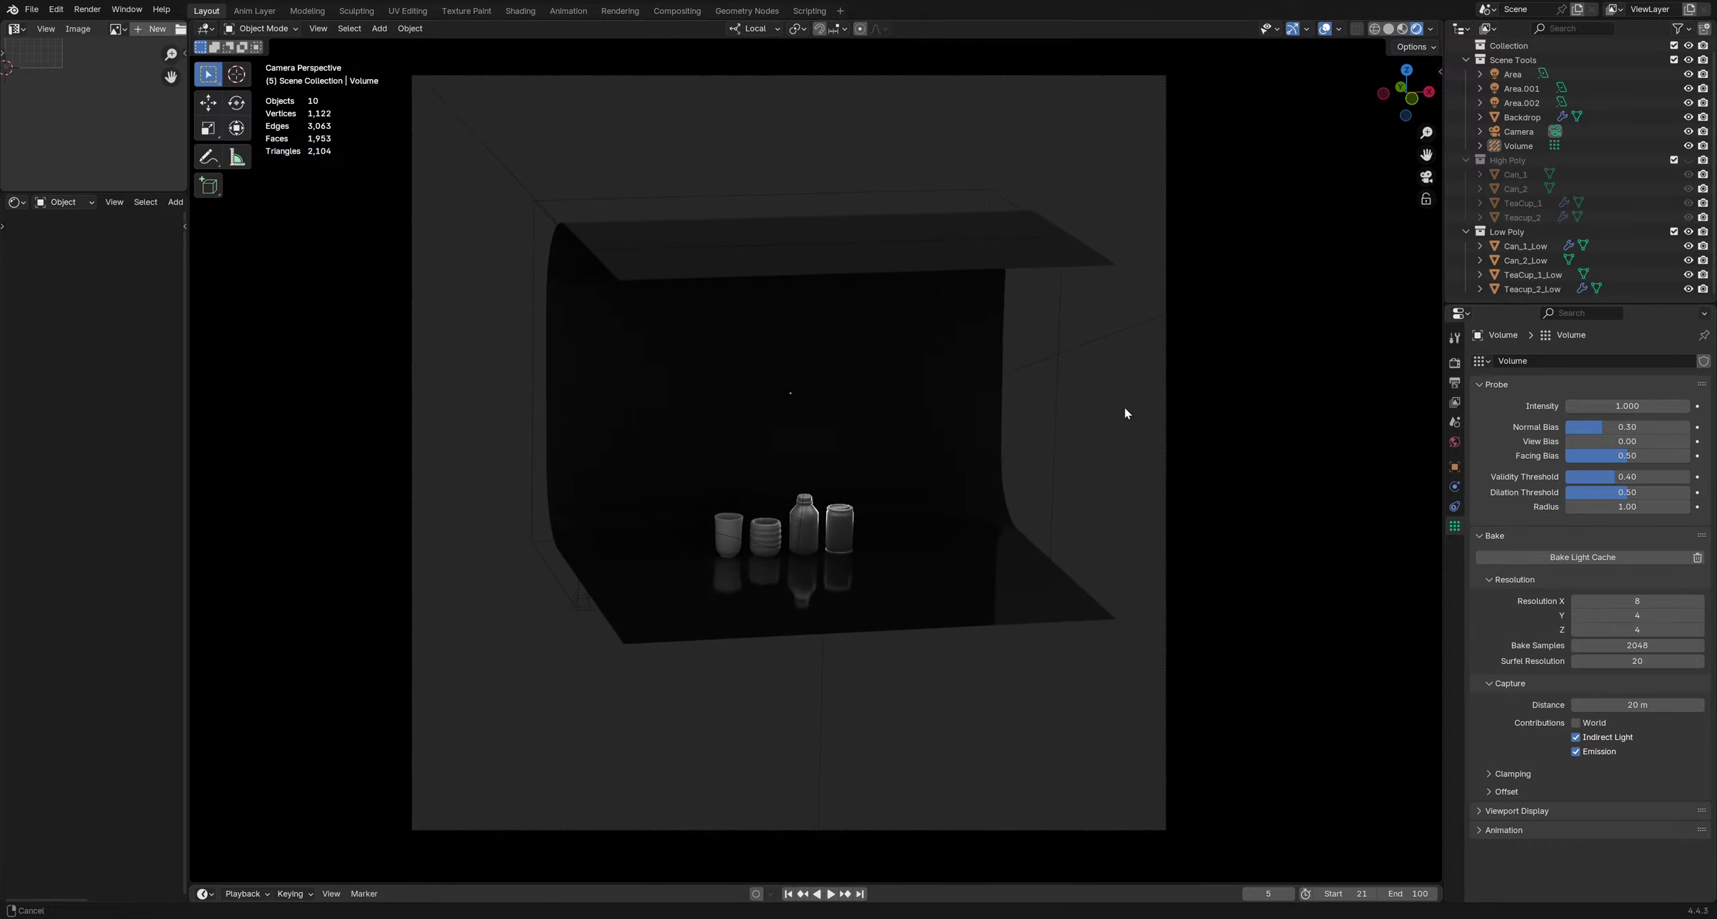
Try a free move of about 0.25 m along global X, and check the scene from other angles and through the camera
key(g)
click(1205, 413)
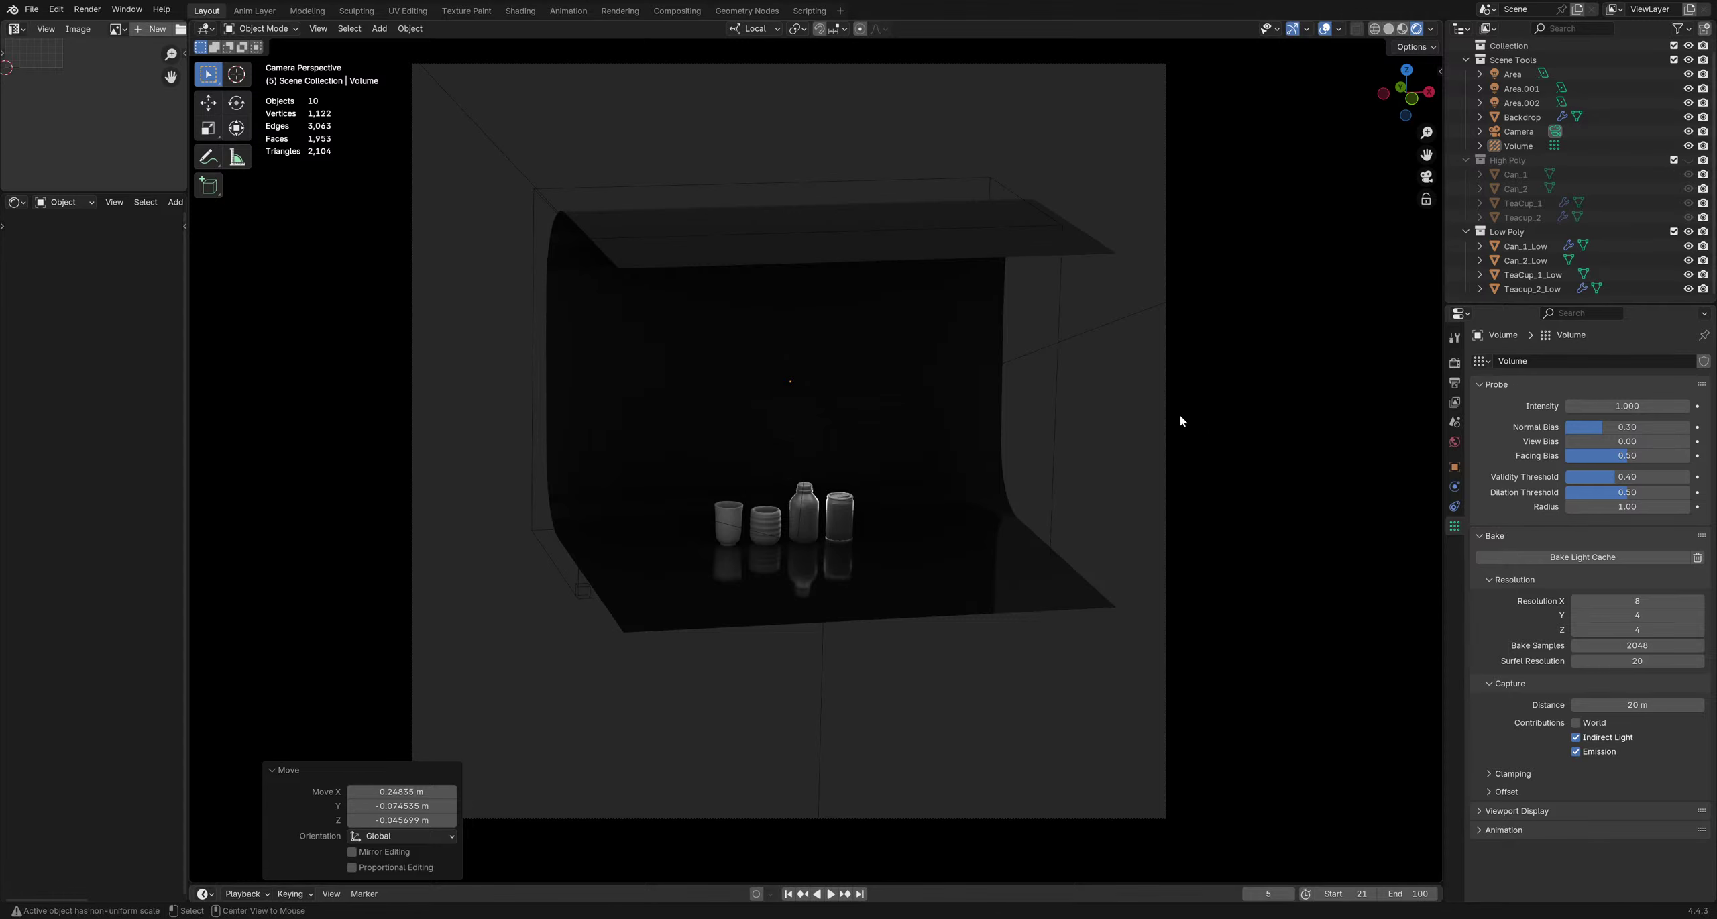
key(KP_7)
key(KP_0)
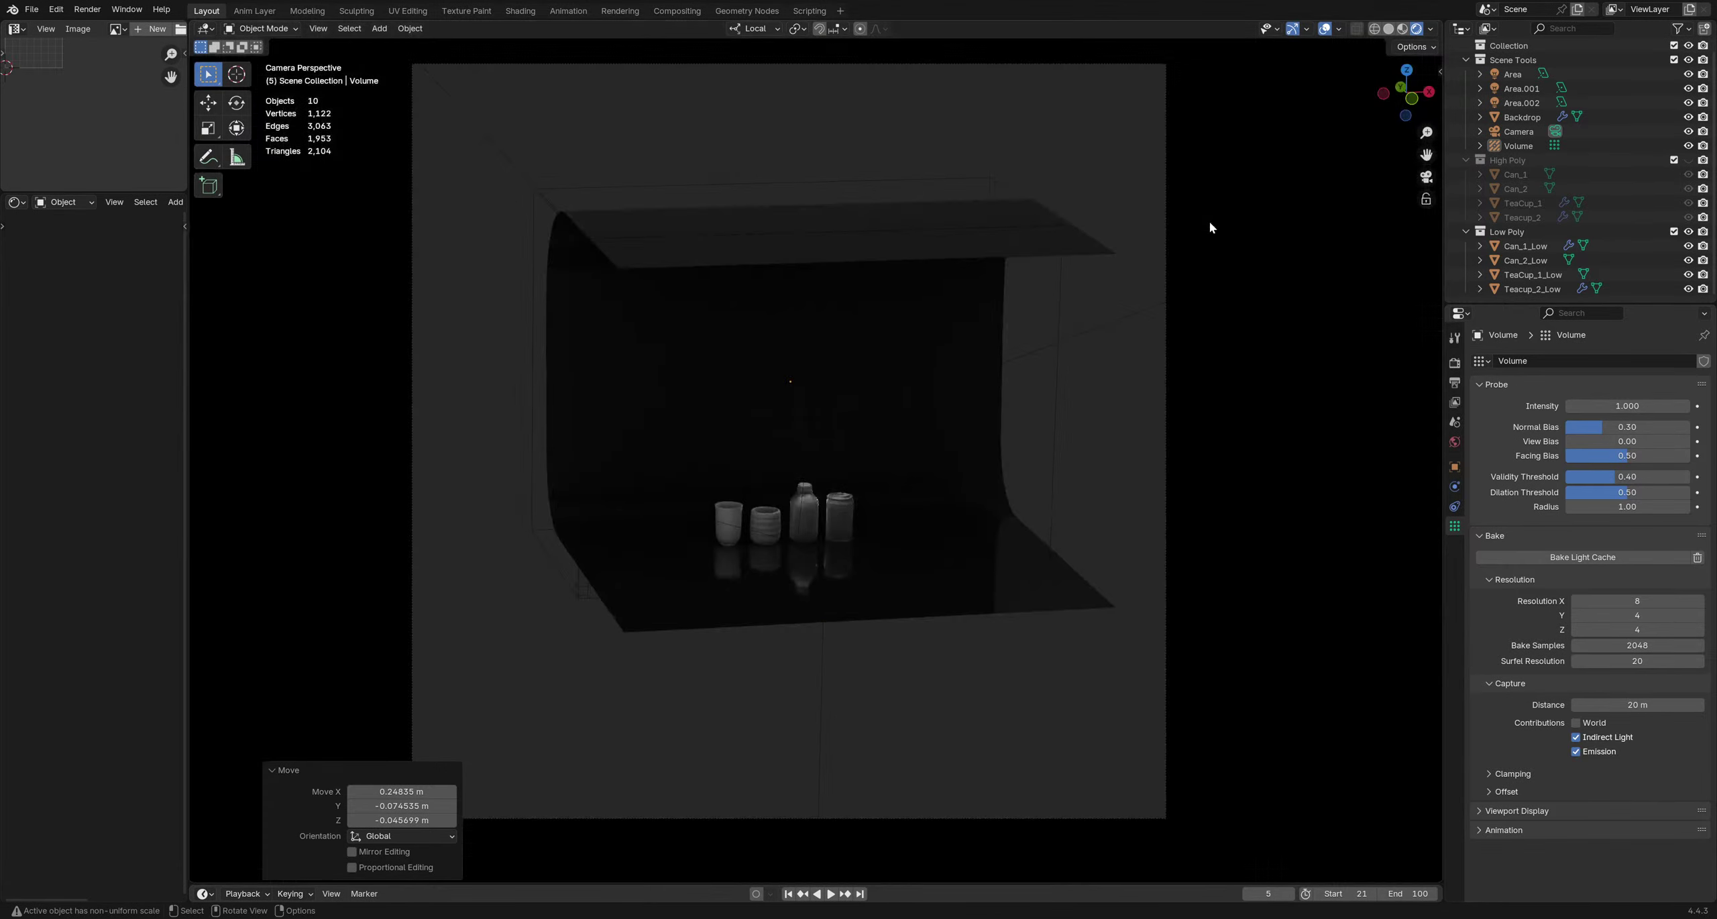
middle_drag(1097, 383, 1188, 403)
key(KP_0)
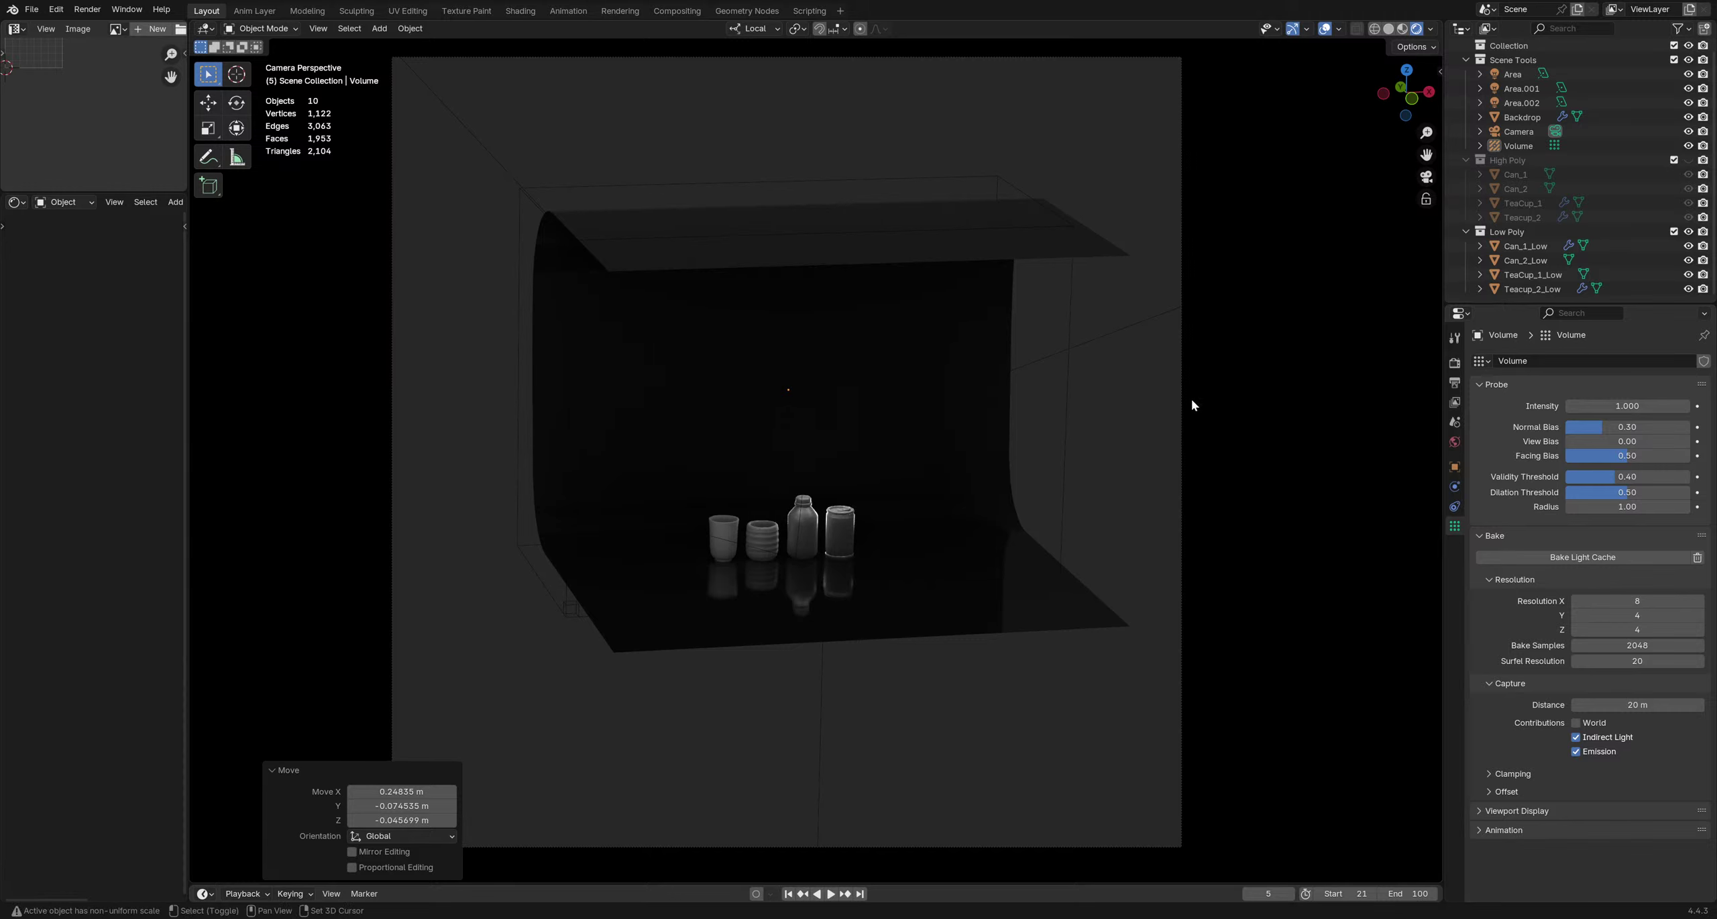
Lock the camera to the view again and move it in toward the cans and cups
click(1426, 199)
scroll(1027, 467, up, 3)
middle_drag(843, 521, 993, 470)
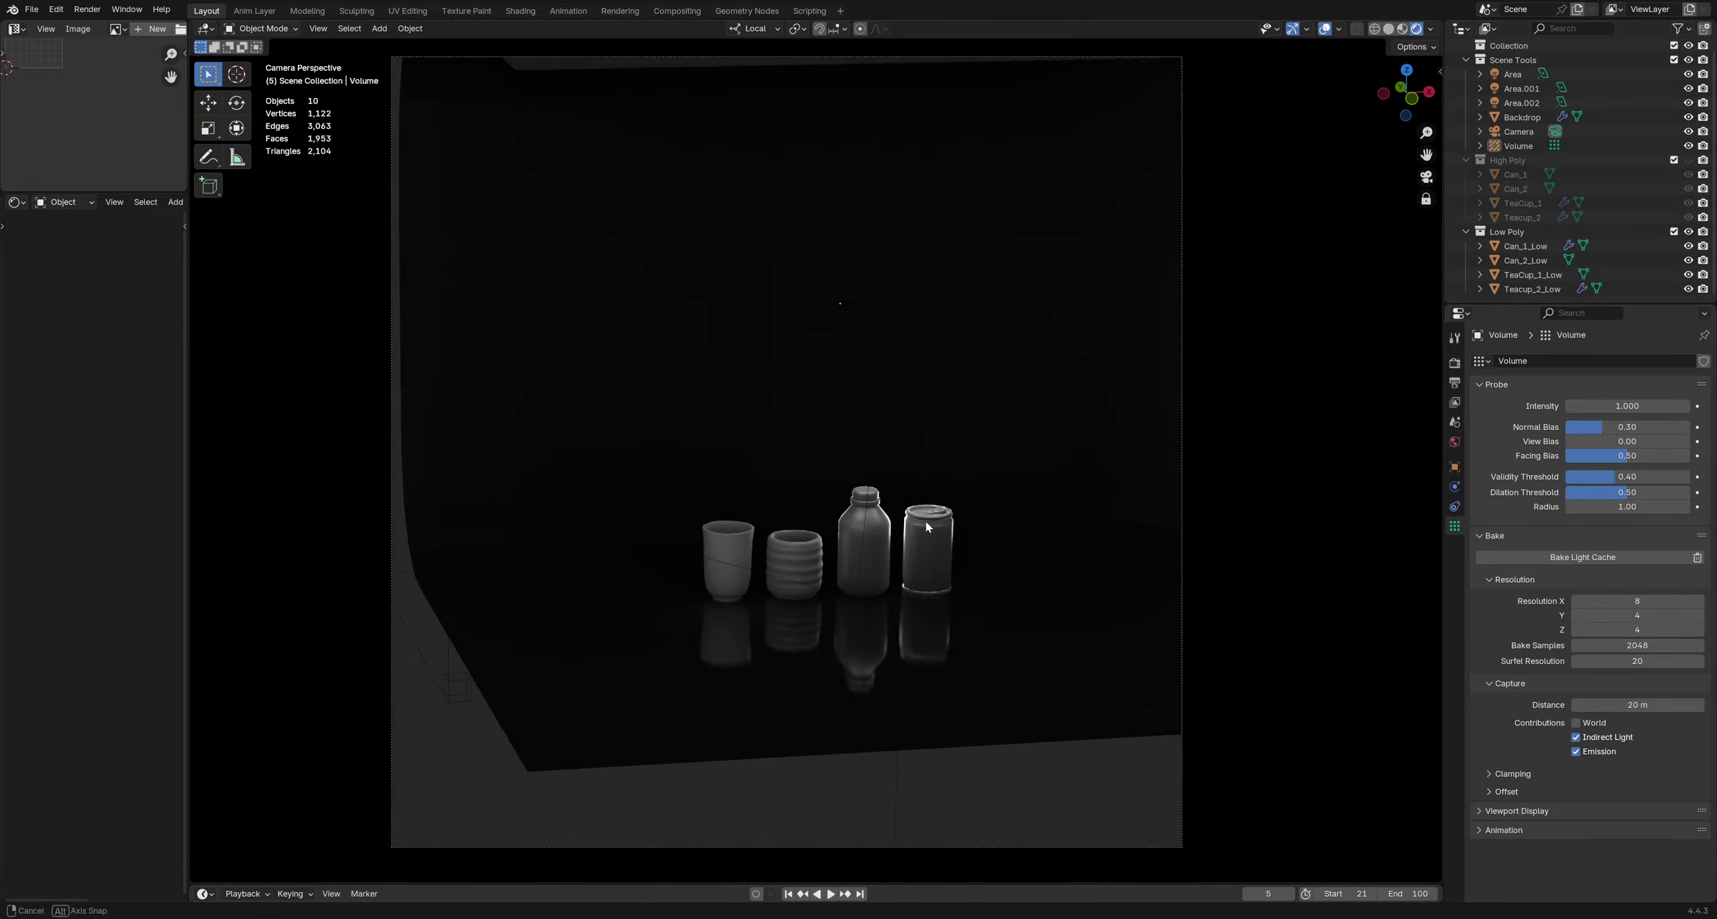
Turn off the Extras overlay, frame the cans and cups in a close front view, and save the file
click(1339, 28)
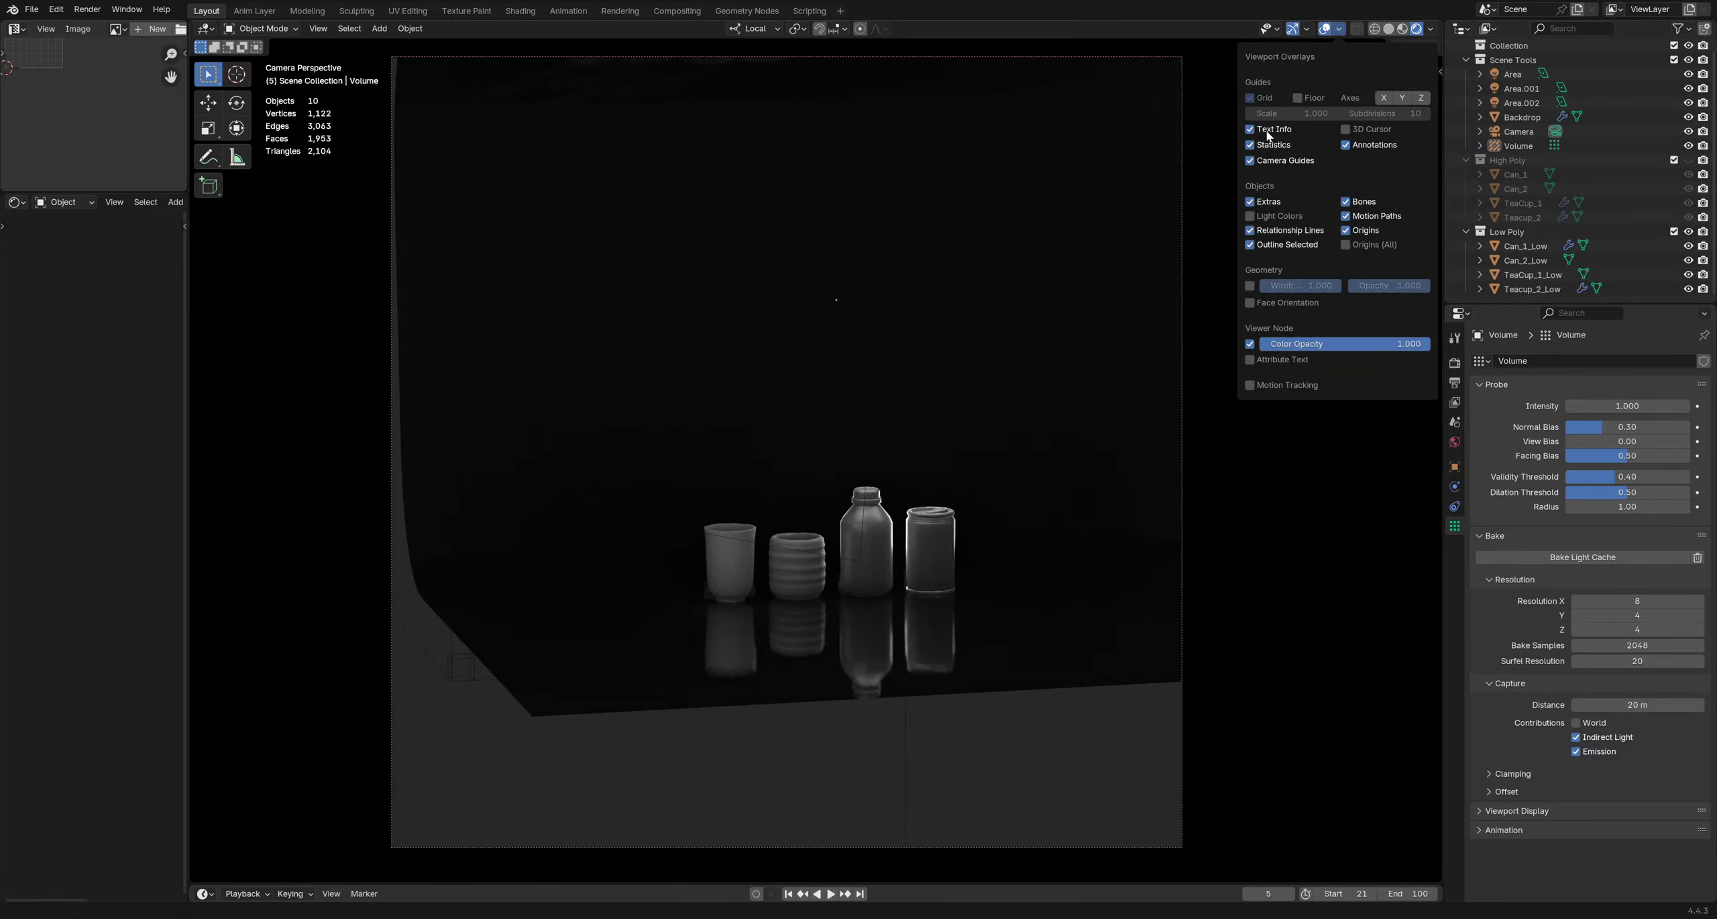
ctrl+middle_drag(947, 389, 986, 488)
key(ctrl+s)
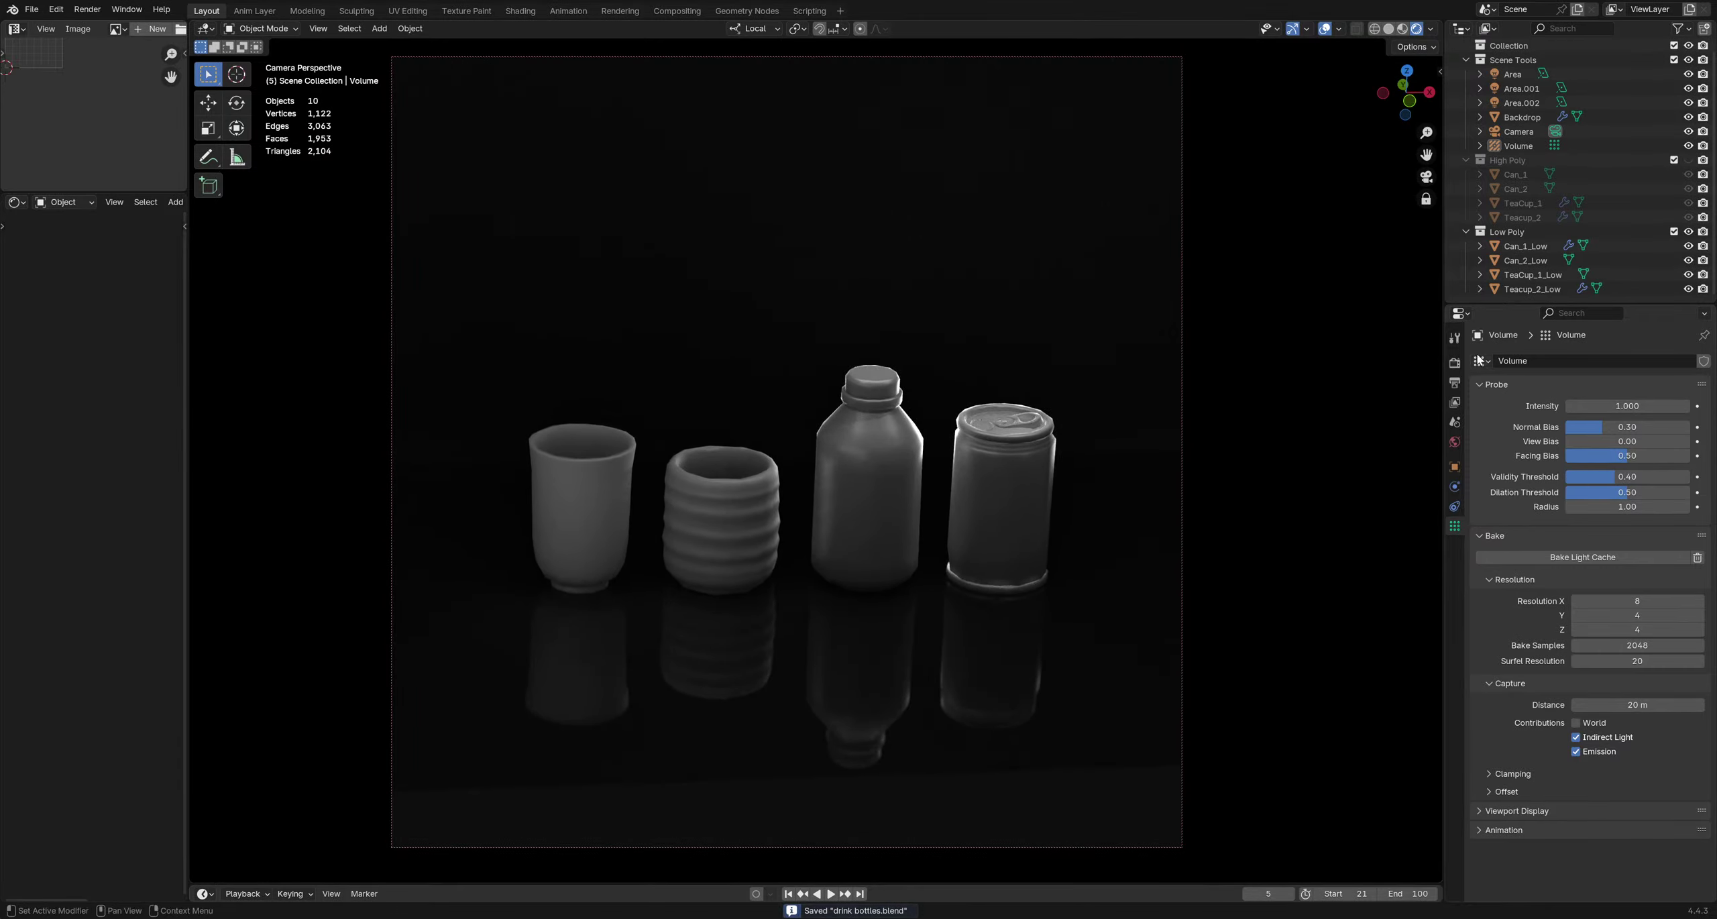
Compare the rendered view in Cycles and EEVEE by switching the render engine back and forth, finishing on EEVEE
click(1454, 362)
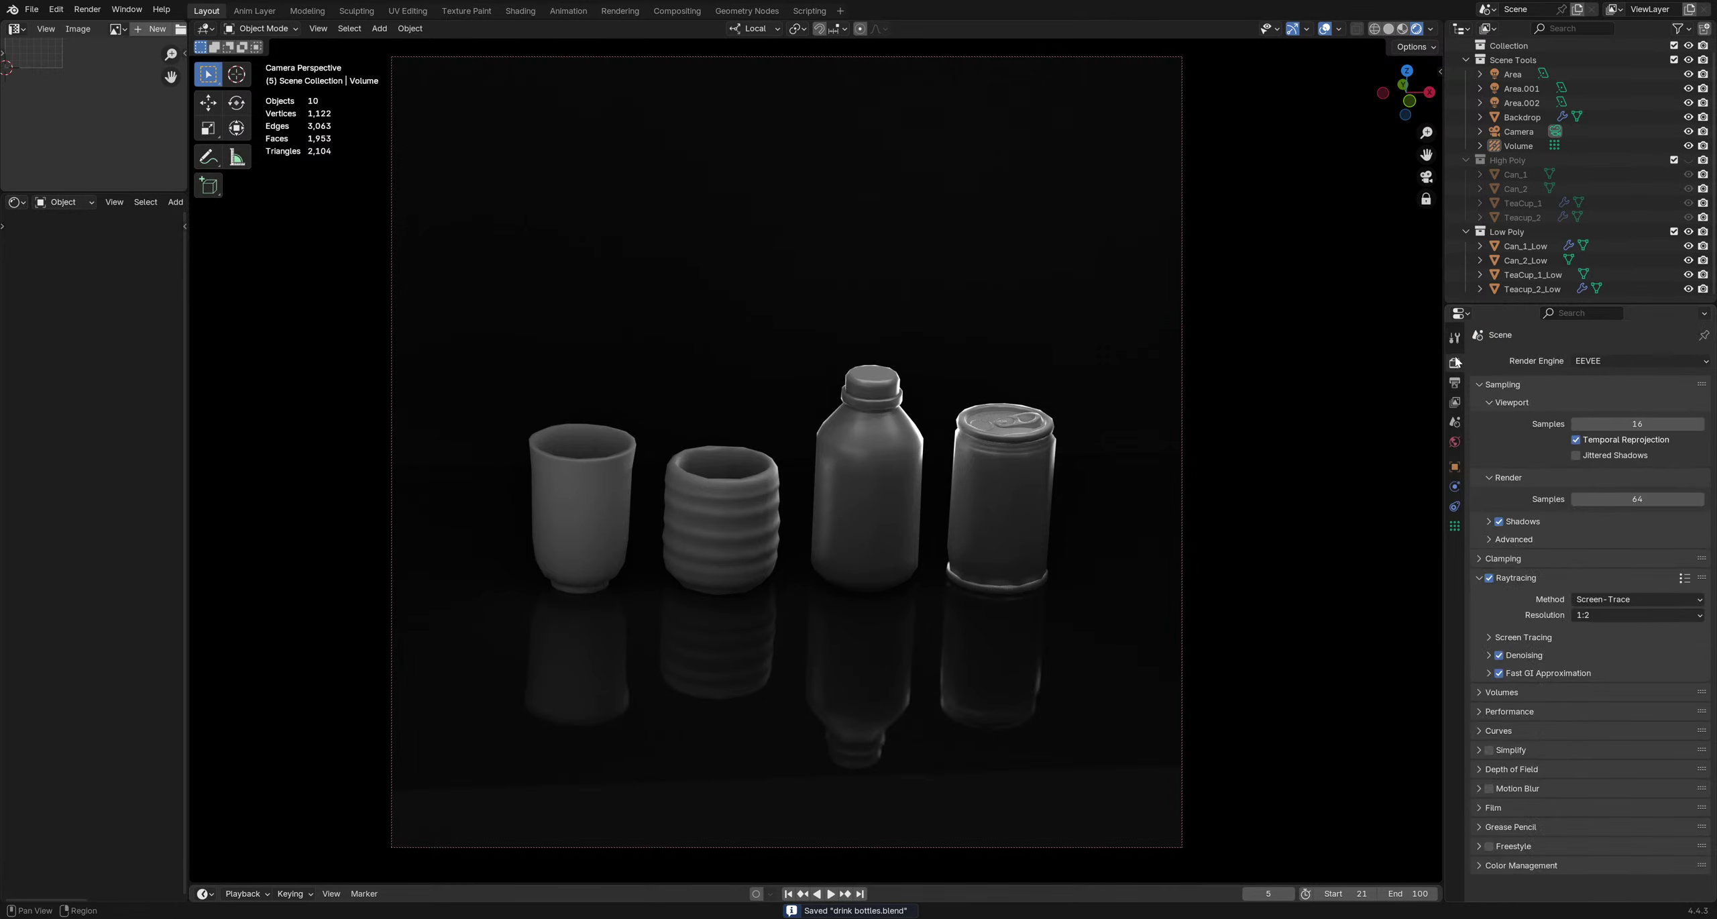
click(1637, 360)
click(1587, 409)
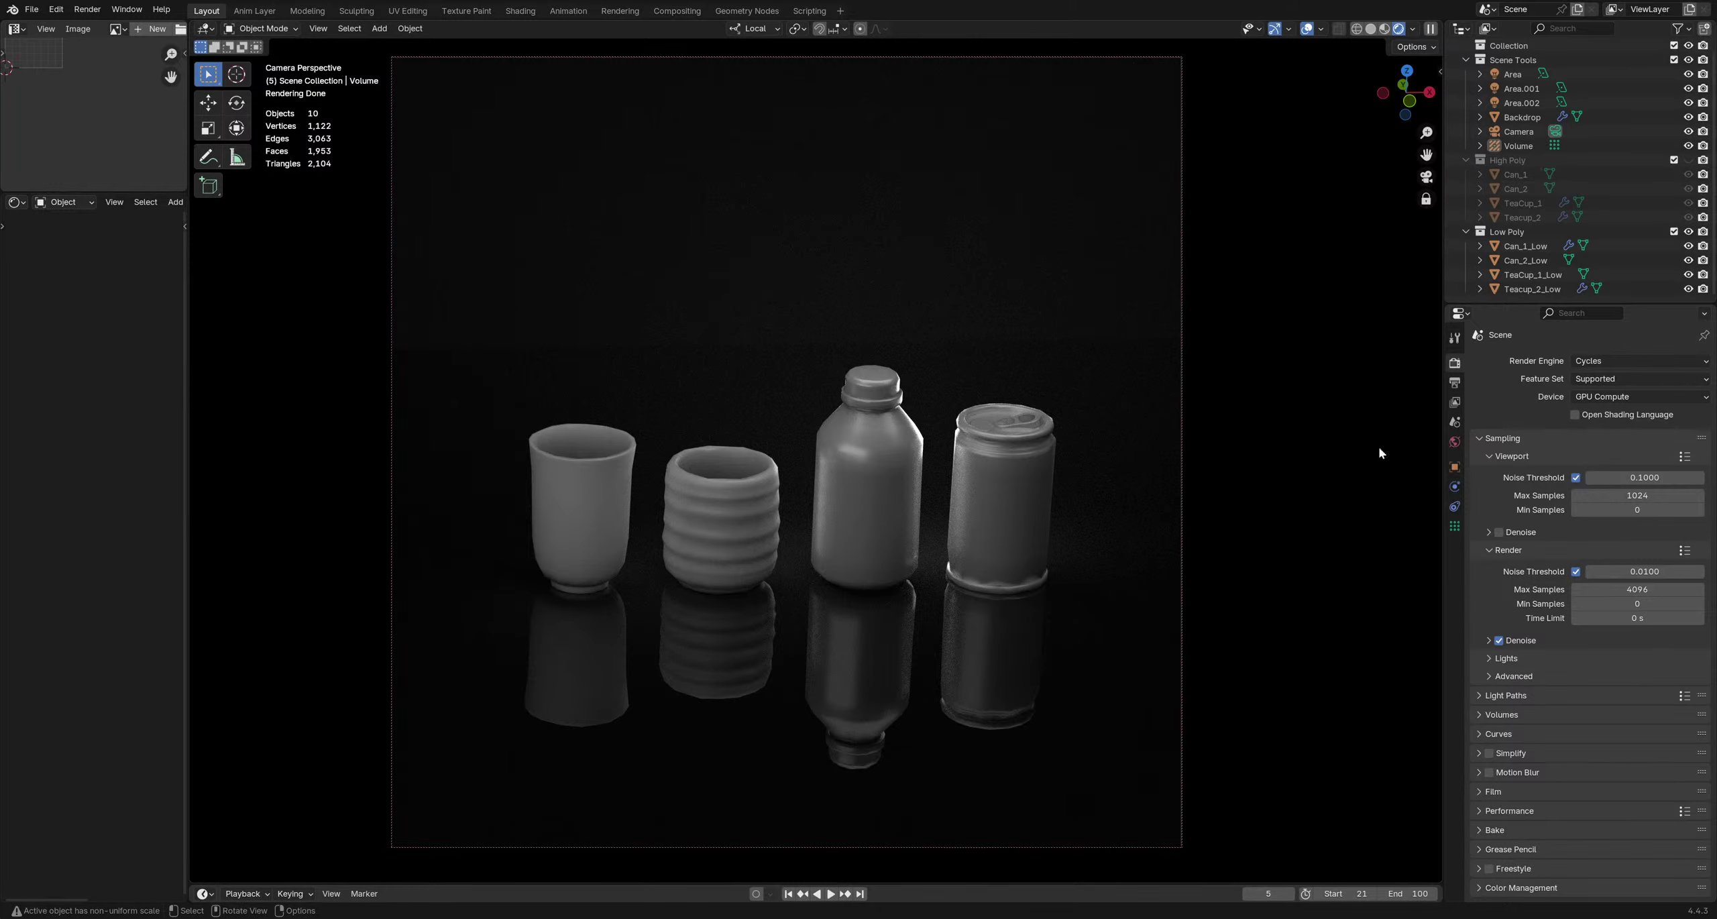
click(1591, 361)
click(1588, 377)
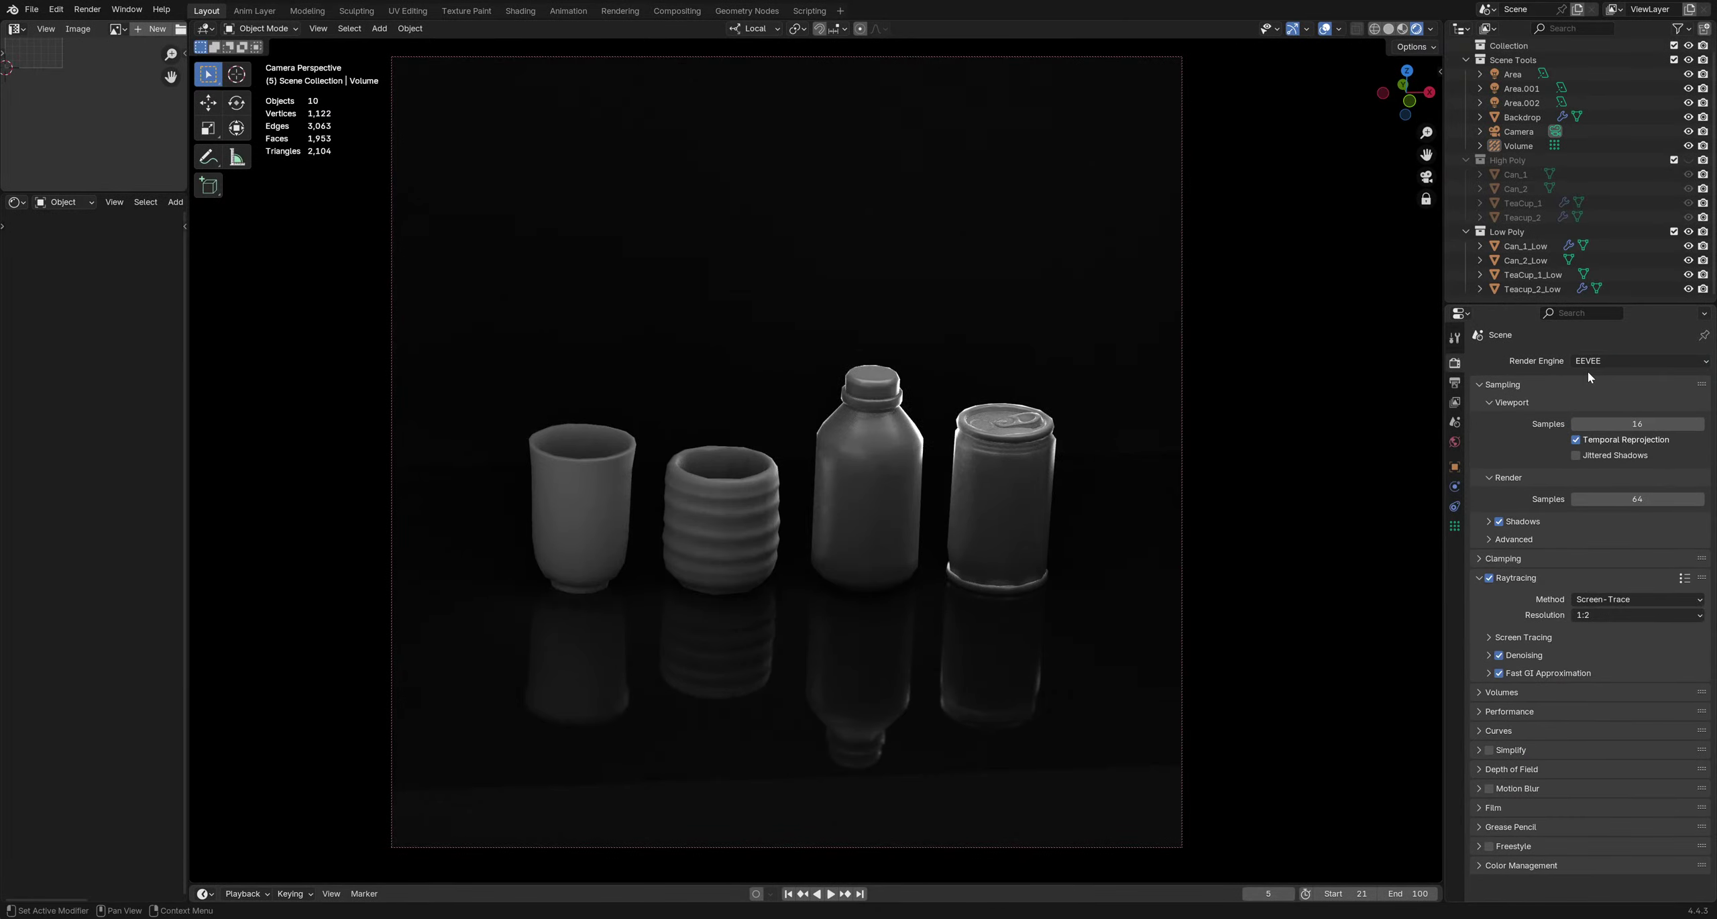
click(1590, 361)
click(1588, 408)
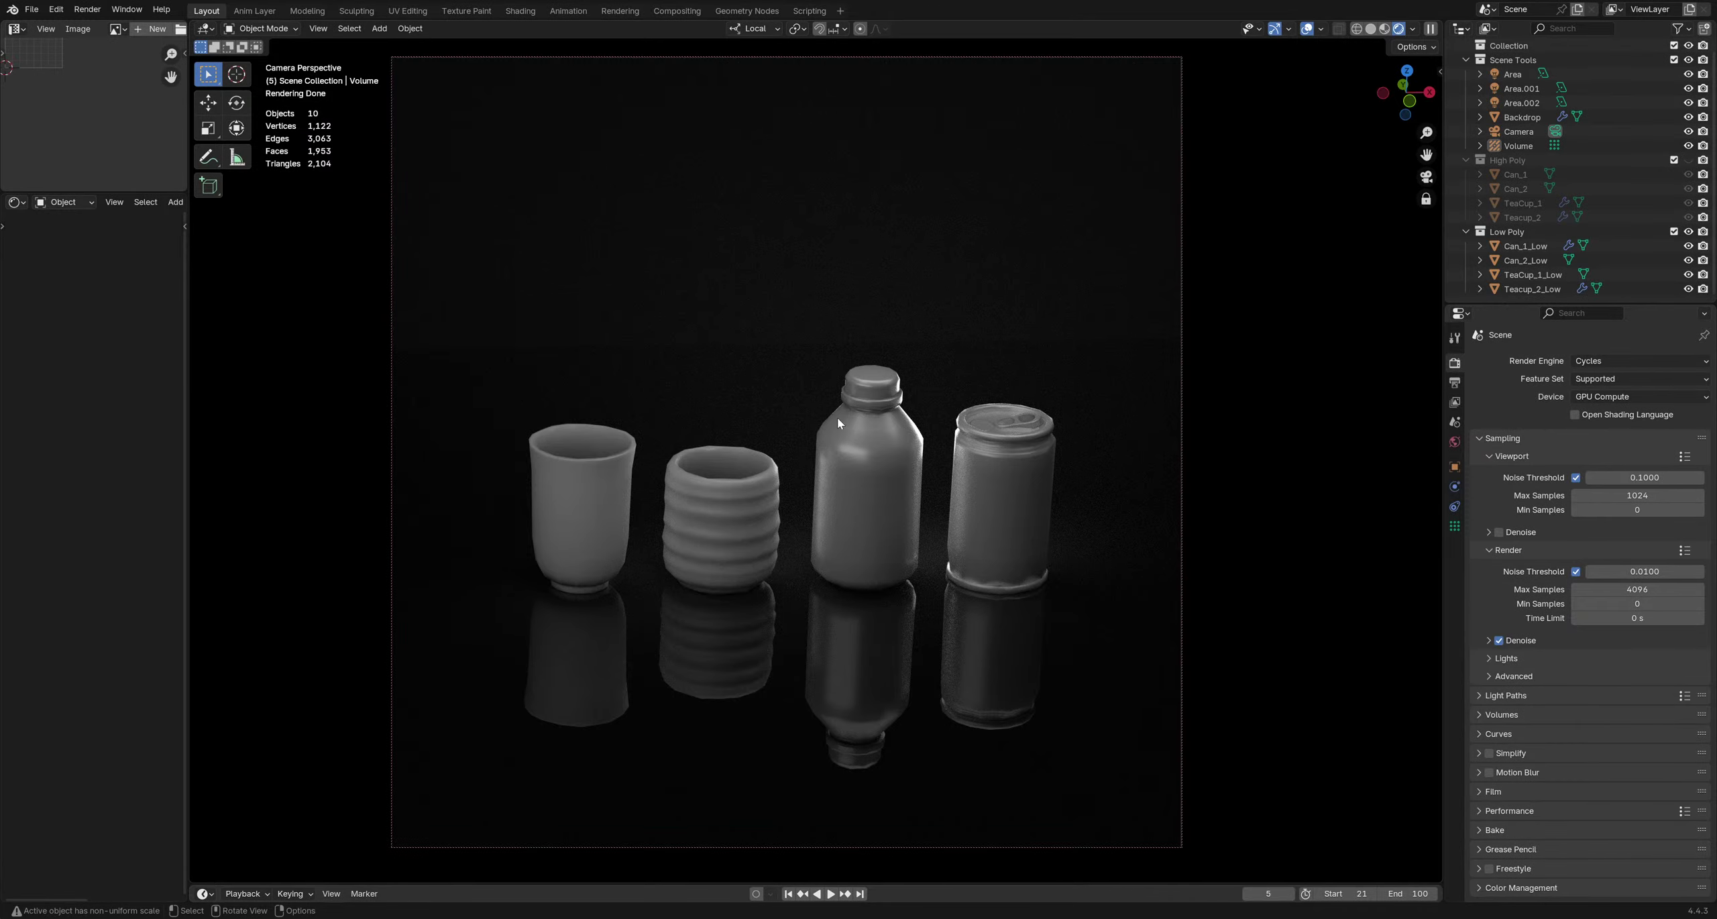
click(1591, 361)
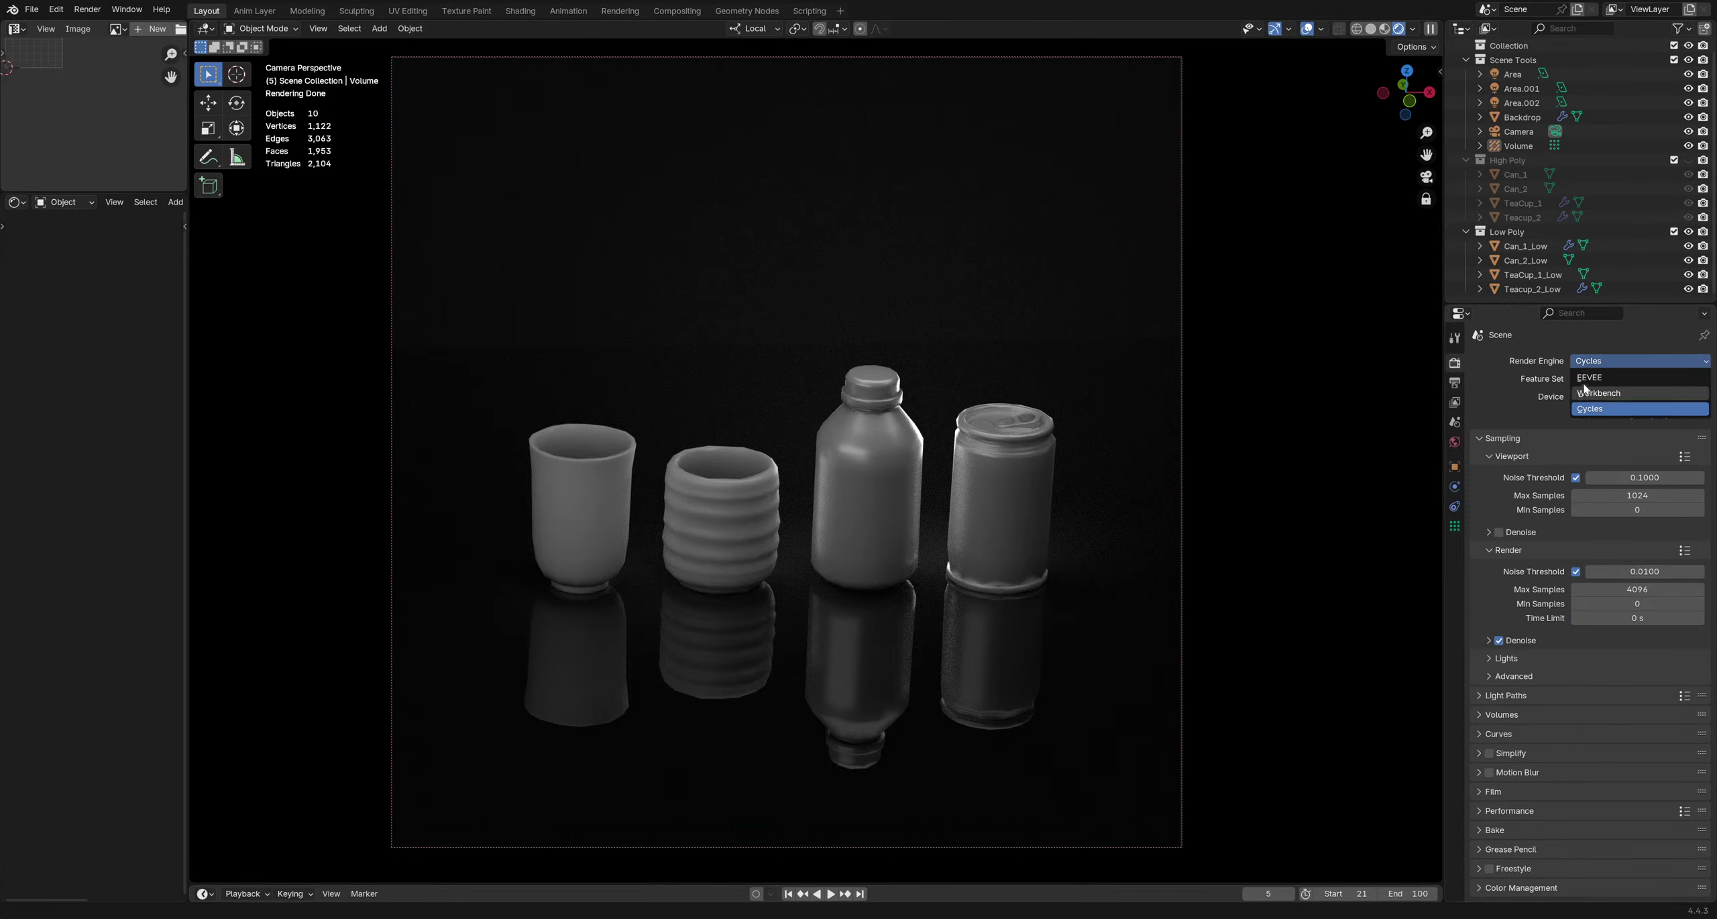
click(1588, 378)
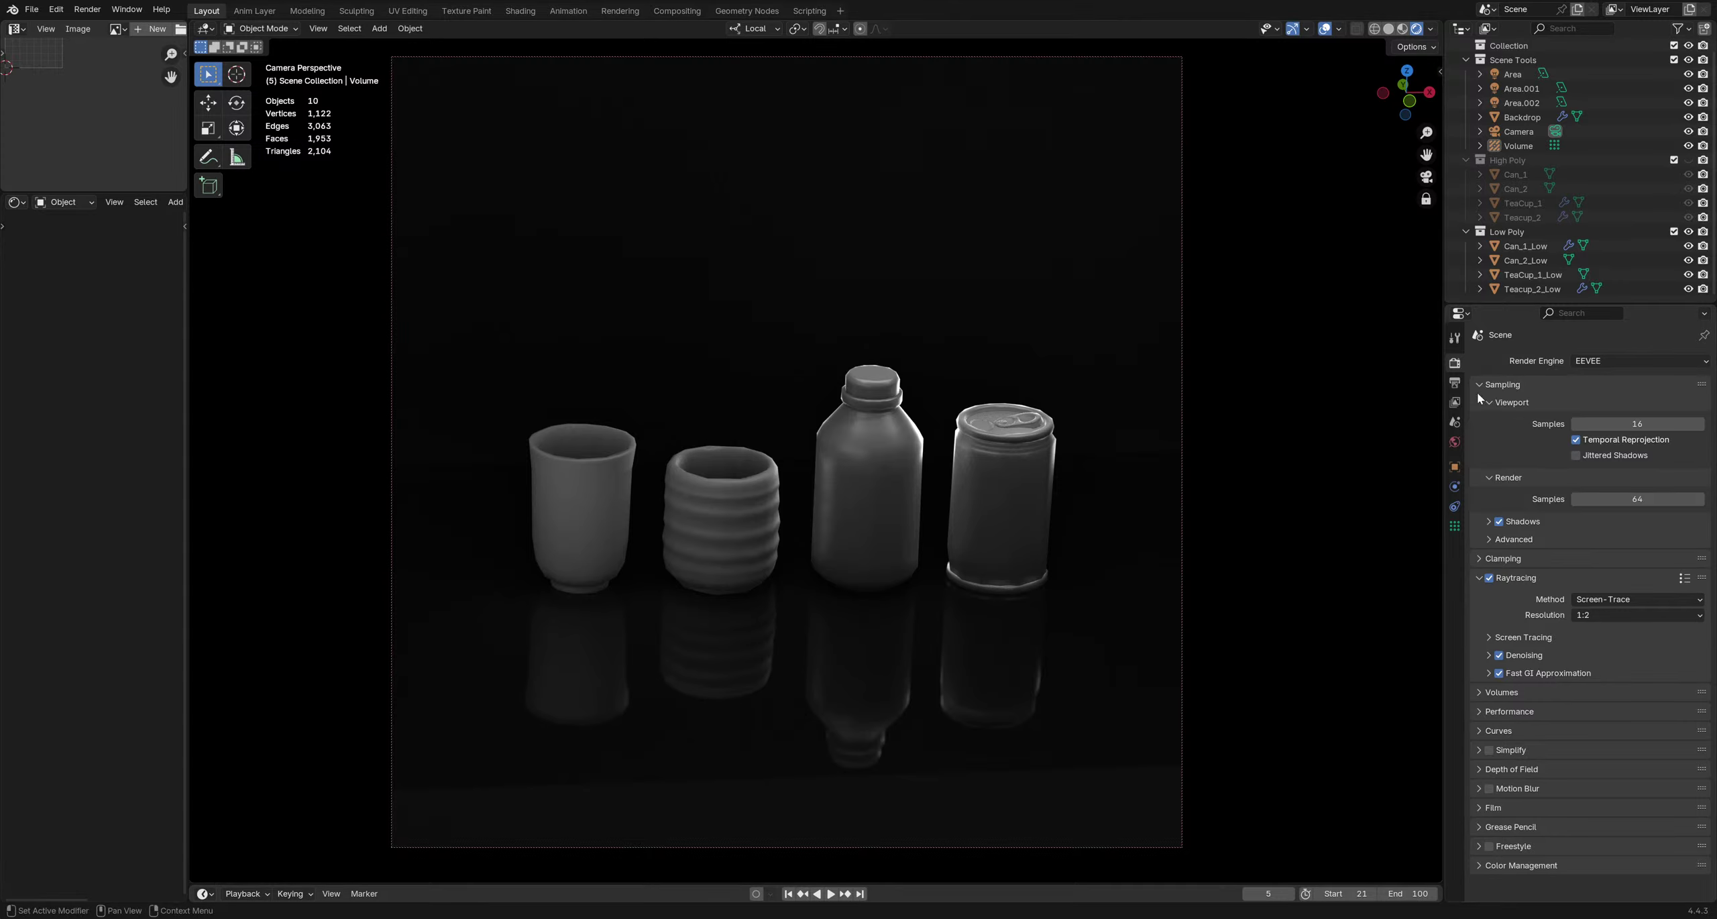
Select the light probe volume and turn the Extras overlay back on
click(1454, 526)
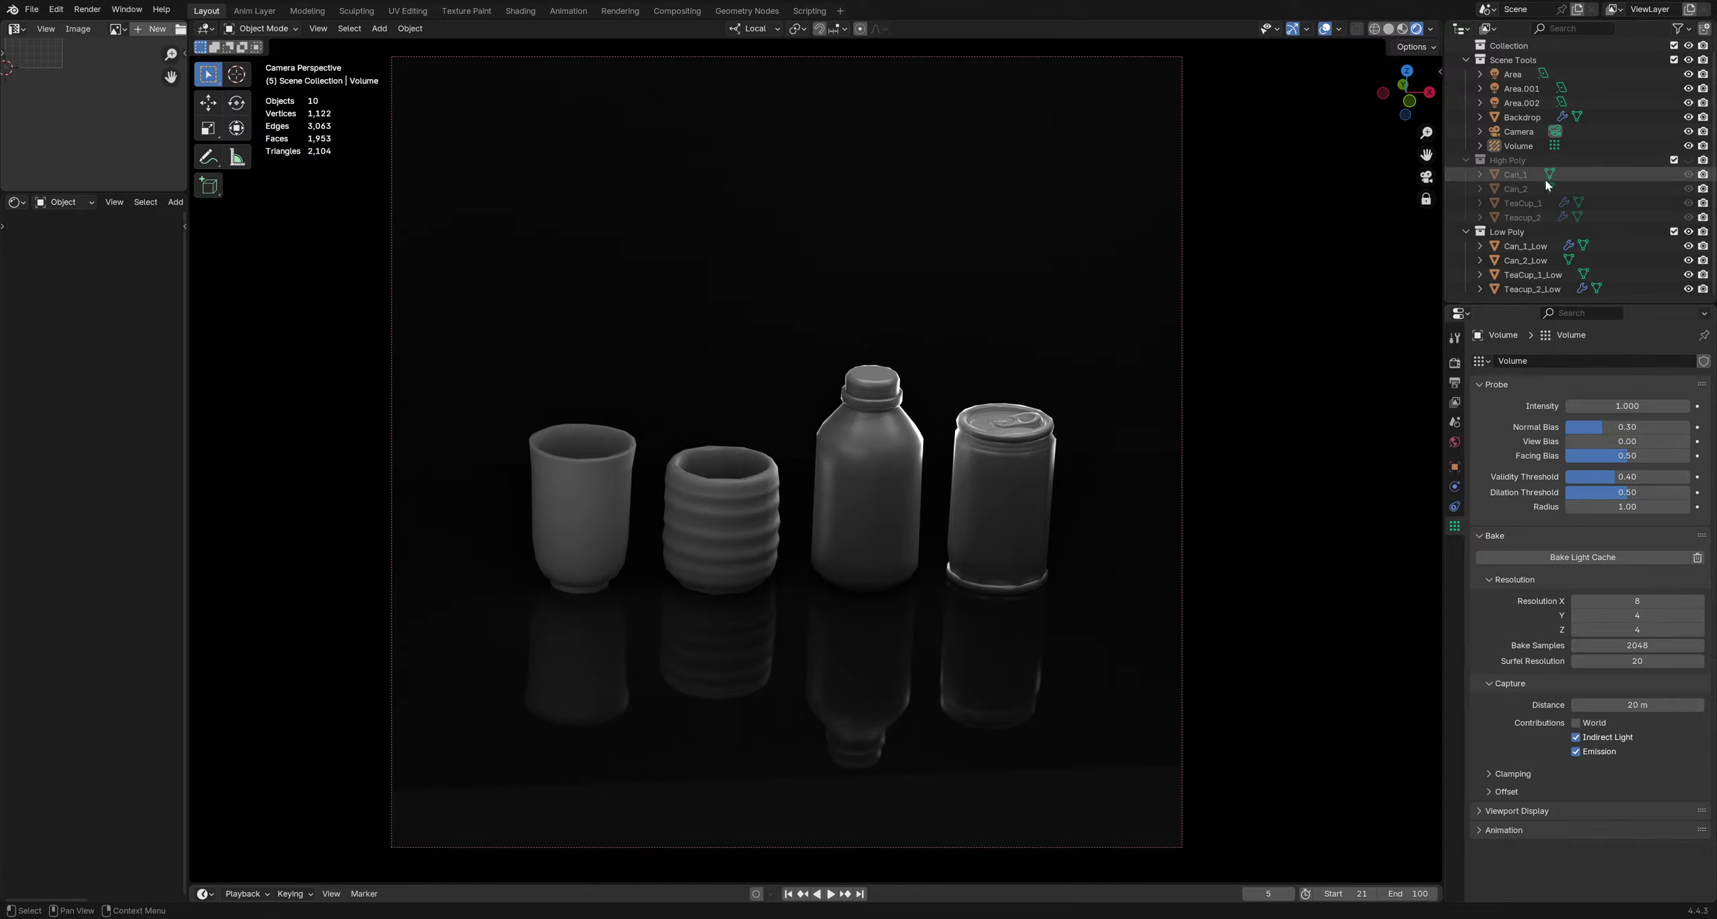
click(1525, 148)
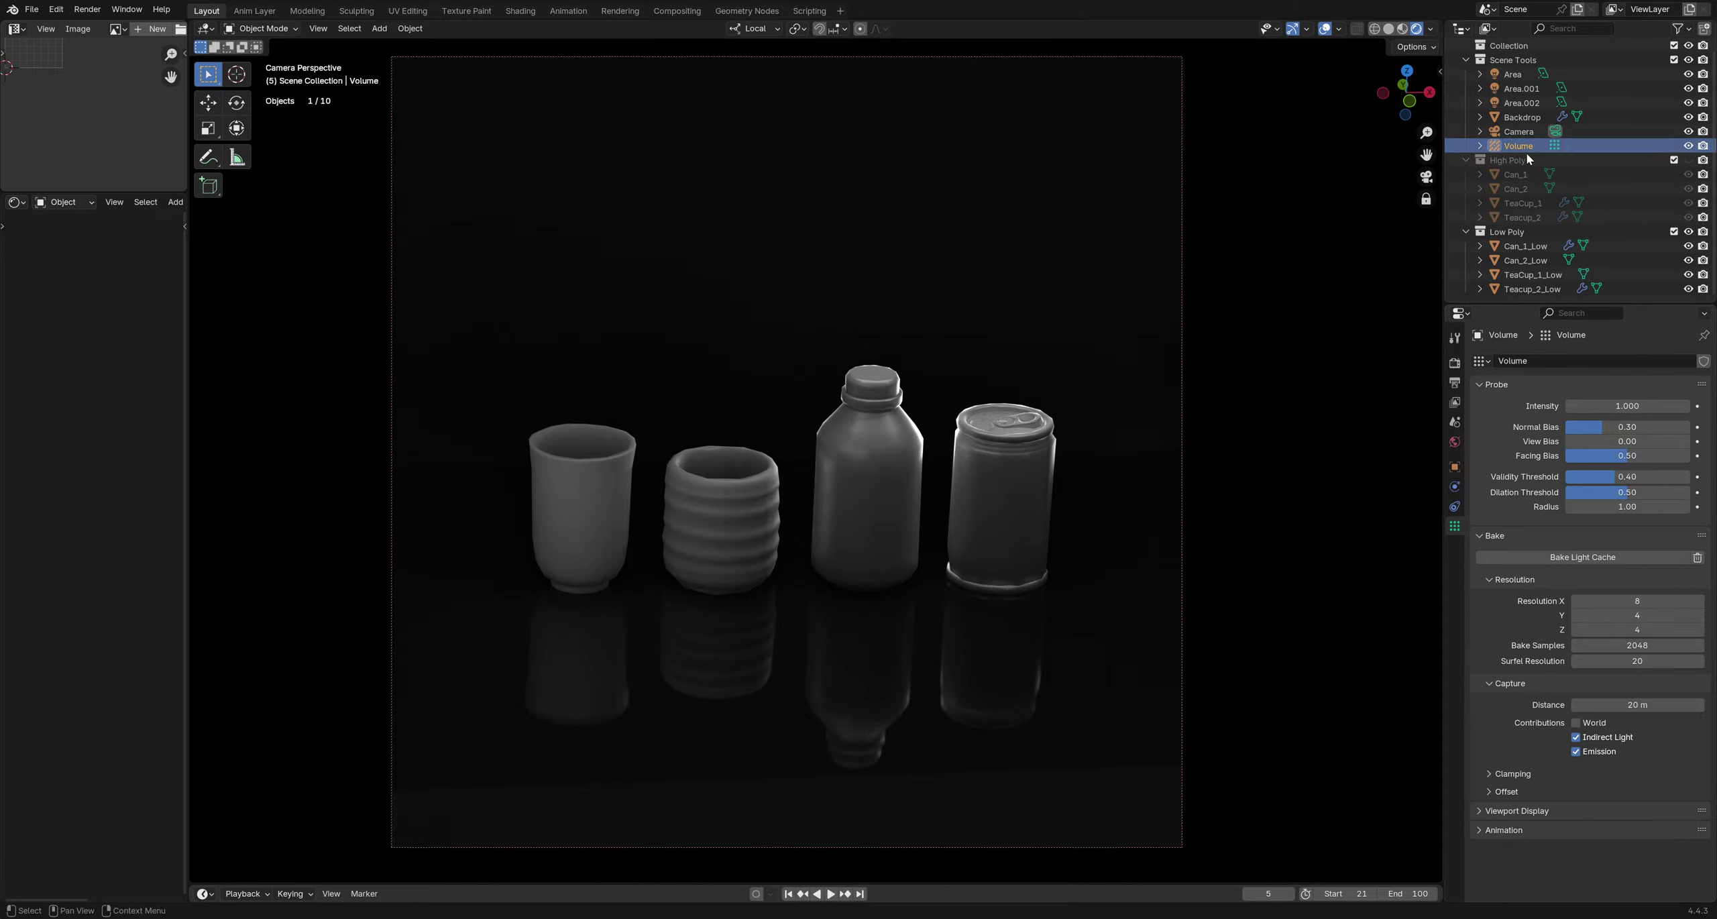
click(1339, 29)
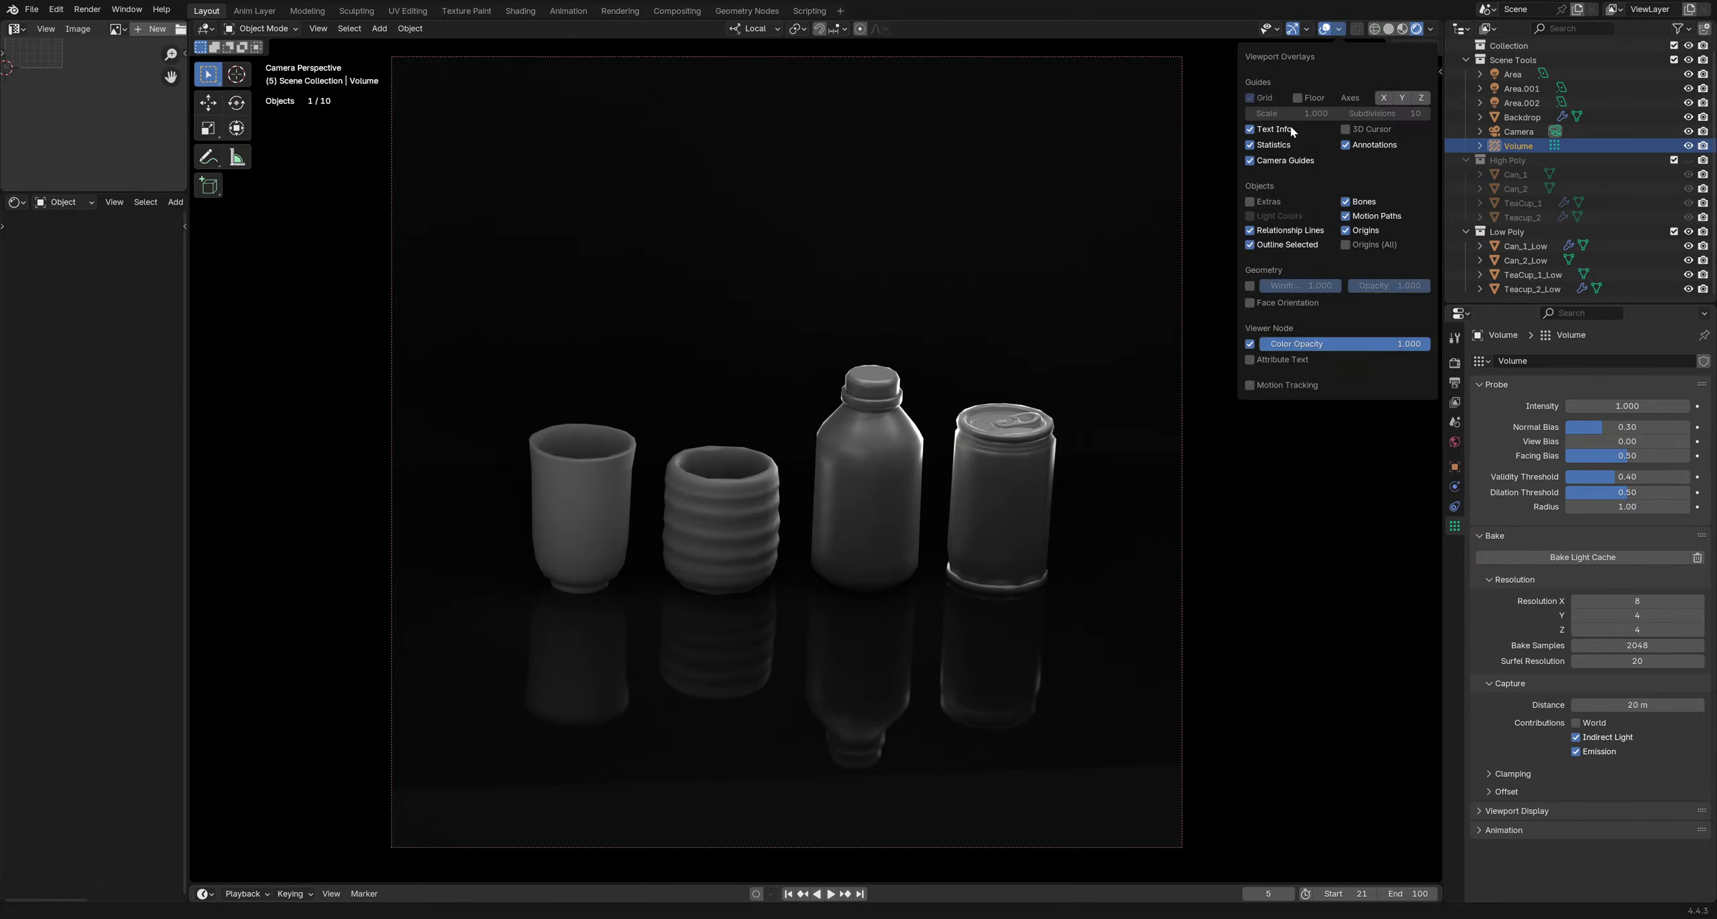
click(1264, 202)
Set the light probe volume's Resolution X to 16 and bake its light cache
middle_drag(986, 402, 777, 476)
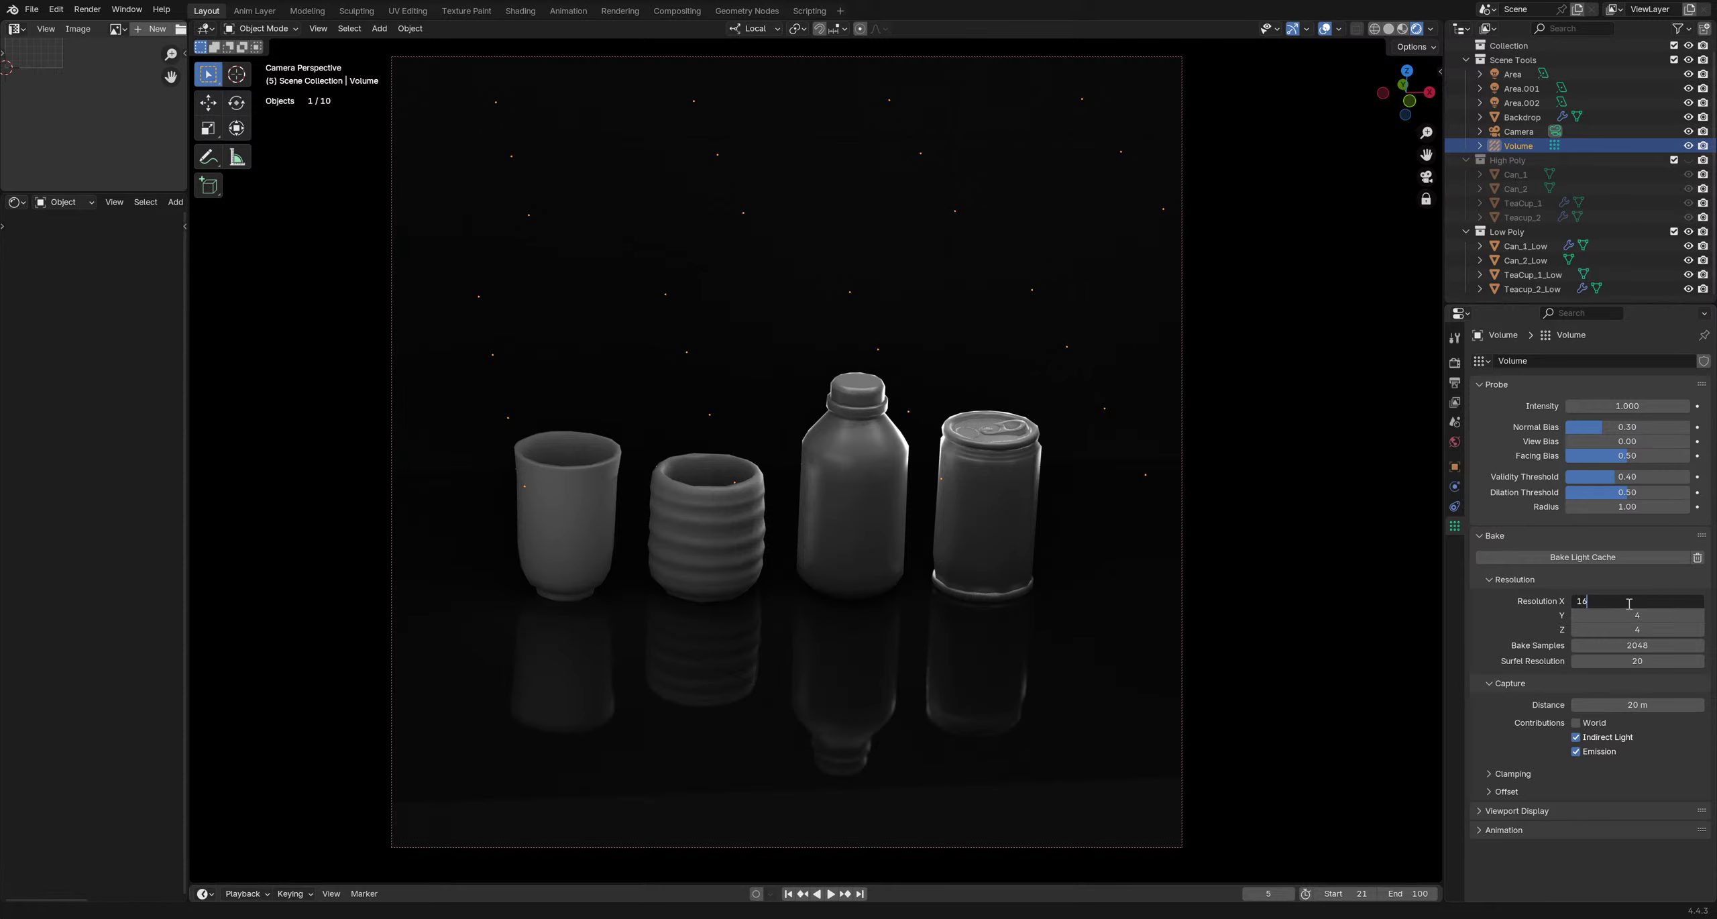
key(Return)
click(1572, 560)
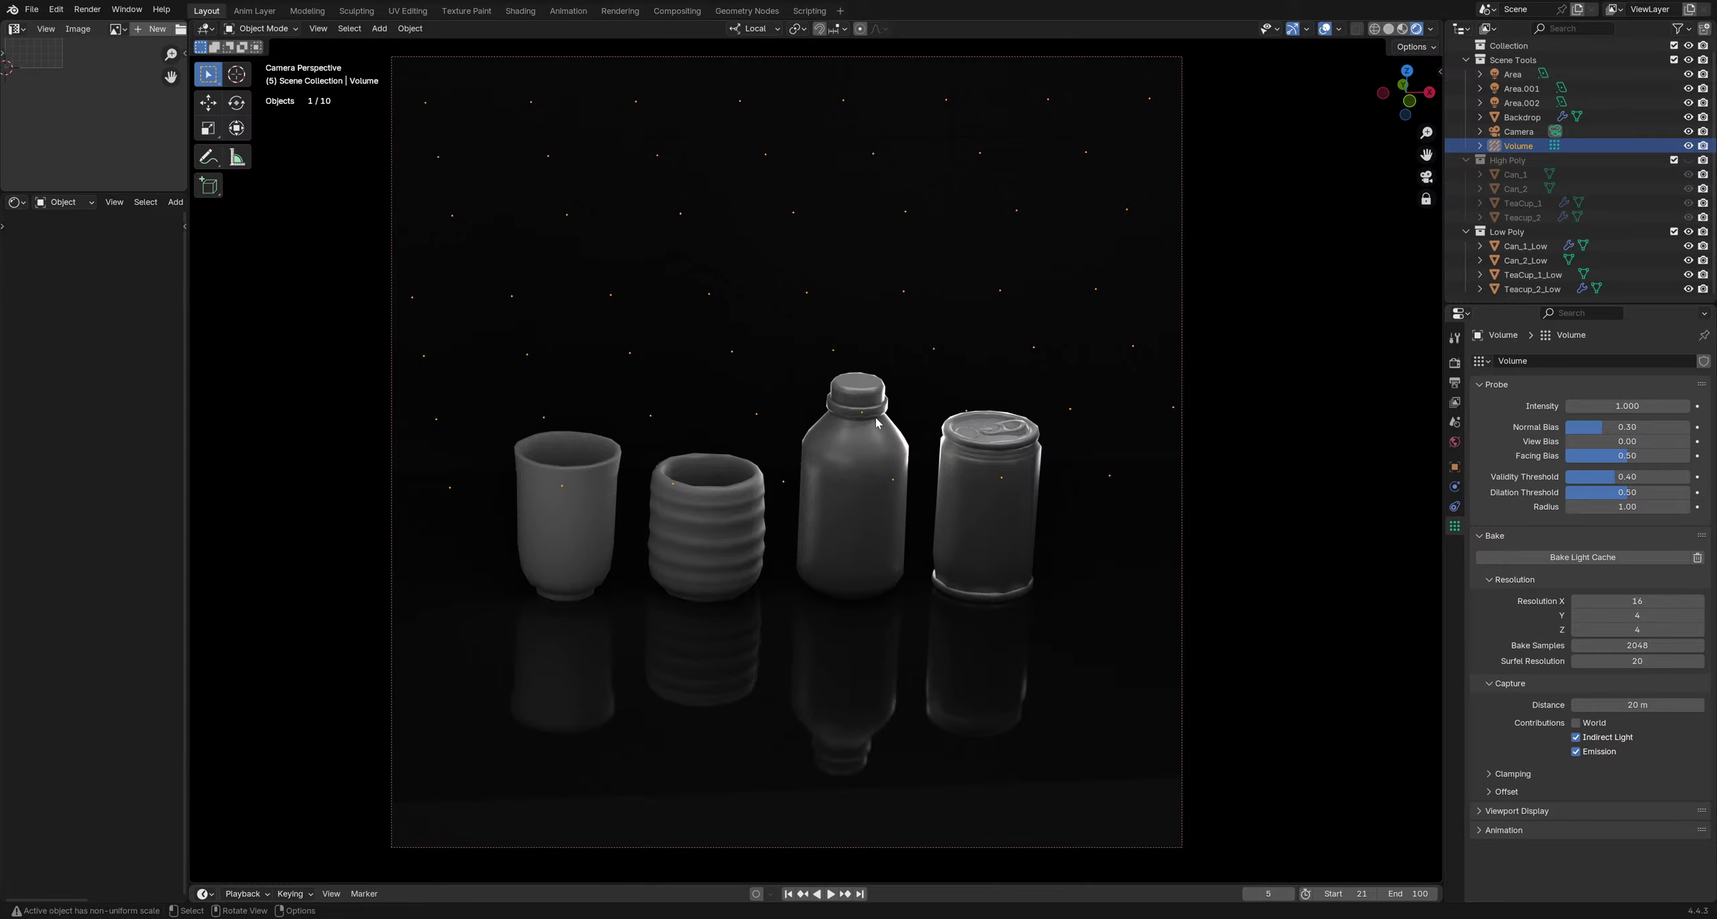
Check the shot with the light probe volume hidden and shown, and save the file with nothing selected
key(h)
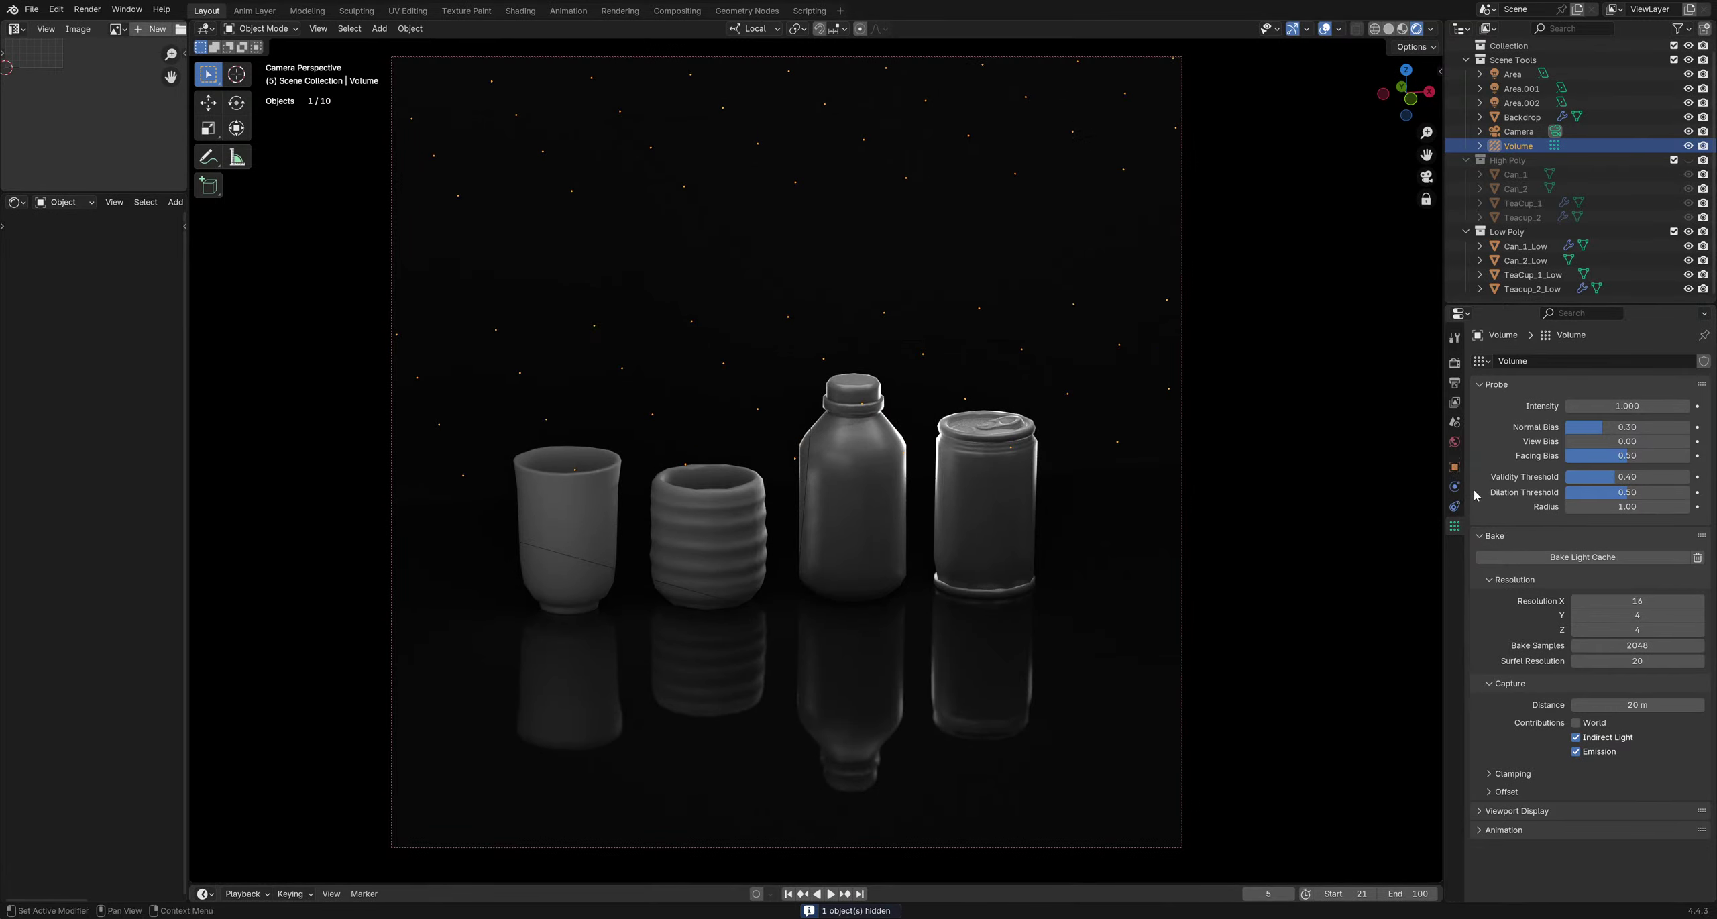
scroll(1073, 493, down, 5)
shift+middle_drag(1073, 493, 893, 513)
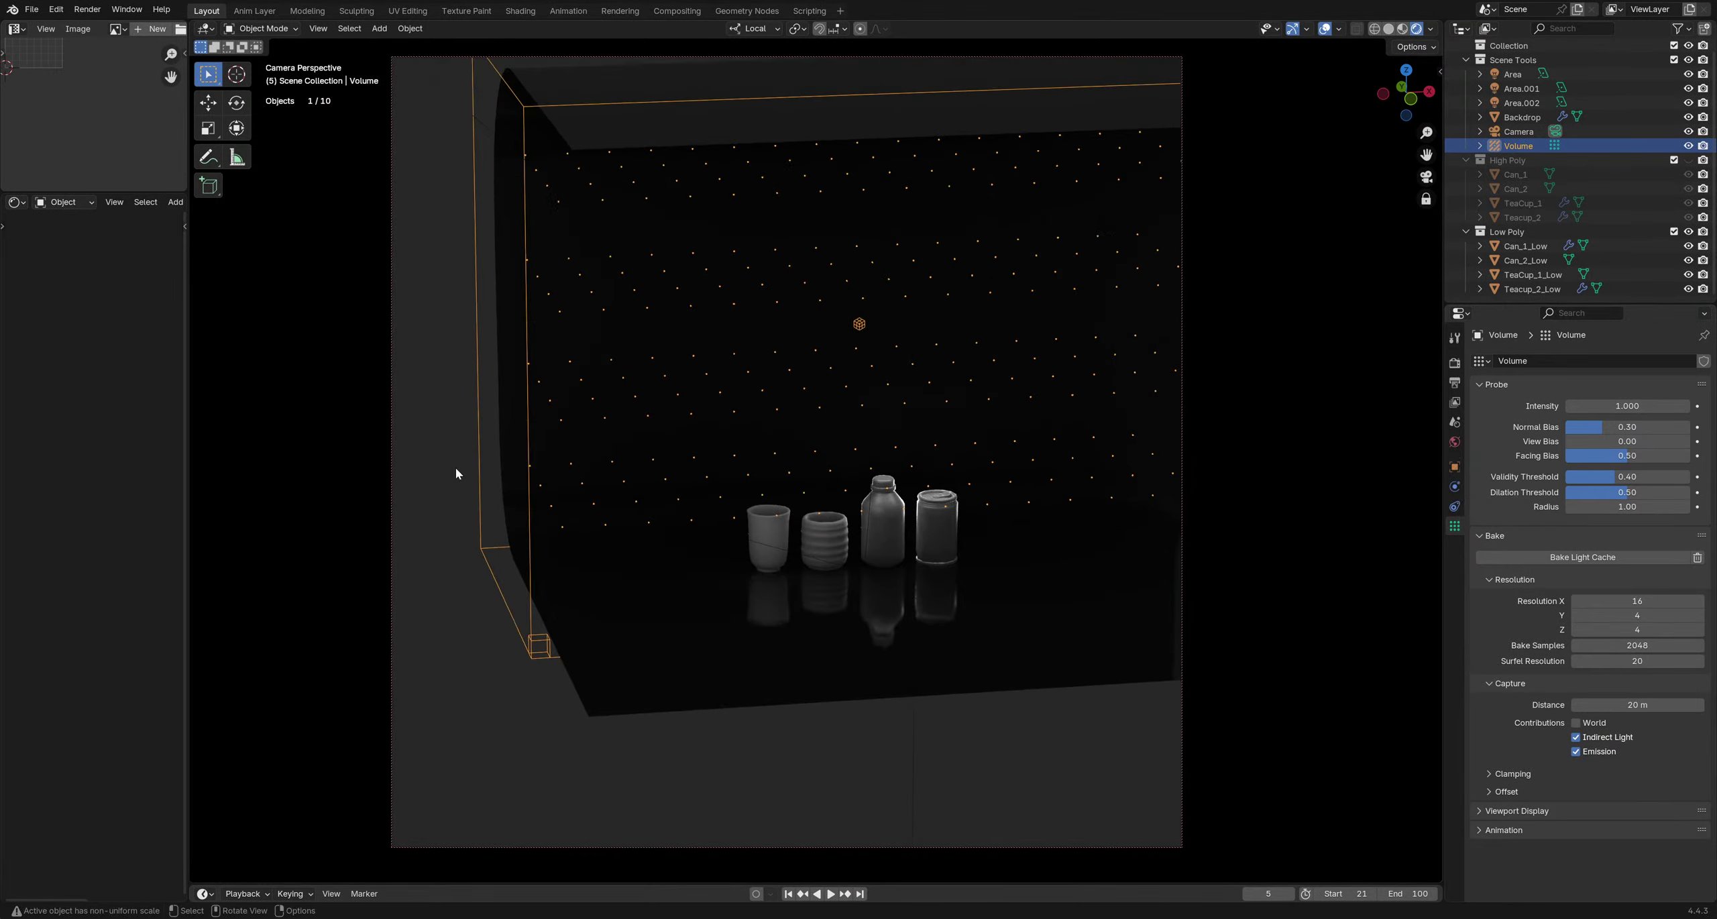
click(455, 467)
shift+middle_drag(770, 414, 705, 428)
key(ctrl+s)
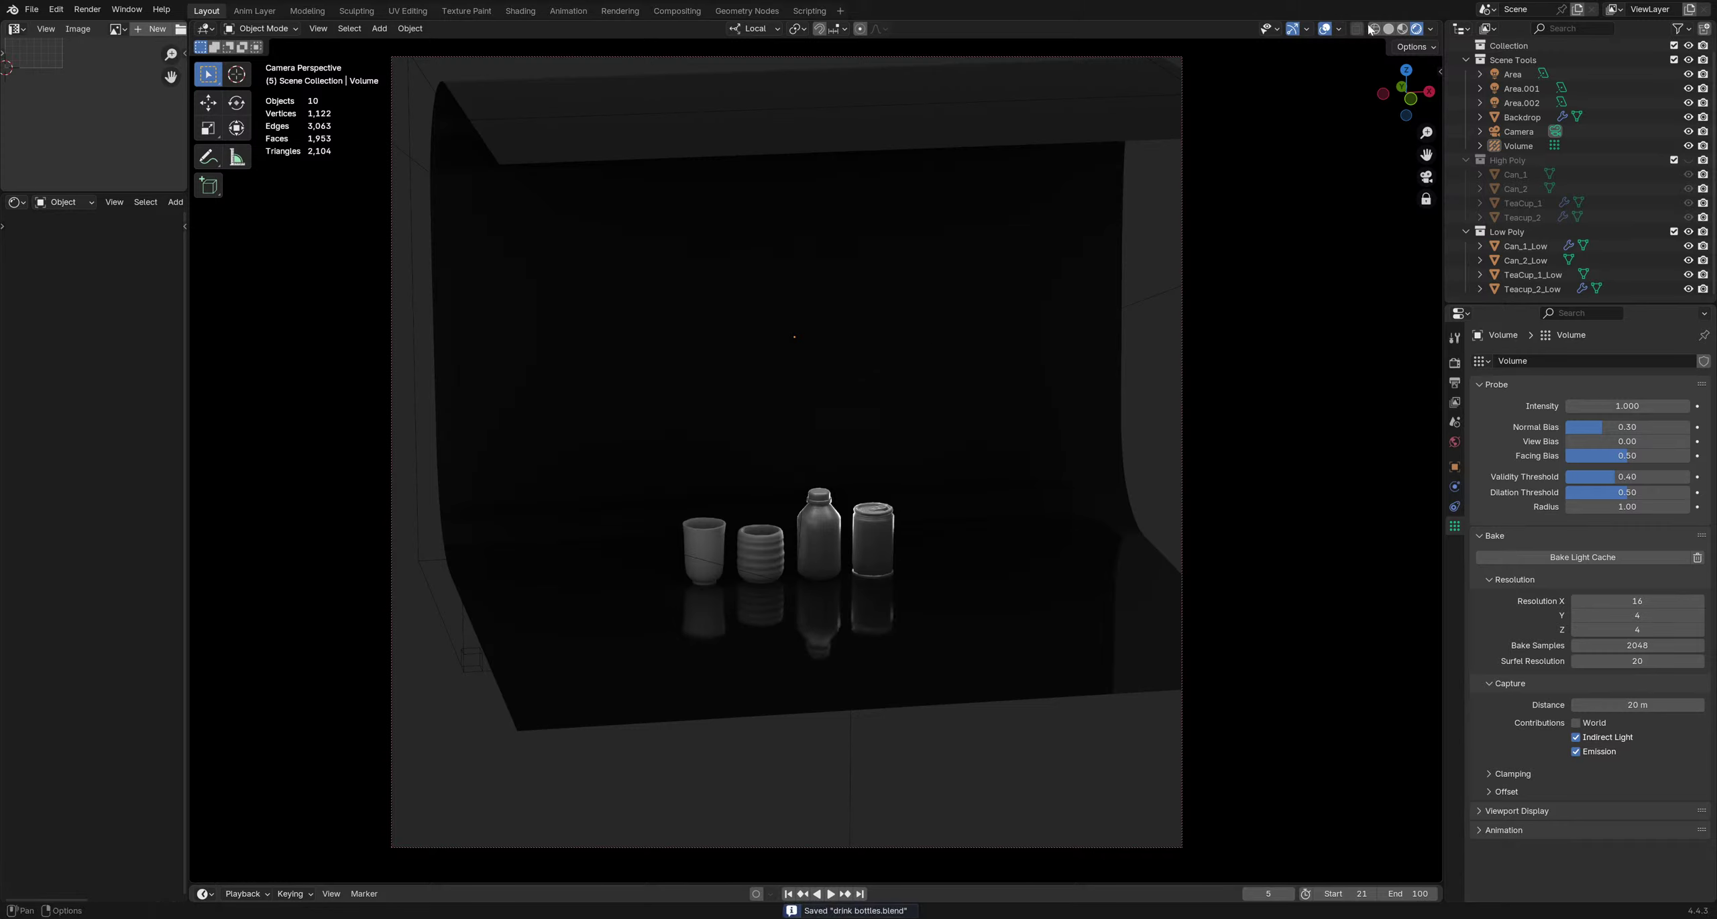
Turn off the Extras overlay and select the backdrop in a close camera framing of the cans and cups
click(1341, 30)
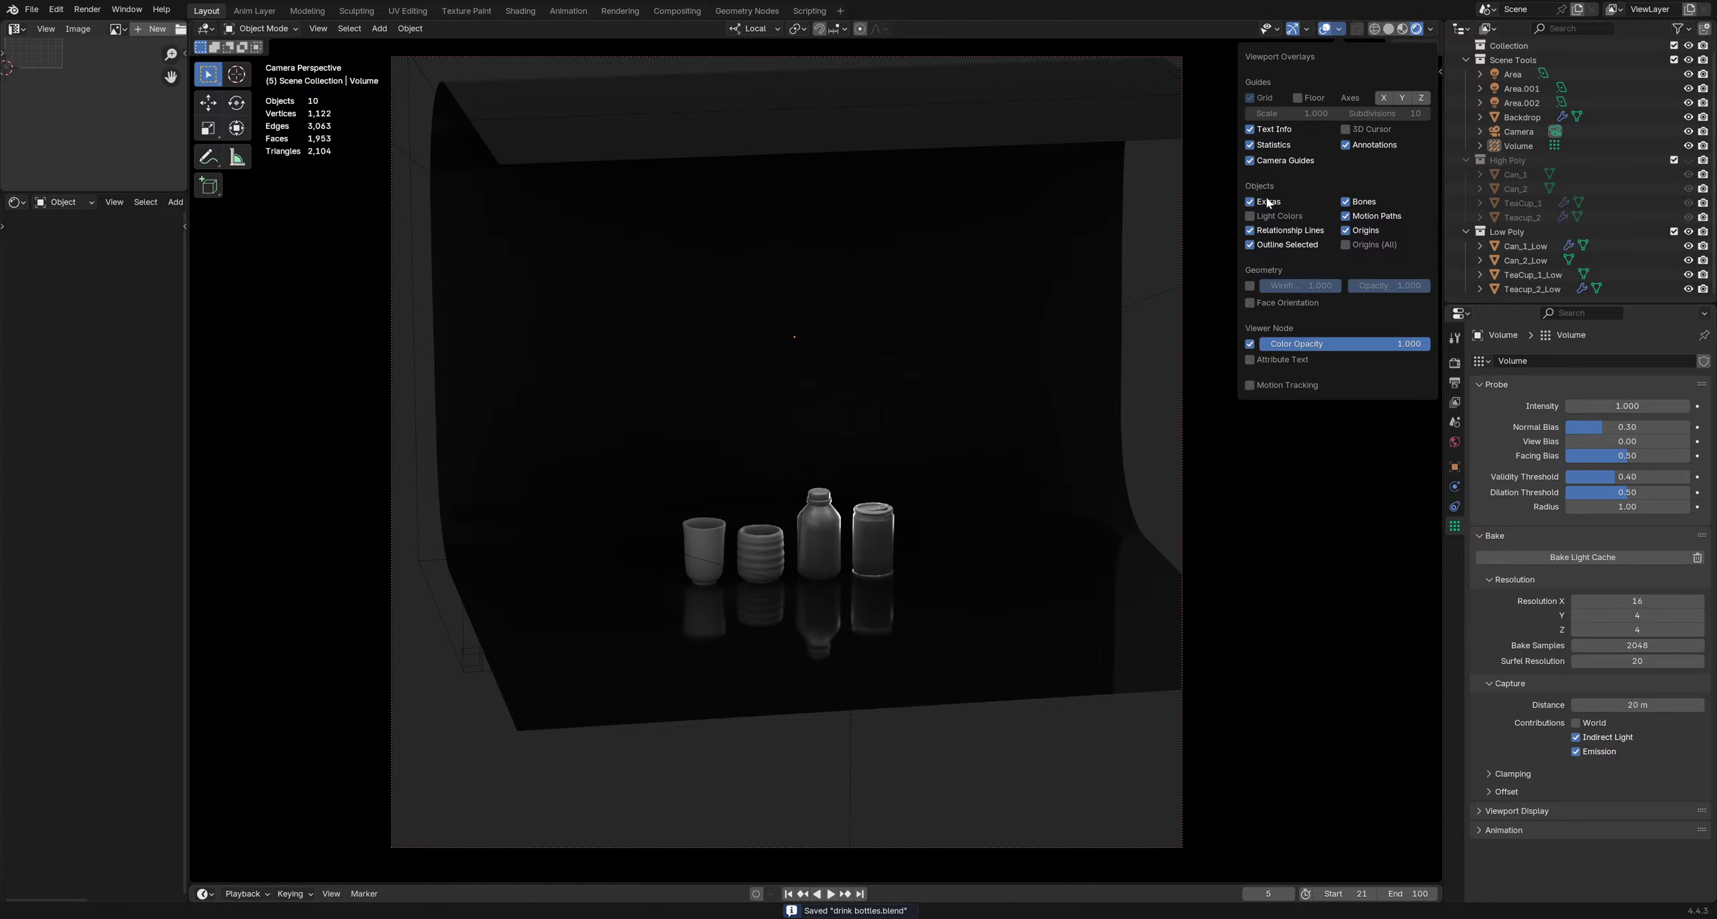
middle_drag(838, 439, 884, 503)
scroll(786, 483, up, 10)
shift+middle_drag(752, 487, 785, 581)
click(758, 593)
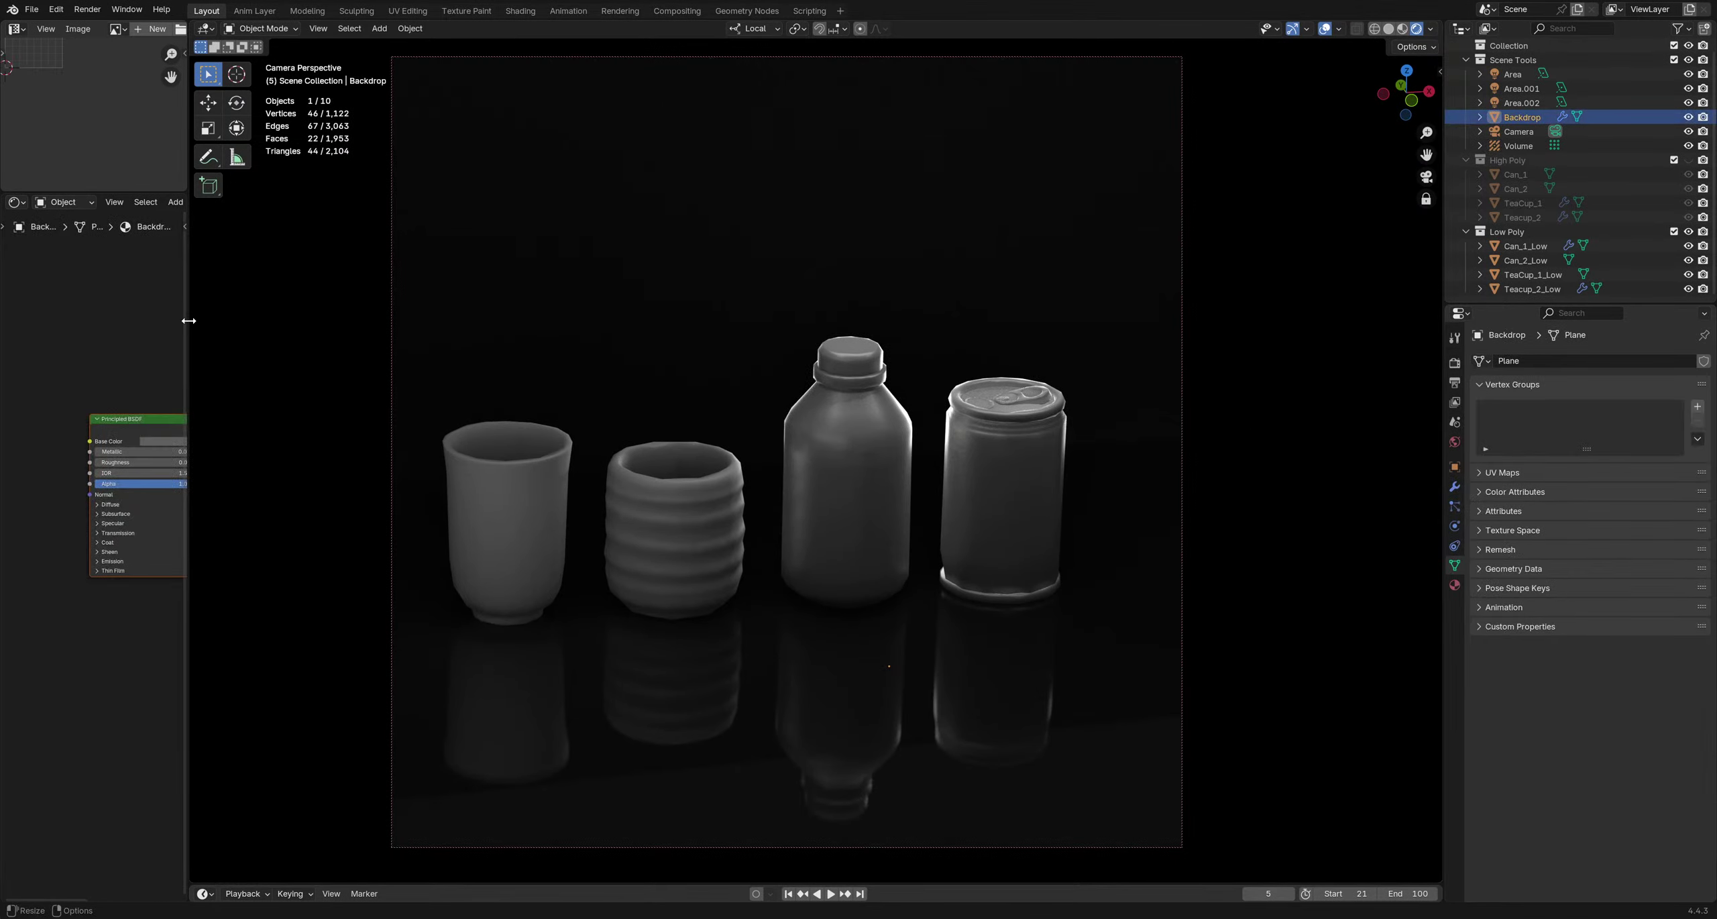
Widen the 3D viewport into the neighbouring node editor, hide its toolbar, and recentre the cans and cups in the shot
drag(189, 327, 146, 328)
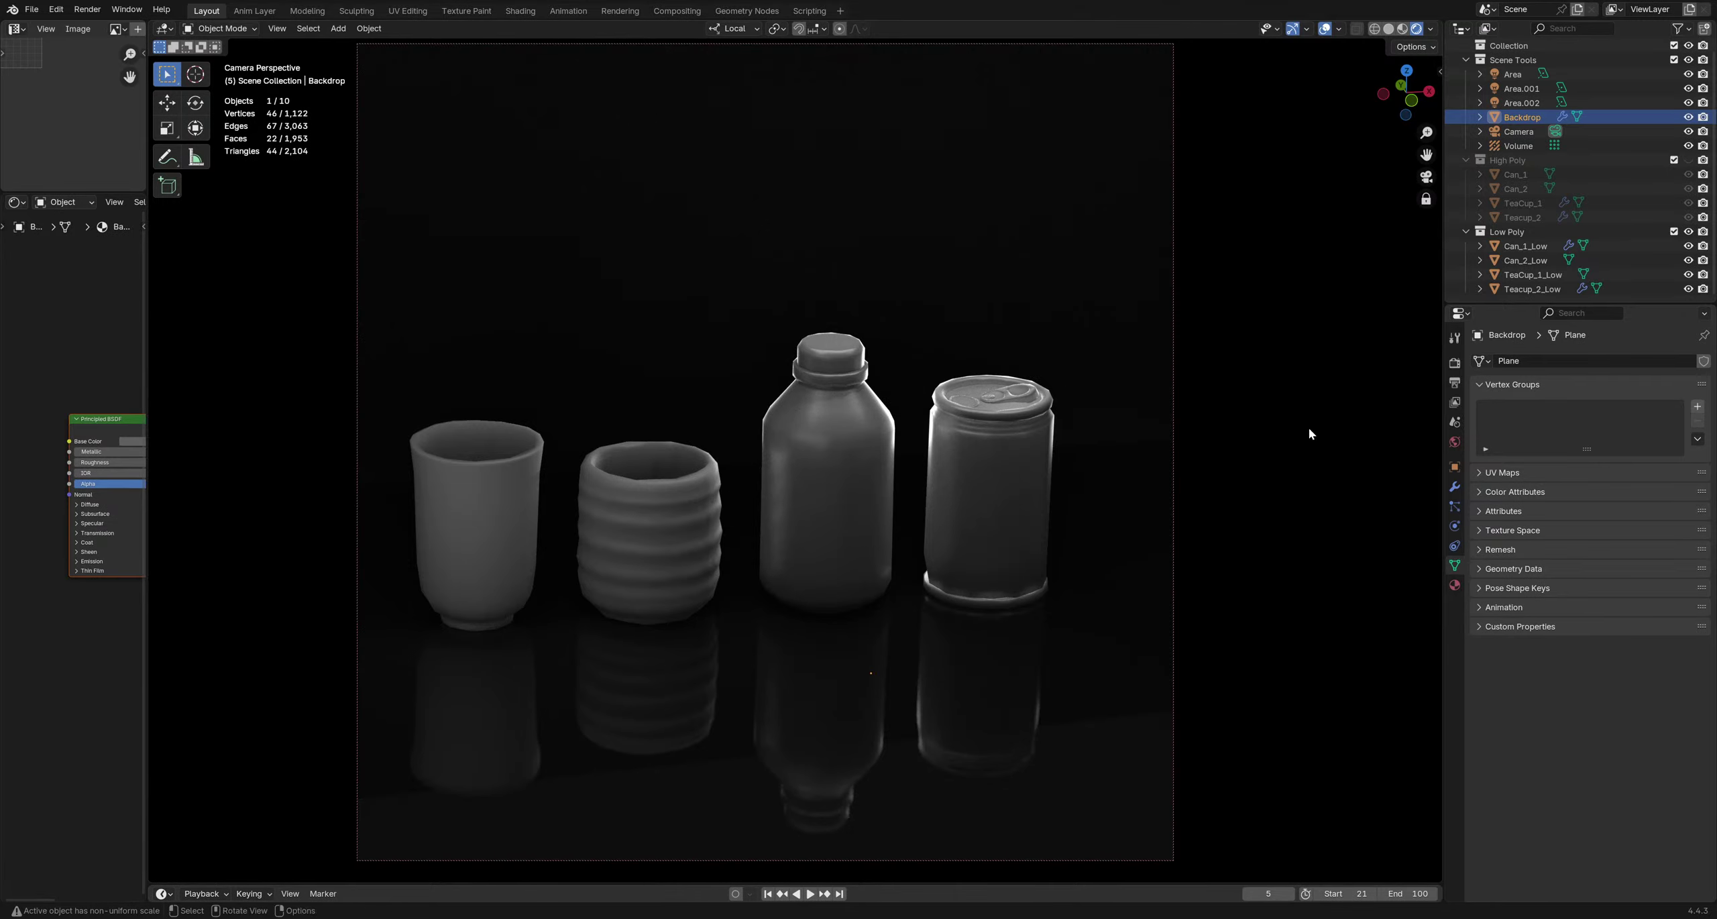
key(ctrl+Tab)
key(shift+Tab)
click(219, 30)
mouse_move(280, 30)
key(shift+t)
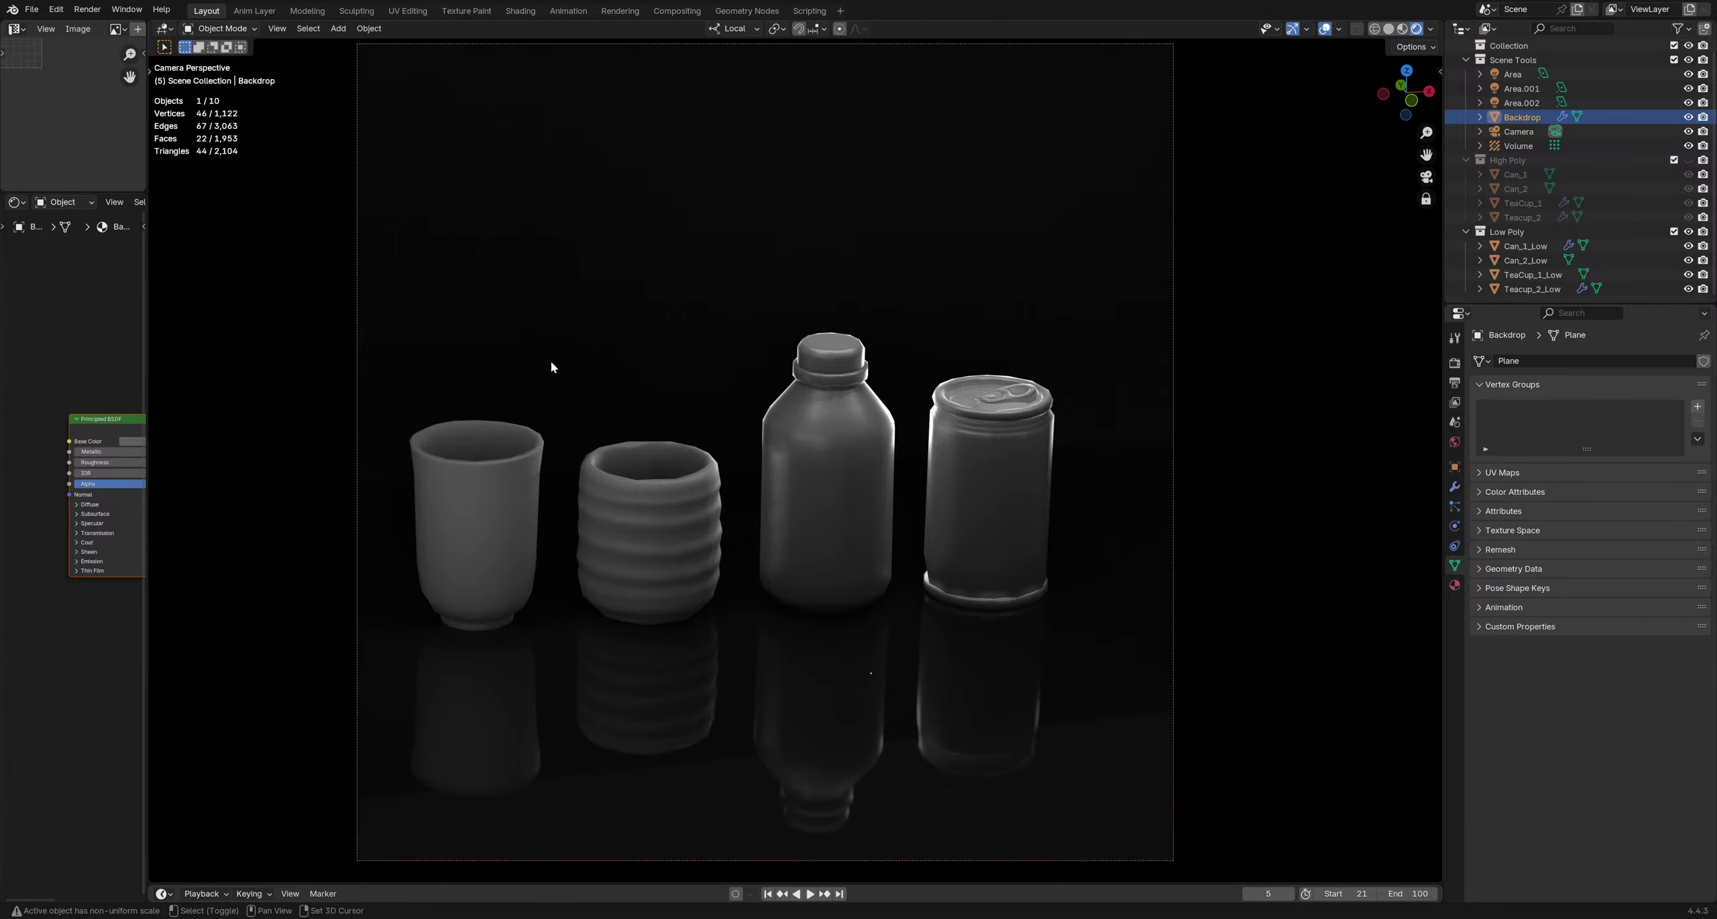
shift+middle_drag(550, 359, 583, 365)
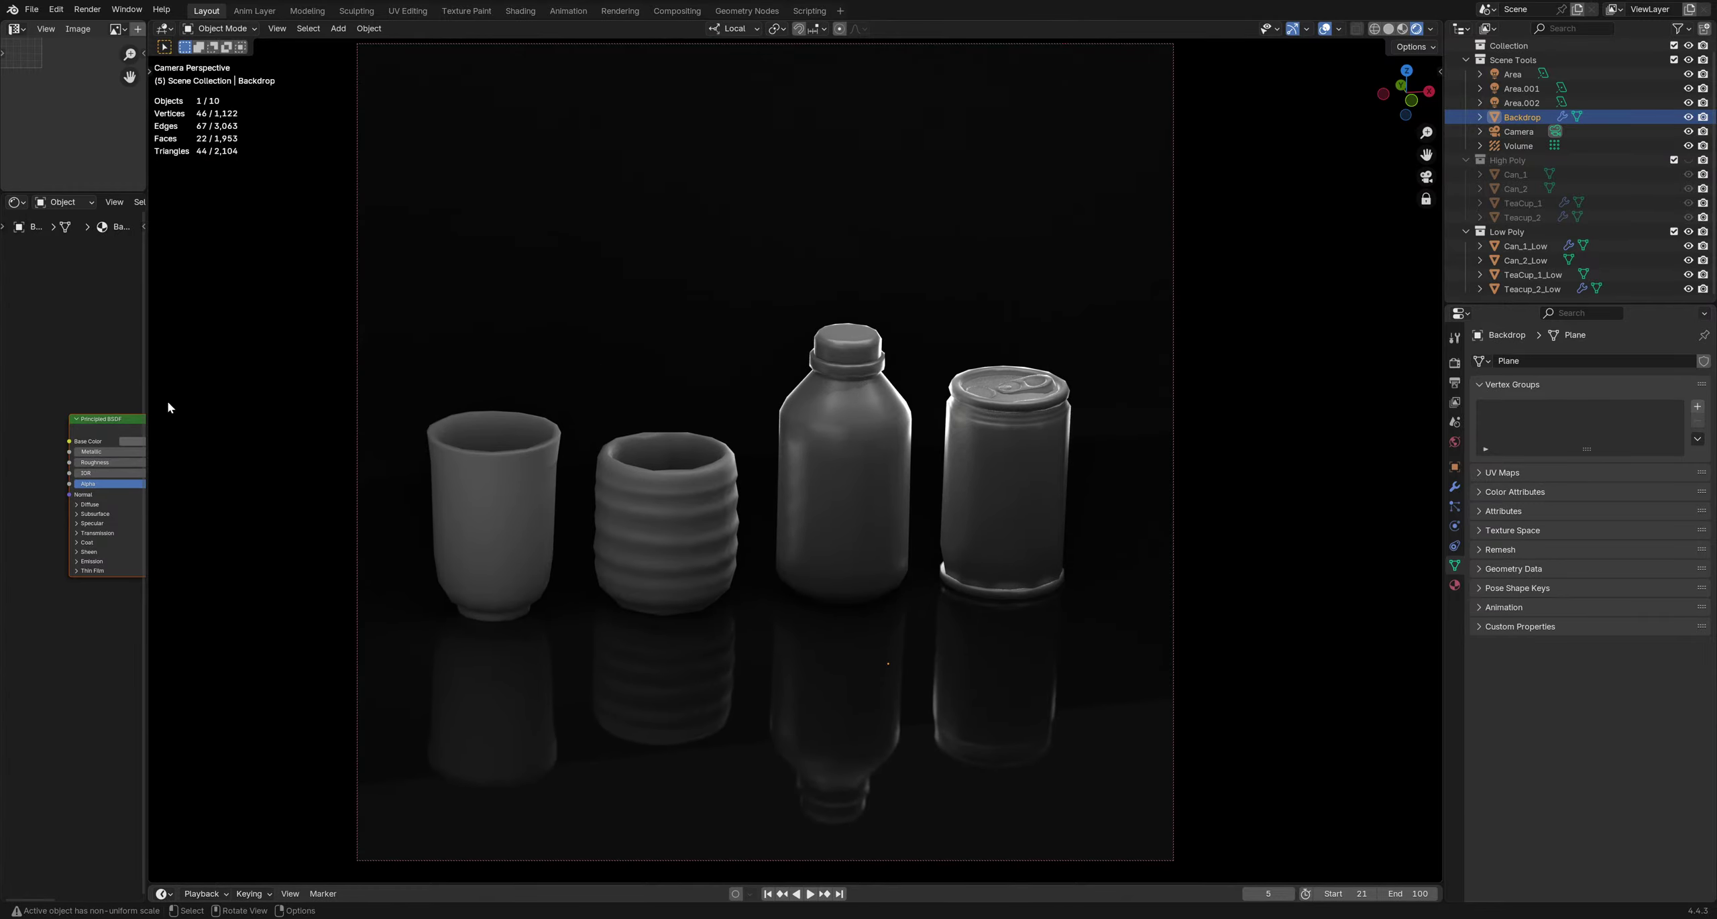
Remove the Subdivision modifier from the backdrop
click(1455, 586)
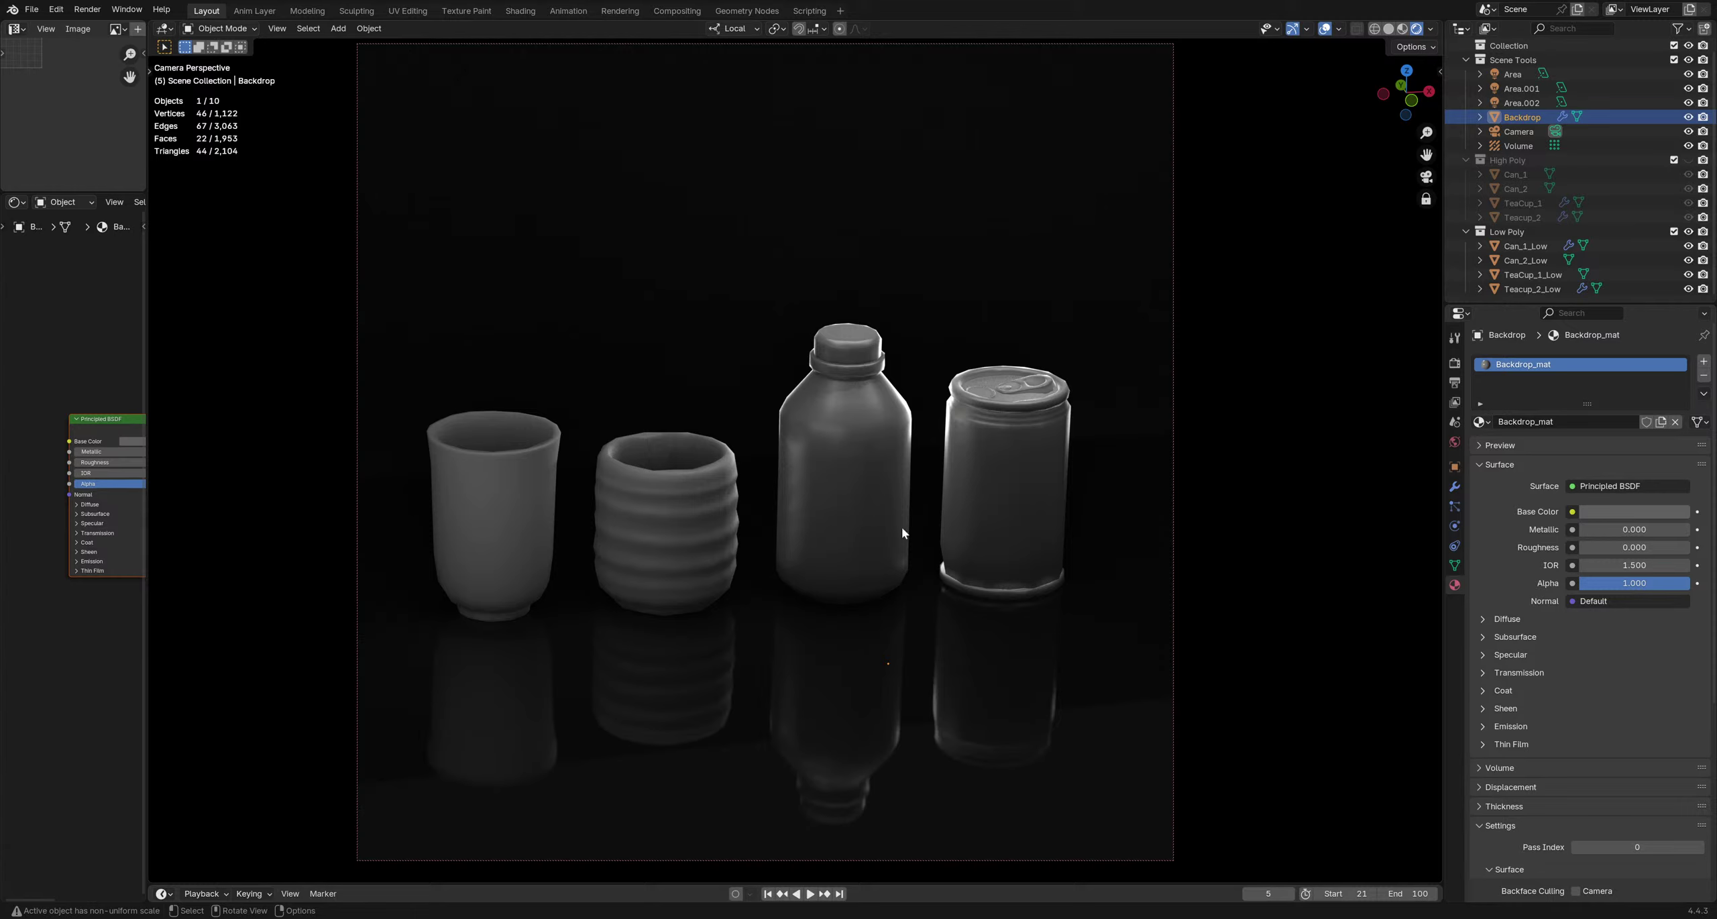
click(1455, 486)
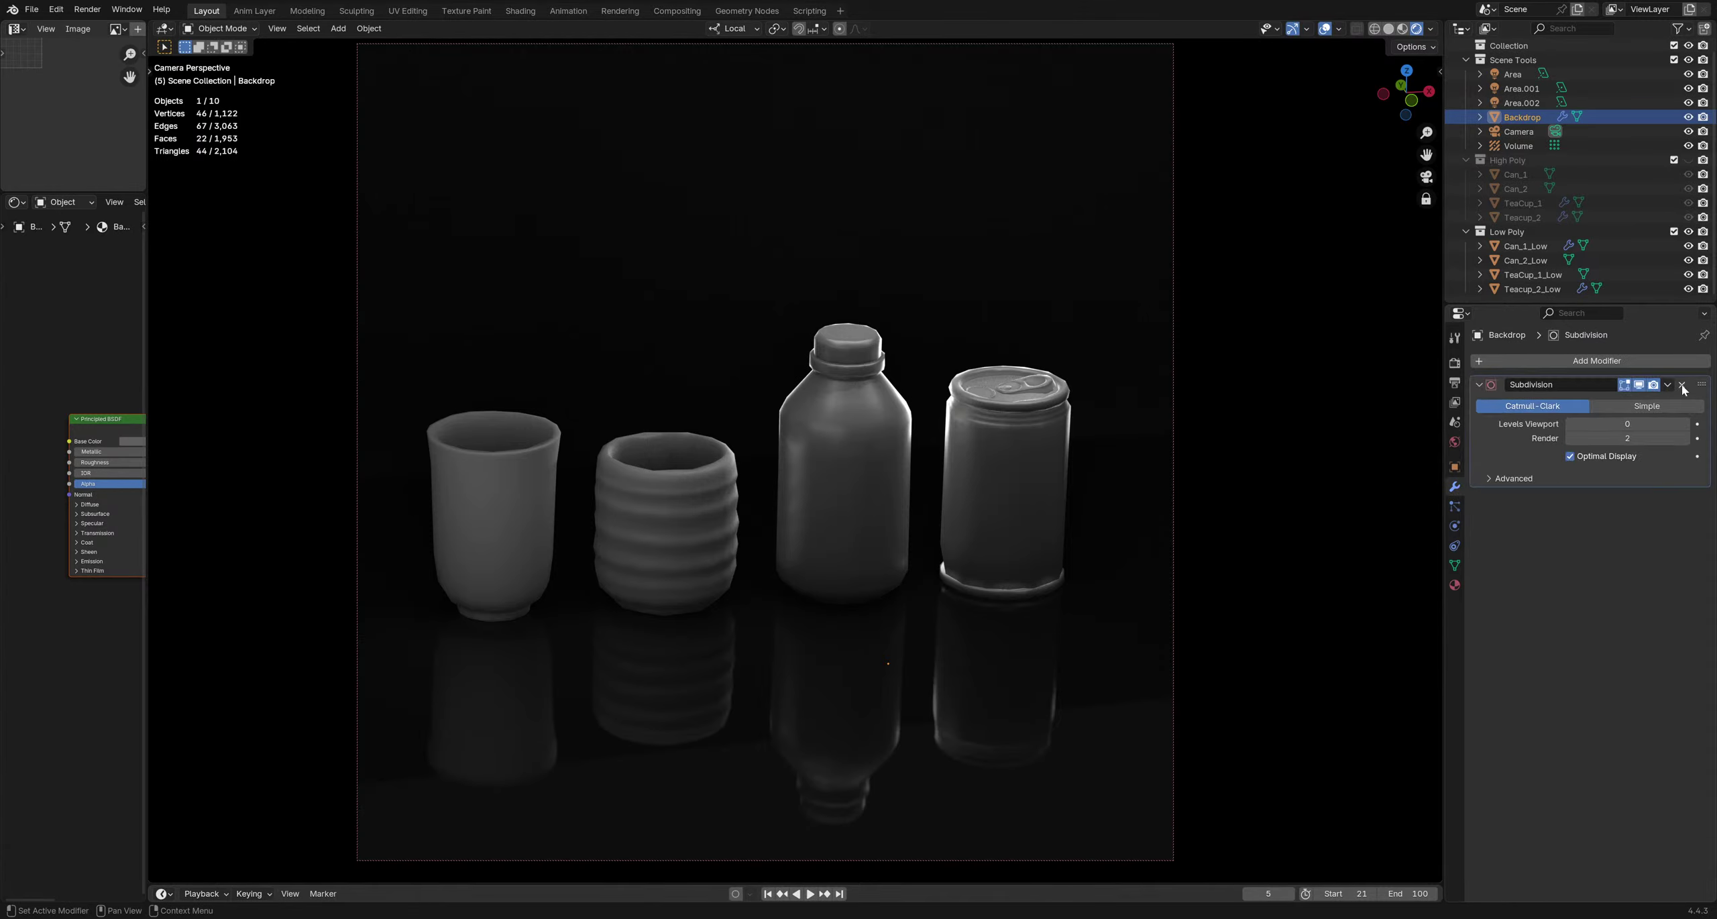
click(1682, 386)
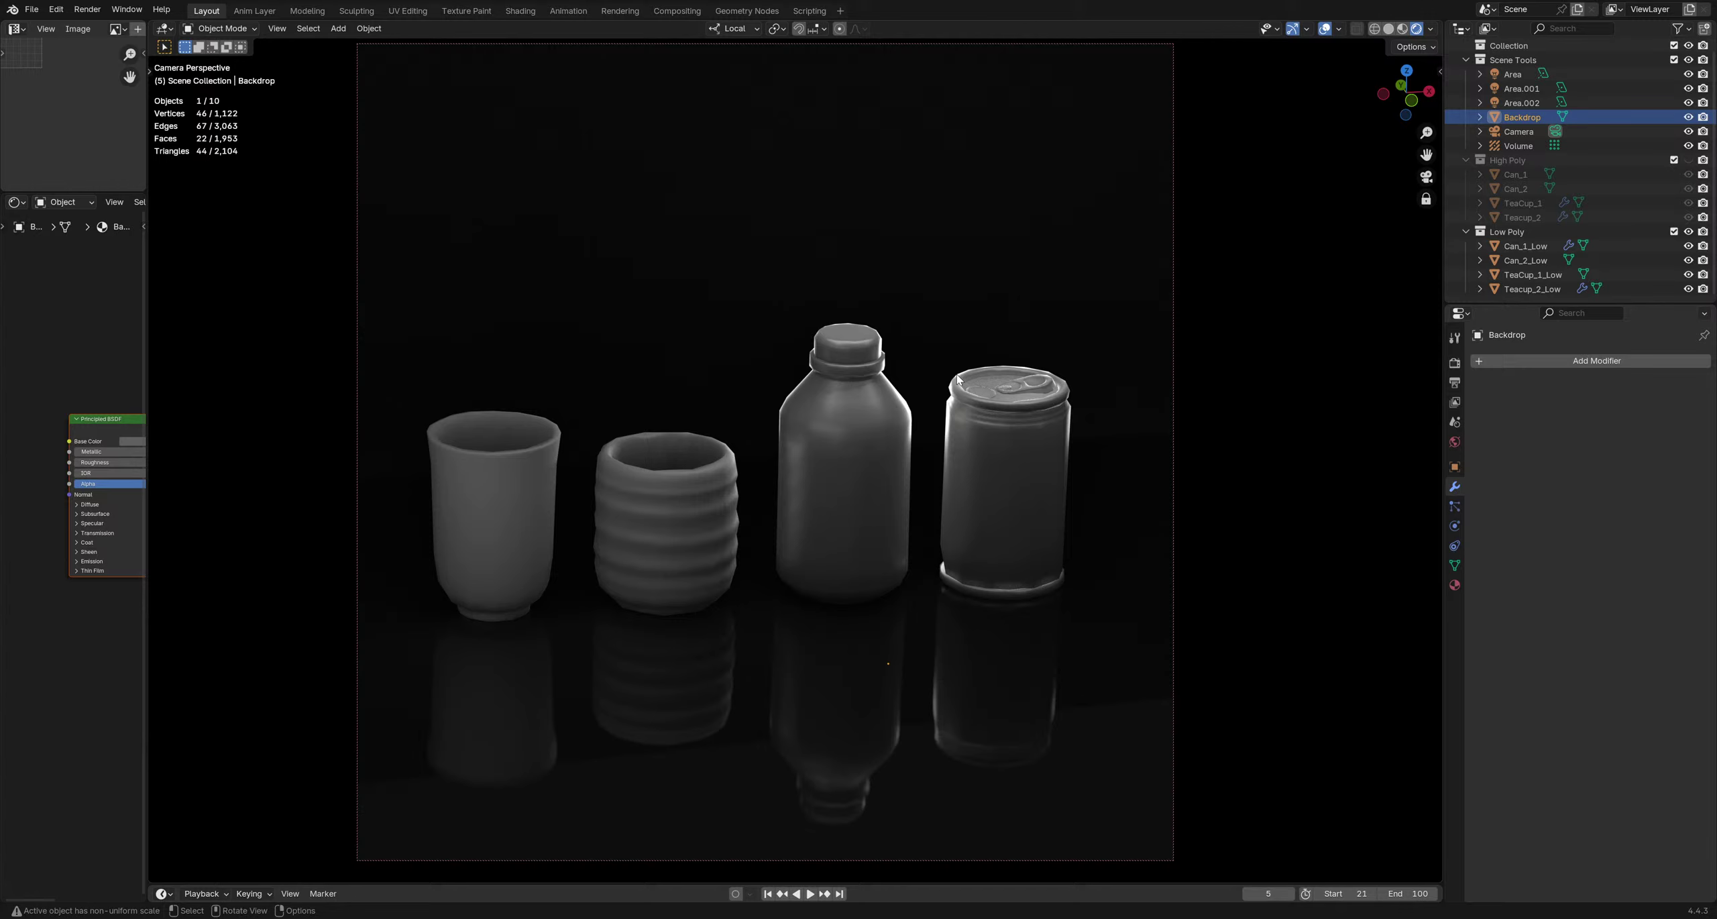
Adjust the backdrop's Principled BSDF reflections by setting Metallic to 0.737 and Roughness to 0.127
click(1453, 585)
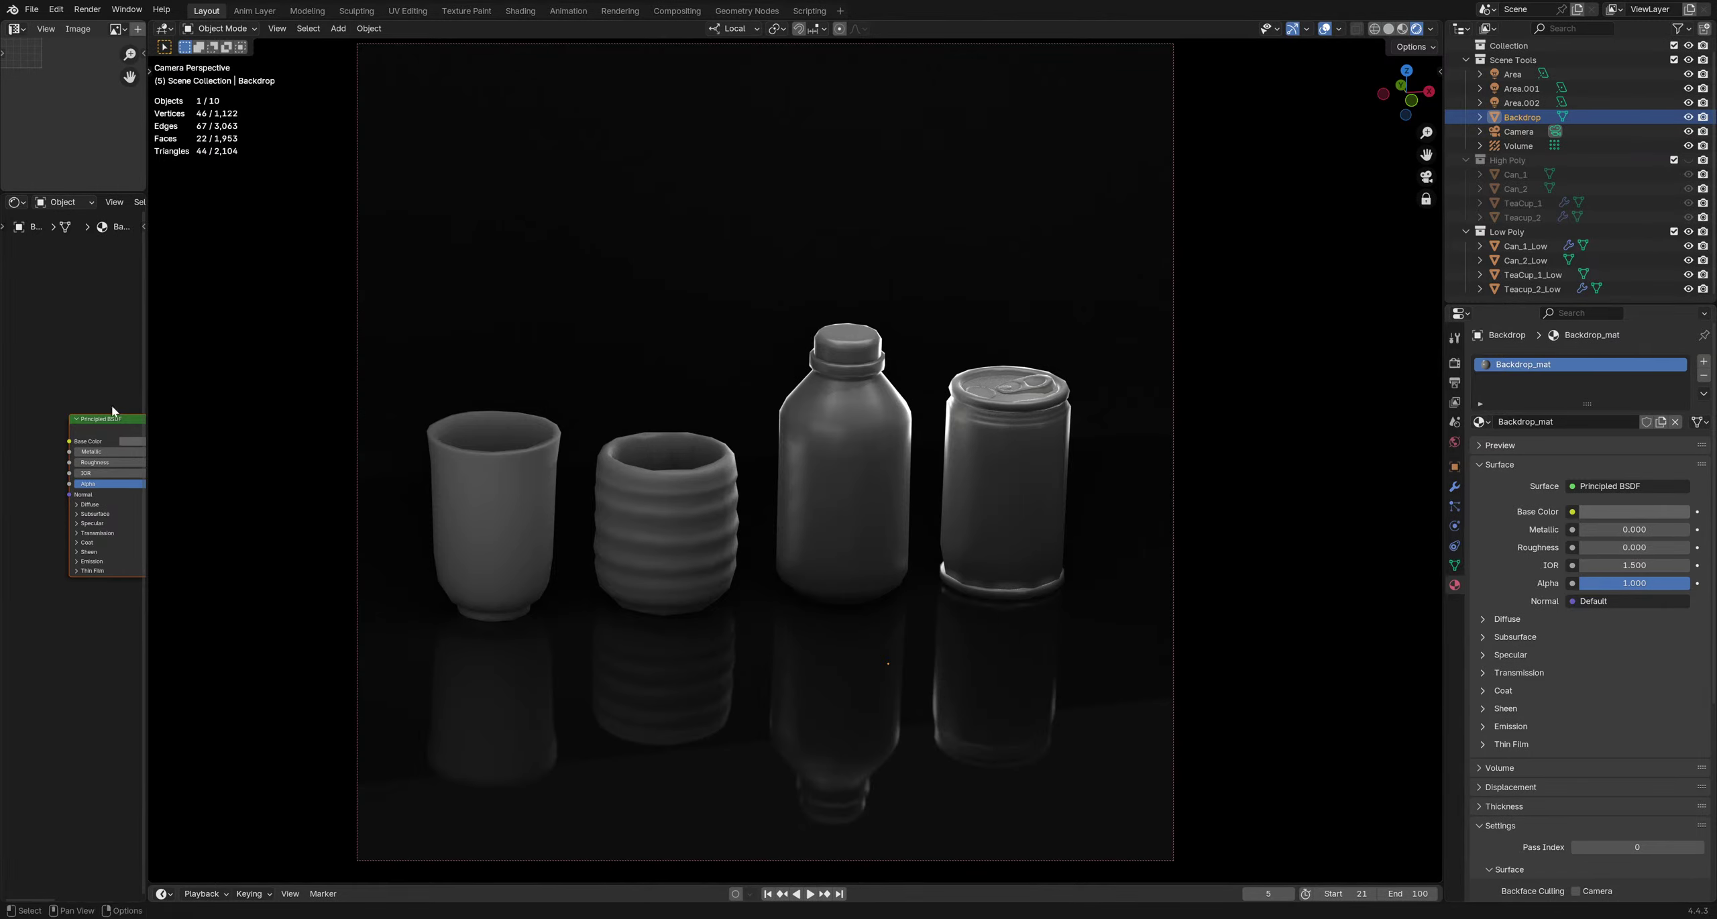
drag(145, 371, 203, 373)
middle_drag(130, 491, 92, 467)
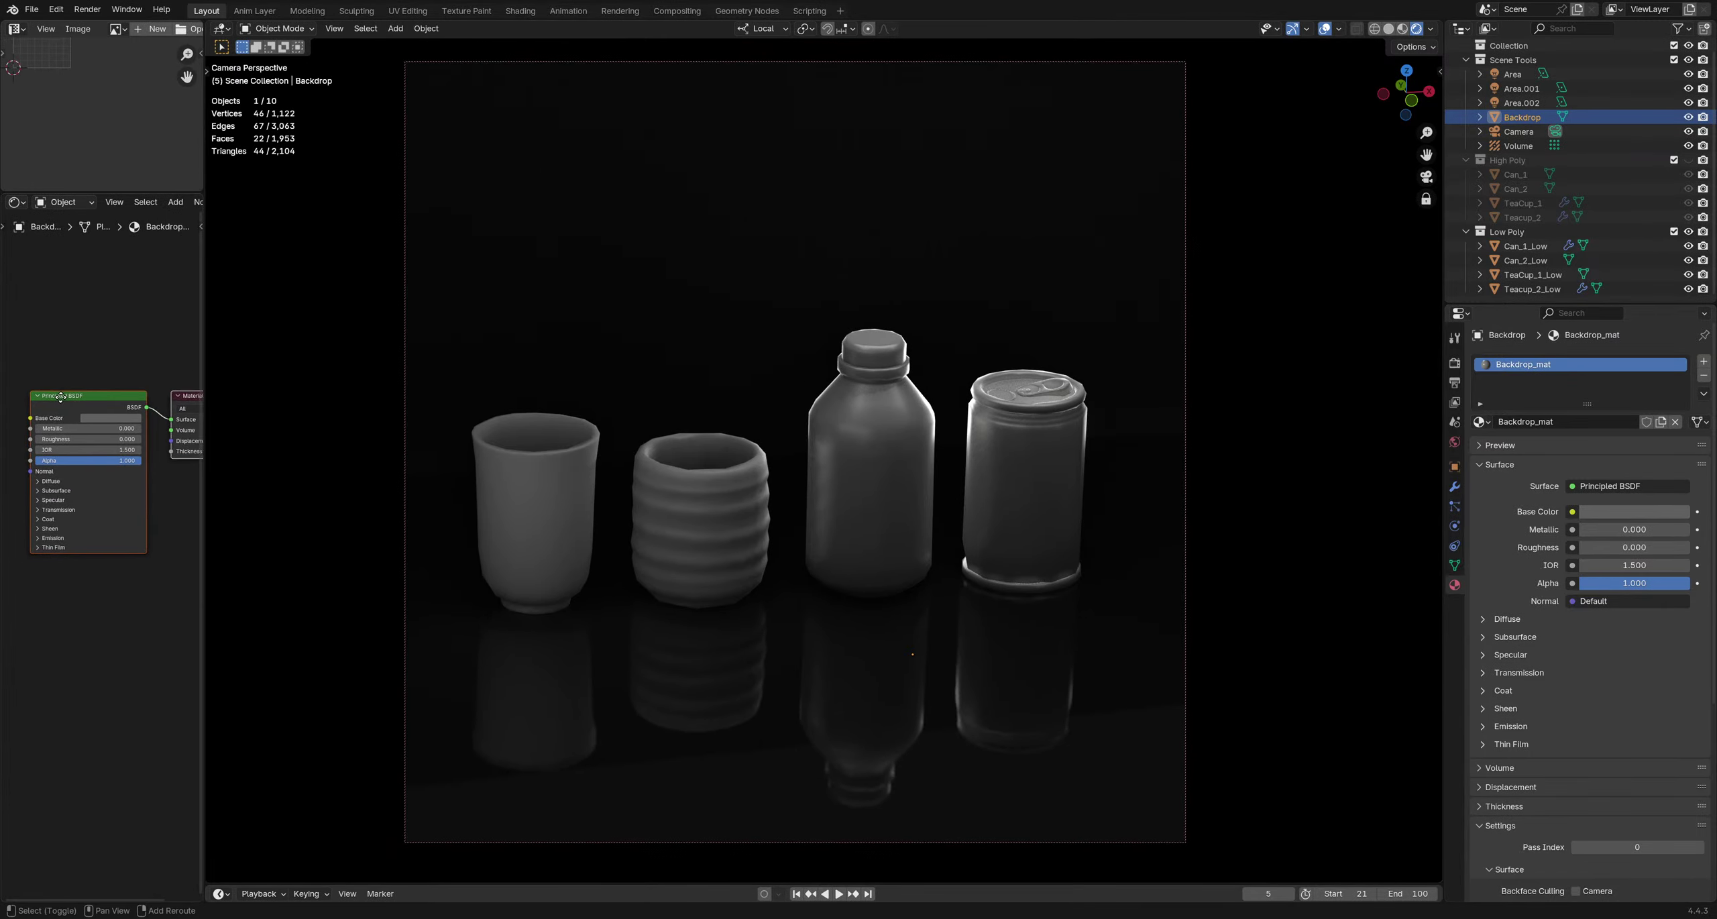
scroll(92, 467, up, 1)
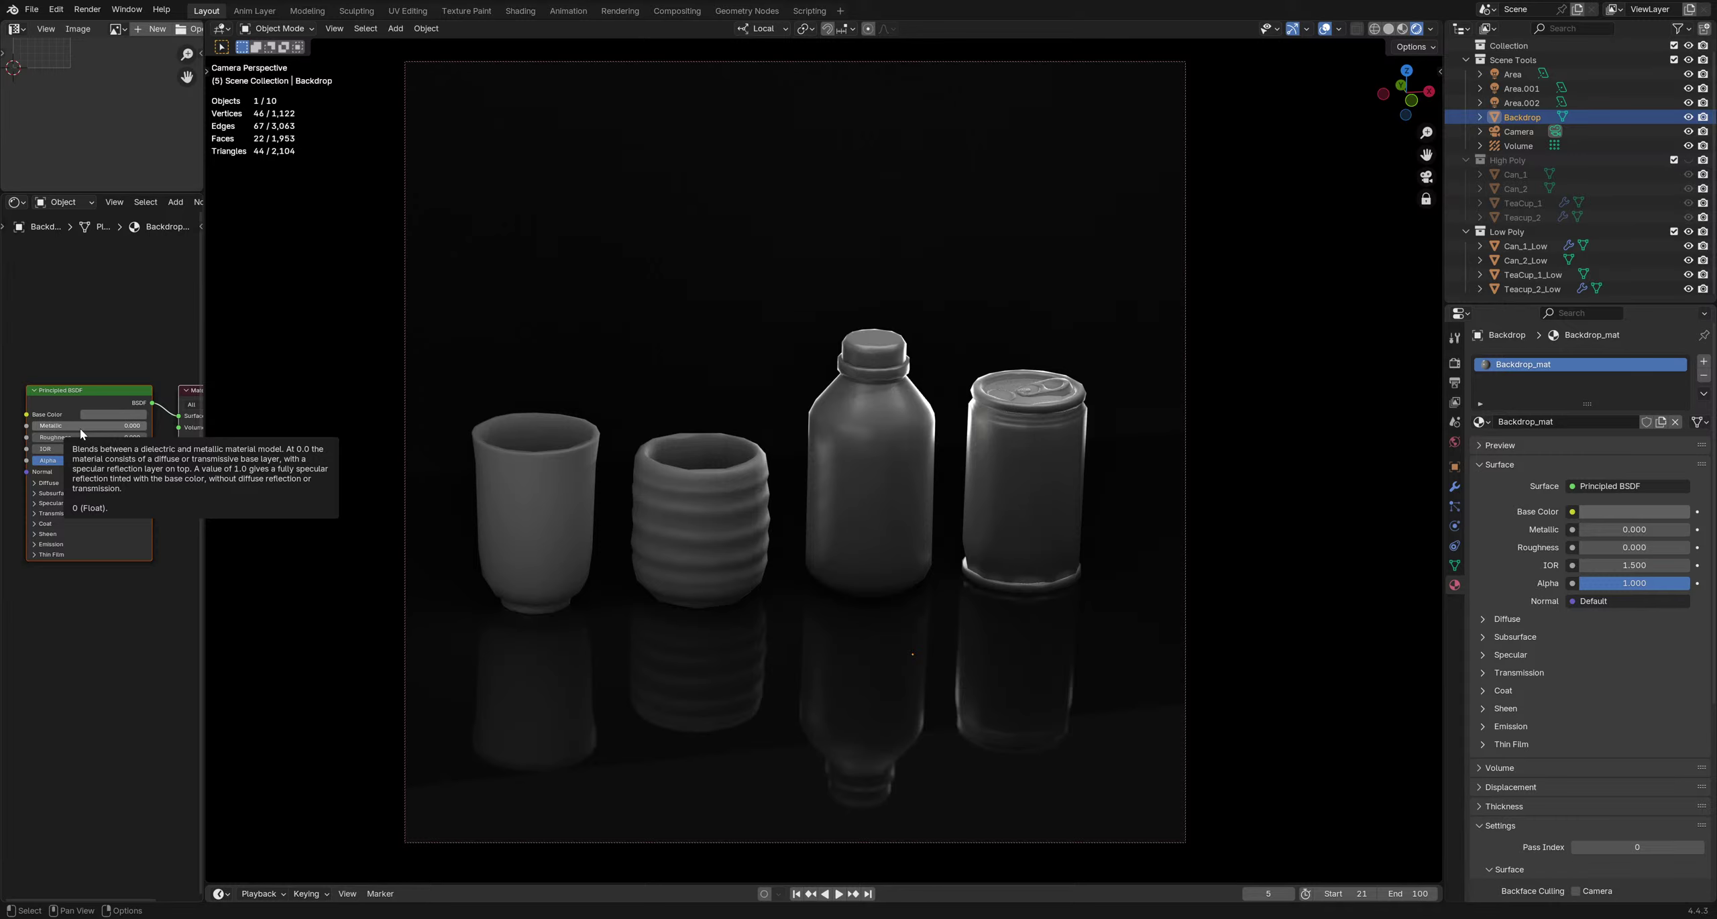
drag(77, 435, 98, 437)
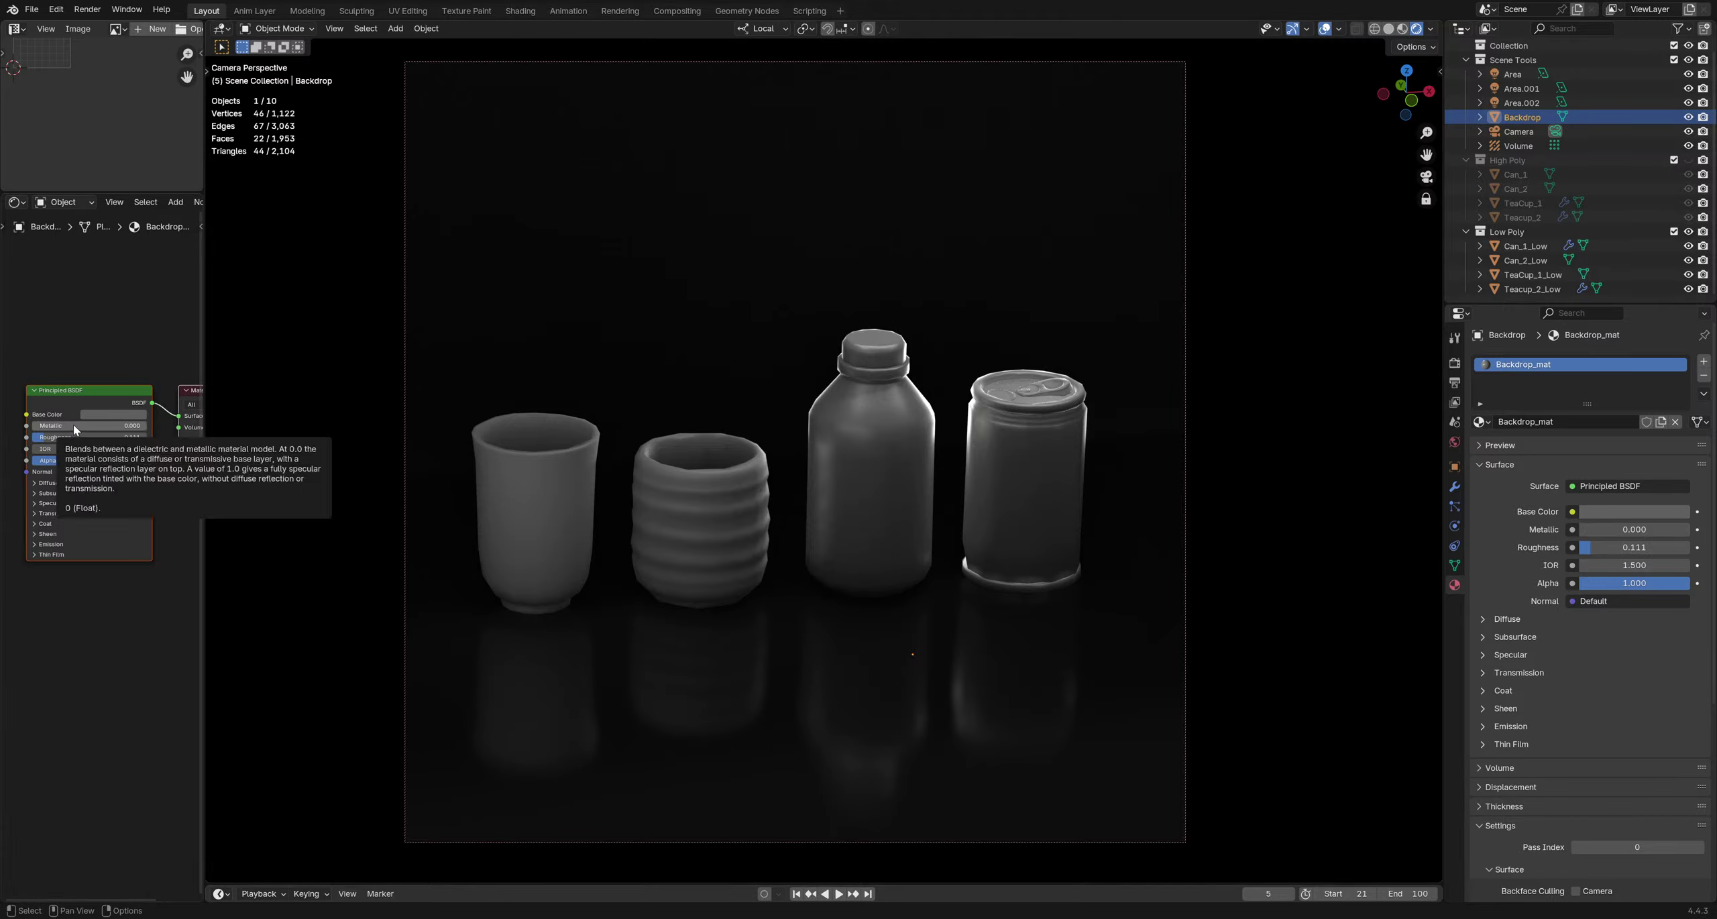
drag(67, 438, 154, 425)
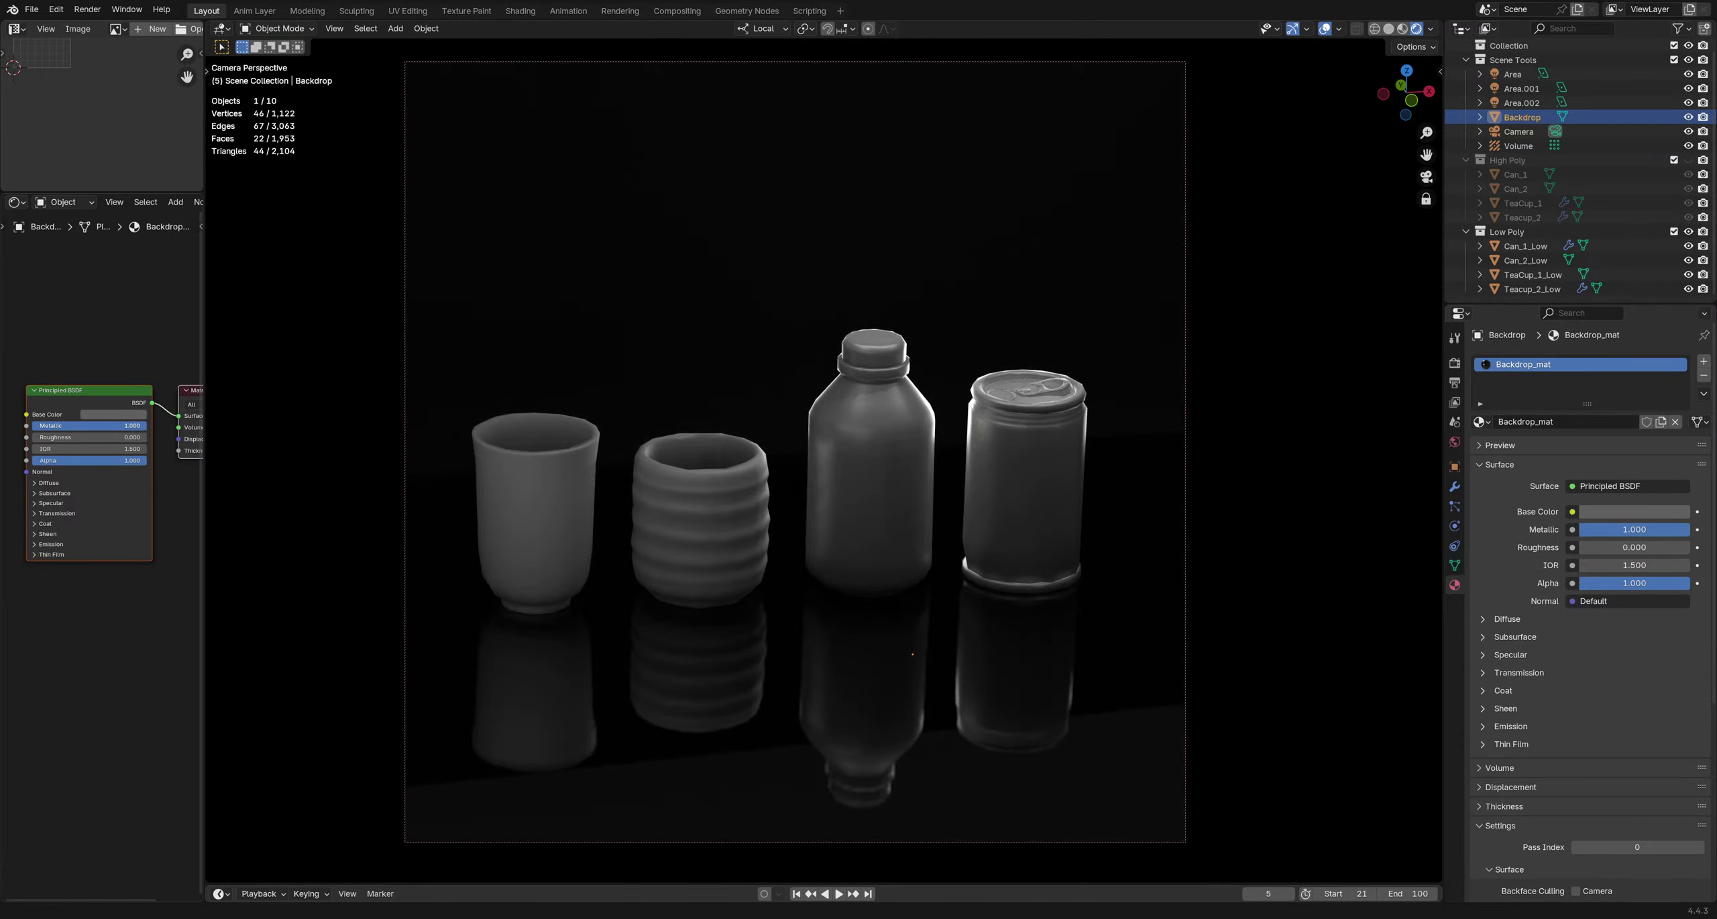
drag(154, 426, 113, 425)
drag(67, 437, 50, 437)
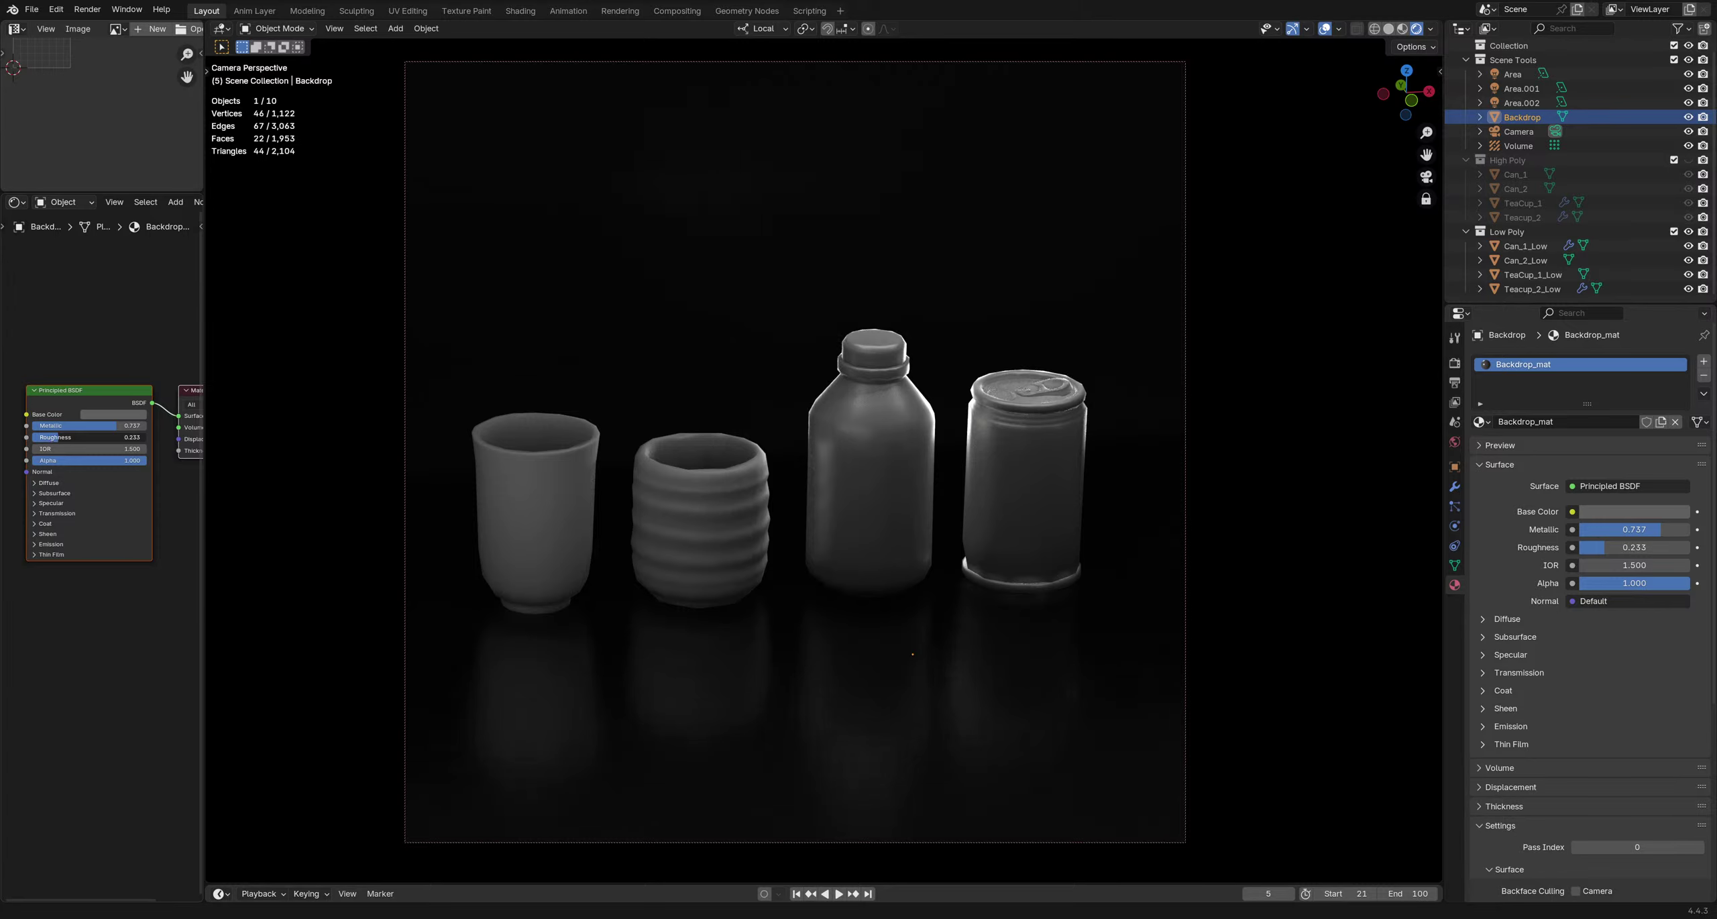
drag(50, 437, 47, 437)
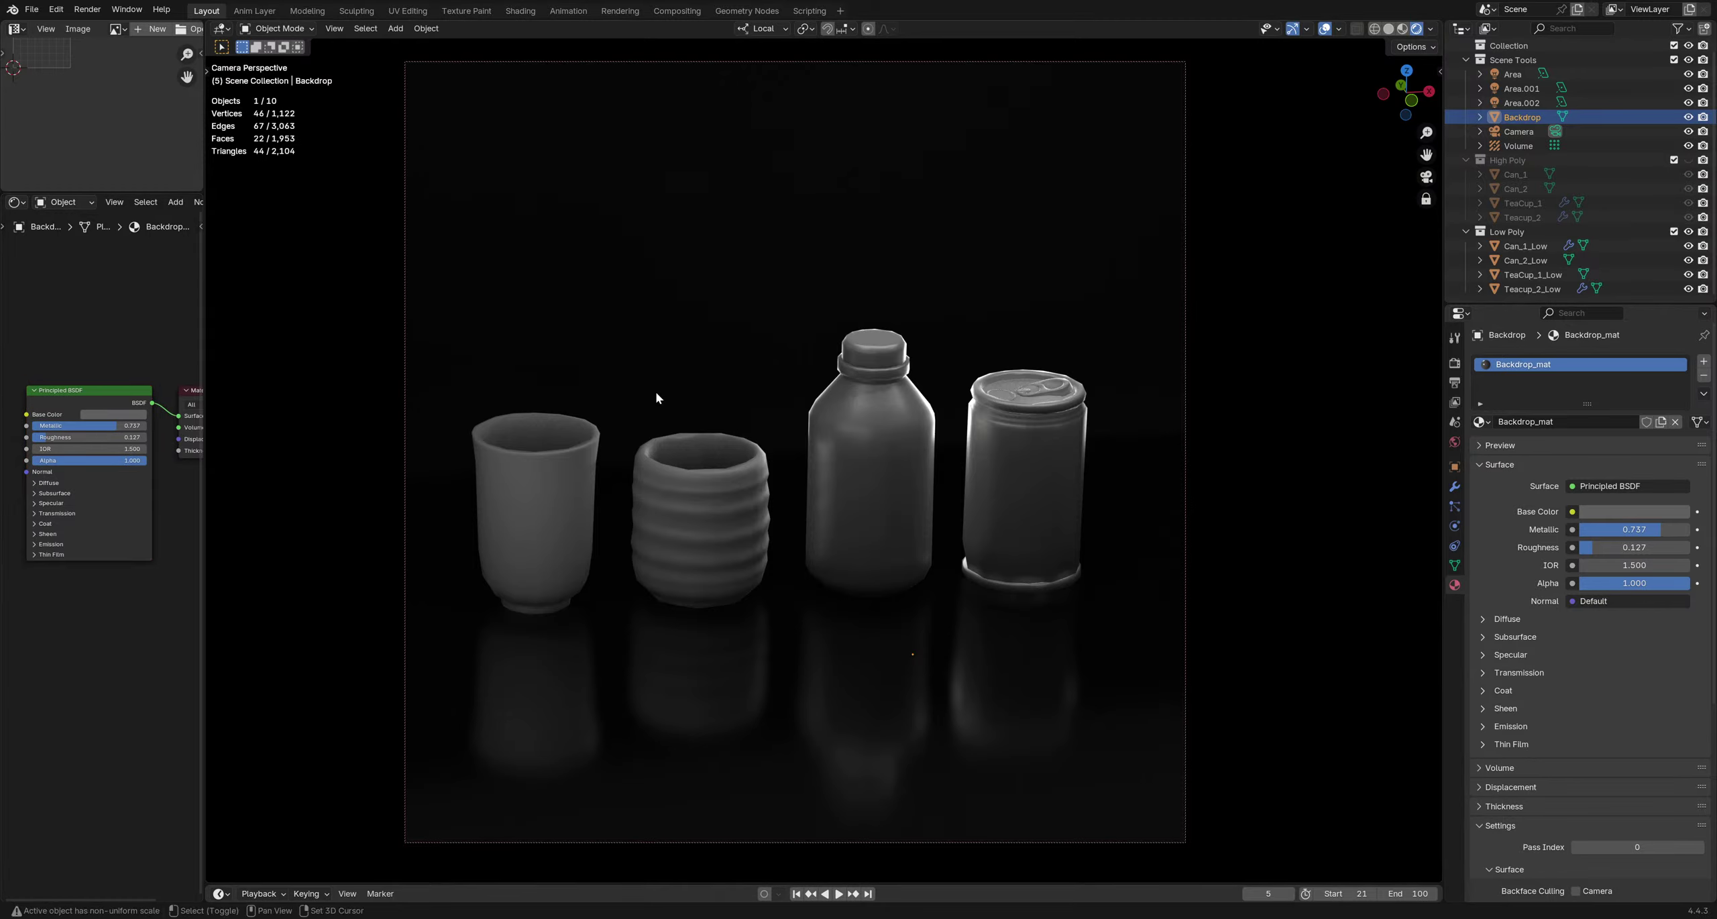
Fine-tune the camera angle and framing on the cans and cups, and save the file
middle_drag(654, 392, 651, 475)
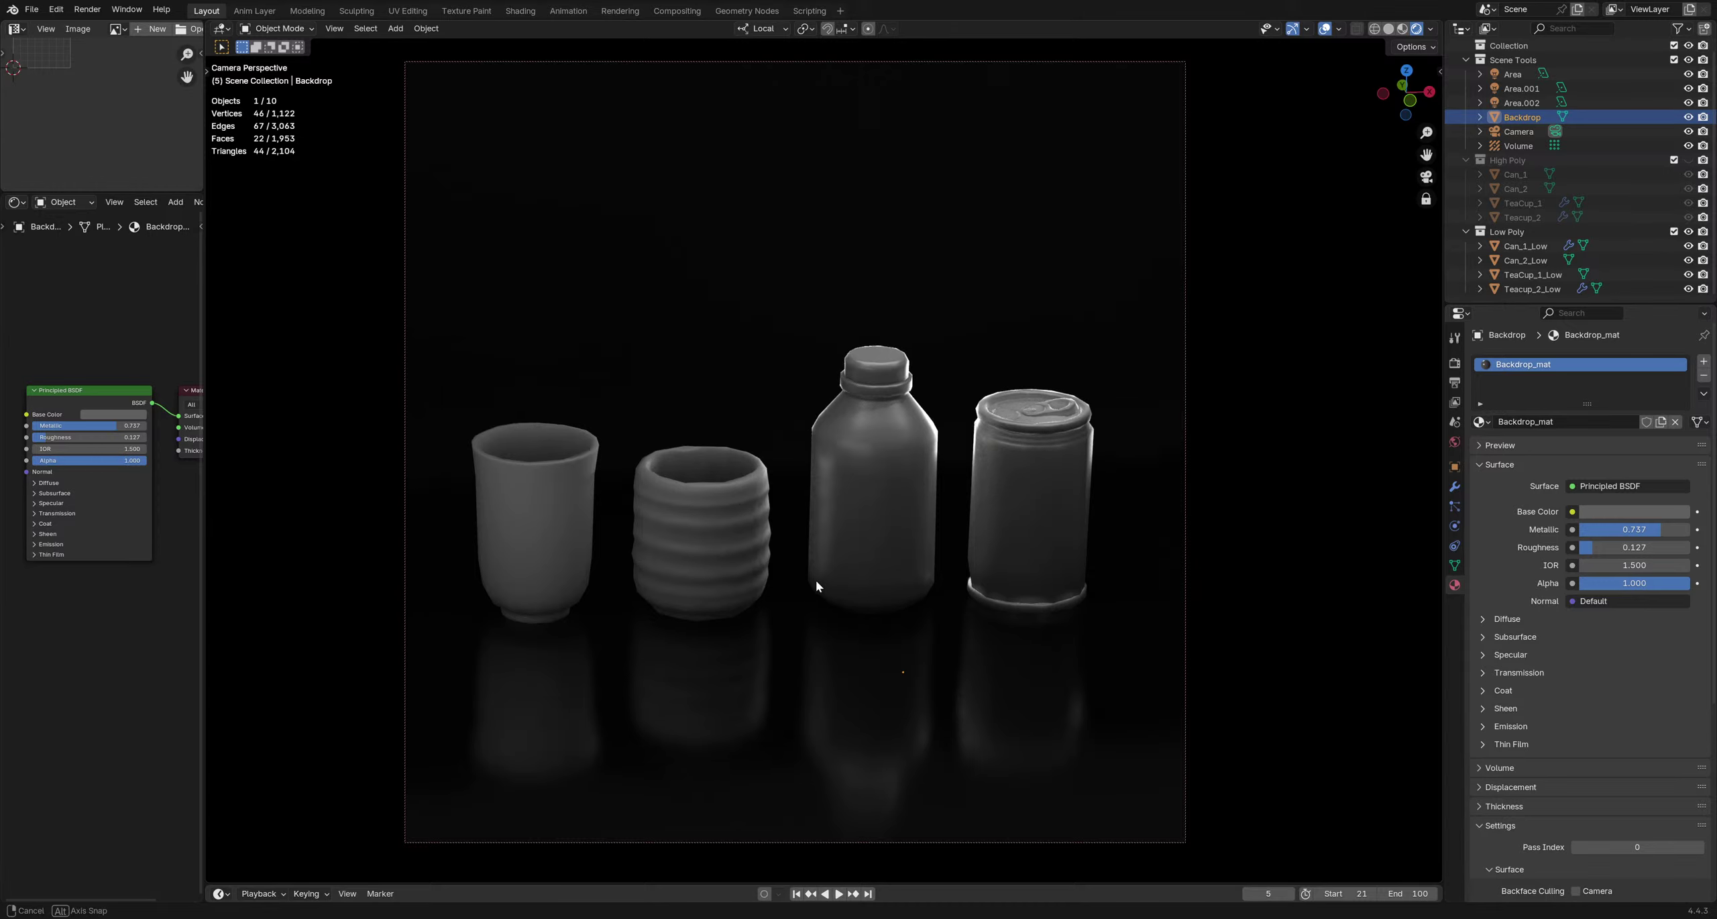
middle_drag(815, 573, 610, 565)
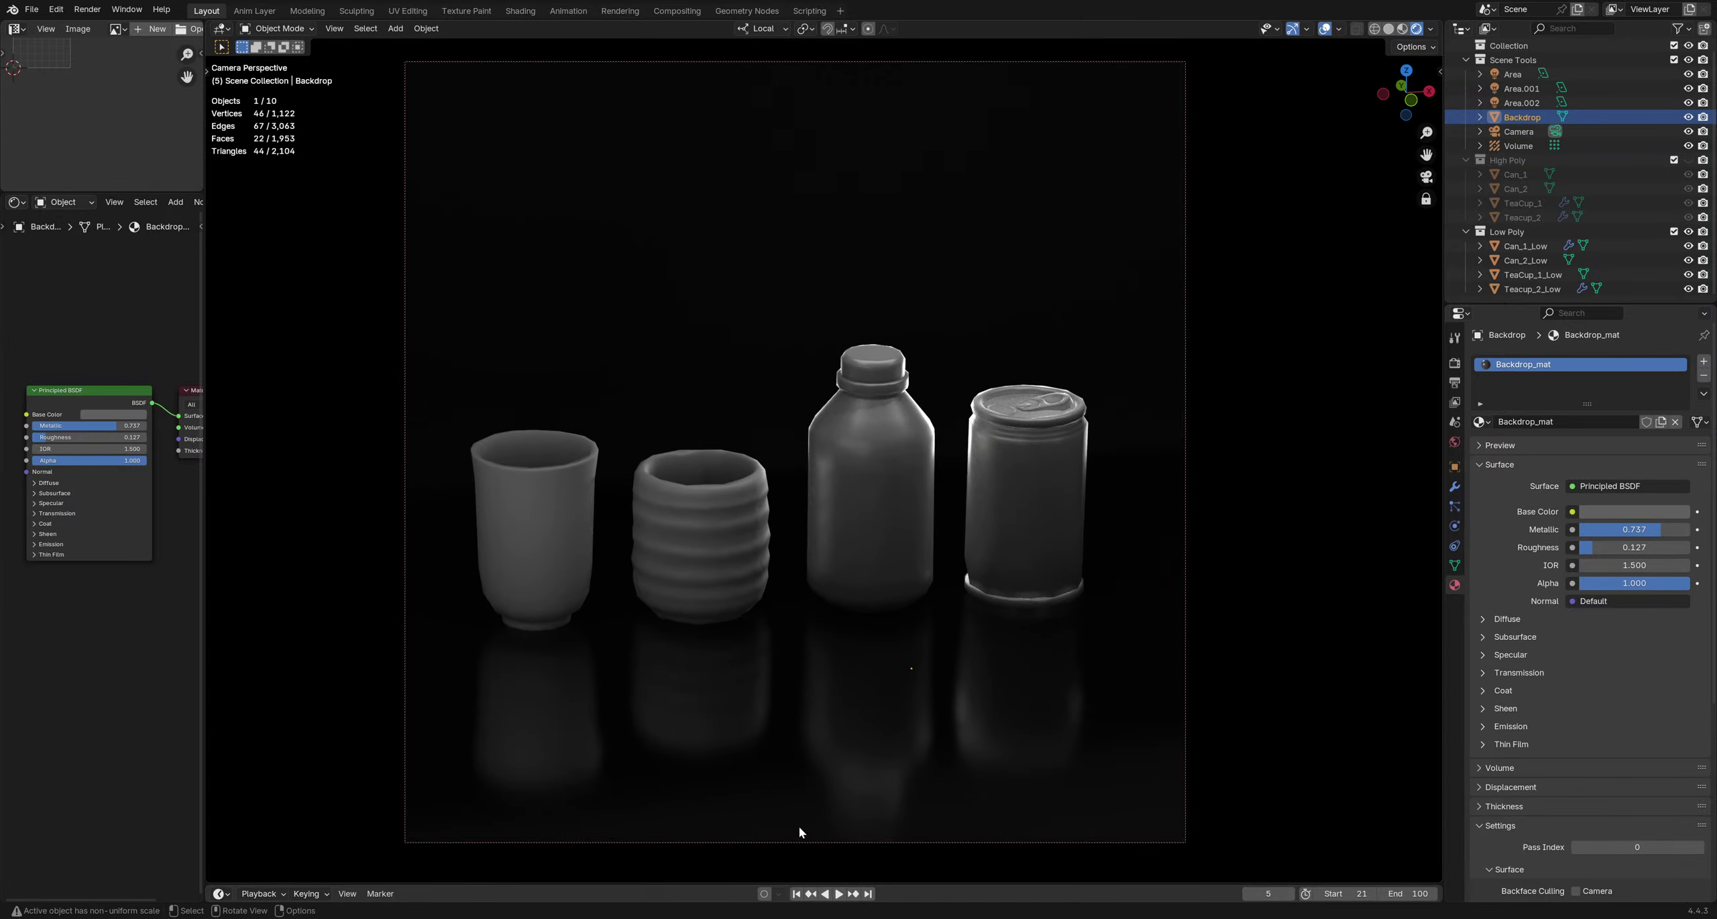
middle_drag(799, 832, 784, 651)
key(ctrl+s)
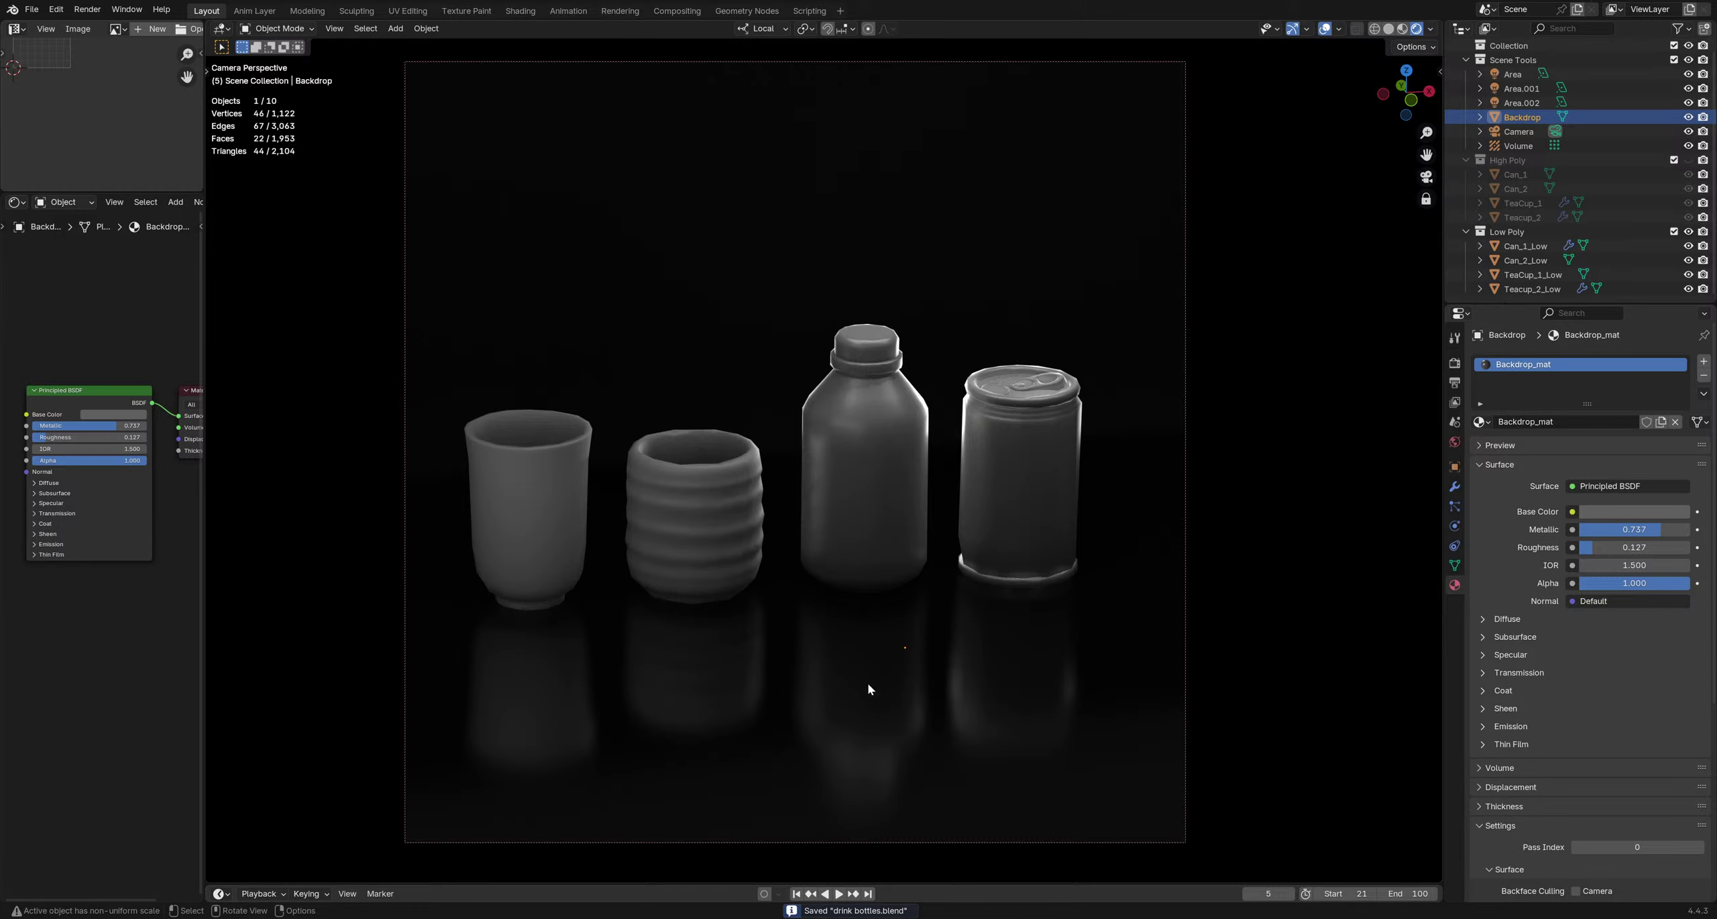
click(32, 10)
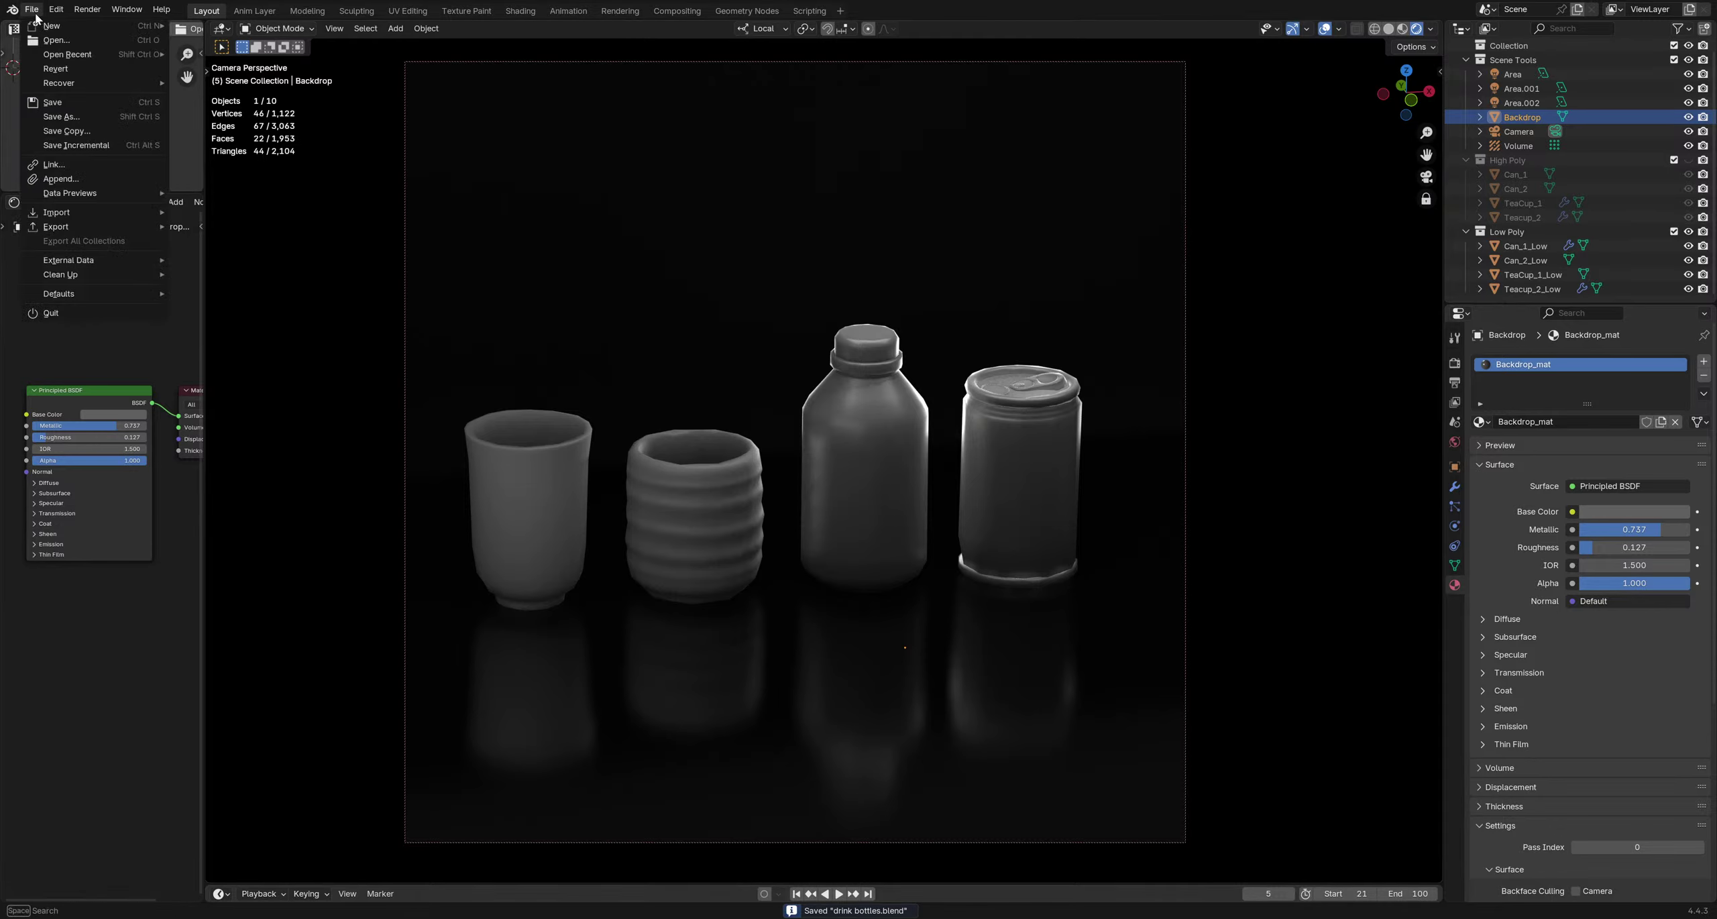
click(51, 104)
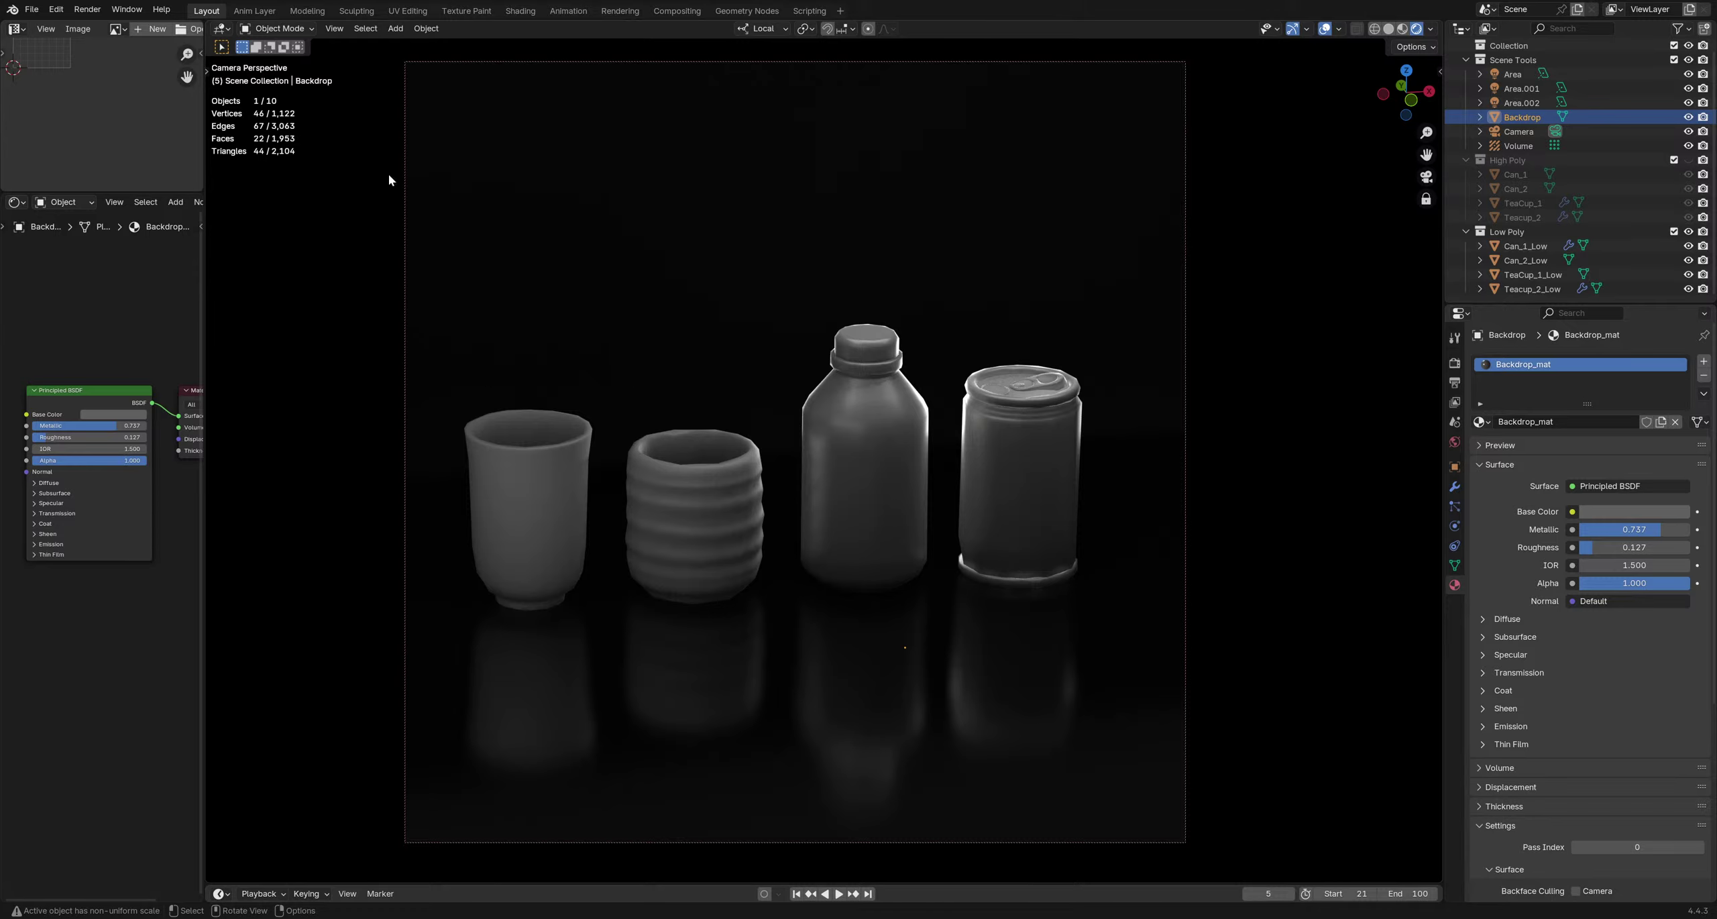
Check the scene's output settings and disable the High Poly collection in renders
click(1454, 362)
click(1454, 382)
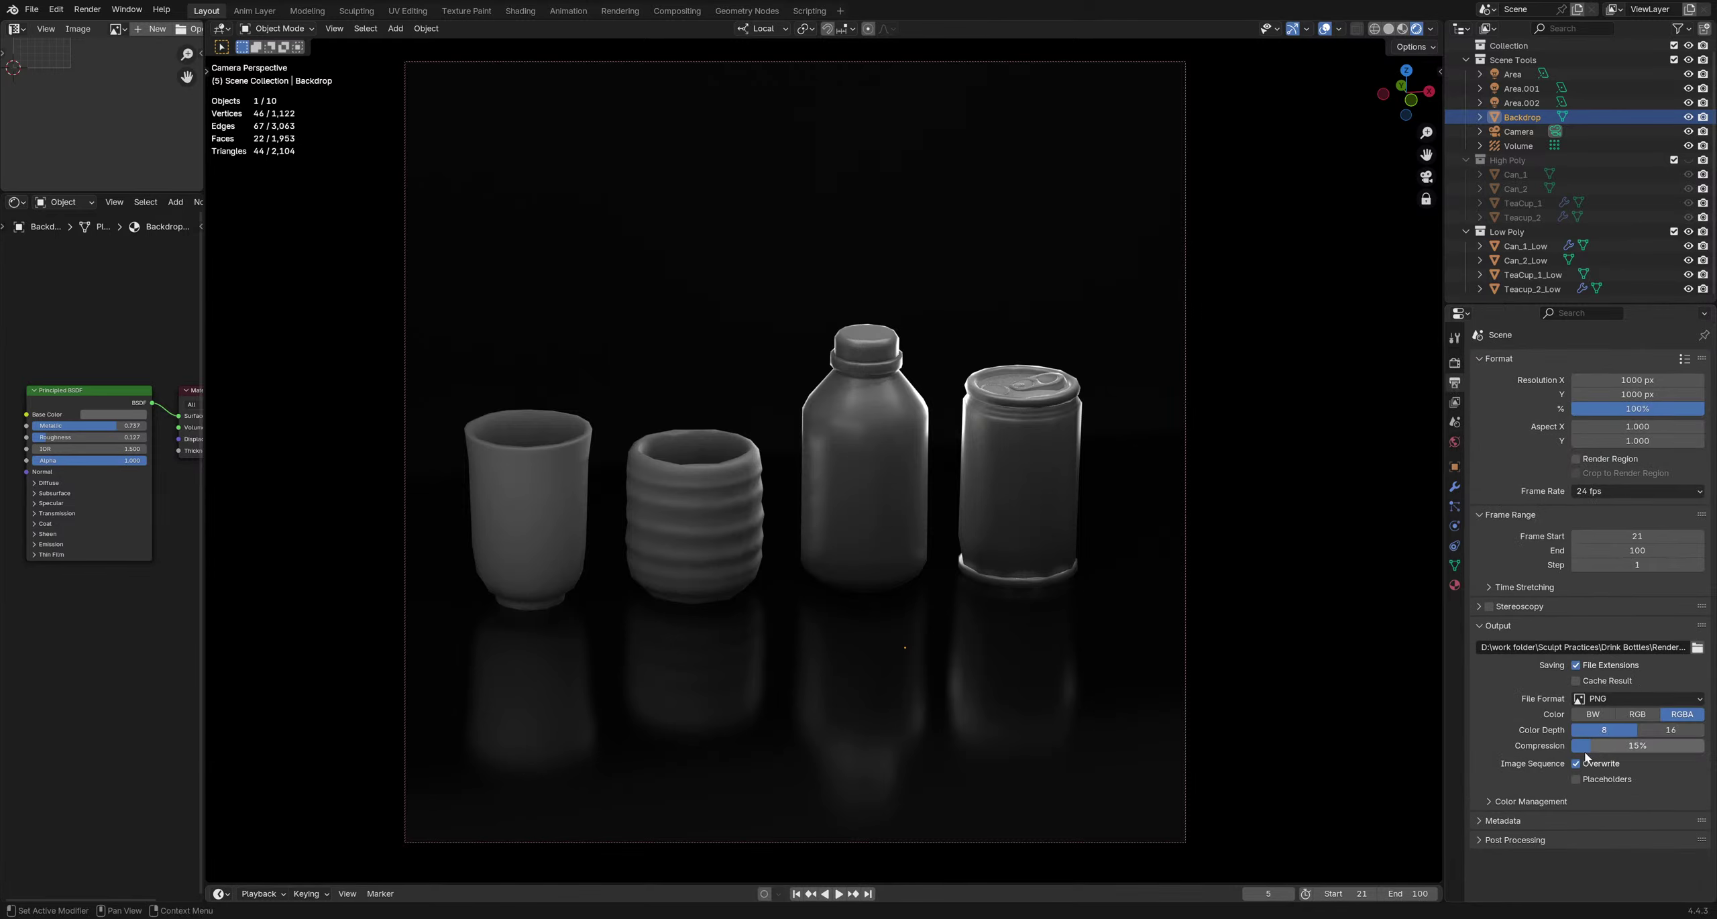
click(87, 9)
click(207, 51)
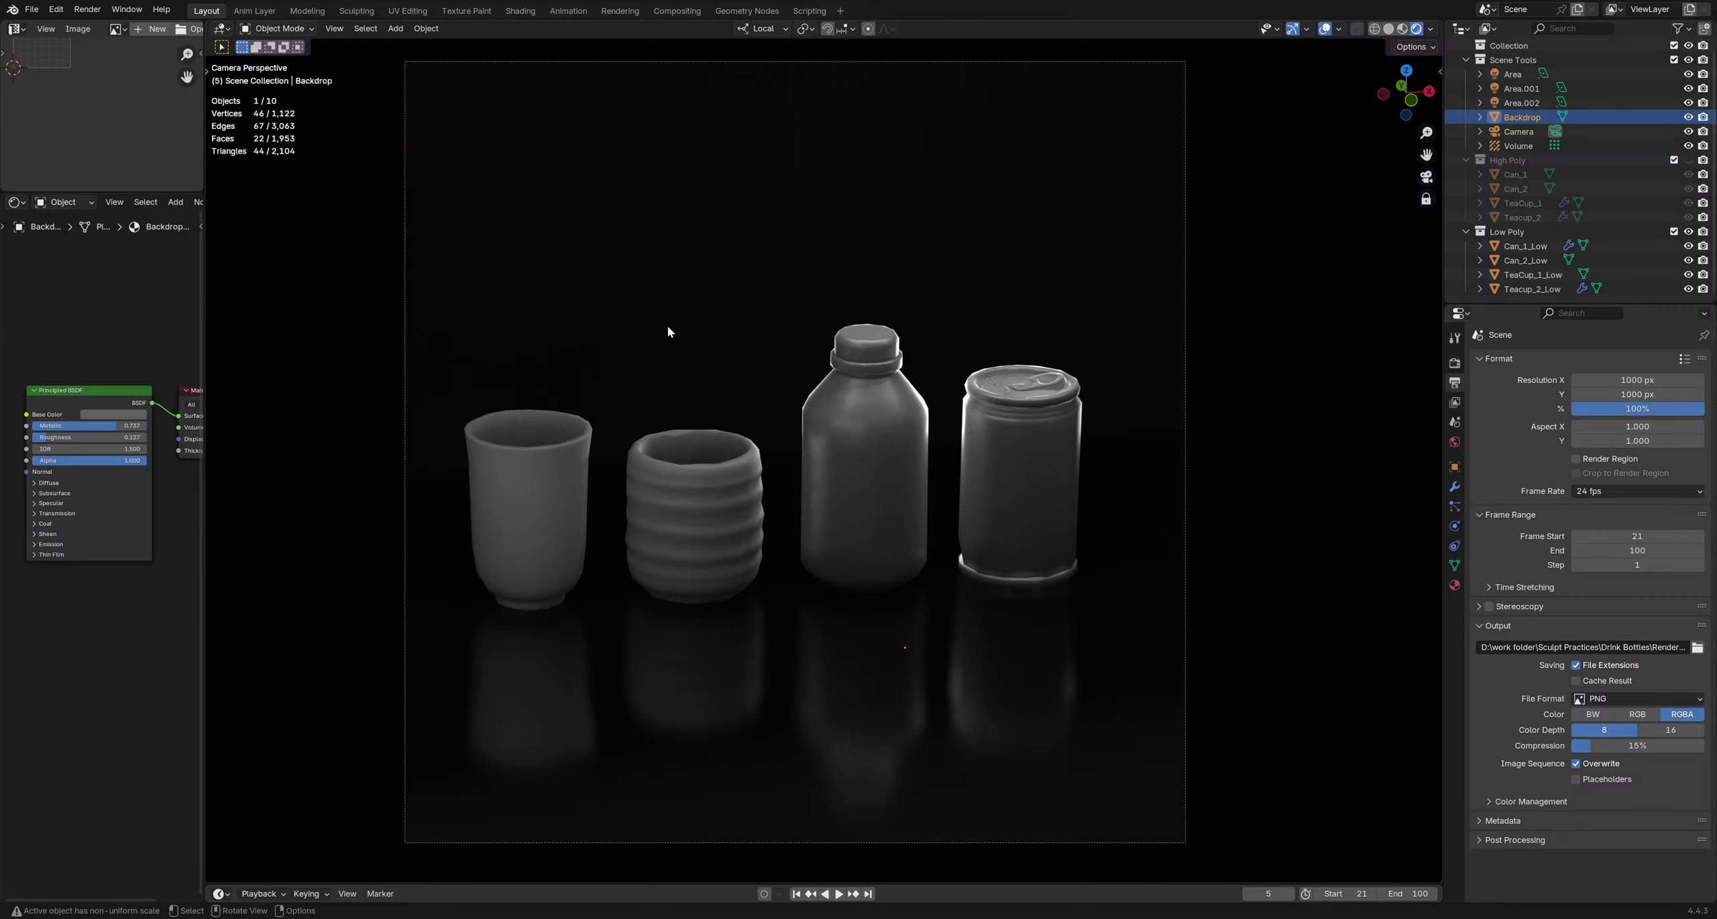
click(1703, 161)
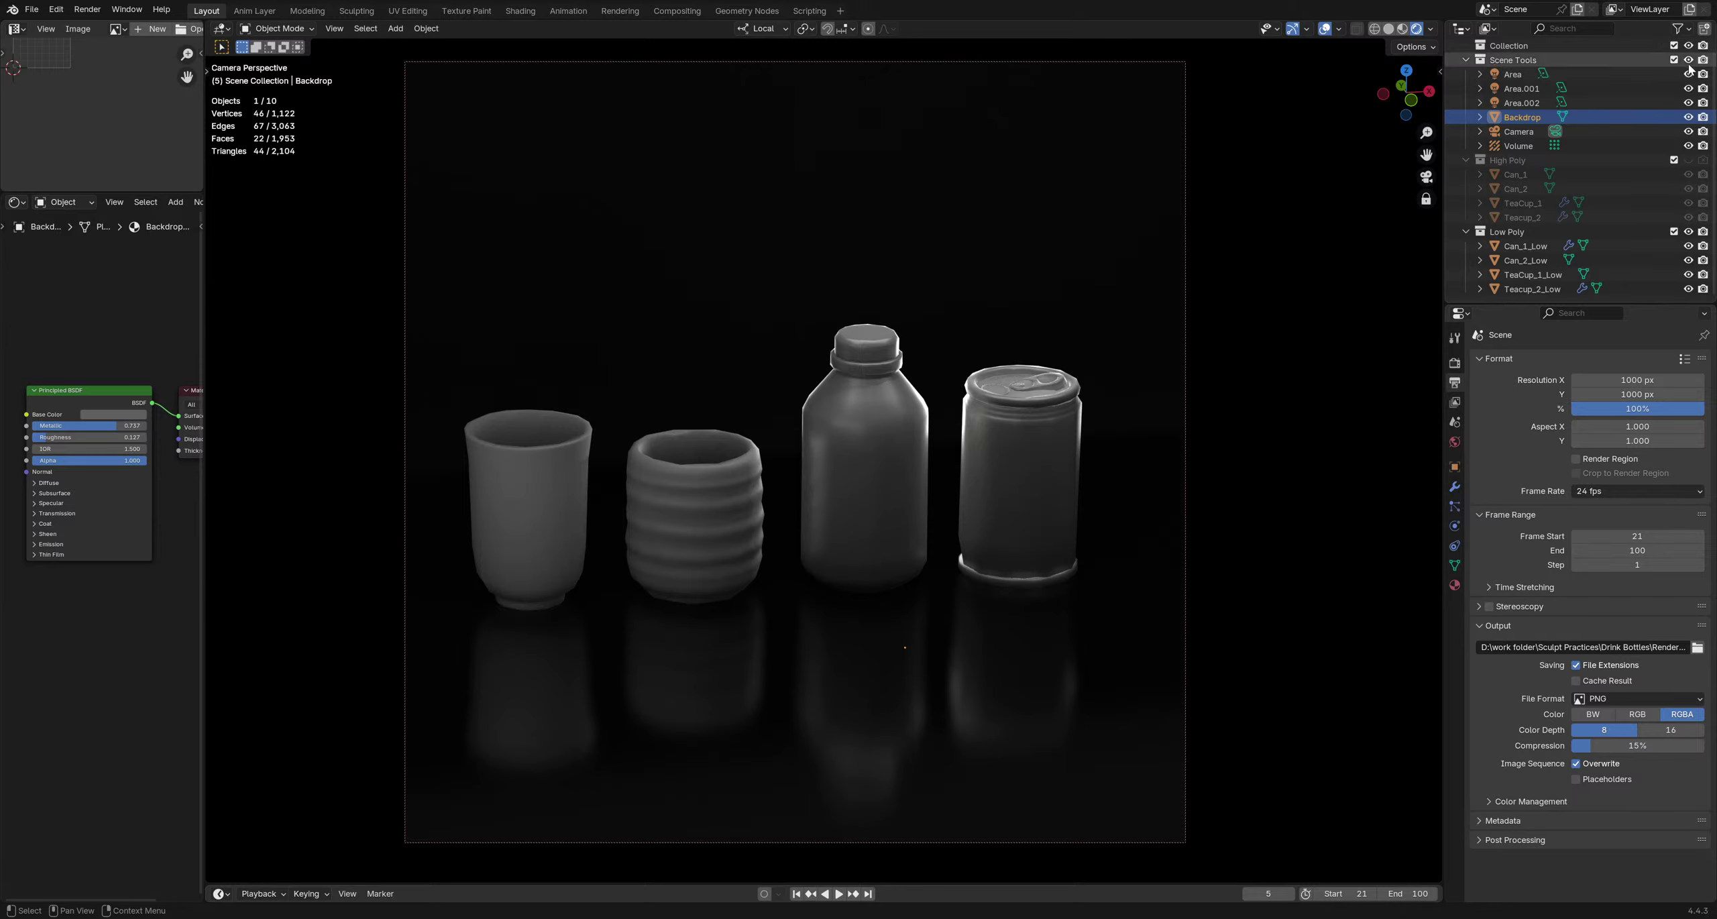
Delete the empty collection named Collection and save the file
scroll(1571, 59, up, 1)
click(1531, 62)
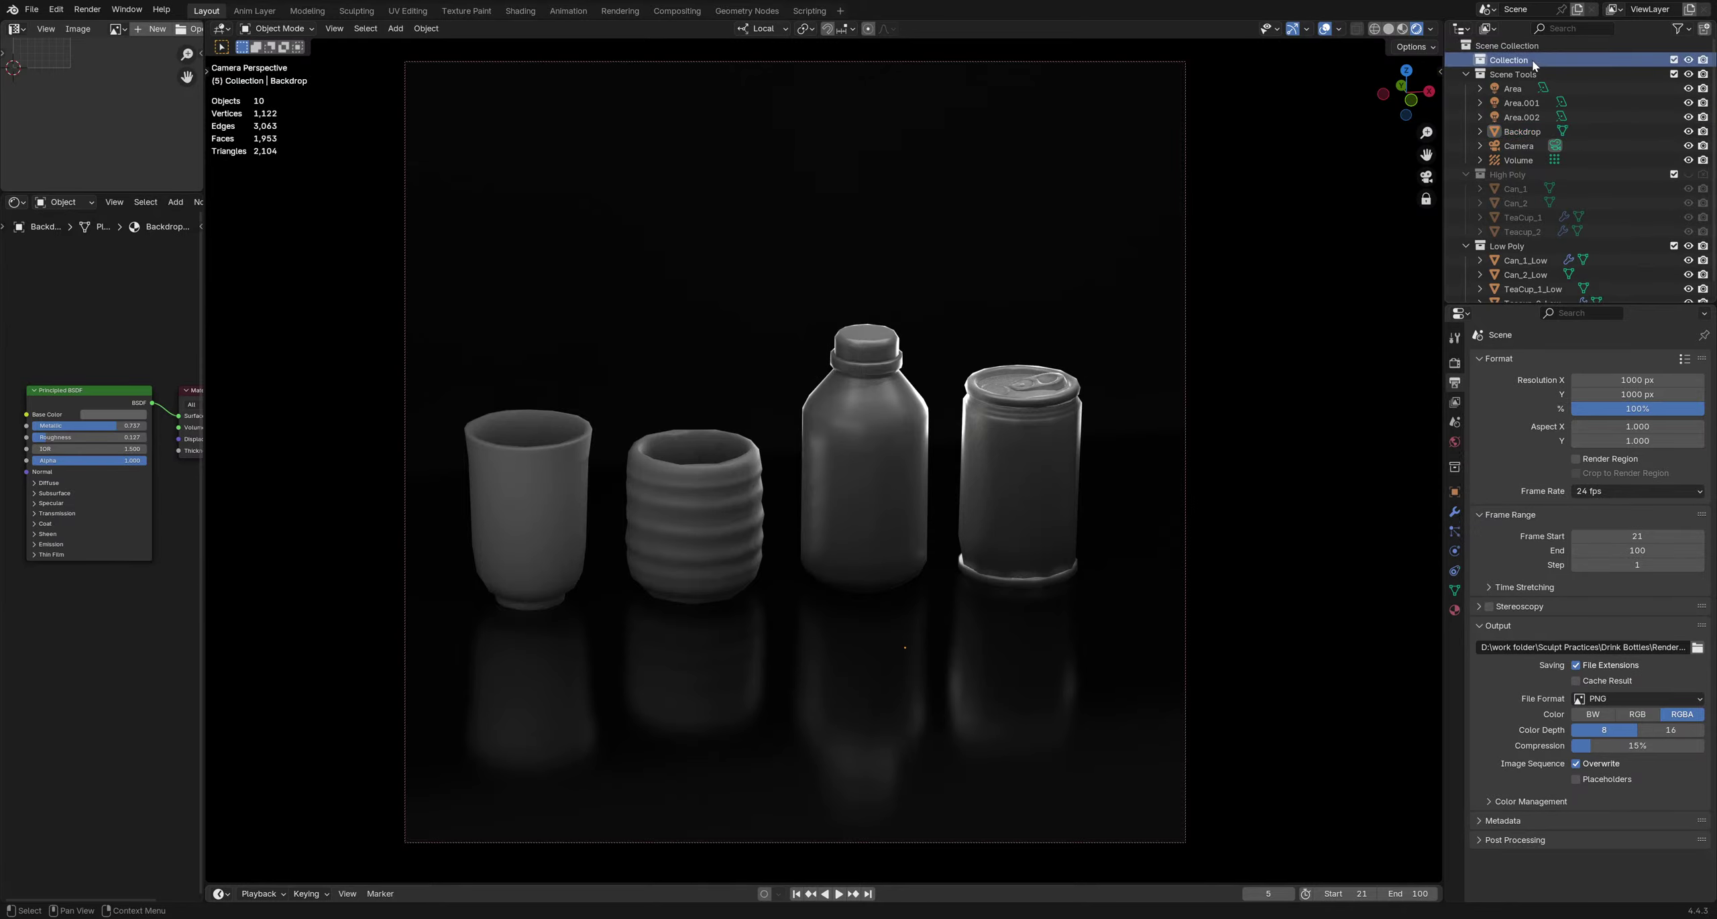
key(Delete)
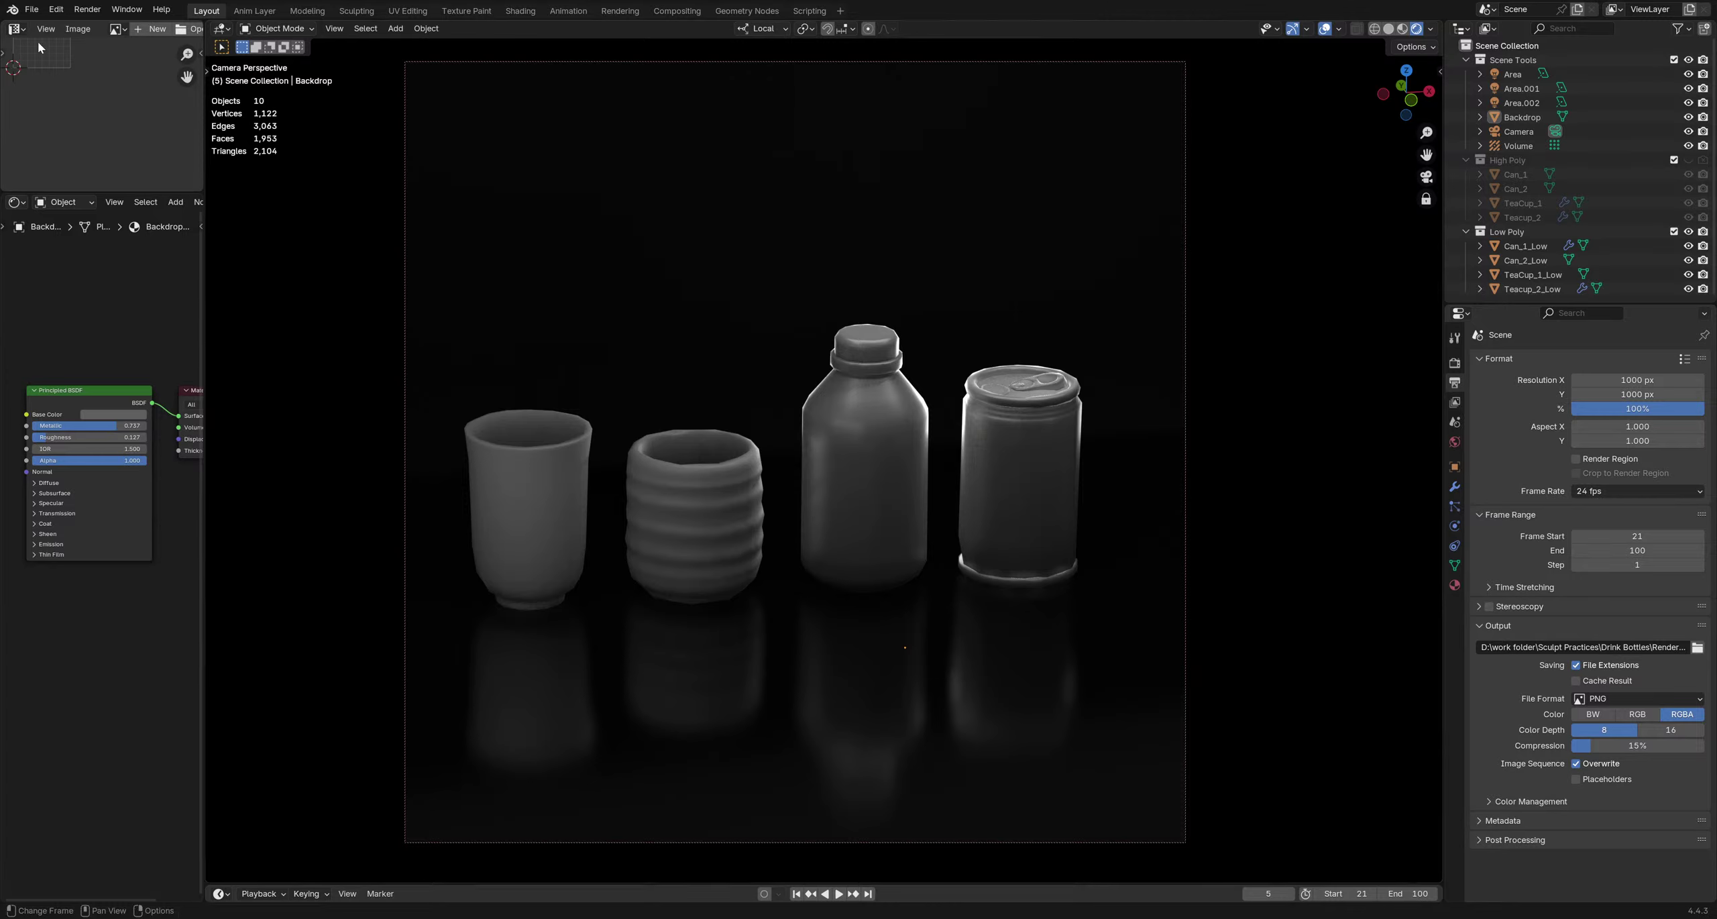
click(32, 9)
click(55, 104)
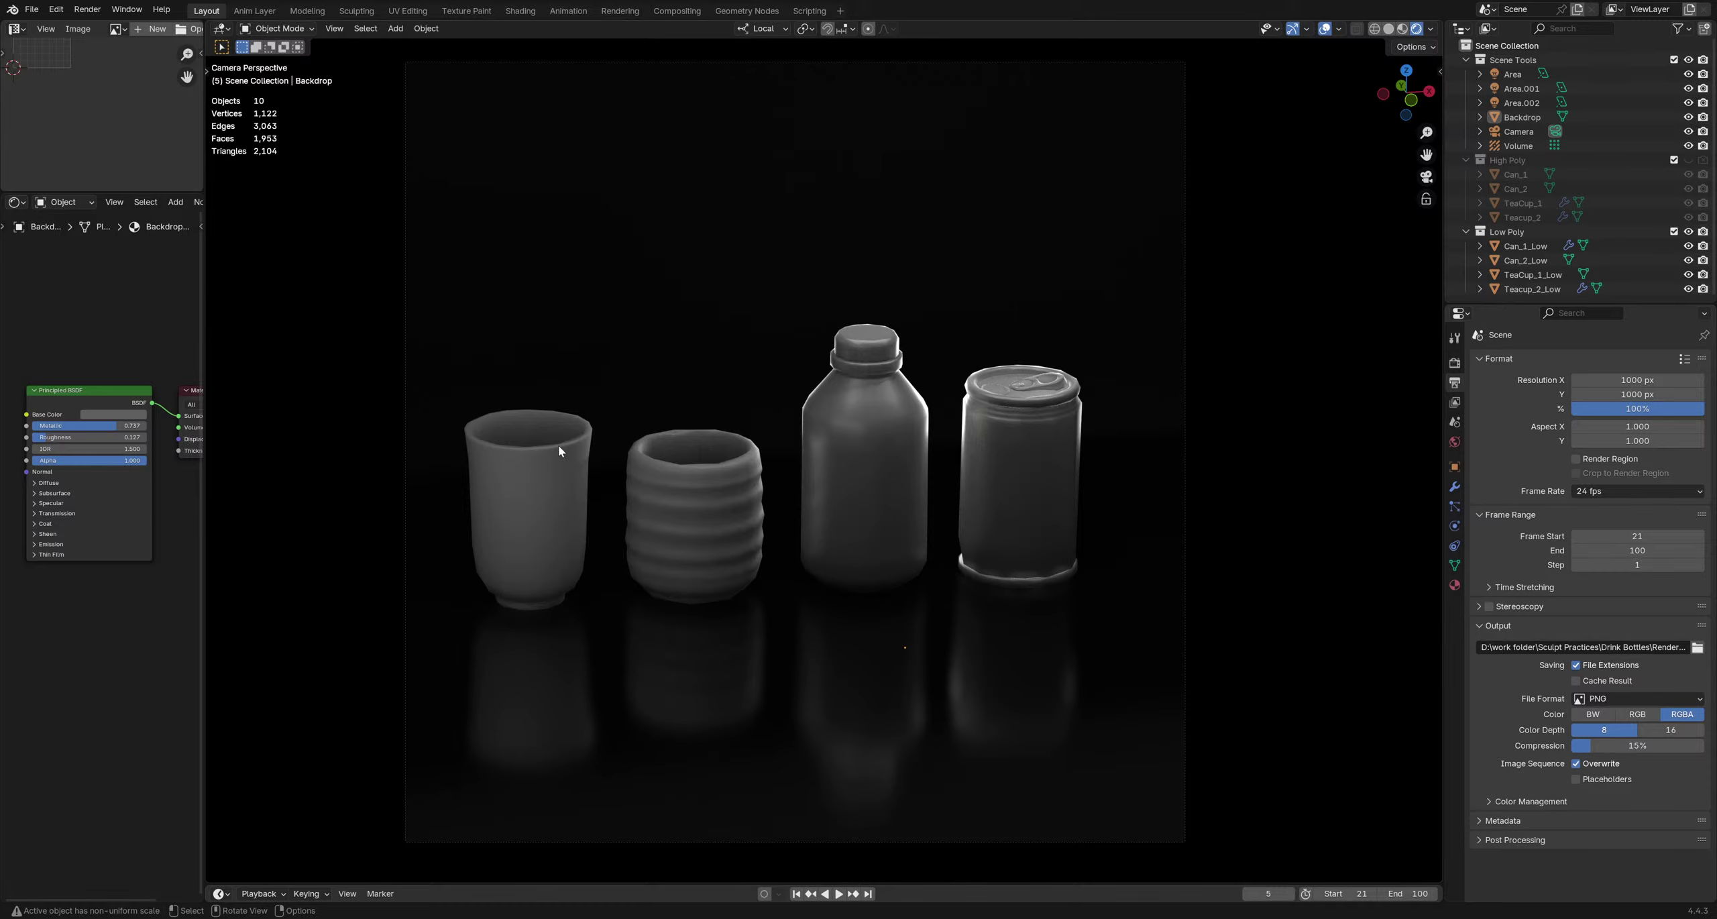
Leave the camera view for a side view of the whole backdrop, save the file, and turn the Extras overlay back on
key(KP_0)
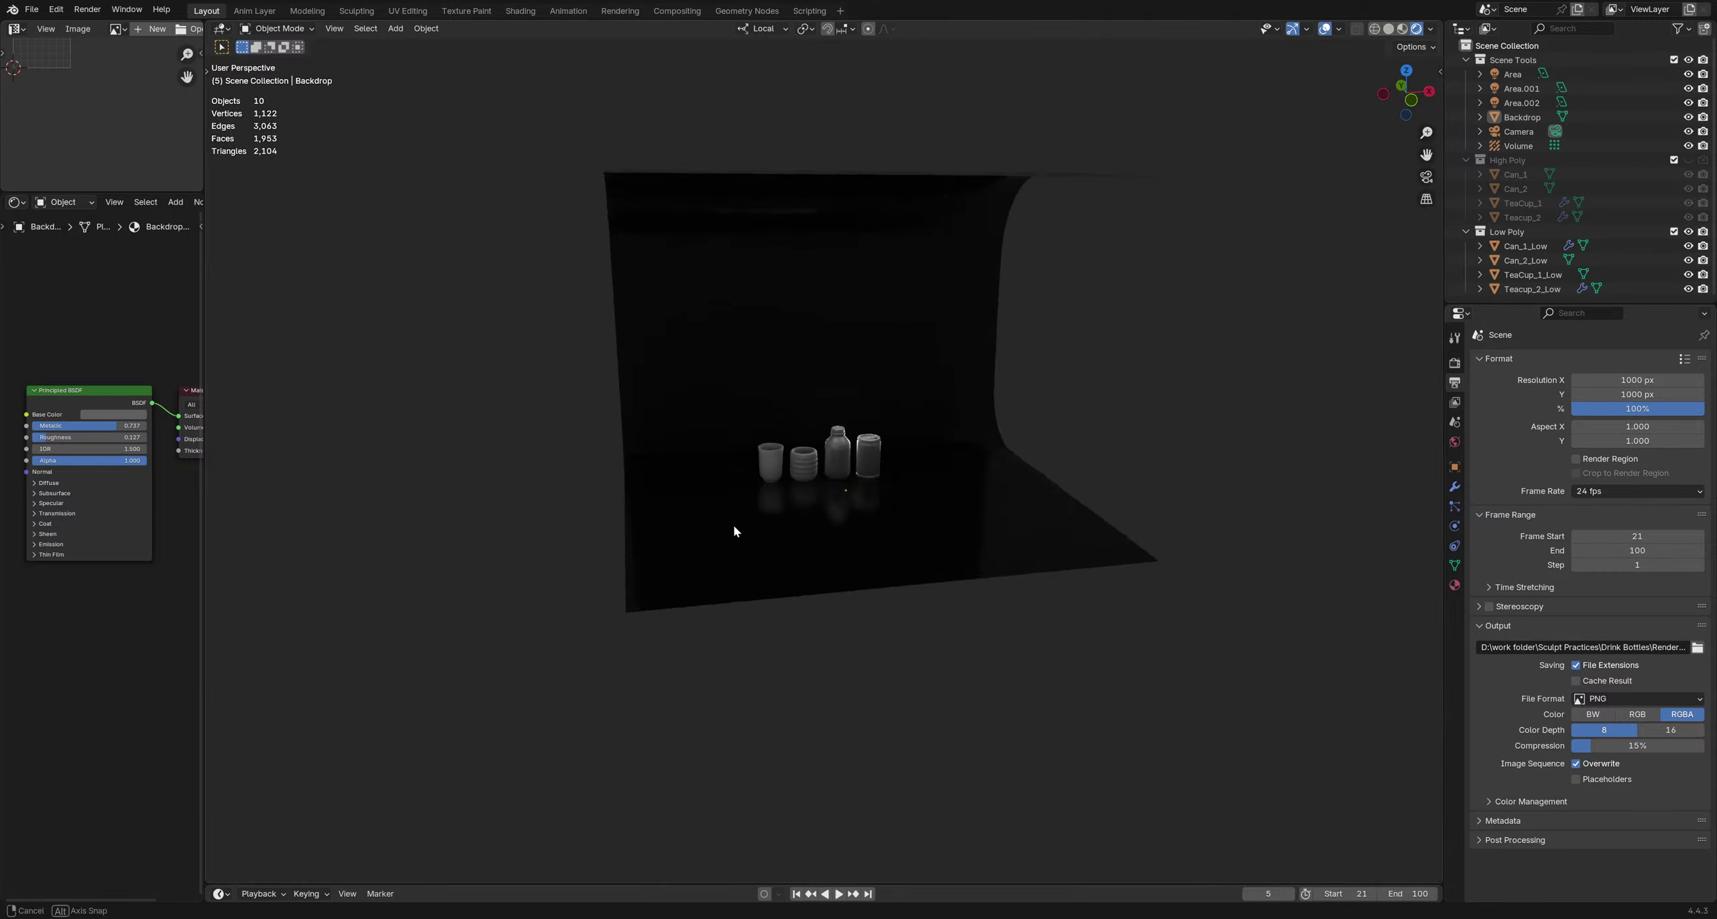
scroll(782, 493, up, 5)
middle_drag(809, 659, 1261, 138)
key(ctrl+s)
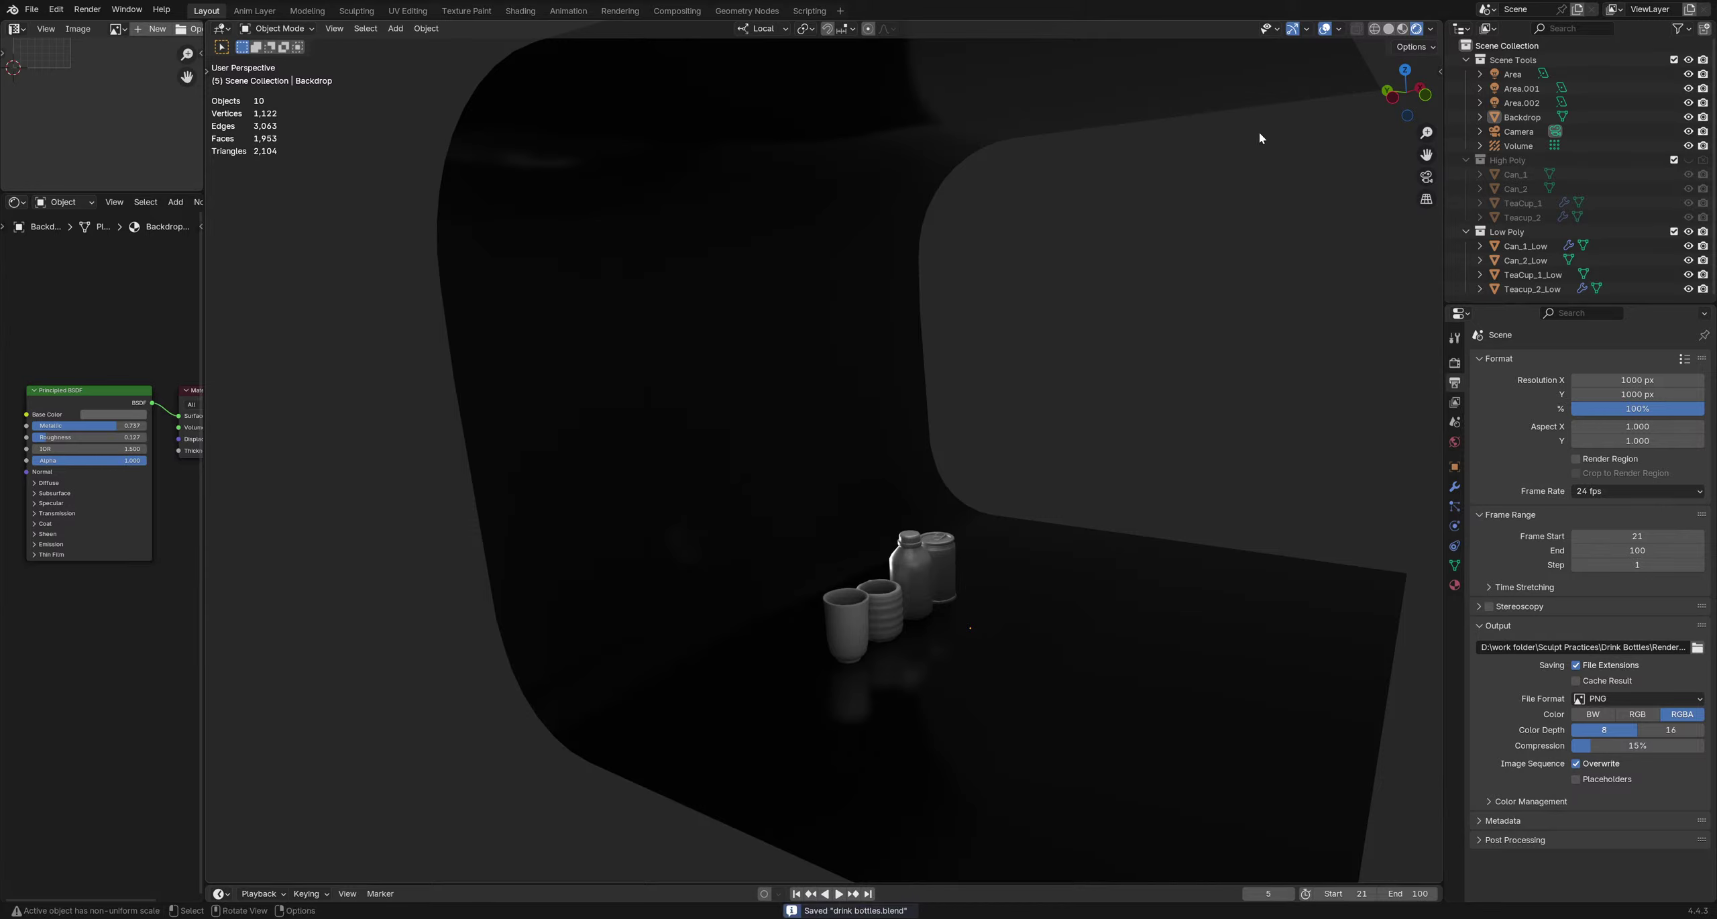
click(1338, 29)
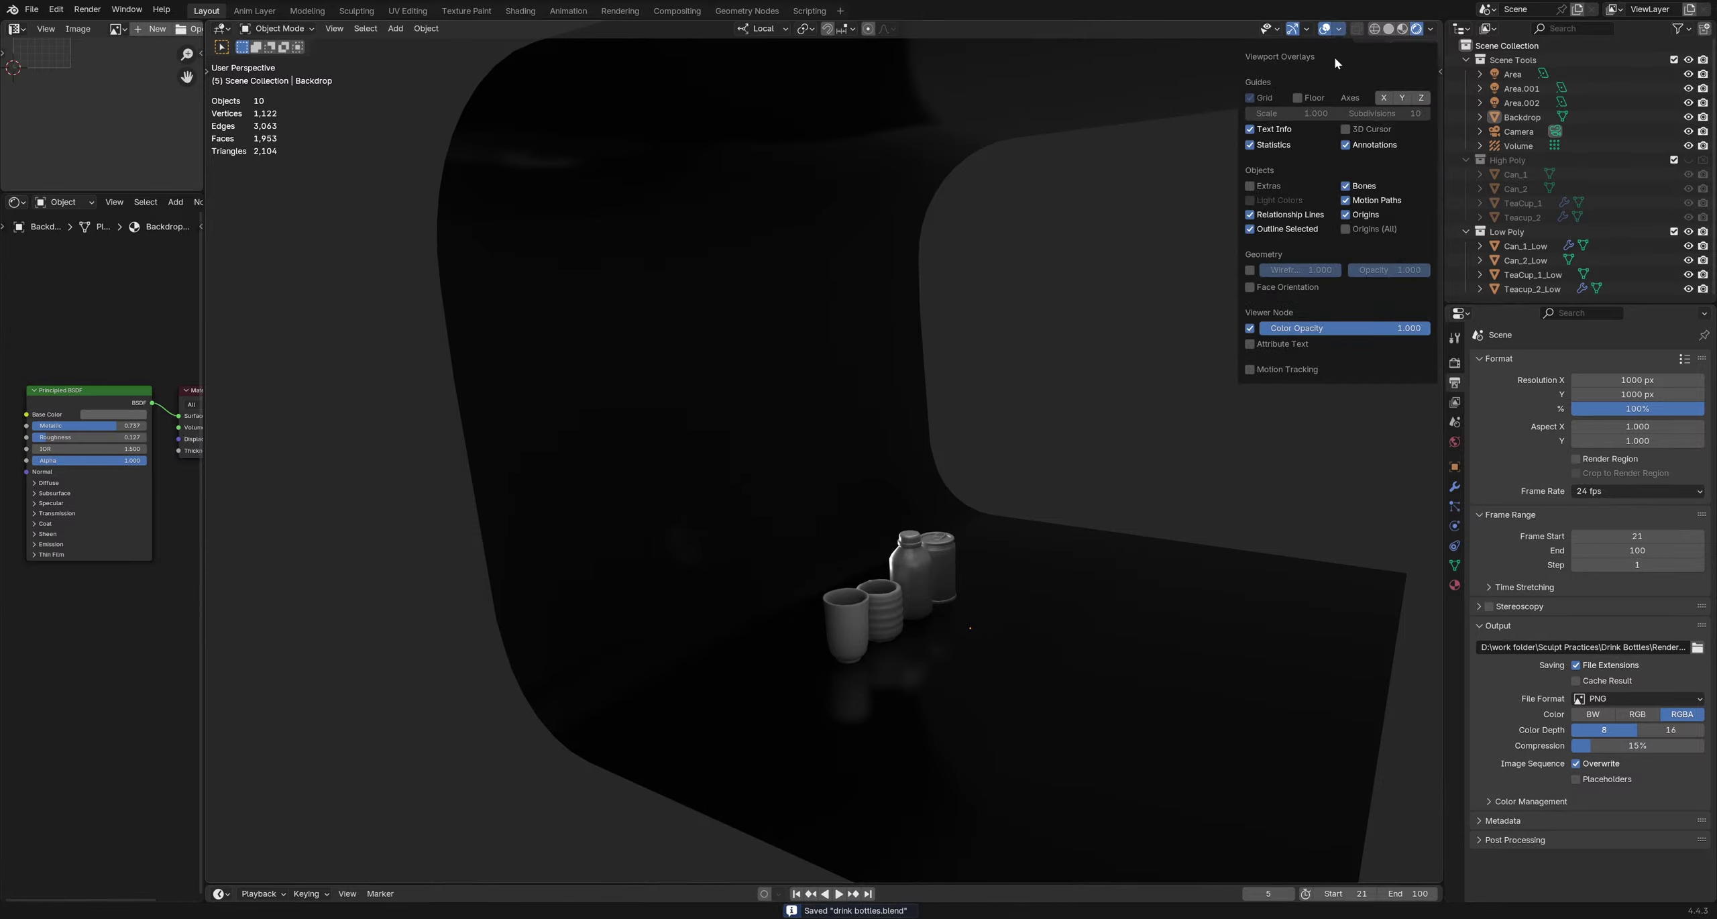
click(1431, 30)
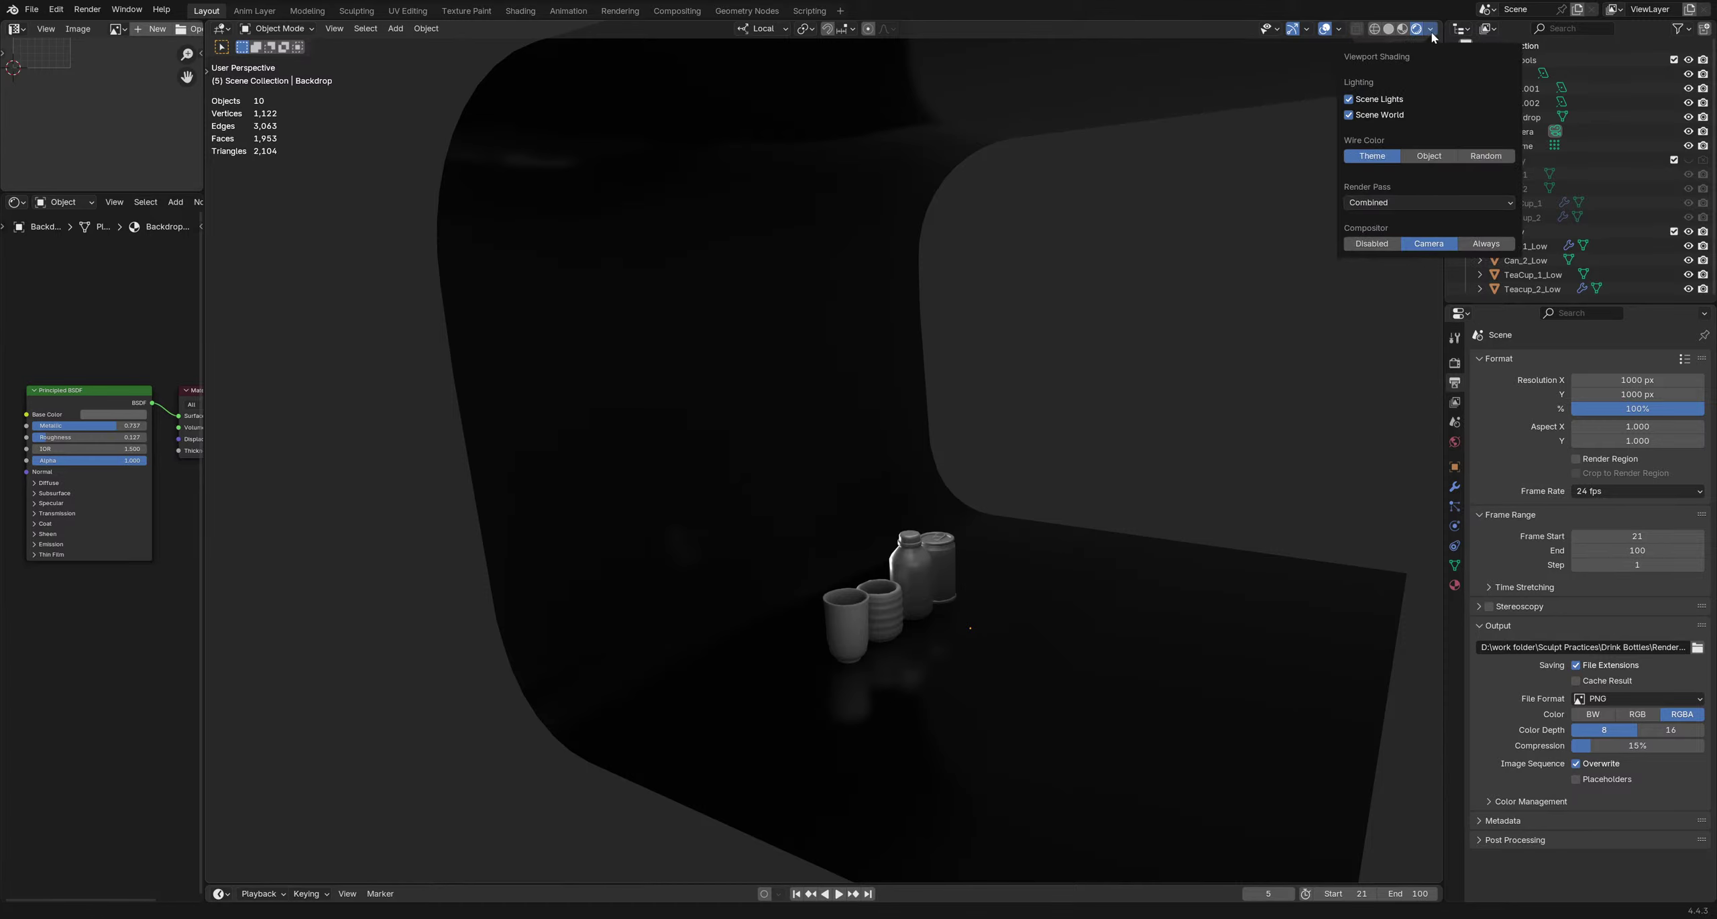
click(1338, 30)
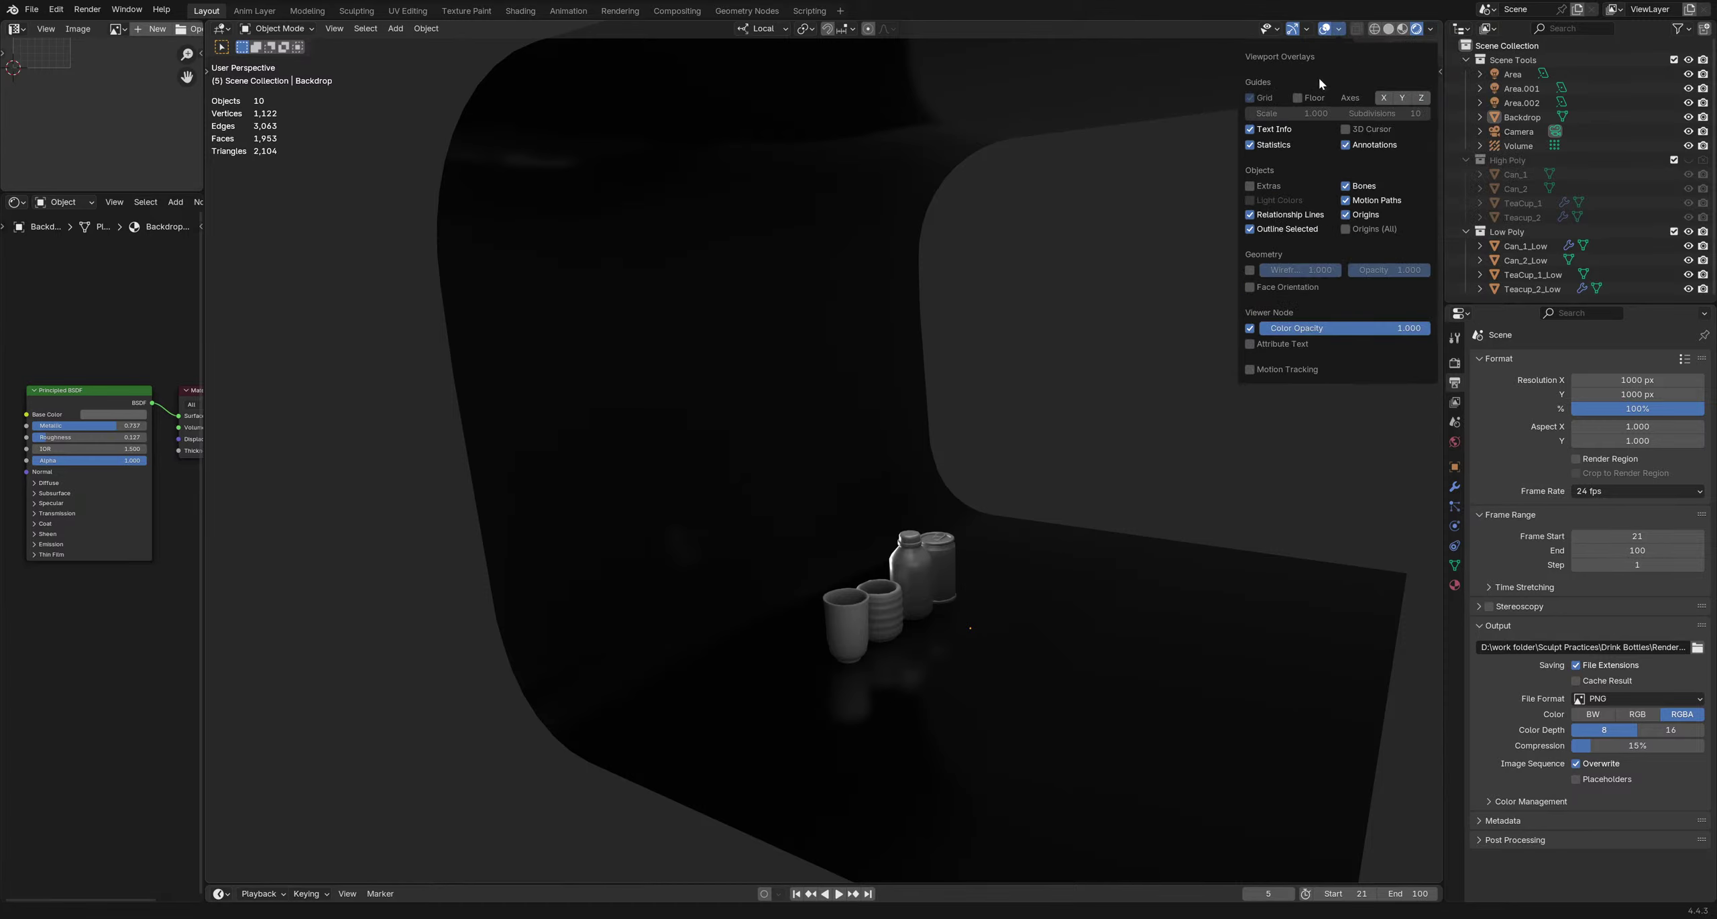
Duplicate the area light above the objects, place the copy on the smooth teacup's side, and rotate it
middle_drag(1115, 363, 917, 481)
click(749, 464)
key(KP_Decimal)
key(shift+d)
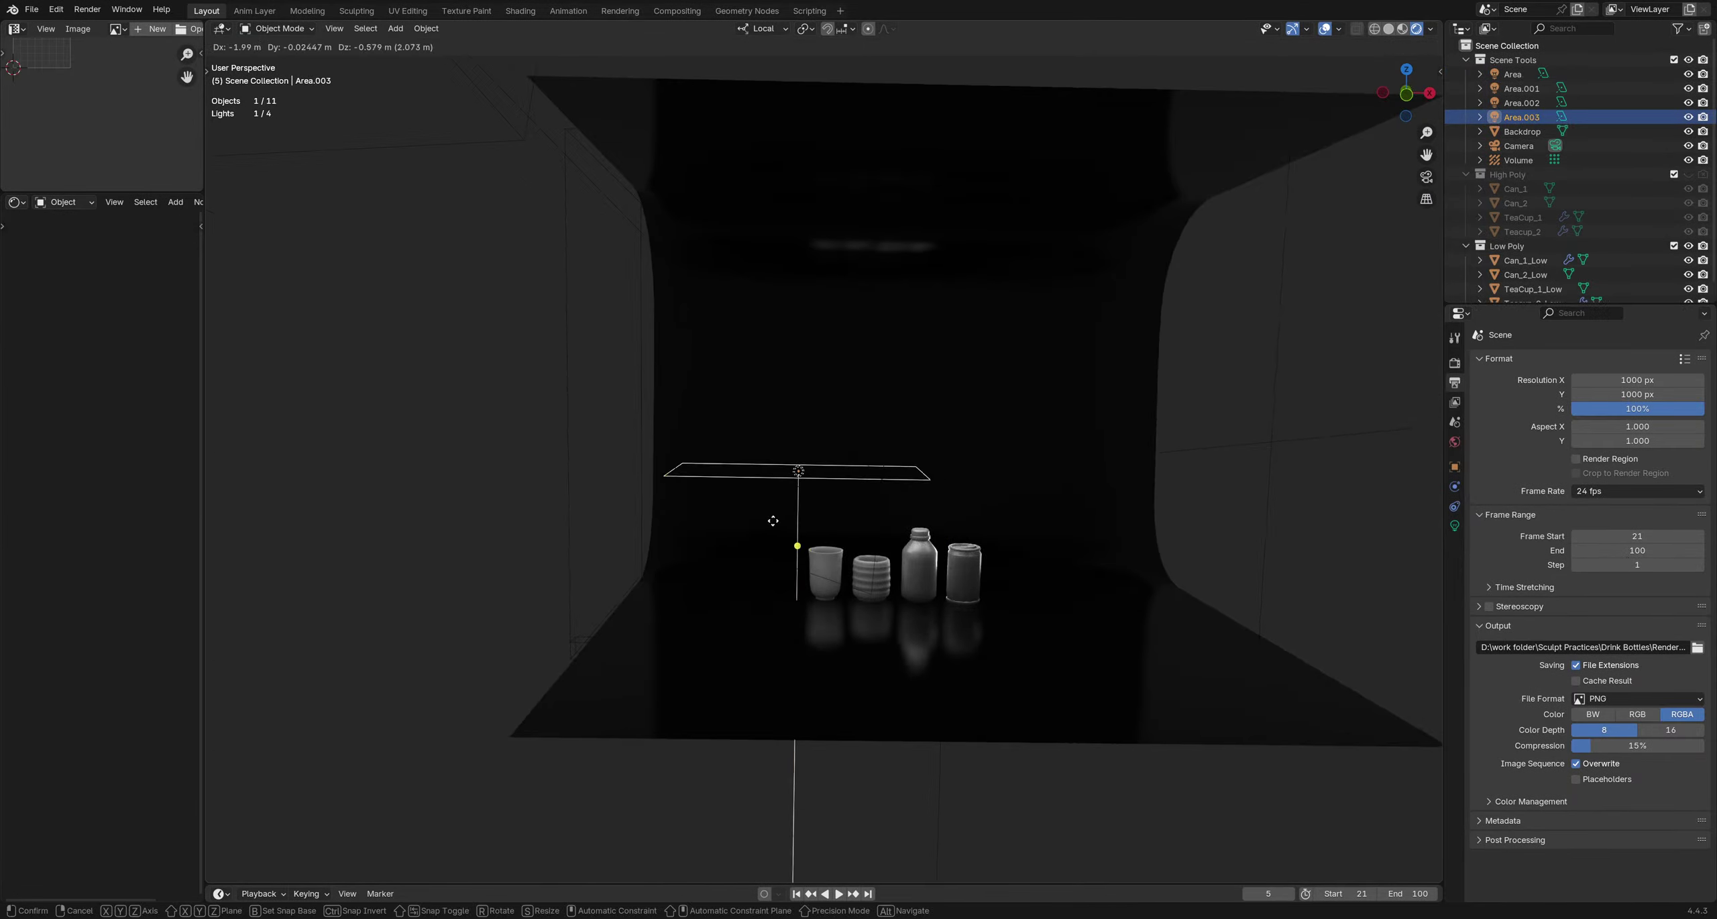
middle_drag(774, 510, 1073, 512)
key(r)
click(797, 365)
Position the duplicated light at about X -1.90, Y 1.15, Z 2.08 m behind the teacup, tilt it, and scale it by about 0.824
middle_drag(819, 375, 919, 393)
key(g)
right_click(870, 493)
middle_drag(871, 493, 820, 510)
key(r)
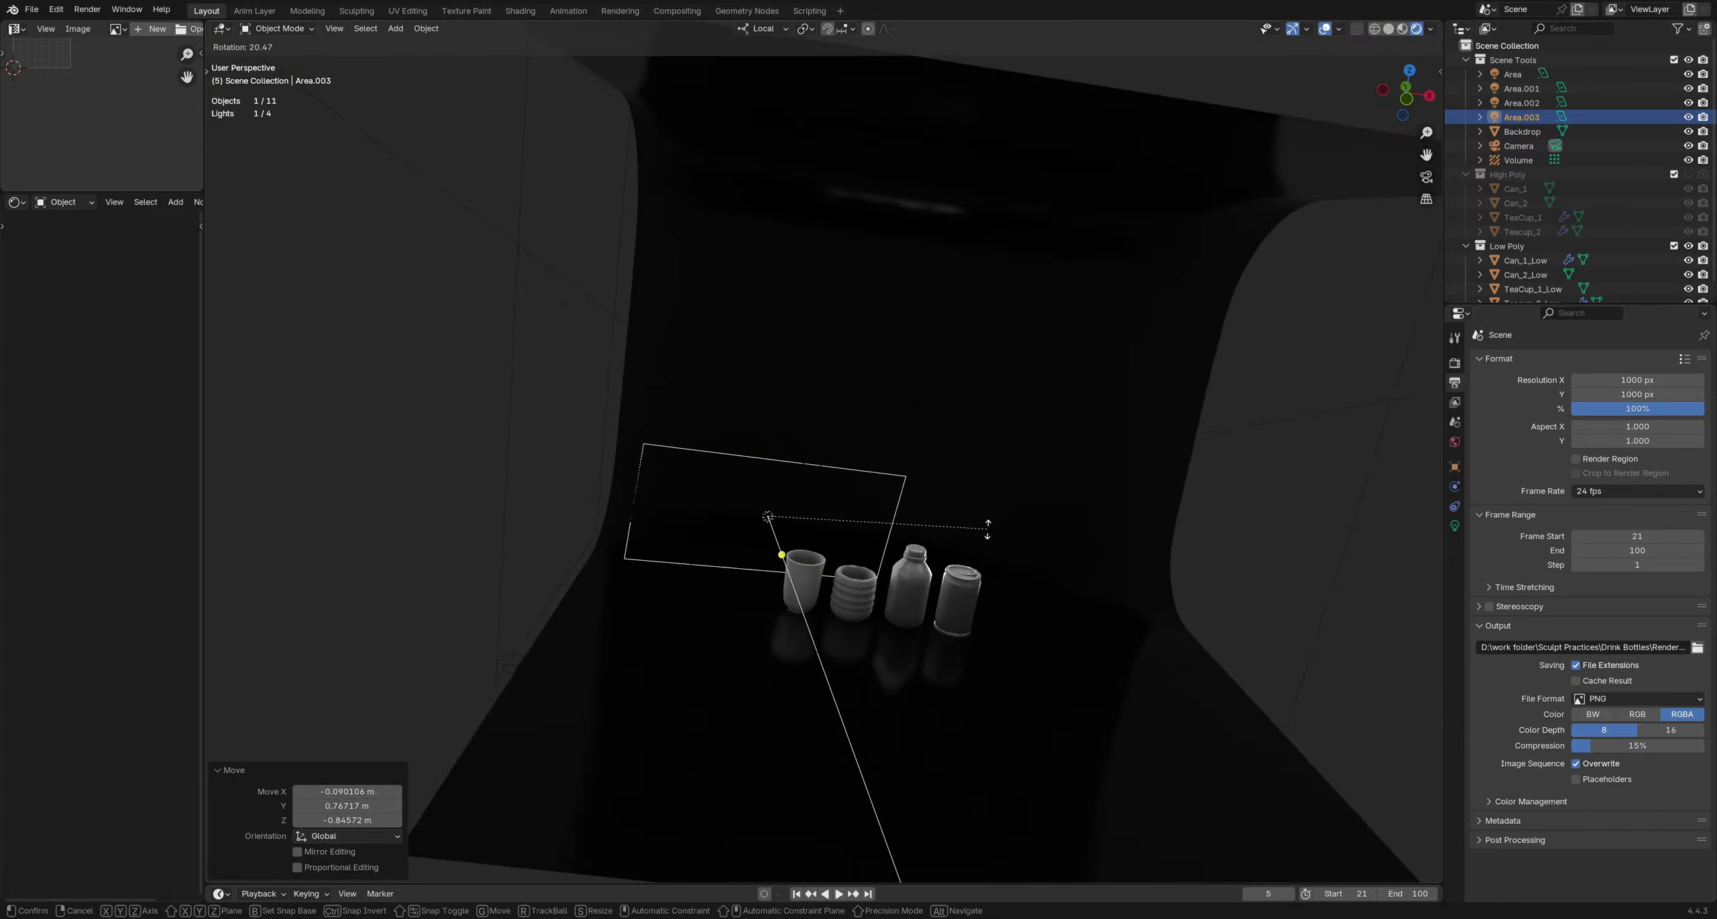
click(992, 527)
key(s)
click(947, 530)
shift+middle_drag(956, 588, 1445, 574)
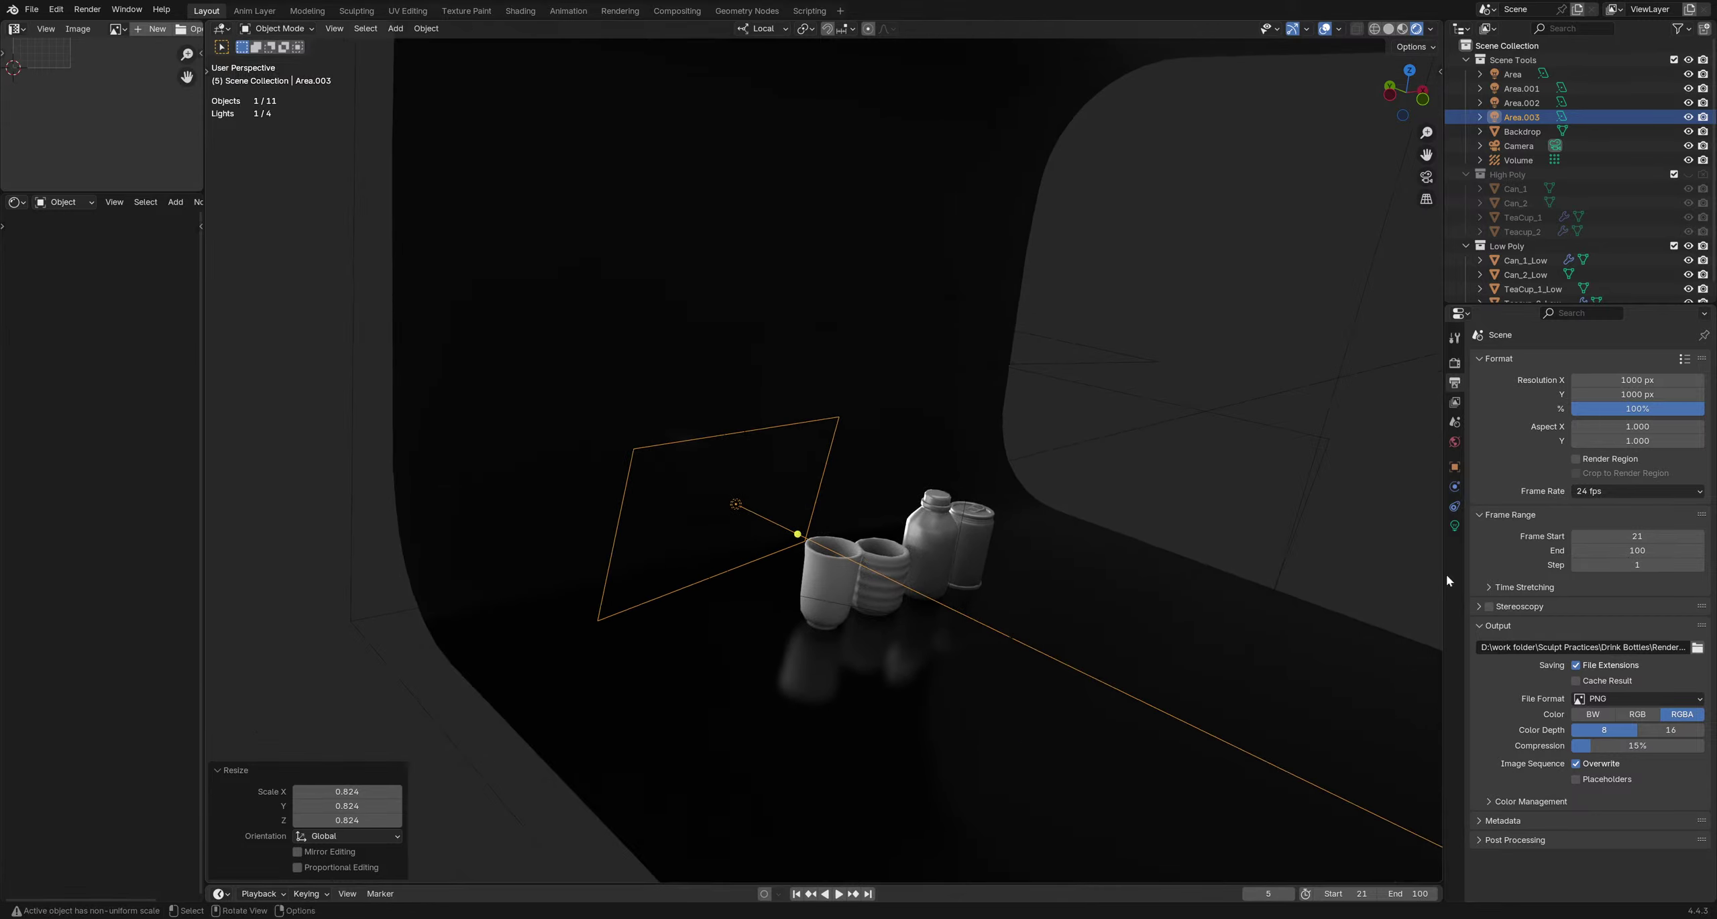
Check the duplicated light's linked objects and scale it down to about 0.877 in X and 0.694 in Y and Z
click(1455, 468)
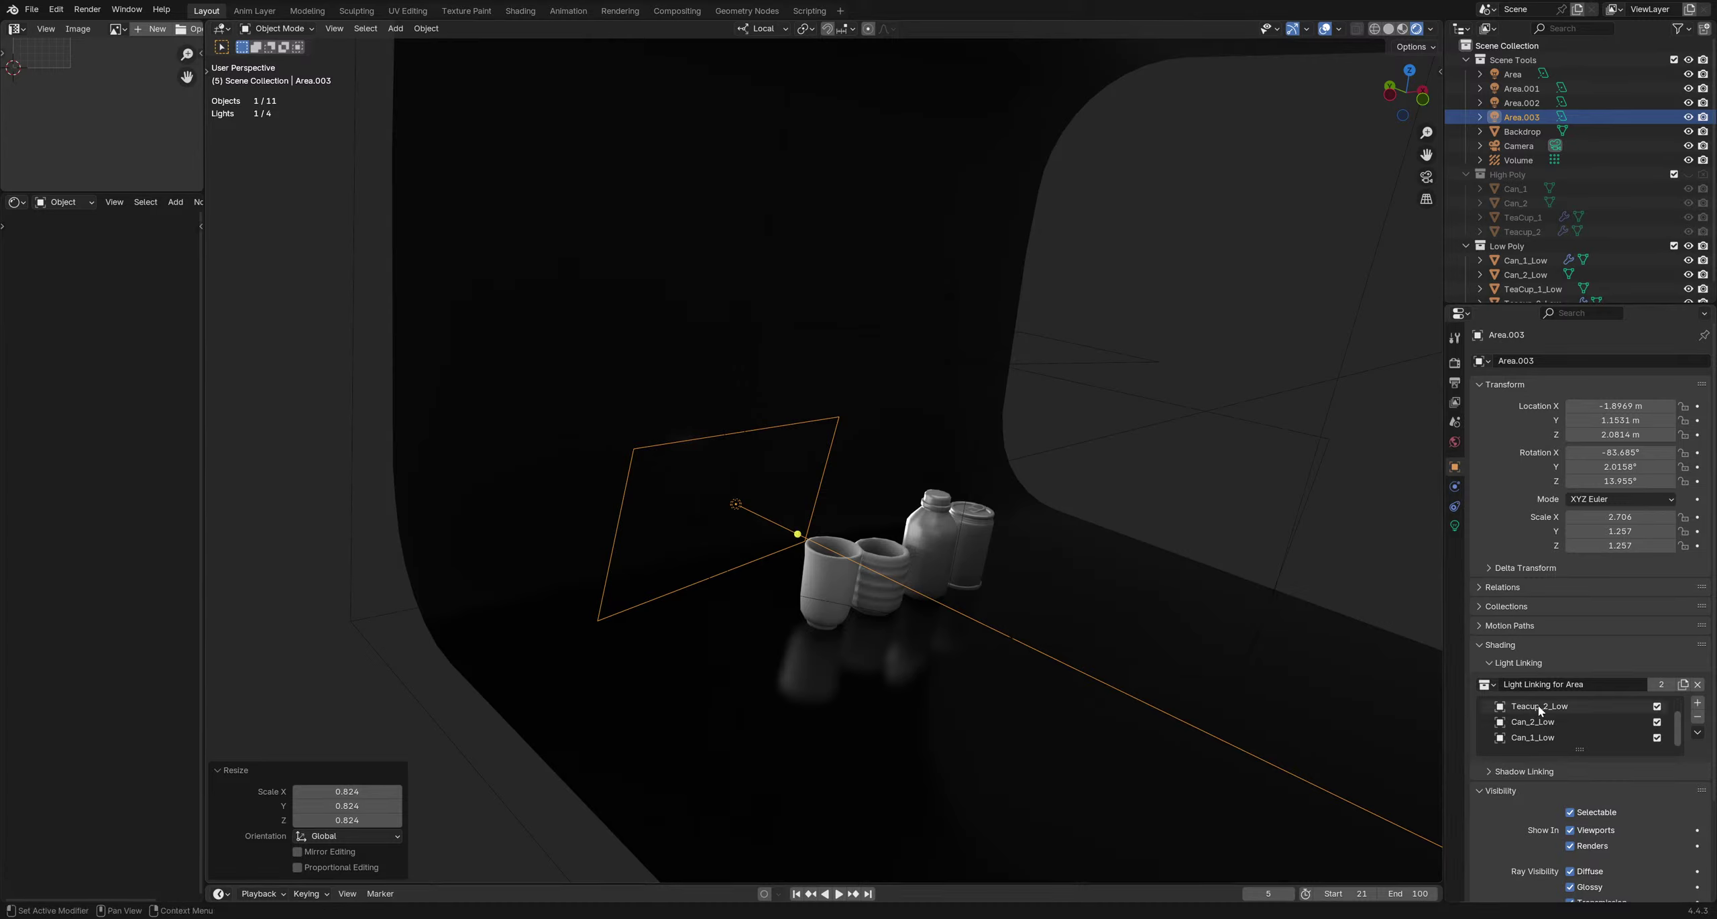
scroll(1607, 727, up, 1)
middle_drag(1058, 532, 750, 599)
middle_drag(879, 634, 1073, 529)
key(s)
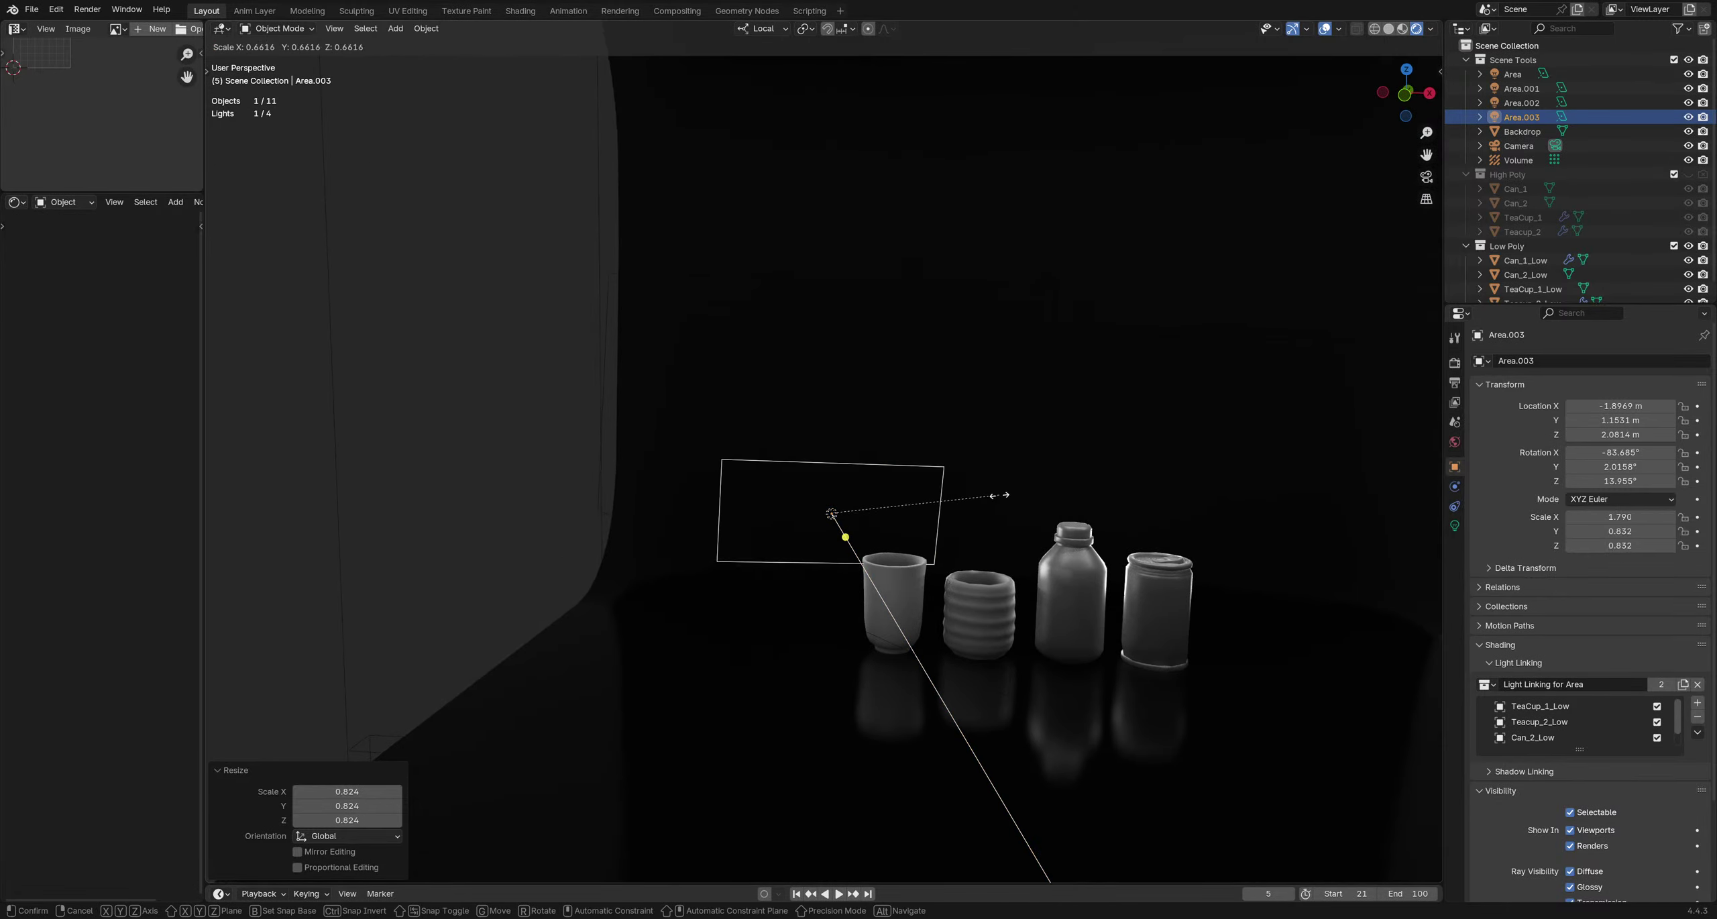
alt+scroll(953, 500, up, 3)
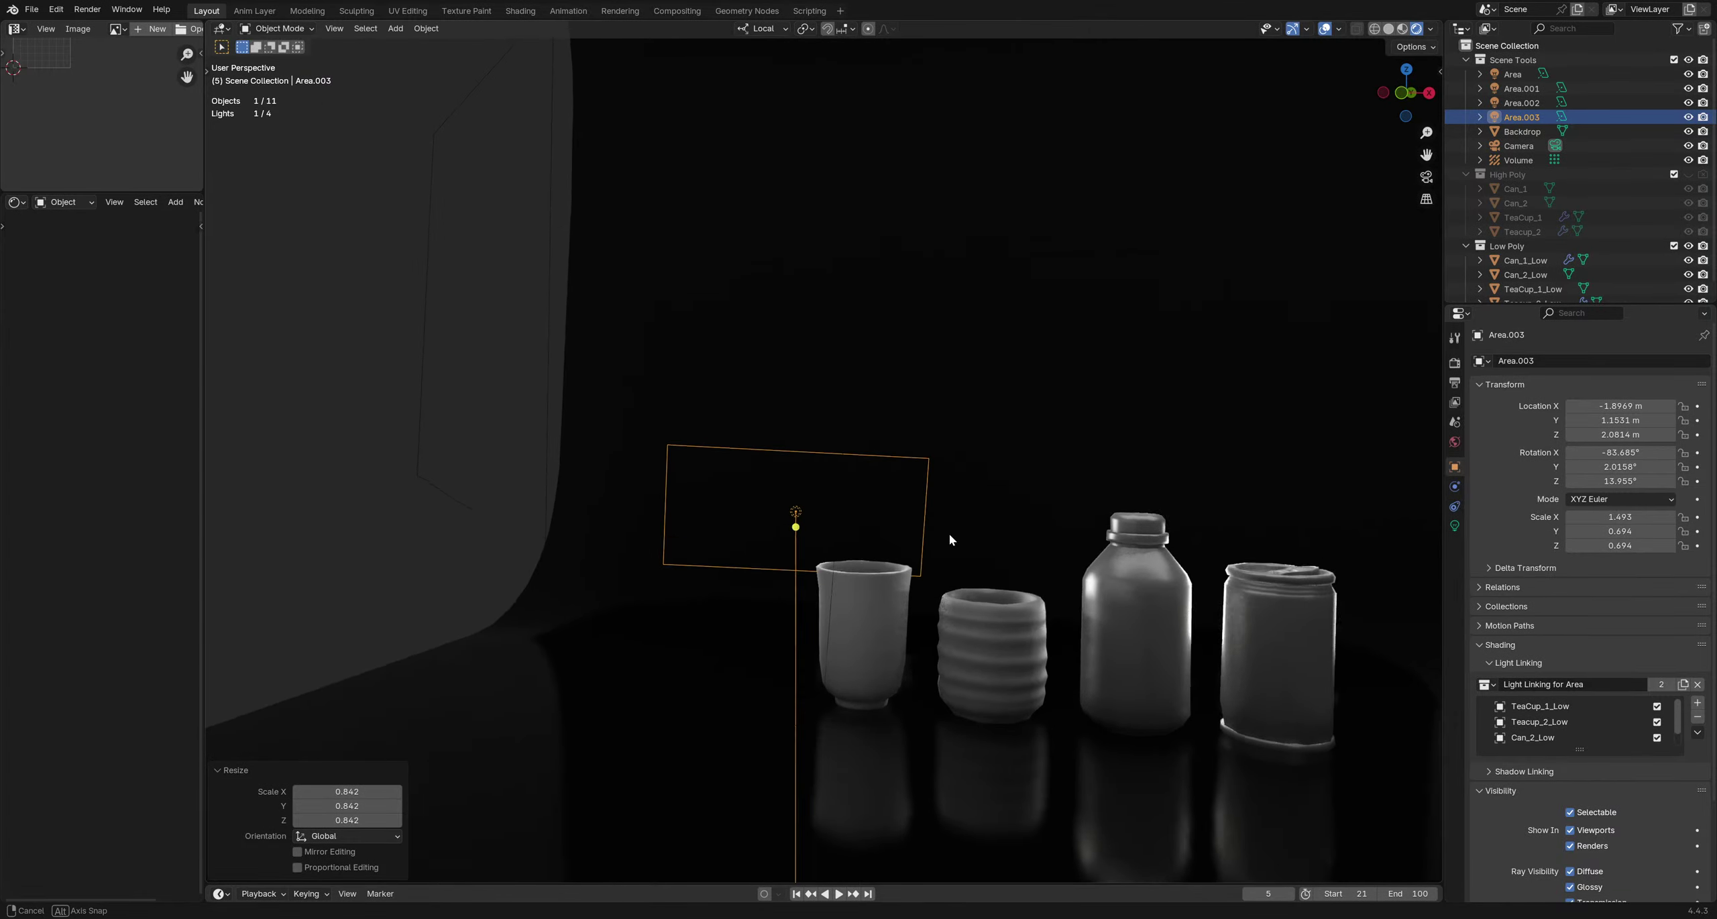
alt+scroll(946, 530, down, 2)
key(x)
key(x)
click(905, 519)
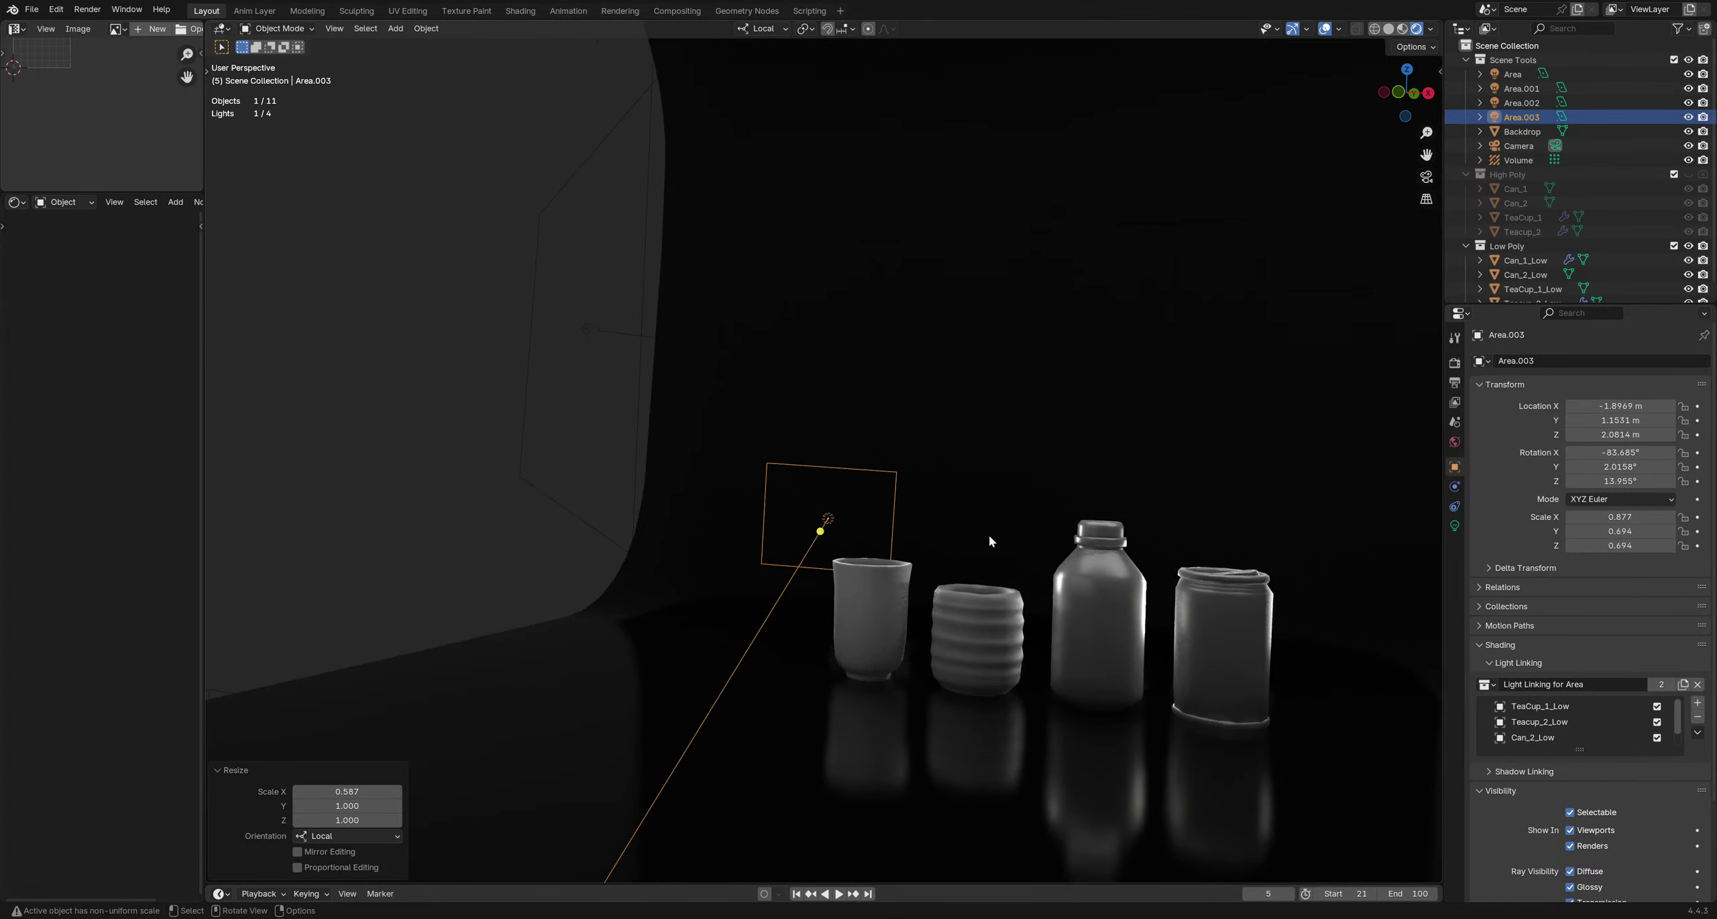
Rotate the duplicated light and move it closer to the smooth teacup, at about X -1.61, Y 1.19, Z 2.04 m
key(r)
click(1027, 433)
middle_drag(1027, 432, 1191, 605)
key(r)
click(1052, 624)
key(g)
click(1077, 631)
key(g)
click(1040, 603)
key(r)
click(1200, 604)
Tilt the duplicated light toward the cups from a side view and shift it behind the smooth teacup
middle_drag(1363, 495, 1073, 371)
key(r)
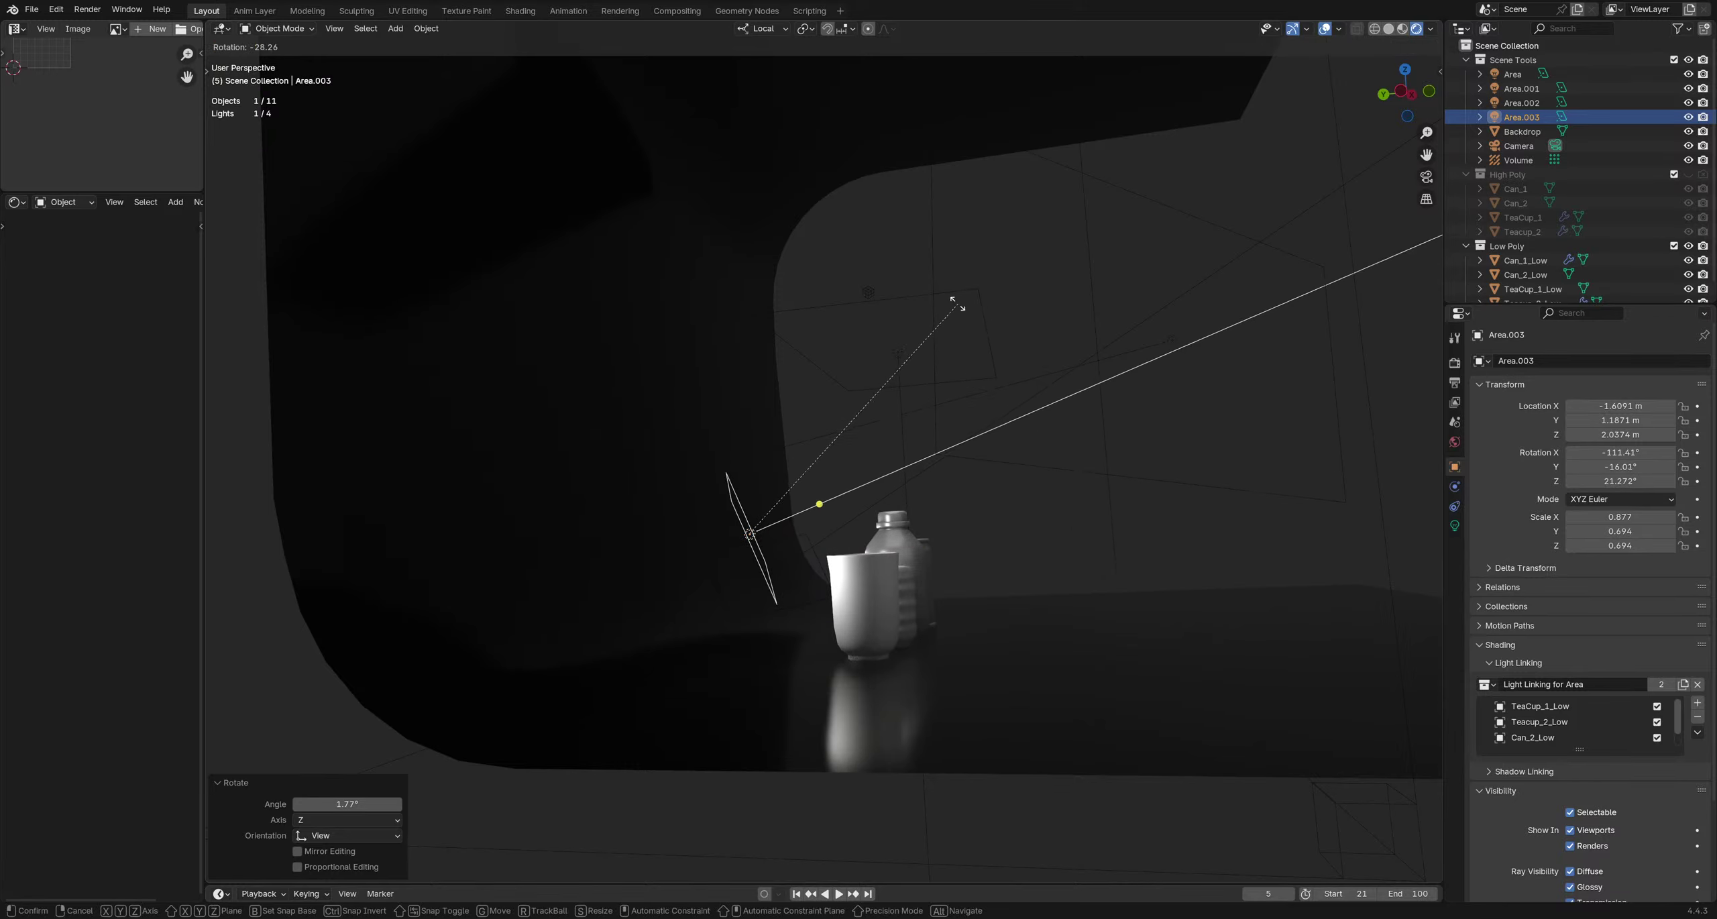
click(939, 299)
key(g)
click(911, 315)
Try another rotation of the duplicated light from a front view and undo it
middle_drag(911, 316, 872, 493)
key(r)
click(956, 463)
key(ctrl+z)
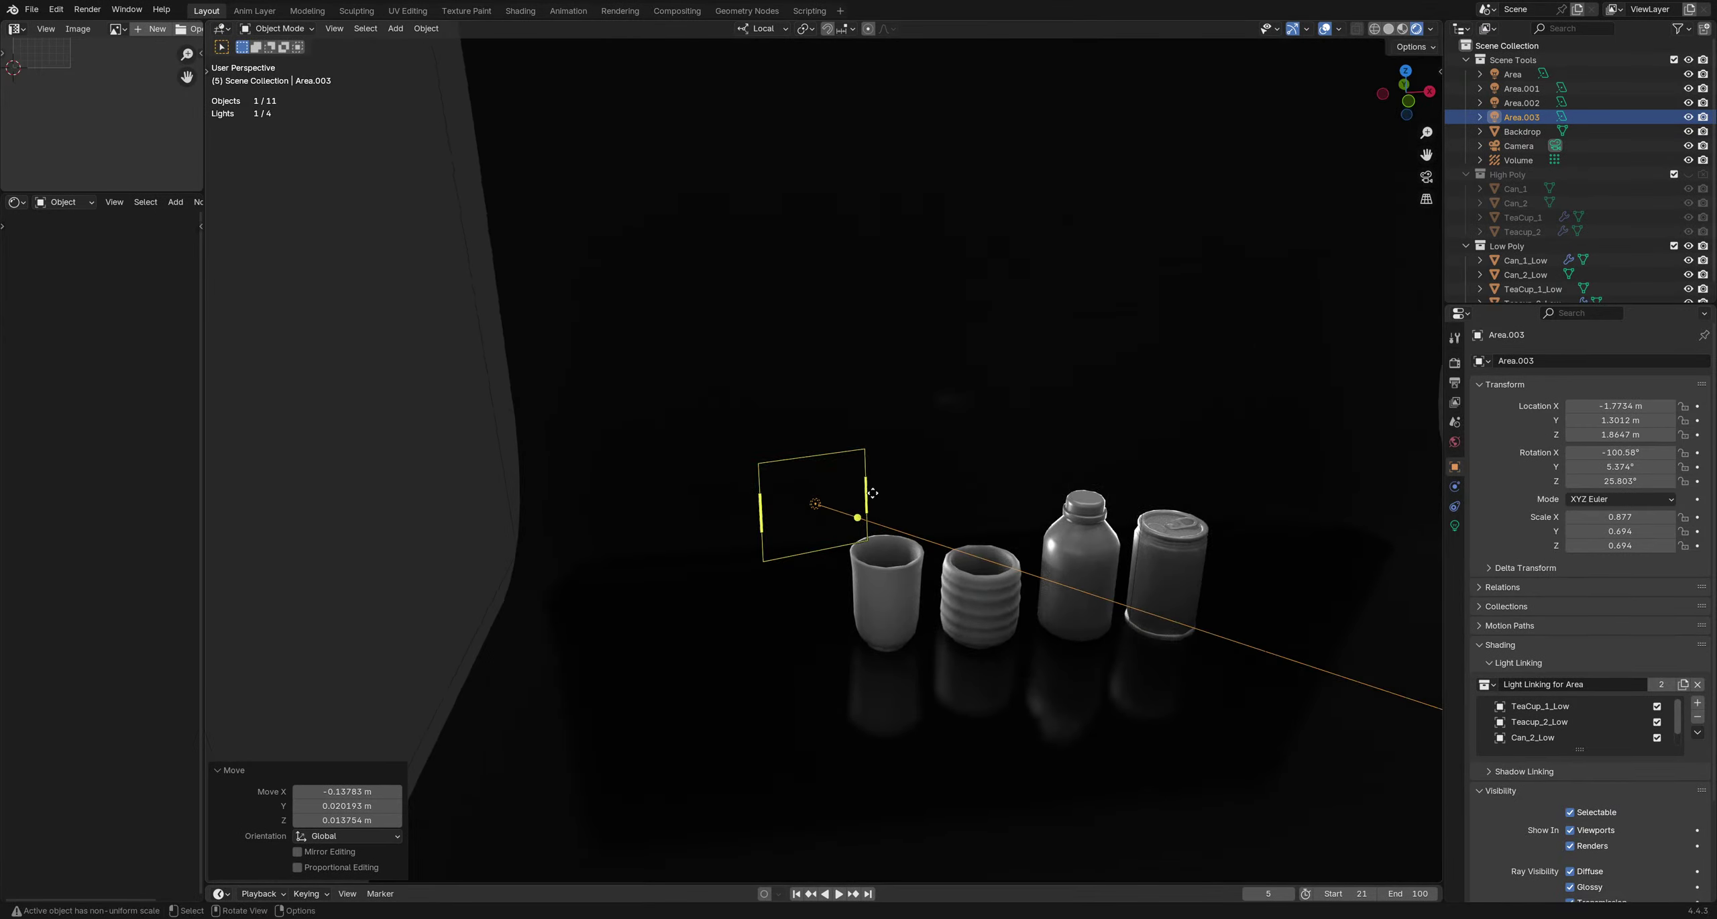
Raise the rear area light's power to 34.2 W, judging the brightness through the camera
key(KP_0)
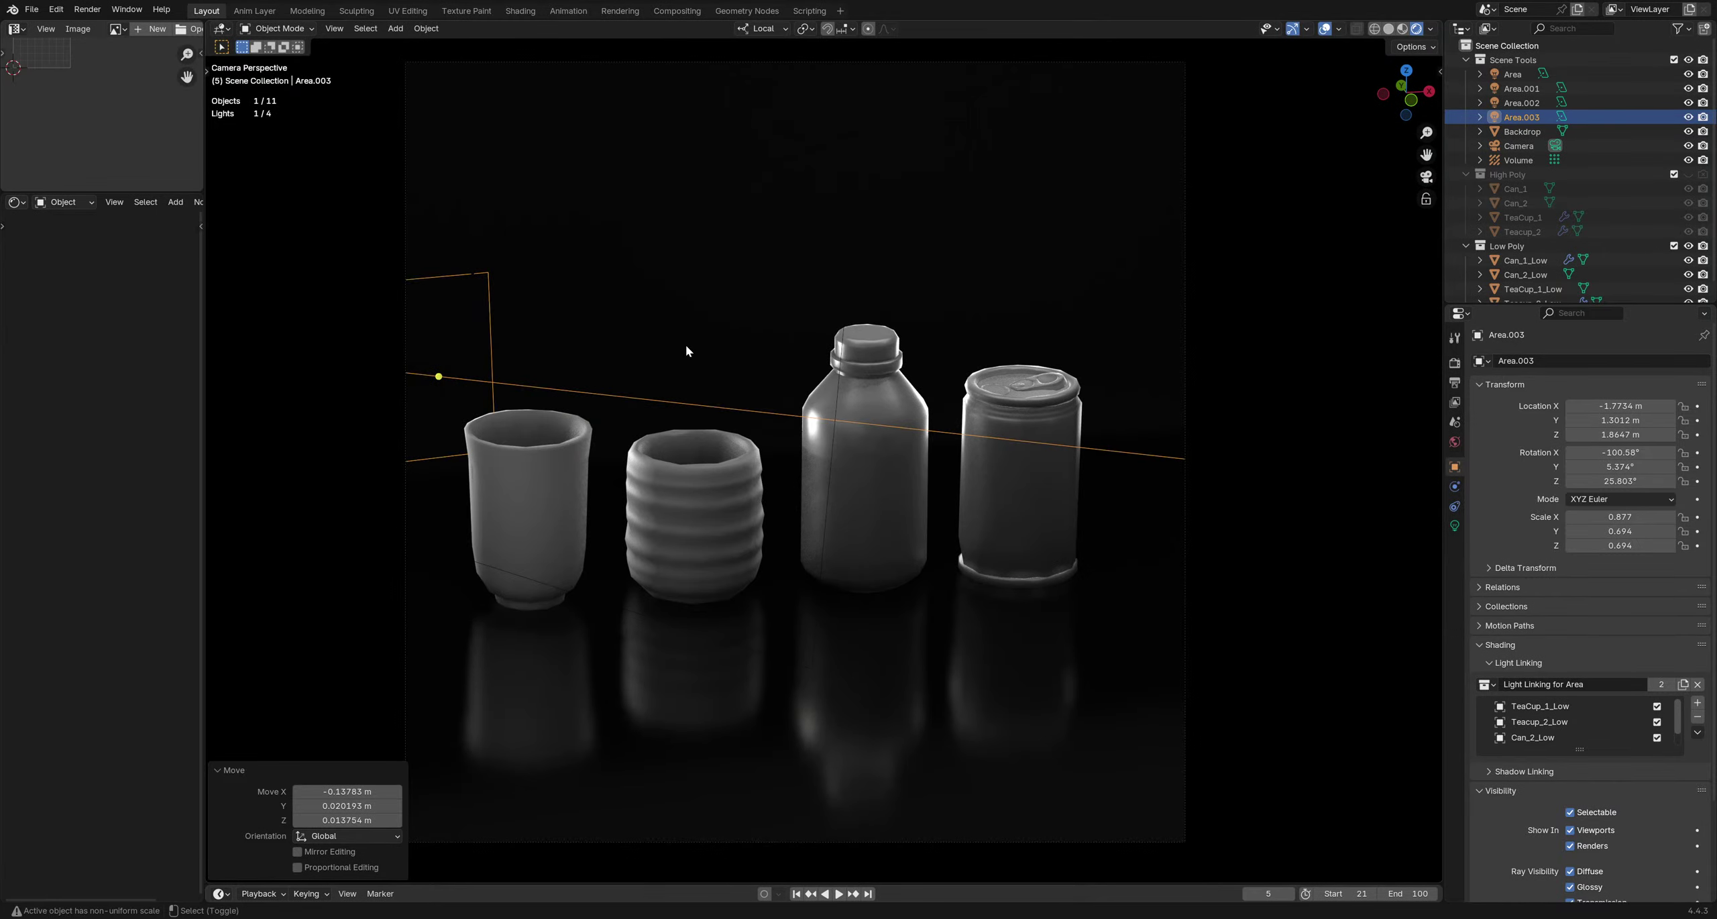
click(1454, 525)
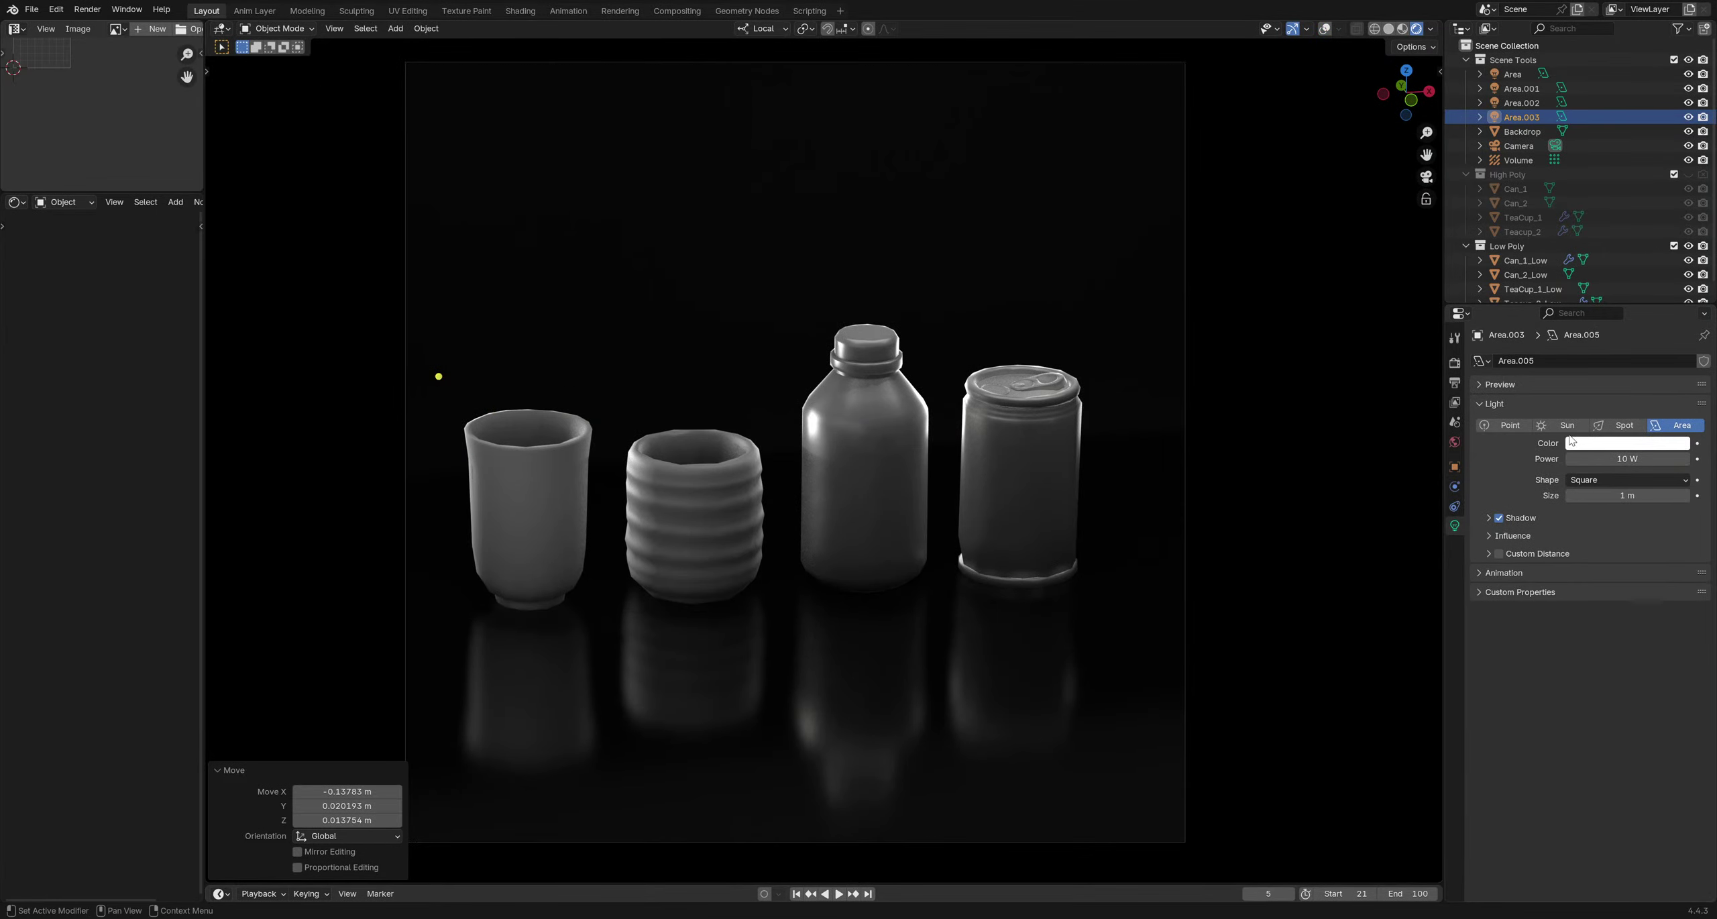
drag(1601, 457, 1703, 456)
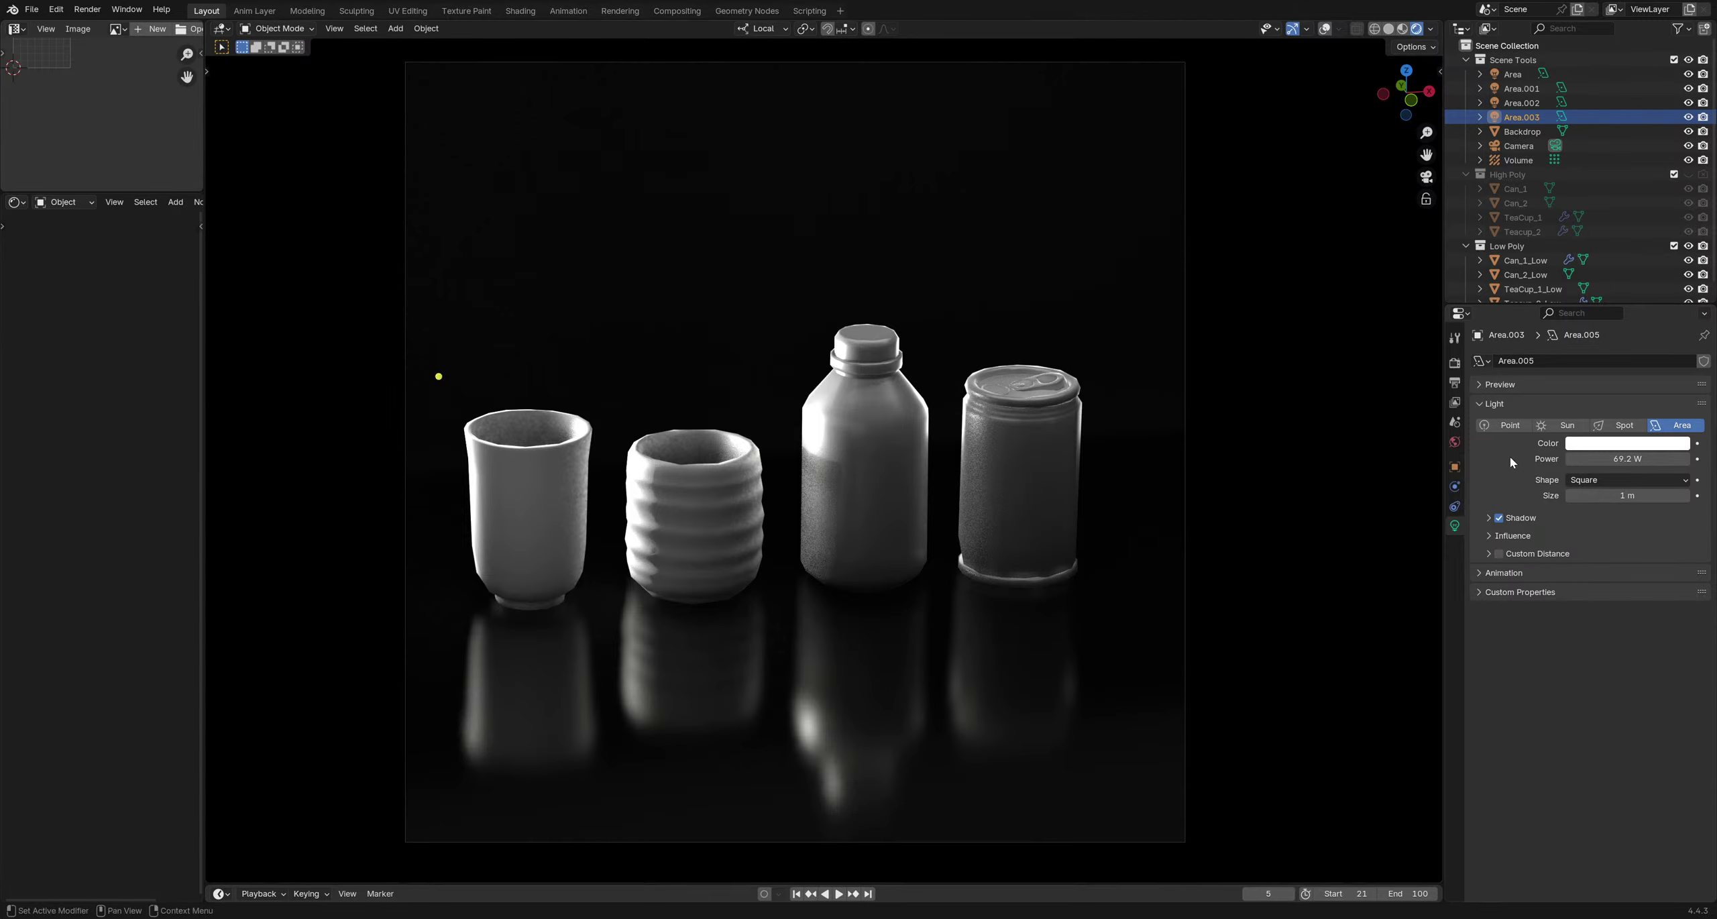
key(h)
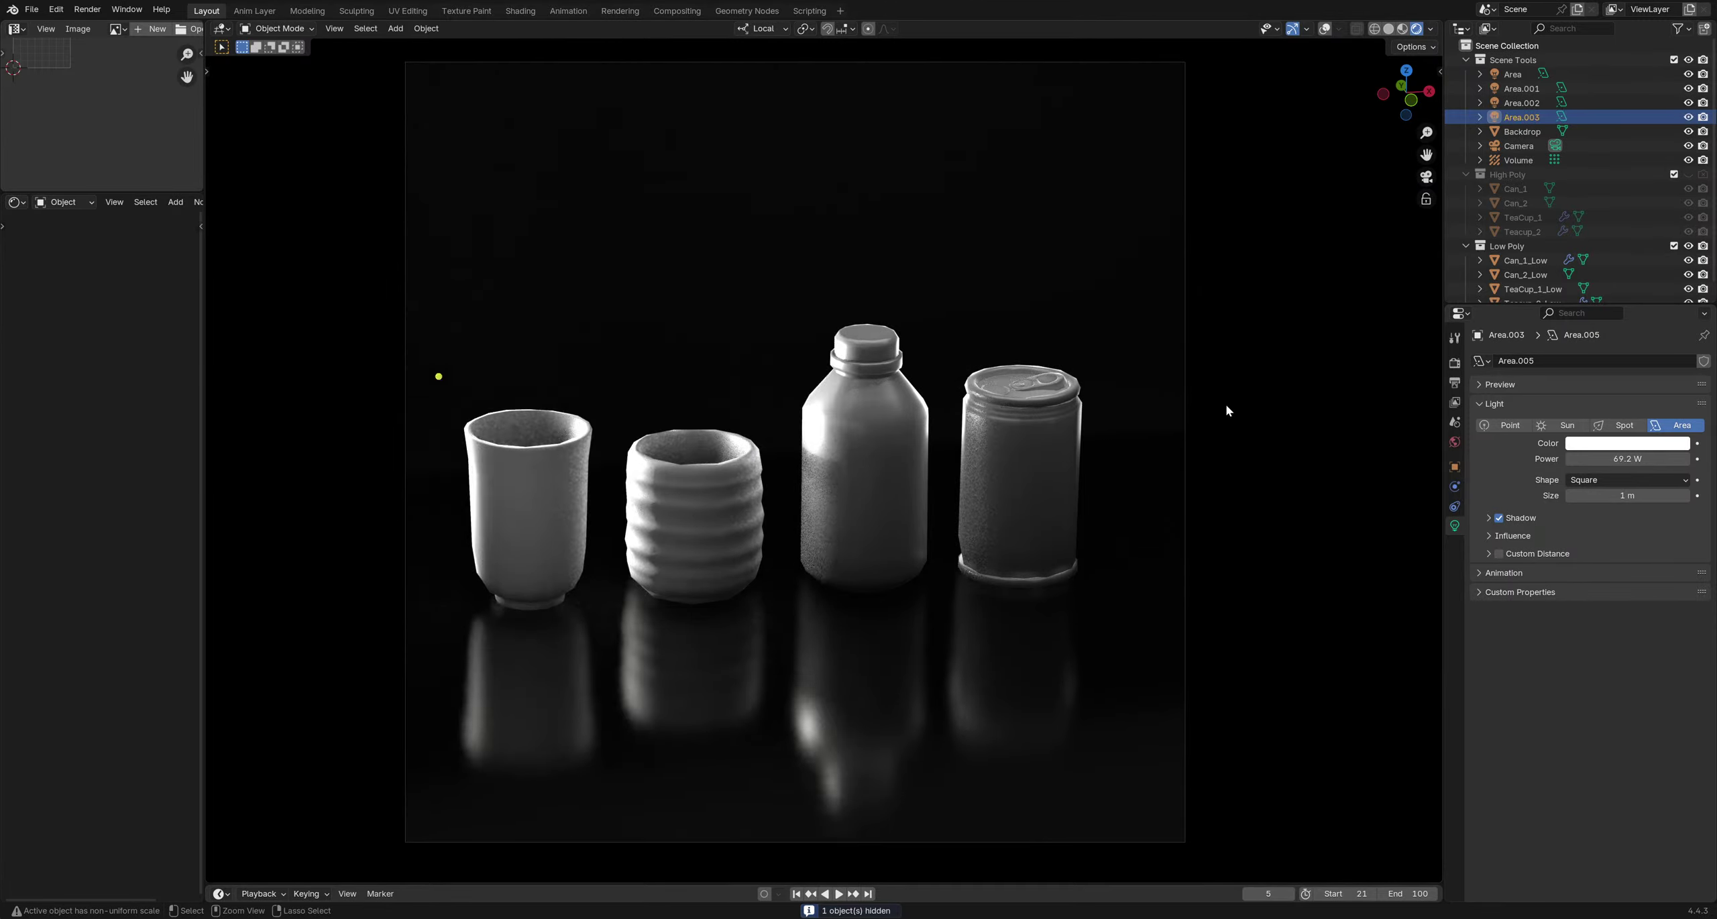
double_click(1627, 459)
text(47.3)
key(Return)
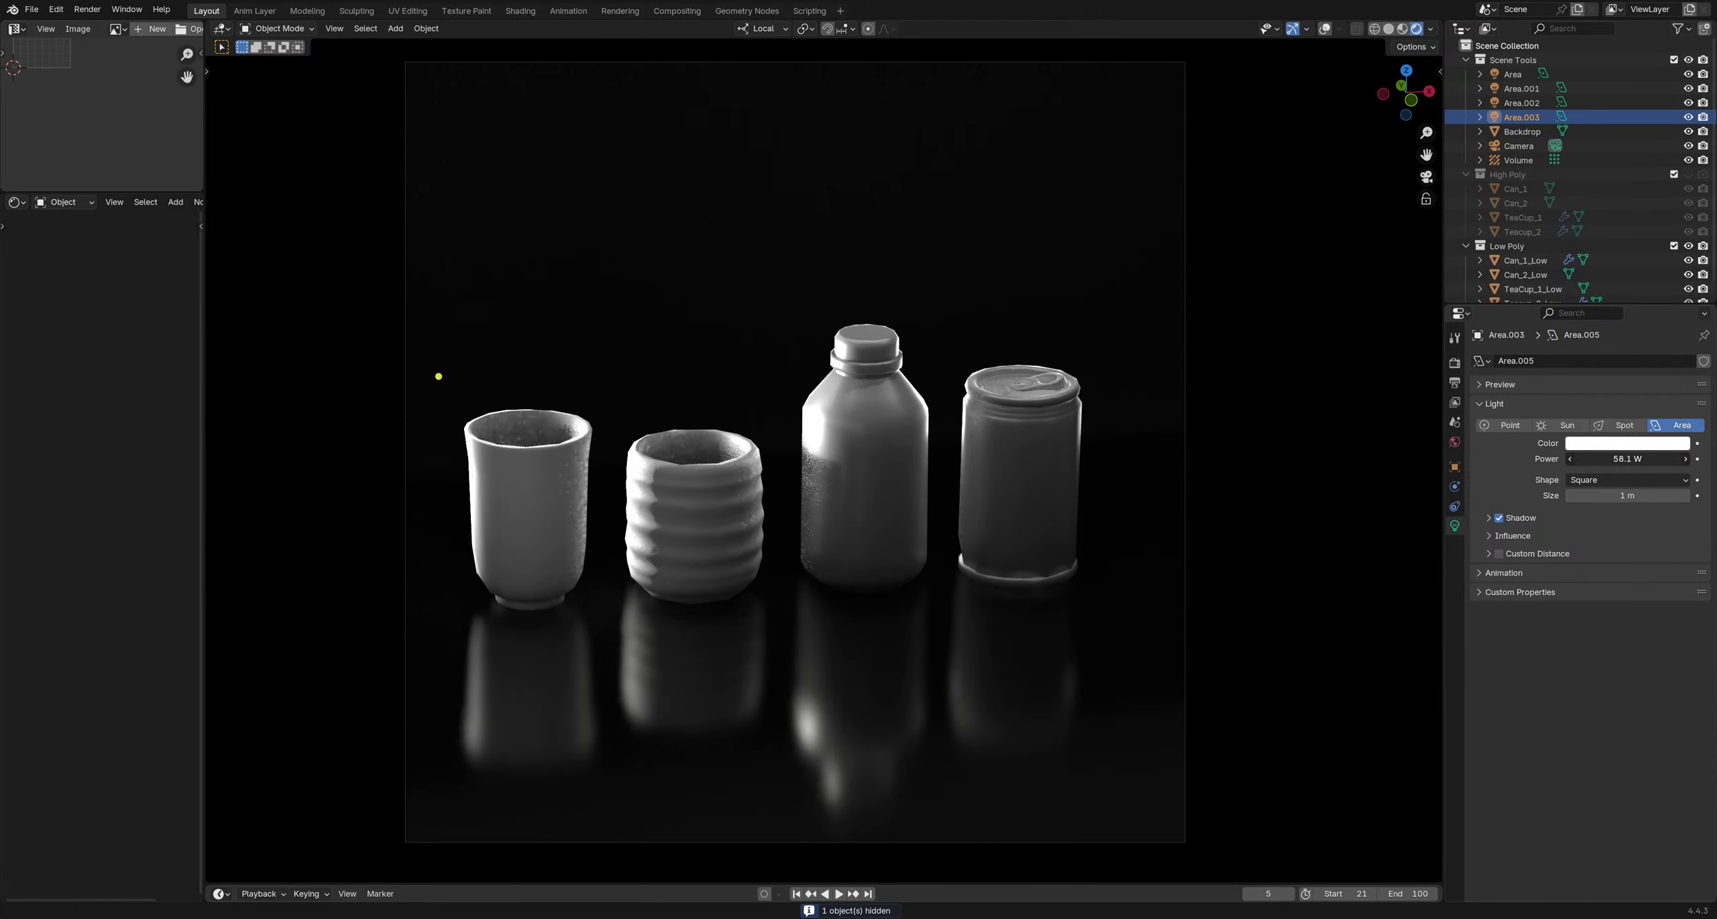
mouse_move(1627, 459)
mouse_down()
mouse_move(1609, 459)
mouse_move(1629, 459)
mouse_up()
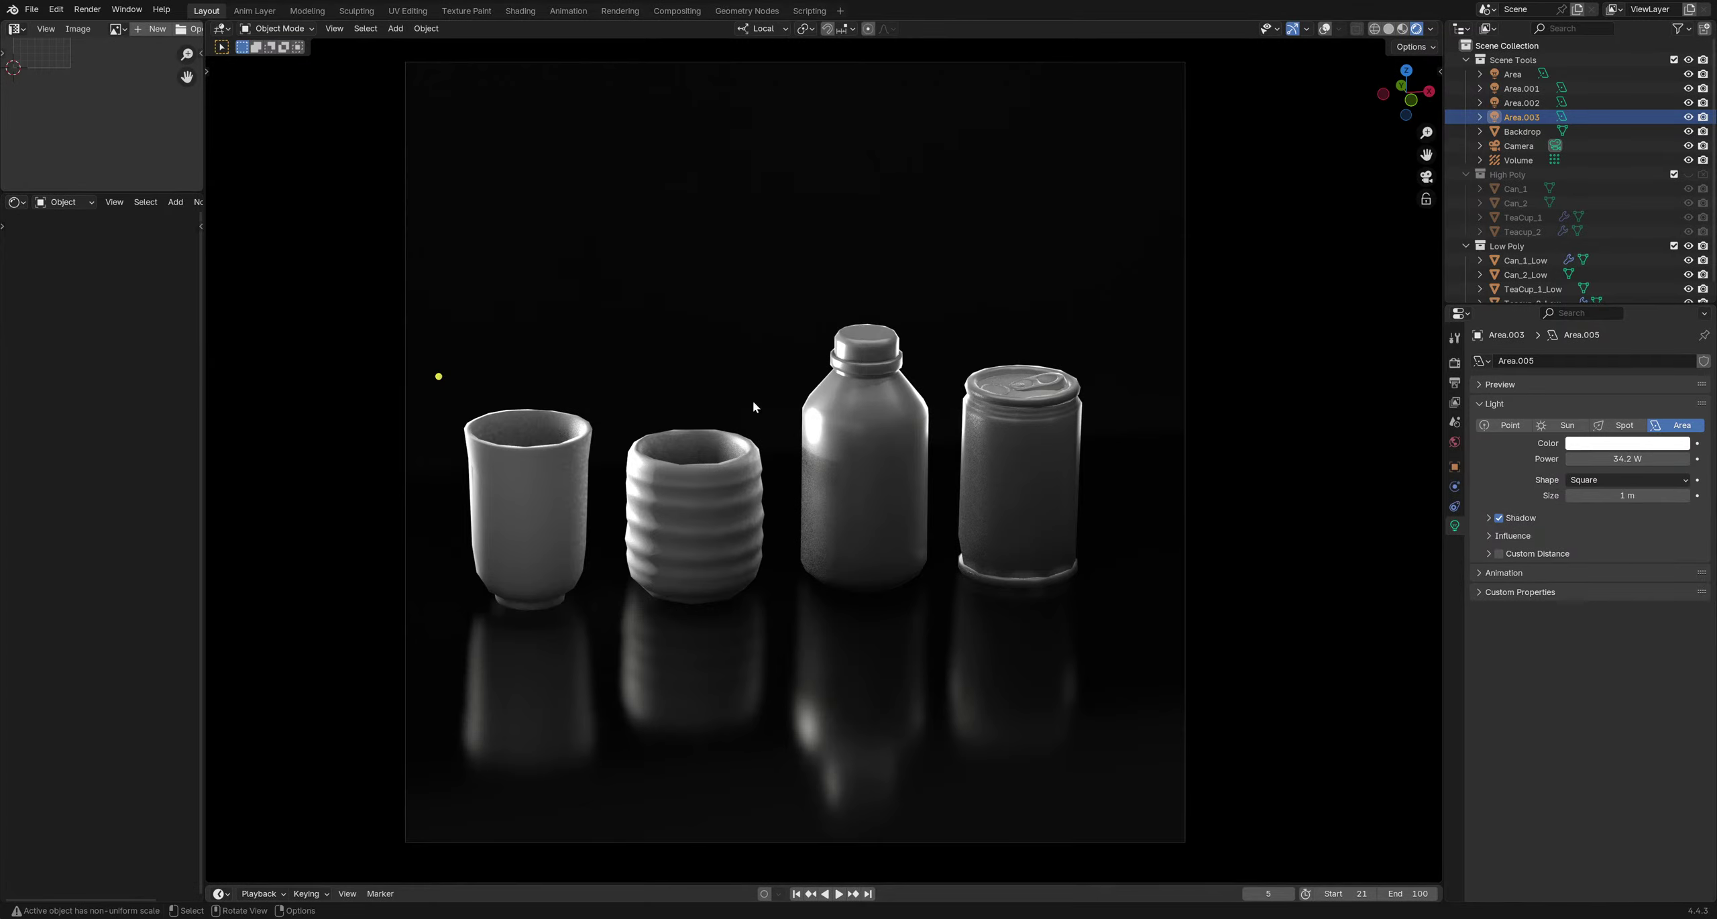
Reshape the area light into a wide strip: scale local X by about 2.77, everything by 0.446, and local X again by 1.576
middle_drag(753, 400, 825, 476)
scroll(861, 490, up, 5)
key(shift+alt+z)
scroll(865, 486, up, 3)
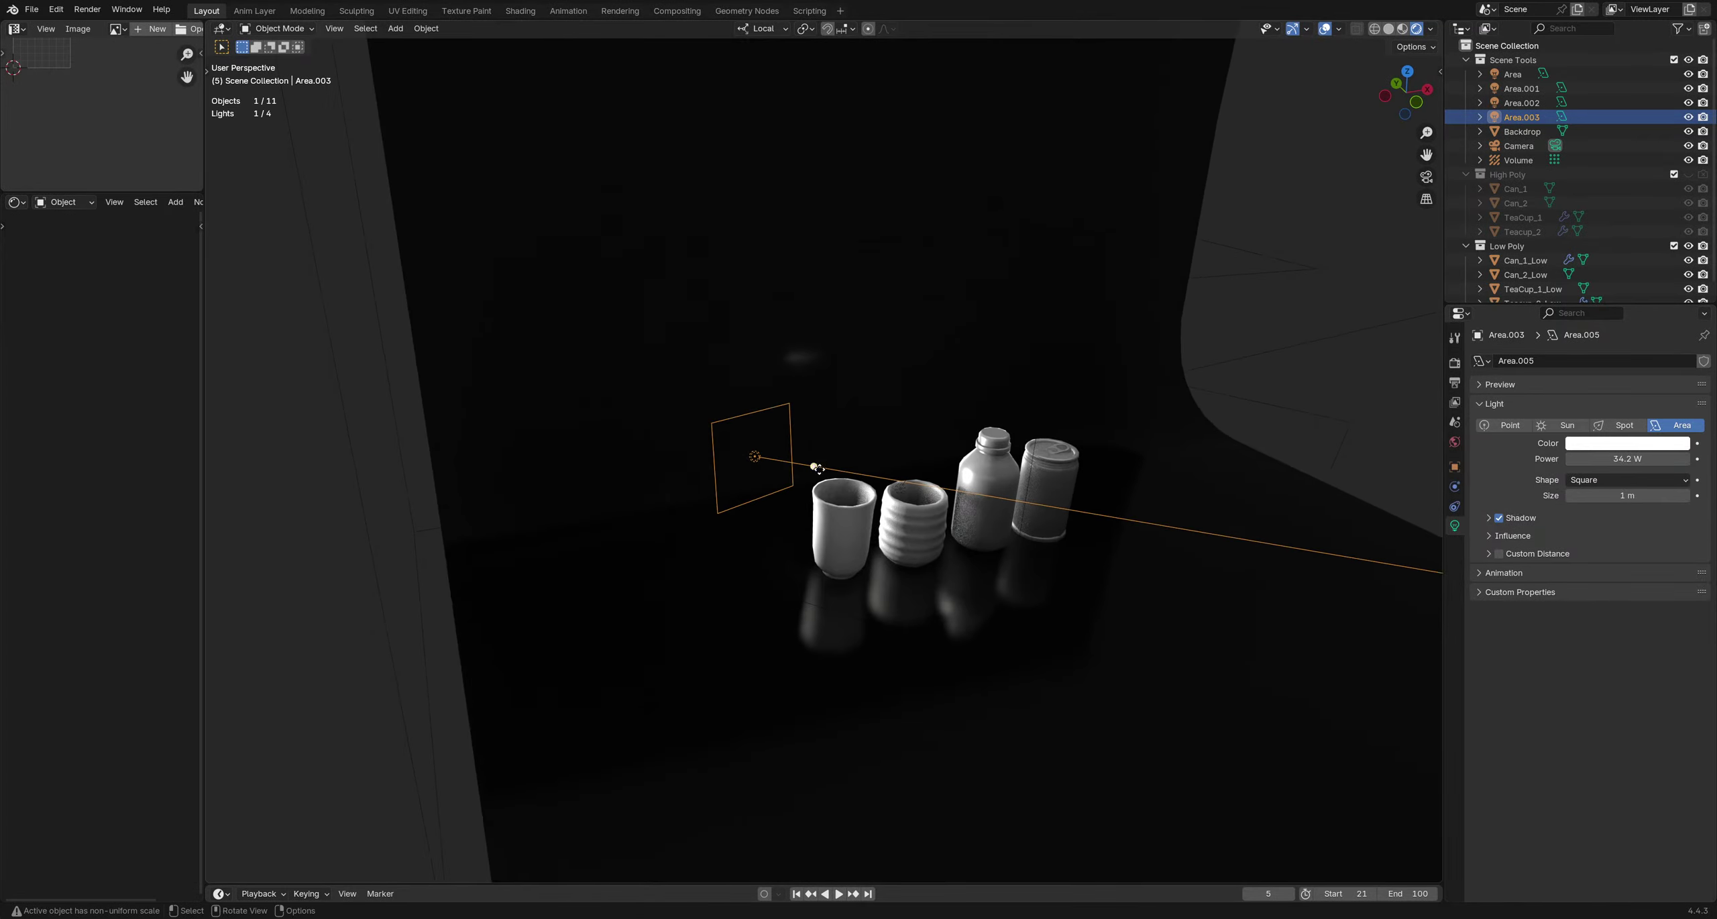
middle_drag(946, 459, 892, 447)
key(s)
key(x)
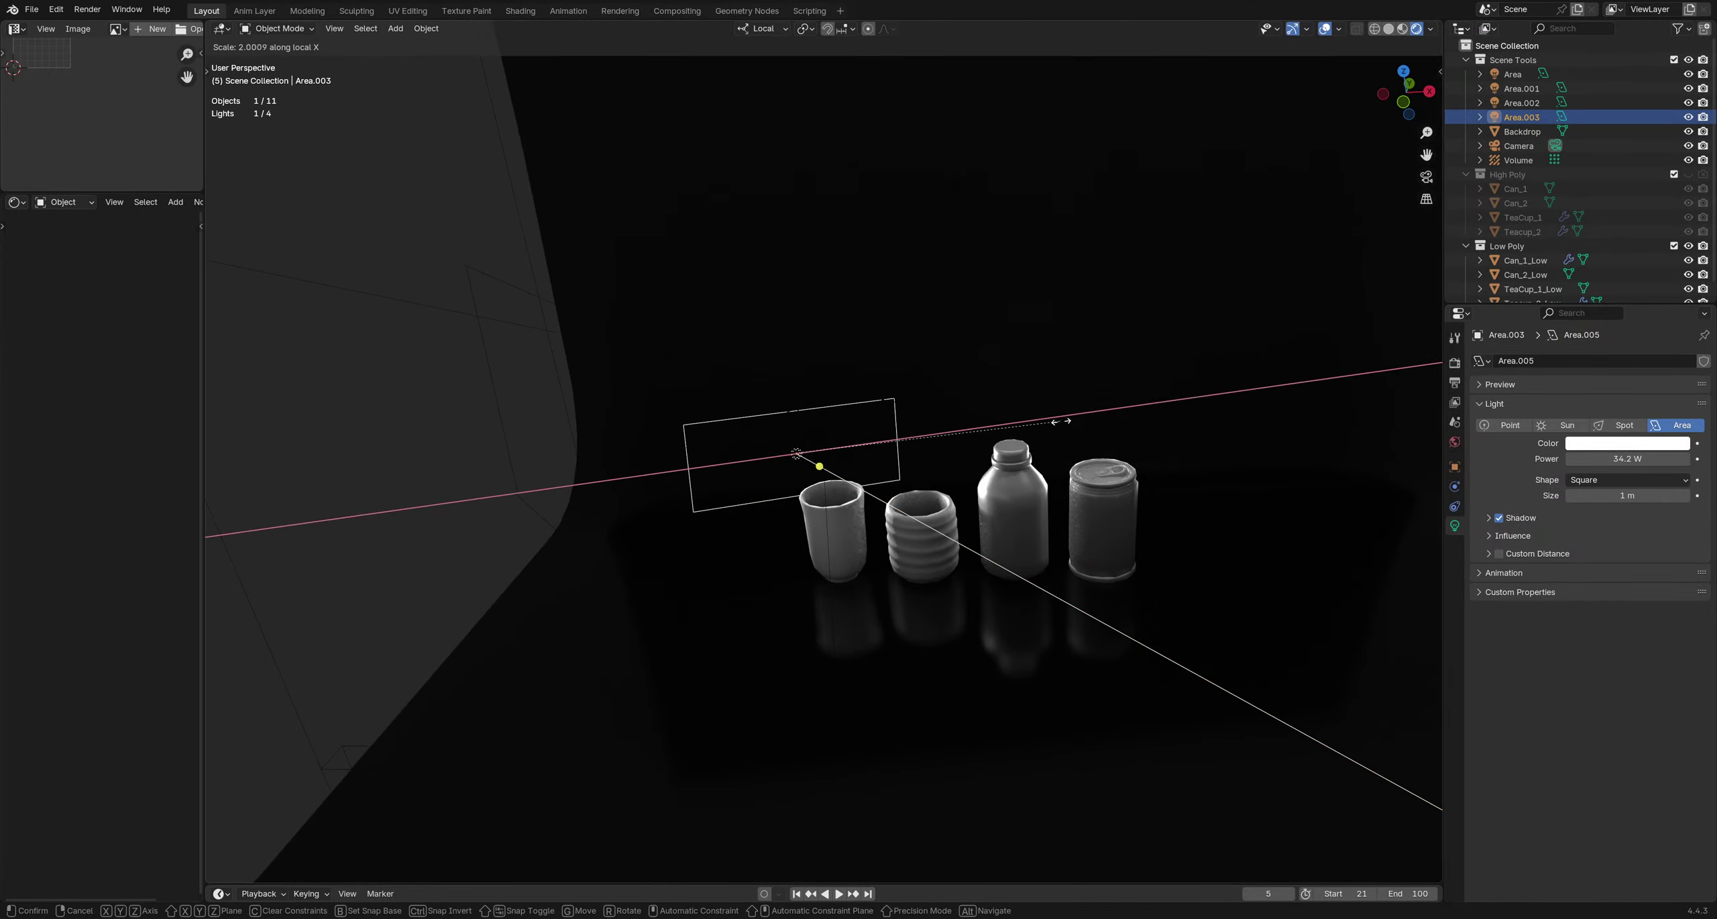
click(1148, 411)
key(s)
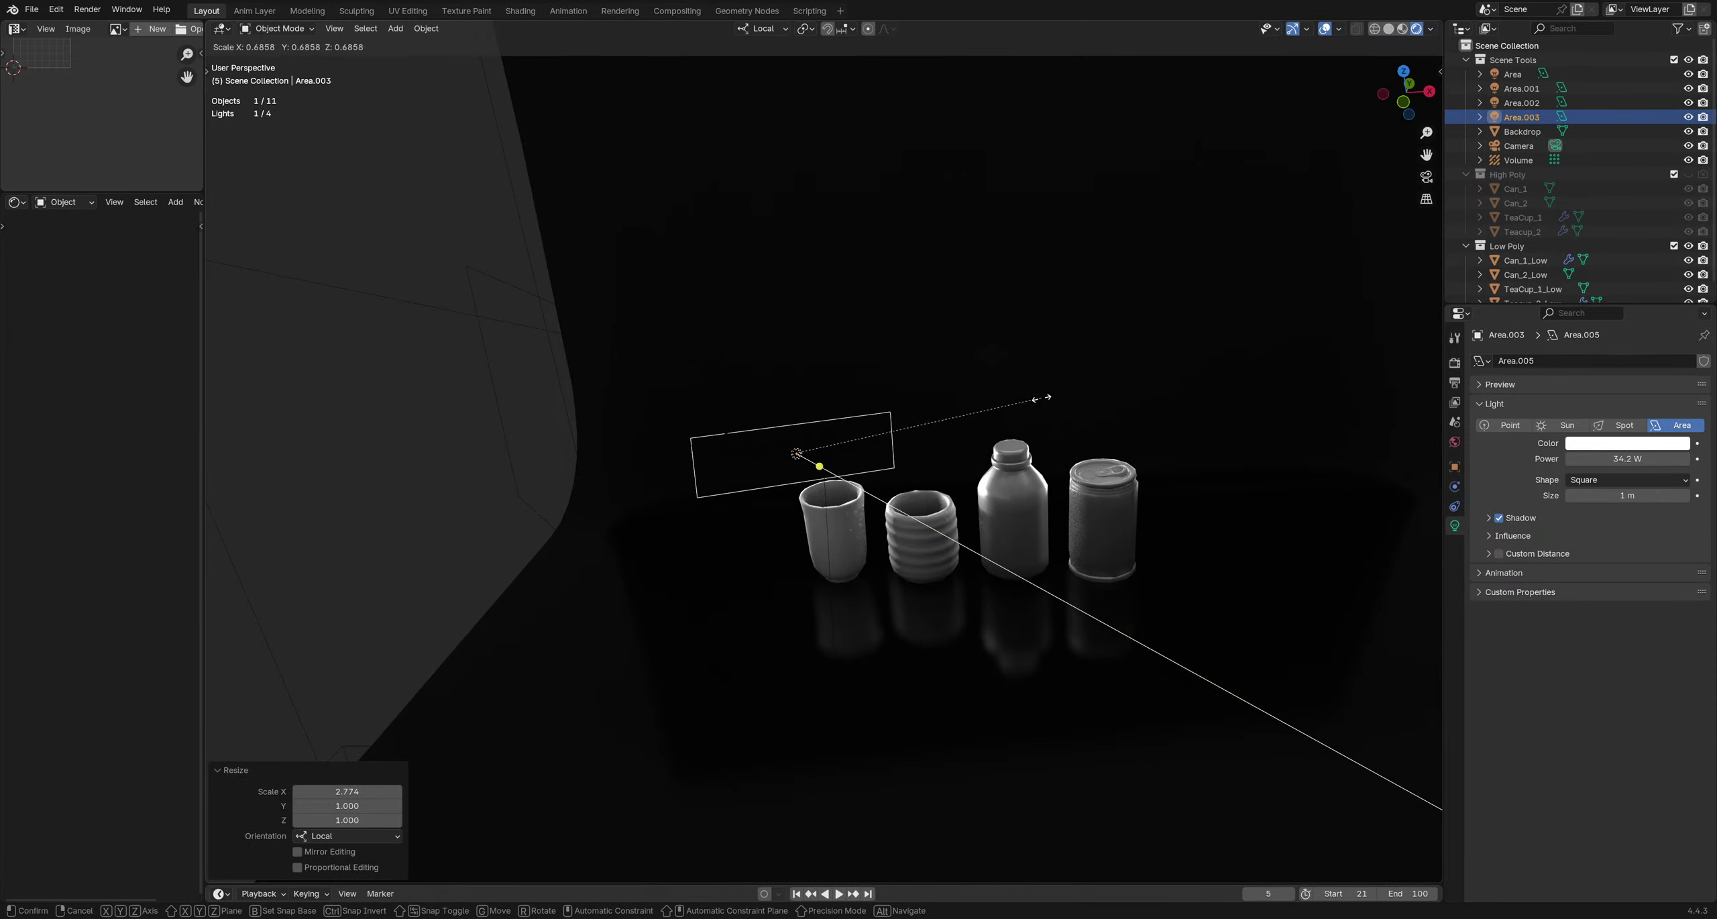
key(x)
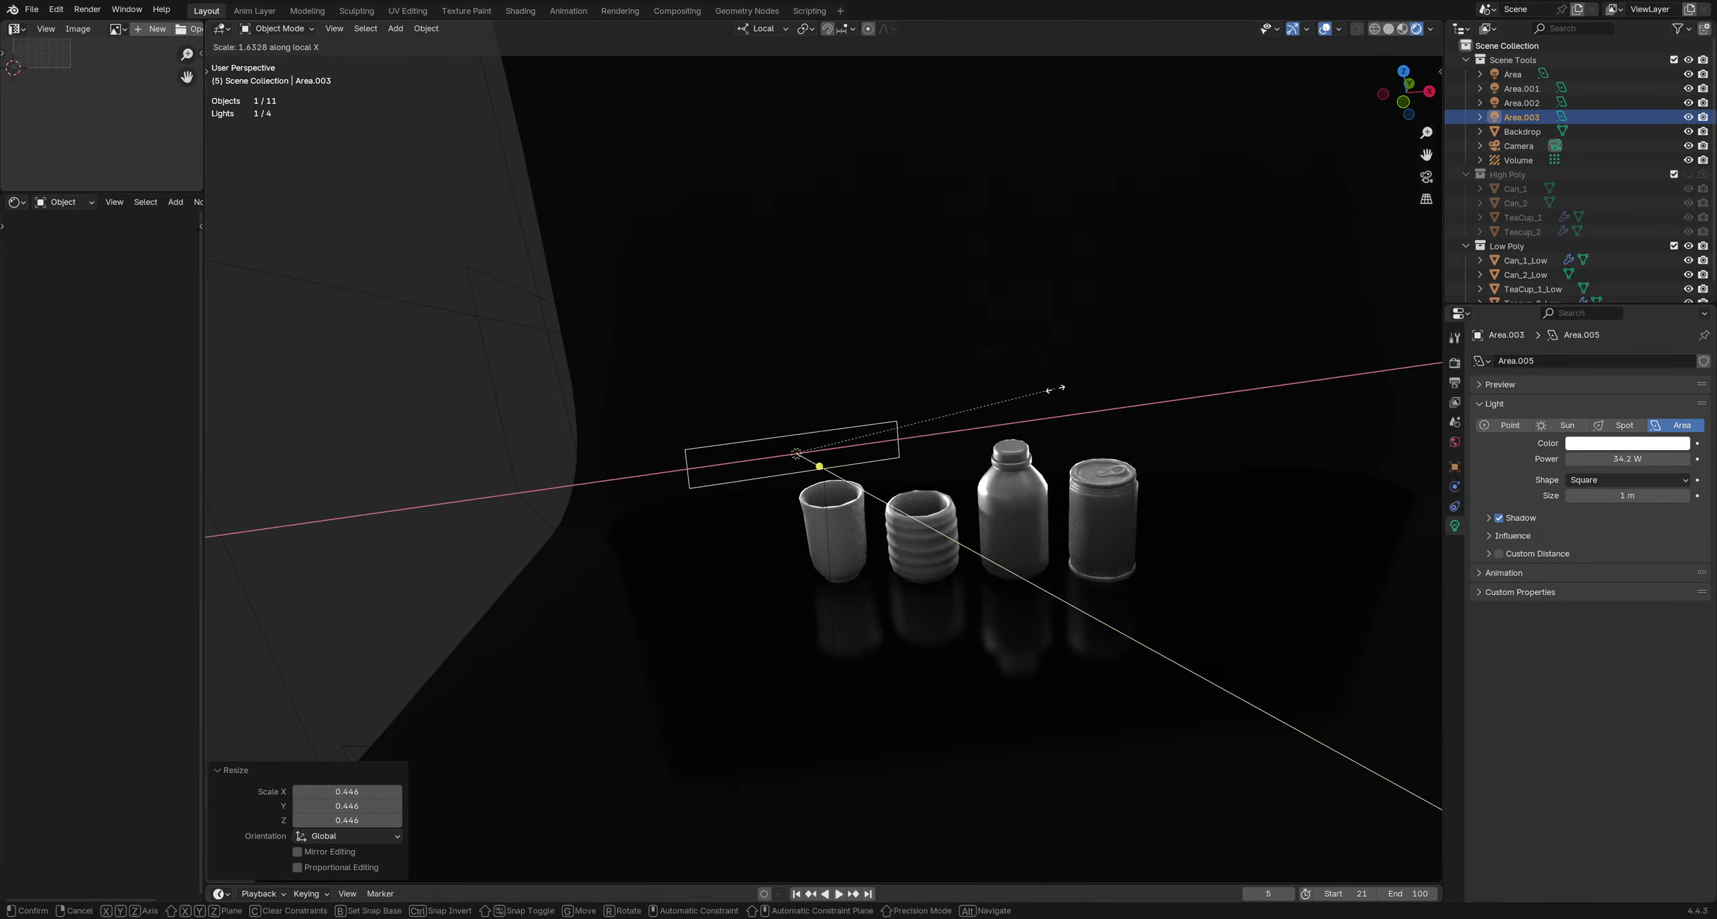
click(1054, 383)
Tilt the area light about 34.1° downward from a side view and raise it above and behind the teacups
middle_drag(1053, 383, 929, 427)
key(r)
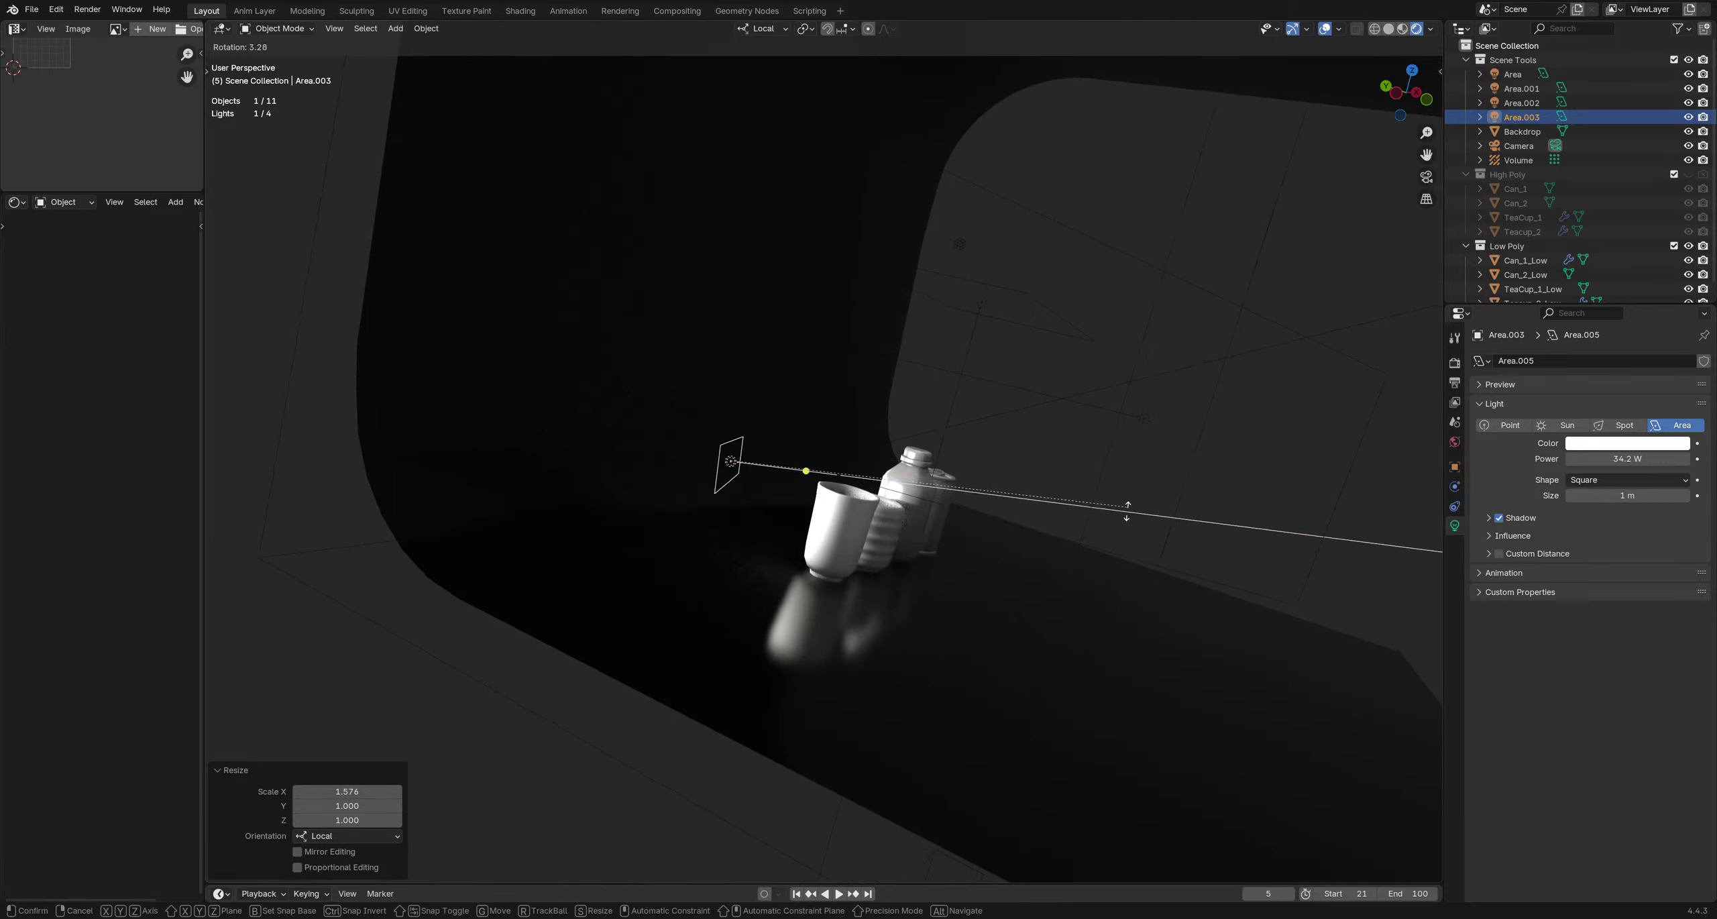
click(956, 632)
key(g)
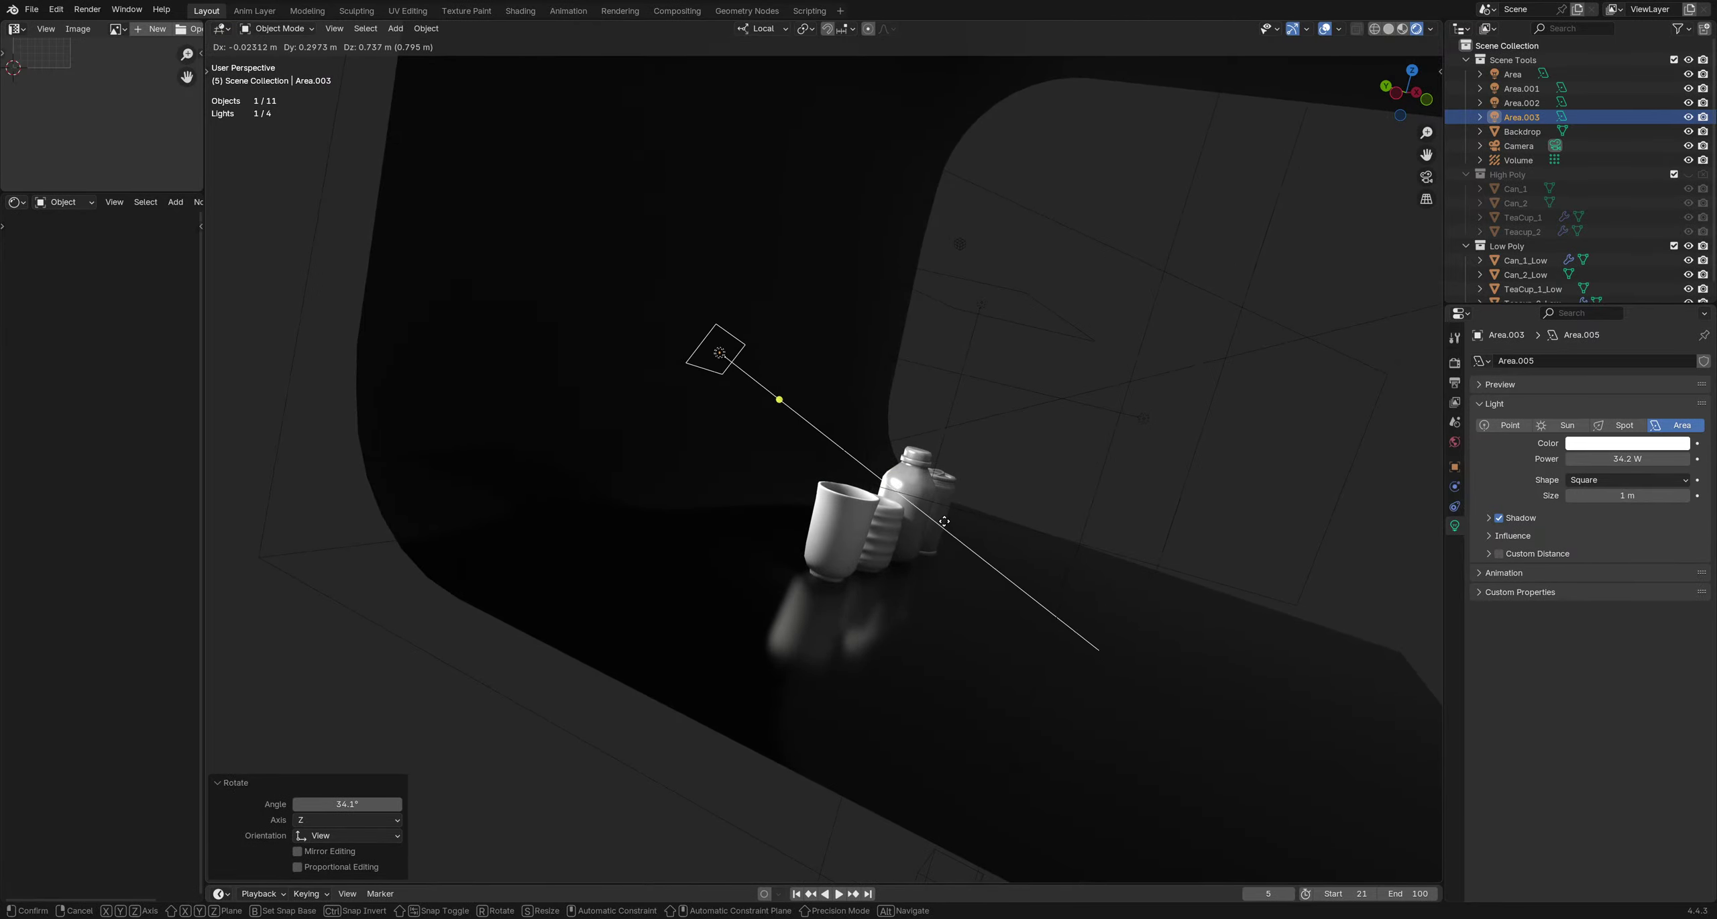
click(939, 516)
Move and turn the strip light from several raised angles, including a 7.42° rotation and a final nudge of about -0.04 m in X
middle_drag(939, 516, 941, 481)
key(g)
key(r)
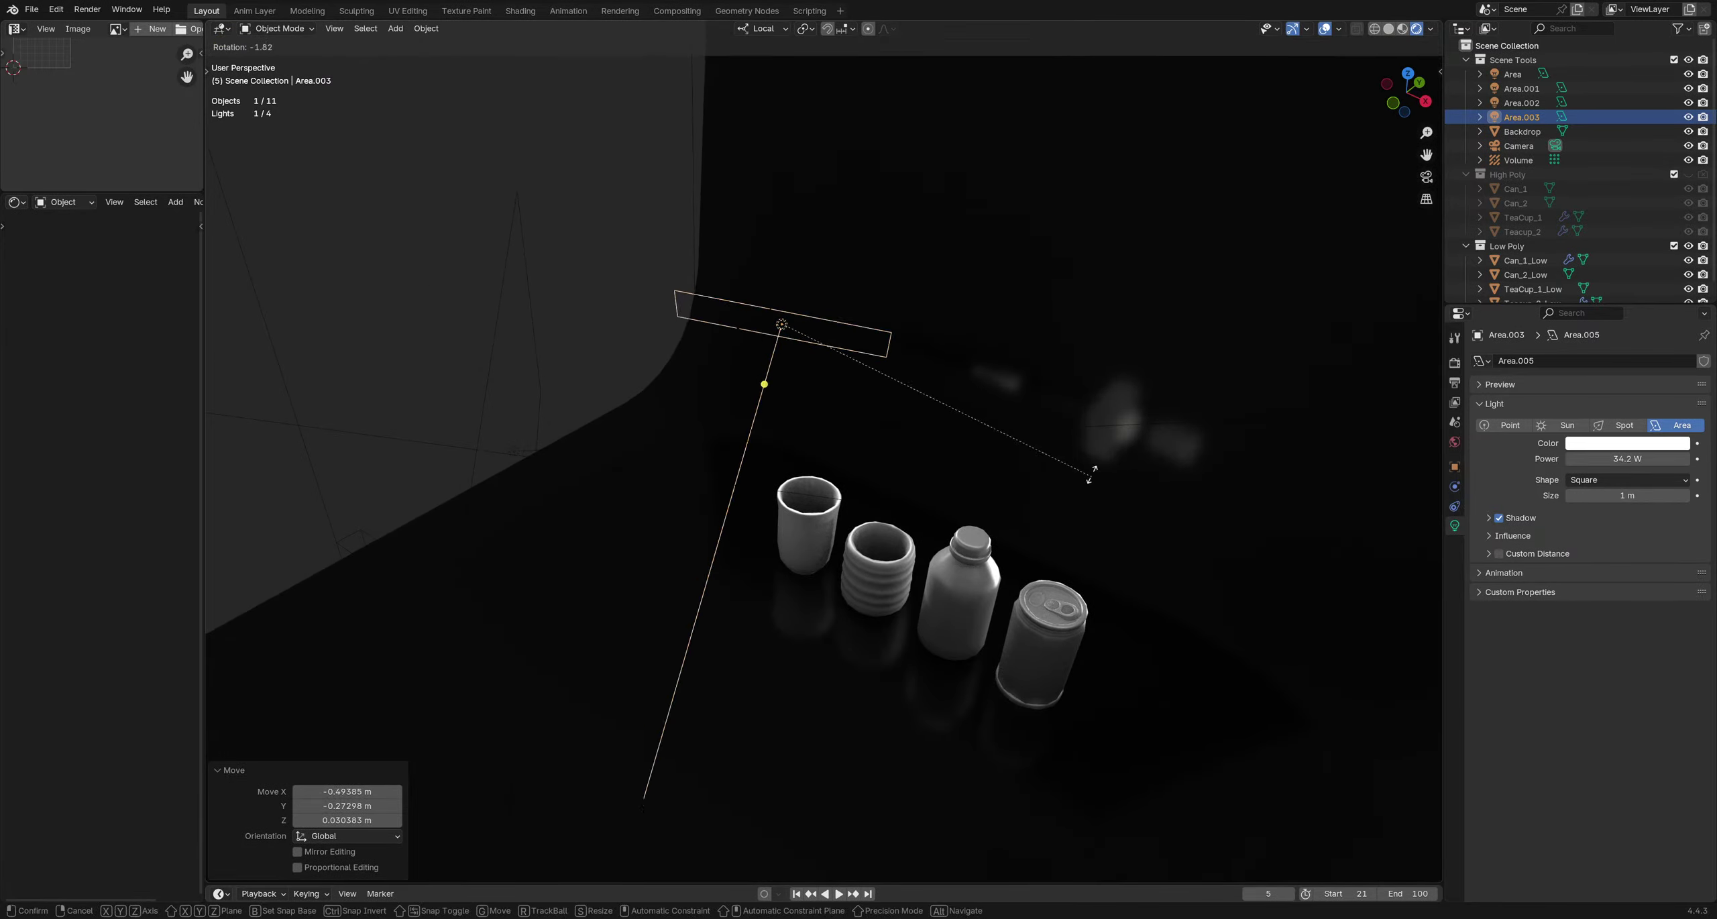
click(1084, 413)
middle_drag(1084, 413, 1060, 464)
key(g)
click(1100, 421)
key(r)
click(946, 556)
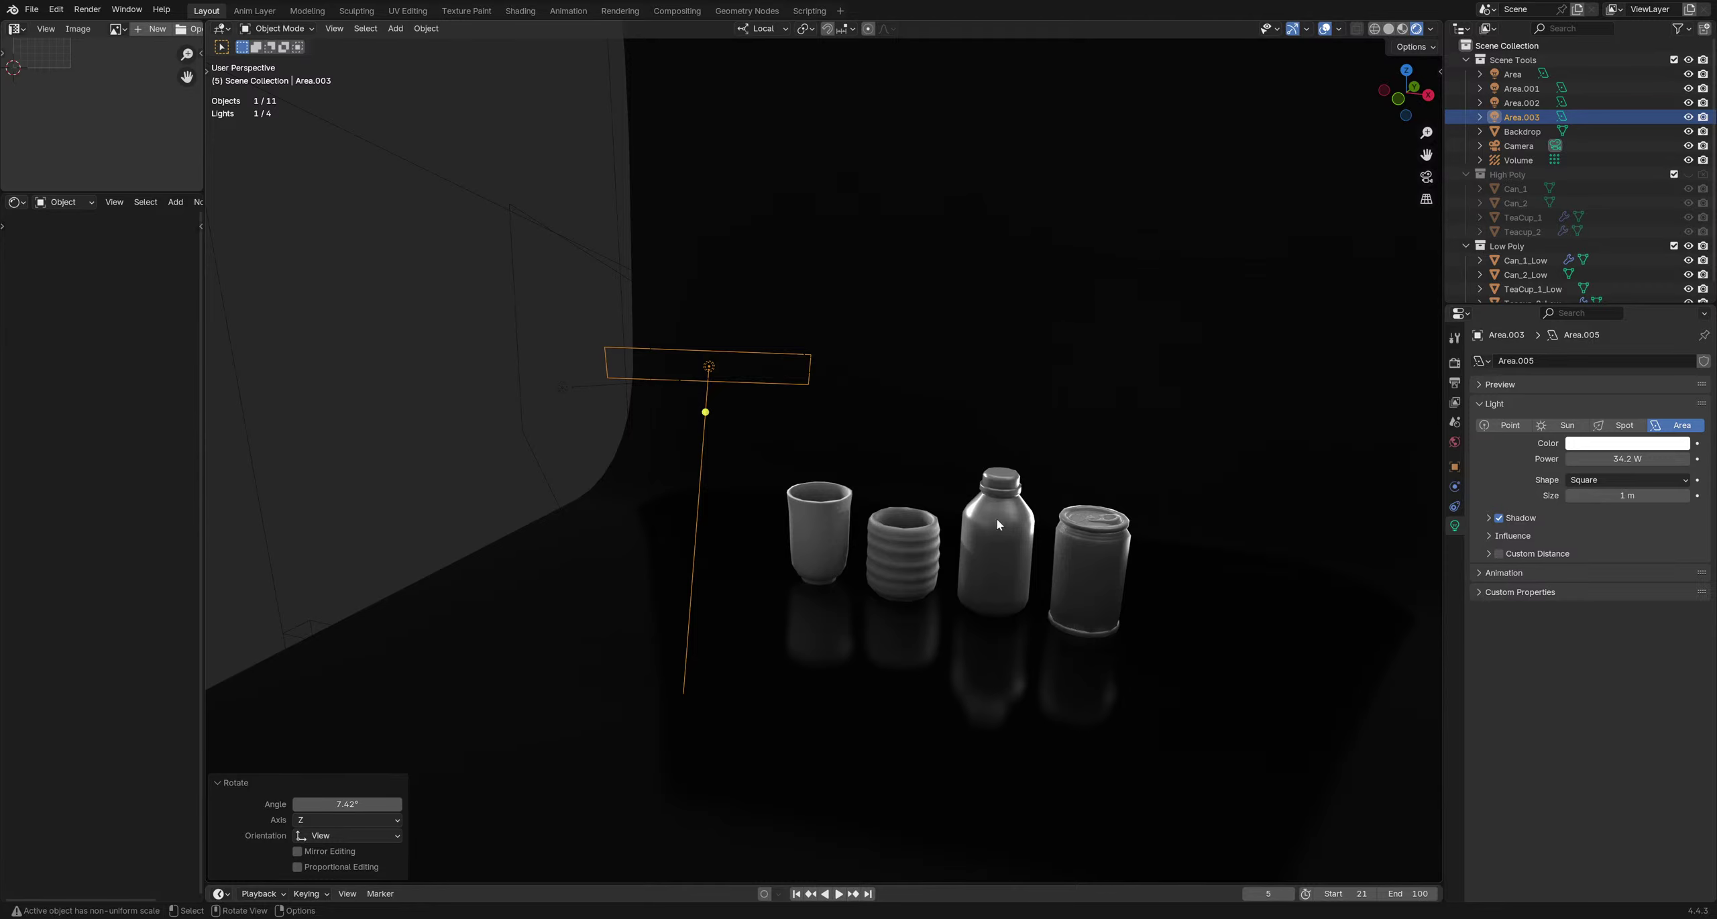
middle_drag(995, 518, 946, 682)
key(g)
click(926, 478)
Examine the strip light's effect on the cups and cans by repeatedly hiding and revealing it
middle_drag(968, 575, 966, 609)
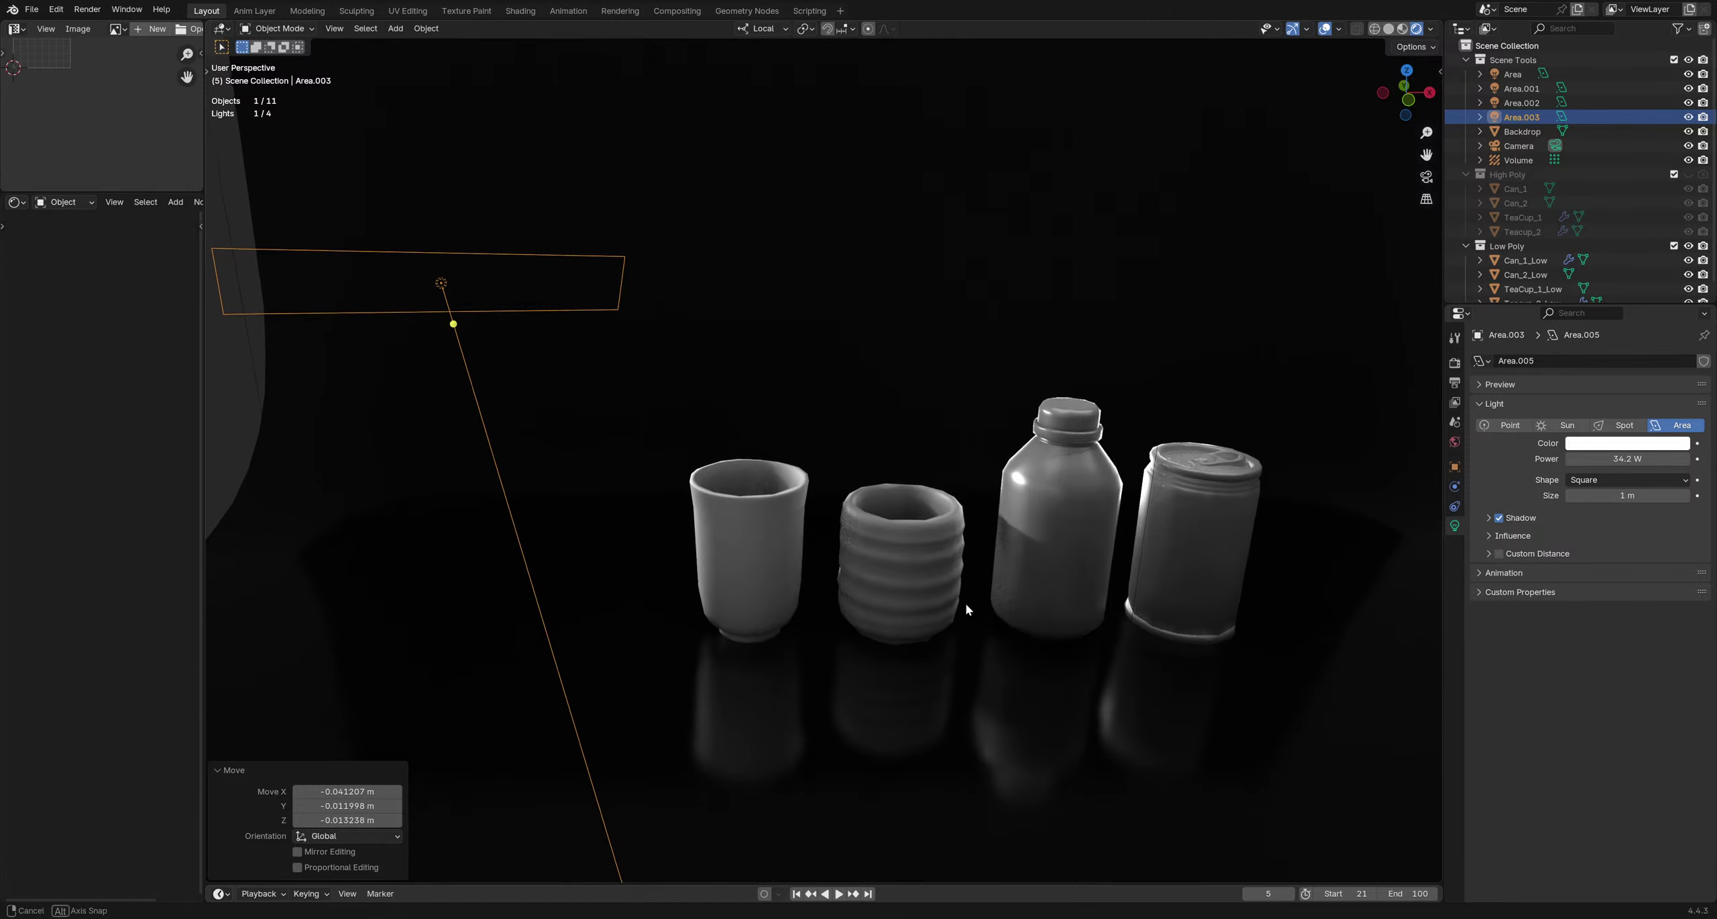
middle_drag(979, 515, 915, 445)
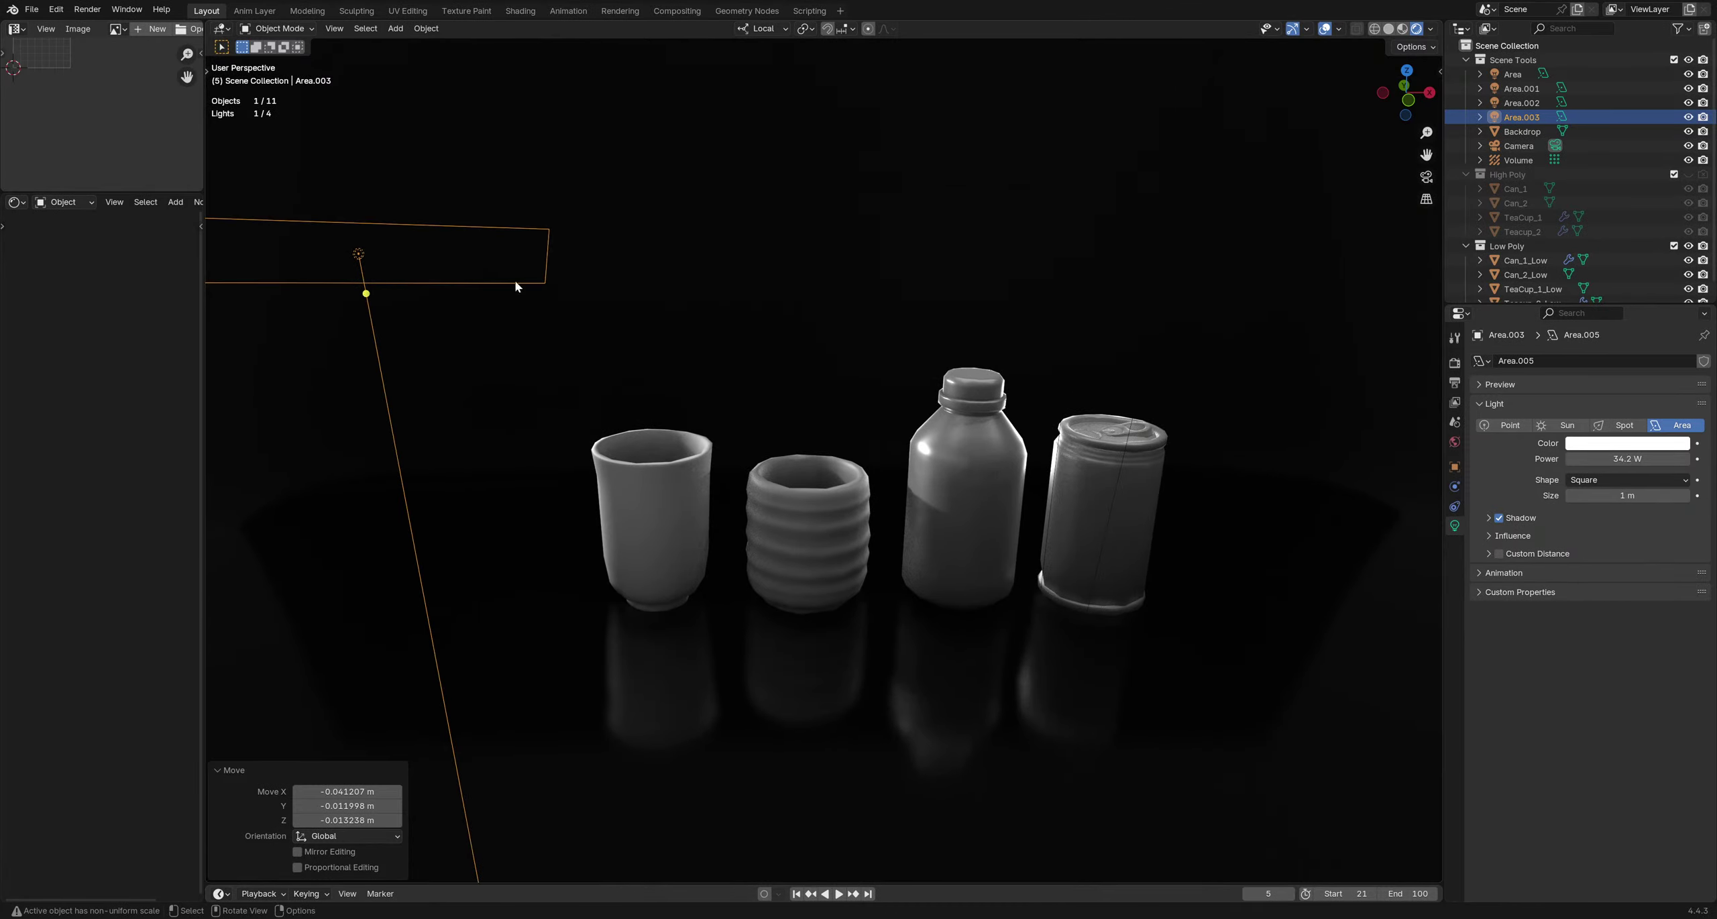
middle_drag(1033, 508, 1056, 490)
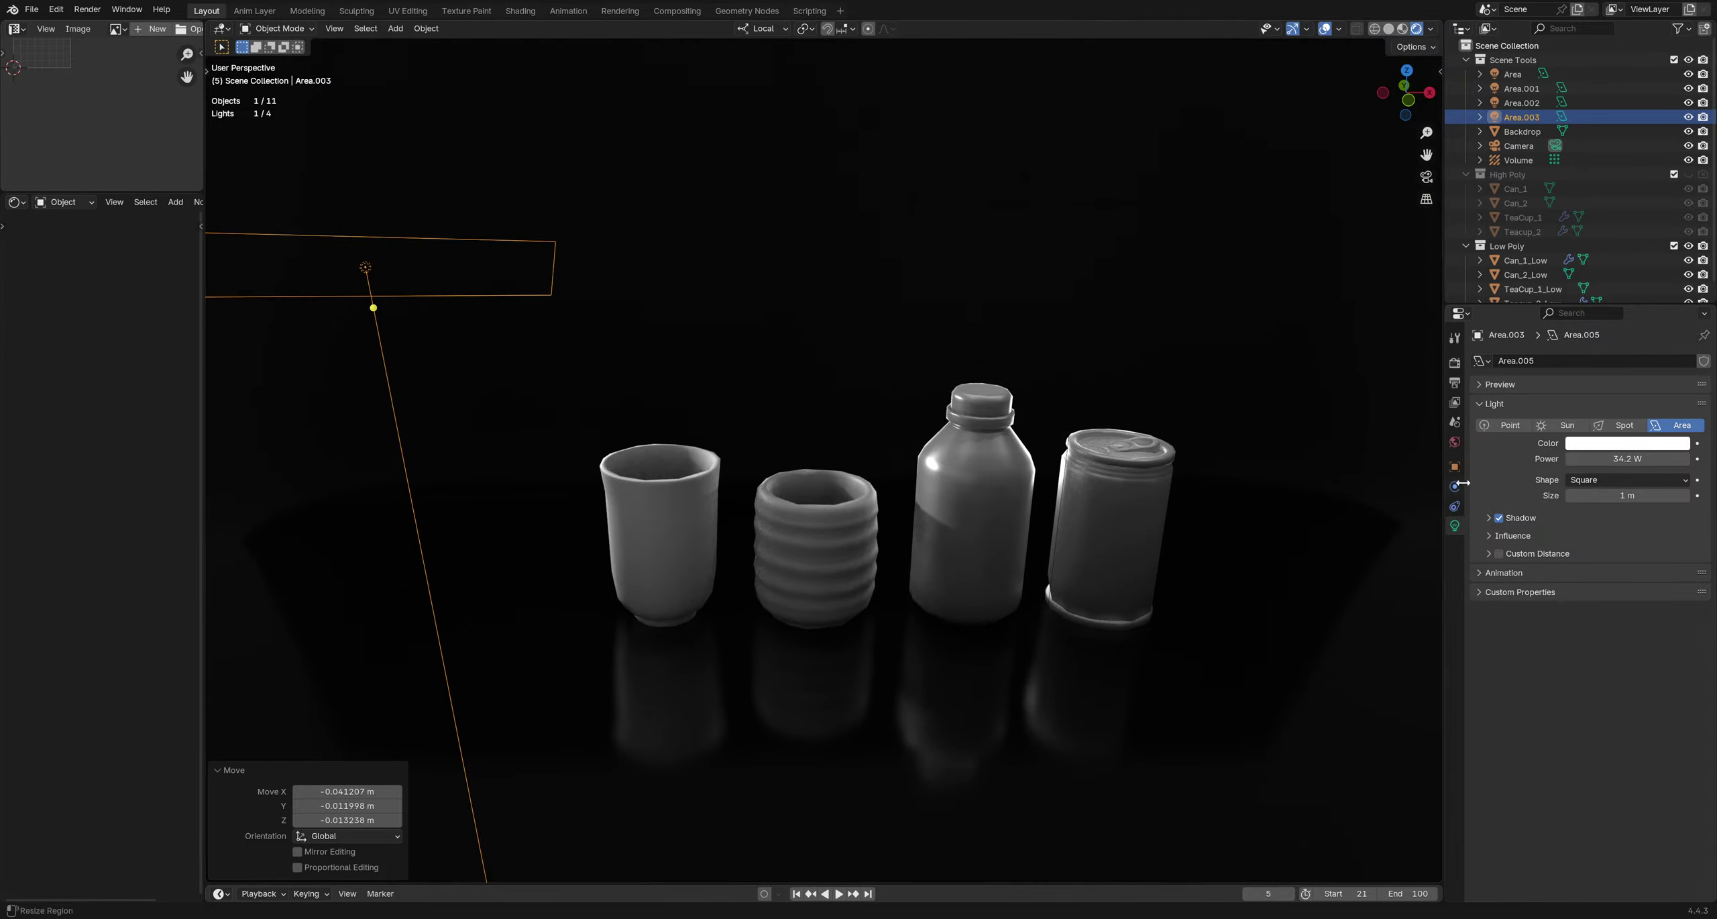
key(h)
key(alt+h)
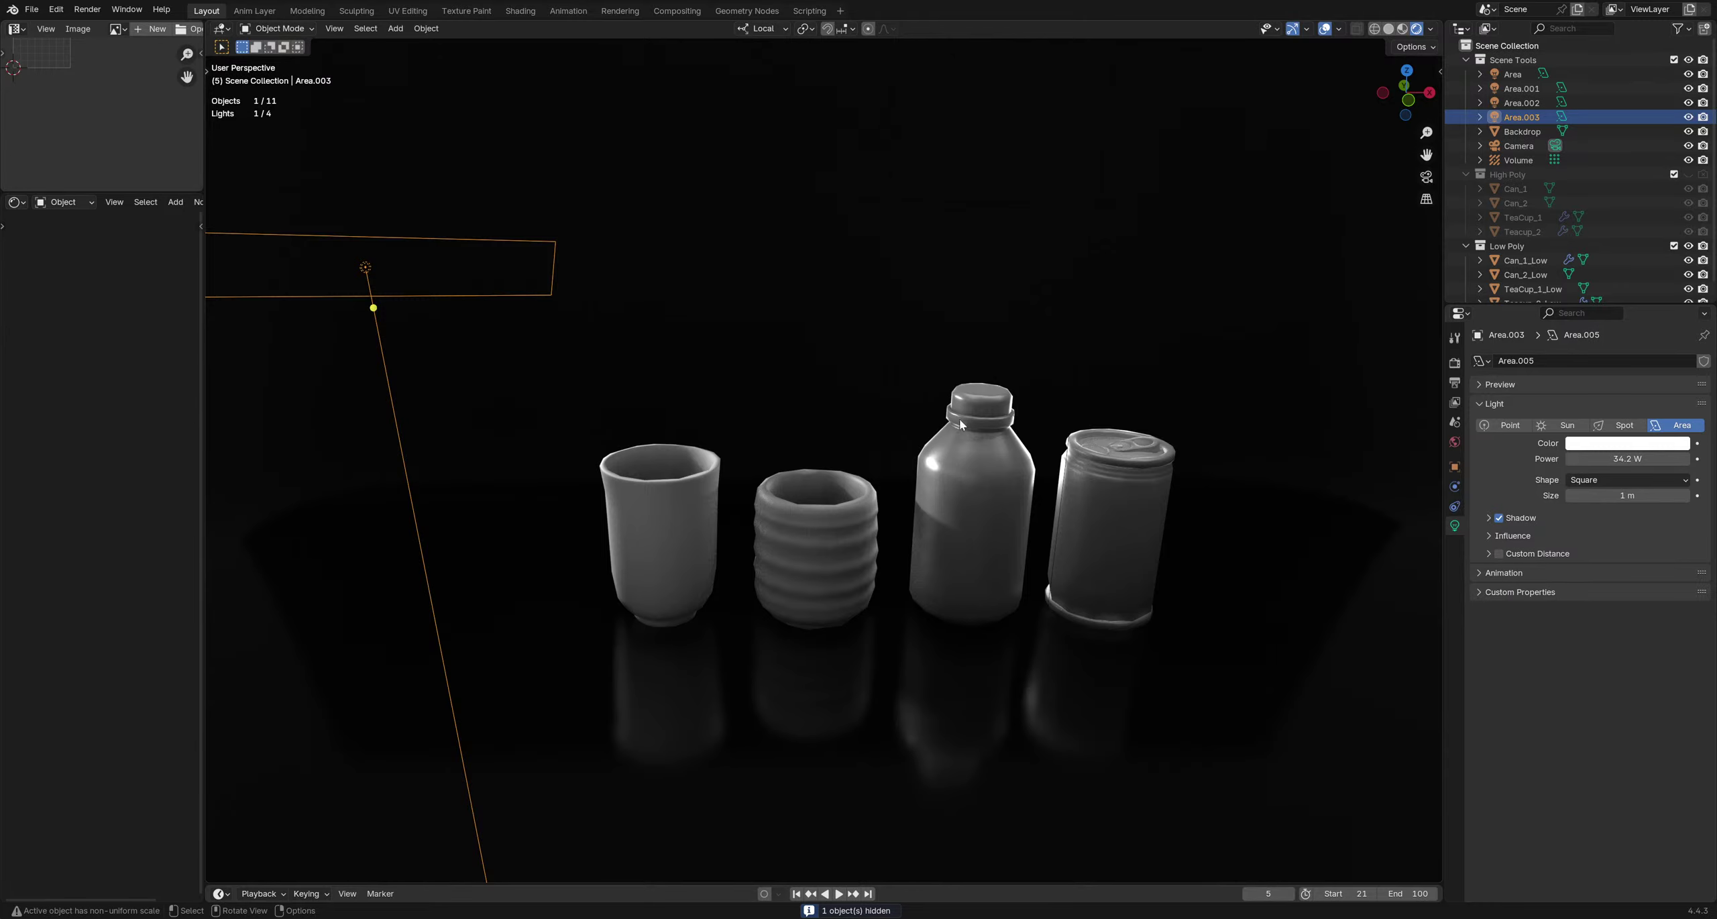
middle_drag(847, 481, 928, 453)
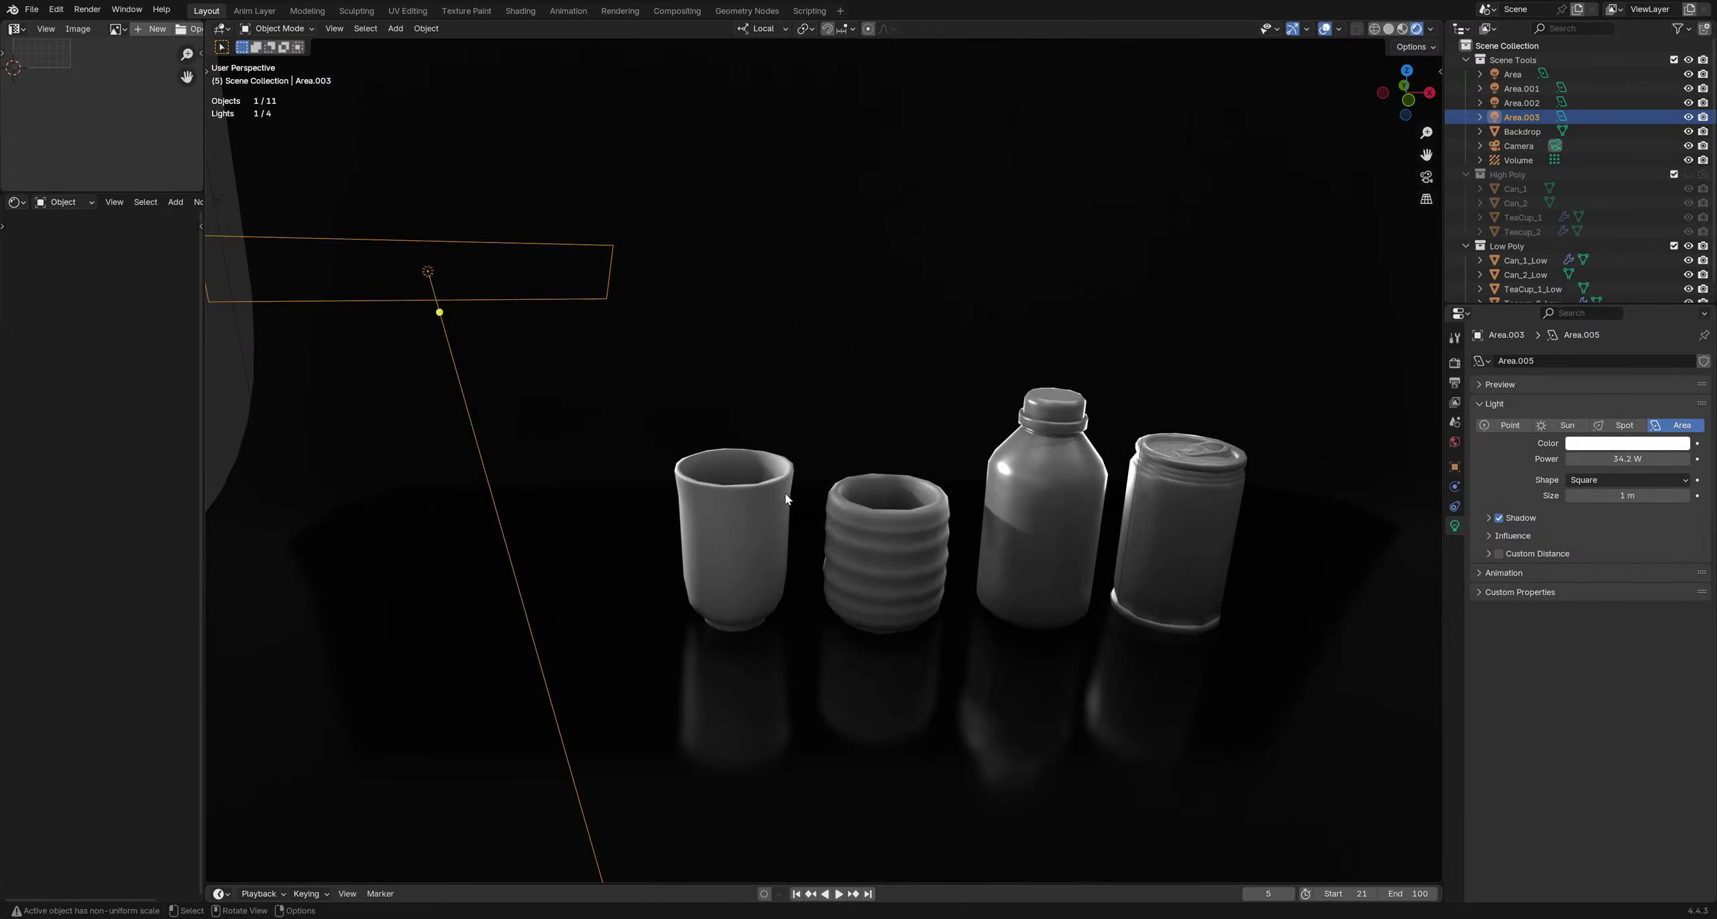
key(h)
key(alt+h)
key(h)
key(alt+h)
middle_drag(872, 542, 882, 508)
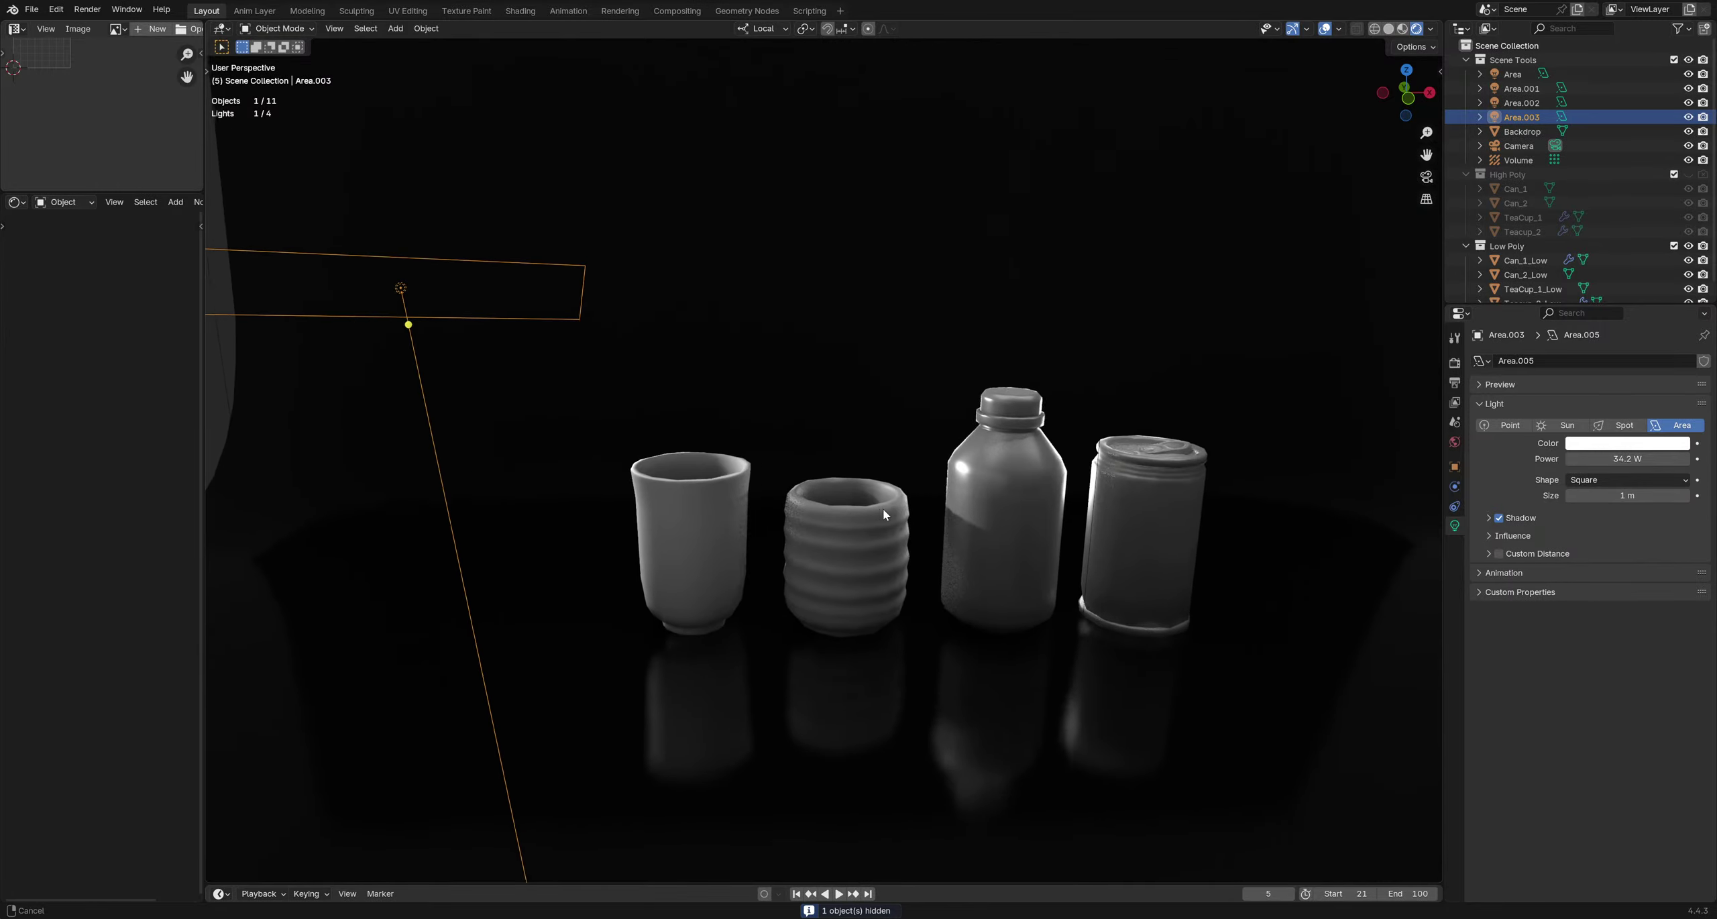
Lower the strip light's power to 28.6 W
click(1625, 459)
text(31.7)
key(Return)
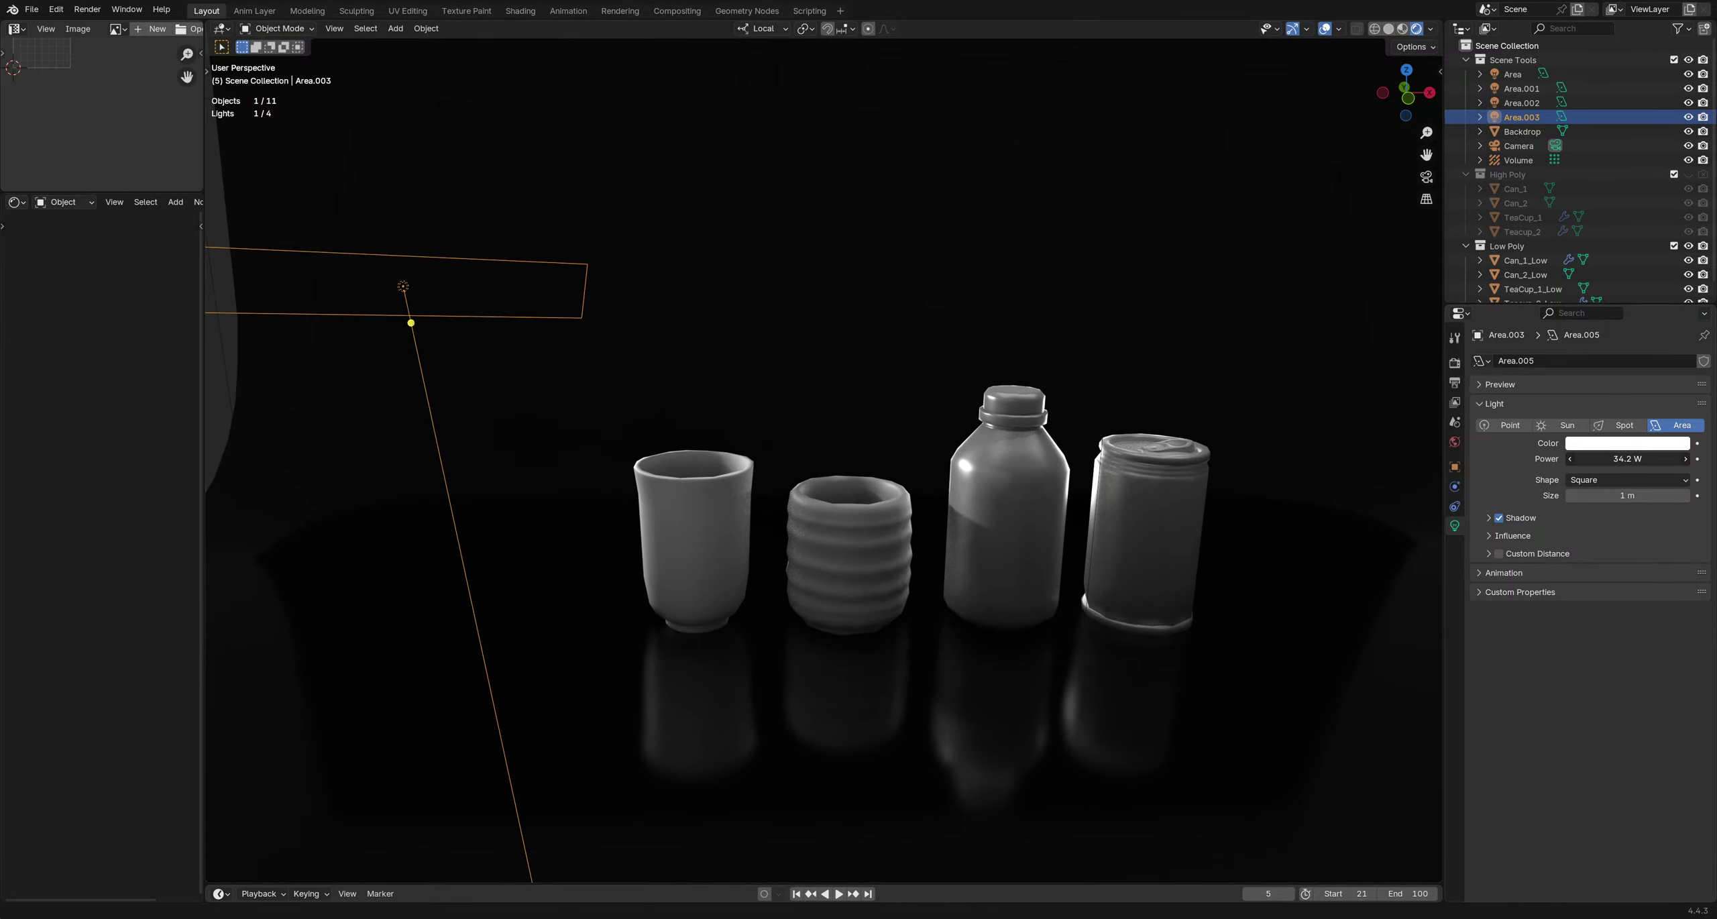
drag(1626, 459, 1620, 459)
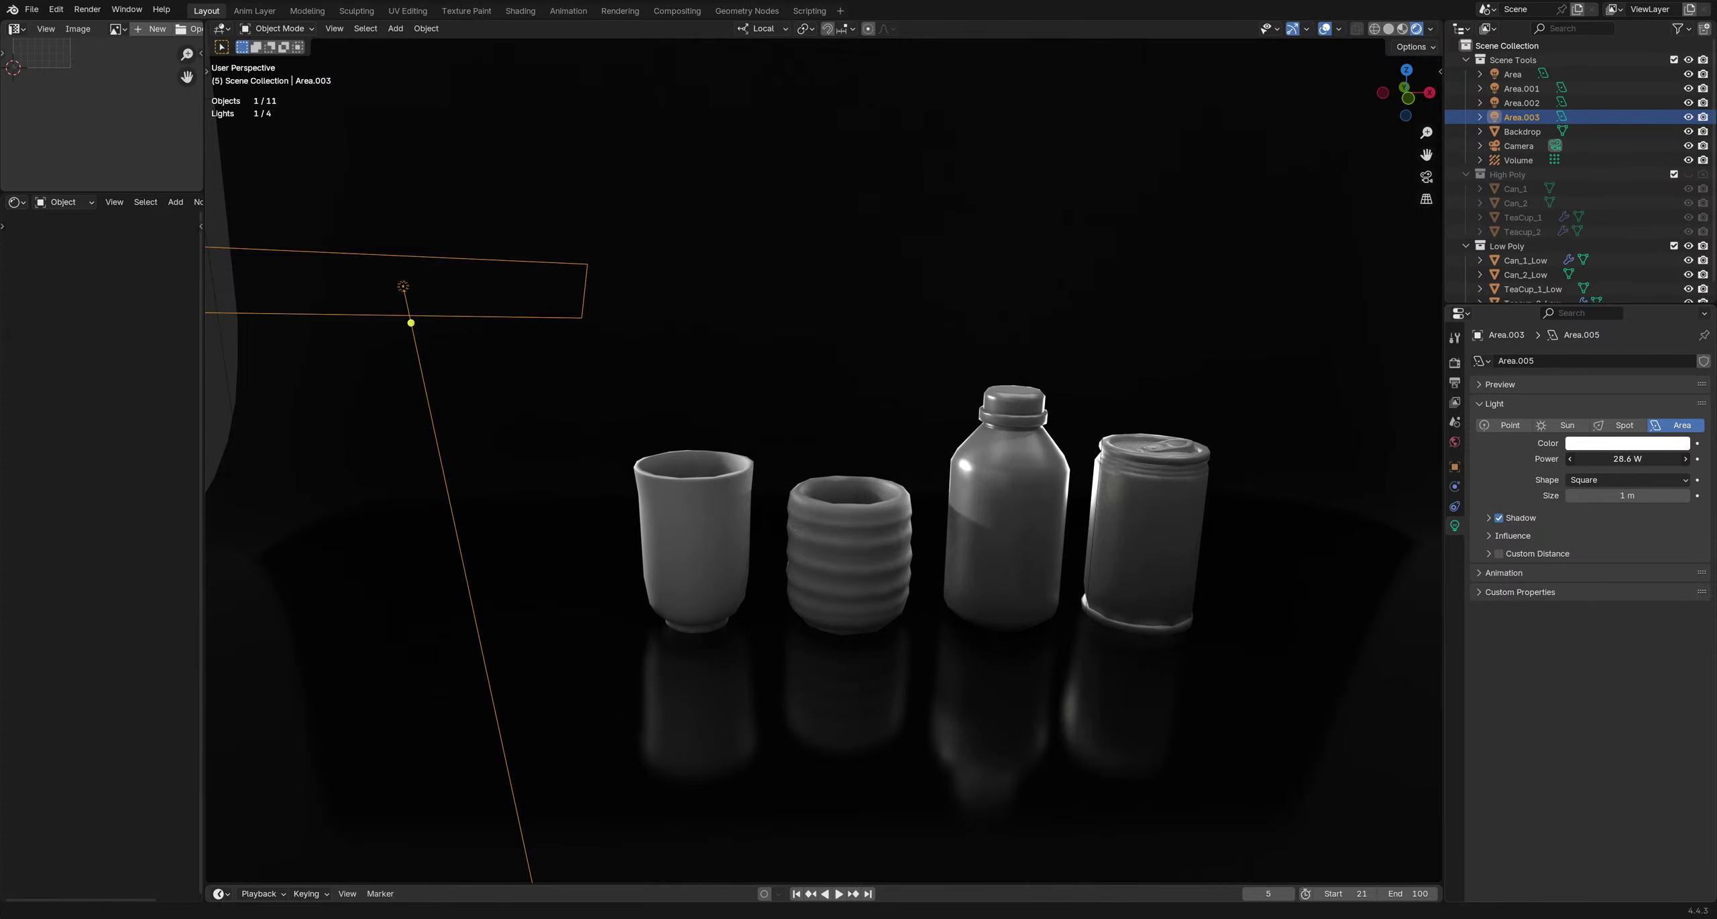
Deselect everything in the scene and save the file
scroll(737, 389, down, 5)
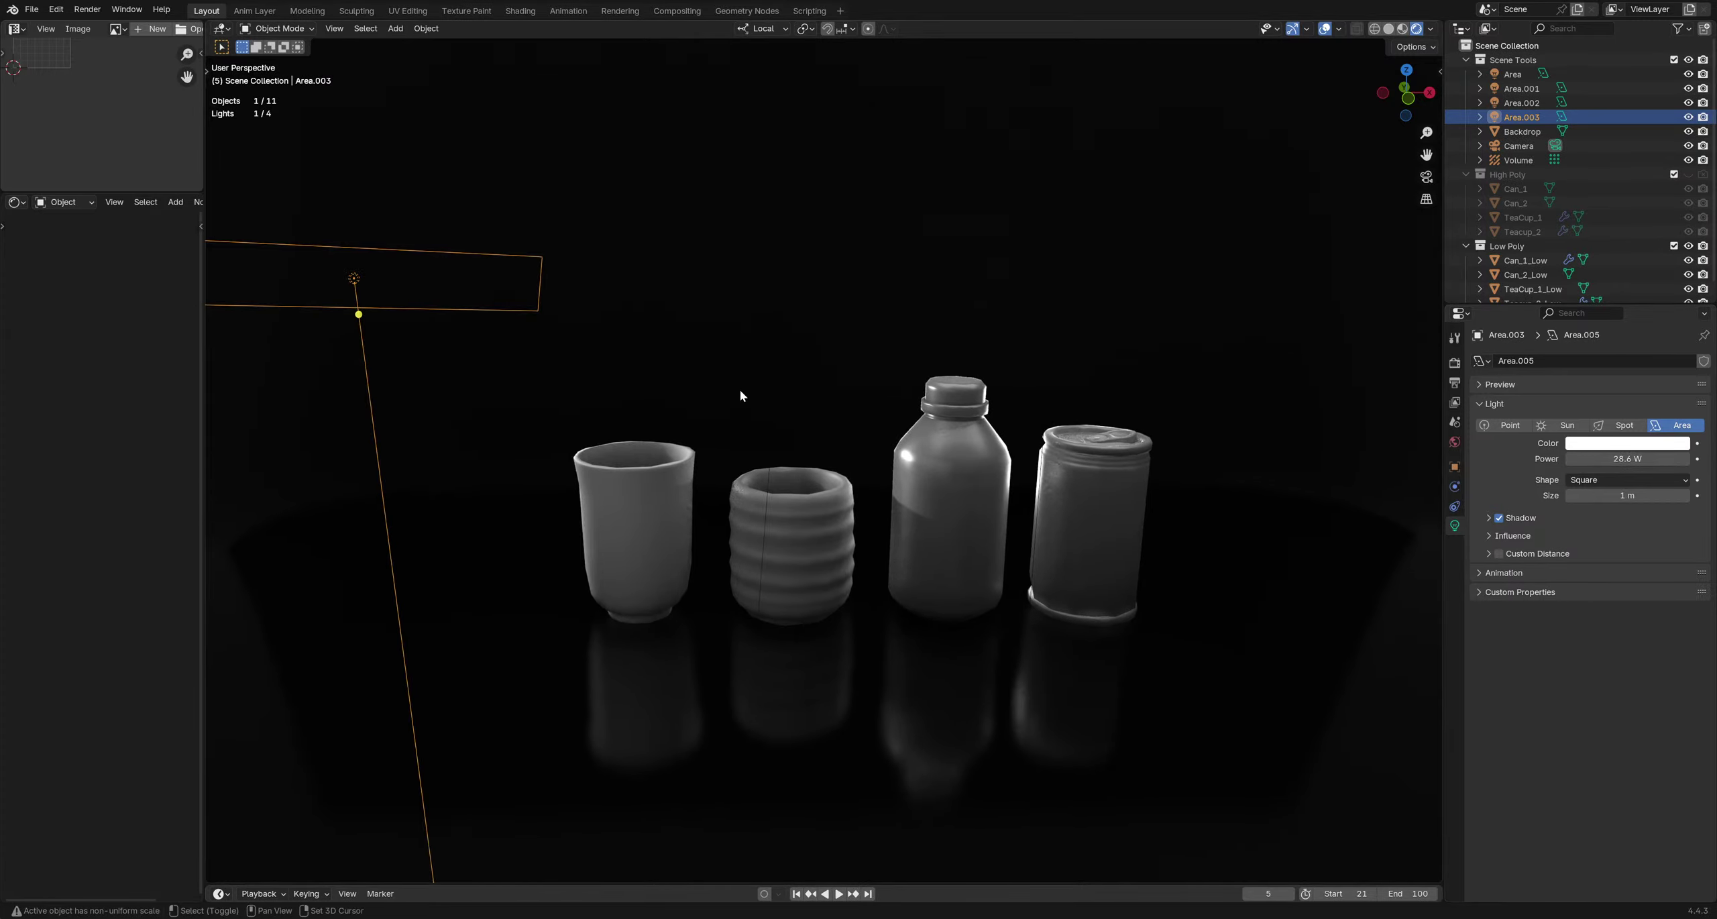
click(418, 374)
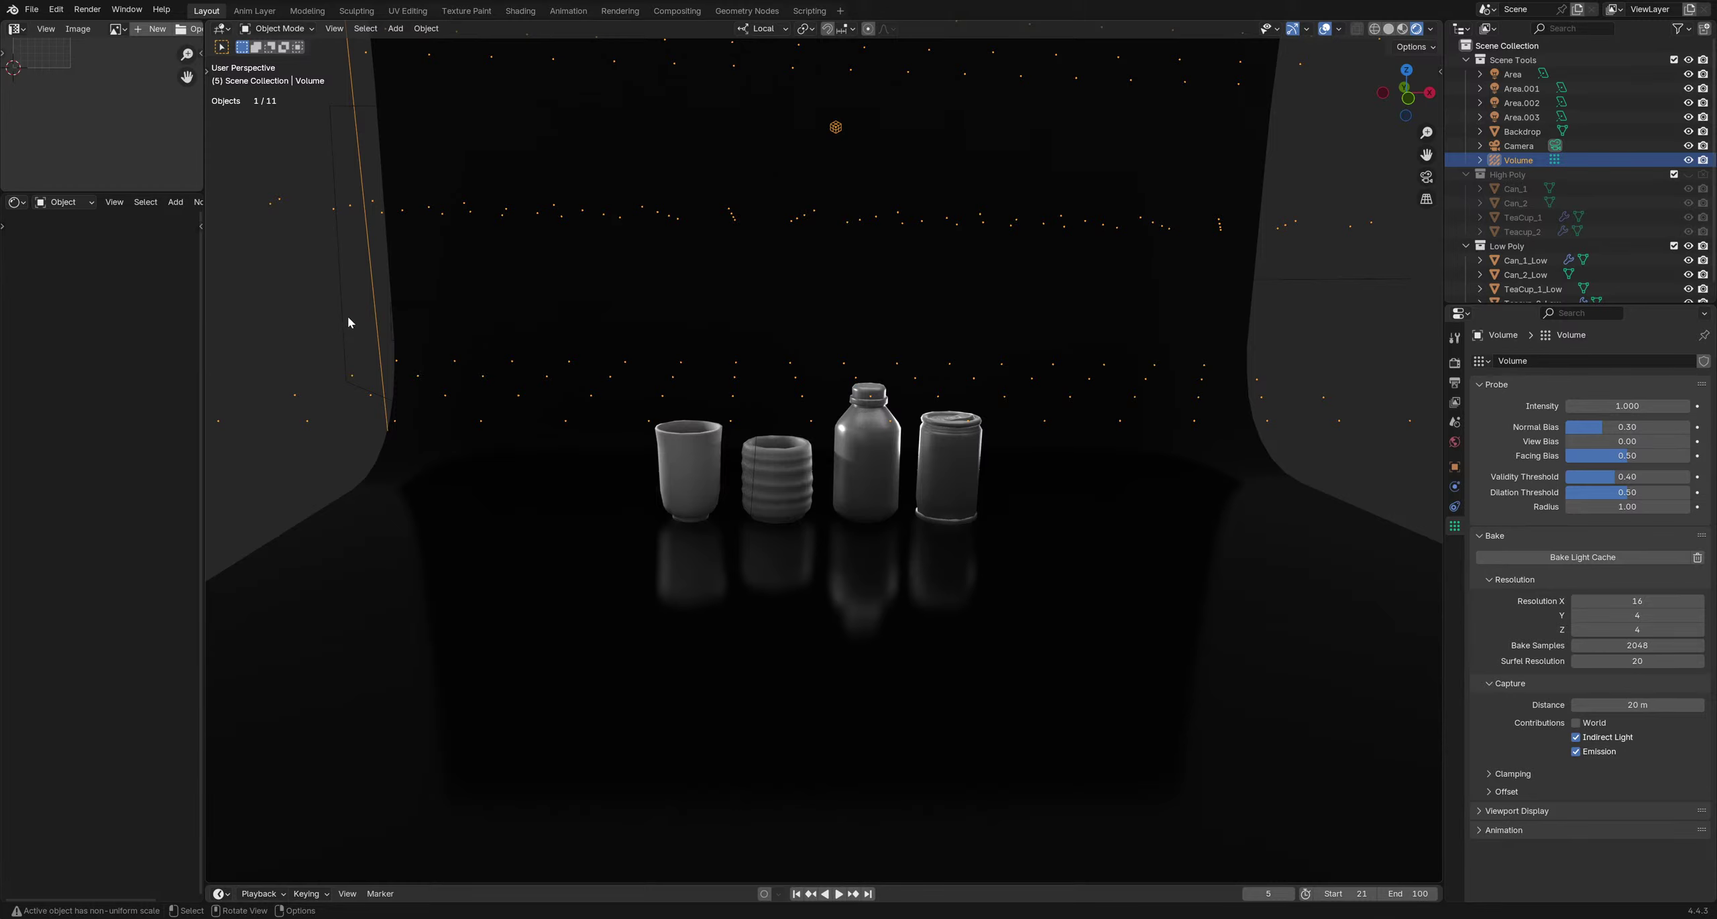
key(alt+a)
key(ctrl+s)
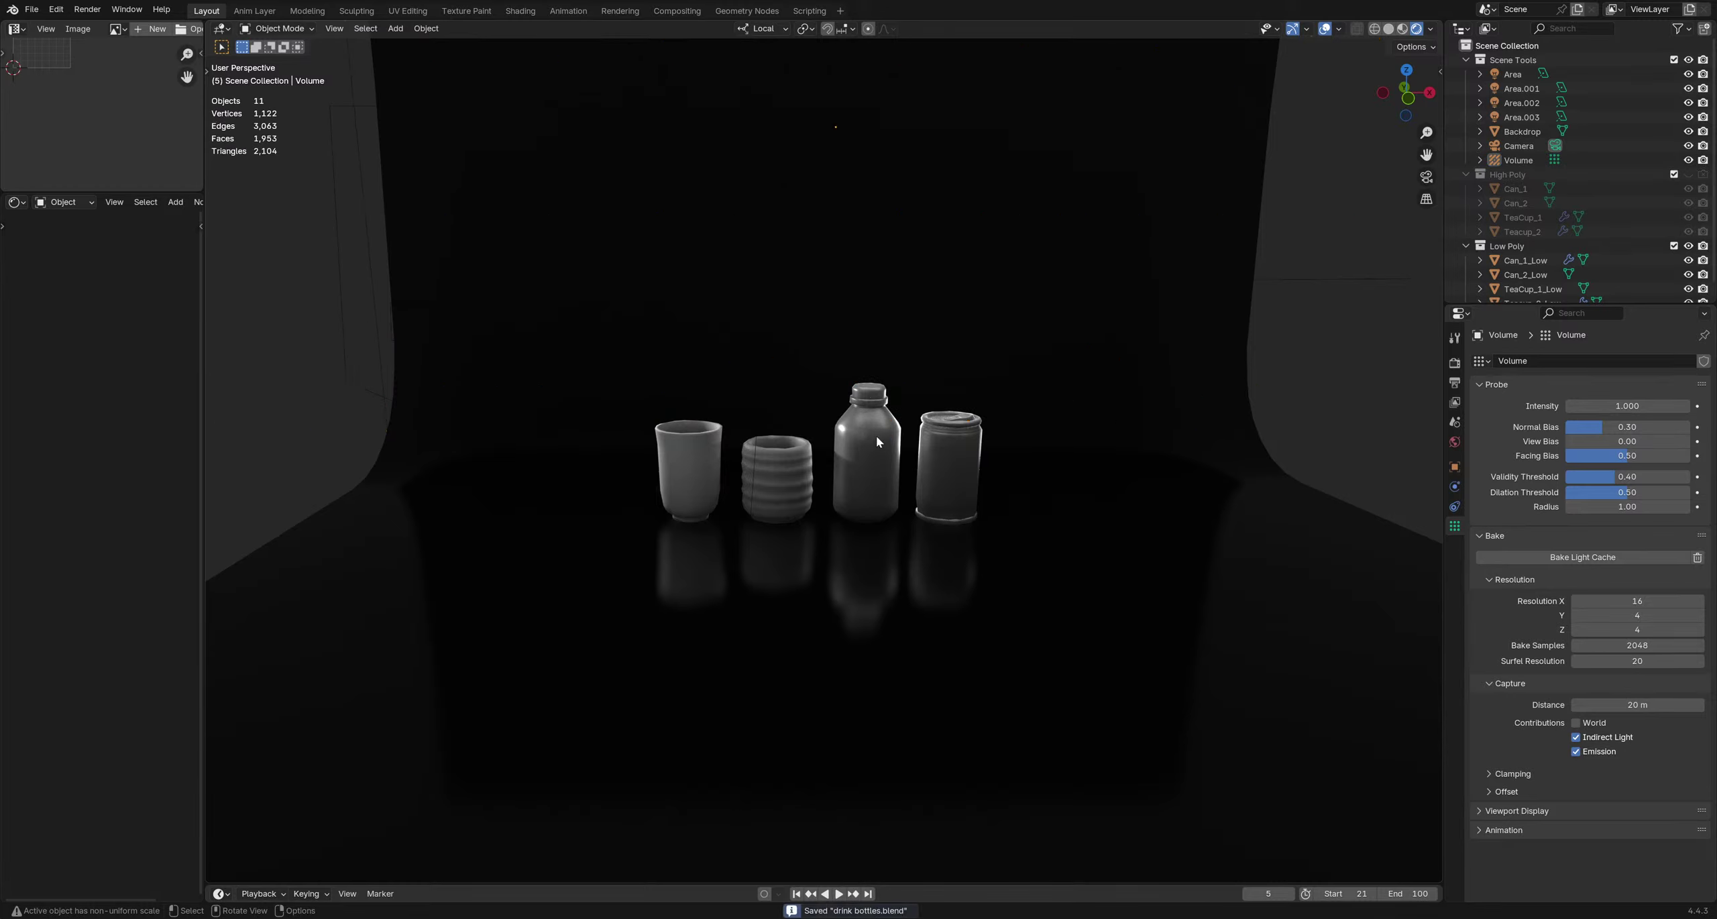
Reselect the strip light and show the camera framing with viewport overlays hidden
key(KP_0)
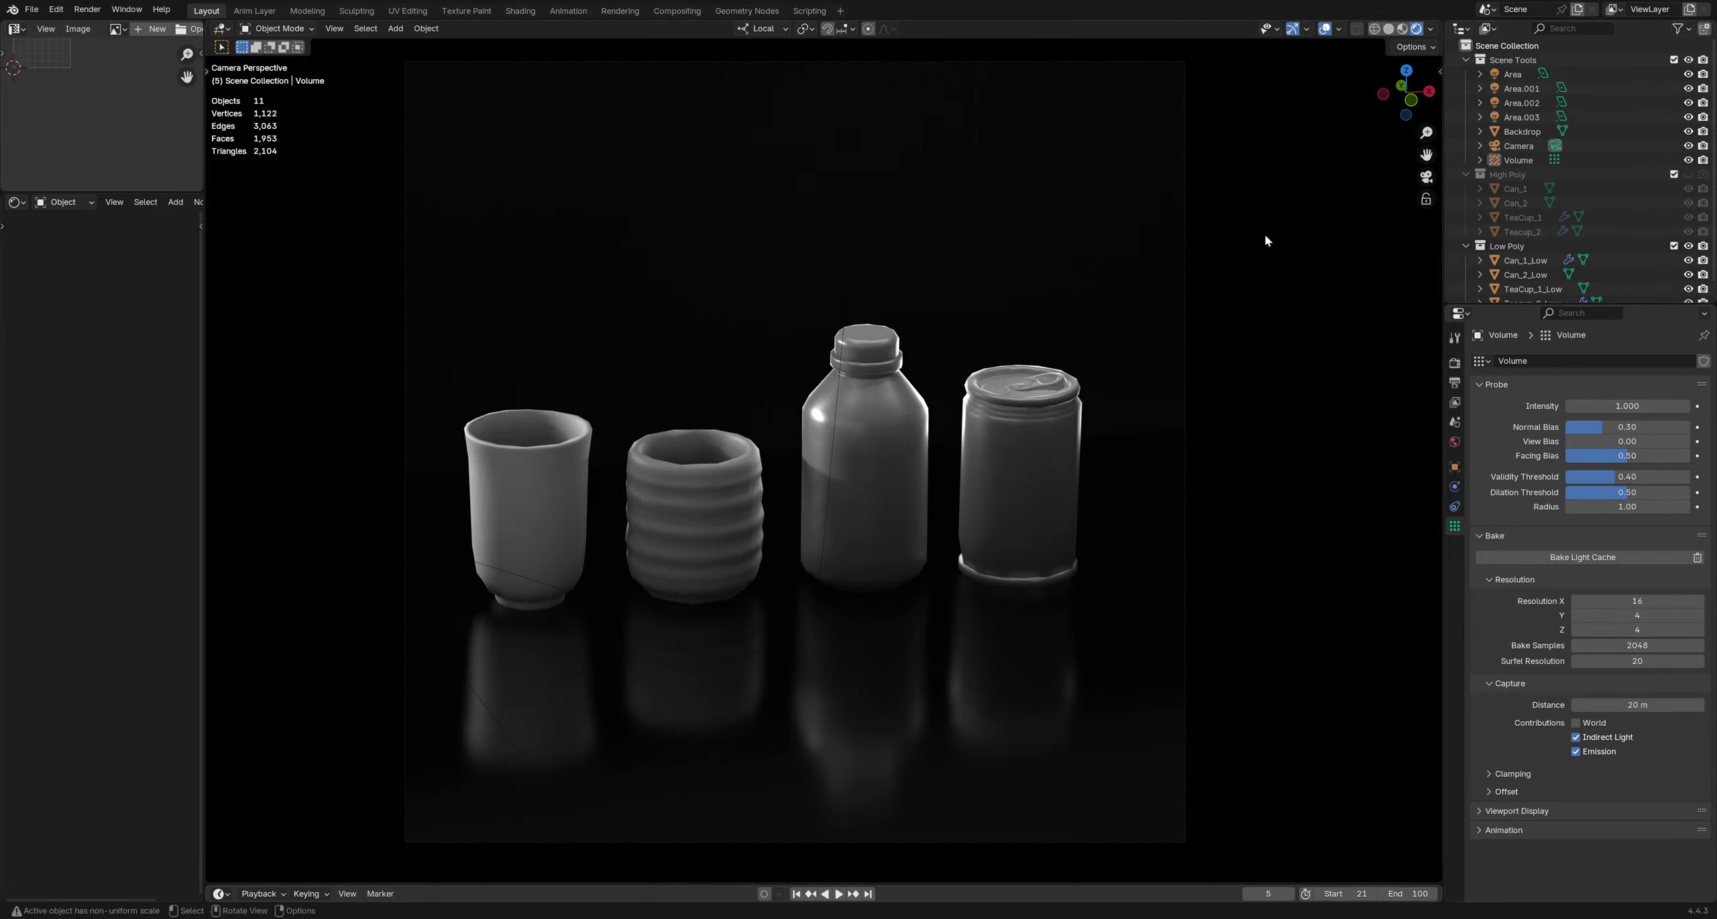
middle_drag(858, 364, 711, 409)
click(710, 406)
key(KP_0)
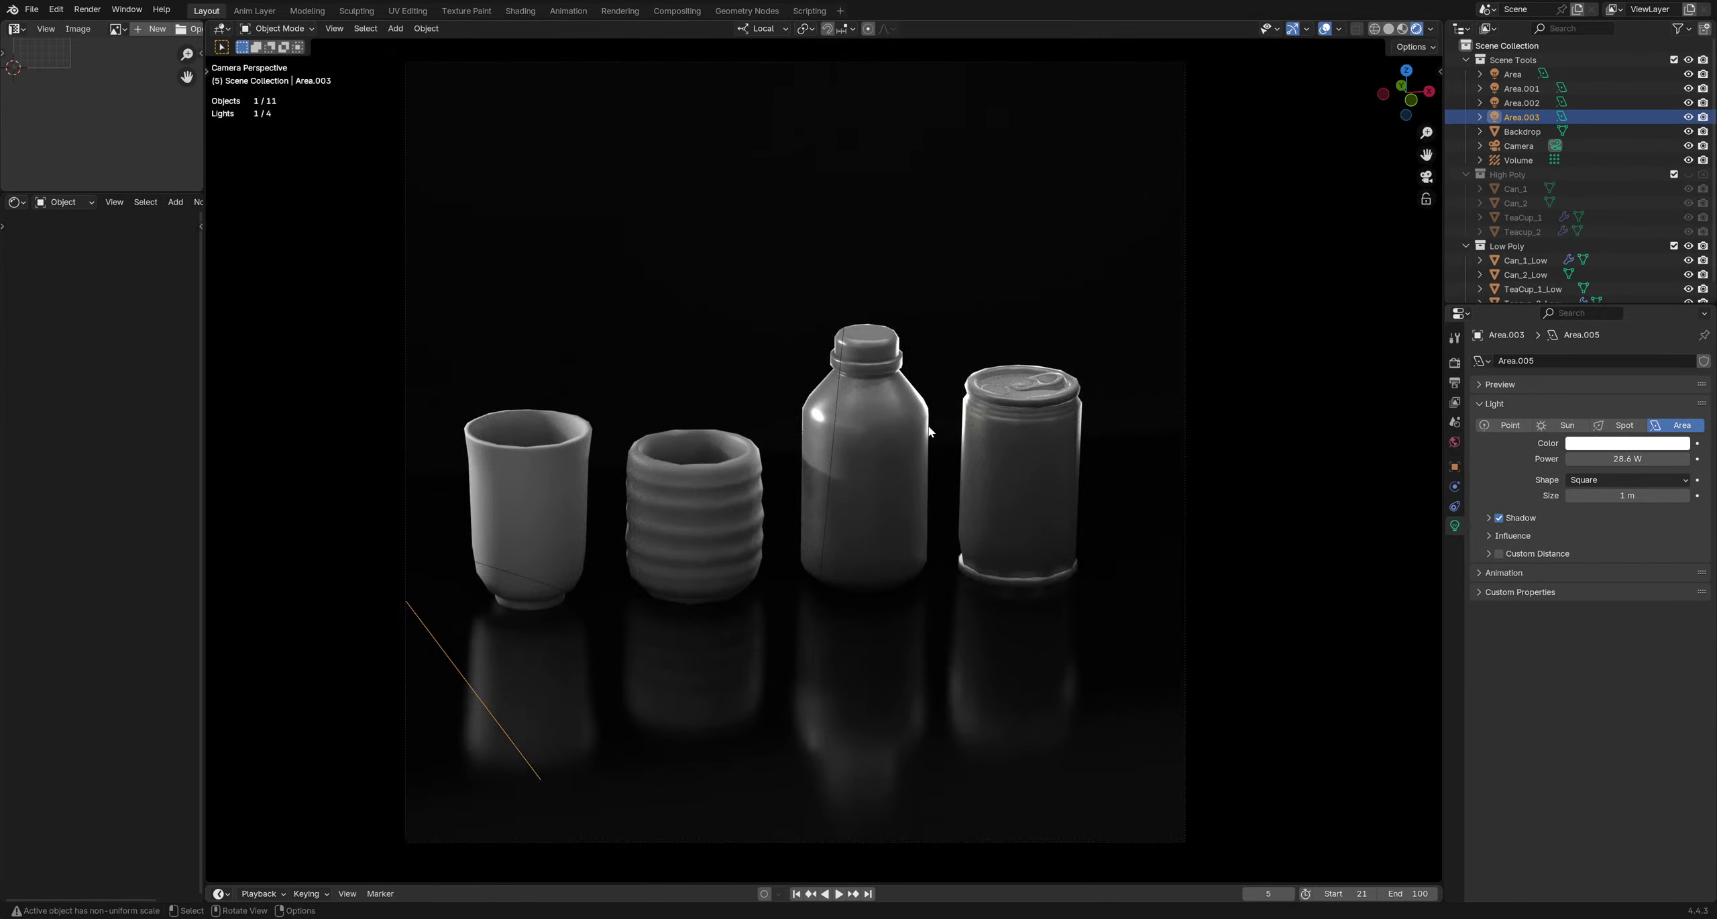
key(shift+alt+z)
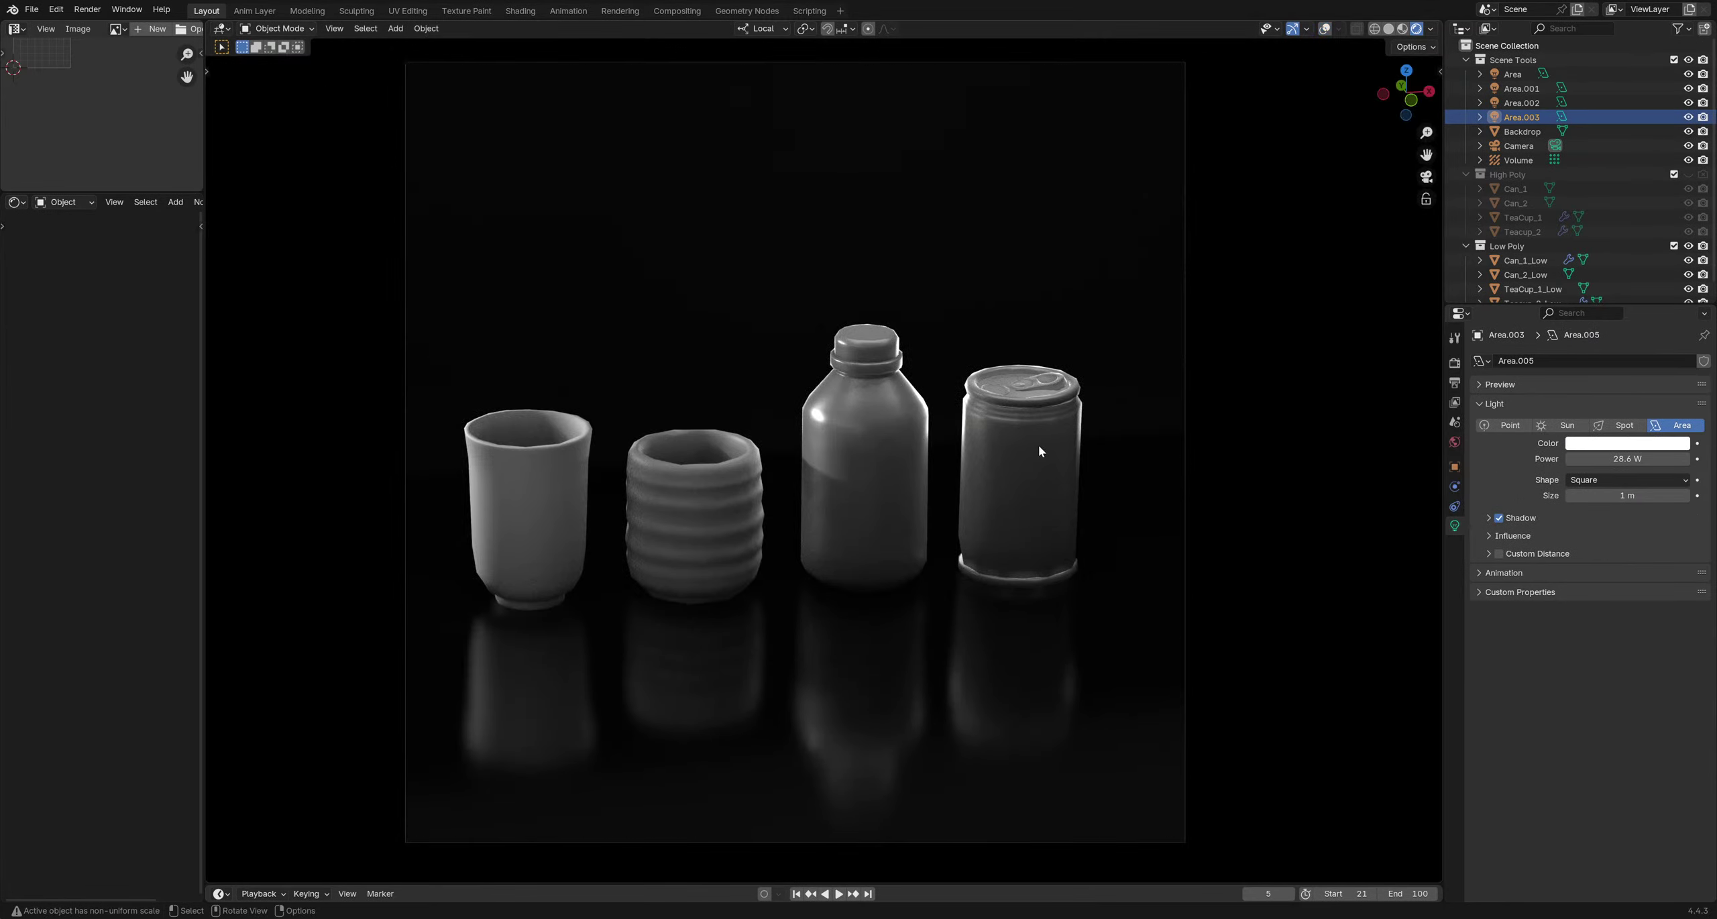
Compare the camera view with and without the strip light, checking the highlights on the teacups, bottle and can
key(h)
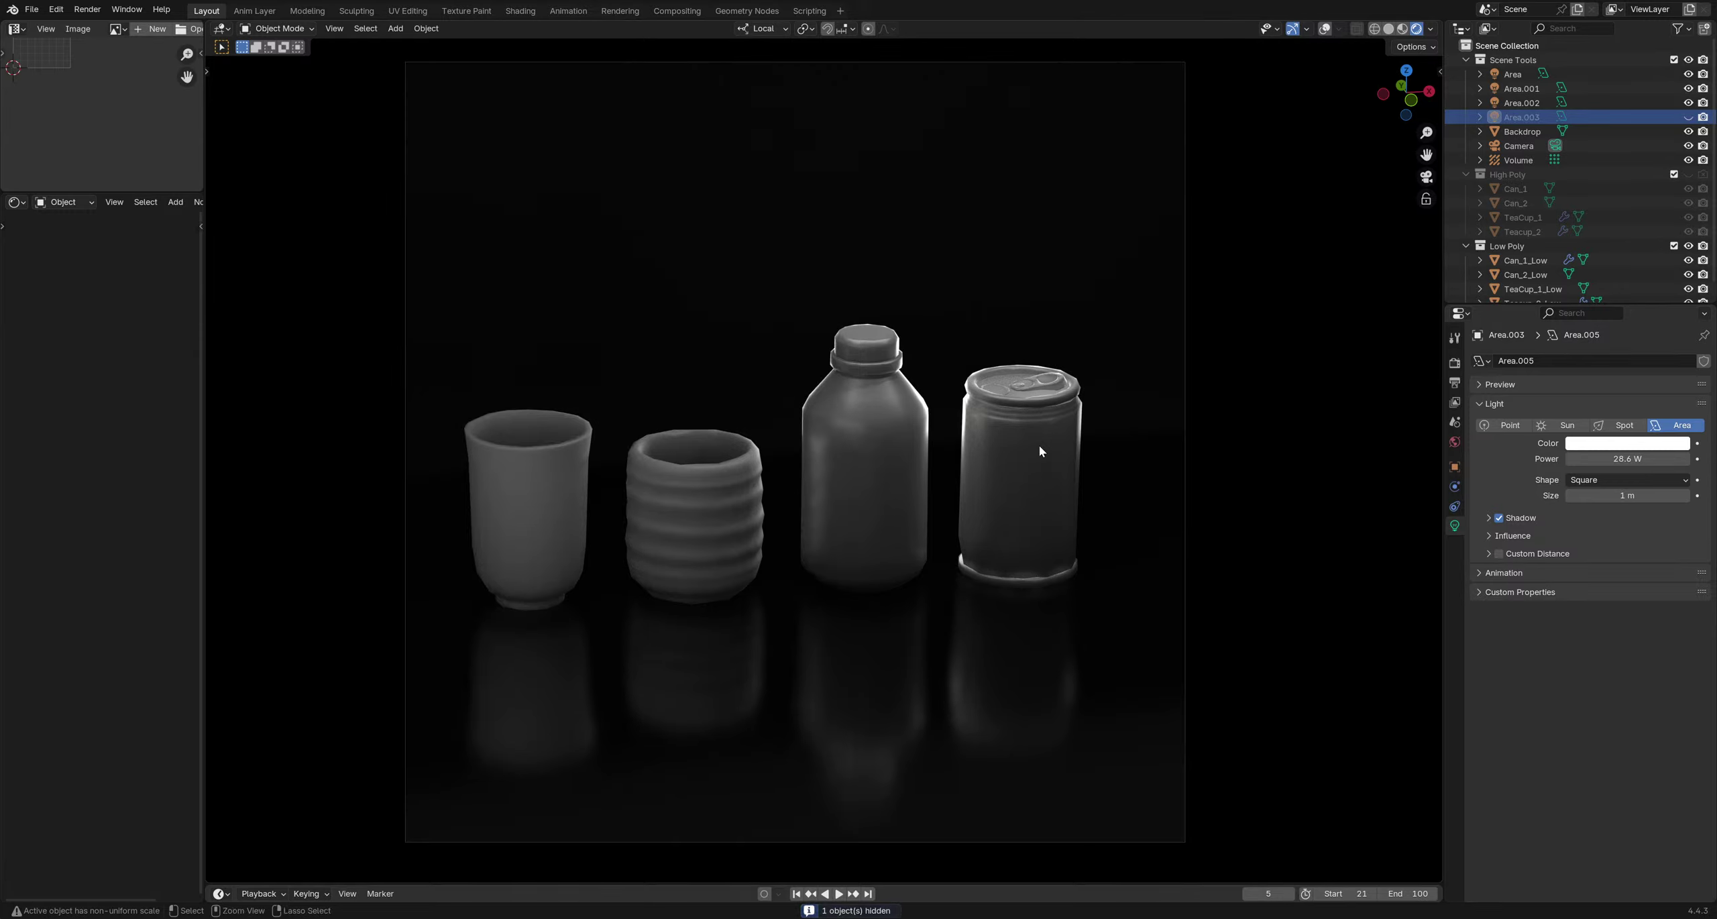
key(ctrl+z)
key(ctrl+shift+z)
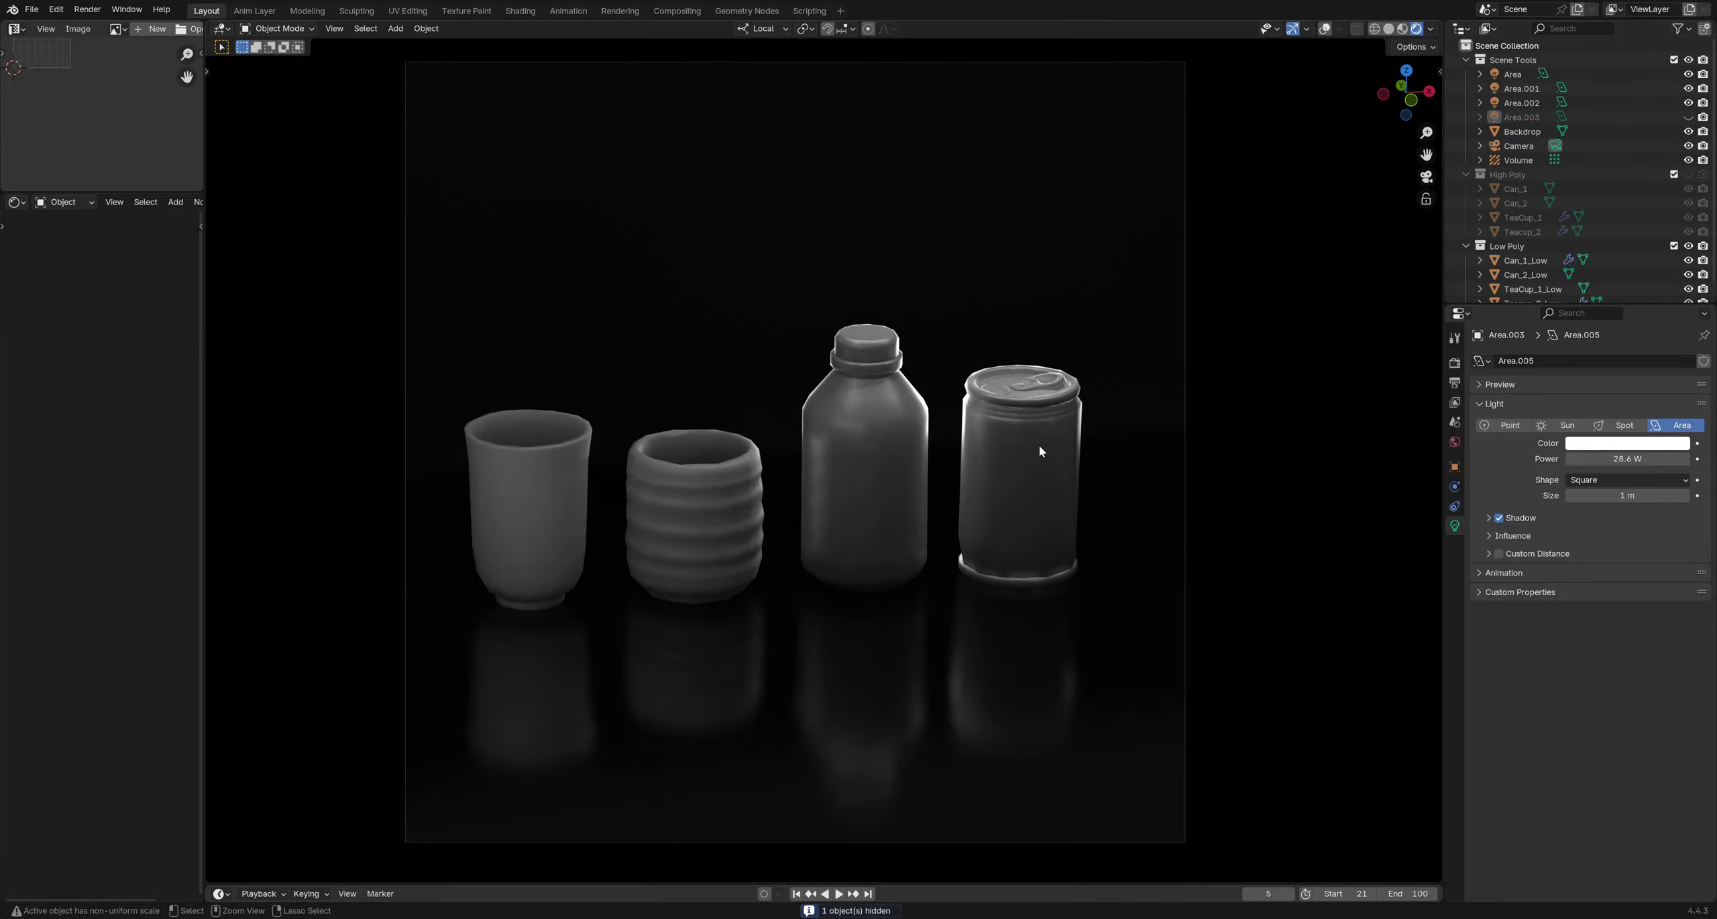
key(ctrl+z)
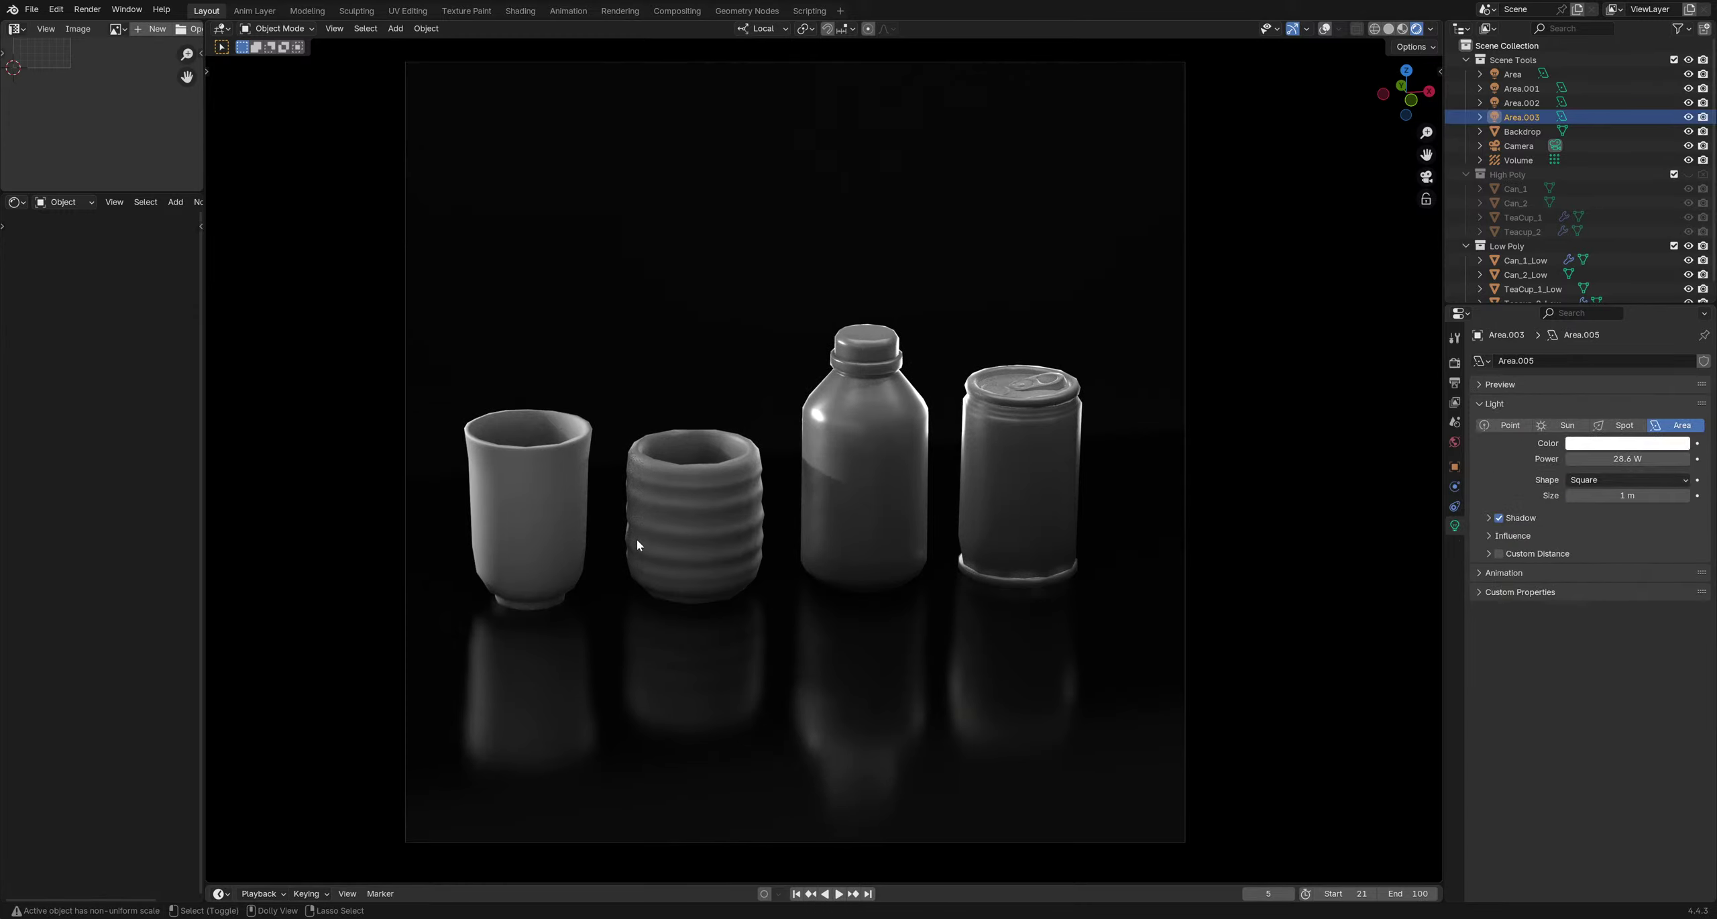
key(ctrl+shift+z)
key(ctrl+z)
key(ctrl+shift+z)
key(ctrl+z)
key(ctrl+z)
key(ctrl+z)
key(ctrl+shift+z)
key(ctrl+shift+z)
key(ctrl+z)
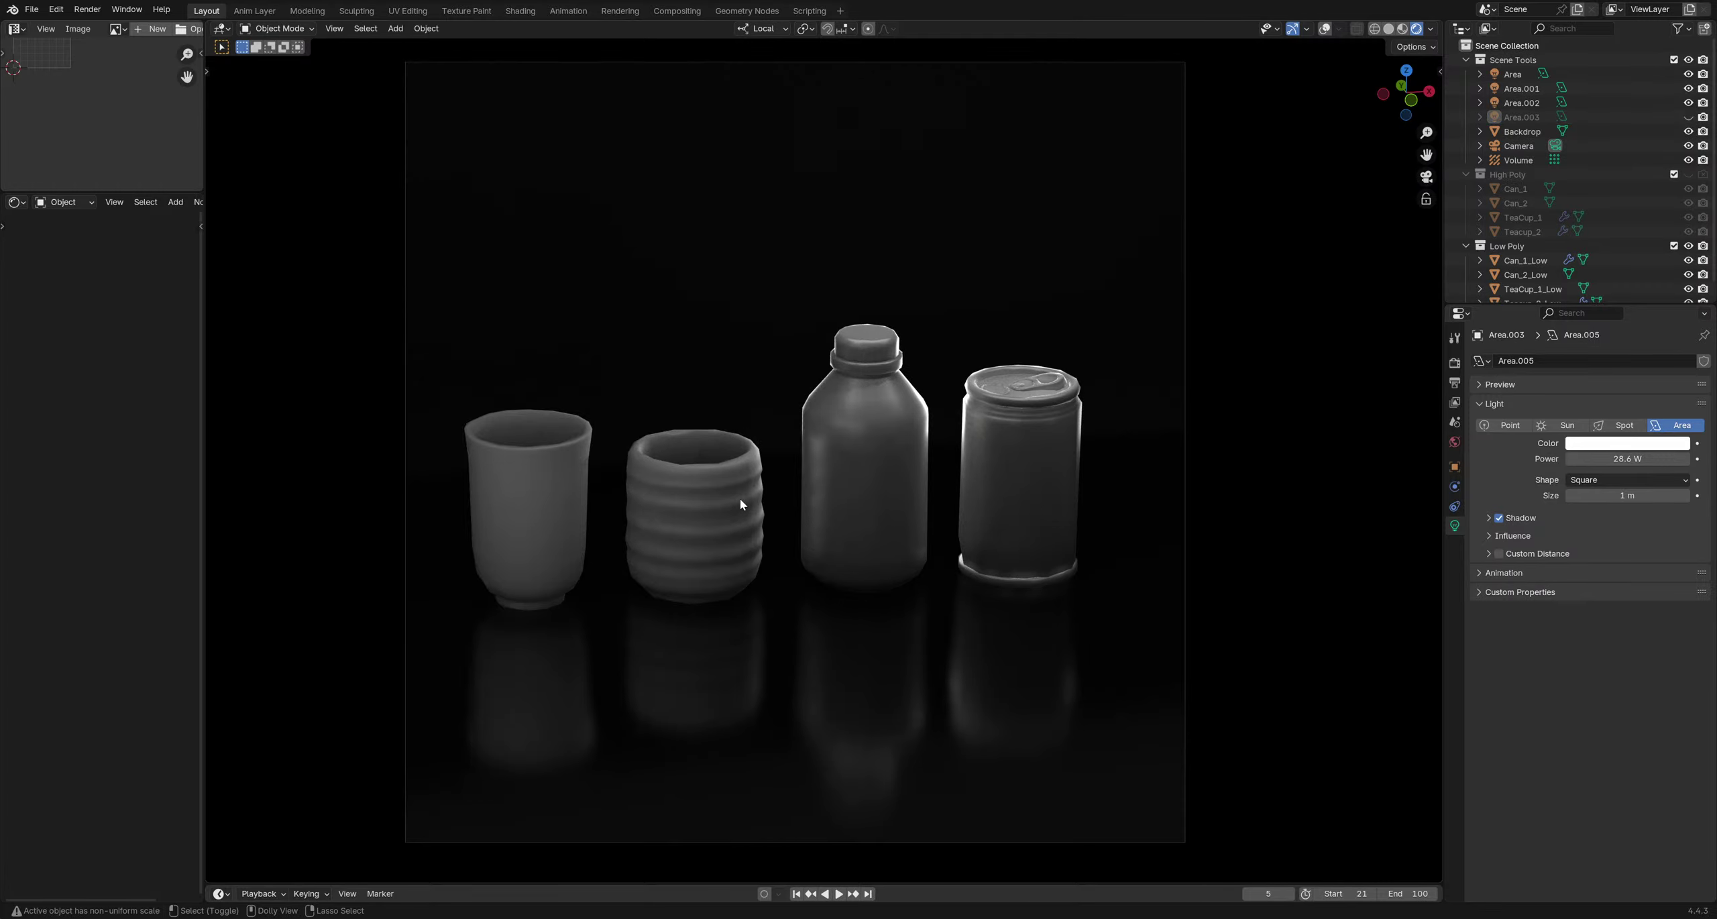
key(h)
key(ctrl+z)
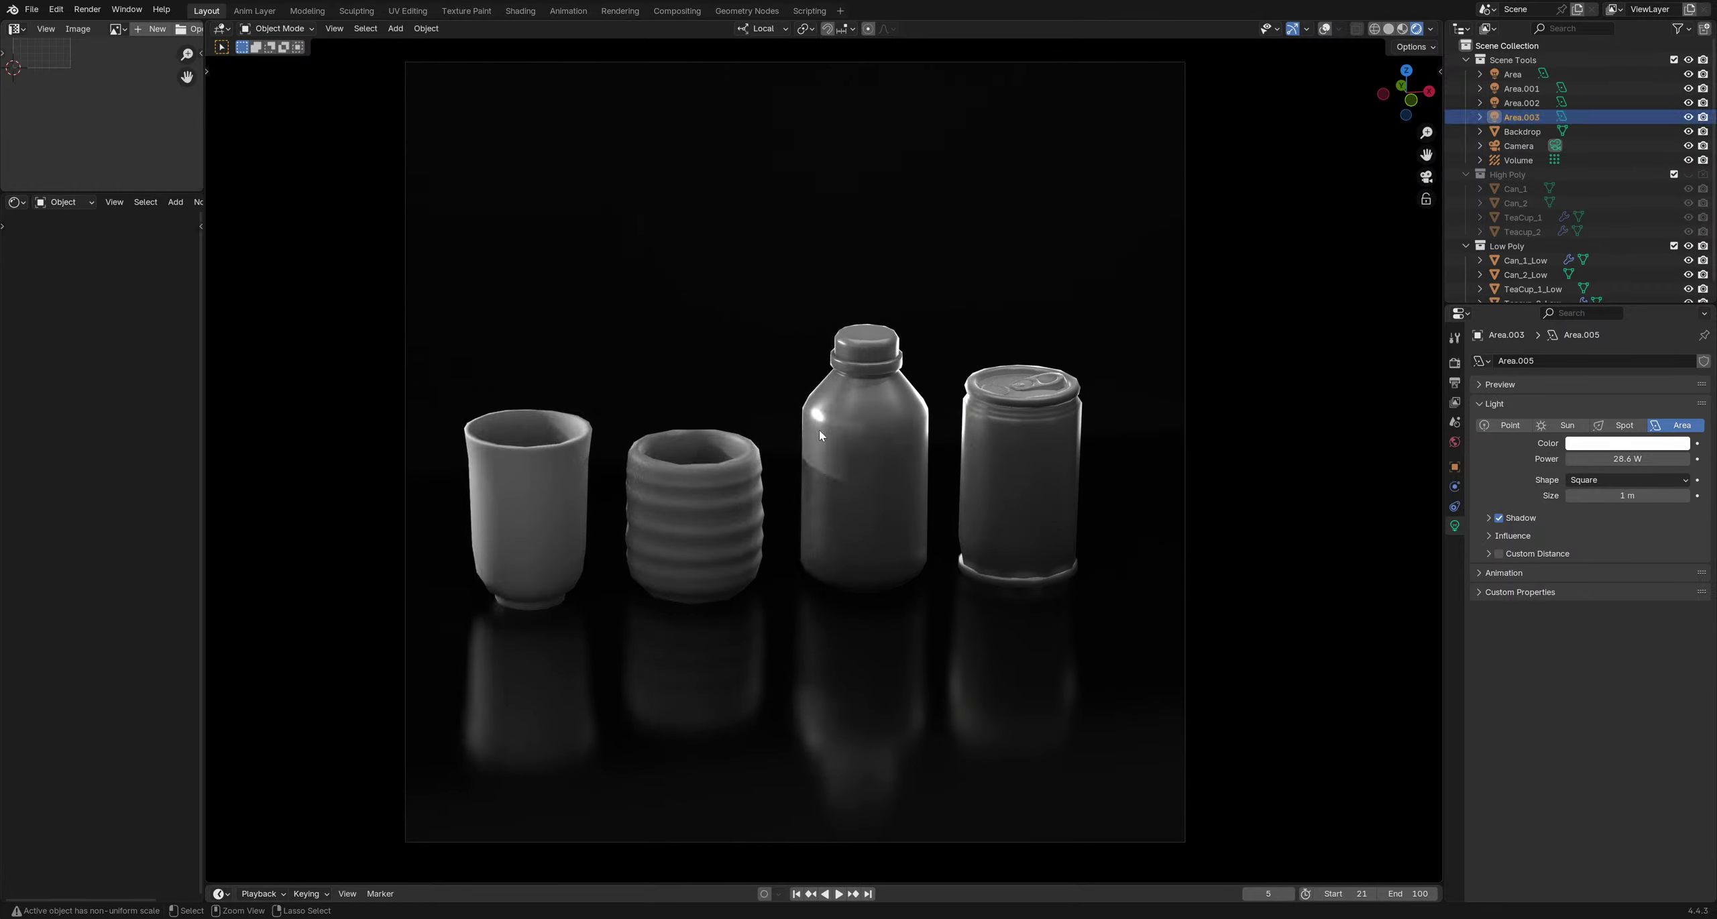
key(ctrl+shift+z)
key(ctrl+z)
key(ctrl+shift+z)
key(ctrl+z)
key(ctrl+shift+z)
key(ctrl+z)
key(ctrl+shift+z)
key(ctrl+z)
key(ctrl+shift+z)
key(ctrl+z)
Save the file, lock the camera to the view and pan the framing slightly so the objects shift to the right
key(ctrl+s)
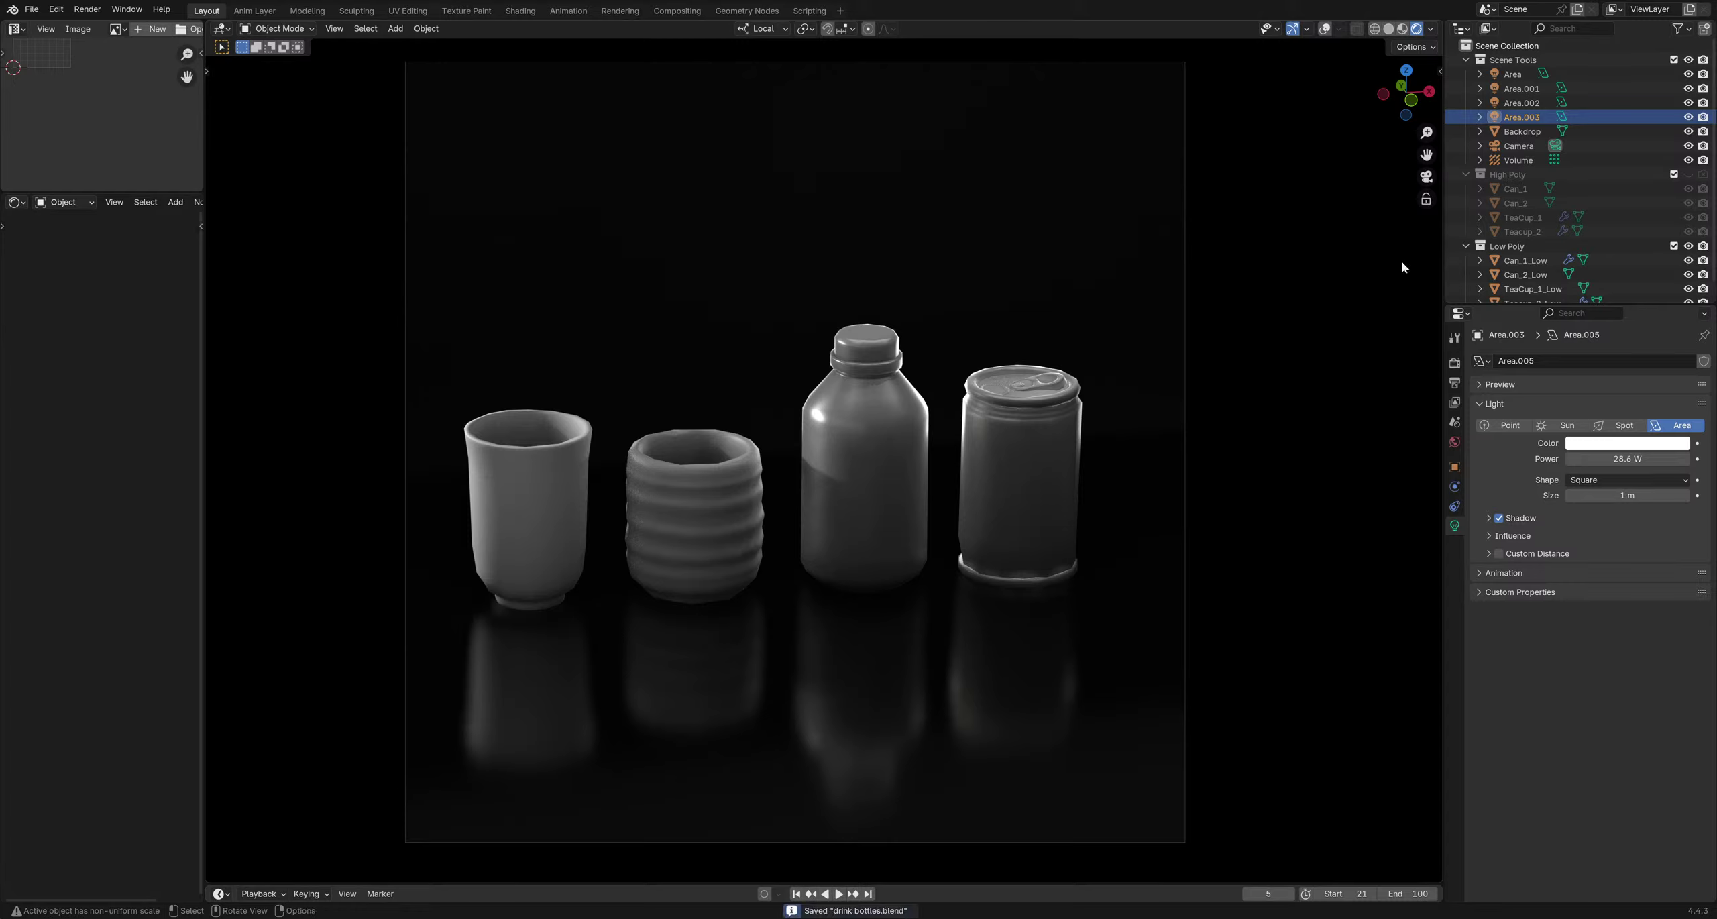
click(1426, 199)
shift+middle_drag(948, 338, 966, 339)
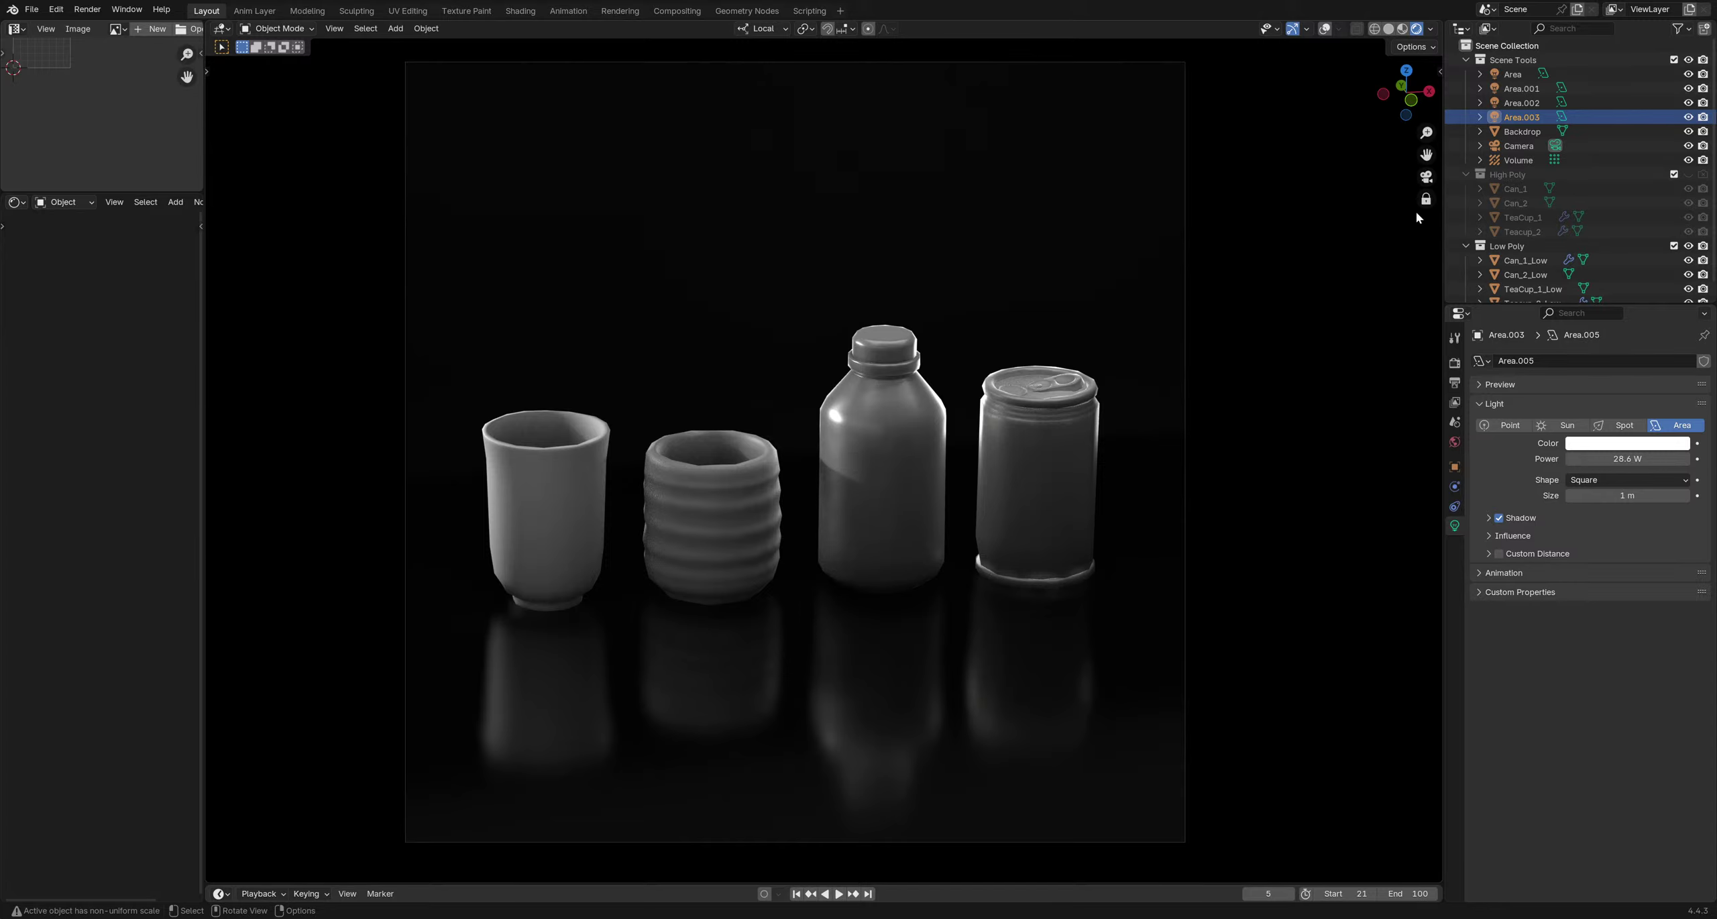
Render a still image from the camera, saving the file before and after the render
key(ctrl+s)
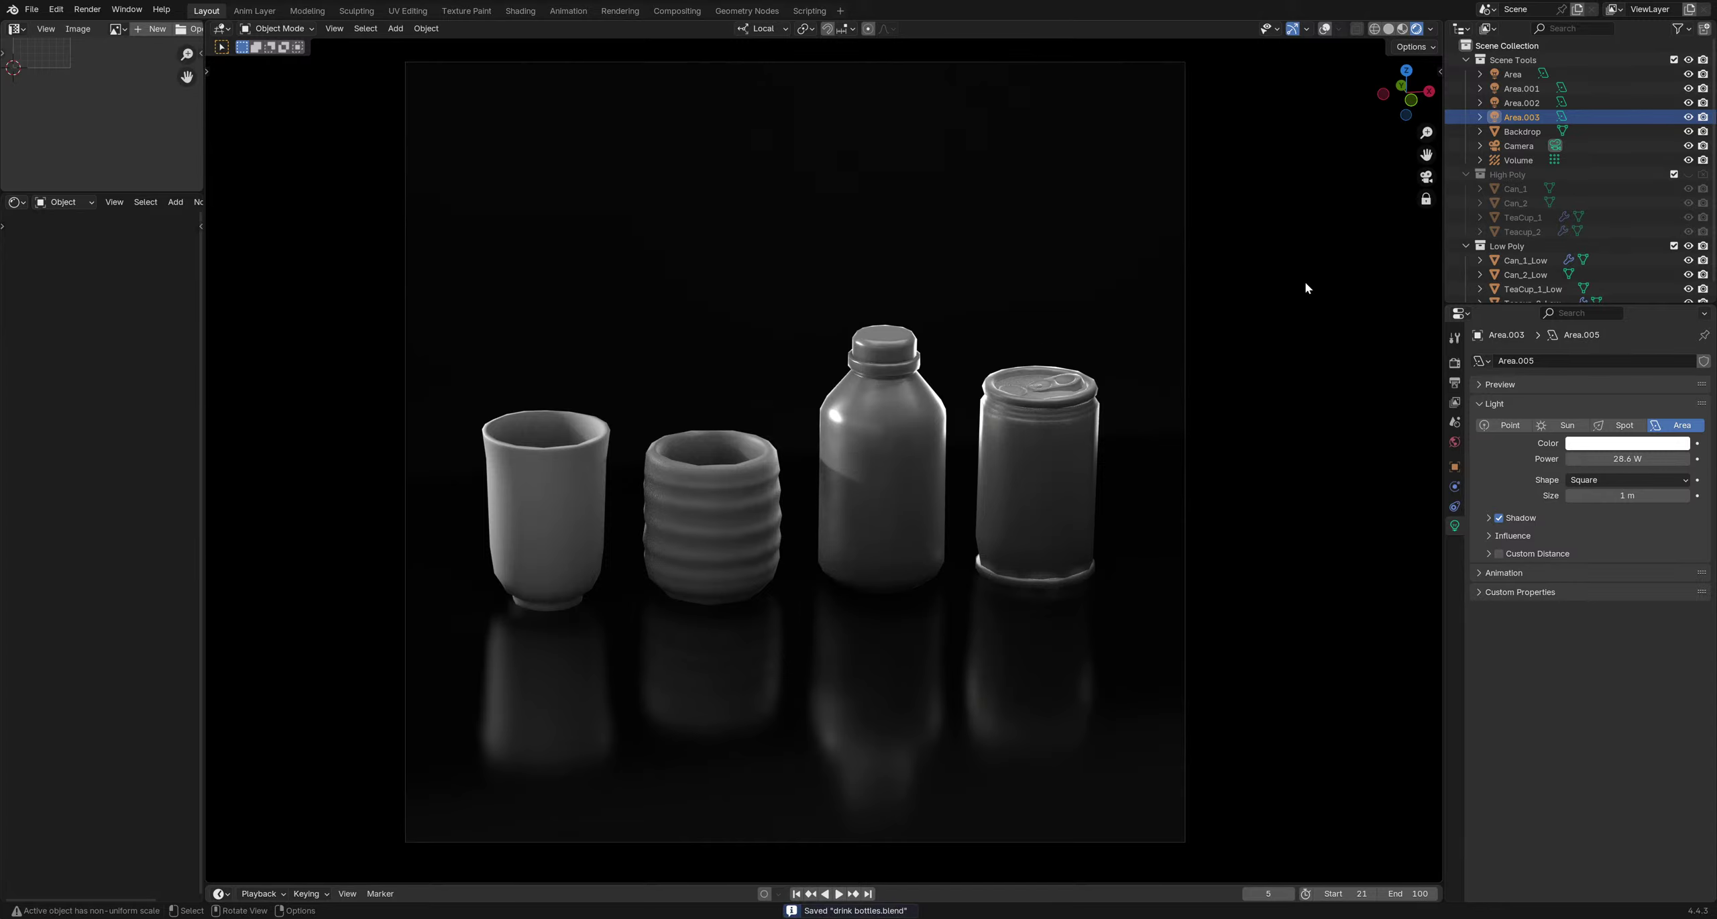
click(87, 10)
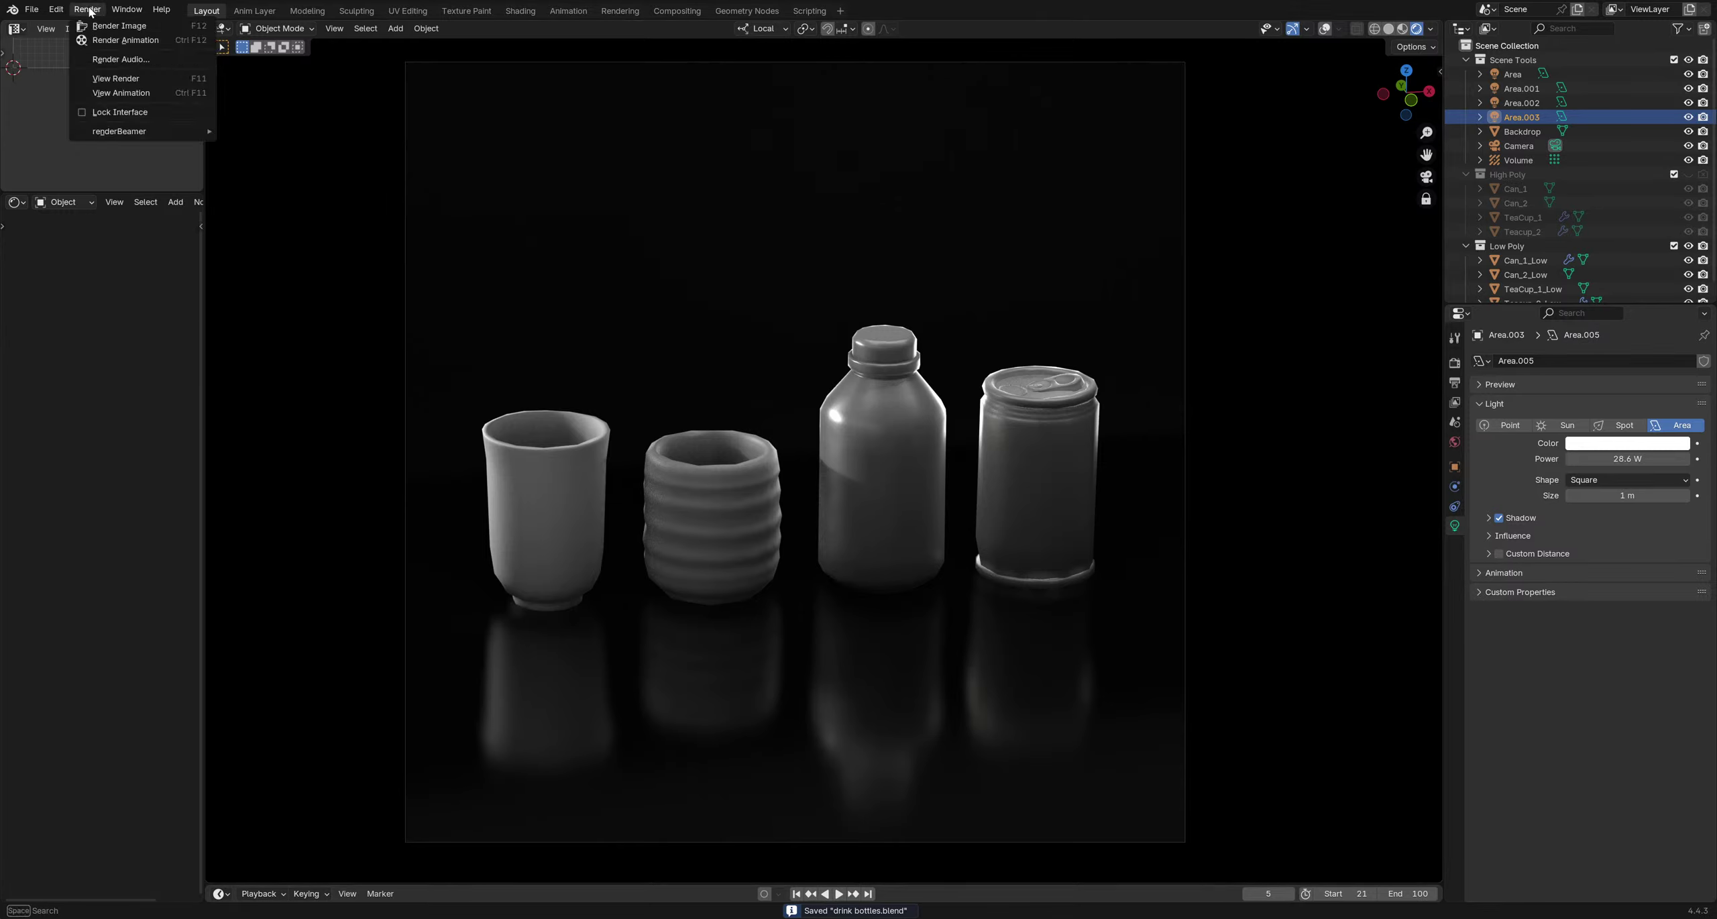
click(94, 26)
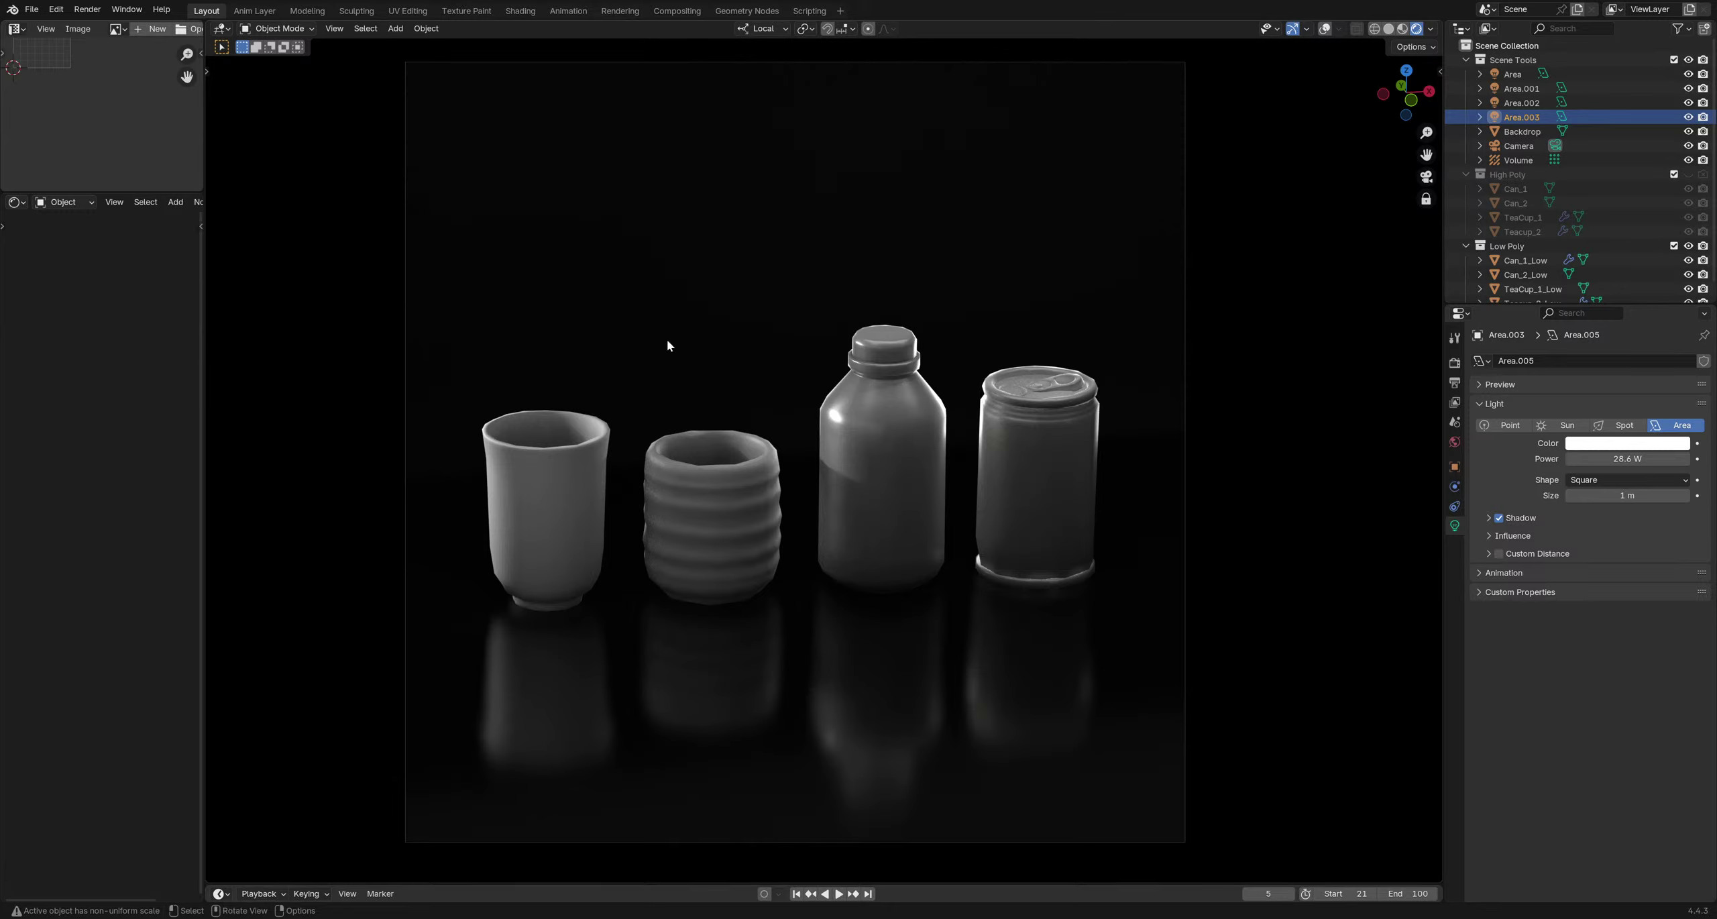
click(32, 9)
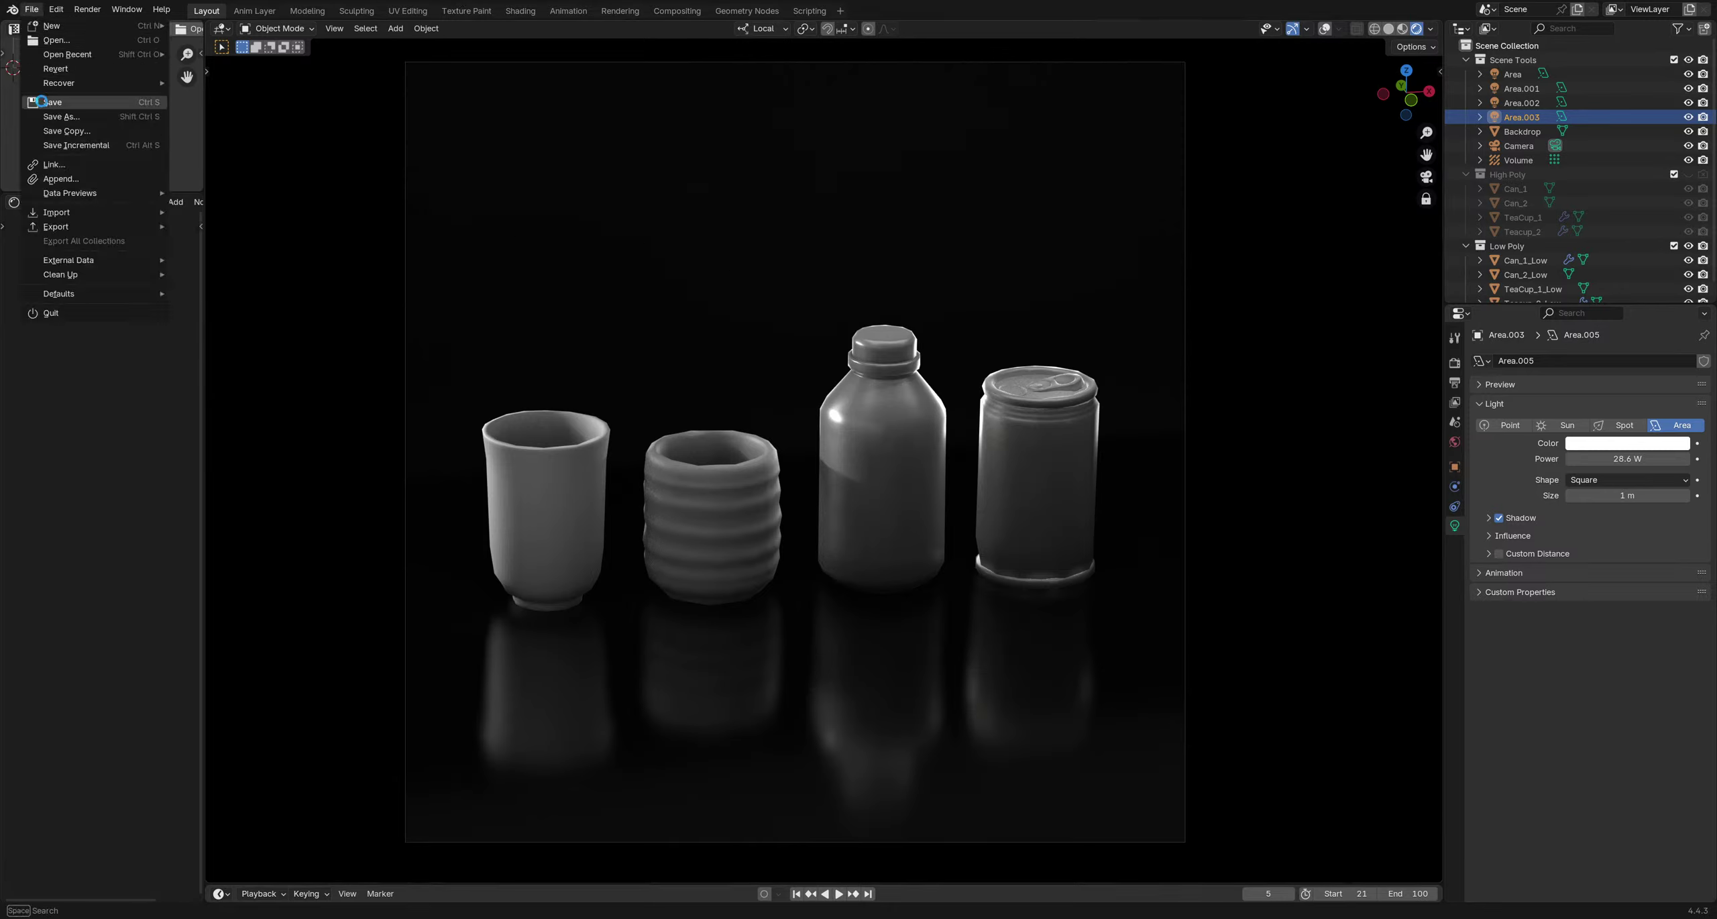
key(ctrl+s)
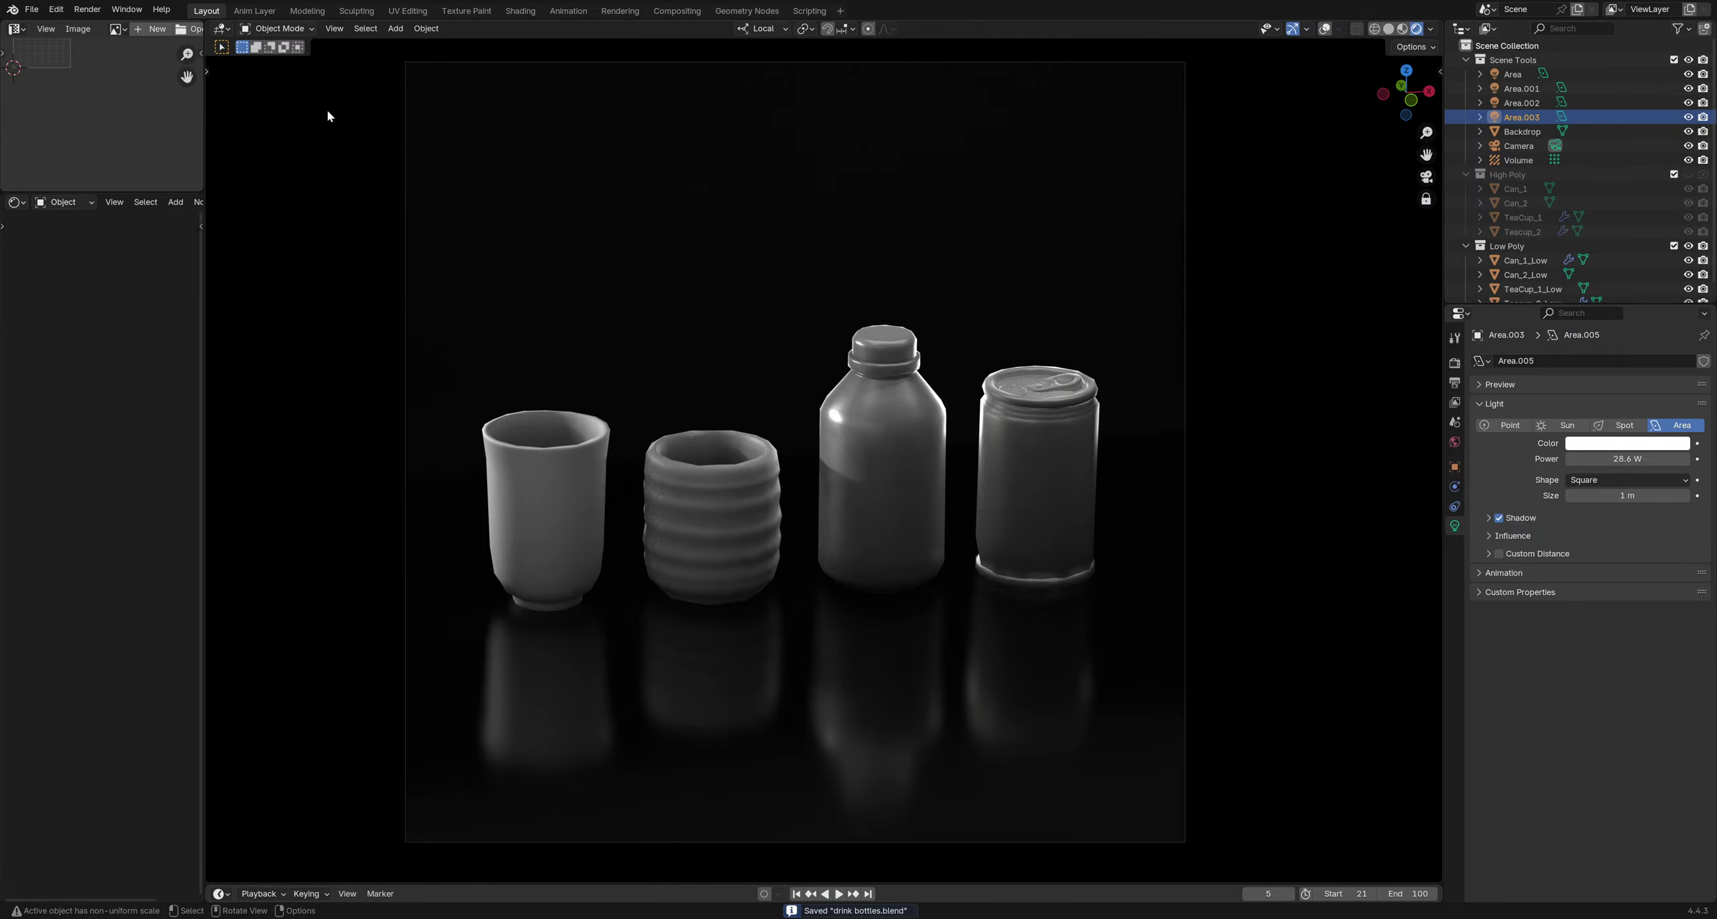
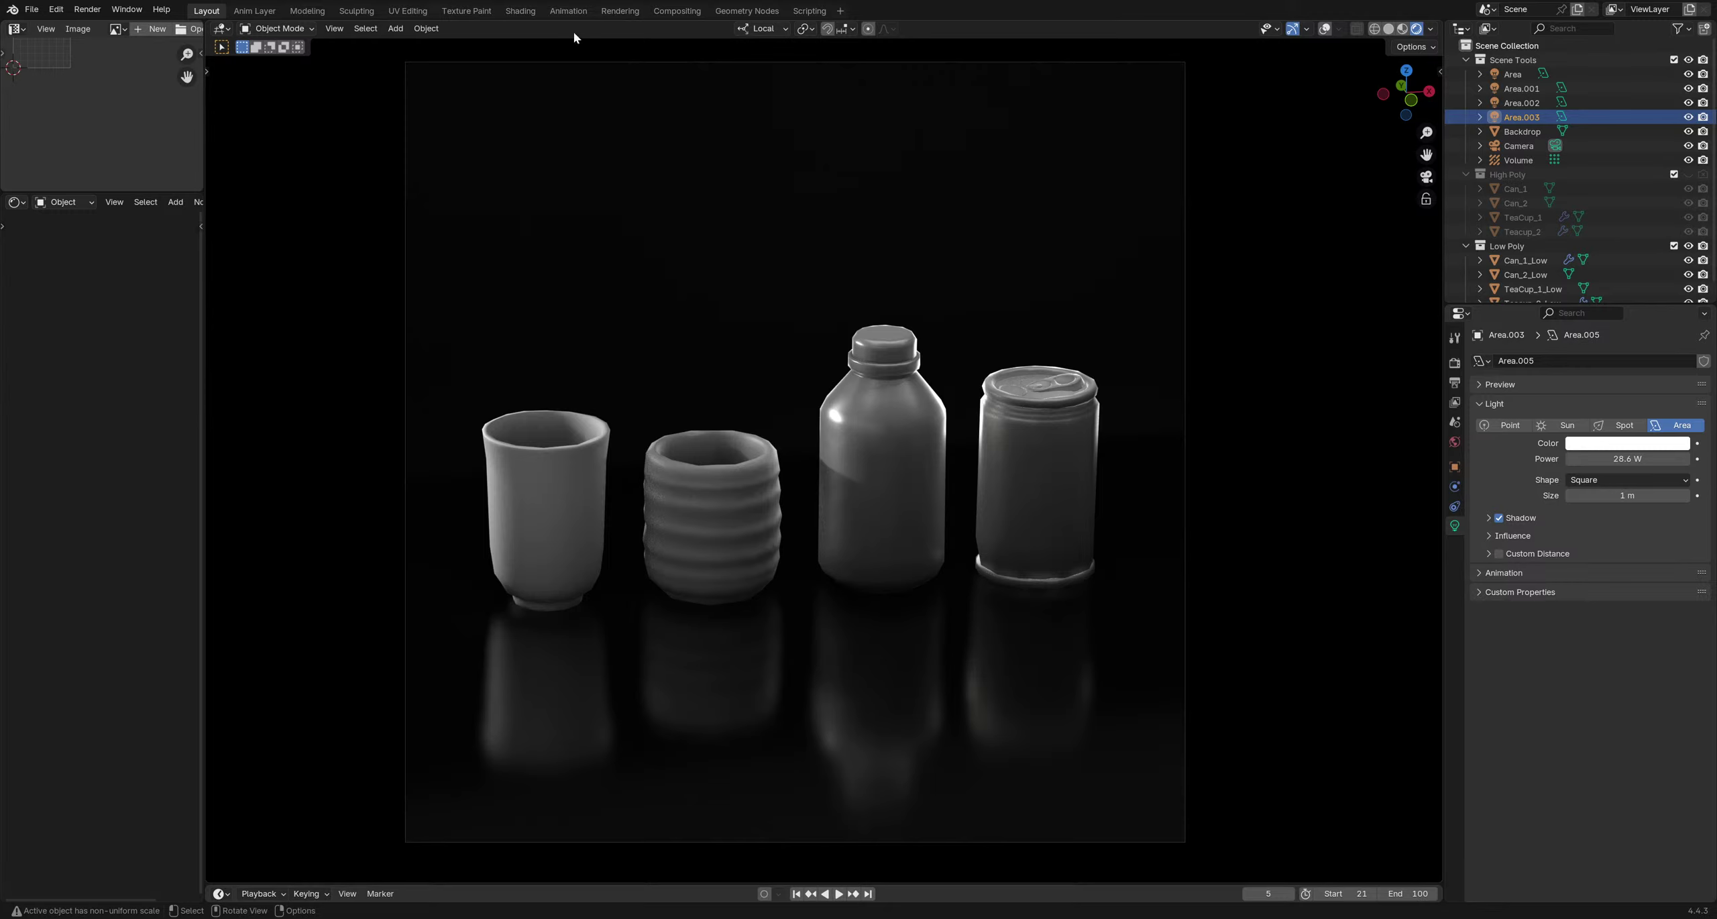
Pack all external resources into the blend file and save it
click(36, 11)
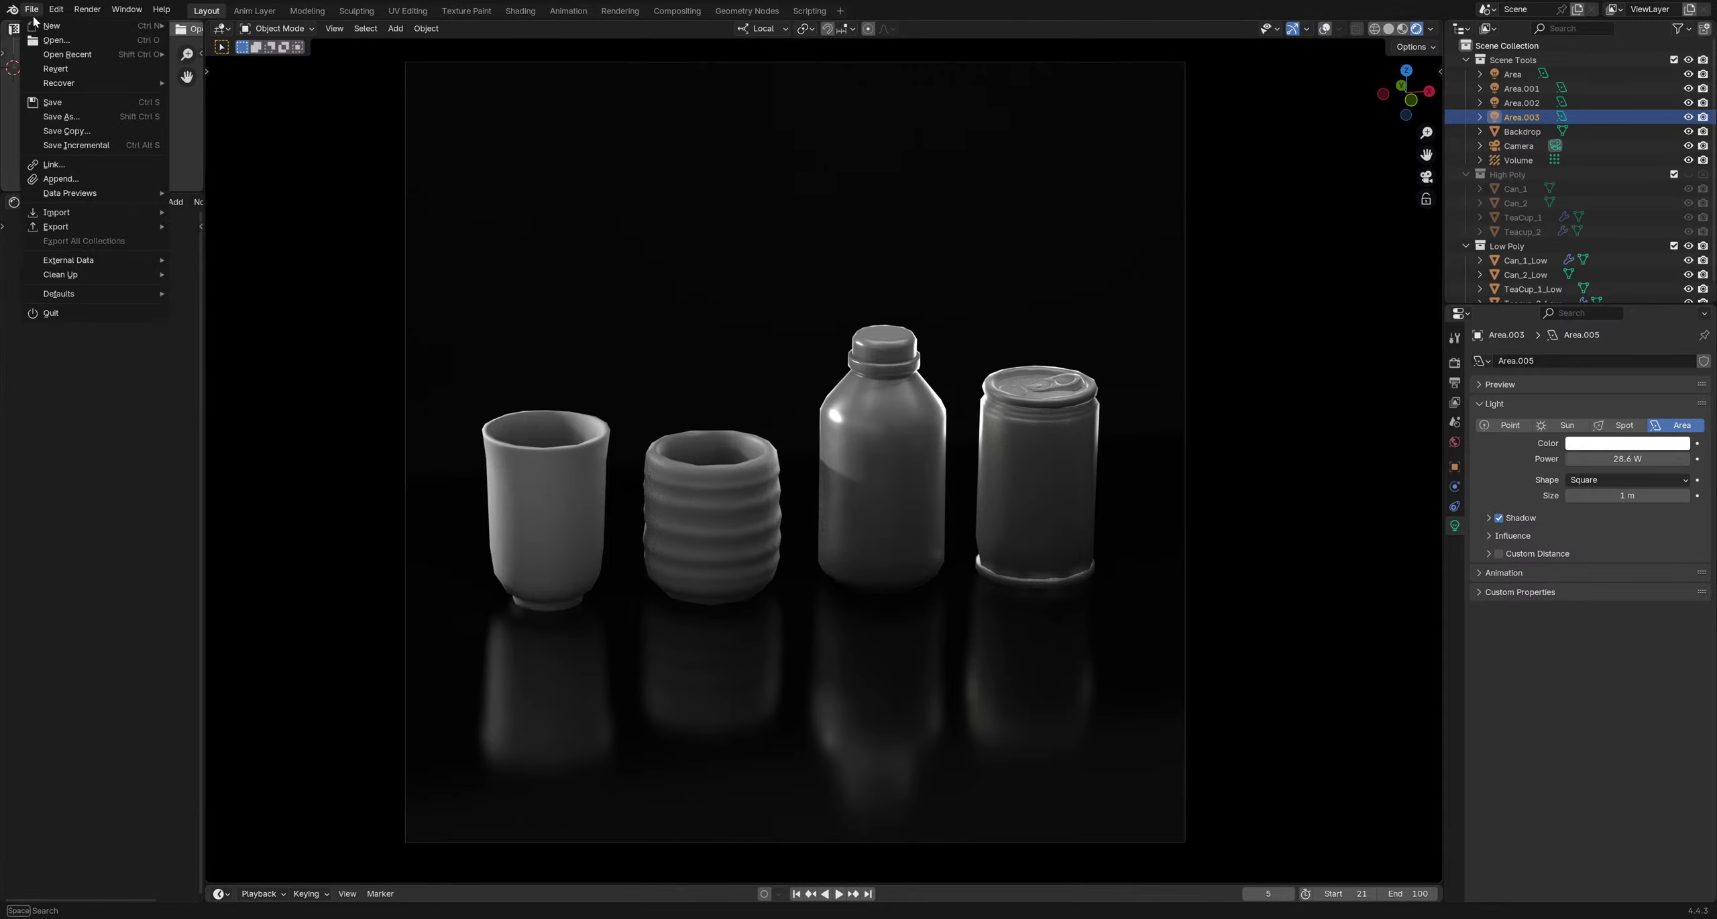
mouse_move(81, 261)
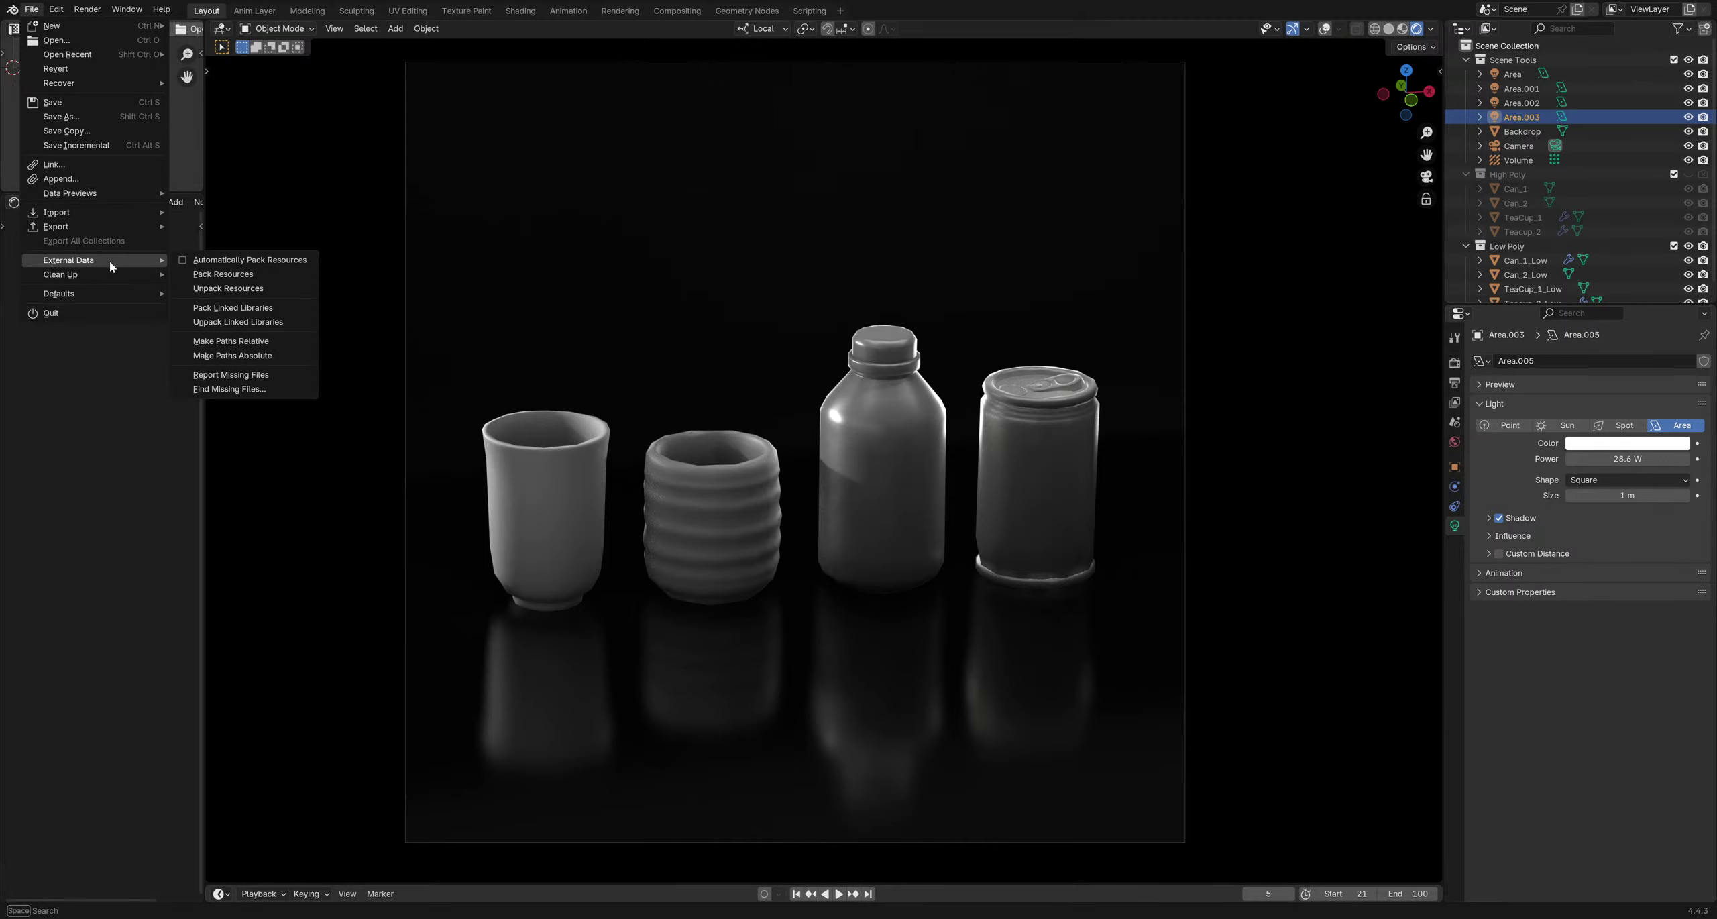
click(213, 275)
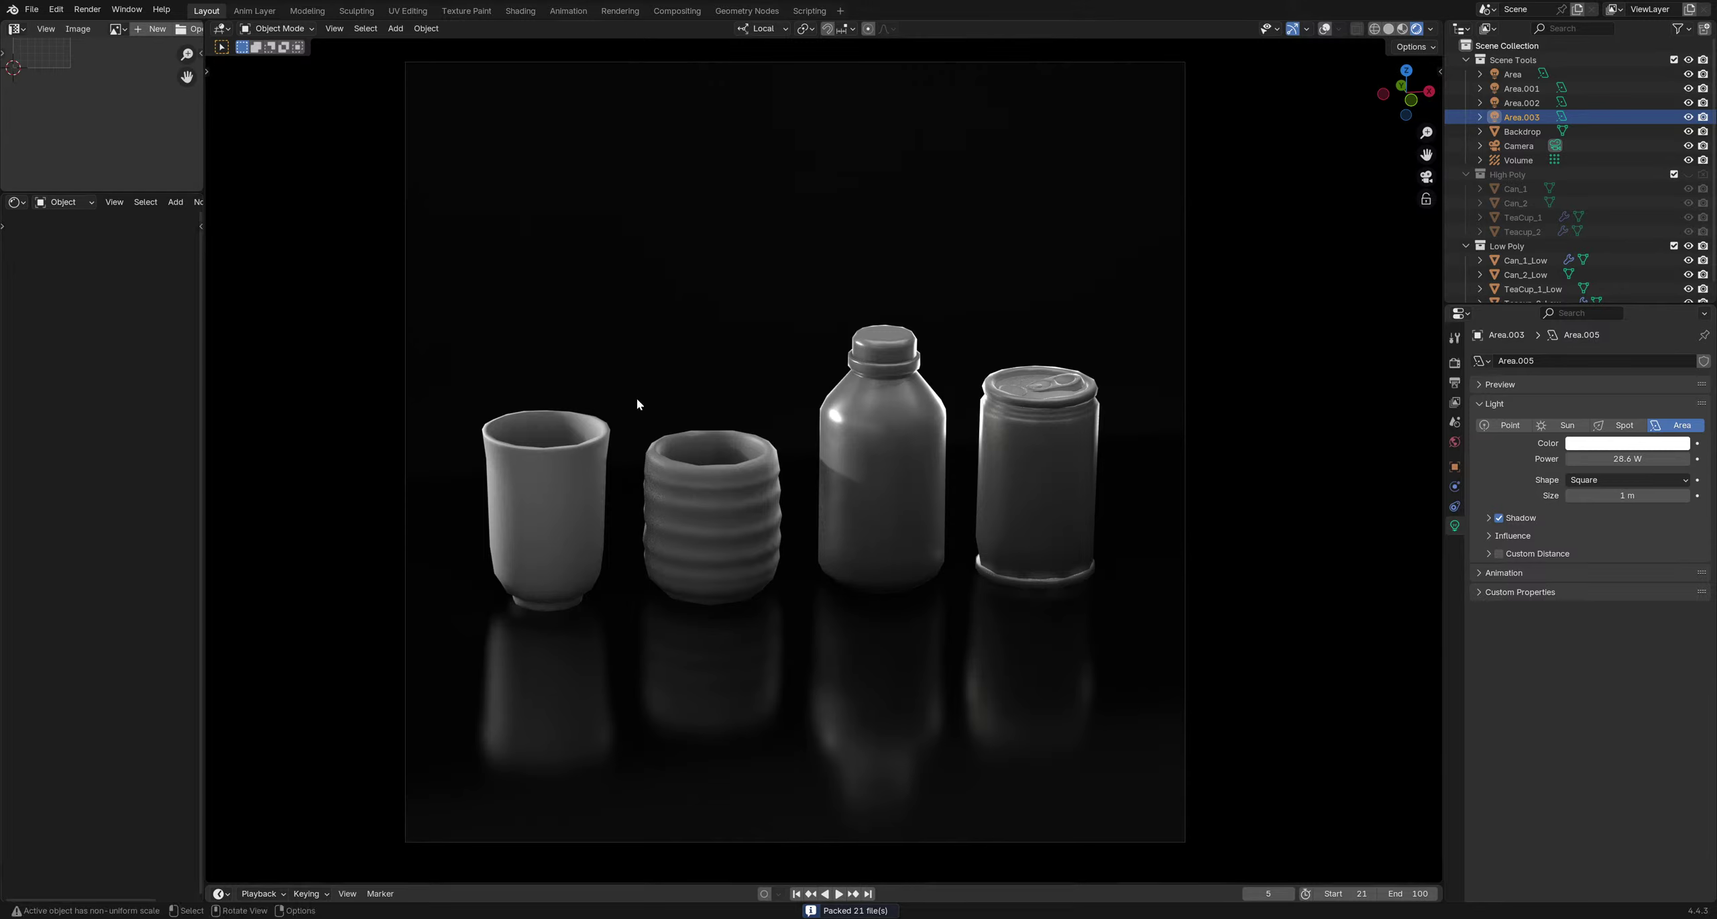
click(32, 9)
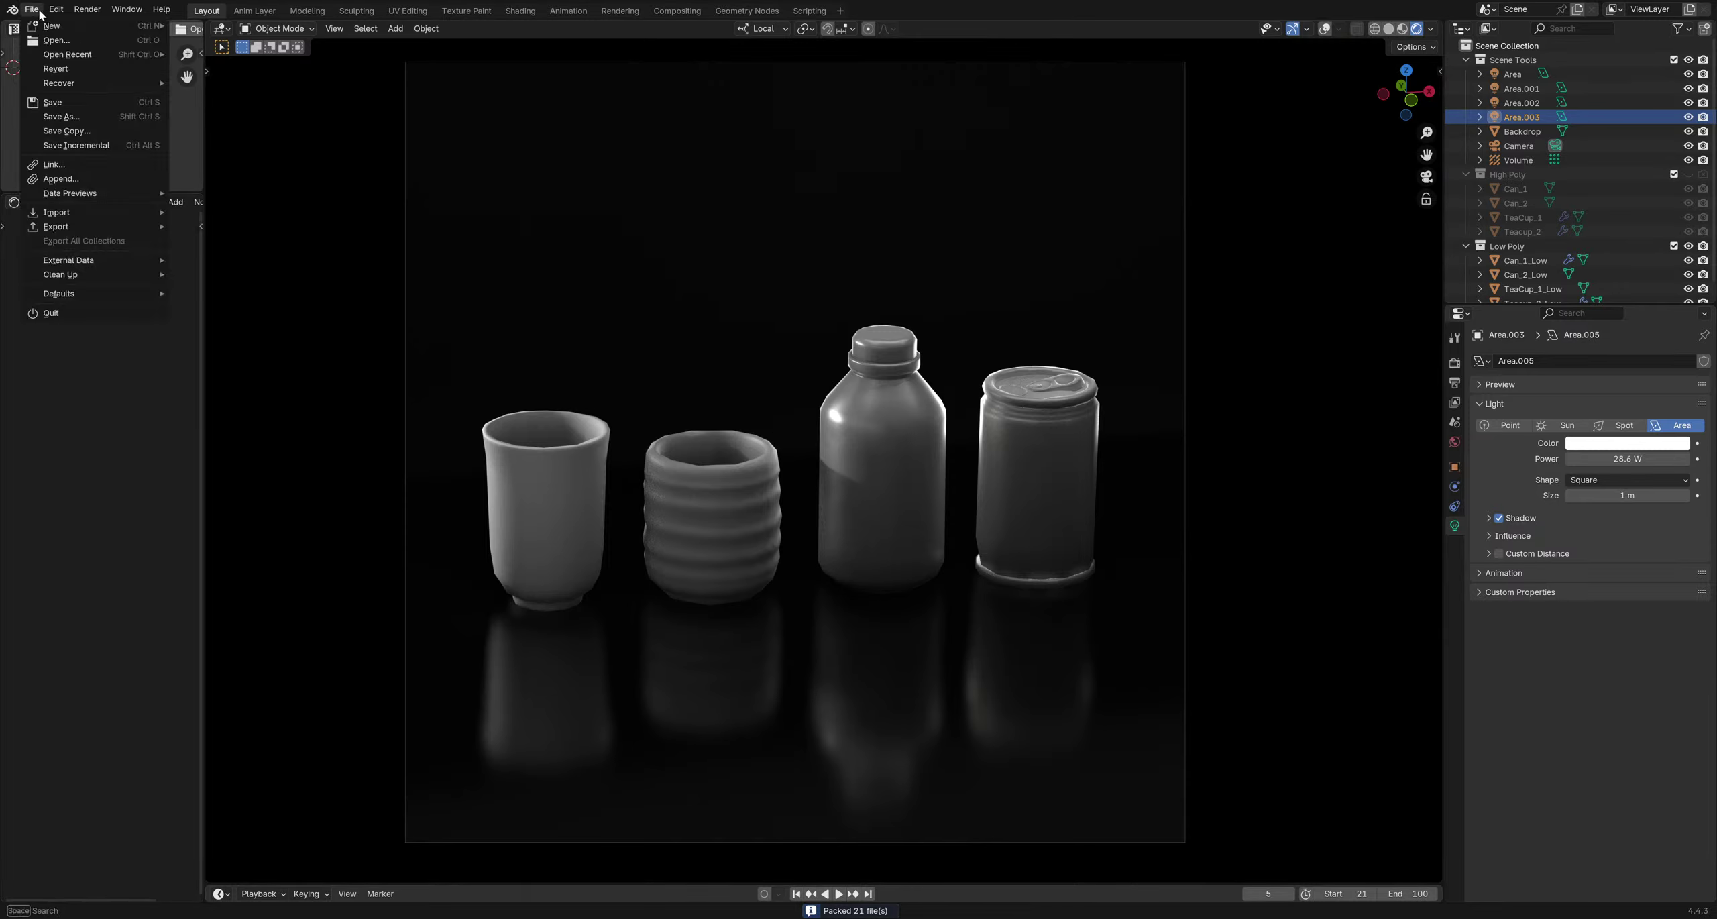
click(54, 109)
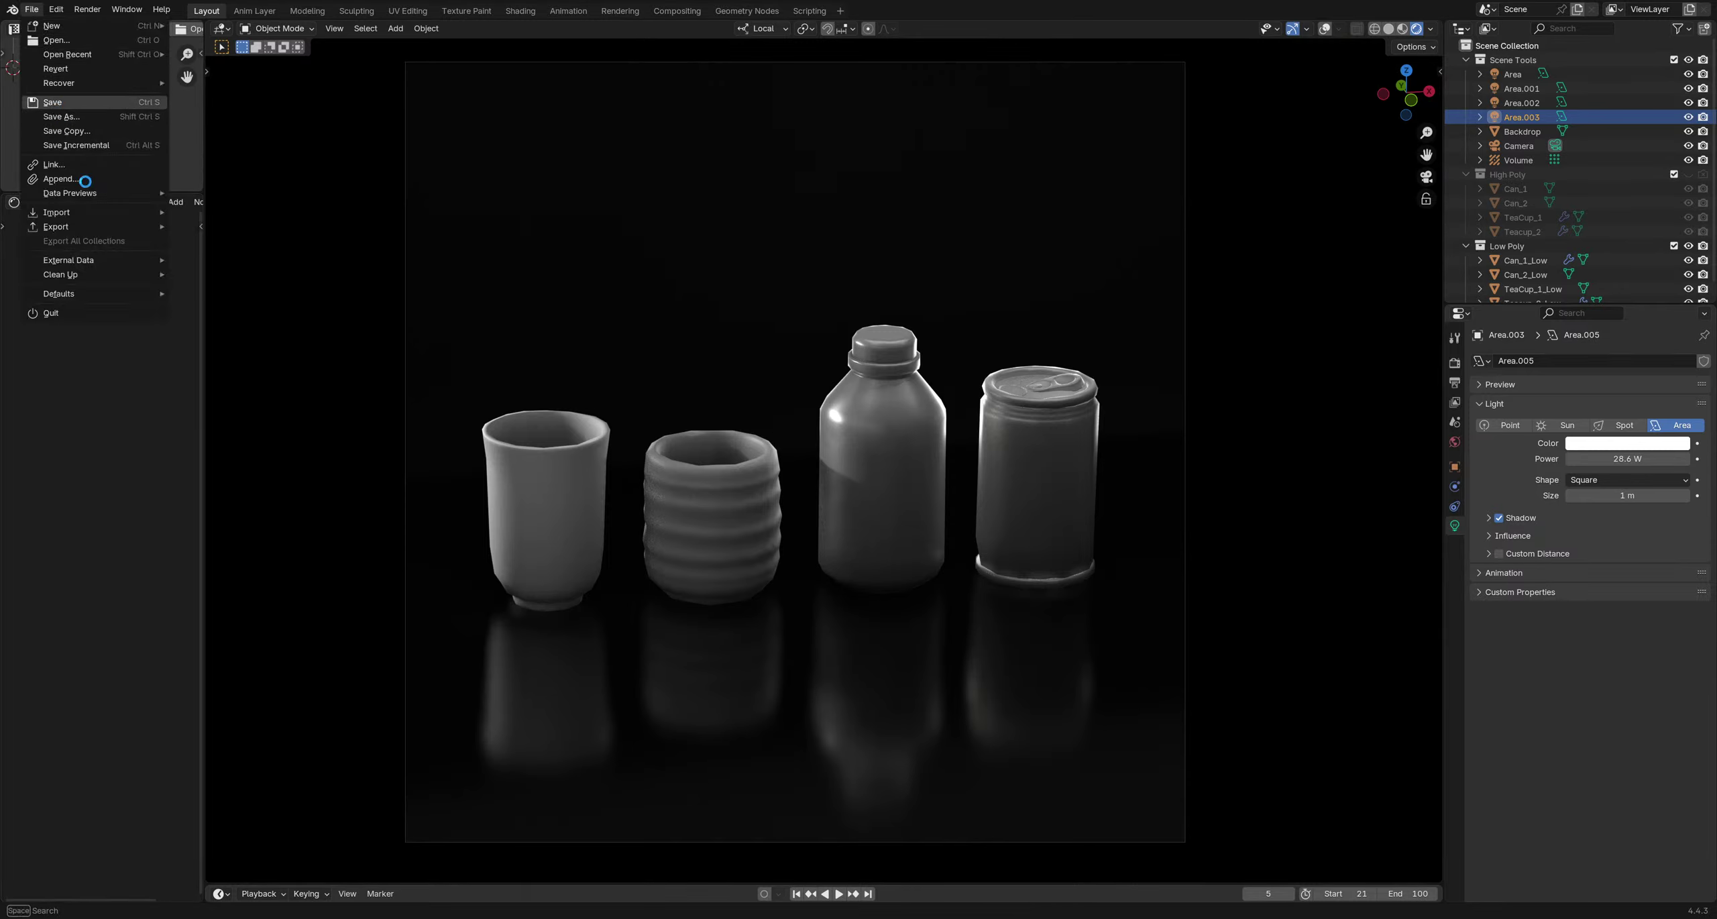
Select the smooth teacup and save the file again, finishing with the backdrop selected
click(562, 506)
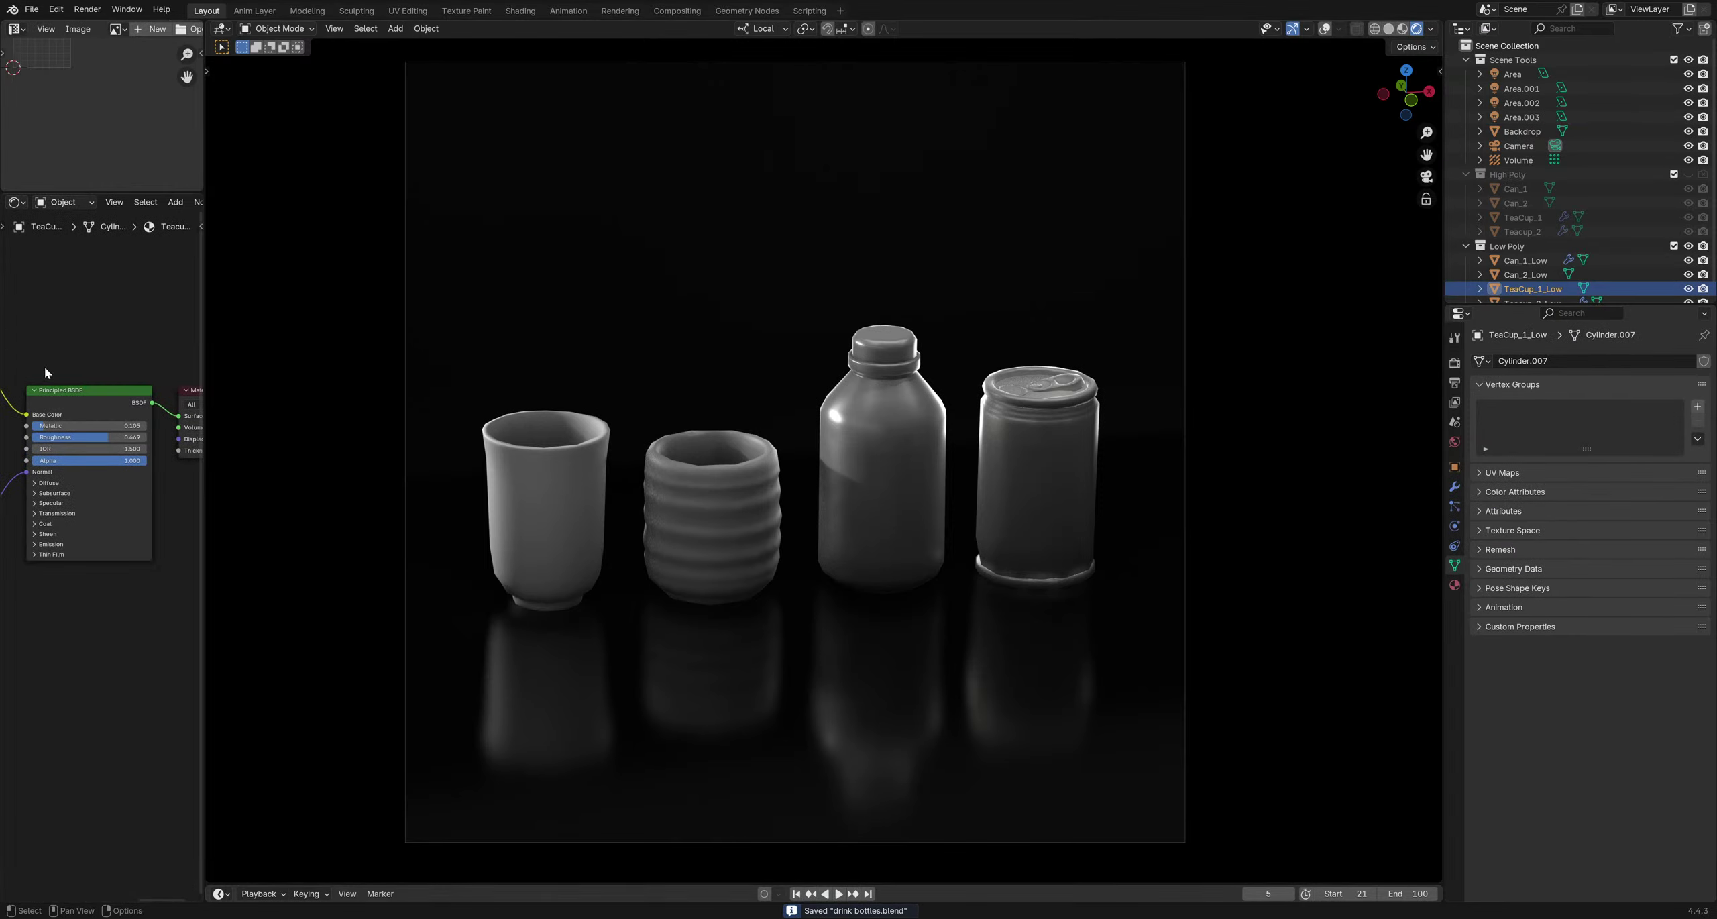
click(28, 9)
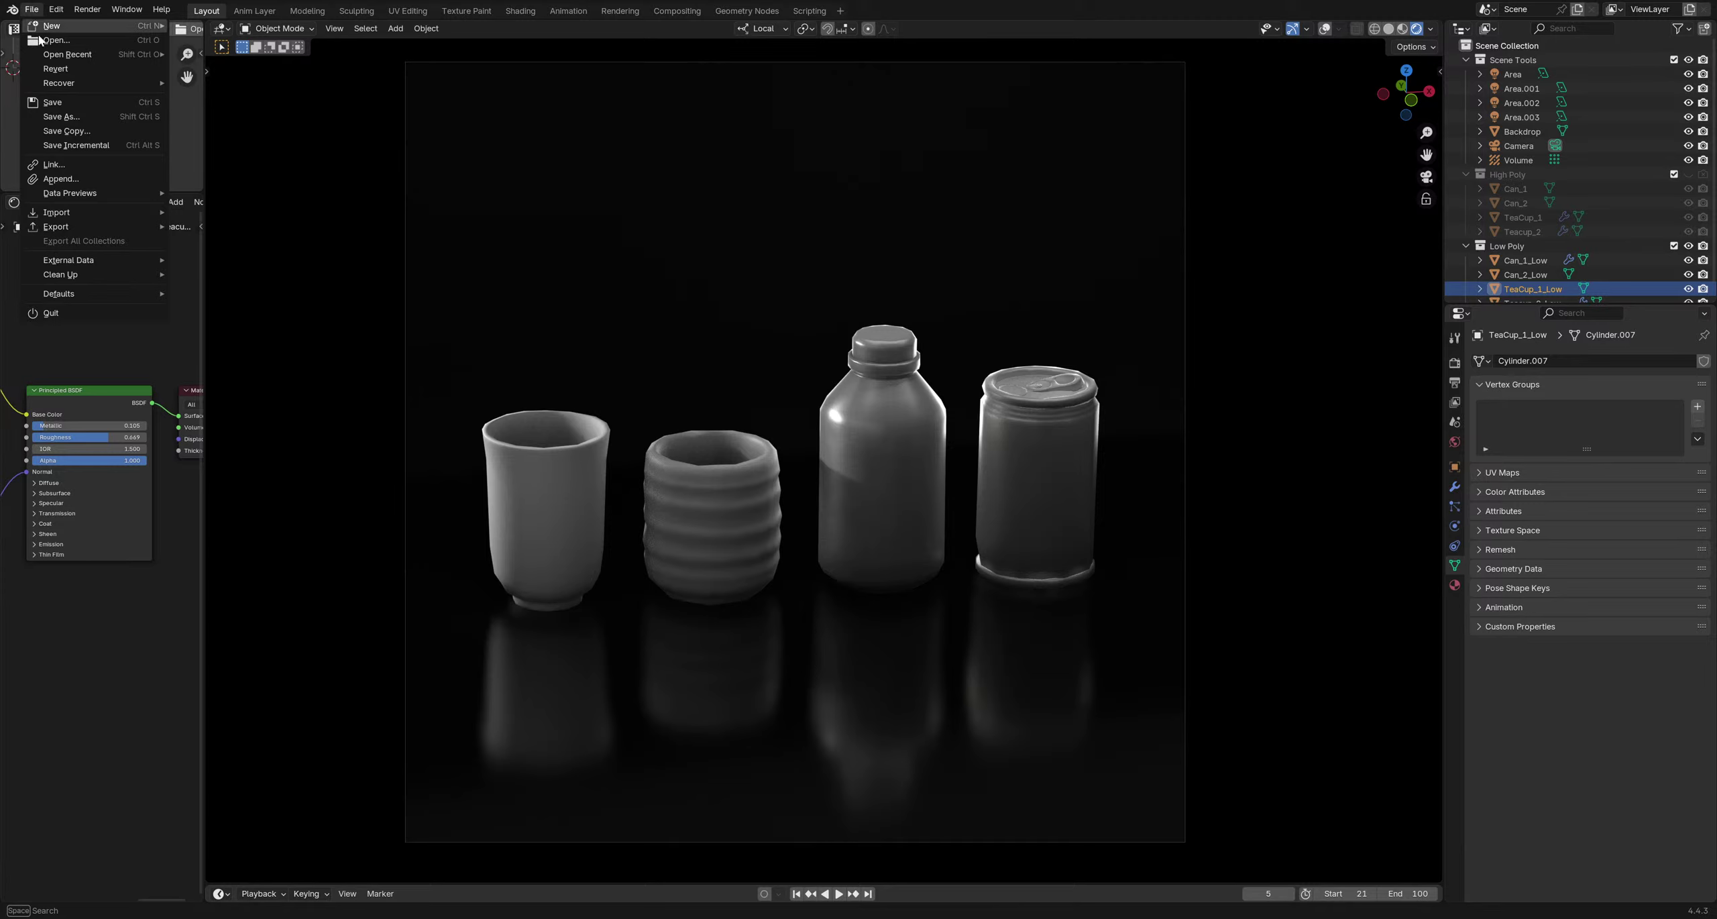
click(54, 102)
click(363, 371)
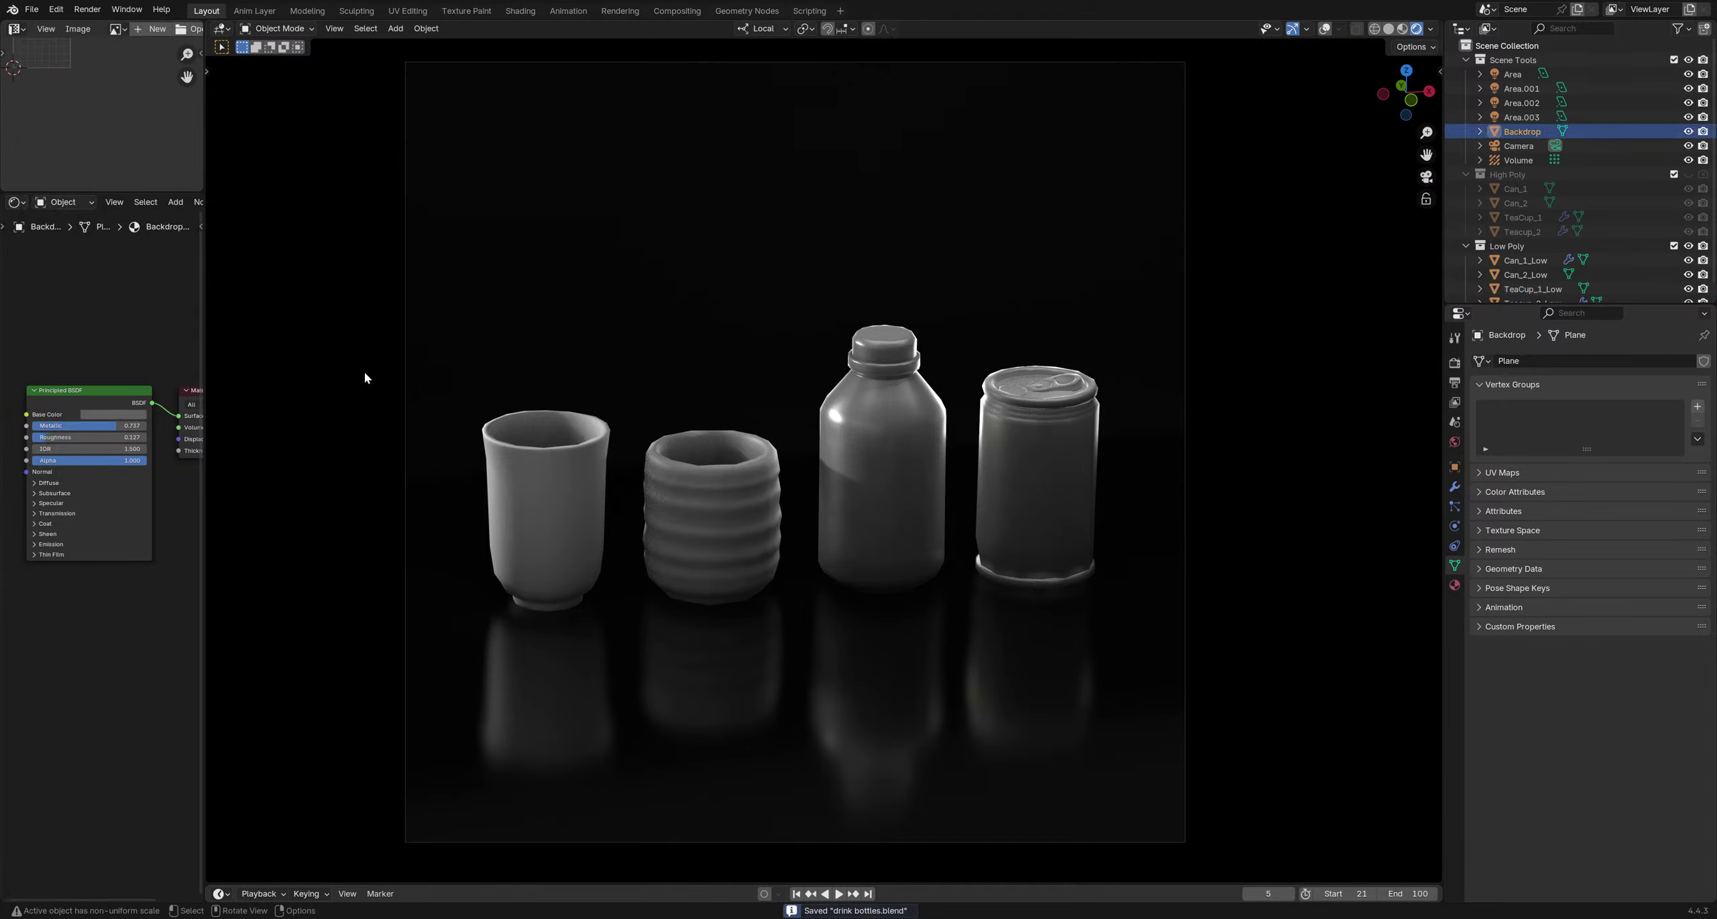